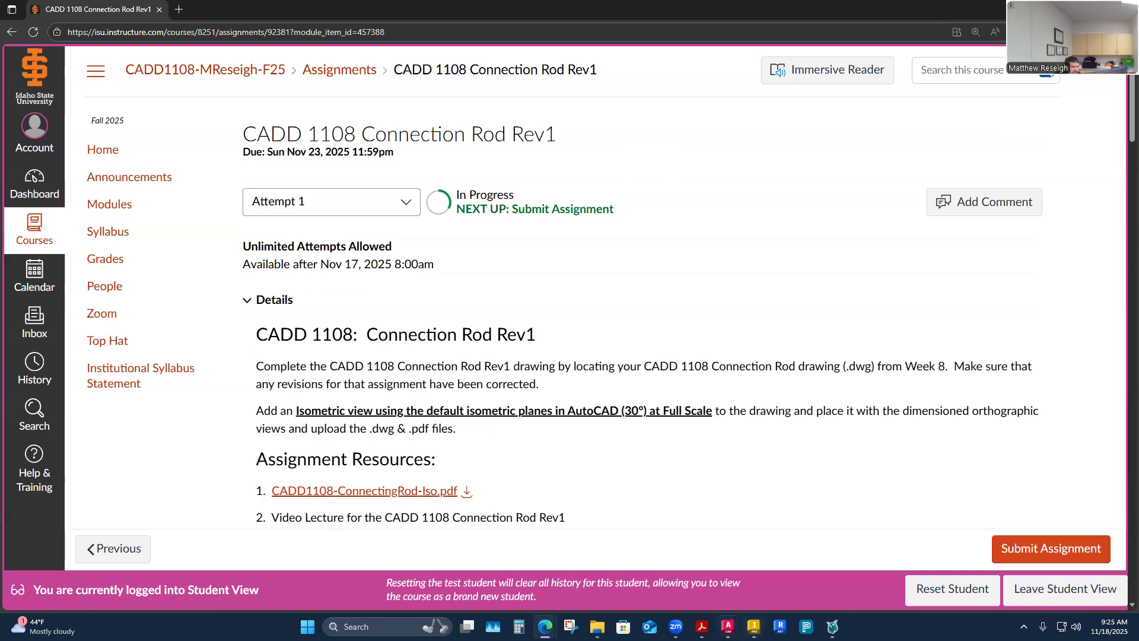
Step: Switch to AutoCAD, then save and close the CADD1108-AuxiliarySupport-Rev1-InClass drawing
{"action": "left_click", "coordinate": [728, 627]}
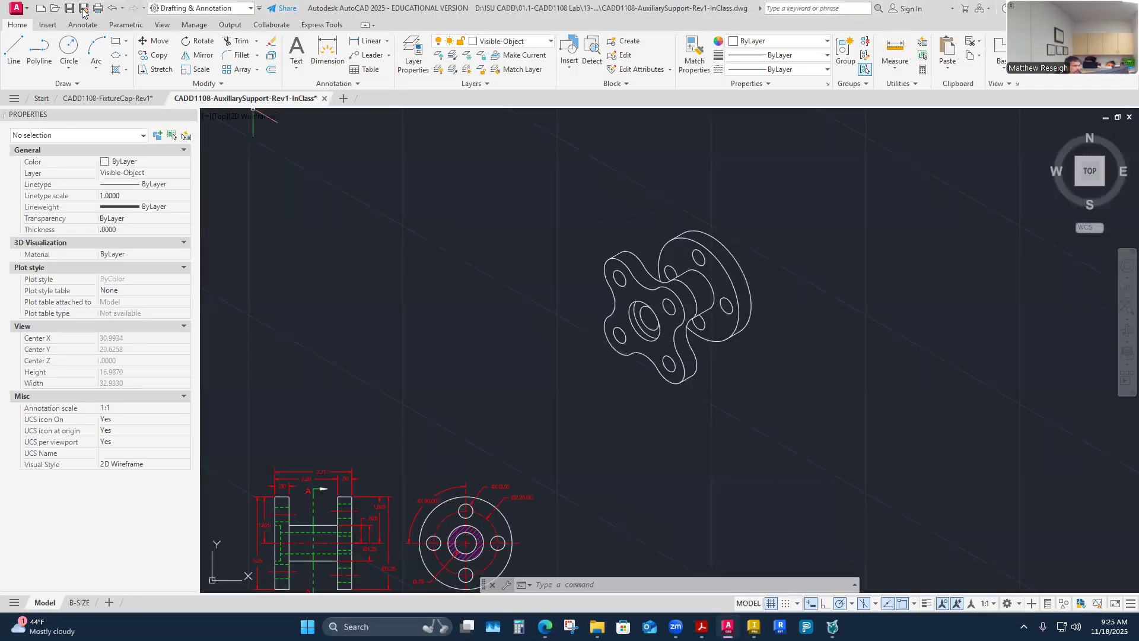
{"action": "key", "text": "ctrl+s"}
{"action": "left_click", "coordinate": [321, 100]}
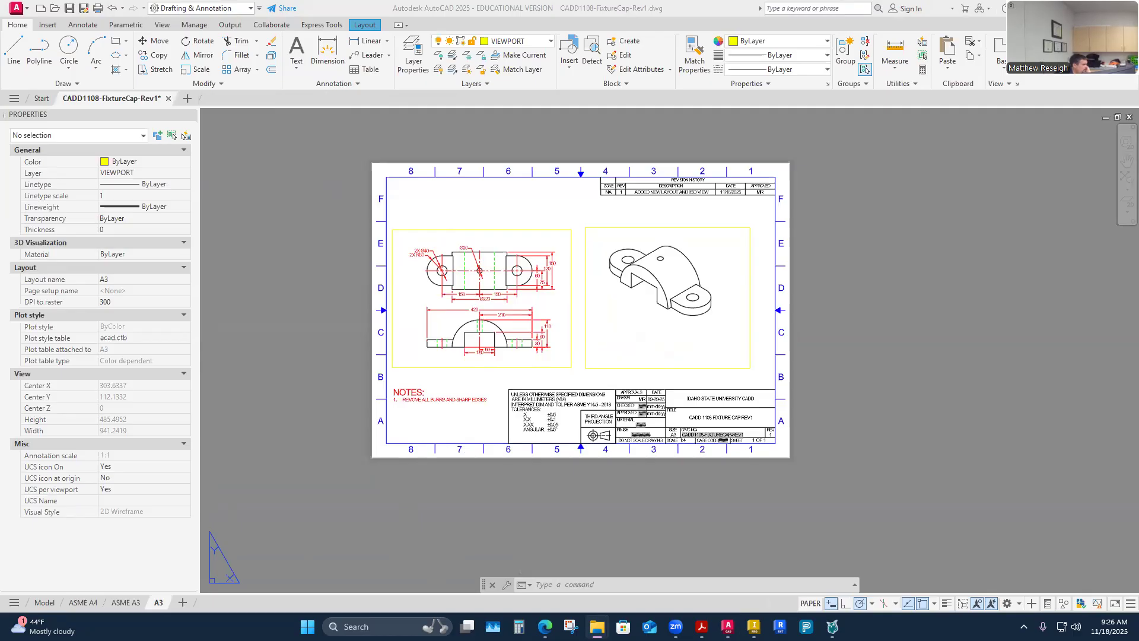
Step: Open the CADD1108-ConnectingRod-Ortho drawing and switch to Acrobat to view the connection rod isometric PDF
{"action": "key", "text": "alt+Tab"}
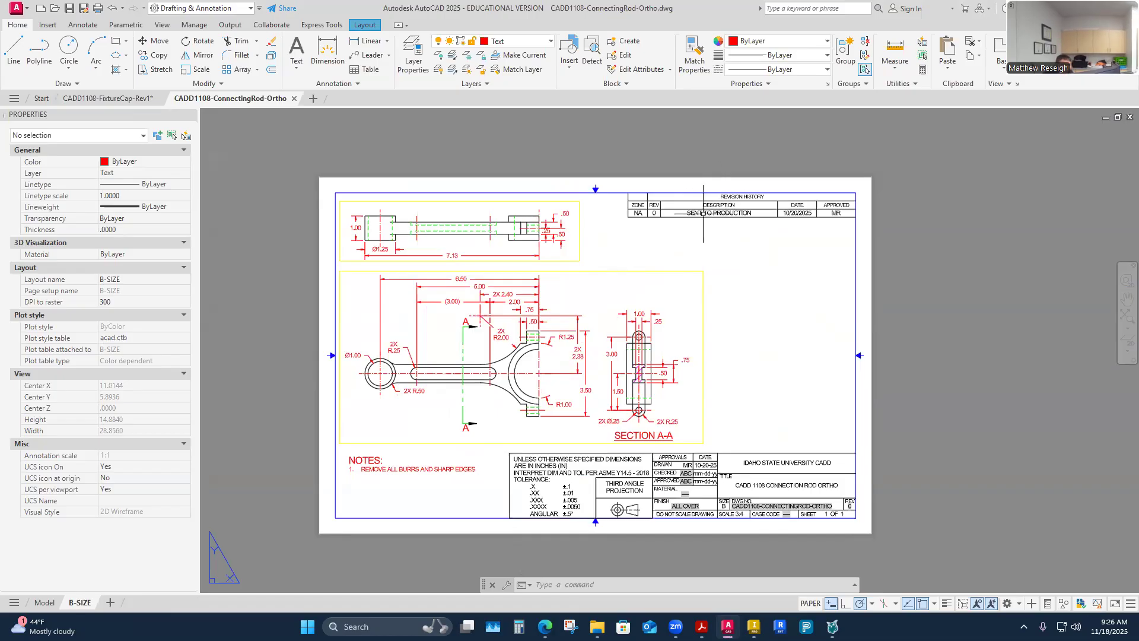
{"action": "left_click", "coordinate": [702, 627]}
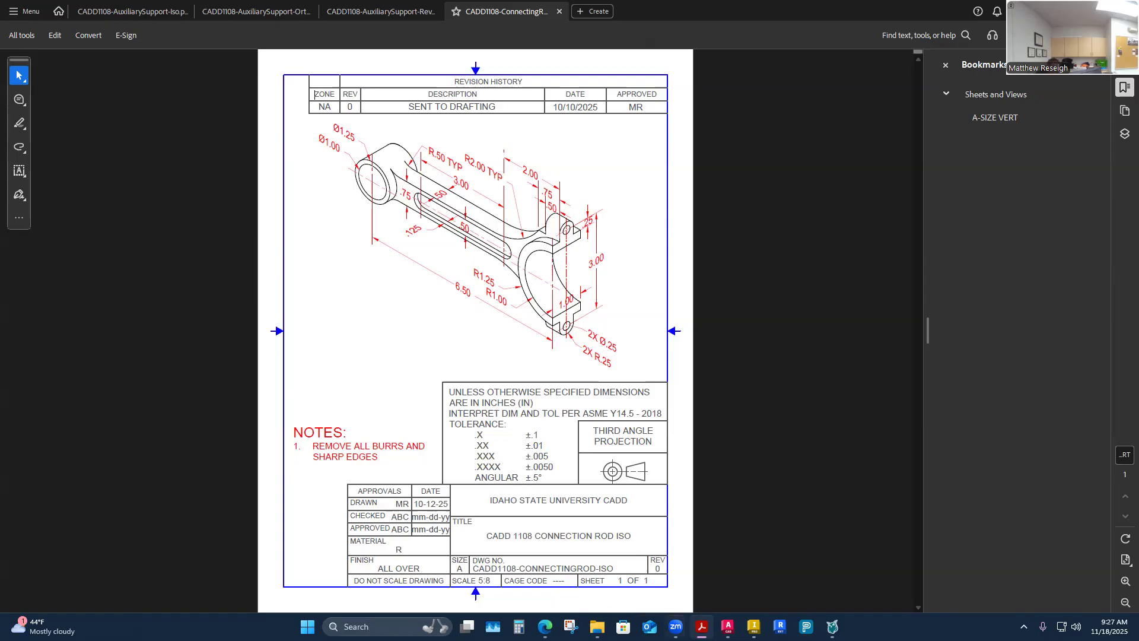
Step: Switch to Inventor and look over the CADD1108-BracketDesign drawing sheet
{"action": "left_click", "coordinate": [753, 627]}
{"action": "scroll", "coordinate": [570, 363], "scroll_direction": "up", "scroll_amount": 7}
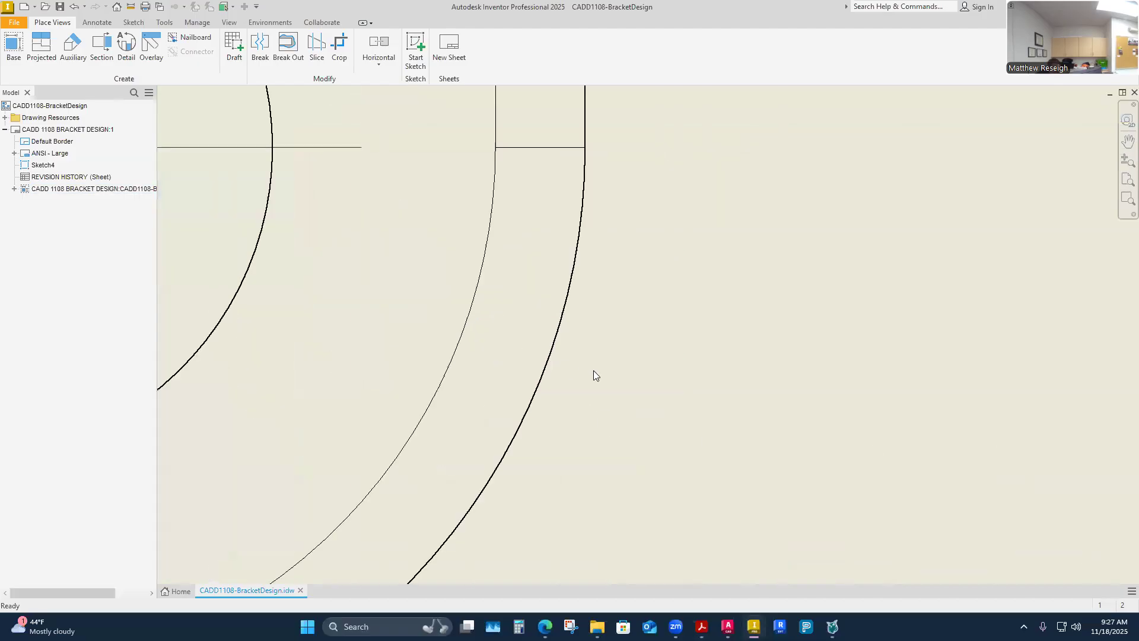
{"action": "scroll", "coordinate": [612, 373], "scroll_direction": "down", "scroll_amount": 10}
{"action": "scroll", "coordinate": [633, 383], "scroll_direction": "down", "scroll_amount": 5}
{"action": "scroll", "coordinate": [735, 398], "scroll_direction": "up", "scroll_amount": 6}
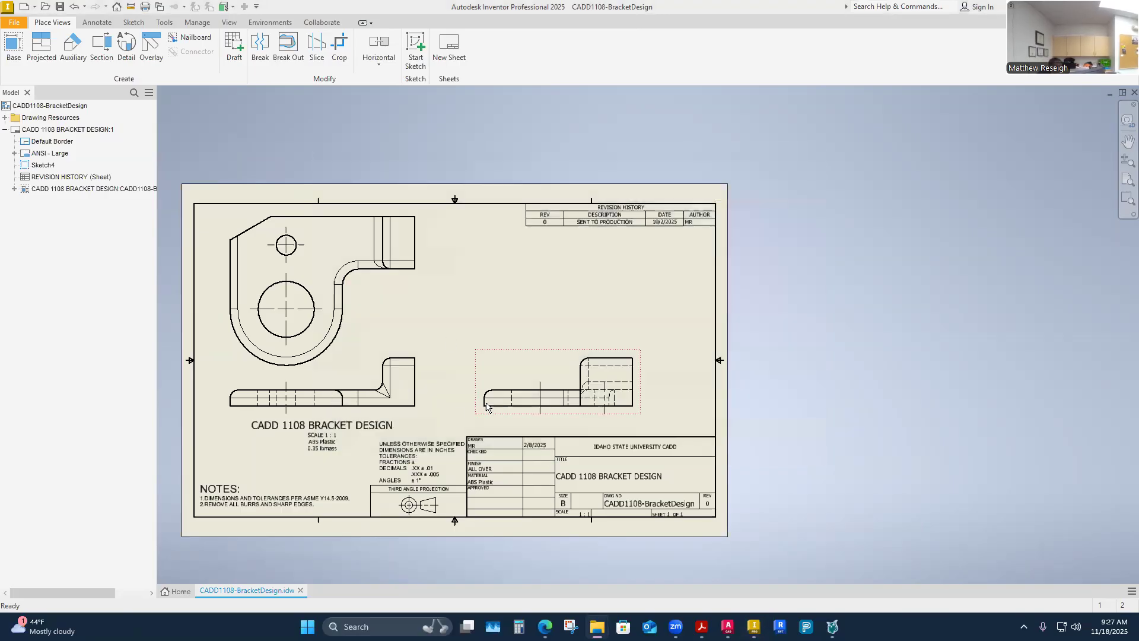
Step: Bring up the 1108-CONNECTING-ROD part in Inventor and create a new drawing from the Standard.idw template
{"action": "mouse_move", "coordinate": [754, 626]}
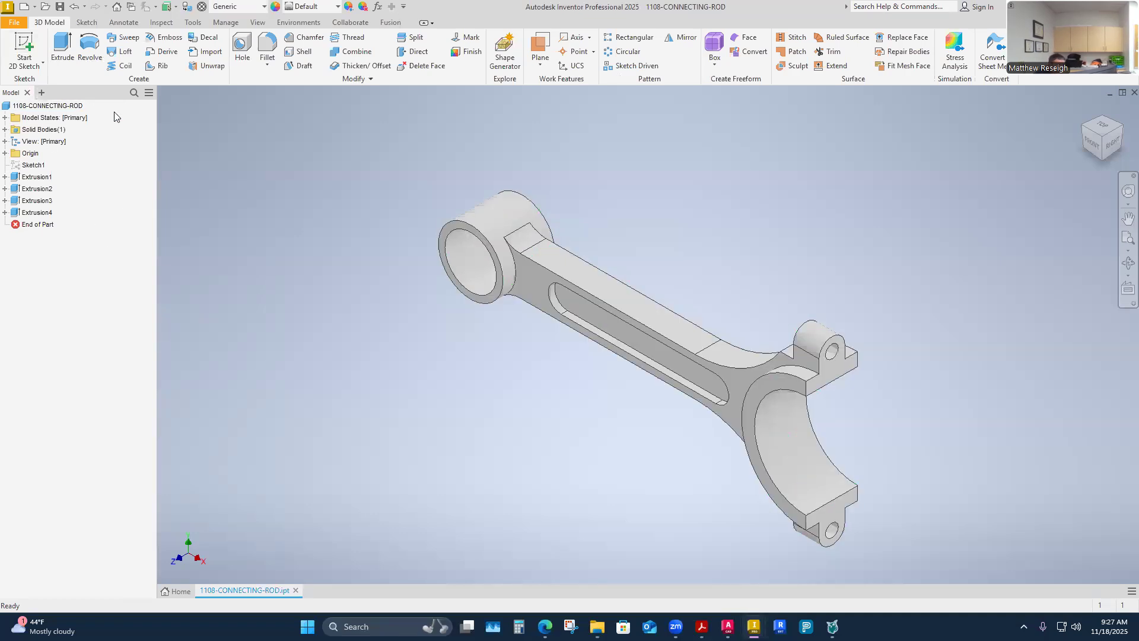
{"action": "left_click", "coordinate": [175, 590]}
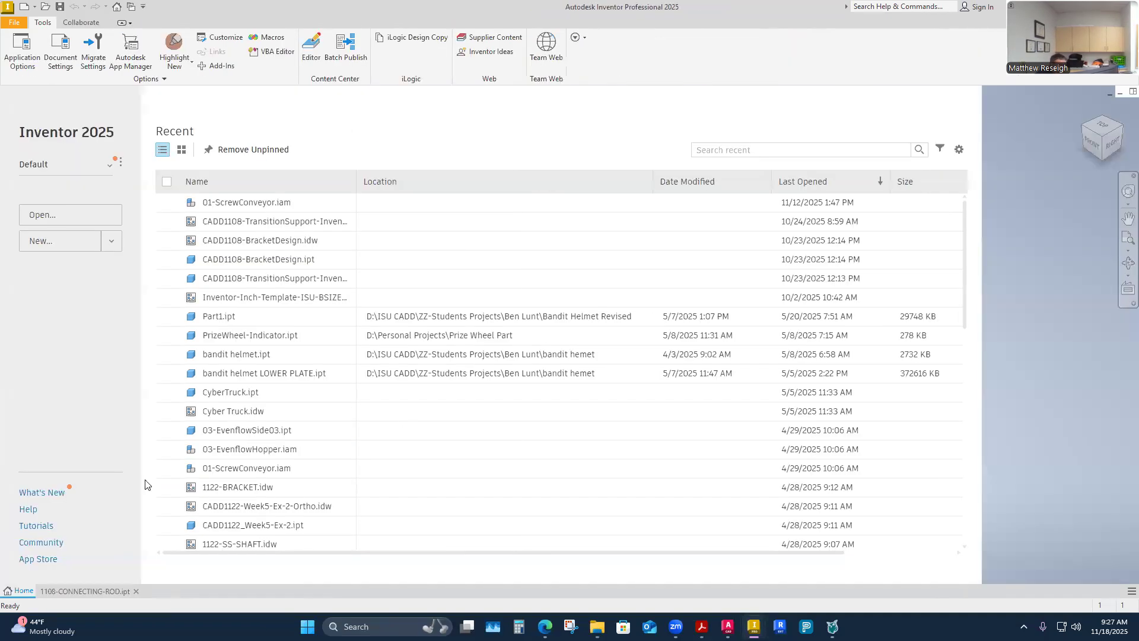
{"action": "left_click", "coordinate": [111, 245]}
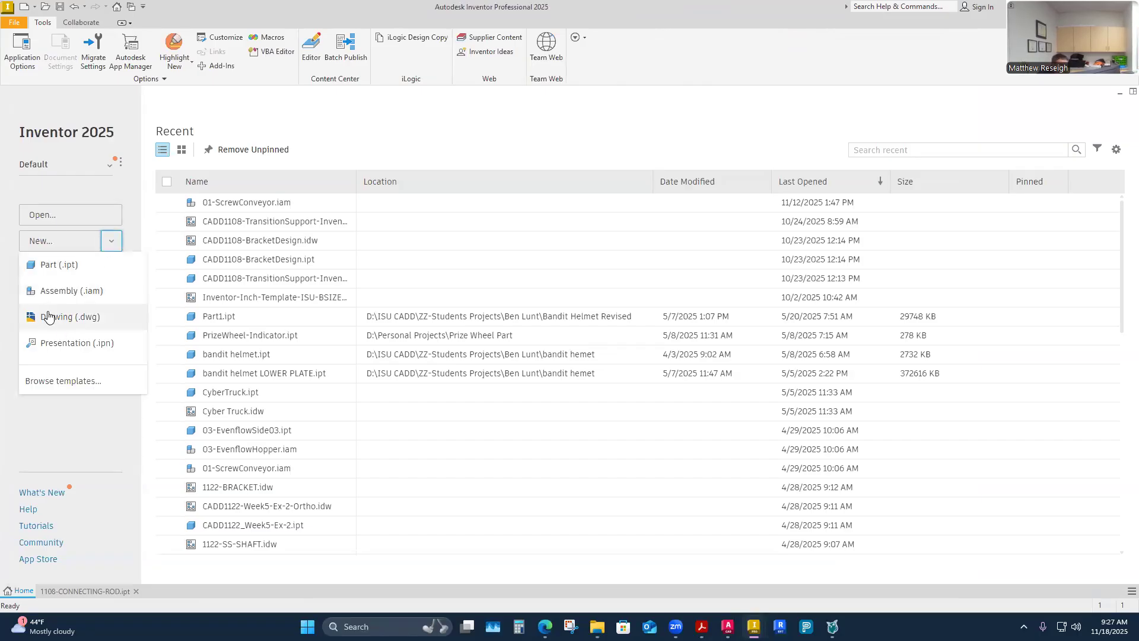
{"action": "left_click", "coordinate": [62, 380]}
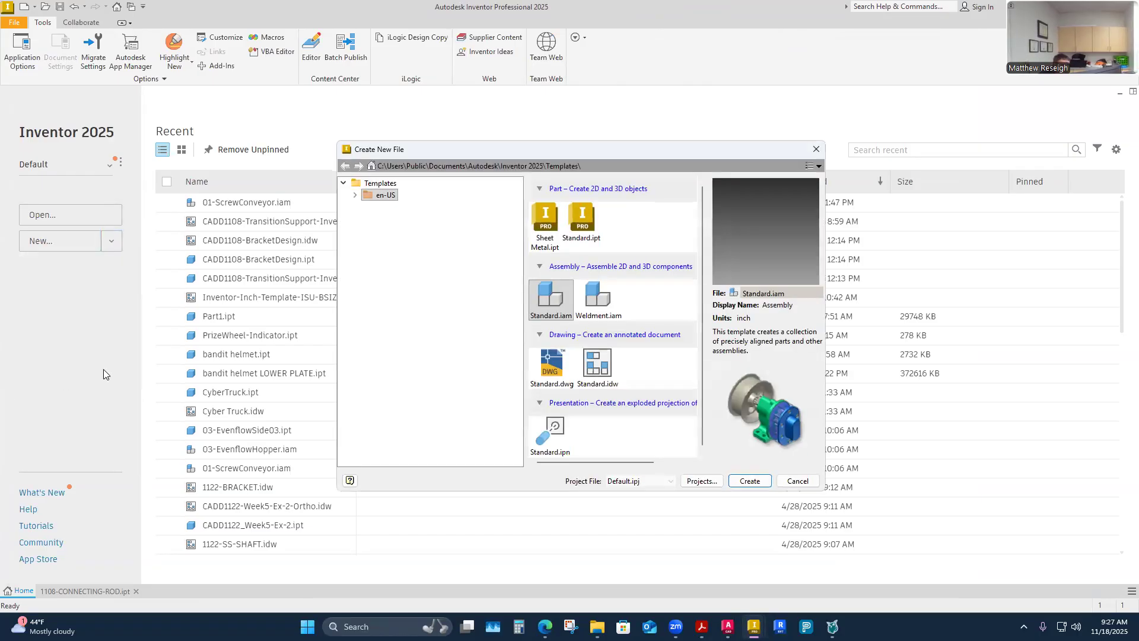
{"action": "left_click", "coordinate": [598, 368]}
{"action": "left_click", "coordinate": [749, 481]}
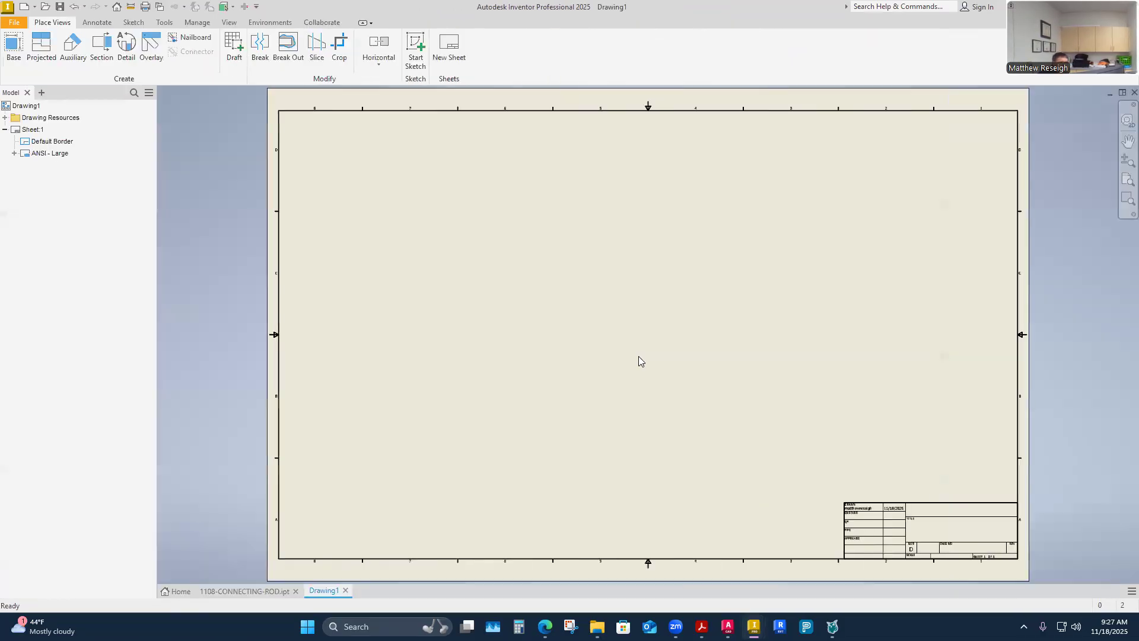
Step: Try placing a 1:1 front base view of the connecting rod with projected top, right-side and isometric views
{"action": "left_click", "coordinate": [270, 591]}
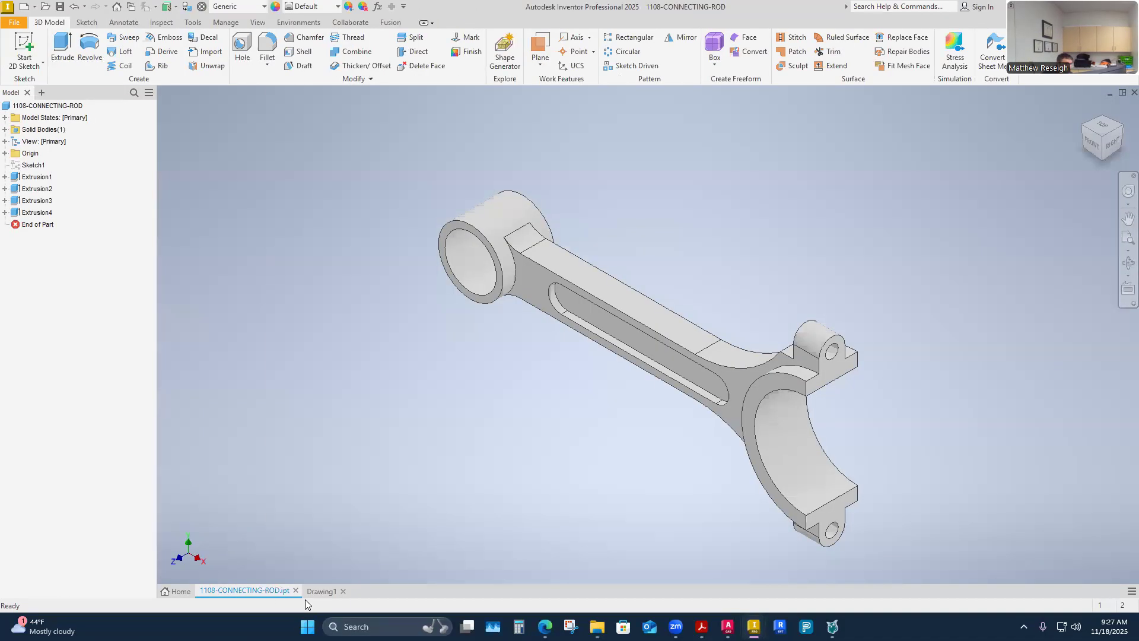
{"action": "left_click", "coordinate": [319, 589]}
{"action": "right_click", "coordinate": [453, 407]}
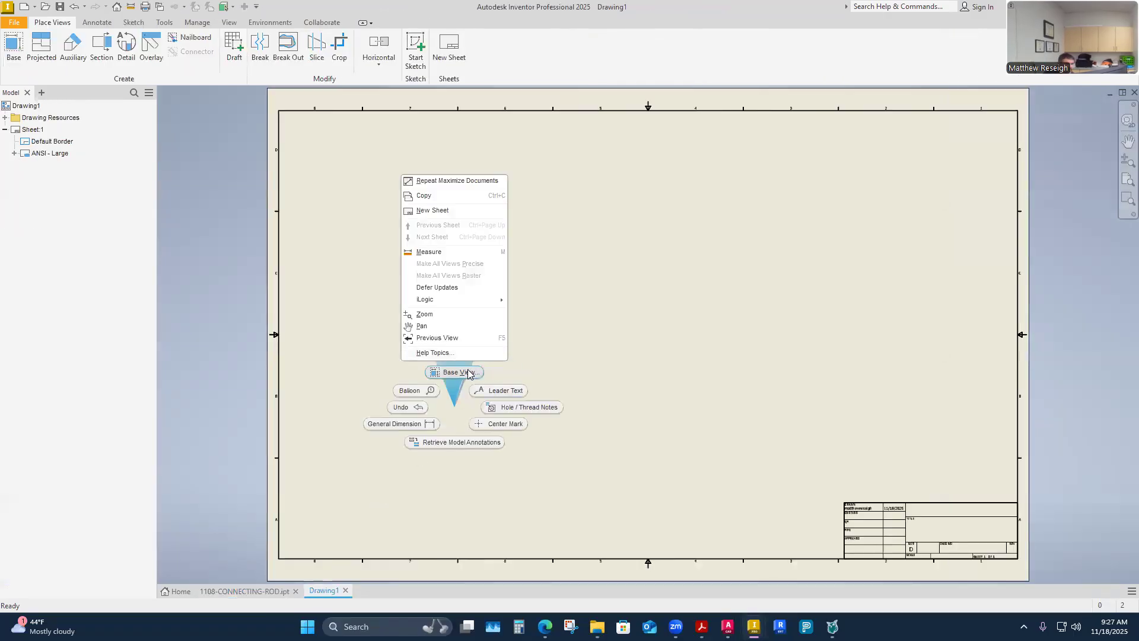
{"action": "left_click", "coordinate": [471, 370]}
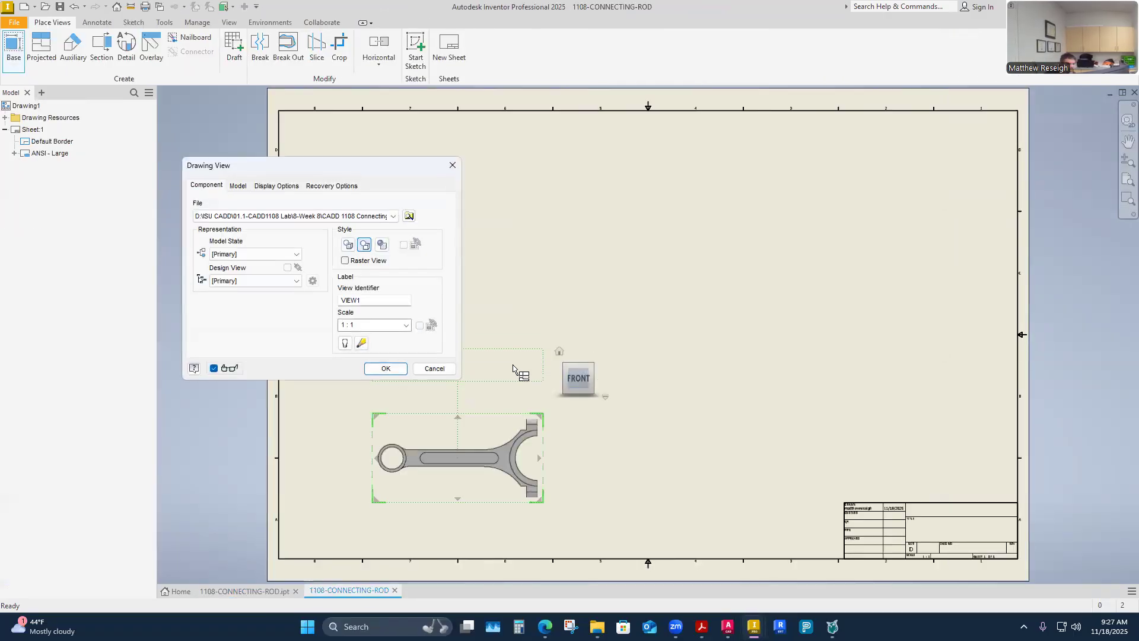
{"action": "left_click", "coordinate": [514, 368]}
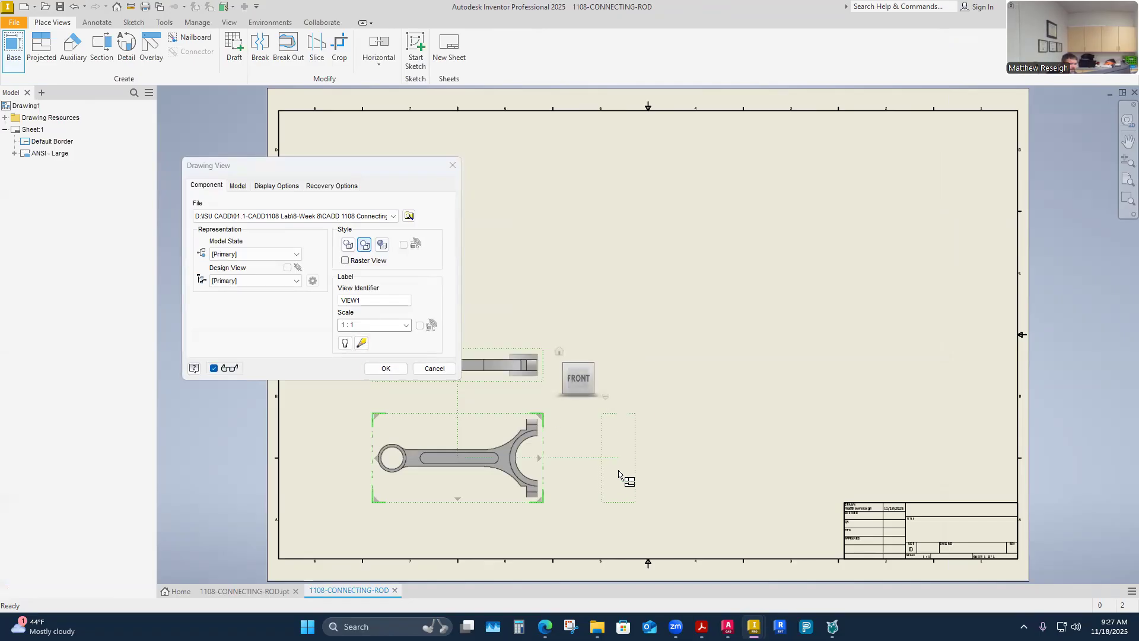
{"action": "left_click", "coordinate": [619, 471]}
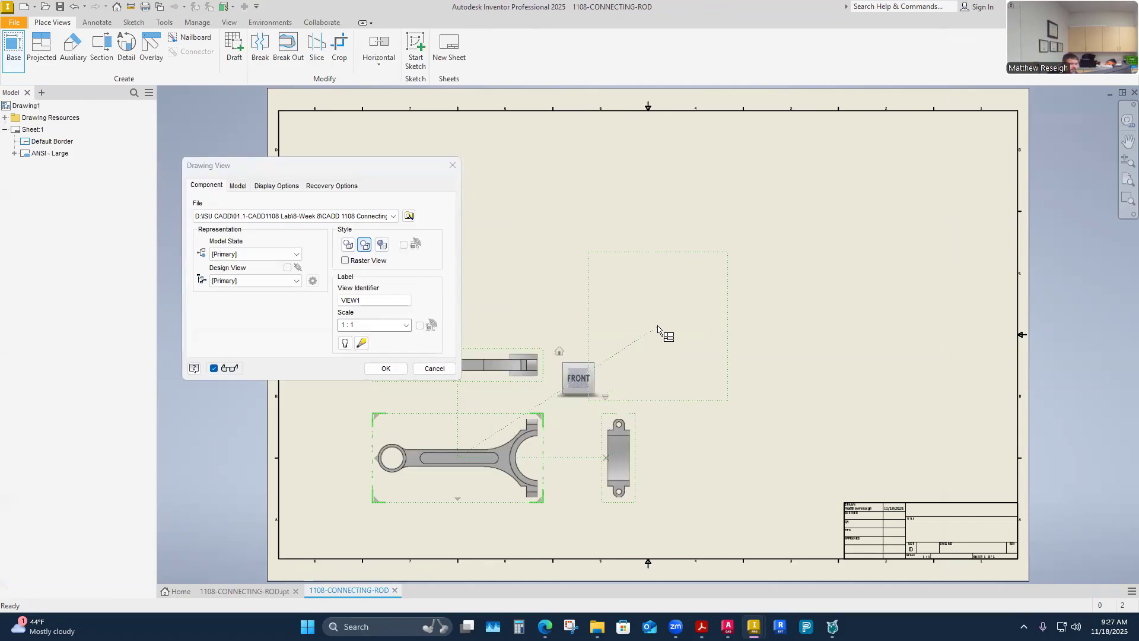
{"action": "left_click", "coordinate": [676, 312]}
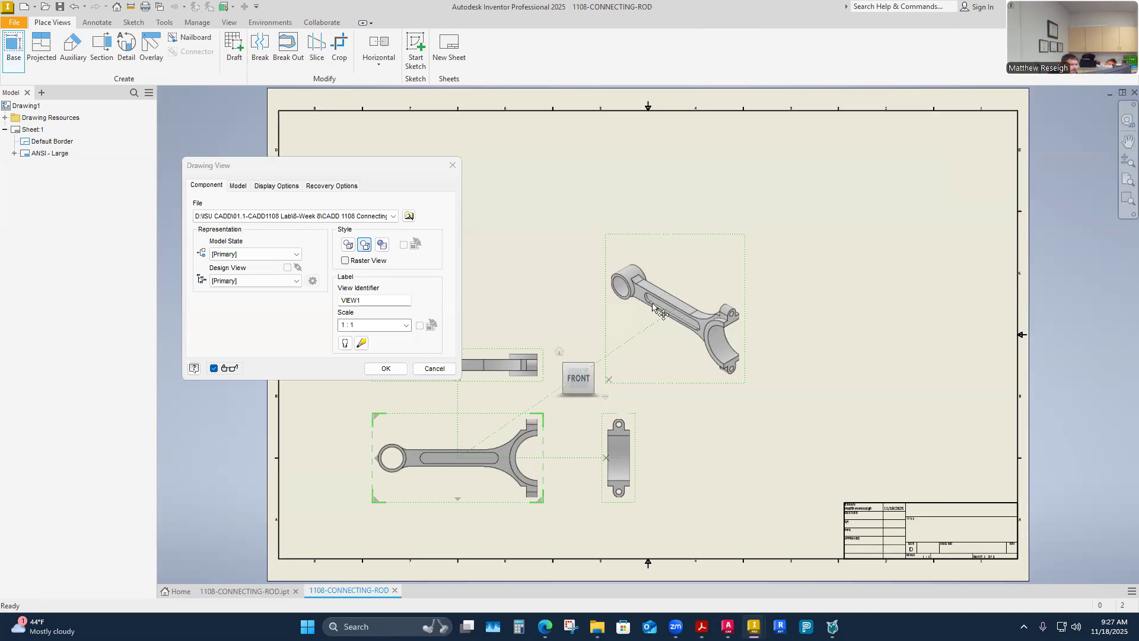
{"action": "left_click", "coordinate": [440, 369]}
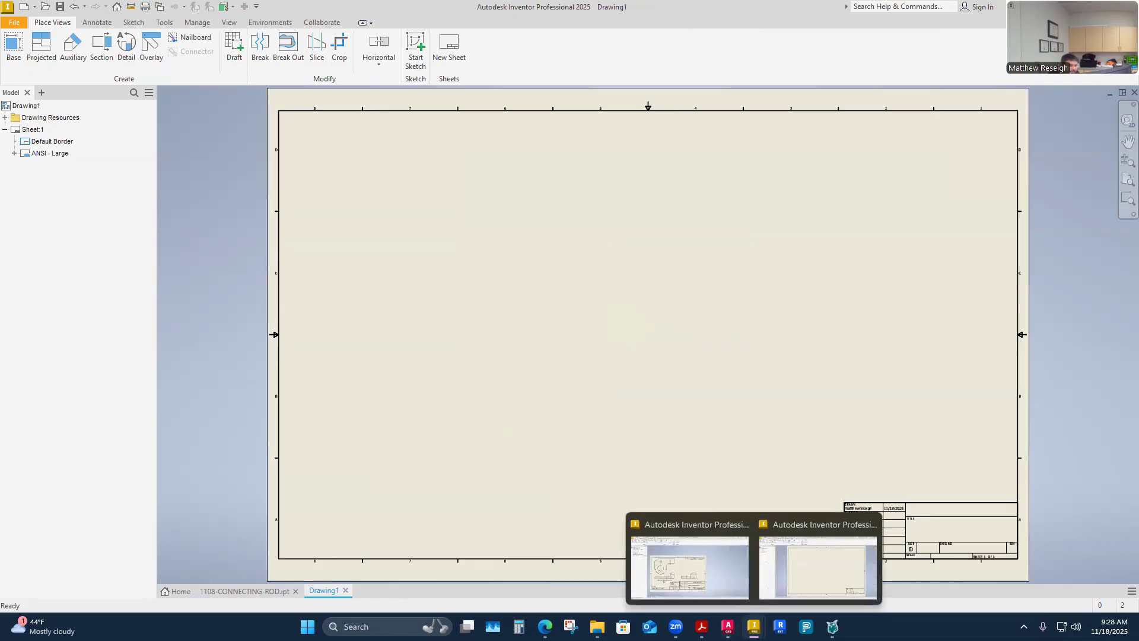
Step: Switch to AutoCAD and save the connecting rod drawing as CADD1108-ConnectingRod-Rev1-InClass in the Week 13 CADD 1108 Connection Rod Iso folder
{"action": "left_click", "coordinate": [727, 626]}
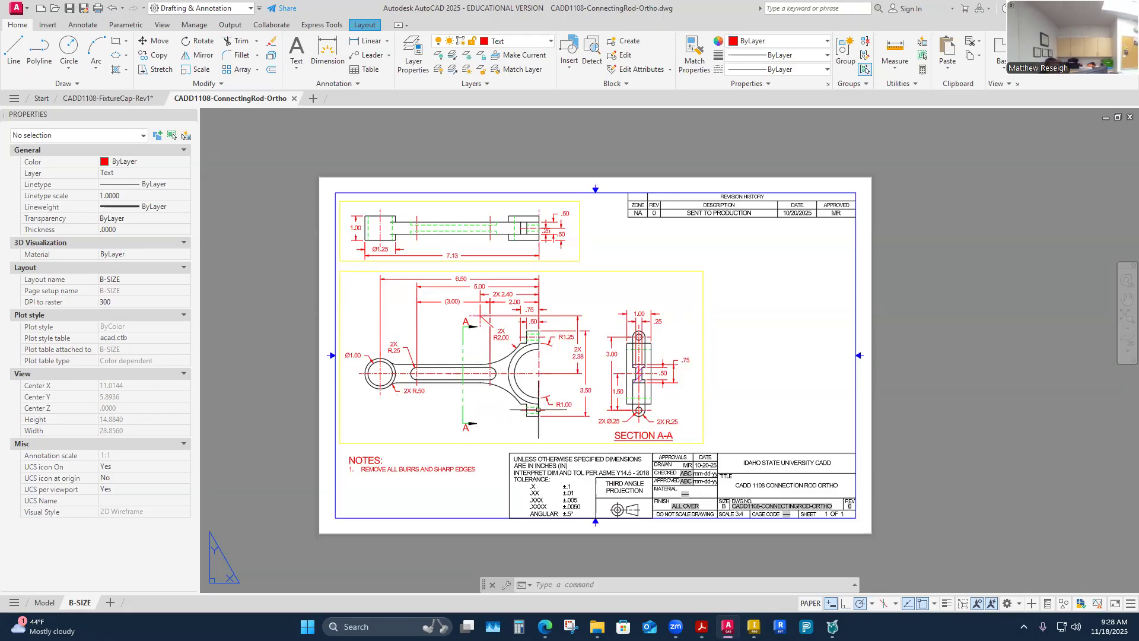
{"action": "left_click", "coordinate": [83, 8]}
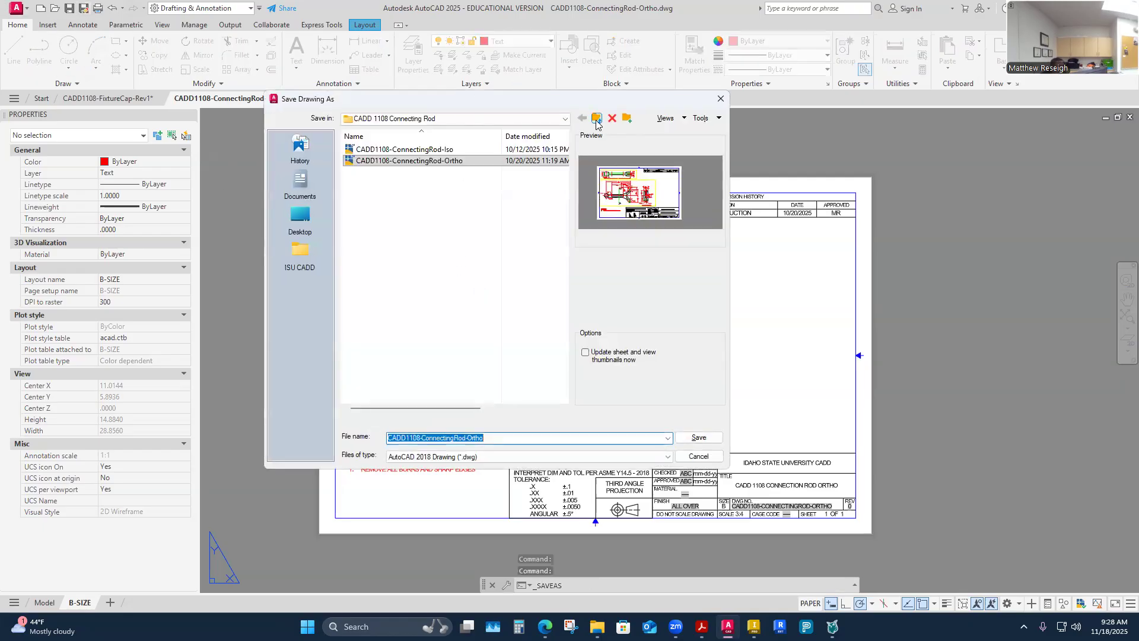
{"action": "left_click", "coordinate": [596, 120]}
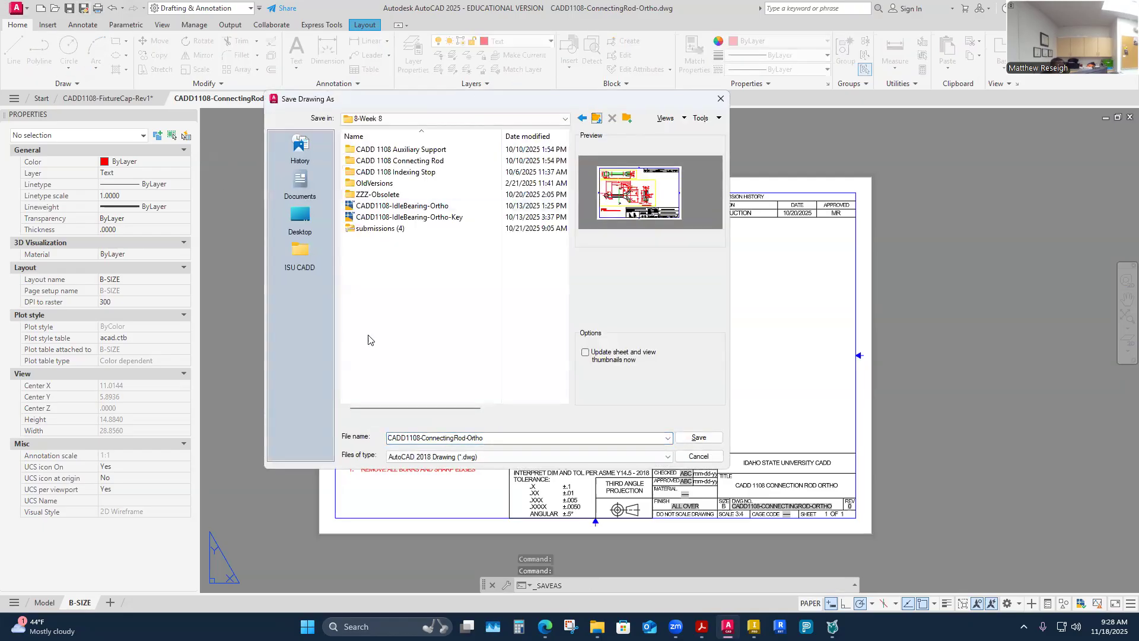
{"action": "left_click", "coordinate": [595, 118]}
{"action": "double_click", "coordinate": [379, 295]}
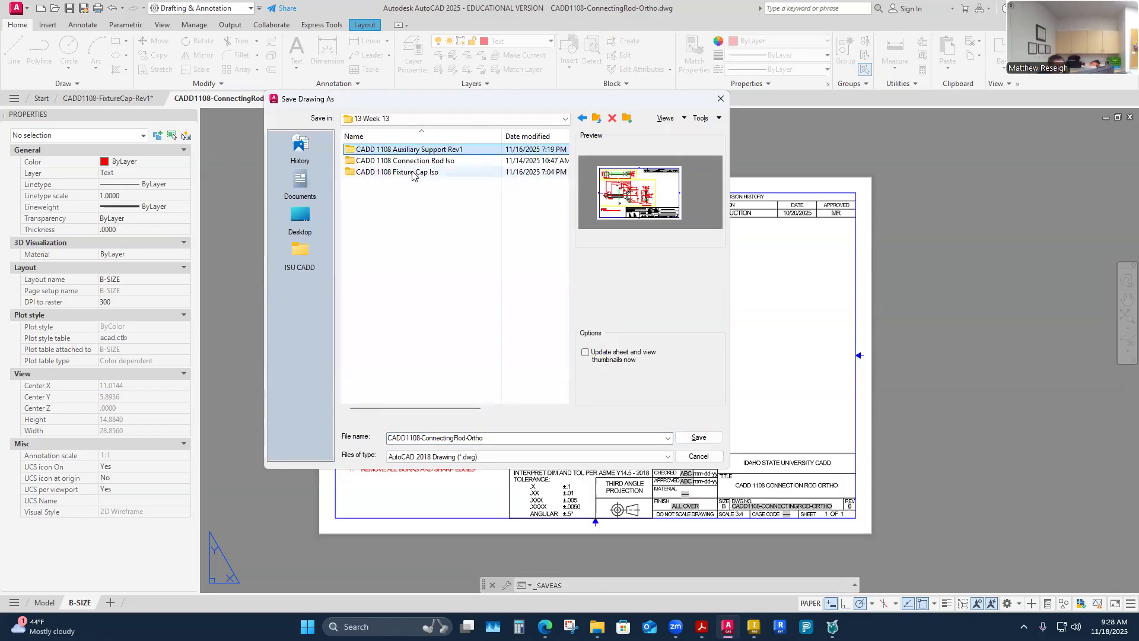
{"action": "double_click", "coordinate": [415, 162]}
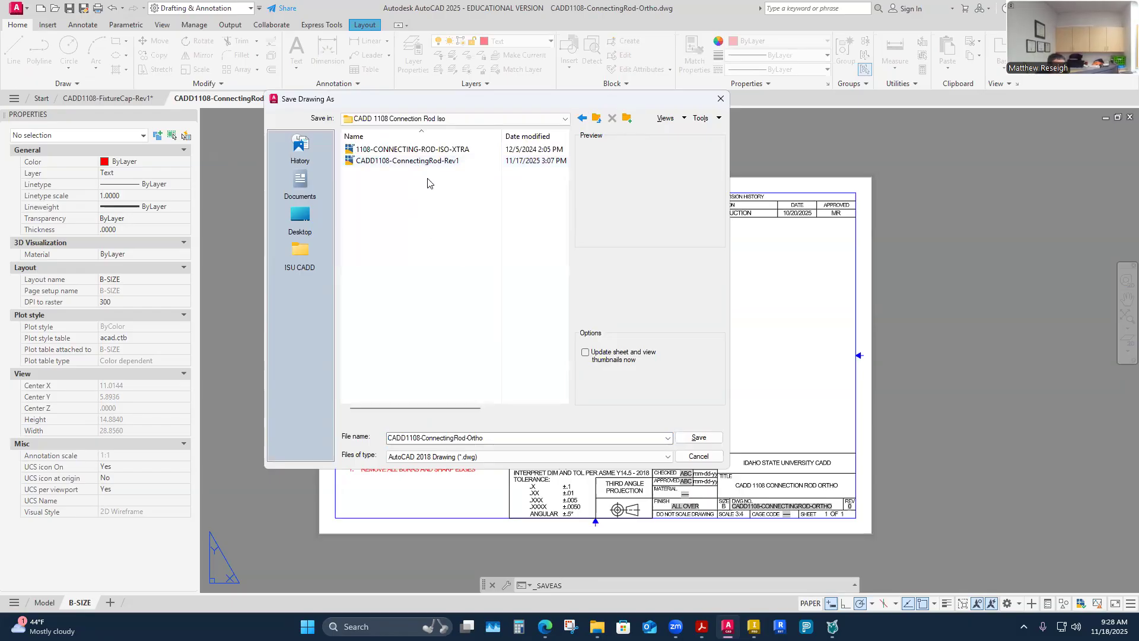
{"action": "left_click", "coordinate": [430, 161]}
{"action": "left_click", "coordinate": [493, 438]}
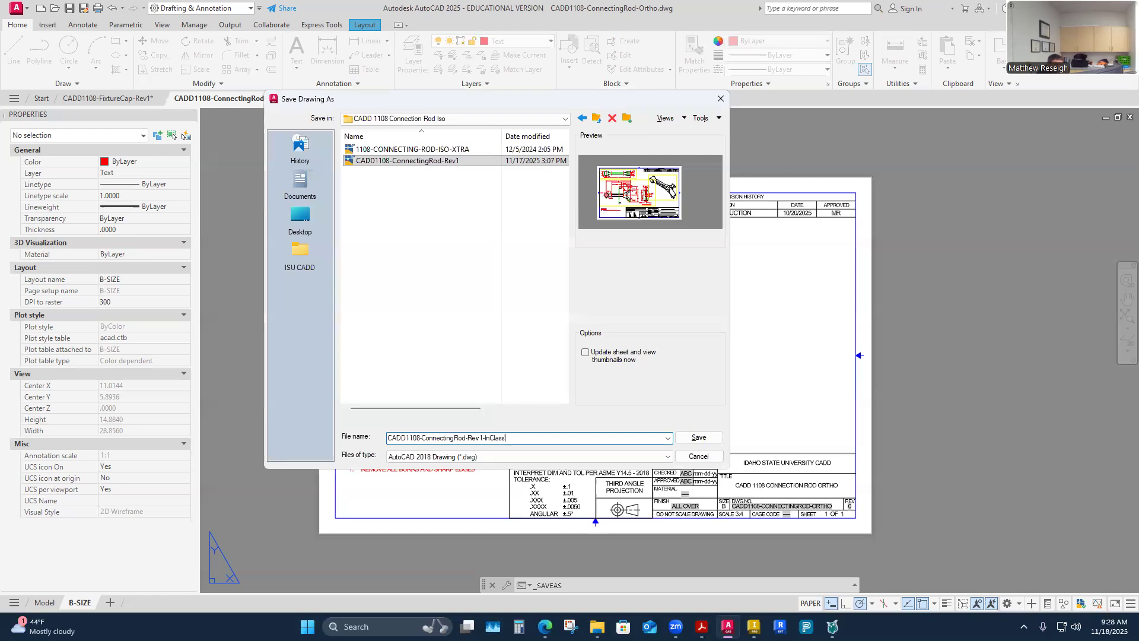
{"action": "left_click", "coordinate": [698, 437]}
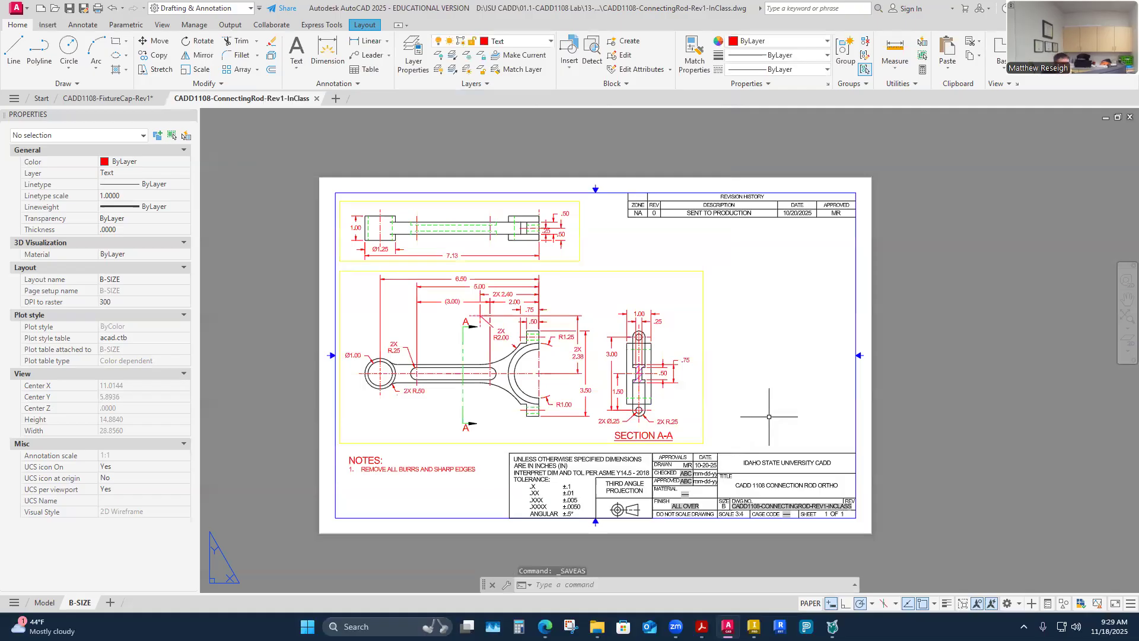
Step: Switch the connecting rod drawing to model space and frame its orthographic views
{"action": "left_click", "coordinate": [44, 603]}
{"action": "scroll", "coordinate": [365, 411], "scroll_direction": "down", "scroll_amount": 4}
{"action": "scroll", "coordinate": [541, 351], "scroll_direction": "up", "scroll_amount": 2}
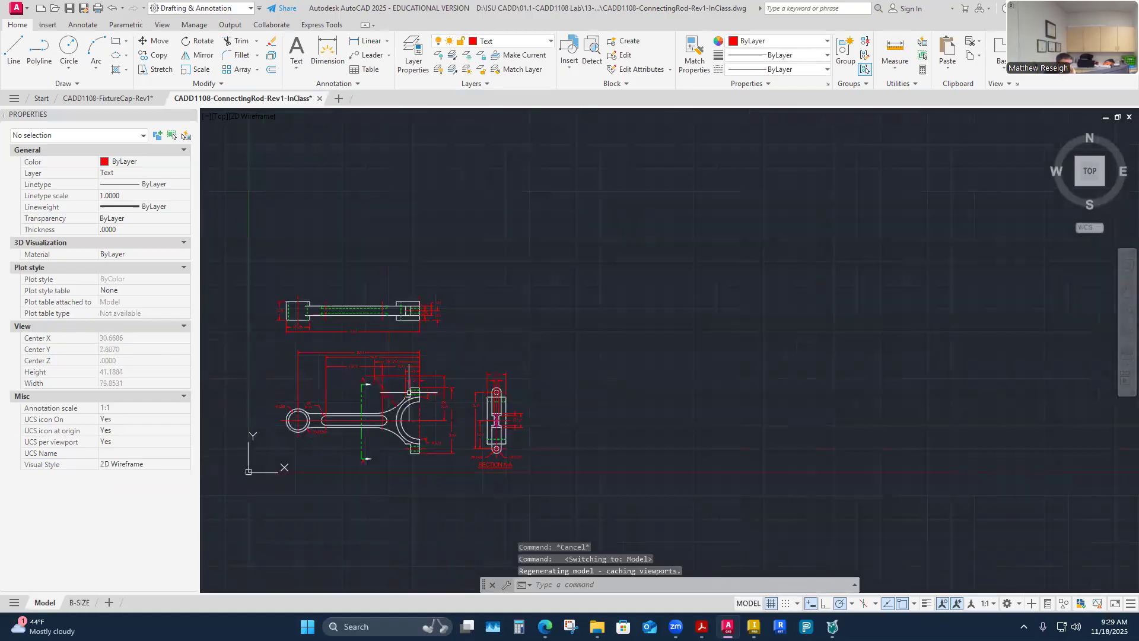
Step: Turn on the Construction and Construction2 layers to view the construction lines, and turn both off again
{"action": "left_click", "coordinate": [548, 41]}
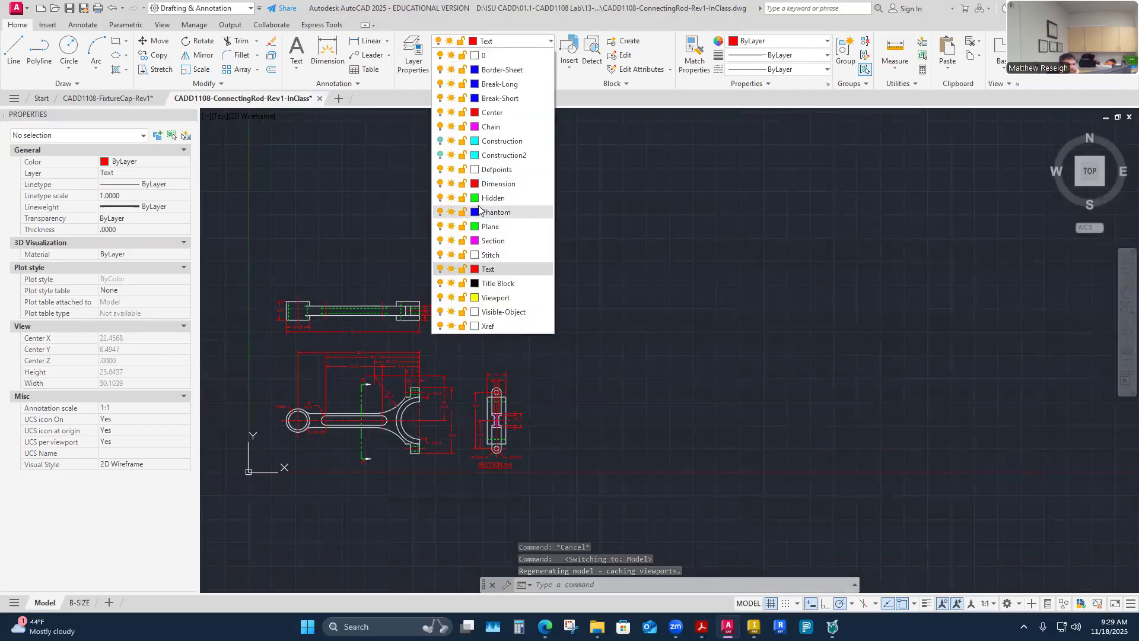
{"action": "left_click", "coordinate": [439, 141]}
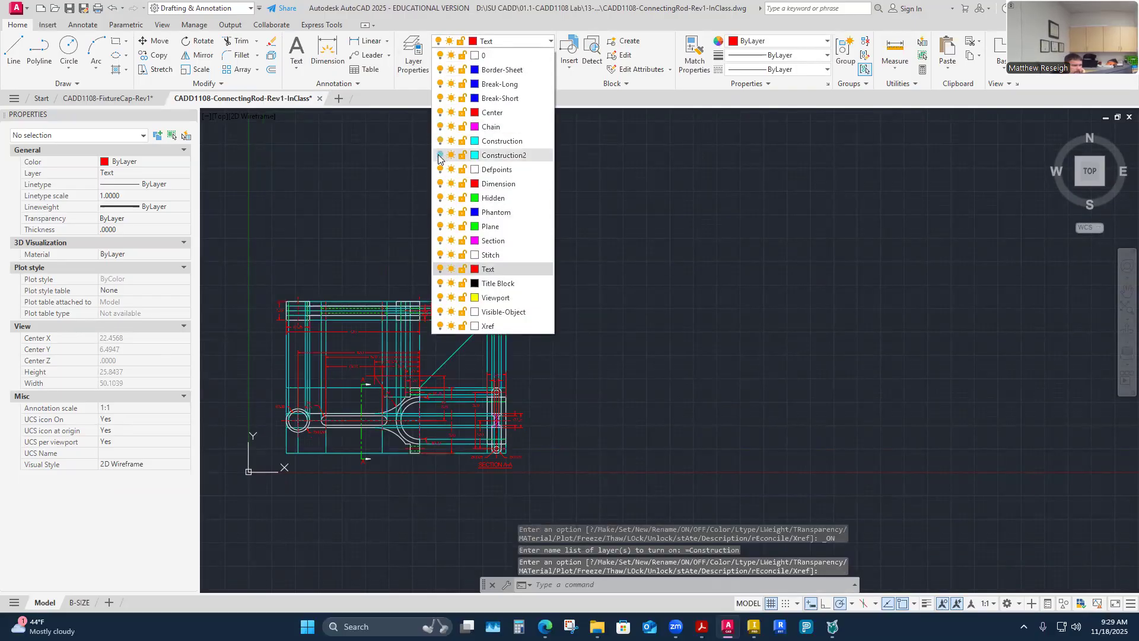
{"action": "left_click", "coordinate": [440, 155]}
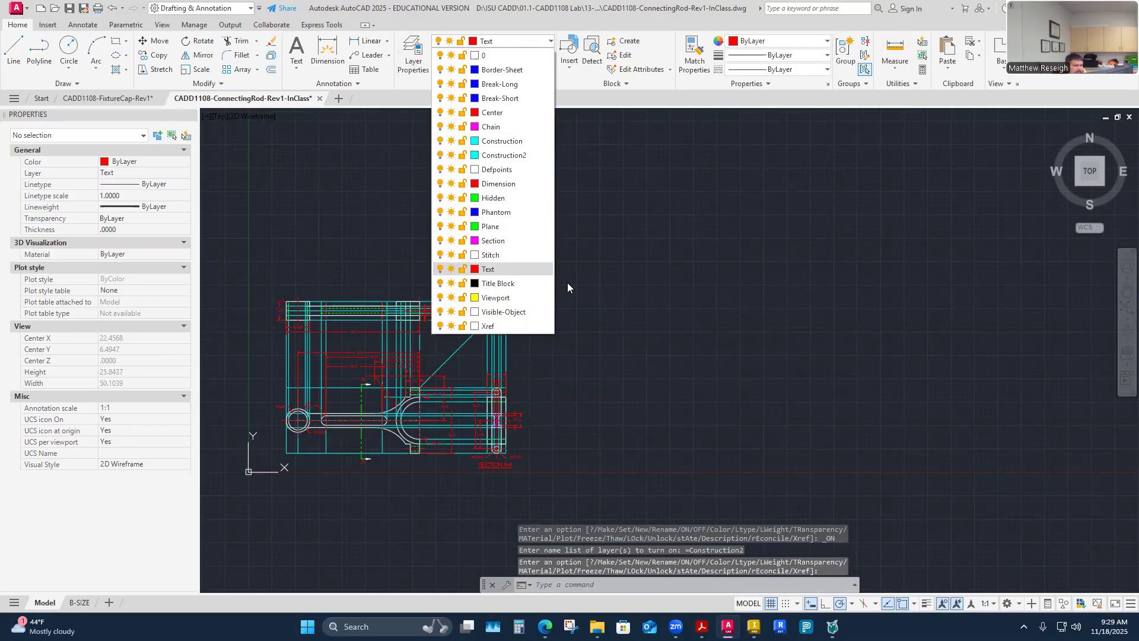
{"action": "left_click", "coordinate": [440, 155]}
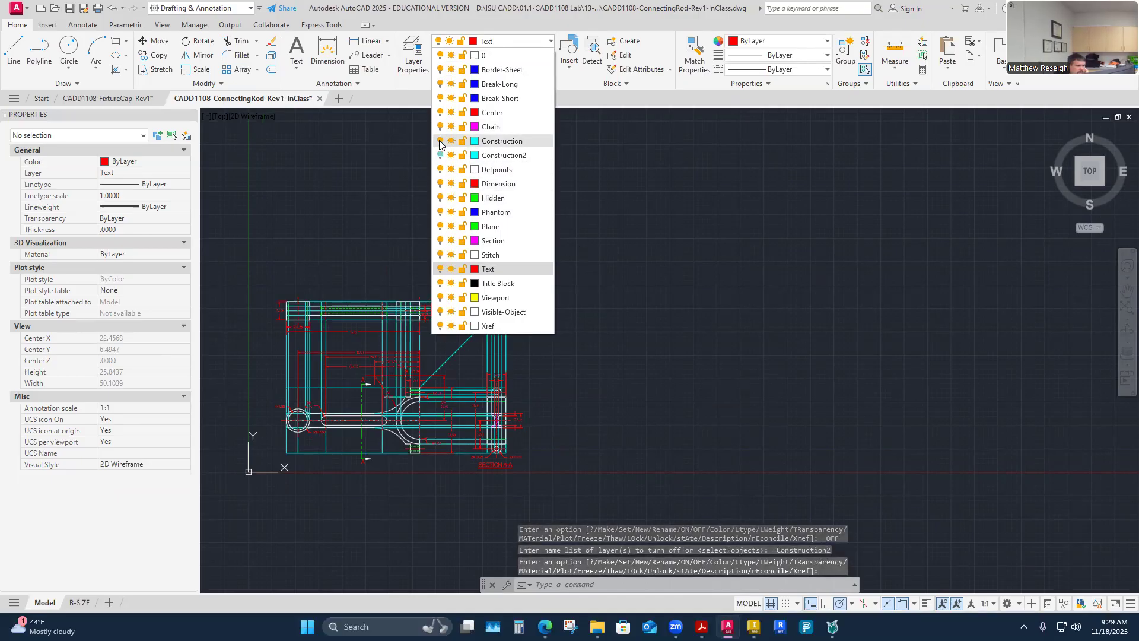
{"action": "left_click", "coordinate": [439, 141]}
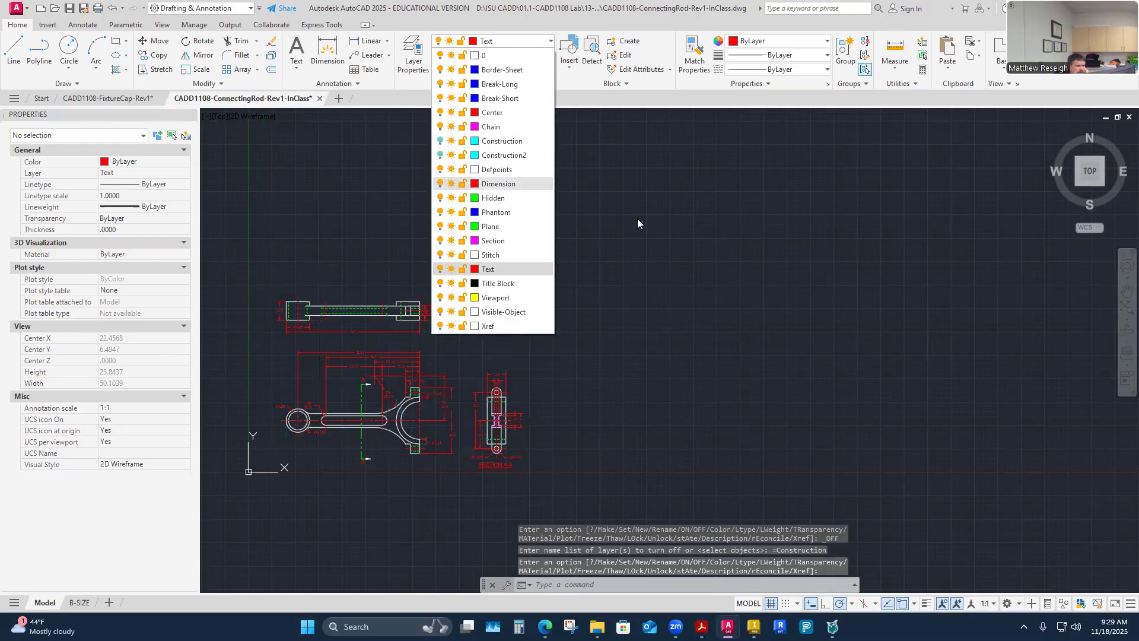
Step: Create a new layer named Construction3 based on the Construction2 layer's properties
{"action": "left_click", "coordinate": [410, 67]}
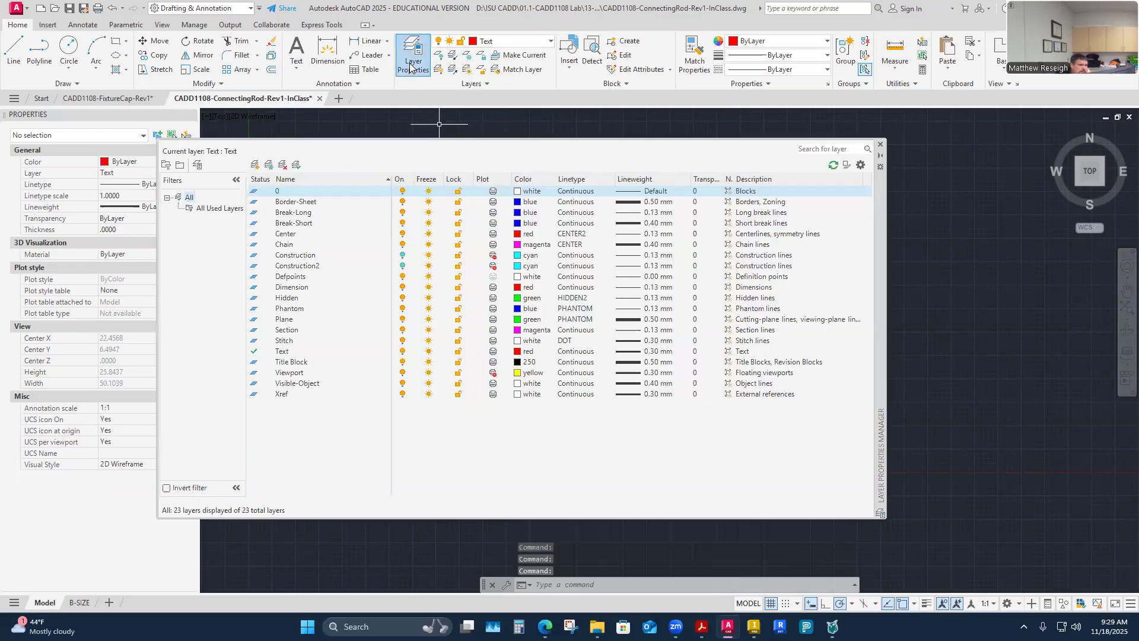
{"action": "left_click", "coordinate": [297, 267]}
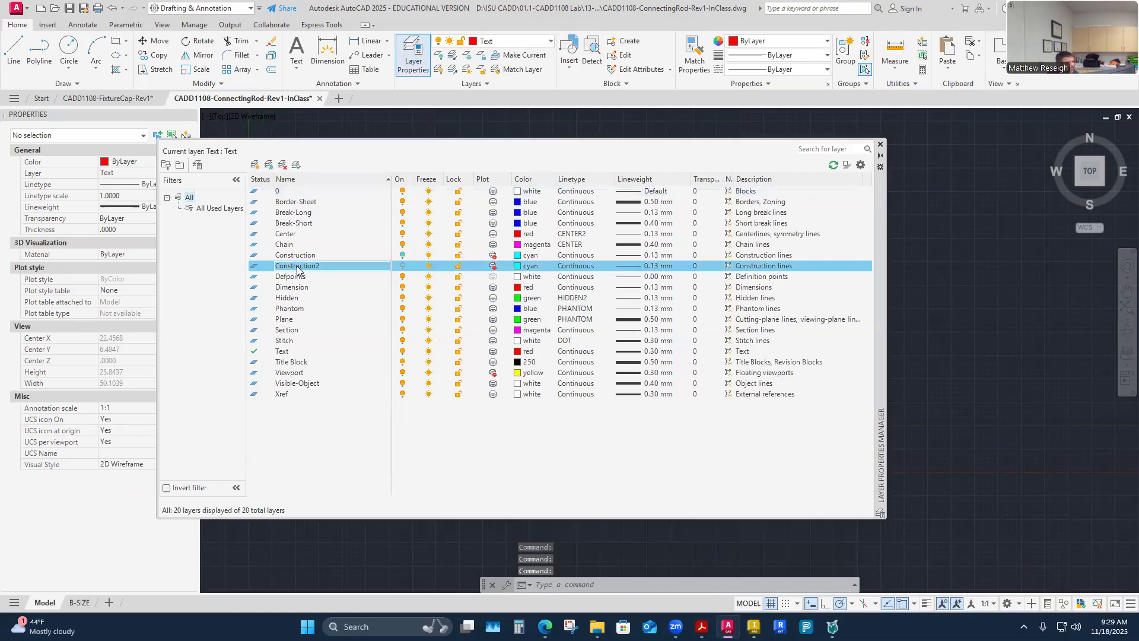
{"action": "left_click", "coordinate": [298, 266]}
{"action": "left_click", "coordinate": [254, 164]}
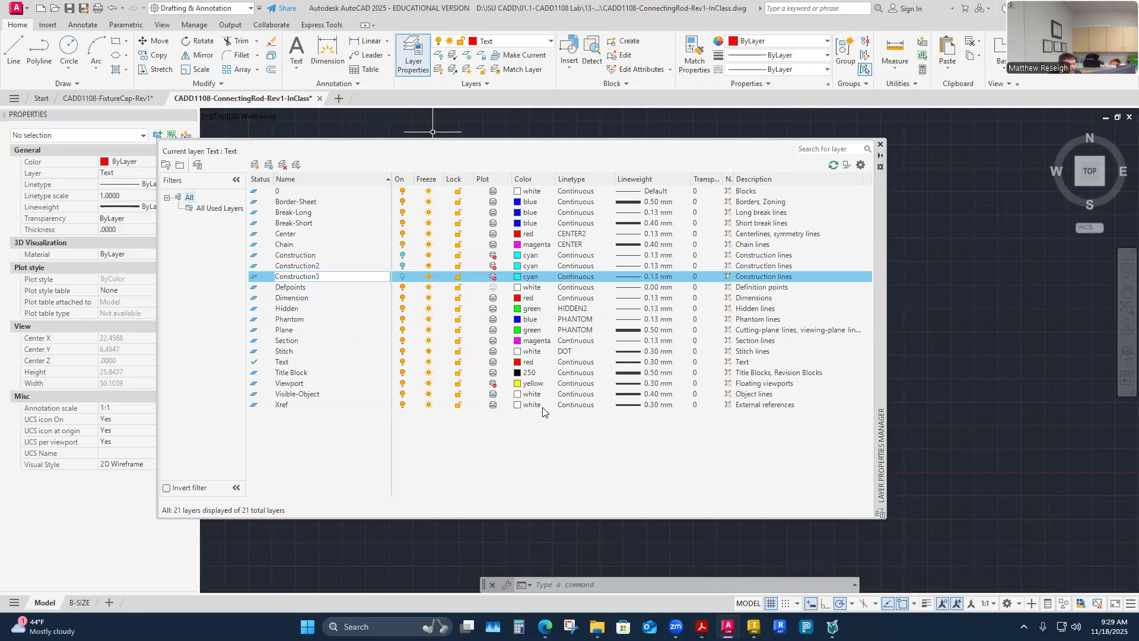
{"action": "left_click", "coordinate": [881, 146]}
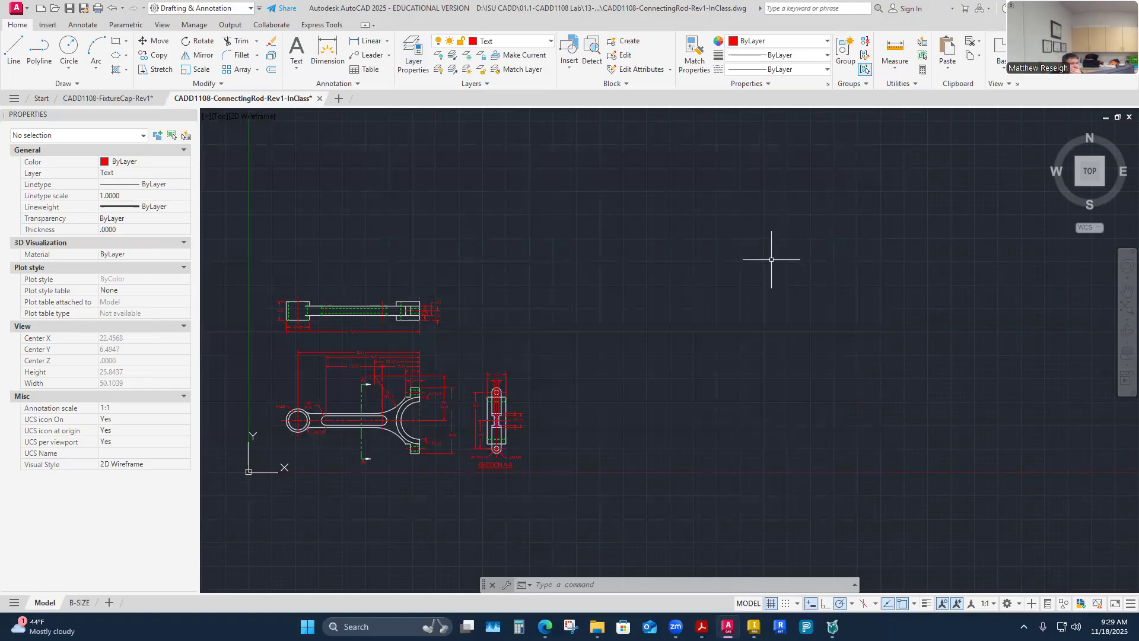
Step: Turn on isometric drafting with the left isoplane active
{"action": "left_click", "coordinate": [864, 604]}
{"action": "scroll", "coordinate": [649, 320], "scroll_direction": "down", "scroll_amount": 2}
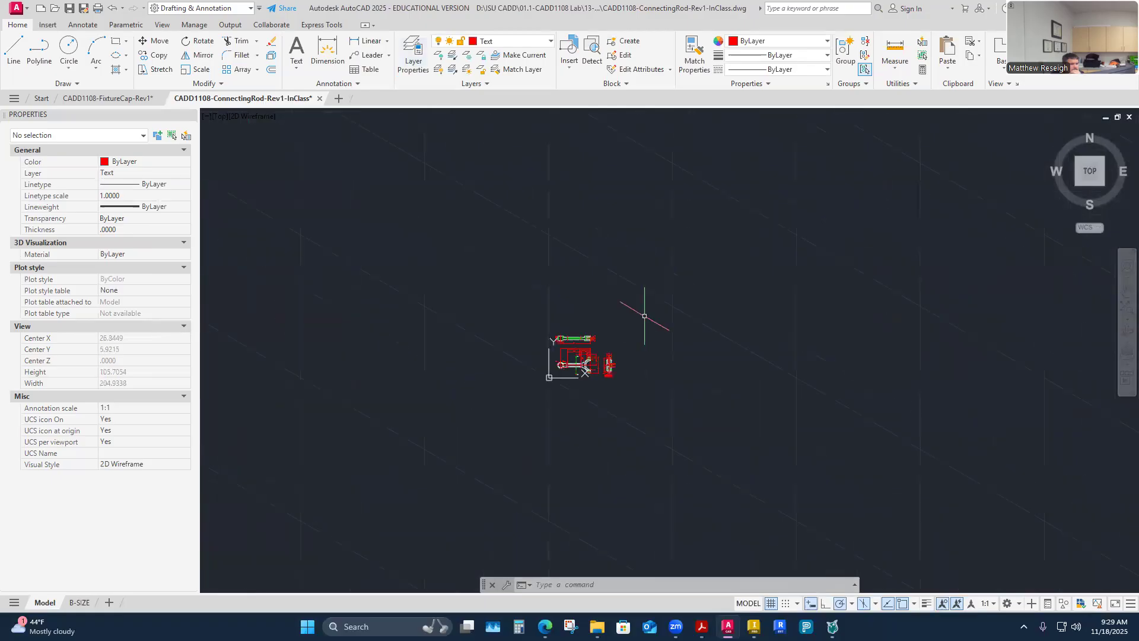
{"action": "left_click", "coordinate": [874, 603]}
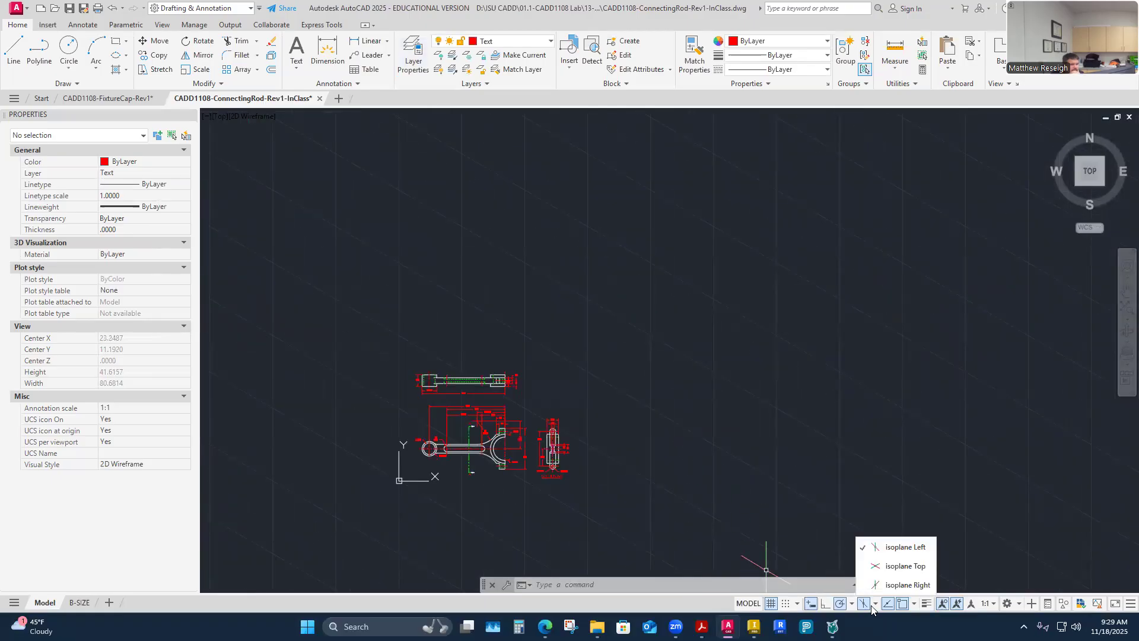
{"action": "left_click", "coordinate": [784, 298]}
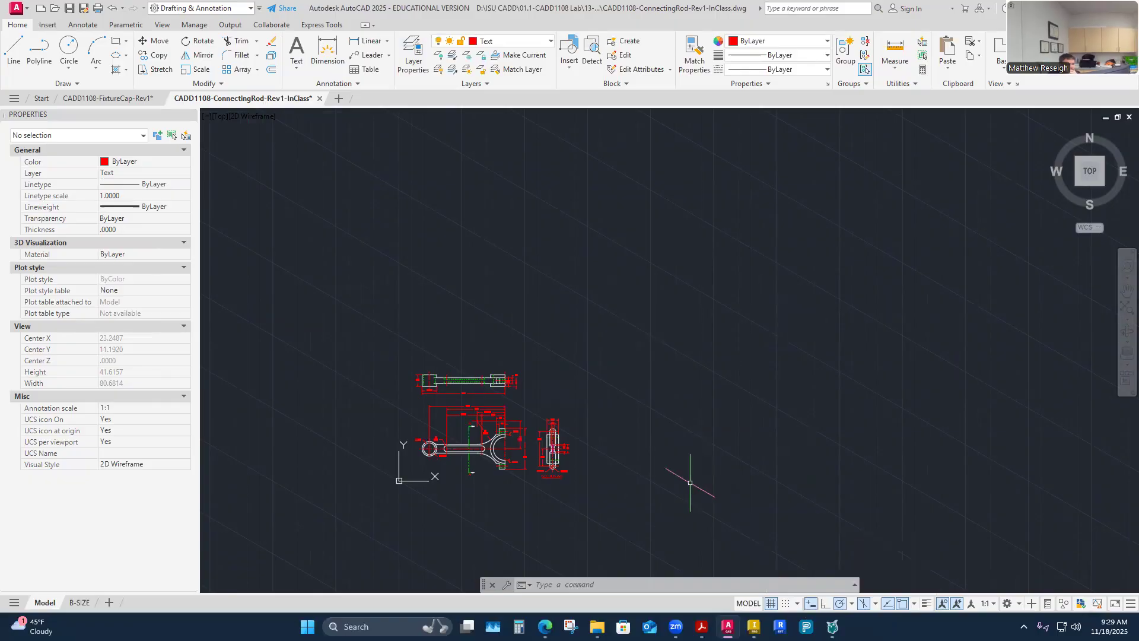
Step: Examine the dimensions of the connecting rod's front, top and section A-A views for the isometric's overall sizes
{"action": "scroll", "coordinate": [688, 475], "scroll_direction": "up", "scroll_amount": 2}
{"action": "scroll", "coordinate": [649, 484], "scroll_direction": "down", "scroll_amount": 2}
{"action": "scroll", "coordinate": [549, 497], "scroll_direction": "up", "scroll_amount": 4}
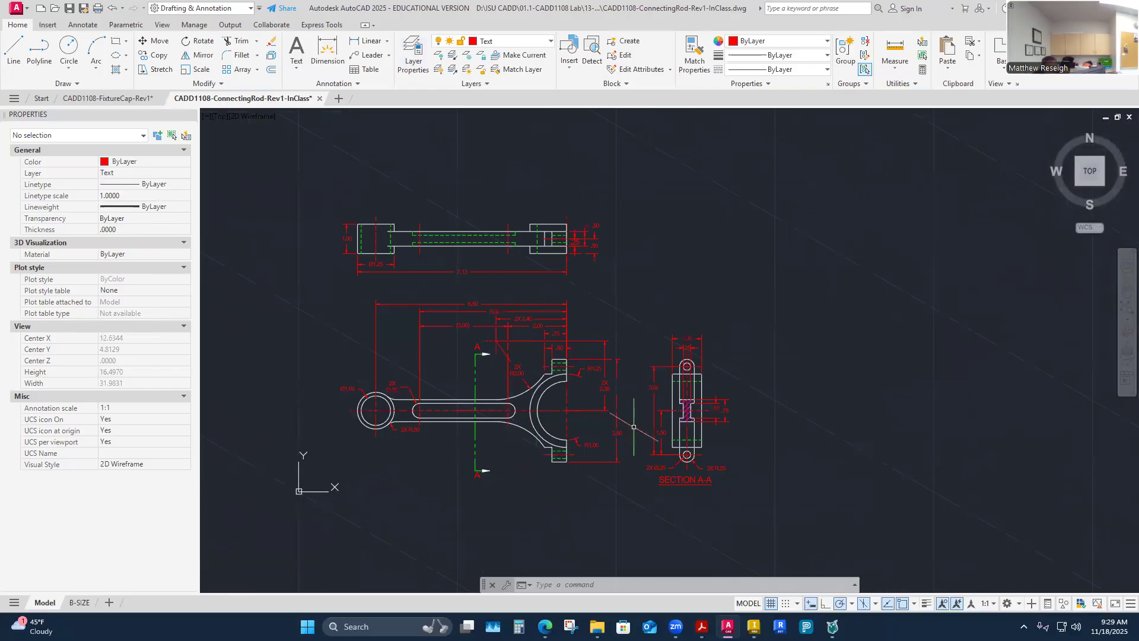
{"action": "scroll", "coordinate": [707, 415], "scroll_direction": "up", "scroll_amount": 2}
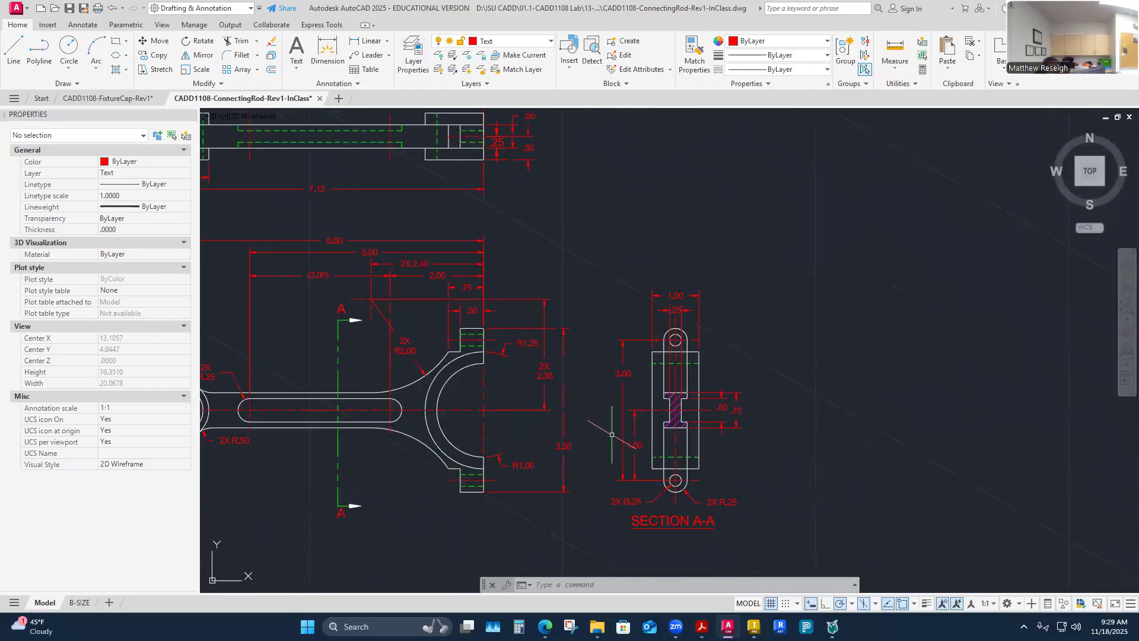
{"action": "scroll", "coordinate": [612, 434], "scroll_direction": "down", "scroll_amount": 4}
{"action": "scroll", "coordinate": [570, 475], "scroll_direction": "up", "scroll_amount": 4}
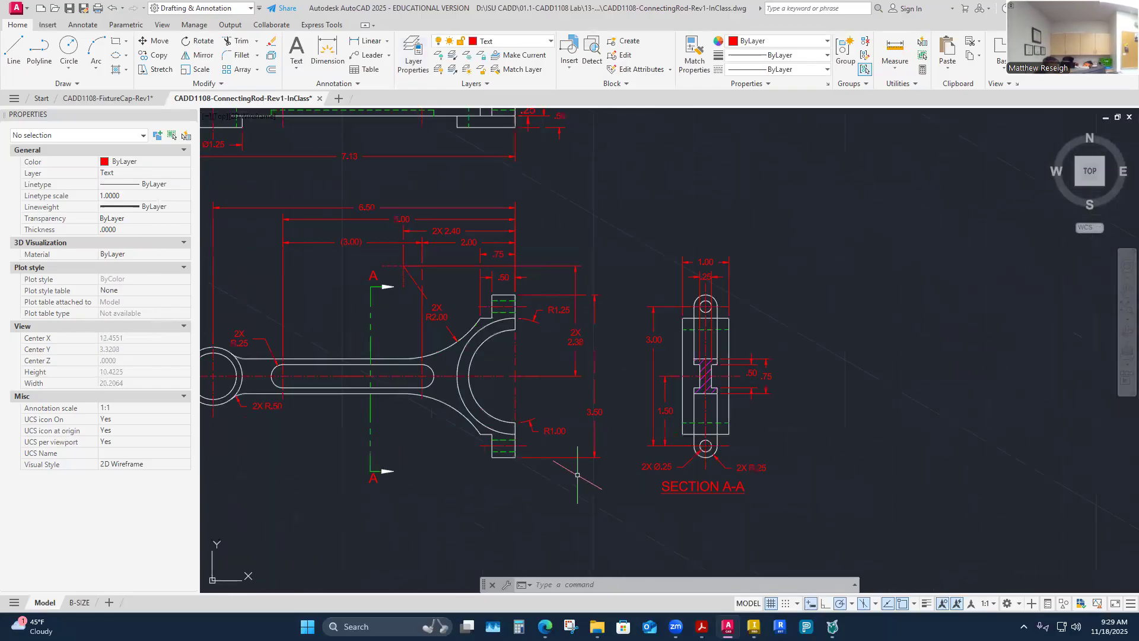
{"action": "scroll", "coordinate": [551, 469], "scroll_direction": "down", "scroll_amount": 2}
{"action": "scroll", "coordinate": [470, 469], "scroll_direction": "up", "scroll_amount": 2}
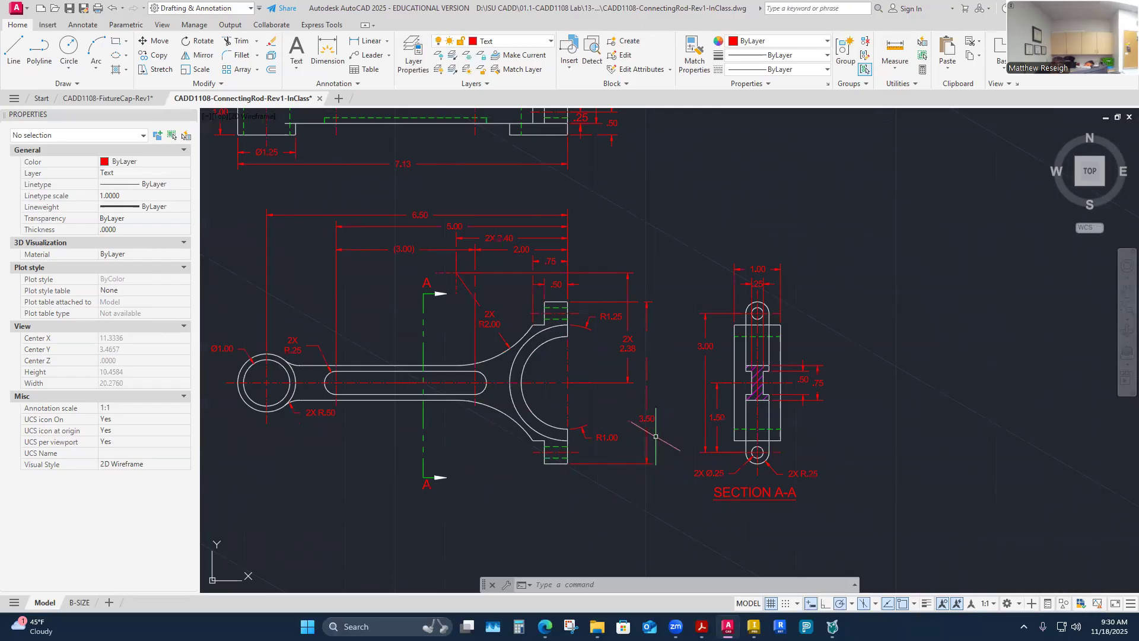
{"action": "scroll", "coordinate": [720, 391], "scroll_direction": "down", "scroll_amount": 2}
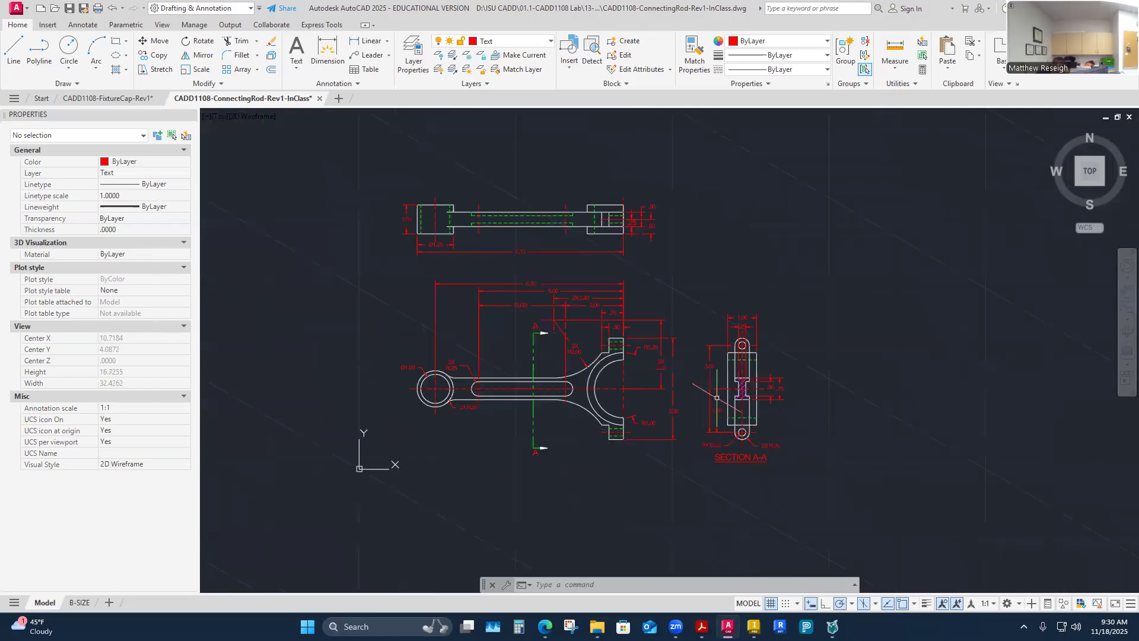
{"action": "scroll", "coordinate": [537, 262], "scroll_direction": "up", "scroll_amount": 2}
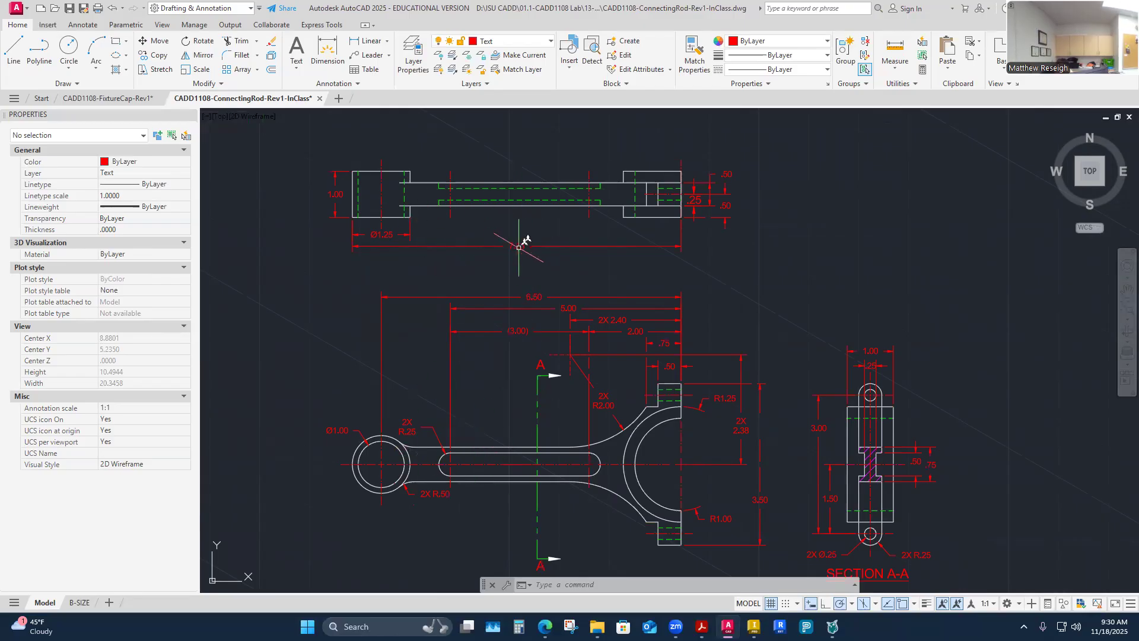
{"action": "scroll", "coordinate": [524, 256], "scroll_direction": "down", "scroll_amount": 6}
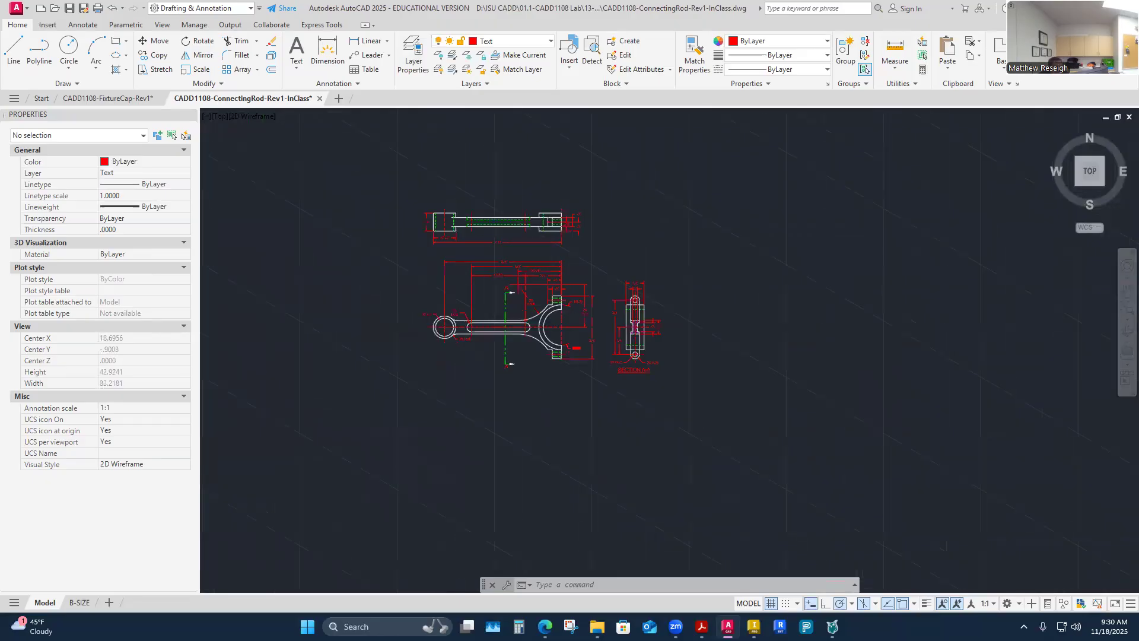
{"action": "scroll", "coordinate": [563, 276], "scroll_direction": "up", "scroll_amount": 6}
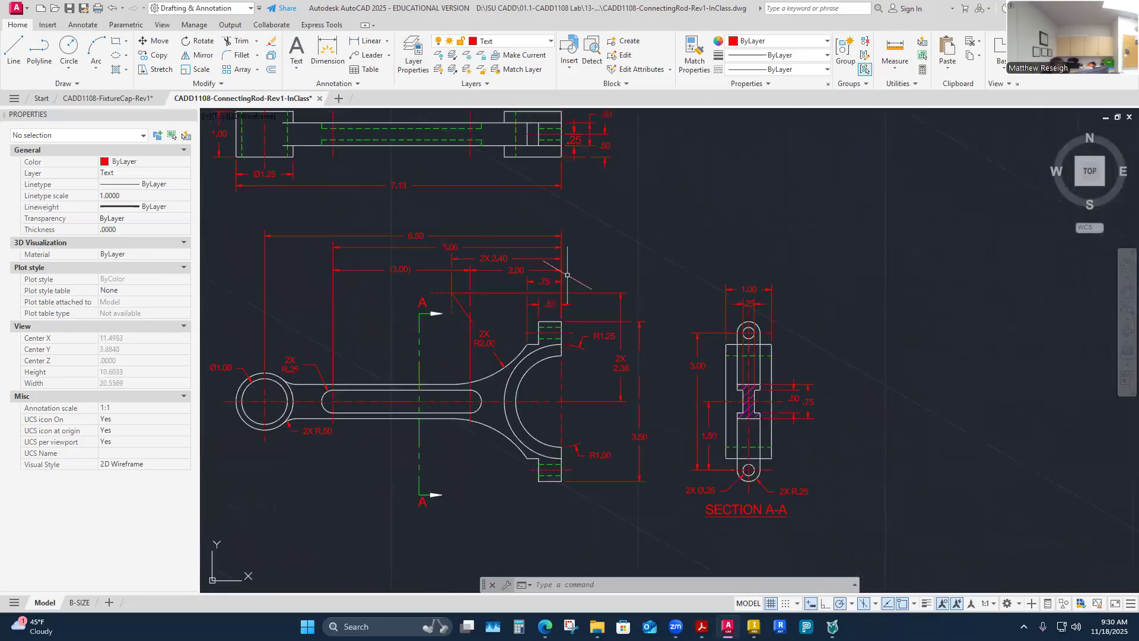
{"action": "scroll", "coordinate": [567, 274], "scroll_direction": "down", "scroll_amount": 6}
{"action": "scroll", "coordinate": [724, 216], "scroll_direction": "up", "scroll_amount": 6}
{"action": "scroll", "coordinate": [801, 203], "scroll_direction": "down", "scroll_amount": 2}
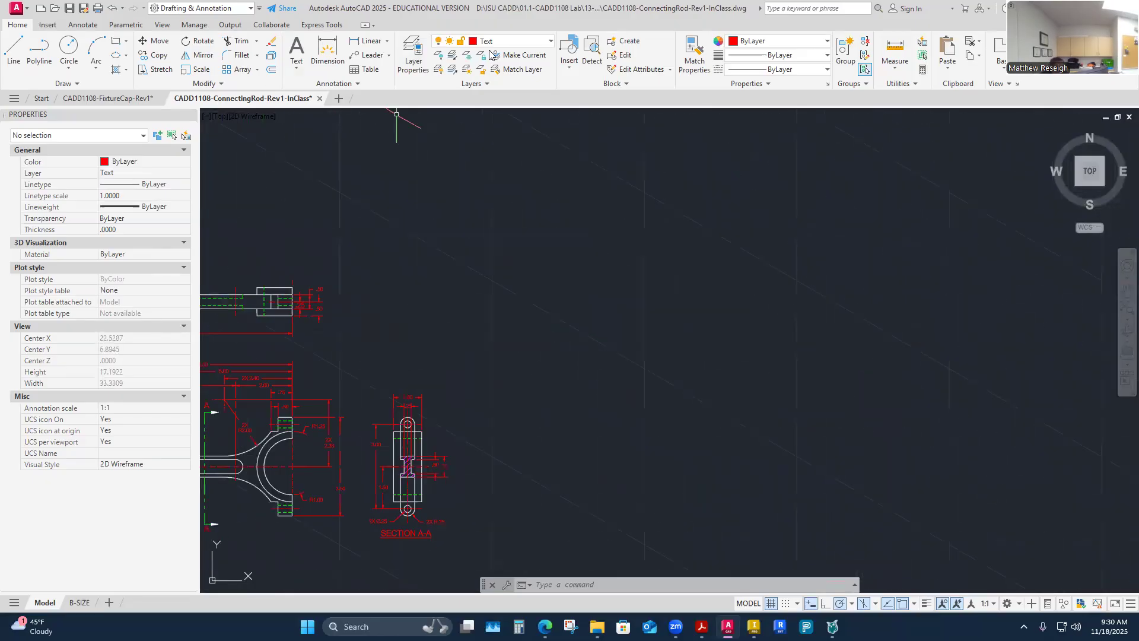
Step: Turn on Construction3, make it the current layer, and draw a 7.13 line at 330° in the empty space beside the orthographic views
{"action": "left_click", "coordinate": [550, 41]}
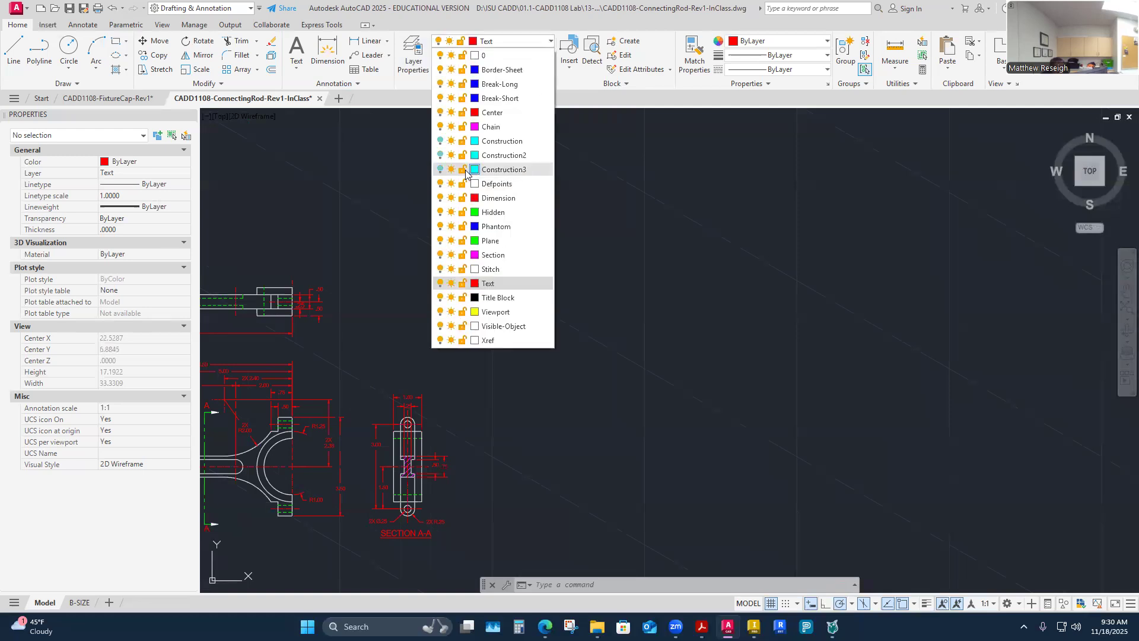
{"action": "left_click", "coordinate": [472, 170]}
{"action": "left_click", "coordinate": [22, 46]}
{"action": "left_click", "coordinate": [590, 241]}
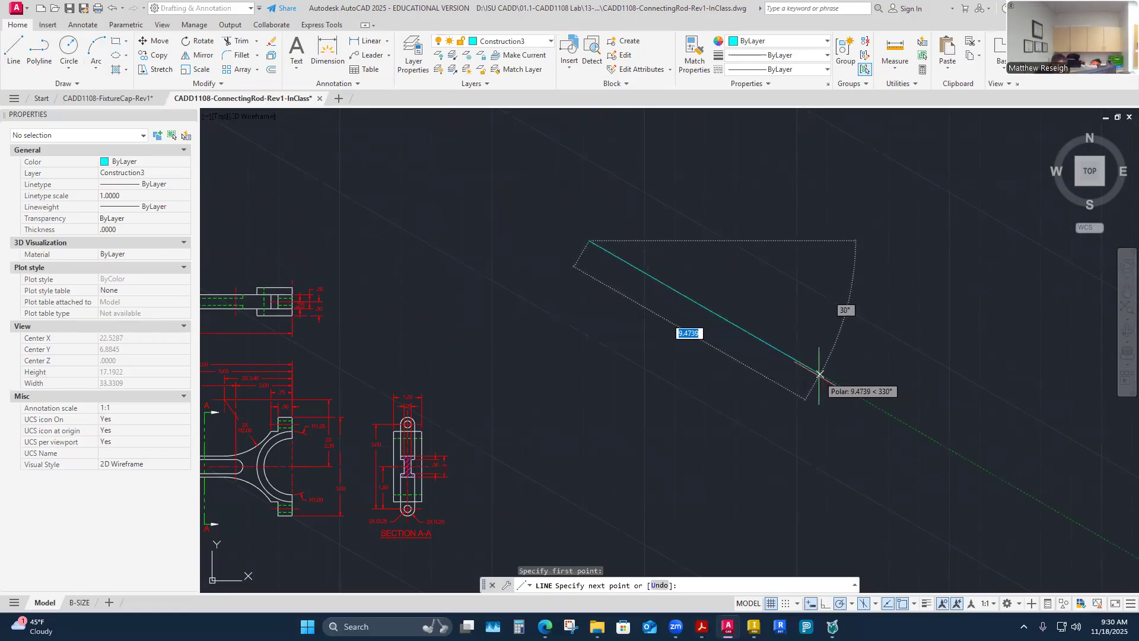
{"action": "type", "text": "7.13"}
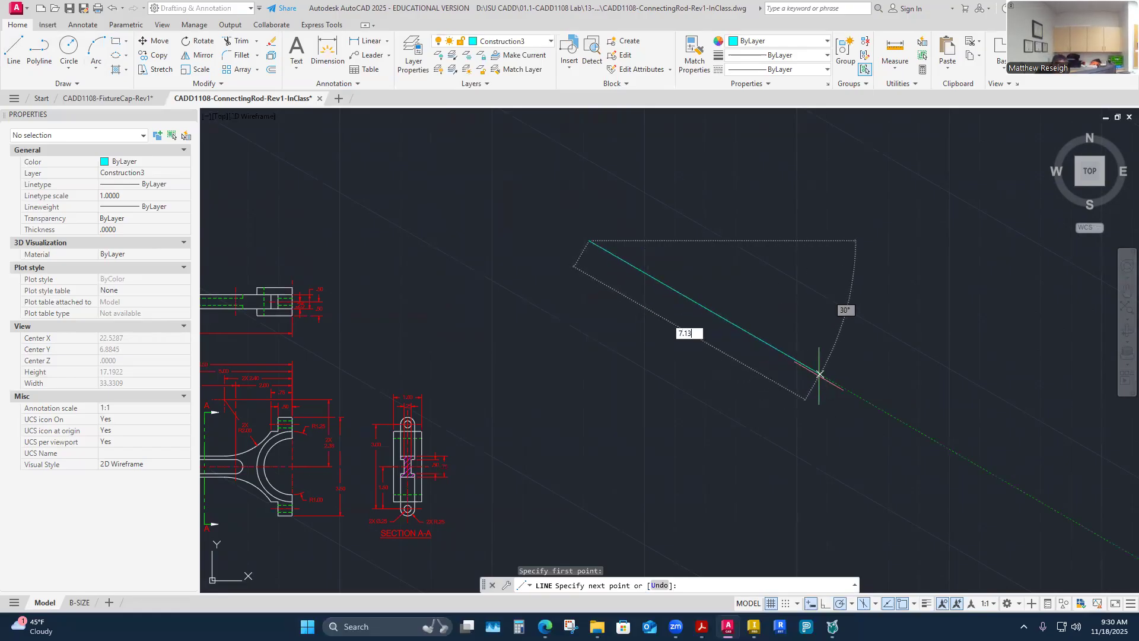
{"action": "key", "text": "Return"}
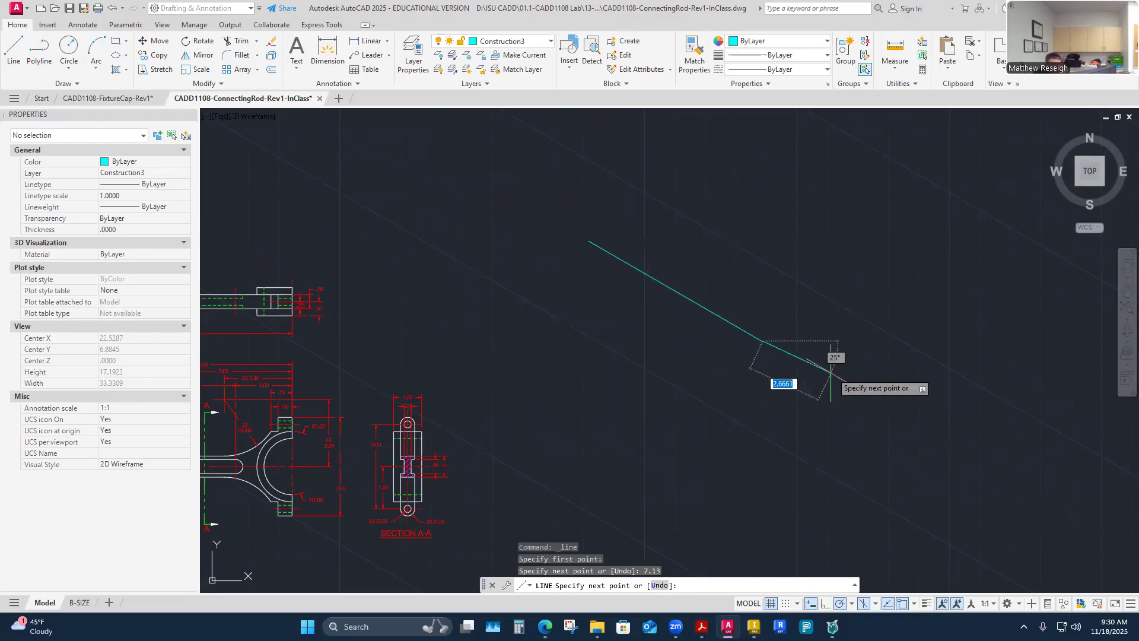
Step: Continue the line 1 unit at 30°, add the parallel long edge, and close the isometric base outline
{"action": "scroll", "coordinate": [797, 329], "scroll_direction": "up", "scroll_amount": 2}
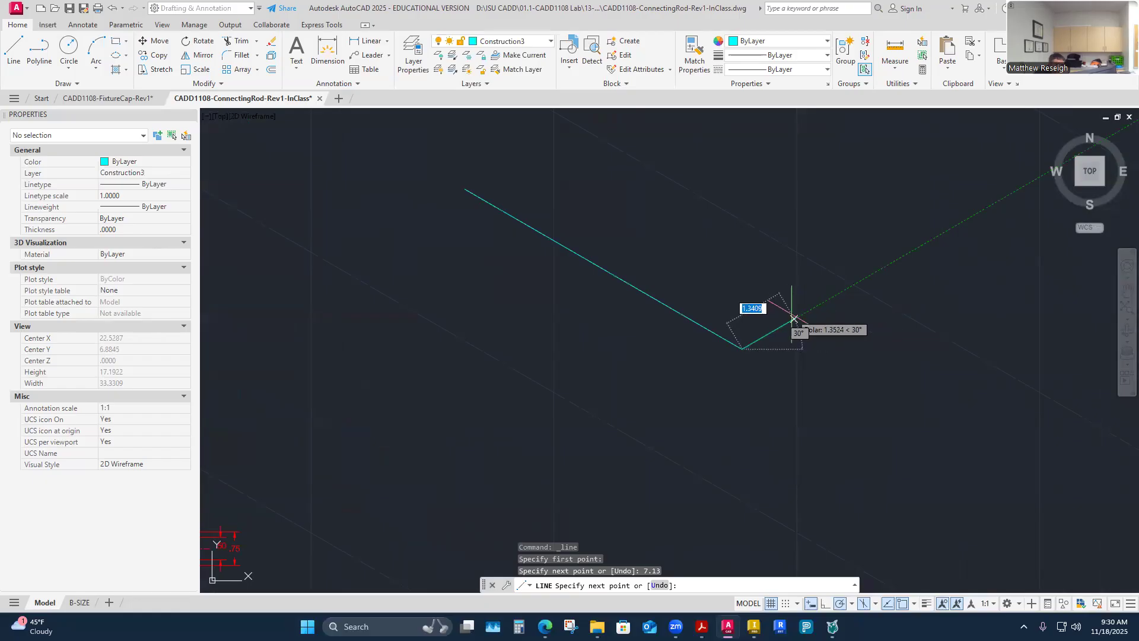
{"action": "type", "text": "1"}
{"action": "key", "text": "Return"}
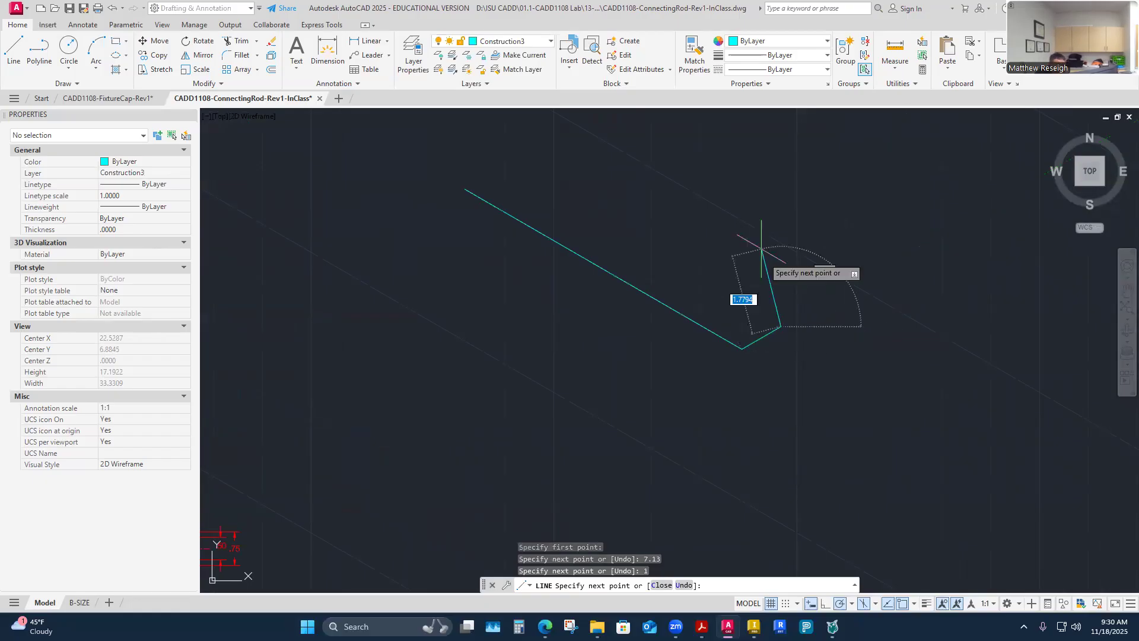
{"action": "left_click", "coordinate": [504, 166]}
{"action": "left_click", "coordinate": [466, 189]}
{"action": "right_click", "coordinate": [477, 185]}
{"action": "left_click", "coordinate": [483, 193]}
Step: Draw a 3.25 vertical construction line upward from the leftmost corner of the isometric base outline
{"action": "scroll", "coordinate": [466, 298], "scroll_direction": "down", "scroll_amount": 3}
{"action": "scroll", "coordinate": [527, 380], "scroll_direction": "up", "scroll_amount": 3}
{"action": "scroll", "coordinate": [471, 318], "scroll_direction": "down", "scroll_amount": 4}
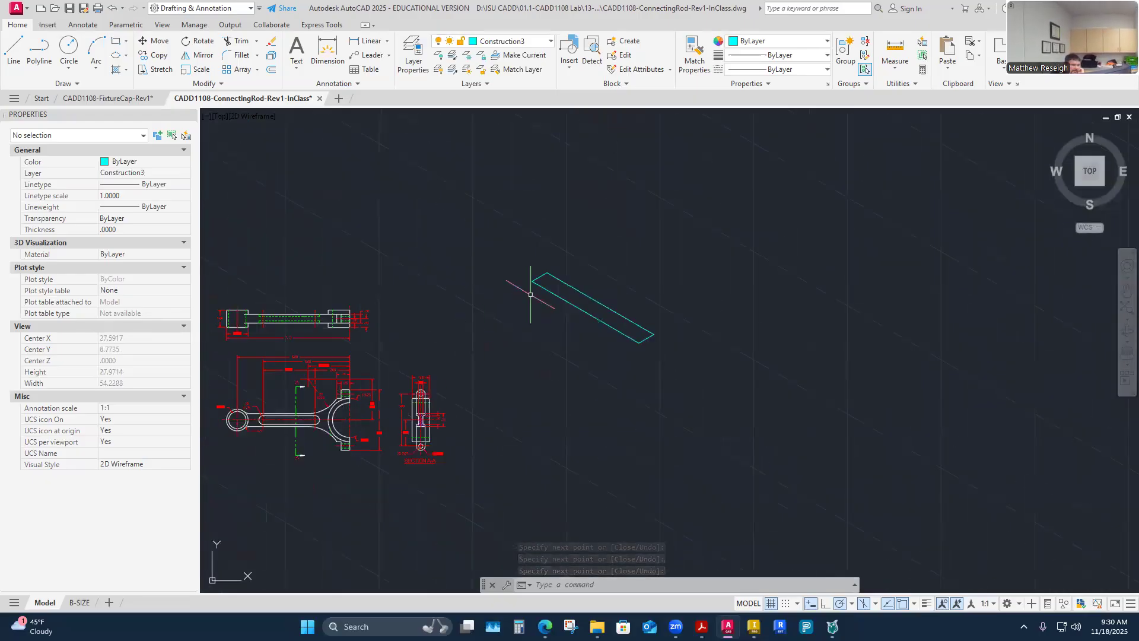
{"action": "scroll", "coordinate": [522, 297], "scroll_direction": "up", "scroll_amount": 4}
{"action": "right_click", "coordinate": [461, 271]}
{"action": "left_click", "coordinate": [492, 278]}
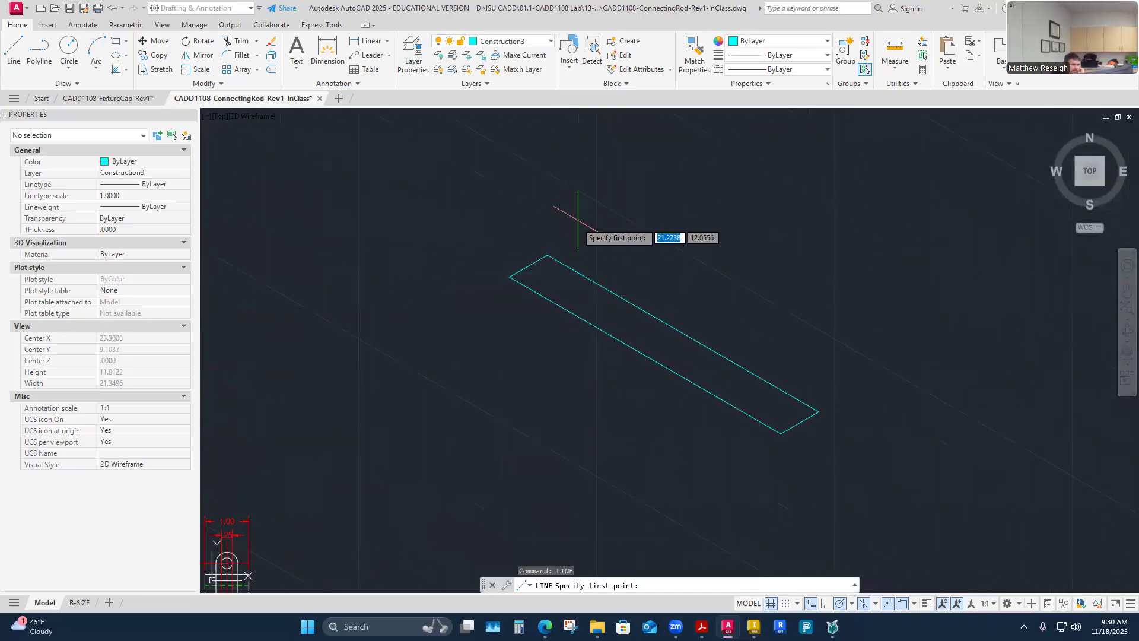
{"action": "left_click", "coordinate": [510, 276]}
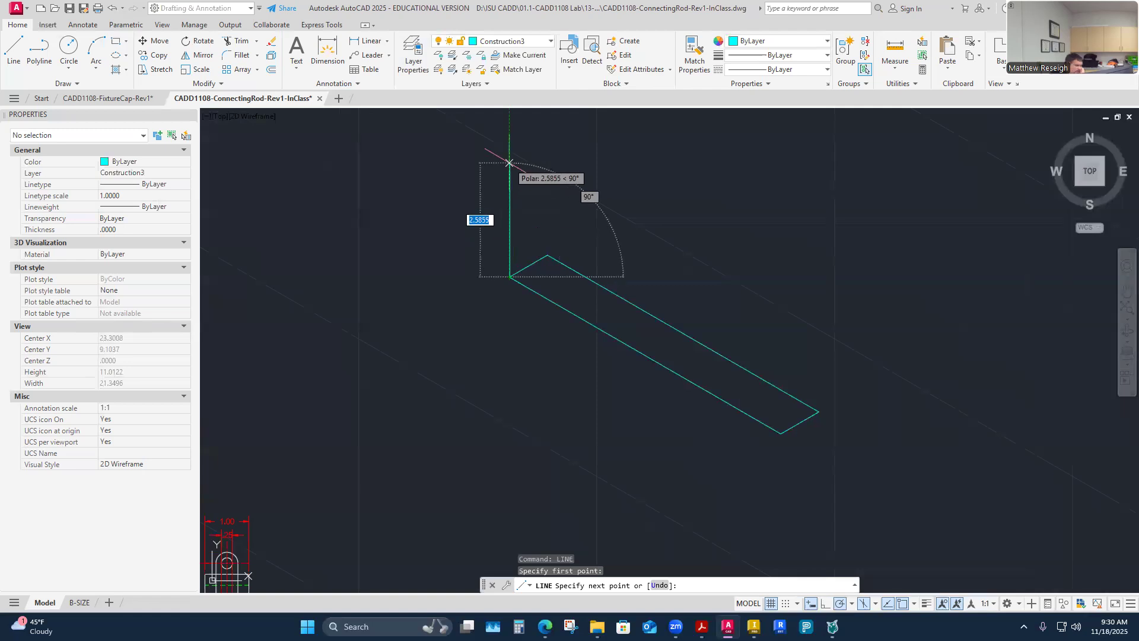
{"action": "type", "text": "3.25"}
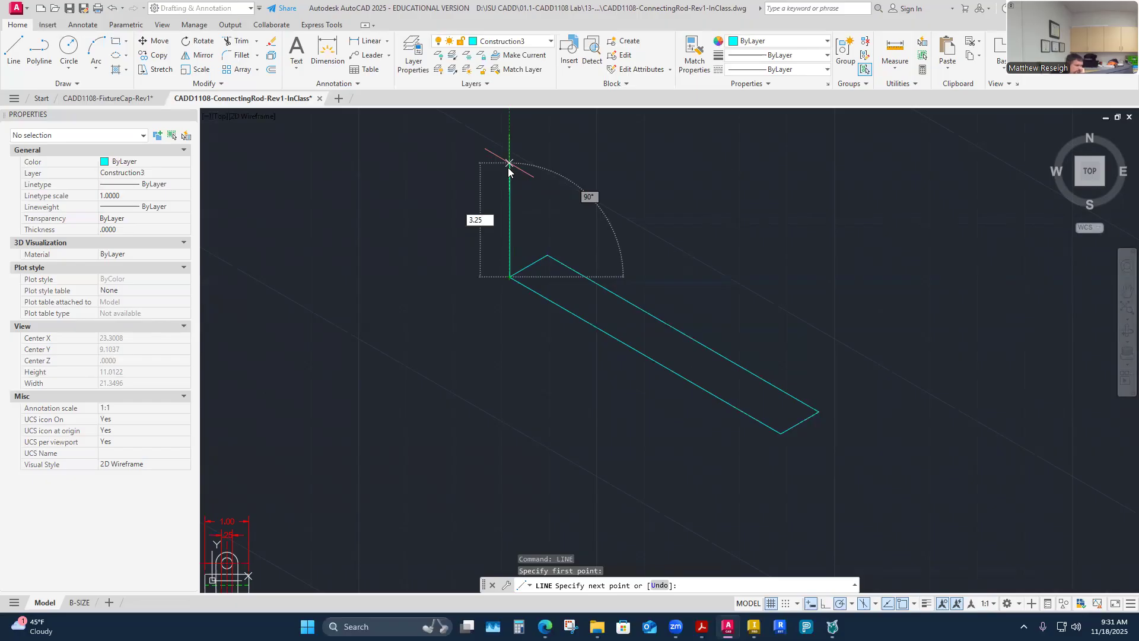
{"action": "key", "text": "Return"}
{"action": "scroll", "coordinate": [493, 170], "scroll_direction": "down", "scroll_amount": 4}
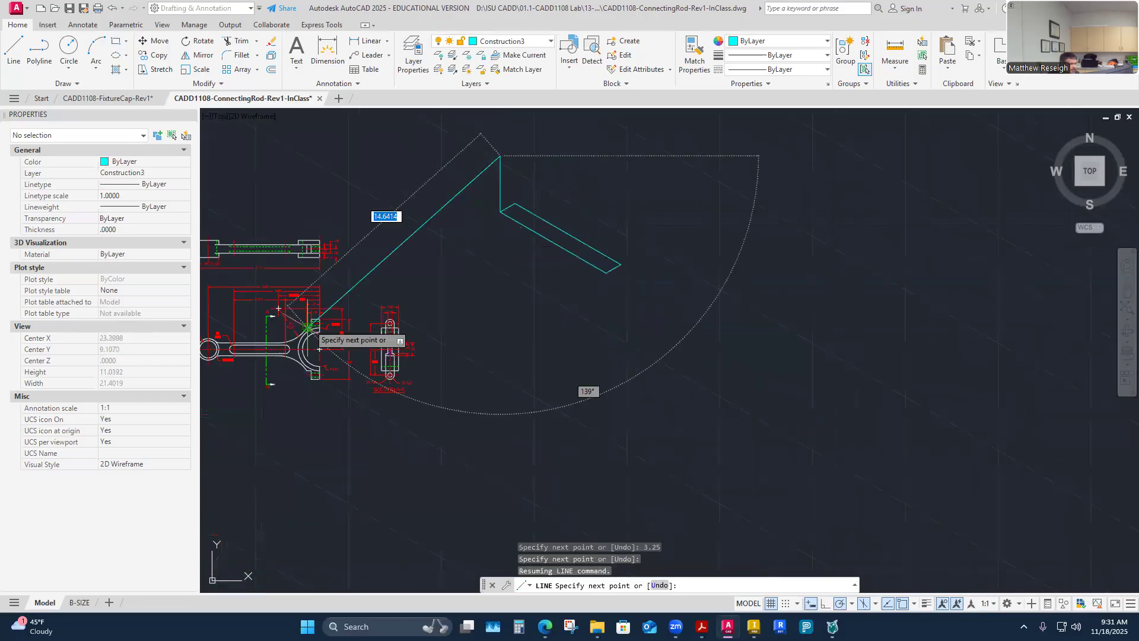
{"action": "scroll", "coordinate": [304, 317], "scroll_direction": "up", "scroll_amount": 6}
{"action": "scroll", "coordinate": [508, 393], "scroll_direction": "down", "scroll_amount": 3}
{"action": "scroll", "coordinate": [682, 288], "scroll_direction": "up", "scroll_amount": 8}
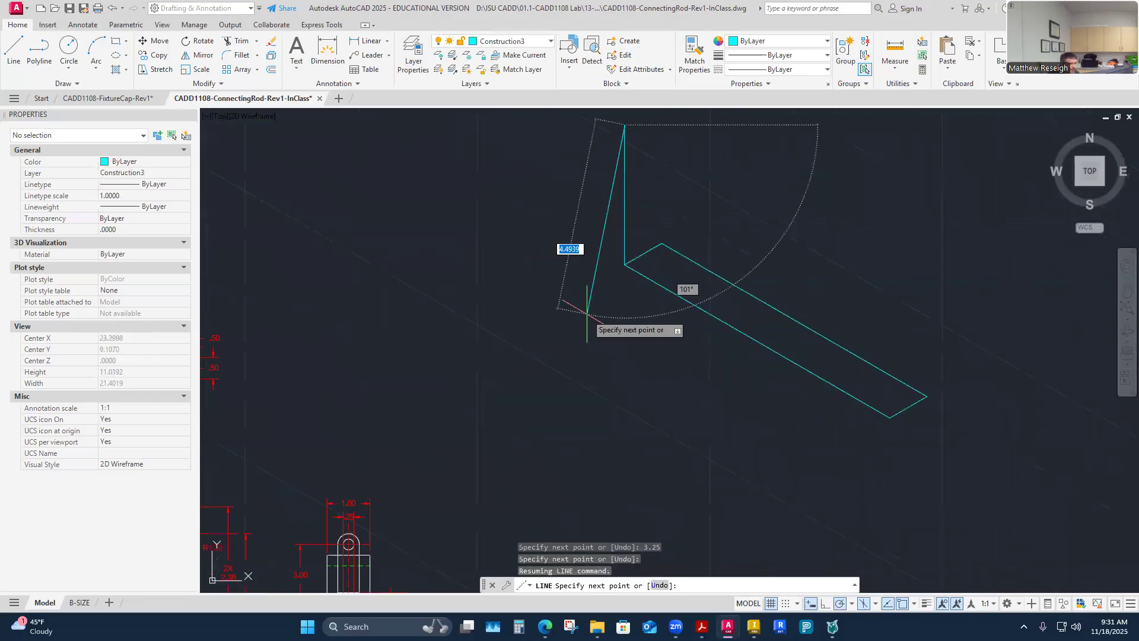
{"action": "key", "text": "Escape"}
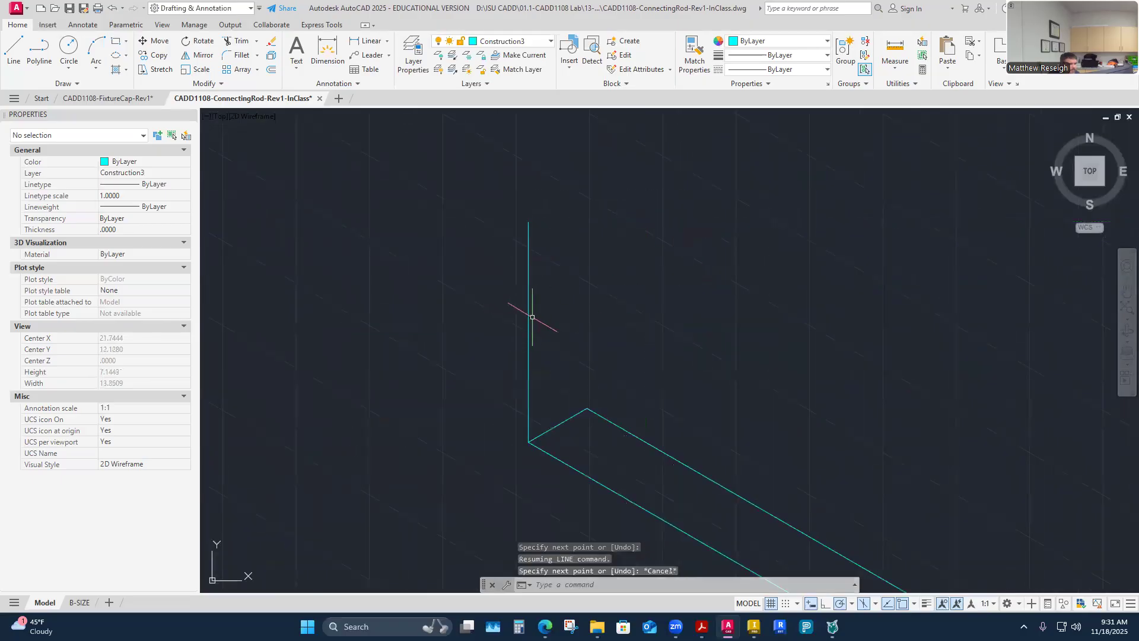
Step: Stretch the upper end of the vertical construction line upward by .25
{"action": "left_click", "coordinate": [531, 224]}
{"action": "left_click", "coordinate": [529, 222]}
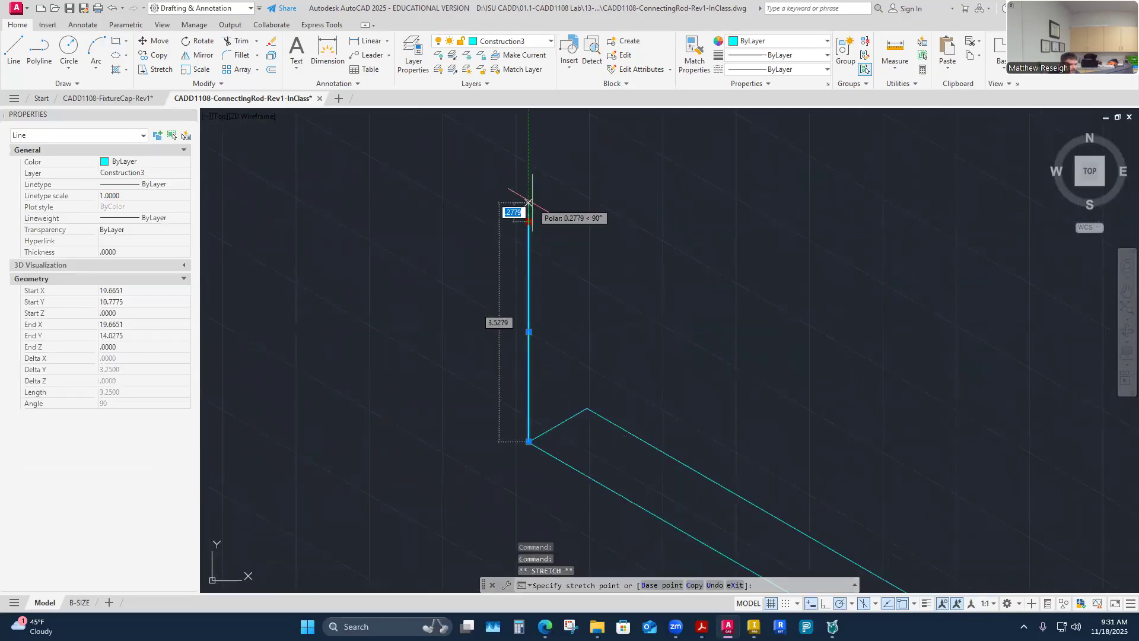
{"action": "type", "text": ".25"}
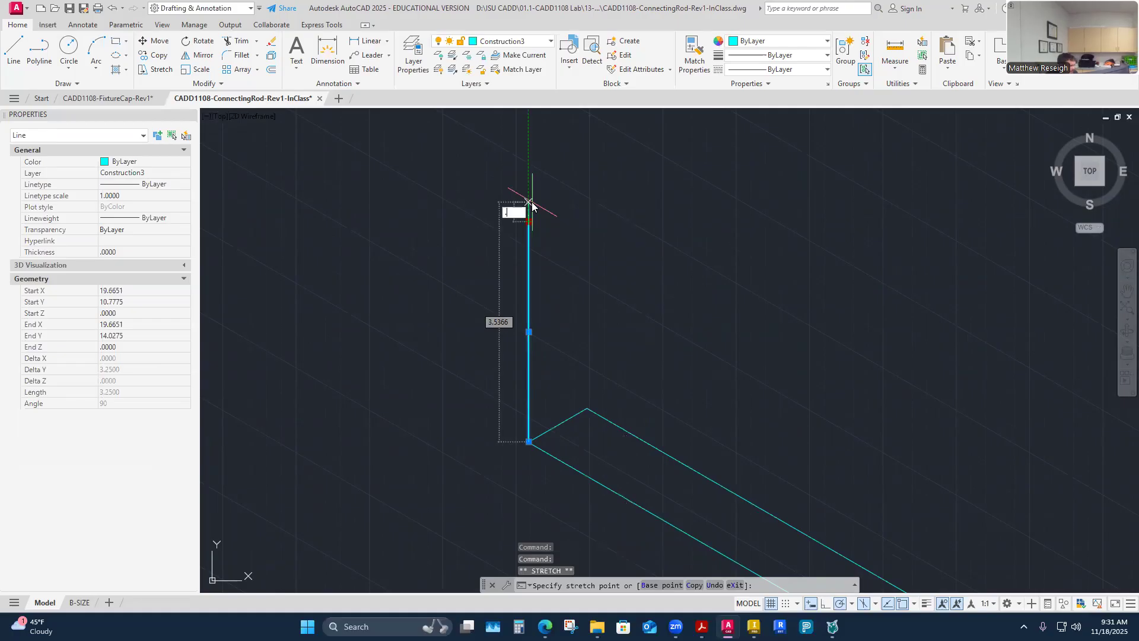
{"action": "key", "text": "Return"}
{"action": "key", "text": "Escape"}
Step: Measure the distance between the lower and upper endpoints of the vertical construction line
{"action": "left_click", "coordinate": [896, 67]}
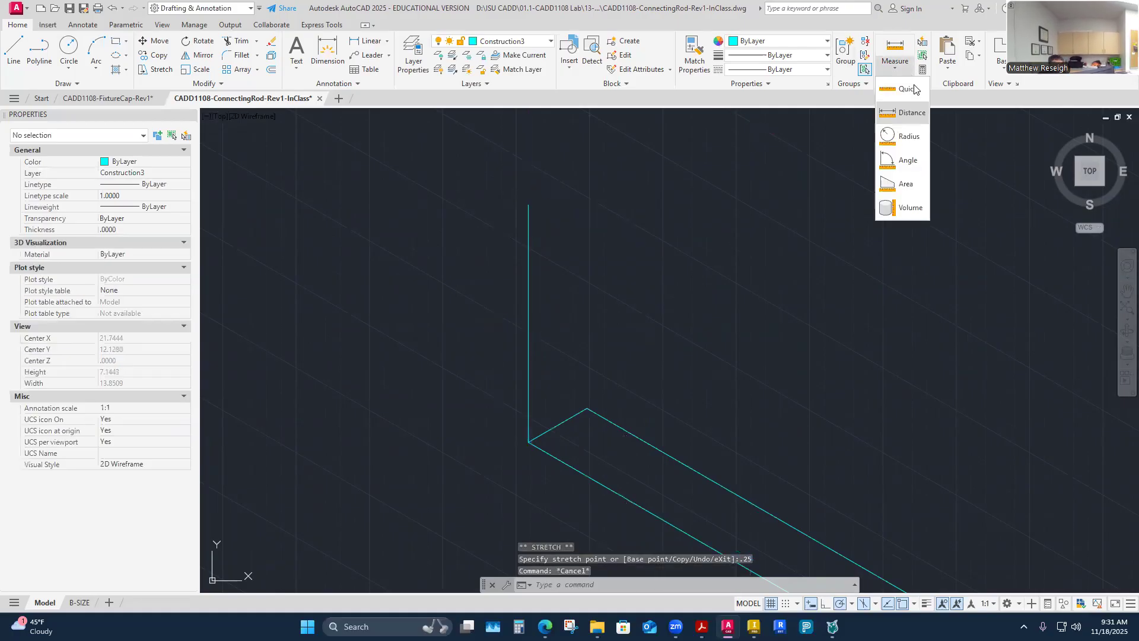
{"action": "left_click", "coordinate": [902, 114]}
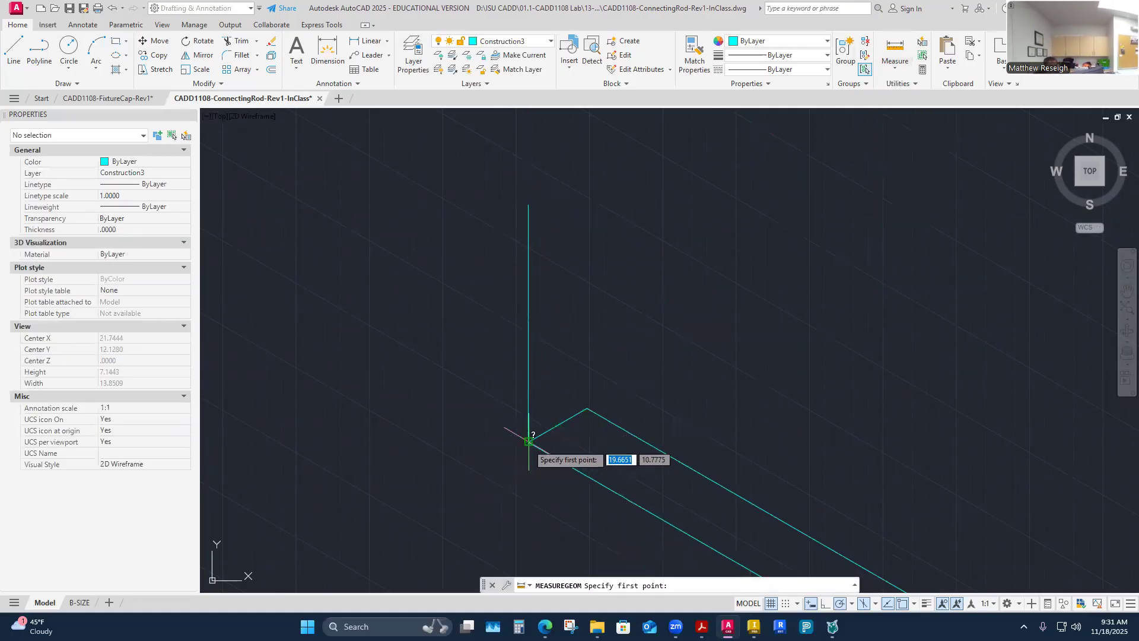
{"action": "left_click", "coordinate": [528, 441]}
{"action": "left_click", "coordinate": [528, 205]}
{"action": "key", "text": "Escape"}
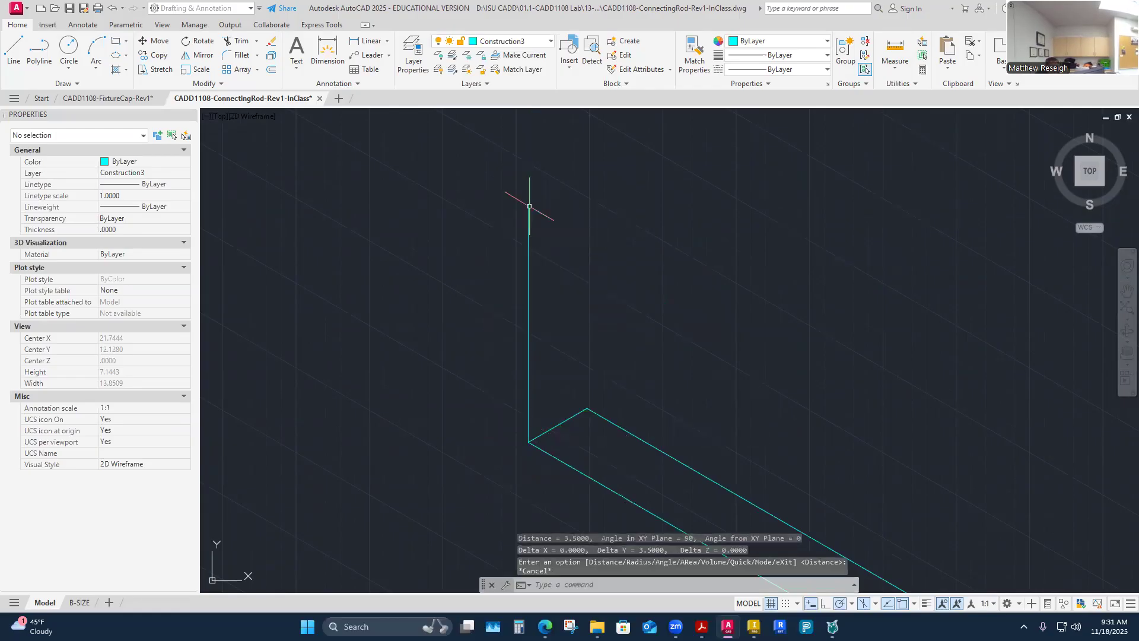
Step: Copy the vertical construction line from its lower endpoint to the other three corners of the isometric base outline
{"action": "scroll", "coordinate": [433, 230], "scroll_direction": "down", "scroll_amount": 5}
{"action": "scroll", "coordinate": [534, 254], "scroll_direction": "up", "scroll_amount": 5}
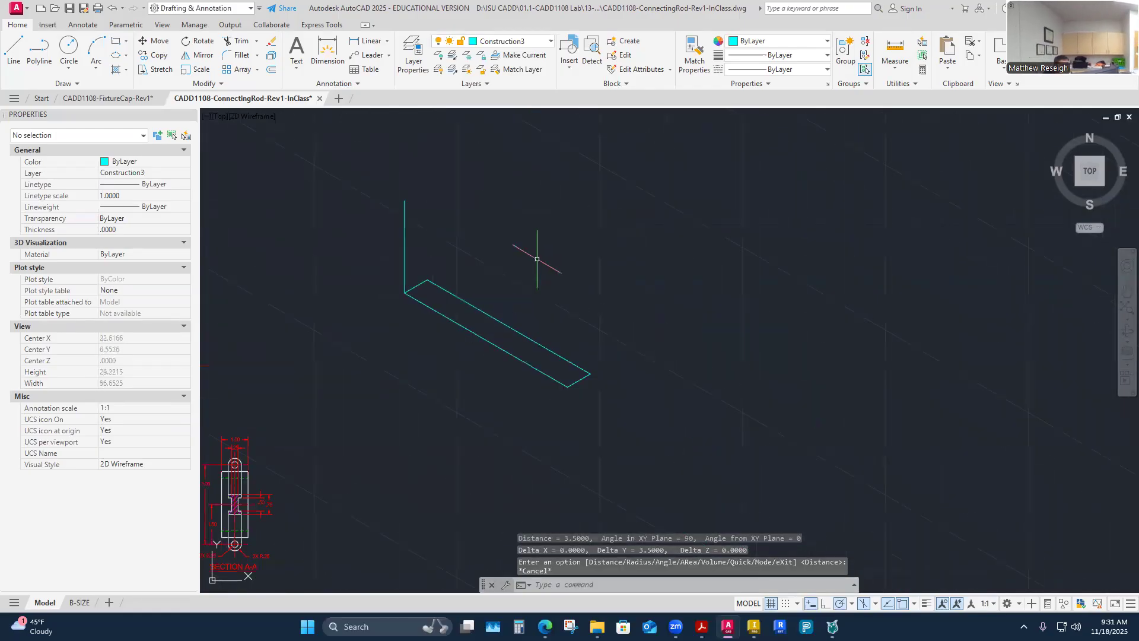
{"action": "scroll", "coordinate": [470, 173], "scroll_direction": "up", "scroll_amount": 2}
{"action": "scroll", "coordinate": [470, 173], "scroll_direction": "down", "scroll_amount": 2}
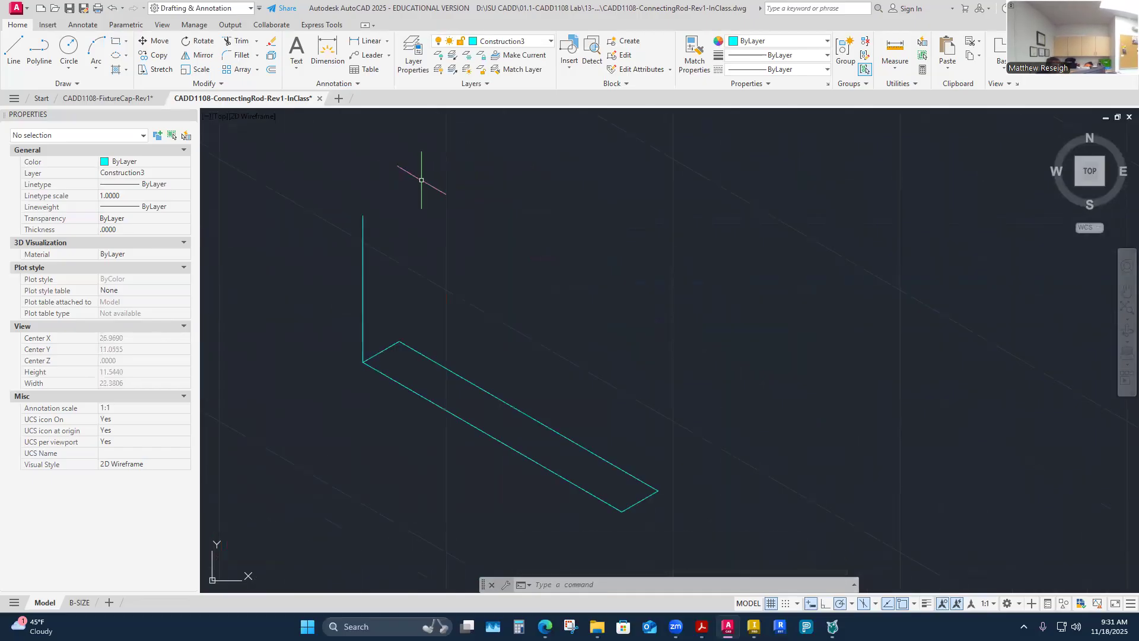
{"action": "left_click", "coordinate": [154, 55]}
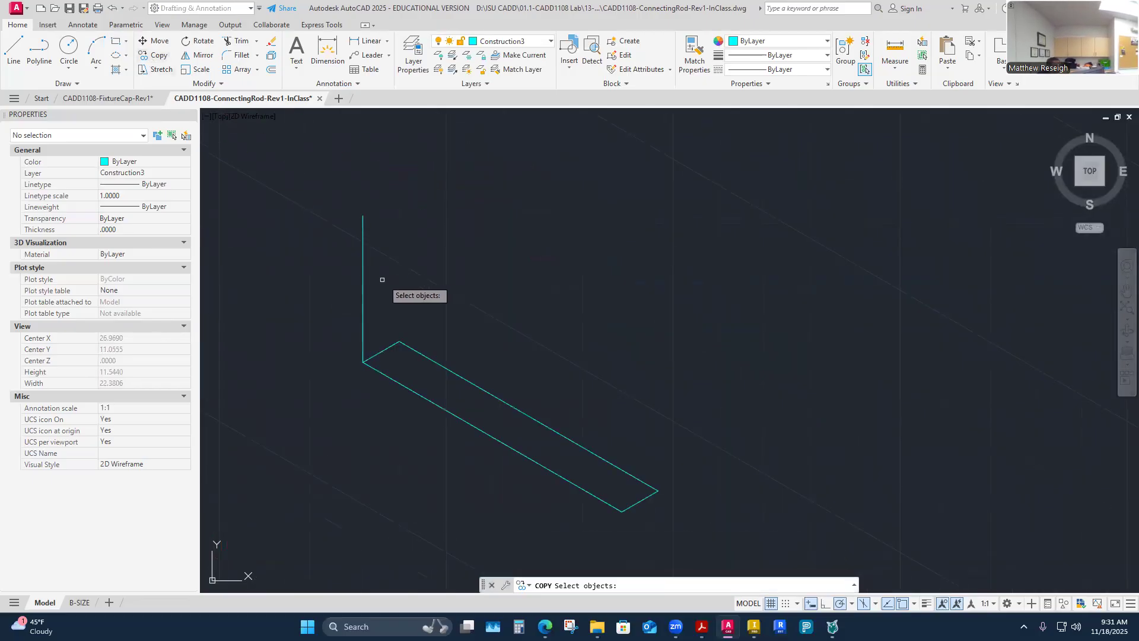
{"action": "left_click", "coordinate": [361, 287]}
{"action": "key", "text": "Return"}
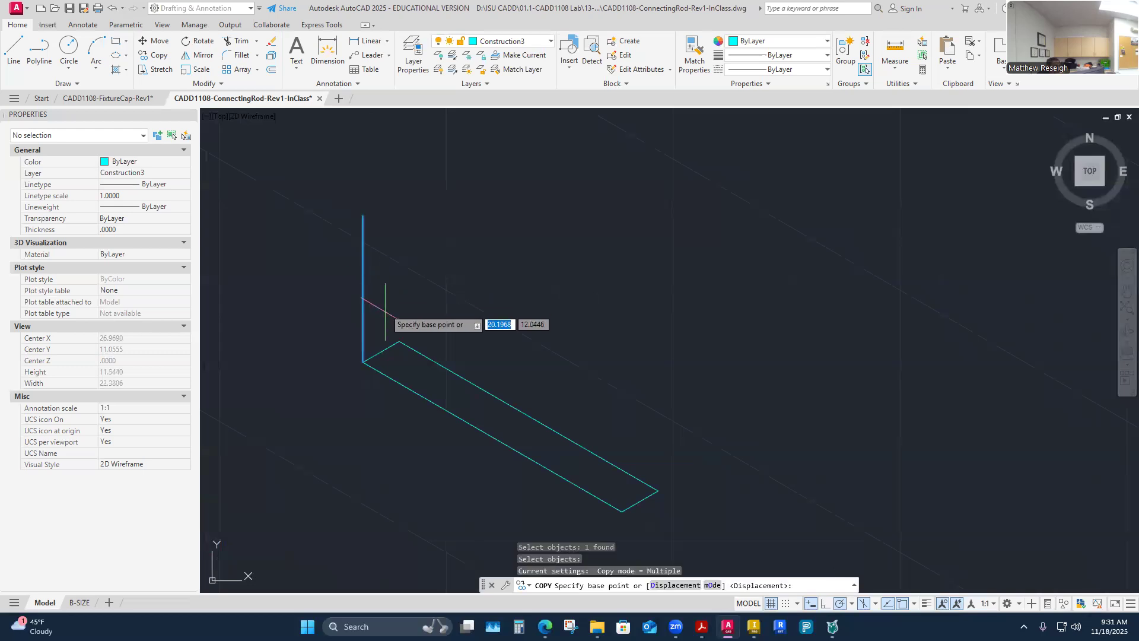
{"action": "left_click", "coordinate": [364, 359]}
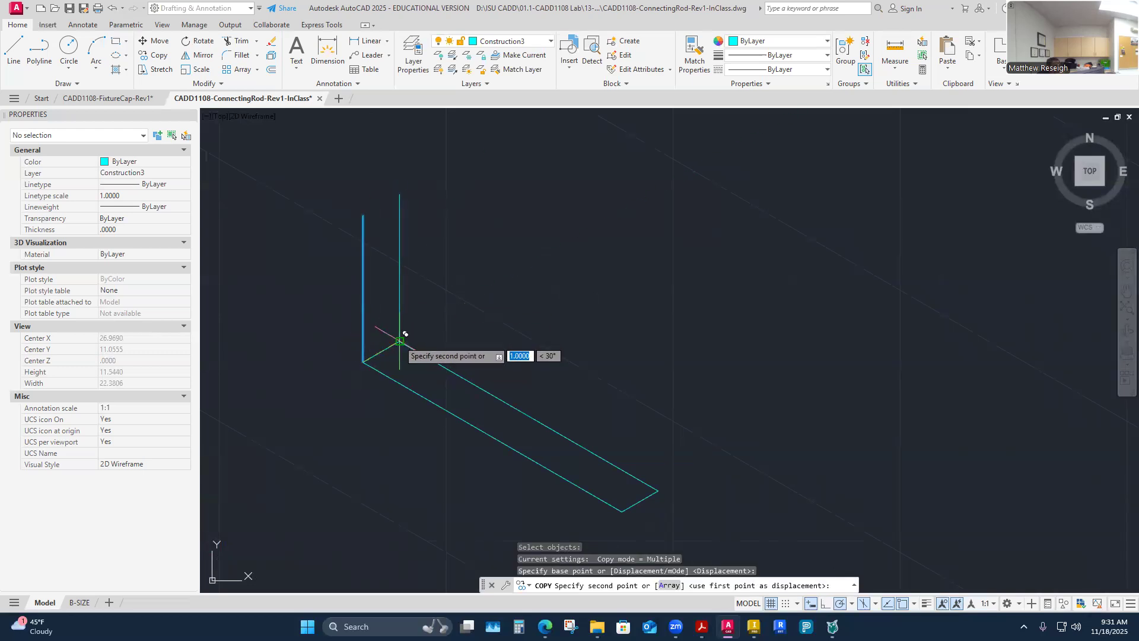
{"action": "left_click", "coordinate": [401, 342]}
{"action": "left_click", "coordinate": [659, 491]}
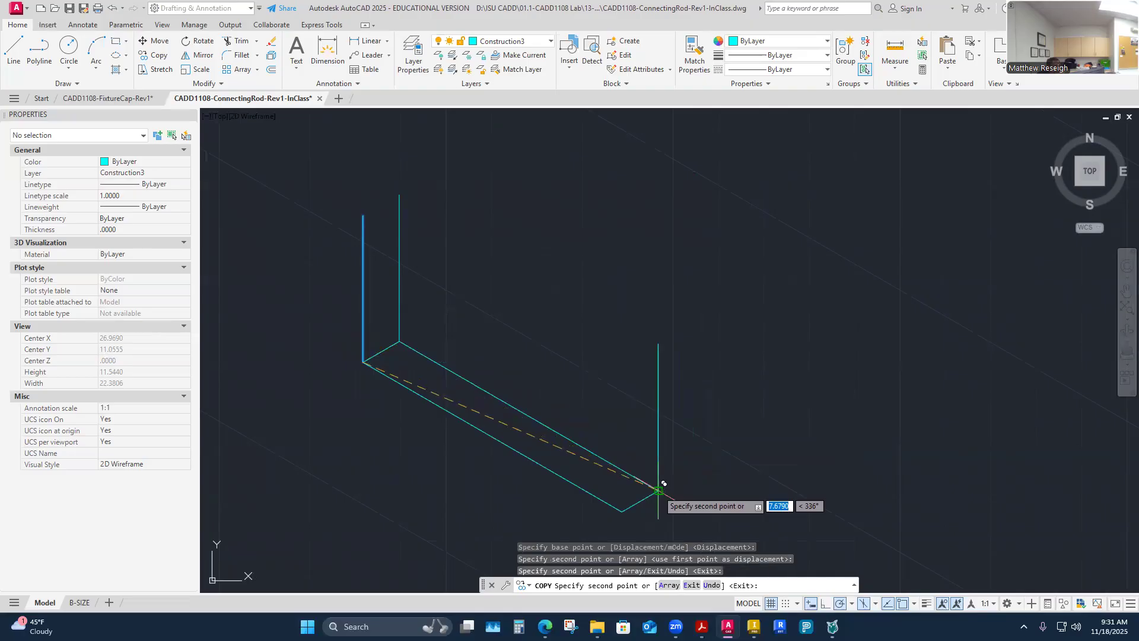
{"action": "right_click", "coordinate": [550, 361]}
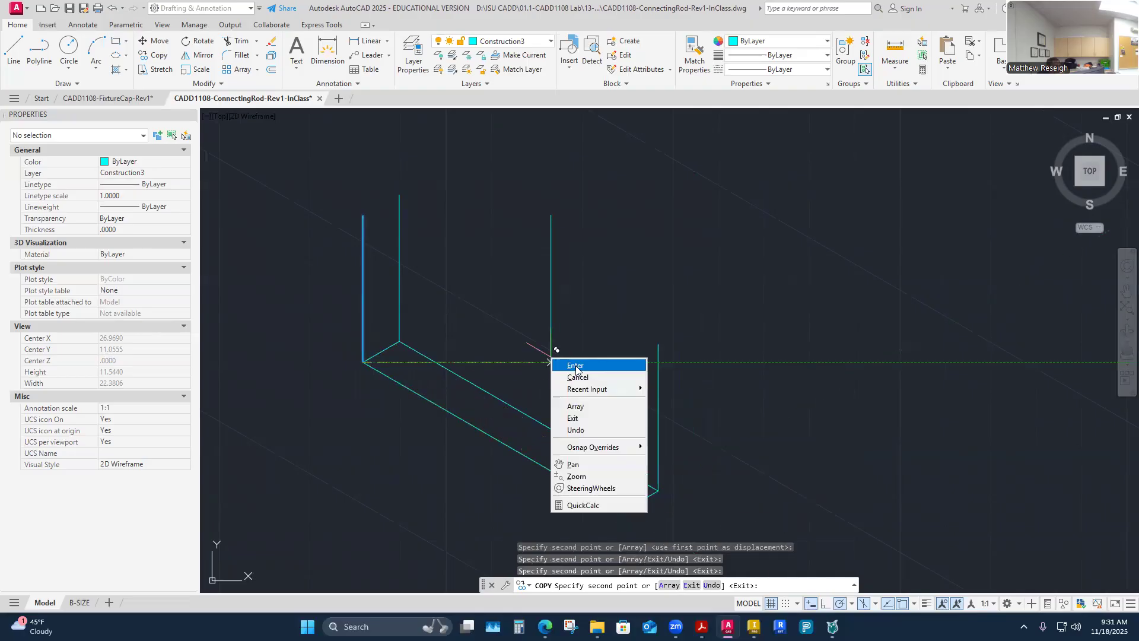
{"action": "left_click", "coordinate": [574, 364]}
Step: Draw a closed loop of lines joining the upper endpoints of the four vertical lines to complete the isometric construction box
{"action": "left_click", "coordinate": [13, 50]}
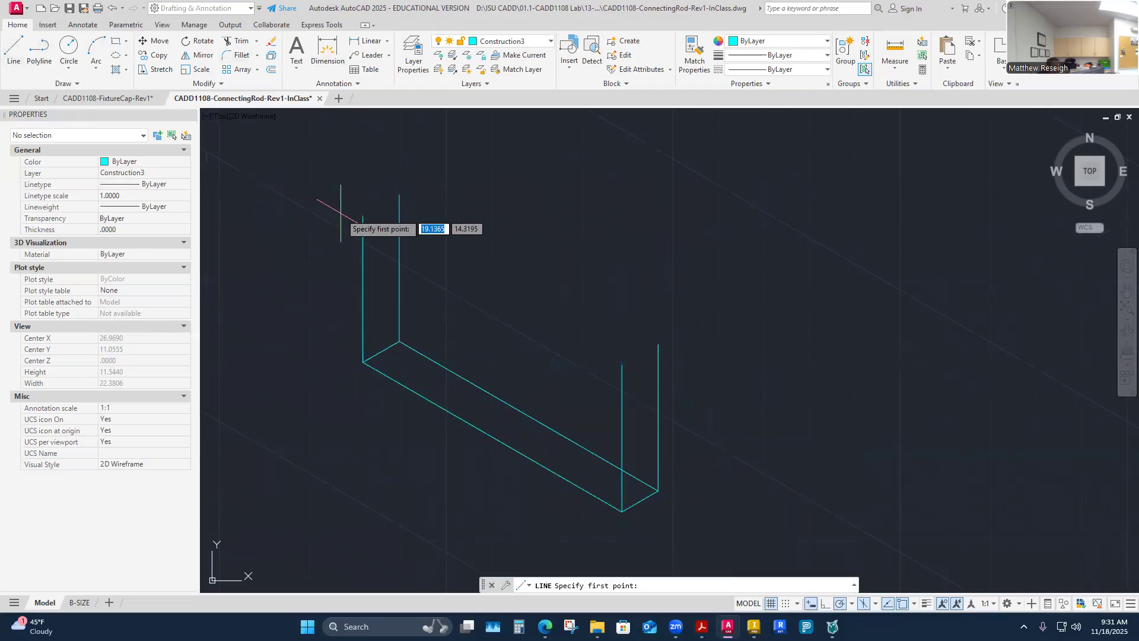
{"action": "left_click", "coordinate": [363, 216]}
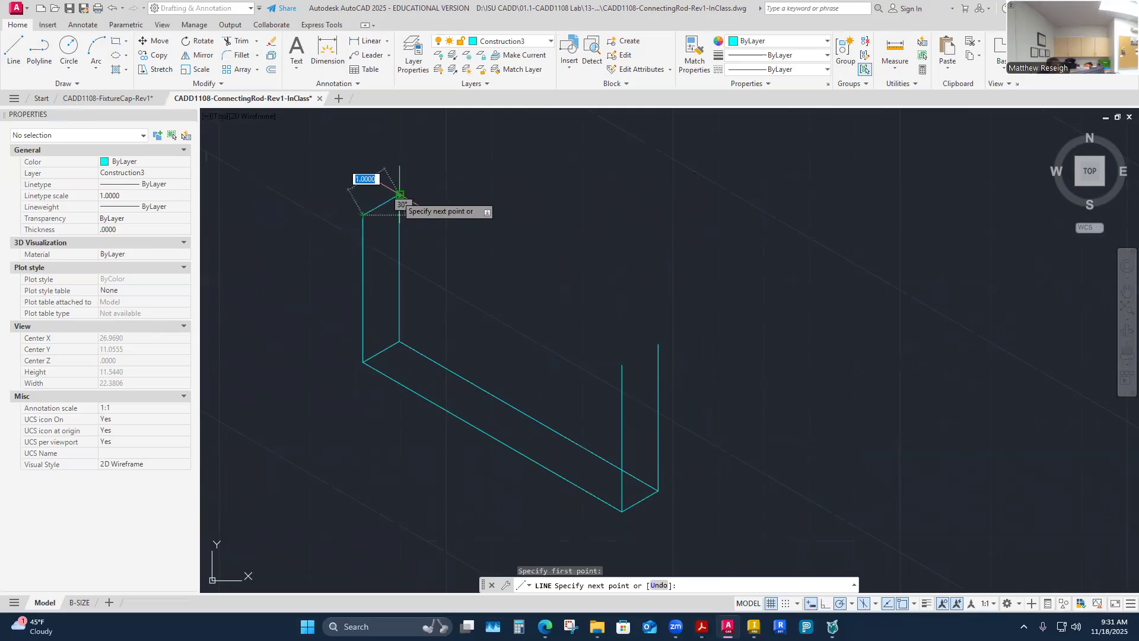
{"action": "left_click", "coordinate": [400, 196]}
{"action": "left_click", "coordinate": [657, 345]}
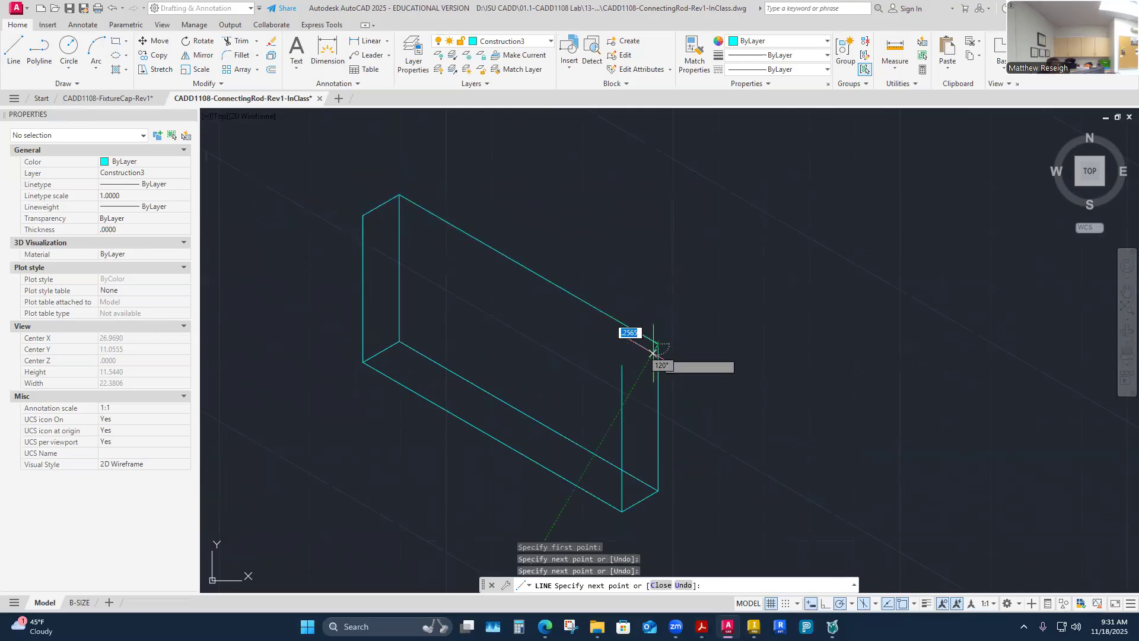
{"action": "left_click", "coordinate": [622, 364]}
{"action": "left_click", "coordinate": [363, 216]}
{"action": "right_click", "coordinate": [363, 216]}
{"action": "left_click", "coordinate": [425, 221]}
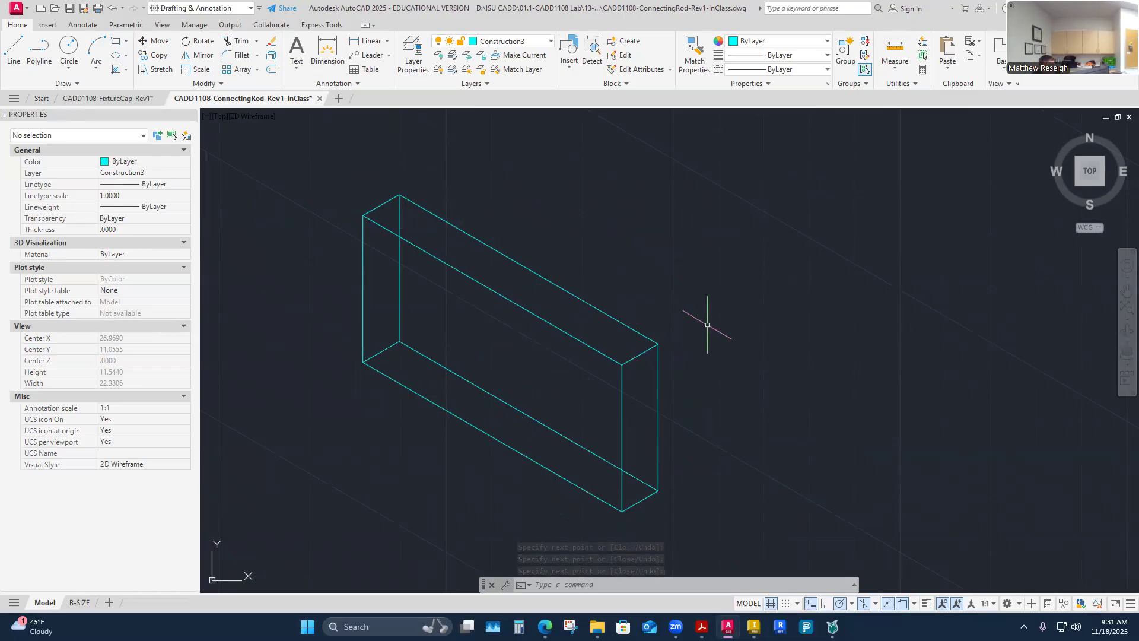
Step: Examine the dimensioned front and section views for the fork end's sizes and compare them with the construction box's near vertical edge
{"action": "scroll", "coordinate": [706, 322], "scroll_direction": "down", "scroll_amount": 4}
{"action": "scroll", "coordinate": [724, 356], "scroll_direction": "down", "scroll_amount": 2}
{"action": "scroll", "coordinate": [623, 419], "scroll_direction": "up", "scroll_amount": 5}
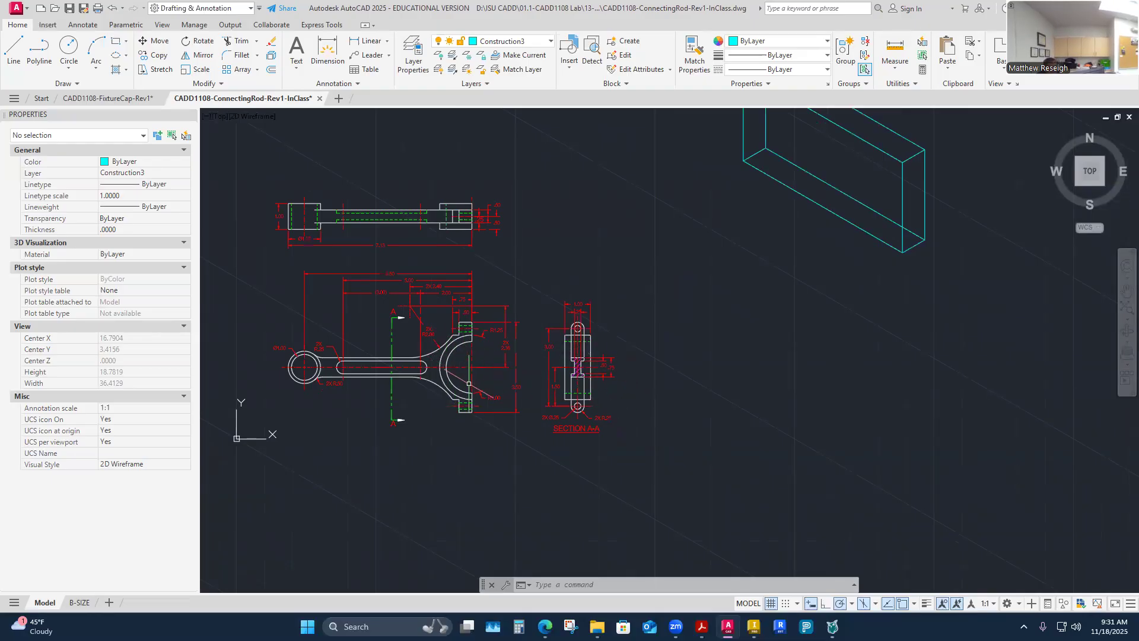
{"action": "scroll", "coordinate": [430, 389], "scroll_direction": "down", "scroll_amount": 3}
{"action": "scroll", "coordinate": [596, 347], "scroll_direction": "up", "scroll_amount": 5}
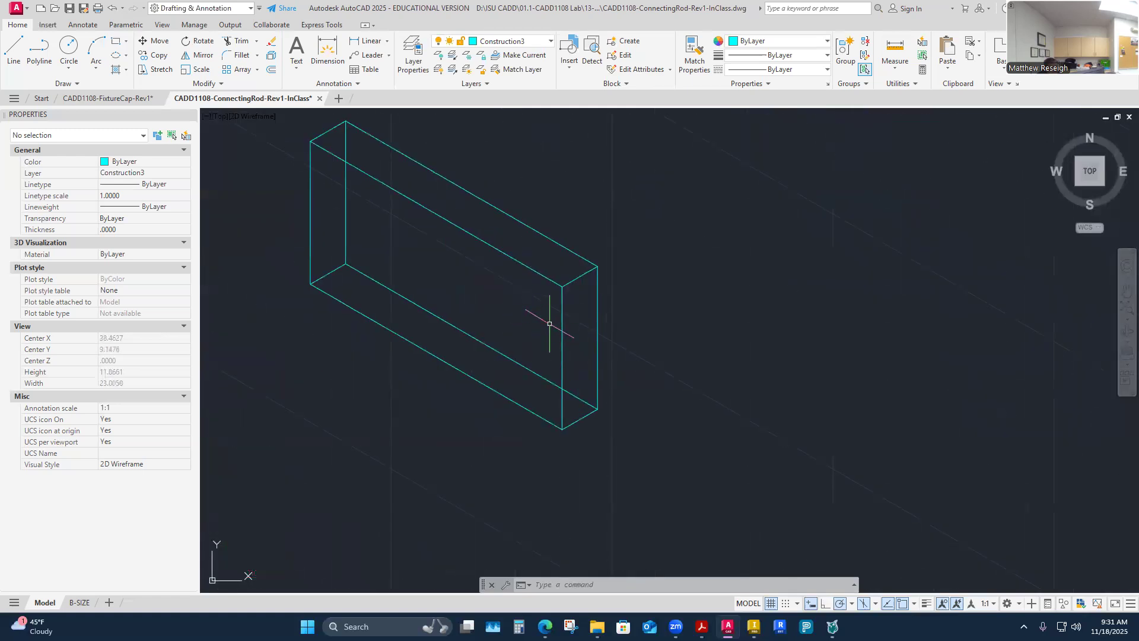
{"action": "scroll", "coordinate": [560, 330], "scroll_direction": "down", "scroll_amount": 3}
{"action": "scroll", "coordinate": [461, 436], "scroll_direction": "up", "scroll_amount": 5}
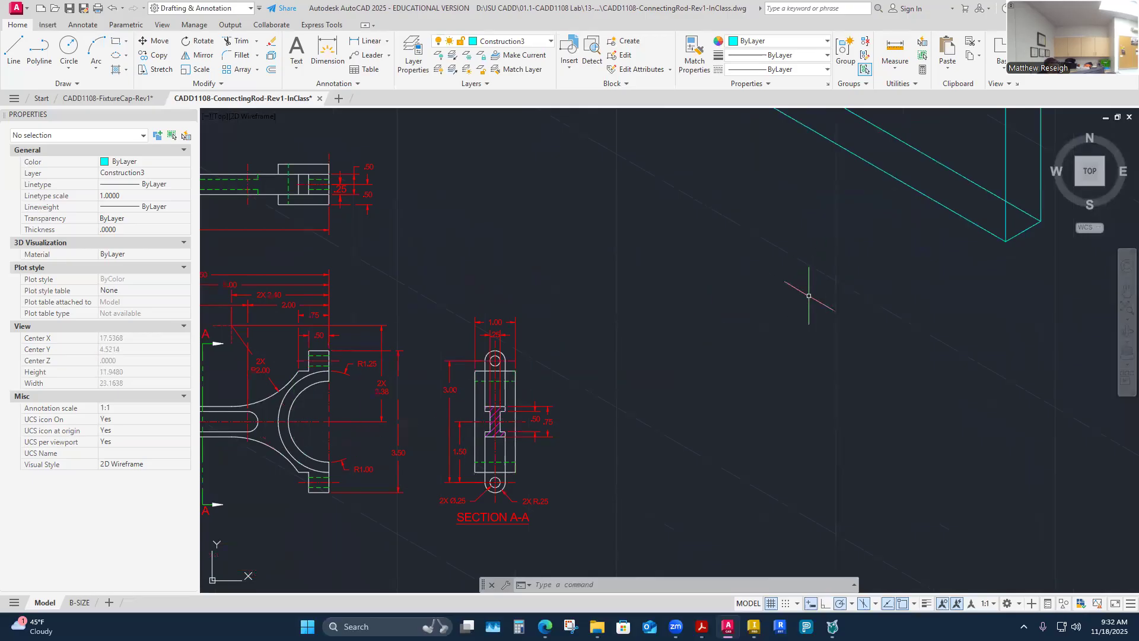
{"action": "scroll", "coordinate": [811, 287], "scroll_direction": "down", "scroll_amount": 3}
{"action": "scroll", "coordinate": [819, 271], "scroll_direction": "up", "scroll_amount": 3}
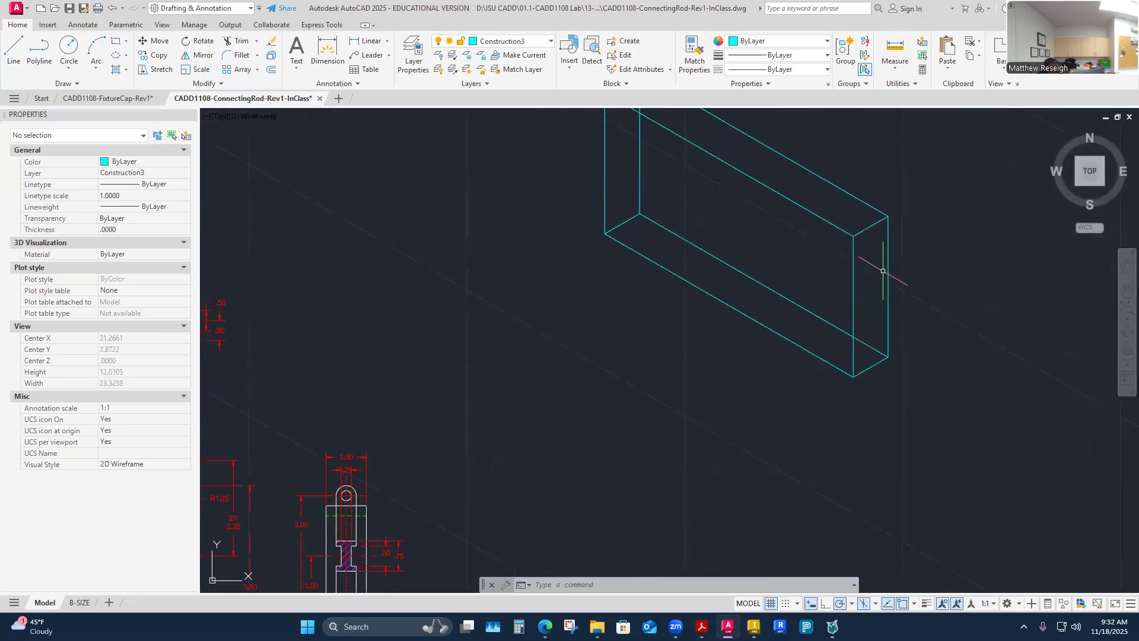
{"action": "scroll", "coordinate": [758, 269], "scroll_direction": "down", "scroll_amount": 3}
{"action": "scroll", "coordinate": [613, 368], "scroll_direction": "up", "scroll_amount": 5}
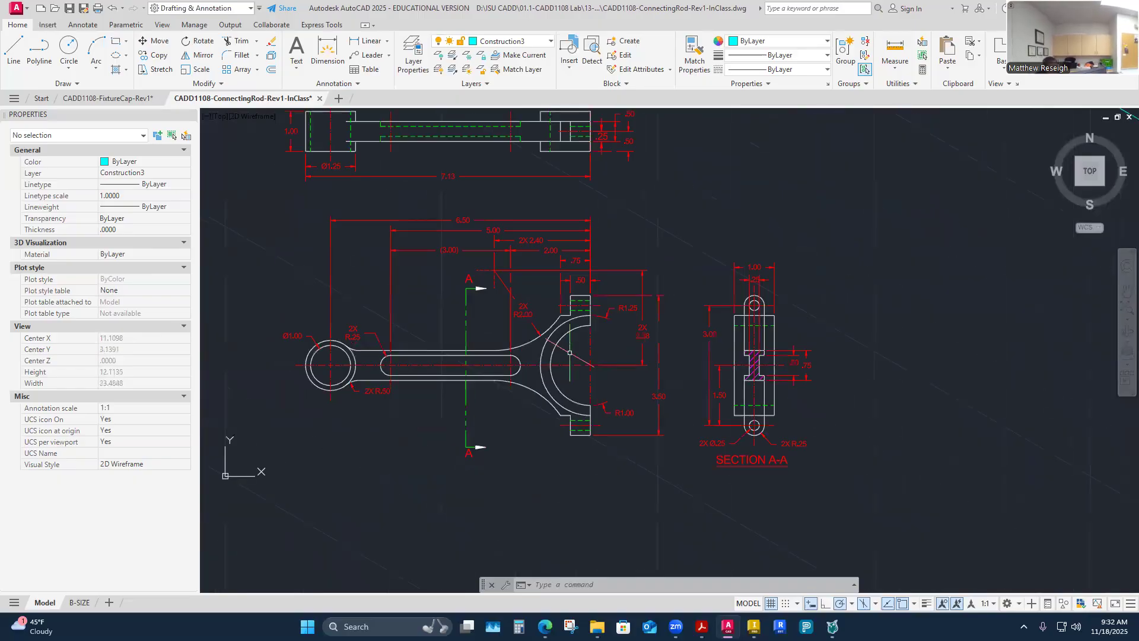
{"action": "scroll", "coordinate": [494, 336], "scroll_direction": "down", "scroll_amount": 2}
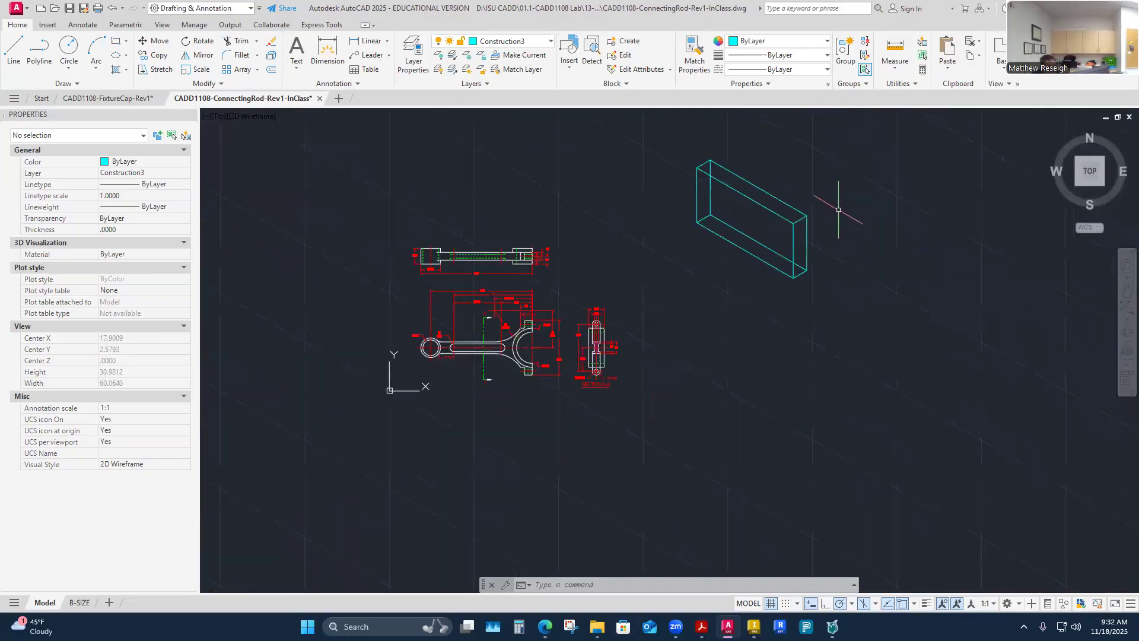
{"action": "scroll", "coordinate": [838, 210], "scroll_direction": "up", "scroll_amount": 2}
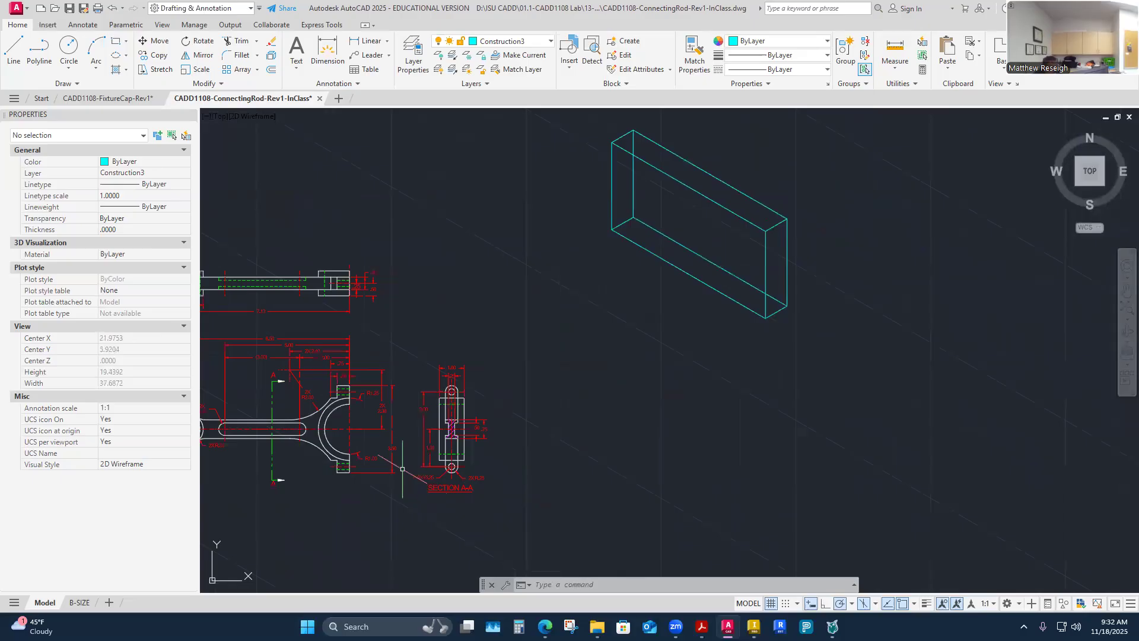
{"action": "left_click", "coordinate": [766, 288]}
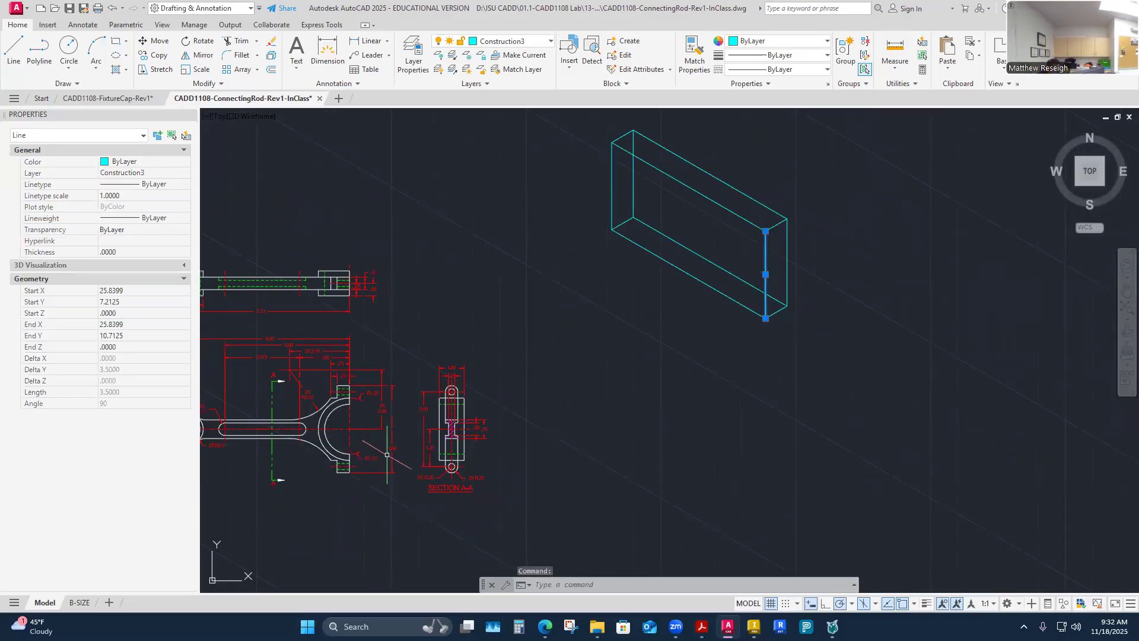
{"action": "scroll", "coordinate": [342, 469], "scroll_direction": "up", "scroll_amount": 3}
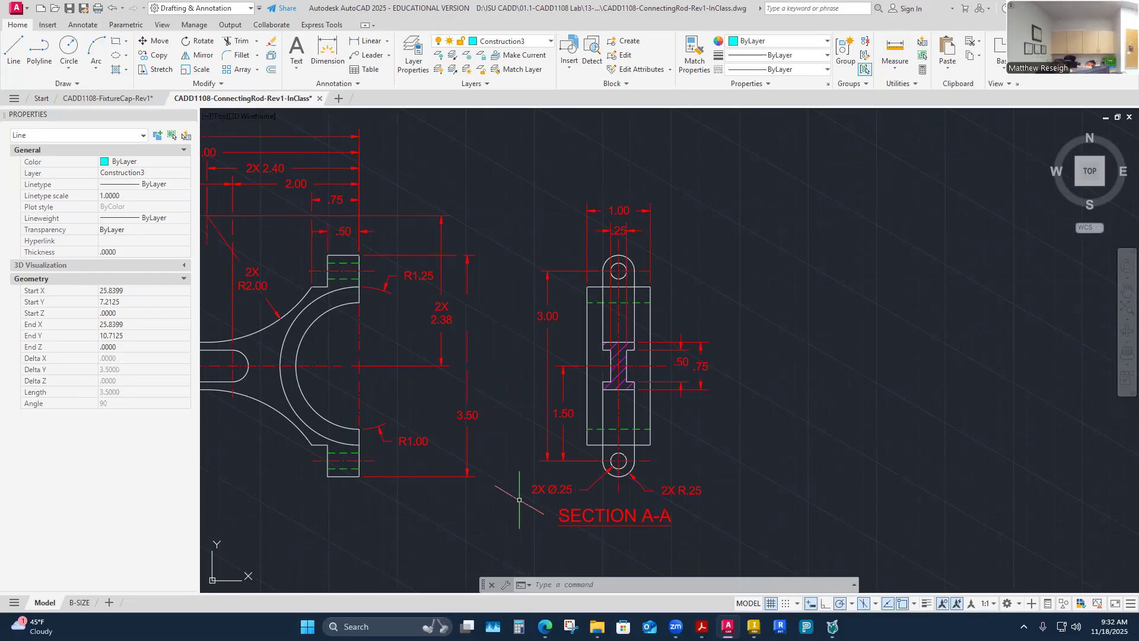
{"action": "left_click", "coordinate": [921, 70]}
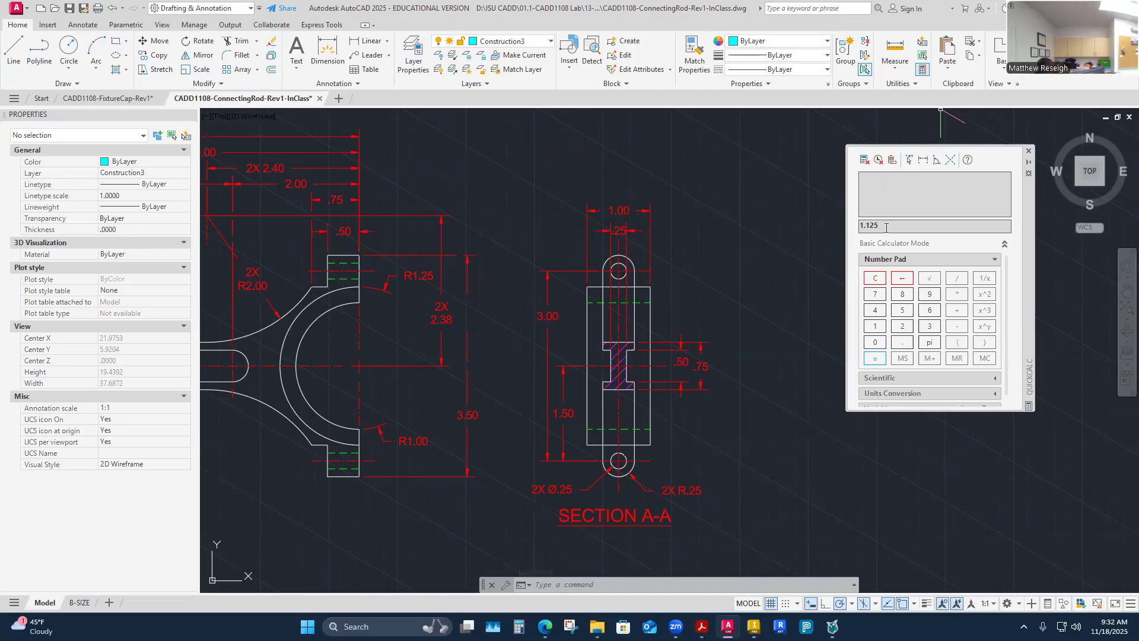
{"action": "key", "text": "Escape"}
{"action": "key", "text": "Escape"}
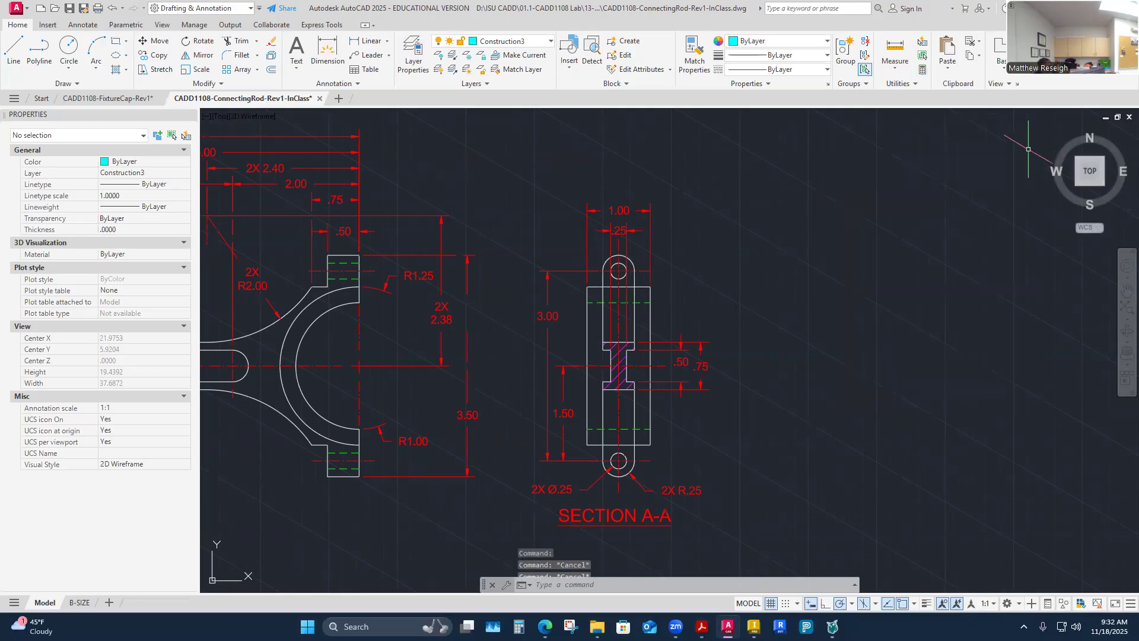
{"action": "left_click", "coordinate": [1028, 151]}
{"action": "scroll", "coordinate": [729, 287], "scroll_direction": "down", "scroll_amount": 8}
{"action": "scroll", "coordinate": [729, 287], "scroll_direction": "up", "scroll_amount": 8}
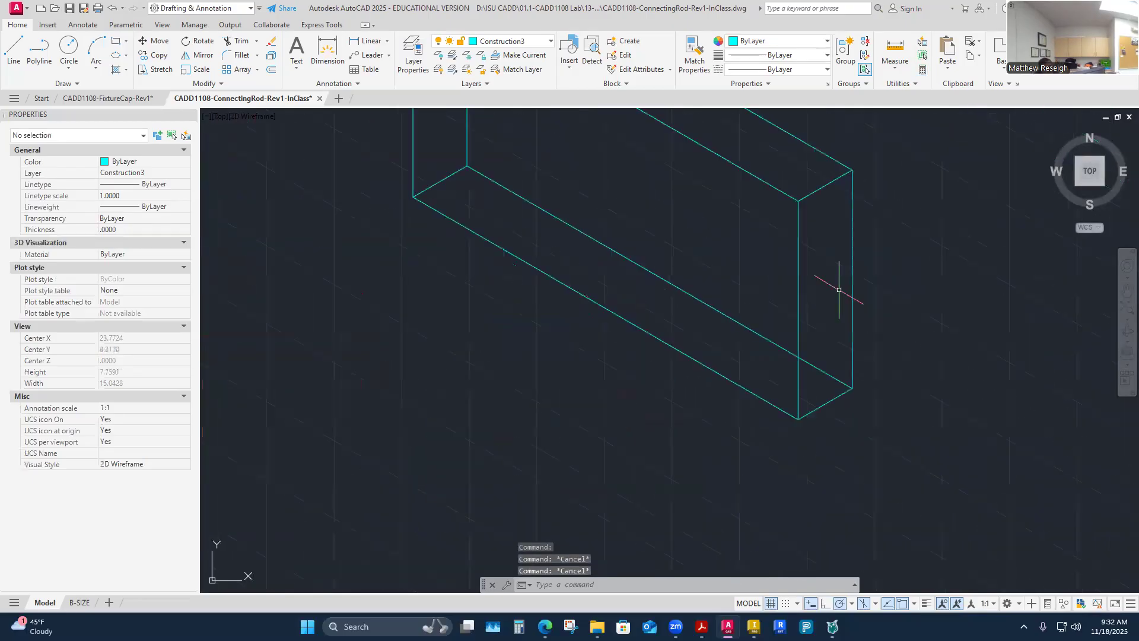
{"action": "left_click", "coordinate": [799, 305]}
{"action": "key", "text": "Escape"}
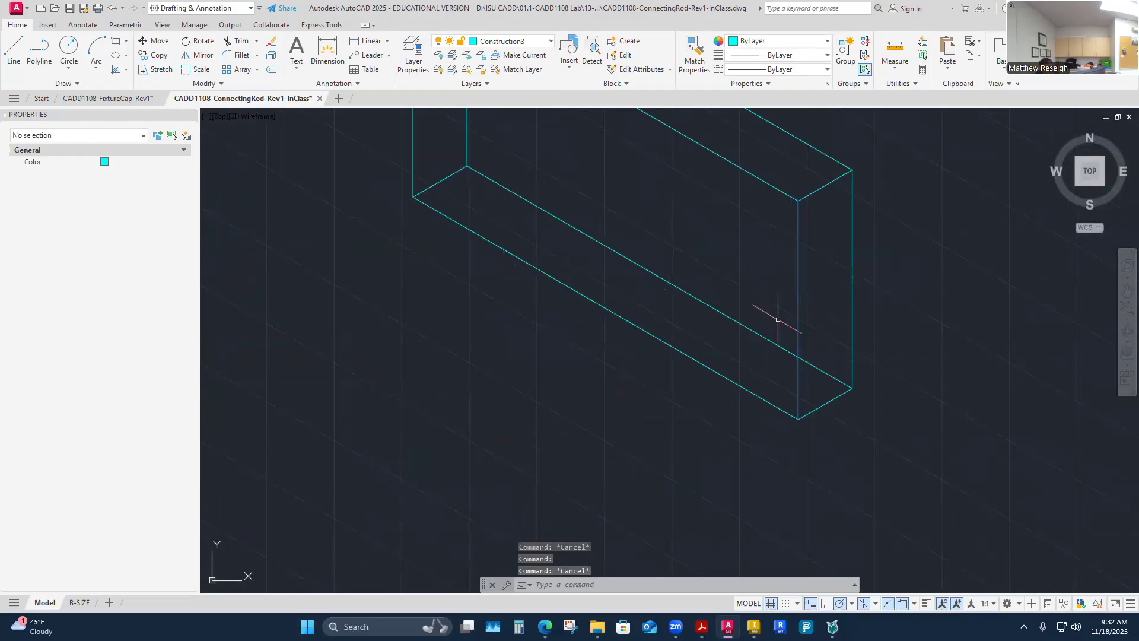
Step: Make Visible-Object the current layer and check the fork end's arc radii in the front view
{"action": "scroll", "coordinate": [771, 318], "scroll_direction": "down", "scroll_amount": 2}
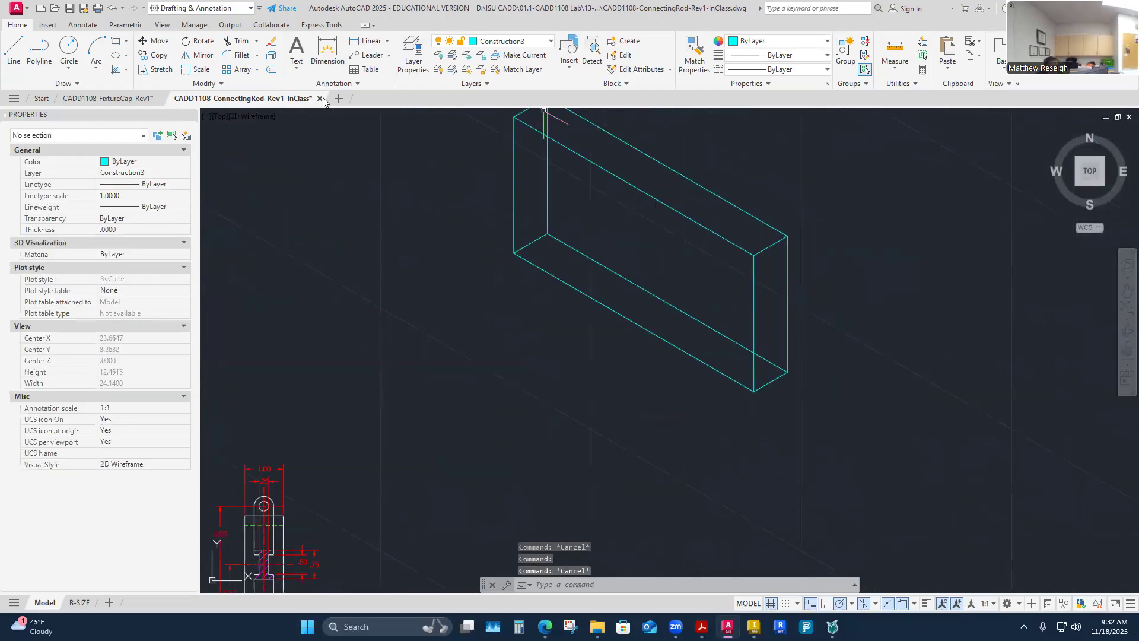
{"action": "left_click", "coordinate": [549, 42]}
{"action": "left_click", "coordinate": [474, 326]}
{"action": "scroll", "coordinate": [376, 426], "scroll_direction": "up", "scroll_amount": 2}
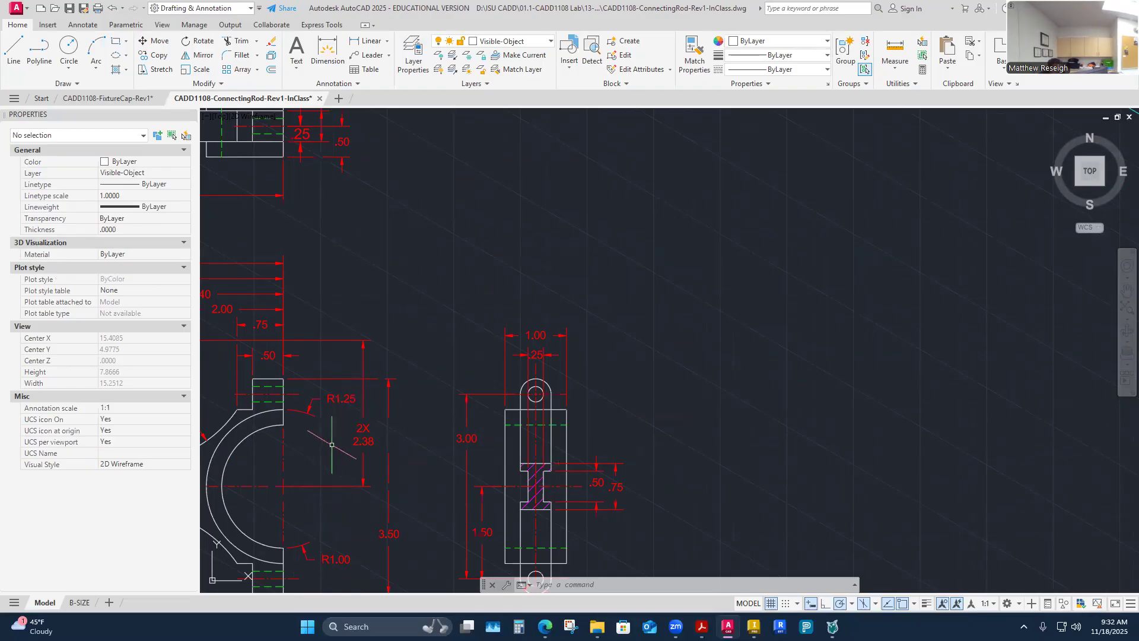
Step: Draw an isocircle of radius 1 centred on the midpoint of the construction box's near vertical edge
{"action": "scroll", "coordinate": [331, 444], "scroll_direction": "down", "scroll_amount": 3}
{"action": "scroll", "coordinate": [771, 247], "scroll_direction": "up", "scroll_amount": 4}
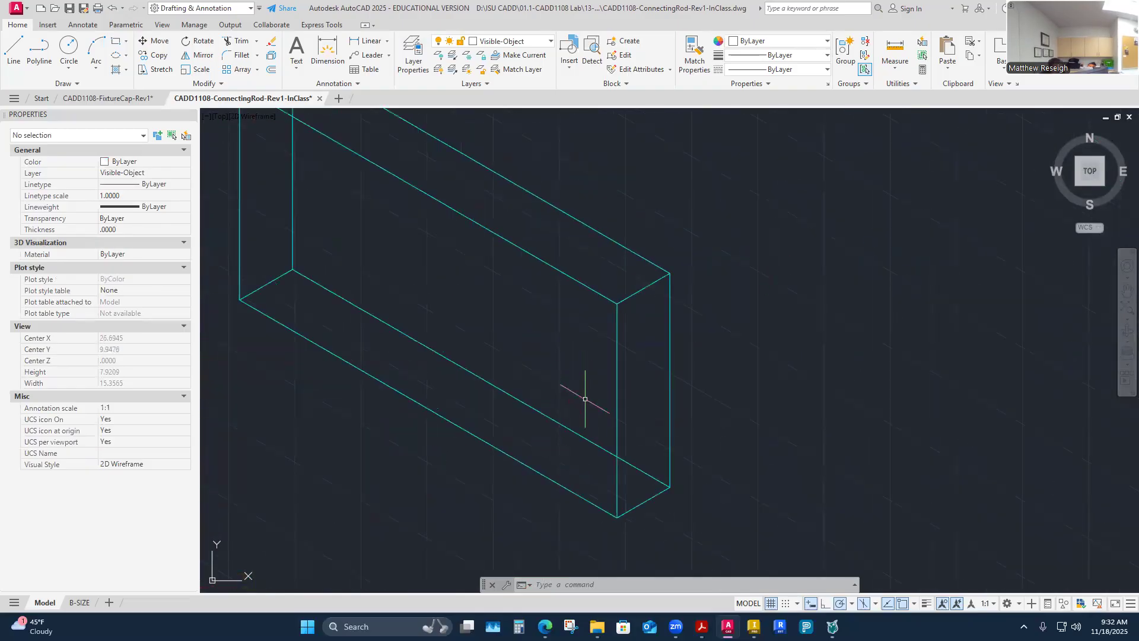
{"action": "left_click", "coordinate": [116, 54]}
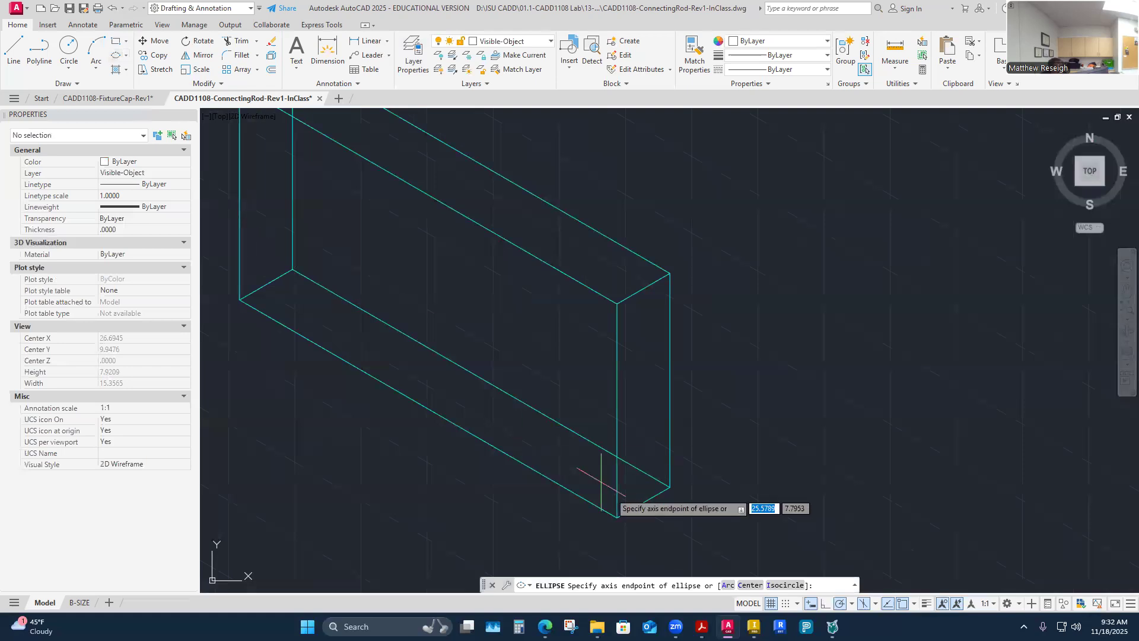
{"action": "left_click", "coordinate": [776, 588]}
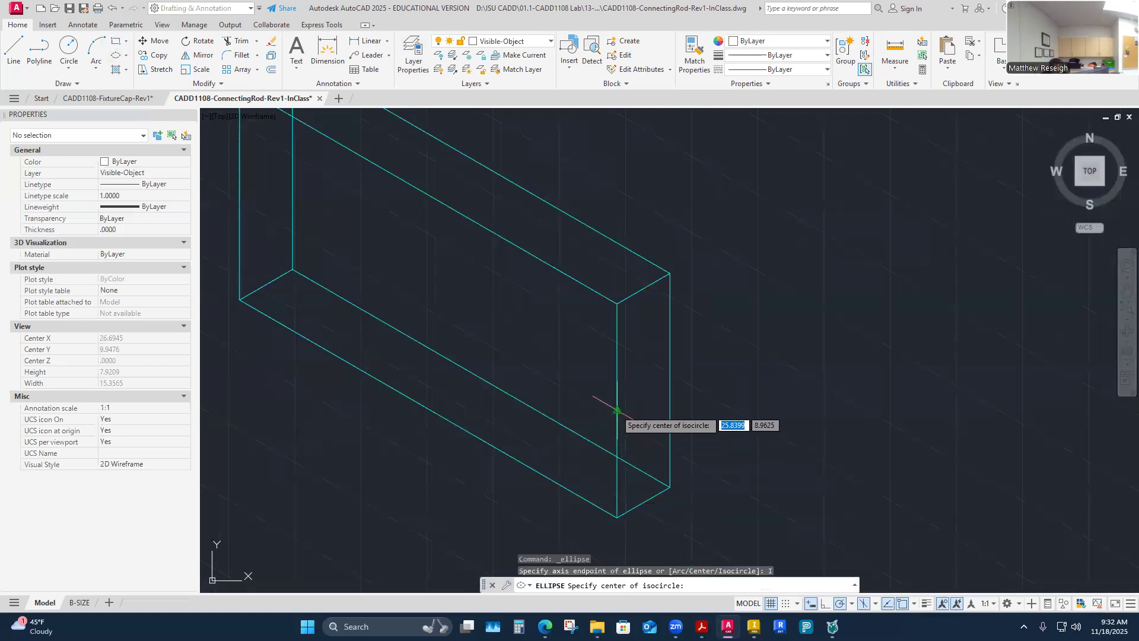
{"action": "left_click", "coordinate": [617, 410]}
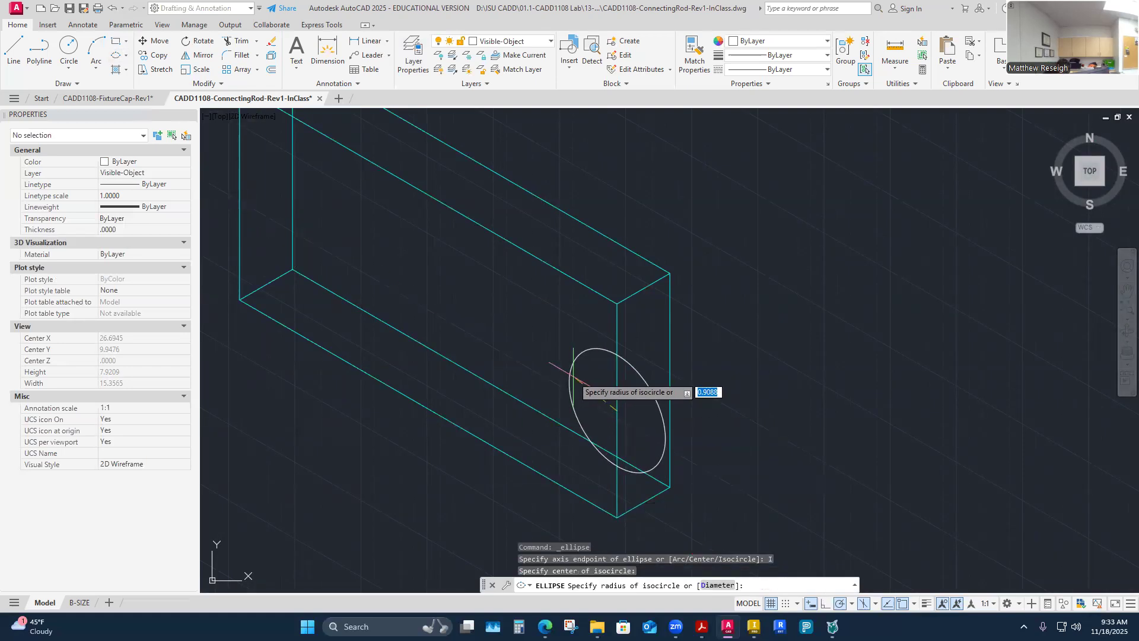
{"action": "key", "text": "Return"}
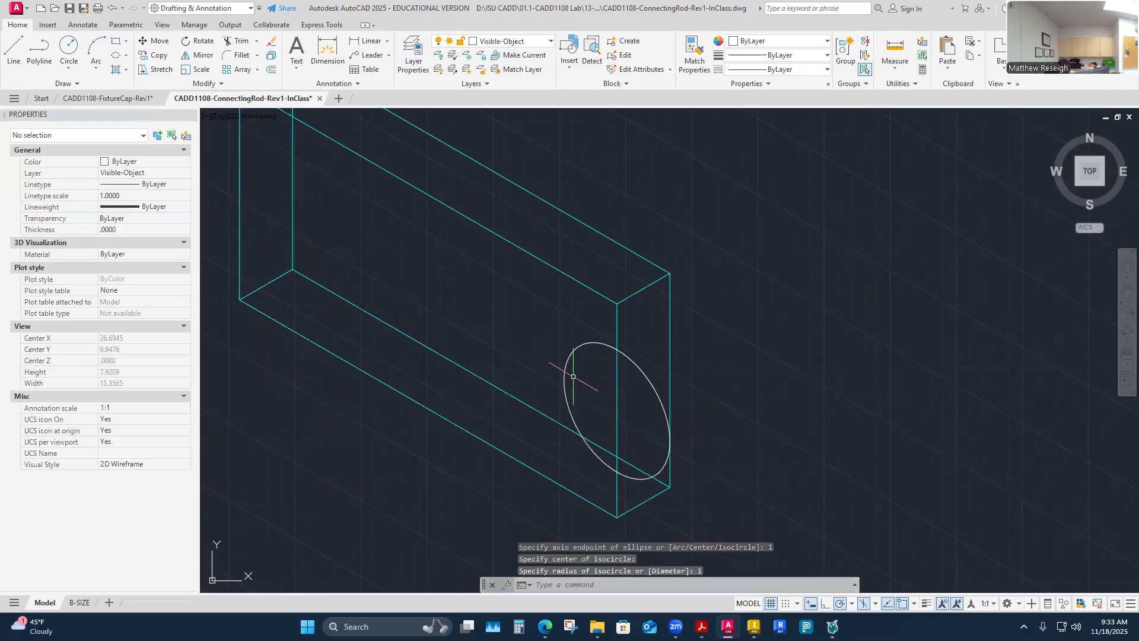
Step: Add a concentric isocircle of radius 1.25 at the midpoint of the same vertical edge
{"action": "right_click", "coordinate": [536, 330]}
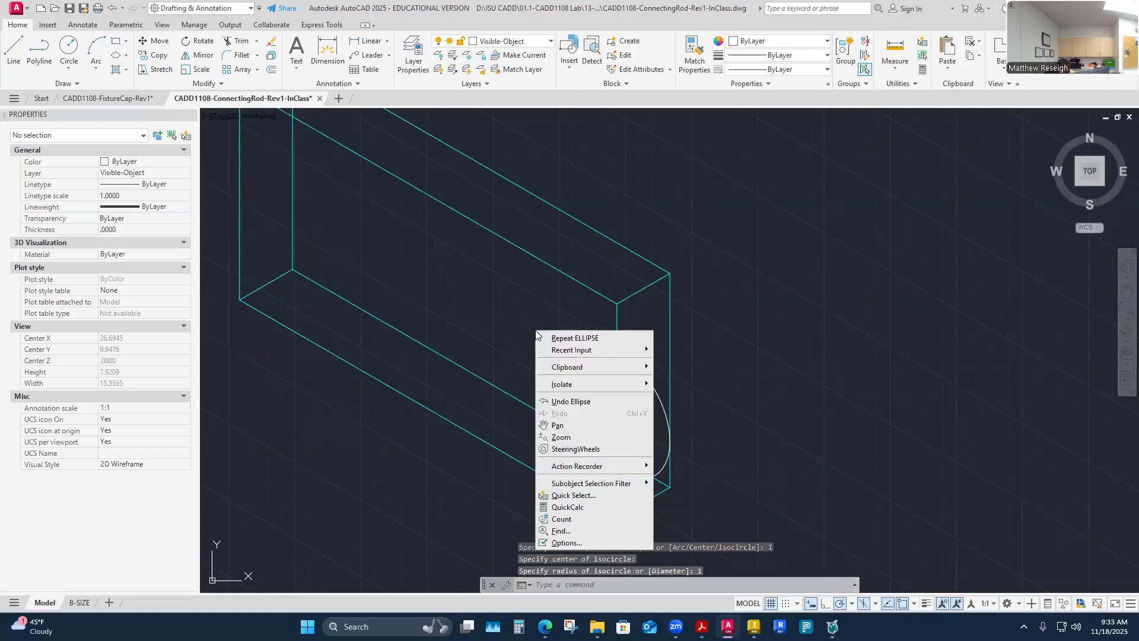
{"action": "left_click", "coordinate": [570, 335]}
{"action": "left_click", "coordinate": [778, 587]}
{"action": "left_click", "coordinate": [617, 411]}
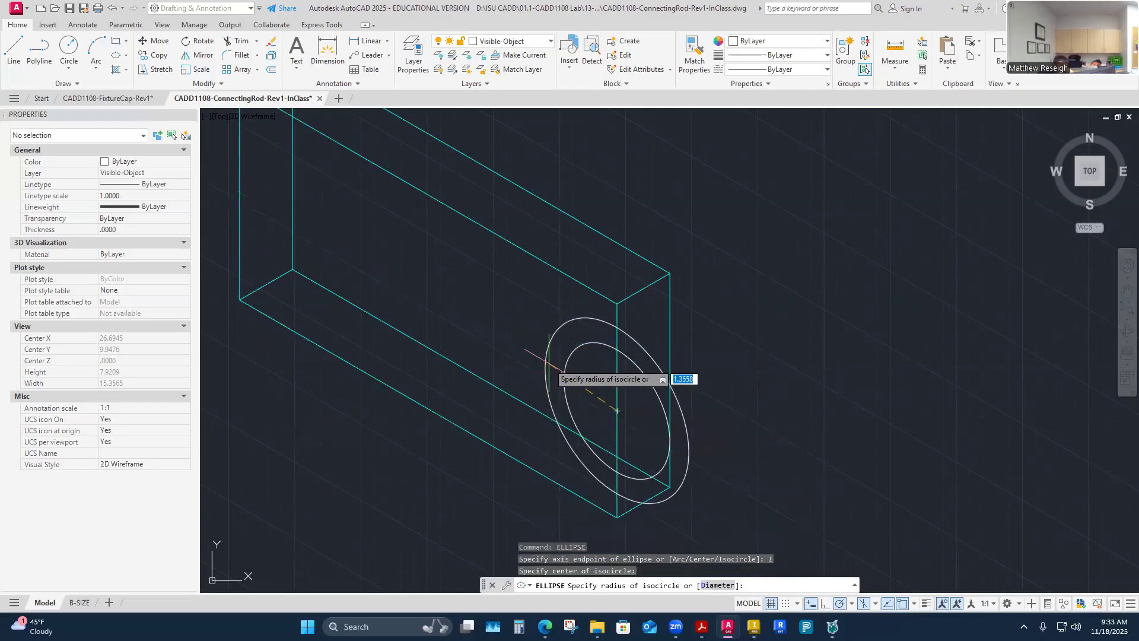
{"action": "type", "text": "1.25"}
{"action": "key", "text": "Return"}
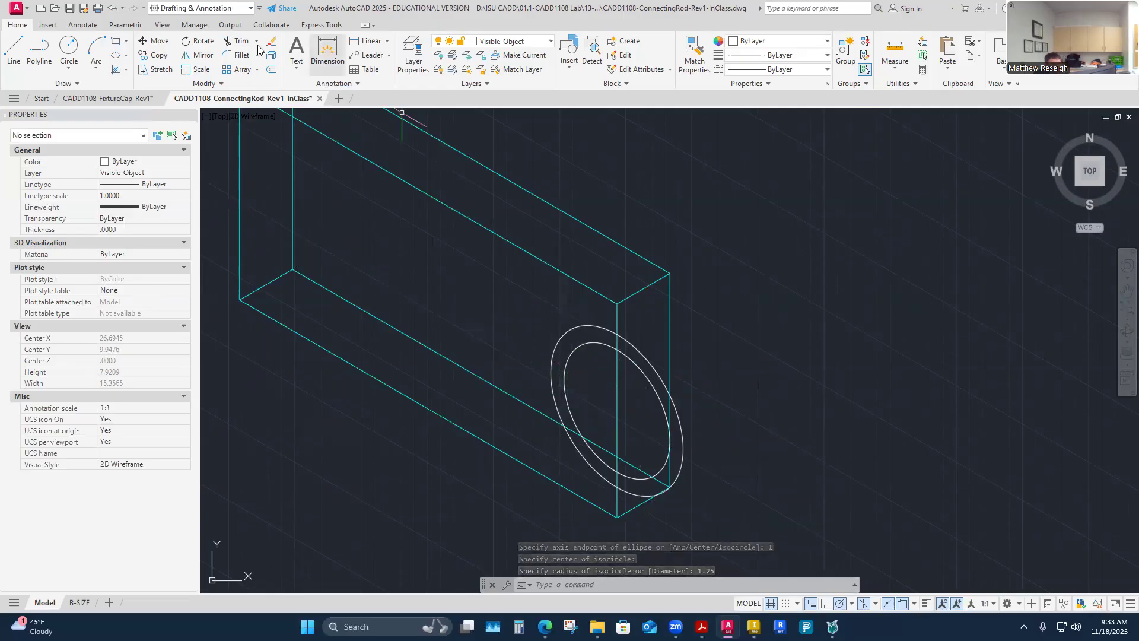
Step: Trim away the halves of both isocircles that extend beyond the construction box's near vertical edge, leaving only the arcs inside the box
{"action": "left_click", "coordinate": [239, 43]}
{"action": "scroll", "coordinate": [693, 463], "scroll_direction": "up", "scroll_amount": 2}
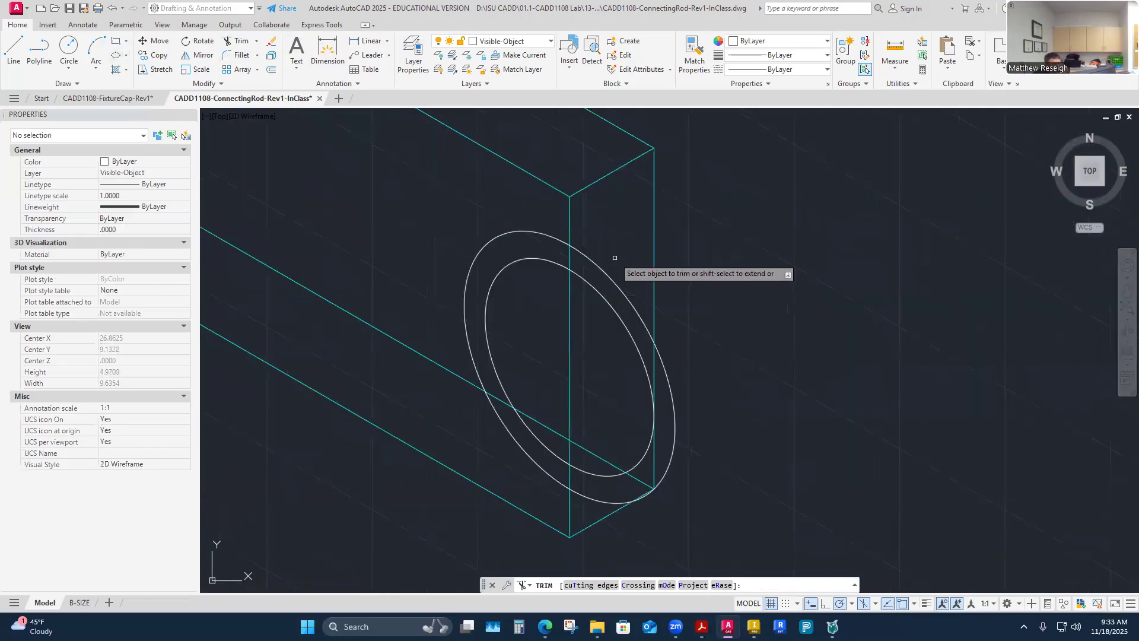
{"action": "left_click_drag", "start_coordinate": [621, 270], "coordinate": [638, 358]}
{"action": "left_click", "coordinate": [675, 416]}
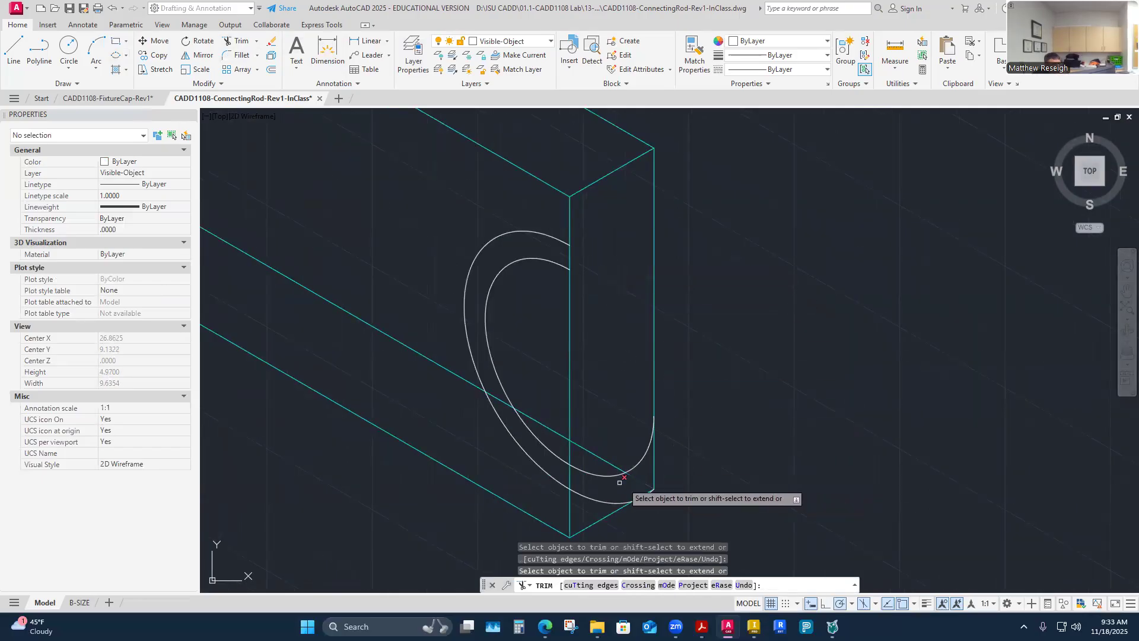
{"action": "left_click", "coordinate": [601, 474]}
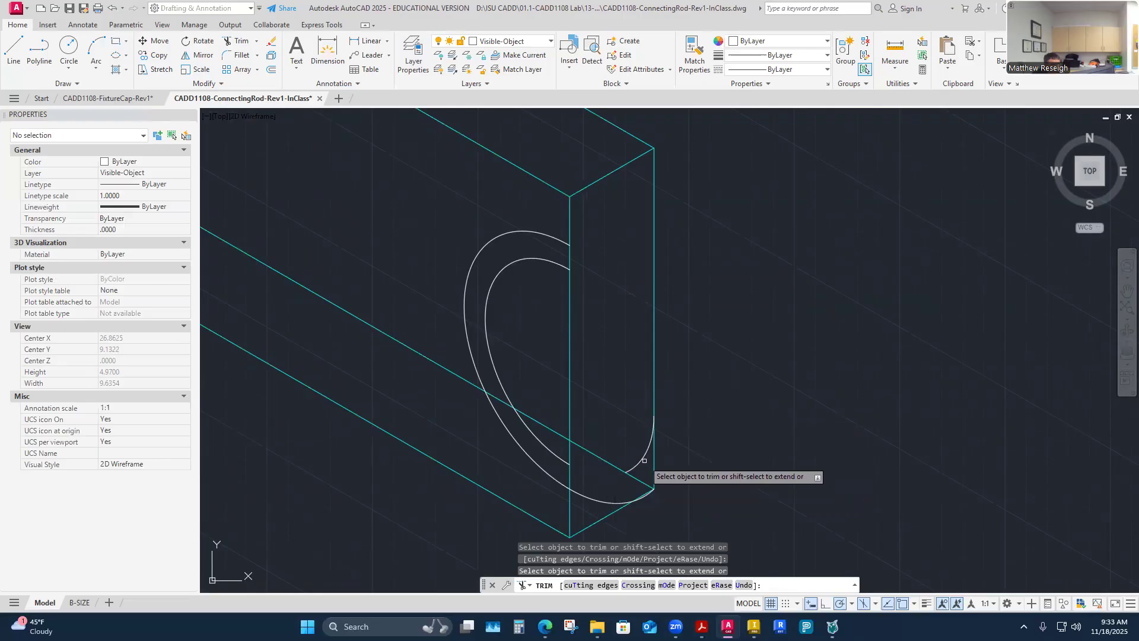
{"action": "scroll", "coordinate": [620, 475], "scroll_direction": "up", "scroll_amount": 8}
{"action": "scroll", "coordinate": [648, 475], "scroll_direction": "down", "scroll_amount": 10}
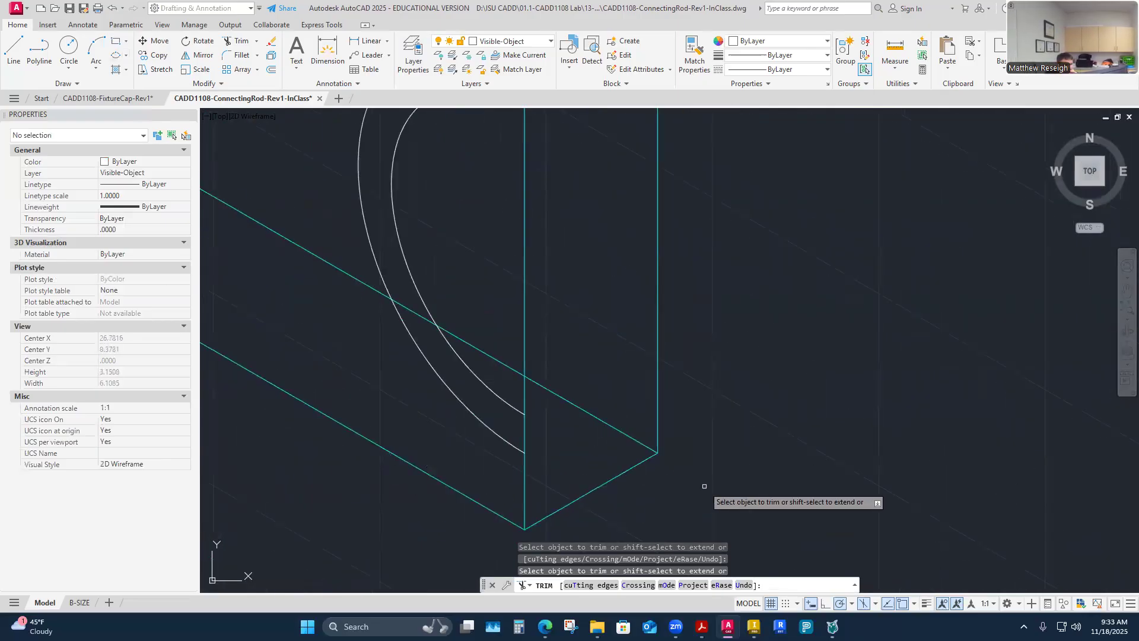
{"action": "scroll", "coordinate": [699, 475], "scroll_direction": "up", "scroll_amount": 4}
{"action": "scroll", "coordinate": [742, 410], "scroll_direction": "down", "scroll_amount": 5}
{"action": "scroll", "coordinate": [724, 407], "scroll_direction": "up", "scroll_amount": 7}
{"action": "key", "text": "Escape"}
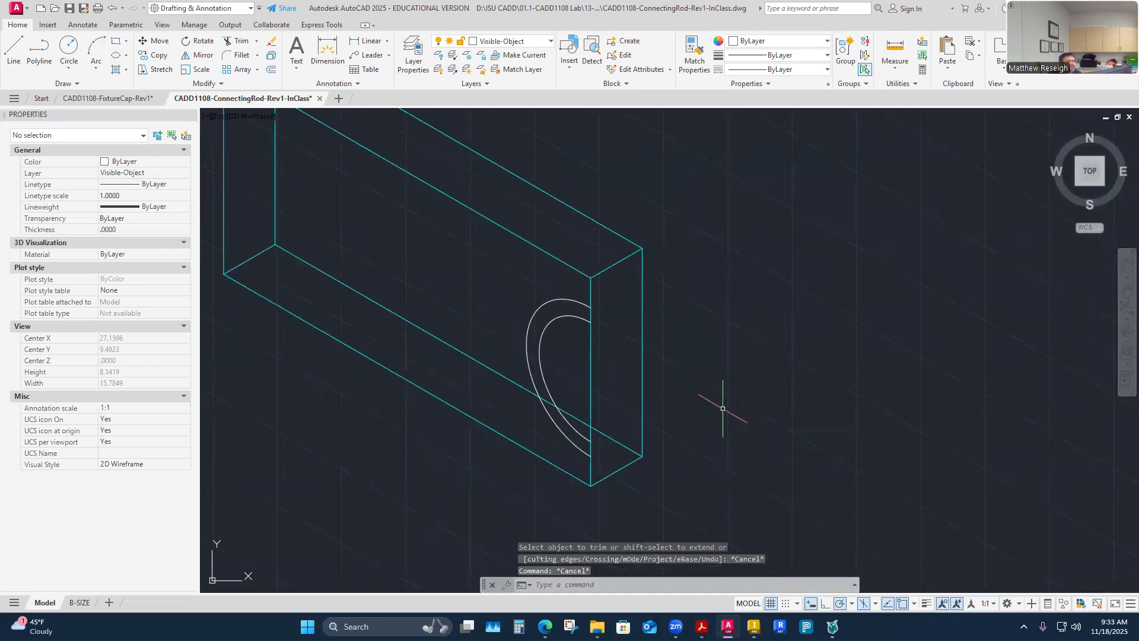
Step: Copy both arcs from the near vertical edge's midpoint to the midpoint of the end face's far vertical edge
{"action": "left_click", "coordinate": [155, 54]}
{"action": "left_click", "coordinate": [547, 321]}
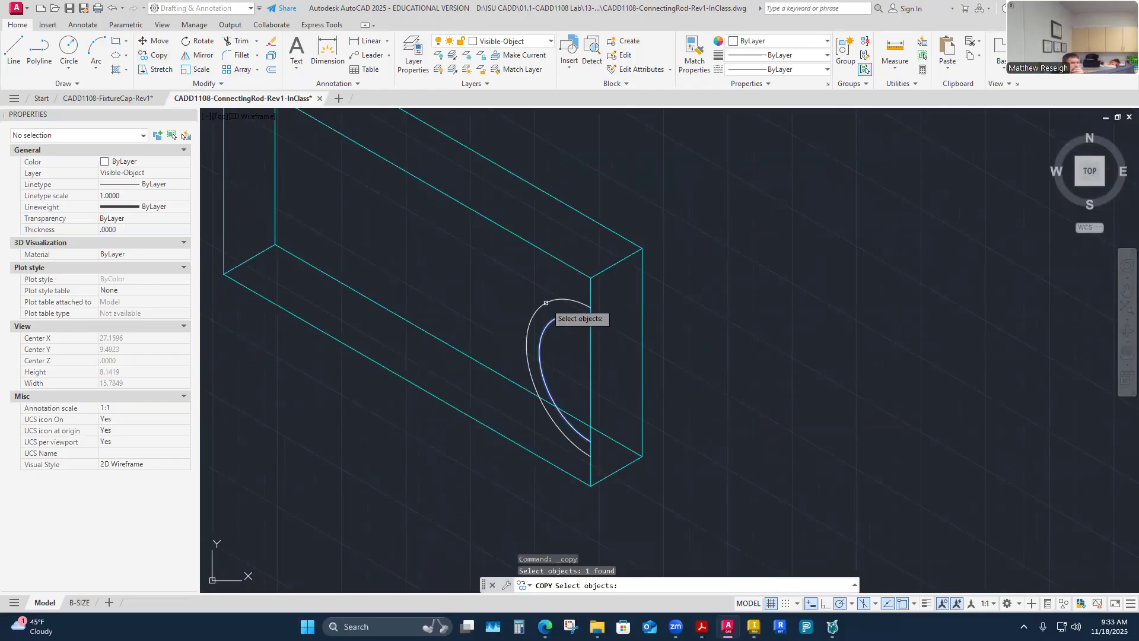
{"action": "left_click", "coordinate": [542, 303]}
{"action": "key", "text": "Return"}
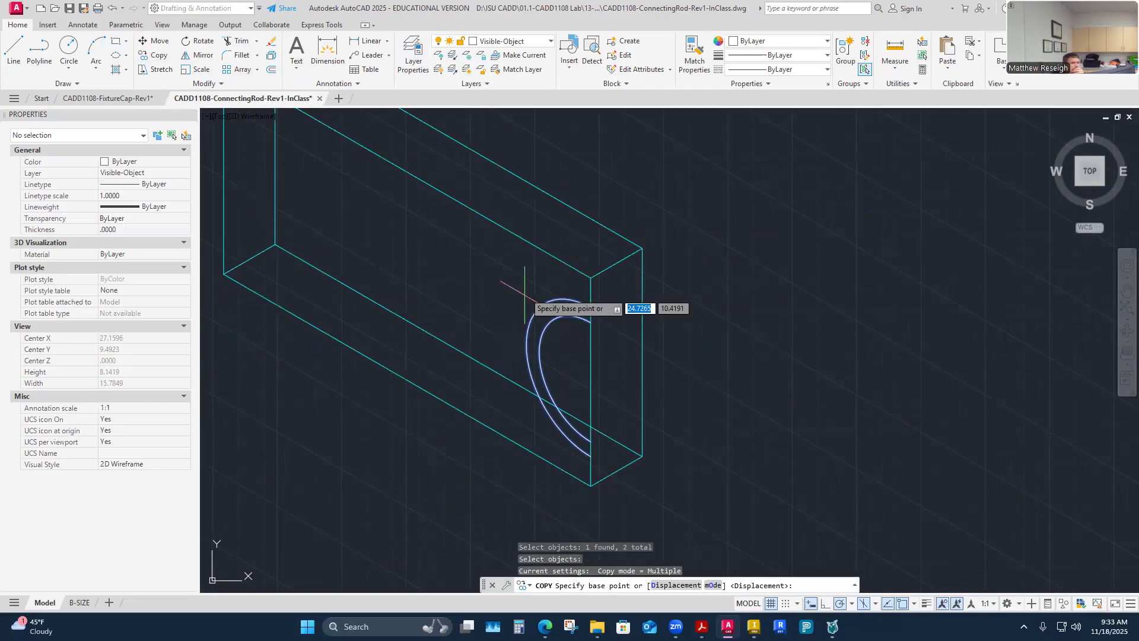
{"action": "left_click", "coordinate": [591, 380]}
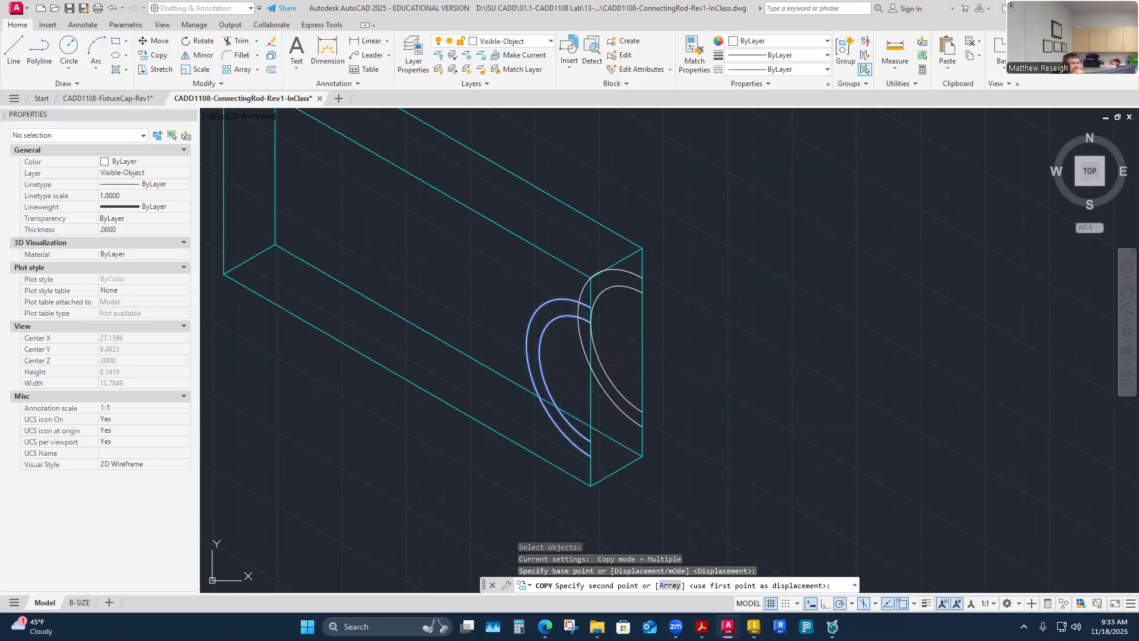
{"action": "left_click", "coordinate": [648, 346]}
{"action": "key", "text": "Escape"}
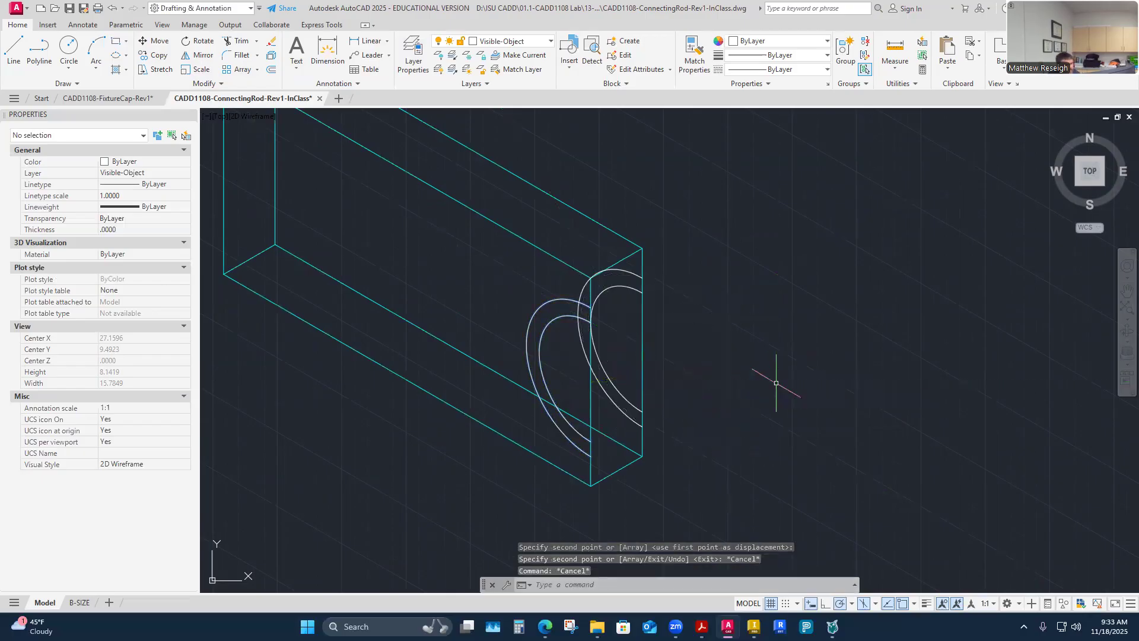
Step: Draw a line joining the lower endpoints of the near and far outer arcs
{"action": "left_click", "coordinate": [13, 49]}
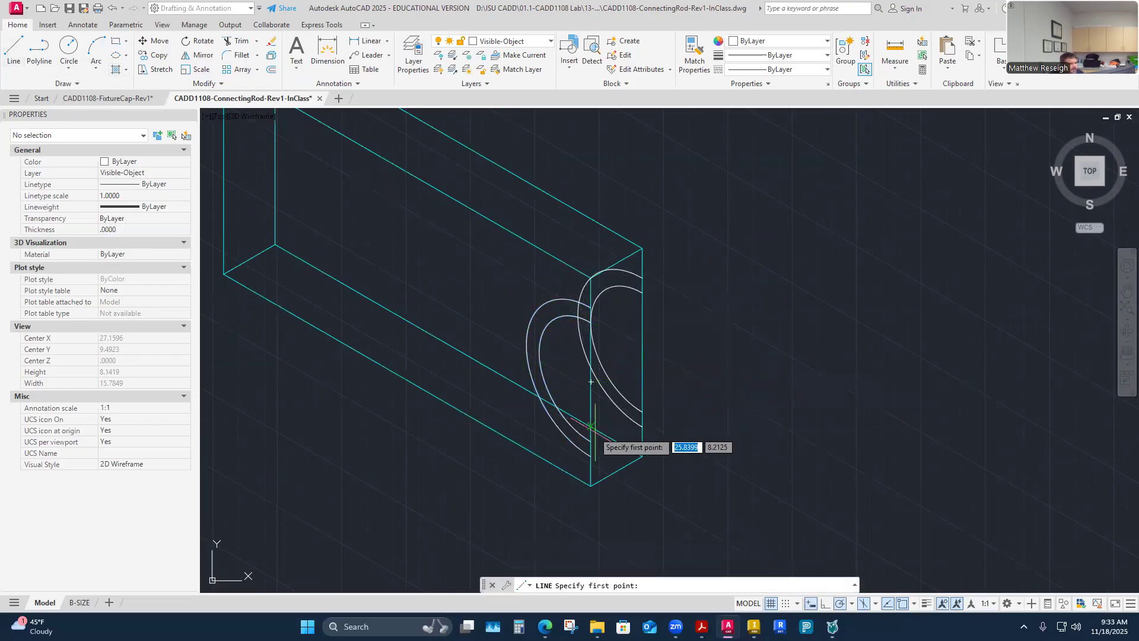
{"action": "scroll", "coordinate": [617, 465], "scroll_direction": "up", "scroll_amount": 4}
{"action": "left_click", "coordinate": [485, 482]}
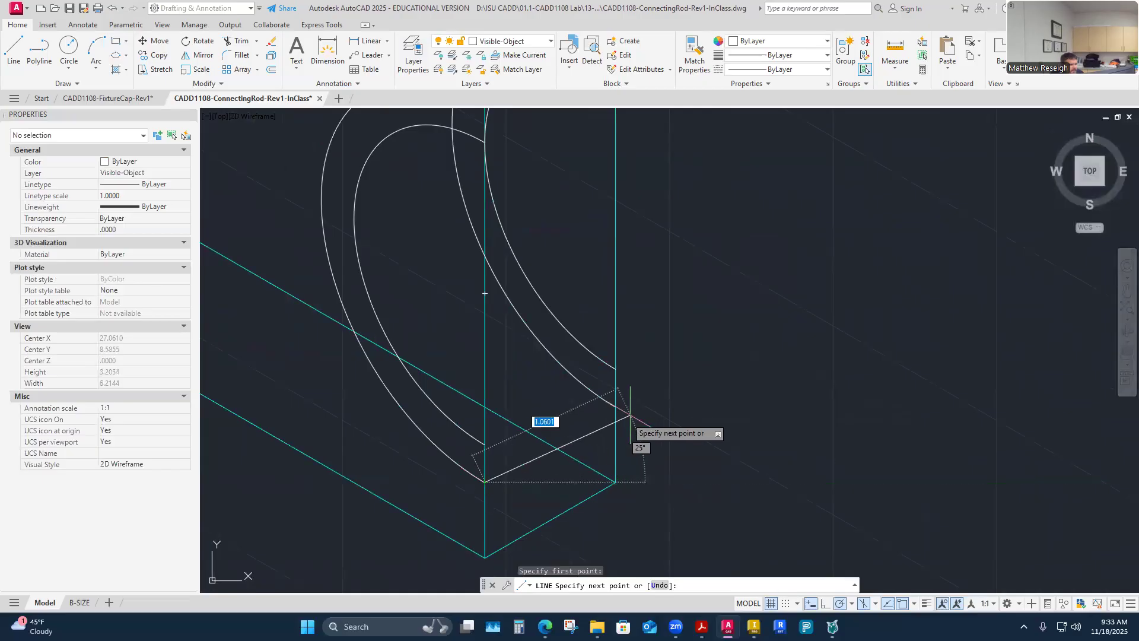
{"action": "left_click", "coordinate": [616, 406]}
{"action": "right_click", "coordinate": [616, 407]}
{"action": "left_click", "coordinate": [630, 400]}
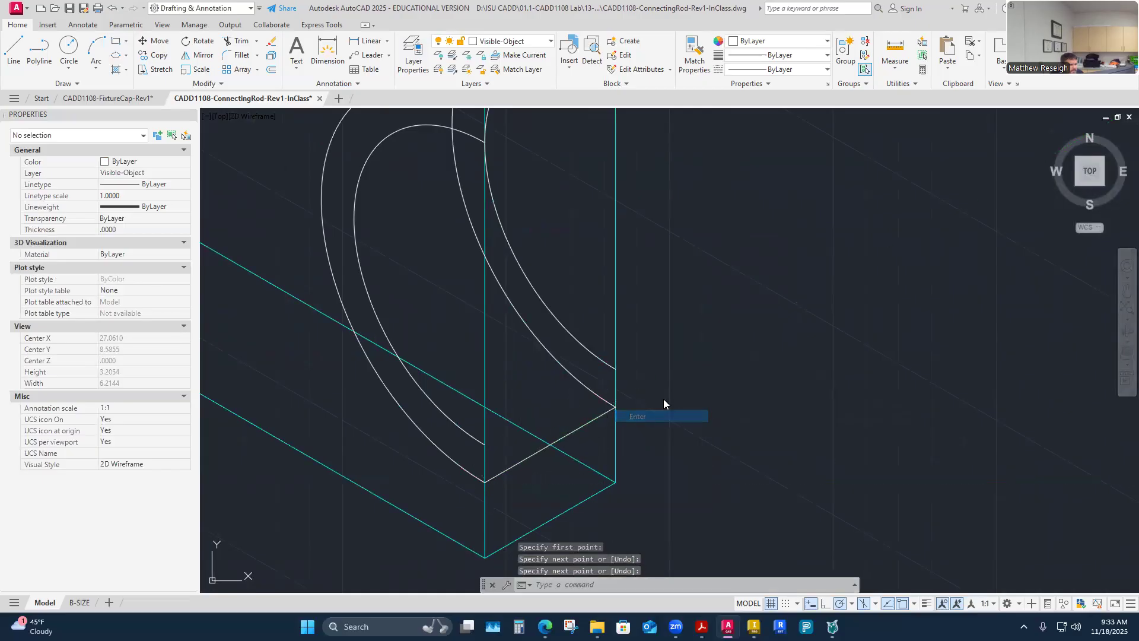
Step: Draw a line joining the lower endpoints of the far and near inner arcs
{"action": "right_click", "coordinate": [656, 184]}
{"action": "left_click", "coordinate": [688, 190]}
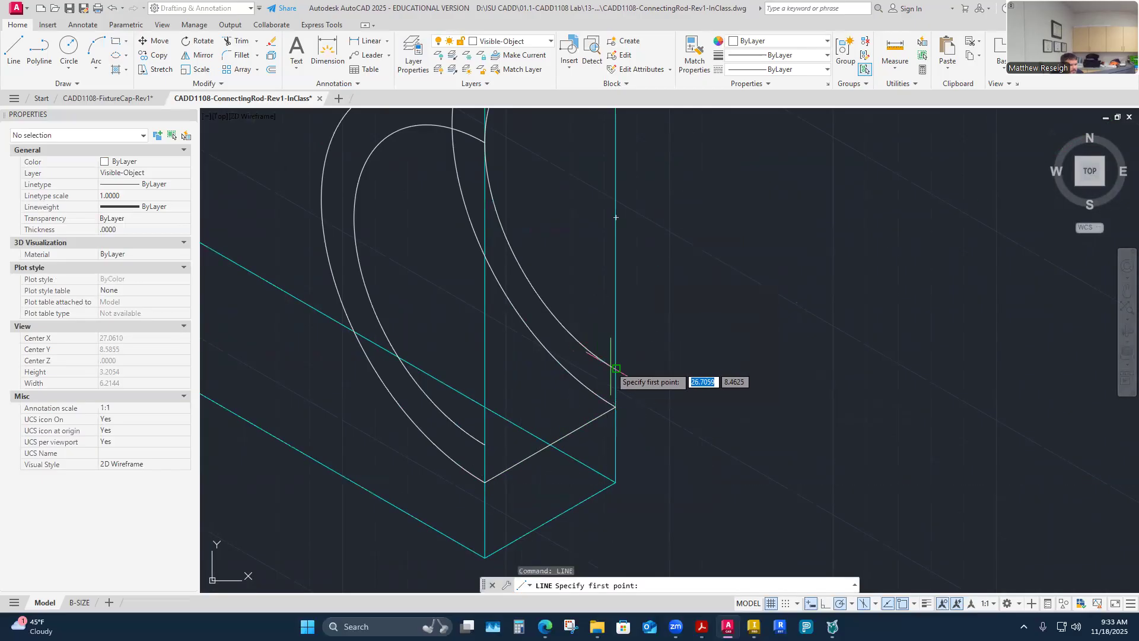
{"action": "left_click", "coordinate": [616, 368]}
{"action": "right_click", "coordinate": [486, 450]}
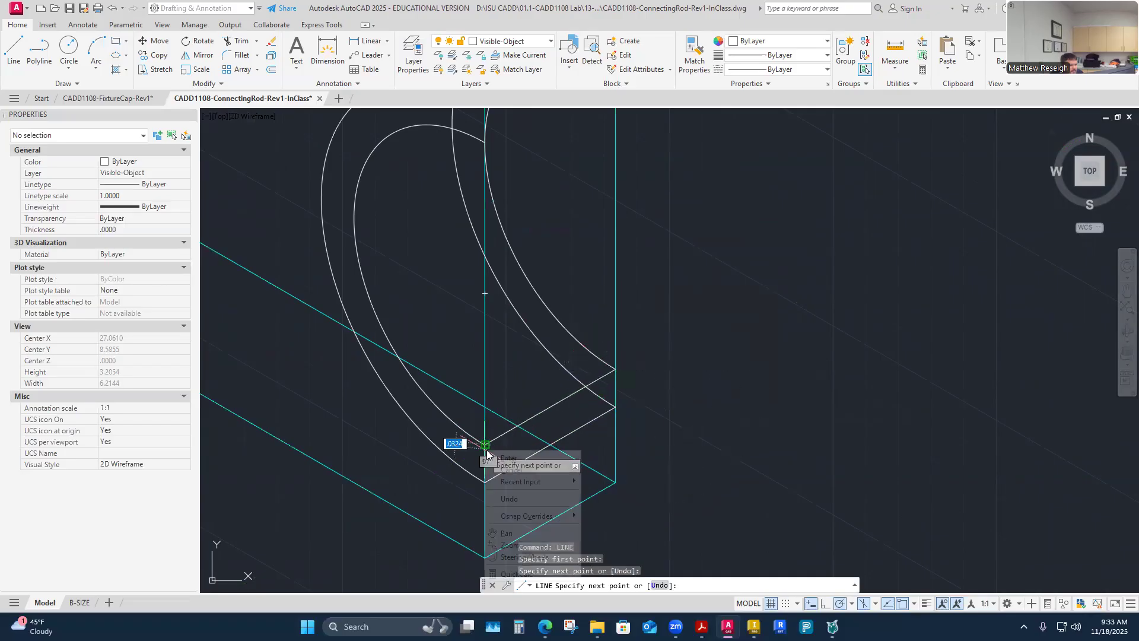
{"action": "left_click", "coordinate": [501, 458]}
Step: Draw a line joining the upper endpoints of the near and far outer arcs
{"action": "right_click", "coordinate": [510, 176]}
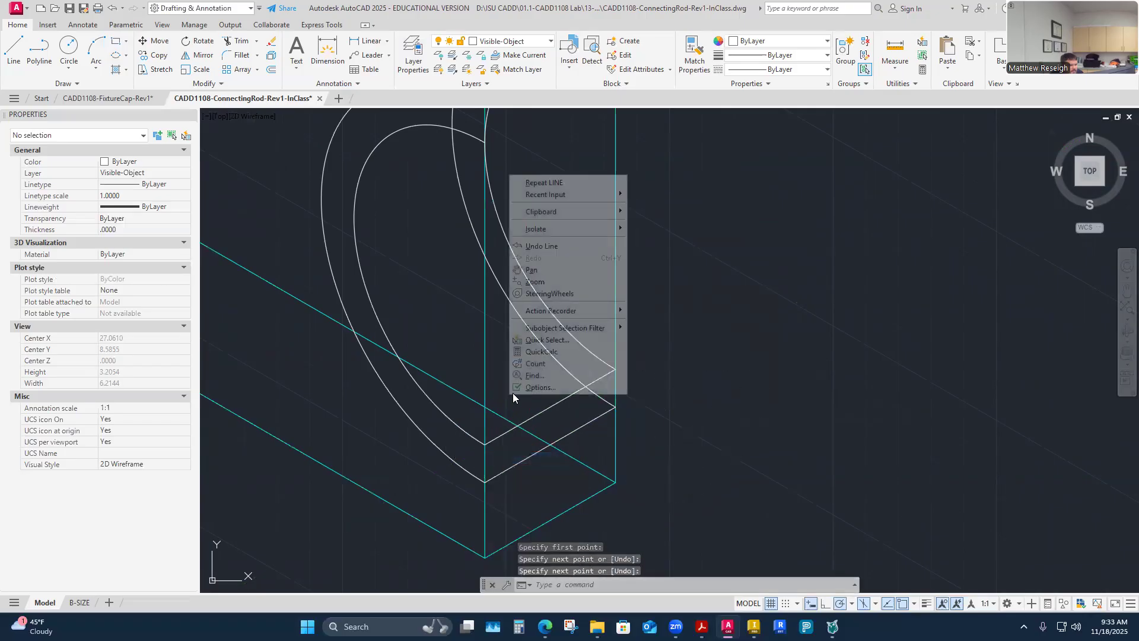
{"action": "left_click", "coordinate": [543, 183]}
{"action": "scroll", "coordinate": [534, 301], "scroll_direction": "down", "scroll_amount": 4}
{"action": "scroll", "coordinate": [558, 156], "scroll_direction": "up", "scroll_amount": 4}
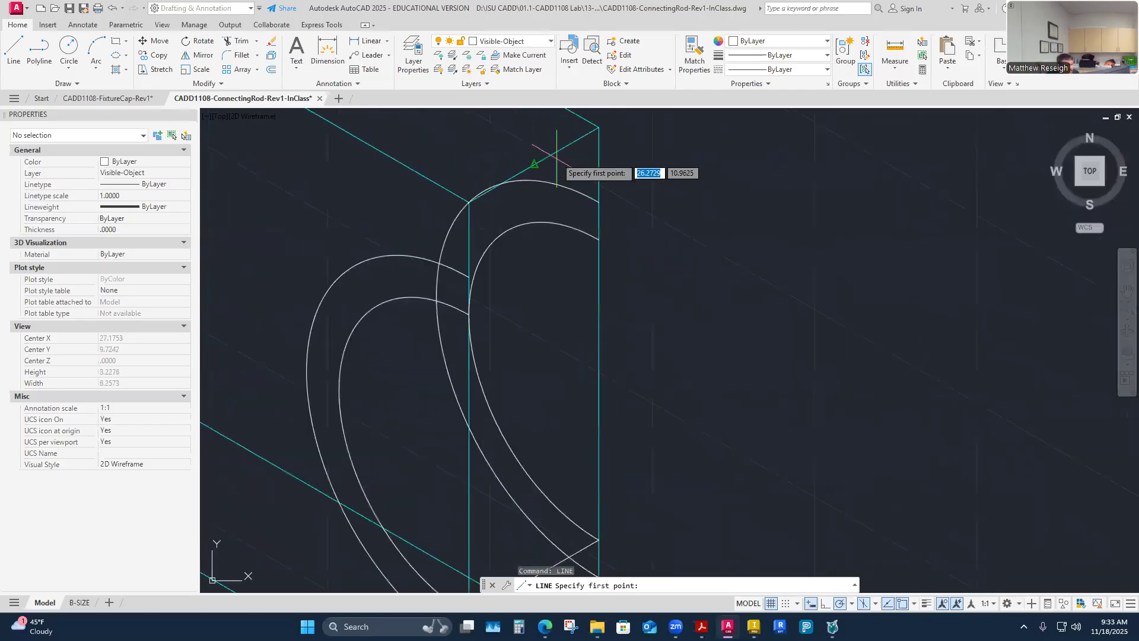
{"action": "scroll", "coordinate": [488, 229], "scroll_direction": "up", "scroll_amount": 2}
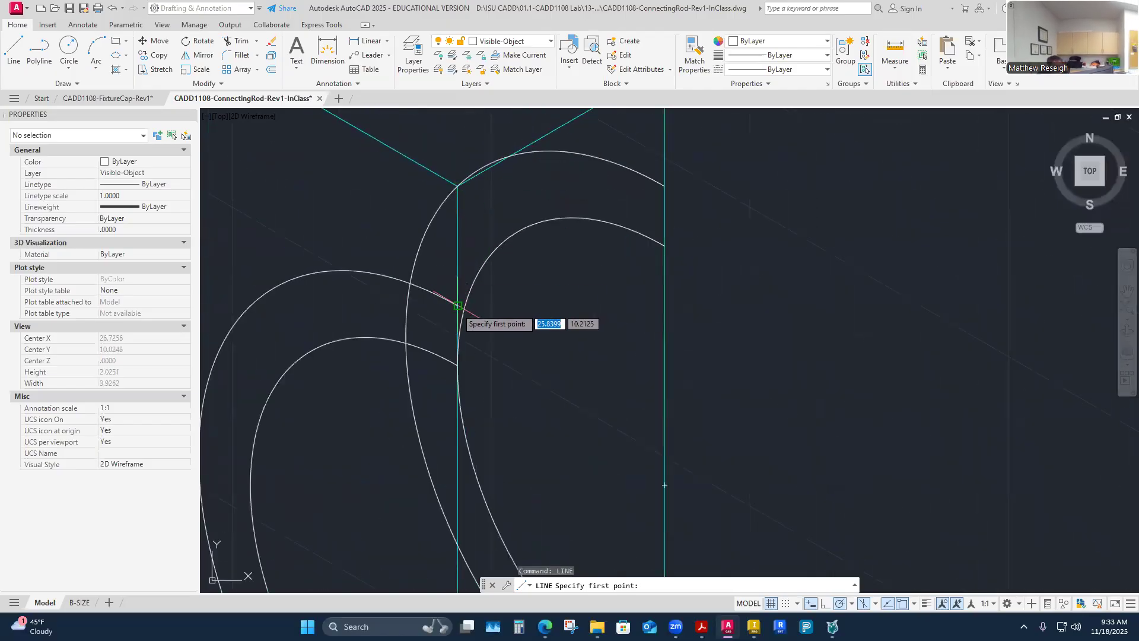
{"action": "left_click", "coordinate": [458, 305]}
{"action": "left_click", "coordinate": [665, 186]}
{"action": "right_click", "coordinate": [665, 187]}
{"action": "left_click", "coordinate": [688, 192]}
Step: Draw a line joining the upper endpoints of the near and far inner arcs
{"action": "right_click", "coordinate": [728, 214]}
{"action": "left_click", "coordinate": [752, 221]}
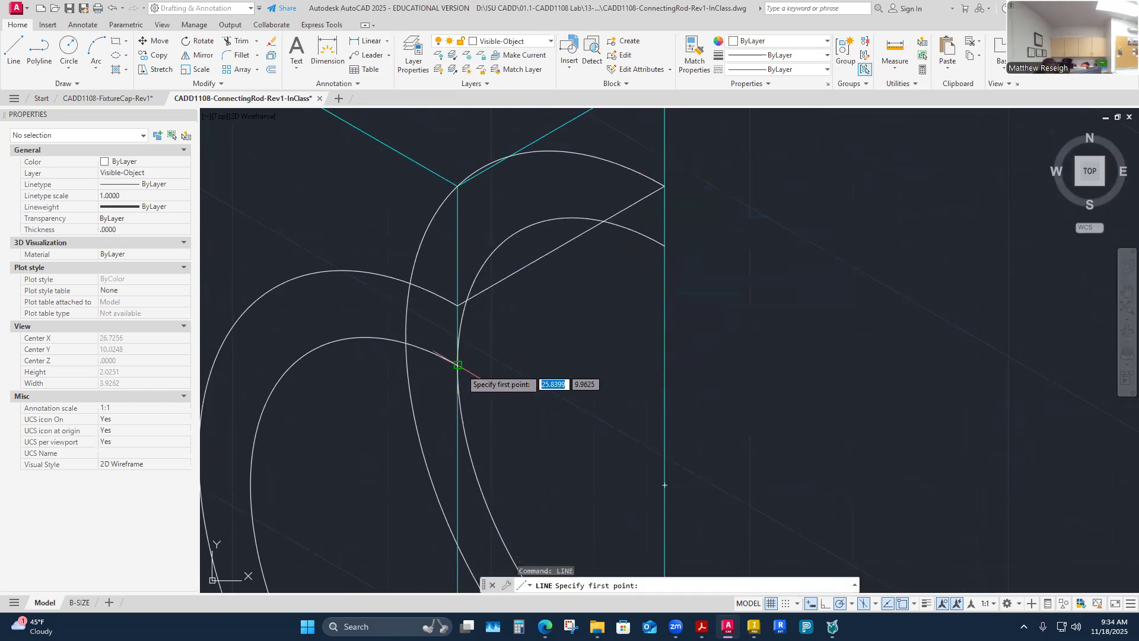
{"action": "left_click", "coordinate": [458, 365]}
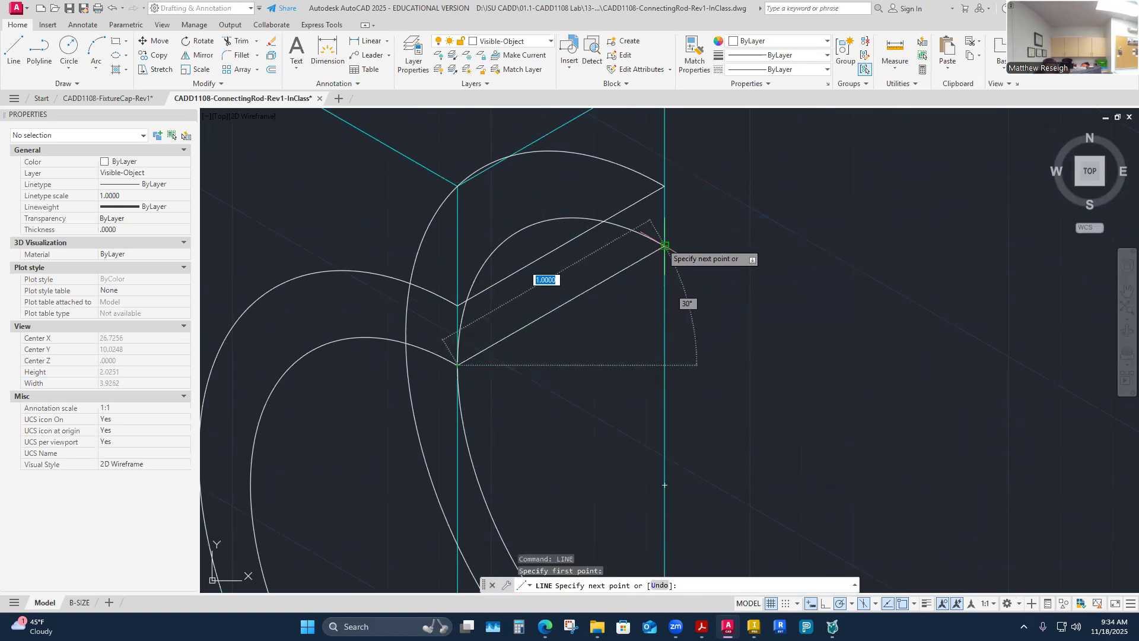
{"action": "left_click", "coordinate": [665, 245]}
{"action": "key", "text": "Return"}
{"action": "scroll", "coordinate": [701, 252], "scroll_direction": "down", "scroll_amount": 2}
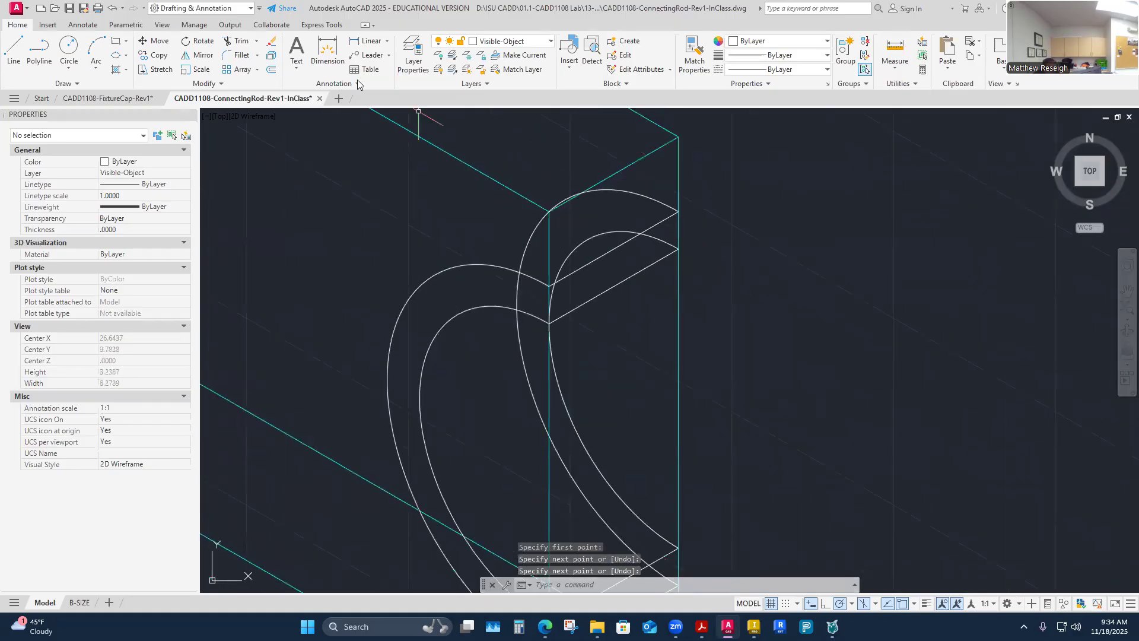
Step: Trim the hidden upper portion of the far inner arc back to the near inner arc's upper endpoint
{"action": "left_click", "coordinate": [240, 42]}
{"action": "scroll", "coordinate": [650, 291], "scroll_direction": "up", "scroll_amount": 2}
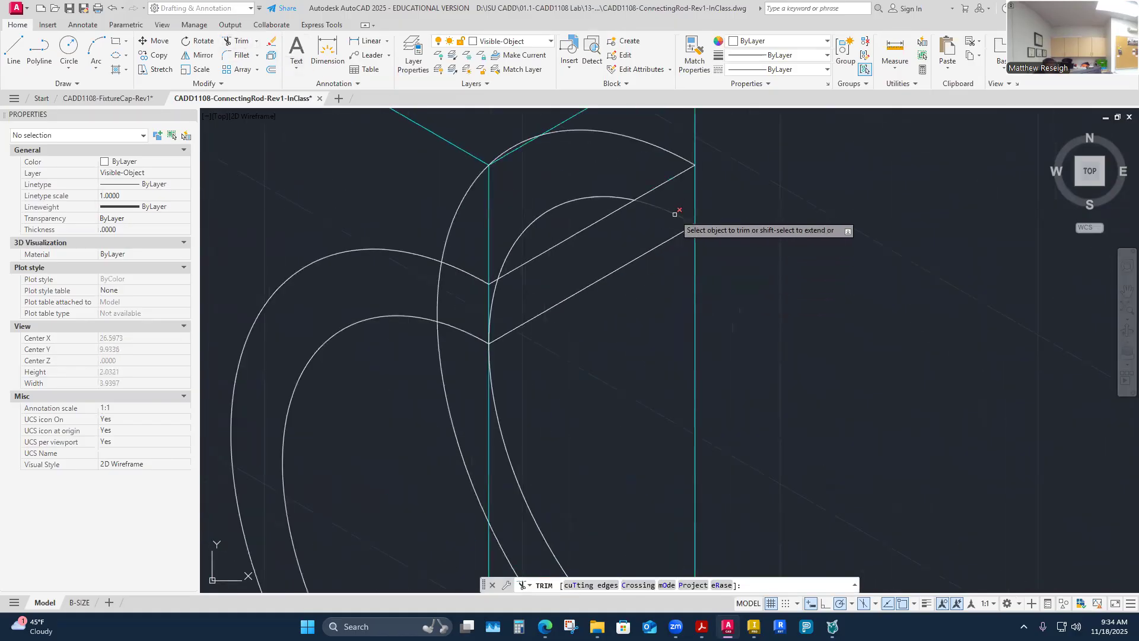
{"action": "left_click", "coordinate": [574, 198]}
{"action": "scroll", "coordinate": [495, 303], "scroll_direction": "up", "scroll_amount": 2}
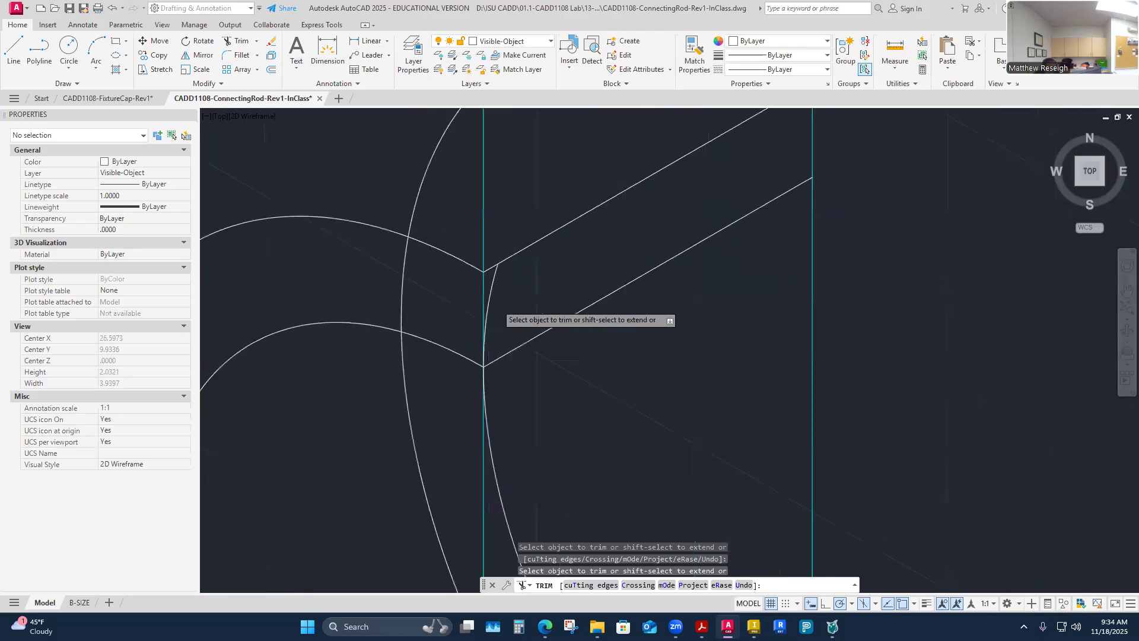
{"action": "left_click", "coordinate": [491, 276]}
{"action": "scroll", "coordinate": [631, 383], "scroll_direction": "down", "scroll_amount": 3}
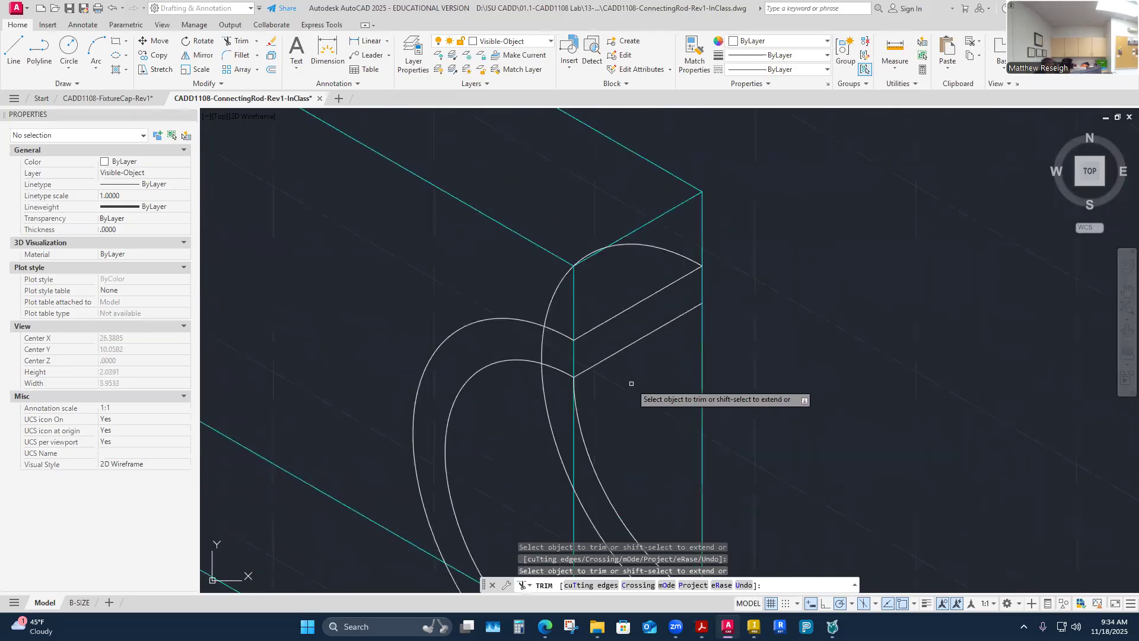
Step: Trim the hidden portions of the far outer arc, keeping only its visible top from the near outer arc to the far edge
{"action": "scroll", "coordinate": [634, 388], "scroll_direction": "down", "scroll_amount": 2}
{"action": "scroll", "coordinate": [649, 400], "scroll_direction": "up", "scroll_amount": 2}
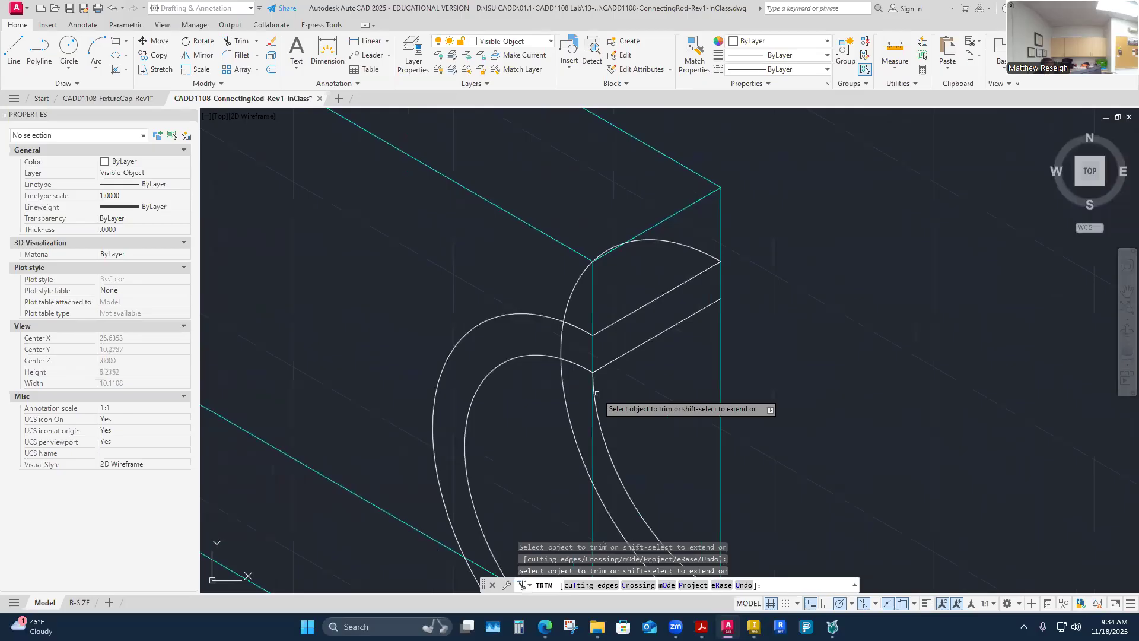
{"action": "scroll", "coordinate": [648, 400], "scroll_direction": "down", "scroll_amount": 2}
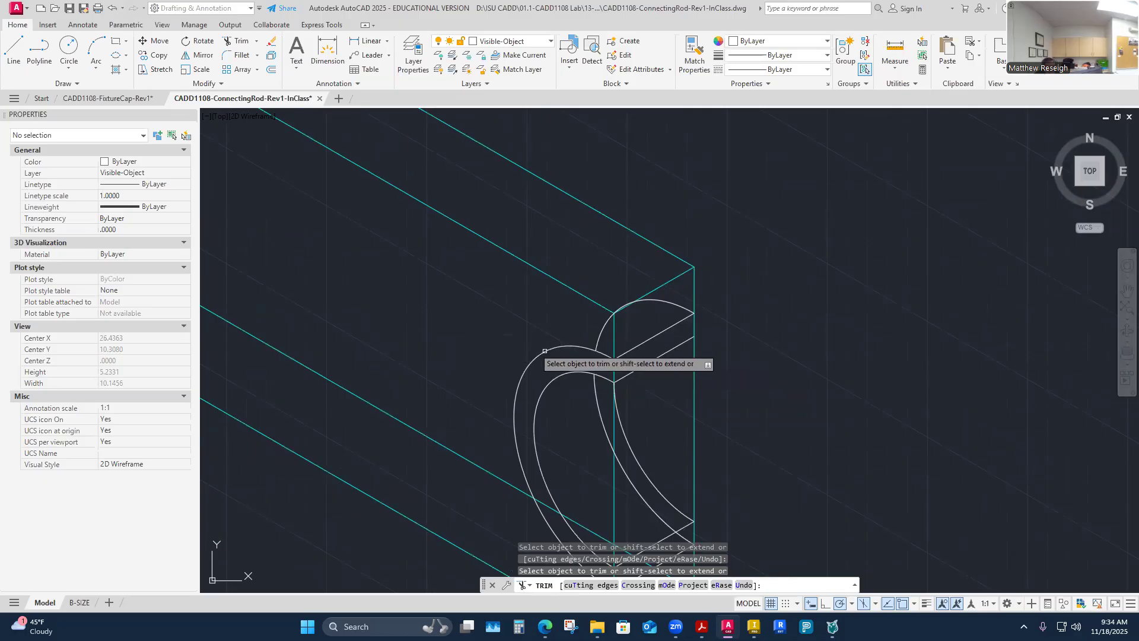
{"action": "scroll", "coordinate": [517, 324], "scroll_direction": "down", "scroll_amount": 2}
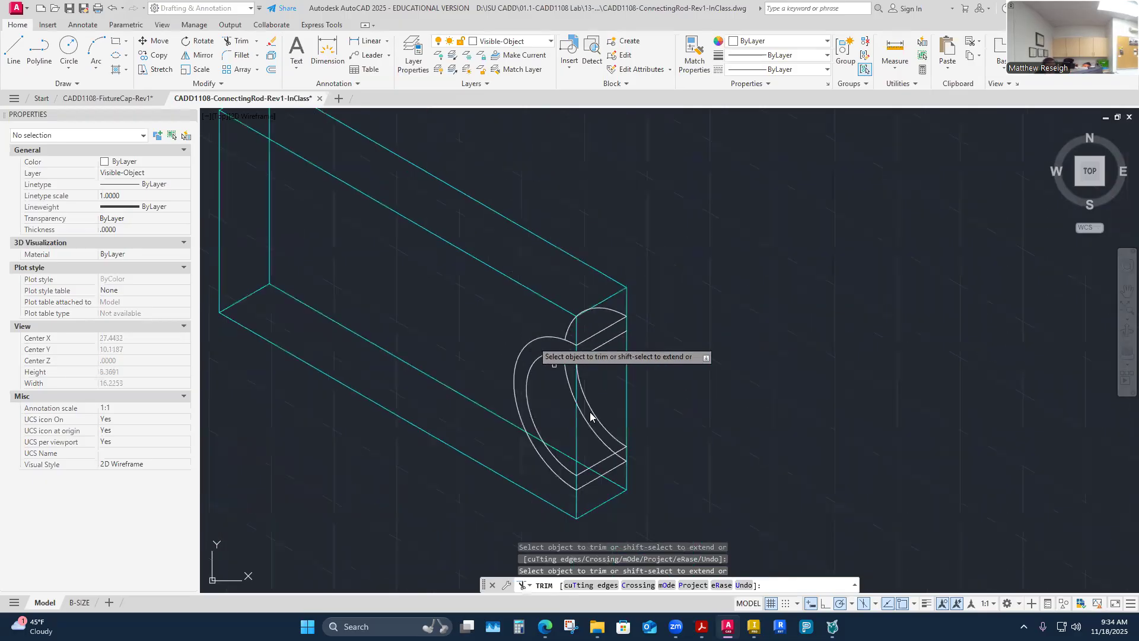
{"action": "scroll", "coordinate": [632, 513], "scroll_direction": "up", "scroll_amount": 2}
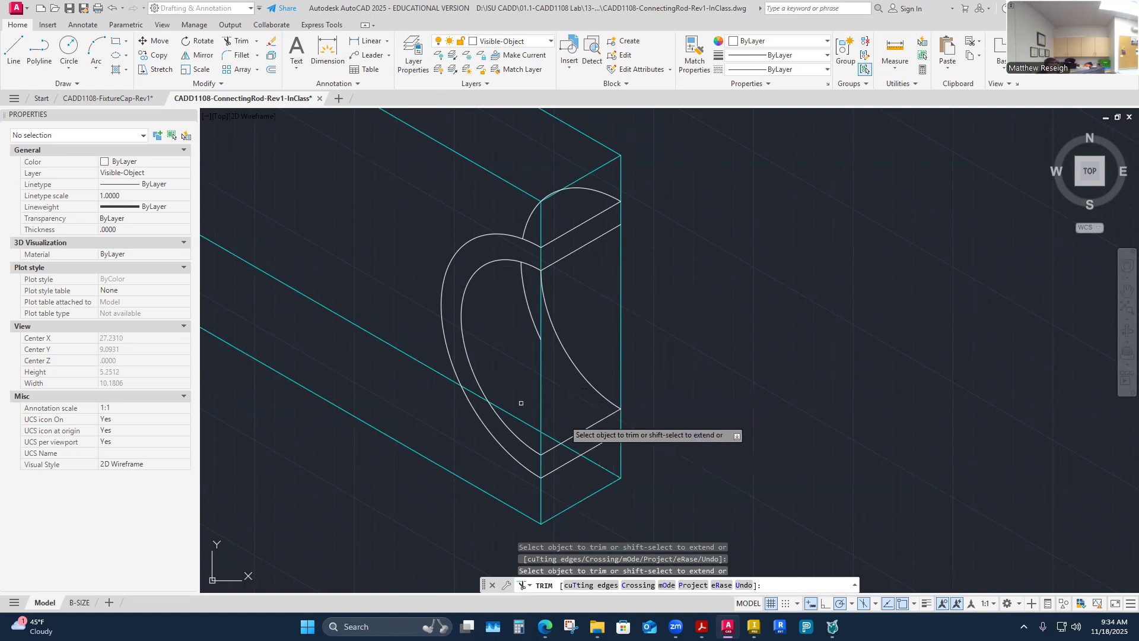
{"action": "left_click", "coordinate": [528, 308]}
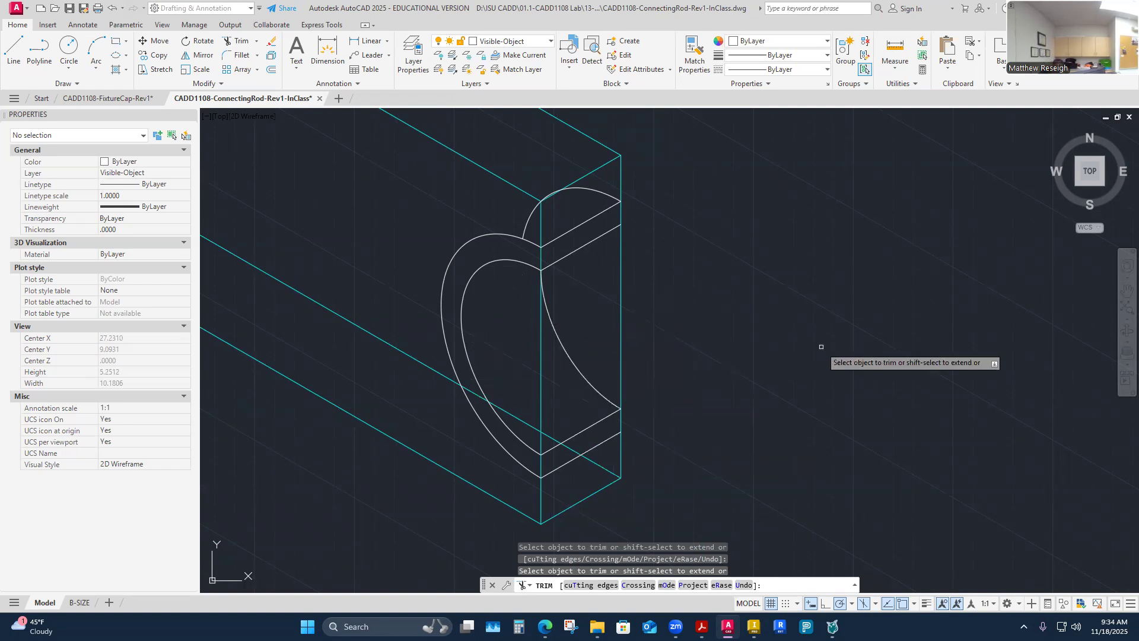
{"action": "key", "text": "Escape"}
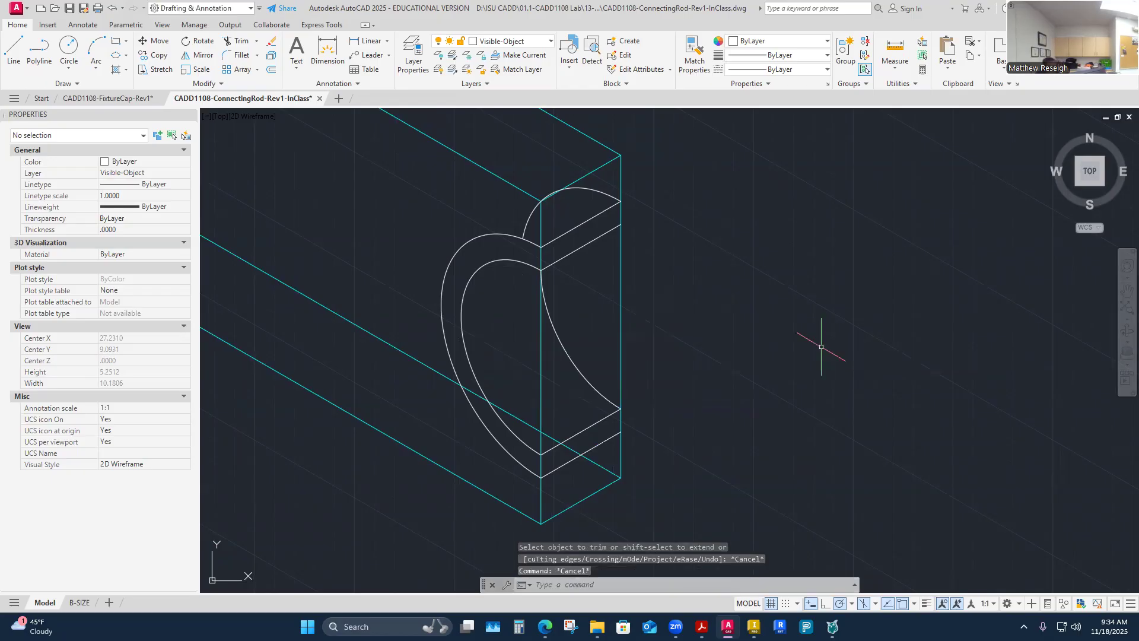
Step: Draw a vertical line closing the lower gap between the near outer and inner arc endpoints
{"action": "left_click", "coordinate": [14, 47]}
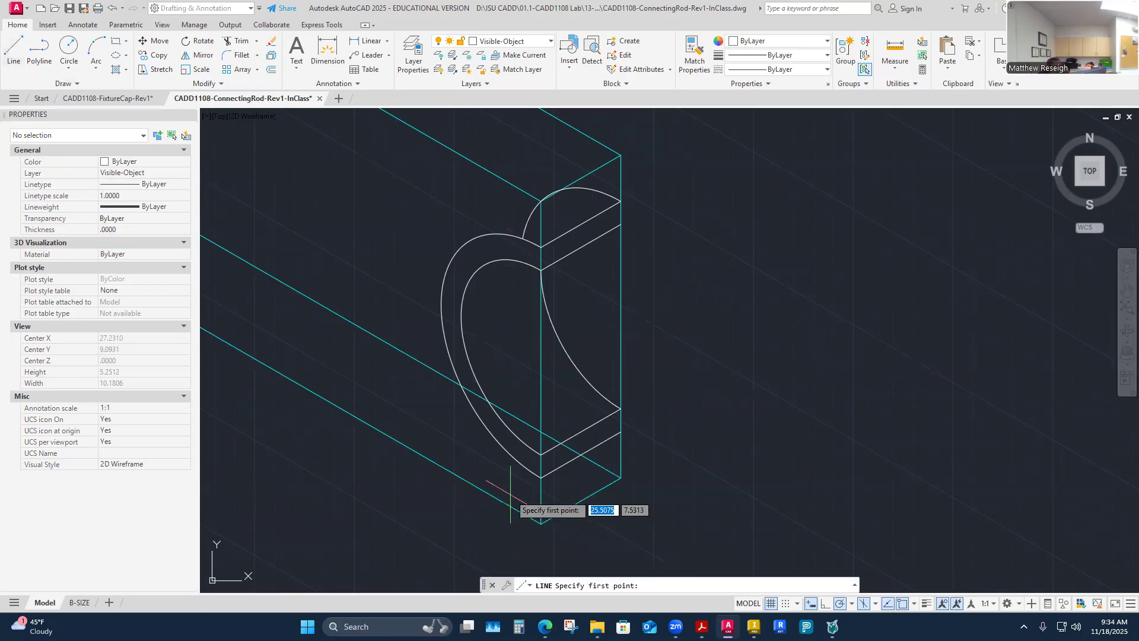
{"action": "scroll", "coordinate": [554, 481], "scroll_direction": "up", "scroll_amount": 4}
{"action": "left_click", "coordinate": [561, 461]}
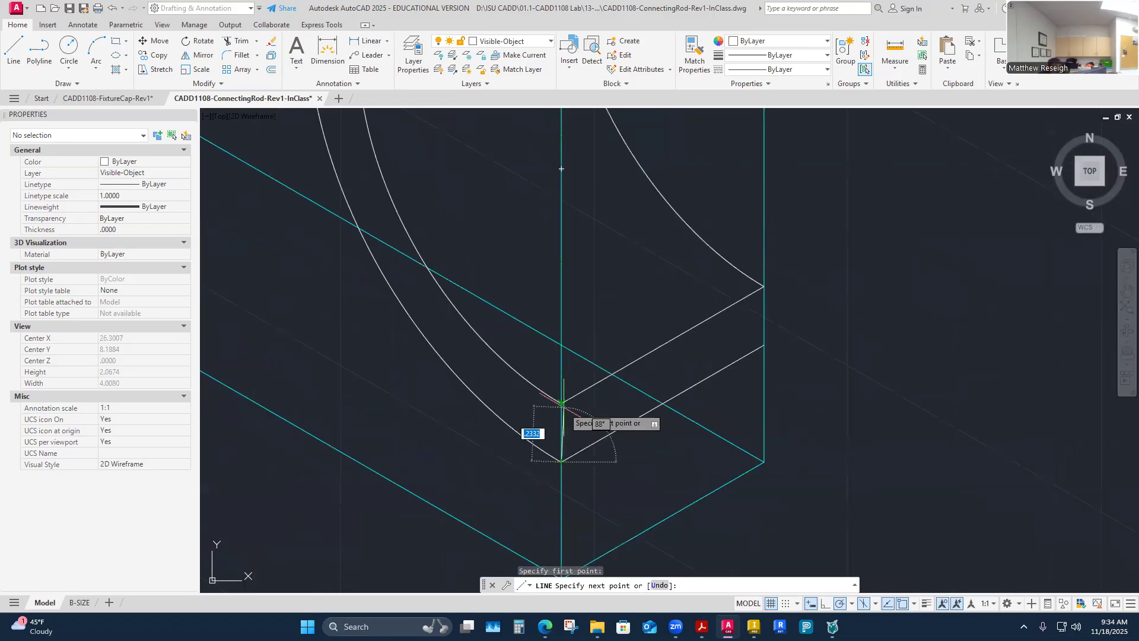
{"action": "left_click", "coordinate": [561, 403]}
{"action": "right_click", "coordinate": [562, 403]}
{"action": "left_click", "coordinate": [571, 411]}
Step: Draw a vertical line on the far edge closing the lower gap between the two connecting lines' ends
{"action": "right_click", "coordinate": [653, 378]}
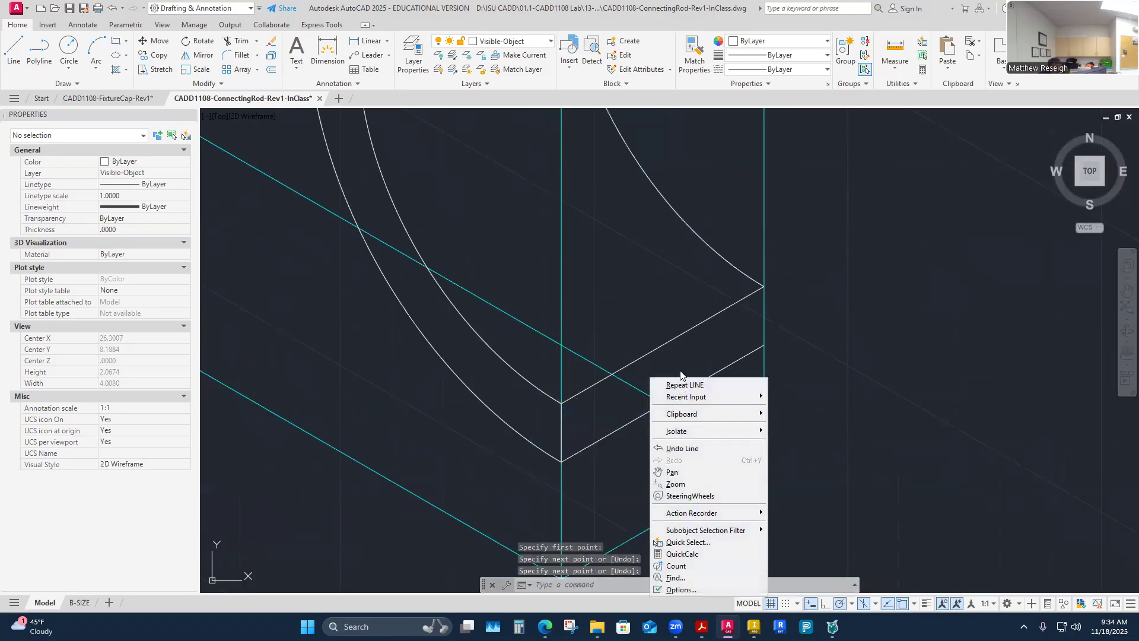
{"action": "left_click", "coordinate": [683, 385]}
{"action": "left_click", "coordinate": [764, 344]}
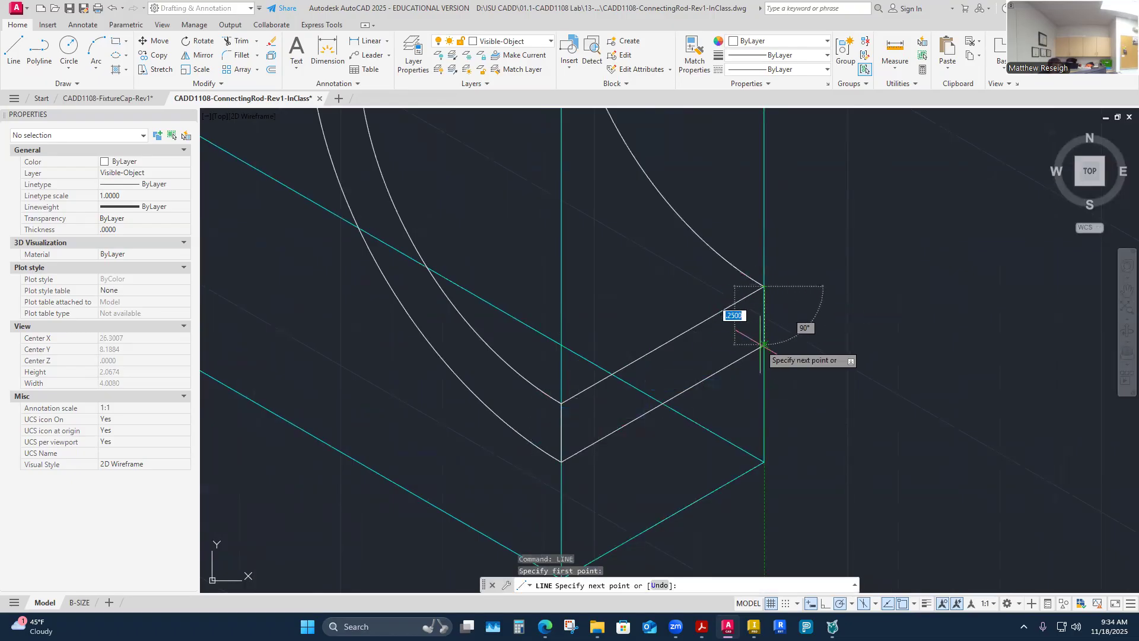
{"action": "right_click", "coordinate": [764, 344]}
{"action": "left_click", "coordinate": [777, 351]}
Step: Draw a vertical line closing the upper gap between the near outer and inner arc endpoints
{"action": "scroll", "coordinate": [778, 376], "scroll_direction": "down", "scroll_amount": 4}
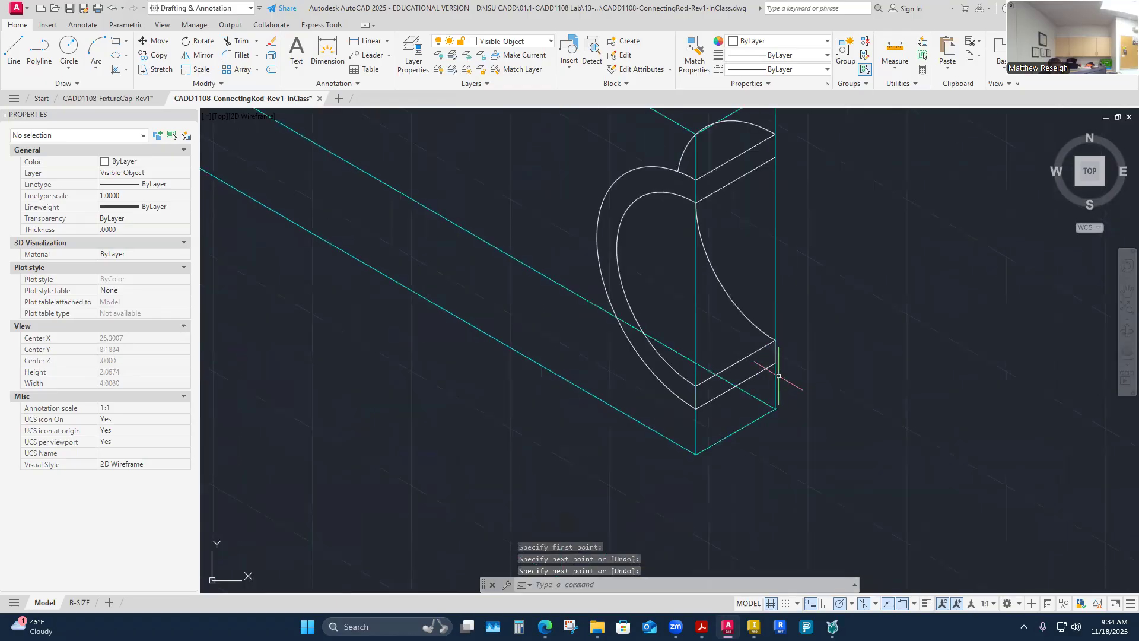
{"action": "scroll", "coordinate": [712, 159], "scroll_direction": "up", "scroll_amount": 2}
{"action": "right_click", "coordinate": [755, 257]}
{"action": "left_click", "coordinate": [765, 261]}
{"action": "left_click", "coordinate": [686, 192]}
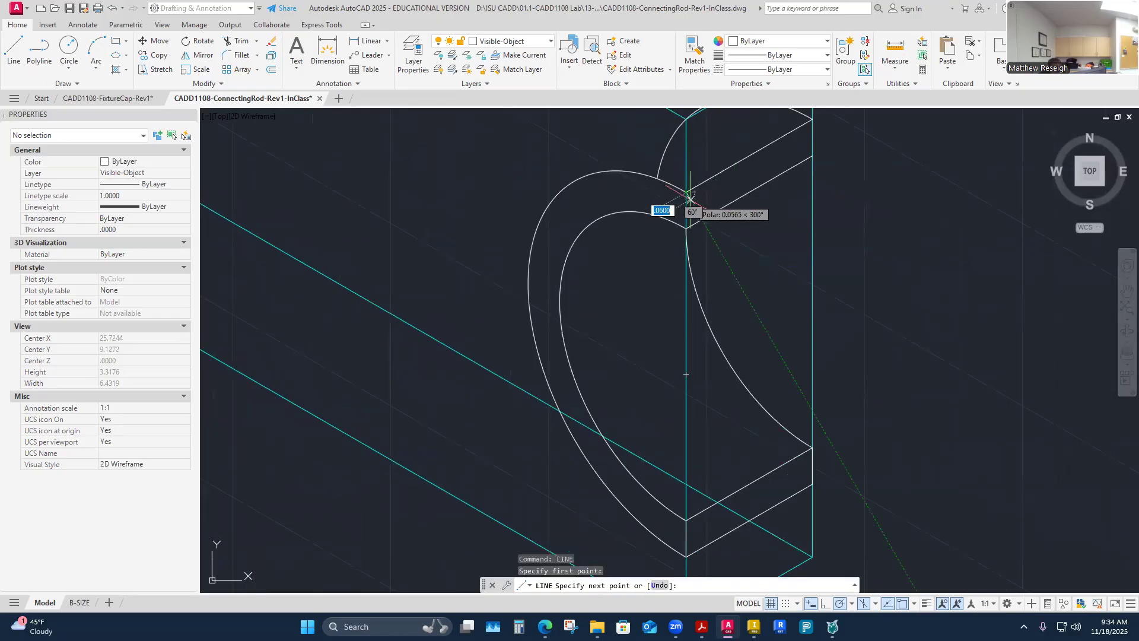
{"action": "right_click", "coordinate": [686, 226]}
{"action": "left_click", "coordinate": [728, 238]}
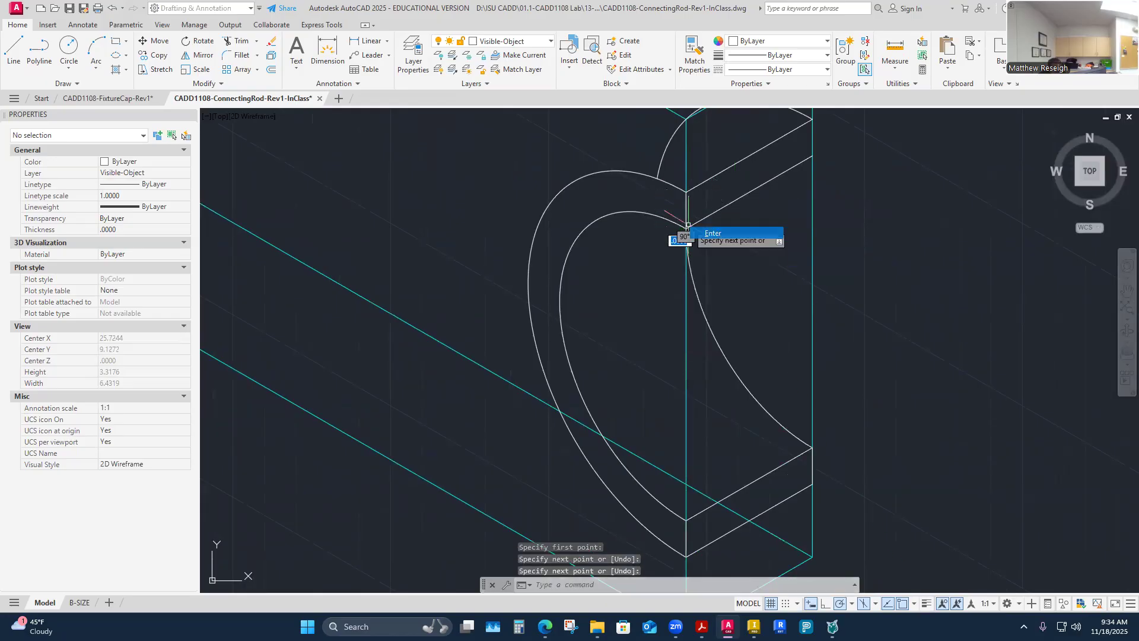
Step: Draw a vertical line on the far edge closing the upper gap between the two upper connecting lines' ends
{"action": "right_click", "coordinate": [762, 230]}
{"action": "left_click", "coordinate": [774, 234]}
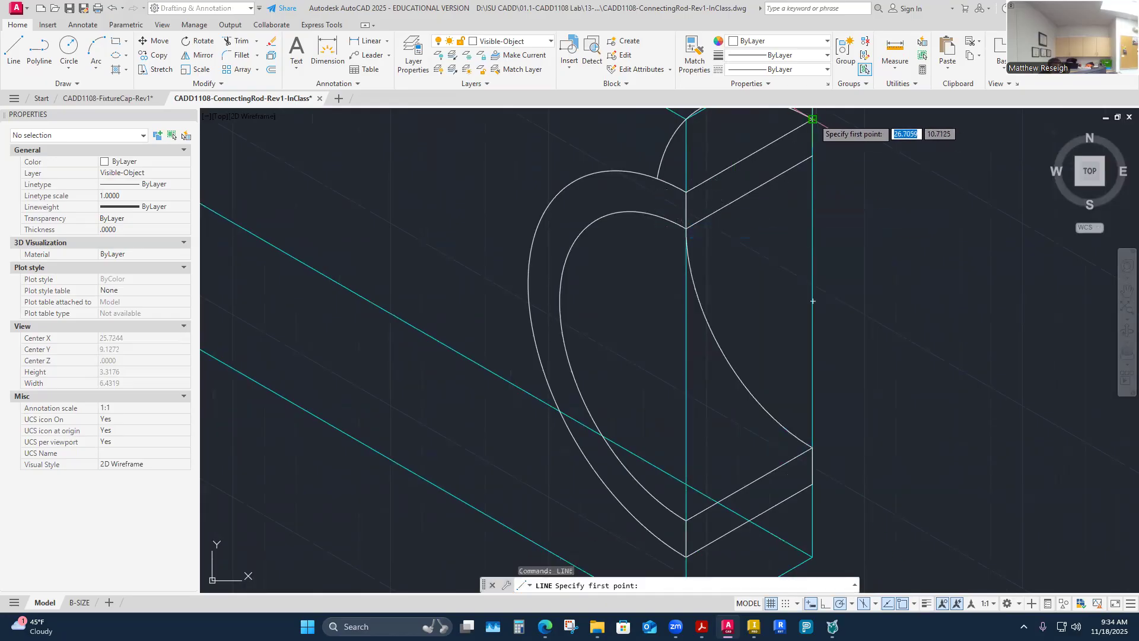
{"action": "left_click", "coordinate": [812, 120]}
{"action": "right_click", "coordinate": [813, 156]}
{"action": "left_click", "coordinate": [833, 166]}
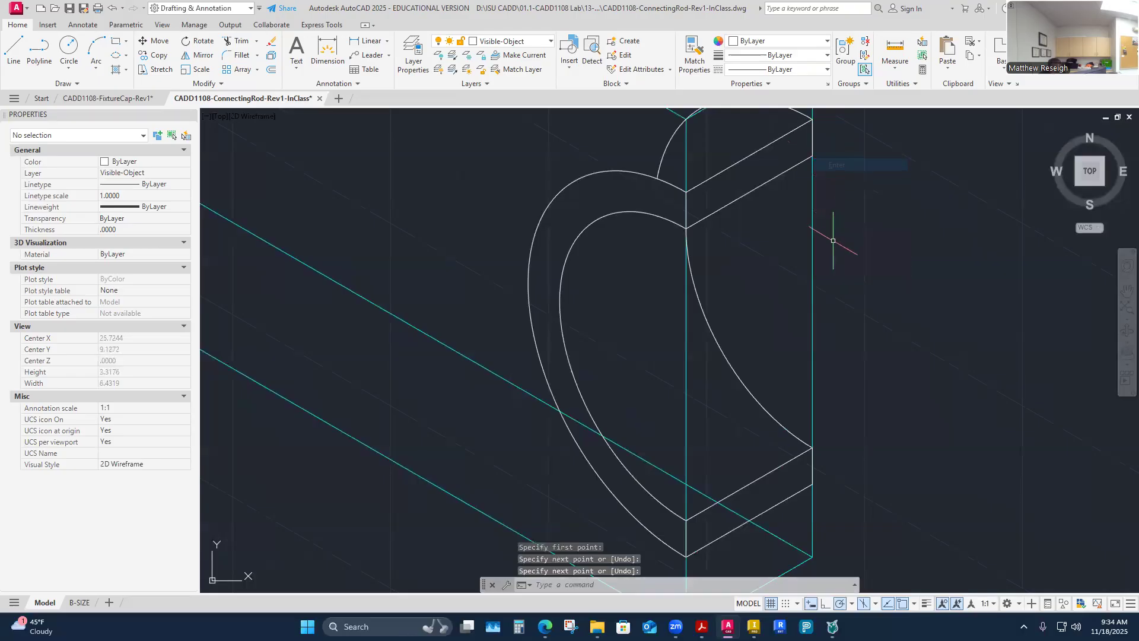
Step: Hide the Construction3 layer to examine the fork end's visible edges without the construction box, and turn the layer back on
{"action": "scroll", "coordinate": [842, 241], "scroll_direction": "down", "scroll_amount": 3}
{"action": "scroll", "coordinate": [923, 226], "scroll_direction": "down", "scroll_amount": 4}
{"action": "scroll", "coordinate": [961, 237], "scroll_direction": "up", "scroll_amount": 6}
{"action": "scroll", "coordinate": [753, 286], "scroll_direction": "down", "scroll_amount": 2}
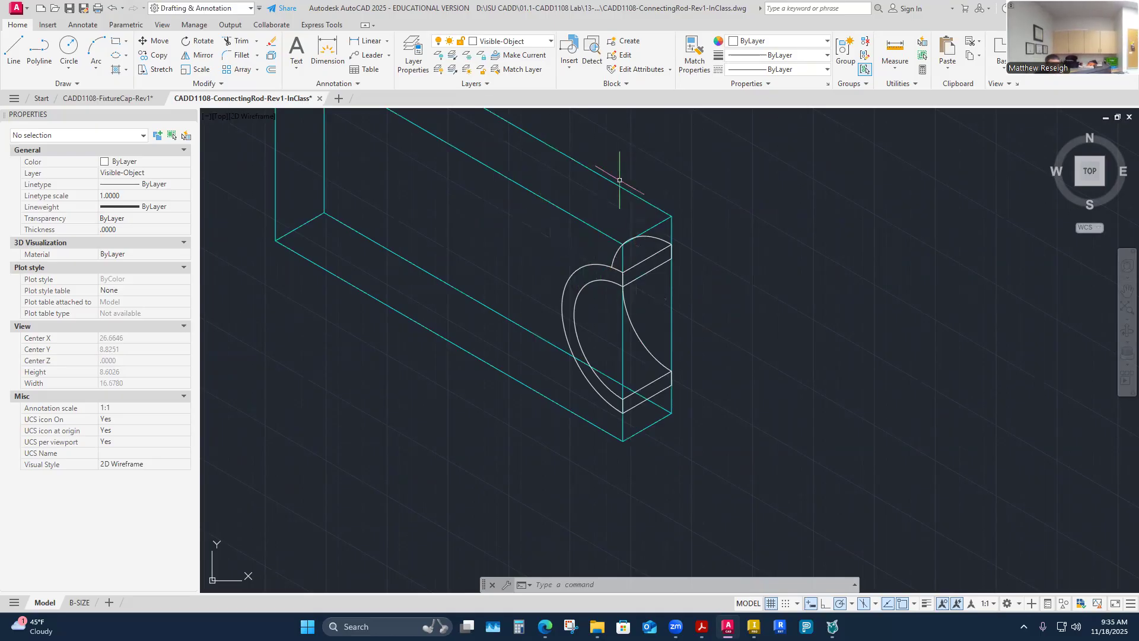
{"action": "left_click", "coordinate": [543, 41]}
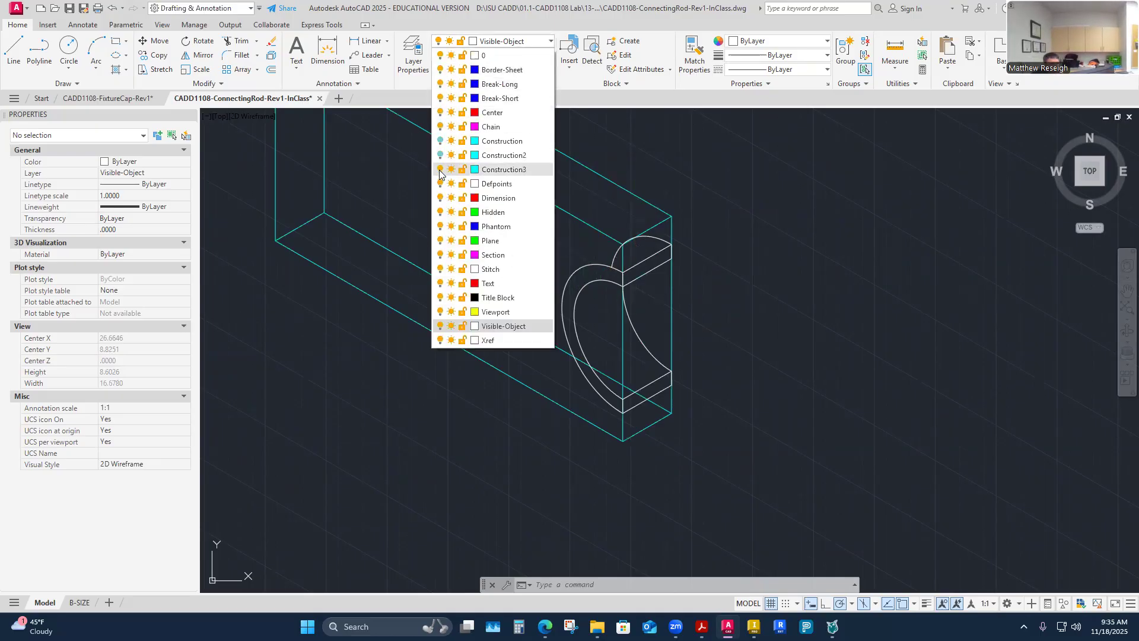
{"action": "left_click", "coordinate": [439, 170]}
{"action": "scroll", "coordinate": [626, 293], "scroll_direction": "up", "scroll_amount": 4}
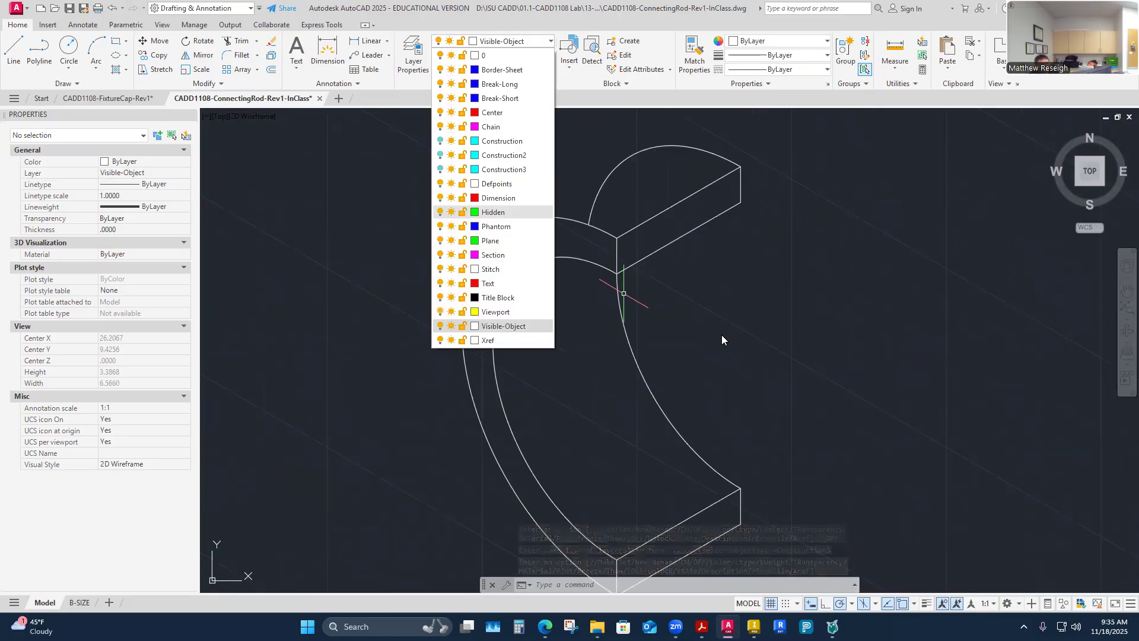
{"action": "scroll", "coordinate": [625, 283], "scroll_direction": "up", "scroll_amount": 10}
{"action": "scroll", "coordinate": [625, 284], "scroll_direction": "down", "scroll_amount": 10}
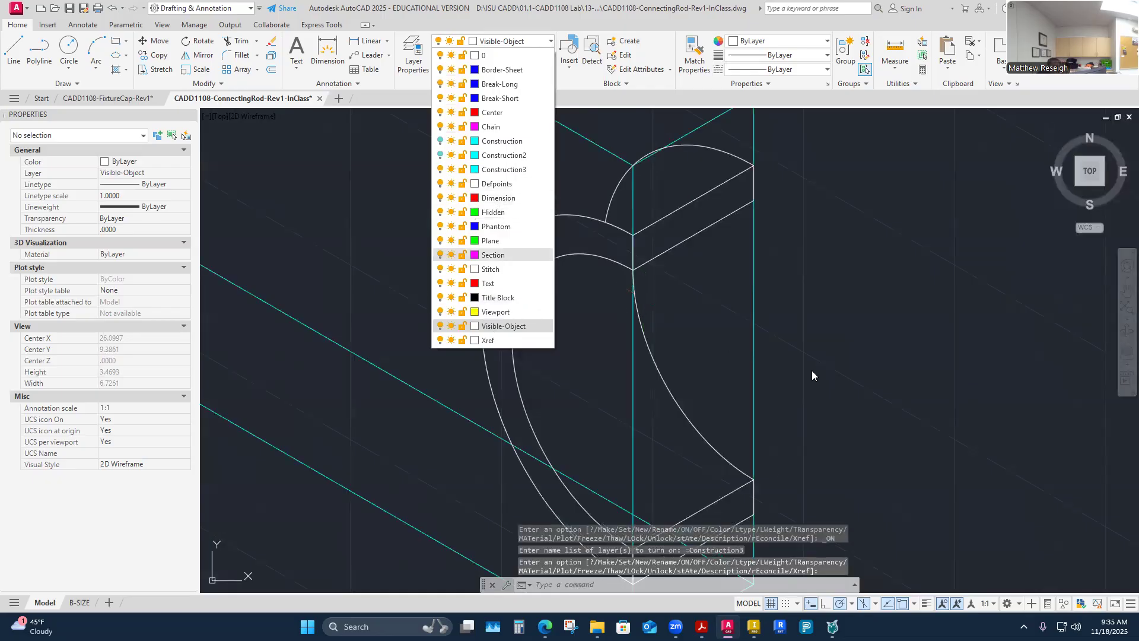
{"action": "key", "text": "Escape"}
{"action": "scroll", "coordinate": [811, 370], "scroll_direction": "down", "scroll_amount": 5}
{"action": "scroll", "coordinate": [762, 312], "scroll_direction": "up", "scroll_amount": 2}
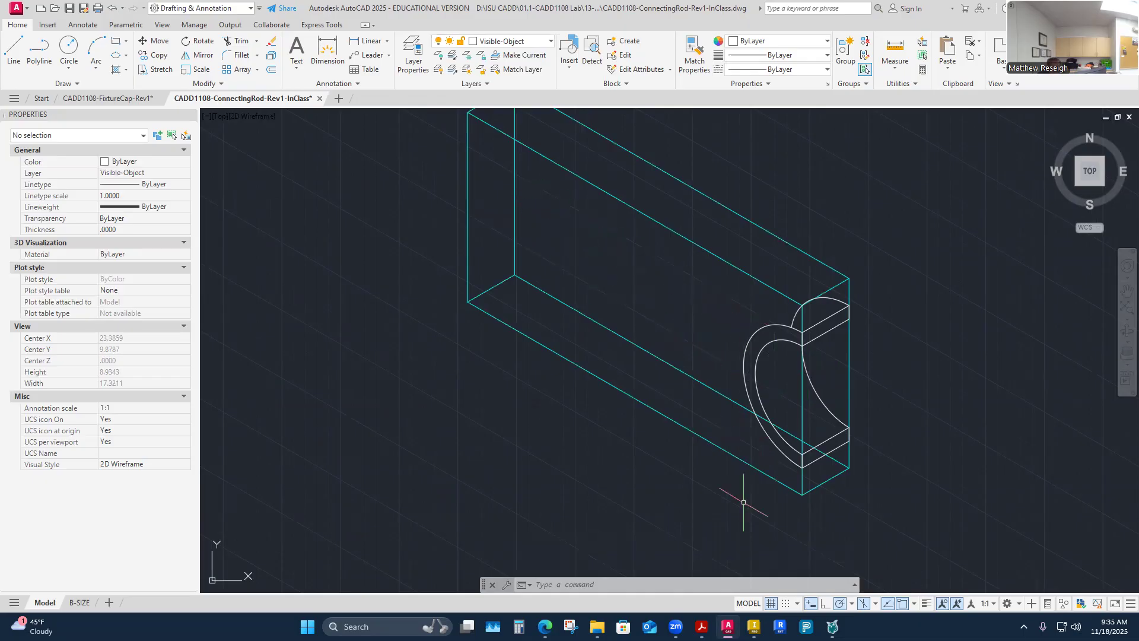
Step: Switch to Acrobat to check the fork end and lug dimensions on the Connection Rod ISO reference, and return to AutoCAD
{"action": "left_click", "coordinate": [701, 626]}
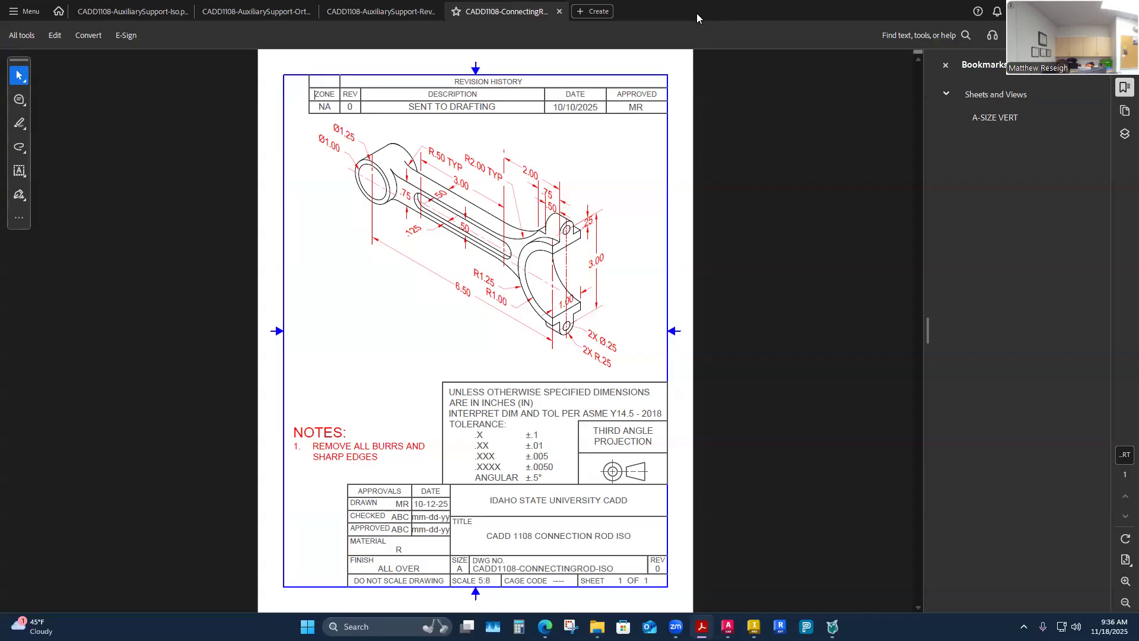
{"action": "key", "text": "alt+Tab"}
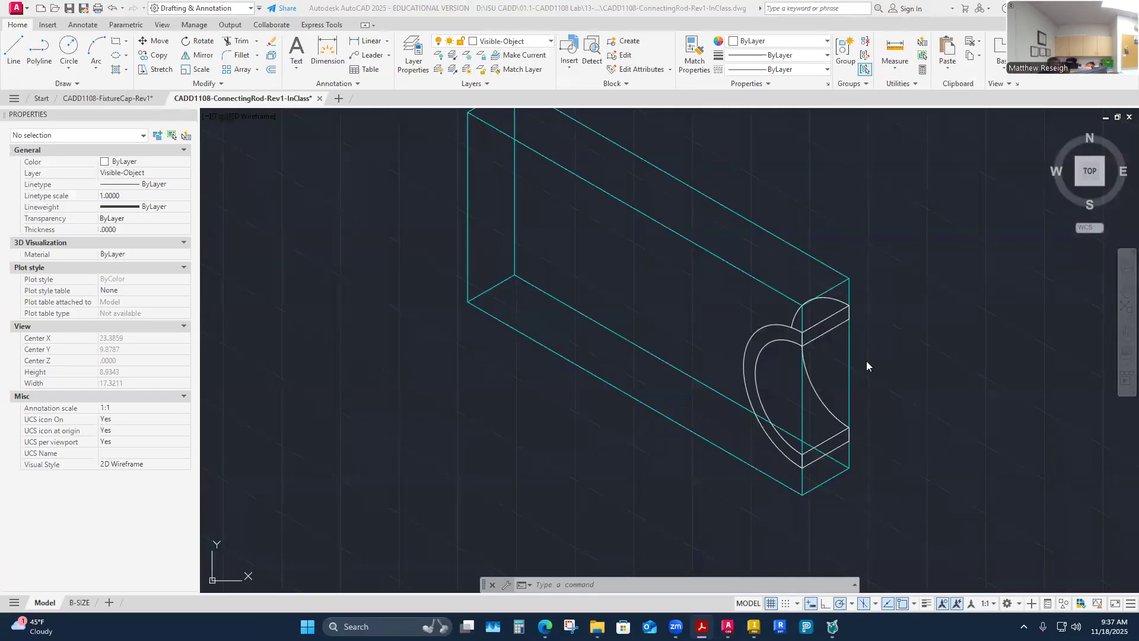
{"action": "scroll", "coordinate": [883, 353], "scroll_direction": "down", "scroll_amount": 2}
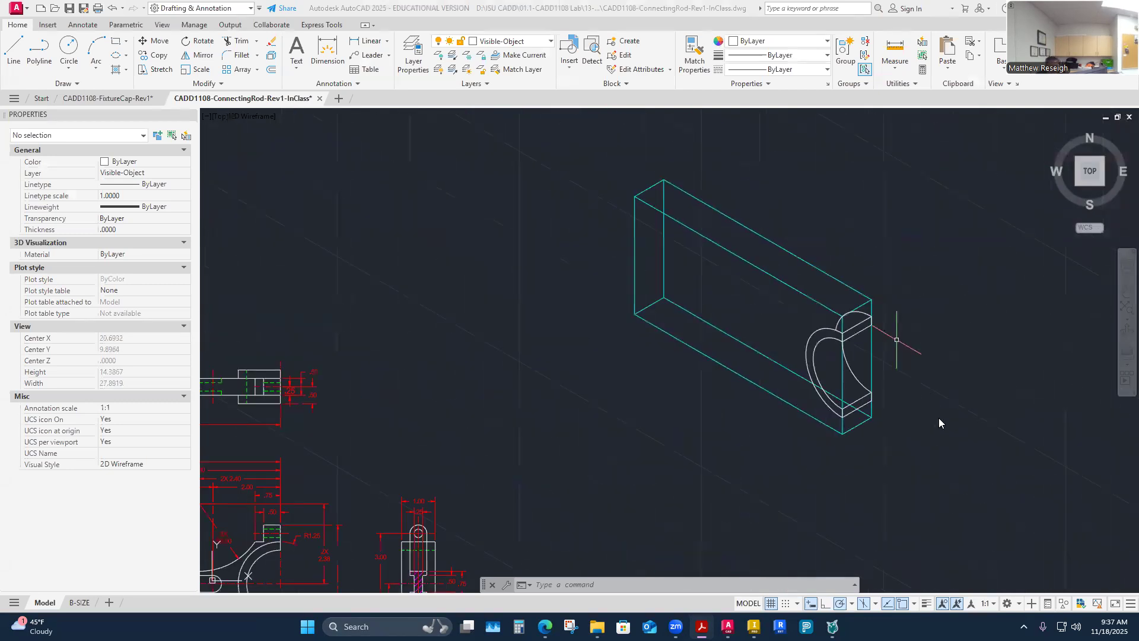
{"action": "scroll", "coordinate": [939, 419], "scroll_direction": "up", "scroll_amount": 4}
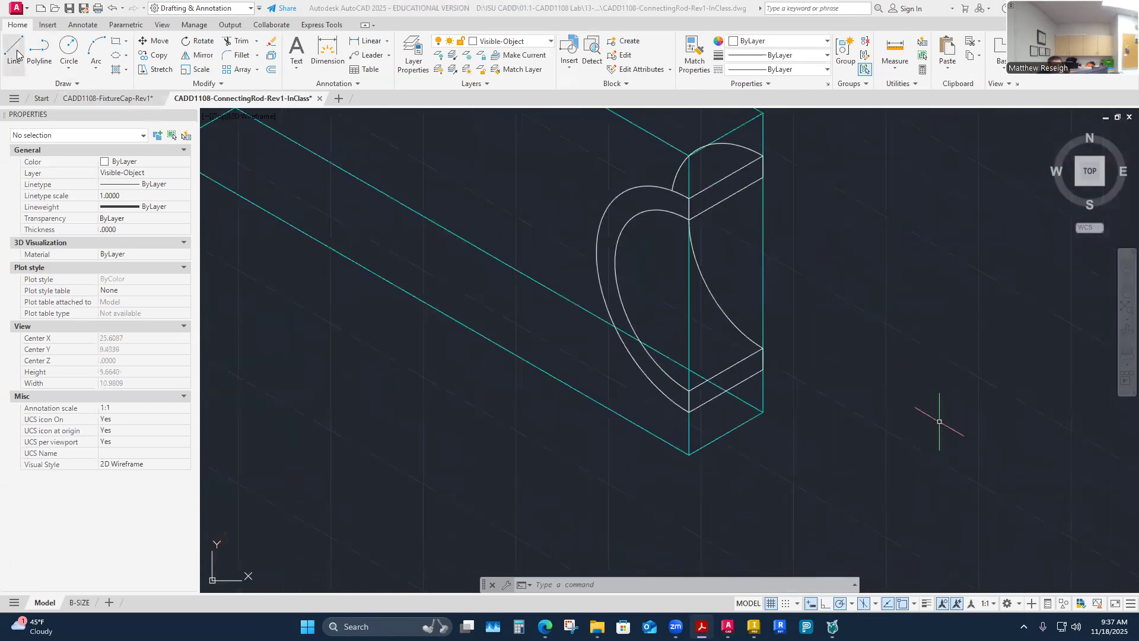
Step: On the Construction3 layer, draw a vertical centre line between the midpoints of the box end face's lower and upper edges
{"action": "left_click", "coordinate": [546, 42]}
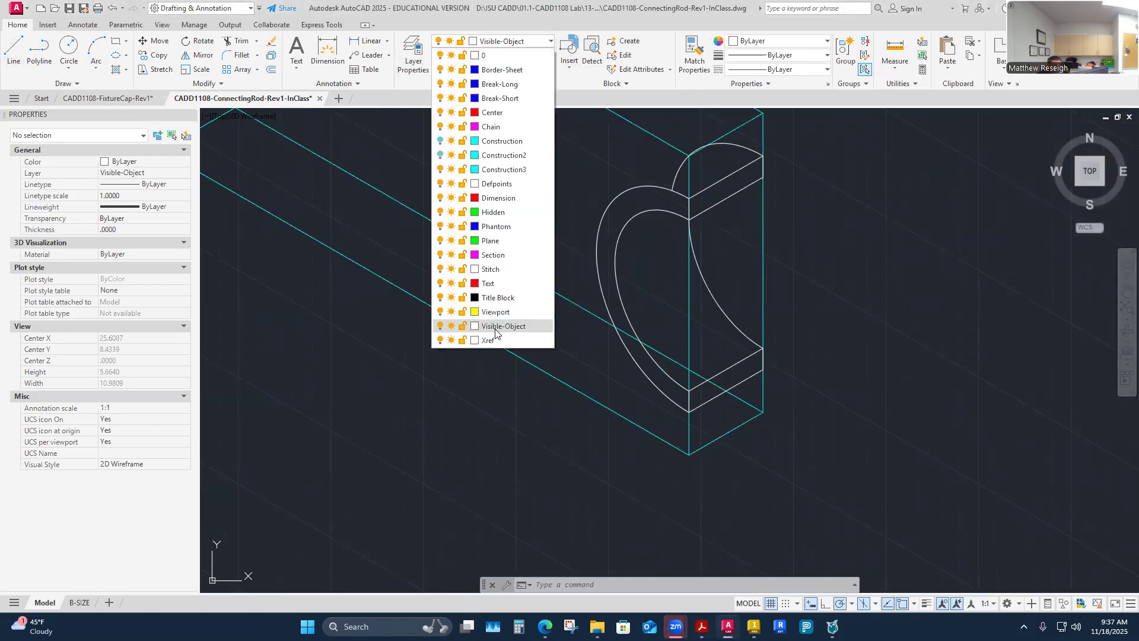
{"action": "left_click", "coordinate": [513, 171]}
{"action": "left_click", "coordinate": [14, 51]}
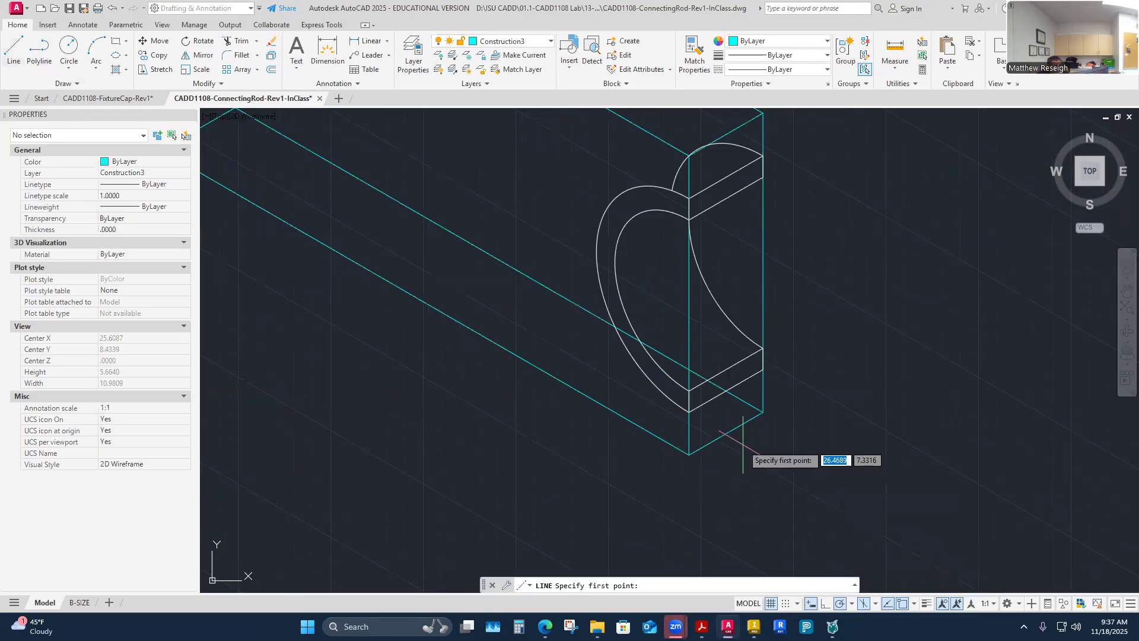
{"action": "left_click", "coordinate": [727, 433]}
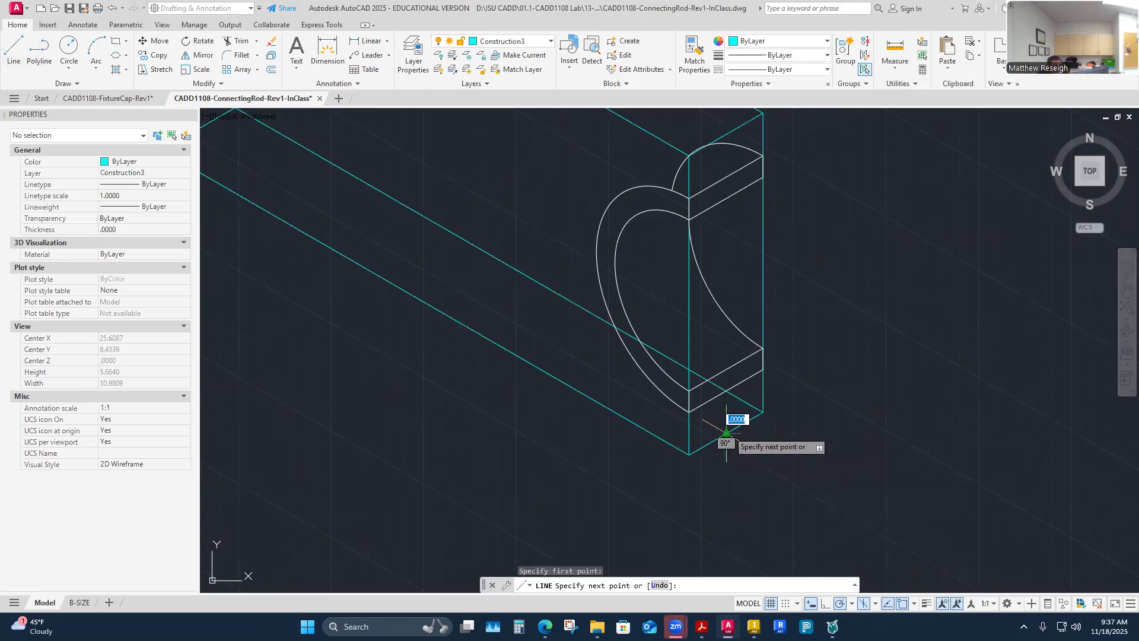
{"action": "scroll", "coordinate": [737, 415], "scroll_direction": "down", "scroll_amount": 2}
{"action": "scroll", "coordinate": [733, 224], "scroll_direction": "up", "scroll_amount": 8}
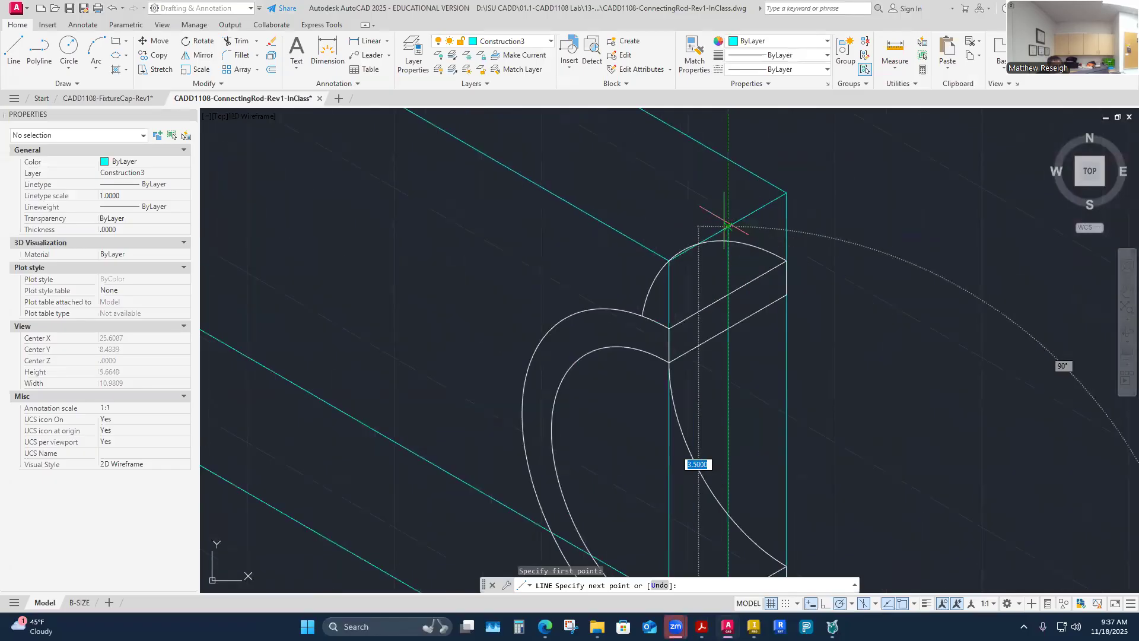
{"action": "left_click", "coordinate": [724, 239]}
{"action": "right_click", "coordinate": [725, 240]}
{"action": "left_click", "coordinate": [750, 248]}
{"action": "scroll", "coordinate": [747, 243], "scroll_direction": "down", "scroll_amount": 8}
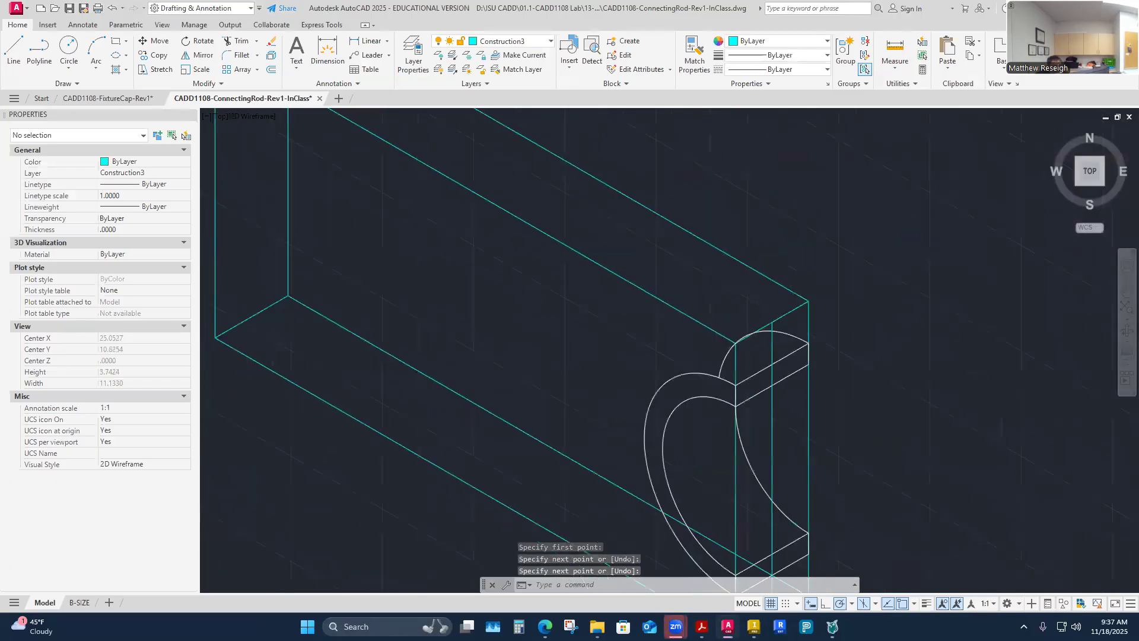
Step: Draw a construction line across the box's end face between the midpoints of its near and far vertical edges
{"action": "scroll", "coordinate": [815, 503], "scroll_direction": "up", "scroll_amount": 4}
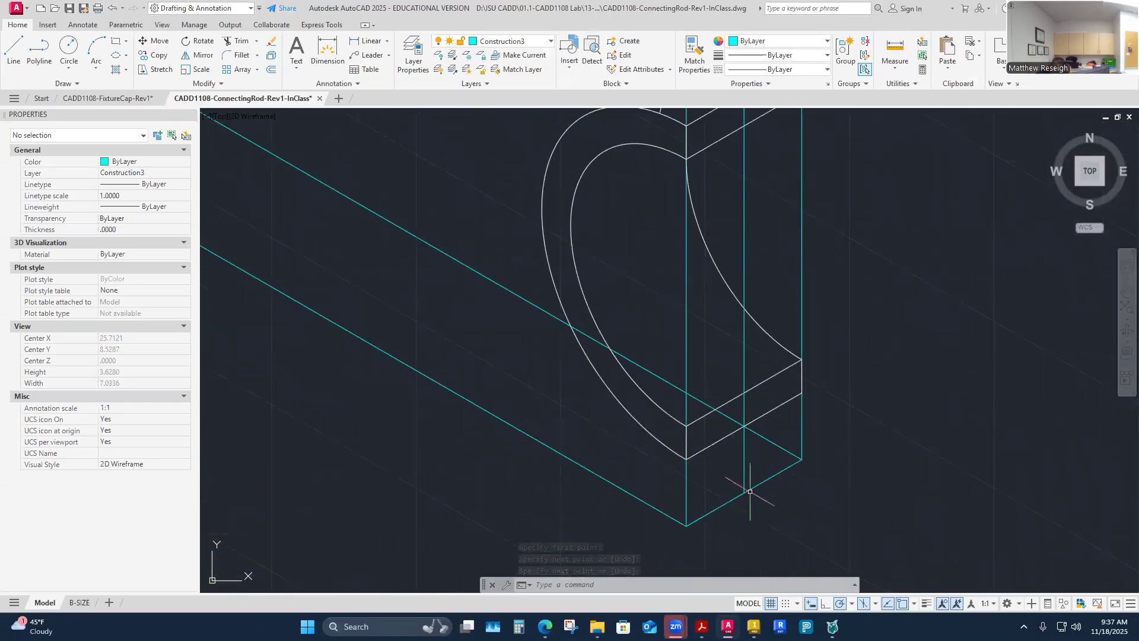
{"action": "scroll", "coordinate": [761, 328], "scroll_direction": "down", "scroll_amount": 3}
{"action": "scroll", "coordinate": [752, 335], "scroll_direction": "up", "scroll_amount": 5}
{"action": "right_click", "coordinate": [756, 346]}
{"action": "left_click", "coordinate": [788, 354]}
{"action": "scroll", "coordinate": [765, 350], "scroll_direction": "down", "scroll_amount": 5}
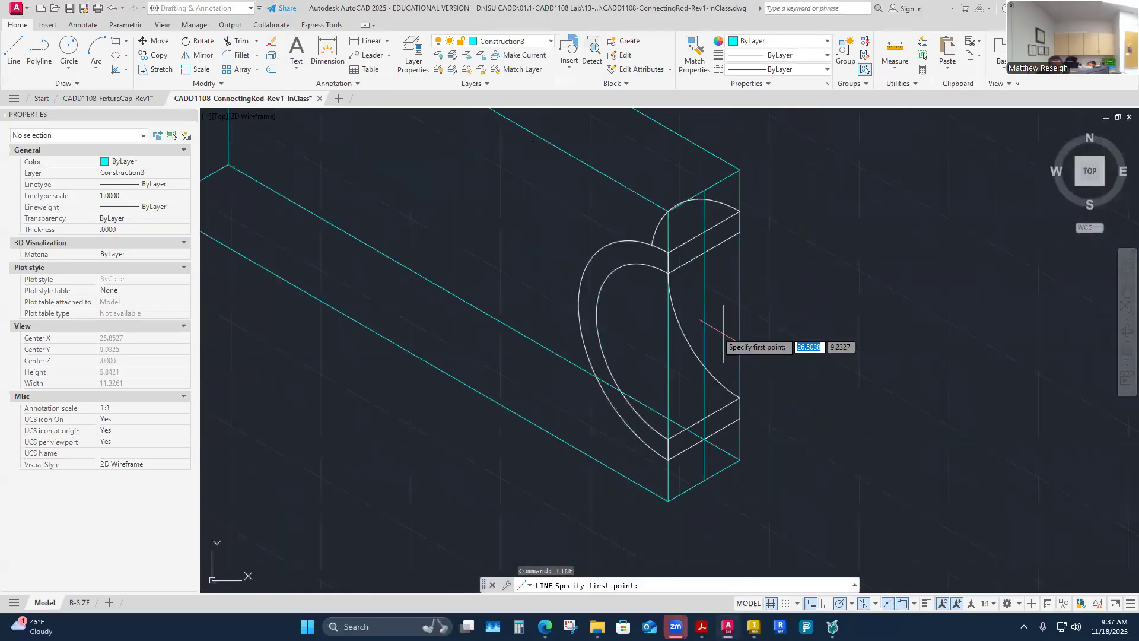
{"action": "left_click", "coordinate": [740, 314]}
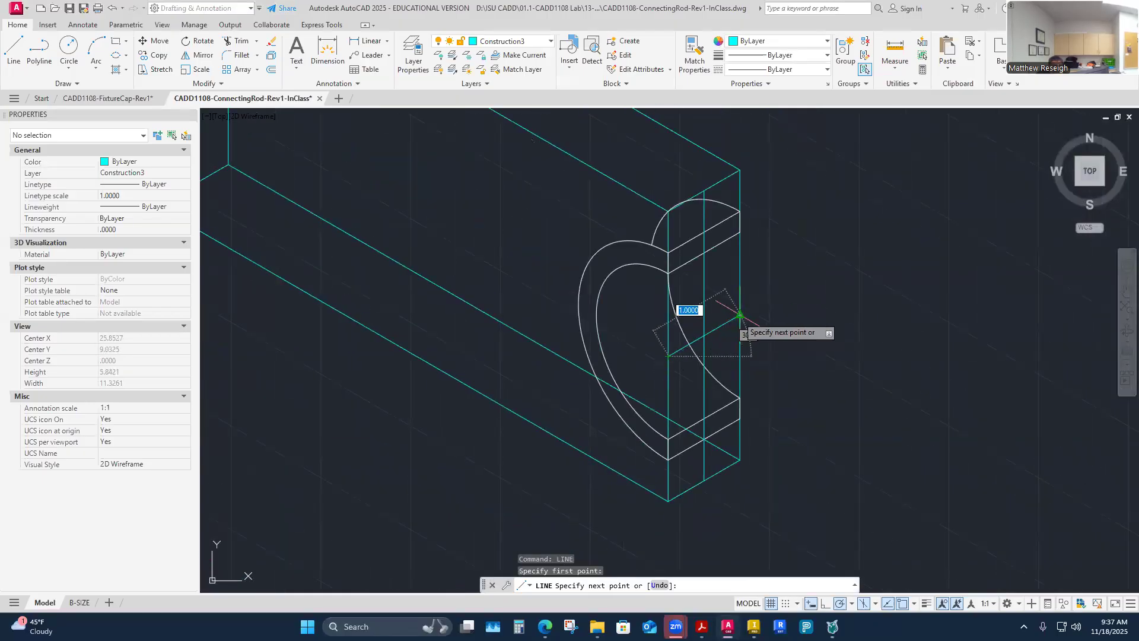
{"action": "right_click", "coordinate": [746, 320]}
{"action": "left_click", "coordinate": [771, 326]}
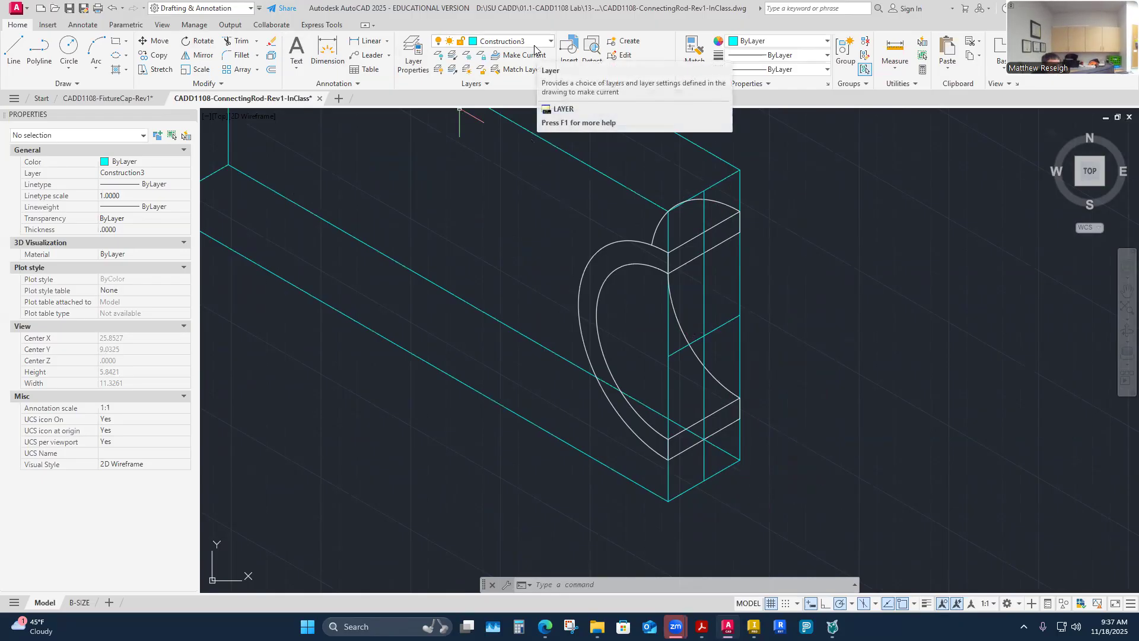
Step: Draw a 1.5-inch construction line straight down from the end face's centre intersection and check it by selecting it
{"action": "left_click", "coordinate": [14, 50]}
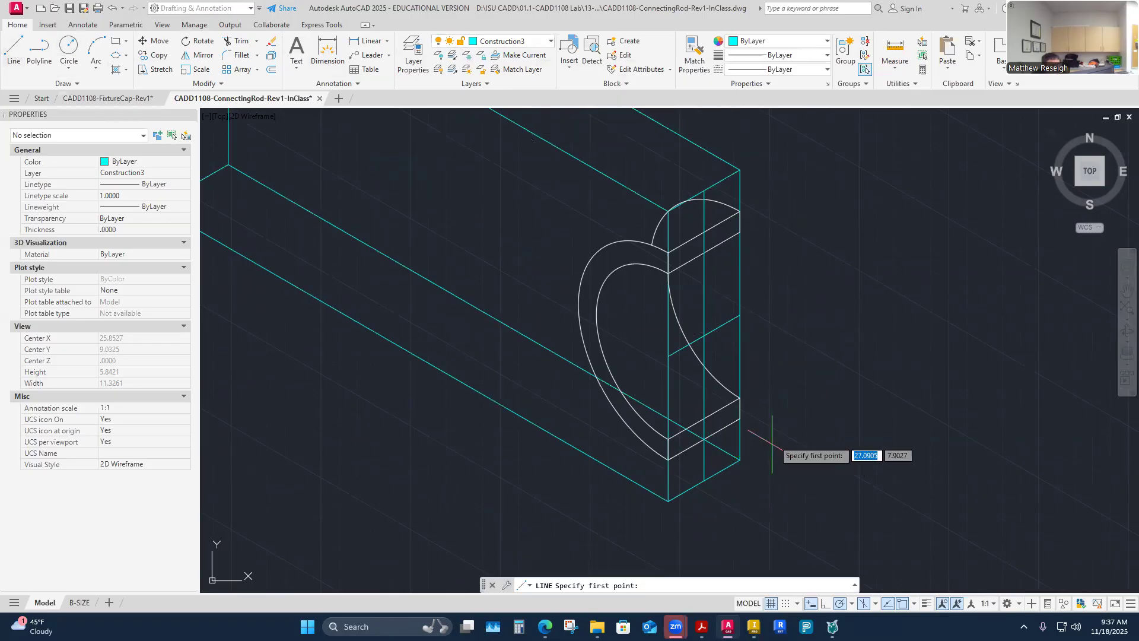
{"action": "left_click", "coordinate": [704, 336]}
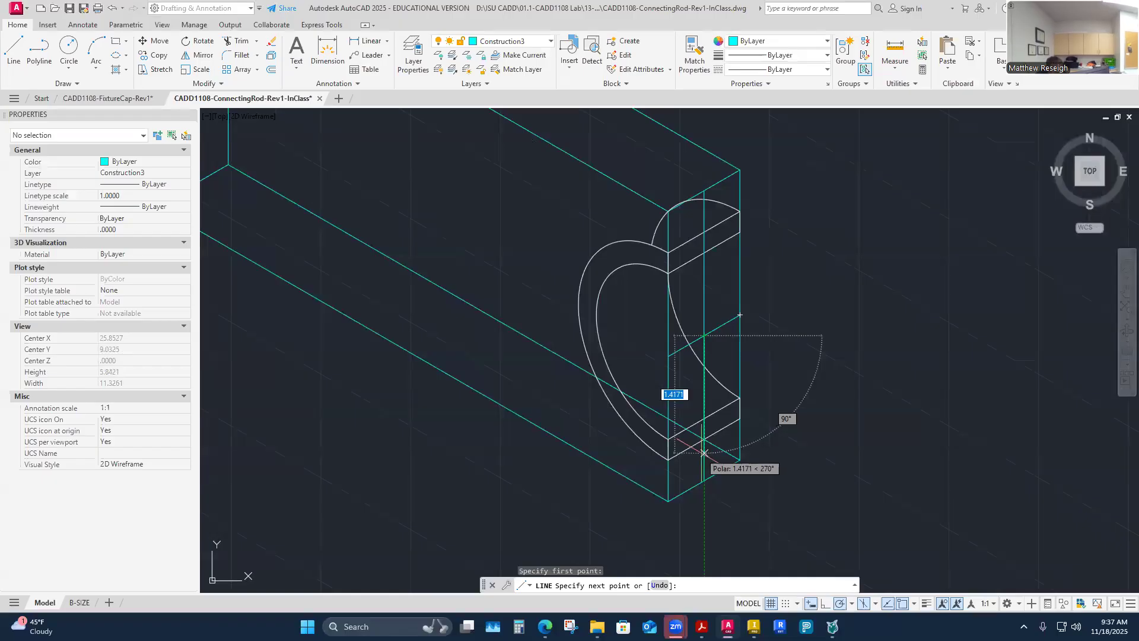
{"action": "type", "text": "1.5"}
{"action": "key", "text": "Return"}
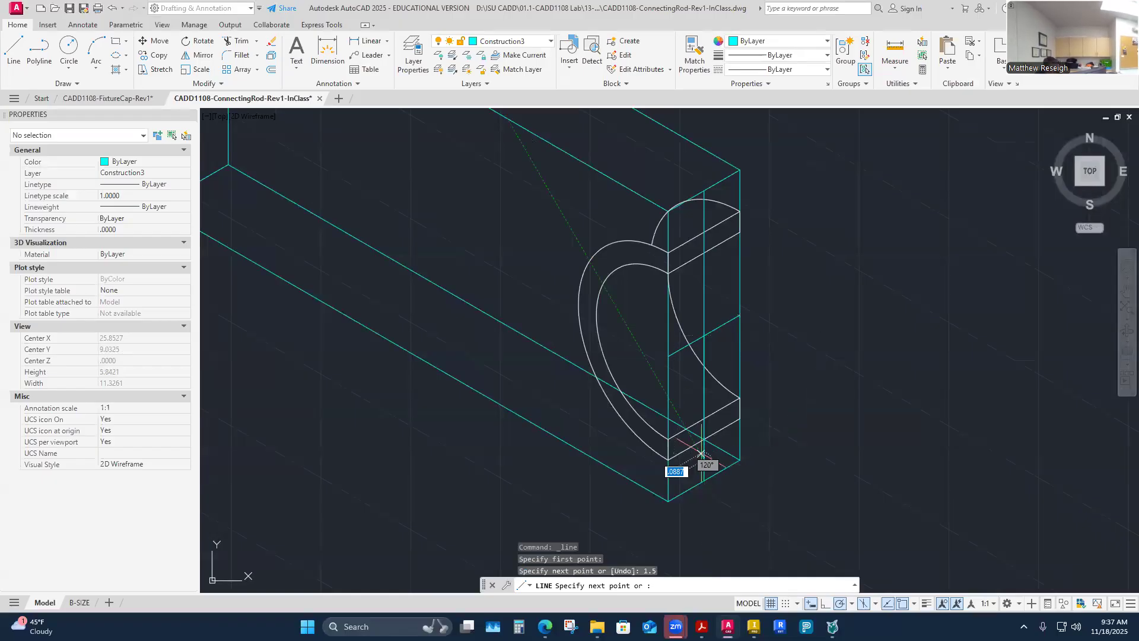
{"action": "key", "text": "Escape"}
{"action": "scroll", "coordinate": [710, 475], "scroll_direction": "up", "scroll_amount": 3}
{"action": "left_click", "coordinate": [700, 436]}
{"action": "key", "text": "Escape"}
{"action": "left_click", "coordinate": [701, 437]}
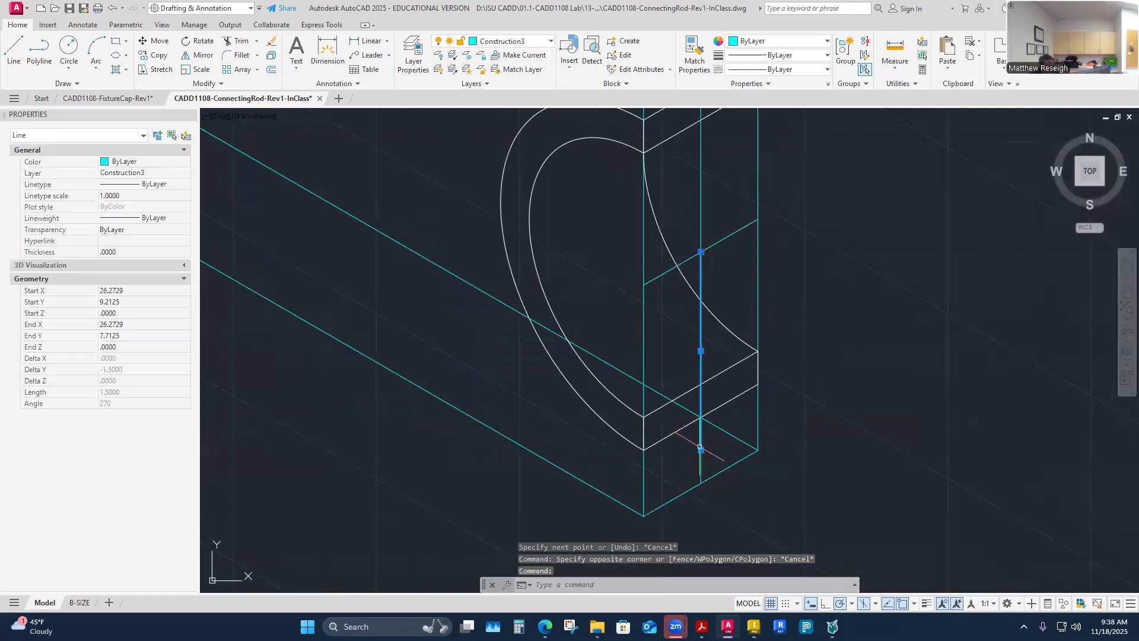
{"action": "key", "text": "Escape"}
{"action": "scroll", "coordinate": [745, 461], "scroll_direction": "down", "scroll_amount": 1}
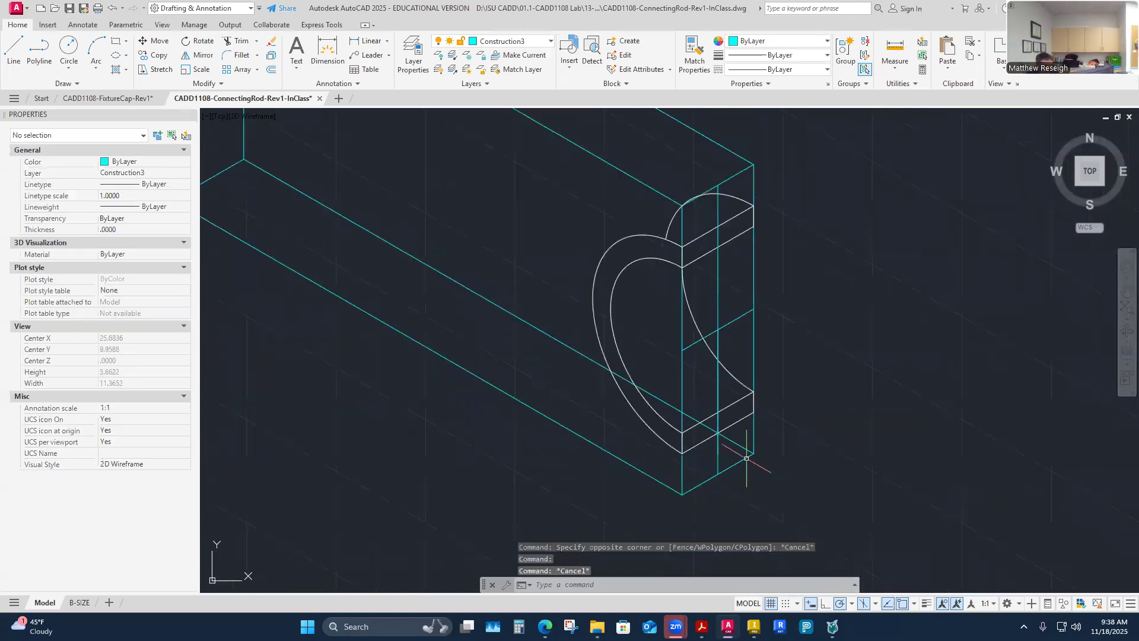
Step: Draw a 1.5-inch construction line straight up from the end face's centre intersection and check it by selecting it
{"action": "scroll", "coordinate": [734, 342], "scroll_direction": "down", "scroll_amount": 1}
{"action": "scroll", "coordinate": [736, 256], "scroll_direction": "up", "scroll_amount": 3}
{"action": "right_click", "coordinate": [834, 236]}
{"action": "left_click", "coordinate": [854, 243]}
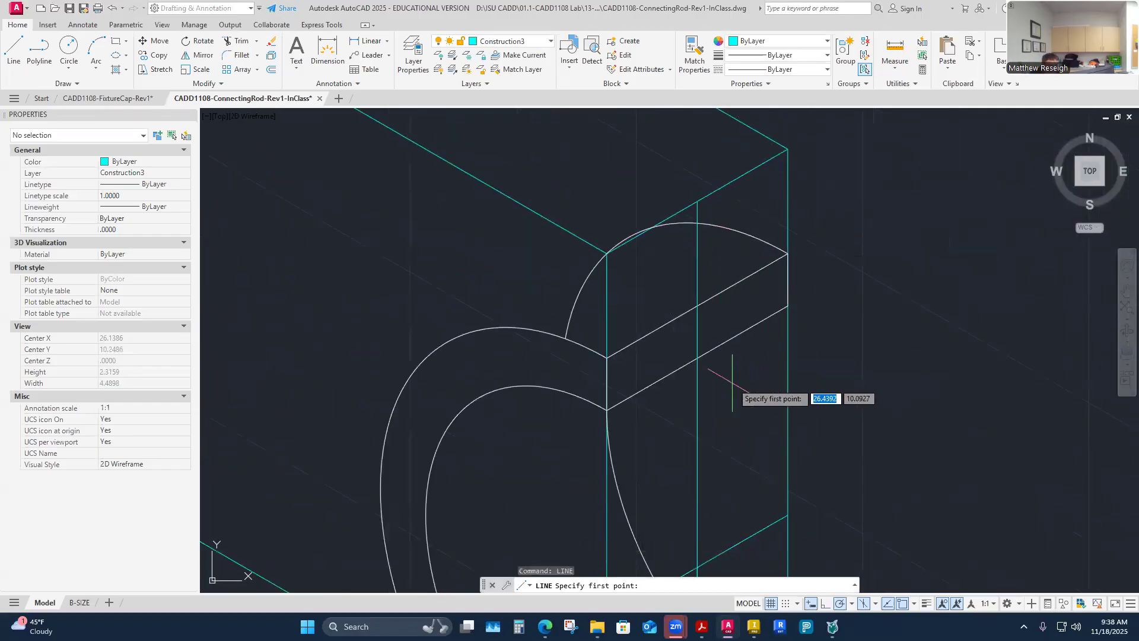
{"action": "middle_click_drag", "start_coordinate": [735, 580], "coordinate": [737, 471]}
{"action": "left_click", "coordinate": [700, 454]}
{"action": "scroll", "coordinate": [700, 455], "scroll_direction": "down", "scroll_amount": 2}
{"action": "scroll", "coordinate": [665, 456], "scroll_direction": "up", "scroll_amount": 1}
{"action": "scroll", "coordinate": [702, 344], "scroll_direction": "up", "scroll_amount": 4}
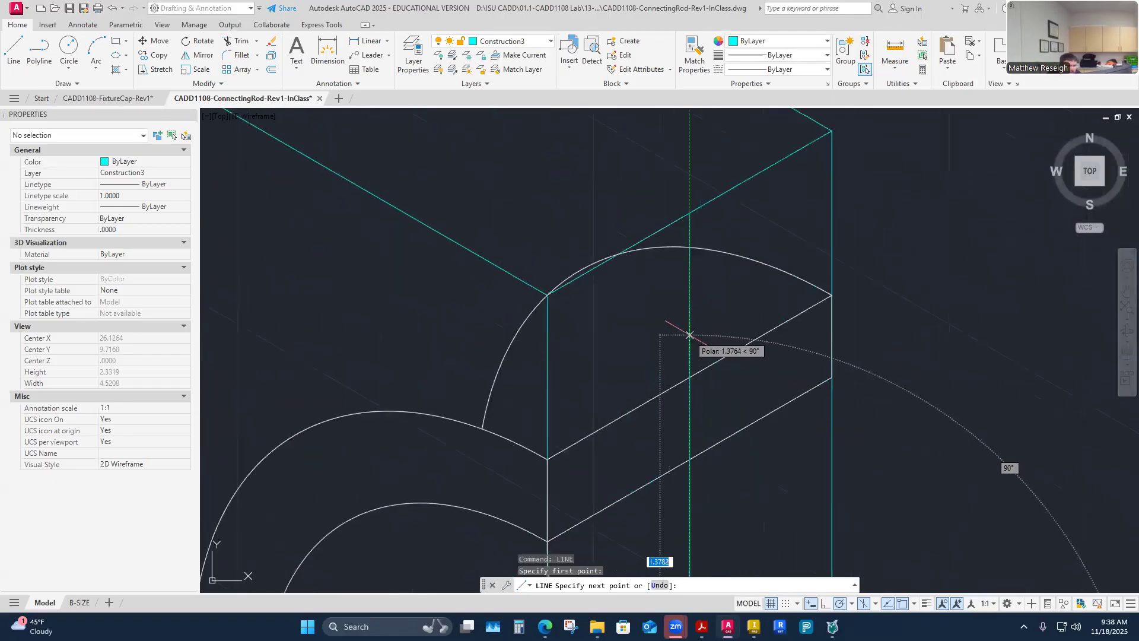
{"action": "type", "text": "1.5"}
{"action": "key", "text": "Return"}
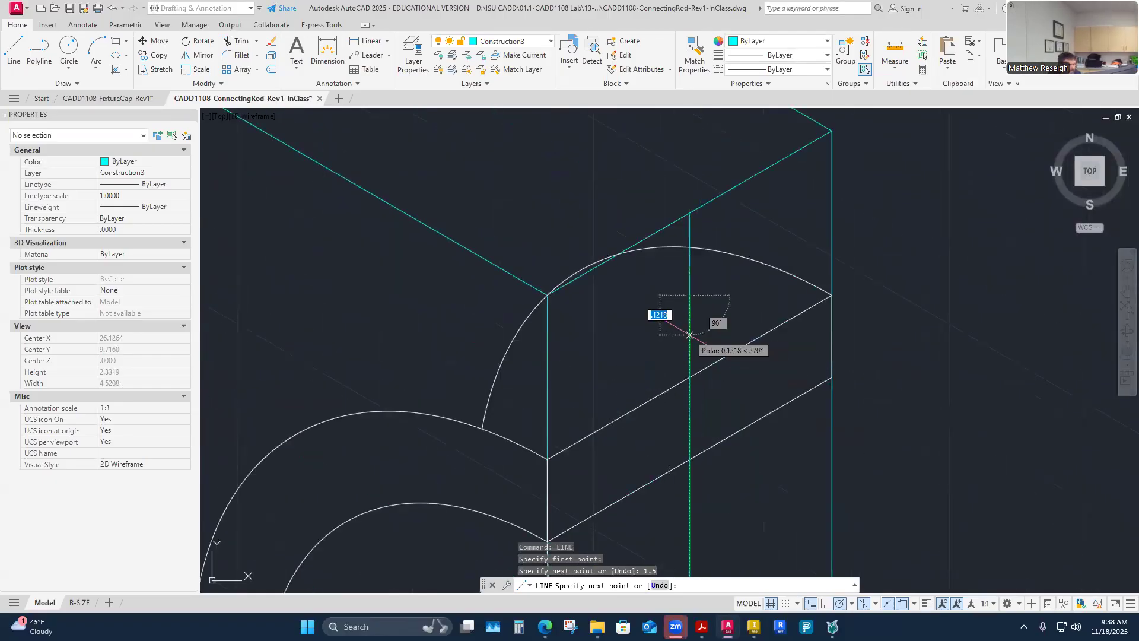
{"action": "key", "text": "Escape"}
{"action": "left_click", "coordinate": [694, 319]}
{"action": "key", "text": "Escape"}
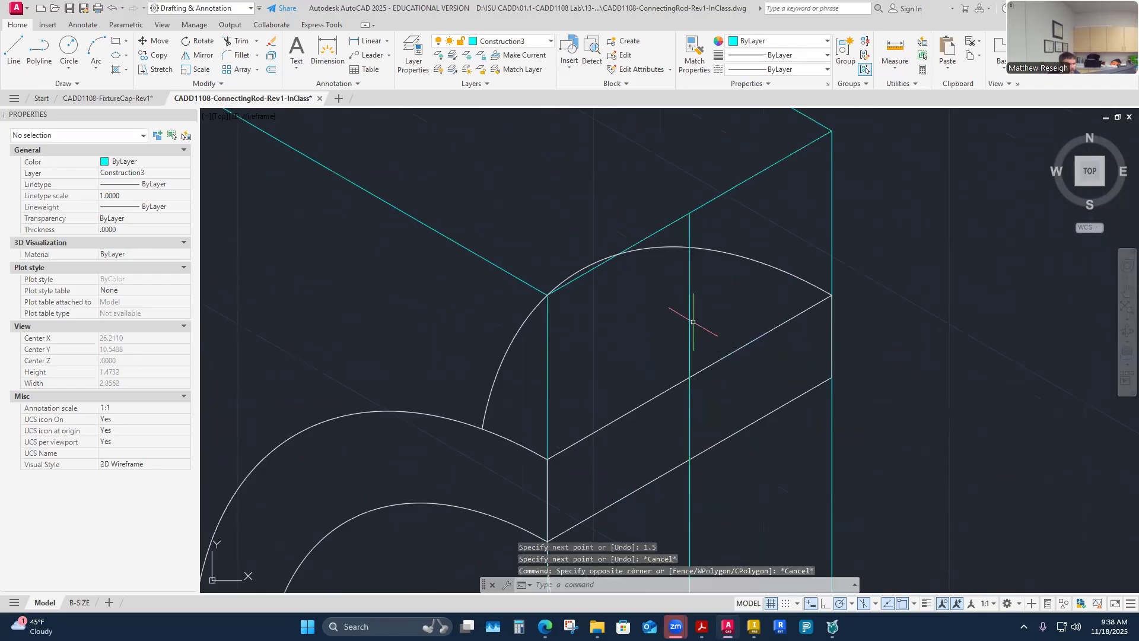
{"action": "left_click", "coordinate": [689, 322]}
{"action": "key", "text": "Escape"}
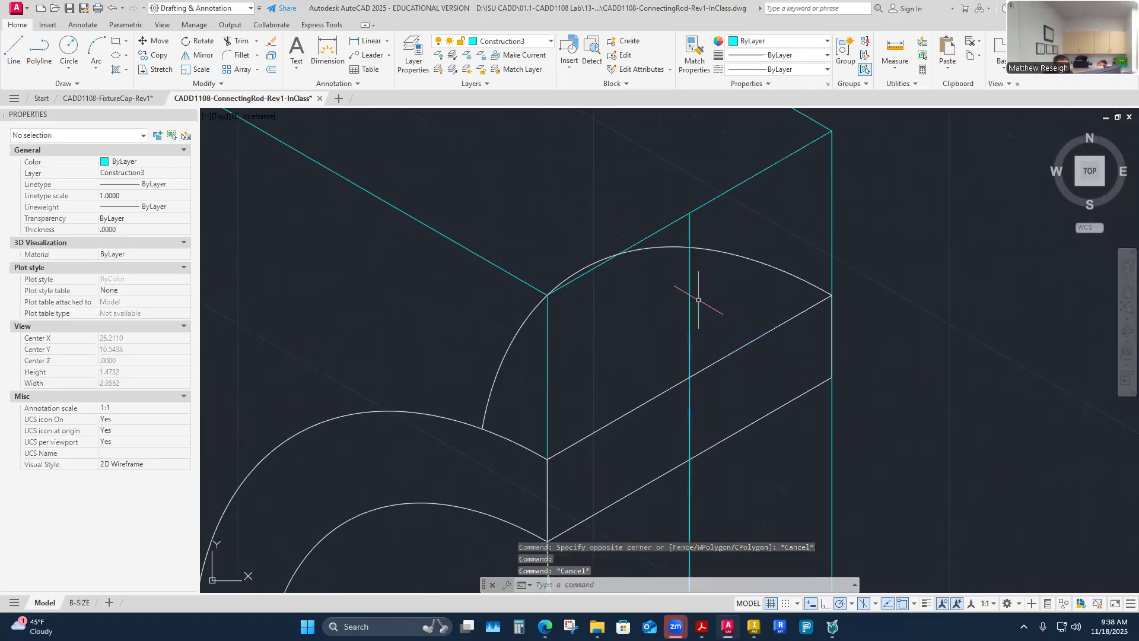
Step: Make Visible-Object the current layer
{"action": "left_click", "coordinate": [504, 41]}
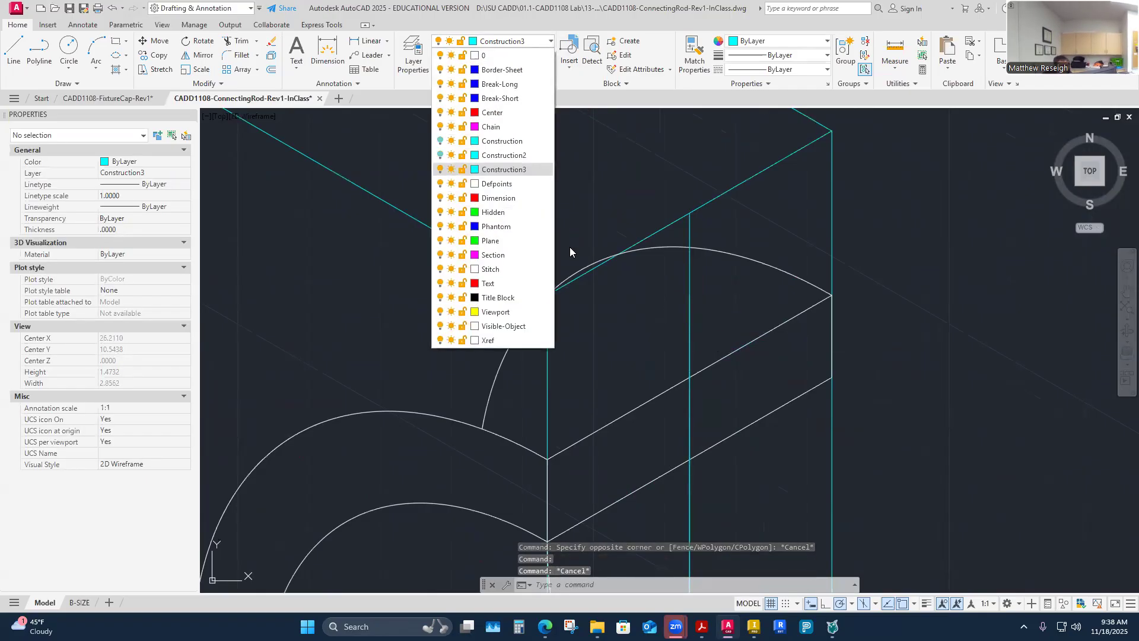
{"action": "left_click", "coordinate": [501, 327]}
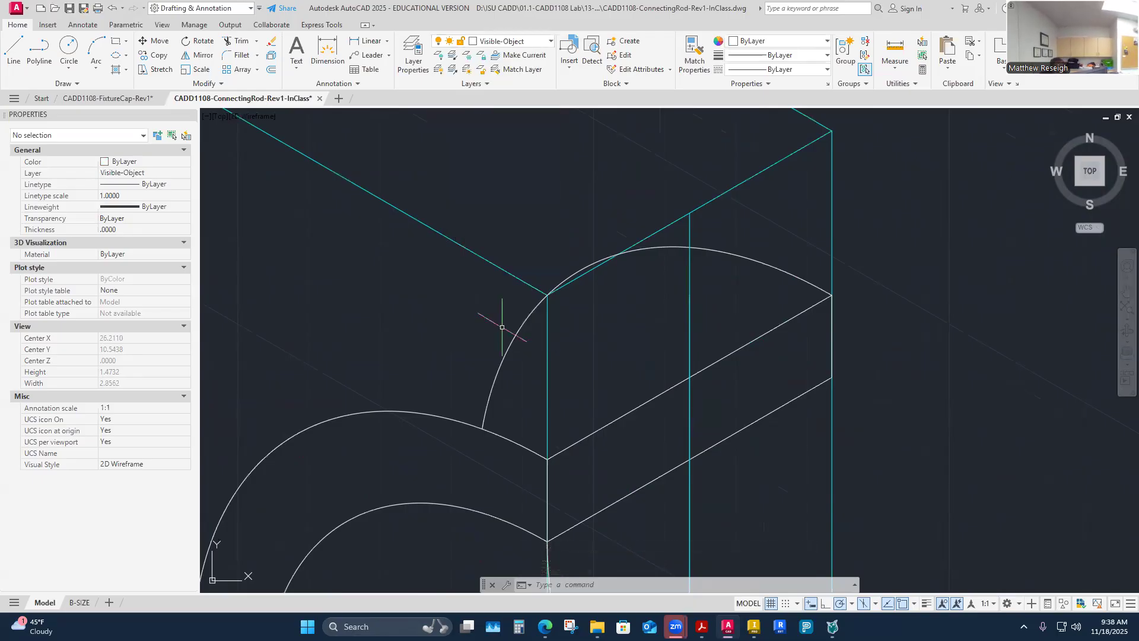
{"action": "mouse_move", "coordinate": [676, 627]}
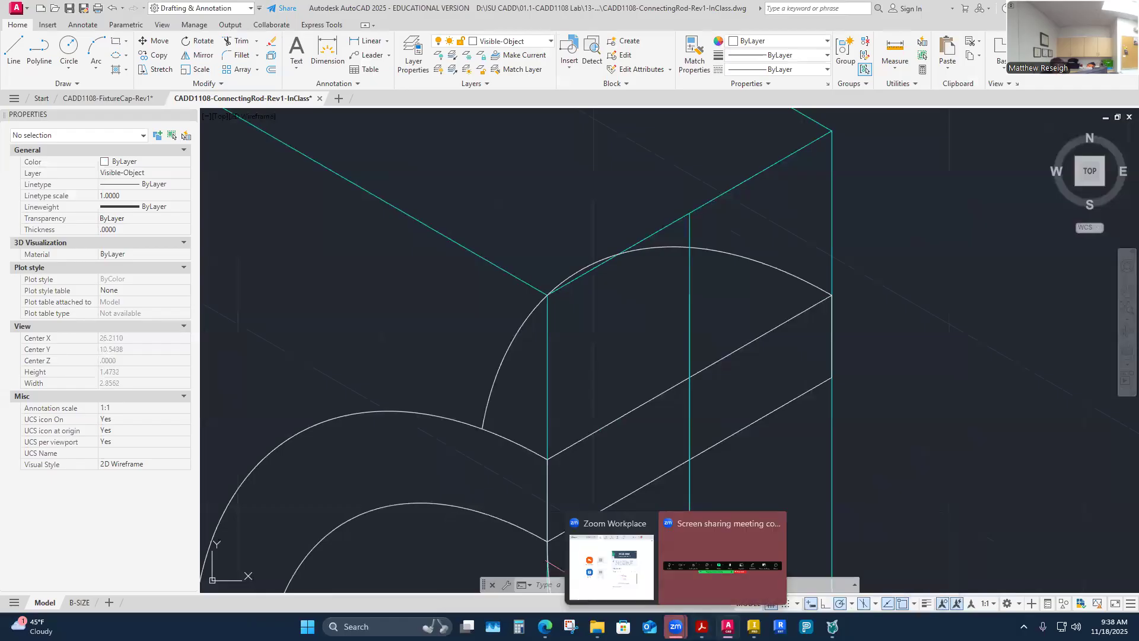
{"action": "left_click", "coordinate": [700, 580]}
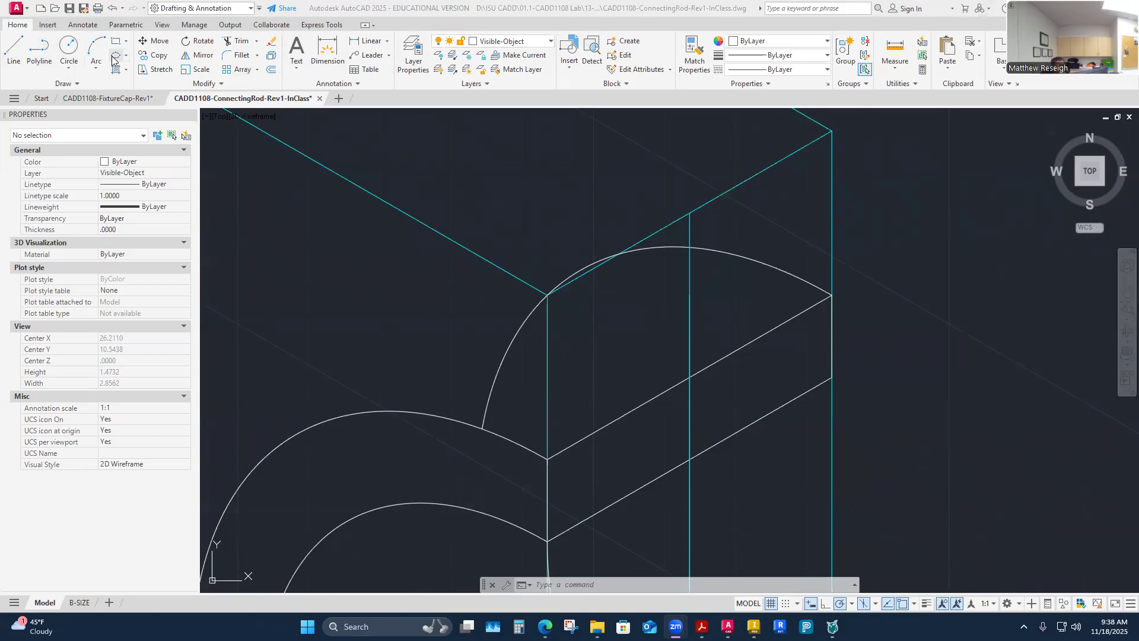
{"action": "scroll", "coordinate": [624, 389], "scroll_direction": "down", "scroll_amount": 6}
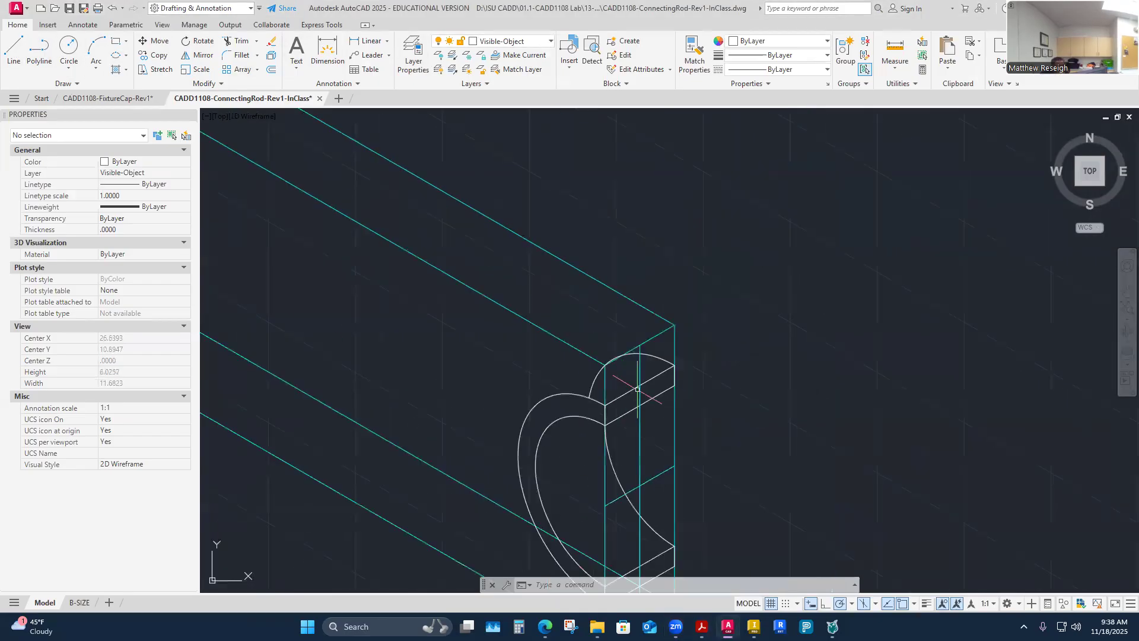
{"action": "scroll", "coordinate": [647, 396], "scroll_direction": "up", "scroll_amount": 2}
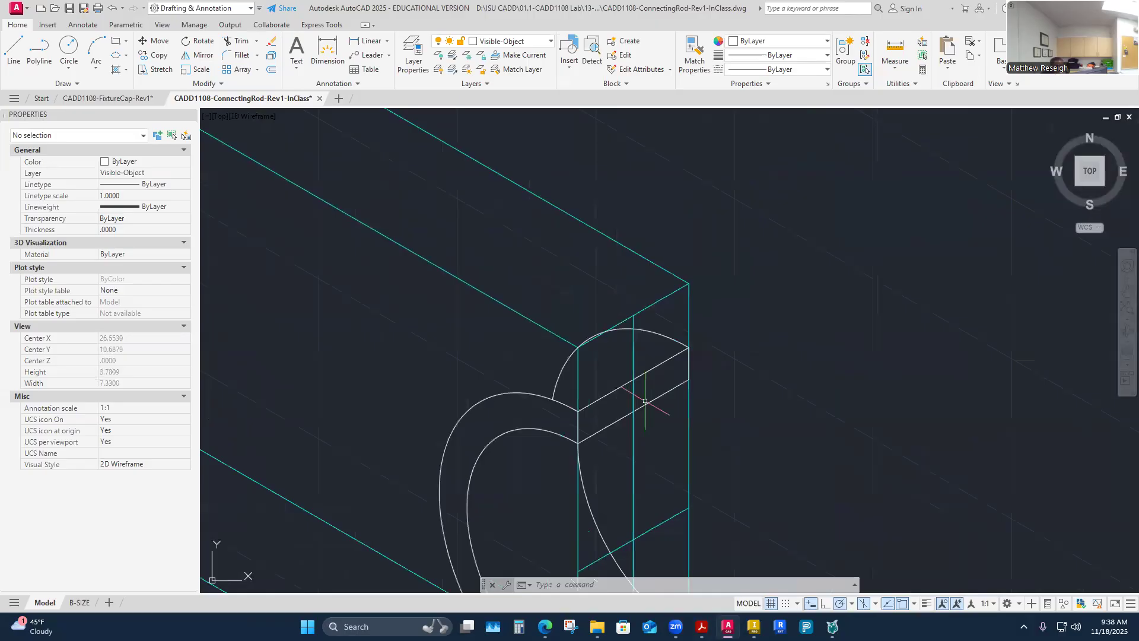
{"action": "left_click", "coordinate": [128, 54]}
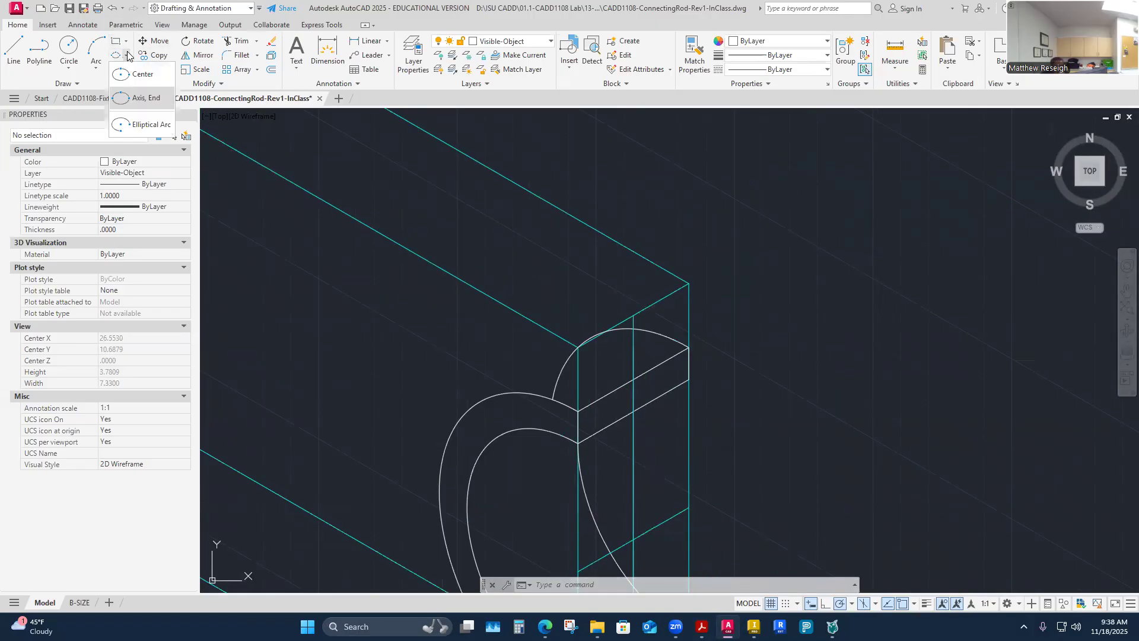
{"action": "left_click", "coordinate": [139, 89]}
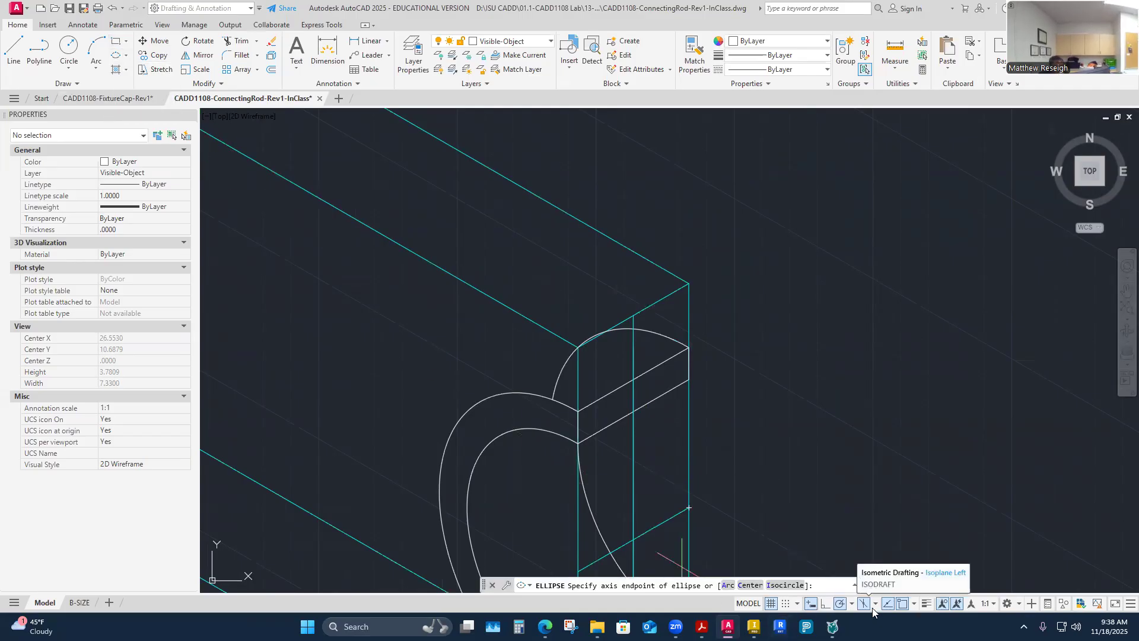
{"action": "left_click", "coordinate": [784, 585]}
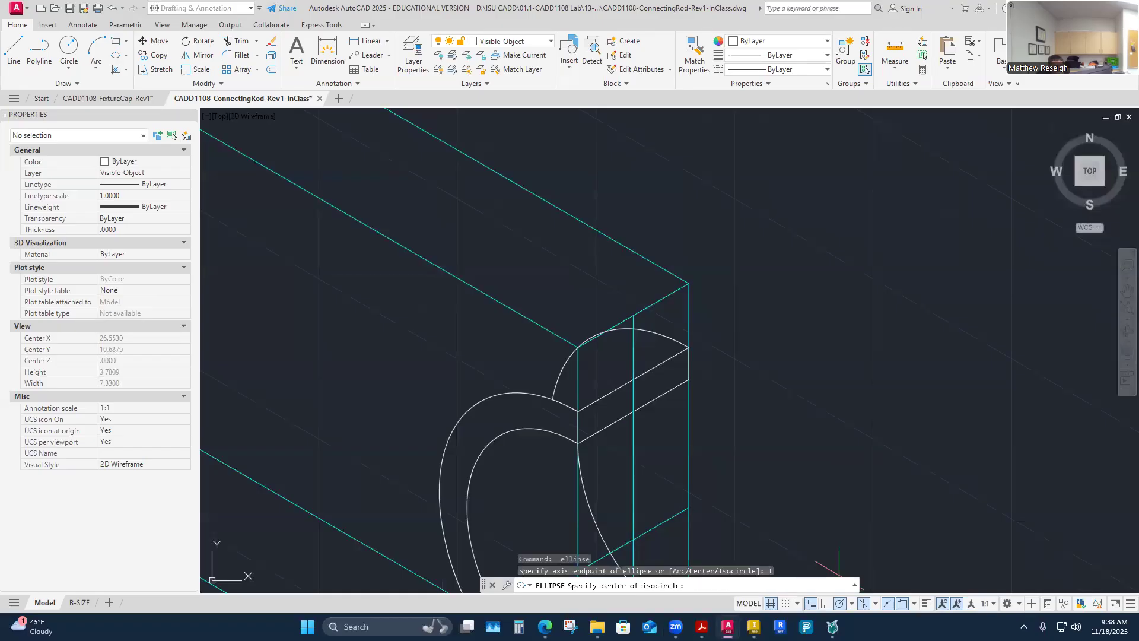
{"action": "scroll", "coordinate": [641, 374], "scroll_direction": "up", "scroll_amount": 4}
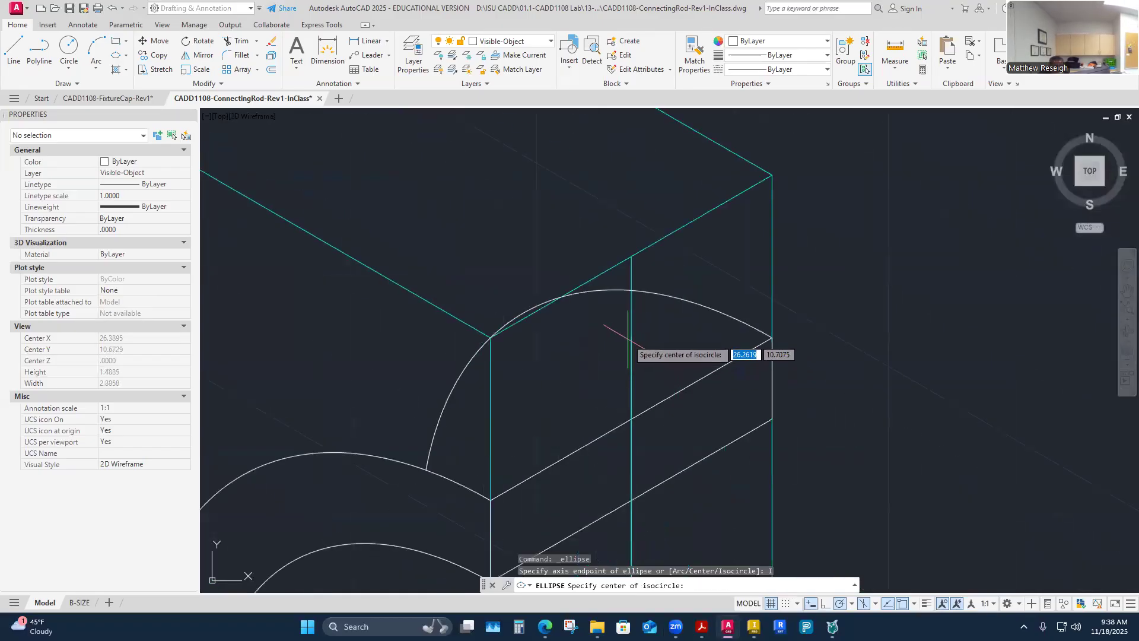
{"action": "left_click", "coordinate": [632, 337]}
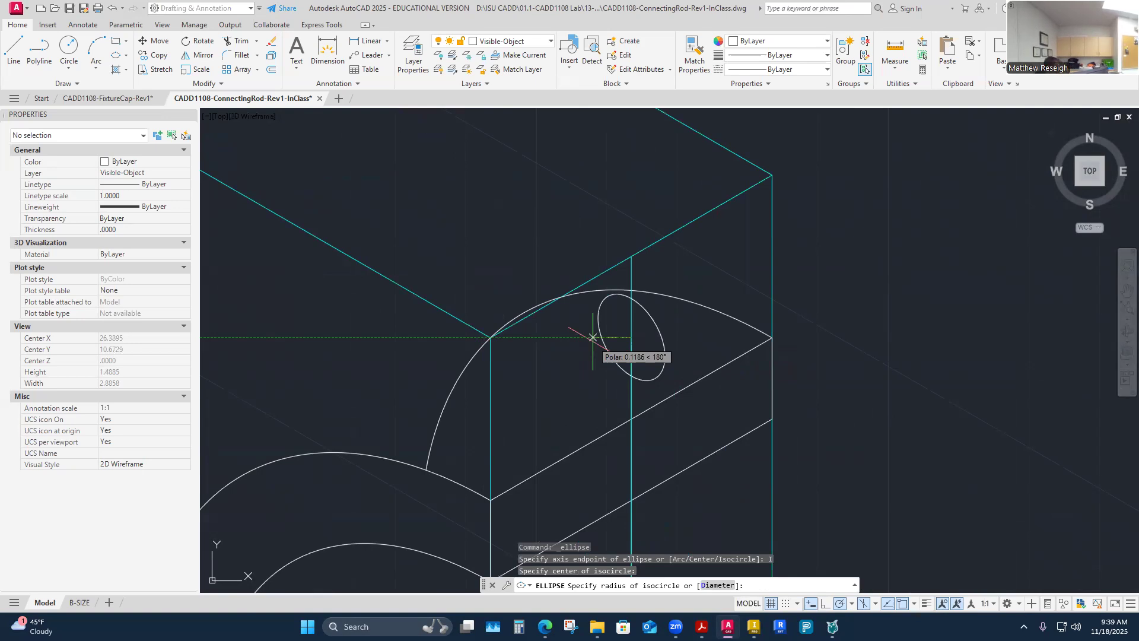
{"action": "key", "text": "Escape"}
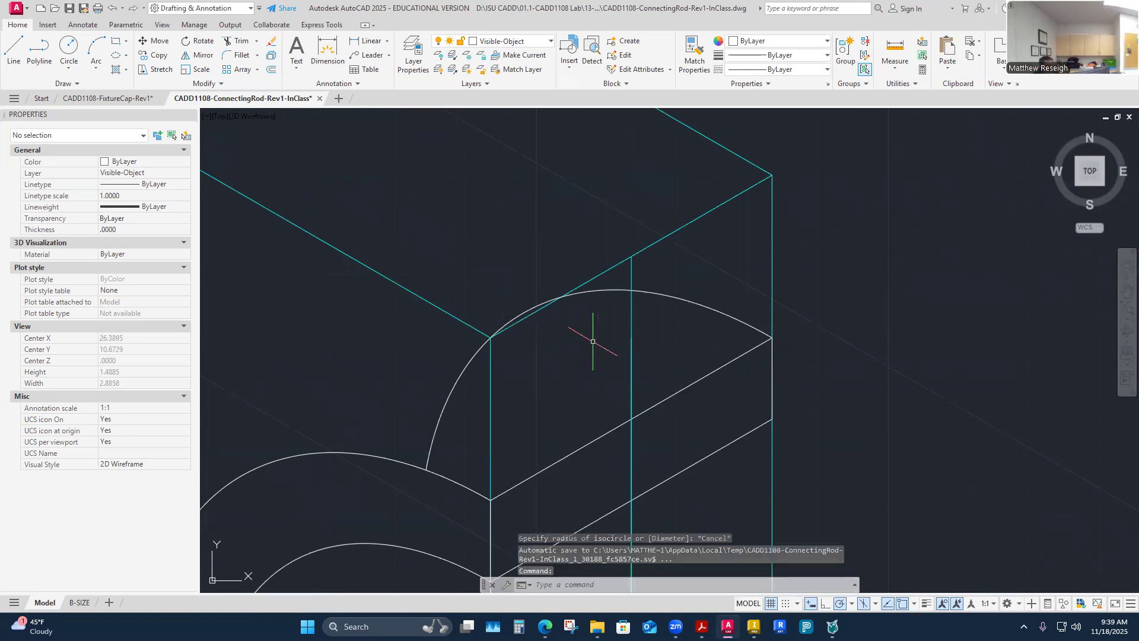
Step: Switch to the right isoplane and draw a 0.25-radius isocircle on the end face's vertical centreline, between the upper plate and the box's top edge
{"action": "left_click", "coordinate": [877, 605]}
{"action": "left_click", "coordinate": [897, 584]}
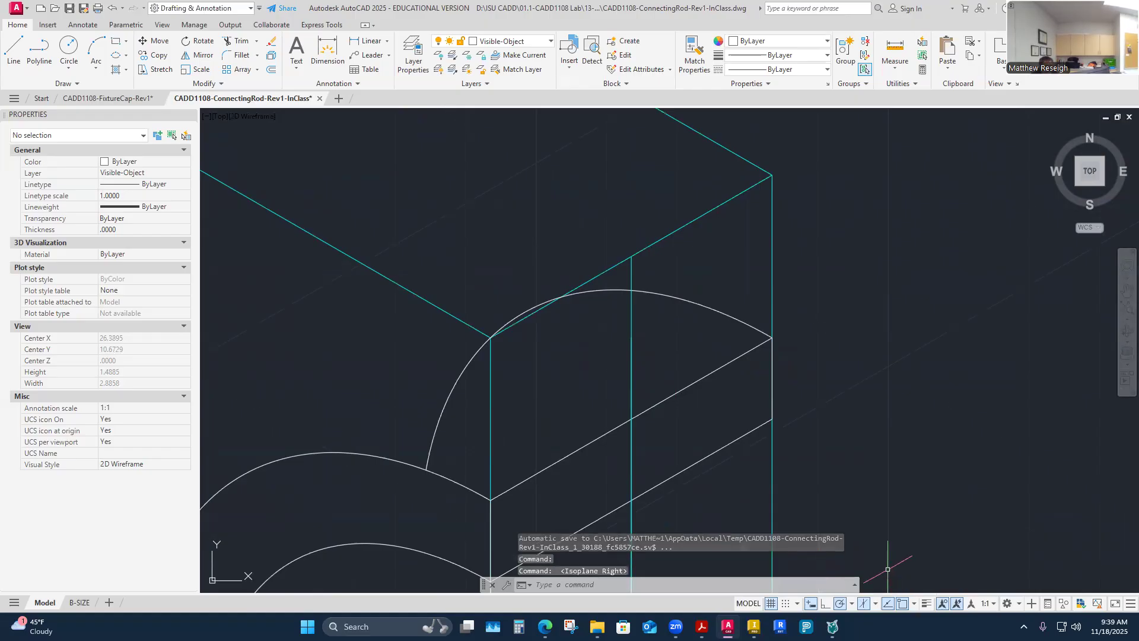
{"action": "scroll", "coordinate": [671, 362], "scroll_direction": "down", "scroll_amount": 4}
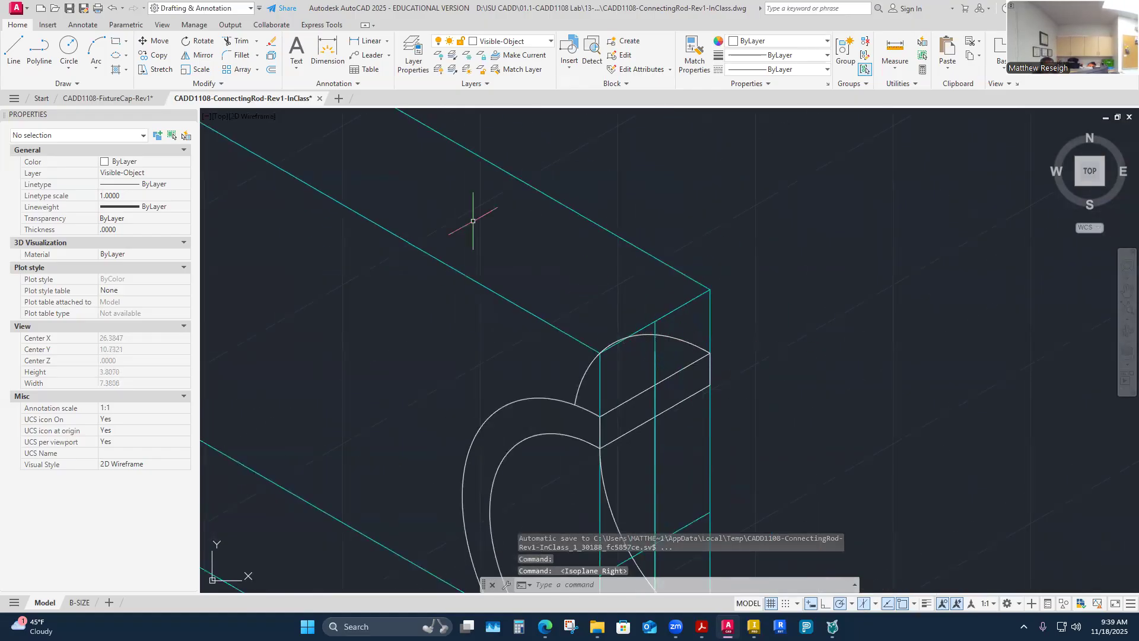
{"action": "left_click", "coordinate": [117, 57]}
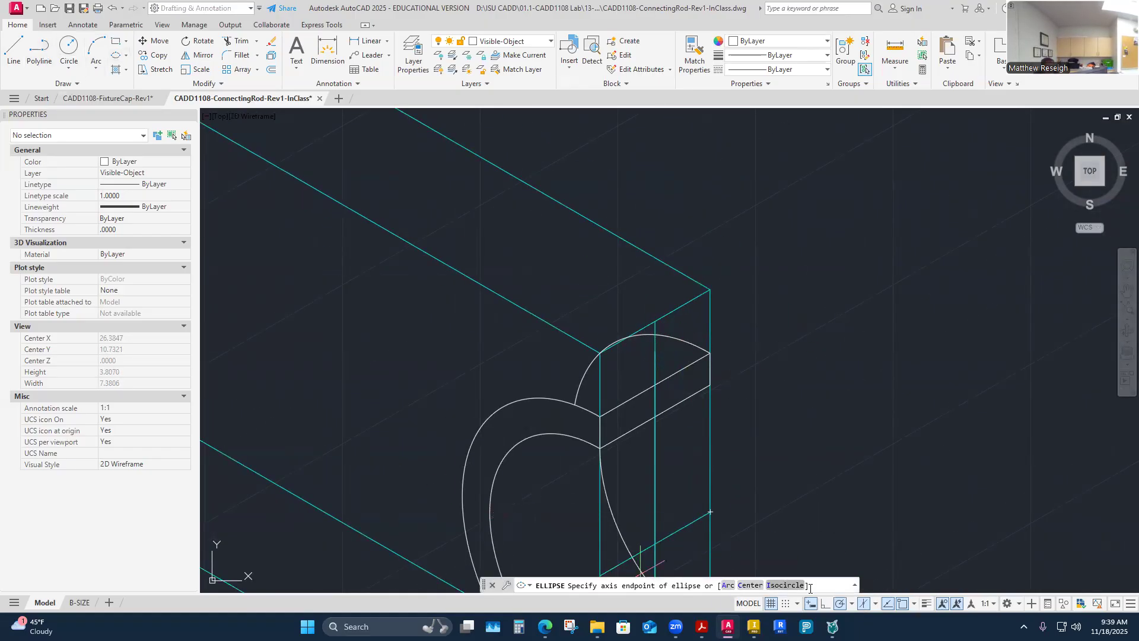
{"action": "scroll", "coordinate": [638, 370], "scroll_direction": "up", "scroll_amount": 2}
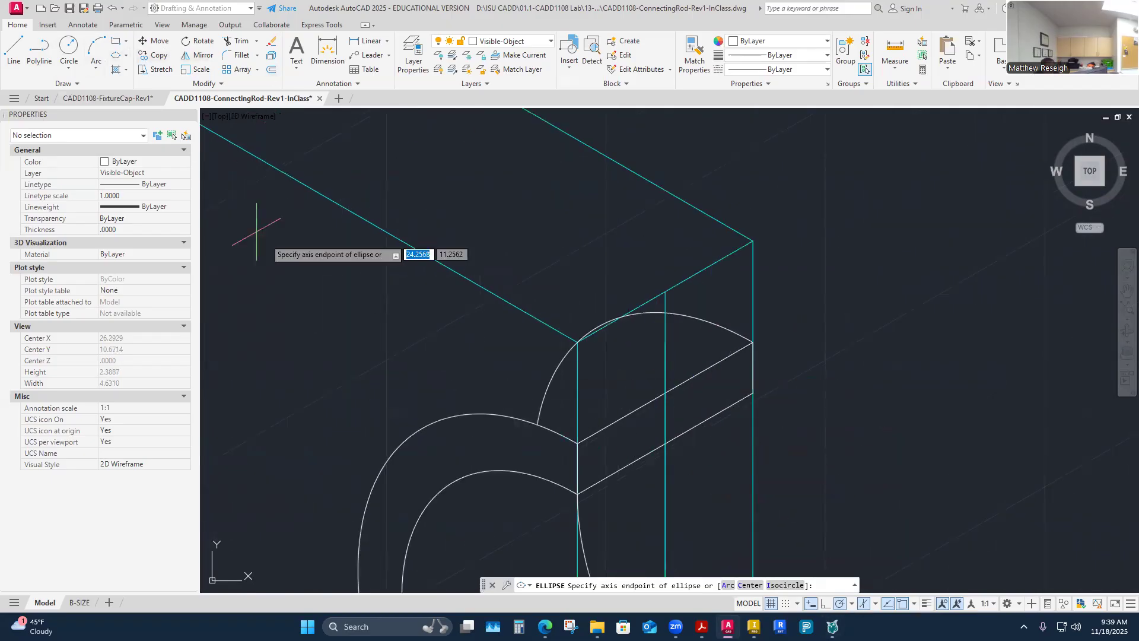
{"action": "left_click", "coordinate": [785, 585]}
{"action": "scroll", "coordinate": [653, 350], "scroll_direction": "up", "scroll_amount": 4}
{"action": "left_click", "coordinate": [653, 350]}
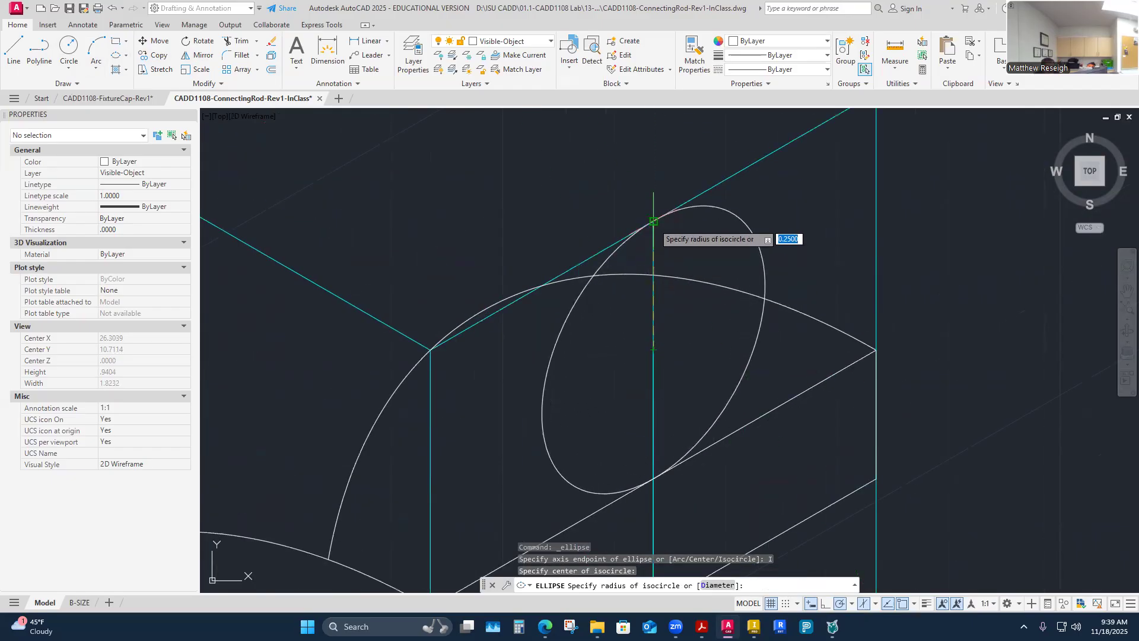
{"action": "left_click", "coordinate": [653, 221]}
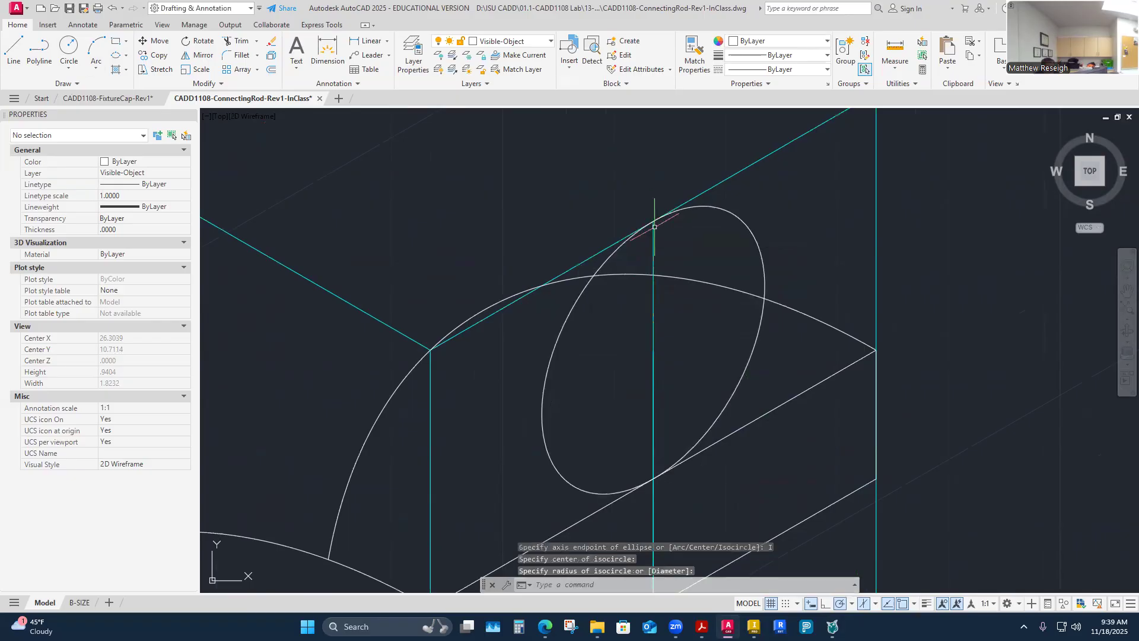
Step: Copy the isocircle from its centre down the end face's vertical centreline to midway between the lower plate and the box's bottom edge
{"action": "scroll", "coordinate": [713, 302], "scroll_direction": "down", "scroll_amount": 10}
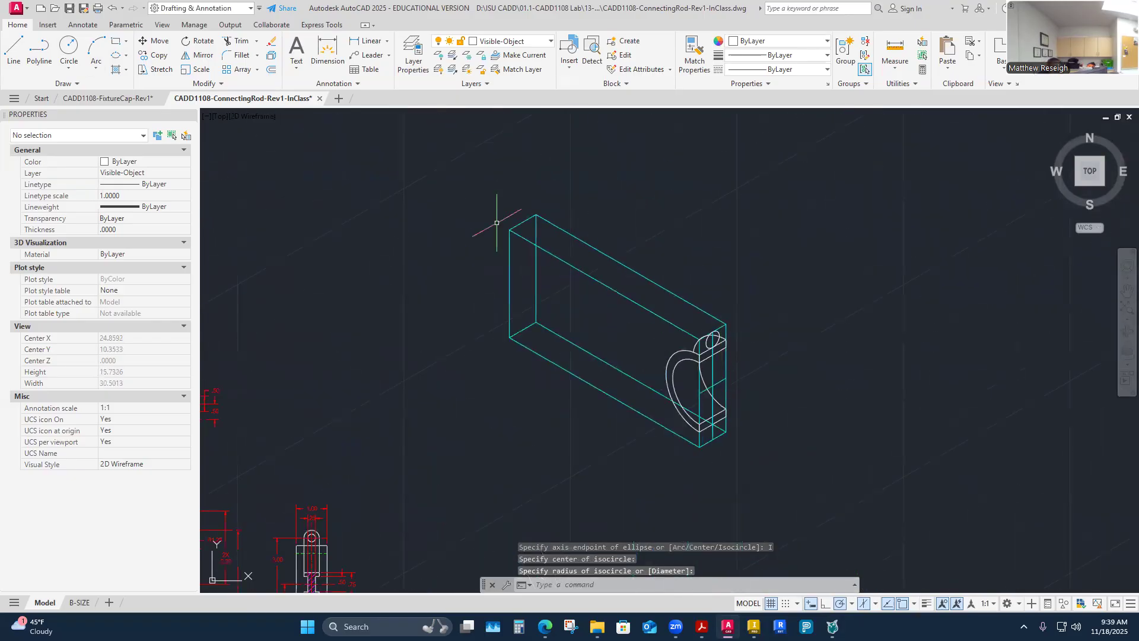
{"action": "left_click", "coordinate": [166, 59]}
{"action": "scroll", "coordinate": [666, 320], "scroll_direction": "up", "scroll_amount": 5}
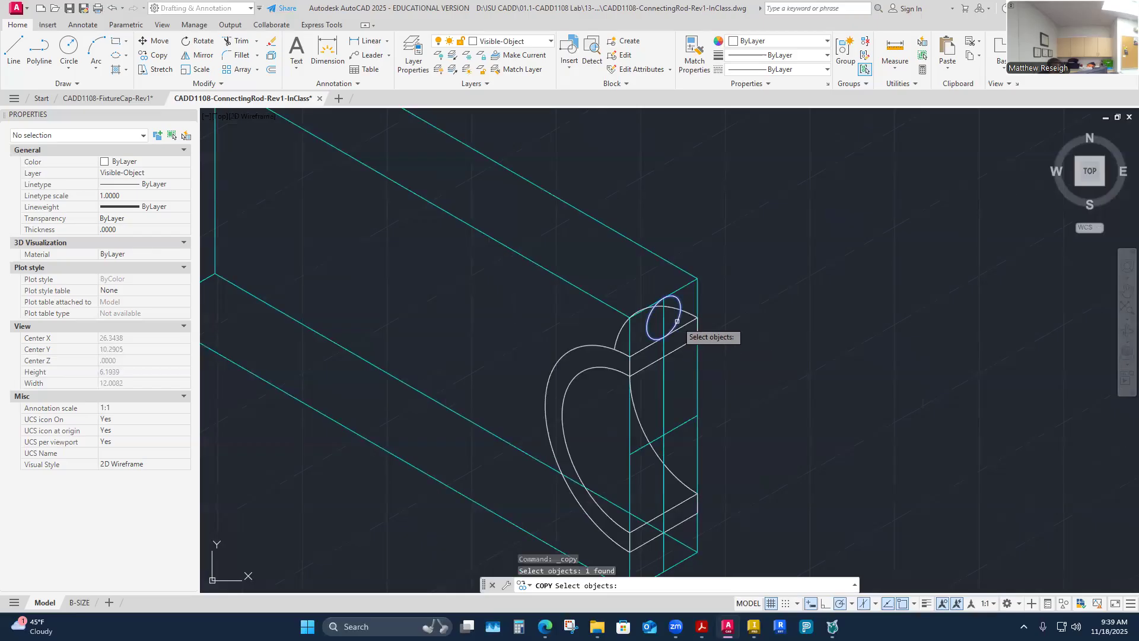
{"action": "key", "text": "Return"}
{"action": "scroll", "coordinate": [677, 321], "scroll_direction": "down", "scroll_amount": 1}
{"action": "left_click", "coordinate": [641, 311]}
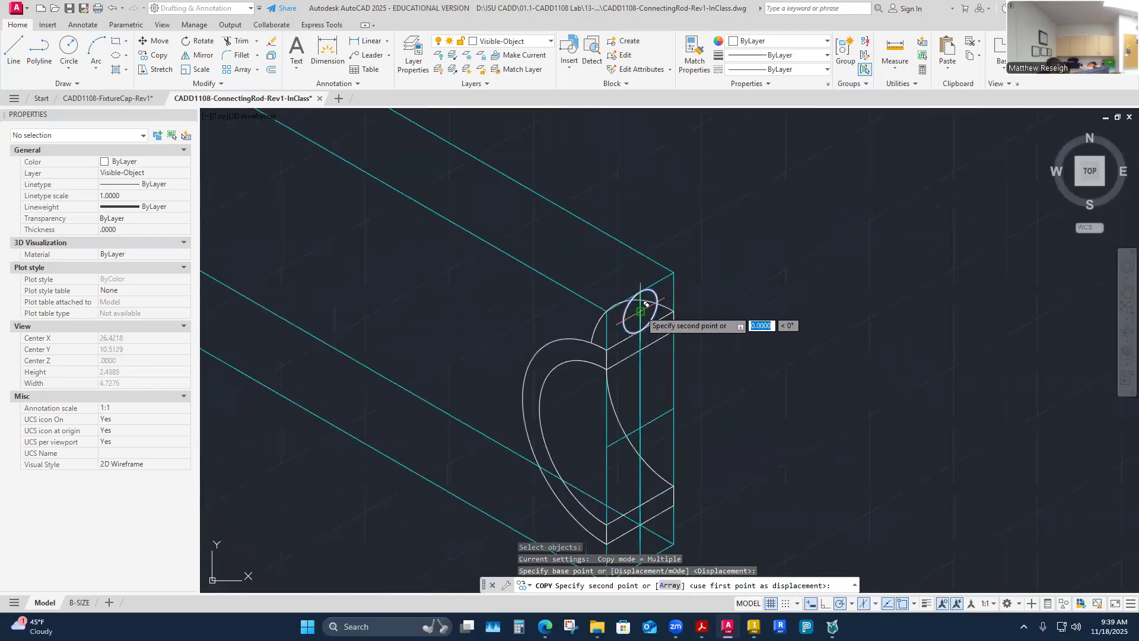
{"action": "scroll", "coordinate": [682, 456], "scroll_direction": "down", "scroll_amount": 2}
{"action": "scroll", "coordinate": [649, 458], "scroll_direction": "up", "scroll_amount": 5}
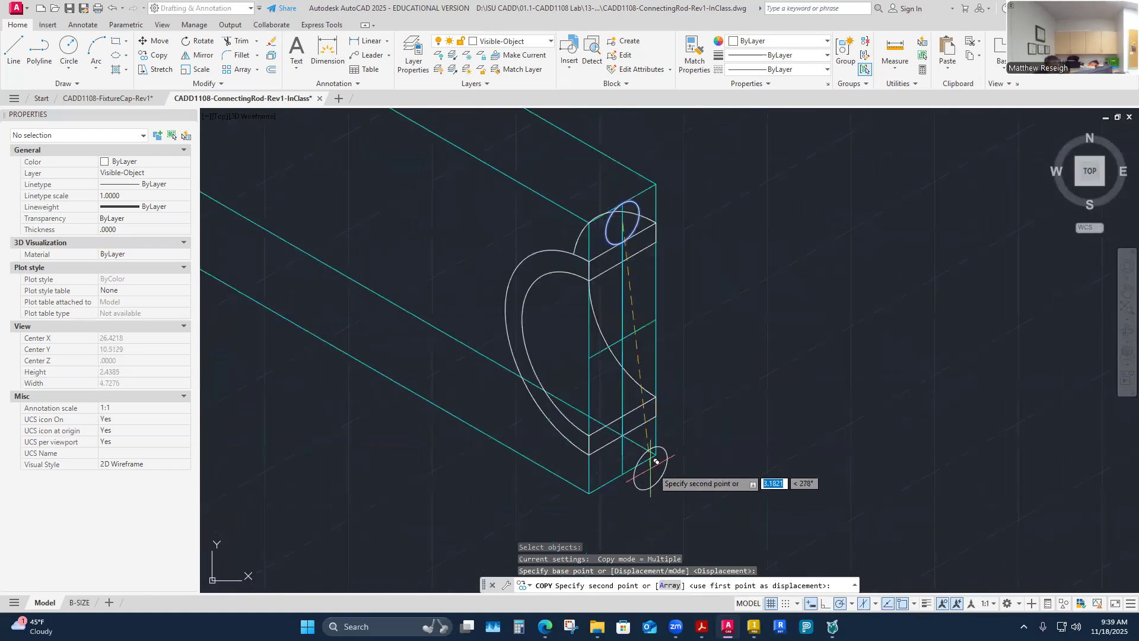
{"action": "scroll", "coordinate": [644, 453], "scroll_direction": "up", "scroll_amount": 2}
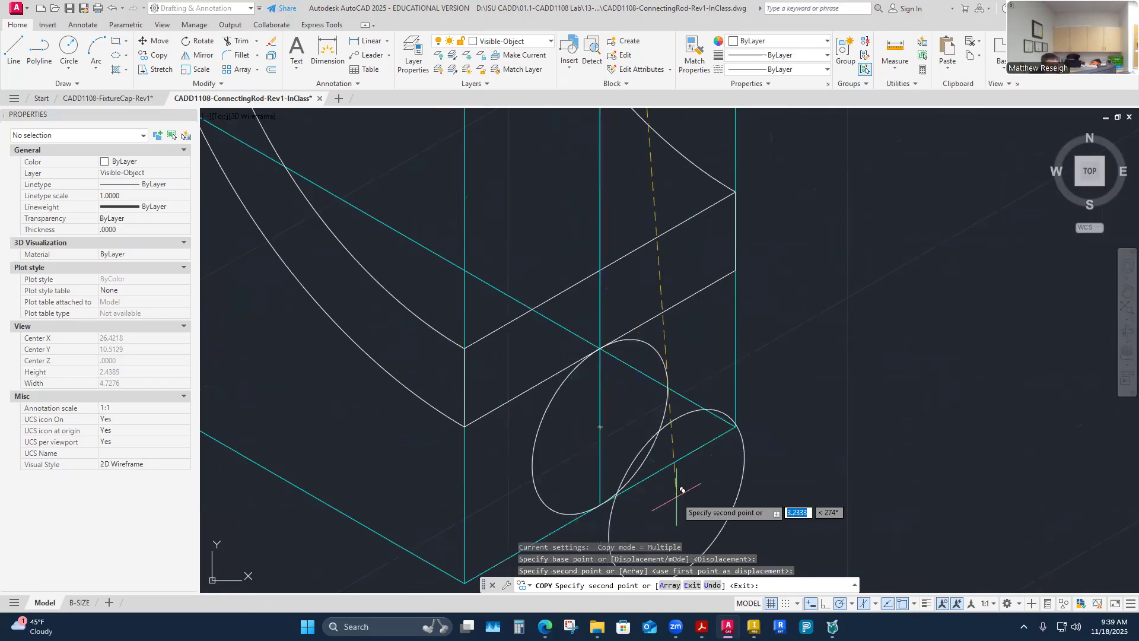
{"action": "key", "text": "Escape"}
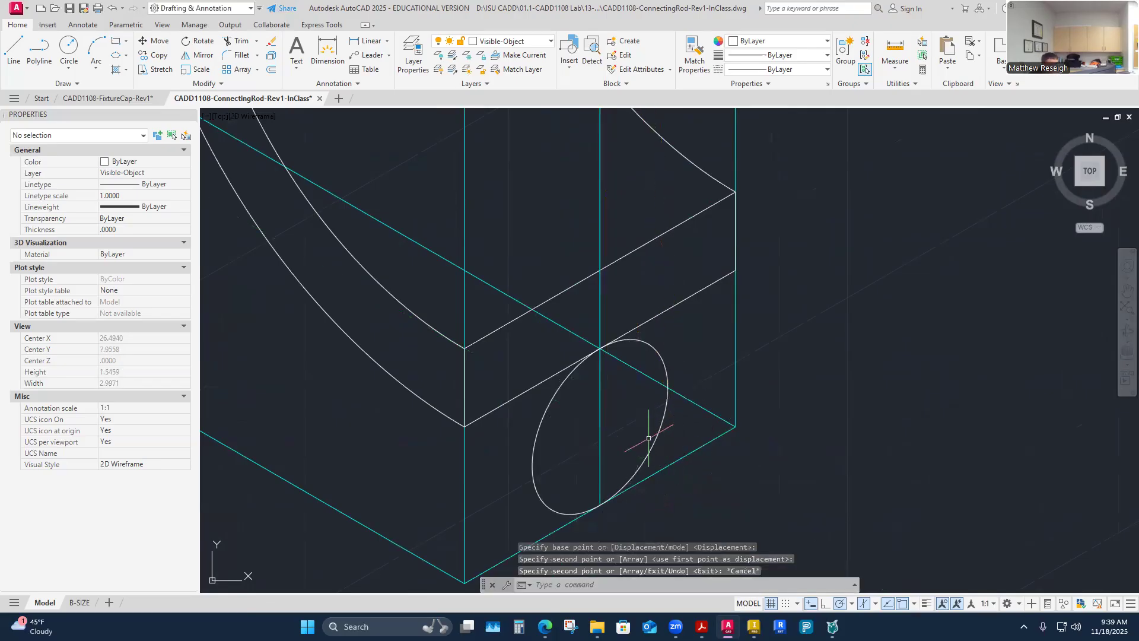
Step: Draw a vertical line from the lower isocircle's near side straight up to the lower plate's bottom edge
{"action": "left_click", "coordinate": [14, 52]}
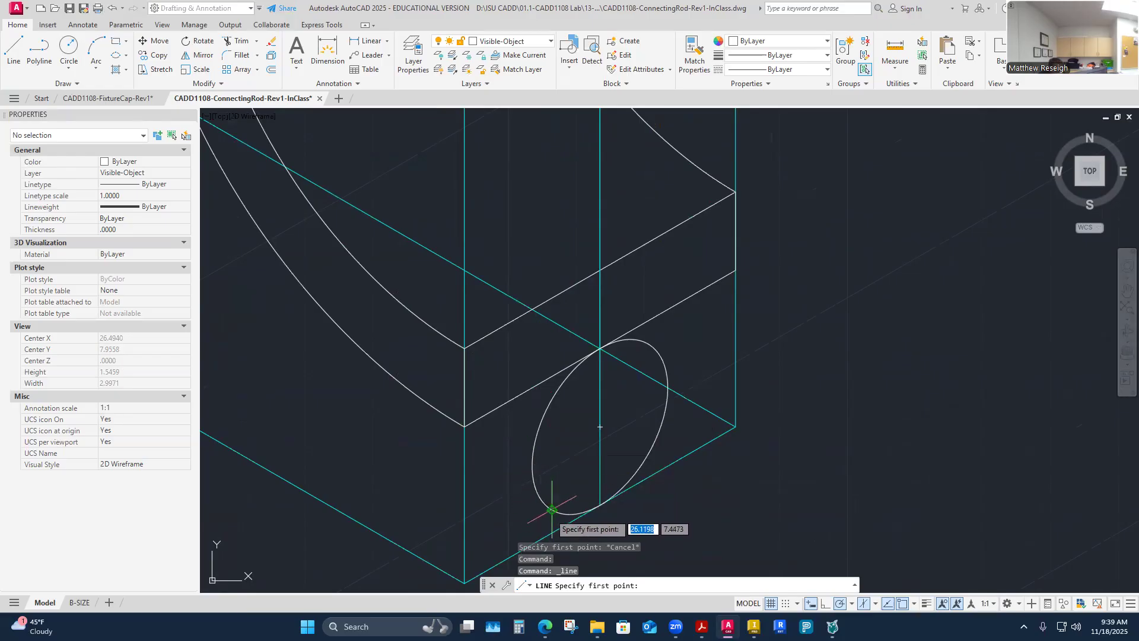
{"action": "left_click", "coordinate": [533, 460]}
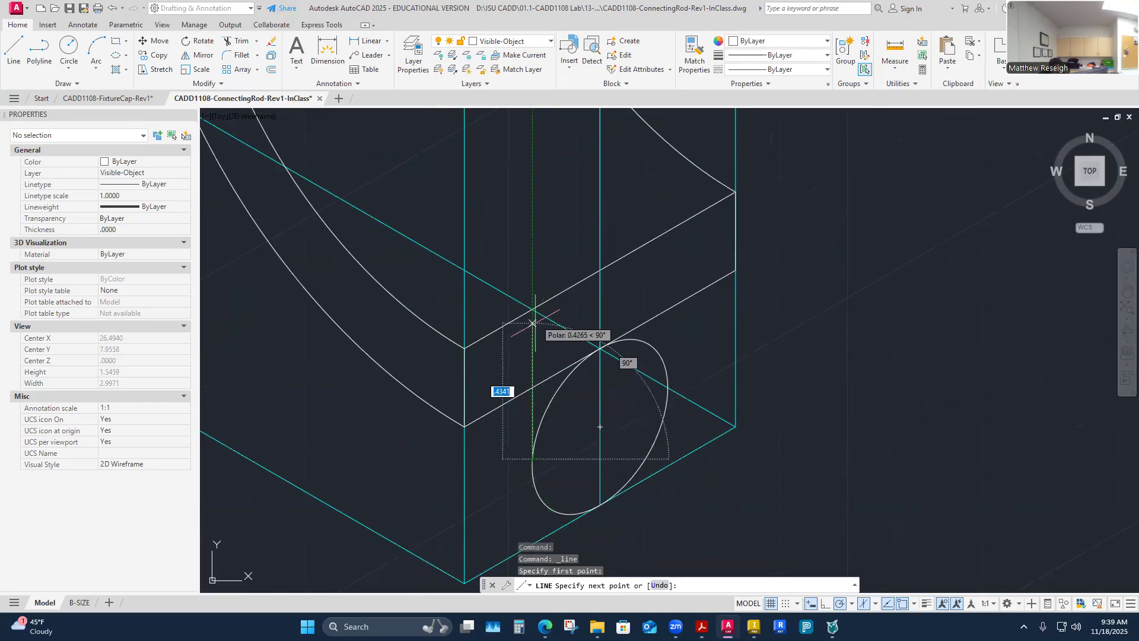
{"action": "left_click", "coordinate": [532, 386]}
{"action": "right_click", "coordinate": [538, 389]}
{"action": "left_click", "coordinate": [555, 398]}
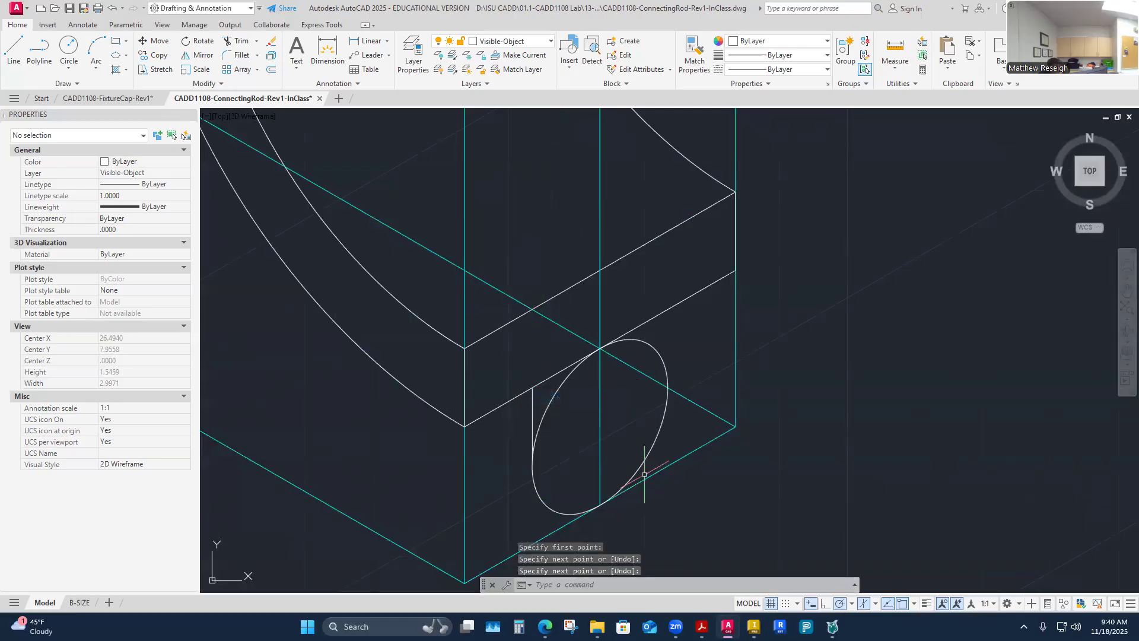
{"action": "right_click", "coordinate": [690, 362]}
{"action": "left_click", "coordinate": [718, 367]}
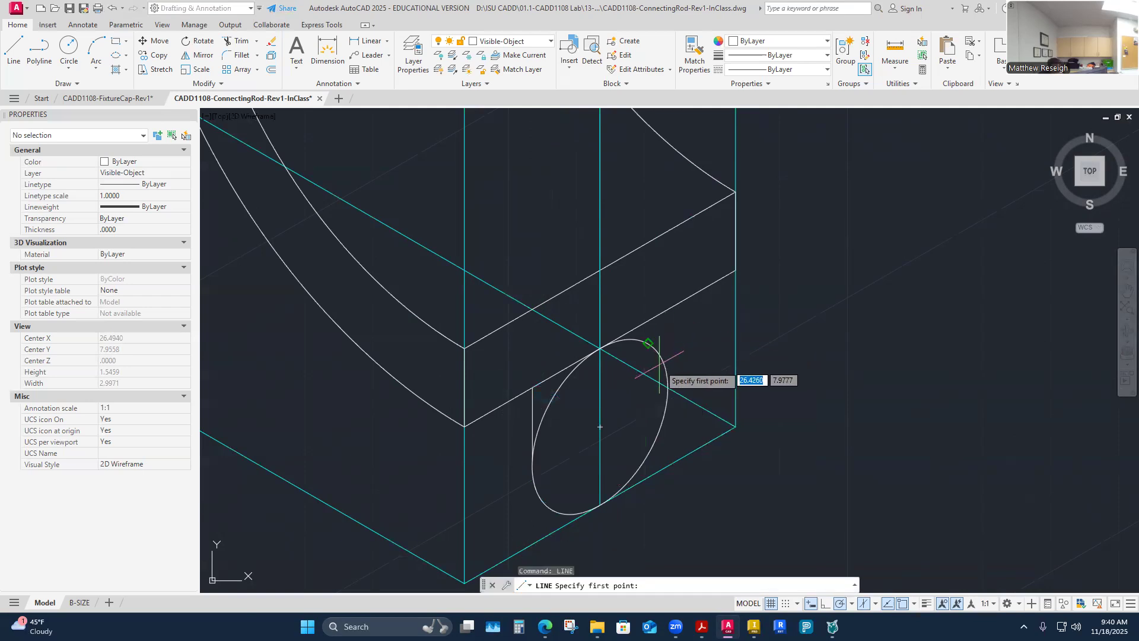
{"action": "scroll", "coordinate": [668, 389], "scroll_direction": "up", "scroll_amount": 4}
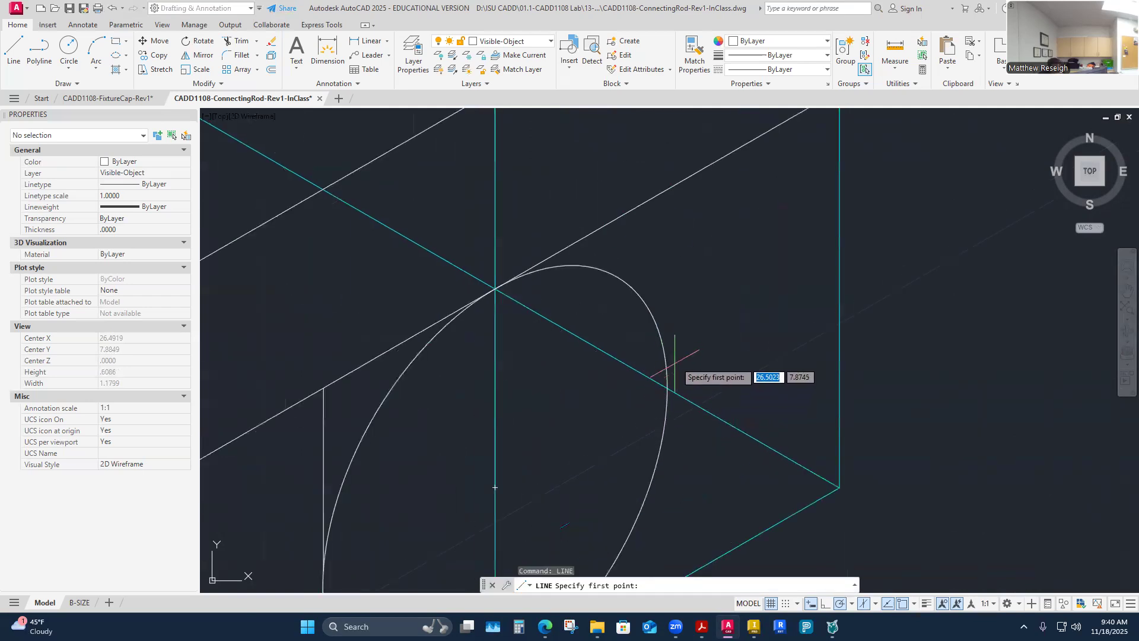
{"action": "scroll", "coordinate": [669, 385], "scroll_direction": "down", "scroll_amount": 3}
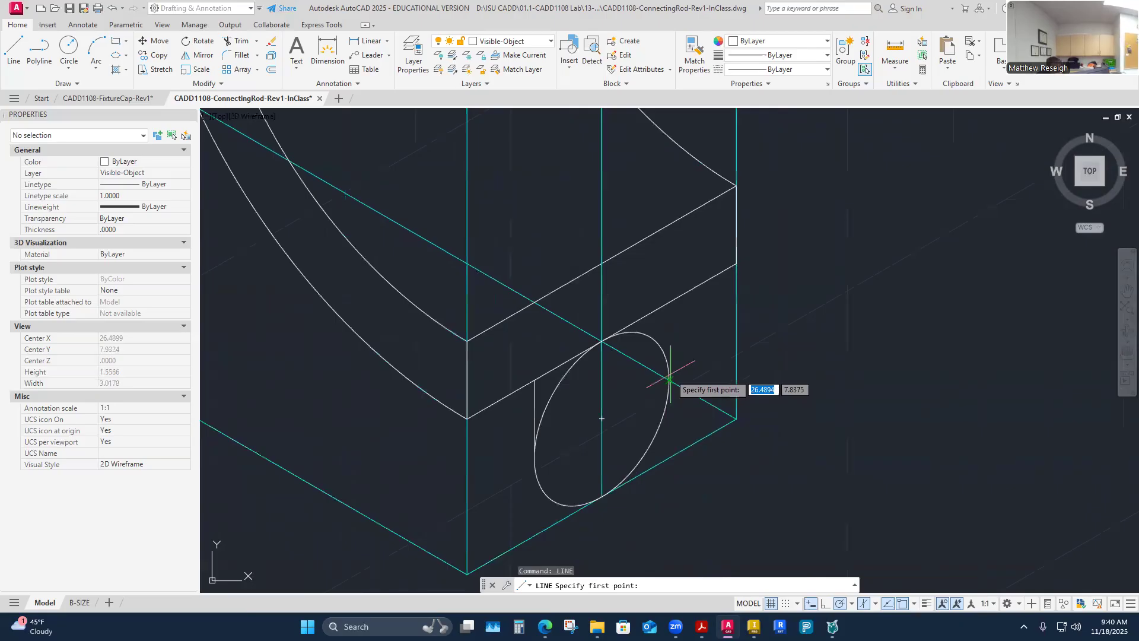
{"action": "scroll", "coordinate": [546, 452], "scroll_direction": "up", "scroll_amount": 2}
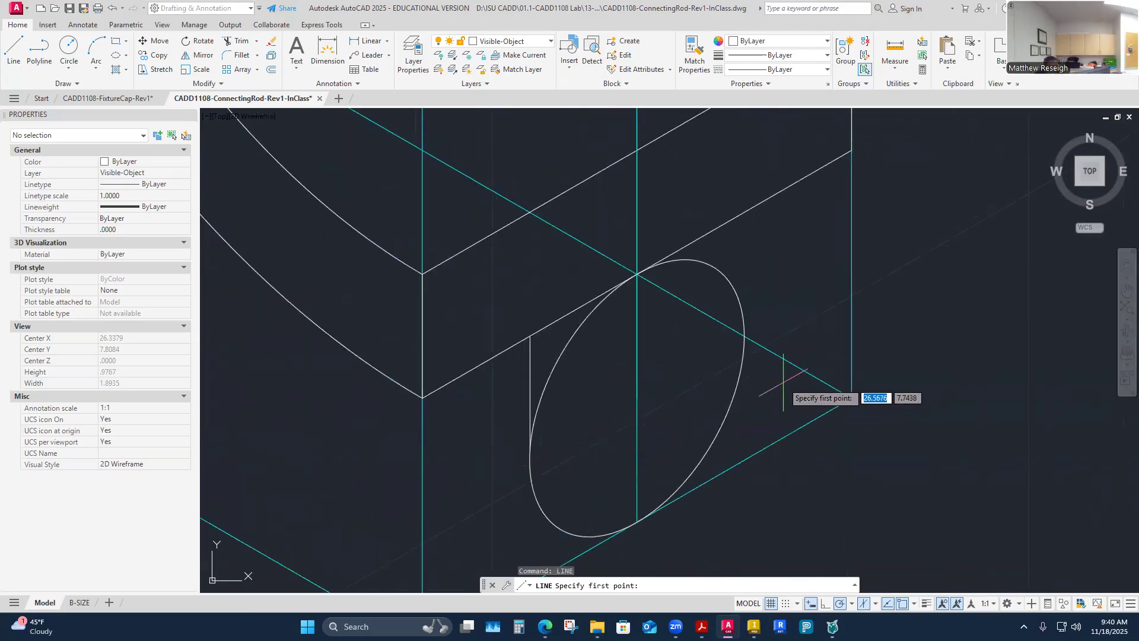
{"action": "scroll", "coordinate": [783, 383], "scroll_direction": "down", "scroll_amount": 4}
{"action": "scroll", "coordinate": [786, 353], "scroll_direction": "up", "scroll_amount": 2}
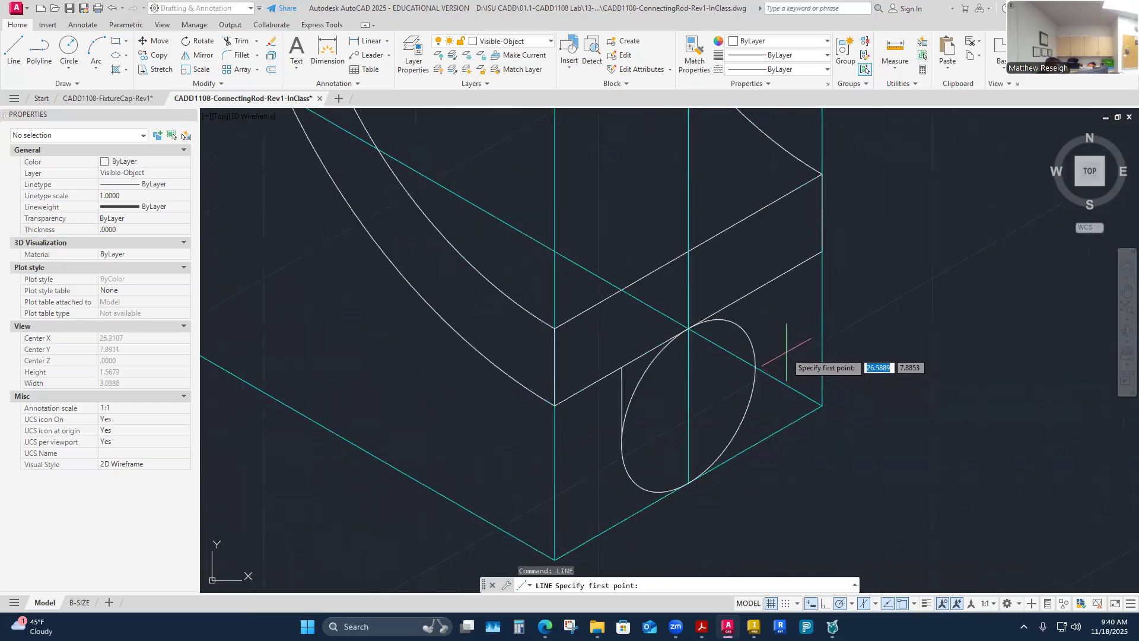
{"action": "right_click", "coordinate": [787, 348], "text": "shift"}
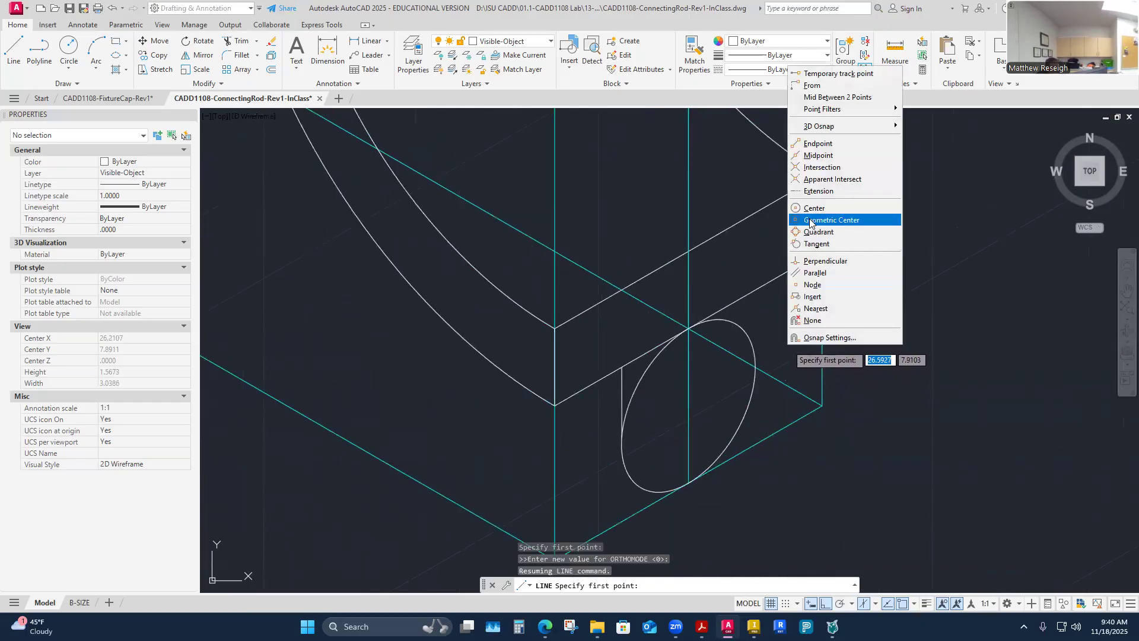
{"action": "left_click", "coordinate": [815, 244]}
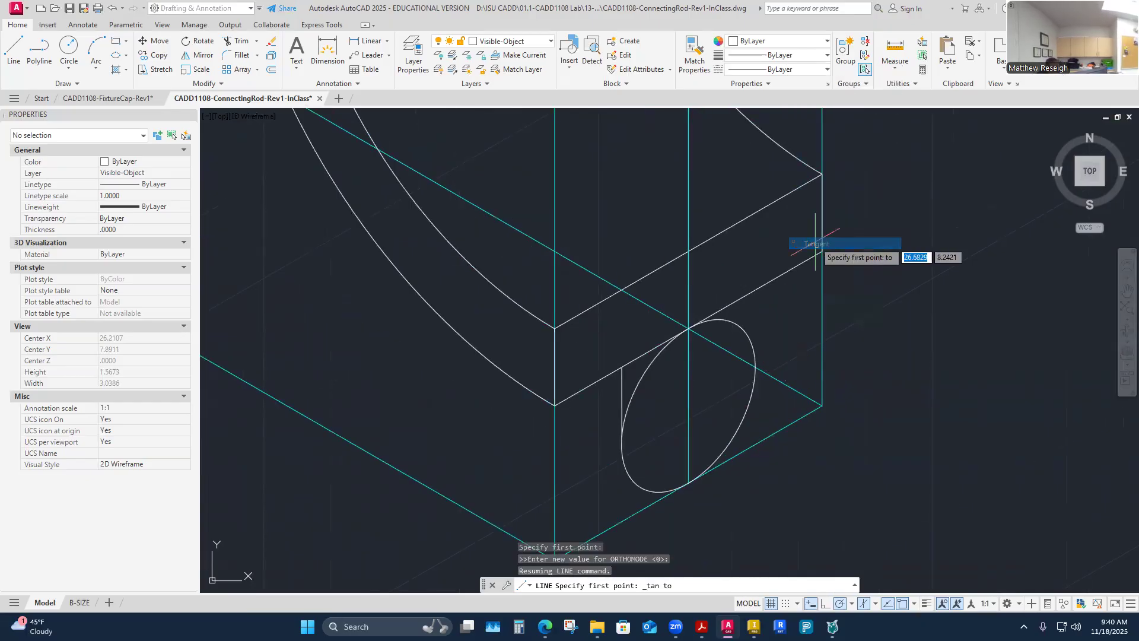
{"action": "scroll", "coordinate": [757, 369], "scroll_direction": "up", "scroll_amount": 2}
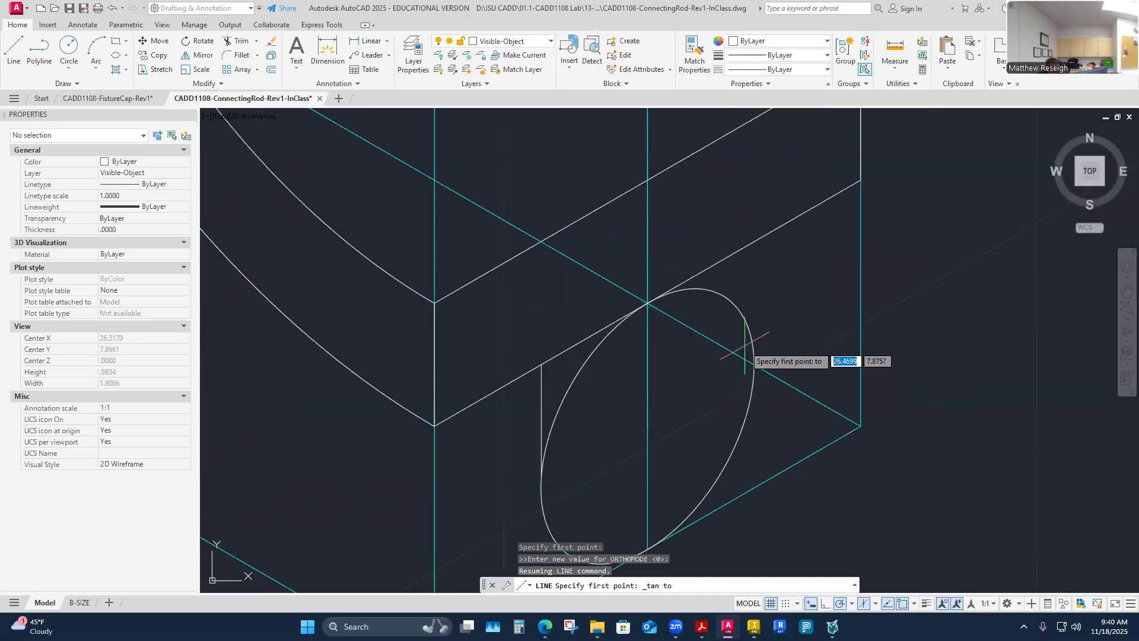
{"action": "left_click", "coordinate": [648, 302]}
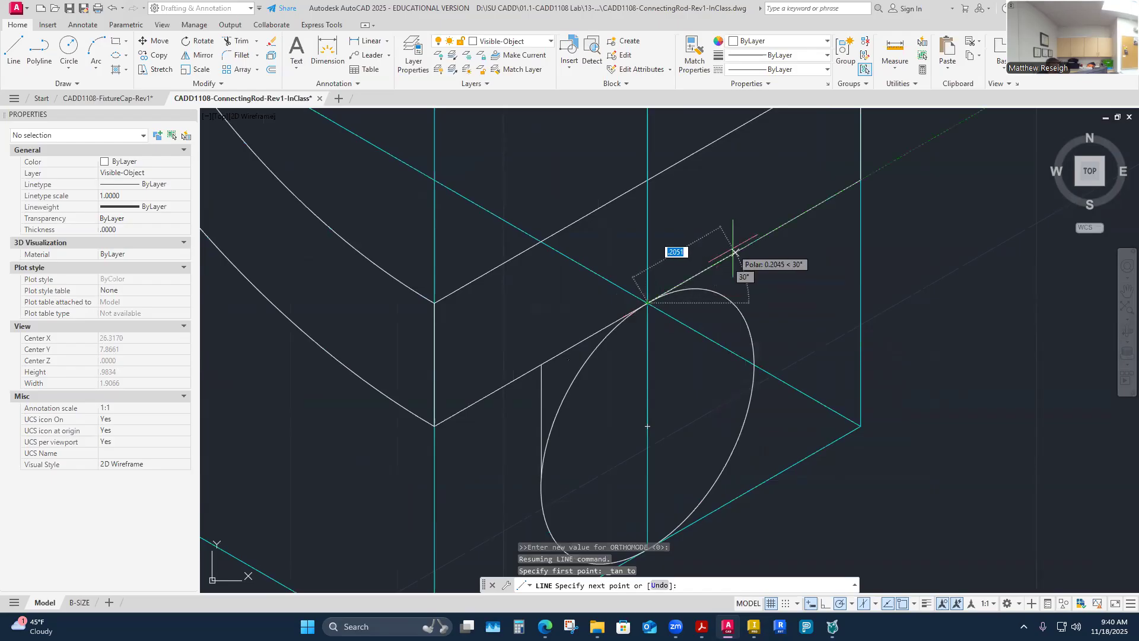
{"action": "key", "text": "Escape"}
{"action": "middle_click_drag", "start_coordinate": [821, 373], "coordinate": [784, 323]}
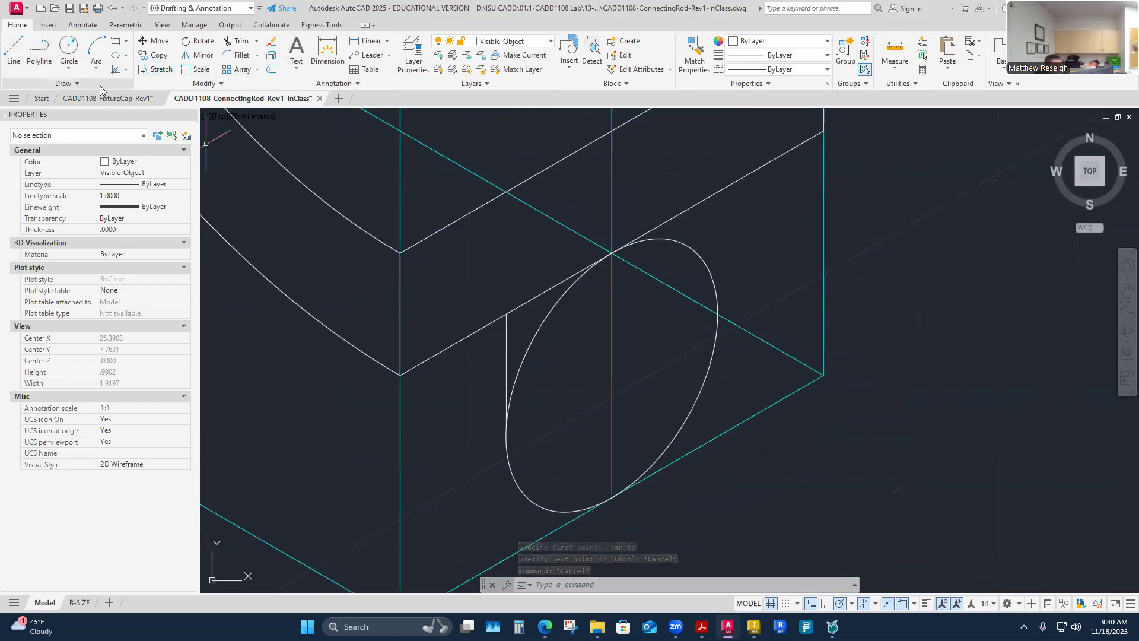
Step: Copy the vertical line beside the lower isocircle from its lower end to the isocircle's far side
{"action": "left_click", "coordinate": [155, 55]}
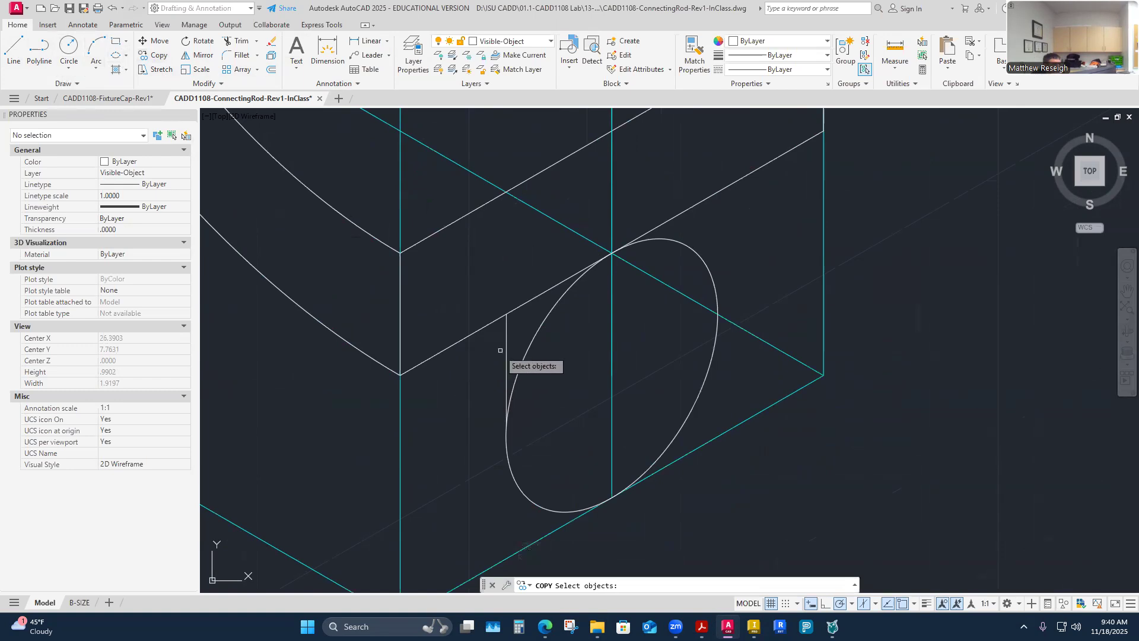
{"action": "left_click", "coordinate": [506, 350]}
{"action": "key", "text": "Return"}
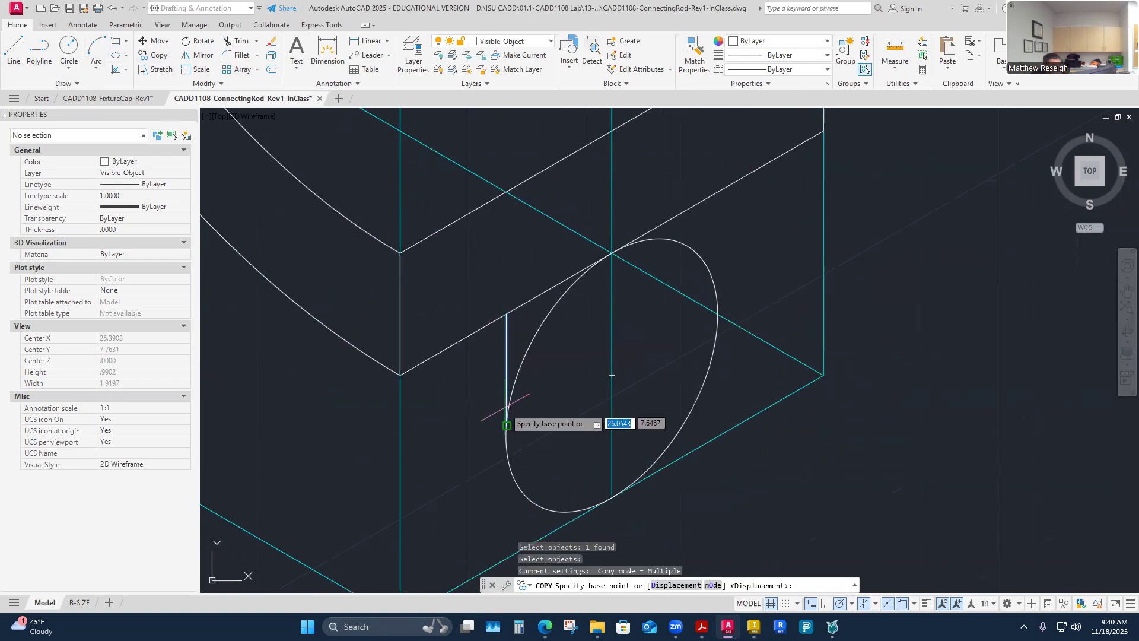
{"action": "left_click", "coordinate": [506, 425]}
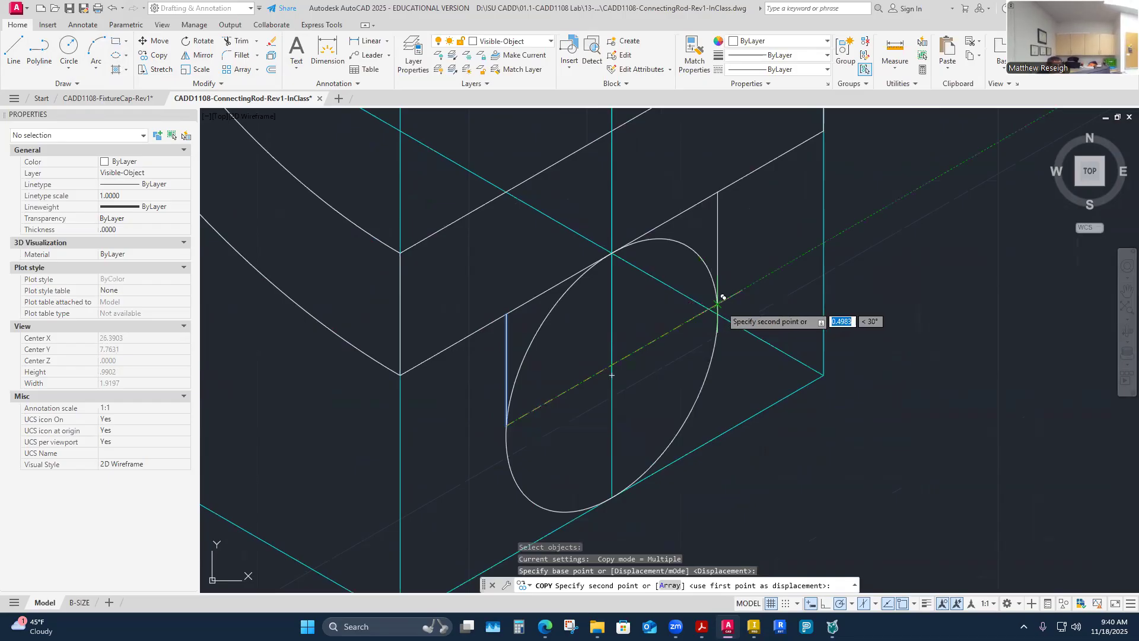
{"action": "left_click", "coordinate": [717, 304]}
{"action": "key", "text": "Escape"}
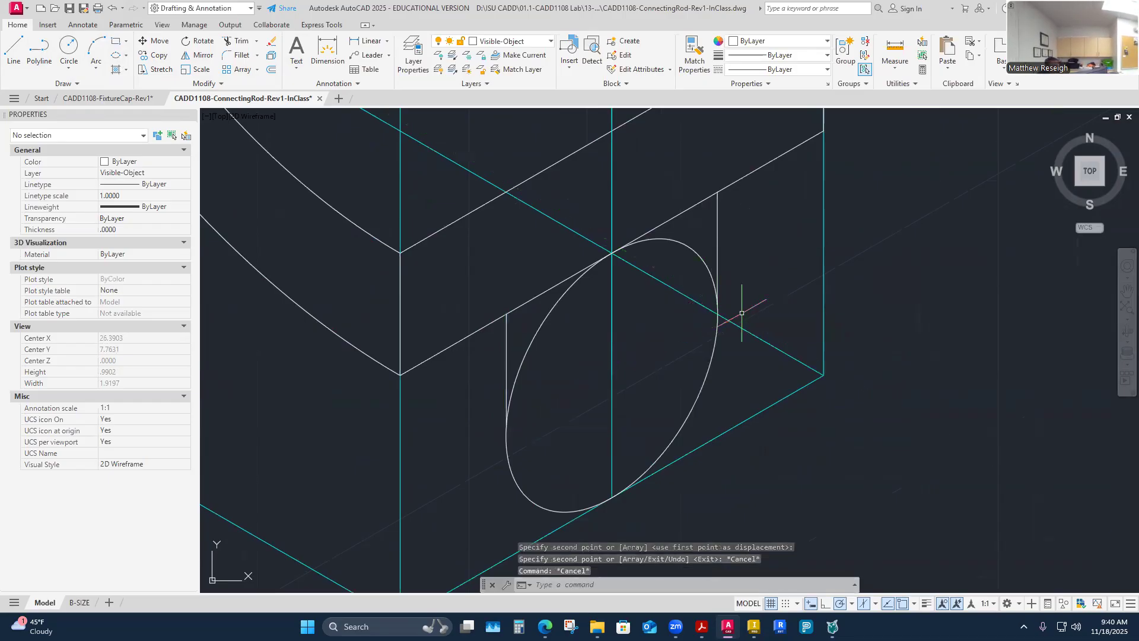
Step: Erase both vertical lines beside the lower isocircle
{"action": "scroll", "coordinate": [642, 318], "scroll_direction": "down", "scroll_amount": 2}
{"action": "scroll", "coordinate": [630, 347], "scroll_direction": "up", "scroll_amount": 2}
{"action": "scroll", "coordinate": [718, 268], "scroll_direction": "down", "scroll_amount": 3}
{"action": "scroll", "coordinate": [717, 267], "scroll_direction": "up", "scroll_amount": 2}
{"action": "left_click", "coordinate": [682, 260]}
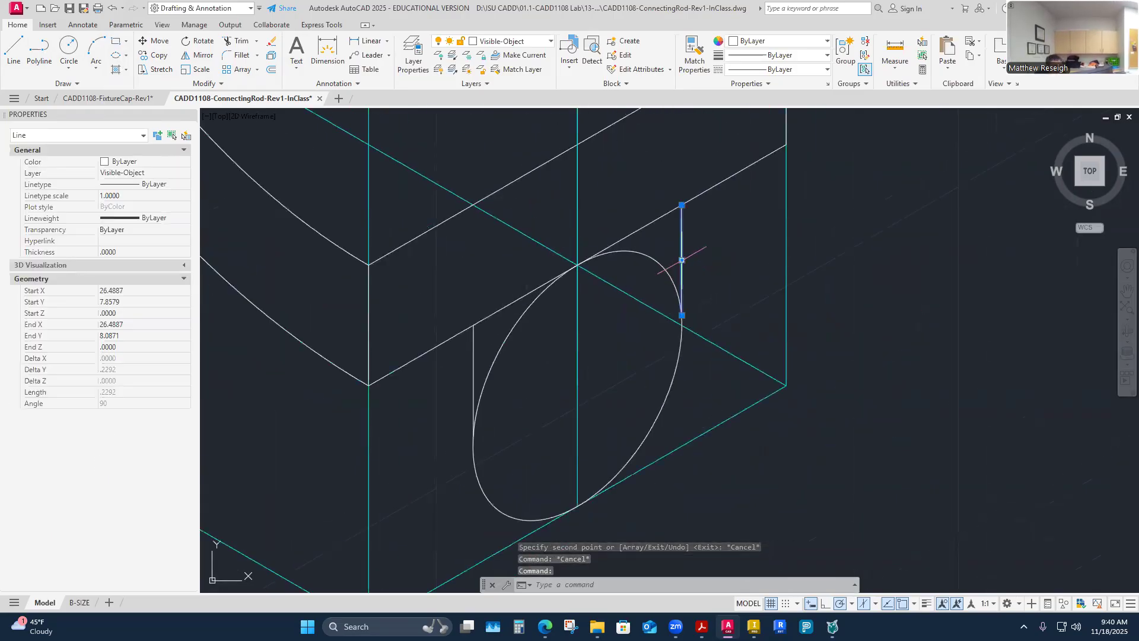
{"action": "key", "text": "Delete"}
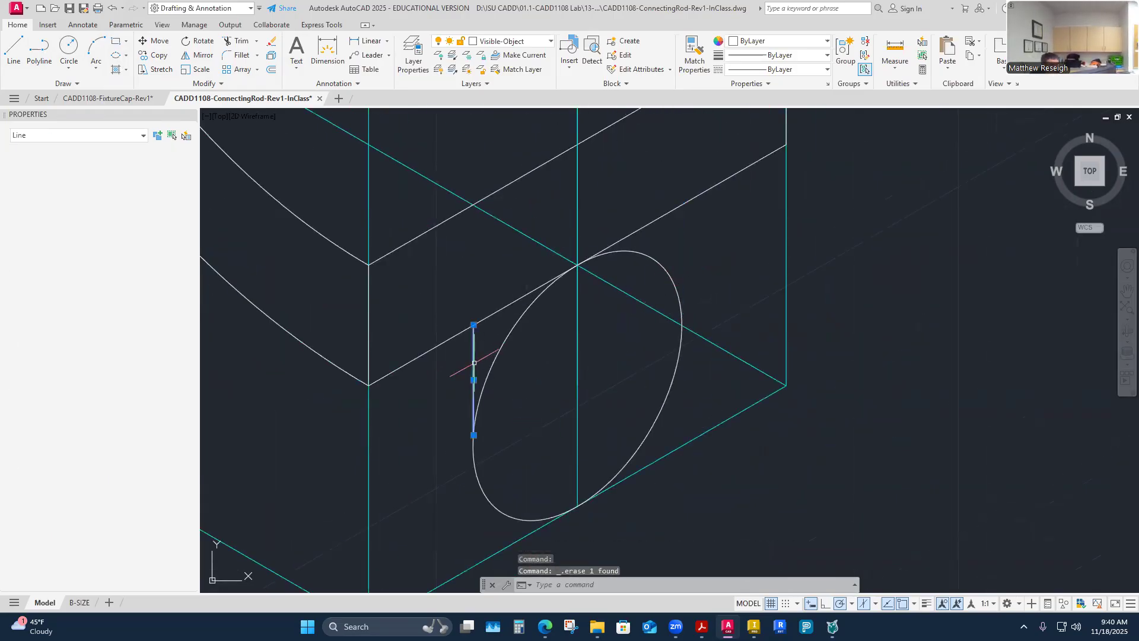
Step: Draw a vertical line about 0.37 long down from the lower plate's bottom edge, 0.25 from the centreline on the isocircle's near side
{"action": "left_click", "coordinate": [16, 52]}
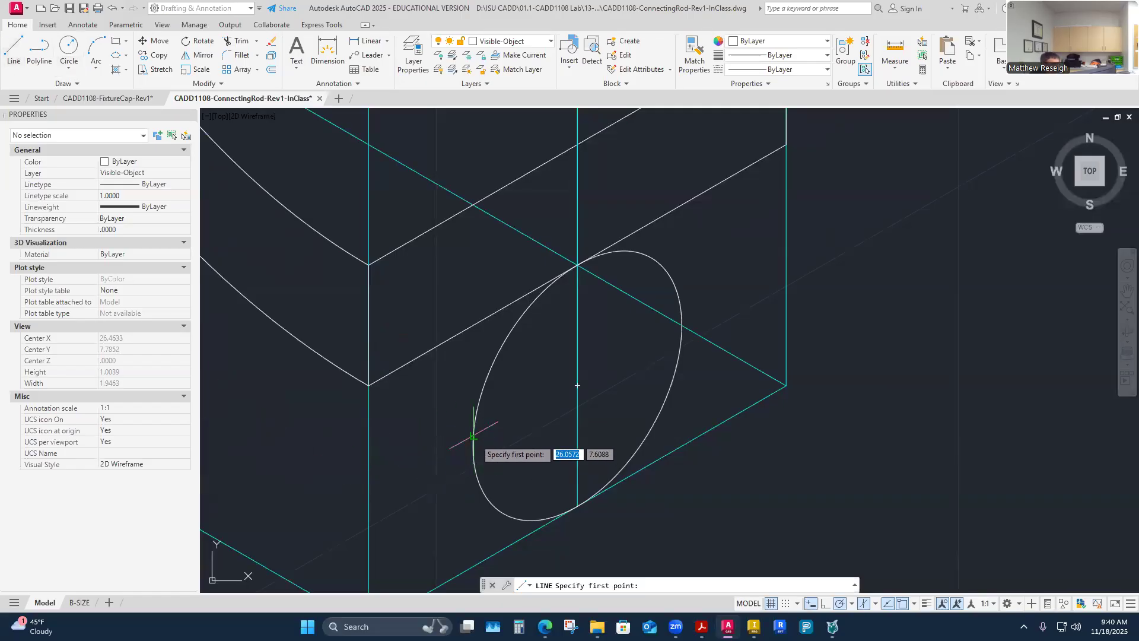
{"action": "key", "text": "Escape"}
{"action": "key", "text": "Escape"}
{"action": "left_click", "coordinate": [18, 52]}
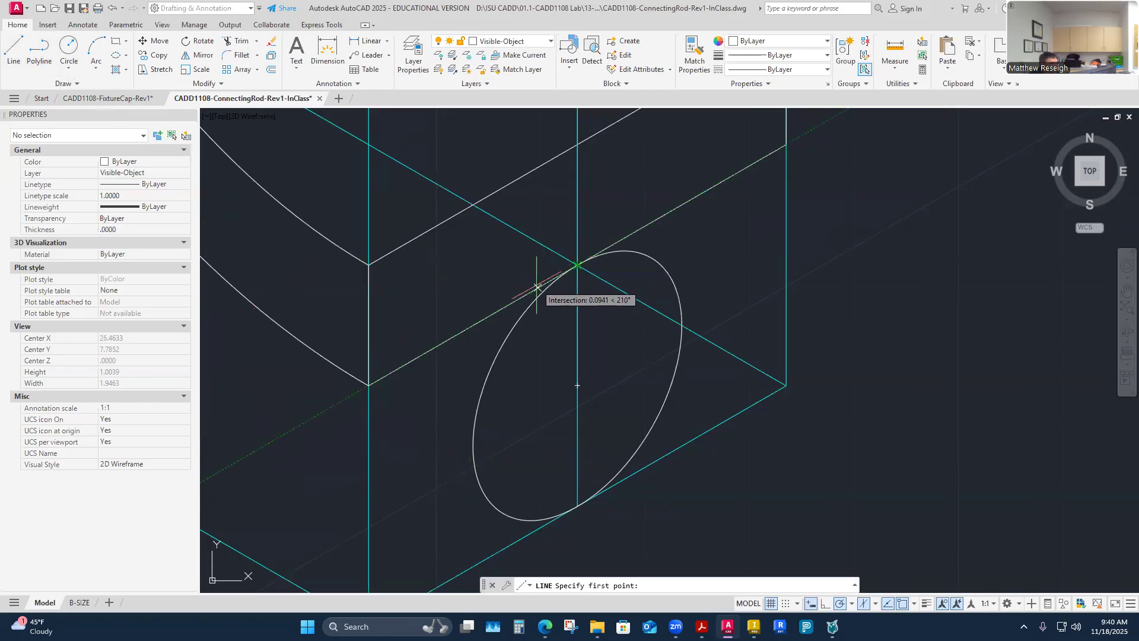
{"action": "key", "text": "Return"}
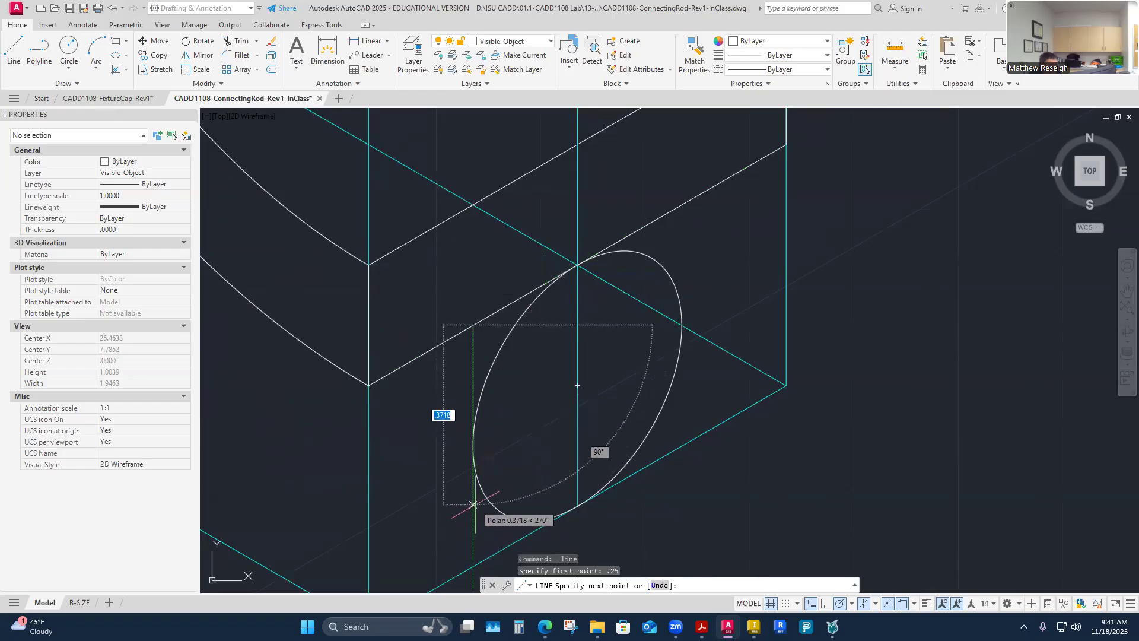
{"action": "right_click", "coordinate": [474, 505]}
{"action": "left_click", "coordinate": [500, 382]}
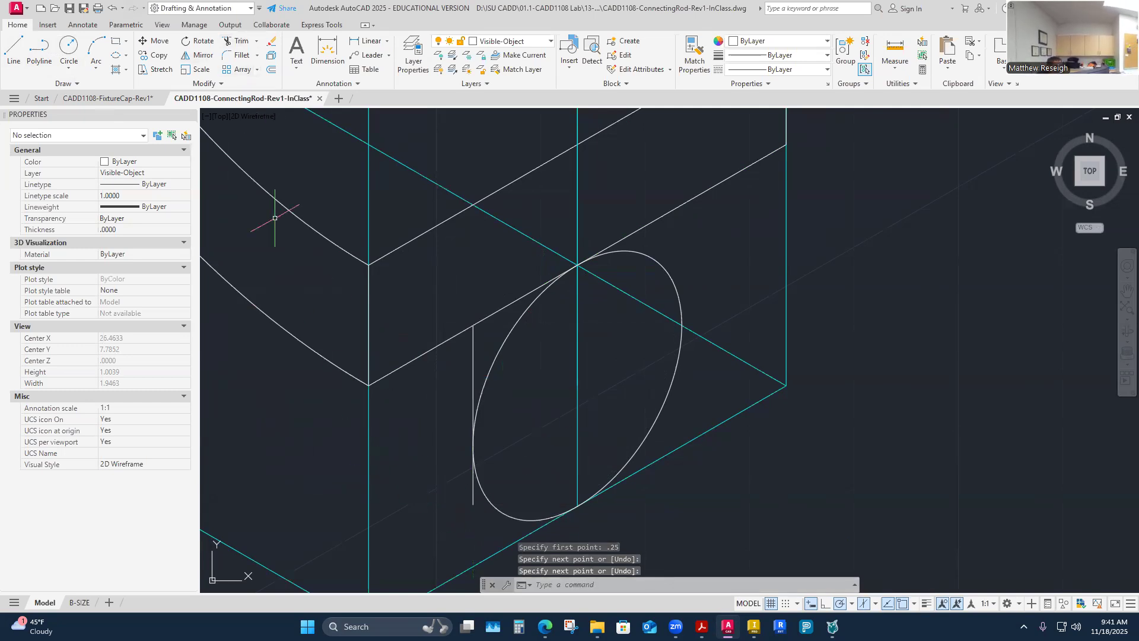
Step: Trim the near-side vertical line's excess below where it meets the lower isocircle
{"action": "left_click", "coordinate": [237, 44]}
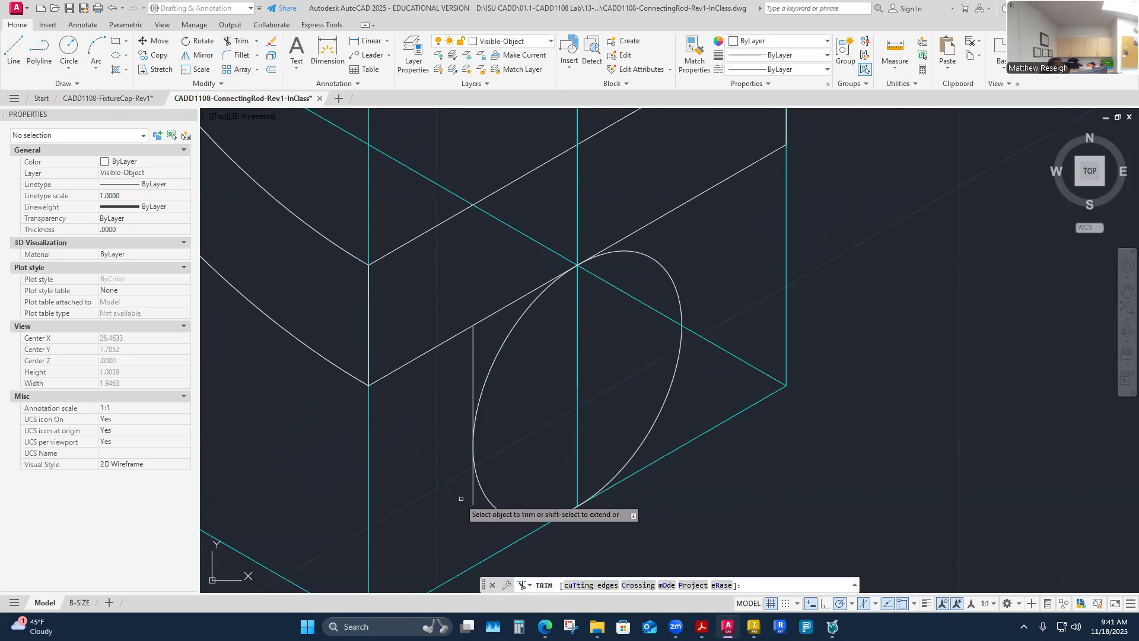
{"action": "right_click", "coordinate": [430, 494]}
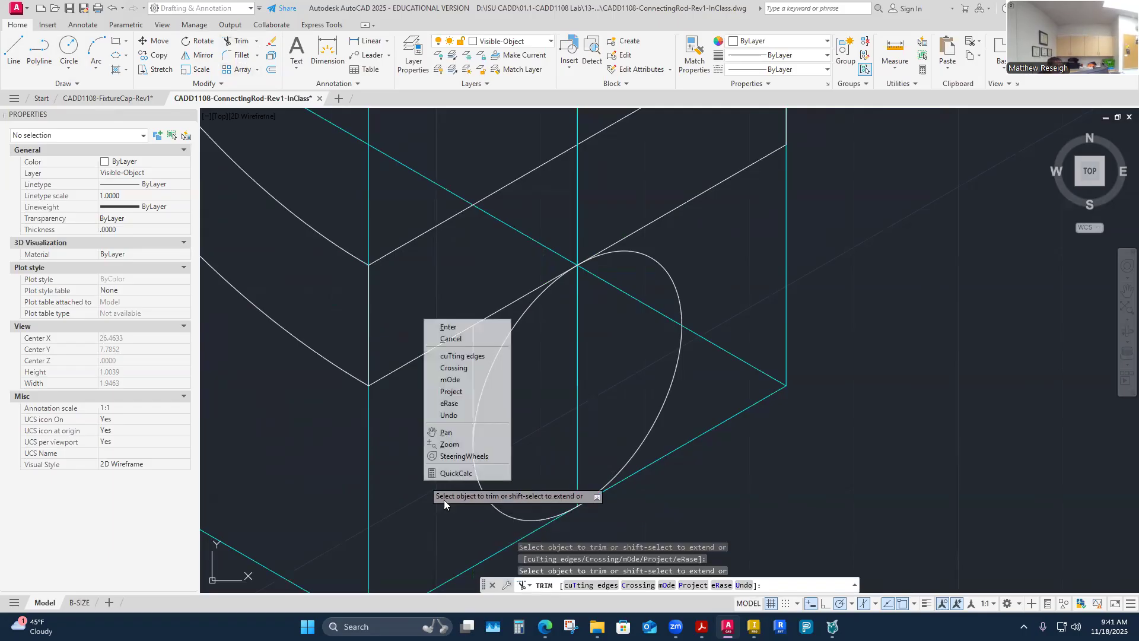
{"action": "left_click", "coordinate": [451, 326]}
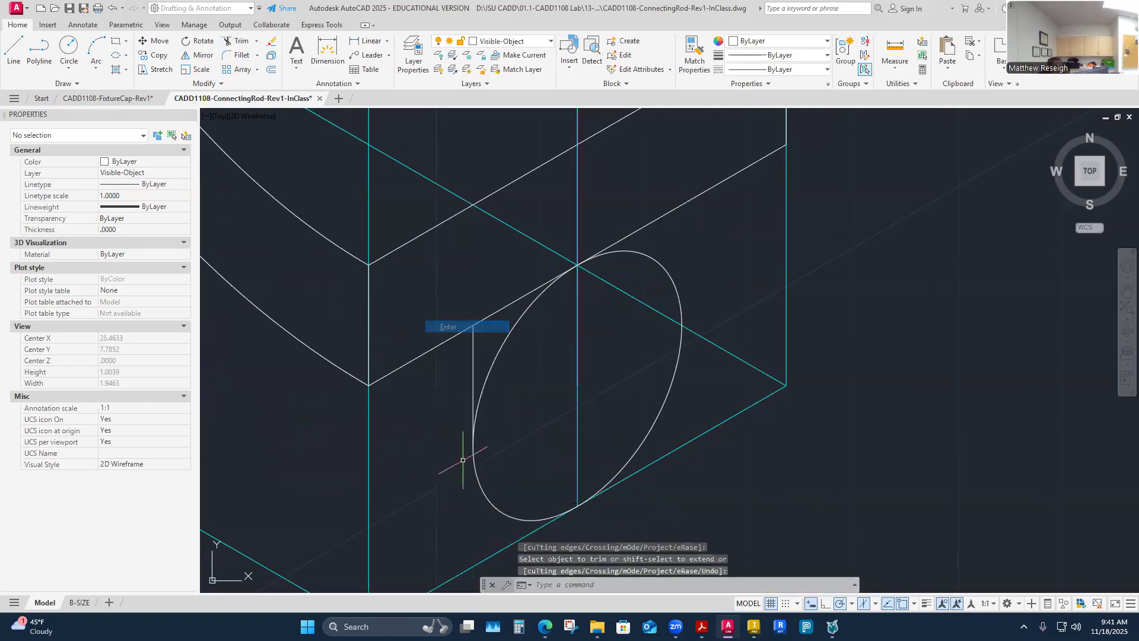
Step: Try to copy the trimmed vertical line to the lower isocircle's far side, and erase the copy
{"action": "left_click", "coordinate": [156, 55]}
{"action": "left_click", "coordinate": [474, 360]}
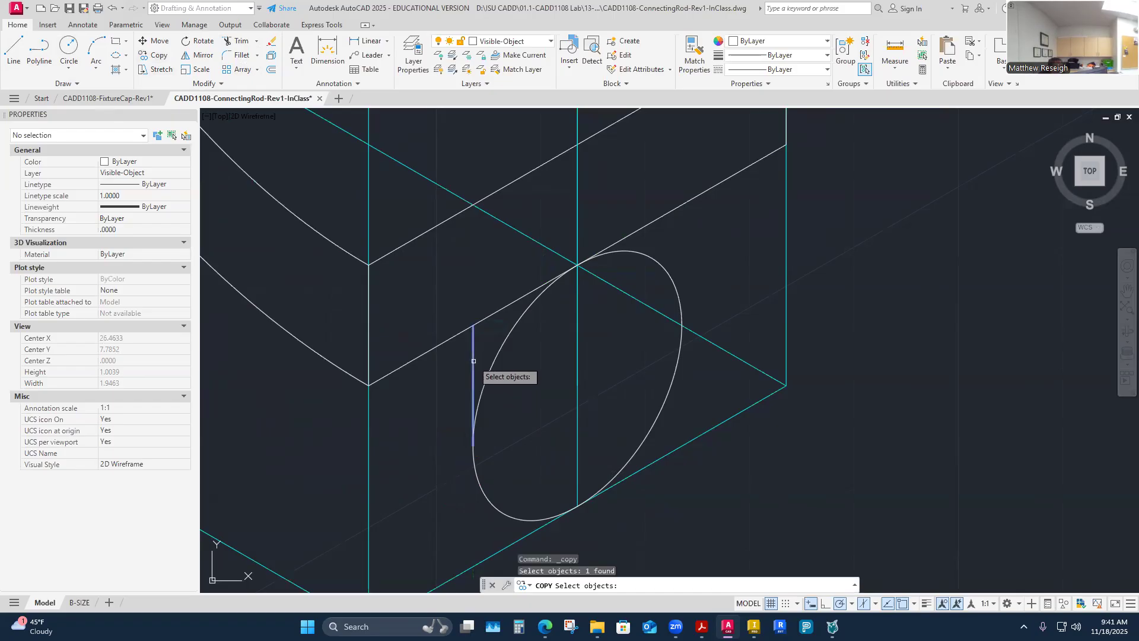
{"action": "key", "text": "Return"}
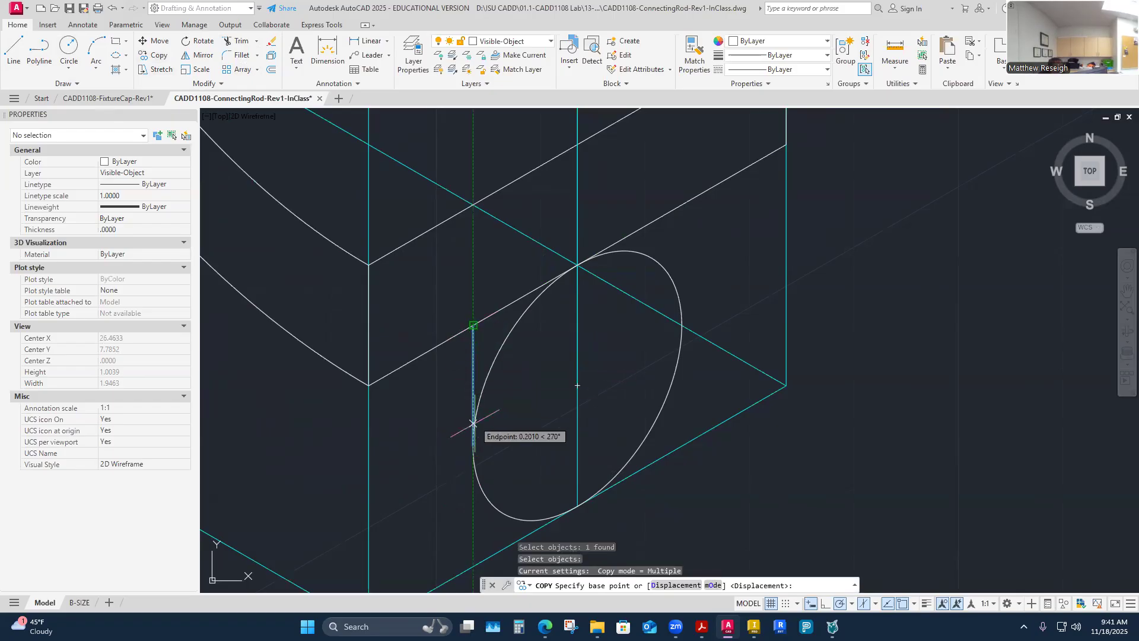
{"action": "left_click", "coordinate": [472, 443]}
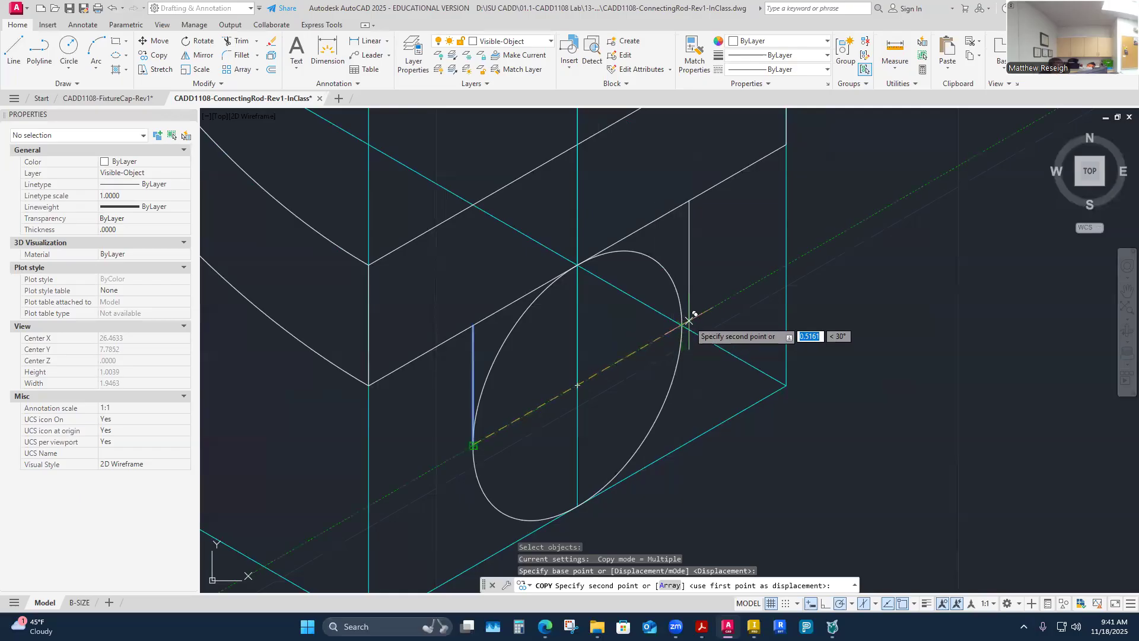
{"action": "scroll", "coordinate": [683, 323], "scroll_direction": "up", "scroll_amount": 2}
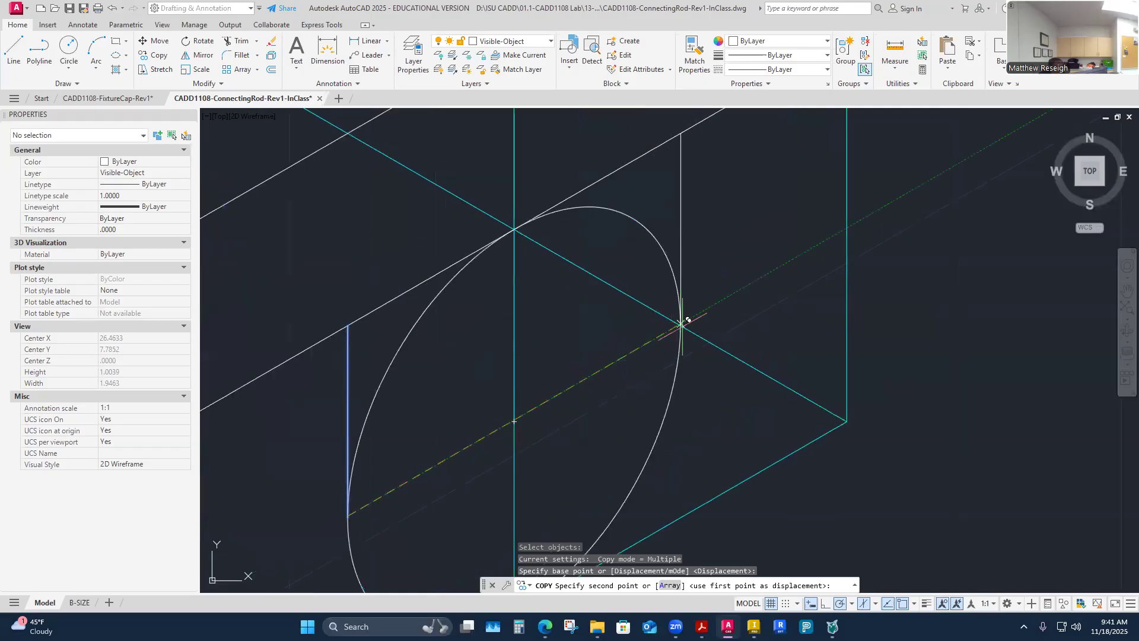
{"action": "left_click", "coordinate": [685, 321]}
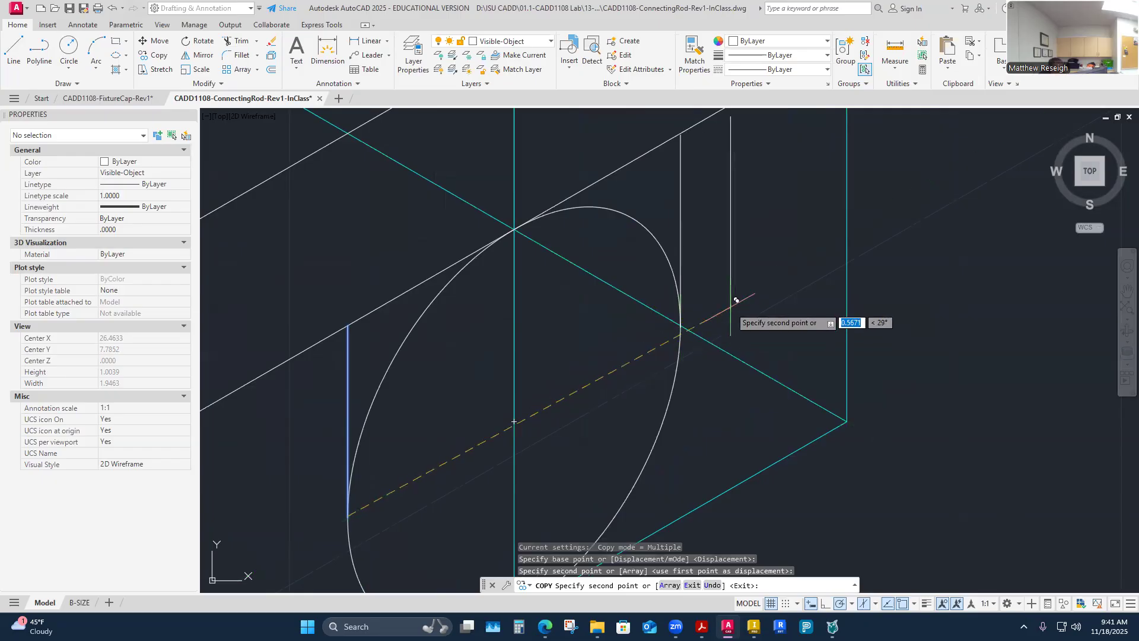
{"action": "scroll", "coordinate": [662, 170], "scroll_direction": "up", "scroll_amount": 1}
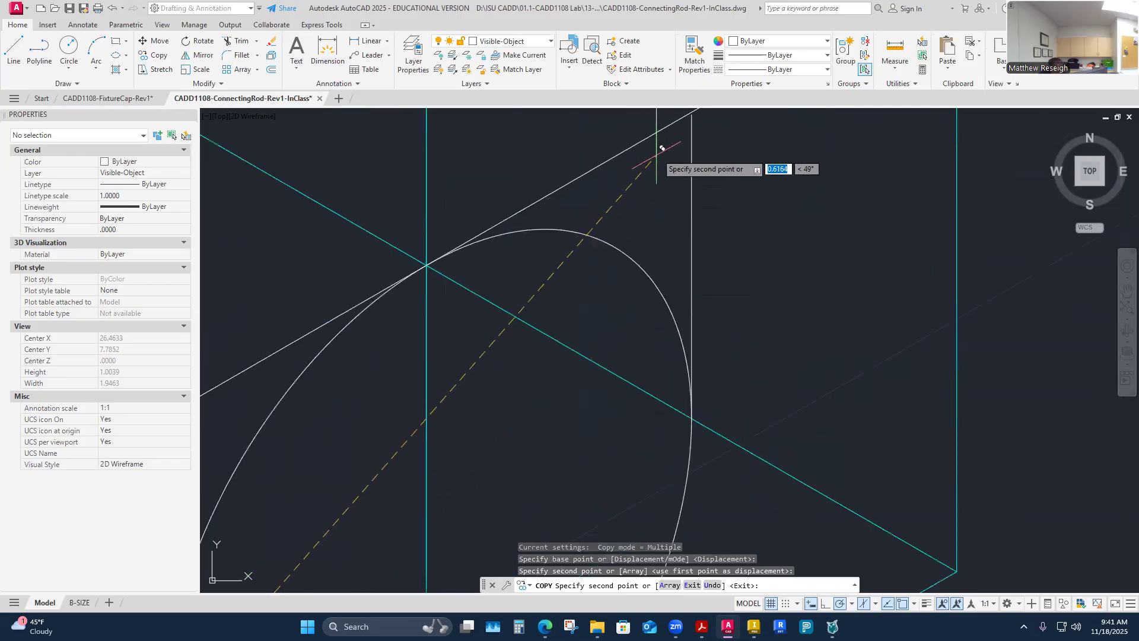
{"action": "scroll", "coordinate": [659, 183], "scroll_direction": "down", "scroll_amount": 2}
{"action": "key", "text": "Escape"}
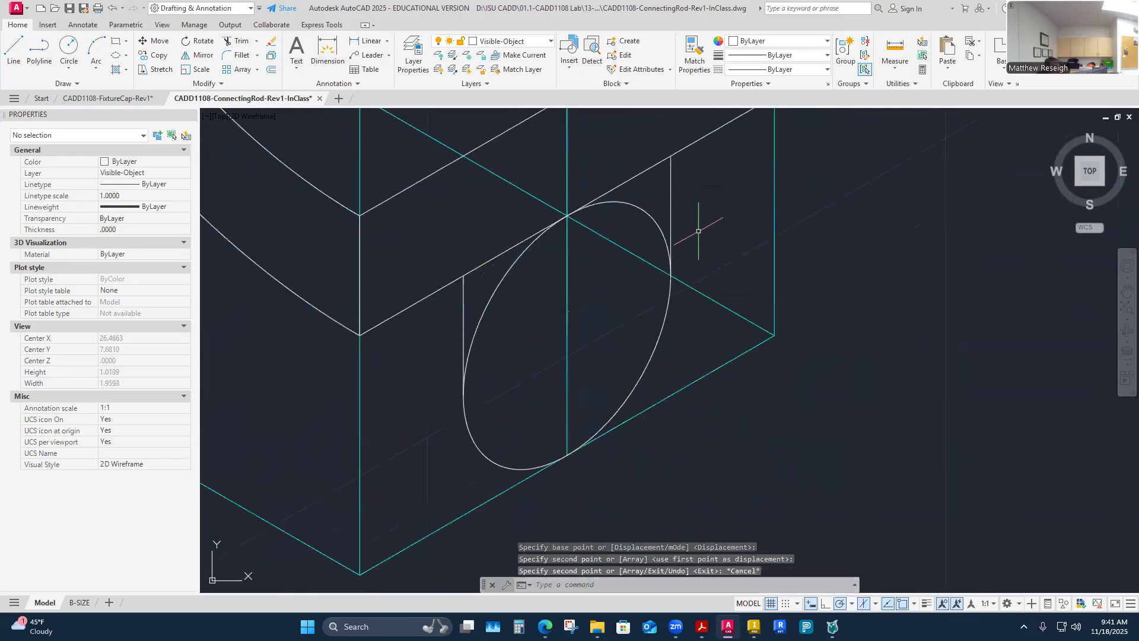
{"action": "left_click", "coordinate": [672, 208]}
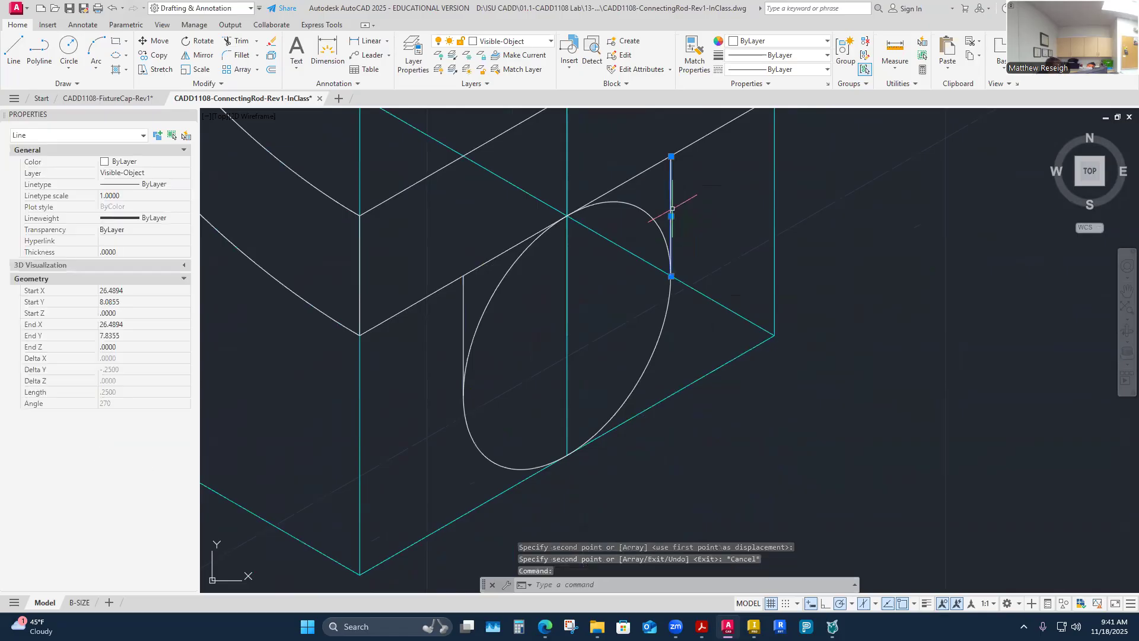
{"action": "key", "text": "Delete"}
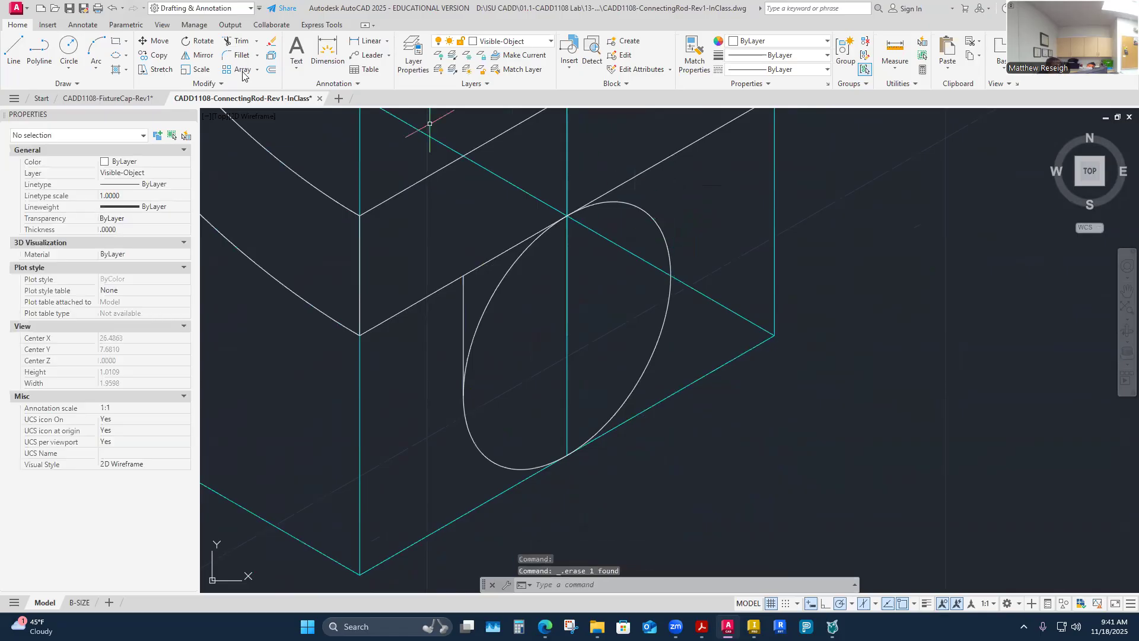
Step: Draw a vertical line from the lower plate's bottom edge, 0.25 beyond the centreline, down past the isocircle's far side
{"action": "left_click", "coordinate": [12, 51]}
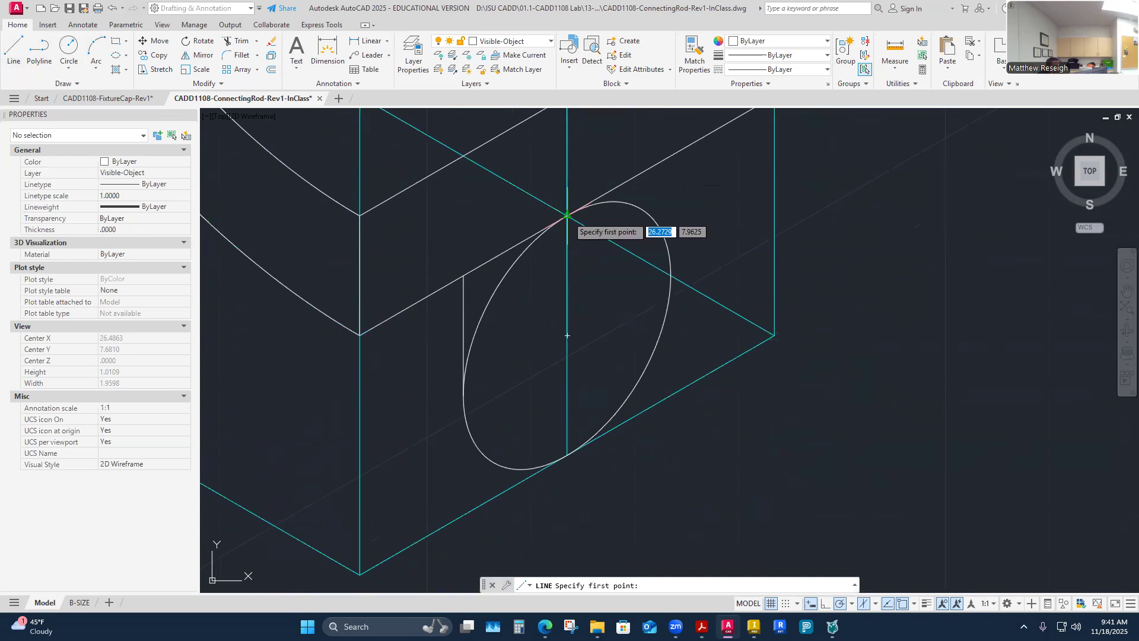
{"action": "type", "text": ".25"}
{"action": "key", "text": "Return"}
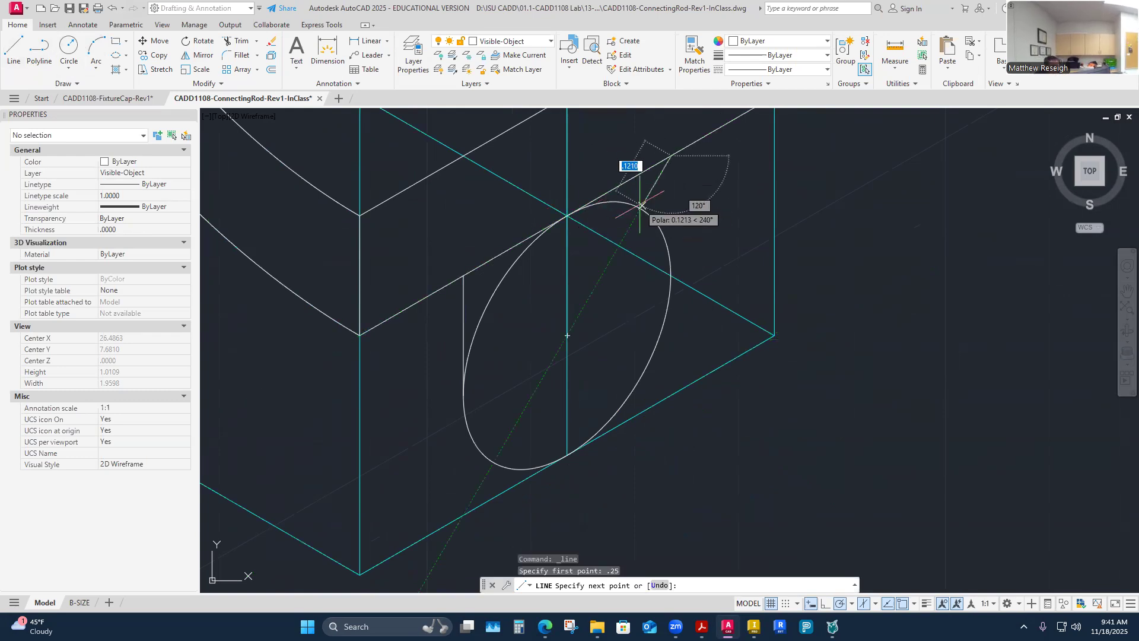
{"action": "left_click", "coordinate": [671, 320]}
{"action": "right_click", "coordinate": [682, 314]}
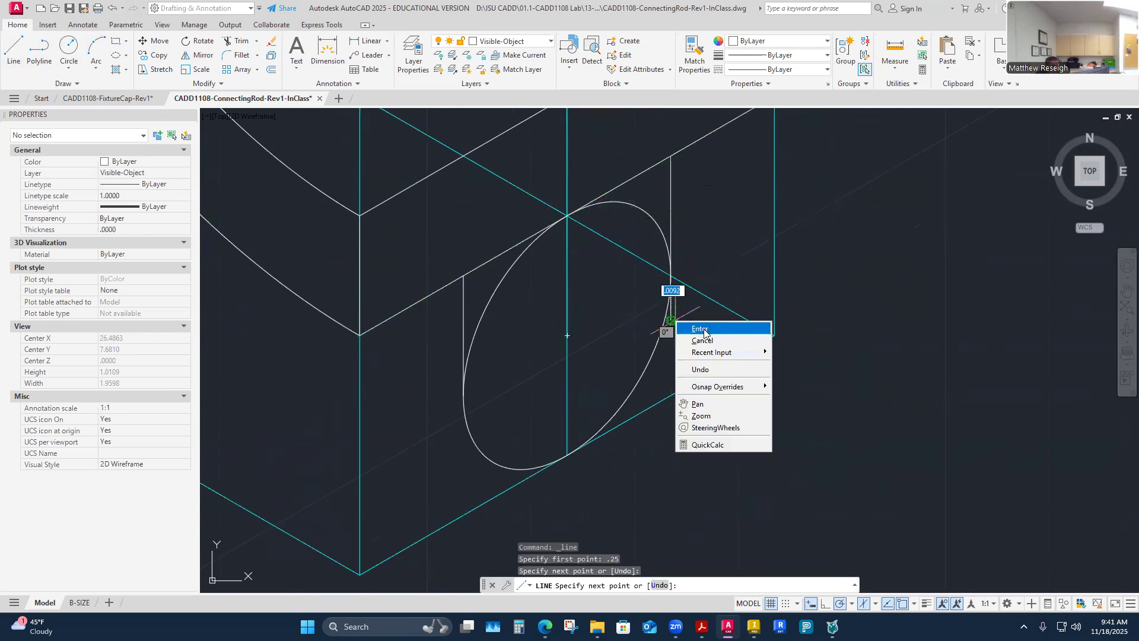
{"action": "left_click", "coordinate": [708, 330]}
Step: Trim the far-side line's excess and the isocircle's upper arc between the two vertical lines to leave the rounded lug outline
{"action": "scroll", "coordinate": [698, 295], "scroll_direction": "up", "scroll_amount": 4}
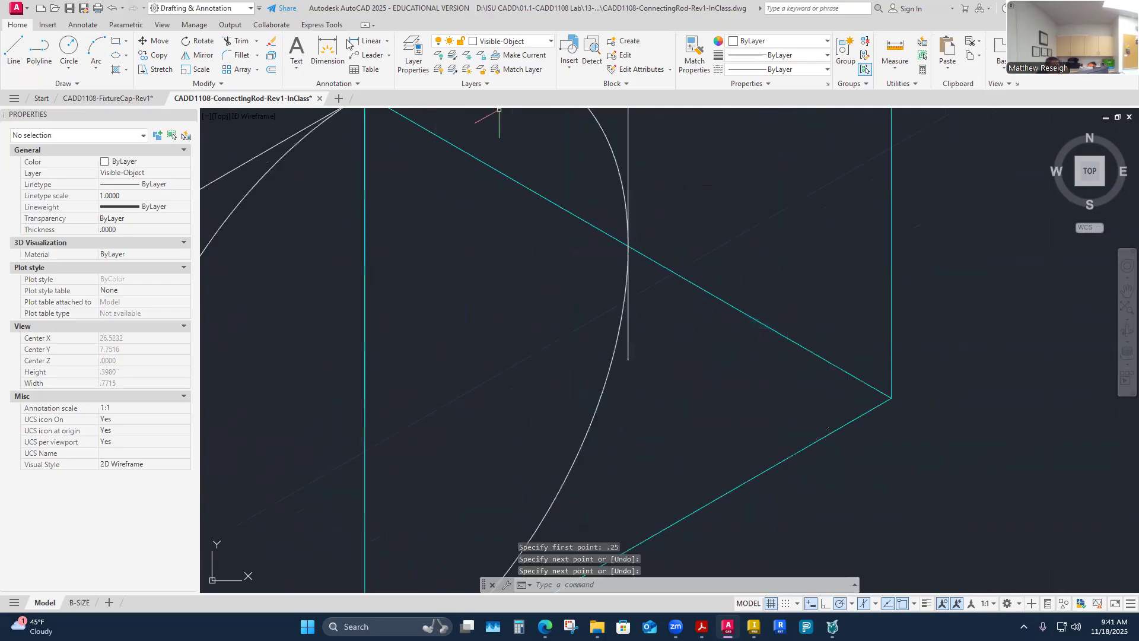
{"action": "left_click", "coordinate": [245, 40]}
{"action": "left_click", "coordinate": [628, 353]}
{"action": "scroll", "coordinate": [641, 364], "scroll_direction": "down", "scroll_amount": 5}
{"action": "scroll", "coordinate": [646, 374], "scroll_direction": "up", "scroll_amount": 3}
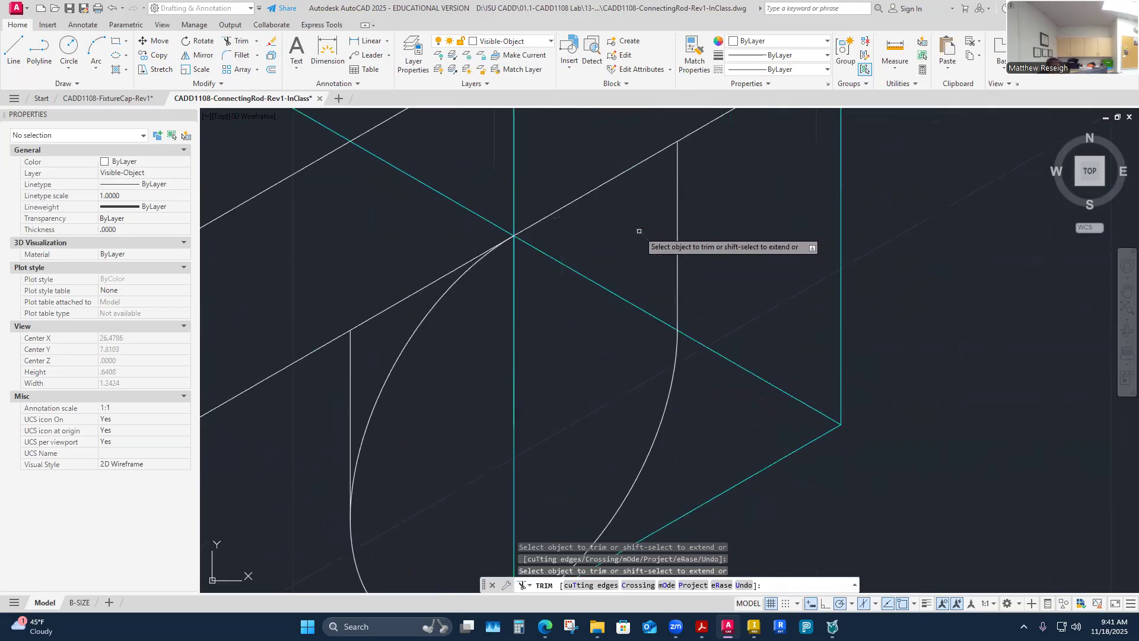
{"action": "right_click", "coordinate": [425, 436]}
{"action": "left_click", "coordinate": [445, 442]}
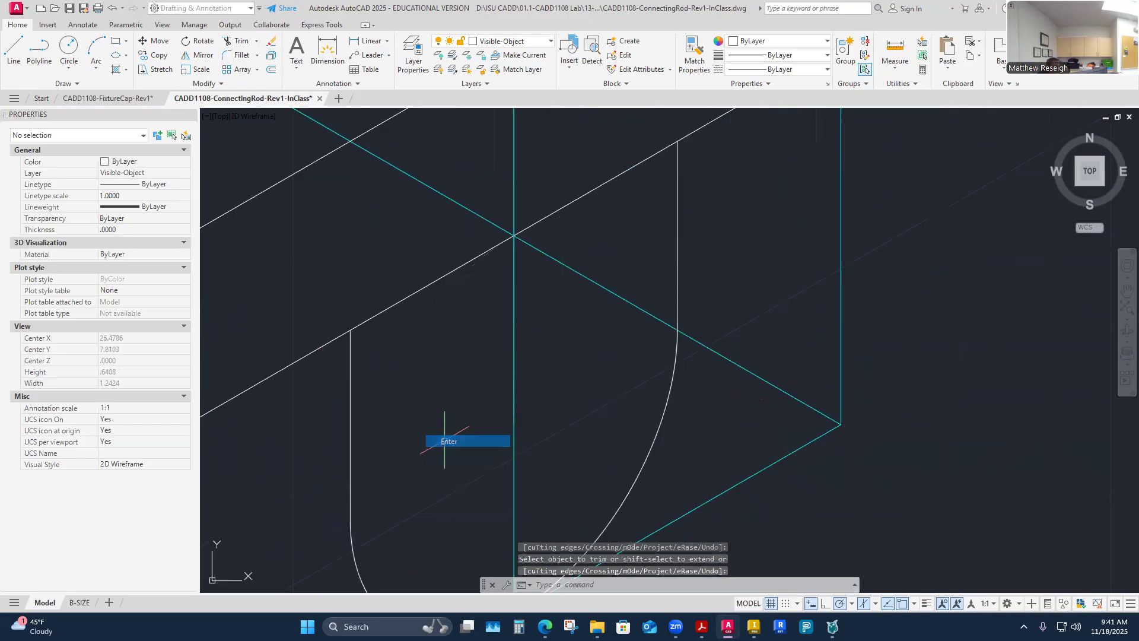
Step: Examine the lug's depth dimension in the orthographic views and return to the lower lug in the isometric view
{"action": "scroll", "coordinate": [483, 433], "scroll_direction": "down", "scroll_amount": 5}
{"action": "scroll", "coordinate": [415, 504], "scroll_direction": "up", "scroll_amount": 2}
{"action": "scroll", "coordinate": [380, 534], "scroll_direction": "down", "scroll_amount": 2}
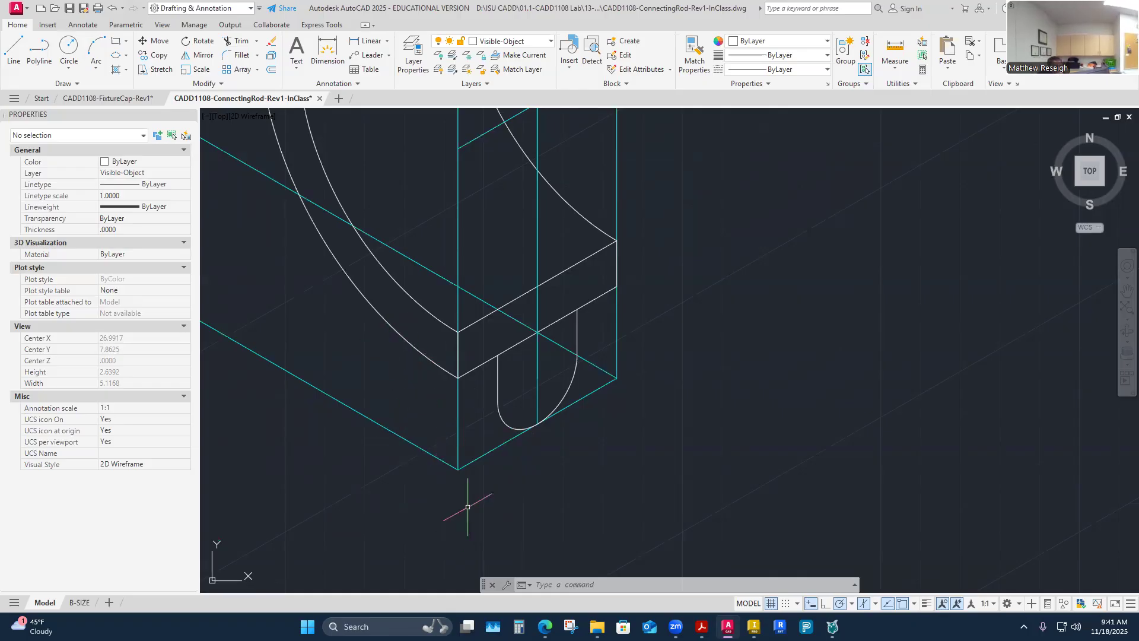
{"action": "scroll", "coordinate": [674, 451], "scroll_direction": "down", "scroll_amount": 4}
{"action": "scroll", "coordinate": [476, 445], "scroll_direction": "down", "scroll_amount": 1}
{"action": "scroll", "coordinate": [408, 370], "scroll_direction": "up", "scroll_amount": 6}
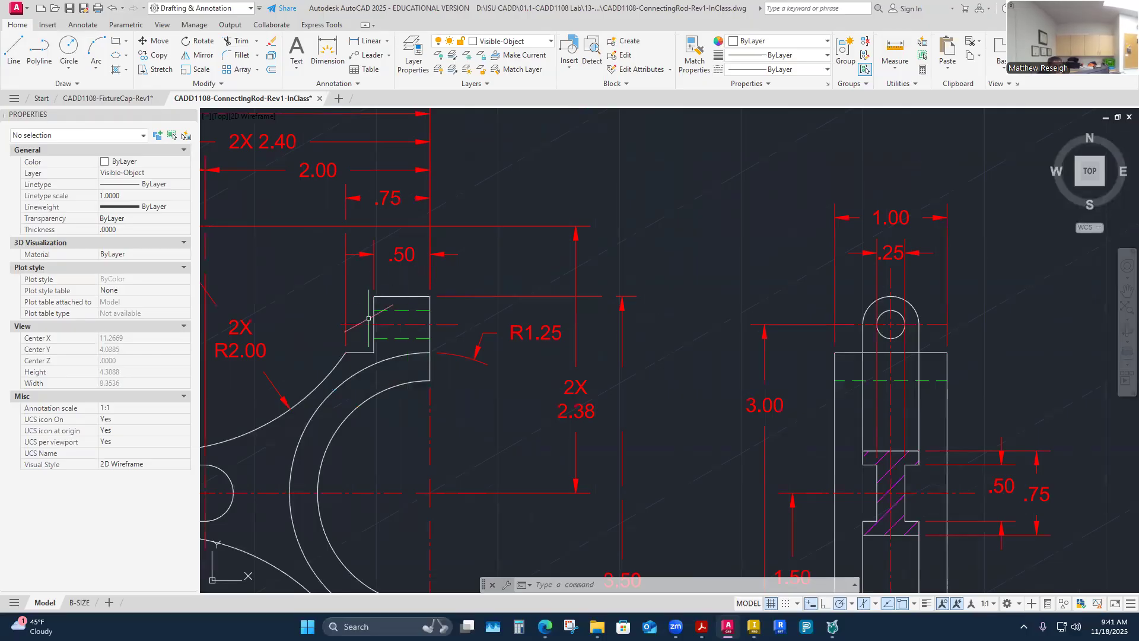
{"action": "scroll", "coordinate": [368, 361], "scroll_direction": "down", "scroll_amount": 4}
{"action": "scroll", "coordinate": [372, 461], "scroll_direction": "down", "scroll_amount": 3}
{"action": "scroll", "coordinate": [691, 382], "scroll_direction": "up", "scroll_amount": 6}
{"action": "scroll", "coordinate": [599, 359], "scroll_direction": "up", "scroll_amount": 4}
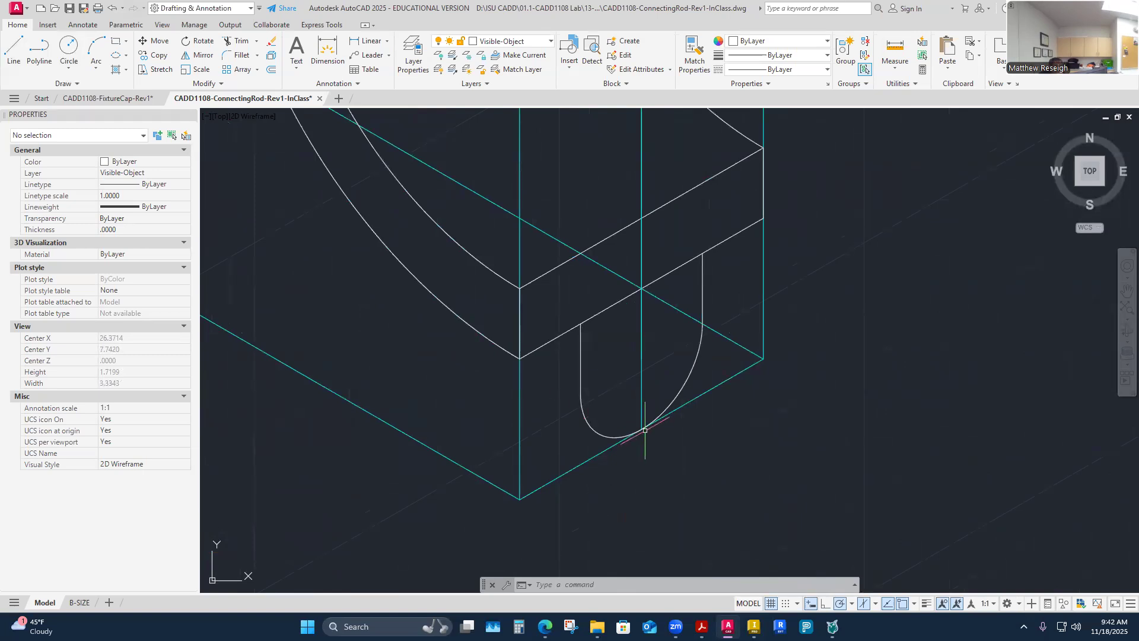
Step: Draw a 0.5 line at 150° on the Construction3 layer from the centreline's lower end, marking the lower lug's depth
{"action": "left_click", "coordinate": [550, 42]}
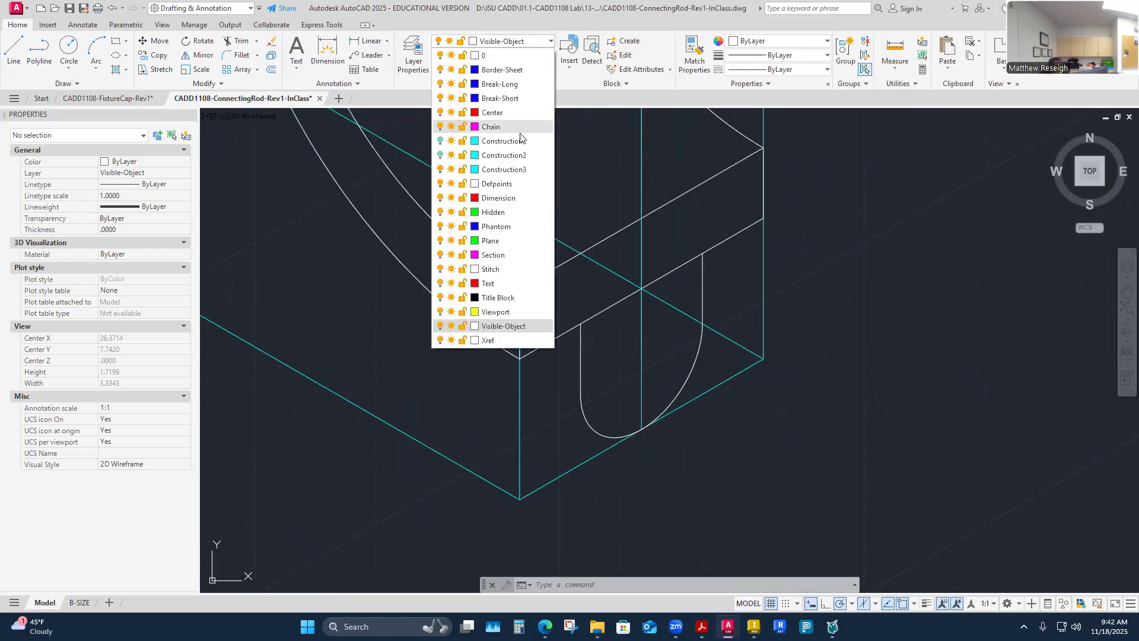
{"action": "left_click", "coordinate": [485, 194]}
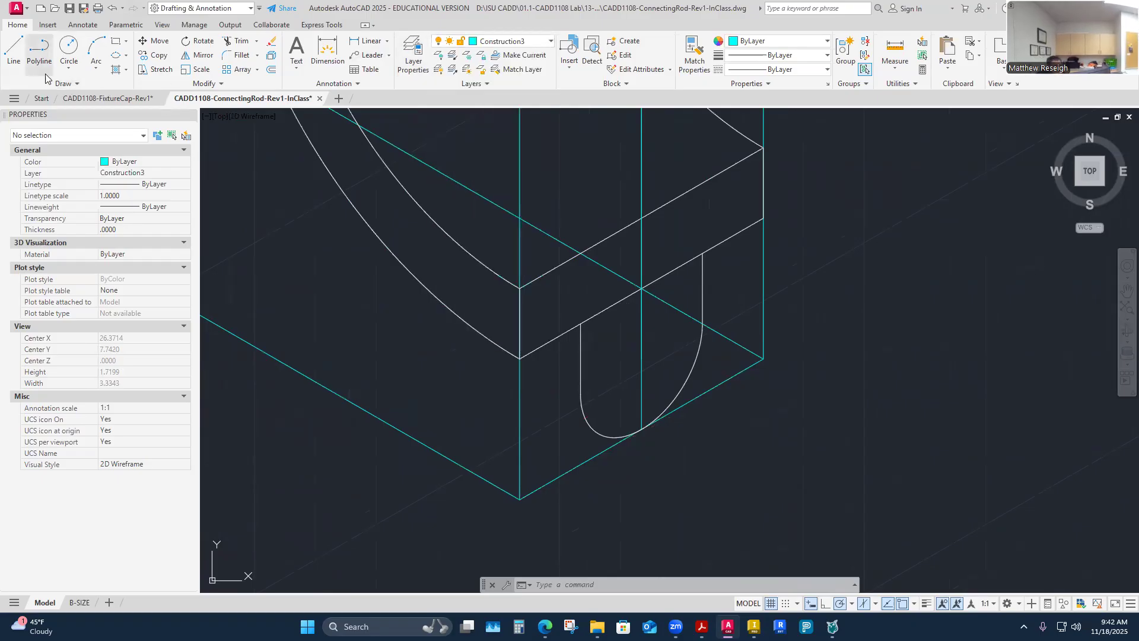
{"action": "left_click", "coordinate": [14, 51]}
{"action": "left_click", "coordinate": [641, 428]}
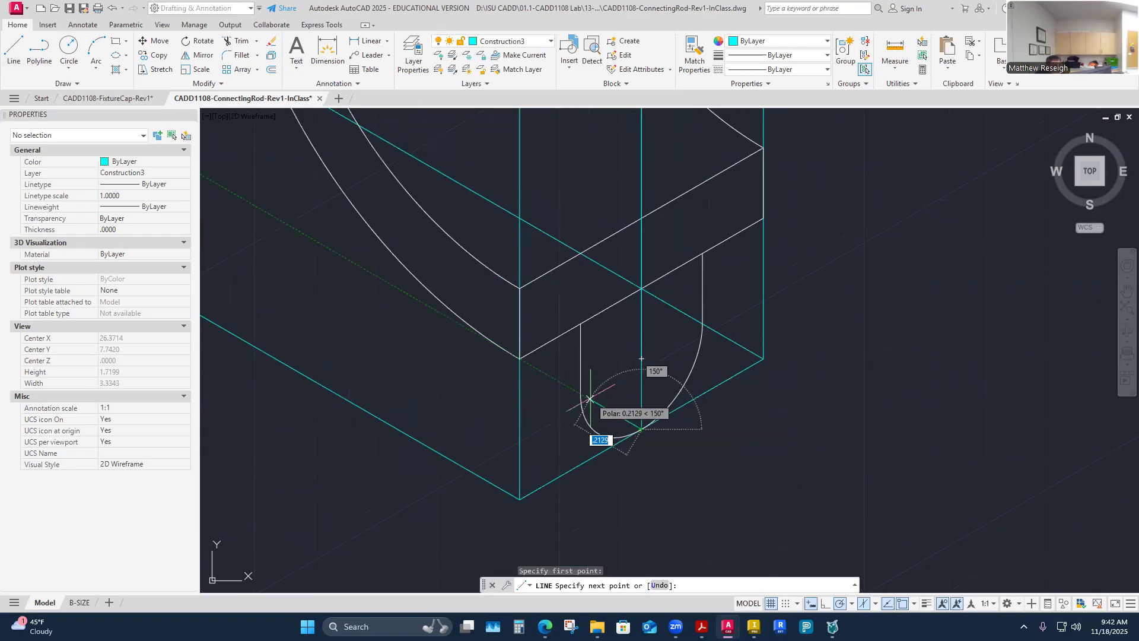
{"action": "type", "text": ".5"}
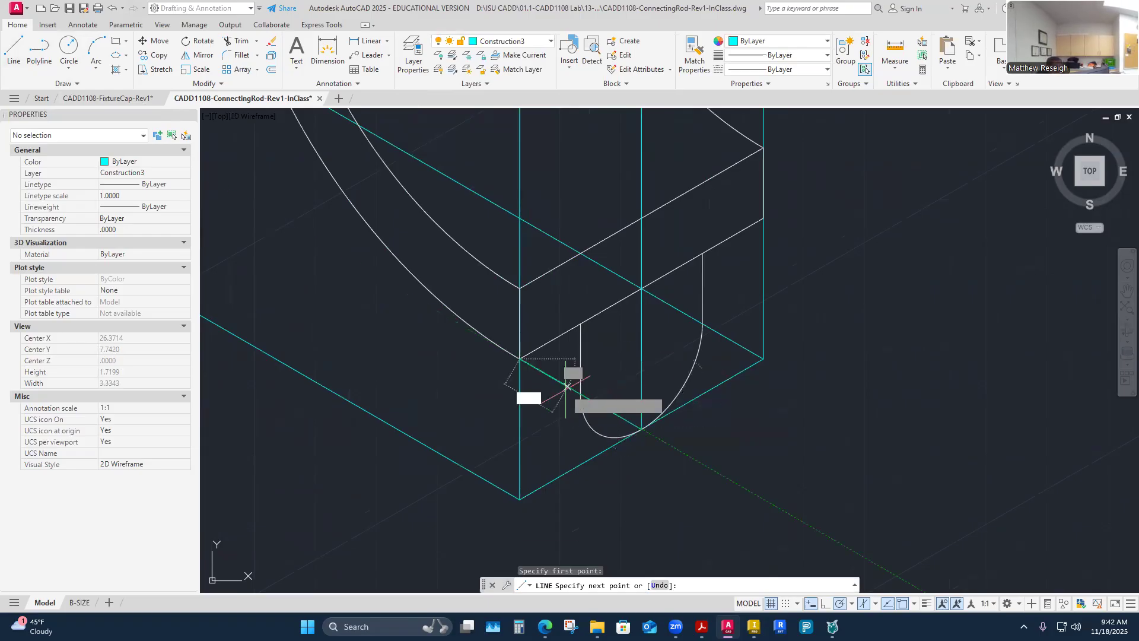
{"action": "key", "text": "Return"}
{"action": "key", "text": "Escape"}
{"action": "scroll", "coordinate": [522, 359], "scroll_direction": "up", "scroll_amount": 8}
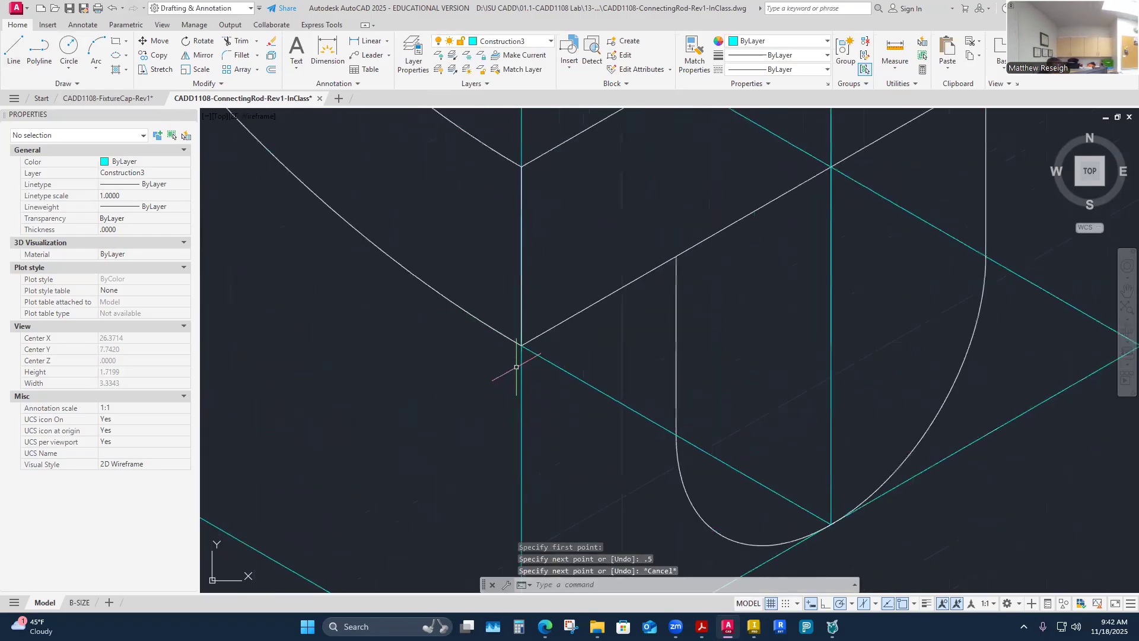
{"action": "key", "text": "Escape"}
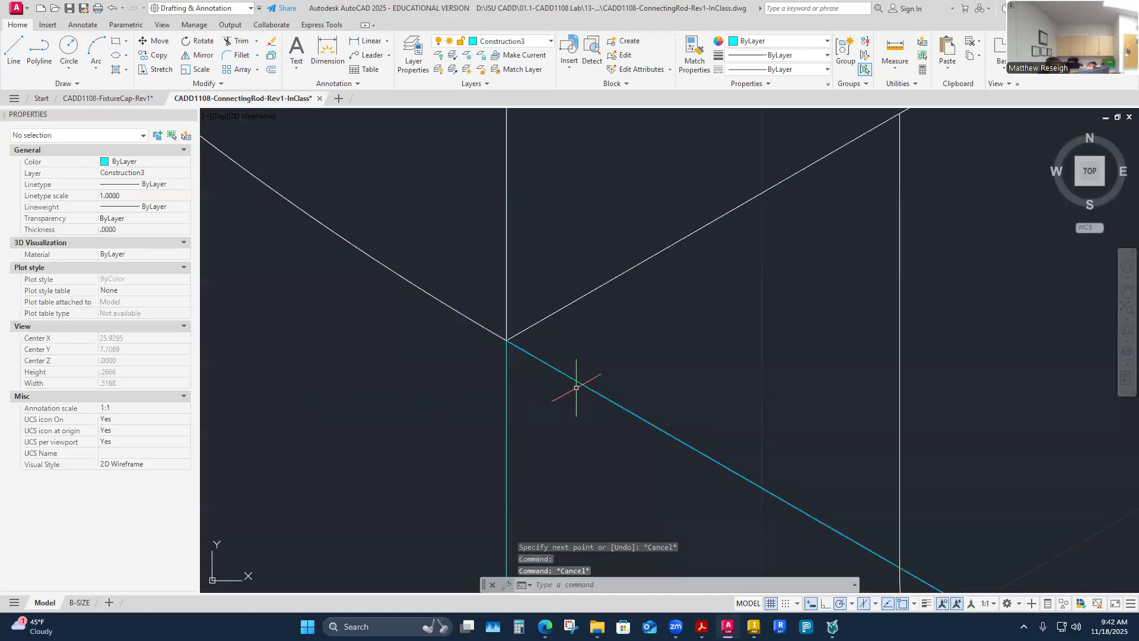
{"action": "scroll", "coordinate": [578, 382], "scroll_direction": "down", "scroll_amount": 8}
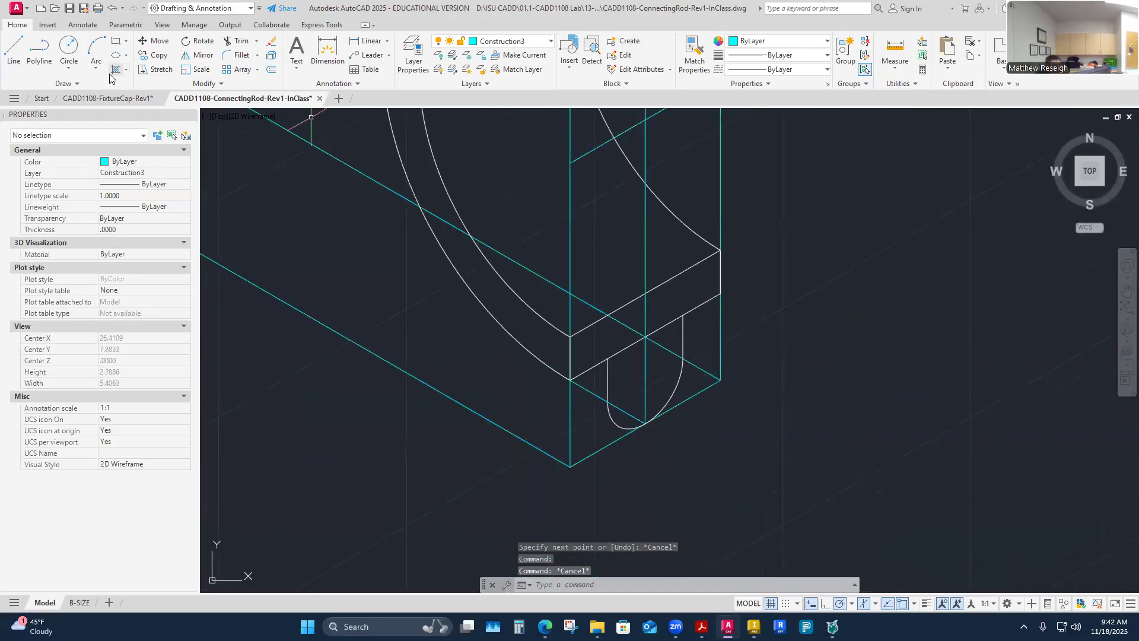
Step: Copy the lug's near vertical line and rounded arc back 0.5 at 150°, and trim the copy's portions overlapping the plate
{"action": "left_click", "coordinate": [155, 55]}
{"action": "scroll", "coordinate": [629, 427], "scroll_direction": "up", "scroll_amount": 3}
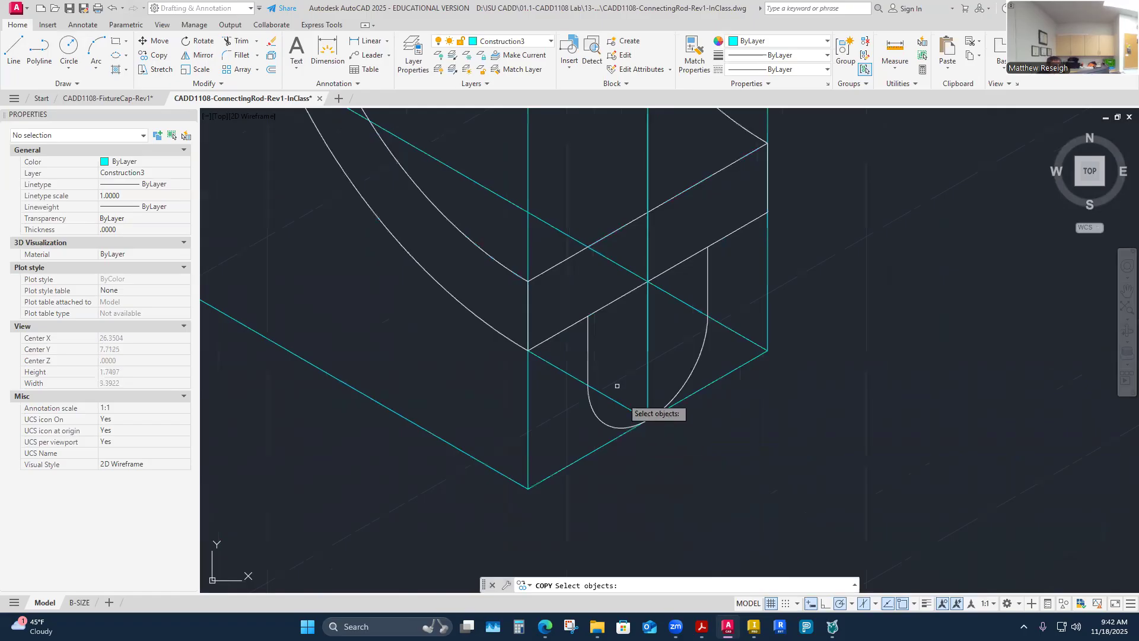
{"action": "left_click", "coordinate": [588, 358]}
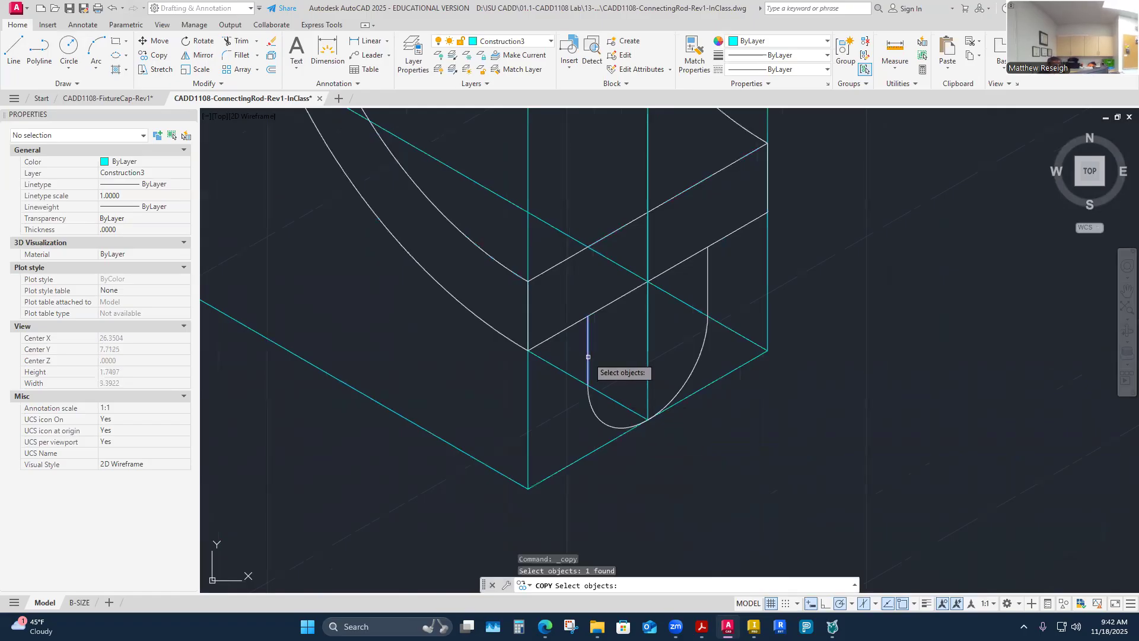
{"action": "left_click", "coordinate": [610, 428]}
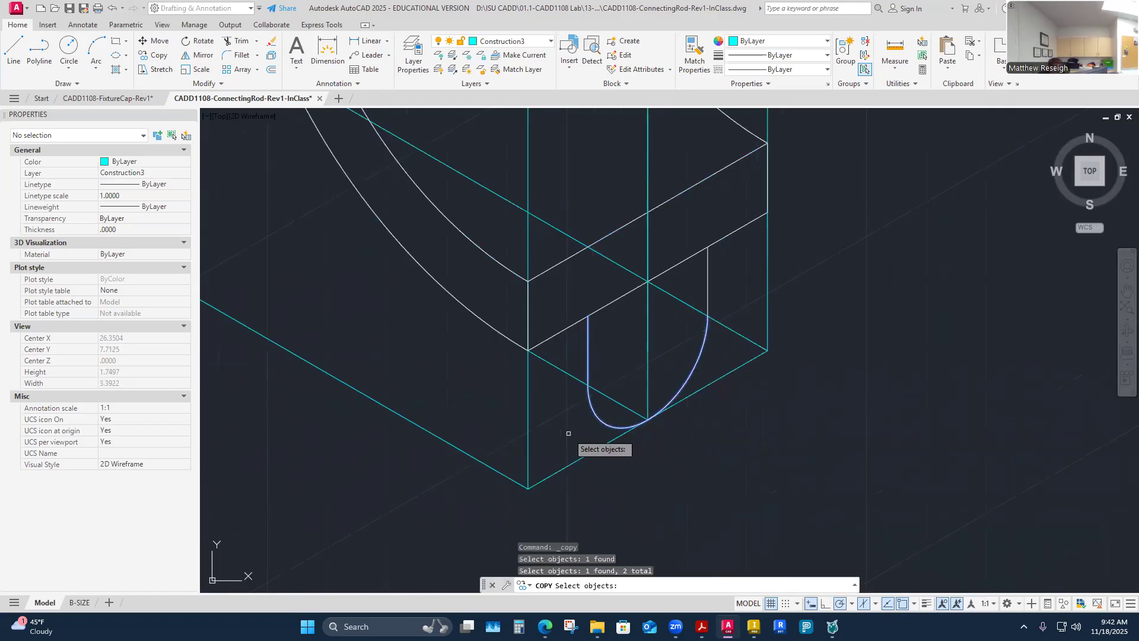
{"action": "key", "text": "Return"}
{"action": "left_click", "coordinate": [648, 419]}
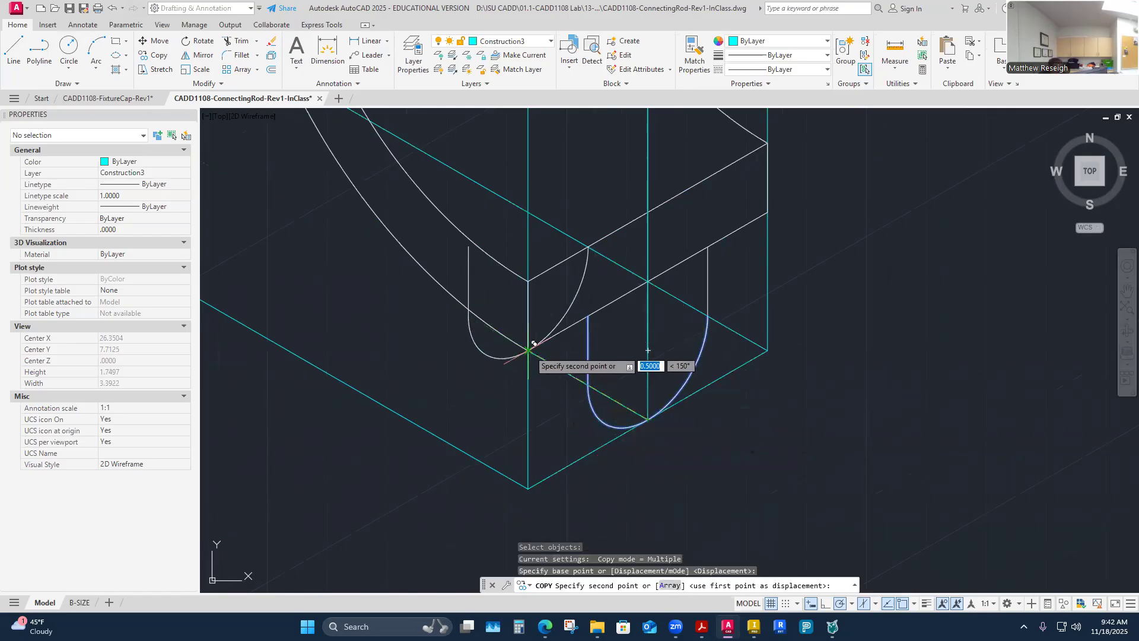
{"action": "left_click", "coordinate": [533, 345]}
{"action": "key", "text": "Escape"}
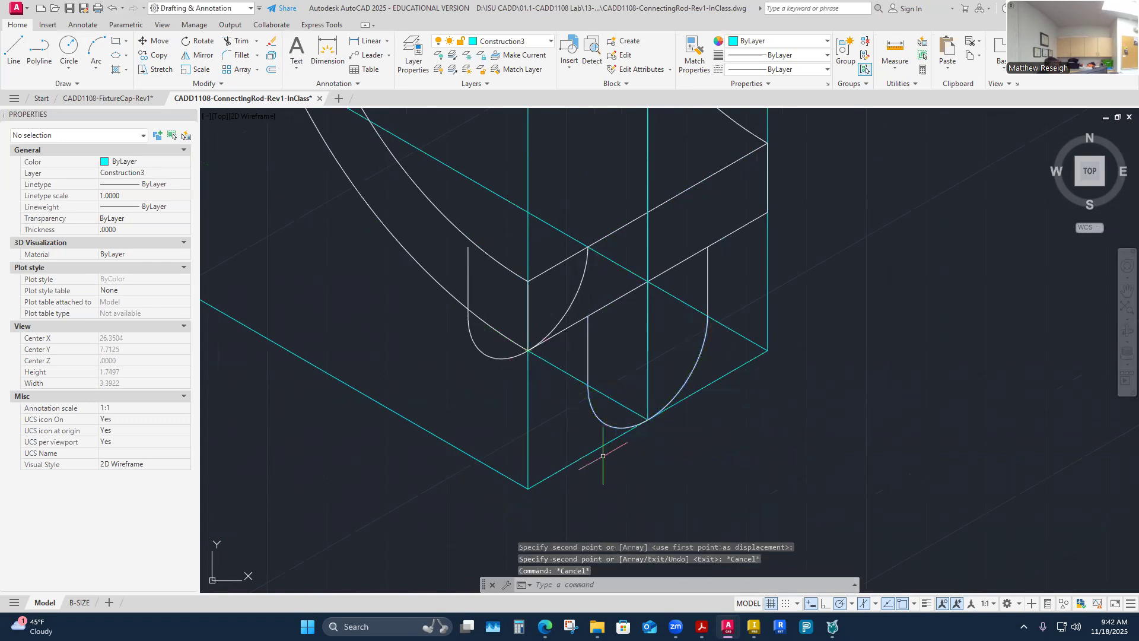
{"action": "left_click", "coordinate": [237, 41]}
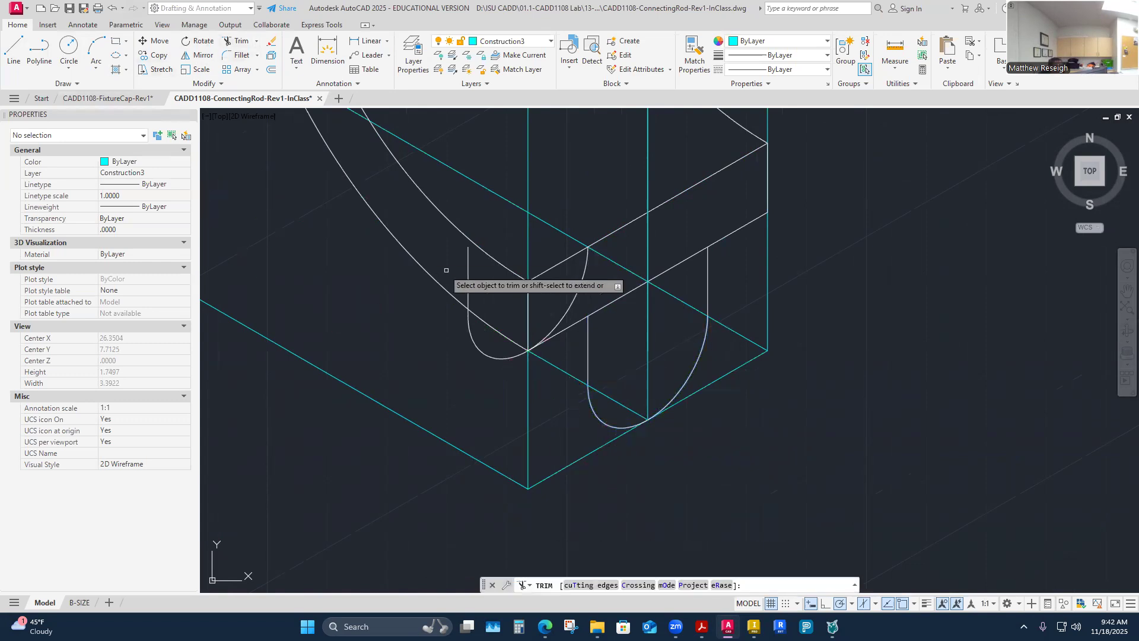
{"action": "left_click", "coordinate": [573, 283]}
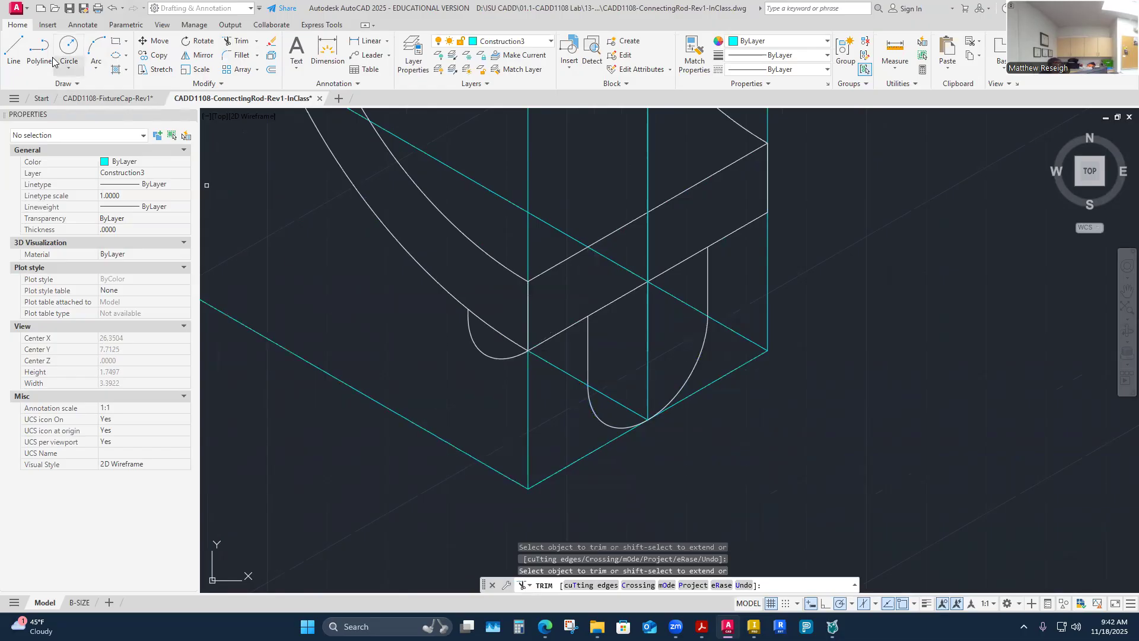
Step: Draw a tangent line at 330° from the rear lug arc to just past the front lug arc
{"action": "left_click", "coordinate": [14, 49]}
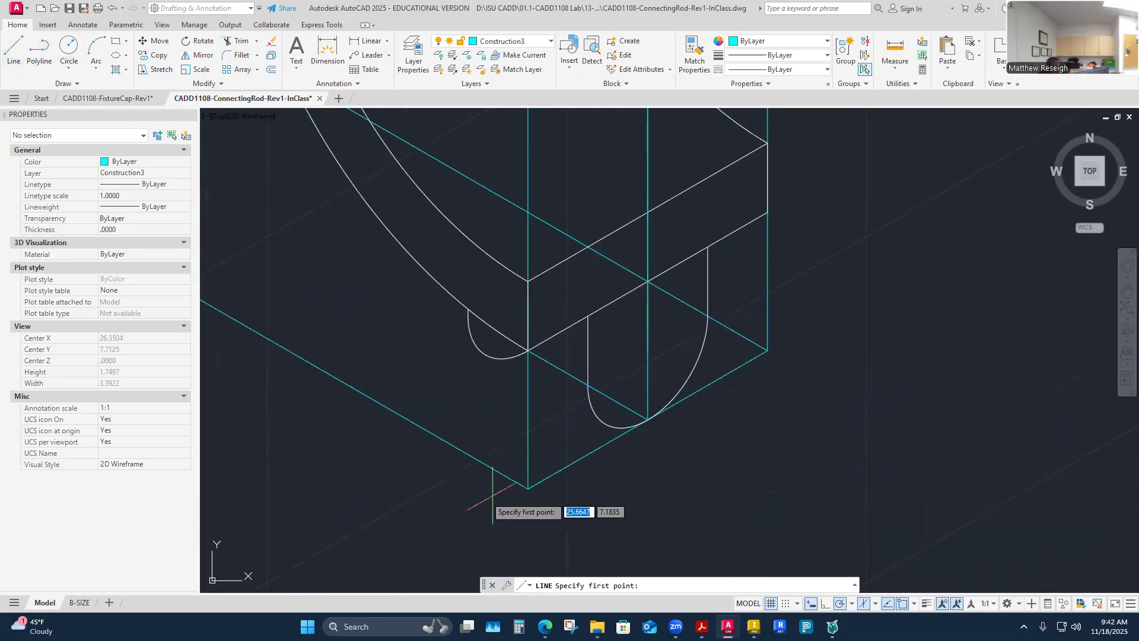
{"action": "left_click", "coordinate": [485, 355]}
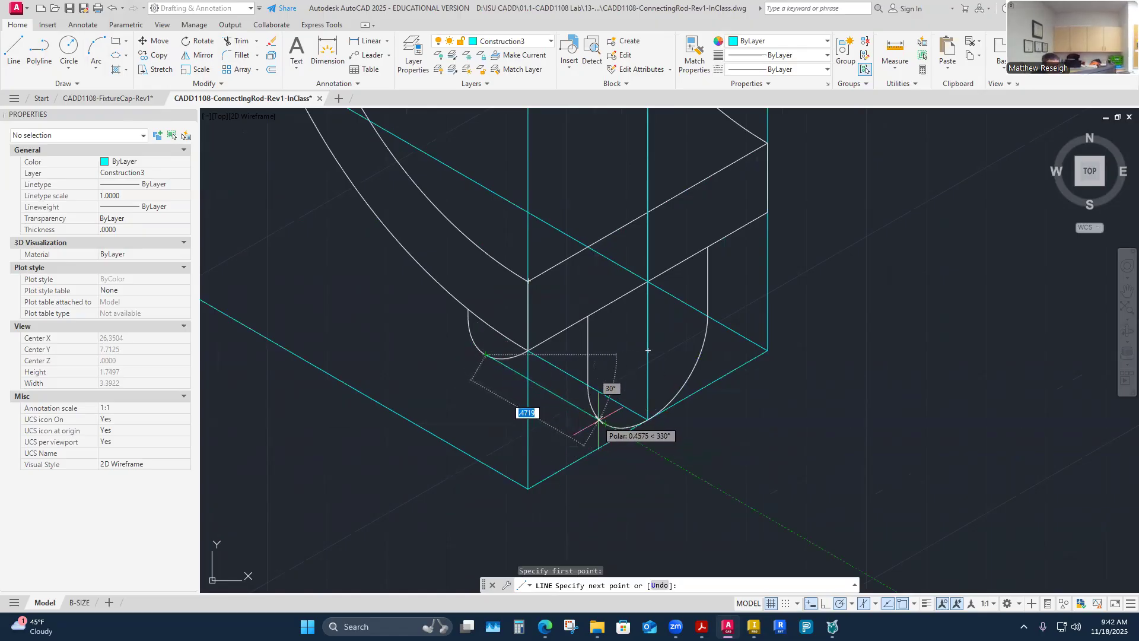
{"action": "scroll", "coordinate": [606, 424], "scroll_direction": "up", "scroll_amount": 4}
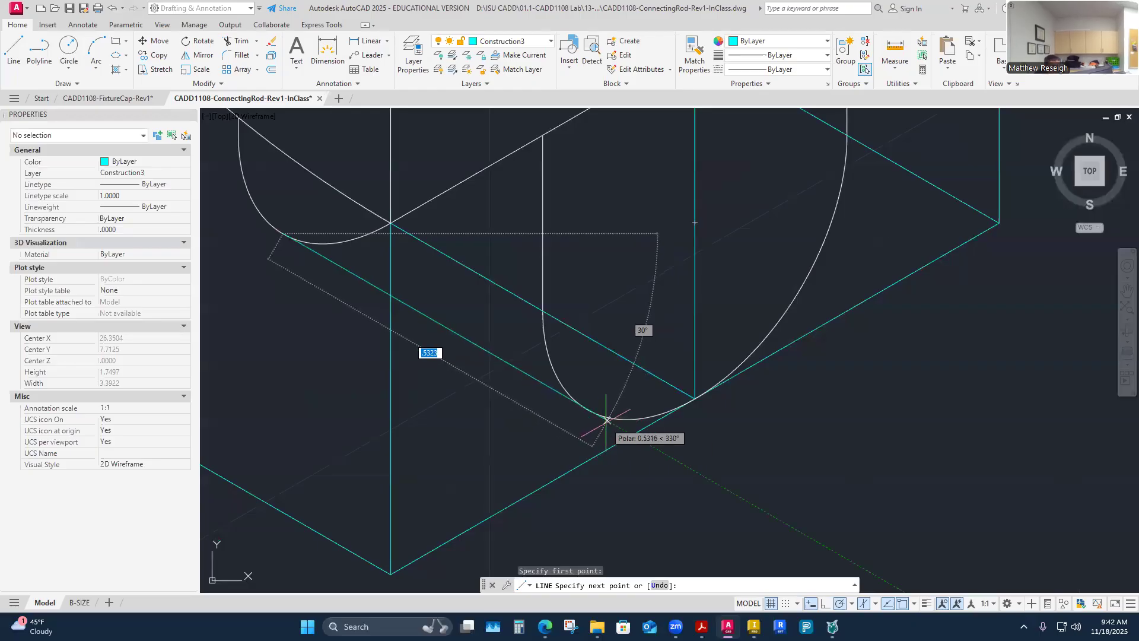
{"action": "scroll", "coordinate": [605, 423], "scroll_direction": "up", "scroll_amount": 4}
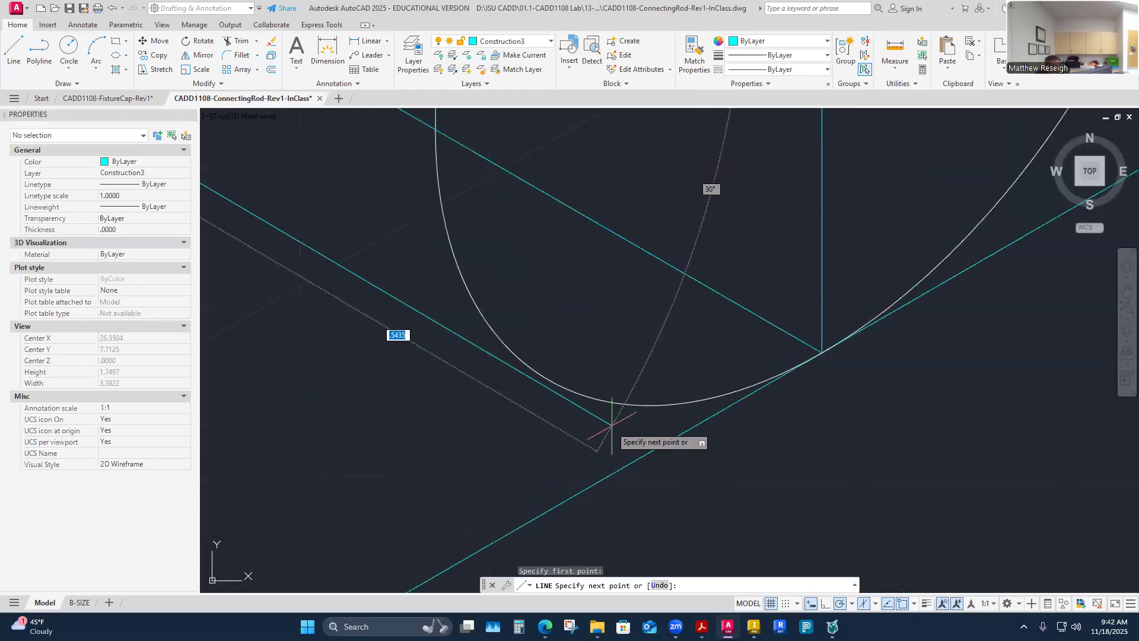
{"action": "left_click", "coordinate": [640, 432]}
{"action": "right_click", "coordinate": [642, 432]}
{"action": "left_click", "coordinate": [664, 437]}
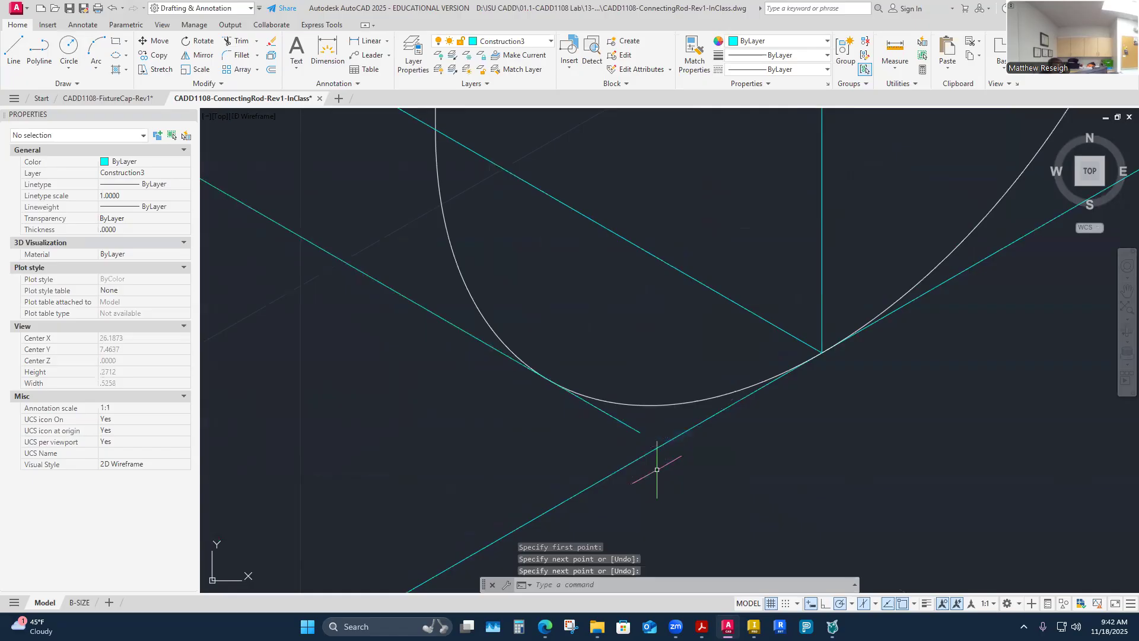
Step: Match the tangent line's properties to those of the front lug arc
{"action": "left_click", "coordinate": [699, 55]}
{"action": "left_click", "coordinate": [454, 314]}
{"action": "left_click", "coordinate": [457, 323]}
{"action": "right_click", "coordinate": [433, 292]}
{"action": "left_click", "coordinate": [451, 296]}
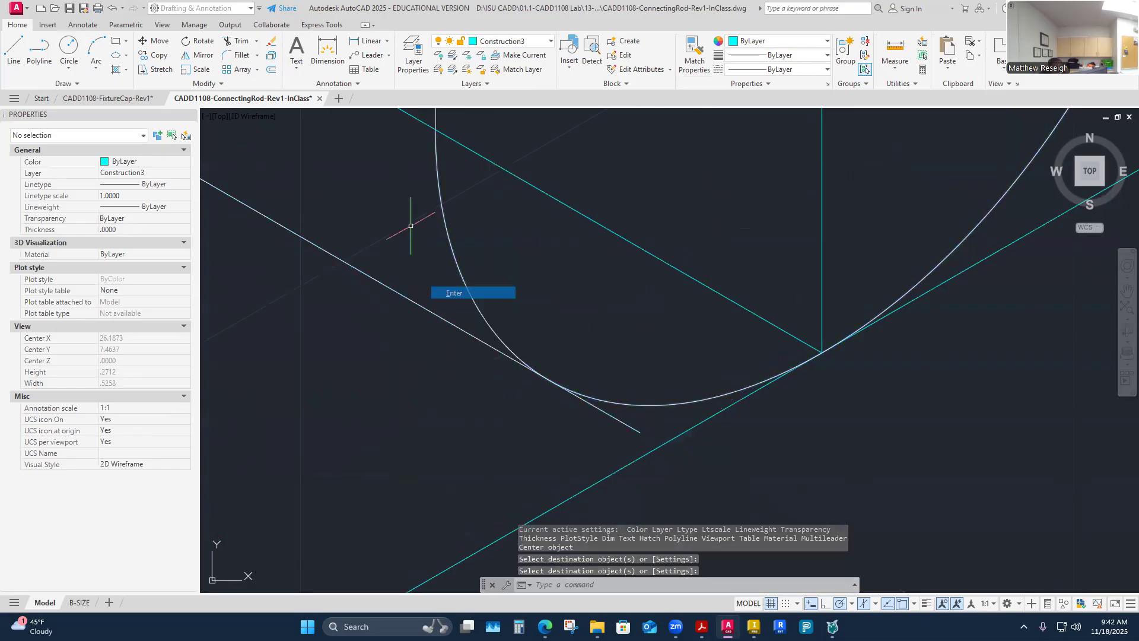
Step: Trim the tangent line's excess beyond the front arc and the rear arc's remainder beyond the tangent point
{"action": "left_click", "coordinate": [242, 43]}
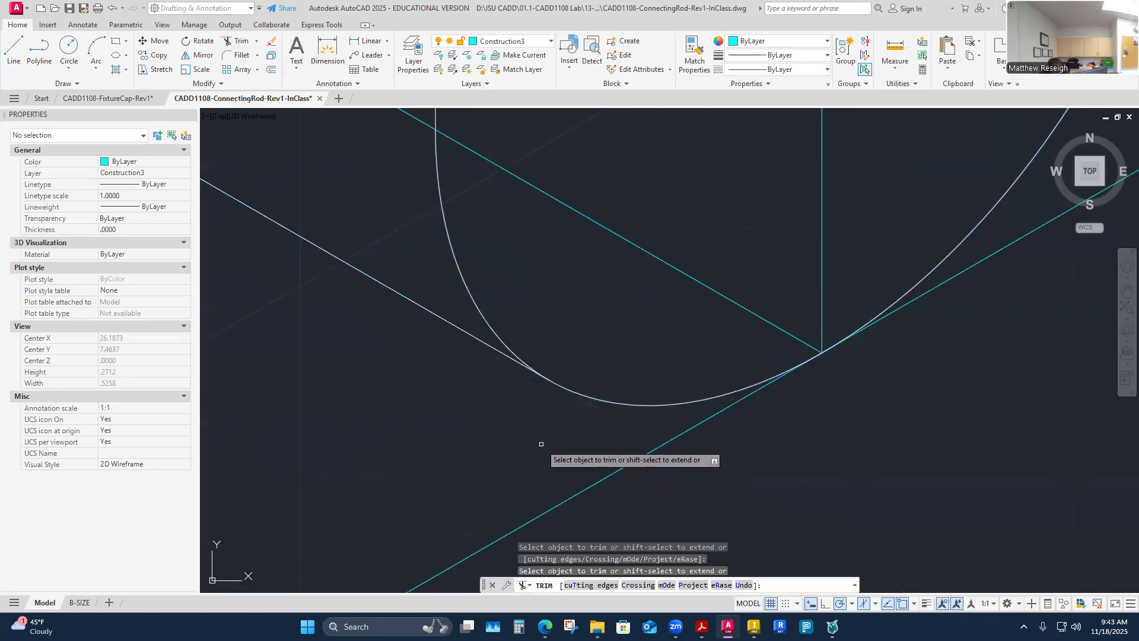
{"action": "scroll", "coordinate": [518, 445], "scroll_direction": "down", "scroll_amount": 3}
{"action": "scroll", "coordinate": [484, 451], "scroll_direction": "down", "scroll_amount": 1}
{"action": "scroll", "coordinate": [375, 400], "scroll_direction": "down", "scroll_amount": 1}
{"action": "scroll", "coordinate": [375, 400], "scroll_direction": "up", "scroll_amount": 4}
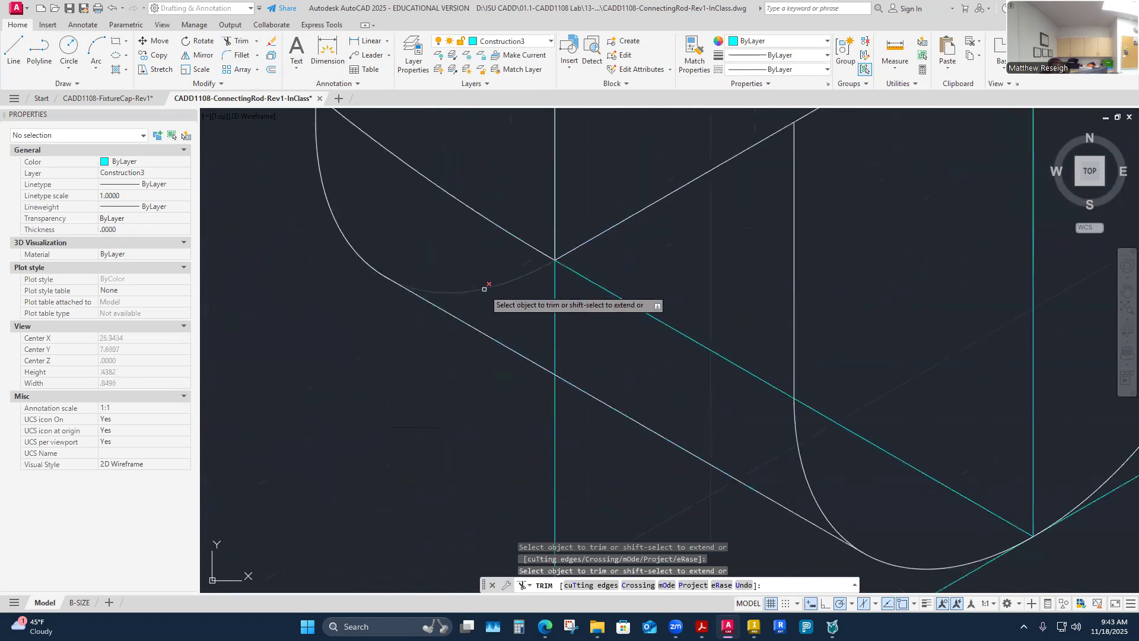
{"action": "scroll", "coordinate": [420, 395], "scroll_direction": "down", "scroll_amount": 4}
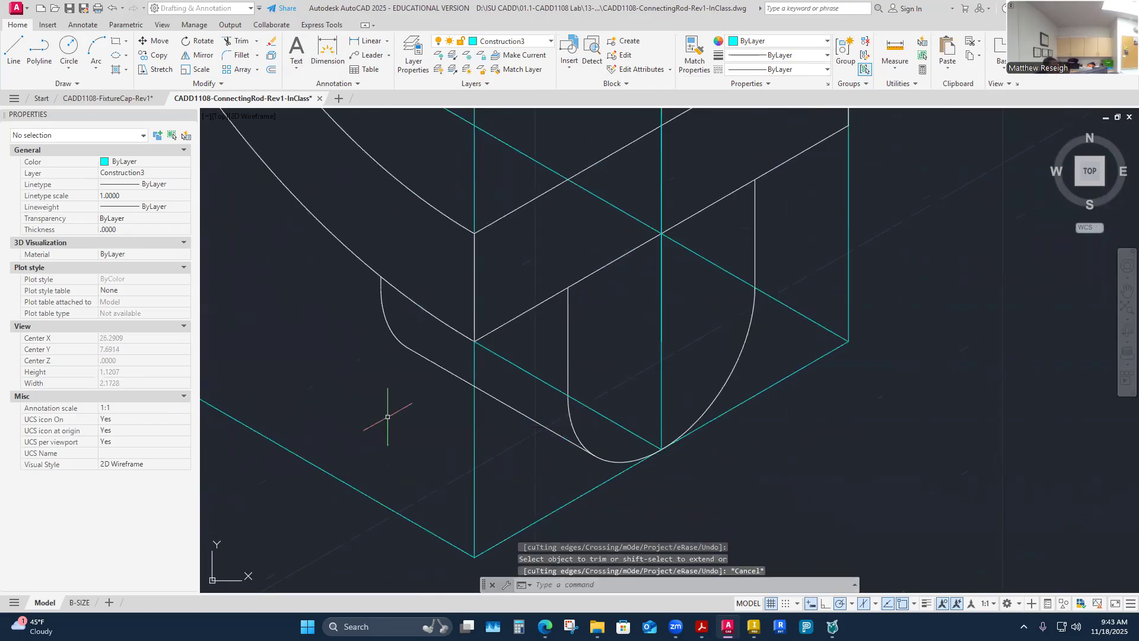
{"action": "key", "text": "Escape"}
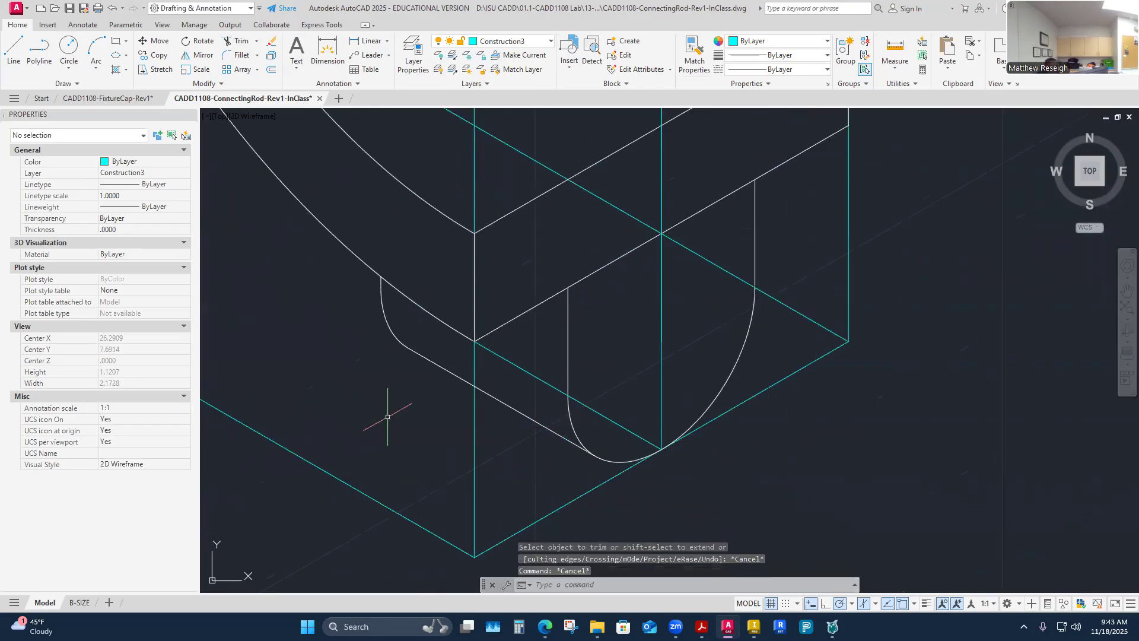
Step: Inspect the rear lug arc's joints with its vertical line and tangent line, and the matching front lug segments
{"action": "left_click", "coordinate": [384, 304]}
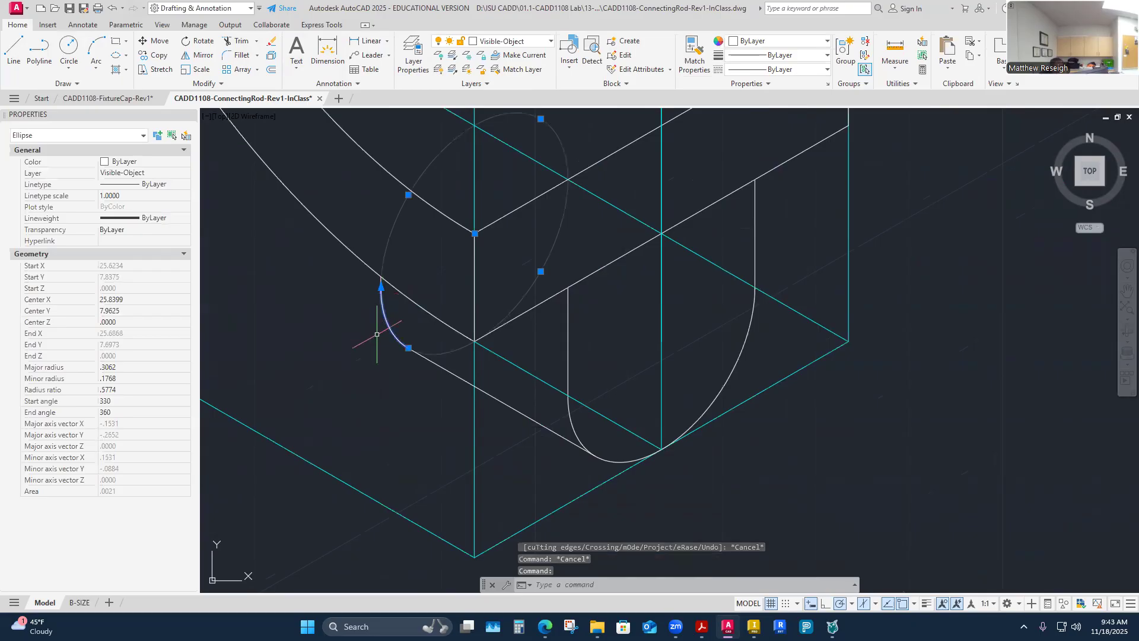
{"action": "scroll", "coordinate": [388, 337], "scroll_direction": "up", "scroll_amount": 6}
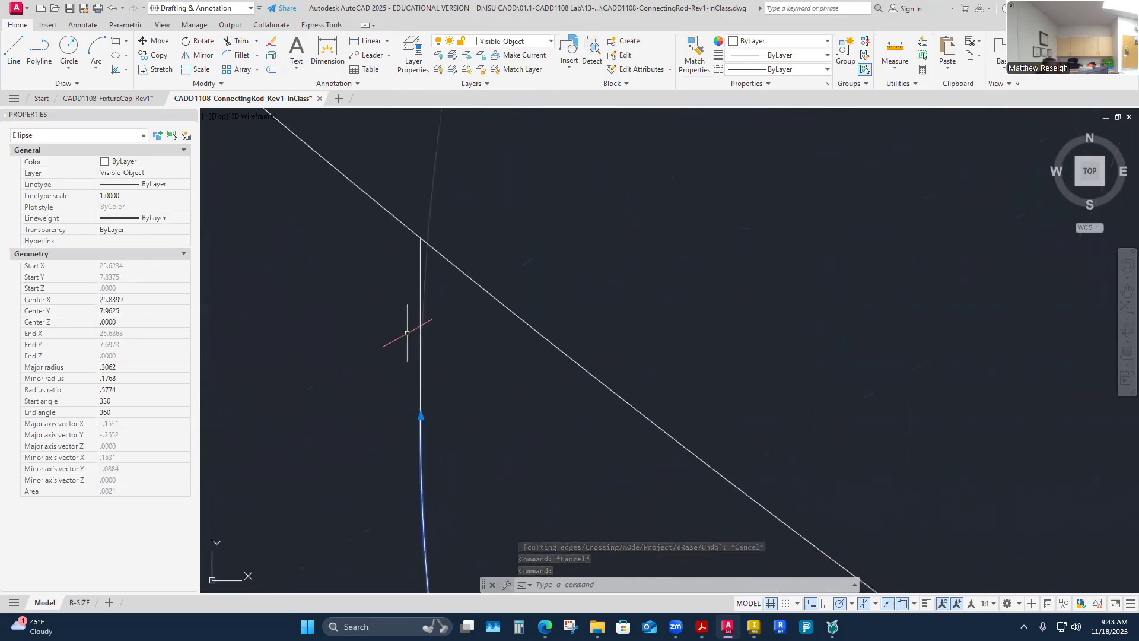
{"action": "scroll", "coordinate": [389, 320], "scroll_direction": "down", "scroll_amount": 5}
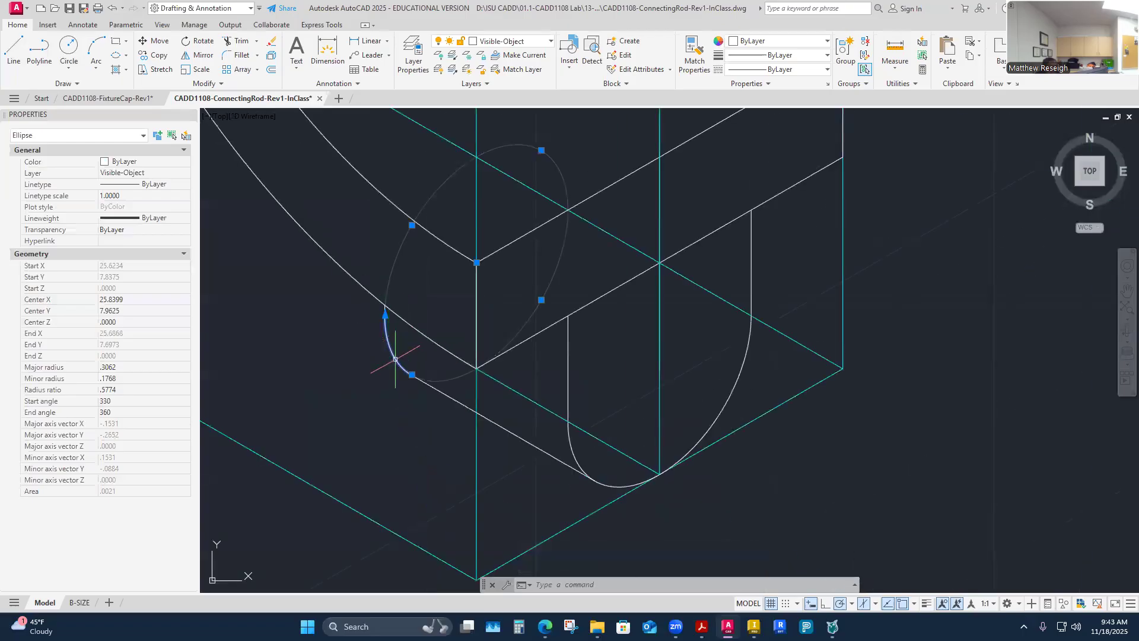
{"action": "key", "text": "Escape"}
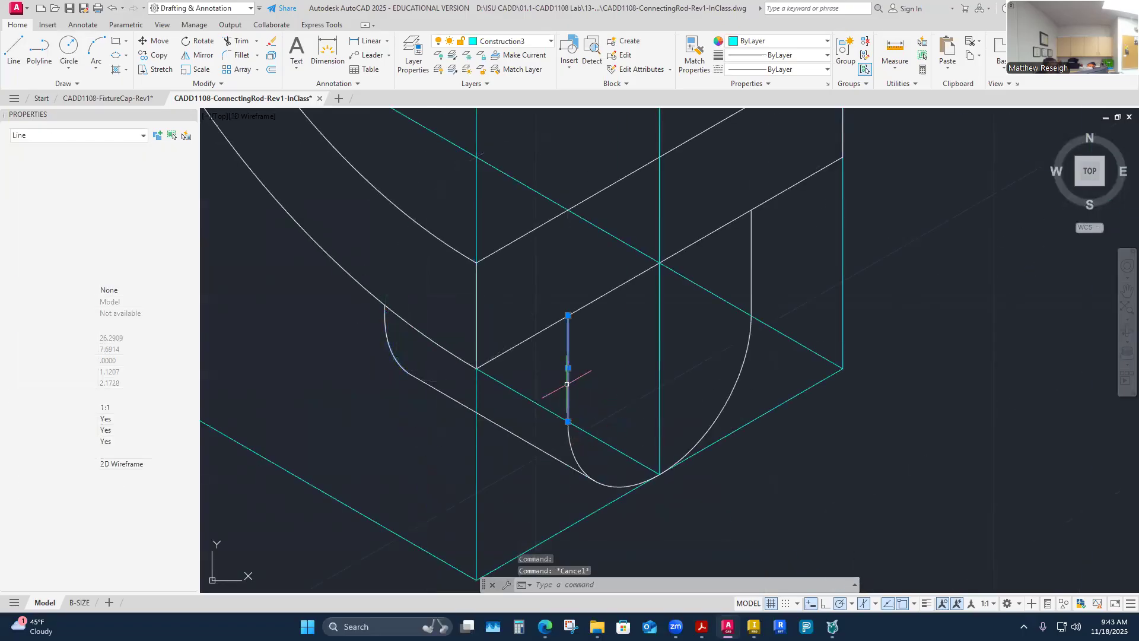
{"action": "left_click", "coordinate": [568, 385]}
{"action": "left_click", "coordinate": [571, 441]}
{"action": "key", "text": "Escape"}
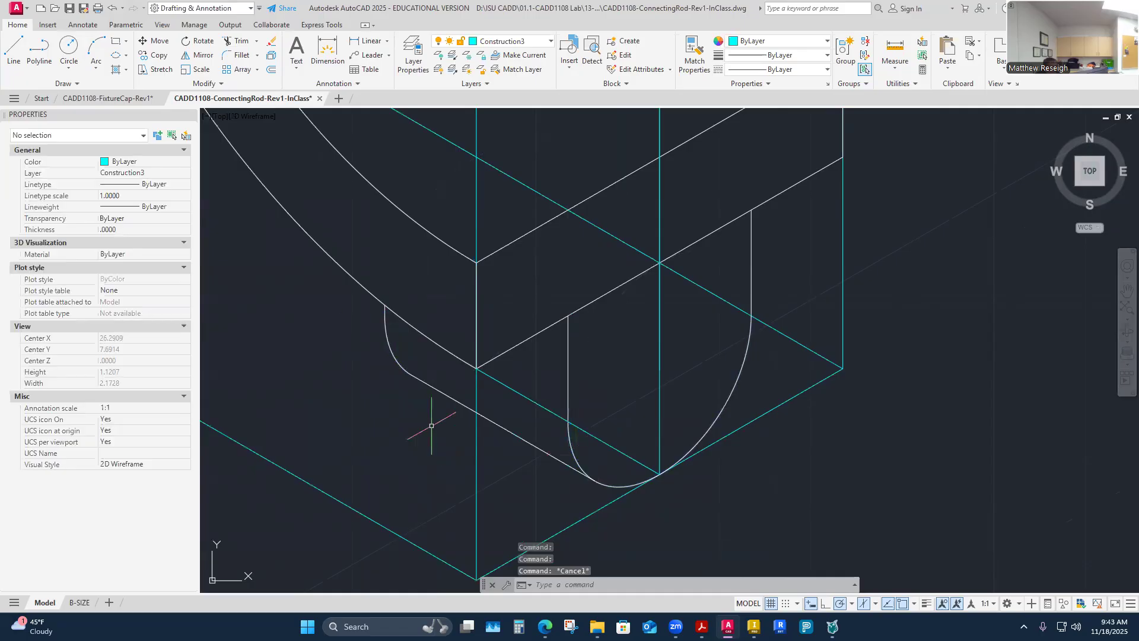
{"action": "scroll", "coordinate": [407, 338], "scroll_direction": "up", "scroll_amount": 4}
{"action": "left_click", "coordinate": [424, 336]}
{"action": "key", "text": "Escape"}
{"action": "scroll", "coordinate": [332, 356], "scroll_direction": "down", "scroll_amount": 8}
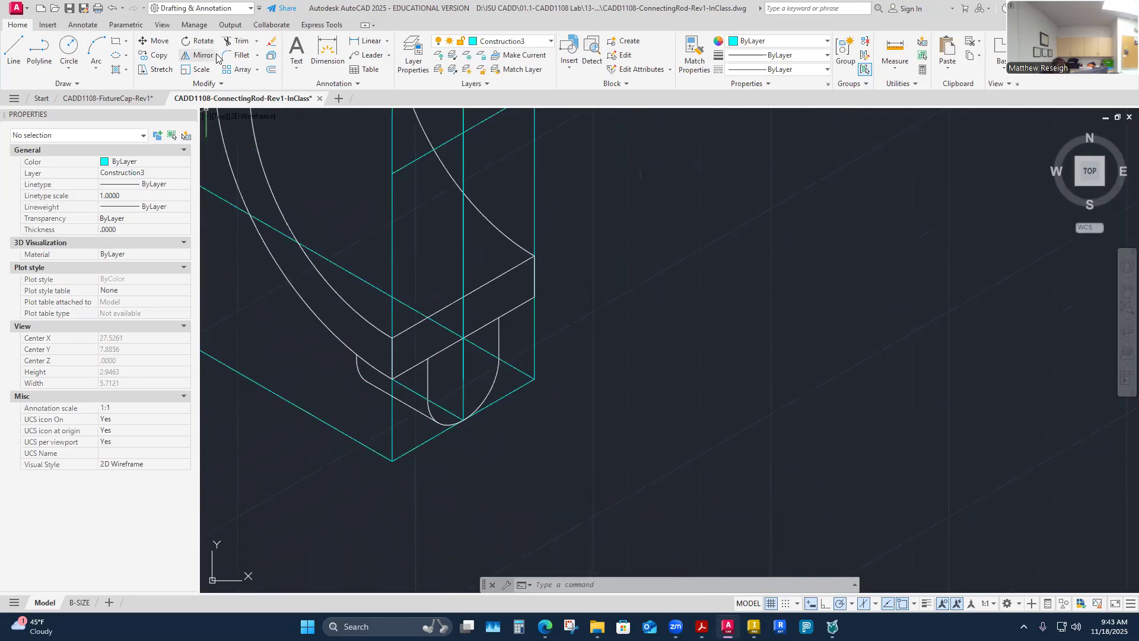
Step: Trim the lower plate's bottom edge between the front lug's two vertical lines
{"action": "left_click", "coordinate": [237, 40]}
{"action": "scroll", "coordinate": [471, 334], "scroll_direction": "up", "scroll_amount": 2}
{"action": "scroll", "coordinate": [471, 334], "scroll_direction": "up", "scroll_amount": 2}
{"action": "left_click", "coordinate": [475, 323]}
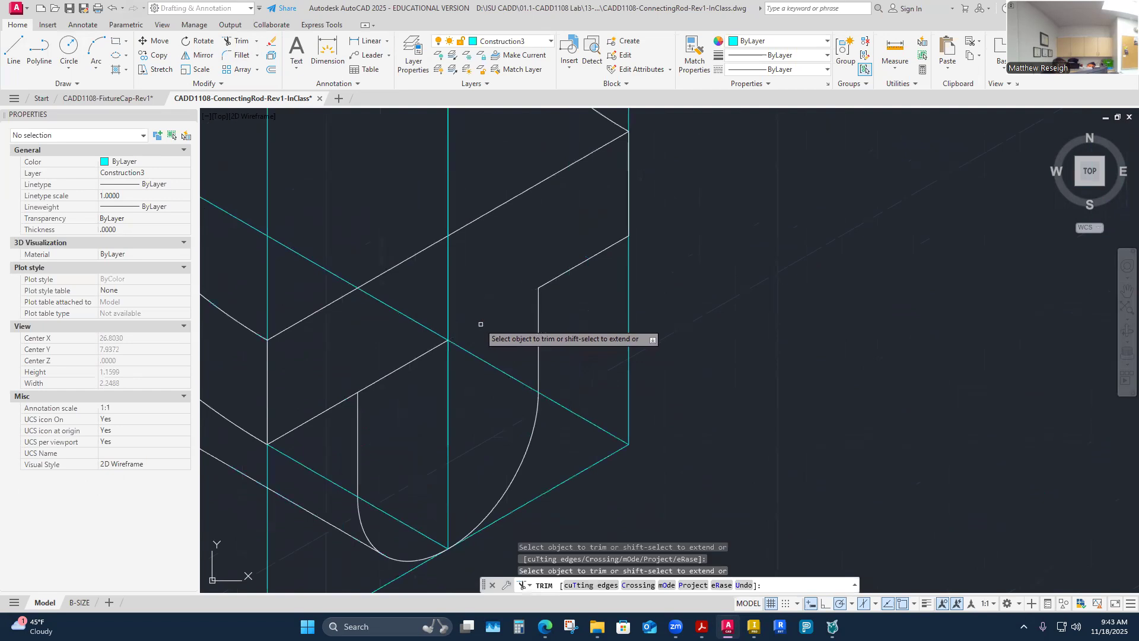
{"action": "right_click", "coordinate": [388, 358]}
{"action": "left_click", "coordinate": [403, 364]}
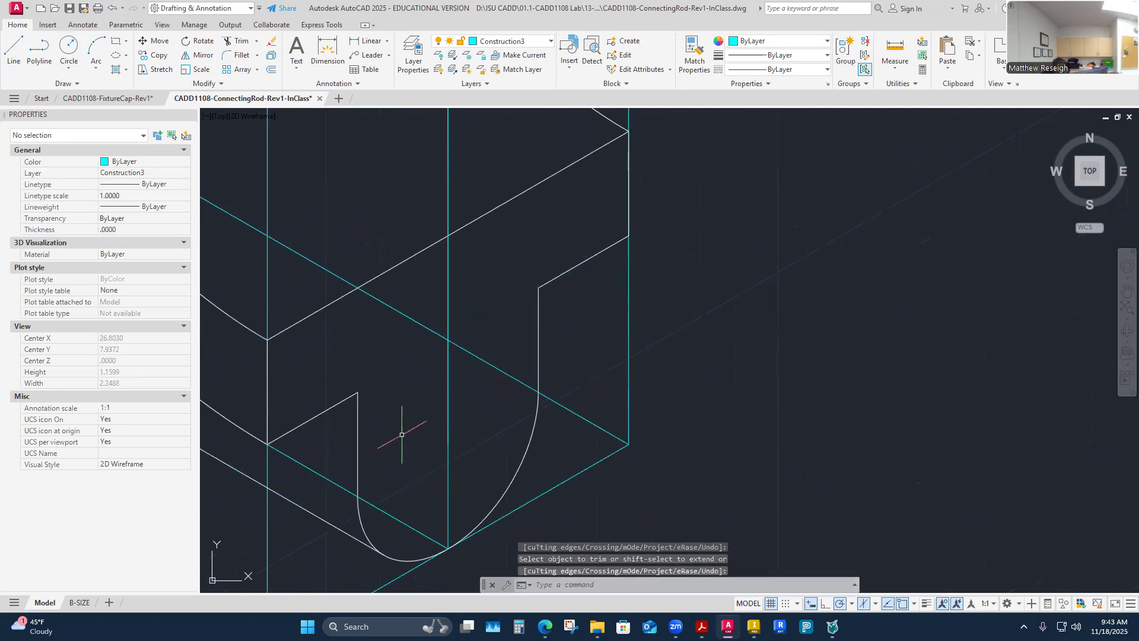
{"action": "scroll", "coordinate": [475, 401], "scroll_direction": "down", "scroll_amount": 3}
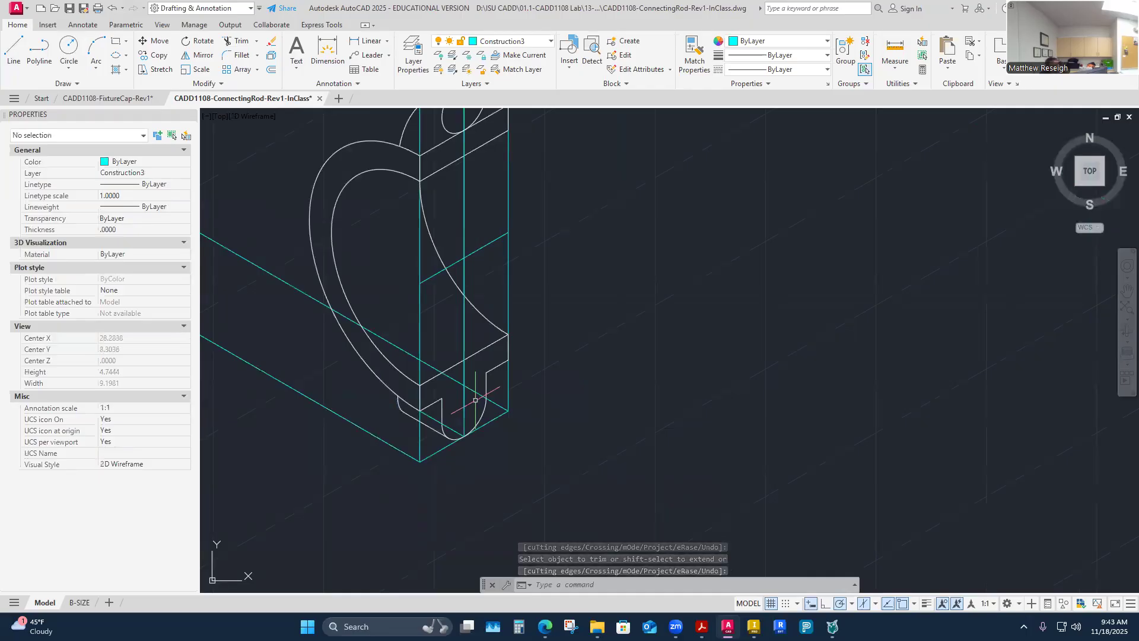
{"action": "scroll", "coordinate": [497, 395], "scroll_direction": "down", "scroll_amount": 2}
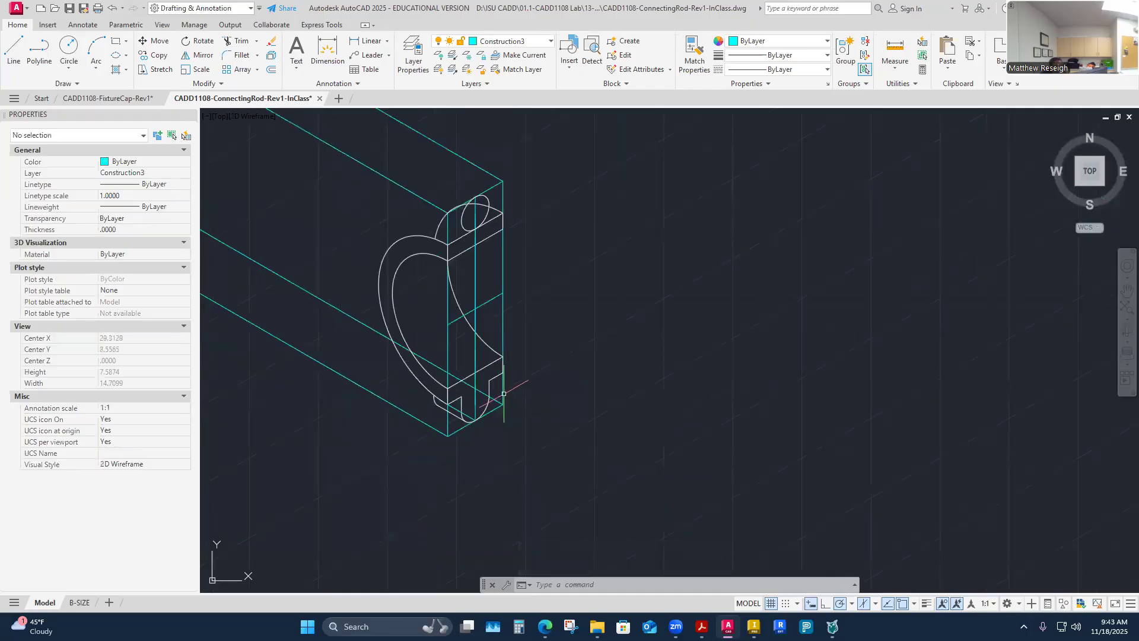
{"action": "scroll", "coordinate": [503, 394], "scroll_direction": "down", "scroll_amount": 2}
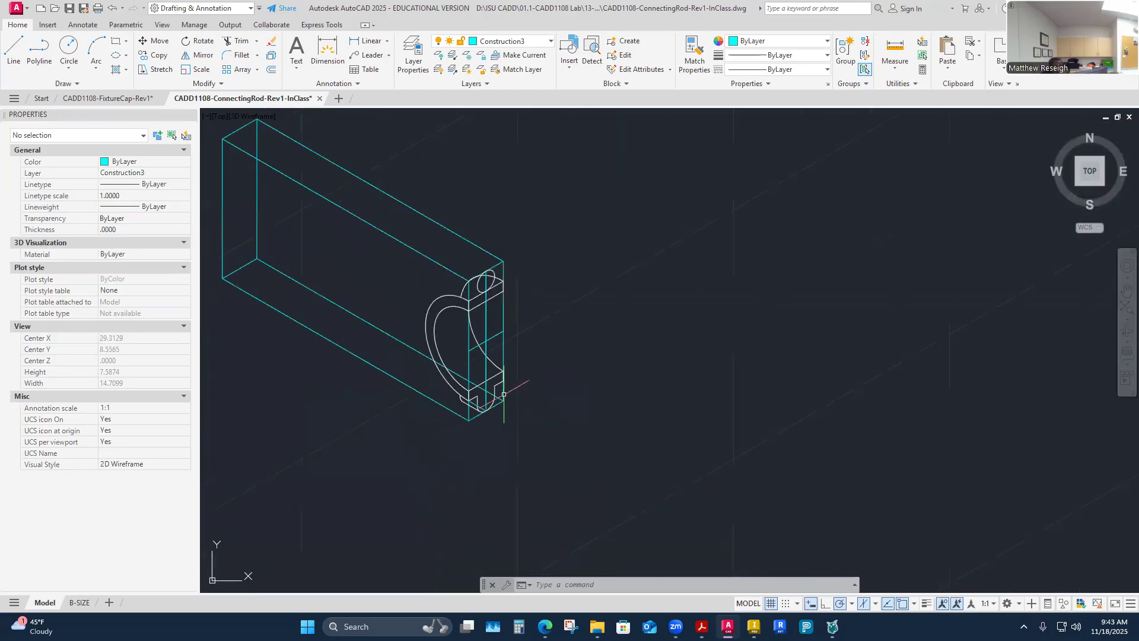
{"action": "scroll", "coordinate": [498, 268], "scroll_direction": "up", "scroll_amount": 2}
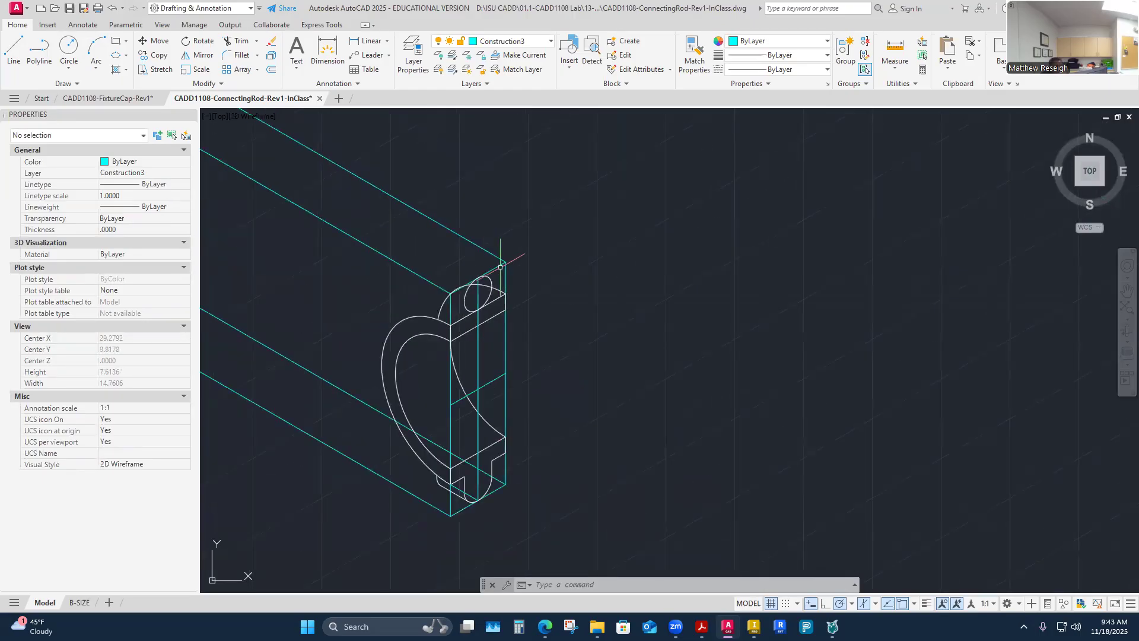
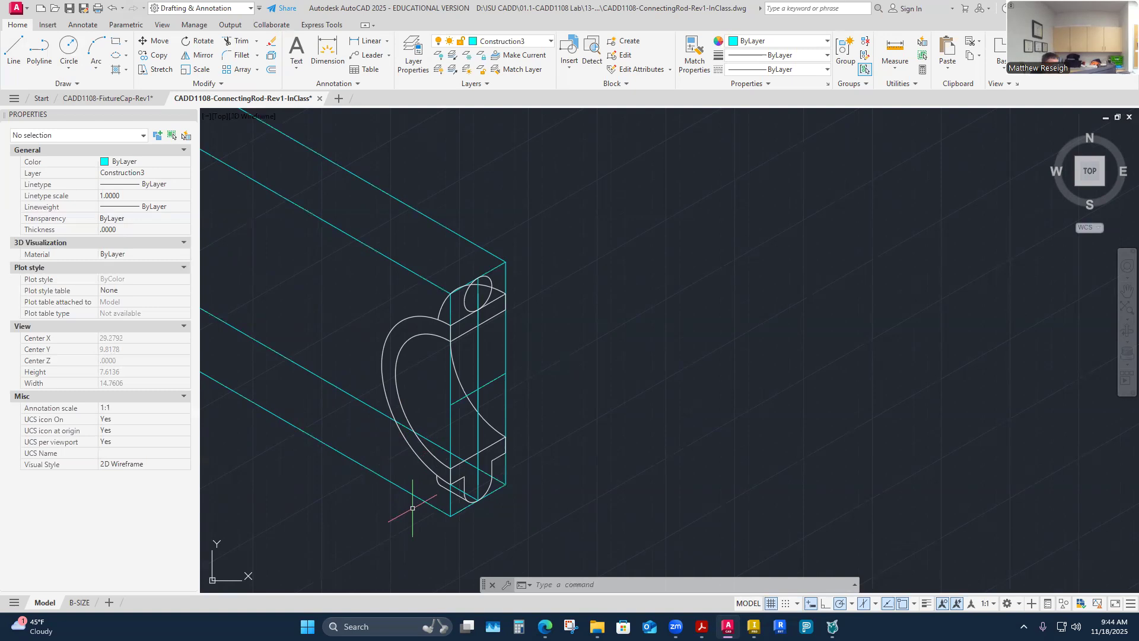
{"action": "scroll", "coordinate": [465, 297], "scroll_direction": "up", "scroll_amount": 2}
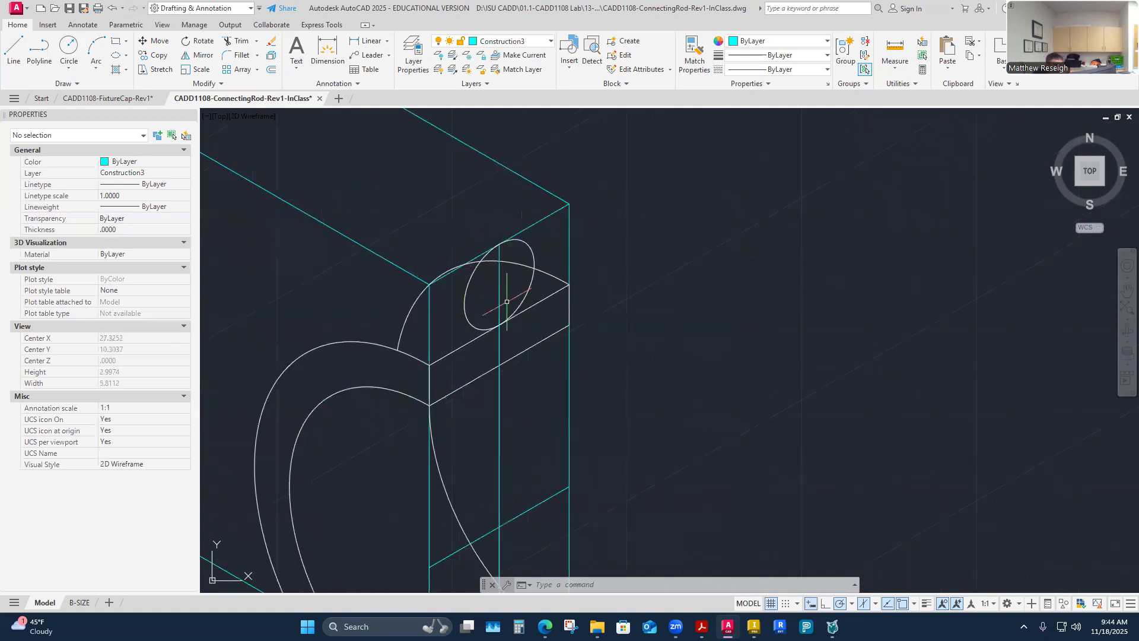
{"action": "left_click", "coordinate": [13, 48]}
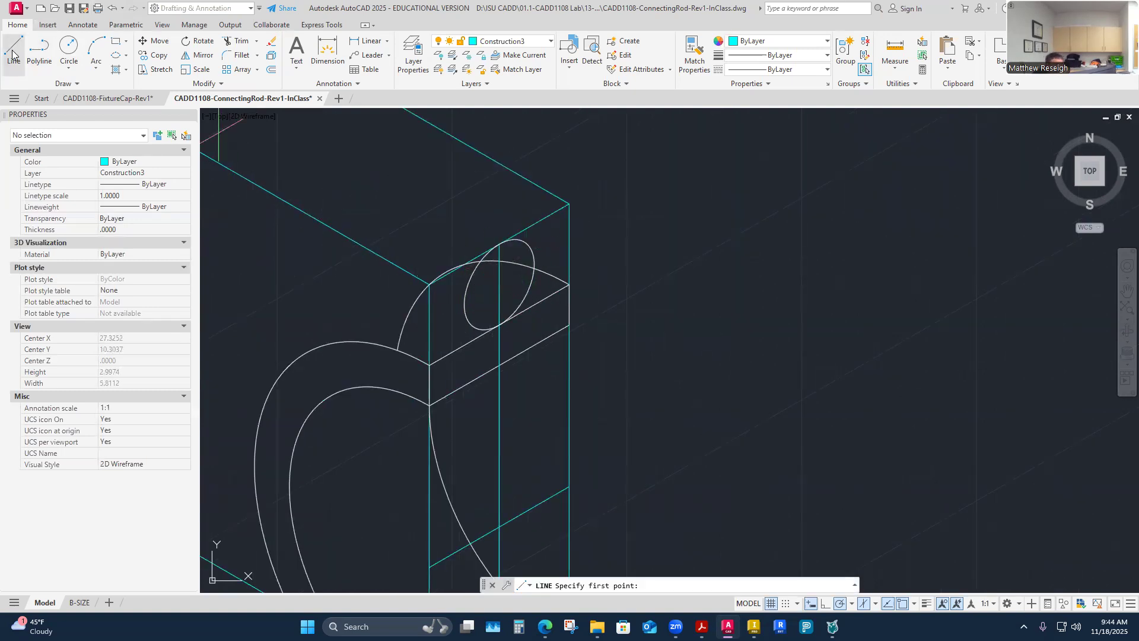
{"action": "key", "text": "Escape"}
{"action": "key", "text": "Escape"}
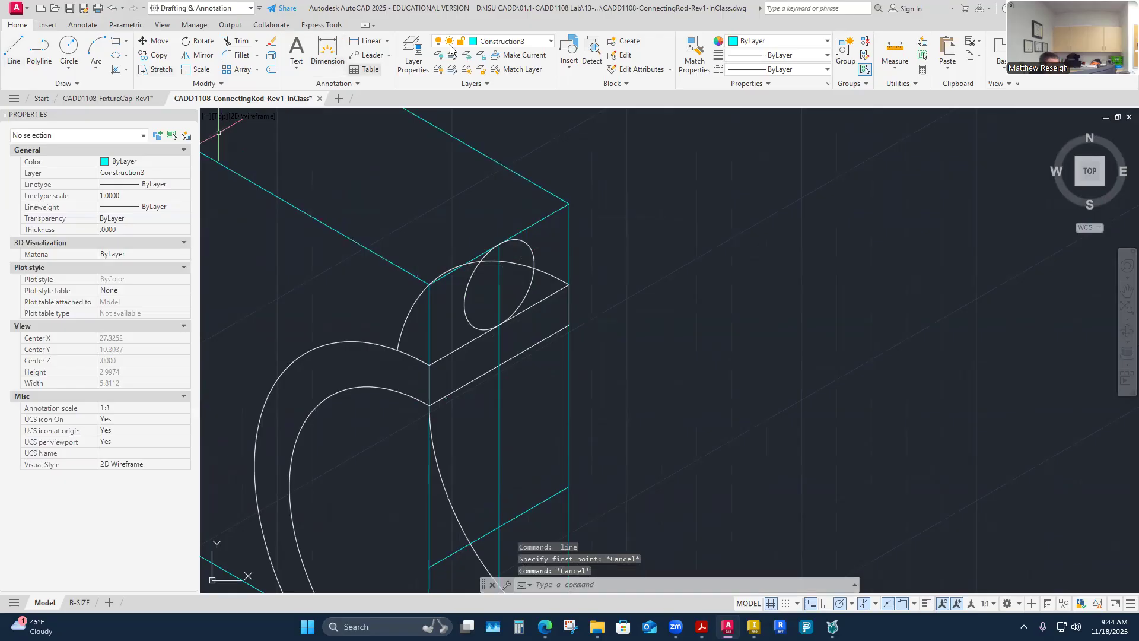
Step: Draw a vertical line on the Visible-Object layer, starting .25 down-left of the upper plate's top-edge midpoint and extending up past the ellipse's left side
{"action": "left_click", "coordinate": [551, 41]}
{"action": "left_click", "coordinate": [475, 293]}
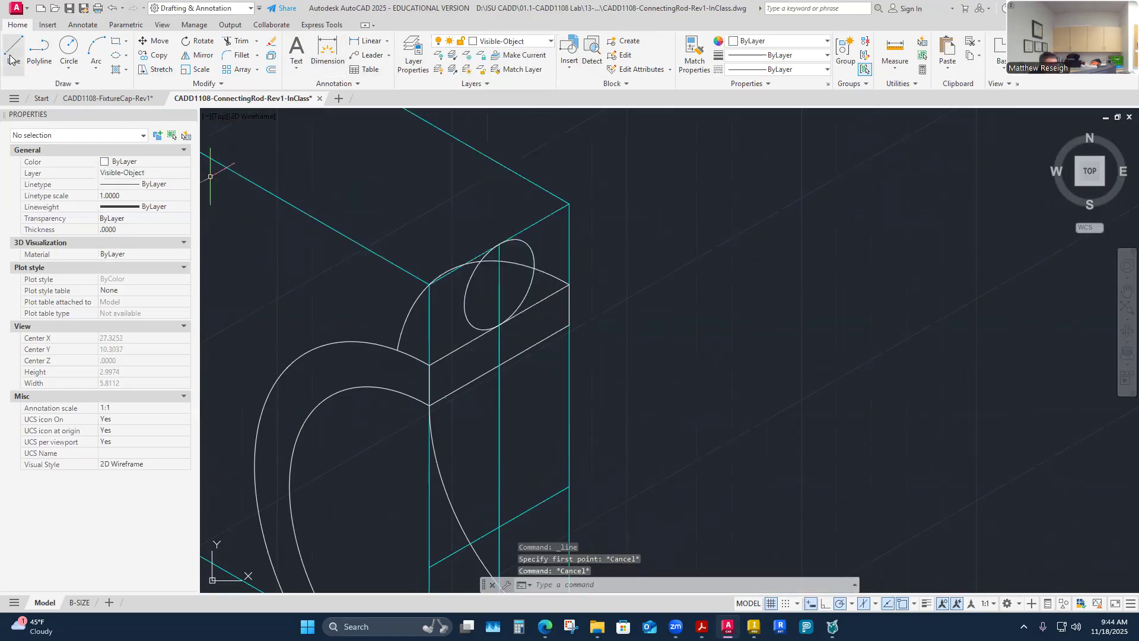
{"action": "left_click", "coordinate": [11, 60]}
{"action": "scroll", "coordinate": [404, 355], "scroll_direction": "up", "scroll_amount": 2}
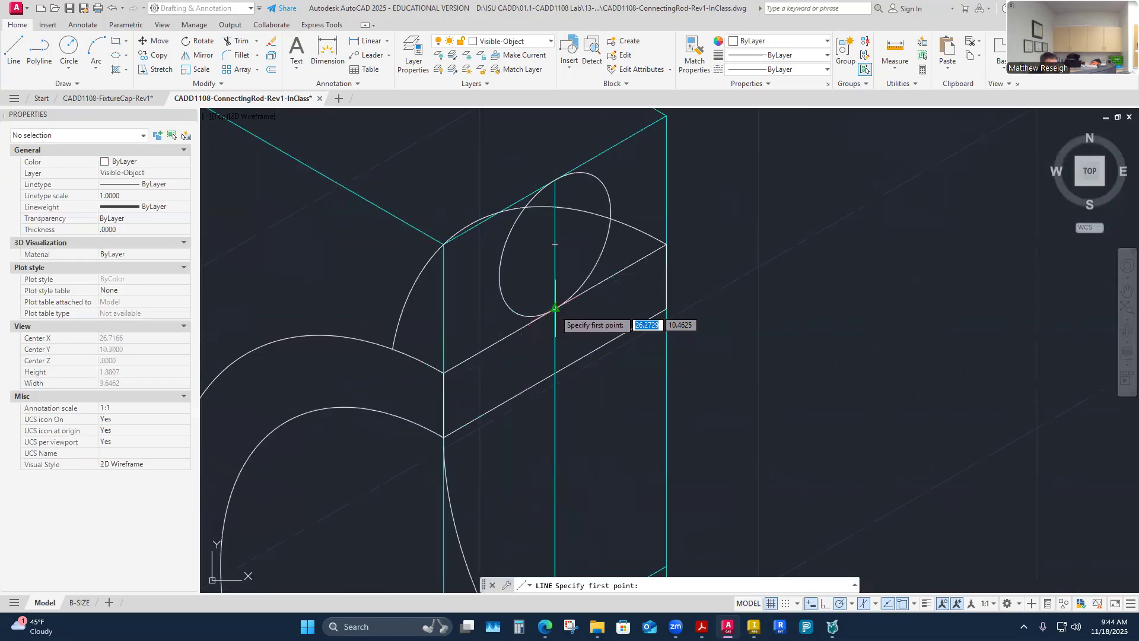
{"action": "type", "text": ".25"}
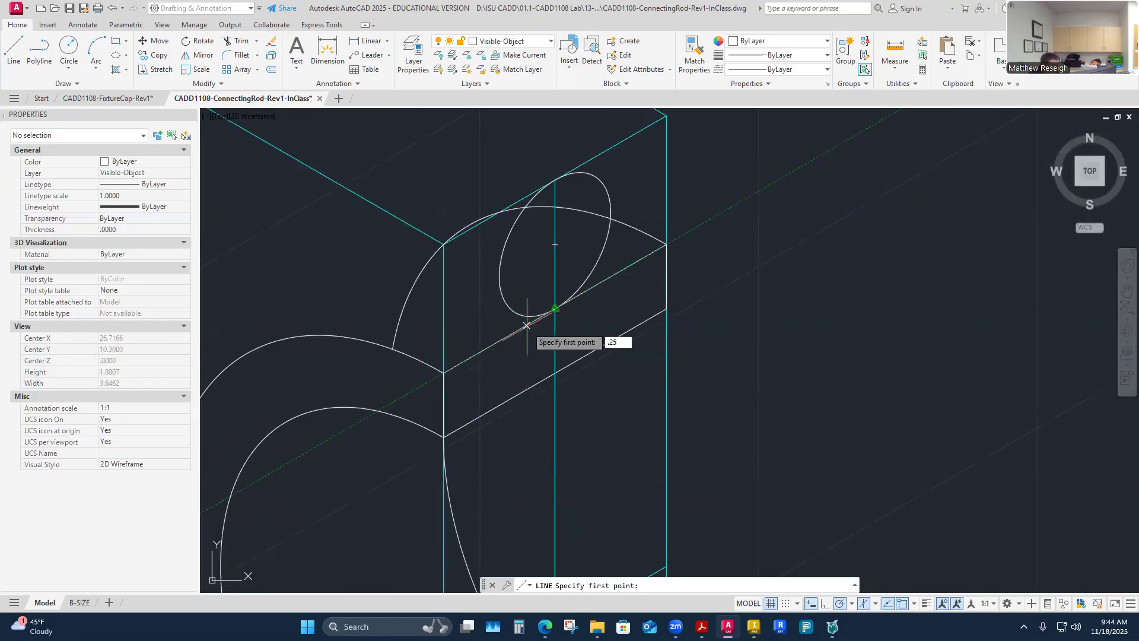
{"action": "key", "text": "Return"}
{"action": "left_click", "coordinate": [498, 243]}
{"action": "right_click", "coordinate": [502, 245]}
{"action": "left_click", "coordinate": [514, 250]}
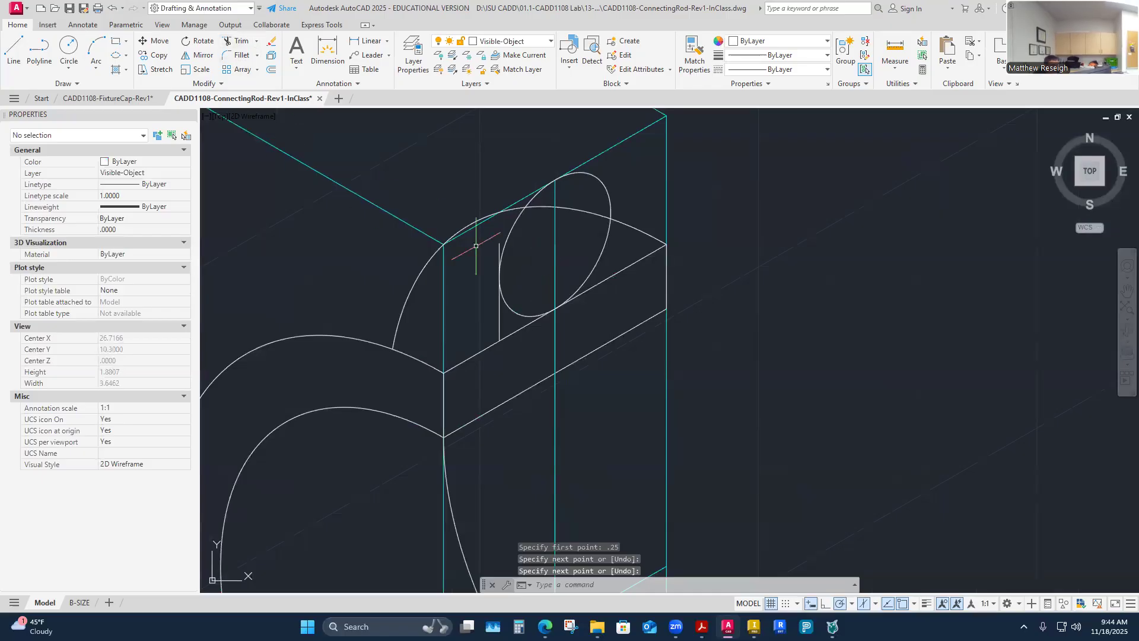
Step: Trim the new vertical line's excess above its tangent point on the left side of the upper ellipse
{"action": "scroll", "coordinate": [478, 245], "scroll_direction": "up", "scroll_amount": 4}
{"action": "left_click", "coordinate": [237, 40]}
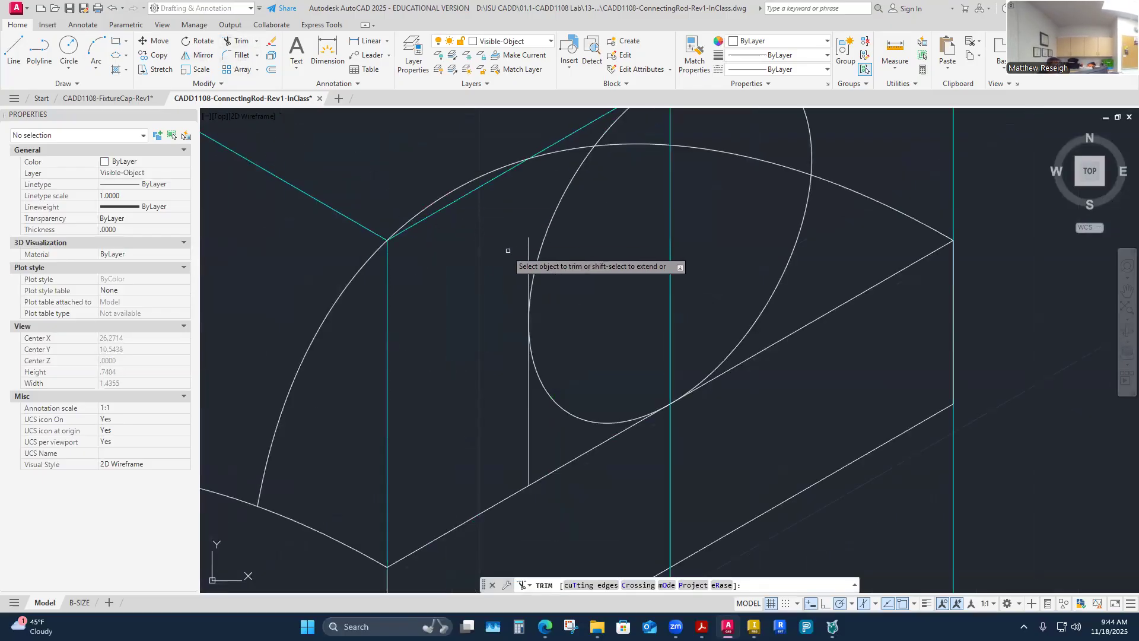
{"action": "left_click", "coordinate": [528, 243]}
{"action": "right_click", "coordinate": [503, 250]}
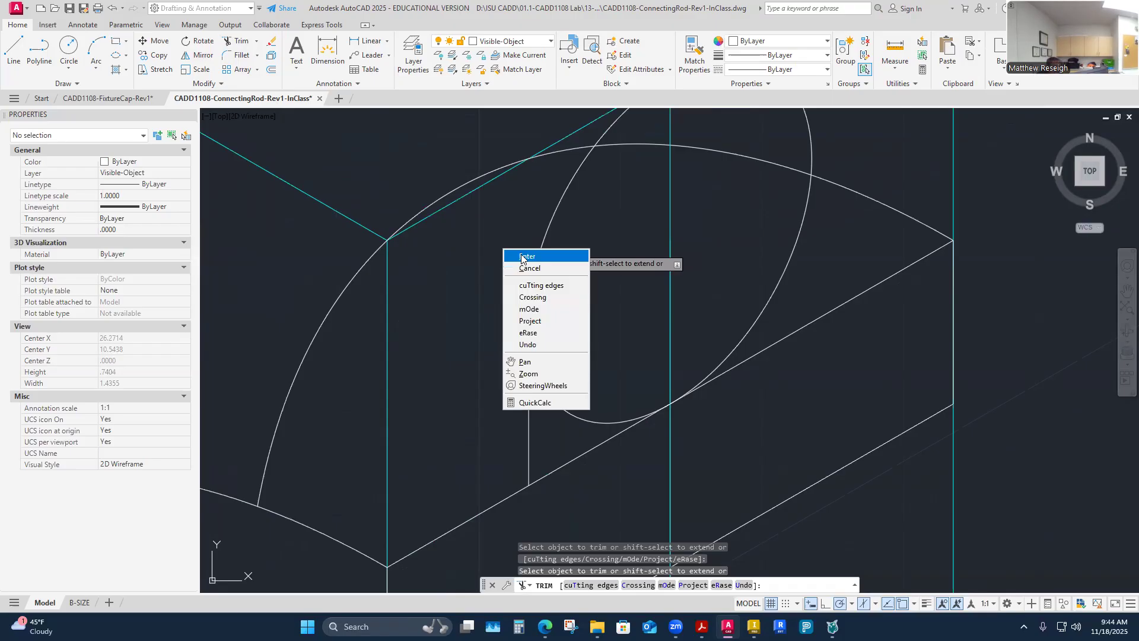
{"action": "left_click", "coordinate": [521, 256]}
{"action": "left_click", "coordinate": [13, 51]}
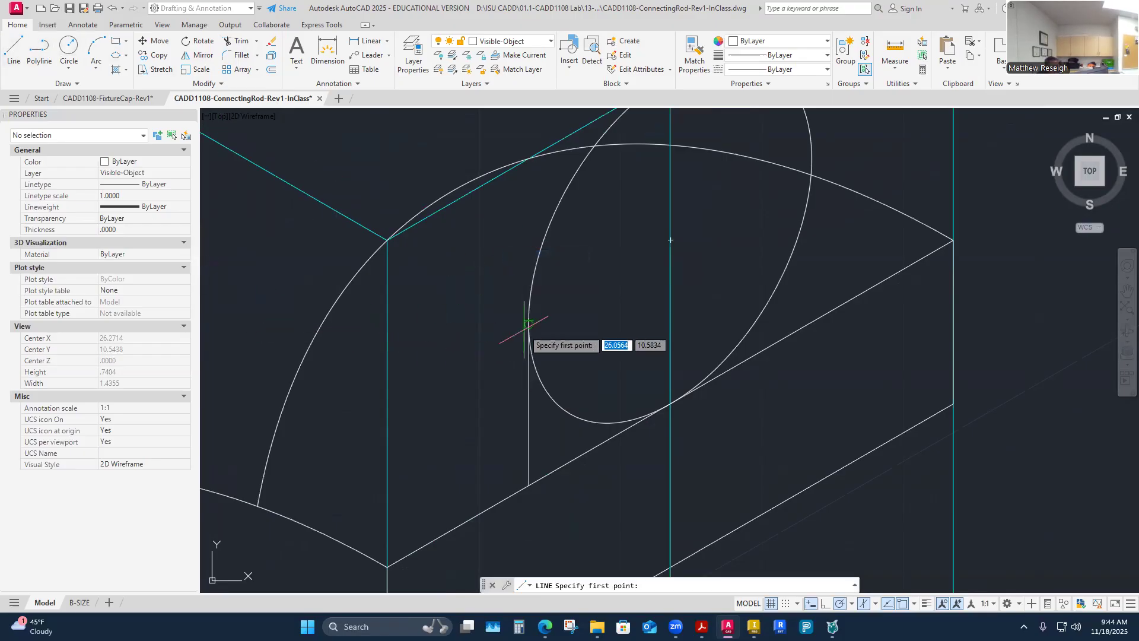
{"action": "scroll", "coordinate": [526, 343], "scroll_direction": "down", "scroll_amount": 10}
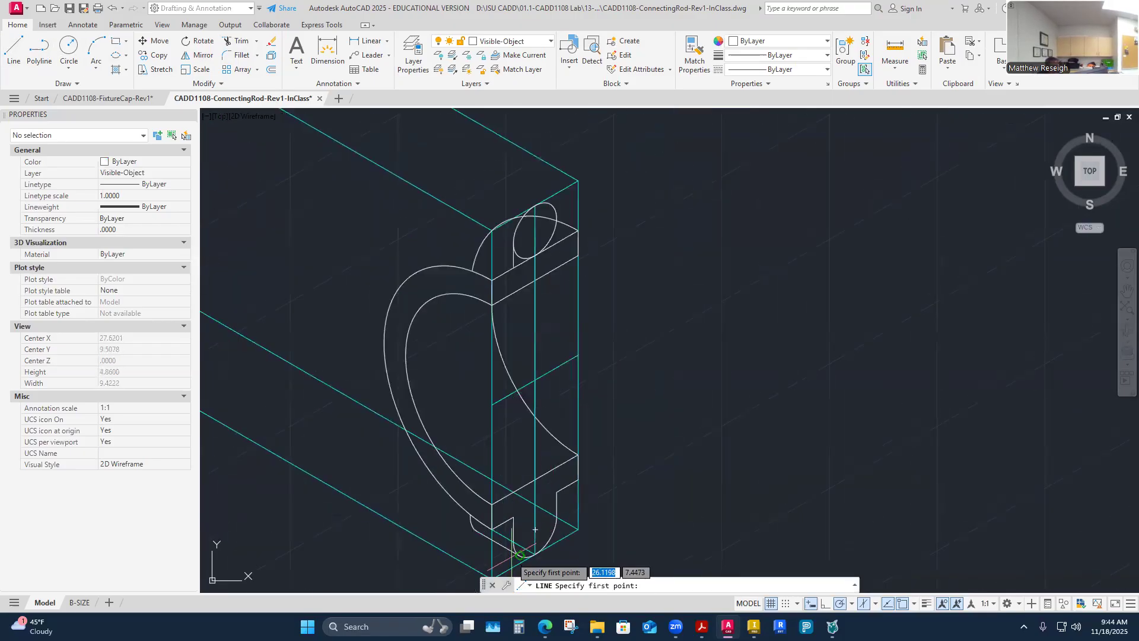
{"action": "key", "text": "Escape"}
Step: Examine the lower front lug's construction diagonal, vertical line, arc and tangent line, and how they join
{"action": "scroll", "coordinate": [503, 503], "scroll_direction": "down", "scroll_amount": 3}
{"action": "scroll", "coordinate": [503, 503], "scroll_direction": "up", "scroll_amount": 8}
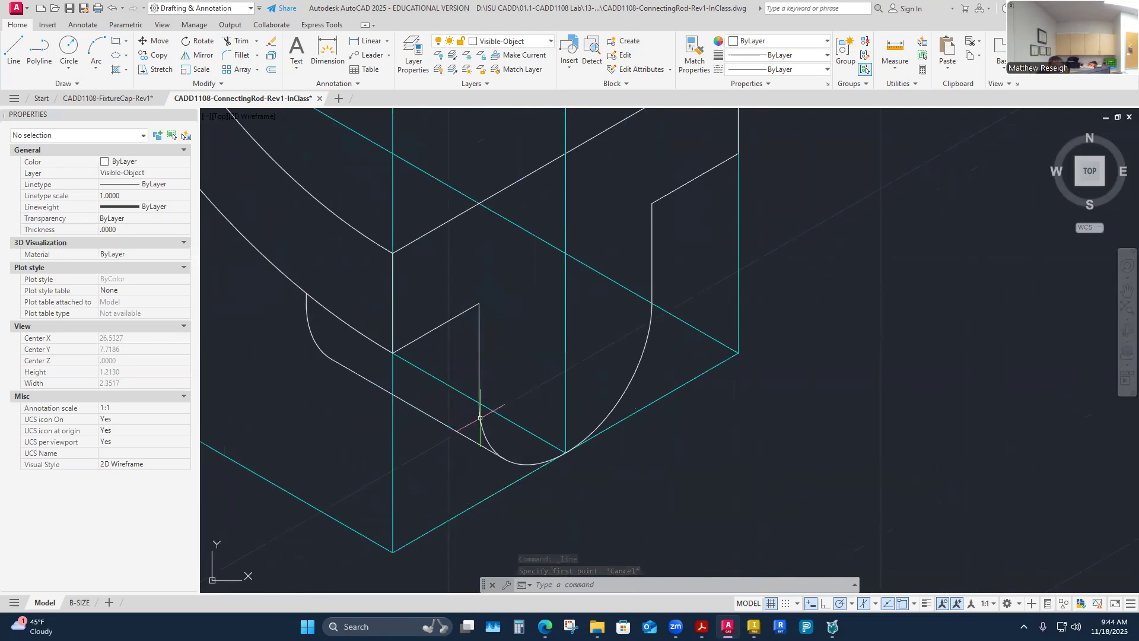
{"action": "left_click", "coordinate": [548, 446]}
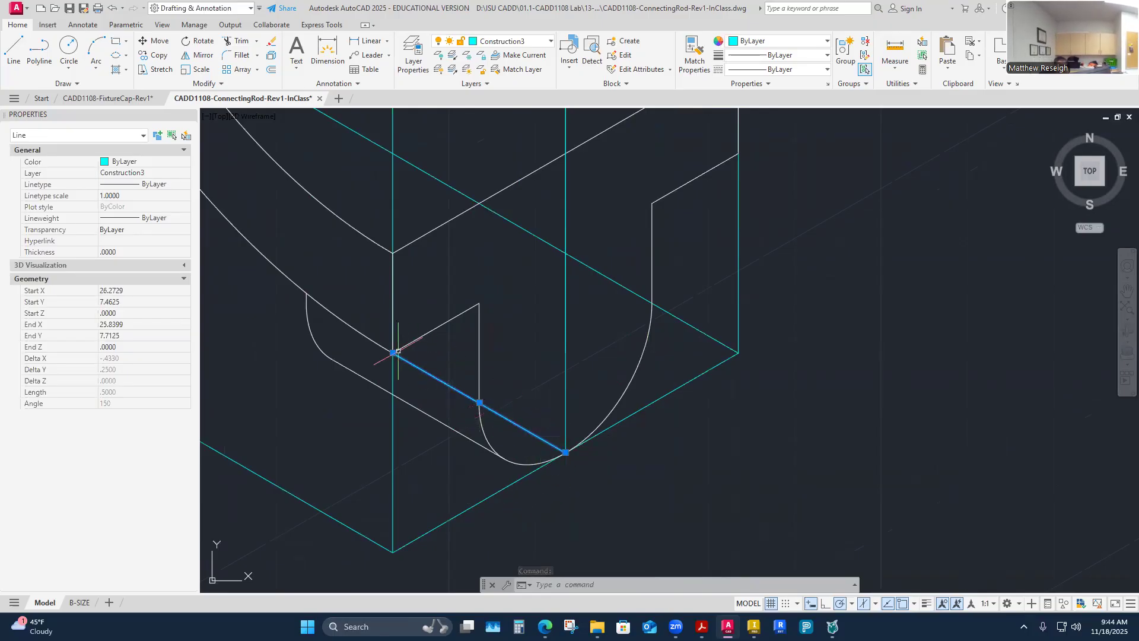
{"action": "scroll", "coordinate": [392, 353], "scroll_direction": "up", "scroll_amount": 4}
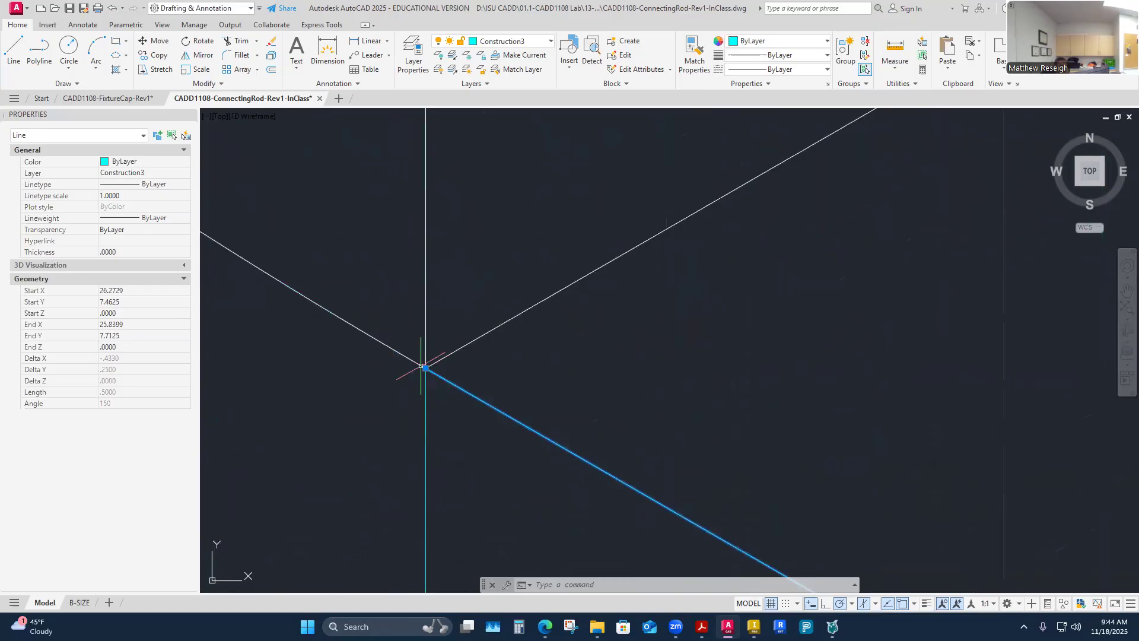
{"action": "scroll", "coordinate": [427, 369], "scroll_direction": "down", "scroll_amount": 4}
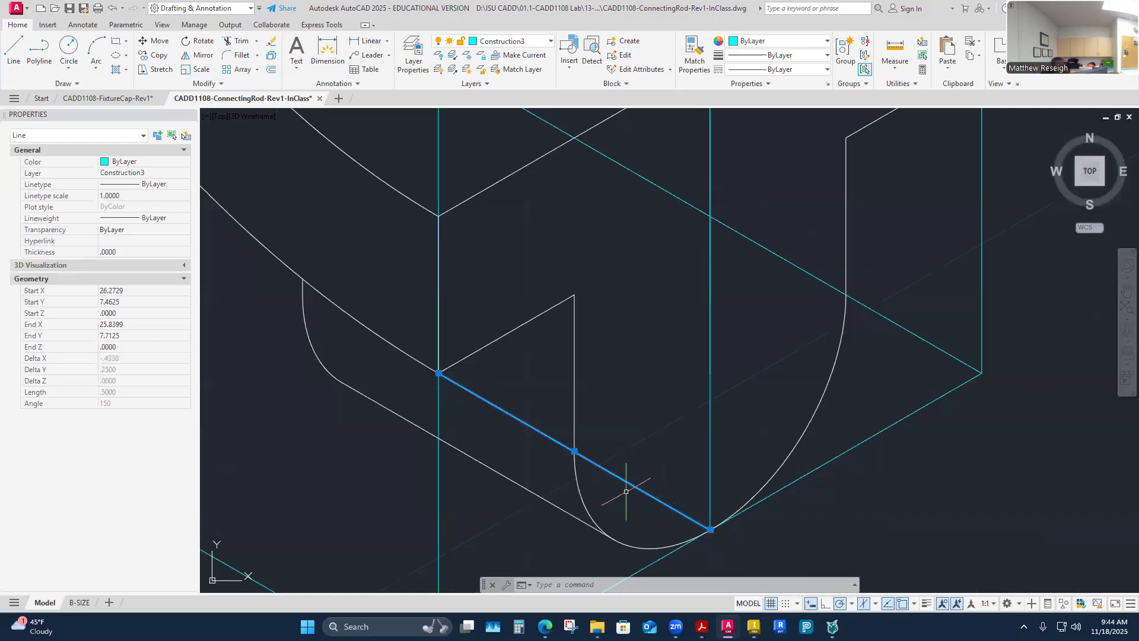
{"action": "key", "text": "Escape"}
{"action": "left_click", "coordinate": [573, 393]}
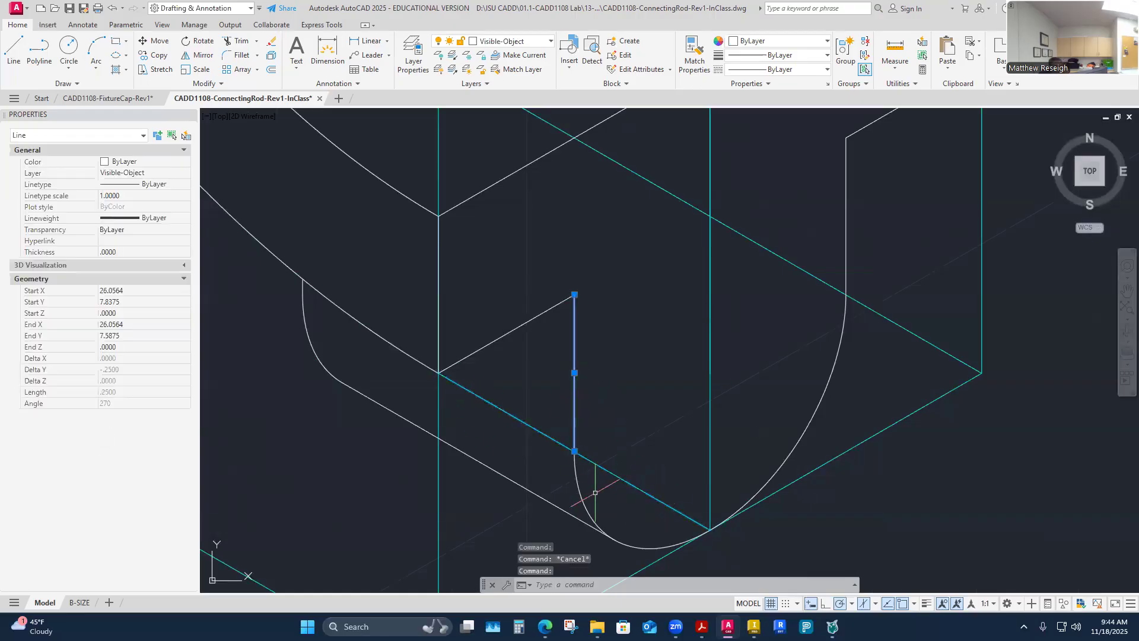
{"action": "left_click", "coordinate": [593, 513]}
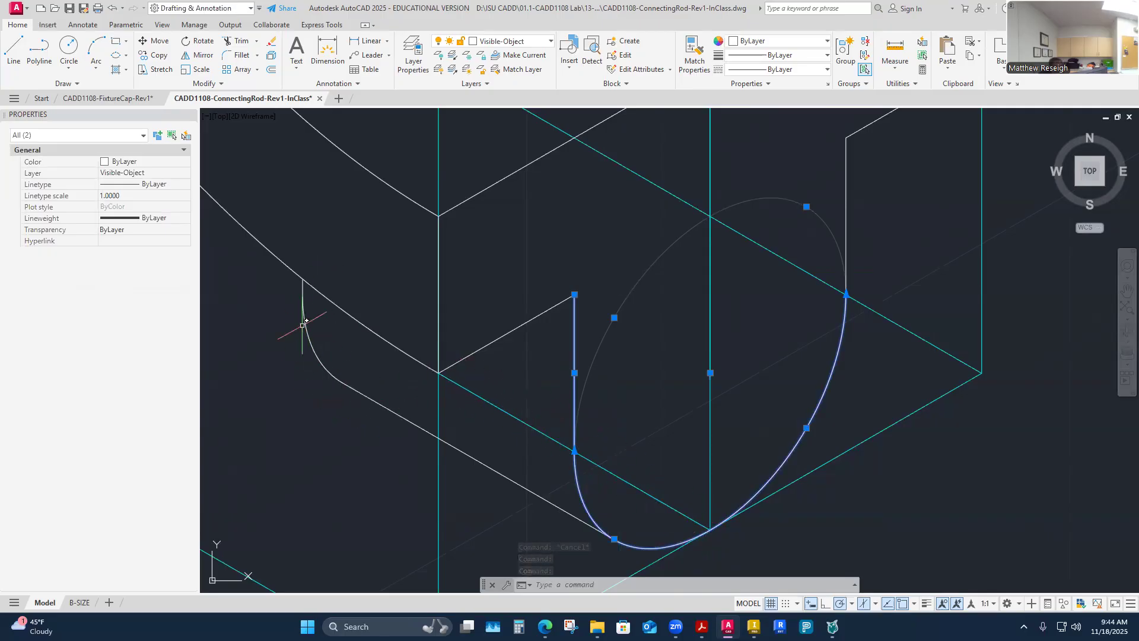
{"action": "left_click", "coordinate": [497, 476]}
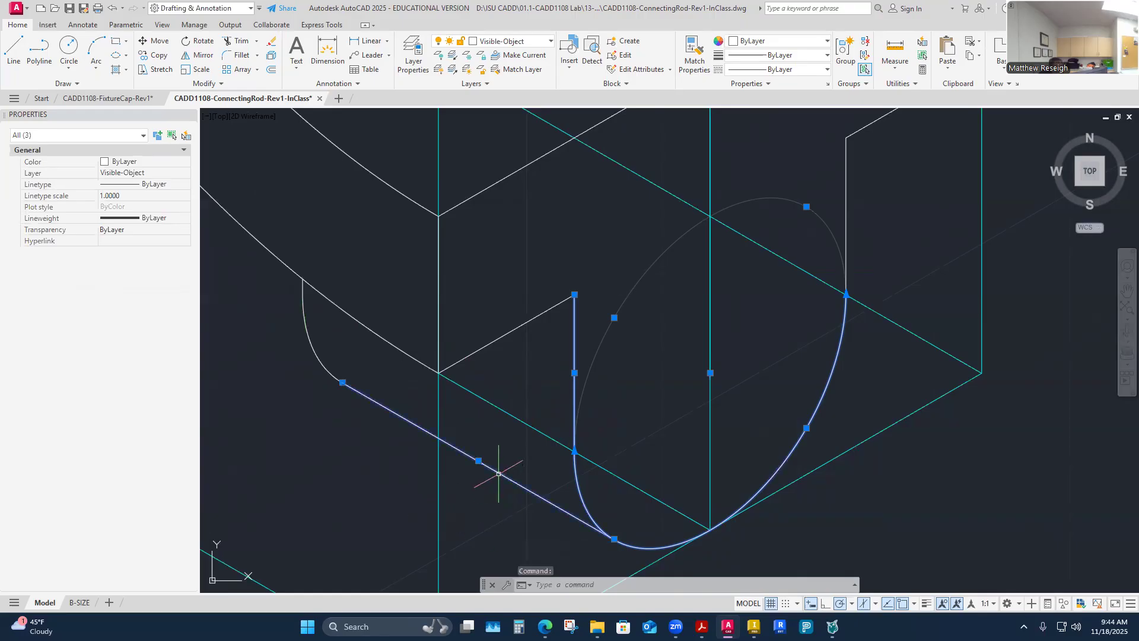
Step: Delete the tangent line joining the lower lug's rear and front arcs
{"action": "key", "text": "Escape"}
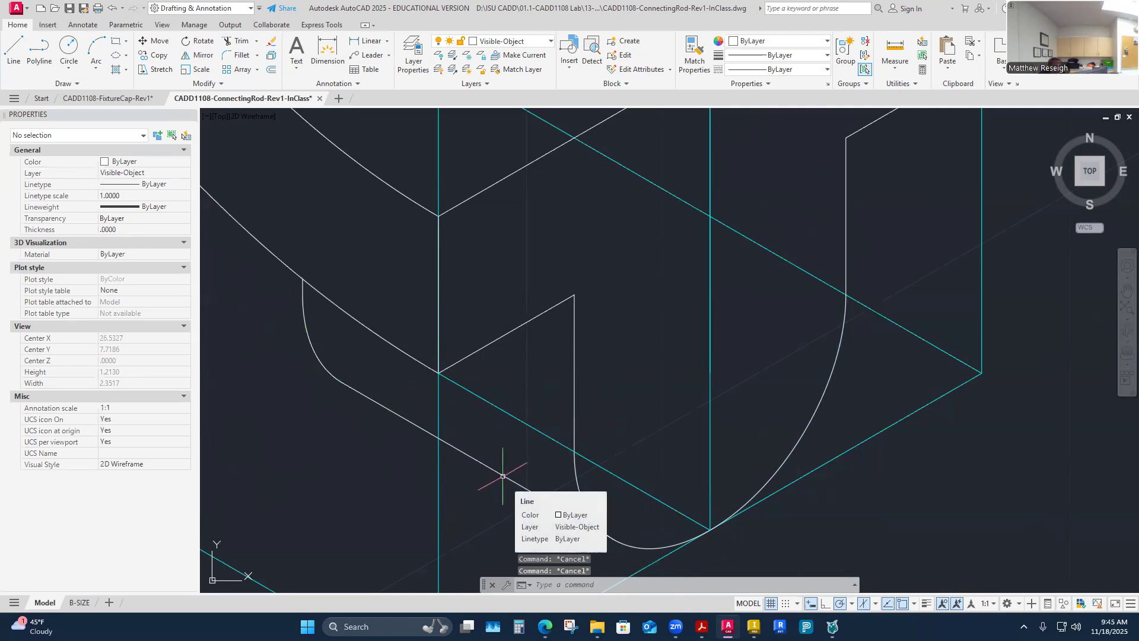
{"action": "left_click", "coordinate": [502, 476]}
{"action": "key", "text": "Delete"}
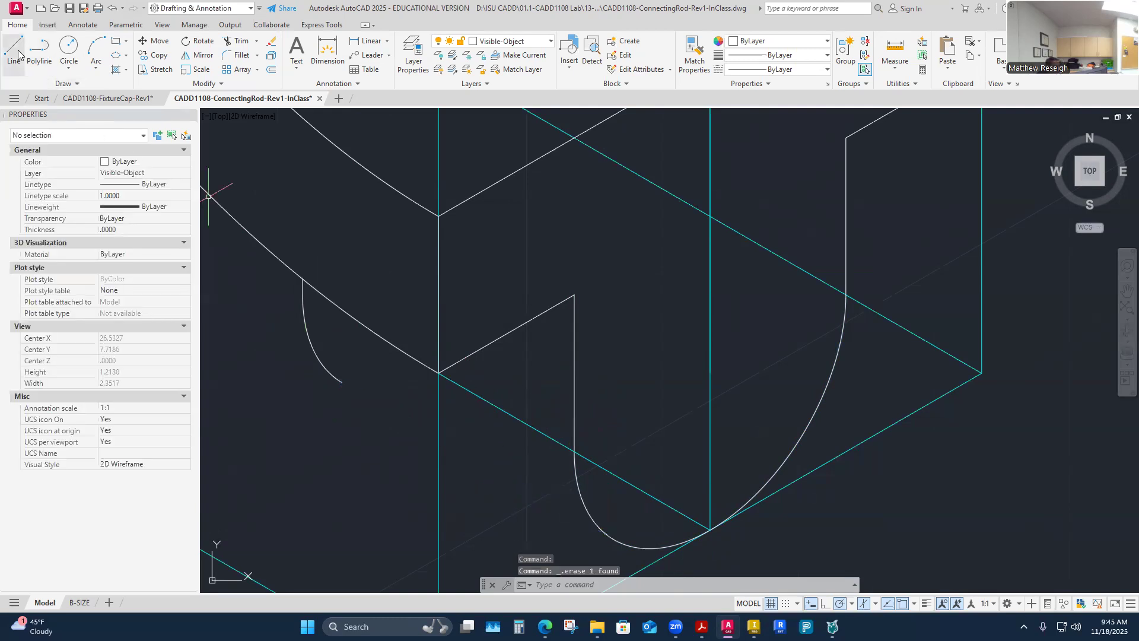
Step: Try redrawing the tangent line from the rear lug arc's lower end to the front lug arc, and undo it
{"action": "left_click", "coordinate": [16, 54]}
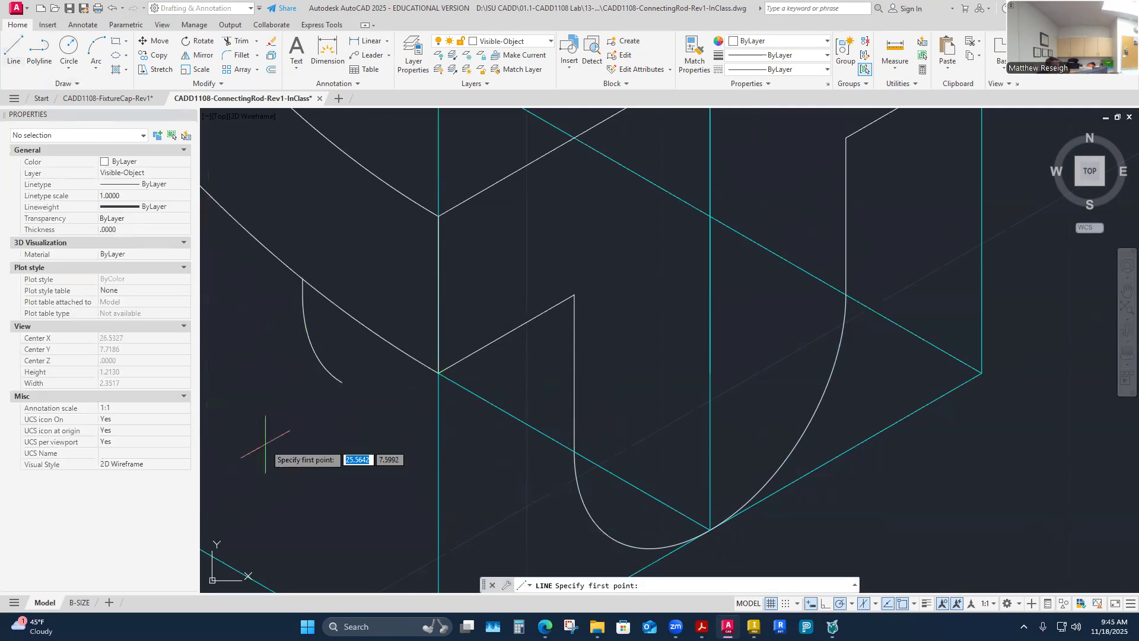
{"action": "left_click", "coordinate": [343, 382]}
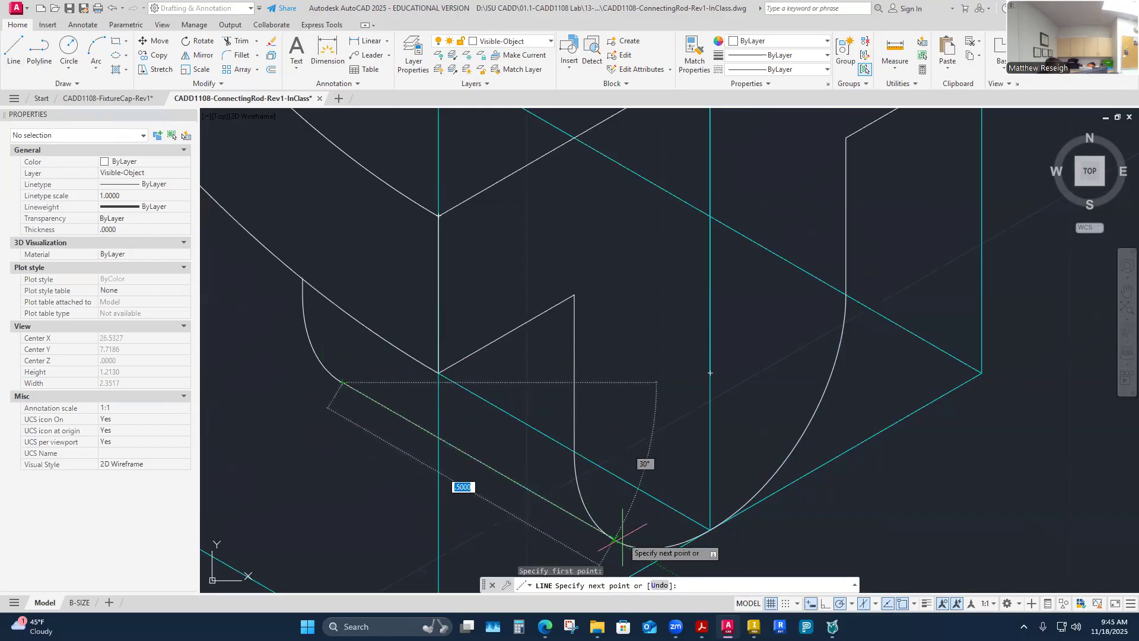
{"action": "key", "text": "Escape"}
{"action": "left_click", "coordinate": [112, 10]}
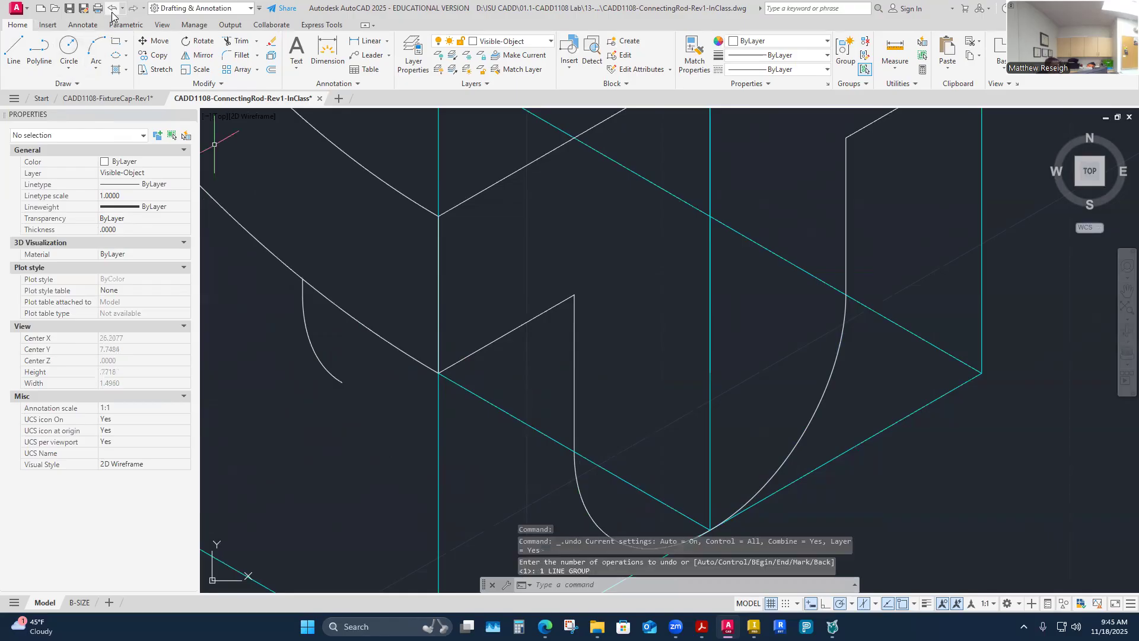
{"action": "left_click", "coordinate": [257, 401]}
{"action": "key", "text": "Escape"}
{"action": "scroll", "coordinate": [340, 415], "scroll_direction": "down", "scroll_amount": 6}
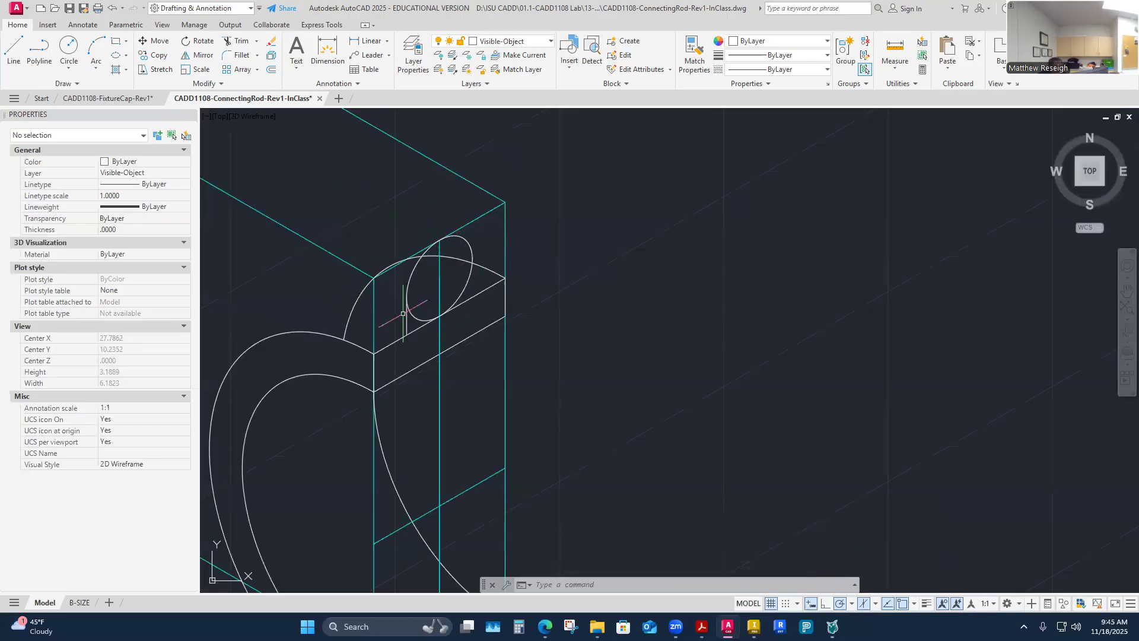
{"action": "scroll", "coordinate": [426, 291], "scroll_direction": "up", "scroll_amount": 4}
{"action": "left_click", "coordinate": [373, 369]}
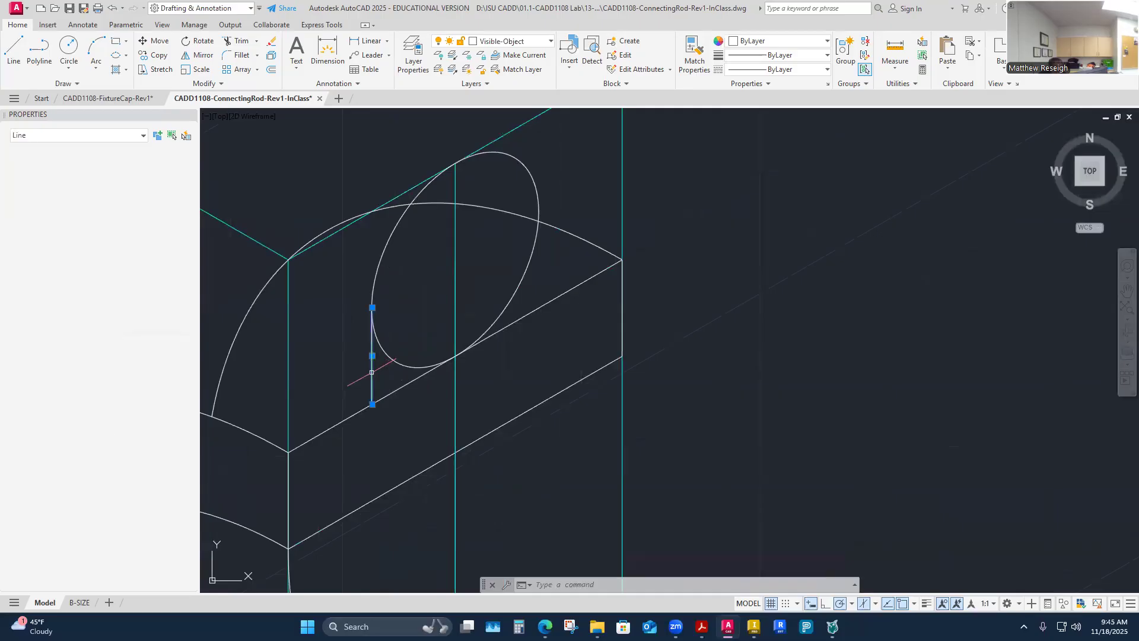
{"action": "left_click", "coordinate": [327, 401]}
{"action": "key", "text": "Escape"}
{"action": "key", "text": "Escape"}
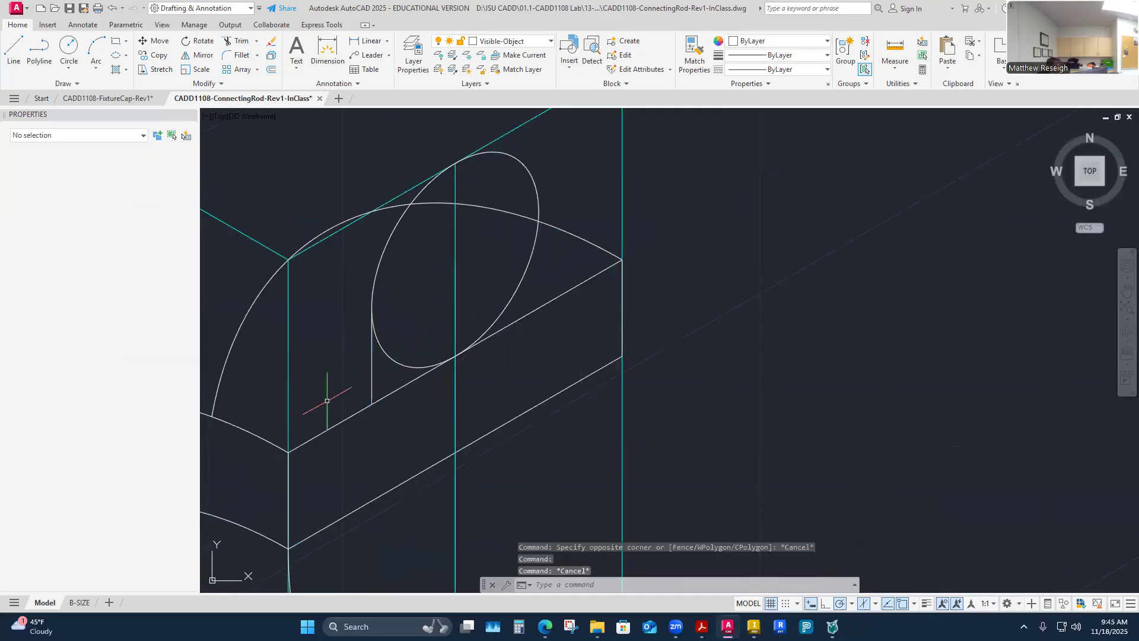
Step: Draw a second vertical line starting .25 up-right of the upper plate's top-edge midpoint and extending up past the ellipse's right side
{"action": "left_click", "coordinate": [15, 47]}
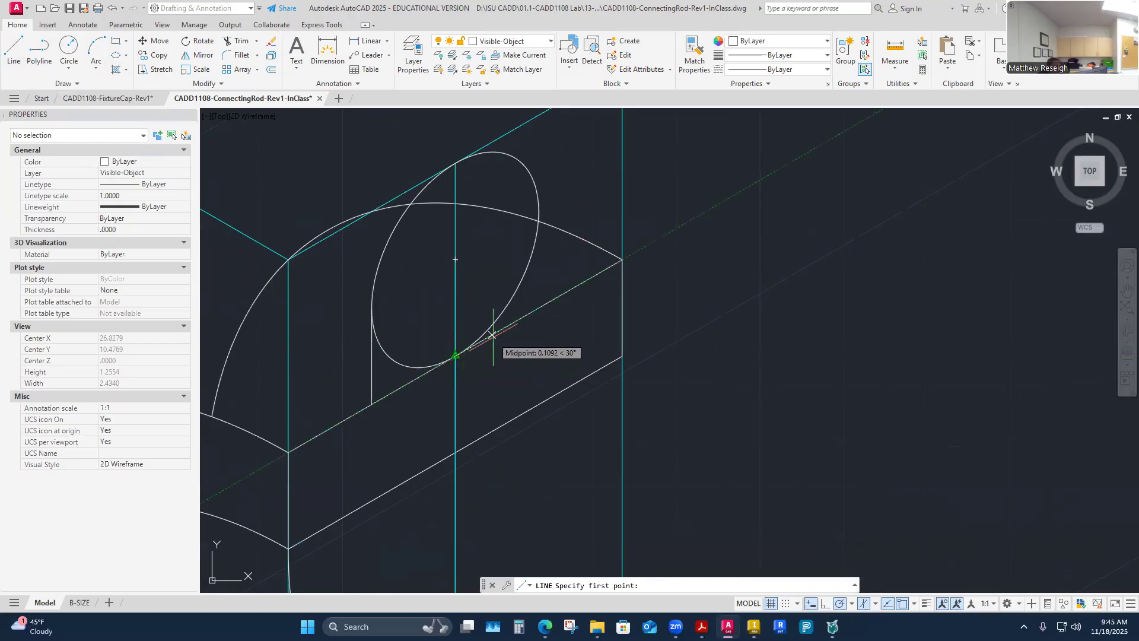
{"action": "type", "text": ".25"}
{"action": "key", "text": "Return"}
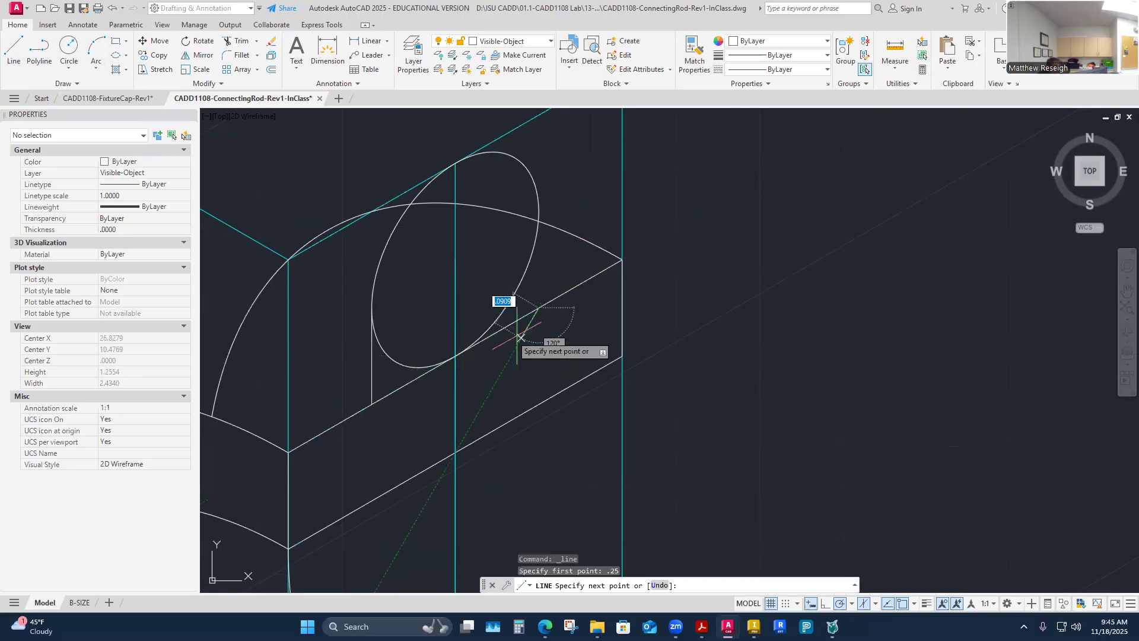
{"action": "scroll", "coordinate": [539, 200], "scroll_direction": "up", "scroll_amount": 4}
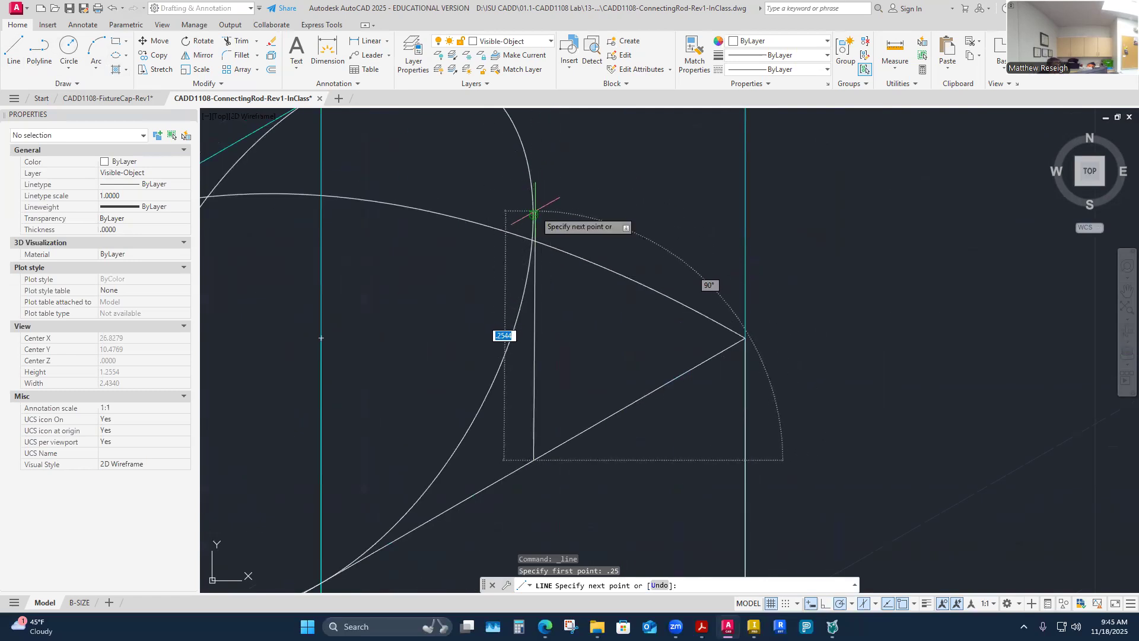
{"action": "scroll", "coordinate": [534, 199], "scroll_direction": "down", "scroll_amount": 3}
{"action": "scroll", "coordinate": [535, 187], "scroll_direction": "up", "scroll_amount": 2}
{"action": "left_click", "coordinate": [536, 187]}
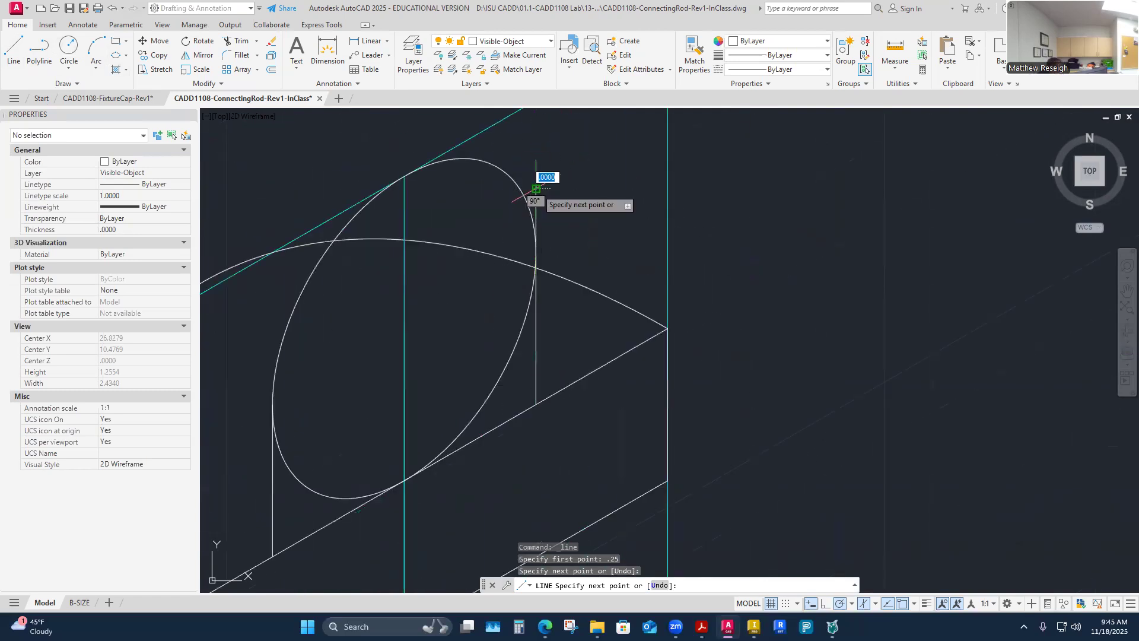
{"action": "key", "text": "Escape"}
Step: Trim the second vertical line's excess above its tangent point on the right side of the upper ellipse
{"action": "left_click", "coordinate": [236, 46]}
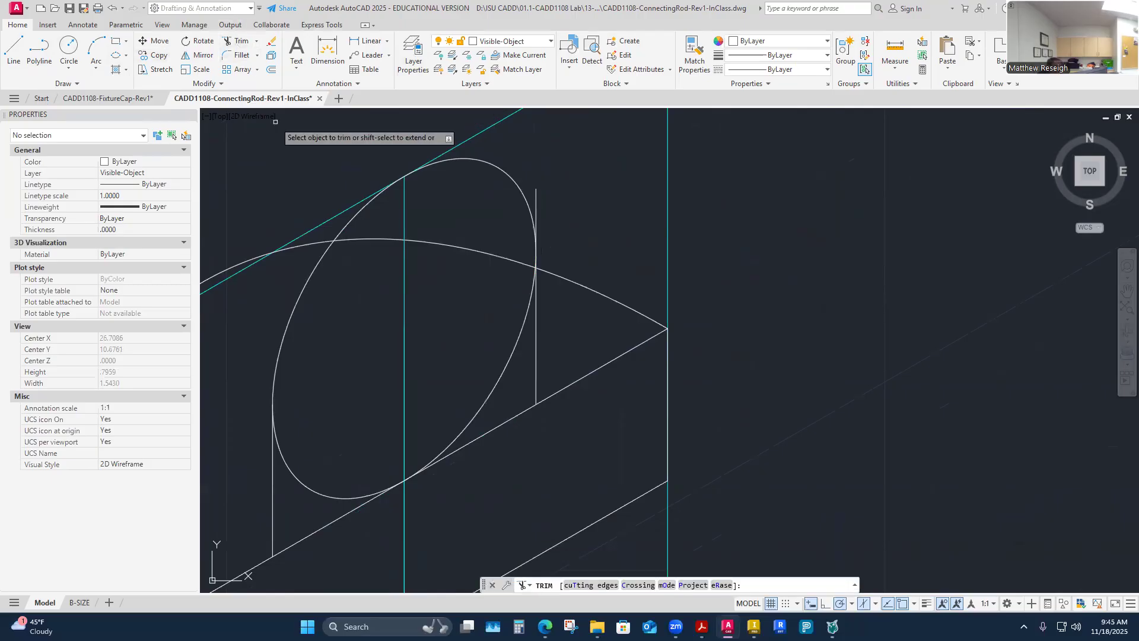
{"action": "right_click", "coordinate": [574, 195]}
{"action": "left_click", "coordinate": [611, 195]}
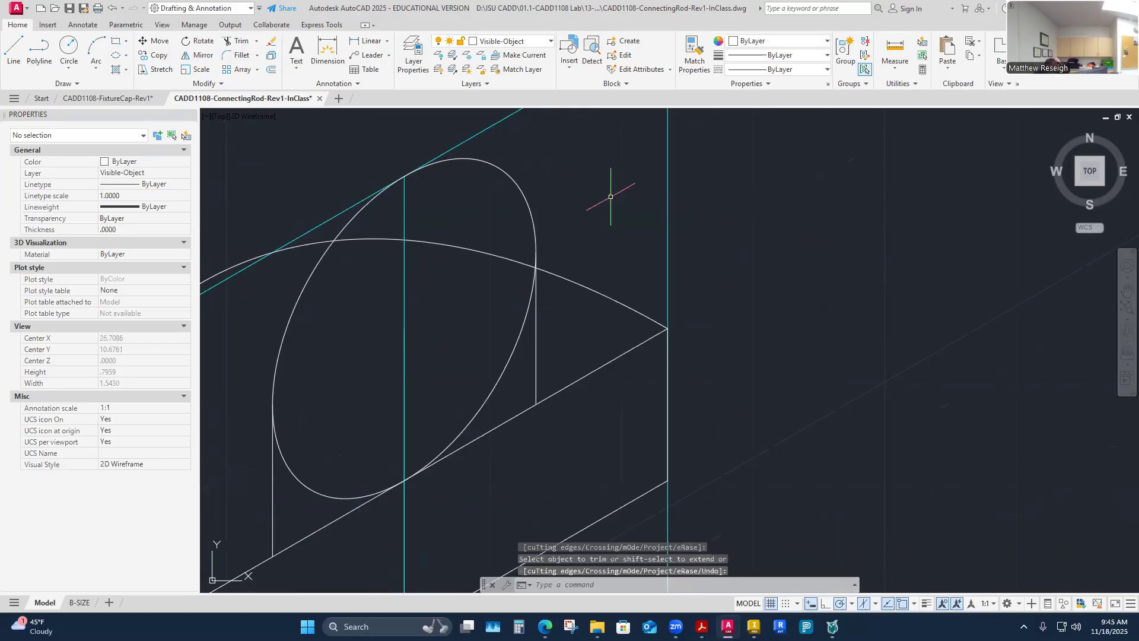
{"action": "scroll", "coordinate": [611, 196], "scroll_direction": "down", "scroll_amount": 4}
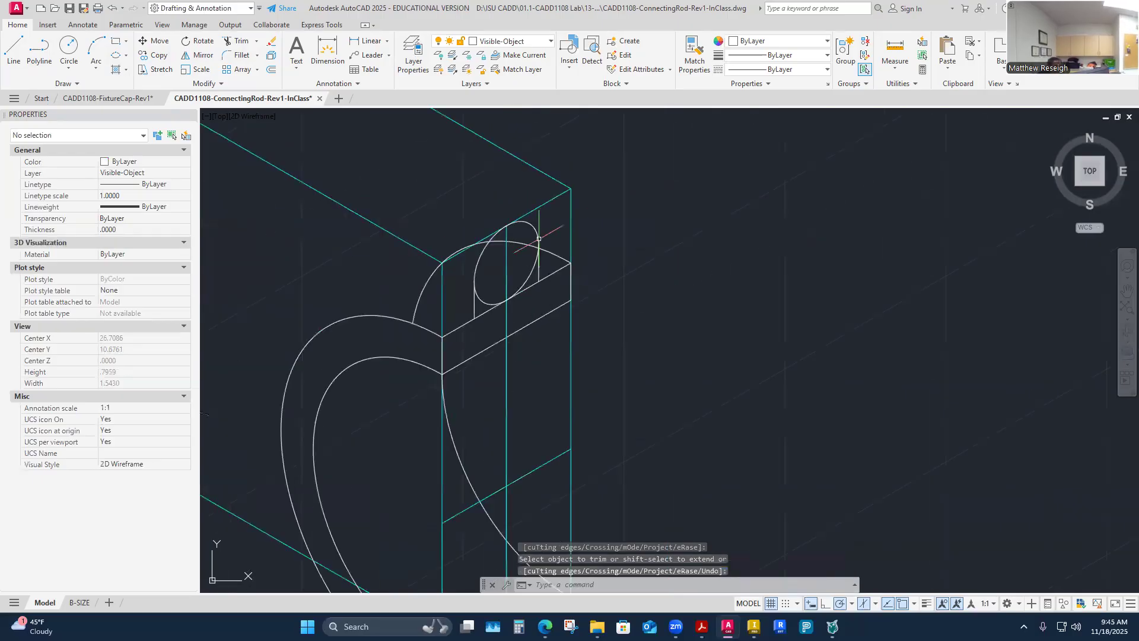
Step: Make Construction3 the current layer
{"action": "scroll", "coordinate": [528, 228], "scroll_direction": "up", "scroll_amount": 2}
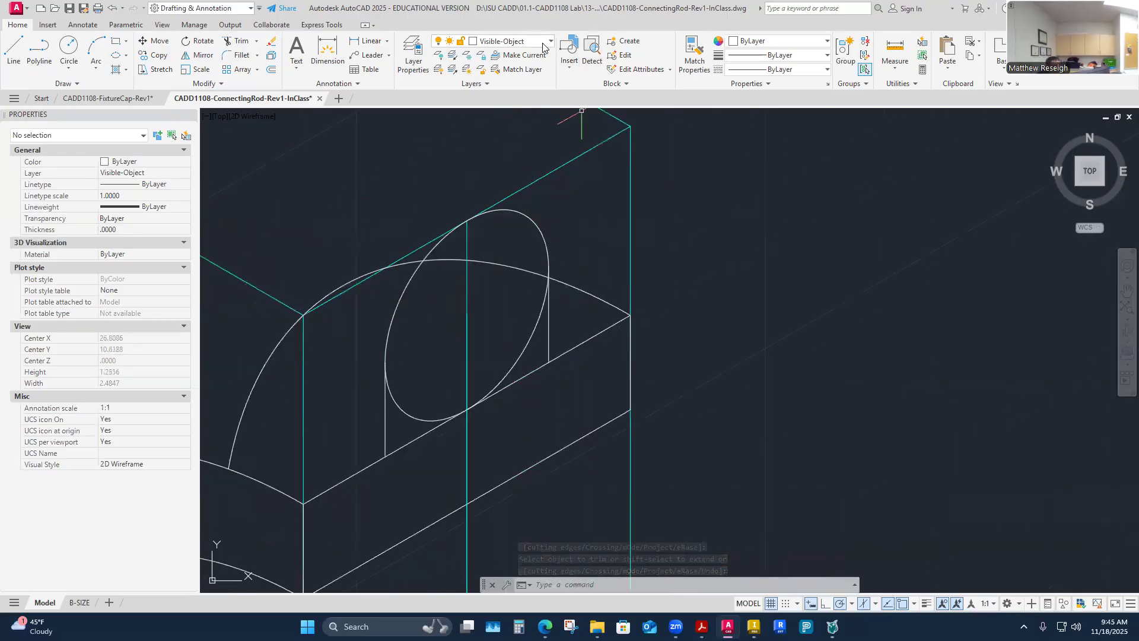
{"action": "left_click", "coordinate": [521, 41]}
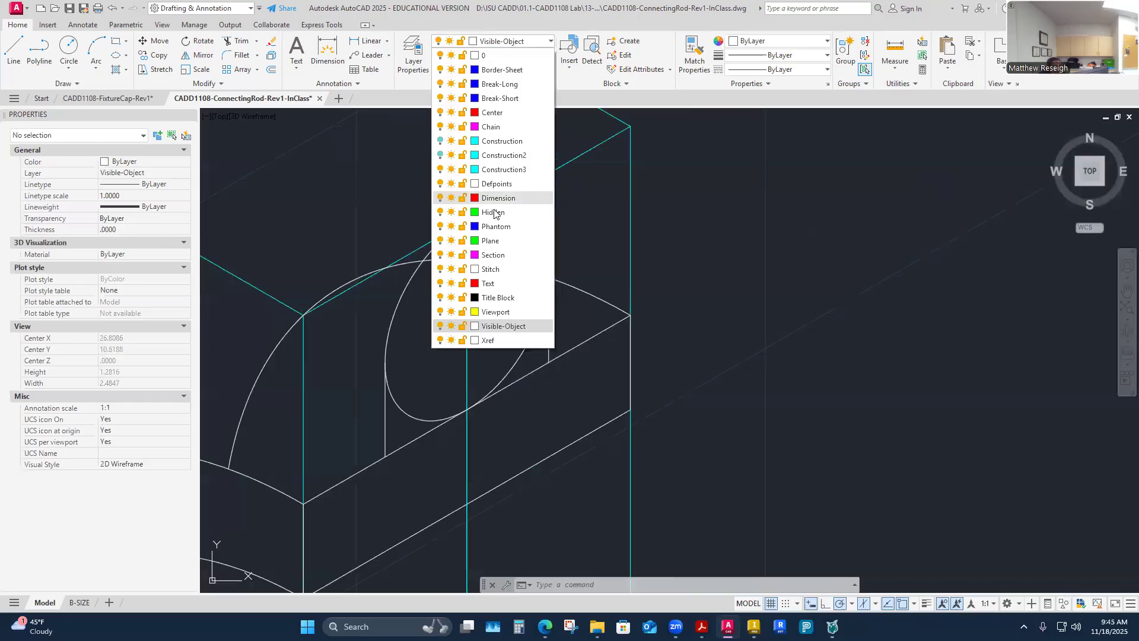
{"action": "left_click", "coordinate": [503, 169]}
{"action": "left_click", "coordinate": [13, 49]}
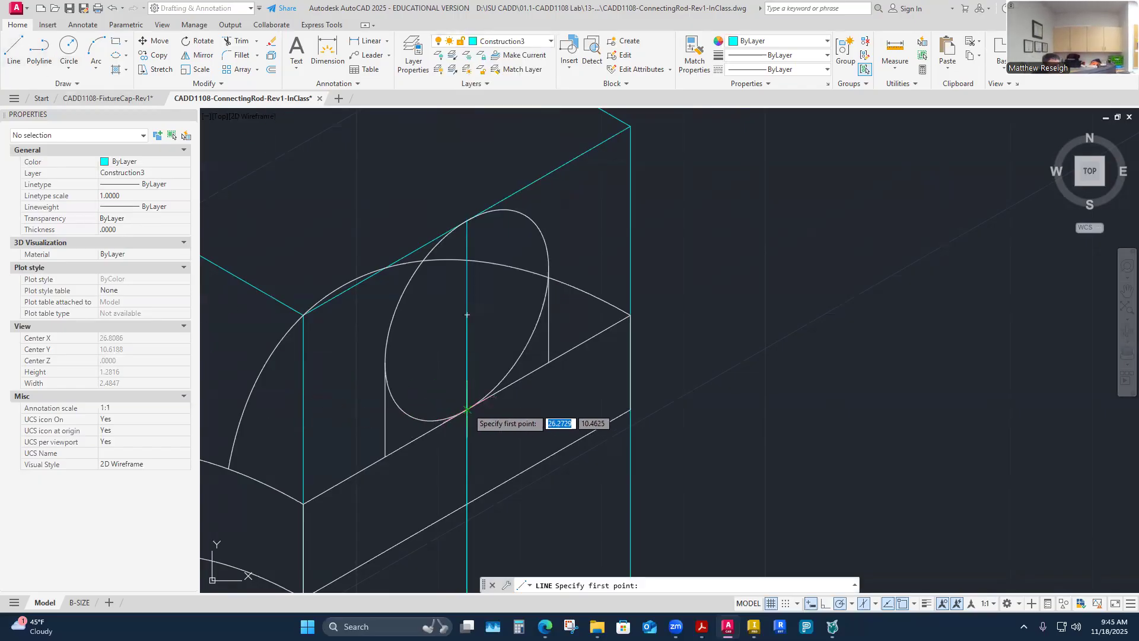
{"action": "left_click", "coordinate": [467, 410]}
{"action": "scroll", "coordinate": [468, 410], "scroll_direction": "down", "scroll_amount": 2}
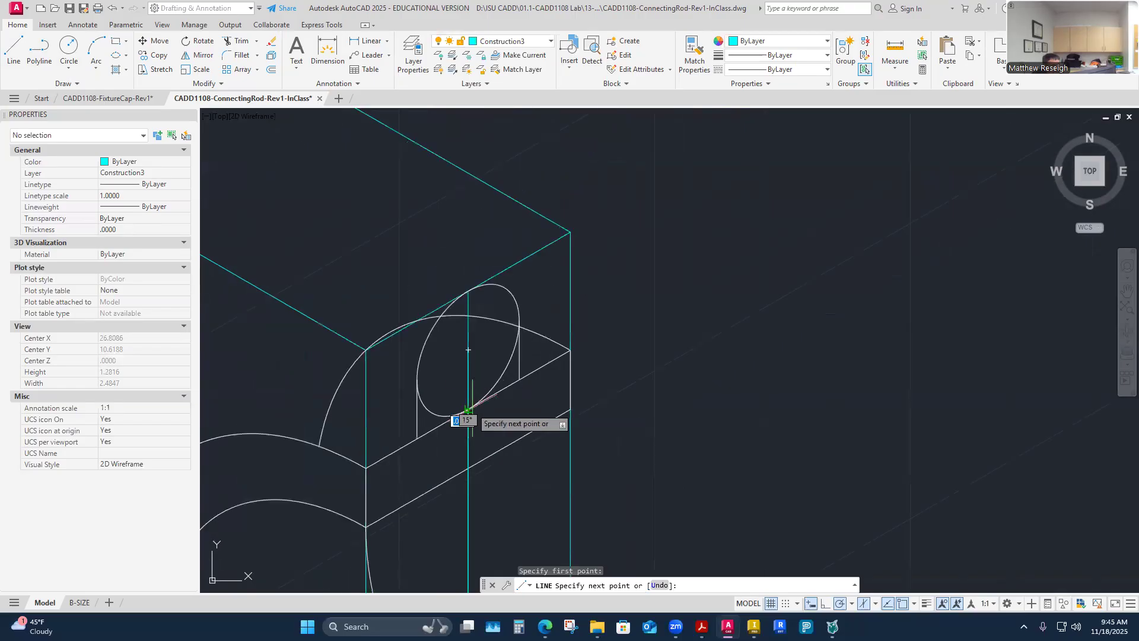
{"action": "key", "text": "Escape"}
Step: Draw a .5 construction line at 150° from the point where the upper ellipse touches the box's top edge
{"action": "right_click", "coordinate": [394, 267]}
{"action": "left_click", "coordinate": [415, 273]}
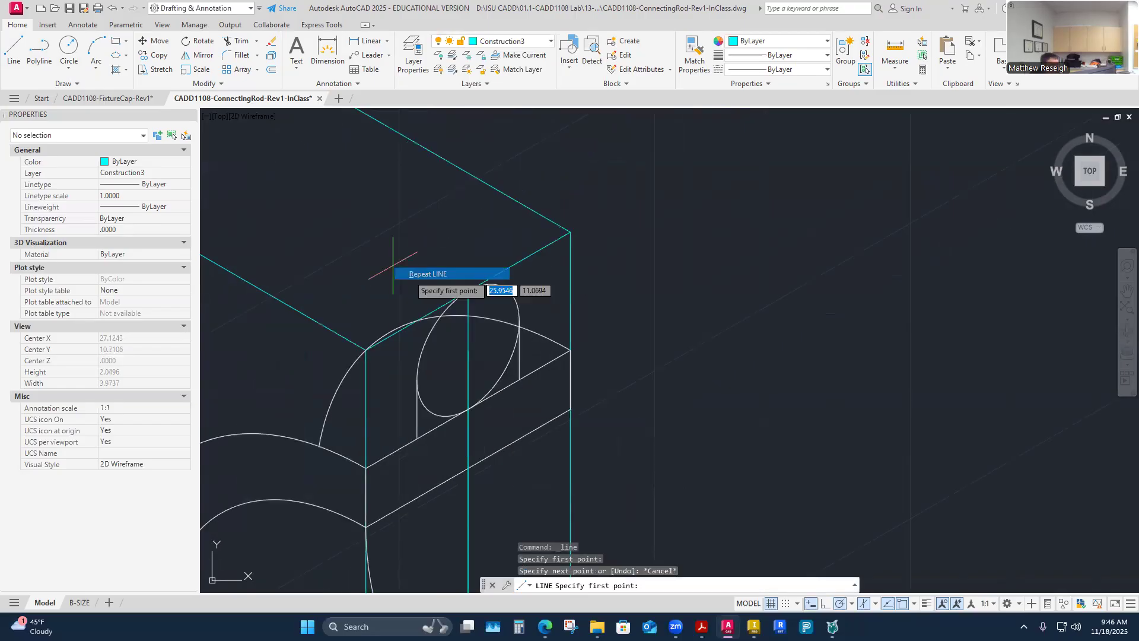
{"action": "left_click", "coordinate": [468, 291]}
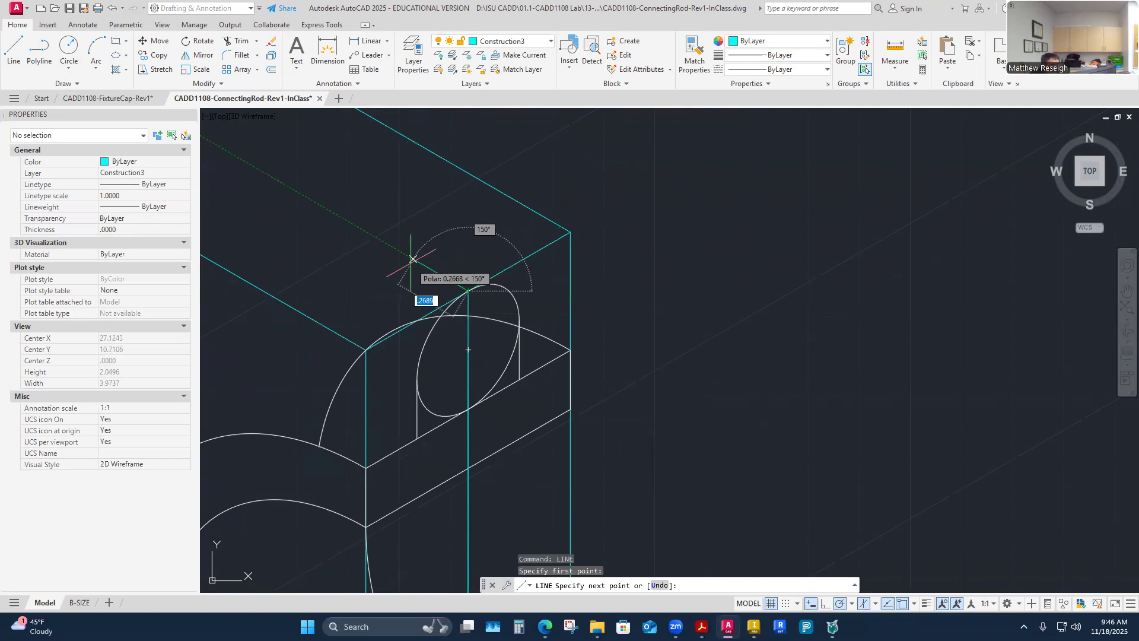
{"action": "type", "text": ".5"}
{"action": "key", "text": "Return"}
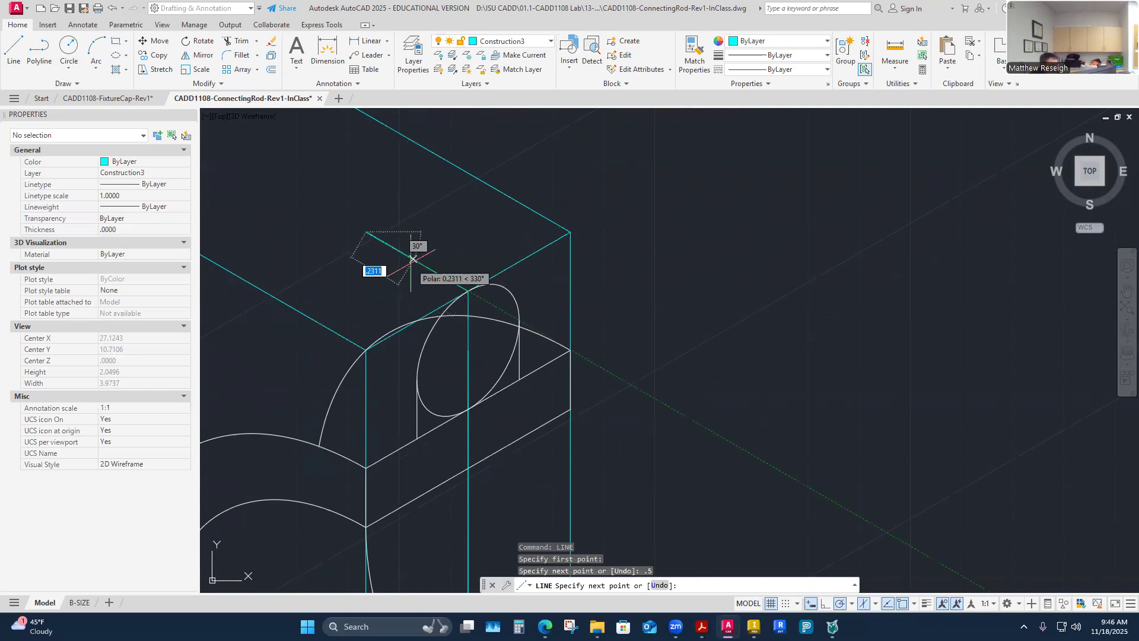
{"action": "key", "text": "Escape"}
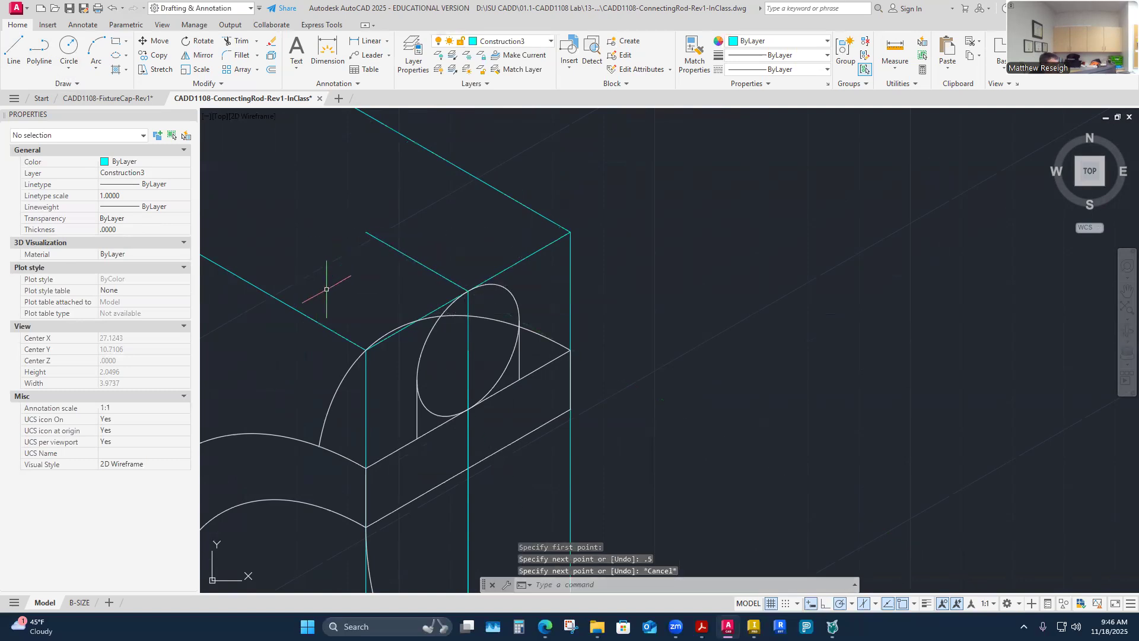
{"action": "left_click", "coordinate": [388, 243]}
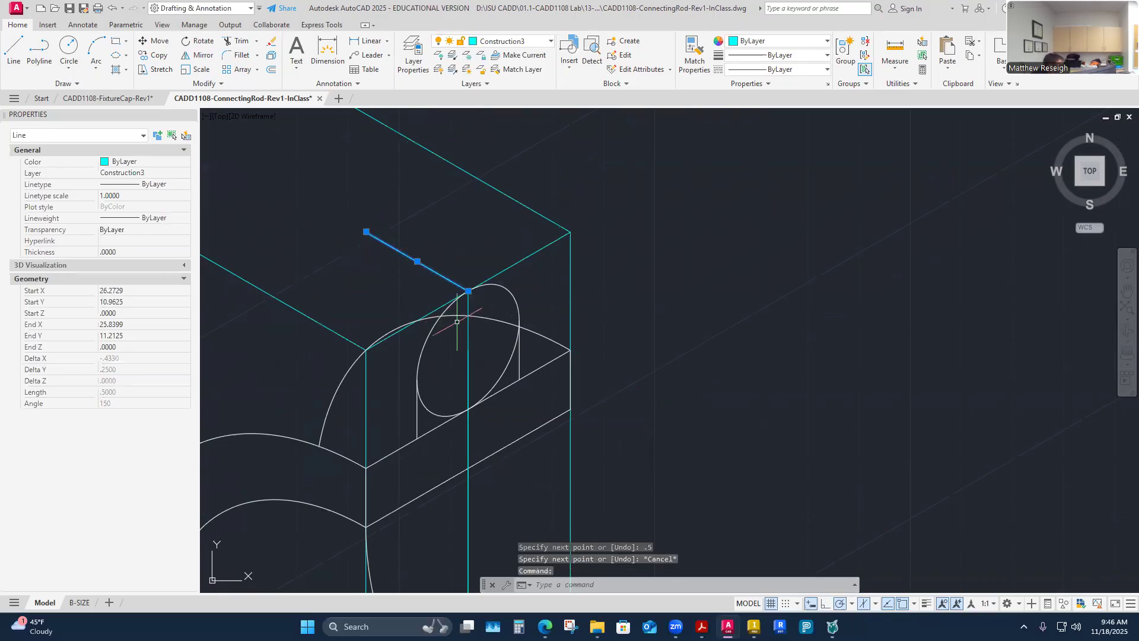
{"action": "key", "text": "Escape"}
{"action": "key", "text": "Escape"}
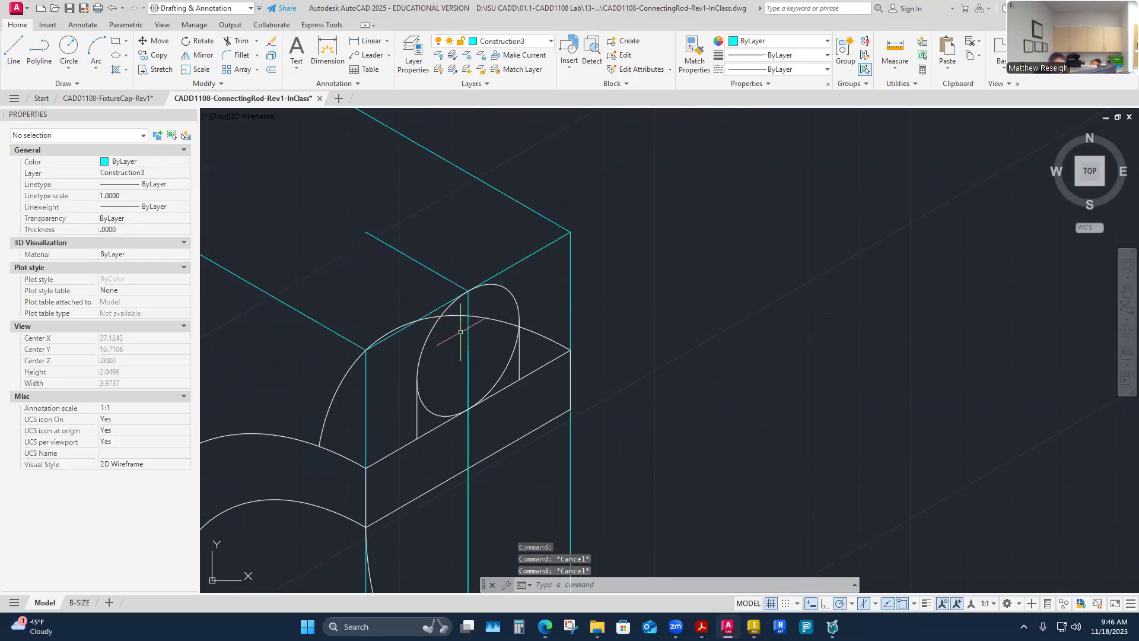
Step: Trim away the upper ellipse's lower part and the plate's top edge between the two vertical lines
{"action": "left_click", "coordinate": [237, 40]}
{"action": "scroll", "coordinate": [432, 460], "scroll_direction": "up", "scroll_amount": 4}
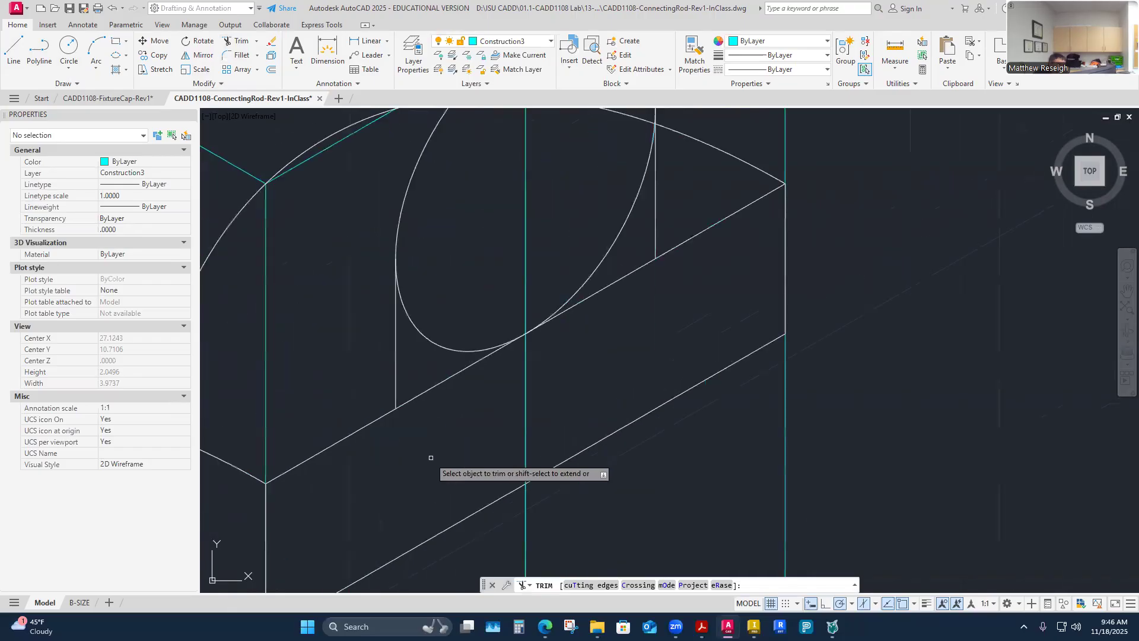
{"action": "left_click", "coordinate": [452, 350]}
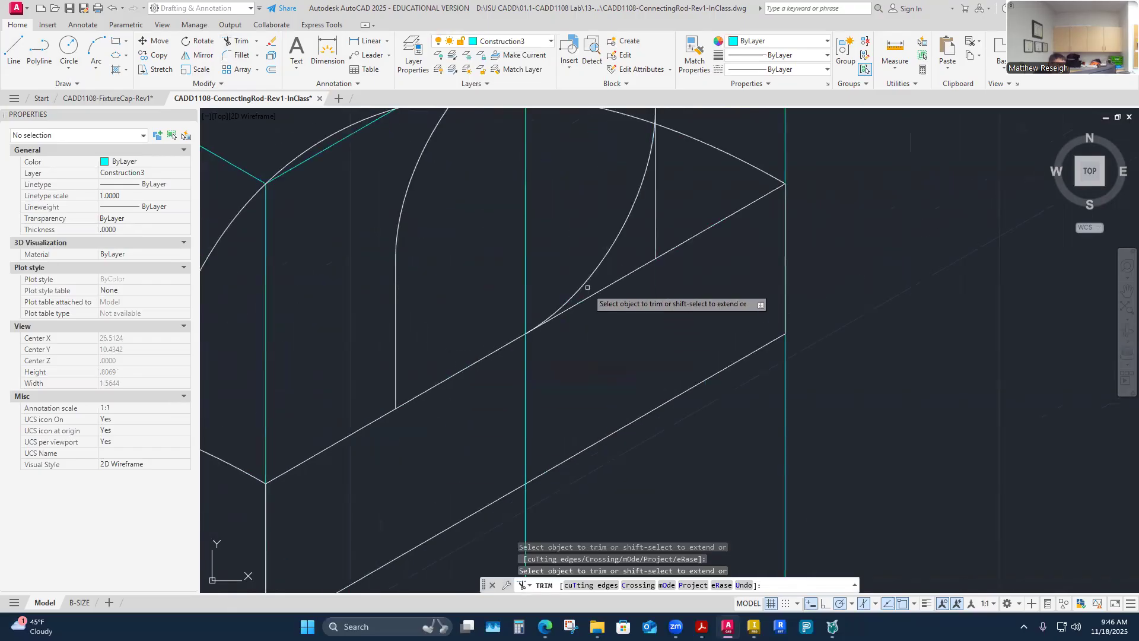
{"action": "left_click", "coordinate": [597, 271]}
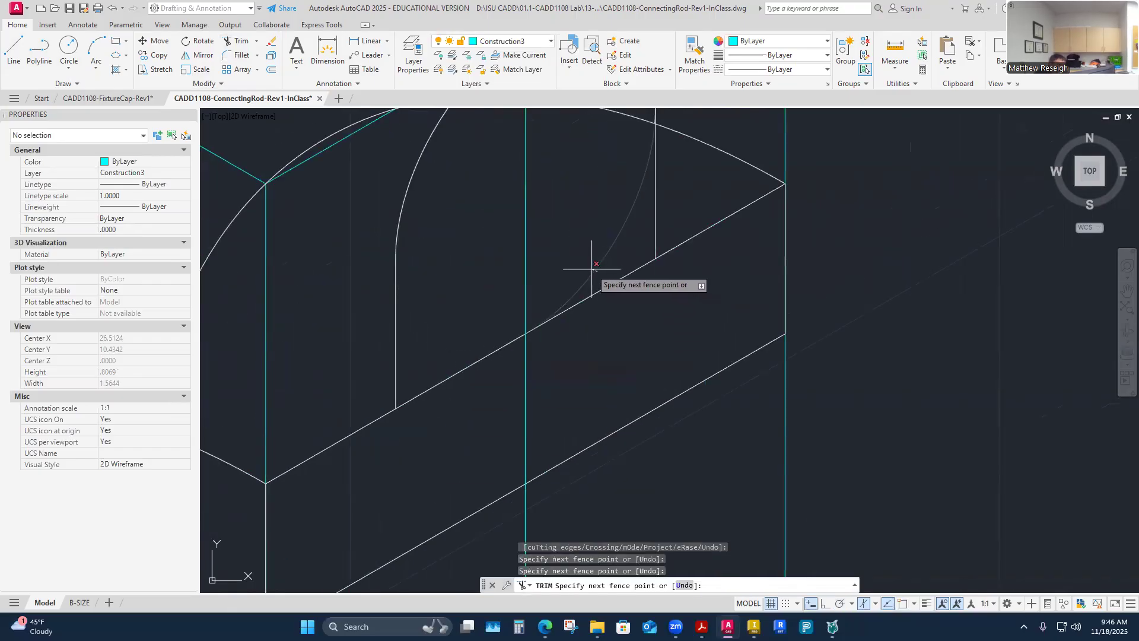
{"action": "left_click", "coordinate": [588, 298]}
{"action": "left_click", "coordinate": [470, 366]}
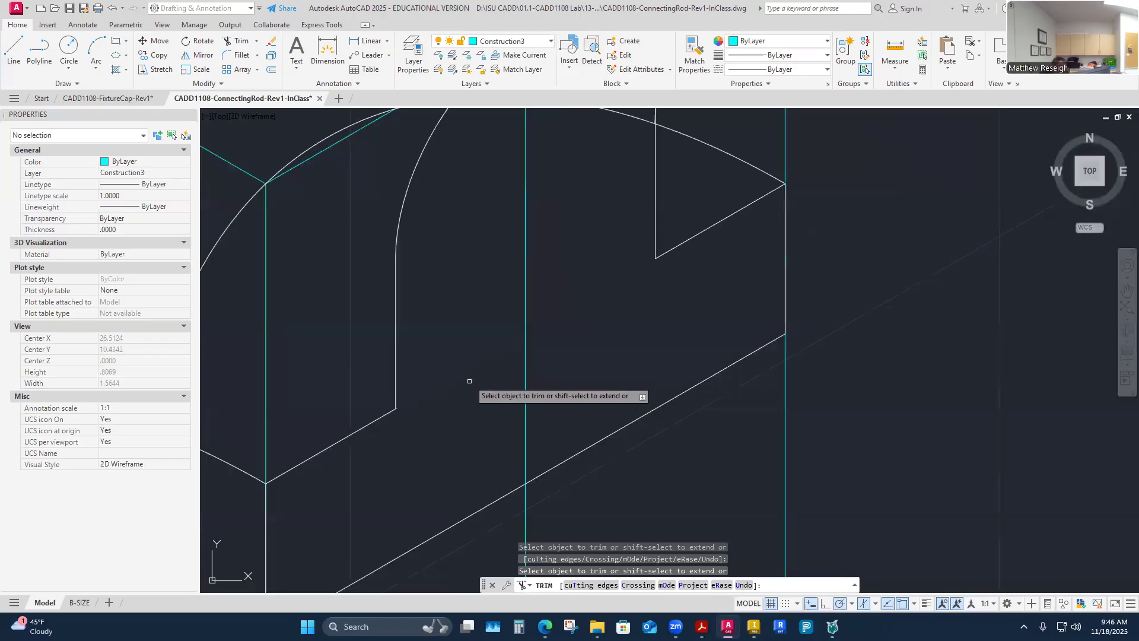
Step: Trim the portion of the large plate arc that crosses inside the upper lug outline
{"action": "scroll", "coordinate": [471, 379], "scroll_direction": "down", "scroll_amount": 3}
{"action": "scroll", "coordinate": [503, 381], "scroll_direction": "up", "scroll_amount": 2}
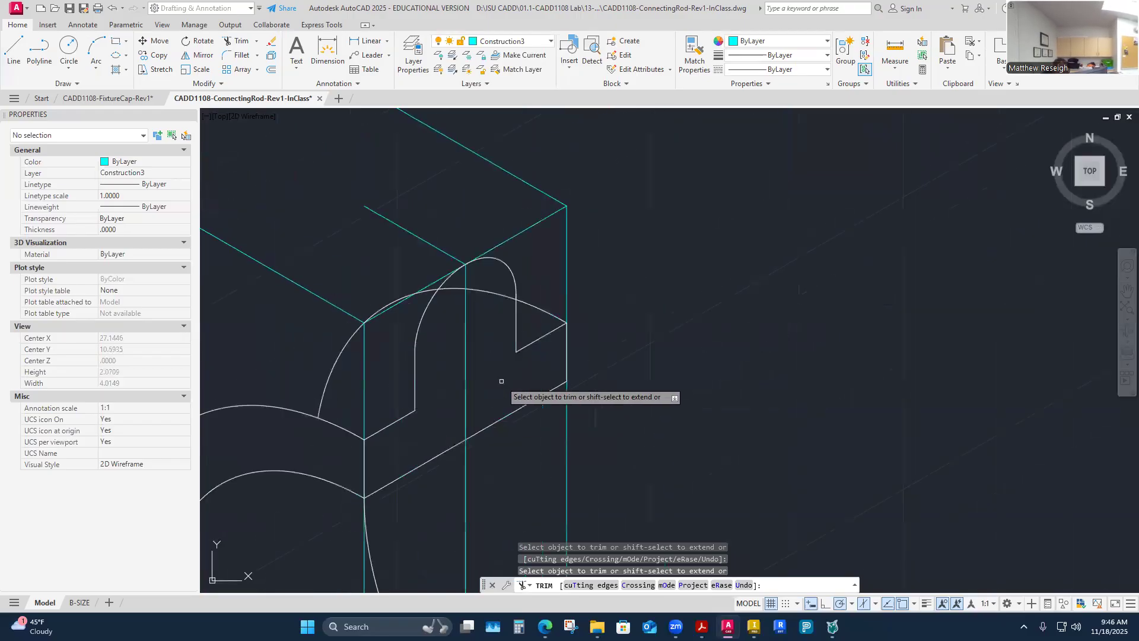
{"action": "left_click", "coordinate": [493, 291]}
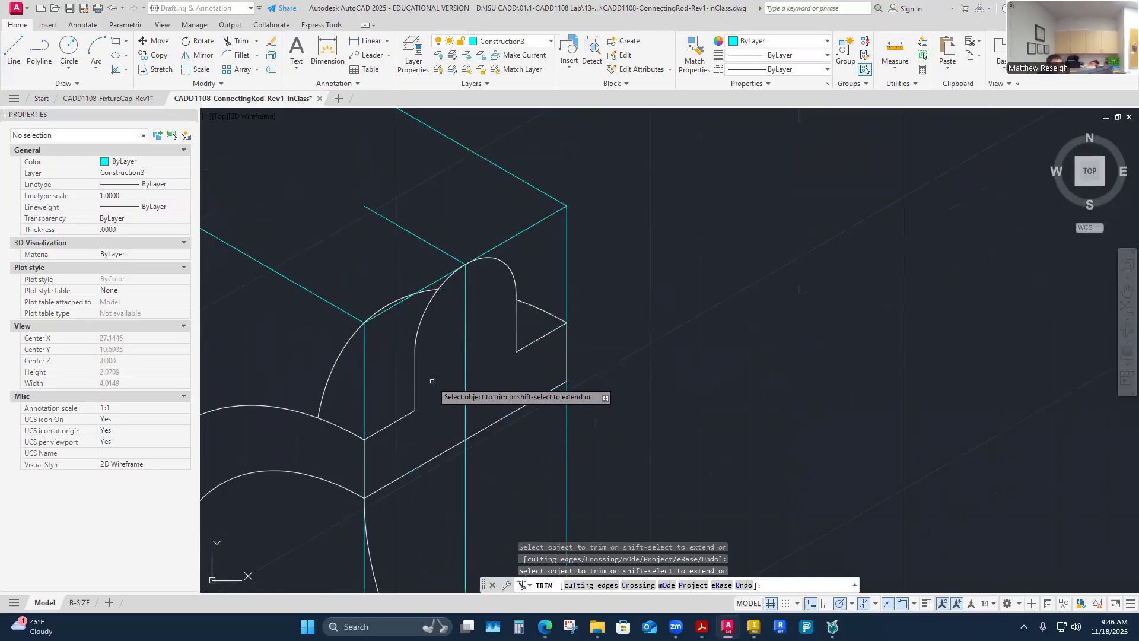
{"action": "key", "text": "Escape"}
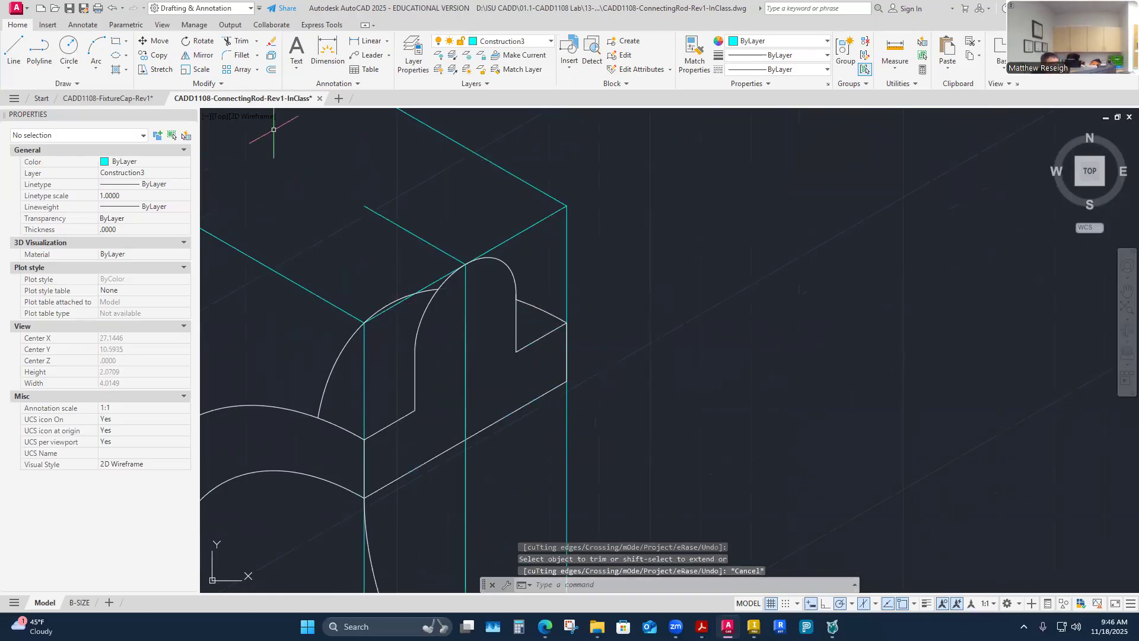
{"action": "left_click", "coordinate": [159, 57]}
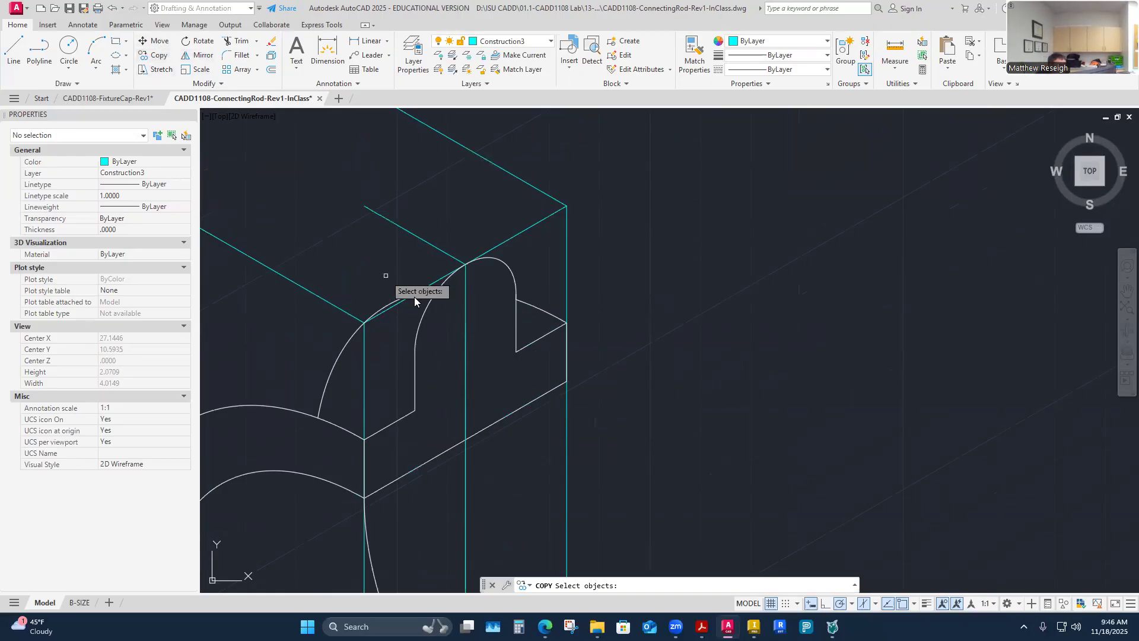
{"action": "left_click", "coordinate": [511, 267]}
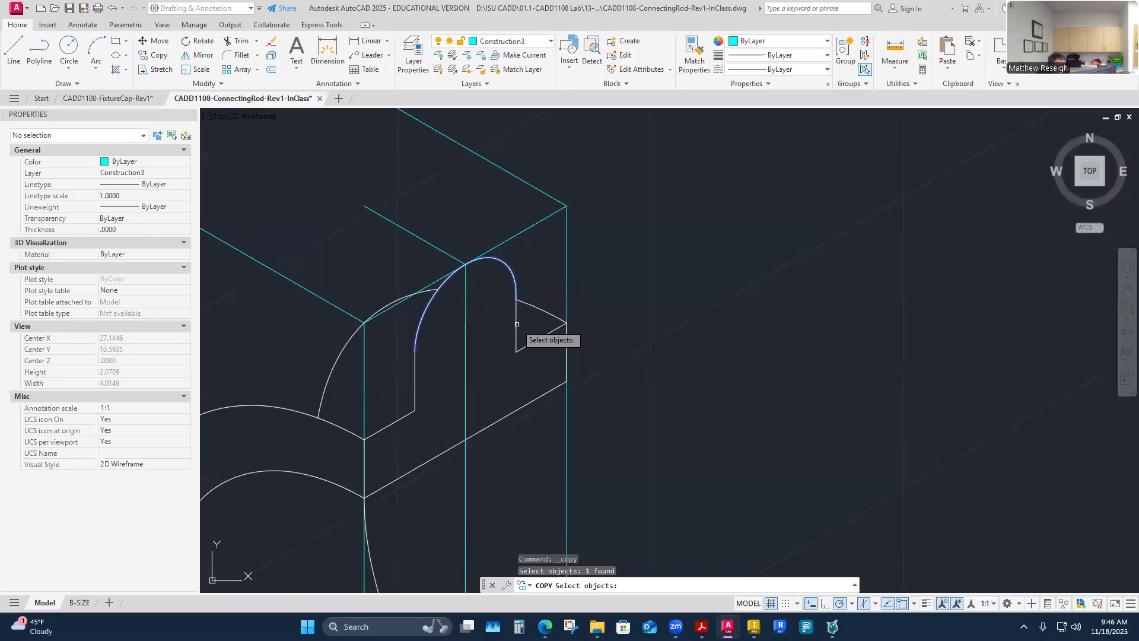
{"action": "left_click", "coordinate": [417, 382]}
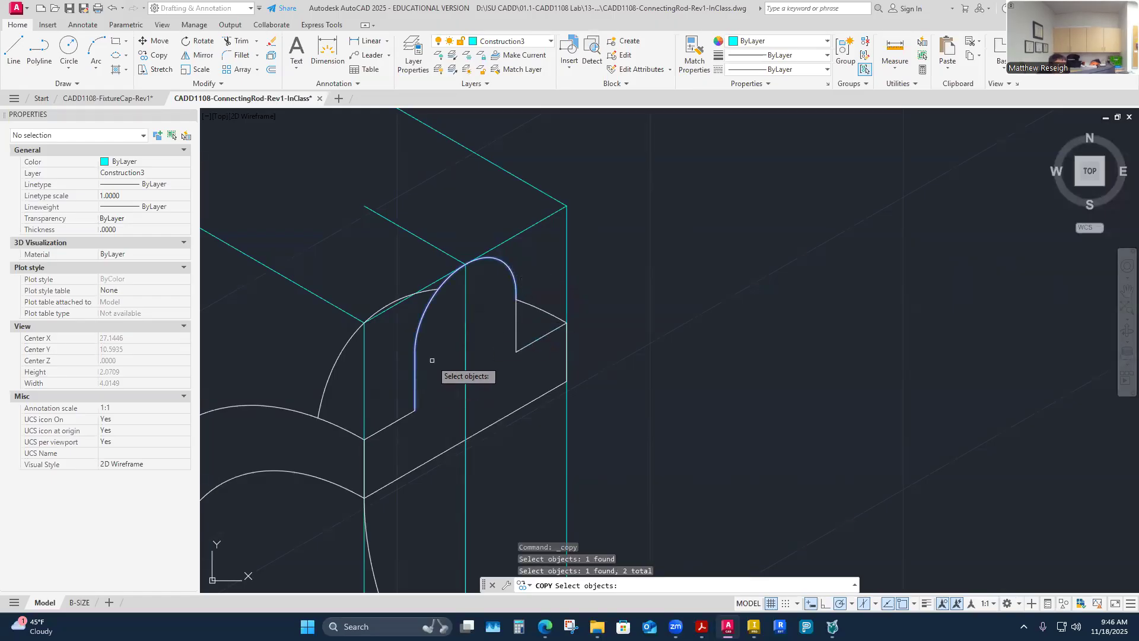
{"action": "key", "text": "Return"}
{"action": "left_click", "coordinate": [467, 263]}
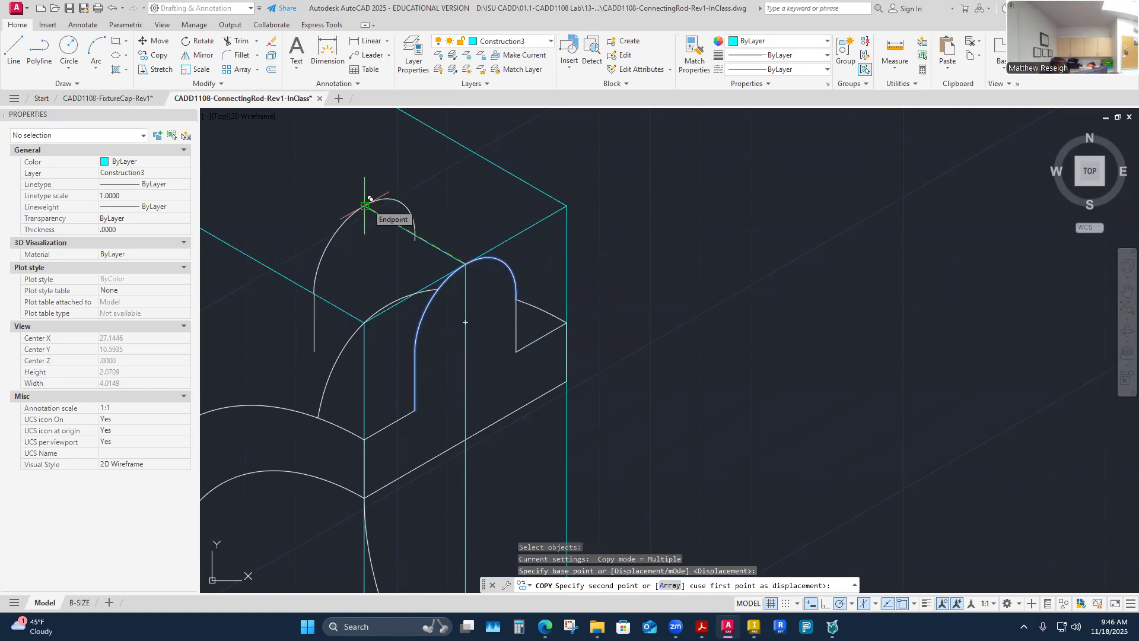
{"action": "key", "text": "Escape"}
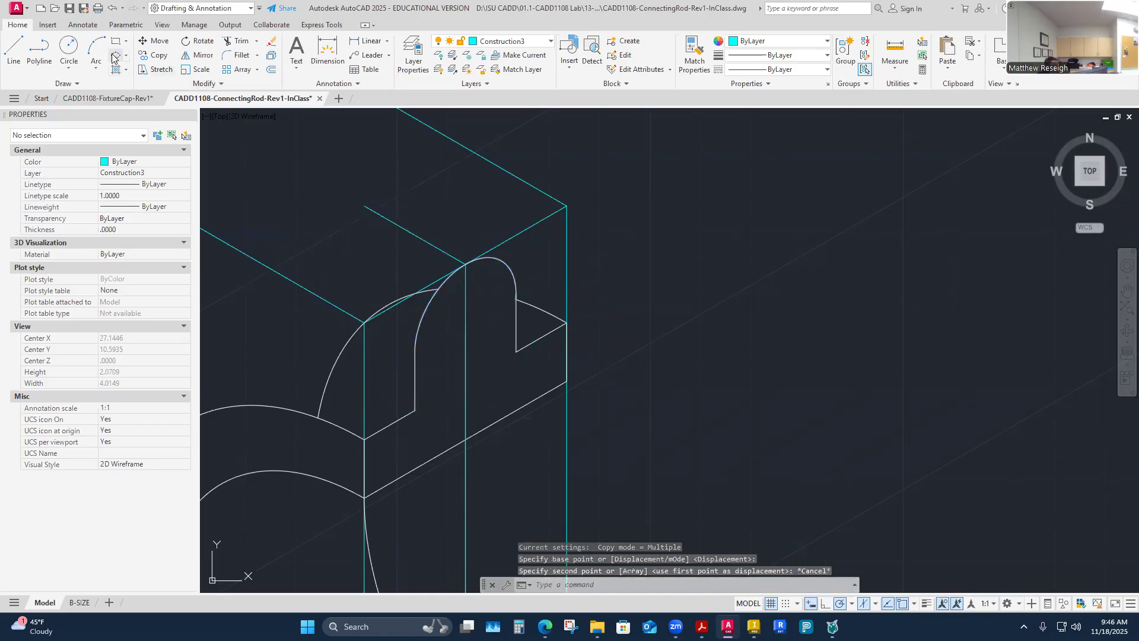
Step: Copy the upper lug's arc and both vertical lines from the arc's top tangent point to the .5 construction line's far end
{"action": "left_click", "coordinate": [163, 55]}
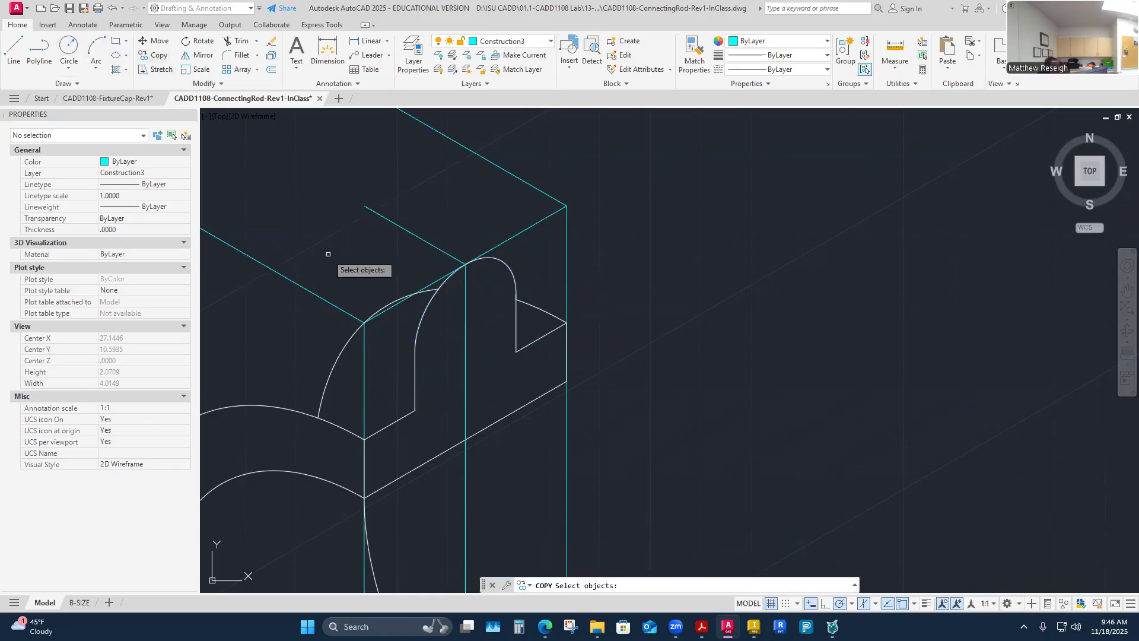
{"action": "left_click", "coordinate": [517, 326]}
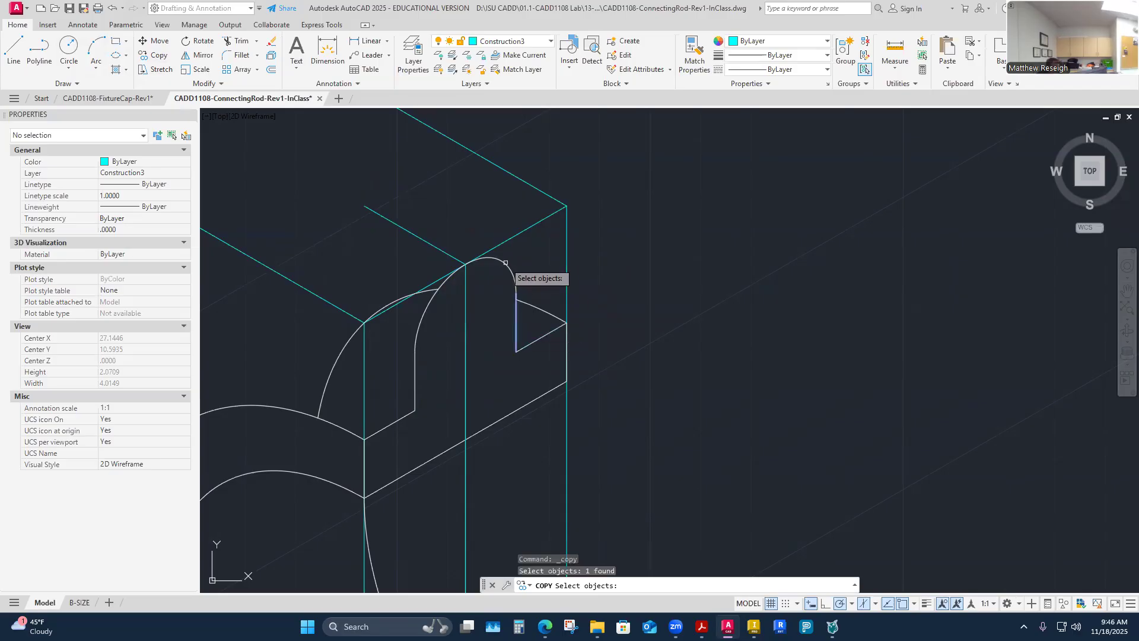
{"action": "left_click", "coordinate": [505, 262]}
{"action": "left_click", "coordinate": [416, 394]}
{"action": "key", "text": "Return"}
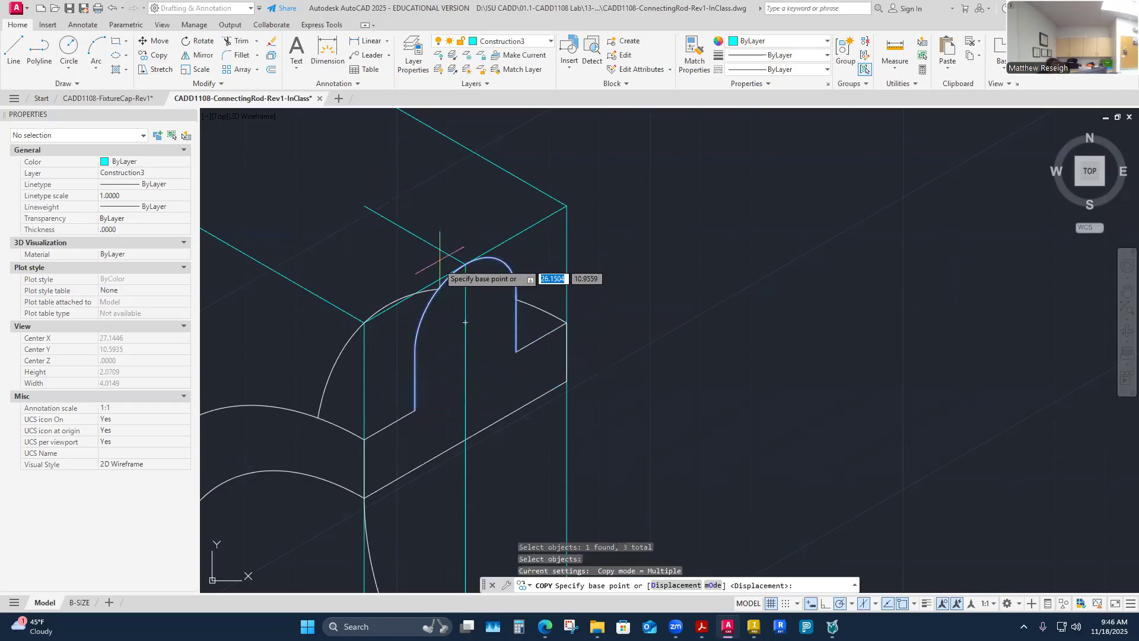
{"action": "left_click", "coordinate": [465, 263]}
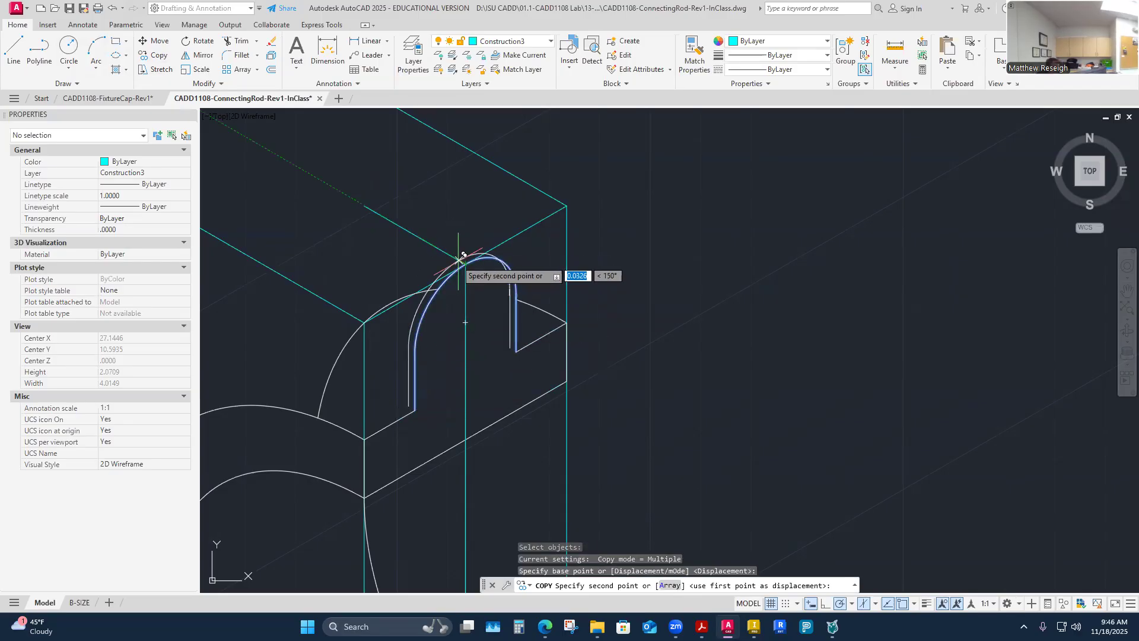
{"action": "left_click", "coordinate": [365, 206]}
{"action": "key", "text": "Escape"}
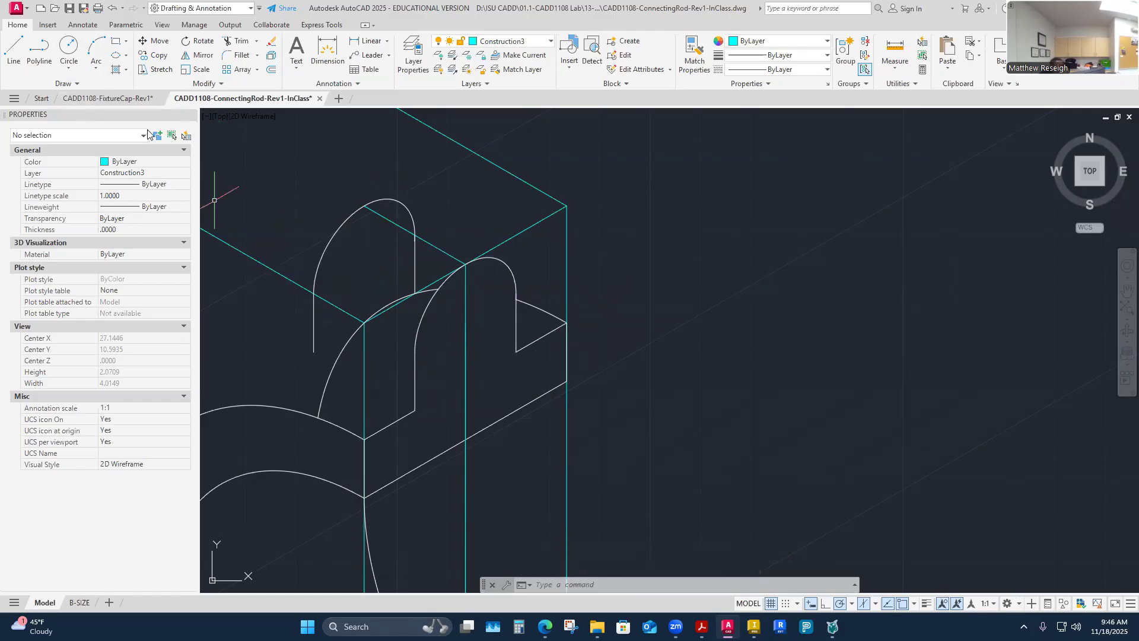
Step: On the Visible-Object layer, draw a line joining the lower ends of the front and rear lug outlines' left verticals
{"action": "left_click", "coordinate": [546, 42]}
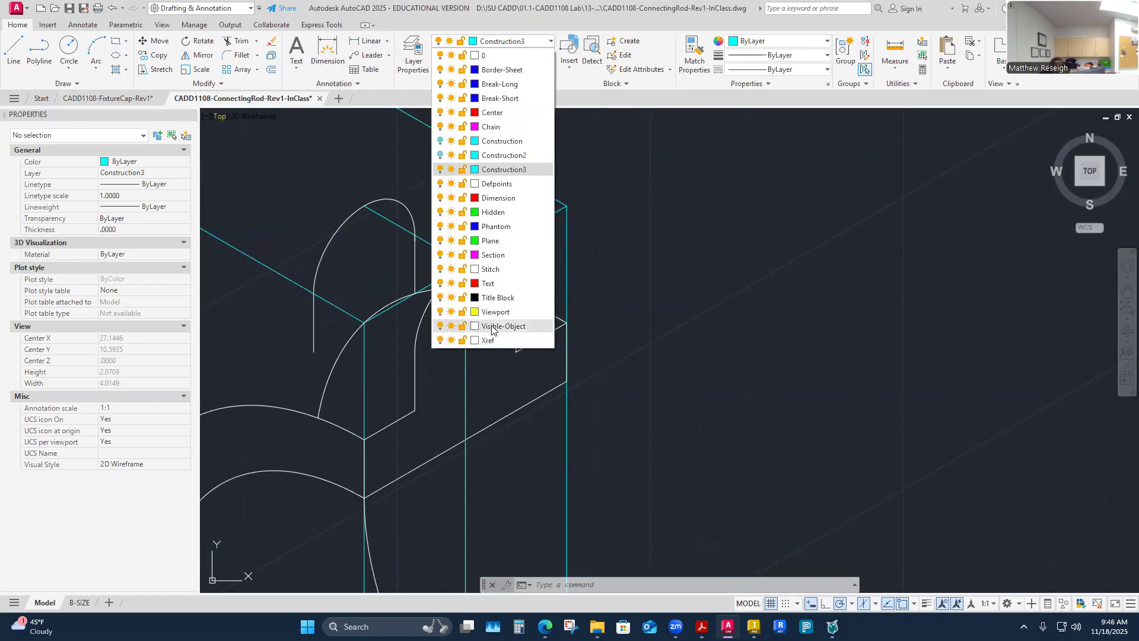
{"action": "left_click", "coordinate": [492, 326]}
{"action": "left_click", "coordinate": [13, 47]}
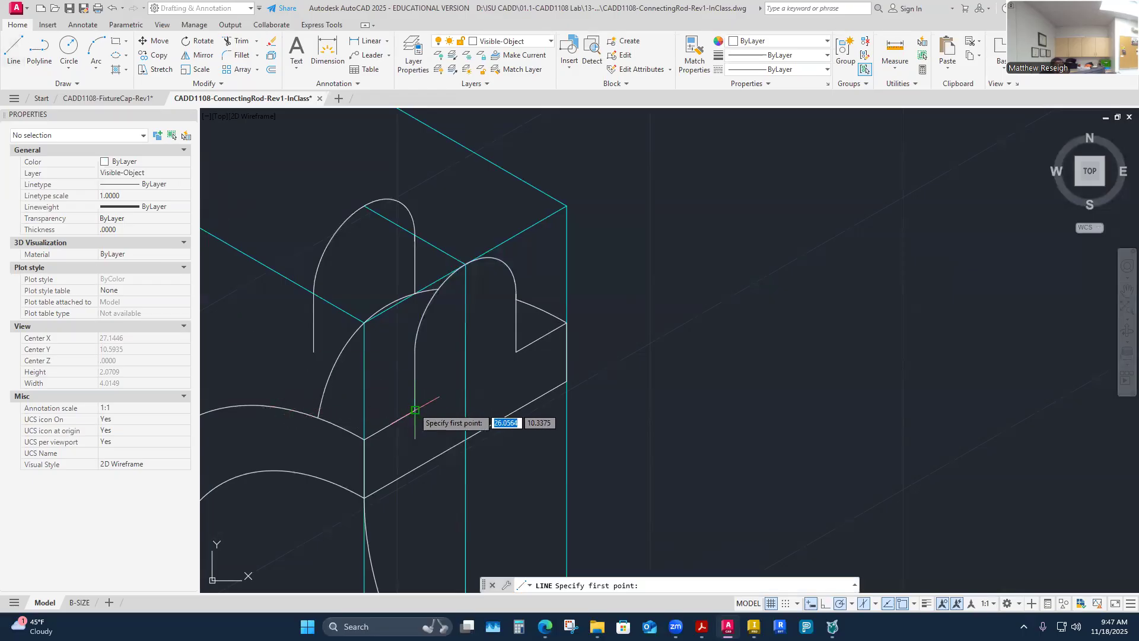
{"action": "left_click", "coordinate": [314, 351]}
{"action": "right_click", "coordinate": [313, 354]}
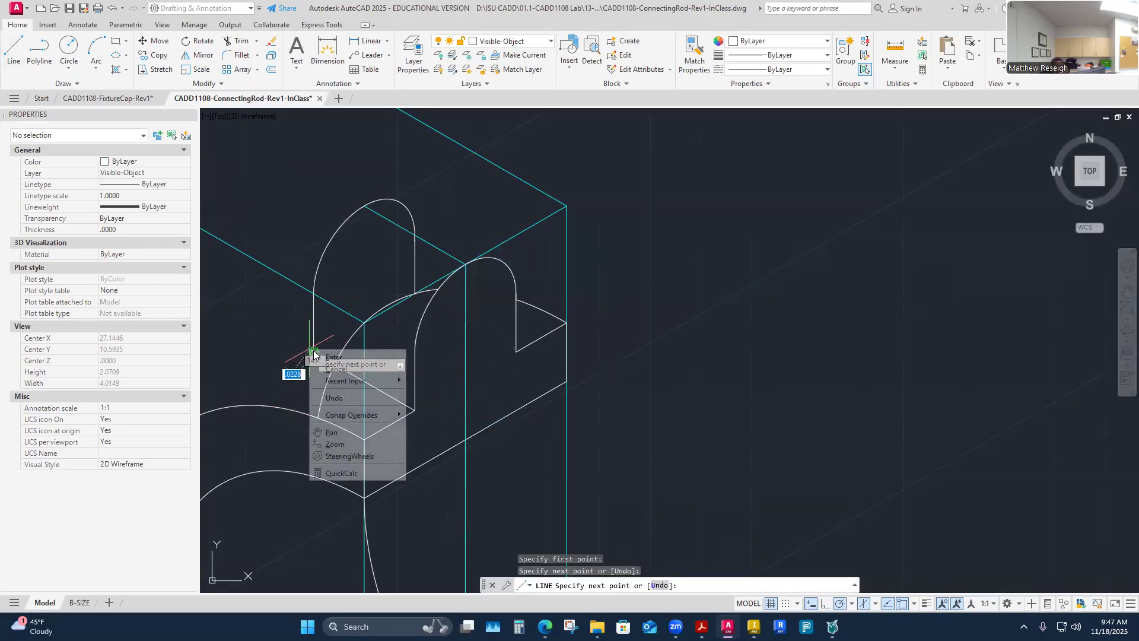
{"action": "left_click", "coordinate": [332, 357]}
{"action": "right_click", "coordinate": [265, 371]}
{"action": "left_click", "coordinate": [303, 377]}
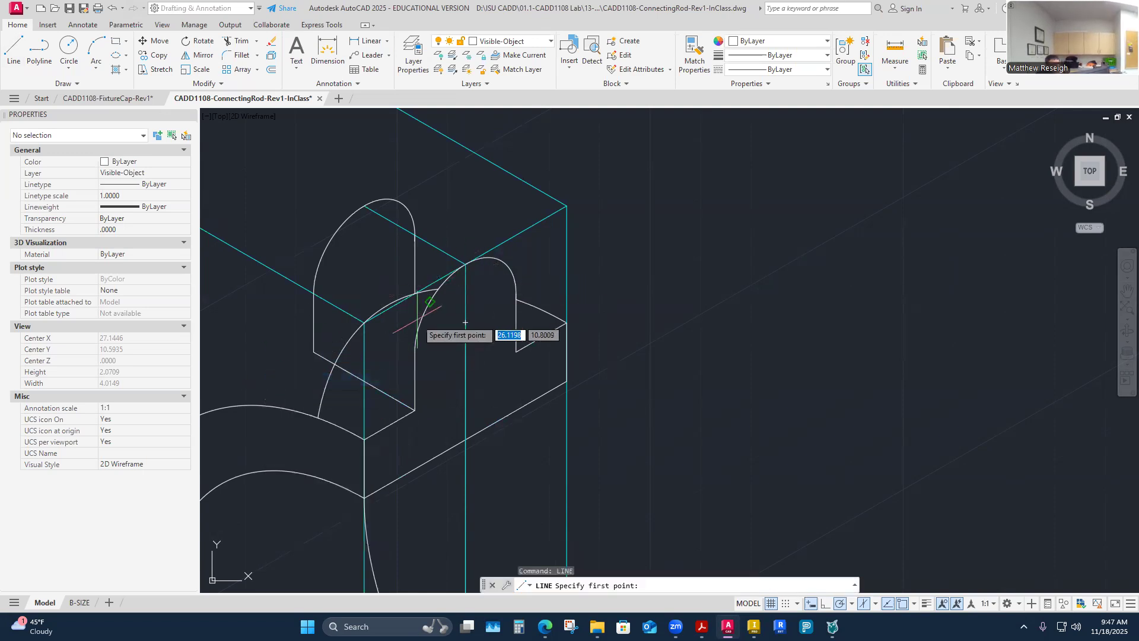
{"action": "key", "text": "Escape"}
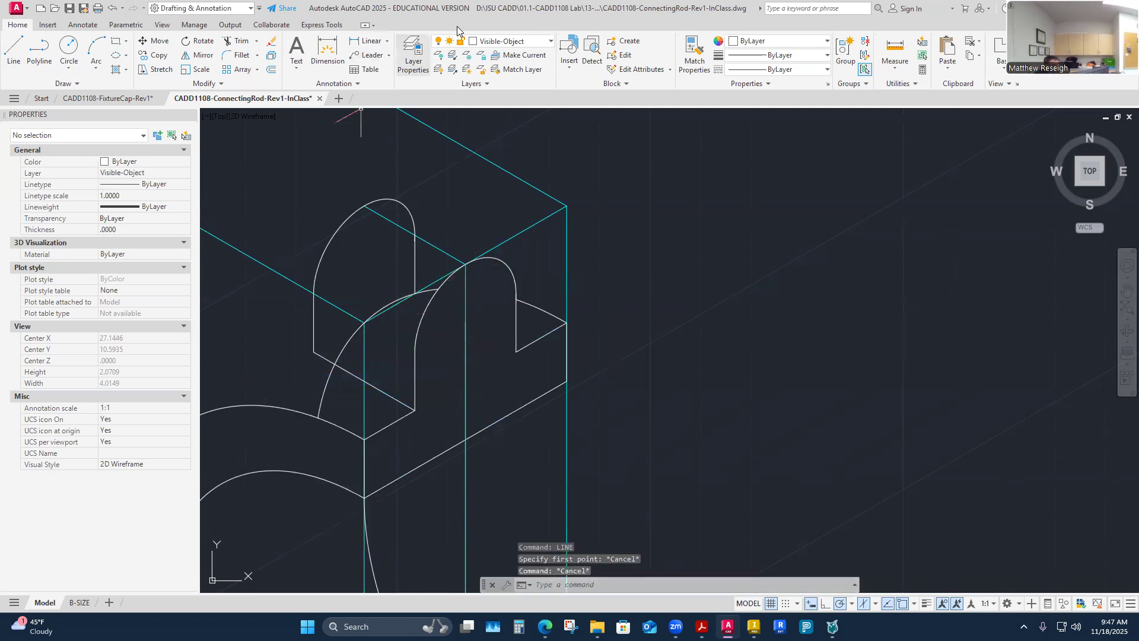
Step: Turn off the Construction3 layer
{"action": "left_click", "coordinate": [533, 41]}
{"action": "left_click", "coordinate": [439, 170]}
{"action": "left_click", "coordinate": [674, 264]}
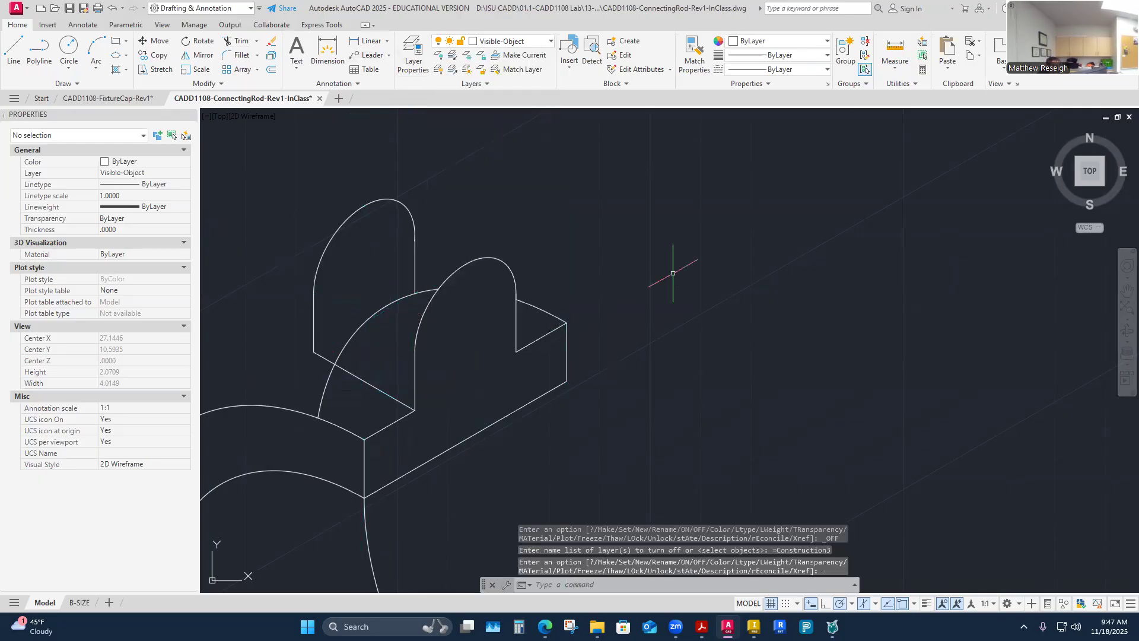
{"action": "scroll", "coordinate": [413, 248], "scroll_direction": "up", "scroll_amount": 6}
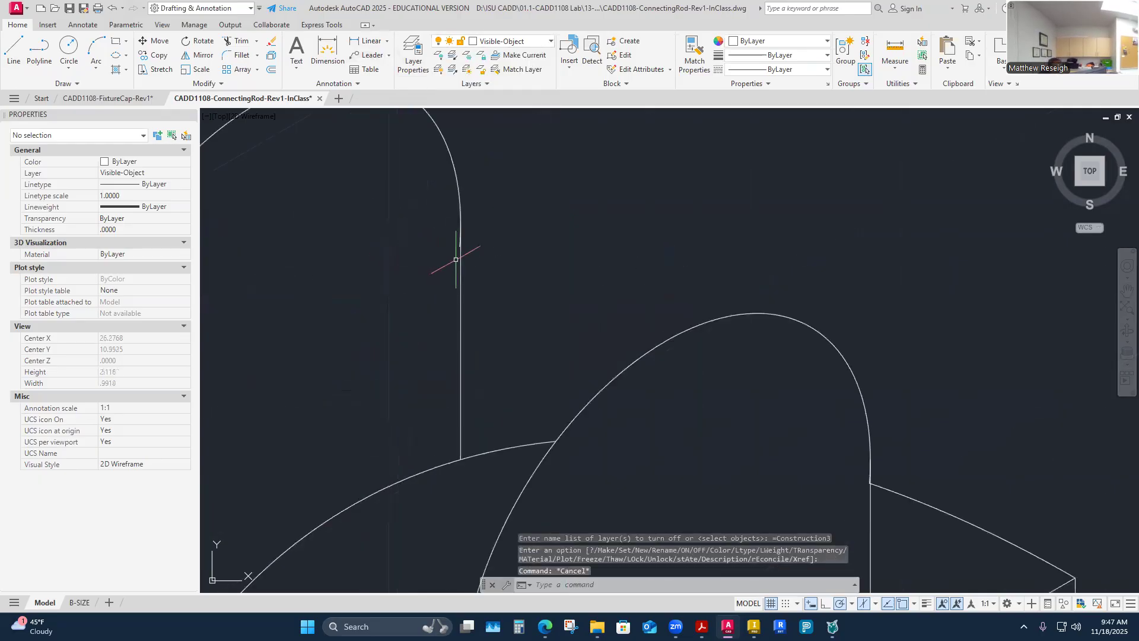
{"action": "scroll", "coordinate": [580, 348], "scroll_direction": "down", "scroll_amount": 5}
{"action": "scroll", "coordinate": [593, 350], "scroll_direction": "up", "scroll_amount": 9}
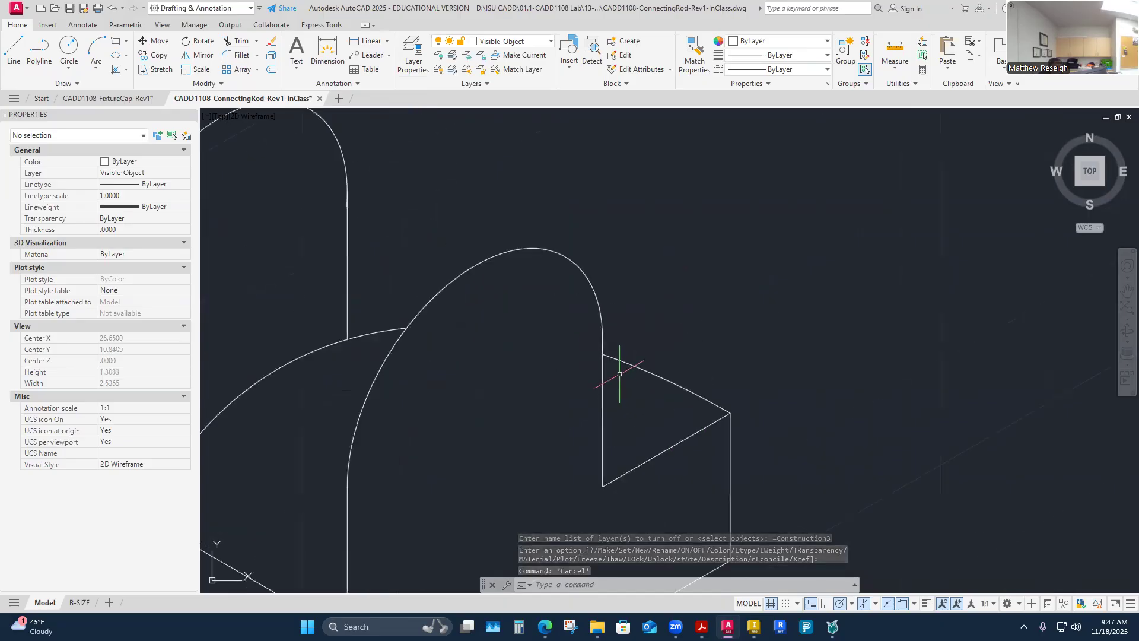
Step: Trim the short stub of the plate arc that overshoots the front lug outline's right vertical line
{"action": "left_click", "coordinate": [242, 42]}
{"action": "scroll", "coordinate": [580, 356], "scroll_direction": "up", "scroll_amount": 2}
{"action": "scroll", "coordinate": [580, 355], "scroll_direction": "up", "scroll_amount": 4}
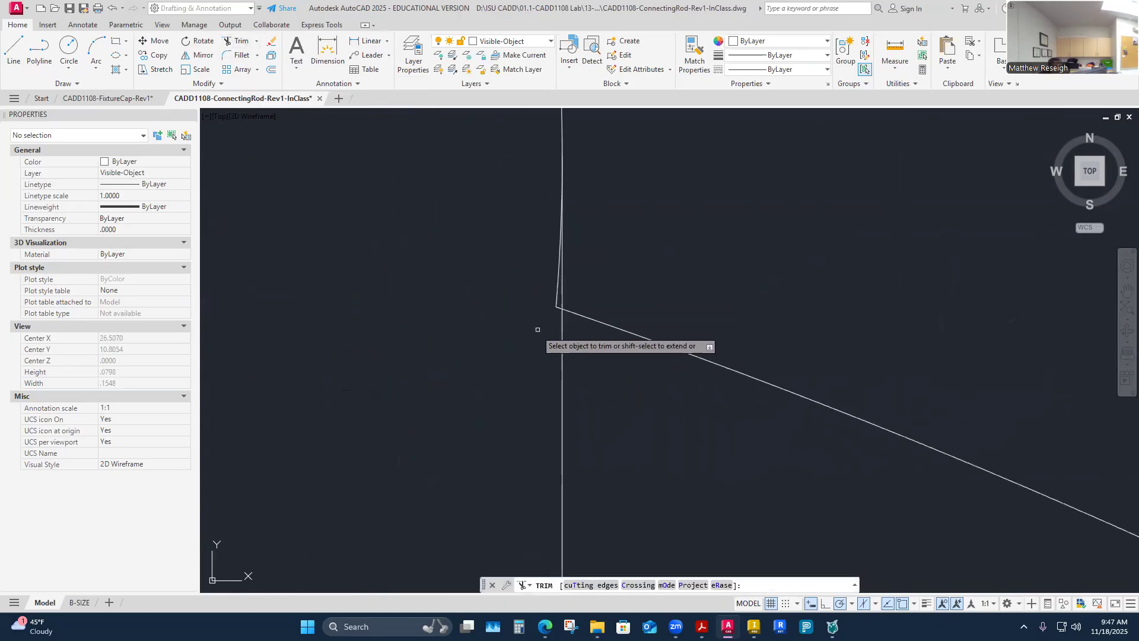
{"action": "left_click", "coordinate": [558, 307]}
{"action": "scroll", "coordinate": [467, 314], "scroll_direction": "down", "scroll_amount": 12}
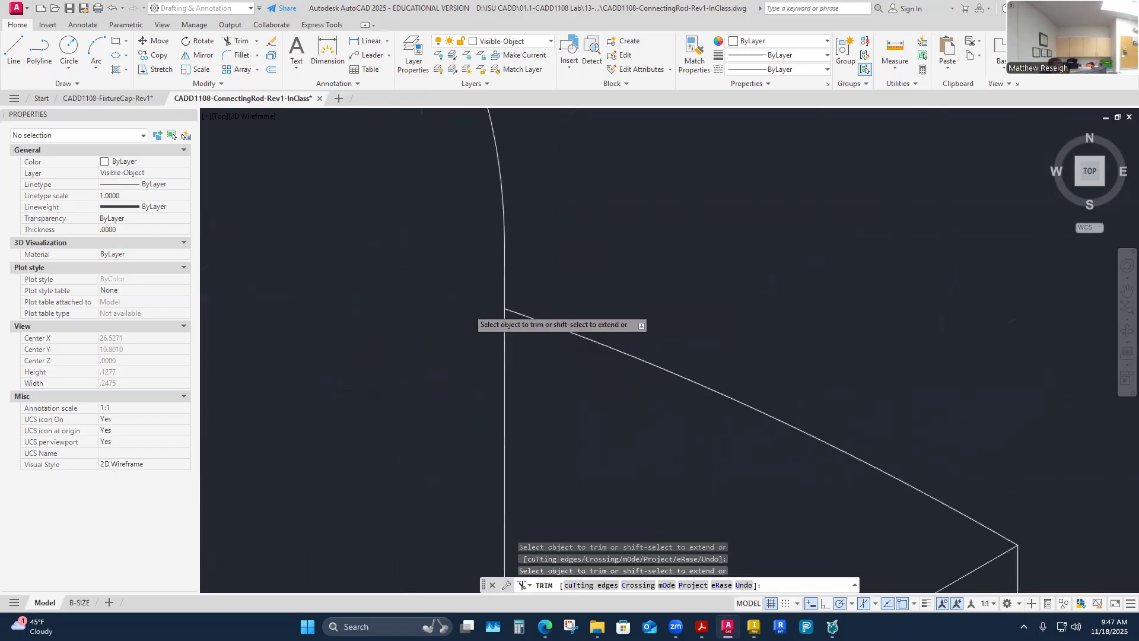
{"action": "scroll", "coordinate": [321, 244], "scroll_direction": "up", "scroll_amount": 12}
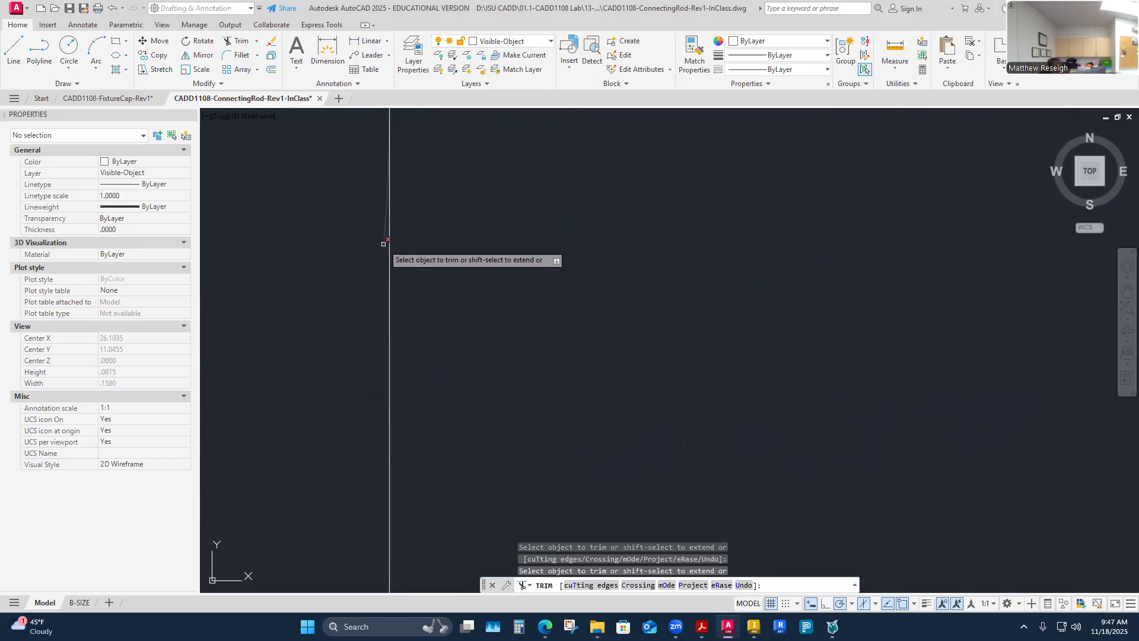
{"action": "key", "text": "Escape"}
{"action": "scroll", "coordinate": [353, 256], "scroll_direction": "down", "scroll_amount": 6}
{"action": "scroll", "coordinate": [353, 257], "scroll_direction": "down", "scroll_amount": 8}
{"action": "scroll", "coordinate": [286, 278], "scroll_direction": "down", "scroll_amount": 2}
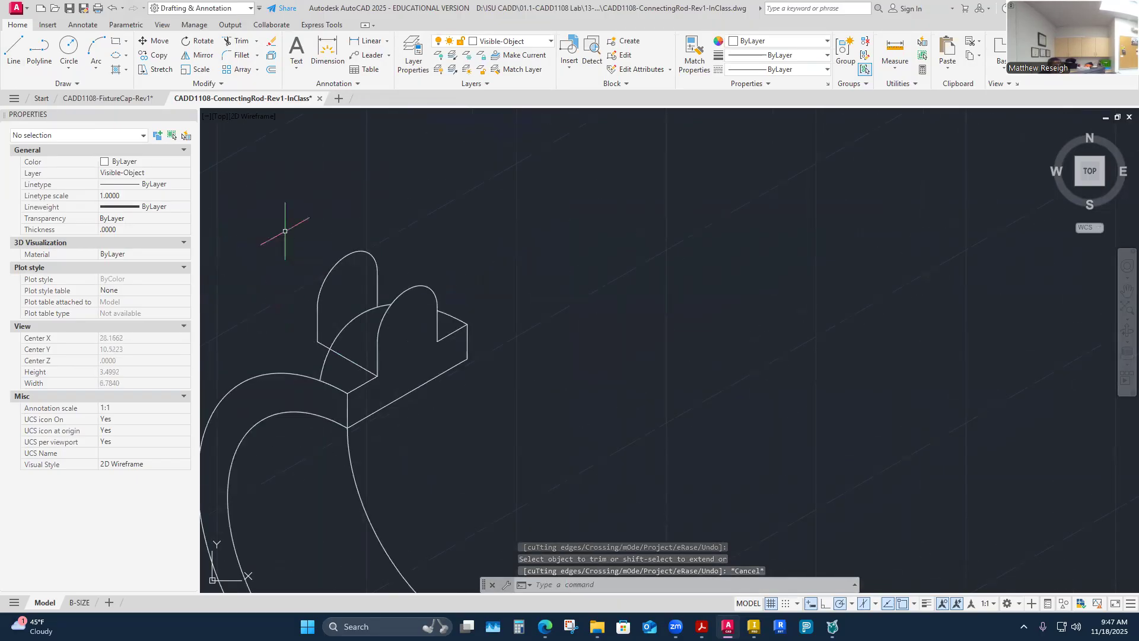
Step: Draw a line joining the upper right shoulders of the rear and front lug arcs, tangent to both
{"action": "left_click", "coordinate": [14, 49]}
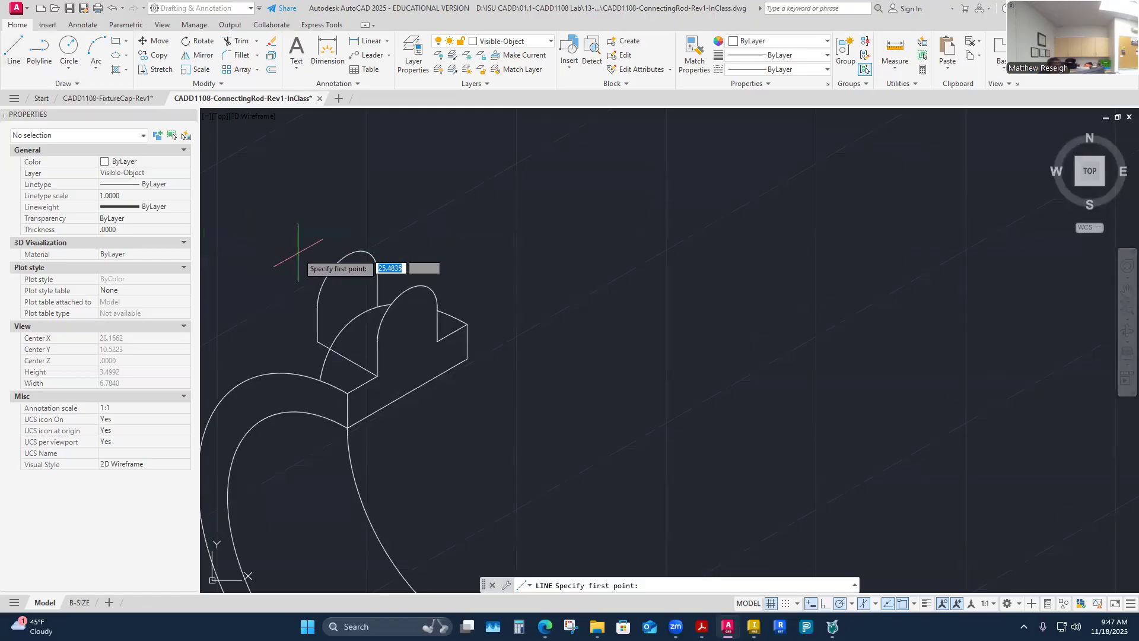
{"action": "scroll", "coordinate": [298, 253], "scroll_direction": "up", "scroll_amount": 4}
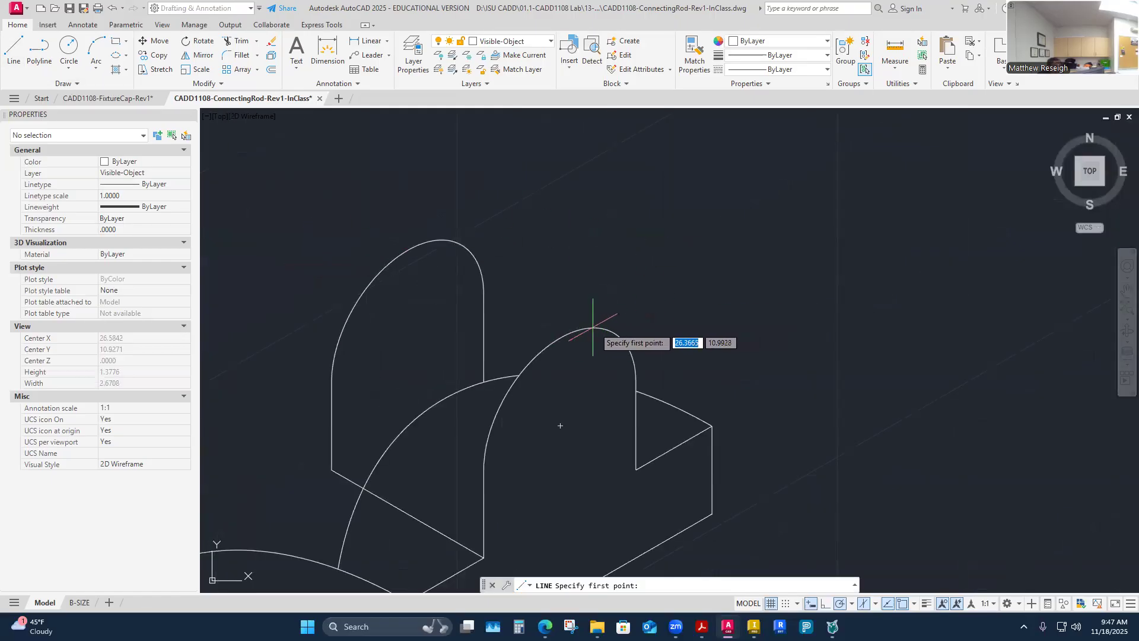
{"action": "left_click", "coordinate": [461, 244]}
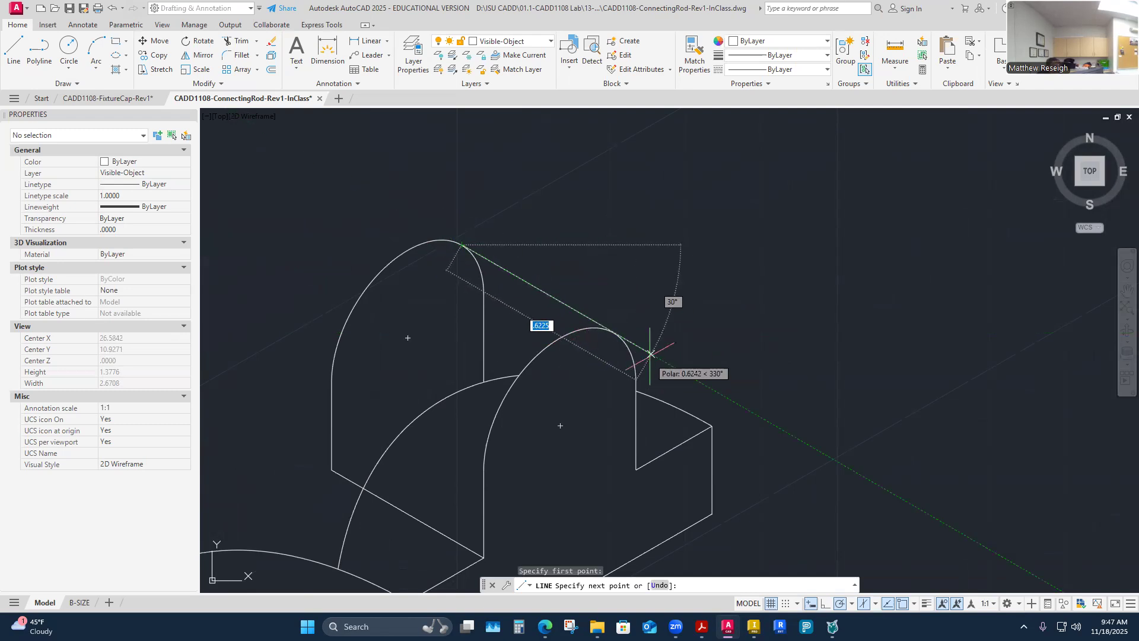
{"action": "left_click", "coordinate": [615, 328]}
{"action": "right_click", "coordinate": [681, 322]}
{"action": "left_click", "coordinate": [689, 328]}
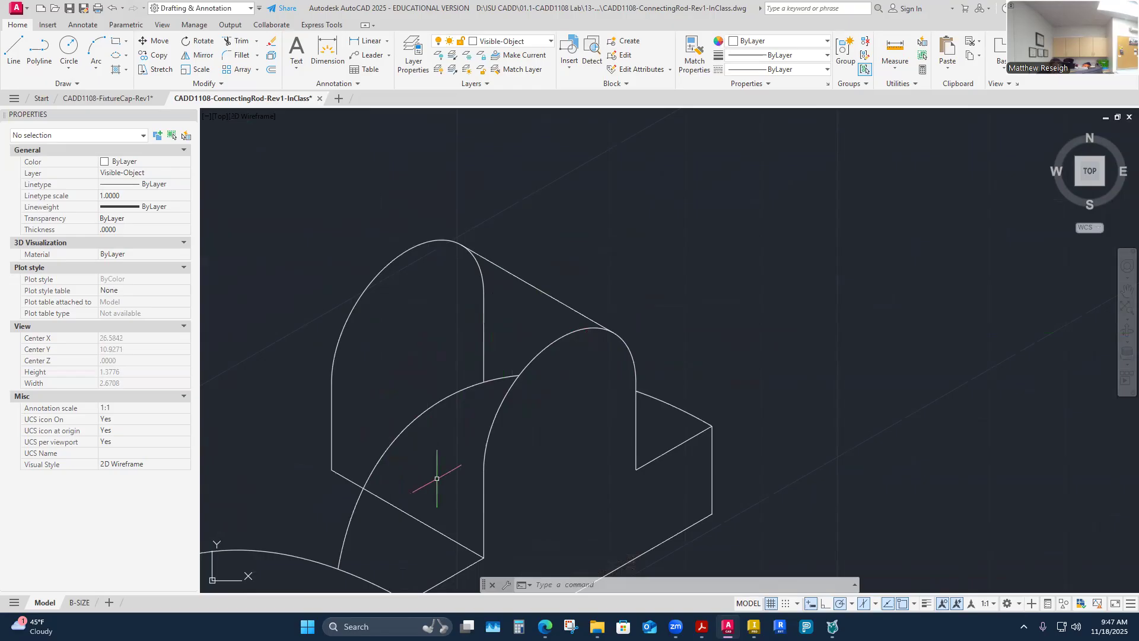
Step: Trim the rear lug's right vertical and arc beyond the tangent line, plus the plate arc above the lug's lower edge
{"action": "left_click", "coordinate": [243, 40]}
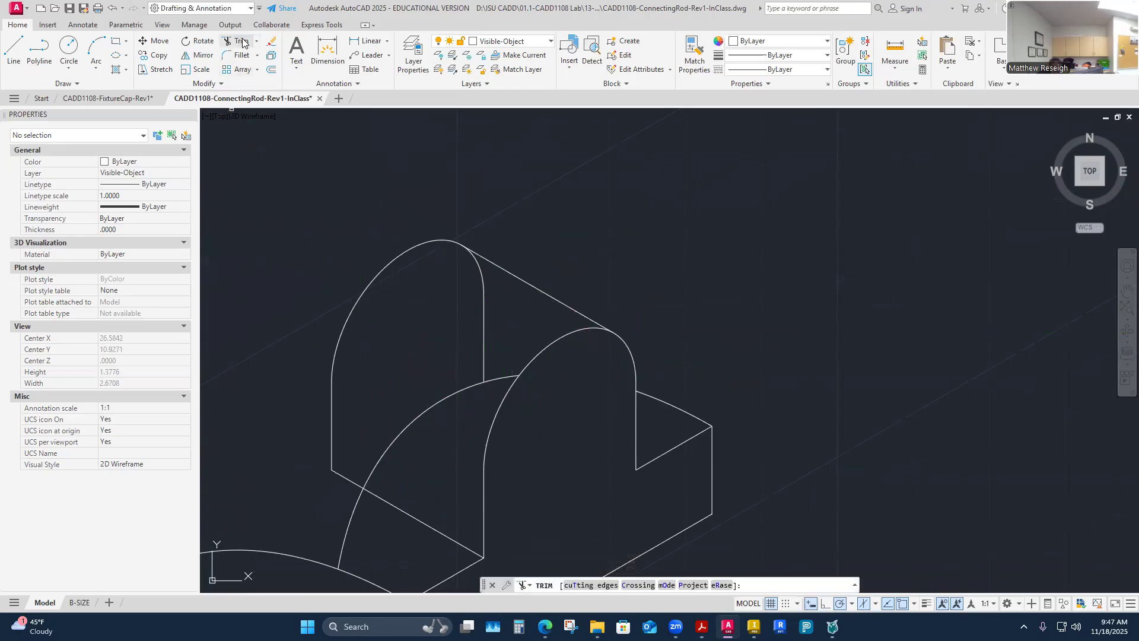
{"action": "left_click", "coordinate": [484, 337]}
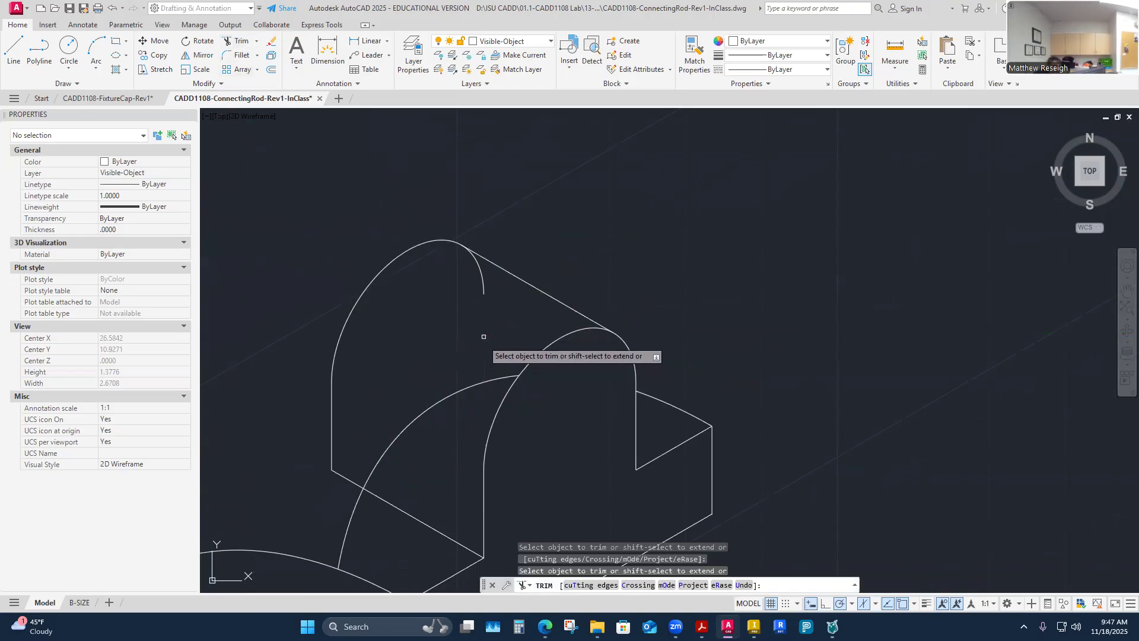
{"action": "left_click", "coordinate": [481, 277]}
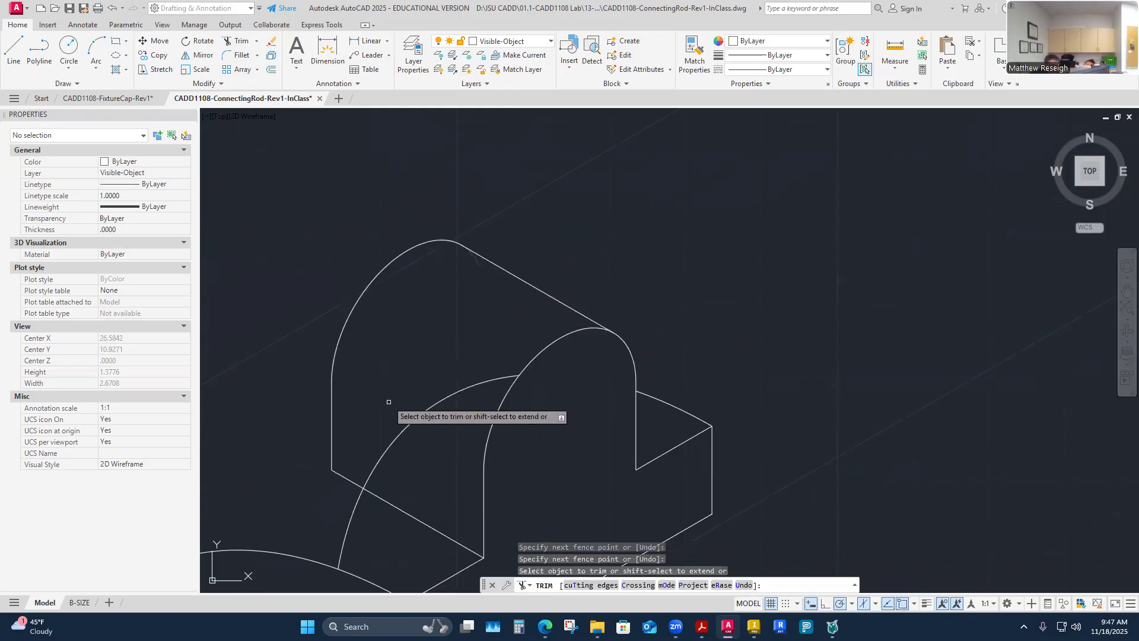
{"action": "left_click", "coordinate": [416, 438]}
{"action": "right_click", "coordinate": [615, 249]}
{"action": "left_click", "coordinate": [651, 255]}
{"action": "scroll", "coordinate": [655, 286], "scroll_direction": "down", "scroll_amount": 10}
{"action": "scroll", "coordinate": [745, 355], "scroll_direction": "up", "scroll_amount": 3}
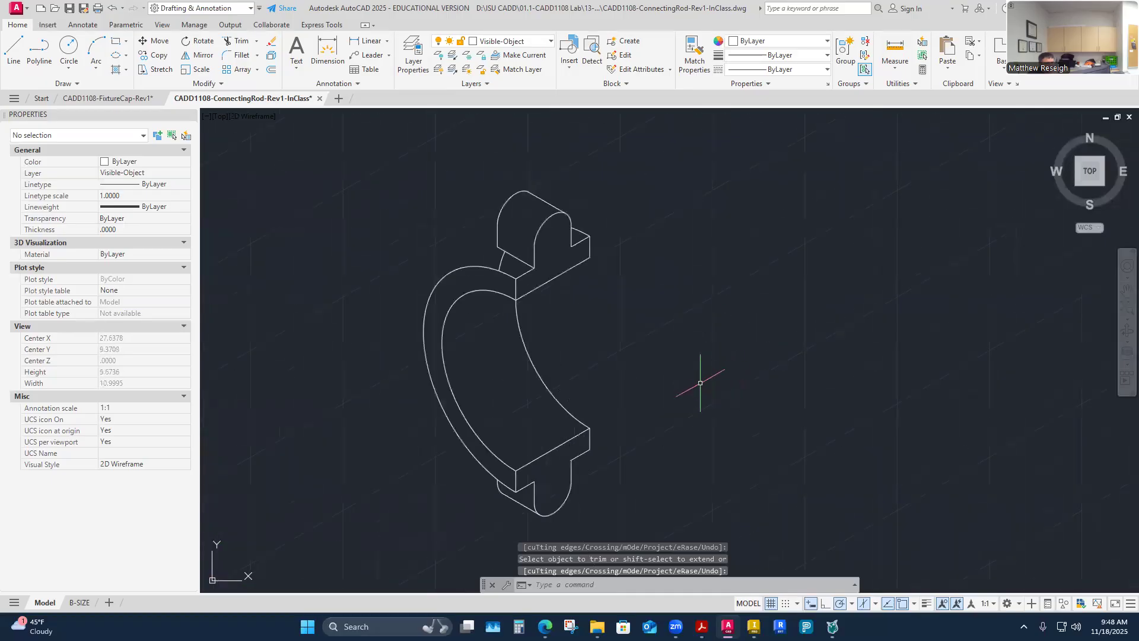
Step: Draw a .25 line at 150° from the lower end of the rear lug's left vertical, then join it to the vertical's upper end
{"action": "scroll", "coordinate": [503, 261], "scroll_direction": "up", "scroll_amount": 4}
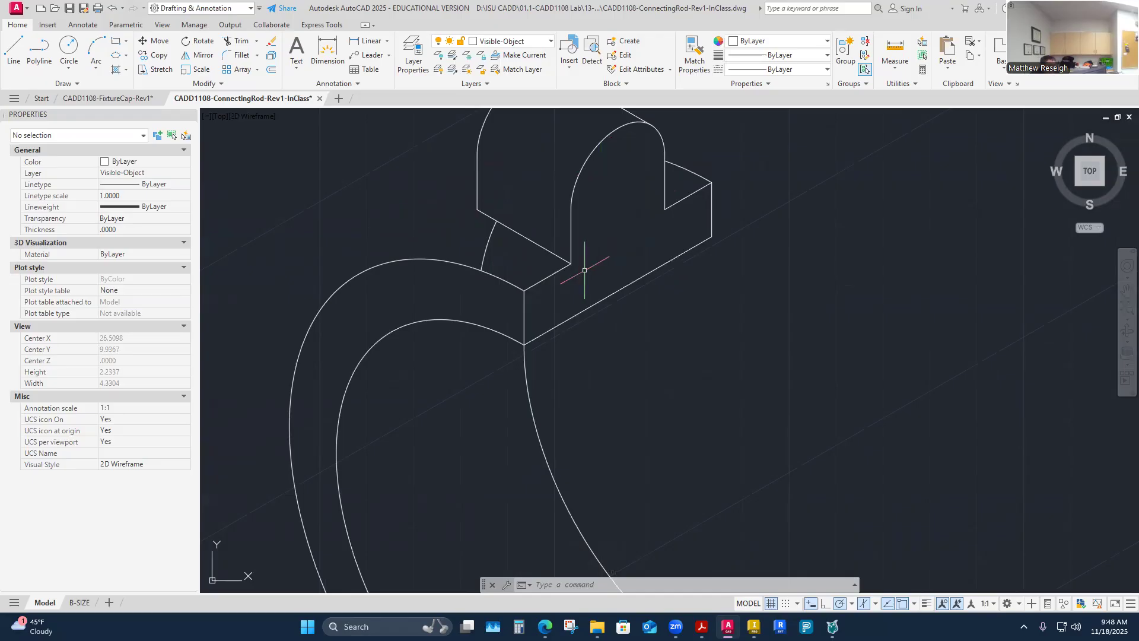
{"action": "left_click", "coordinate": [13, 49]}
{"action": "scroll", "coordinate": [471, 213], "scroll_direction": "up", "scroll_amount": 4}
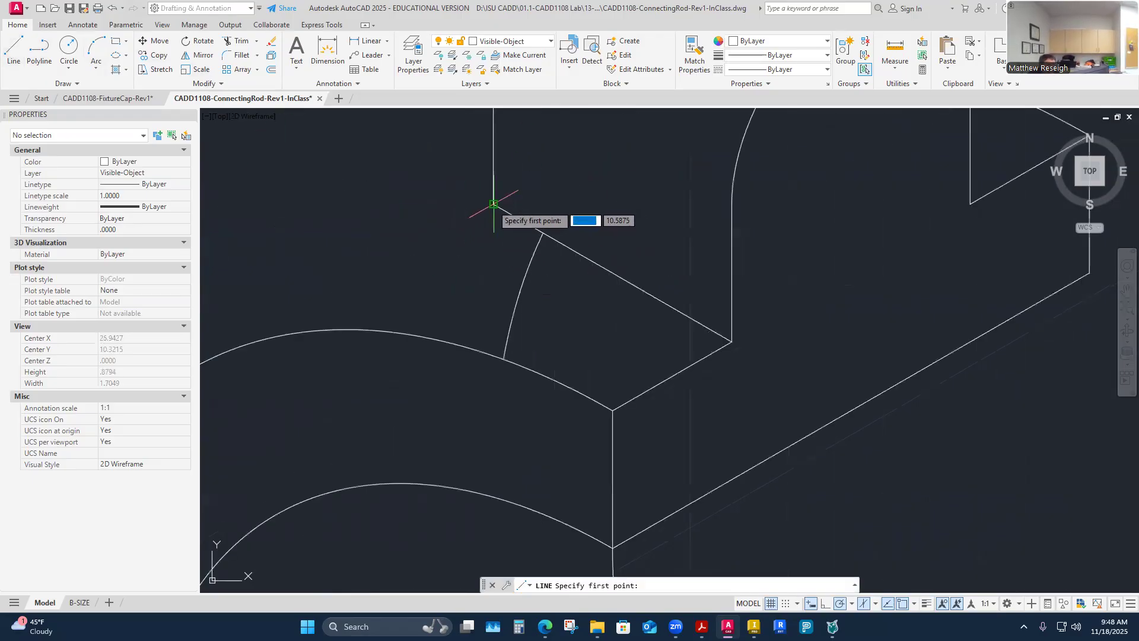
{"action": "left_click", "coordinate": [494, 203]}
{"action": "type", "text": ".25"}
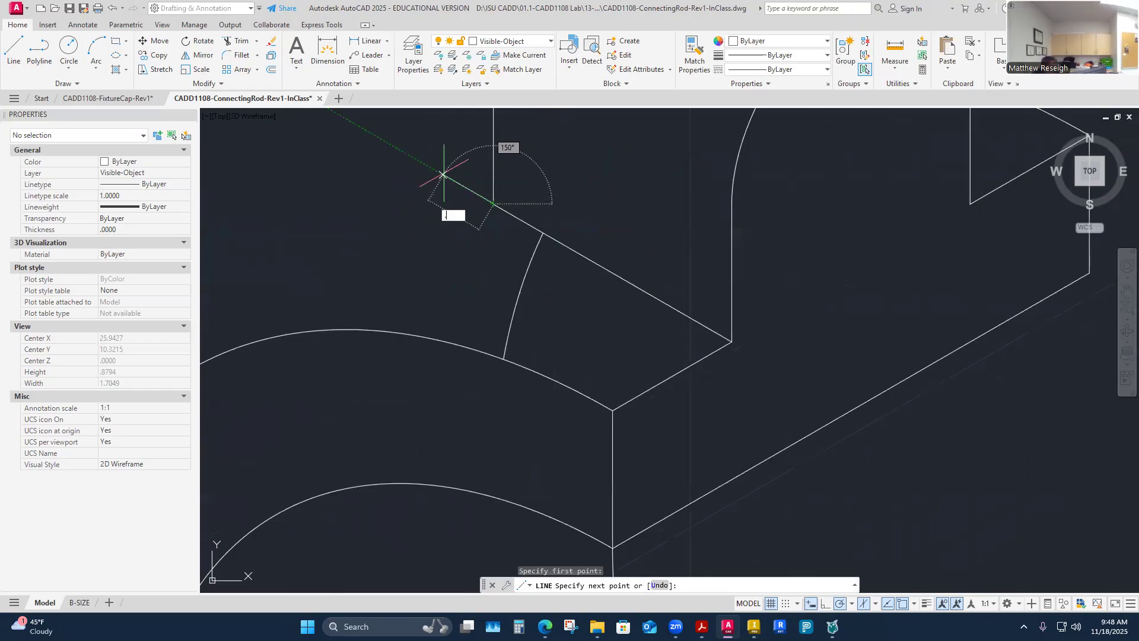
{"action": "key", "text": "Return"}
{"action": "scroll", "coordinate": [438, 266], "scroll_direction": "down", "scroll_amount": 4}
{"action": "scroll", "coordinate": [431, 216], "scroll_direction": "up", "scroll_amount": 4}
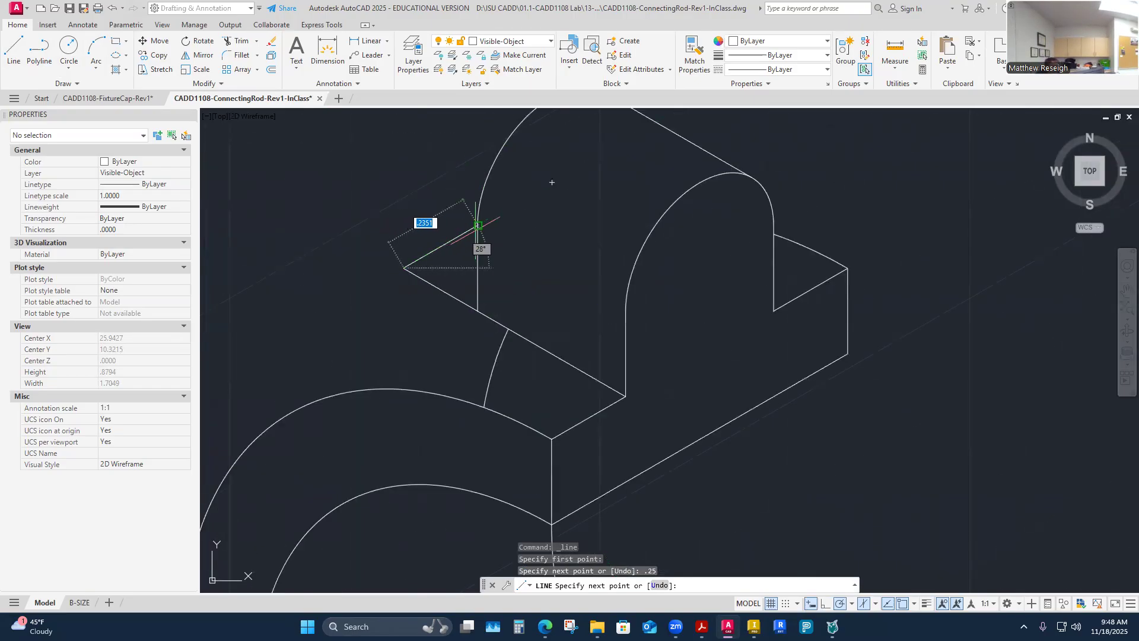
{"action": "left_click", "coordinate": [478, 226]}
{"action": "right_click", "coordinate": [478, 226]}
{"action": "left_click", "coordinate": [498, 232]}
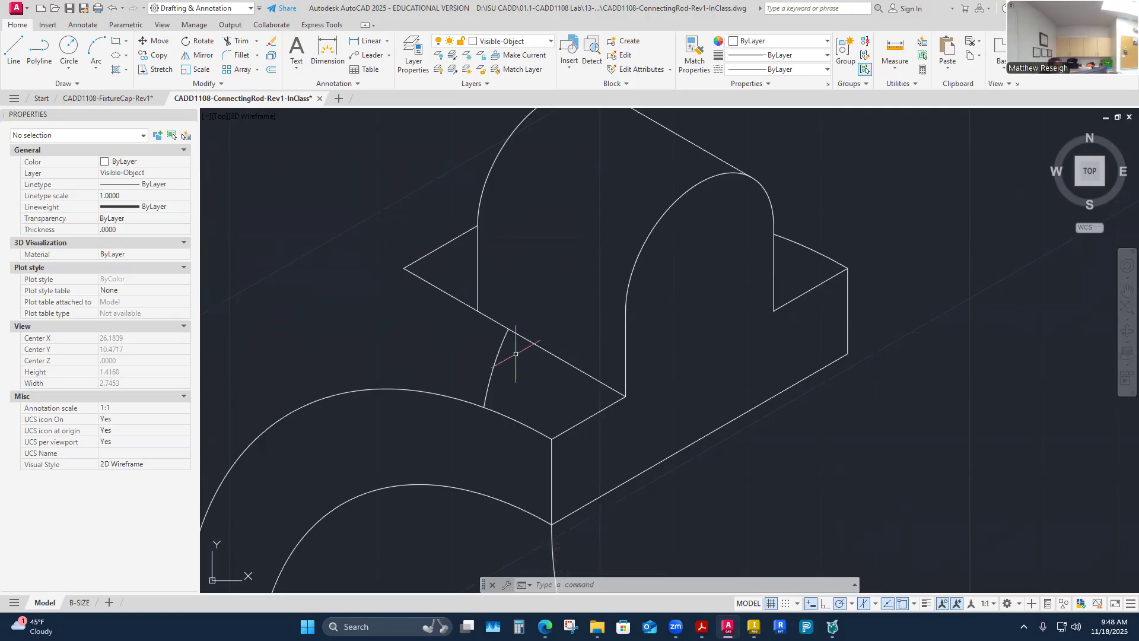
{"action": "left_click", "coordinate": [511, 420]}
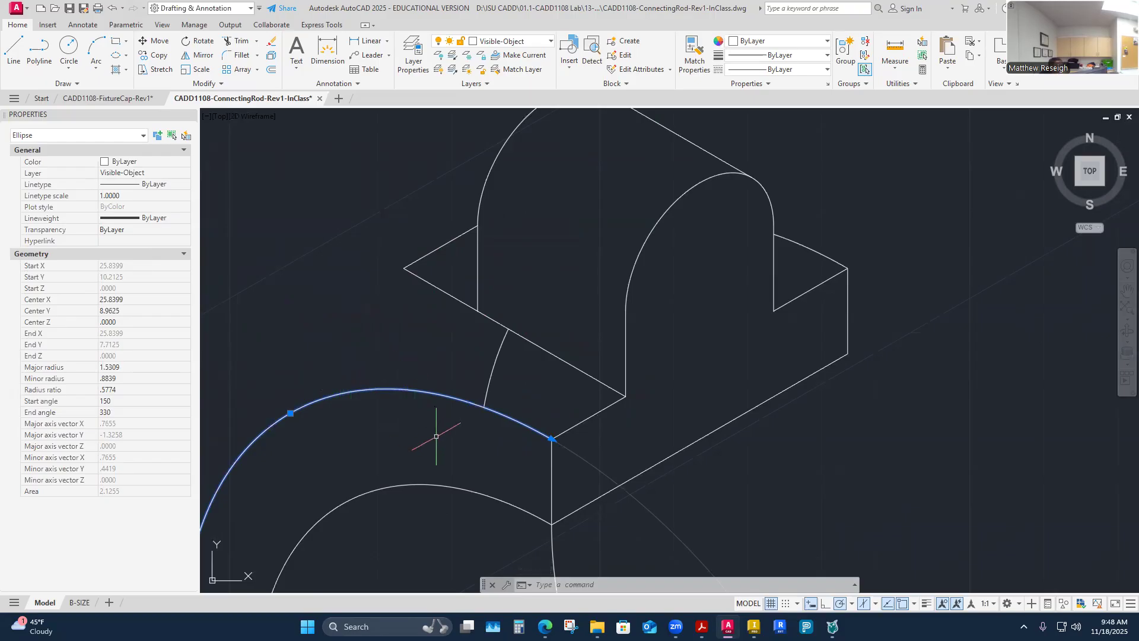
{"action": "scroll", "coordinate": [503, 369], "scroll_direction": "down", "scroll_amount": 4}
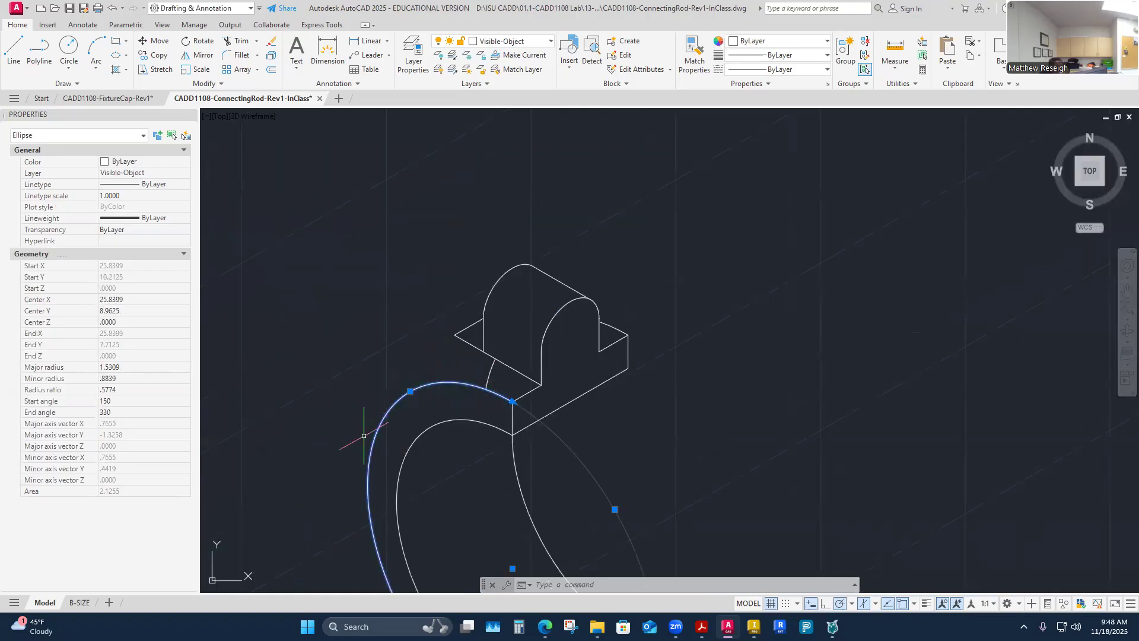
{"action": "scroll", "coordinate": [492, 485], "scroll_direction": "up", "scroll_amount": 2}
{"action": "scroll", "coordinate": [483, 457], "scroll_direction": "down", "scroll_amount": 4}
{"action": "key", "text": "Escape"}
{"action": "scroll", "coordinate": [498, 439], "scroll_direction": "down", "scroll_amount": 4}
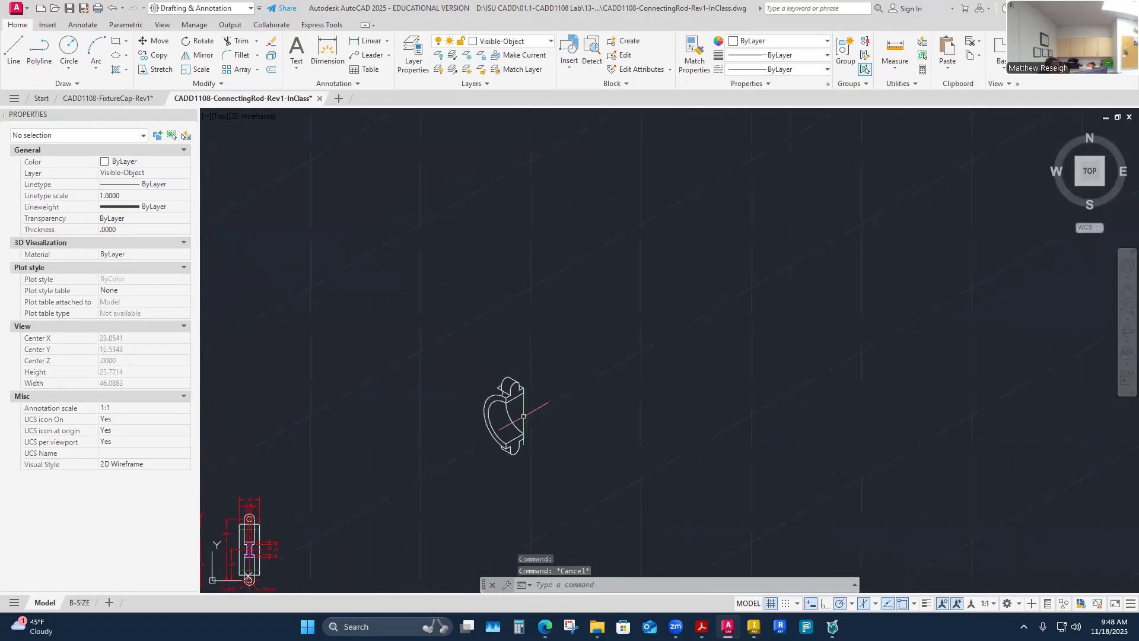
Step: Trim away the leftover short arc between the upper lug's lower edge and the plate's outer arc
{"action": "scroll", "coordinate": [462, 397], "scroll_direction": "up", "scroll_amount": 4}
{"action": "scroll", "coordinate": [437, 323], "scroll_direction": "up", "scroll_amount": 2}
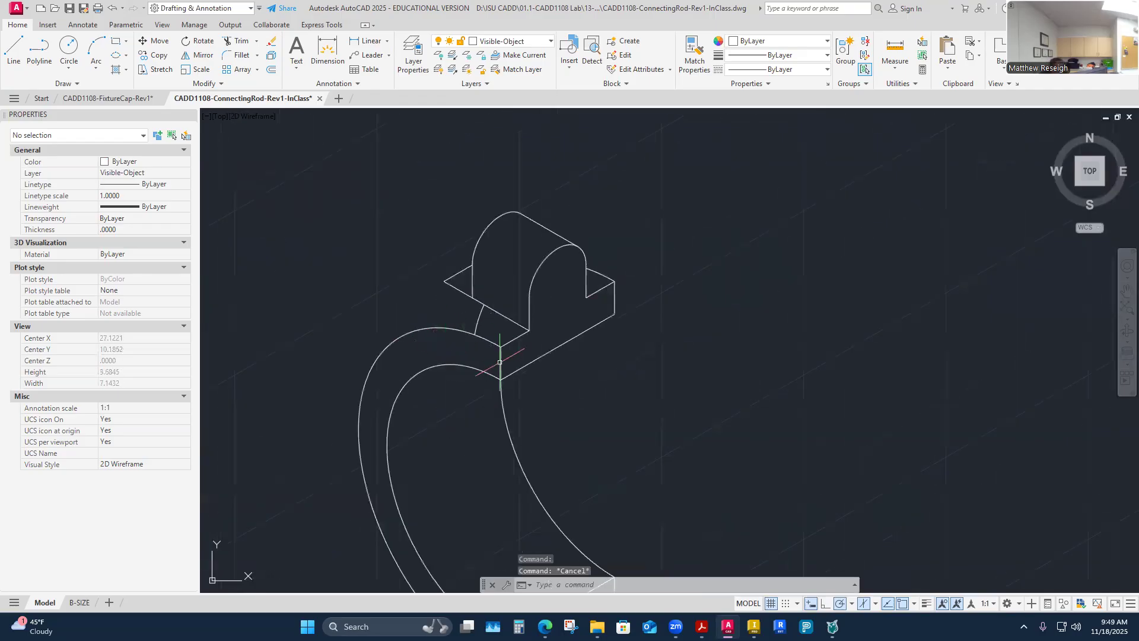
{"action": "left_click", "coordinate": [234, 40]}
{"action": "right_click", "coordinate": [257, 250]}
{"action": "left_click", "coordinate": [293, 257]}
Step: Copy the plate's outer arc from its upper endpoint to the lower end of the front lug's left vertical
{"action": "left_click", "coordinate": [156, 55]}
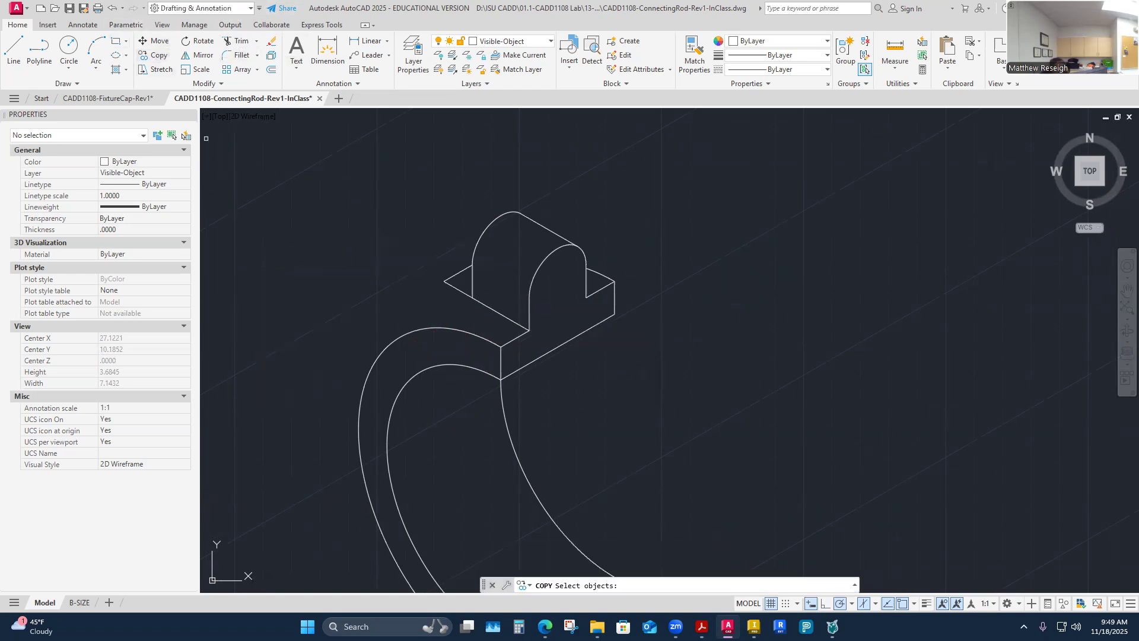
{"action": "left_click", "coordinate": [446, 327]}
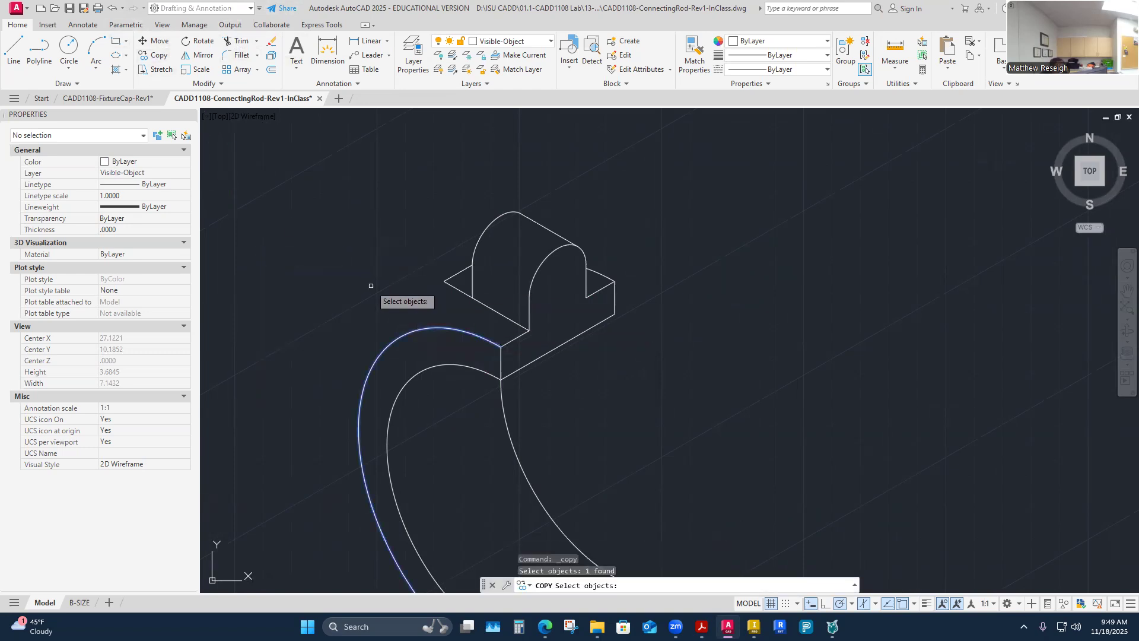
{"action": "key", "text": "Return"}
{"action": "scroll", "coordinate": [519, 341], "scroll_direction": "up", "scroll_amount": 4}
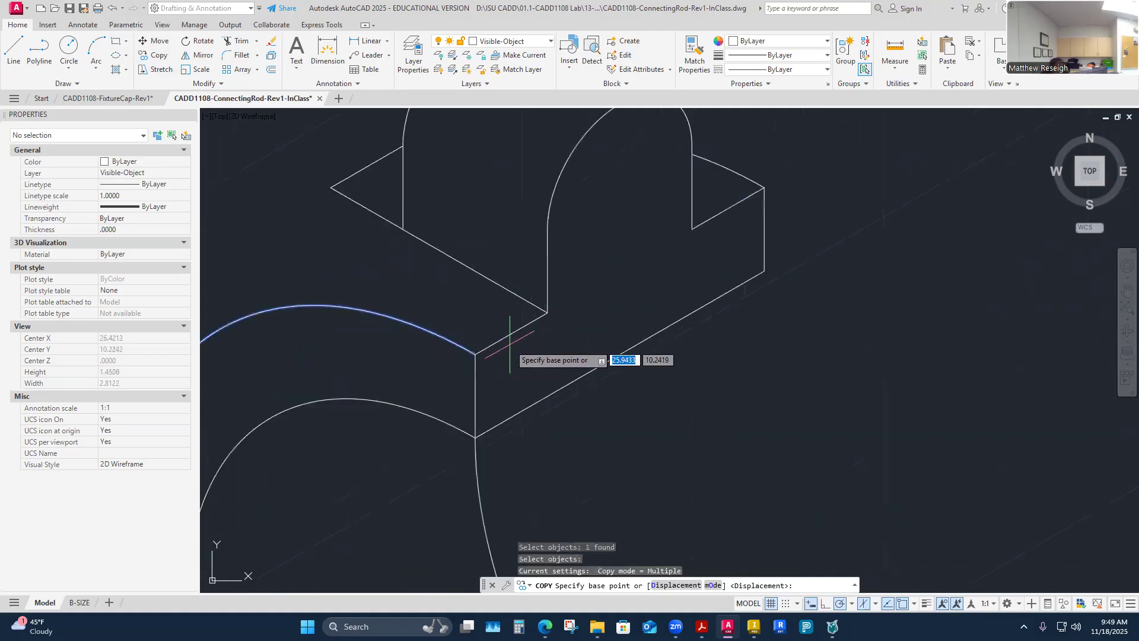
{"action": "left_click", "coordinate": [475, 354]}
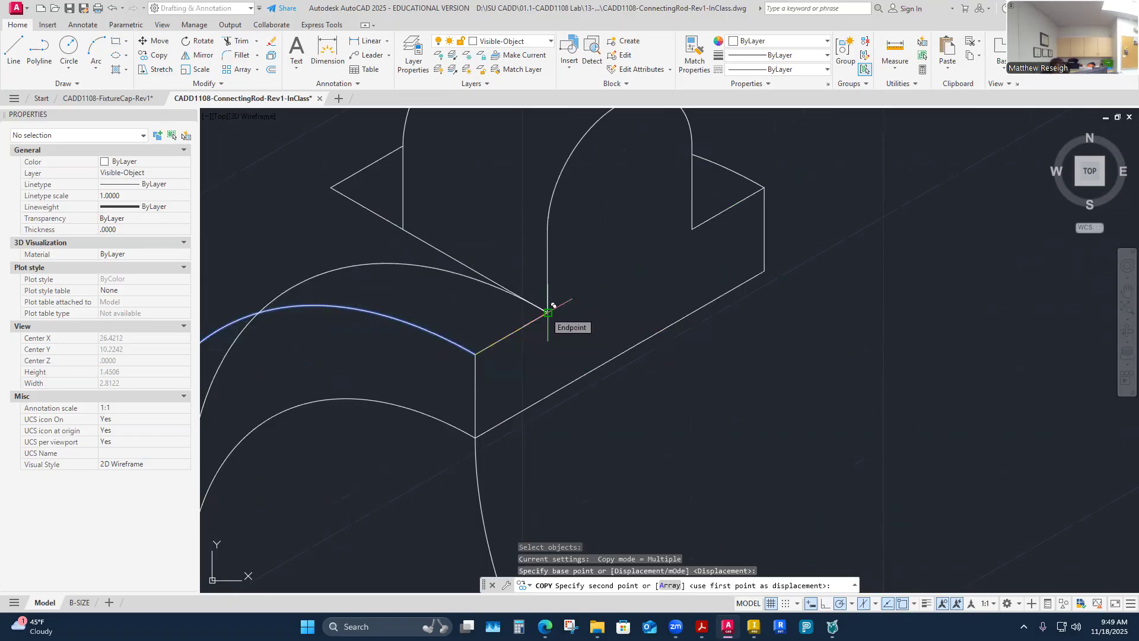
{"action": "left_click", "coordinate": [553, 306]}
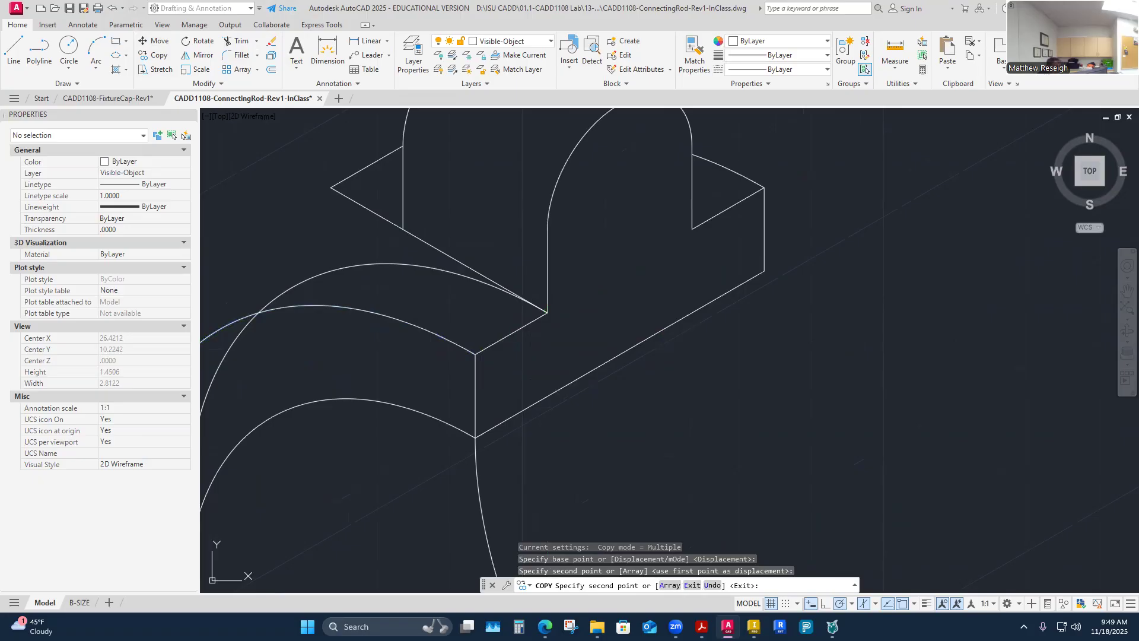
{"action": "key", "text": "Escape"}
{"action": "scroll", "coordinate": [345, 296], "scroll_direction": "down", "scroll_amount": 7}
{"action": "scroll", "coordinate": [344, 380], "scroll_direction": "up", "scroll_amount": 3}
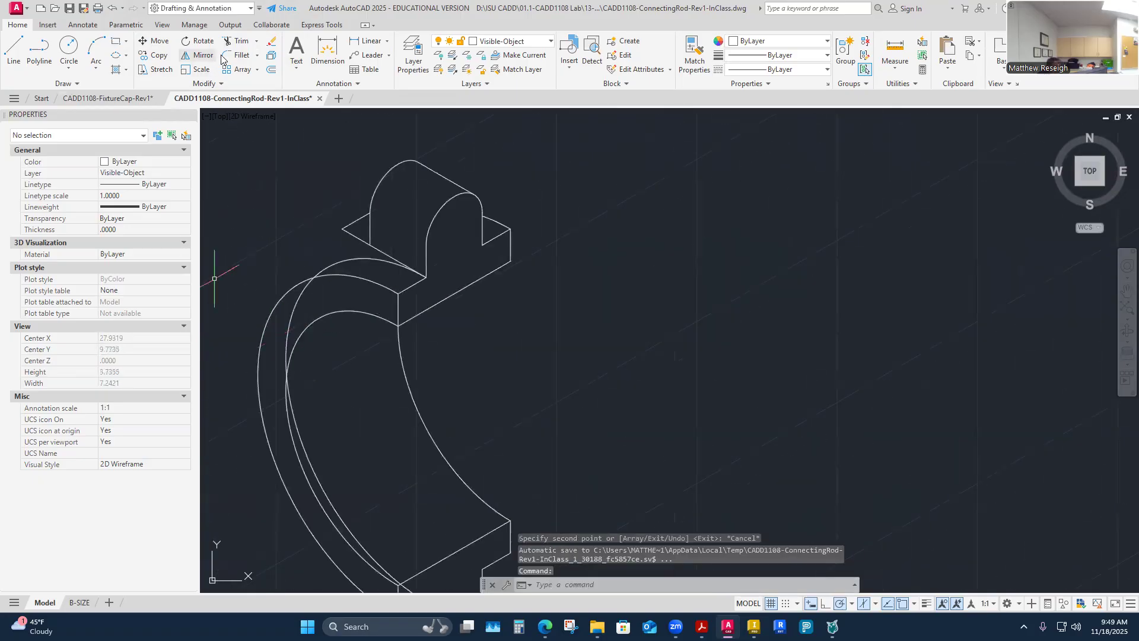
Step: Trim the portions of the copied arc that lie inside the plate's front face and opening
{"action": "left_click", "coordinate": [239, 41]}
{"action": "scroll", "coordinate": [285, 317], "scroll_direction": "up", "scroll_amount": 4}
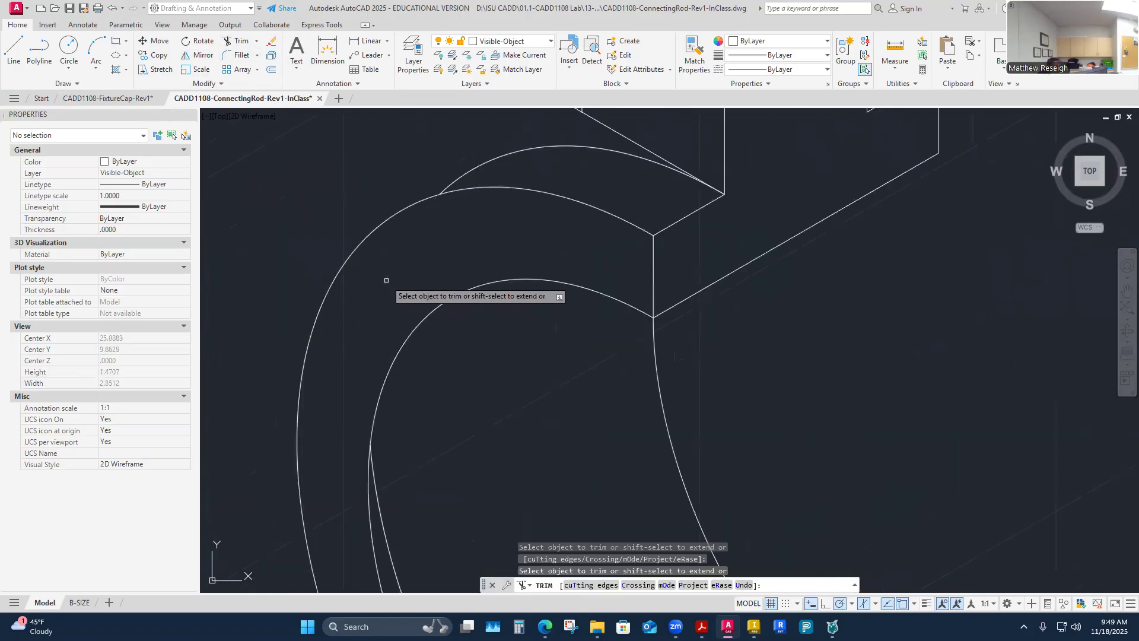
{"action": "scroll", "coordinate": [386, 280], "scroll_direction": "down", "scroll_amount": 2}
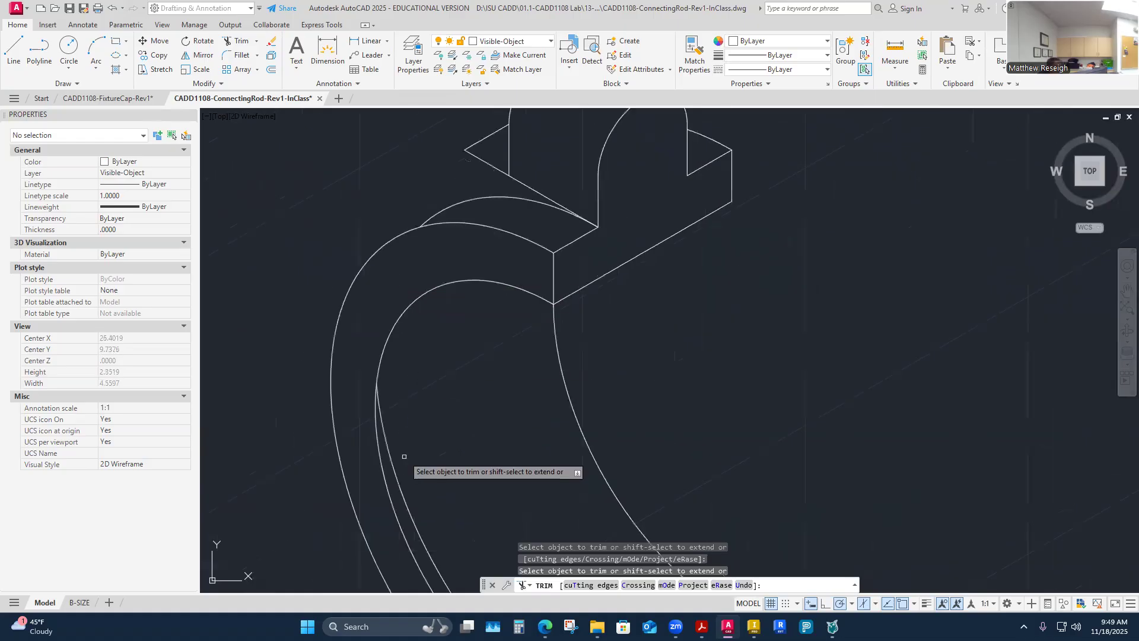
{"action": "scroll", "coordinate": [430, 431], "scroll_direction": "down", "scroll_amount": 2}
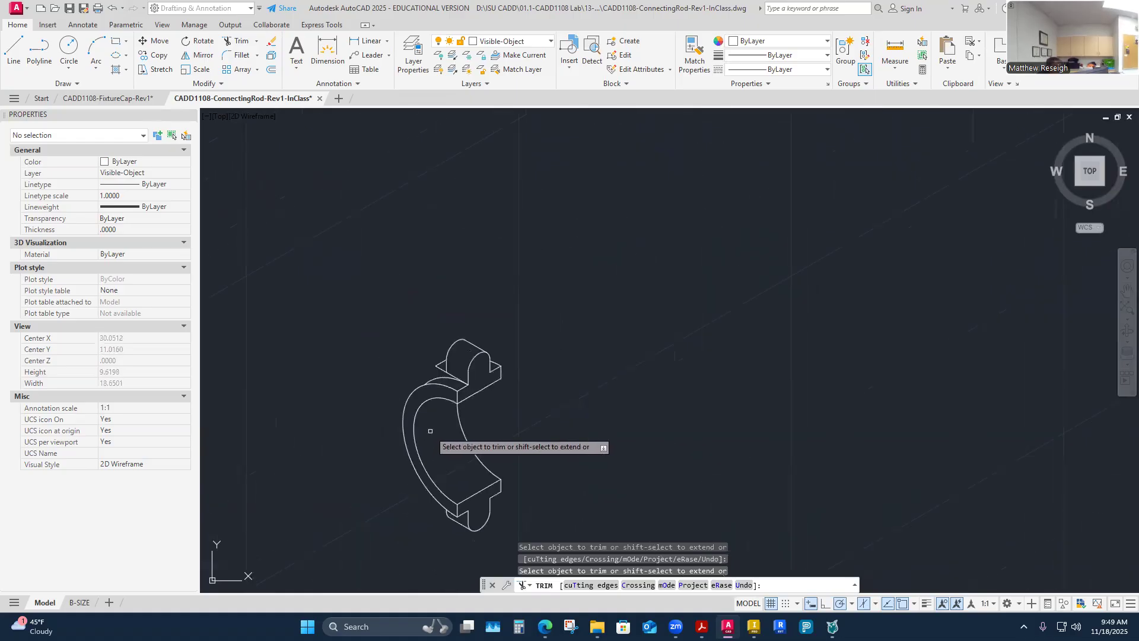
{"action": "key", "text": "Escape"}
Step: Draw a .25 line at 30° joining the plate's outer arc to its copy, and trim the copy's stub beyond that line
{"action": "scroll", "coordinate": [407, 389], "scroll_direction": "up", "scroll_amount": 5}
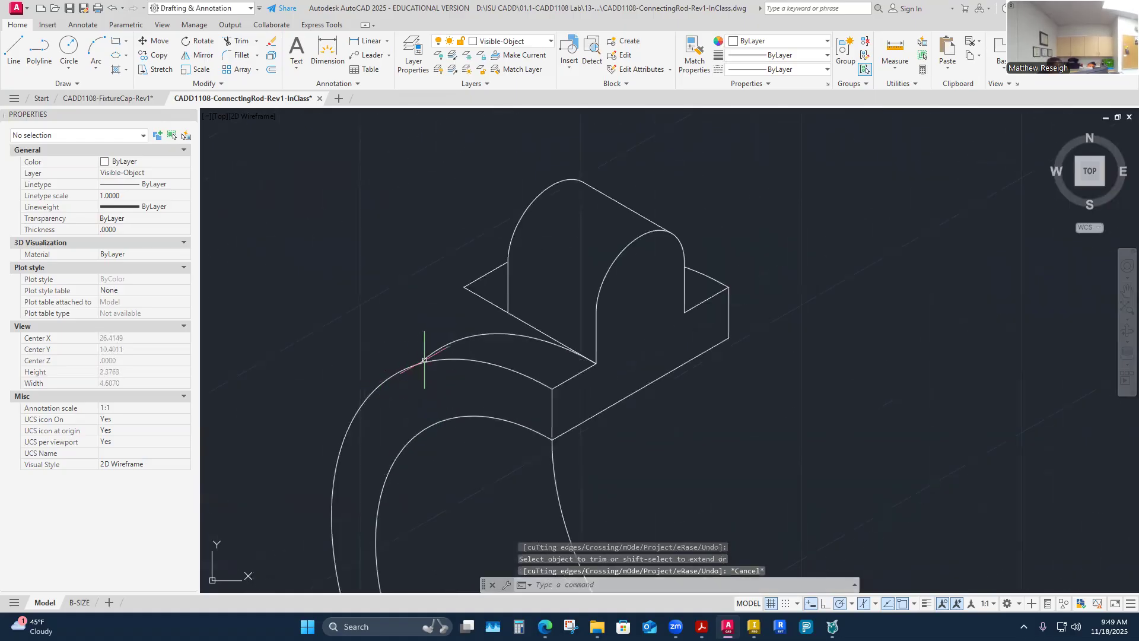
{"action": "left_click", "coordinate": [14, 47]}
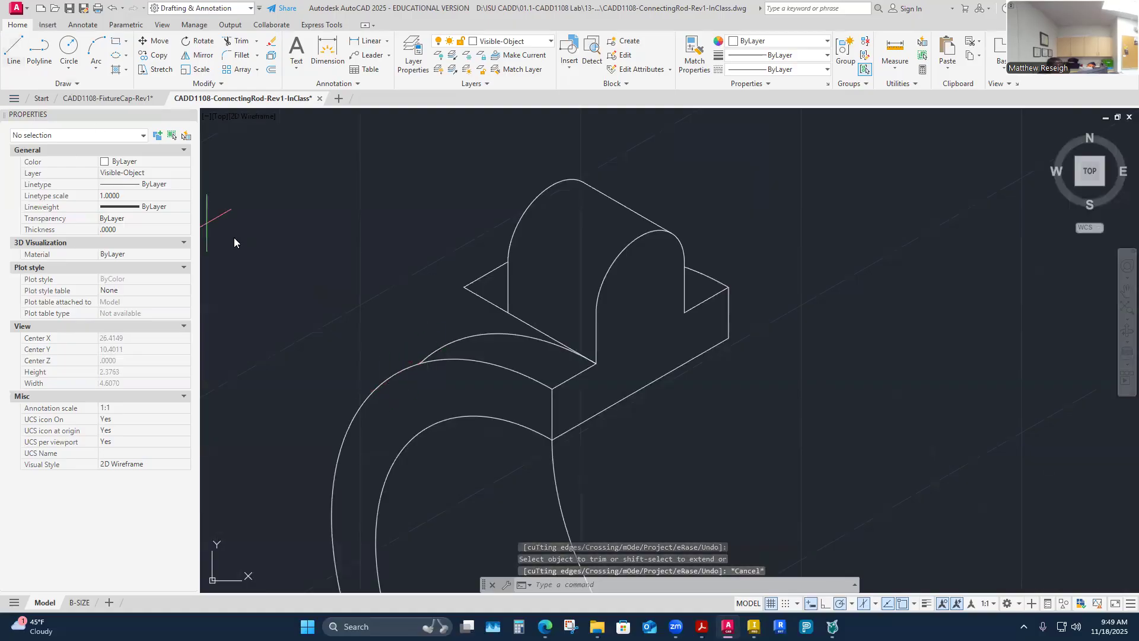
{"action": "left_click", "coordinate": [397, 374]}
{"action": "scroll", "coordinate": [430, 350], "scroll_direction": "up", "scroll_amount": 3}
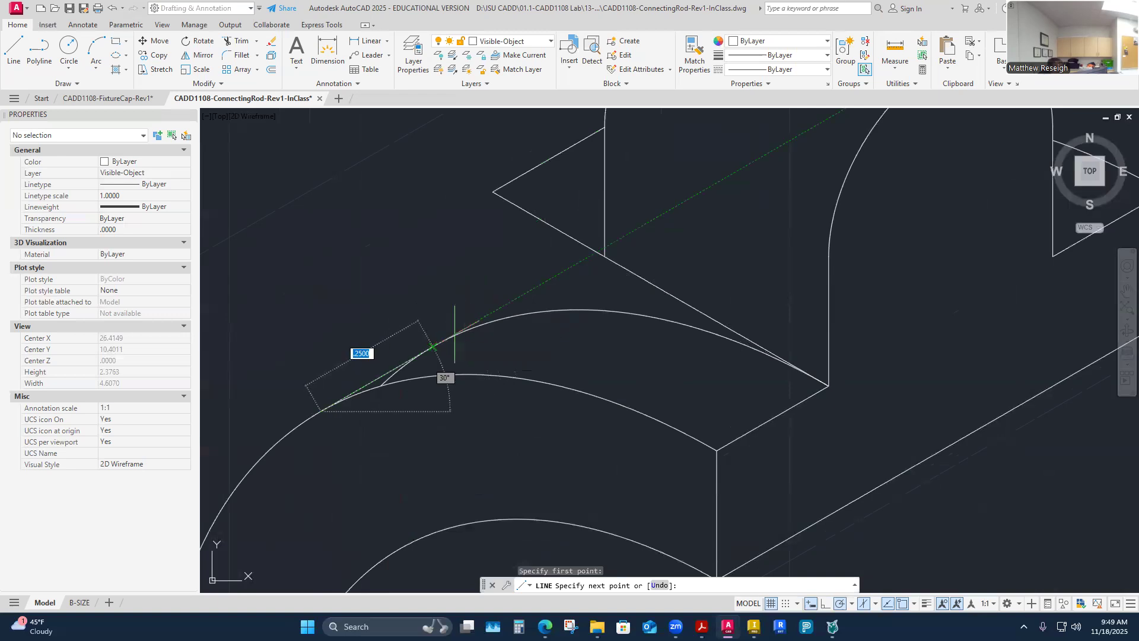
{"action": "left_click", "coordinate": [425, 353]}
{"action": "key", "text": "Escape"}
{"action": "left_click", "coordinate": [248, 41]}
{"action": "key", "text": "Escape"}
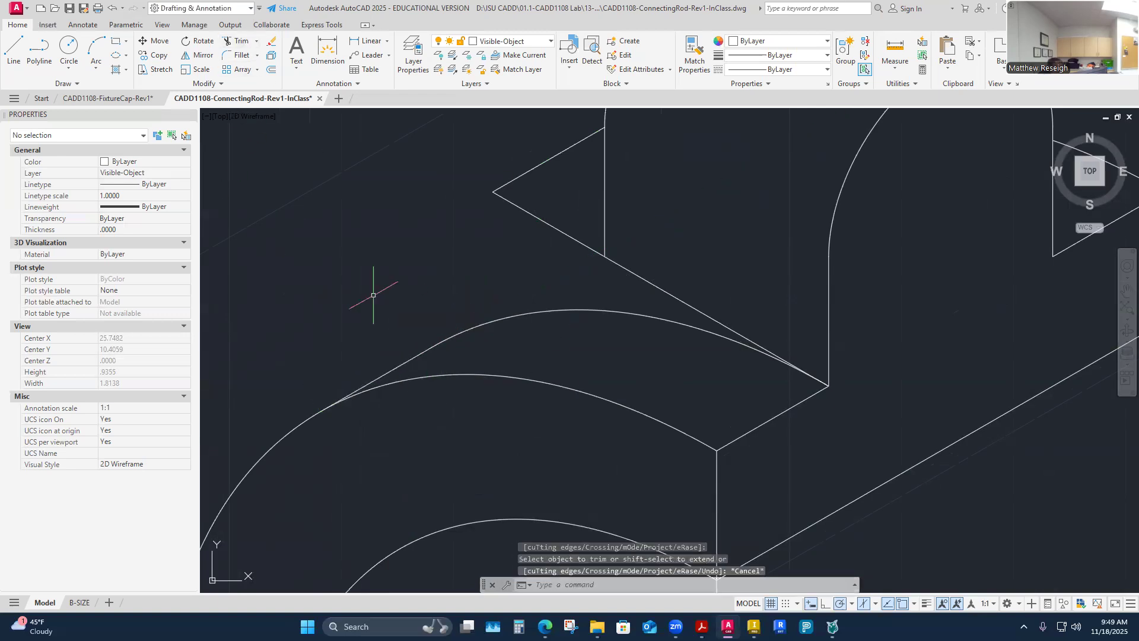
{"action": "scroll", "coordinate": [375, 295], "scroll_direction": "down", "scroll_amount": 10}
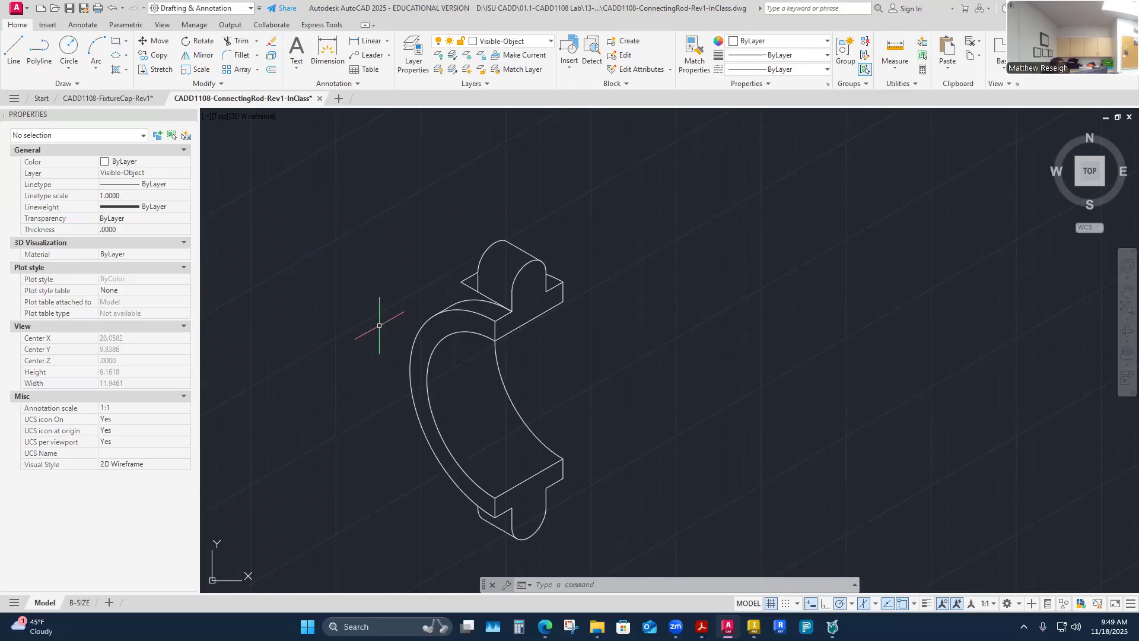
Step: Turn on the Construction3 layer to show the isometric construction lines around the fork end
{"action": "scroll", "coordinate": [397, 341], "scroll_direction": "up", "scroll_amount": 2}
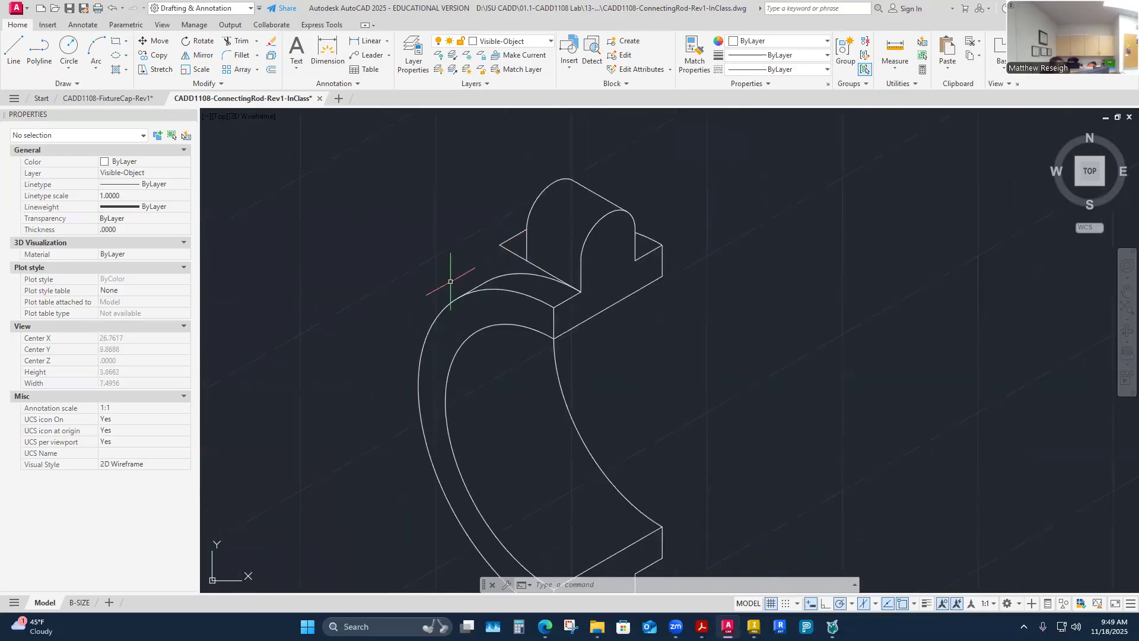
{"action": "scroll", "coordinate": [394, 252], "scroll_direction": "down", "scroll_amount": 6}
{"action": "scroll", "coordinate": [392, 276], "scroll_direction": "up", "scroll_amount": 3}
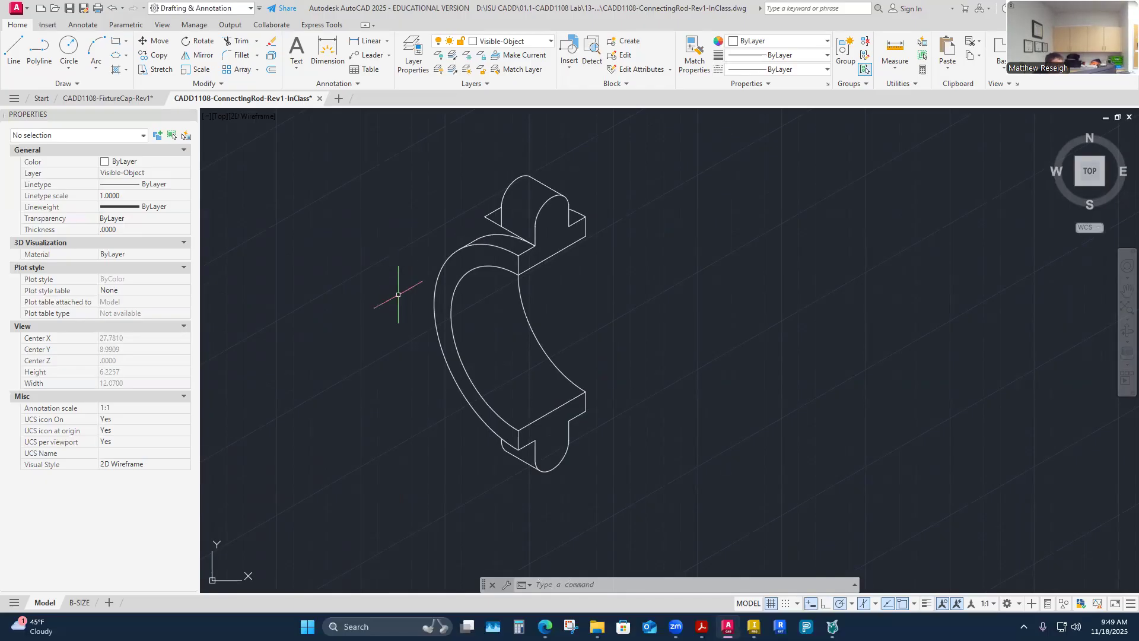
{"action": "left_click", "coordinate": [550, 41]}
{"action": "left_click", "coordinate": [445, 169]}
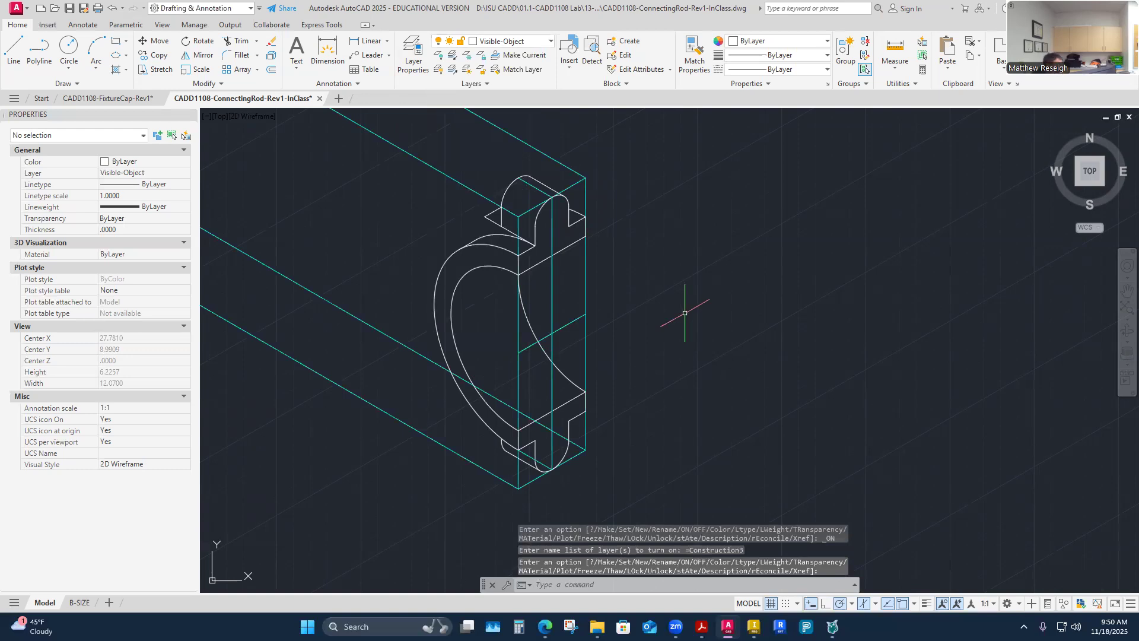
Step: Draw a .125 radius isocircle for the hole in the upper lug's front face, centred on the lug's rounded end
{"action": "left_click", "coordinate": [114, 57]}
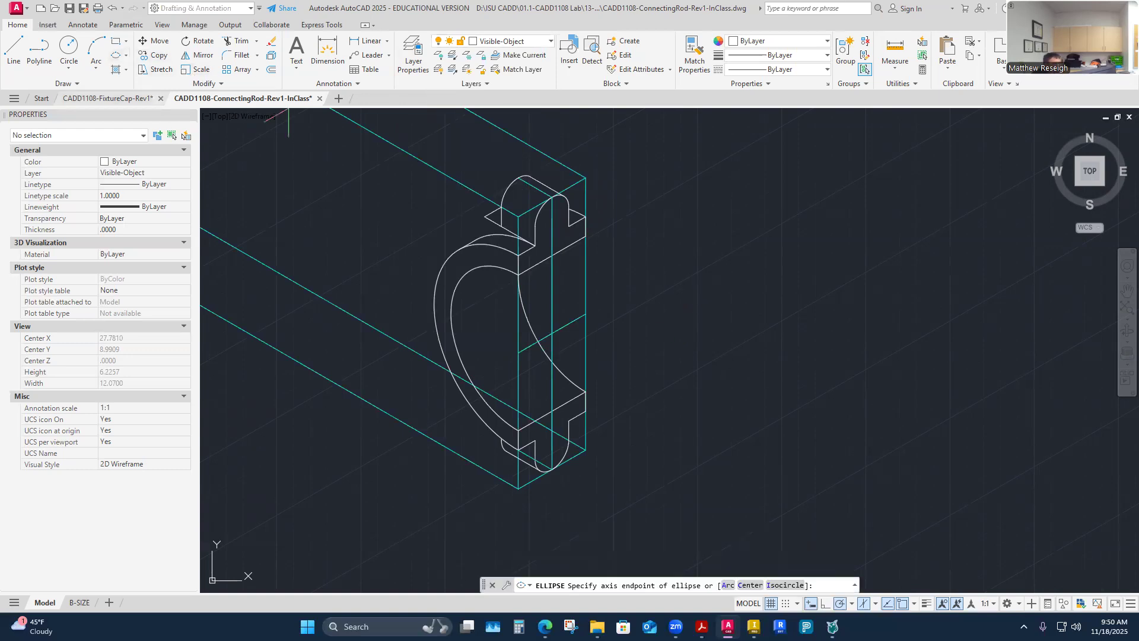
{"action": "left_click", "coordinate": [781, 586]}
{"action": "scroll", "coordinate": [566, 363], "scroll_direction": "up", "scroll_amount": 4}
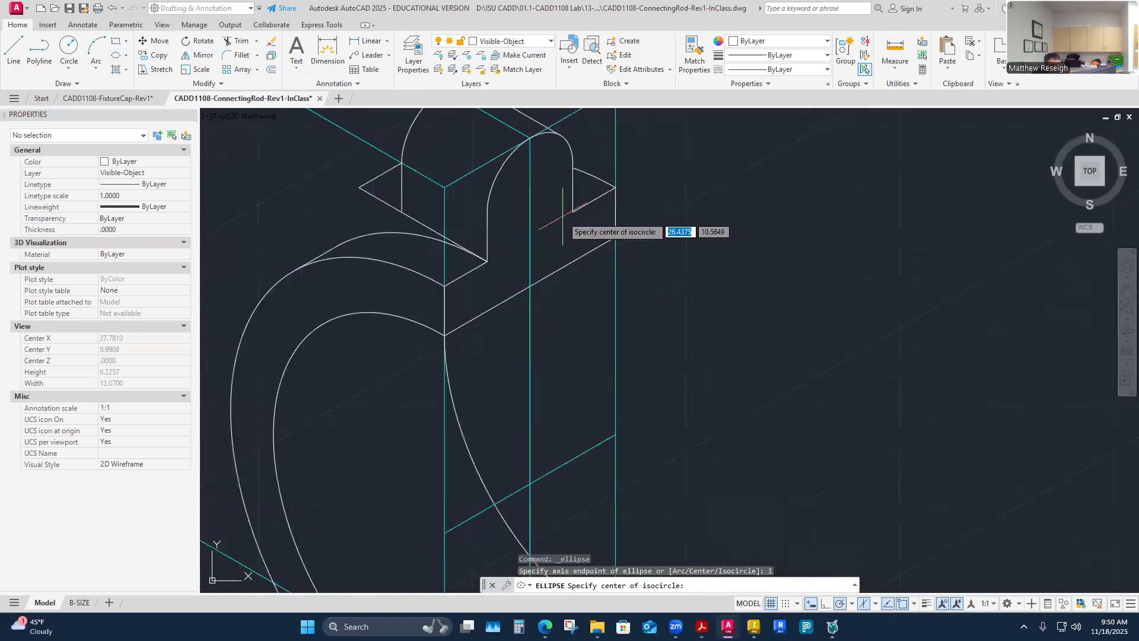
{"action": "left_click", "coordinate": [530, 187]}
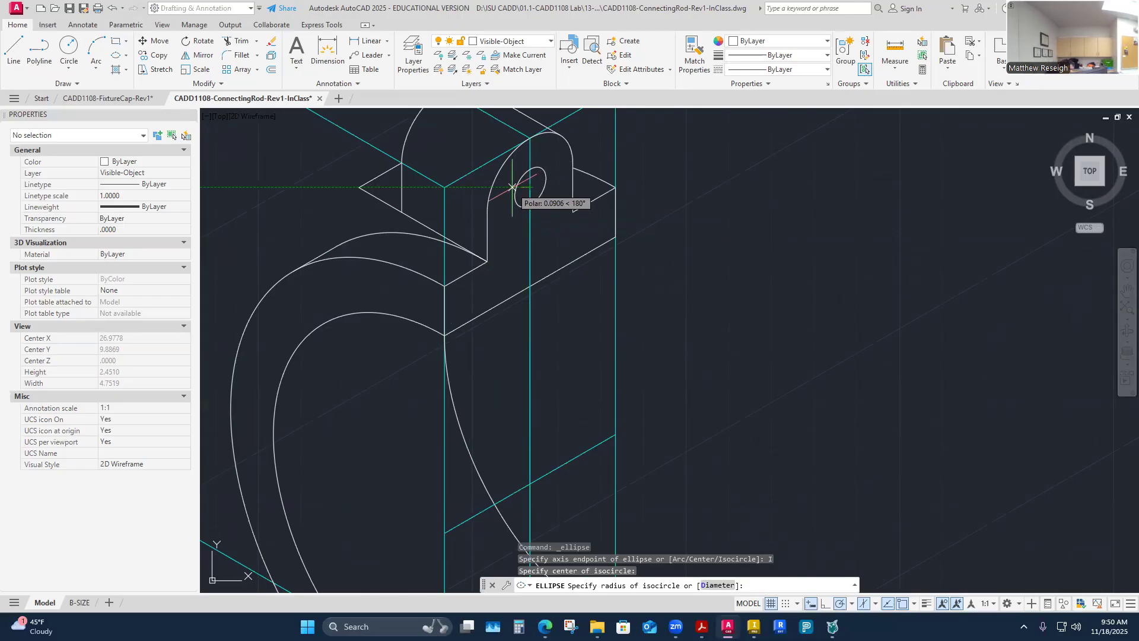
{"action": "type", "text": ".125"}
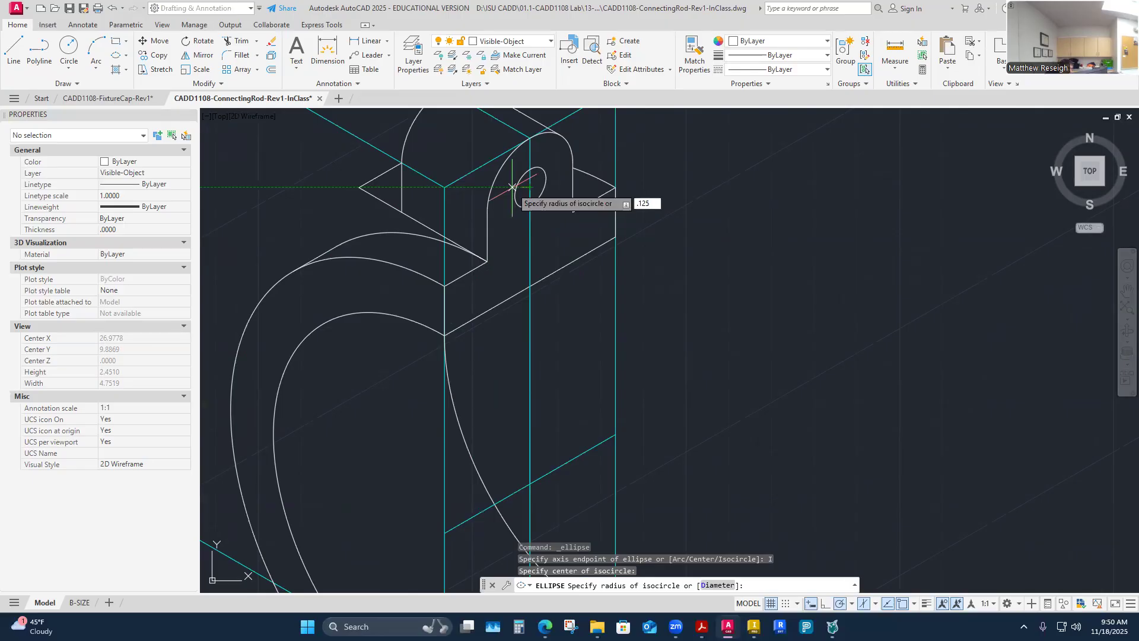
{"action": "key", "text": "Return"}
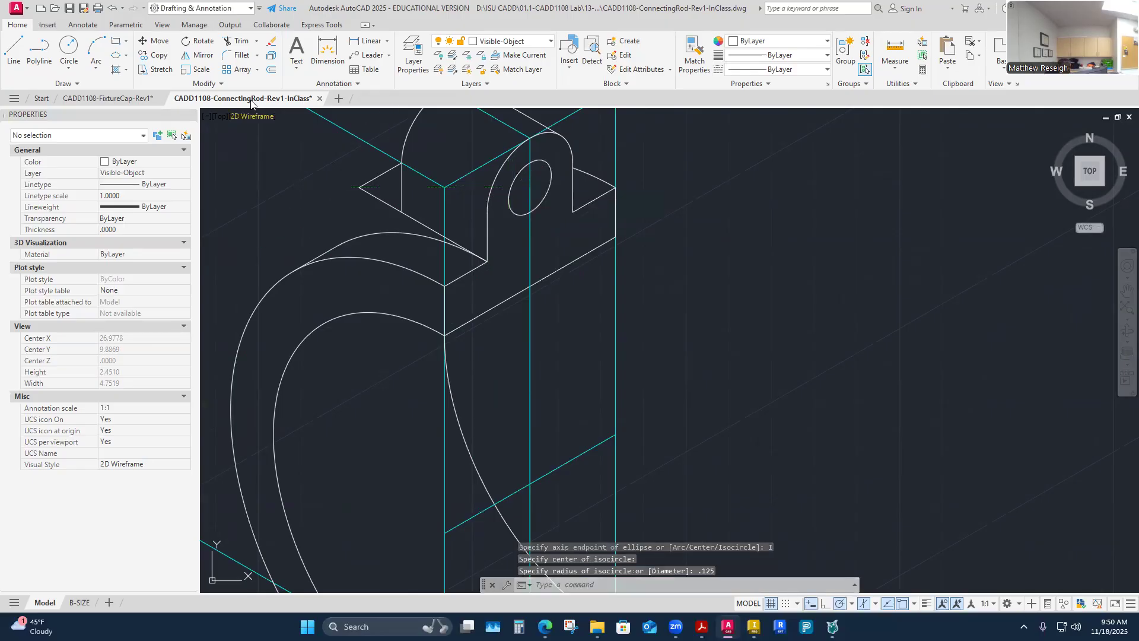
Step: Copy the upper lug's hole from its centre to the centre of the lower lug's rounded end
{"action": "left_click", "coordinate": [155, 56]}
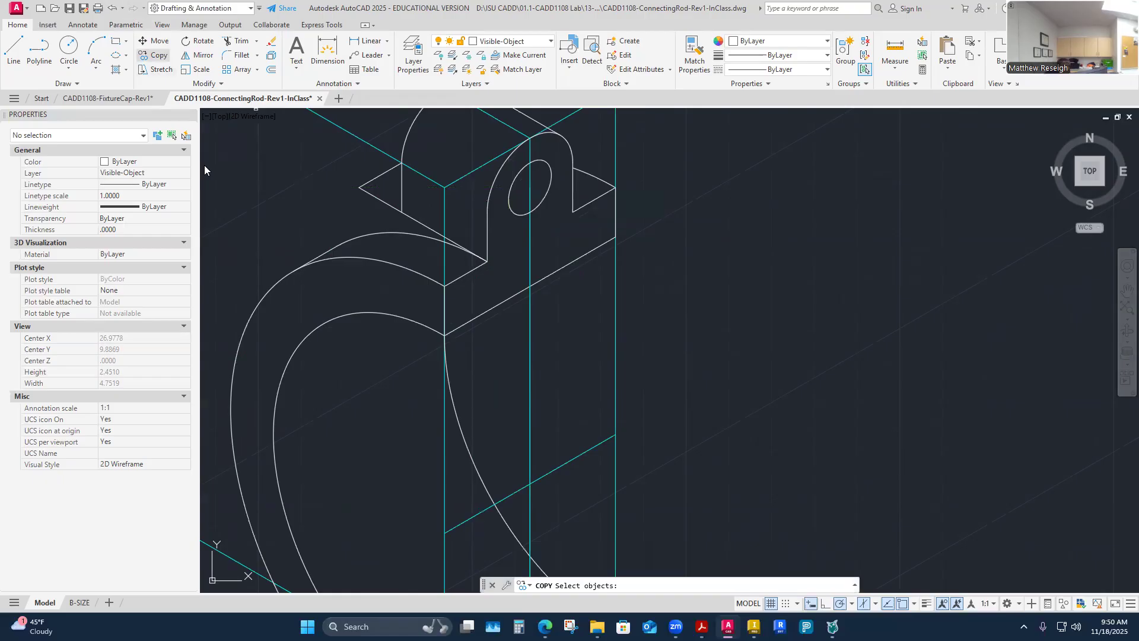
{"action": "left_click", "coordinate": [514, 211]}
{"action": "key", "text": "Return"}
{"action": "left_click", "coordinate": [530, 186]}
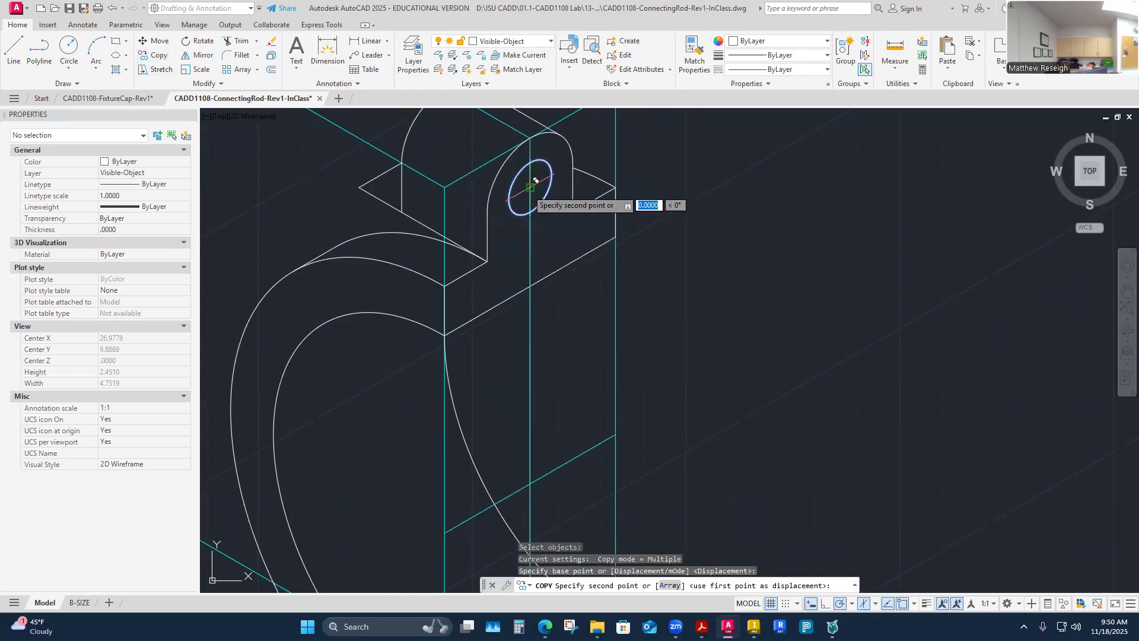
{"action": "scroll", "coordinate": [529, 189], "scroll_direction": "down", "scroll_amount": 6}
{"action": "scroll", "coordinate": [529, 295], "scroll_direction": "up", "scroll_amount": 6}
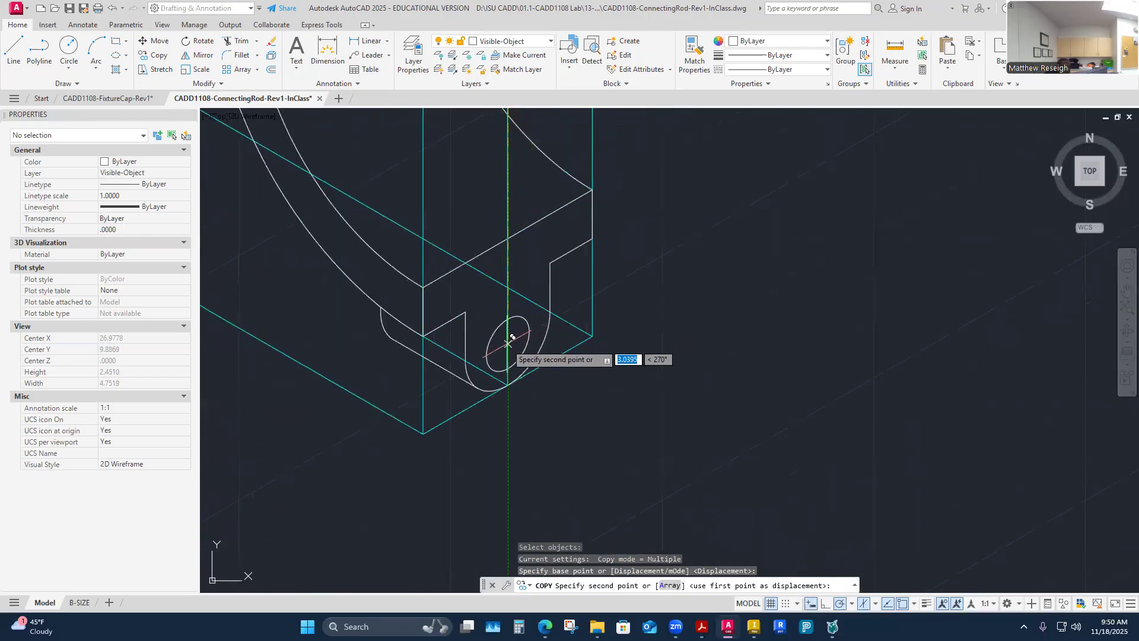
{"action": "scroll", "coordinate": [509, 359], "scroll_direction": "up", "scroll_amount": 4}
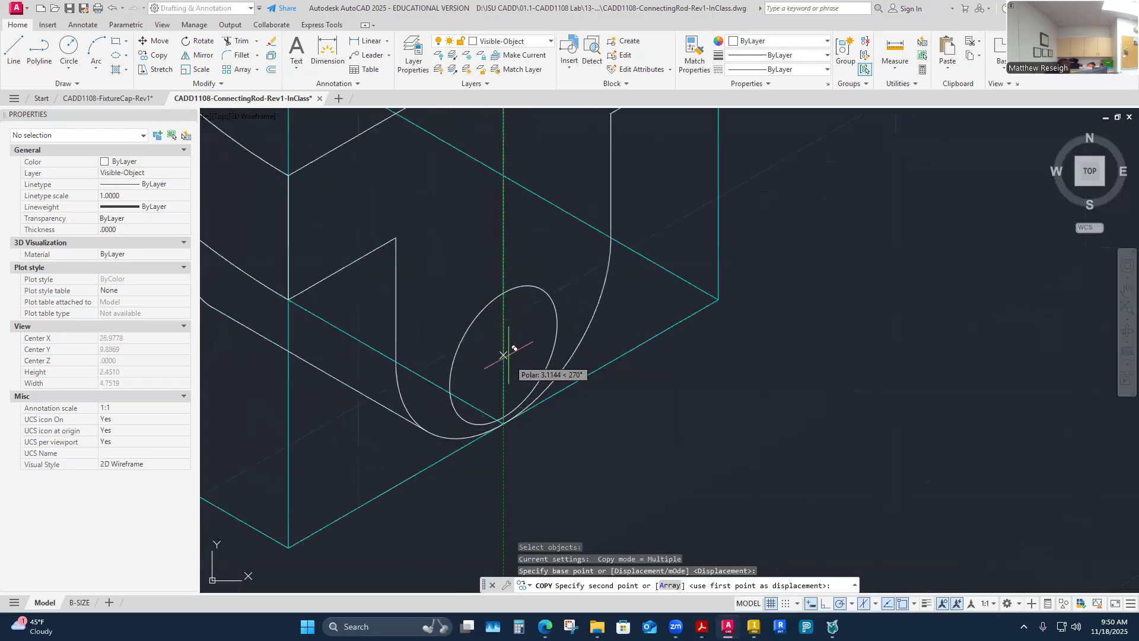
{"action": "left_click", "coordinate": [507, 295]}
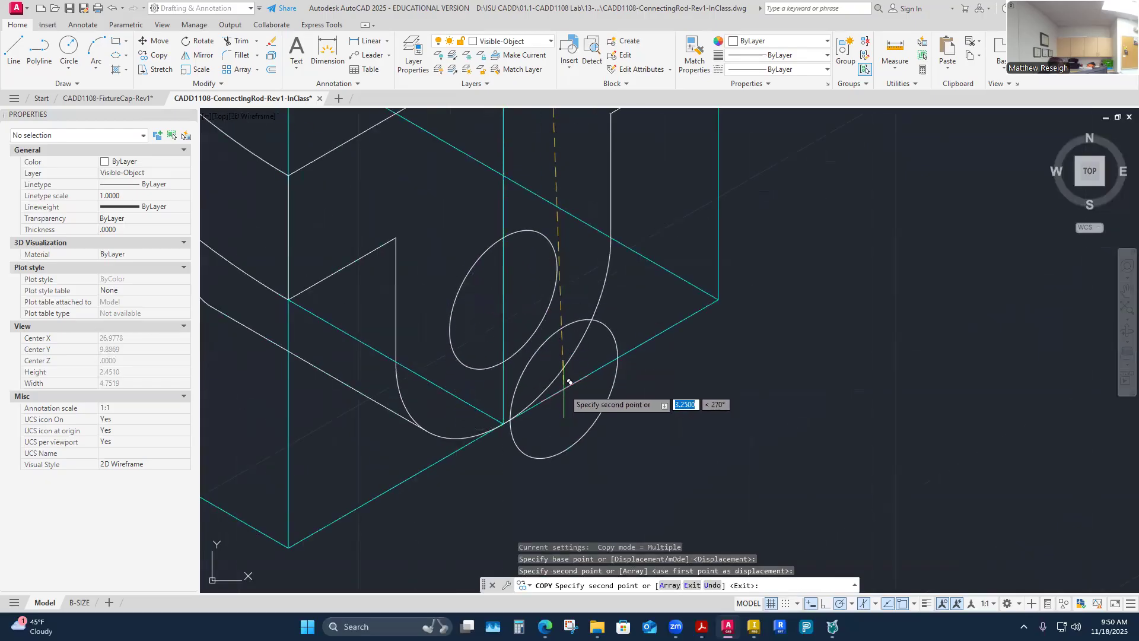
{"action": "key", "text": "Escape"}
{"action": "scroll", "coordinate": [473, 318], "scroll_direction": "down", "scroll_amount": 4}
{"action": "scroll", "coordinate": [473, 318], "scroll_direction": "down", "scroll_amount": 3}
{"action": "scroll", "coordinate": [482, 246], "scroll_direction": "down", "scroll_amount": 1}
{"action": "scroll", "coordinate": [537, 207], "scroll_direction": "up", "scroll_amount": 6}
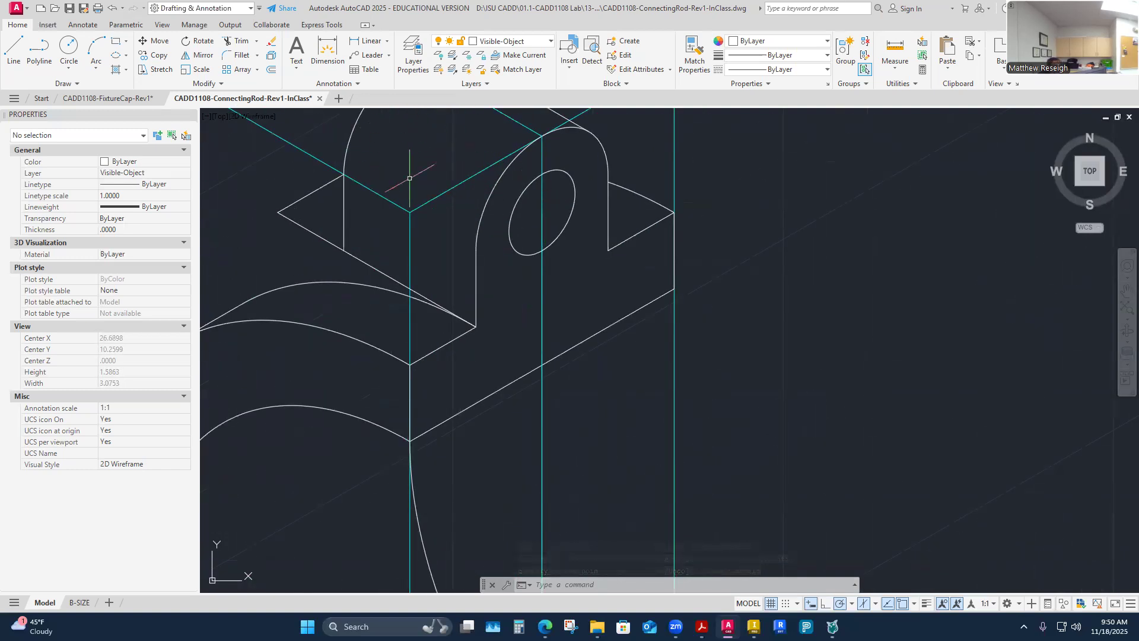
{"action": "scroll", "coordinate": [416, 165], "scroll_direction": "down", "scroll_amount": 10}
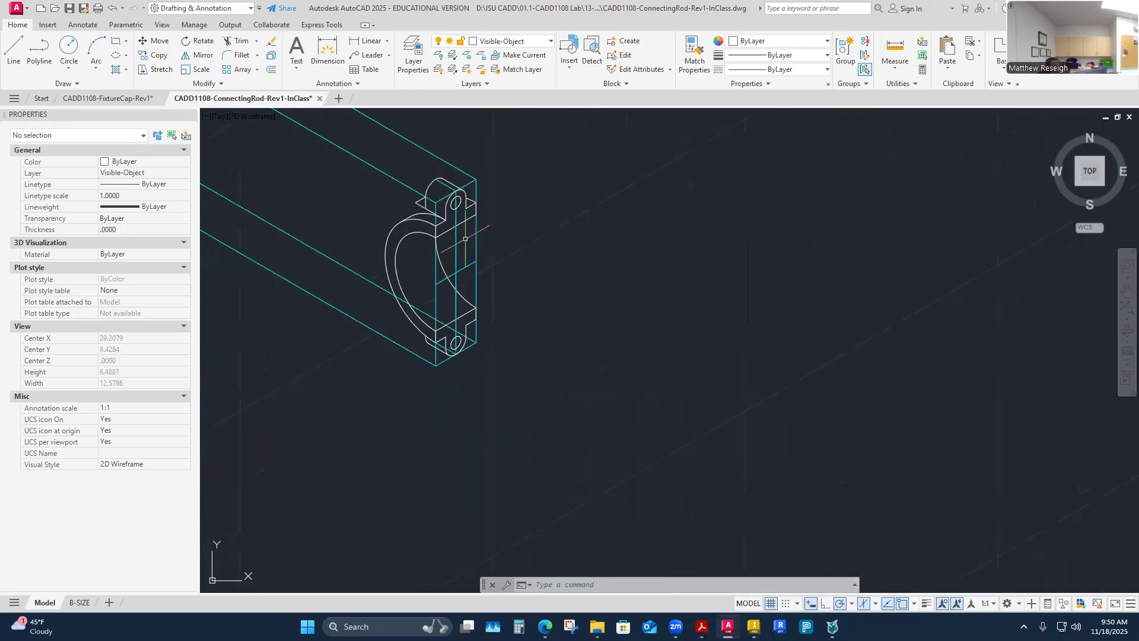
Step: Examine the isometric construction box and the overall centre-to-end length dimension above the rod's front view
{"action": "scroll", "coordinate": [394, 215], "scroll_direction": "up", "scroll_amount": 4}
{"action": "scroll", "coordinate": [394, 215], "scroll_direction": "down", "scroll_amount": 6}
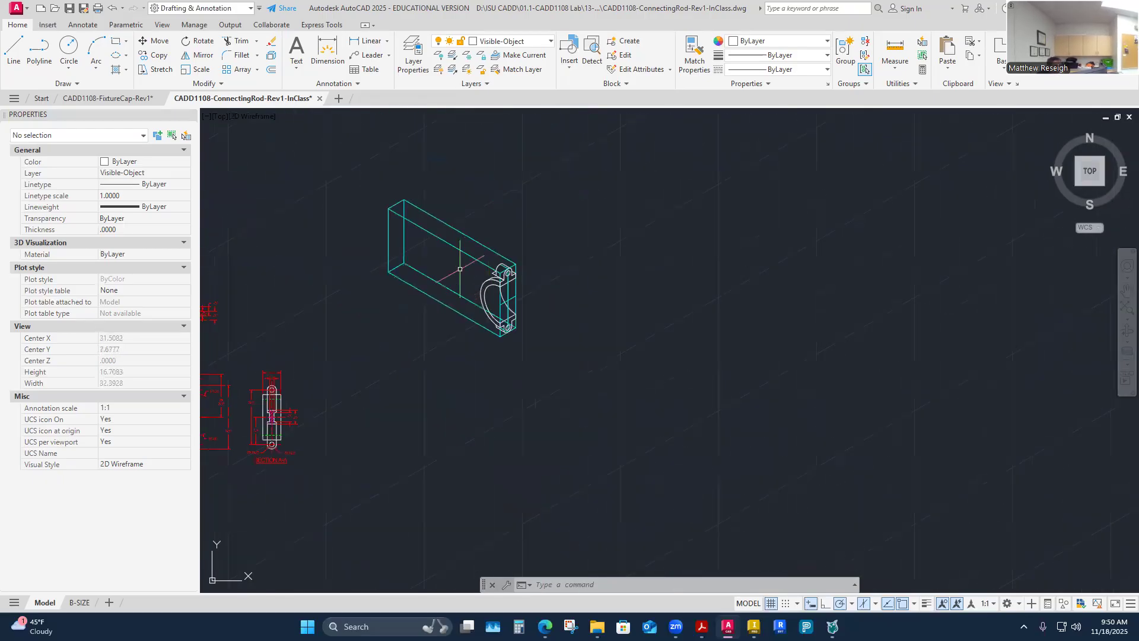
{"action": "scroll", "coordinate": [424, 289], "scroll_direction": "up", "scroll_amount": 4}
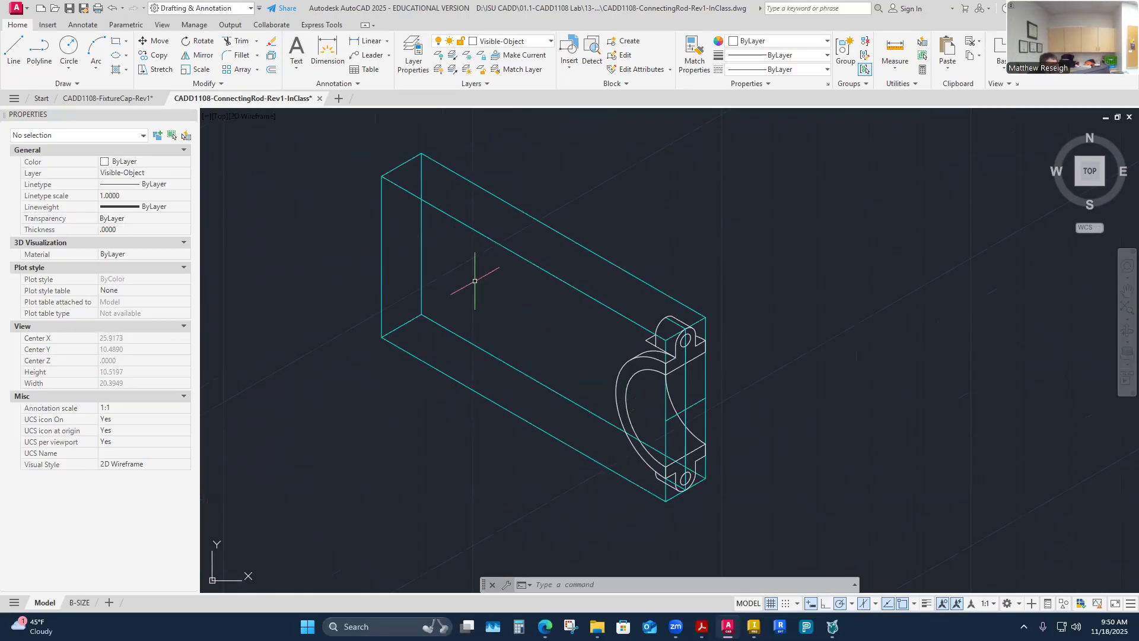
{"action": "scroll", "coordinate": [522, 368], "scroll_direction": "down", "scroll_amount": 5}
{"action": "scroll", "coordinate": [361, 419], "scroll_direction": "up", "scroll_amount": 3}
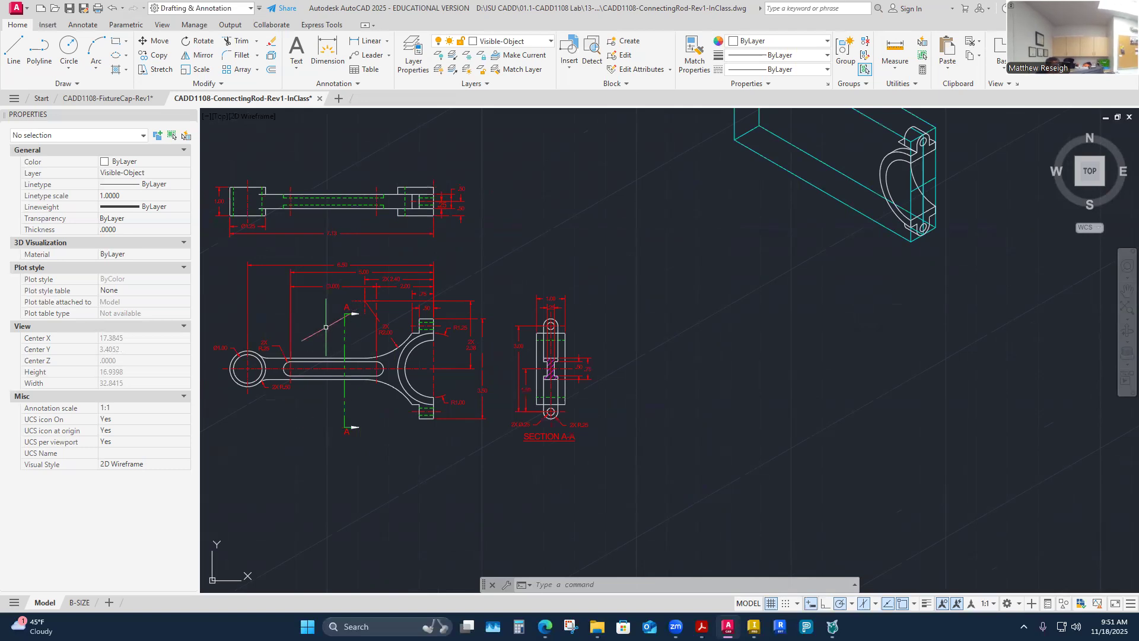
{"action": "left_click", "coordinate": [335, 270]}
{"action": "left_click", "coordinate": [339, 267]}
{"action": "left_click", "coordinate": [342, 265]}
{"action": "mouse_move", "coordinate": [342, 265]}
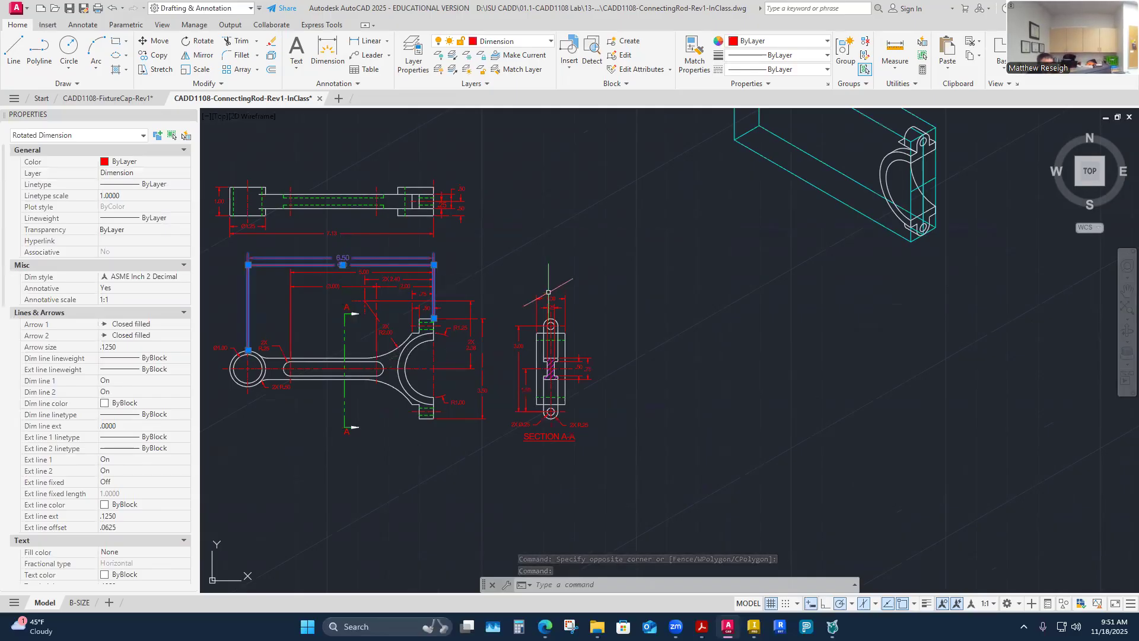
{"action": "scroll", "coordinate": [579, 286], "scroll_direction": "down", "scroll_amount": 4}
{"action": "scroll", "coordinate": [749, 198], "scroll_direction": "up", "scroll_amount": 4}
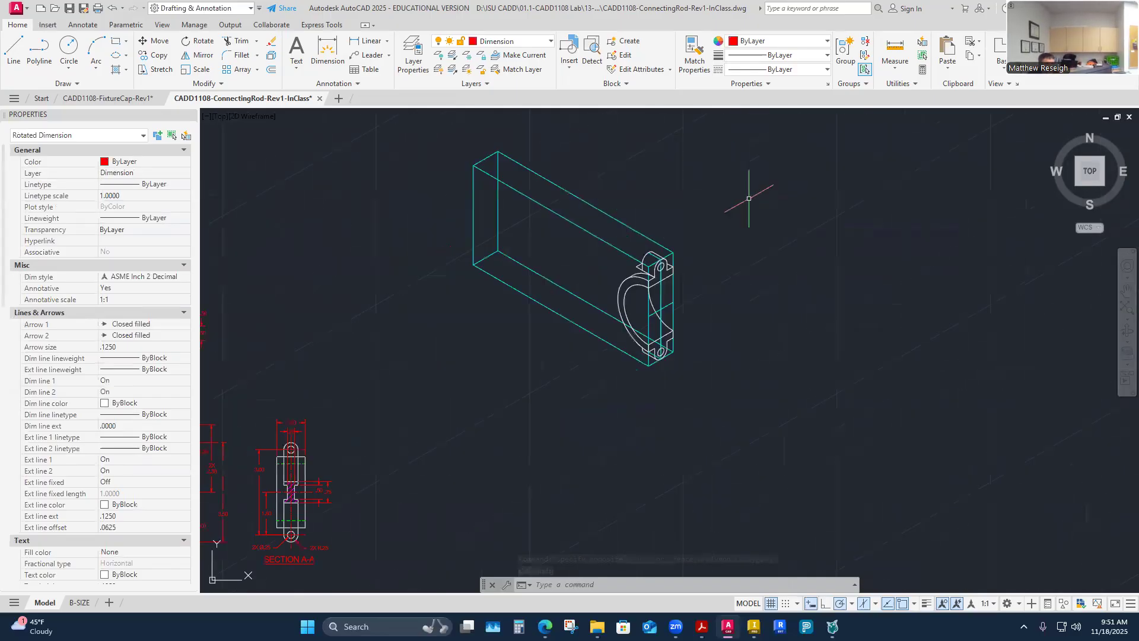
Step: Assign the selected front-view length dimension to the Construction3 layer and clear the selection
{"action": "left_click", "coordinate": [551, 42]}
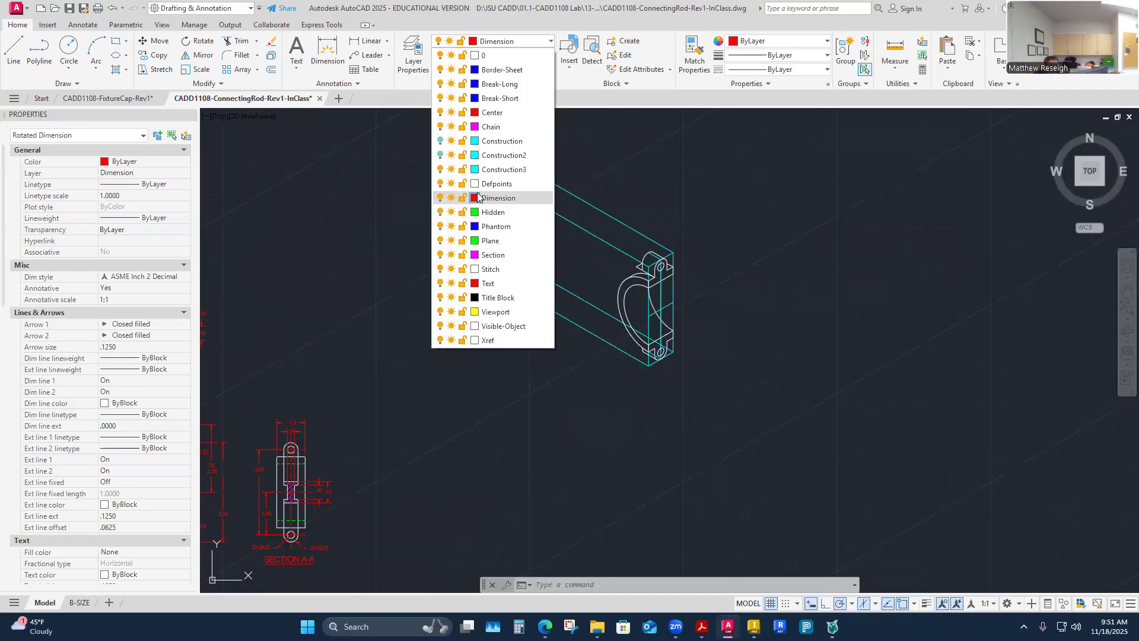
{"action": "left_click", "coordinate": [503, 169]}
{"action": "key", "text": "Escape"}
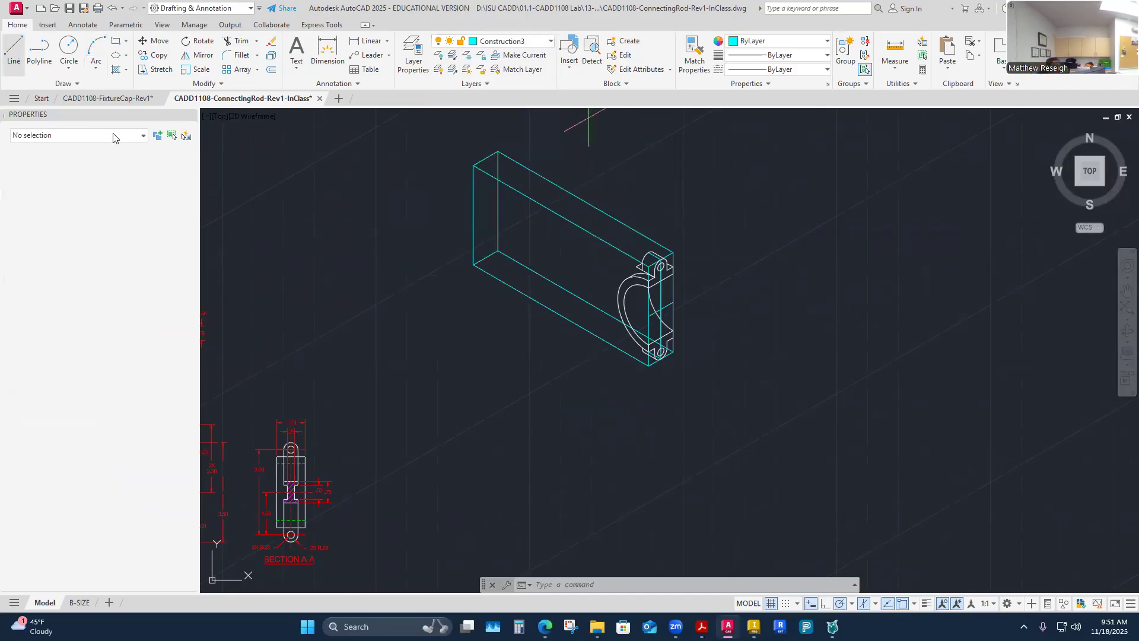
Step: Draw a 6.5 line at 150° from the mid-height endpoint on the half-ring end face toward the box's opposite end
{"action": "left_click", "coordinate": [13, 52]}
{"action": "scroll", "coordinate": [643, 299], "scroll_direction": "up", "scroll_amount": 4}
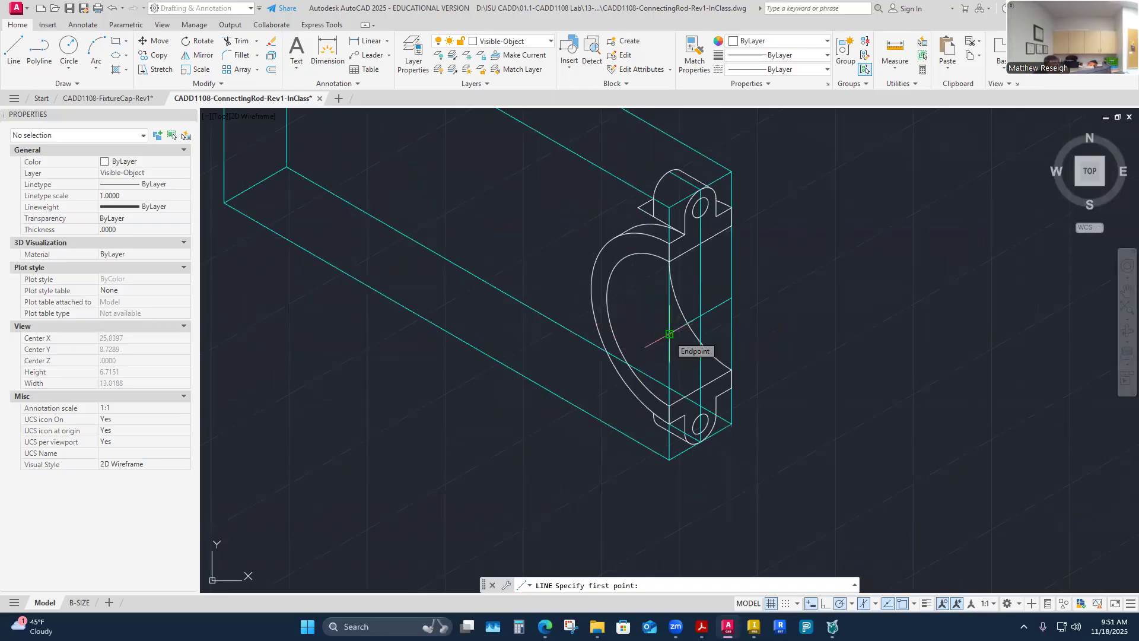
{"action": "left_click", "coordinate": [669, 334]}
{"action": "scroll", "coordinate": [669, 334], "scroll_direction": "down", "scroll_amount": 2}
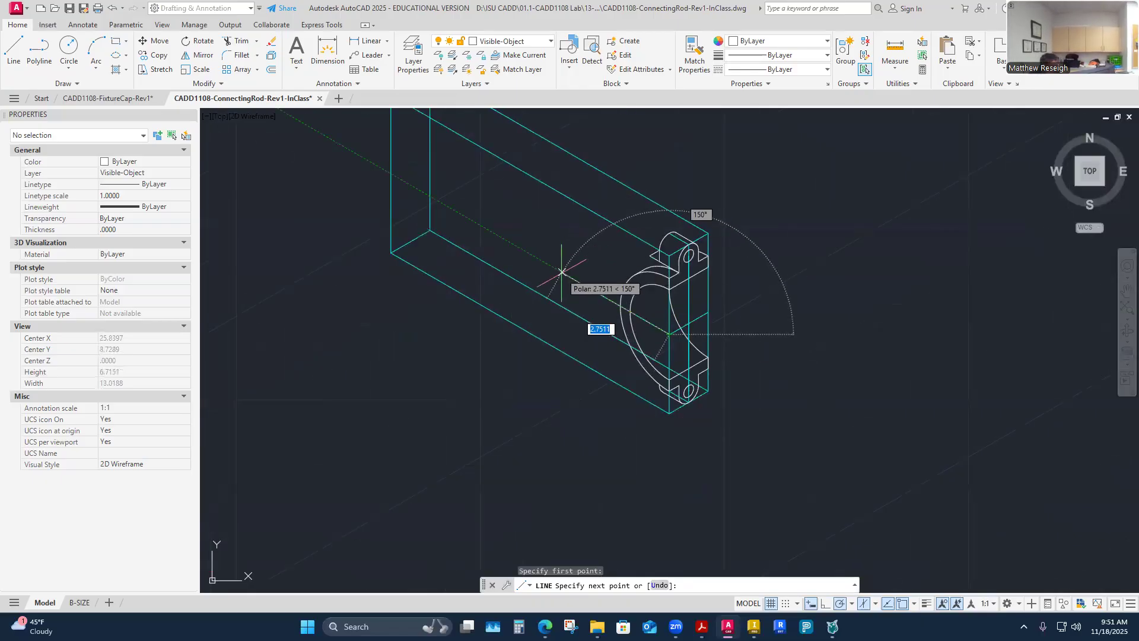
{"action": "type", "text": "6.5"}
{"action": "key", "text": "Return"}
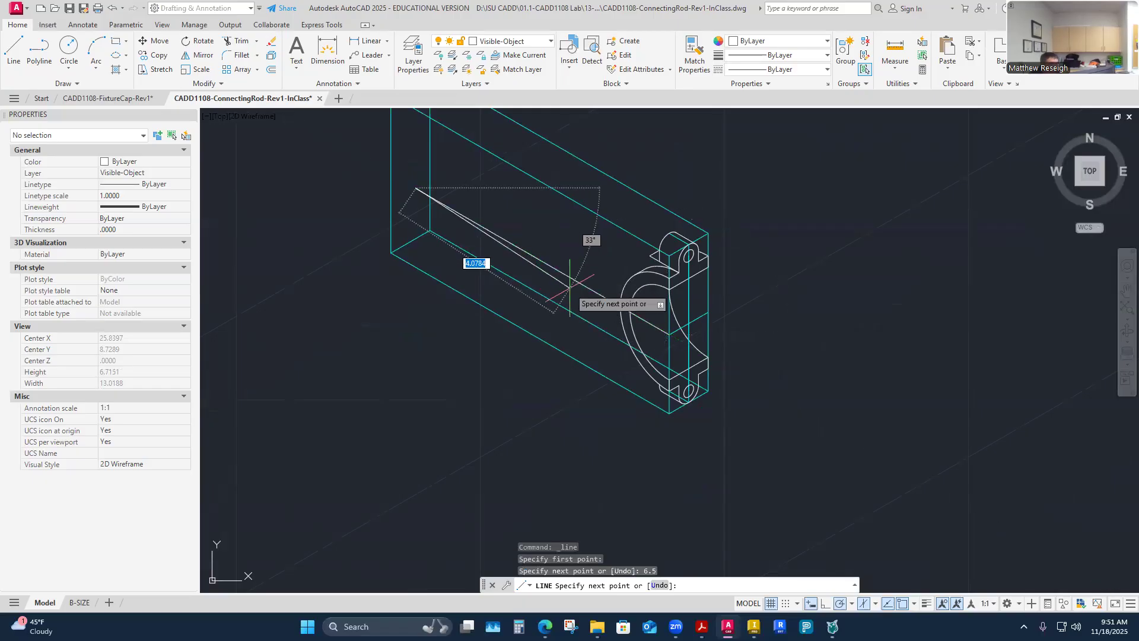
{"action": "key", "text": "Escape"}
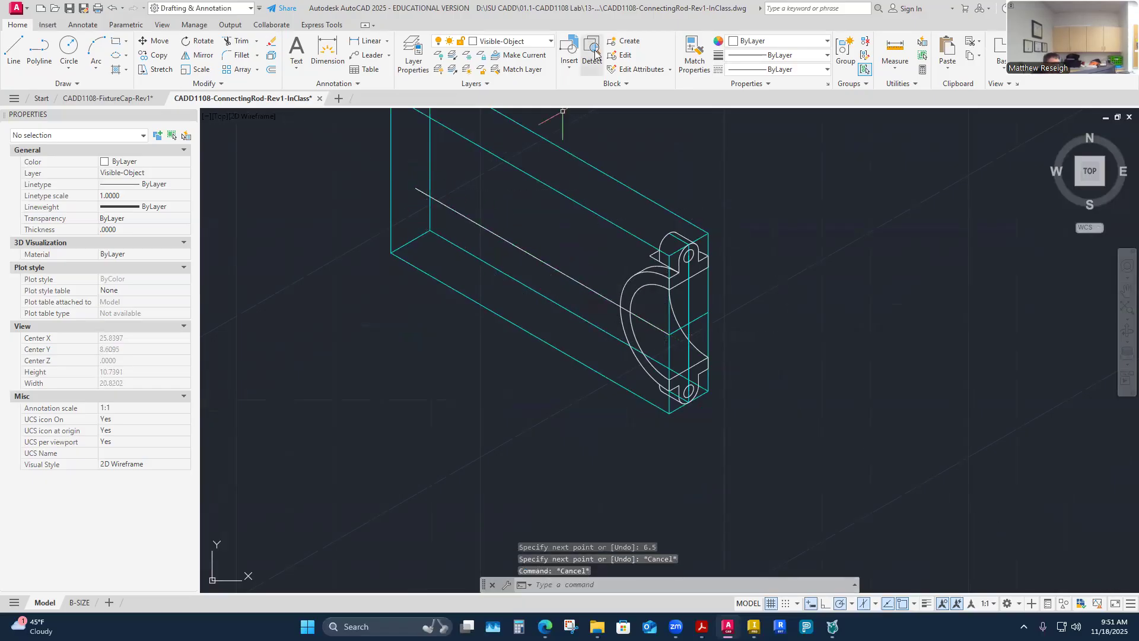
Step: Match the new 6.5 line's properties to the cyan construction edge of the box
{"action": "left_click", "coordinate": [692, 59]}
{"action": "left_click", "coordinate": [561, 191]}
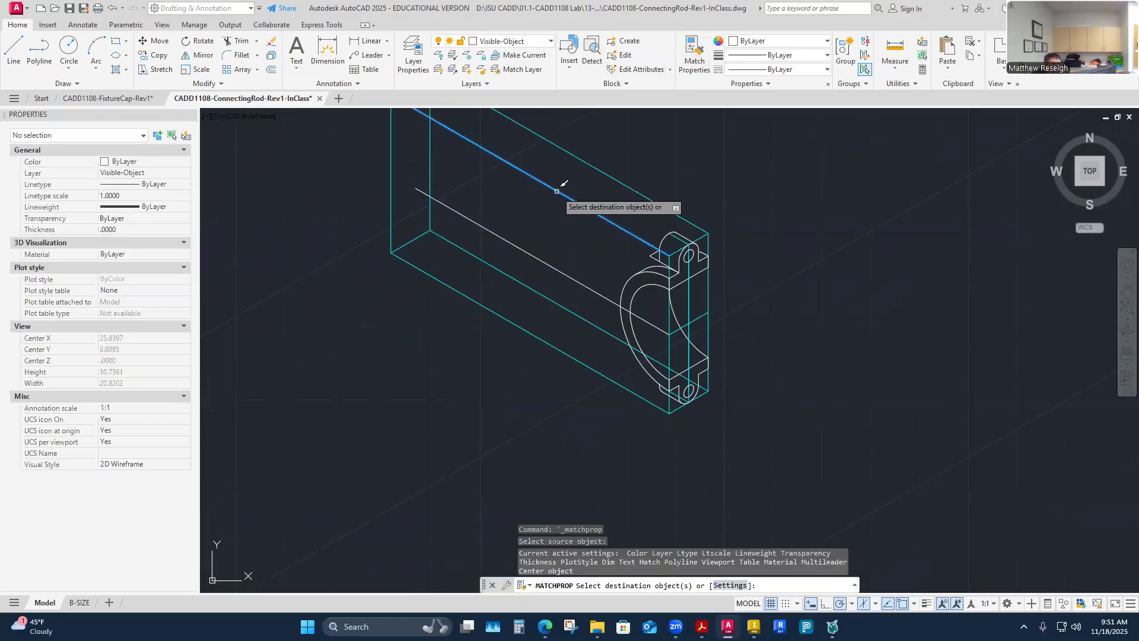
{"action": "left_click", "coordinate": [497, 234]}
{"action": "right_click", "coordinate": [515, 212]}
{"action": "left_click", "coordinate": [540, 220]}
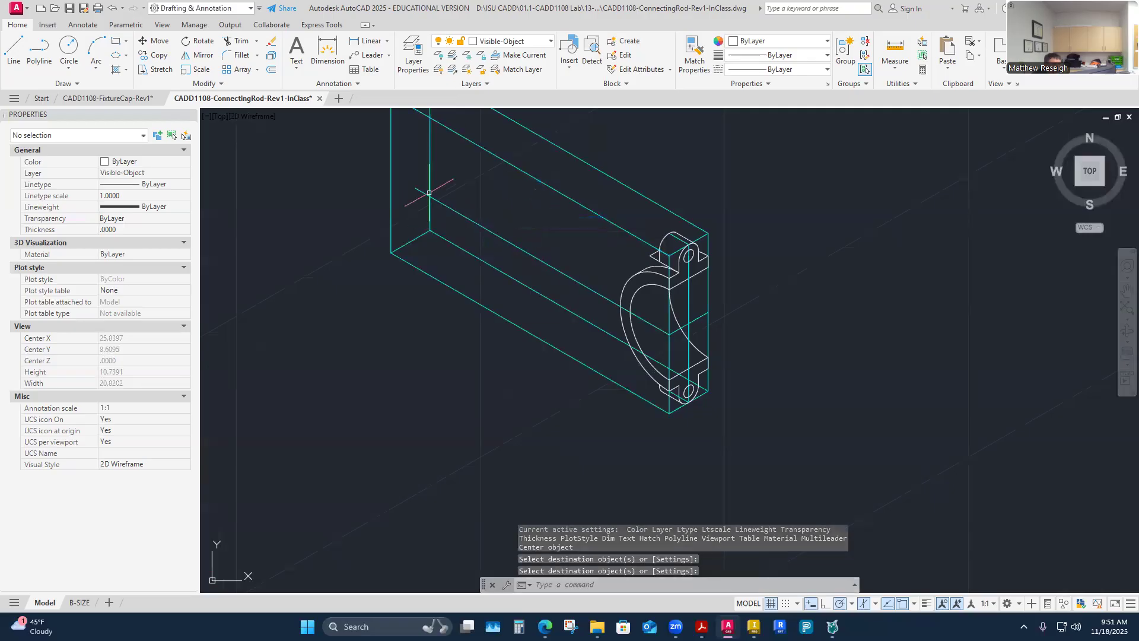
Step: Draw a line 1 unit long at 30° from the far end of the 6.5 centre line
{"action": "scroll", "coordinate": [408, 186], "scroll_direction": "up", "scroll_amount": 2}
{"action": "scroll", "coordinate": [521, 224], "scroll_direction": "down", "scroll_amount": 4}
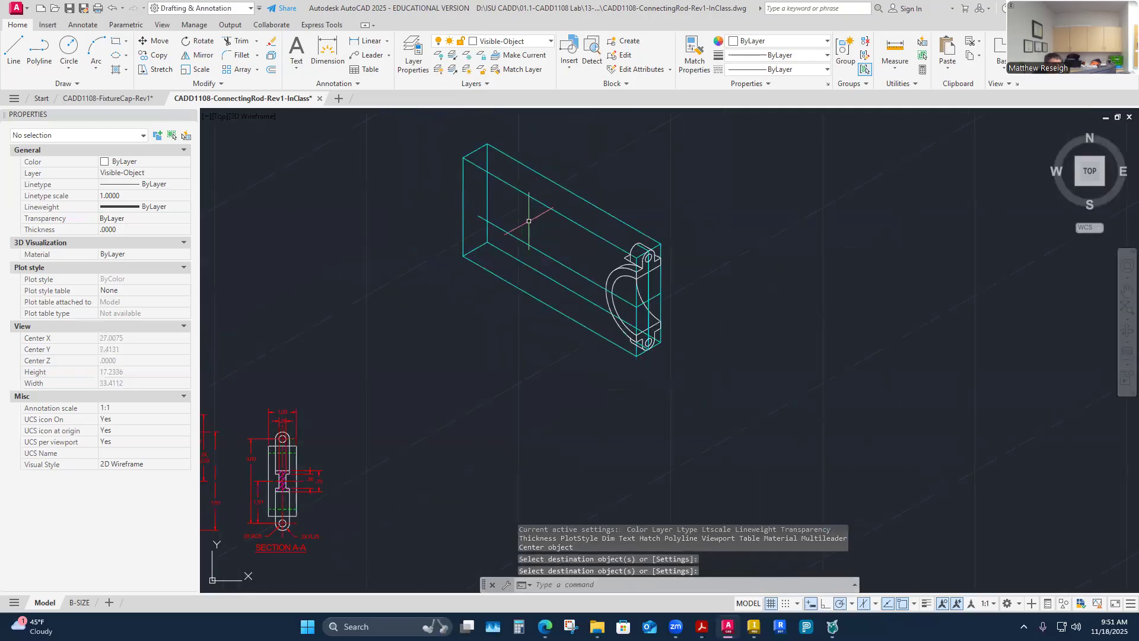
{"action": "scroll", "coordinate": [520, 238], "scroll_direction": "up", "scroll_amount": 4}
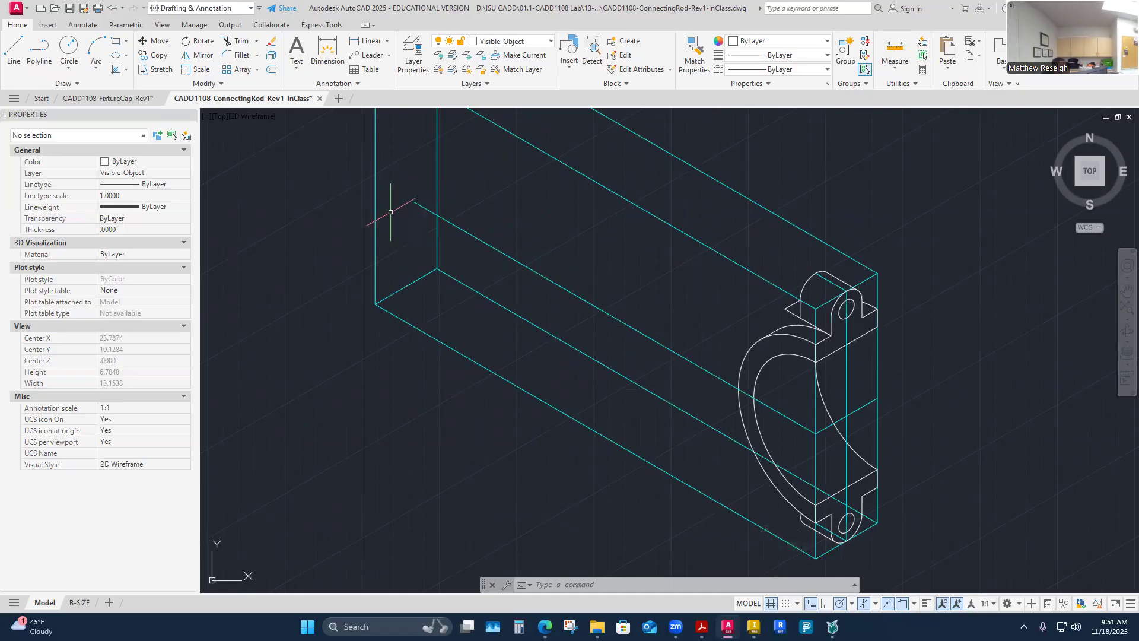
{"action": "scroll", "coordinate": [403, 202], "scroll_direction": "down", "scroll_amount": 3}
{"action": "scroll", "coordinate": [413, 249], "scroll_direction": "up", "scroll_amount": 5}
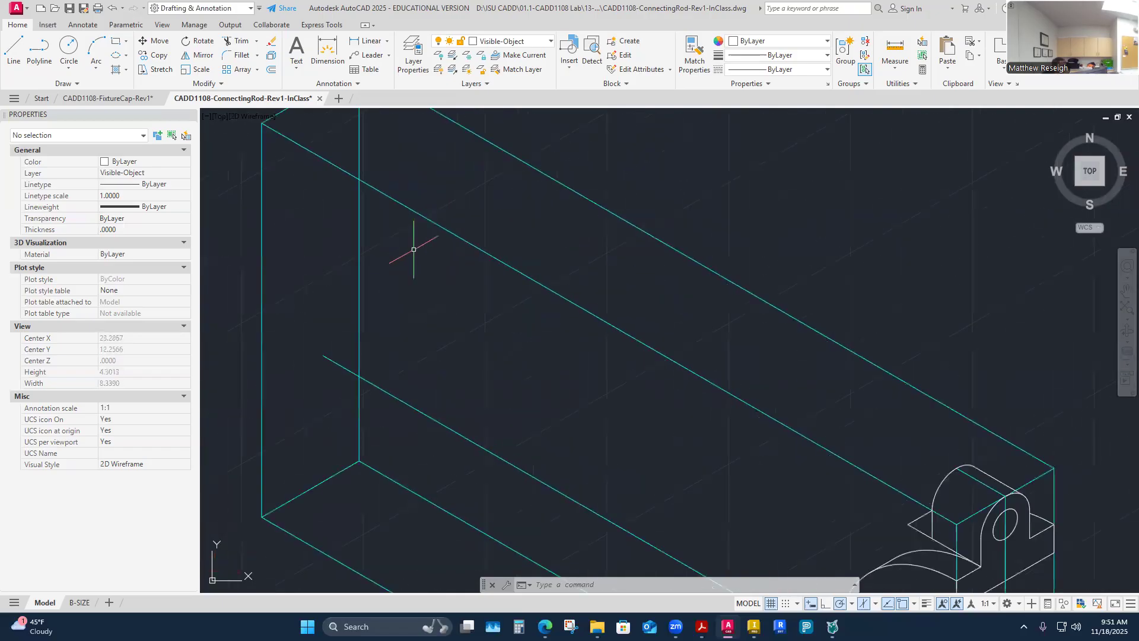
{"action": "left_click", "coordinate": [13, 47]}
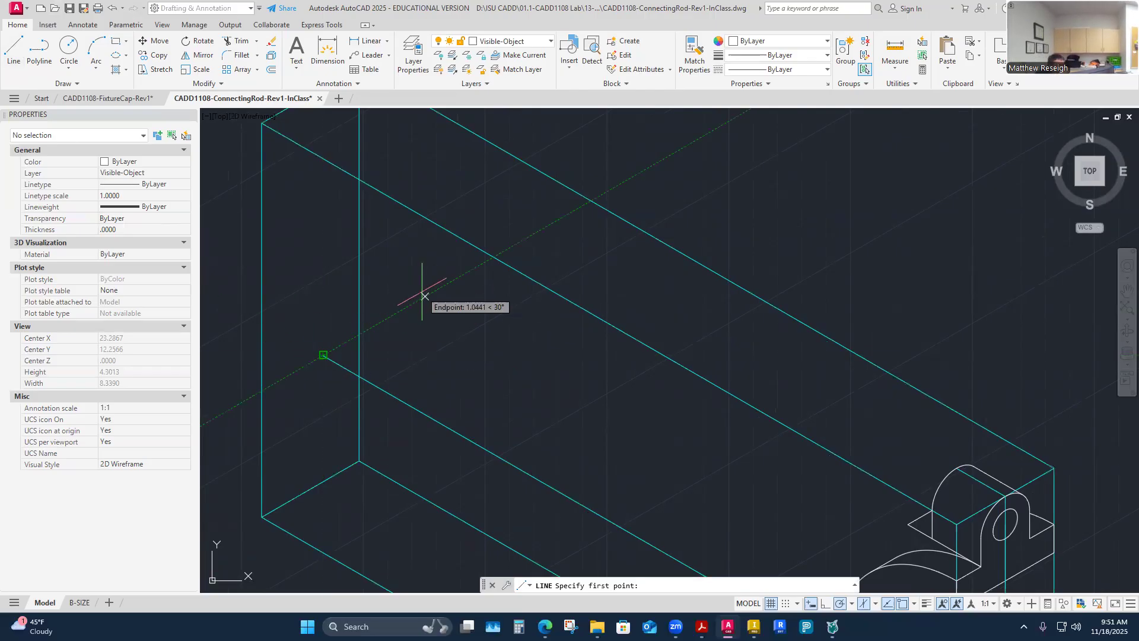
{"action": "left_click", "coordinate": [324, 354]}
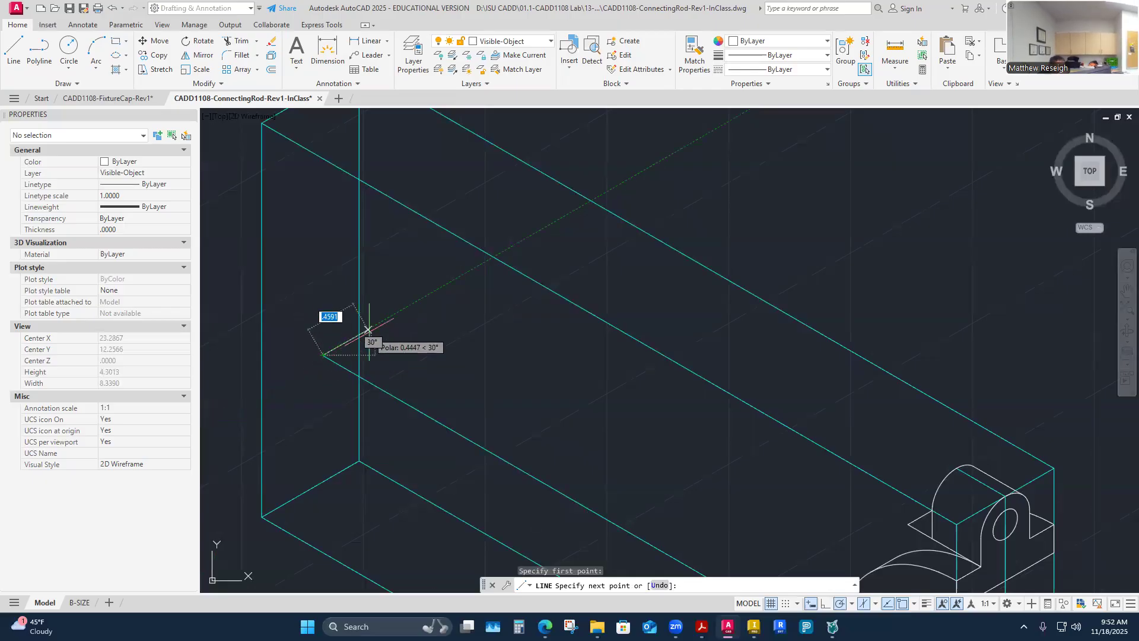
{"action": "type", "text": "1"}
{"action": "key", "text": "Return"}
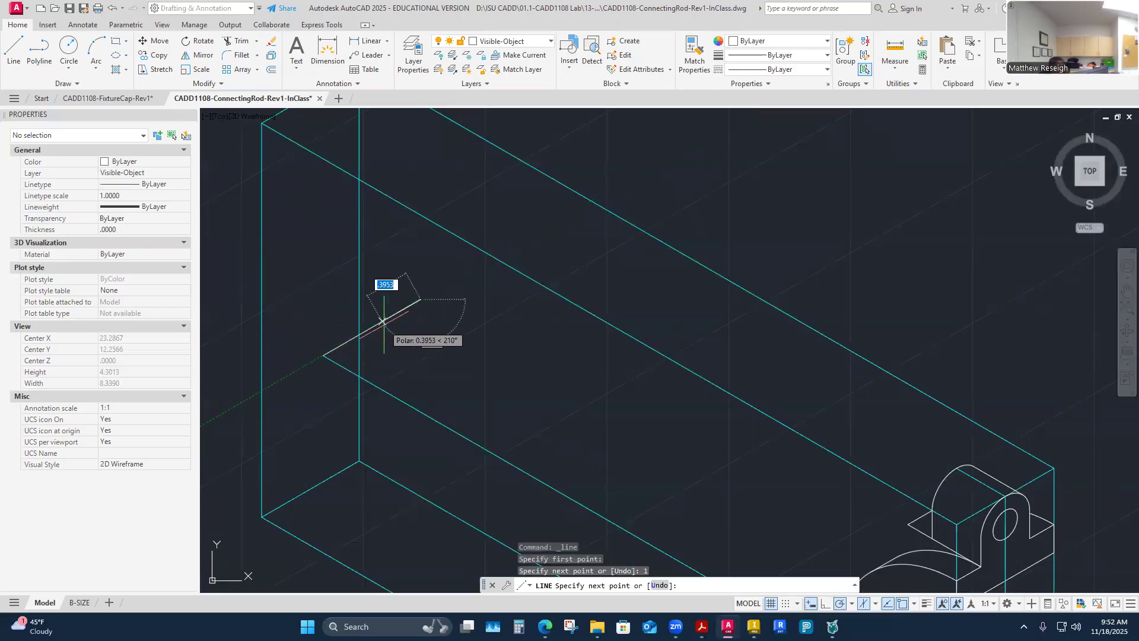
{"action": "key", "text": "Escape"}
{"action": "key", "text": "Escape"}
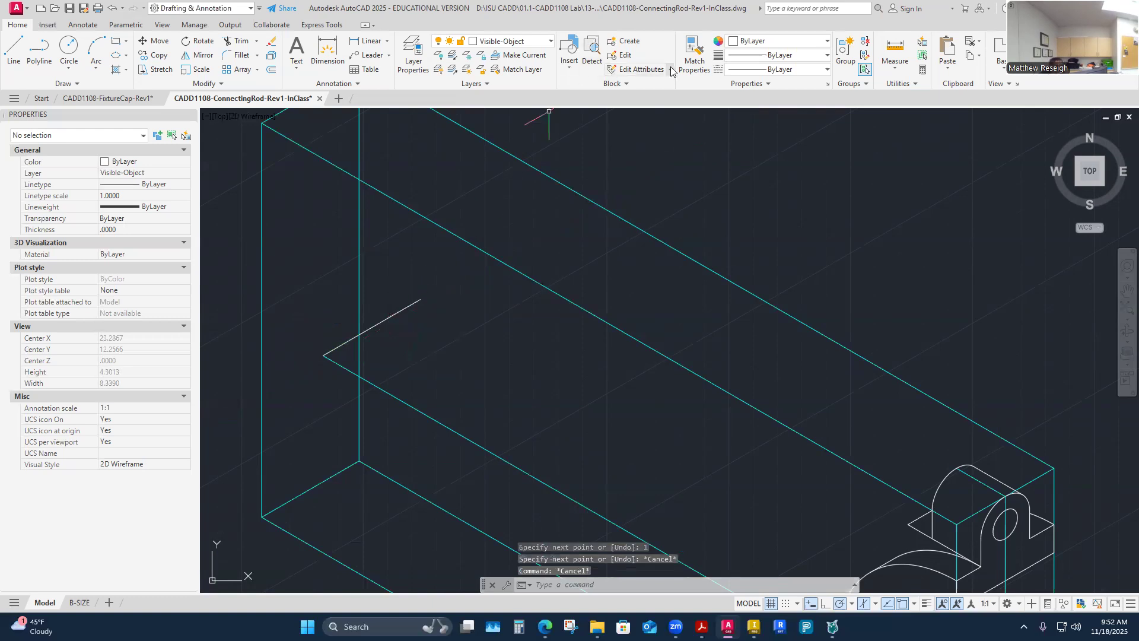
Step: Match the short 30° line's properties to the cyan 6.5 construction line
{"action": "left_click", "coordinate": [694, 51]}
{"action": "left_click", "coordinate": [400, 398]}
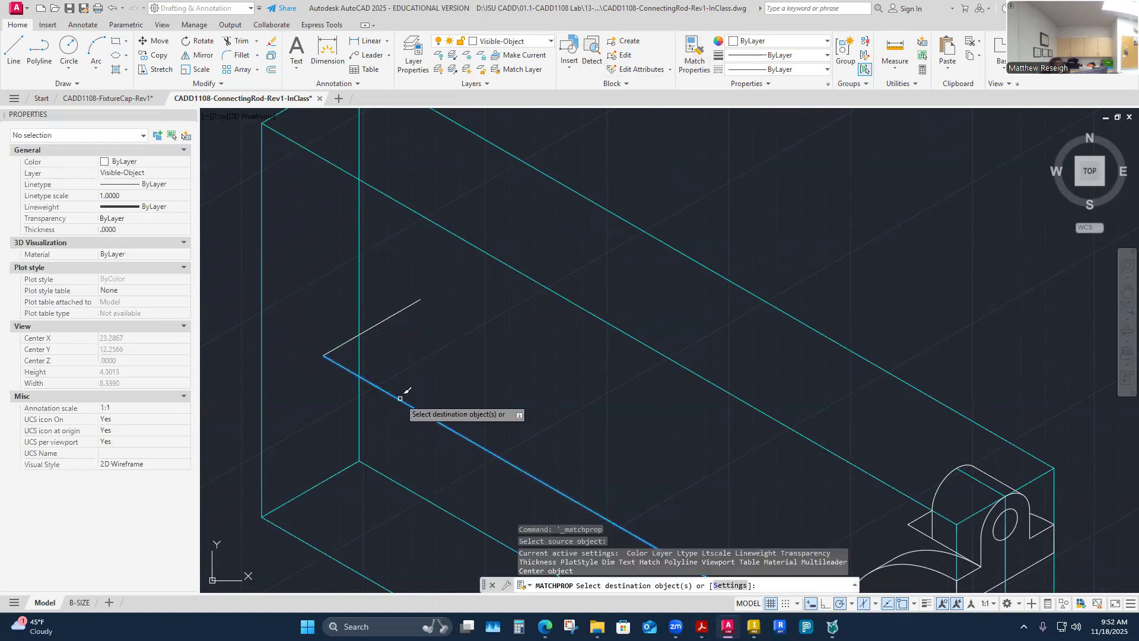
{"action": "left_click", "coordinate": [394, 315]}
{"action": "left_click", "coordinate": [461, 351]}
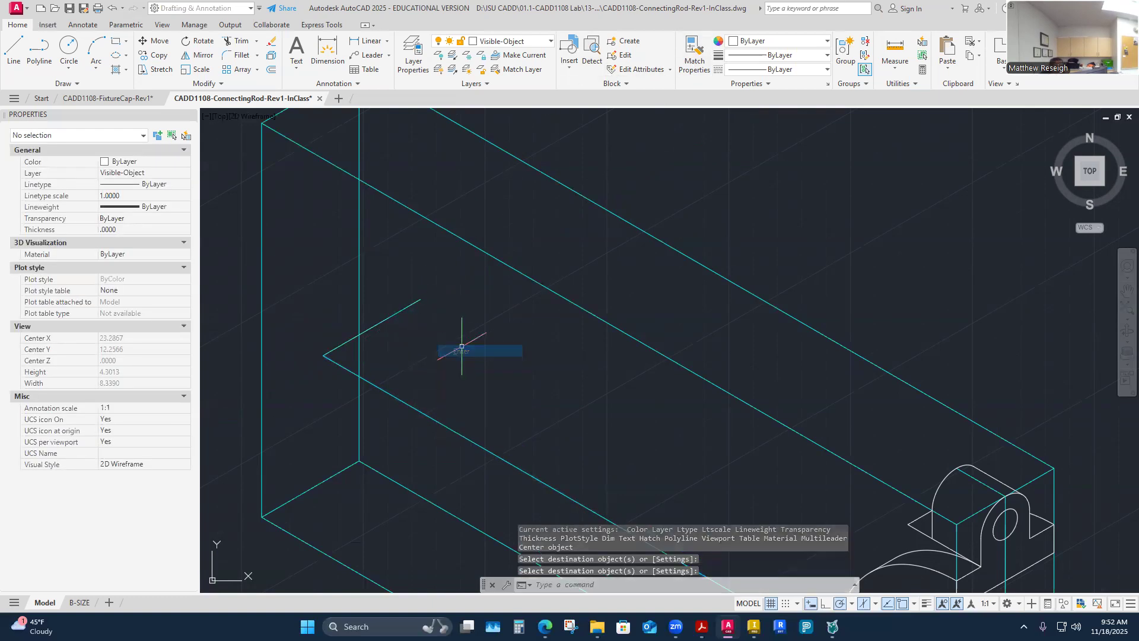
Step: Check the short line's properties, consult the connecting rod isometric PDF in Acrobat for the small-end diameters, and return to AutoCAD
{"action": "scroll", "coordinate": [420, 329], "scroll_direction": "down", "scroll_amount": 2}
{"action": "scroll", "coordinate": [415, 356], "scroll_direction": "up", "scroll_amount": 2}
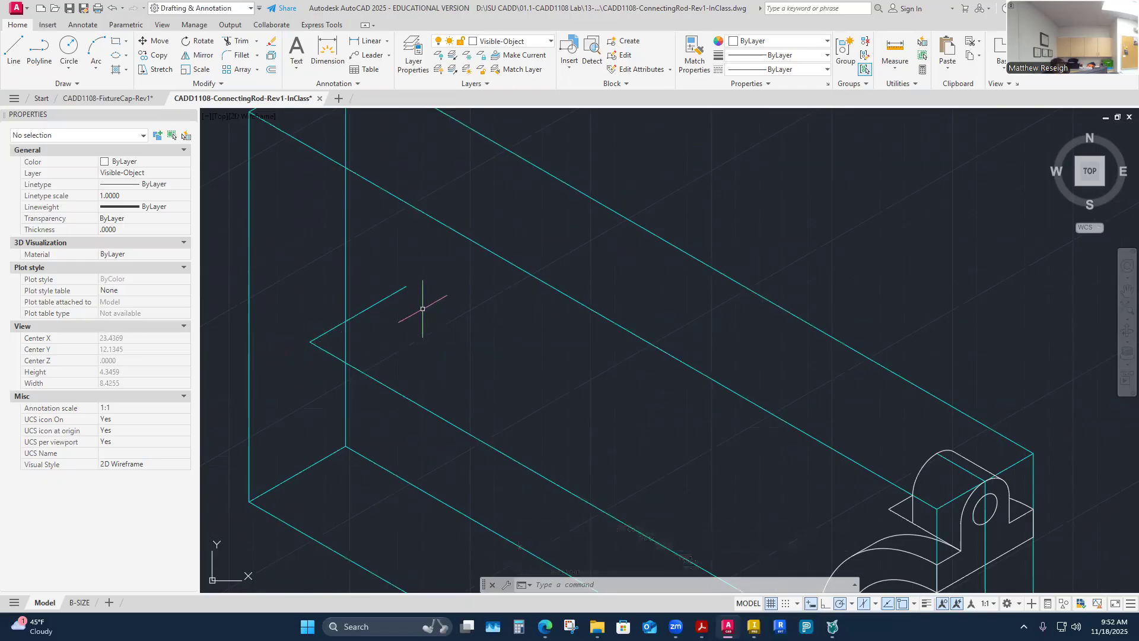
{"action": "left_click", "coordinate": [405, 285]}
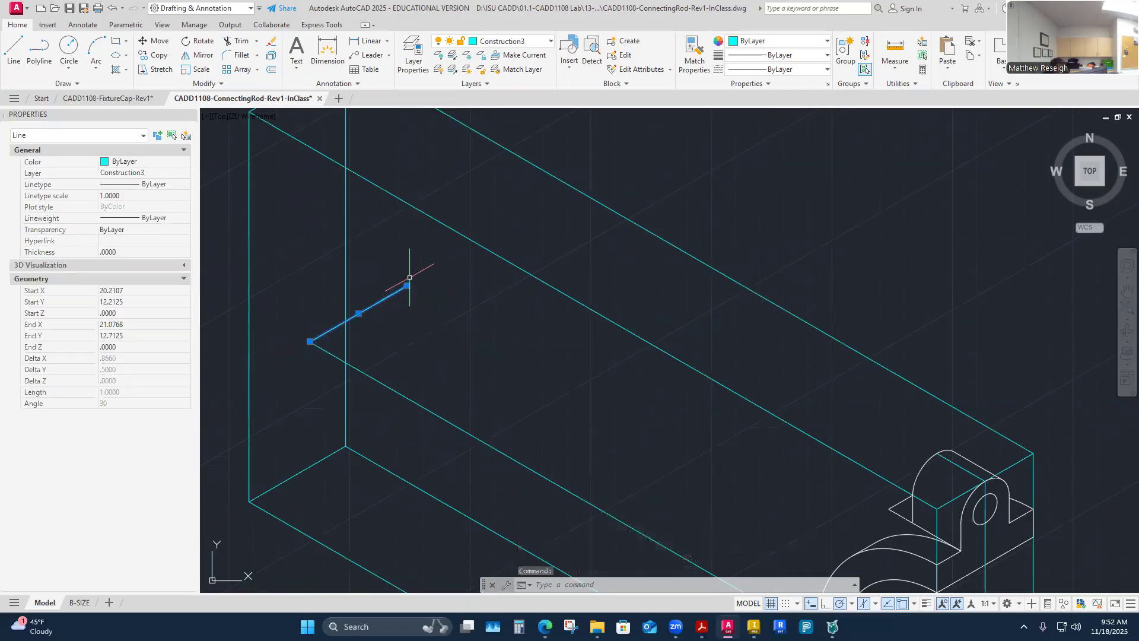
{"action": "key", "text": "Escape"}
{"action": "key", "text": "Escape"}
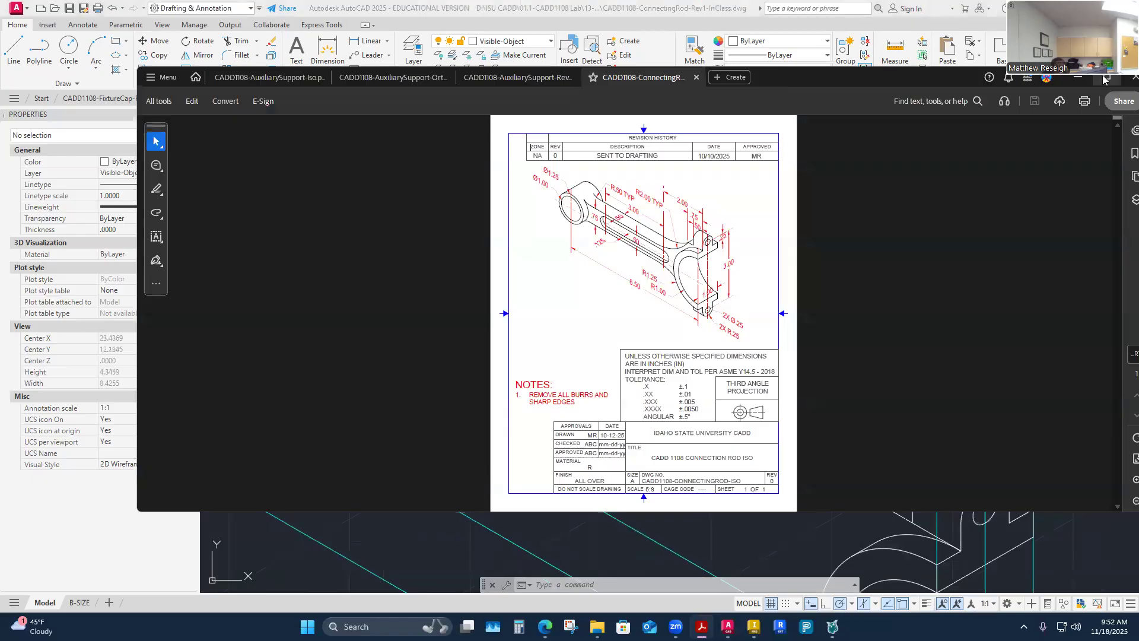
{"action": "left_click", "coordinate": [1104, 79]}
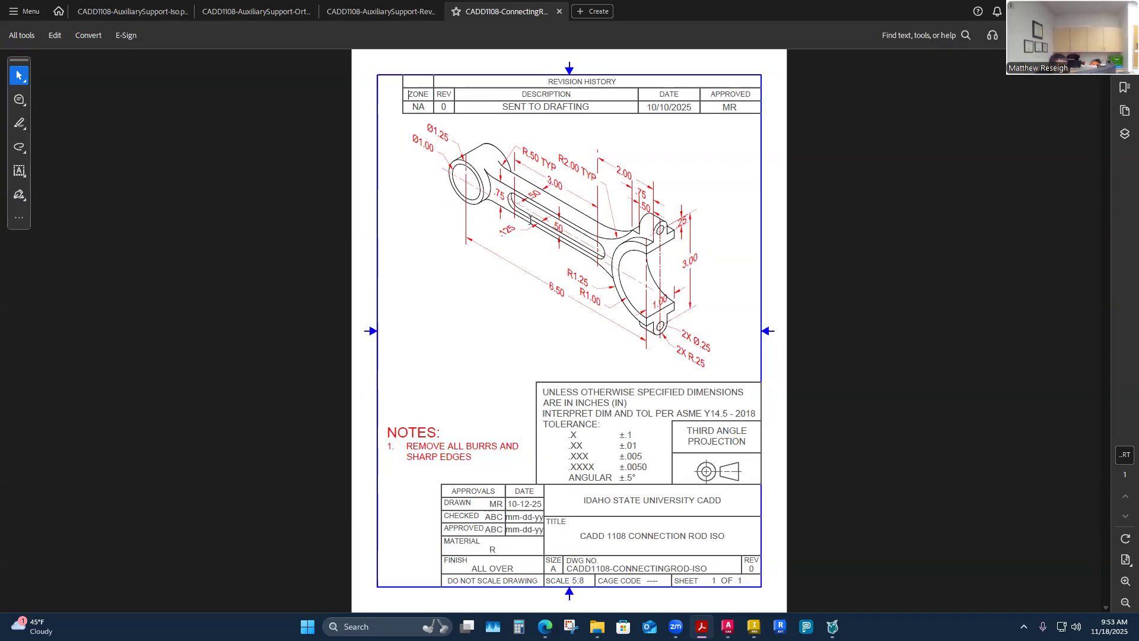
{"action": "left_click", "coordinate": [728, 627]}
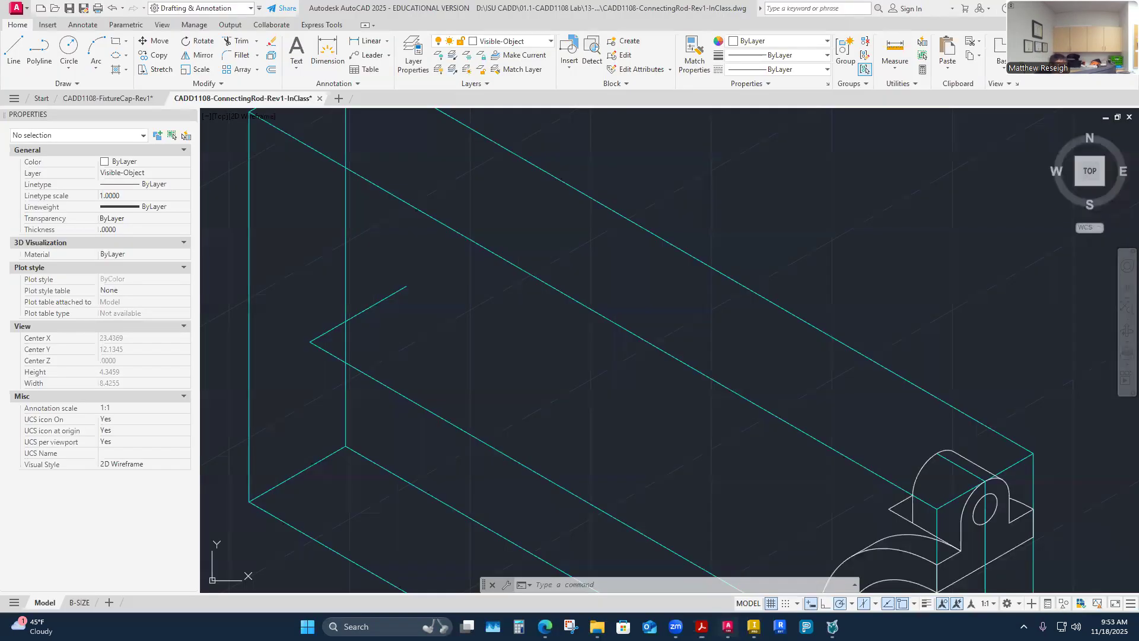
{"action": "left_click", "coordinate": [116, 55]}
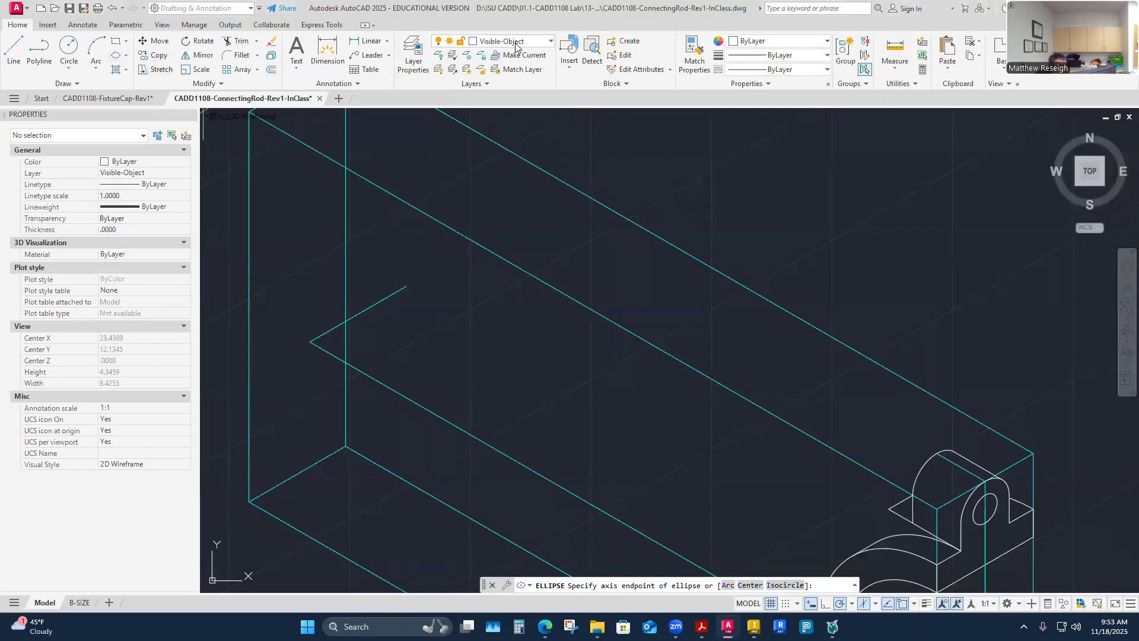
{"action": "left_click", "coordinate": [784, 585]}
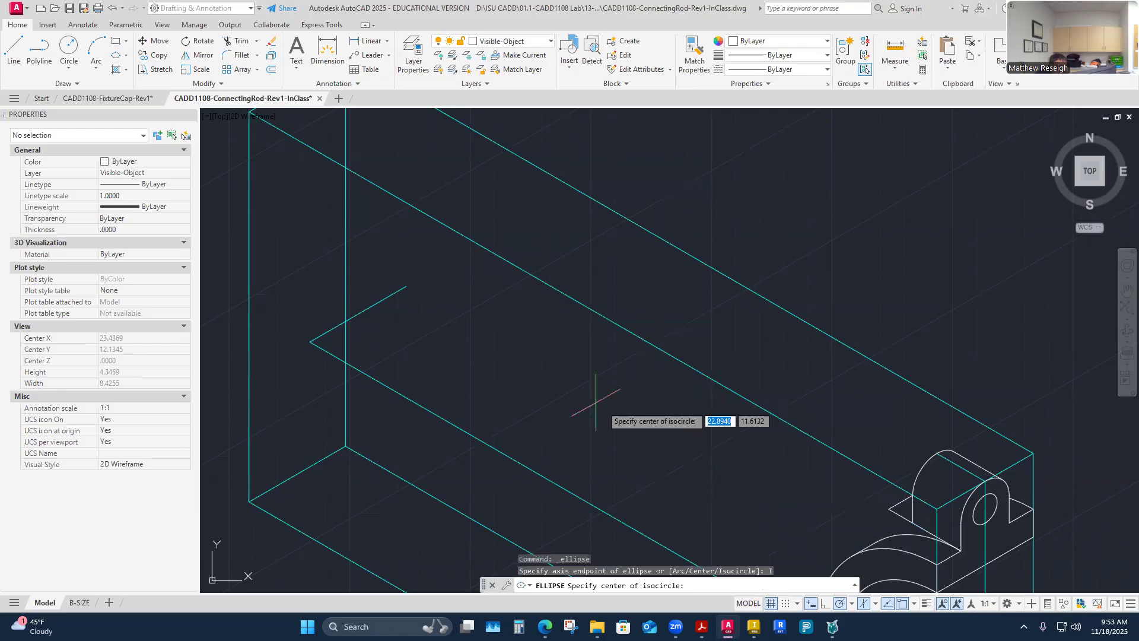
{"action": "left_click", "coordinate": [310, 342]}
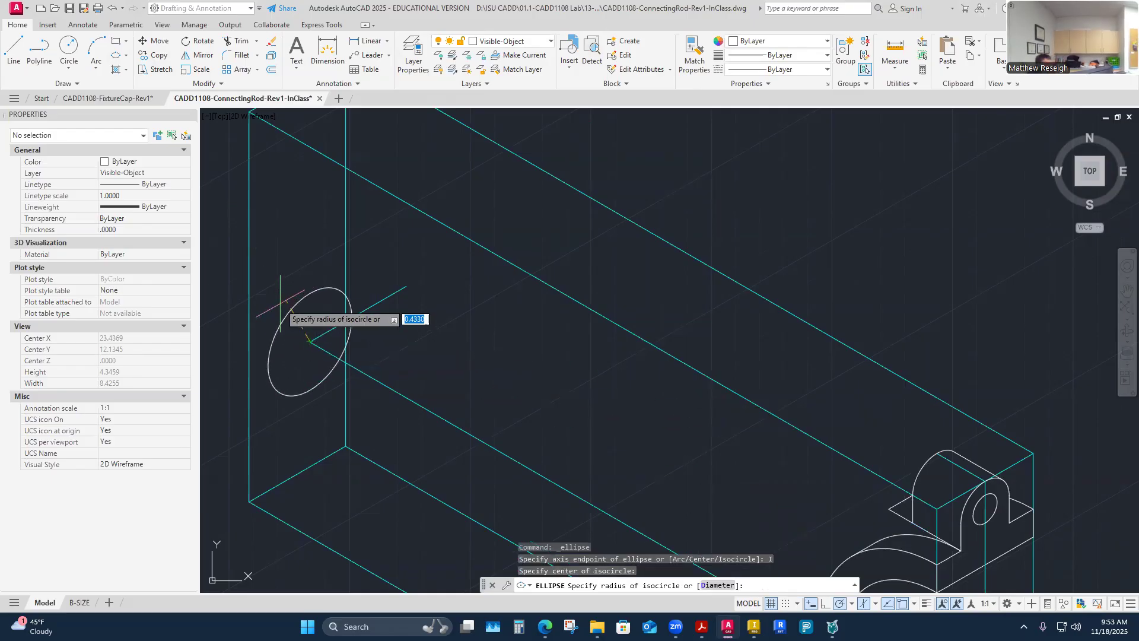
{"action": "key", "text": "Escape"}
{"action": "scroll", "coordinate": [760, 376], "scroll_direction": "down", "scroll_amount": 4}
{"action": "scroll", "coordinate": [724, 386], "scroll_direction": "up", "scroll_amount": 2}
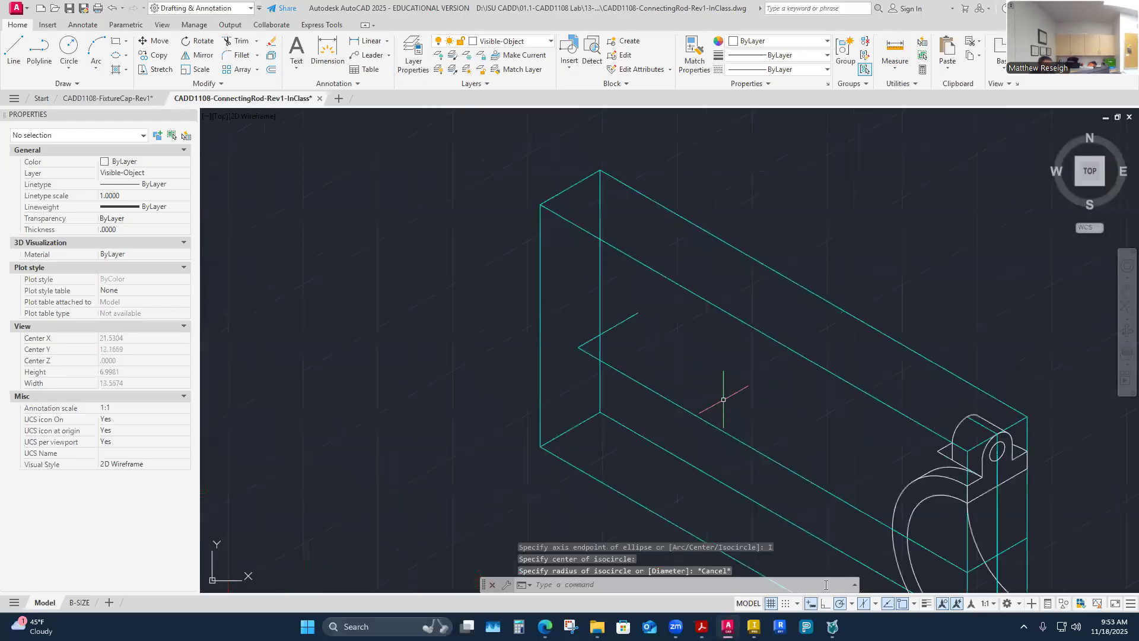
Step: Switch to the left isoplane and draw an isocircle of radius .625 centred on the far end of the 6.5 construction line
{"action": "left_click", "coordinate": [875, 604]}
{"action": "left_click", "coordinate": [894, 546]}
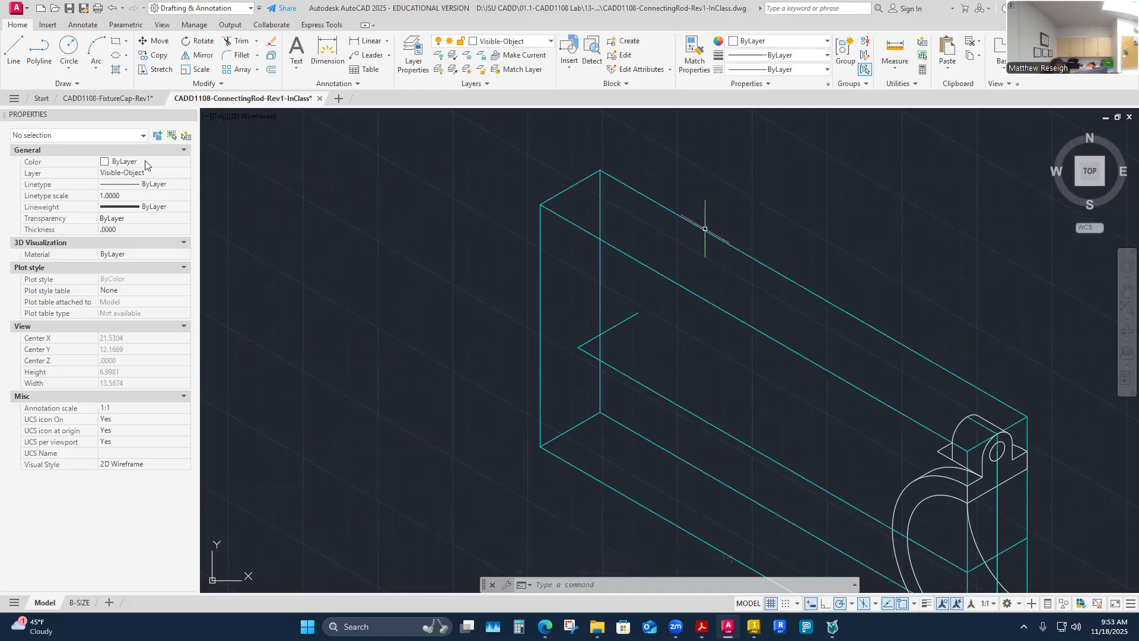
{"action": "left_click", "coordinate": [116, 55]}
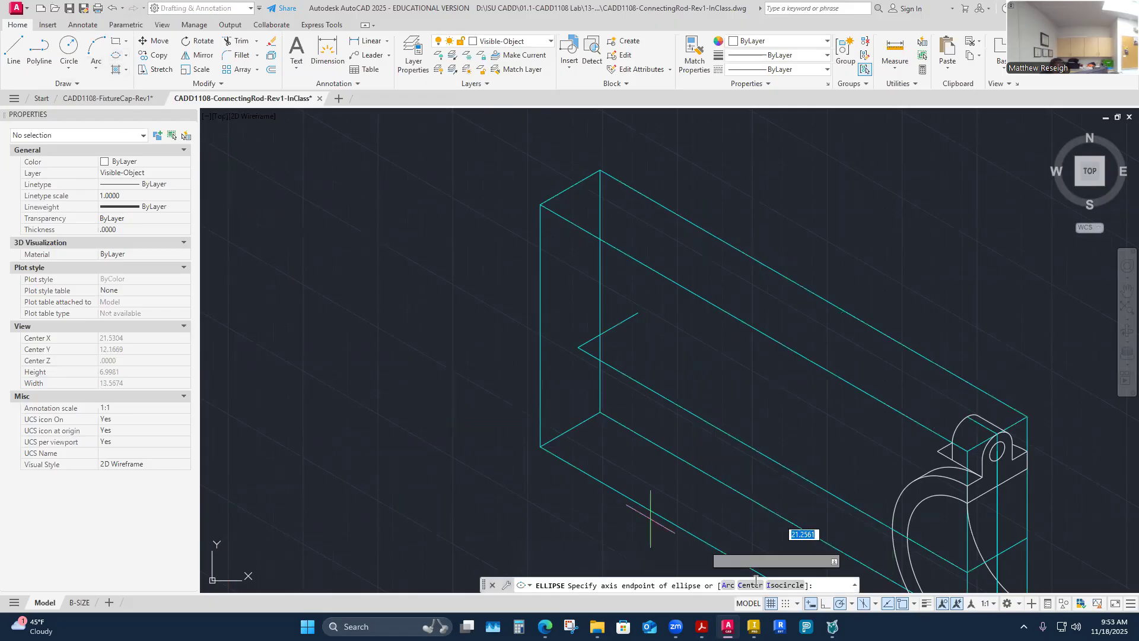
{"action": "left_click", "coordinate": [784, 586]}
{"action": "scroll", "coordinate": [583, 330], "scroll_direction": "up", "scroll_amount": 4}
{"action": "left_click", "coordinate": [570, 374]}
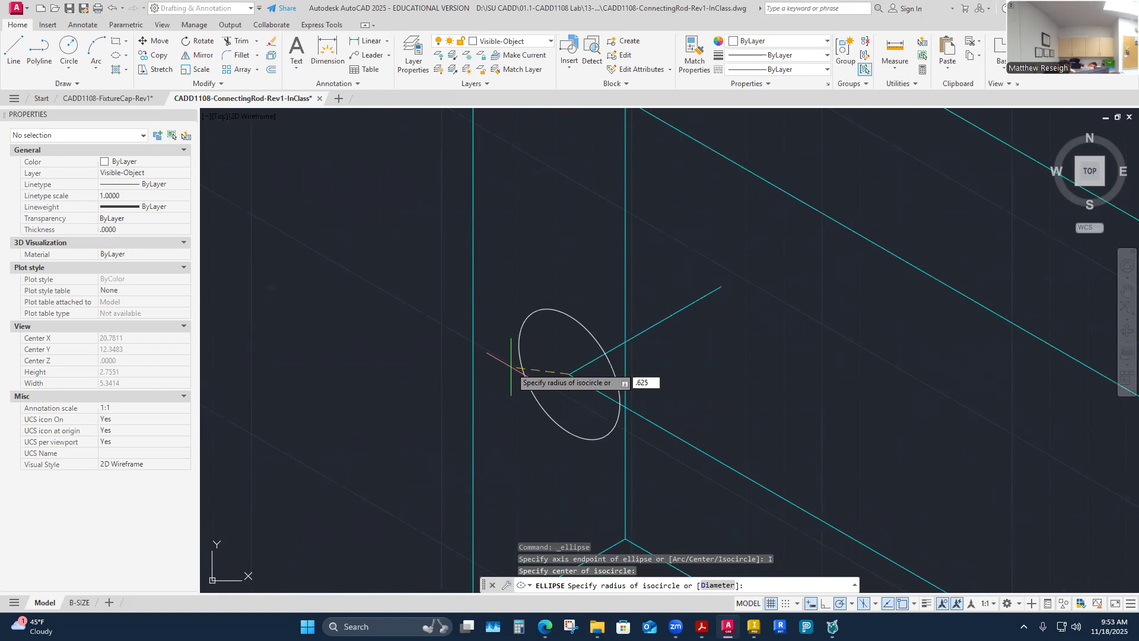
{"action": "key", "text": "Return"}
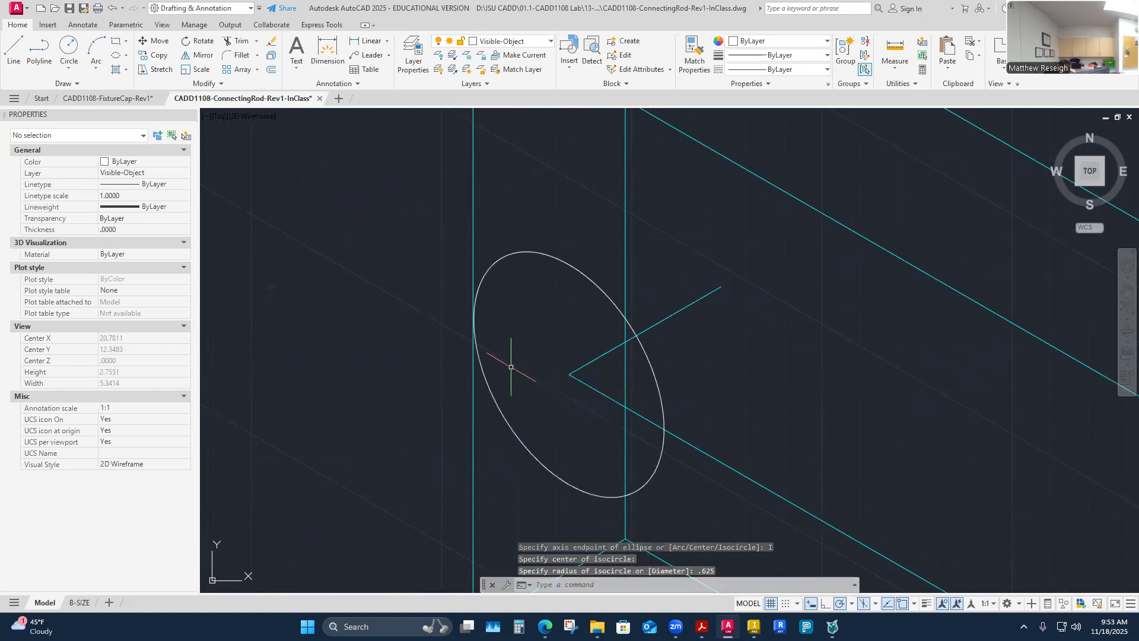
Step: Examine how closely the small-end isocircle reaches the front vertical edge of the construction box, and check the 6.5 centre line
{"action": "scroll", "coordinate": [470, 325], "scroll_direction": "up", "scroll_amount": 10}
{"action": "scroll", "coordinate": [482, 255], "scroll_direction": "down", "scroll_amount": 8}
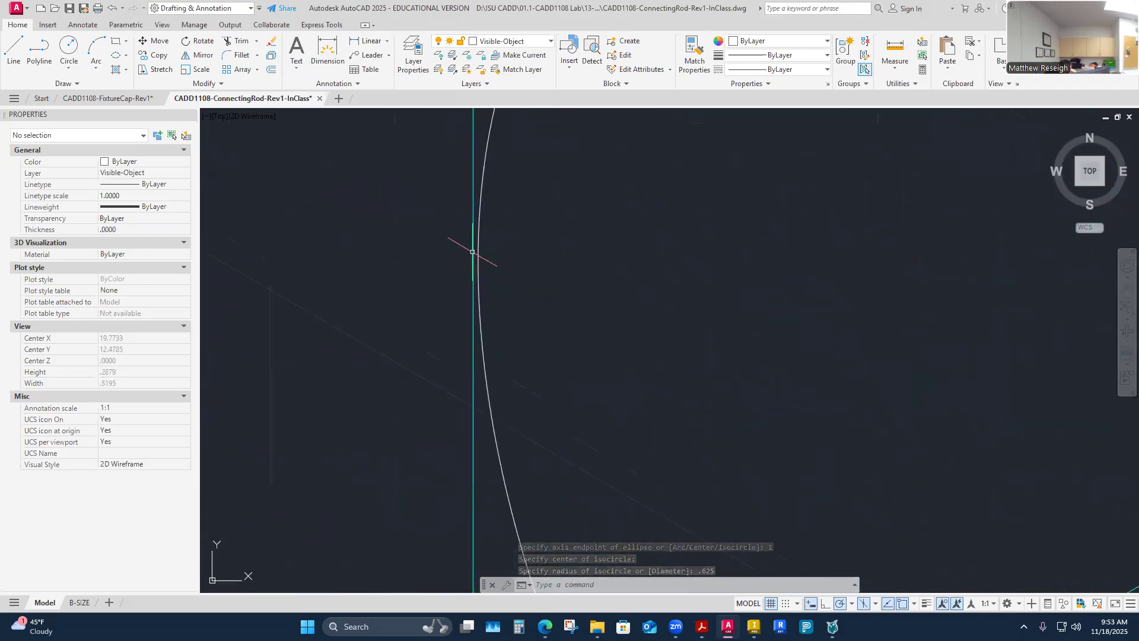
{"action": "scroll", "coordinate": [480, 254], "scroll_direction": "up", "scroll_amount": 3}
{"action": "scroll", "coordinate": [476, 248], "scroll_direction": "up", "scroll_amount": 2}
{"action": "scroll", "coordinate": [422, 259], "scroll_direction": "up", "scroll_amount": 2}
{"action": "scroll", "coordinate": [420, 256], "scroll_direction": "down", "scroll_amount": 10}
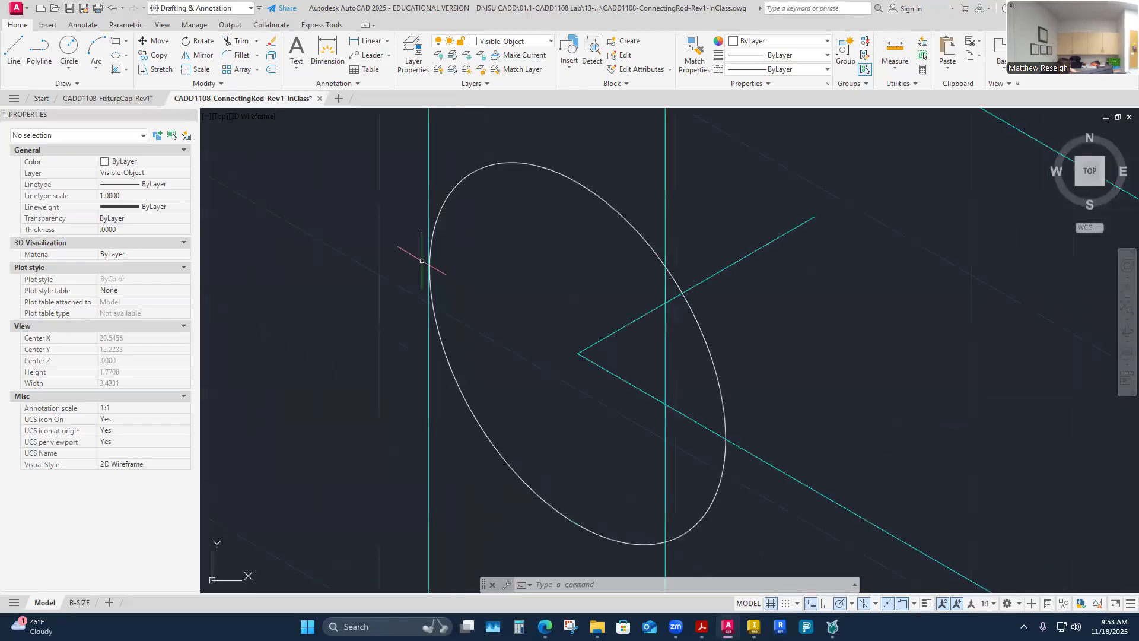
{"action": "left_click", "coordinate": [557, 340]}
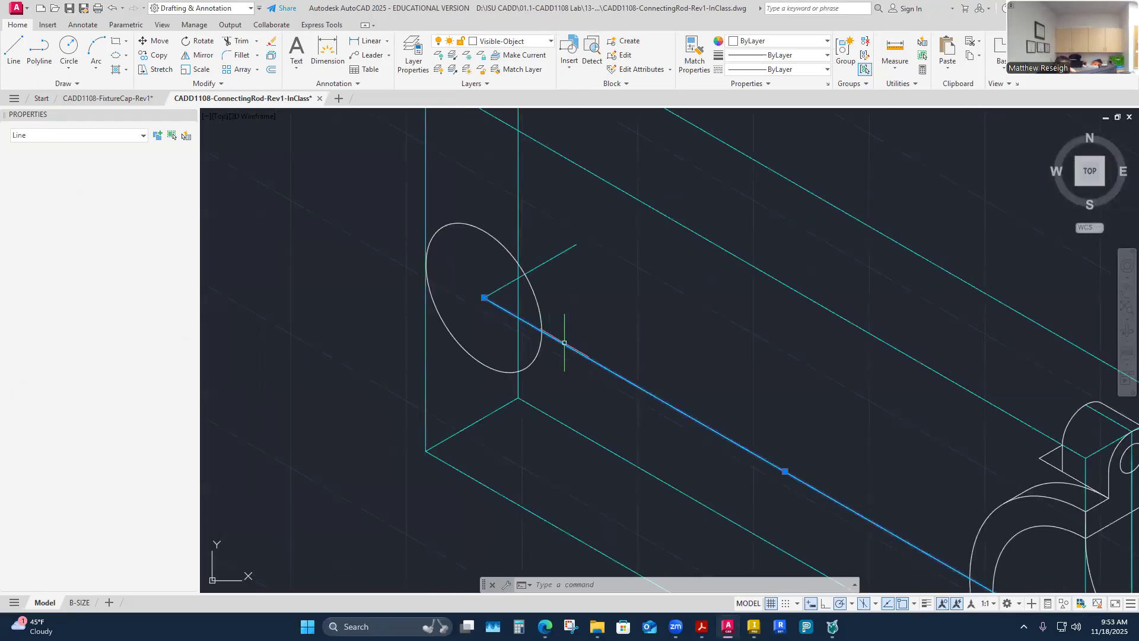
{"action": "key", "text": "Escape"}
{"action": "key", "text": "Escape"}
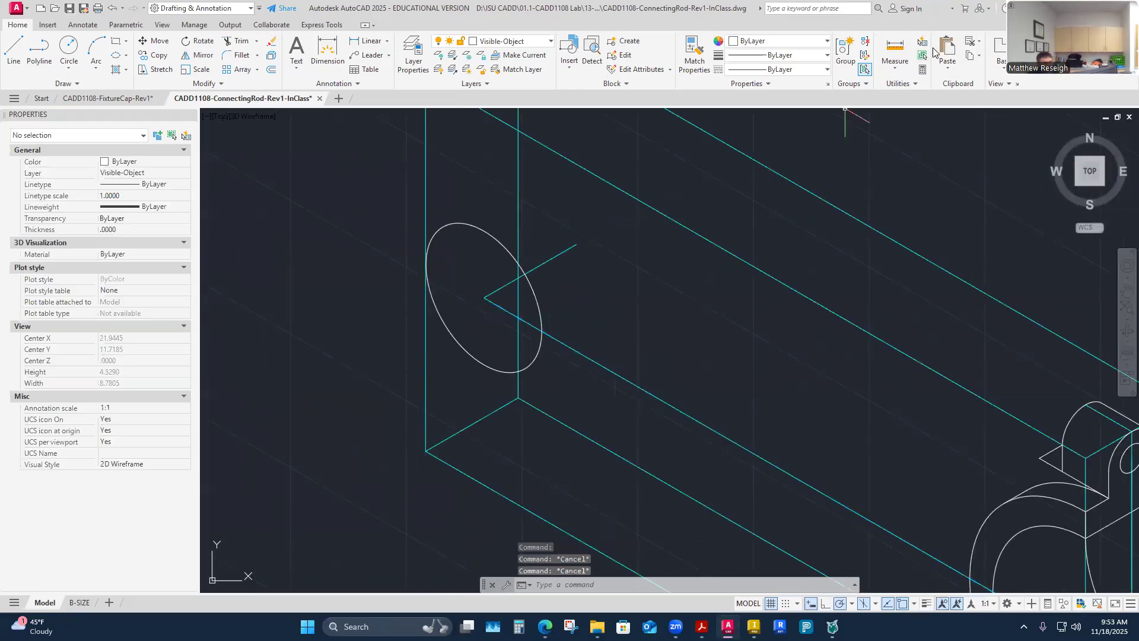
Step: Measure the distance from the big-end start of the centre line to the small-end isocircle's centre
{"action": "left_click", "coordinate": [896, 68]}
{"action": "left_click", "coordinate": [906, 112]}
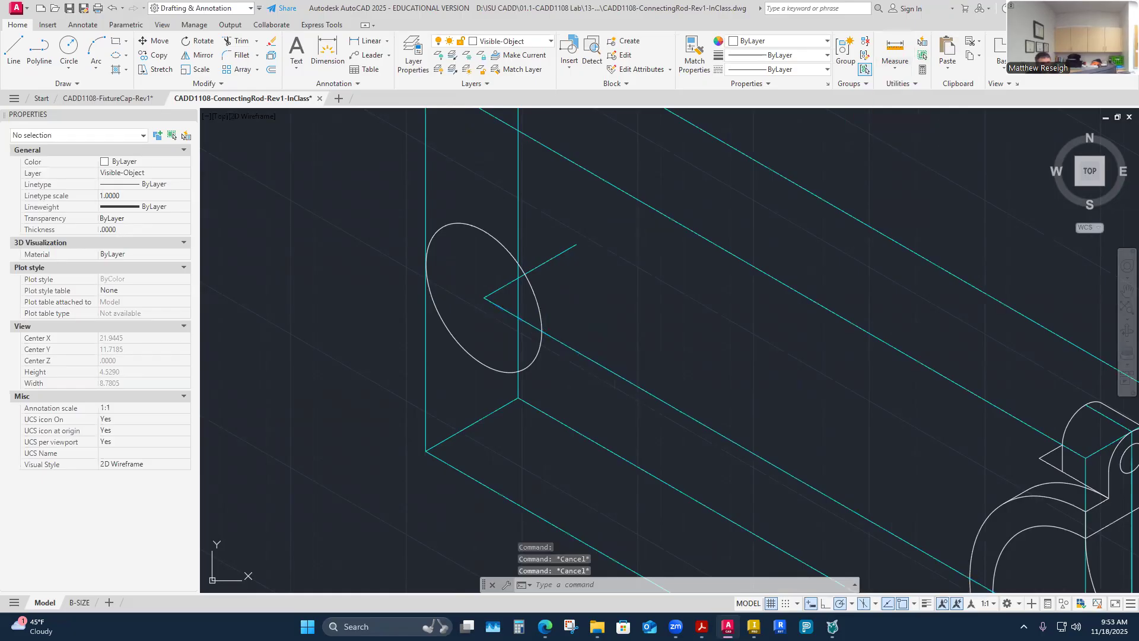
{"action": "scroll", "coordinate": [789, 231], "scroll_direction": "down", "scroll_amount": 3}
{"action": "scroll", "coordinate": [972, 508], "scroll_direction": "up", "scroll_amount": 4}
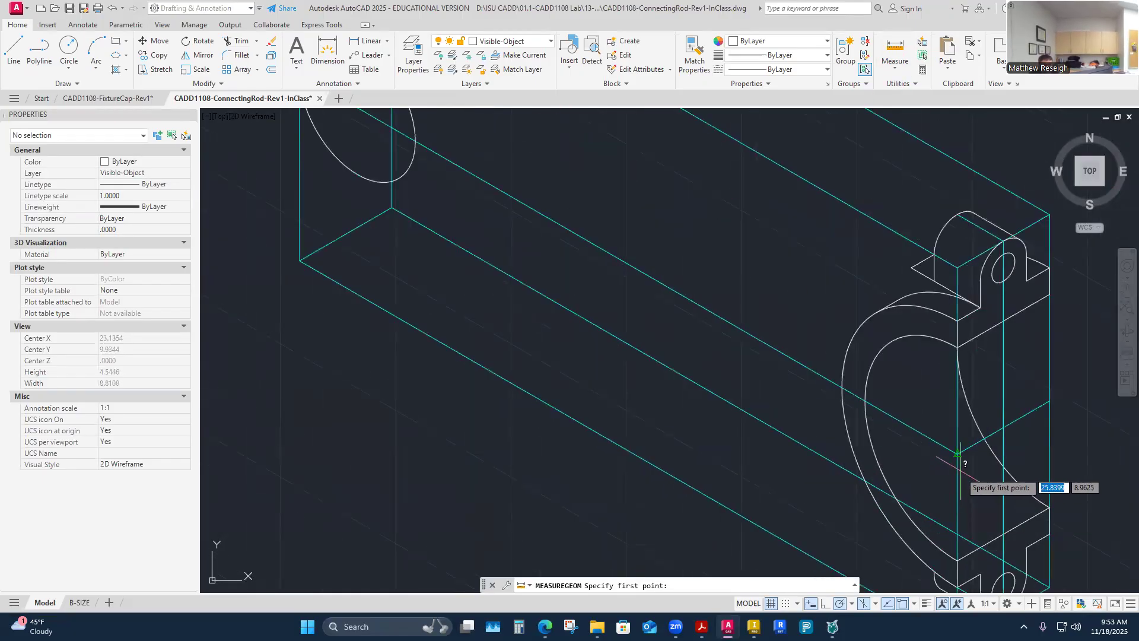
{"action": "left_click", "coordinate": [957, 454]}
{"action": "scroll", "coordinate": [846, 421], "scroll_direction": "down", "scroll_amount": 4}
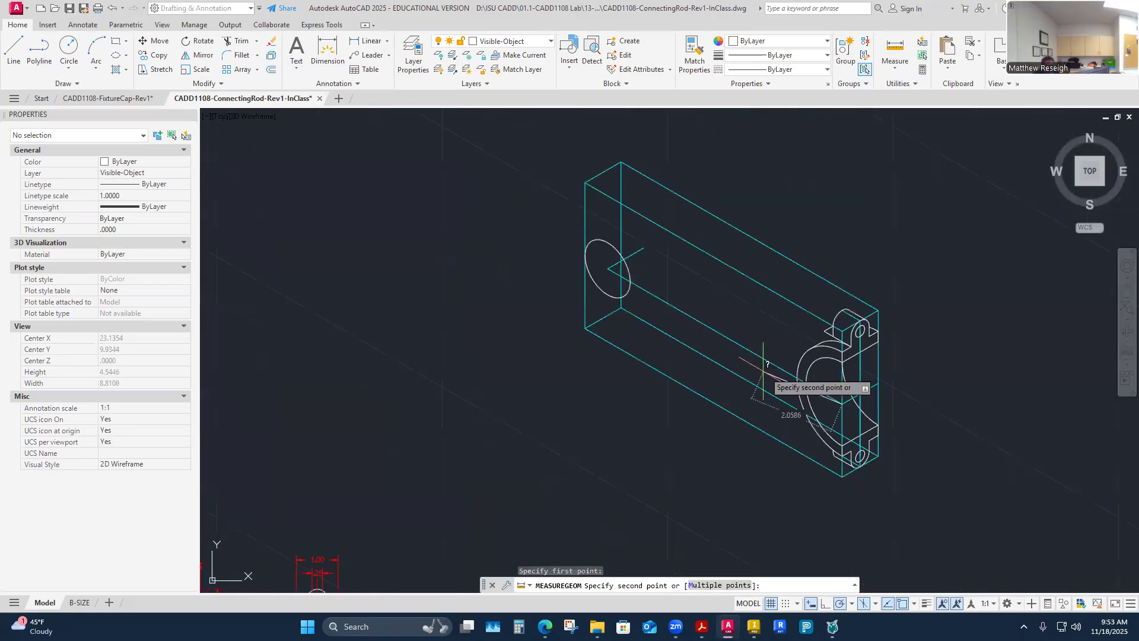
{"action": "scroll", "coordinate": [602, 261], "scroll_direction": "up", "scroll_amount": 2}
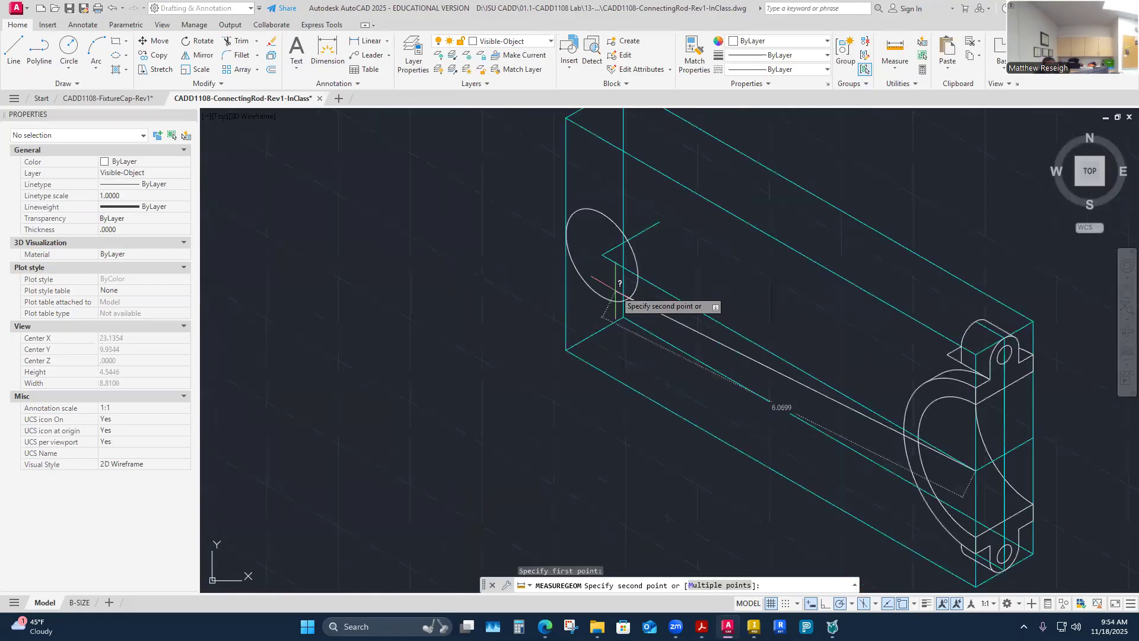
{"action": "left_click", "coordinate": [603, 256]}
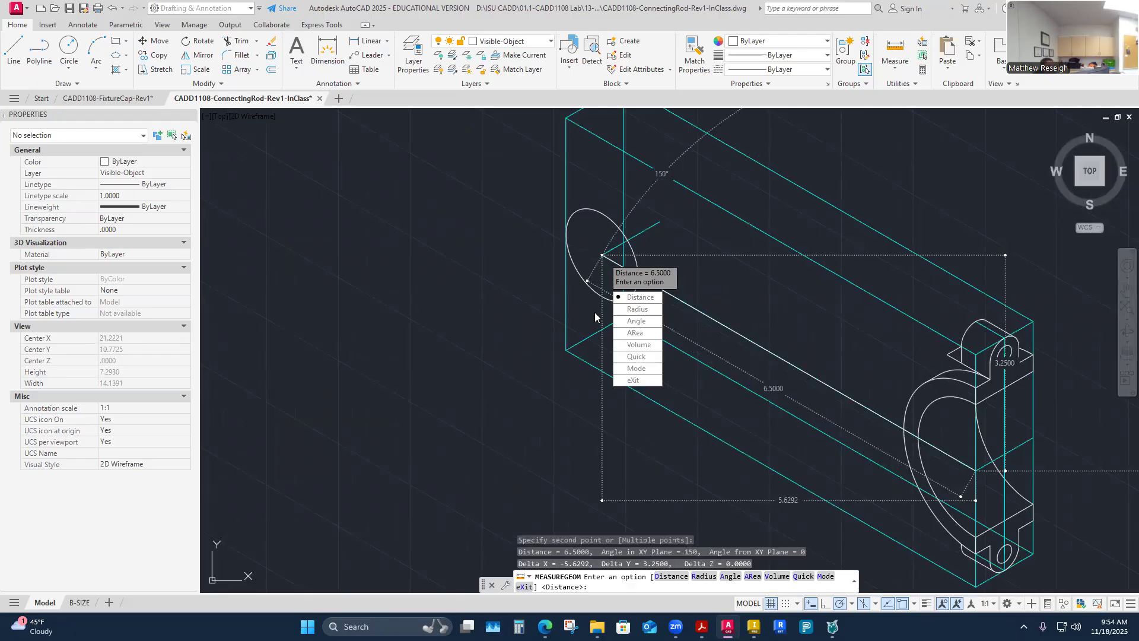
{"action": "key", "text": "Escape"}
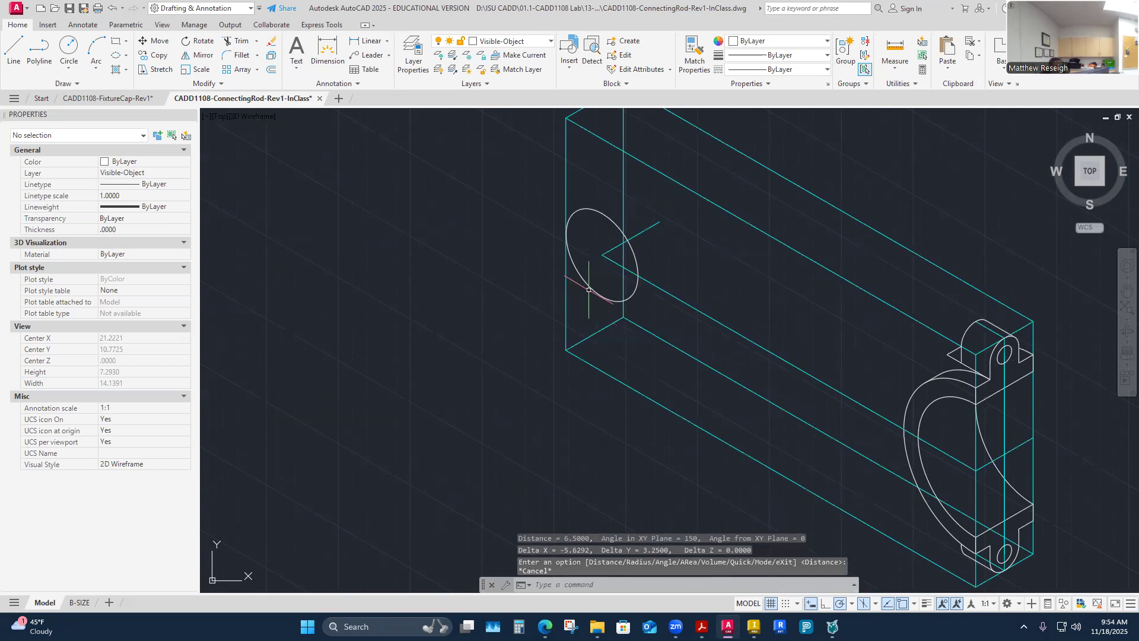
Step: Draw an isocircle of radius .5 centred on the far end of the 6.5 construction line, inside the existing isocircle
{"action": "scroll", "coordinate": [673, 234], "scroll_direction": "up", "scroll_amount": 4}
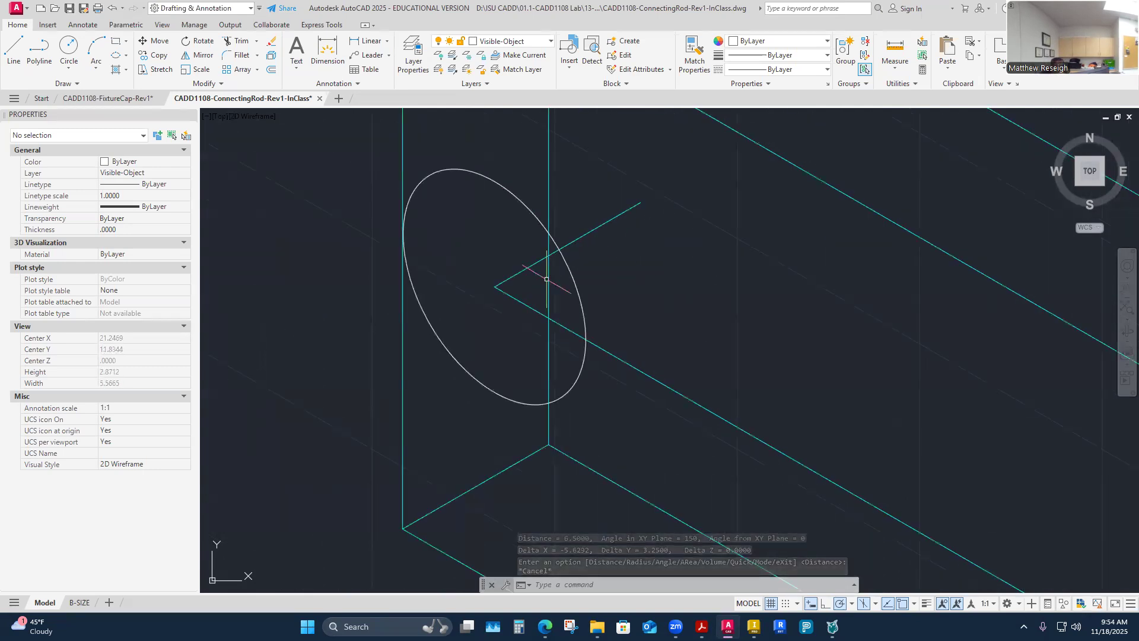
{"action": "scroll", "coordinate": [547, 279], "scroll_direction": "up", "scroll_amount": 5}
{"action": "scroll", "coordinate": [379, 243], "scroll_direction": "down", "scroll_amount": 5}
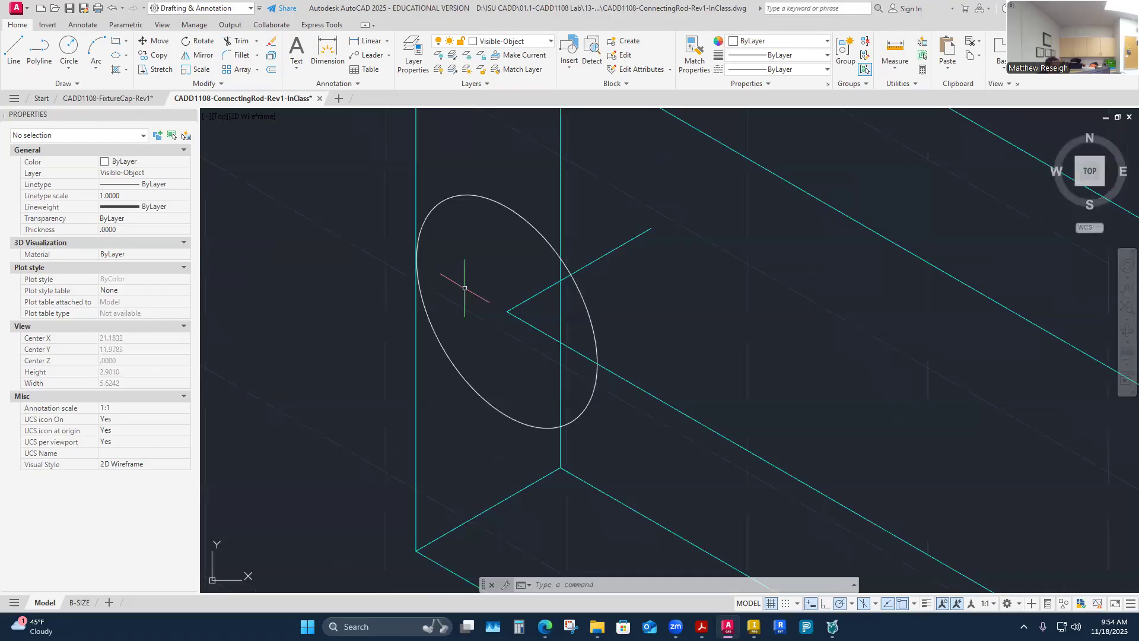
{"action": "left_click", "coordinate": [116, 55]}
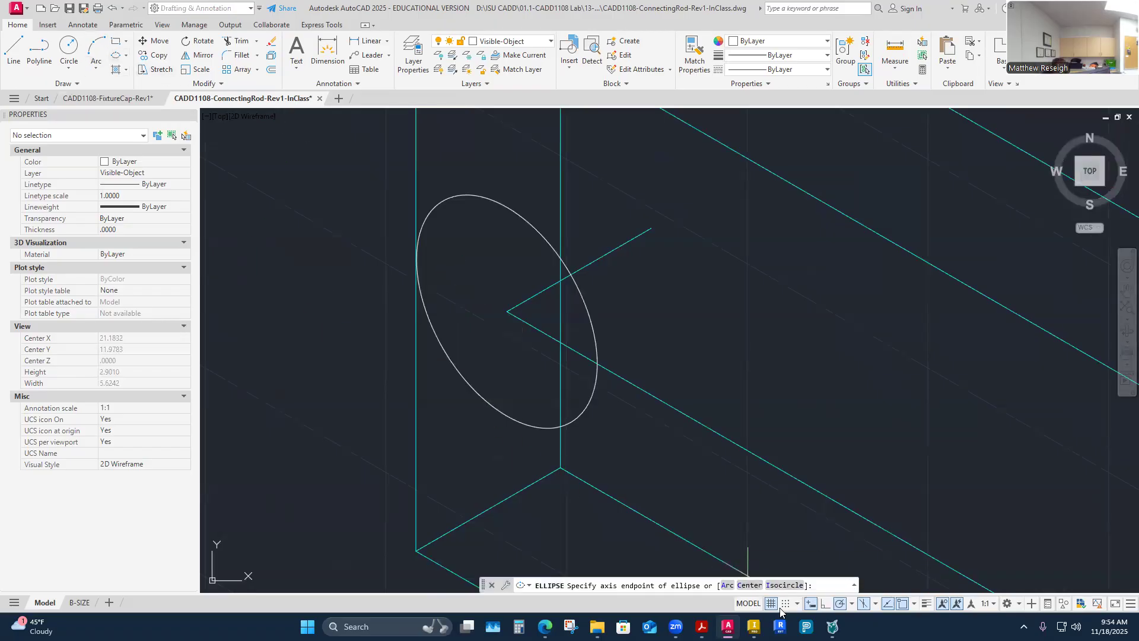
{"action": "left_click", "coordinate": [784, 585]}
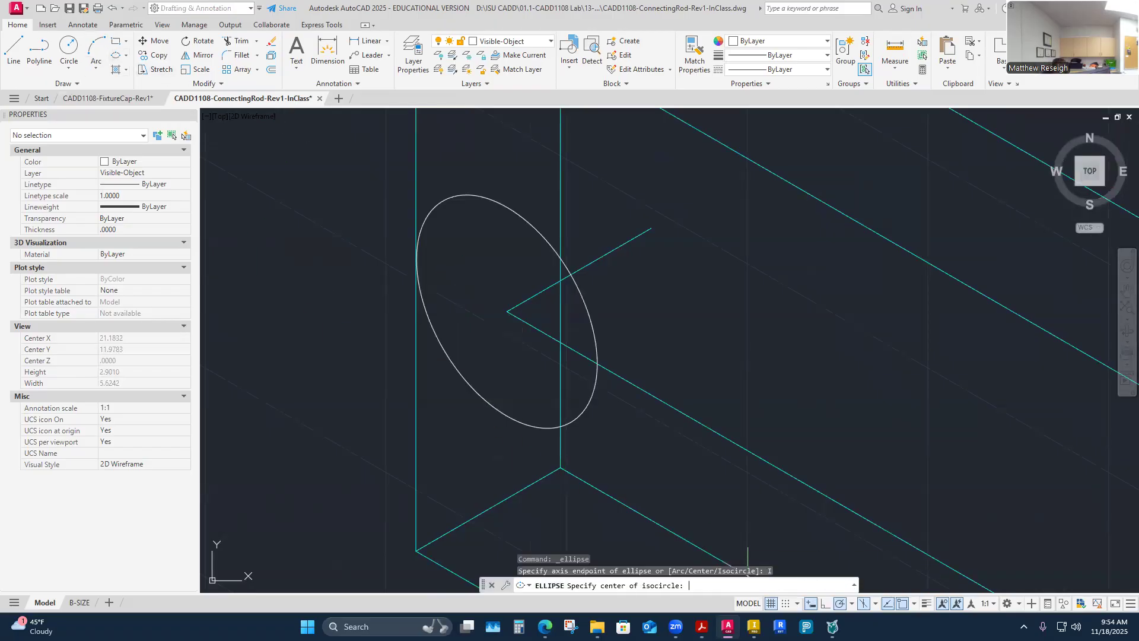
{"action": "left_click", "coordinate": [506, 311]}
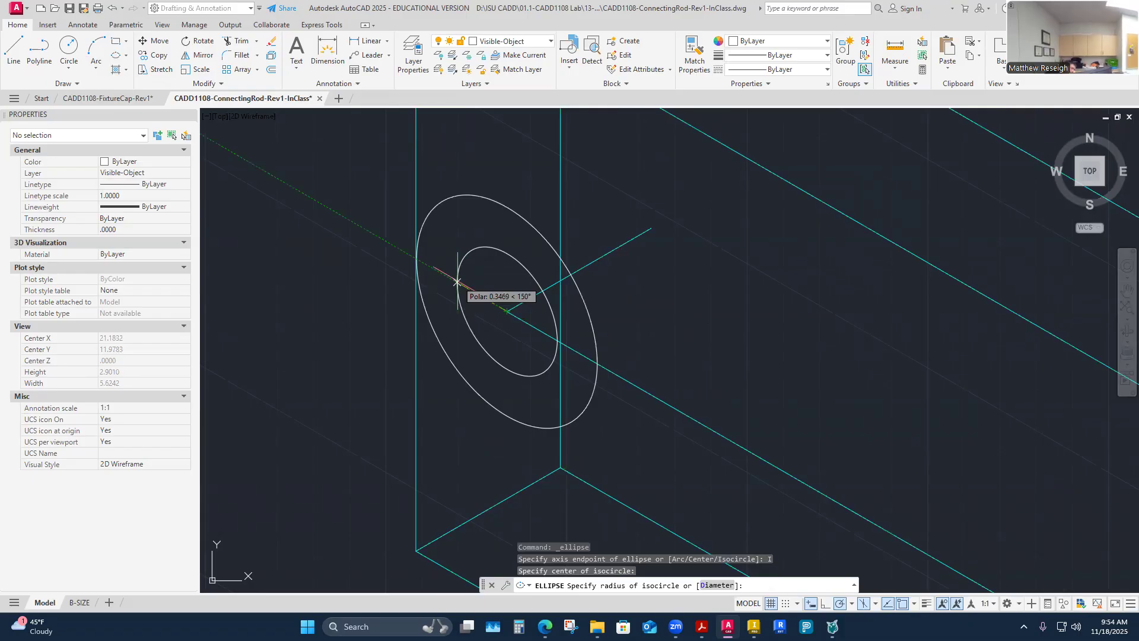
{"action": "type", "text": ".5"}
{"action": "key", "text": "Return"}
{"action": "scroll", "coordinate": [534, 290], "scroll_direction": "down", "scroll_amount": 4}
{"action": "scroll", "coordinate": [567, 319], "scroll_direction": "up", "scroll_amount": 3}
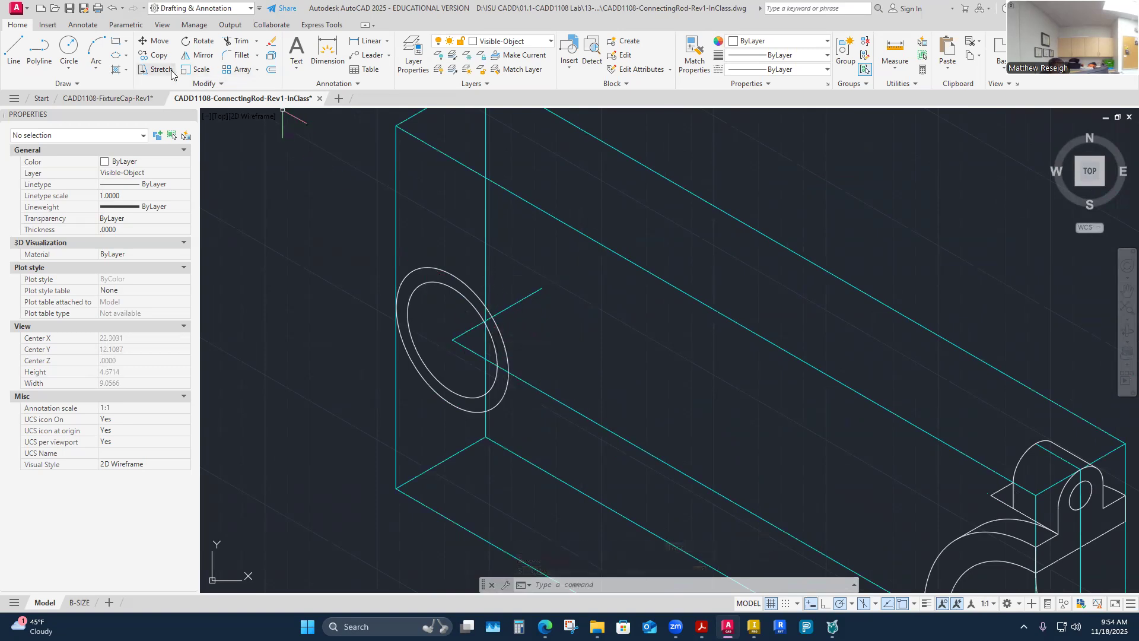
{"action": "left_click", "coordinate": [159, 56]}
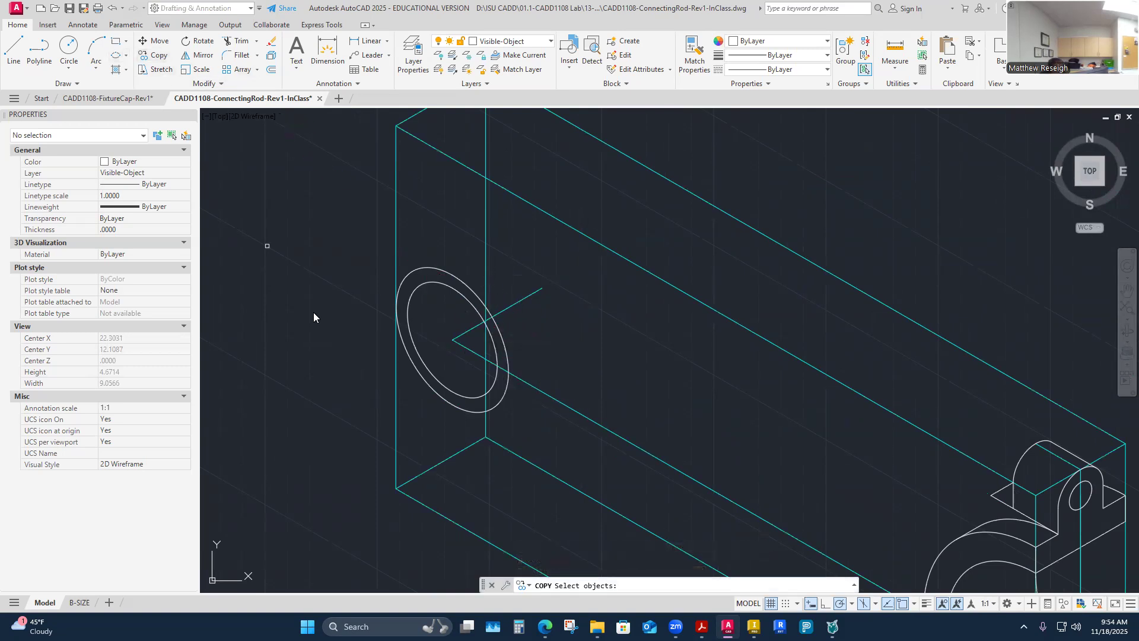
{"action": "left_click", "coordinate": [410, 300]}
{"action": "key", "text": "Return"}
{"action": "left_click", "coordinate": [453, 339]}
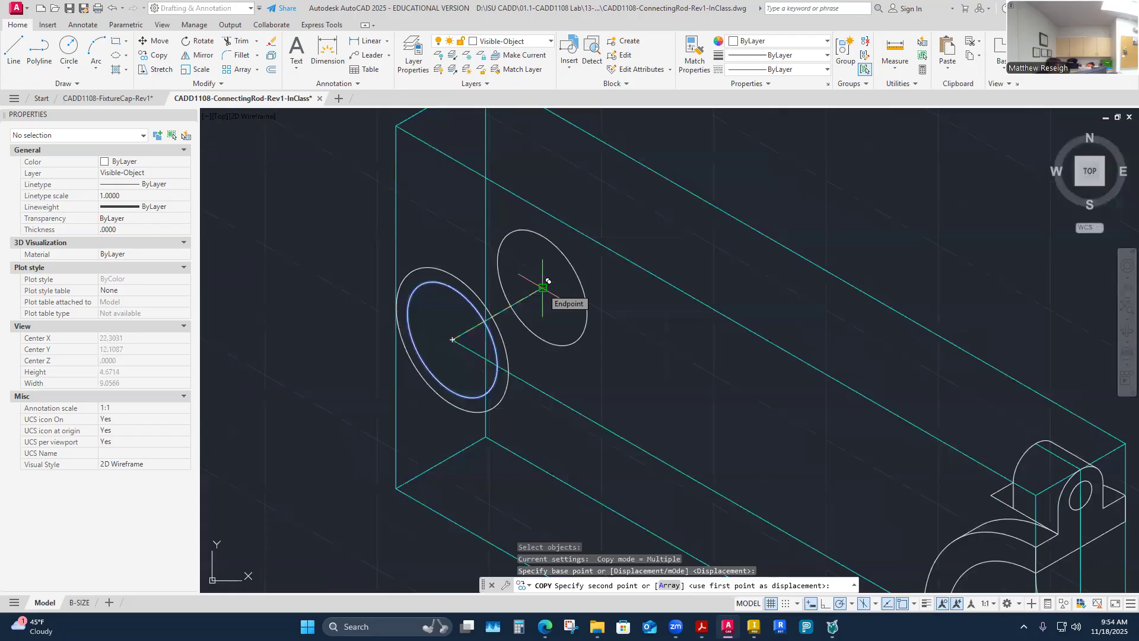
{"action": "key", "text": "Escape"}
Step: Copy the outer small-end isocircle from its centre to the far end of the 1-unit 30° line
{"action": "left_click", "coordinate": [159, 56]}
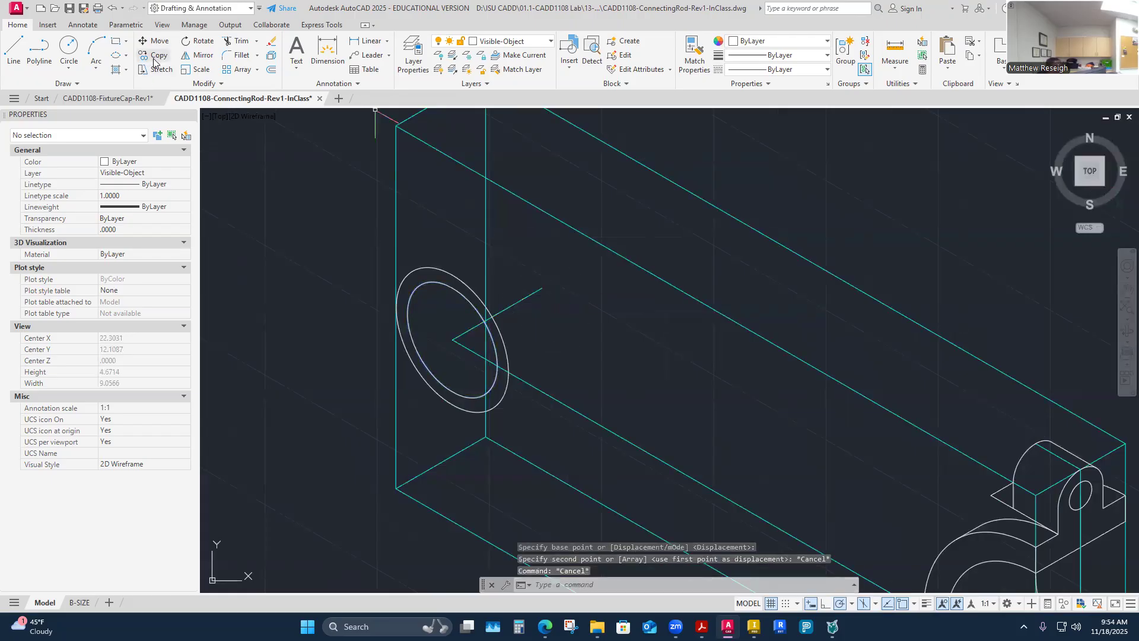
{"action": "left_click", "coordinate": [455, 274]}
{"action": "key", "text": "Return"}
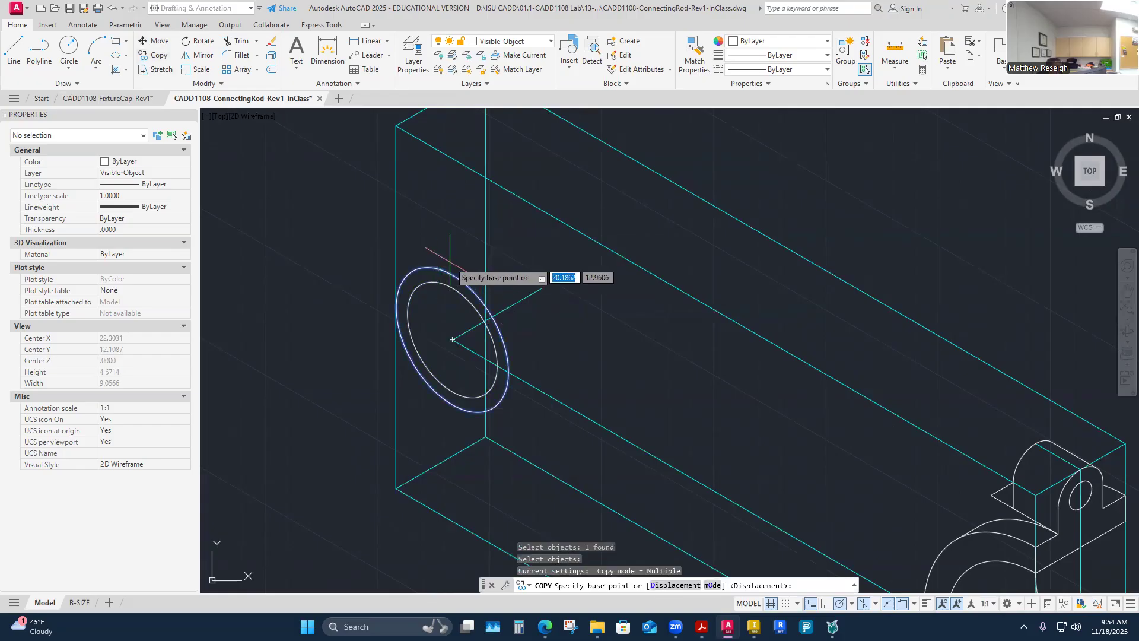
{"action": "left_click", "coordinate": [452, 340]}
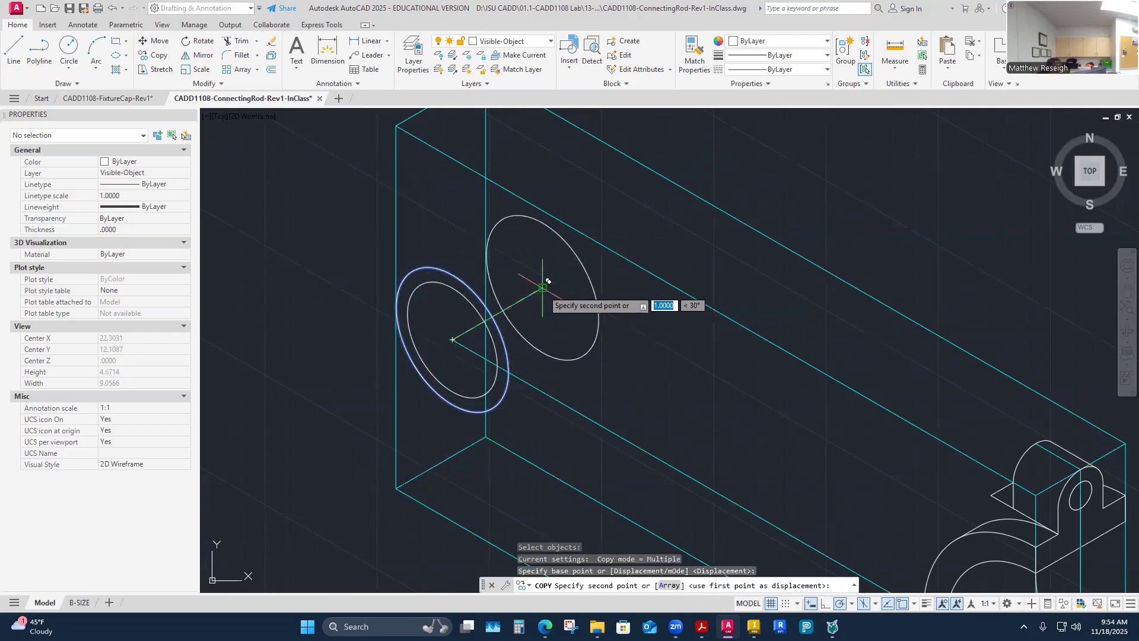
{"action": "right_click", "coordinate": [542, 288]}
{"action": "left_click", "coordinate": [564, 298]}
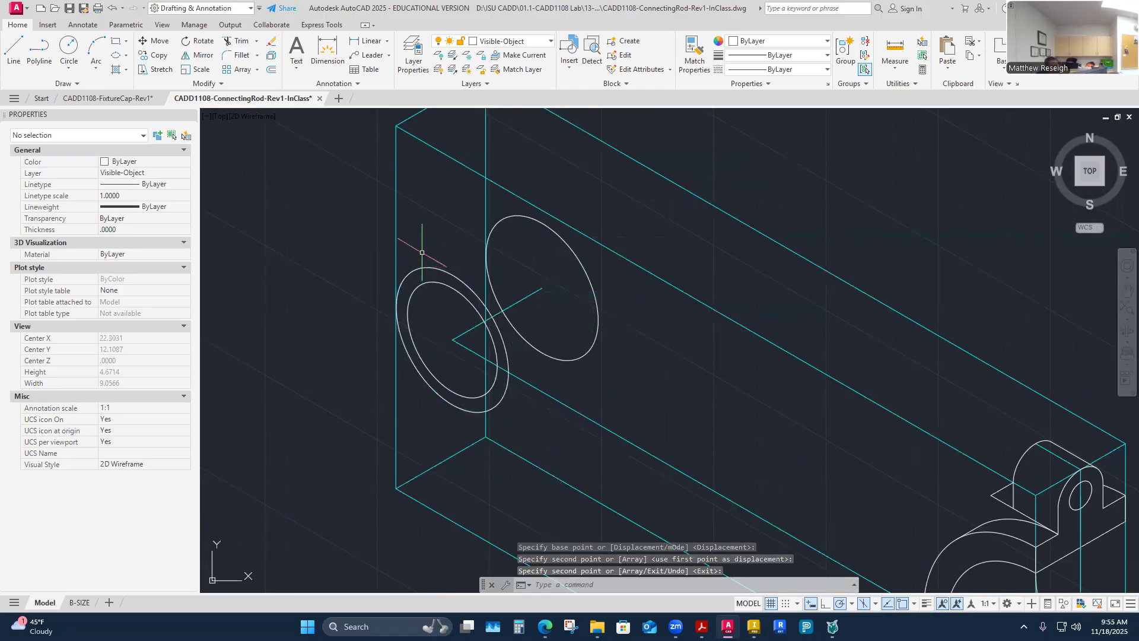
Step: Draw a line joining the upper quadrants of the front and rear outer isocircles of the small end
{"action": "left_click", "coordinate": [4, 45]}
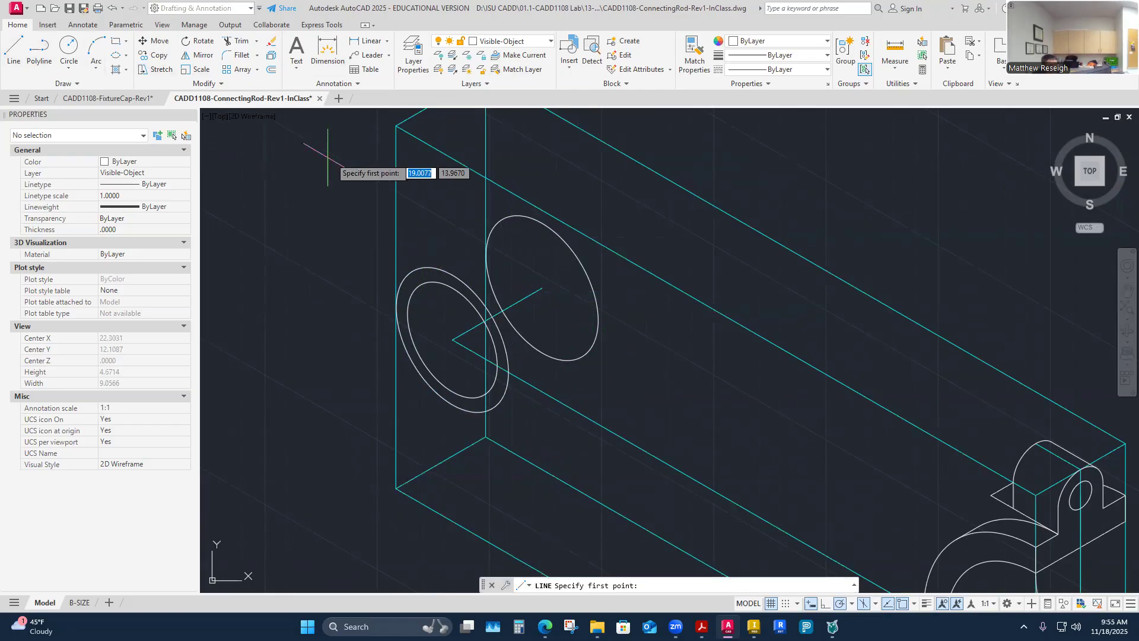
{"action": "left_click", "coordinate": [413, 270]}
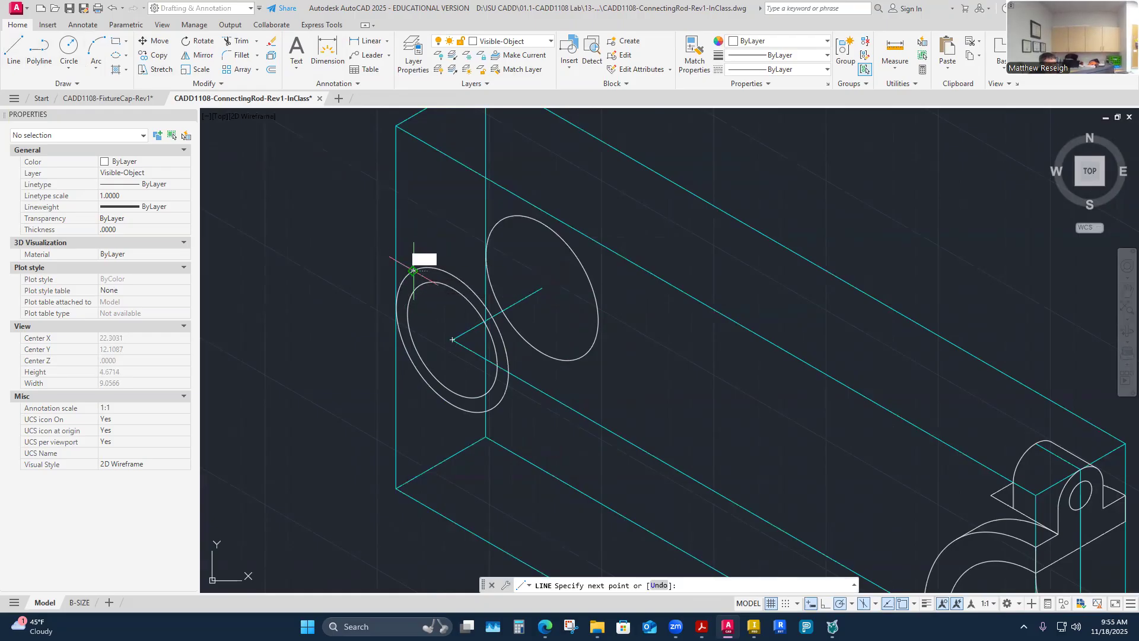
{"action": "left_click", "coordinate": [503, 219]}
{"action": "right_click", "coordinate": [510, 221]}
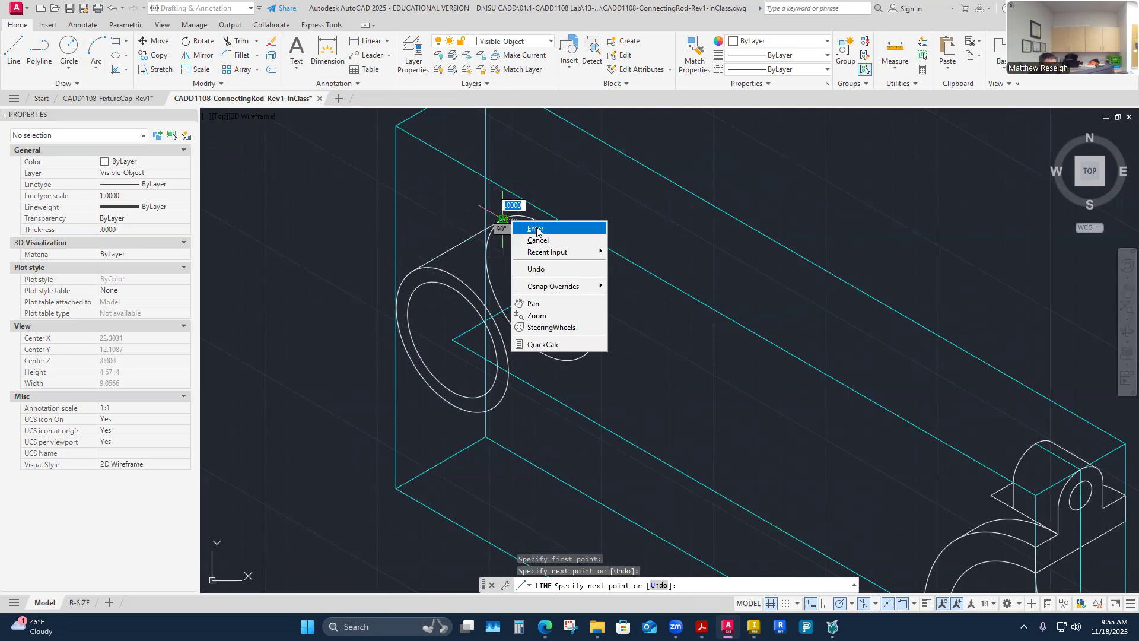
{"action": "left_click", "coordinate": [537, 231]}
Step: Draw a line joining the lower quadrants of the front and rear outer isocircles of the small end
{"action": "right_click", "coordinate": [644, 375]}
{"action": "left_click", "coordinate": [656, 382]}
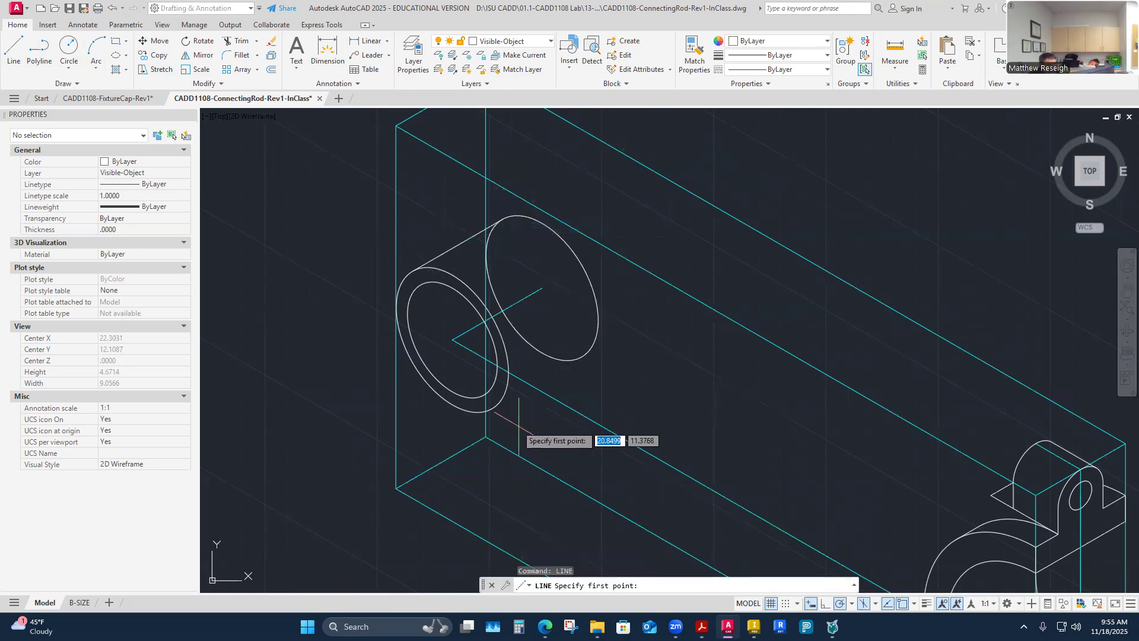
{"action": "left_click", "coordinate": [492, 409]}
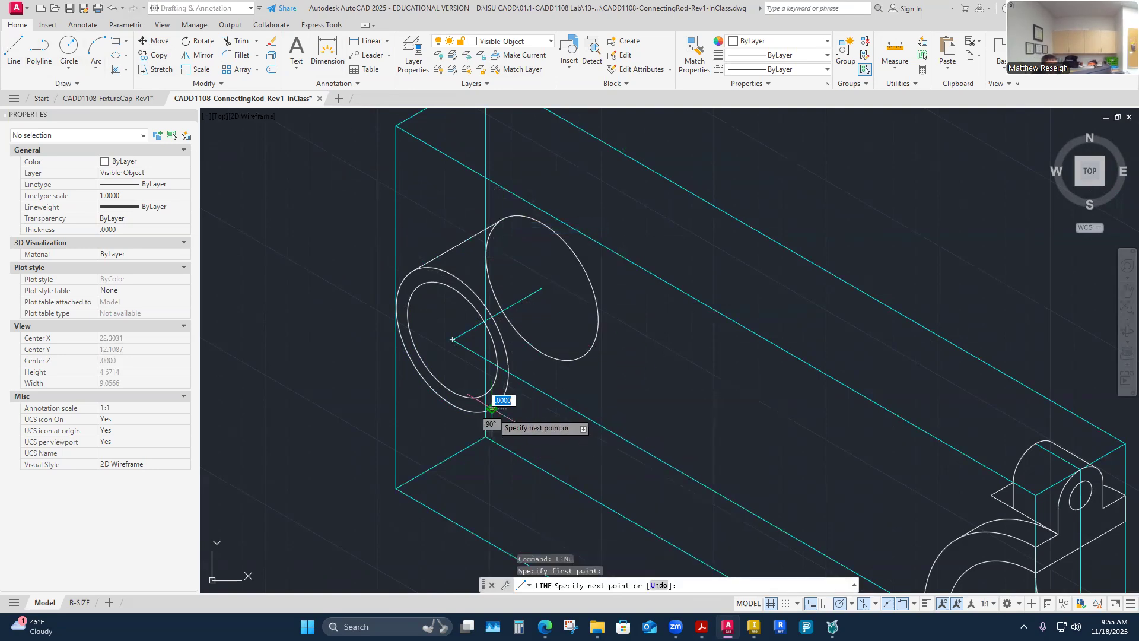
{"action": "left_click", "coordinate": [582, 356]}
{"action": "right_click", "coordinate": [582, 356]}
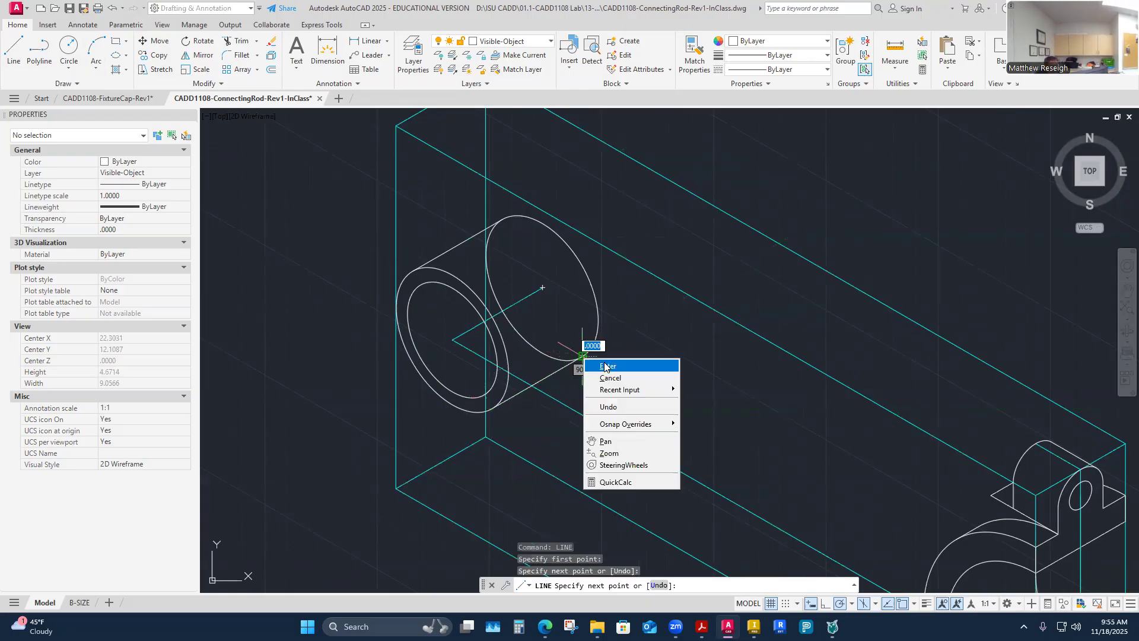
{"action": "left_click", "coordinate": [608, 365]}
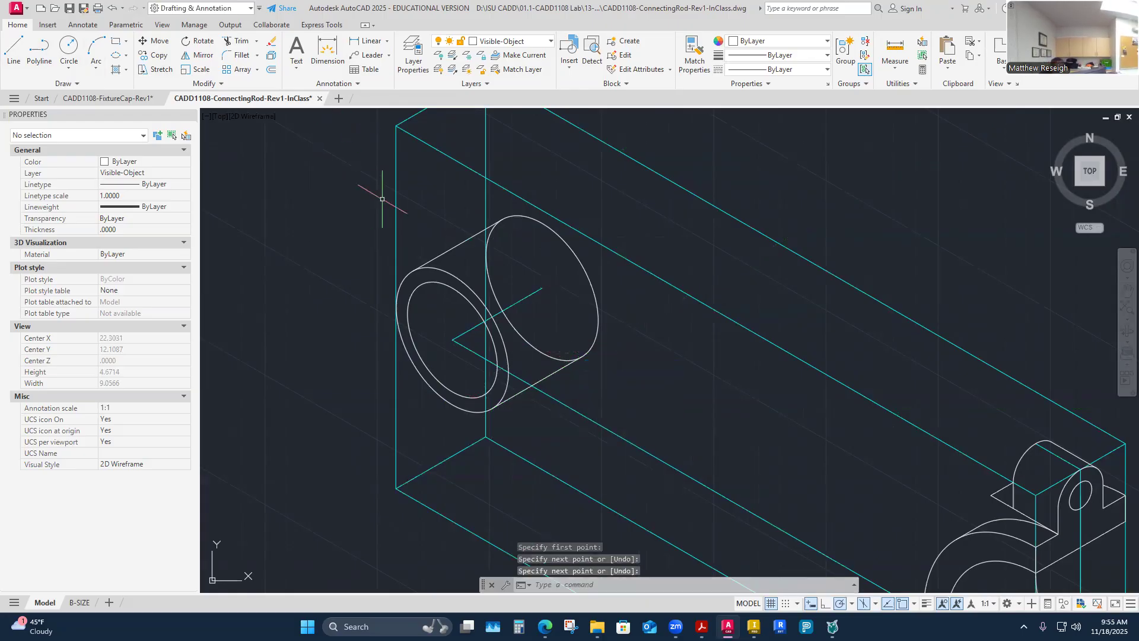
Step: Trim the hidden part of the rear isocircle between the two edge lines with layer Construction3 turned off, and turn that layer back on
{"action": "left_click", "coordinate": [550, 41]}
{"action": "left_click", "coordinate": [440, 169]}
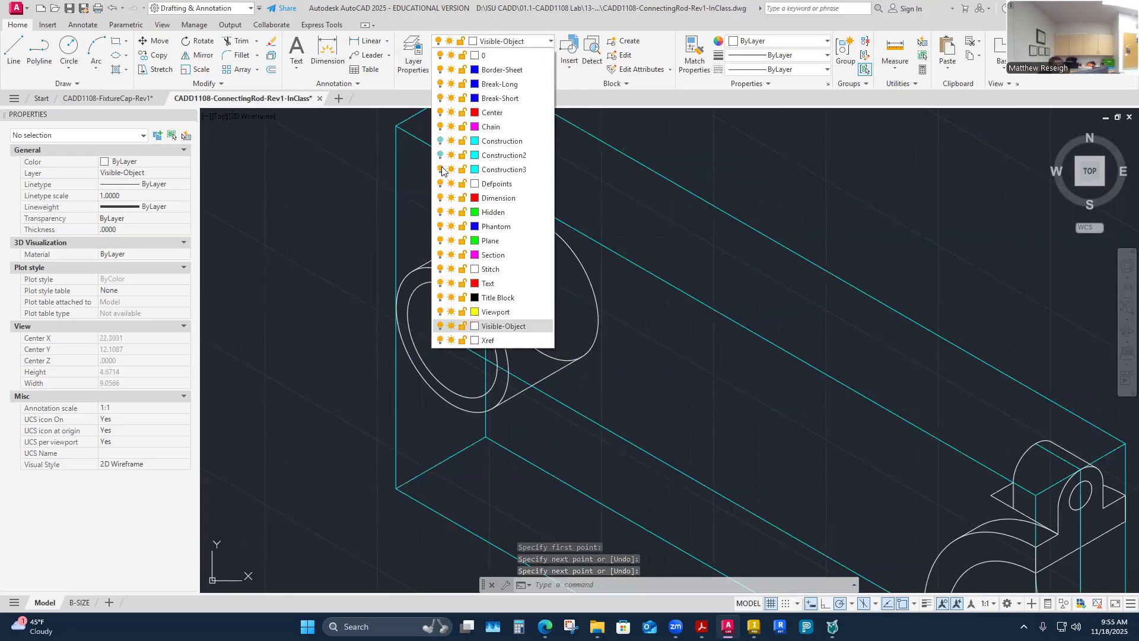
{"action": "left_click", "coordinate": [403, 186]}
{"action": "left_click", "coordinate": [232, 46]}
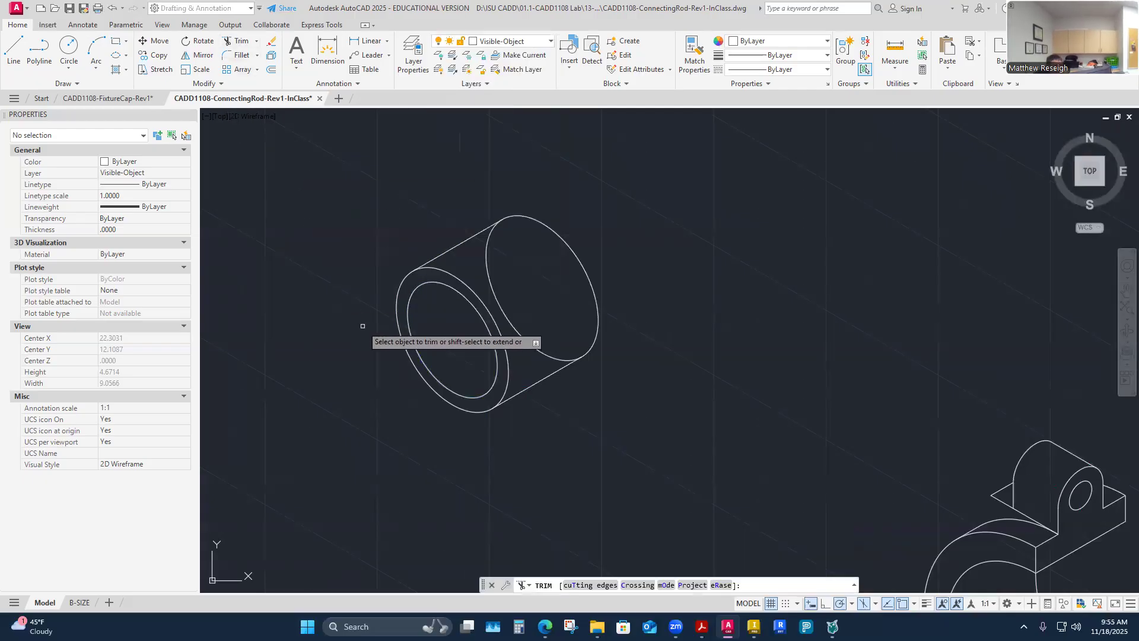
{"action": "left_click", "coordinate": [541, 359]}
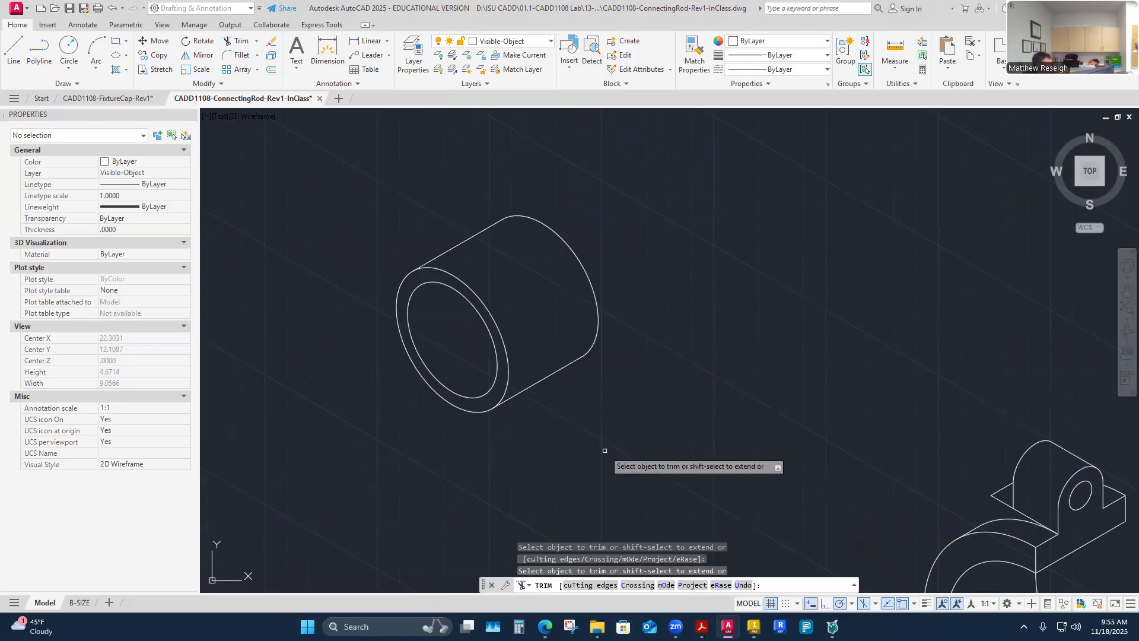
{"action": "key", "text": "Escape"}
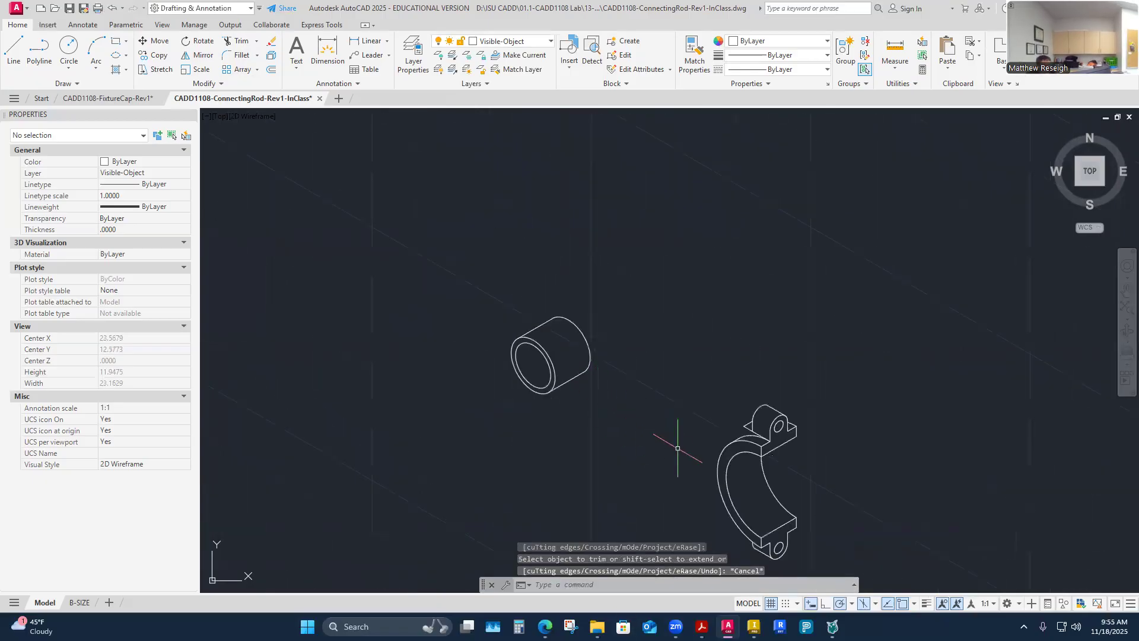
{"action": "left_click", "coordinate": [544, 43]}
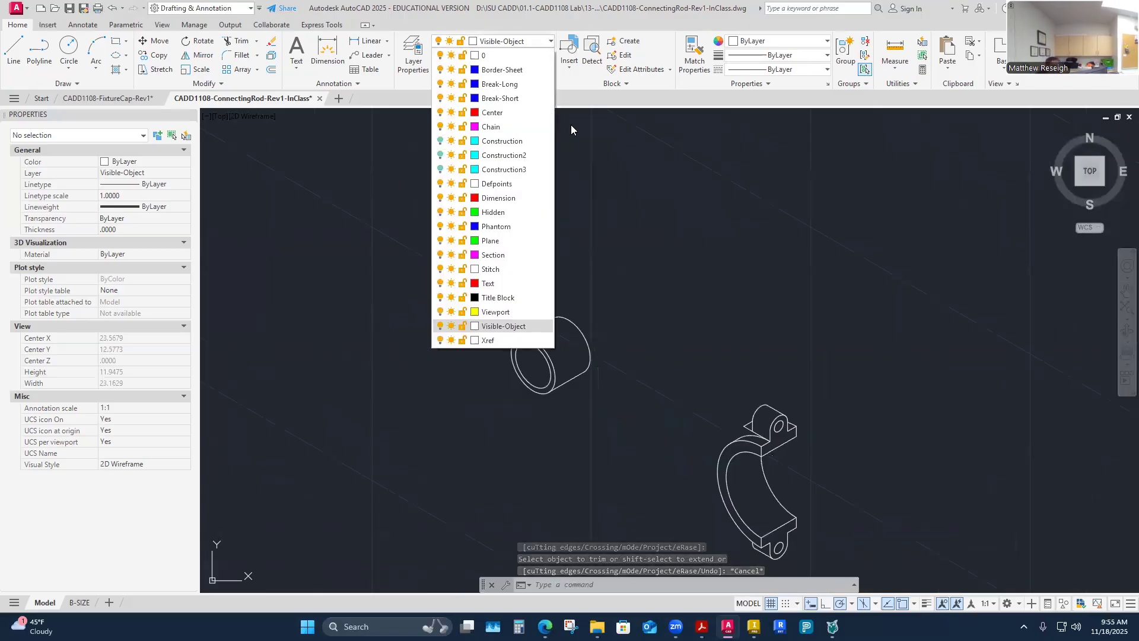
{"action": "left_click", "coordinate": [440, 169]}
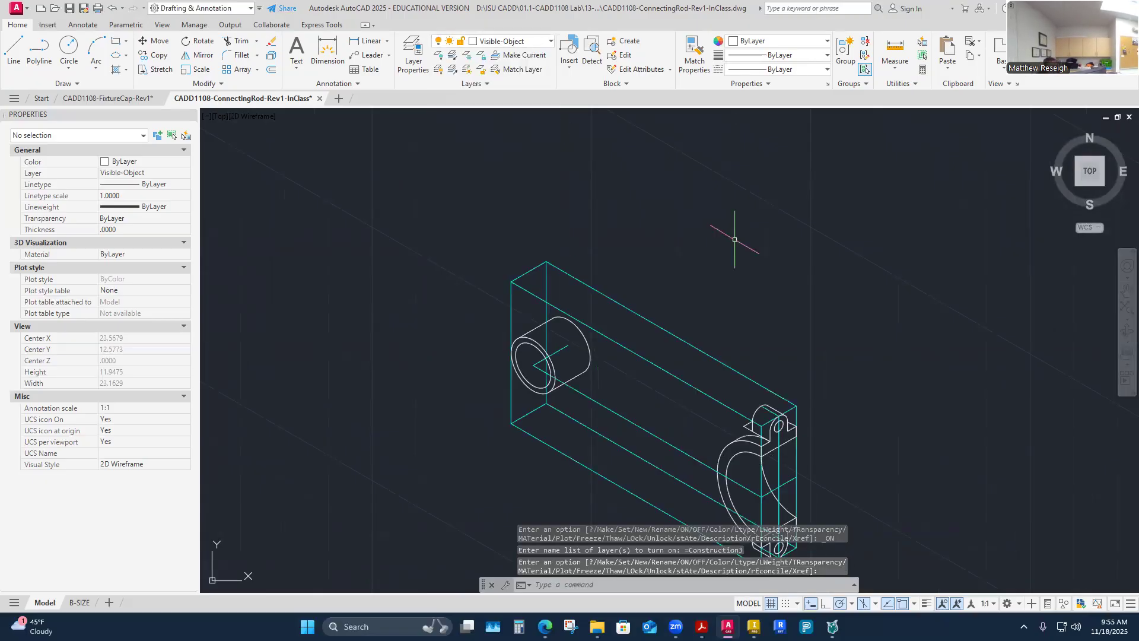
Step: Examine the isometric PDF drawing of the connecting rod and compare it with the isometric model's current state
{"action": "scroll", "coordinate": [723, 275], "scroll_direction": "up", "scroll_amount": 2}
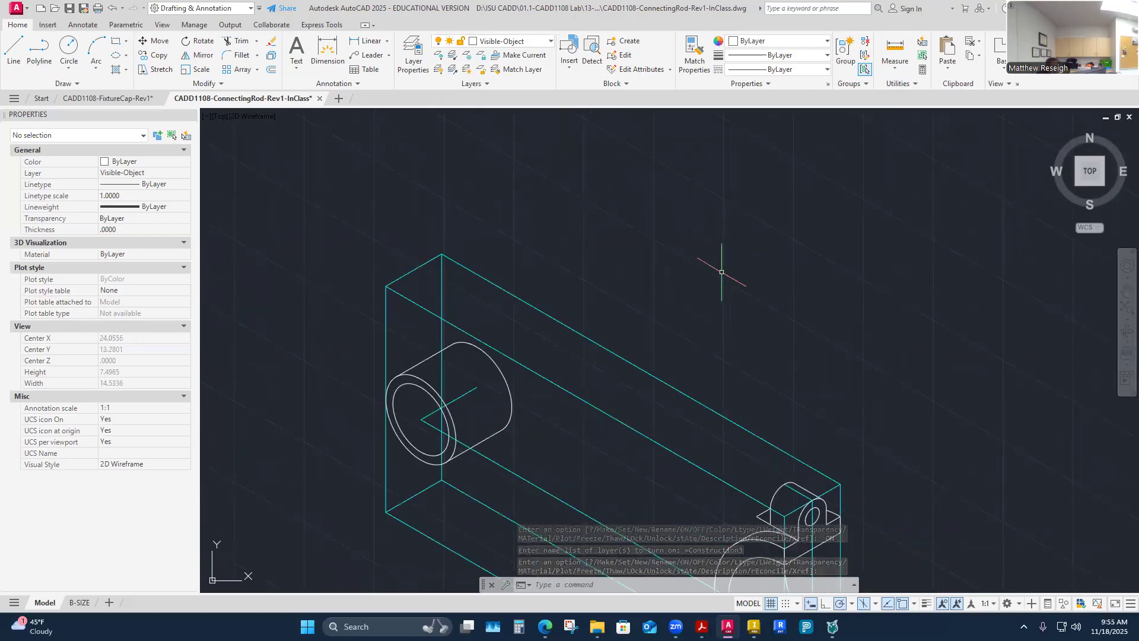
{"action": "scroll", "coordinate": [674, 255], "scroll_direction": "down", "scroll_amount": 4}
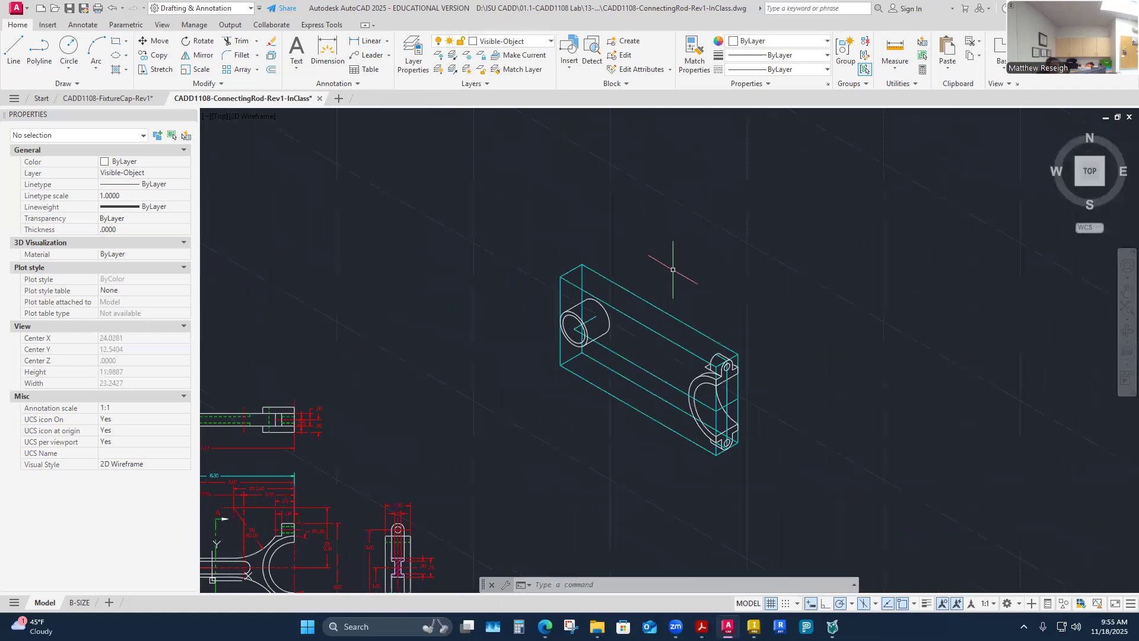
{"action": "scroll", "coordinate": [688, 315], "scroll_direction": "up", "scroll_amount": 4}
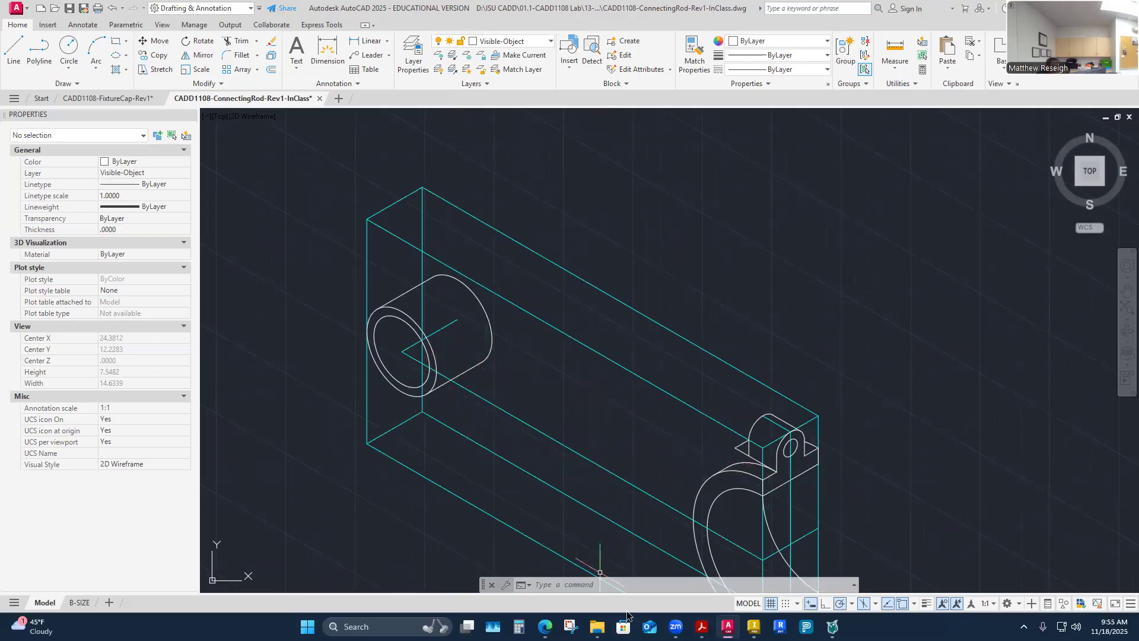
{"action": "left_click", "coordinate": [701, 627]}
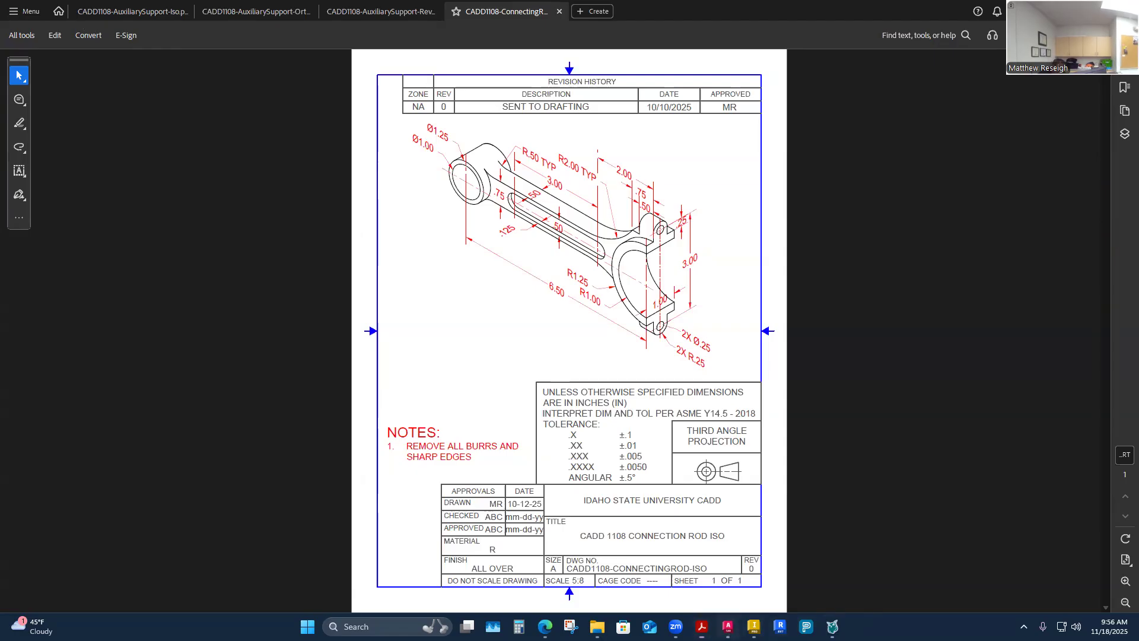
{"action": "key", "text": "alt+Tab"}
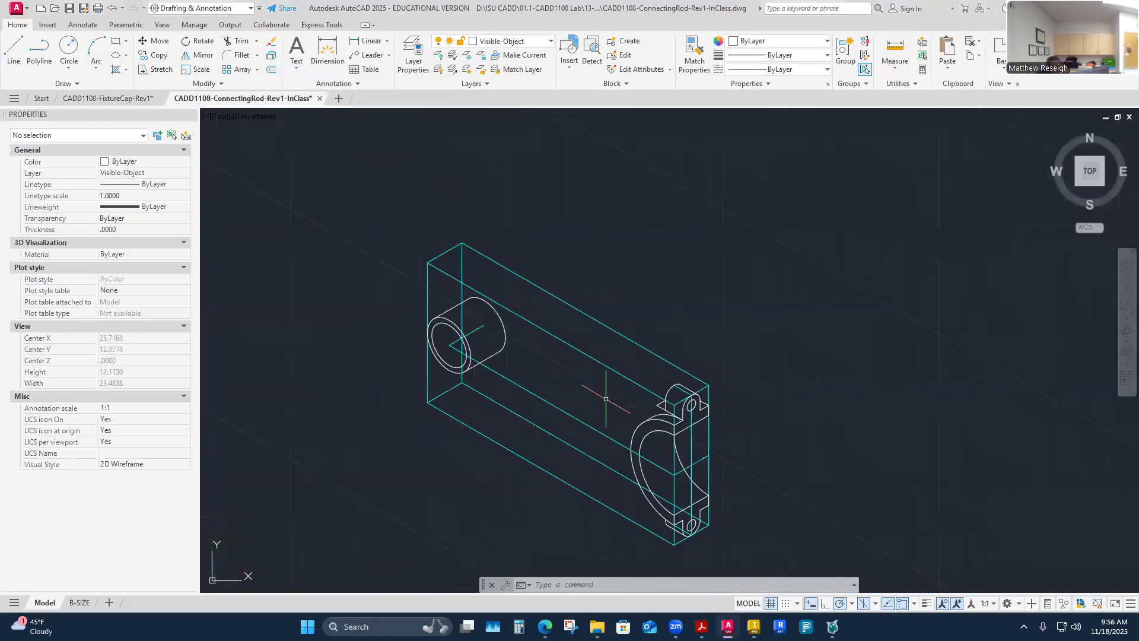
{"action": "scroll", "coordinate": [632, 489], "scroll_direction": "up", "scroll_amount": 5}
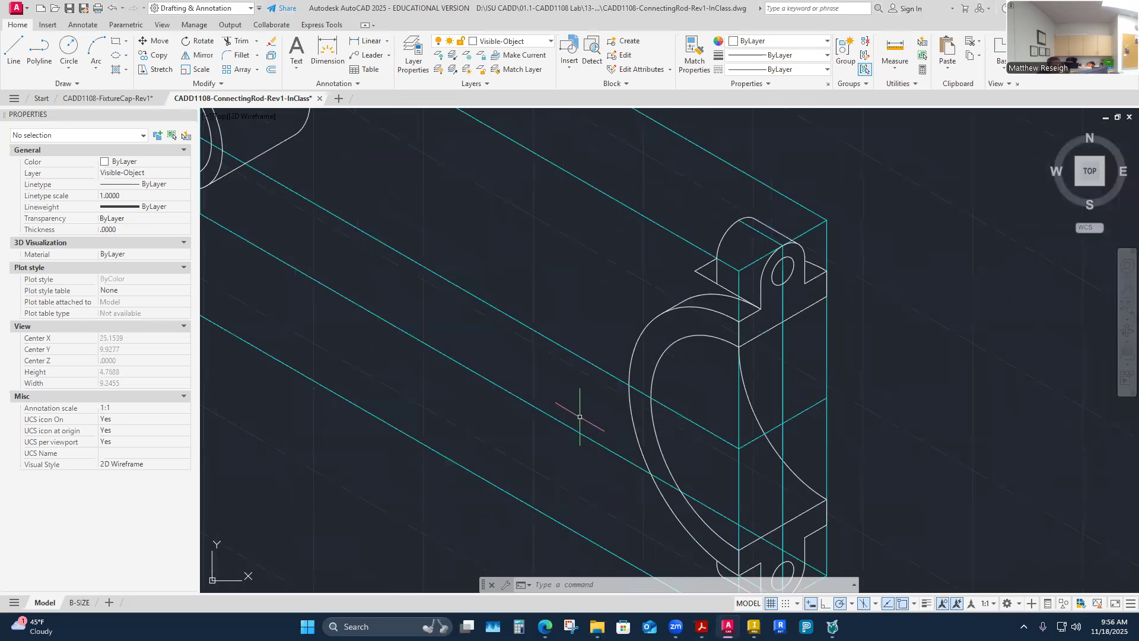
{"action": "scroll", "coordinate": [583, 416], "scroll_direction": "down", "scroll_amount": 5}
{"action": "scroll", "coordinate": [534, 369], "scroll_direction": "up", "scroll_amount": 4}
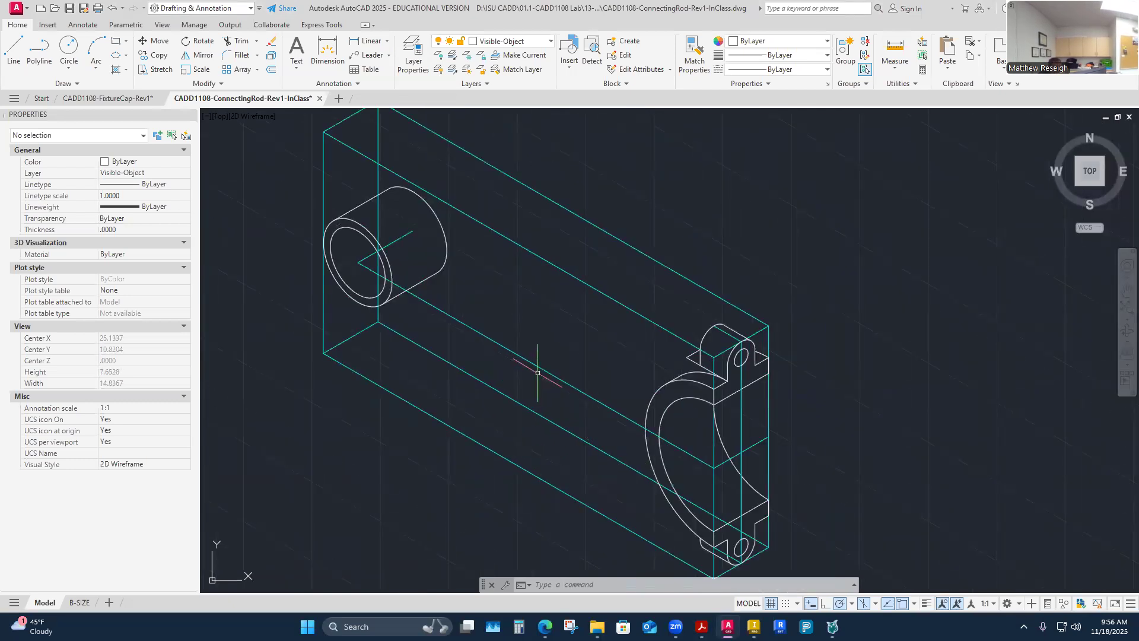
{"action": "left_click", "coordinate": [13, 52]}
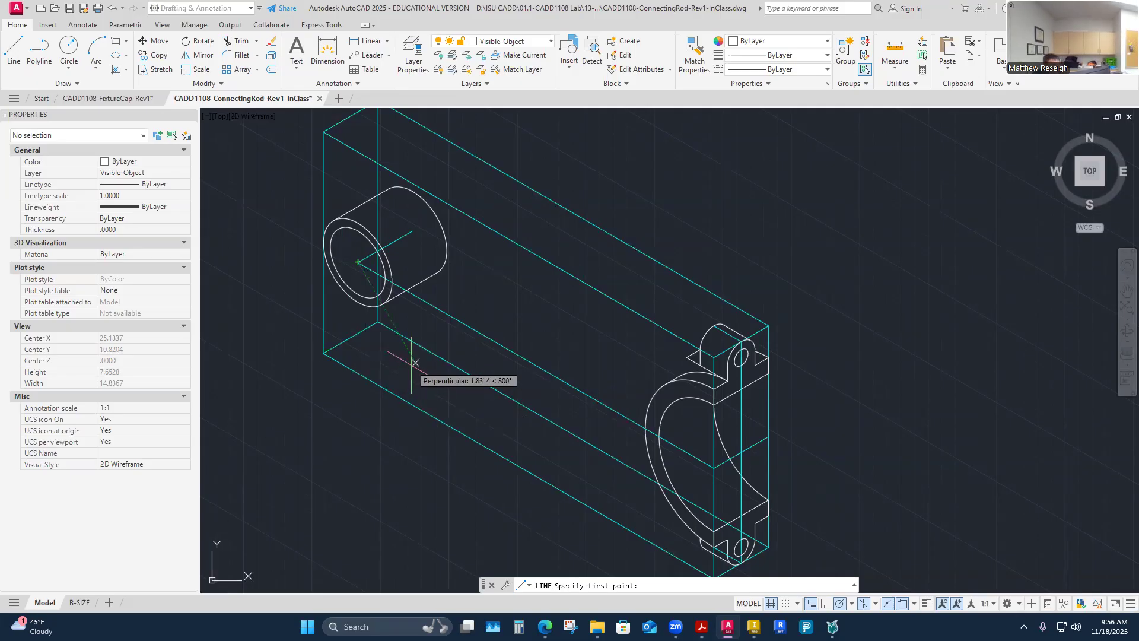
{"action": "key", "text": "Escape"}
{"action": "key", "text": "Escape"}
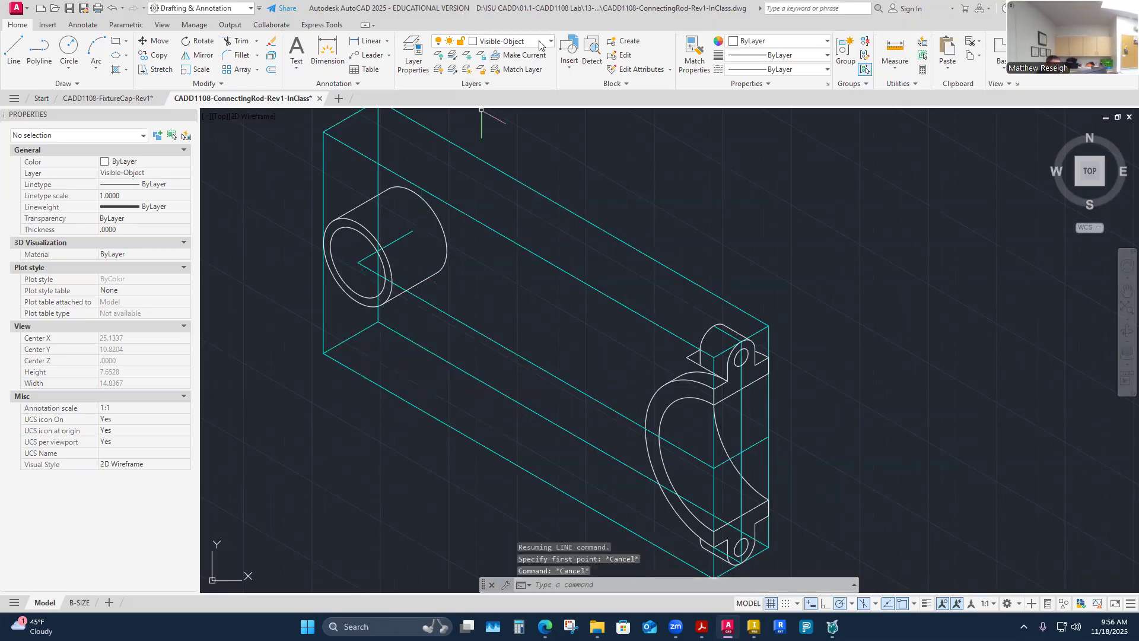
Step: Create a new layer named Construction4 based on the Construction3 layer
{"action": "left_click", "coordinate": [413, 54]}
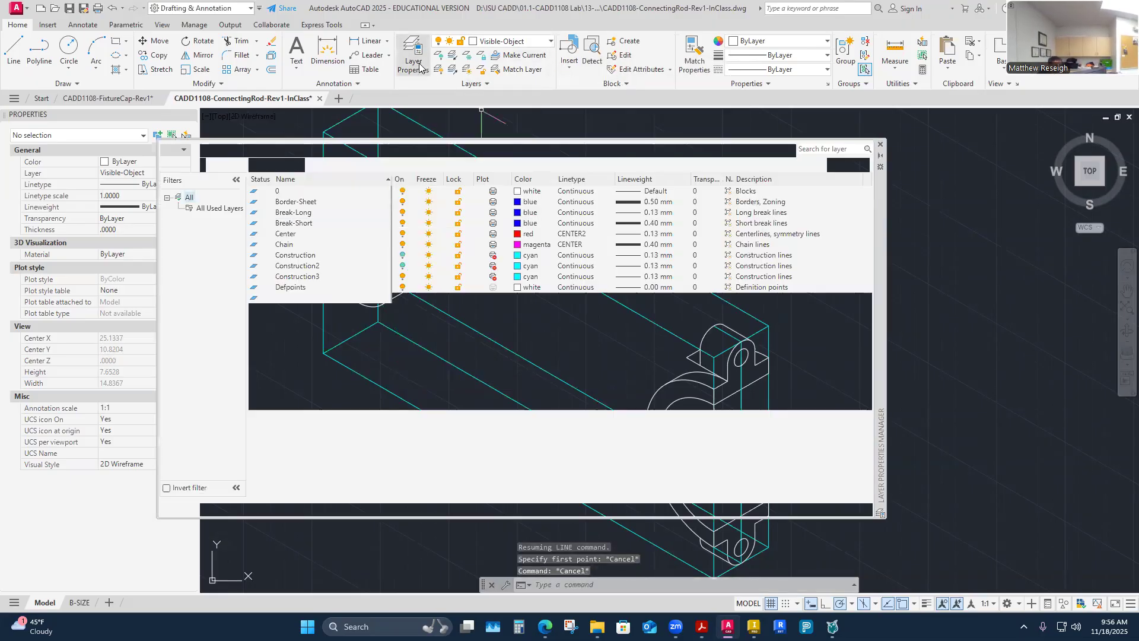
{"action": "left_click", "coordinate": [301, 276]}
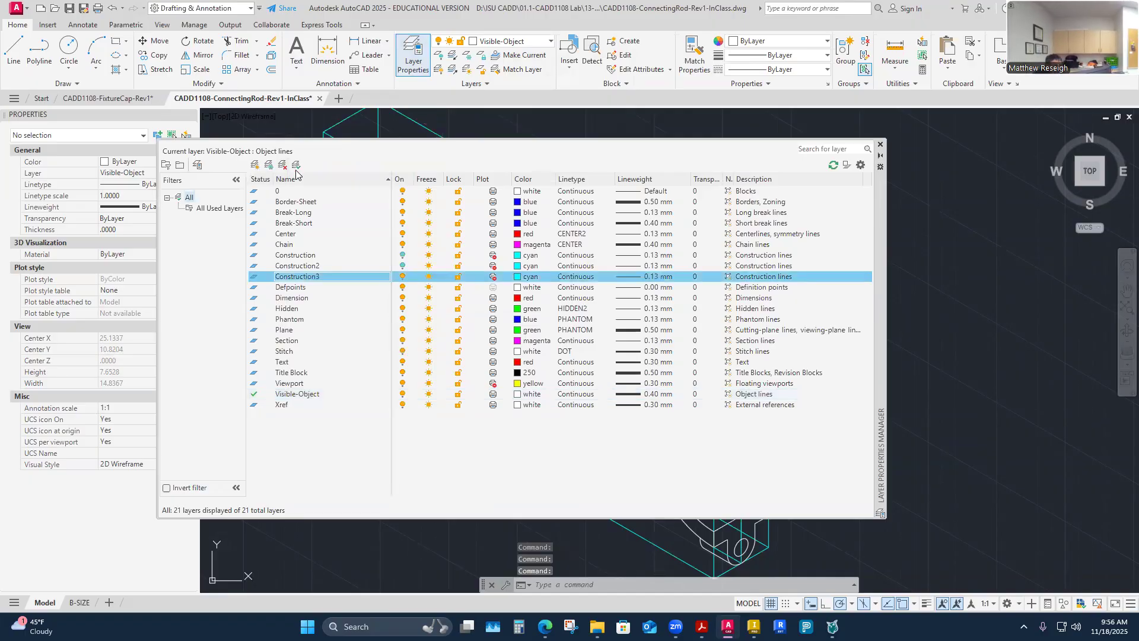
{"action": "left_click", "coordinate": [301, 276]}
{"action": "key", "text": "ctrl+c"}
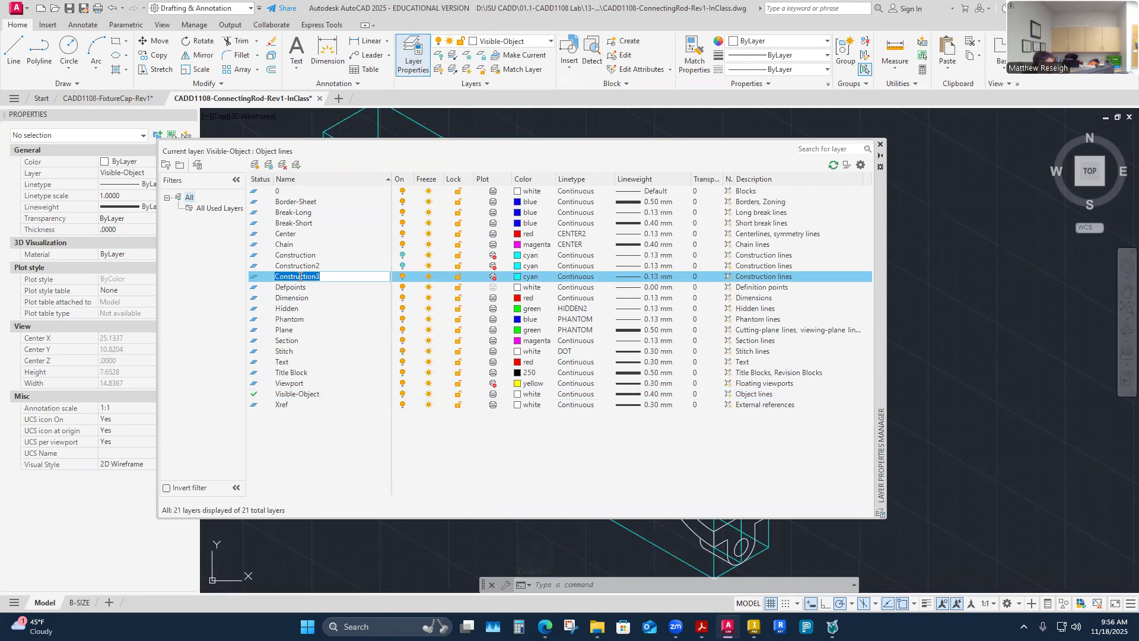
{"action": "left_click", "coordinate": [255, 165]}
{"action": "key", "text": "ctrl+v"}
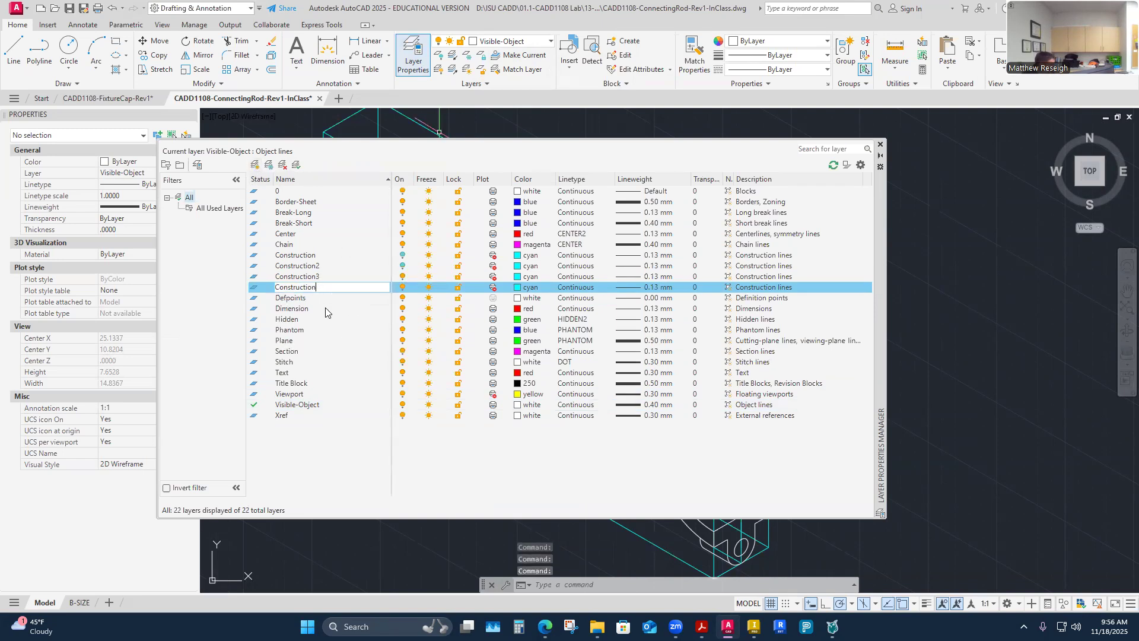
Step: Set the Construction4 layer's colour to magenta and make it the current layer
{"action": "left_click", "coordinate": [529, 287]}
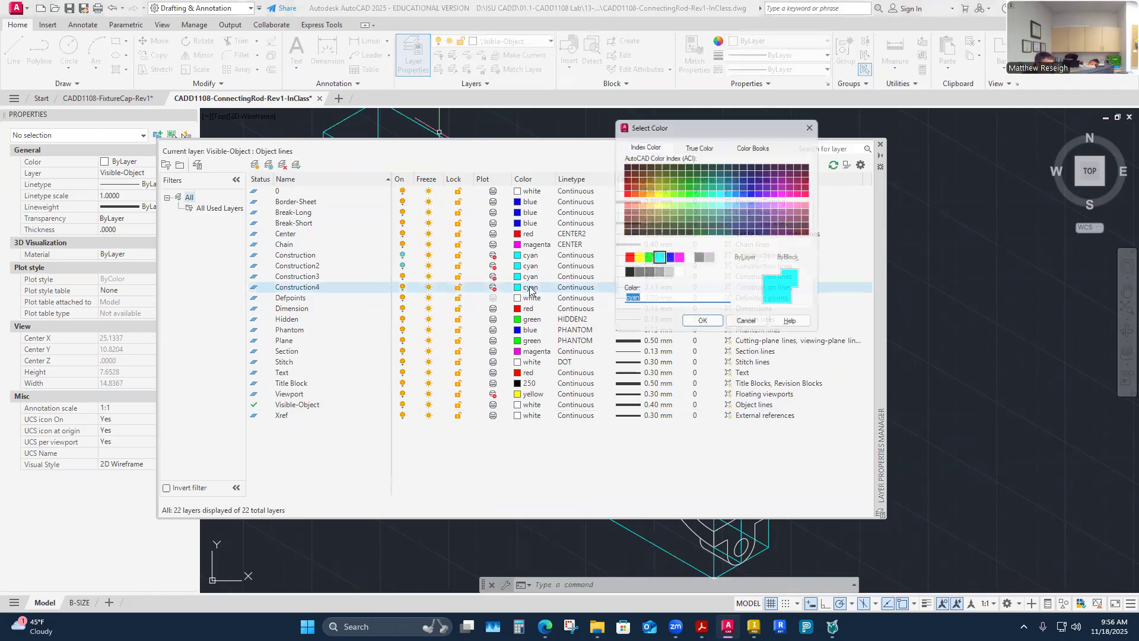
{"action": "left_click", "coordinate": [677, 258]}
{"action": "left_click", "coordinate": [702, 326]}
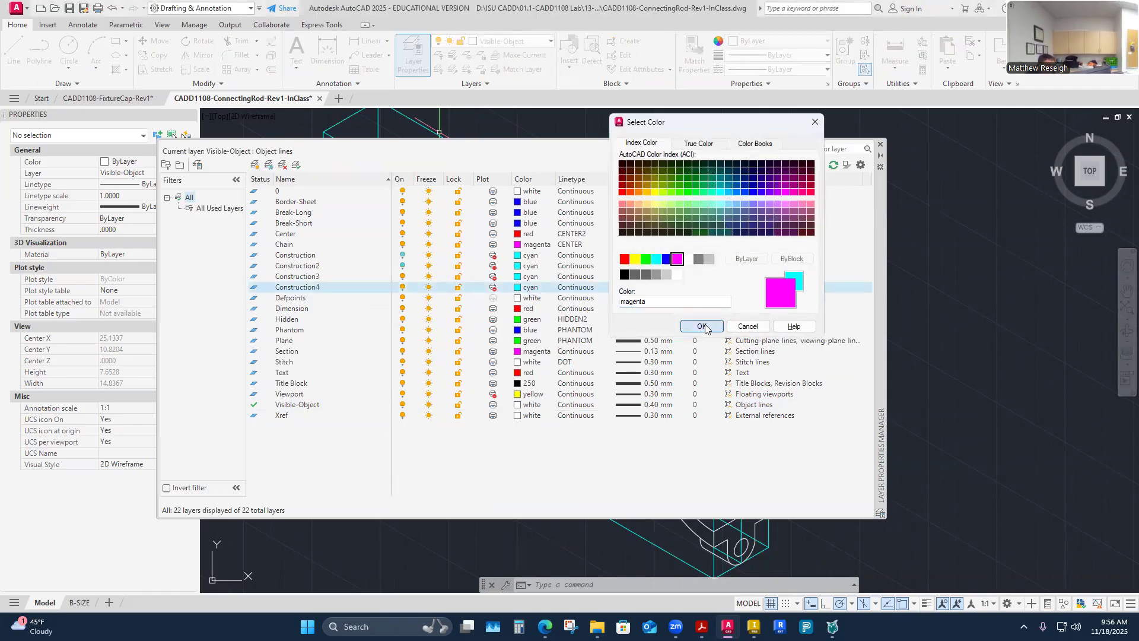
{"action": "left_click", "coordinate": [881, 144]}
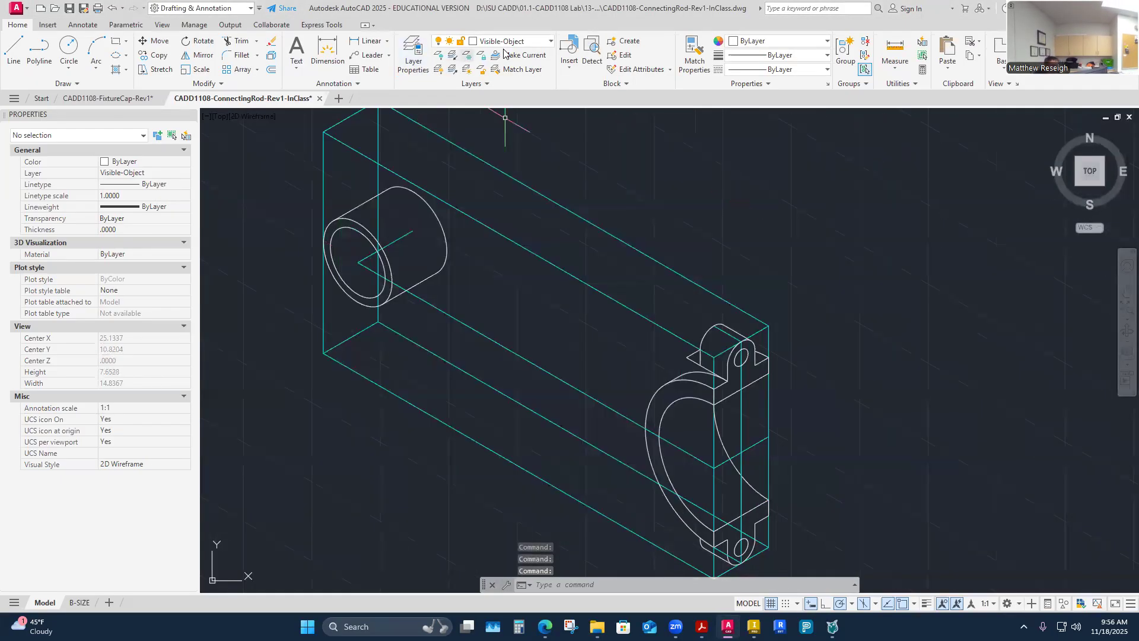
{"action": "left_click", "coordinate": [537, 43]}
{"action": "left_click", "coordinate": [491, 191]}
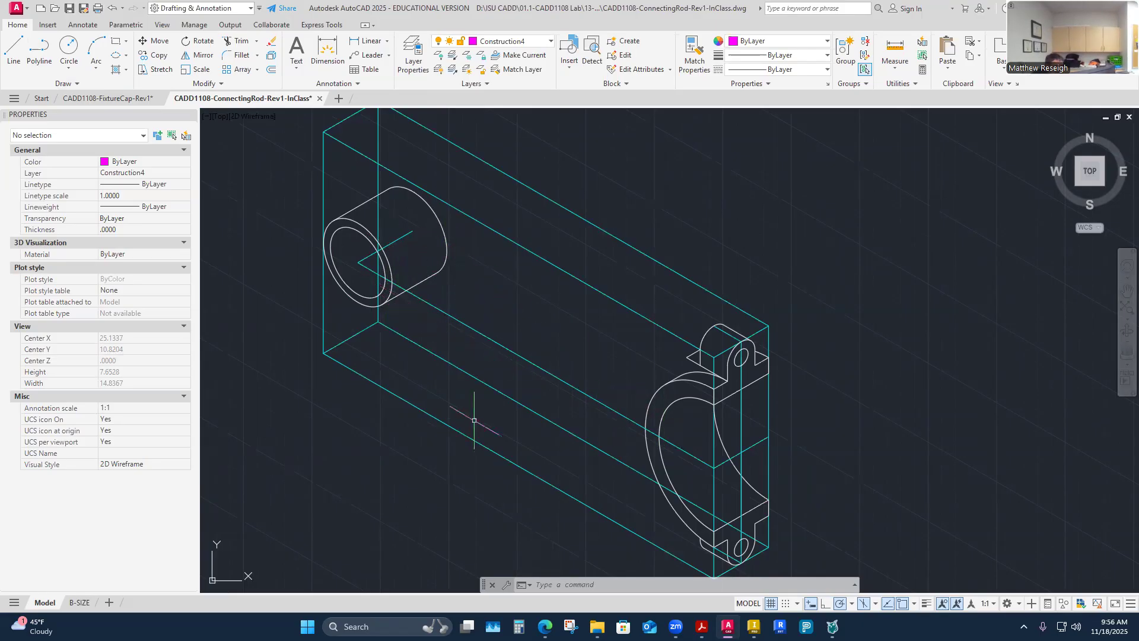
Step: Examine the isometric PDF drawing and the orthographic views for the connecting arm's width, thickness and fillet arcs at the small end
{"action": "mouse_move", "coordinate": [701, 626]}
{"action": "left_click", "coordinate": [896, 588]}
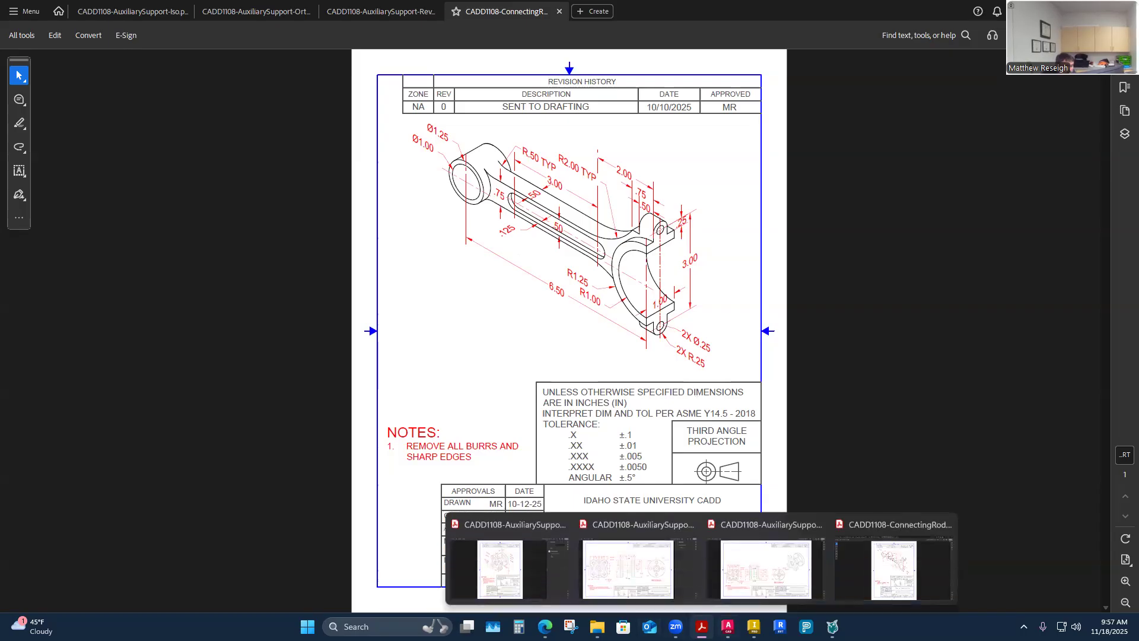
{"action": "left_click", "coordinate": [728, 626]}
{"action": "scroll", "coordinate": [554, 326], "scroll_direction": "down", "scroll_amount": 7}
{"action": "scroll", "coordinate": [340, 406], "scroll_direction": "up", "scroll_amount": 5}
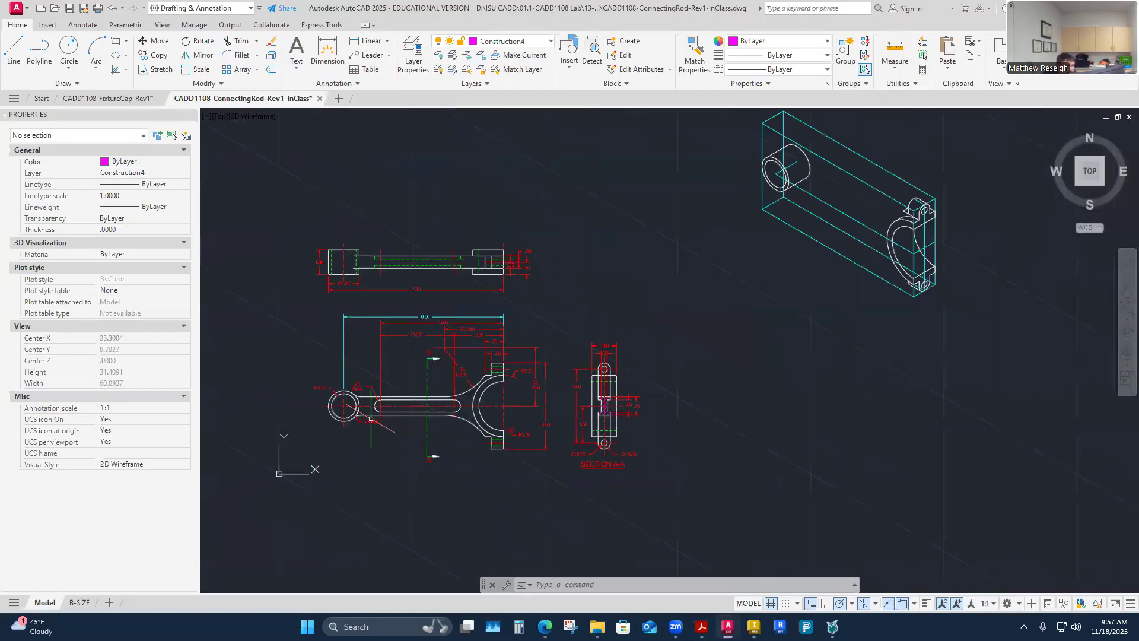
{"action": "left_click", "coordinate": [353, 378]}
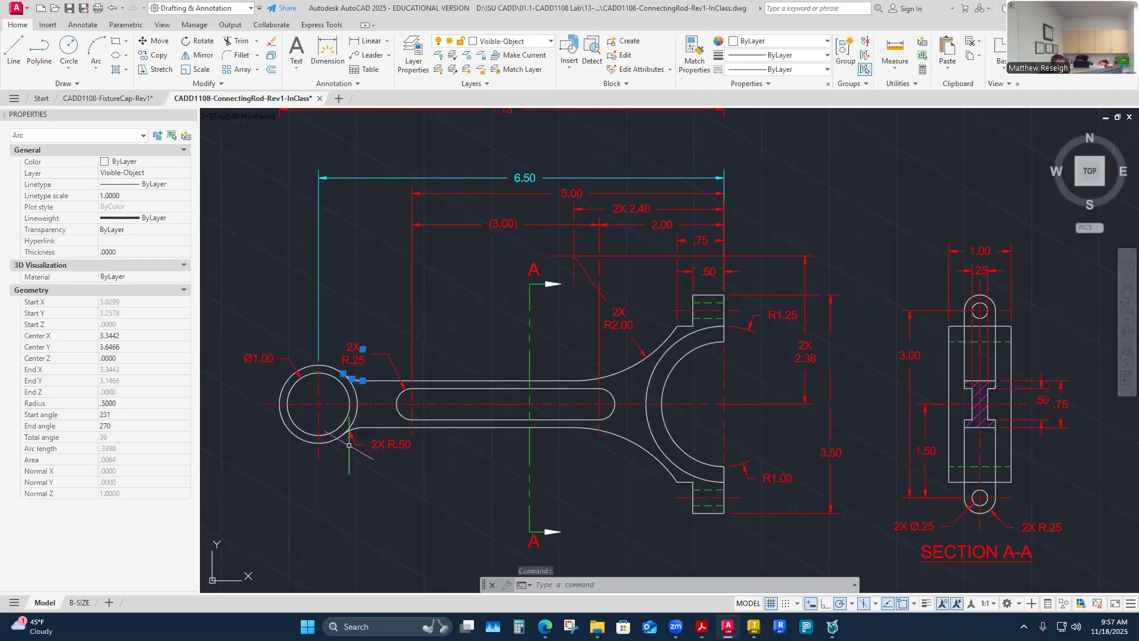
{"action": "key", "text": "Escape"}
{"action": "key", "text": "Escape"}
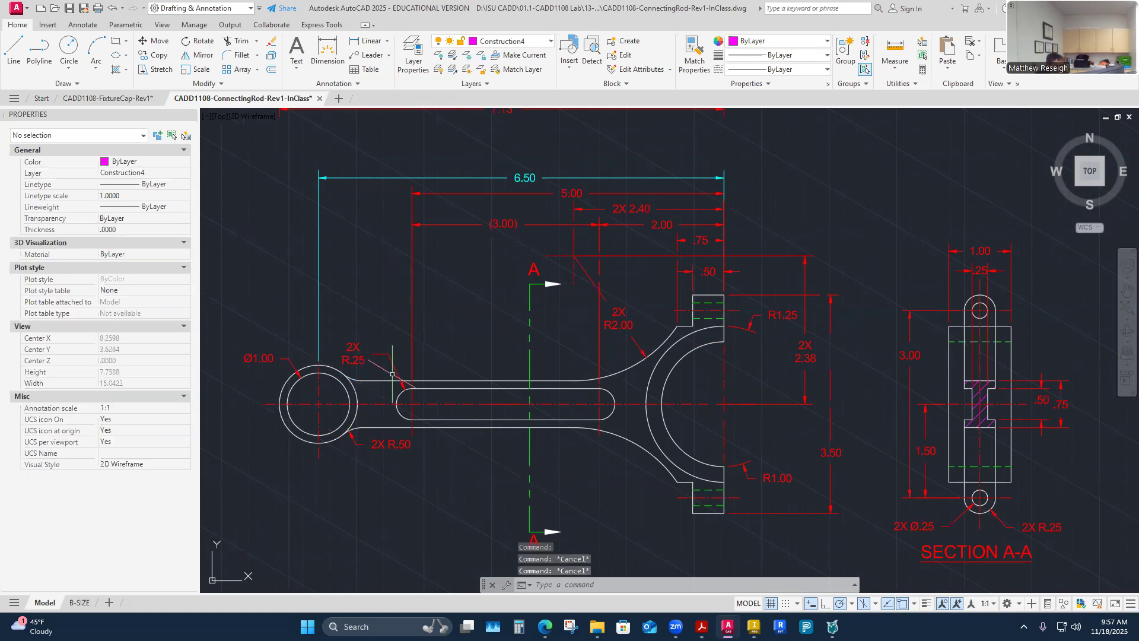
{"action": "scroll", "coordinate": [392, 374], "scroll_direction": "down", "scroll_amount": 6}
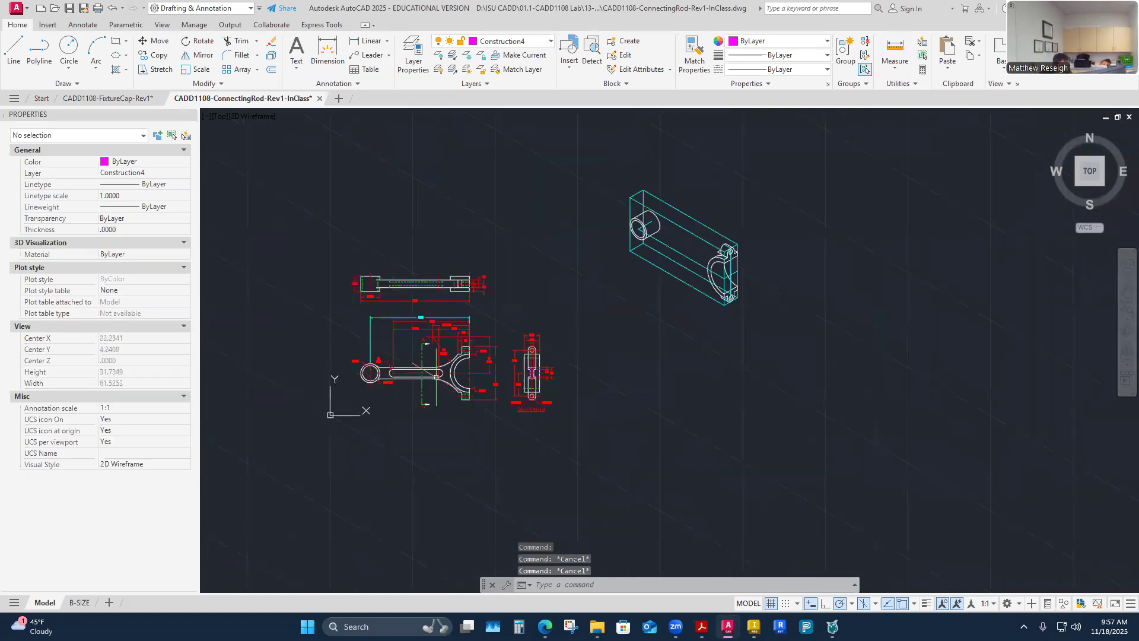
{"action": "scroll", "coordinate": [410, 354], "scroll_direction": "up", "scroll_amount": 4}
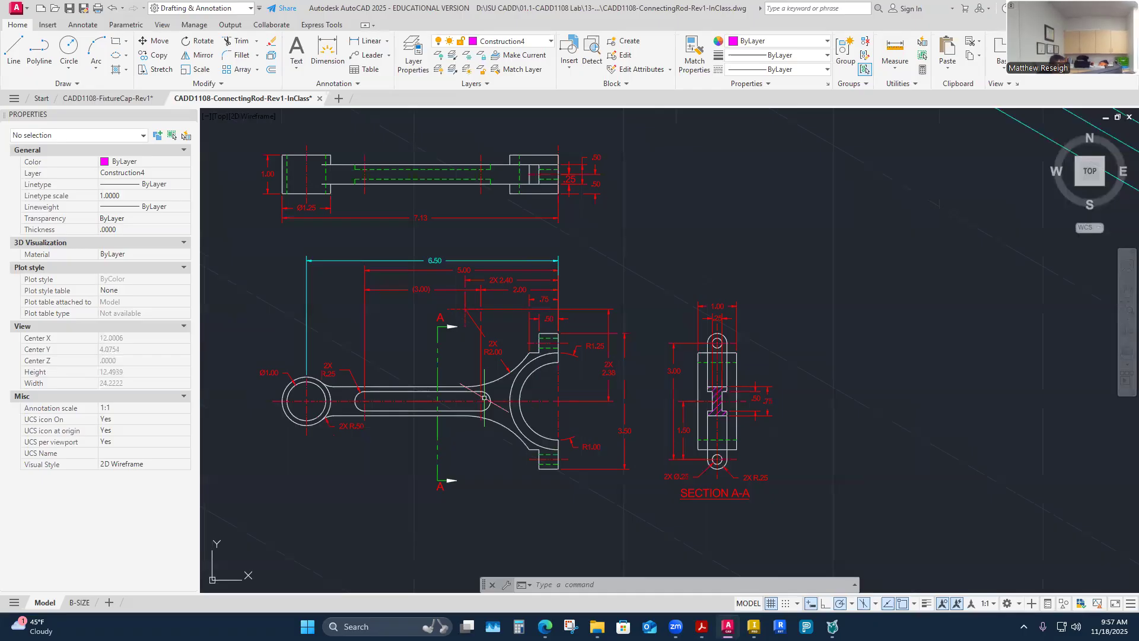
Step: From the centre intersection on the big end's face, draw a .375 line straight up, followed by a .25 line at 30°
{"action": "scroll", "coordinate": [484, 398], "scroll_direction": "down", "scroll_amount": 5}
{"action": "scroll", "coordinate": [784, 306], "scroll_direction": "up", "scroll_amount": 6}
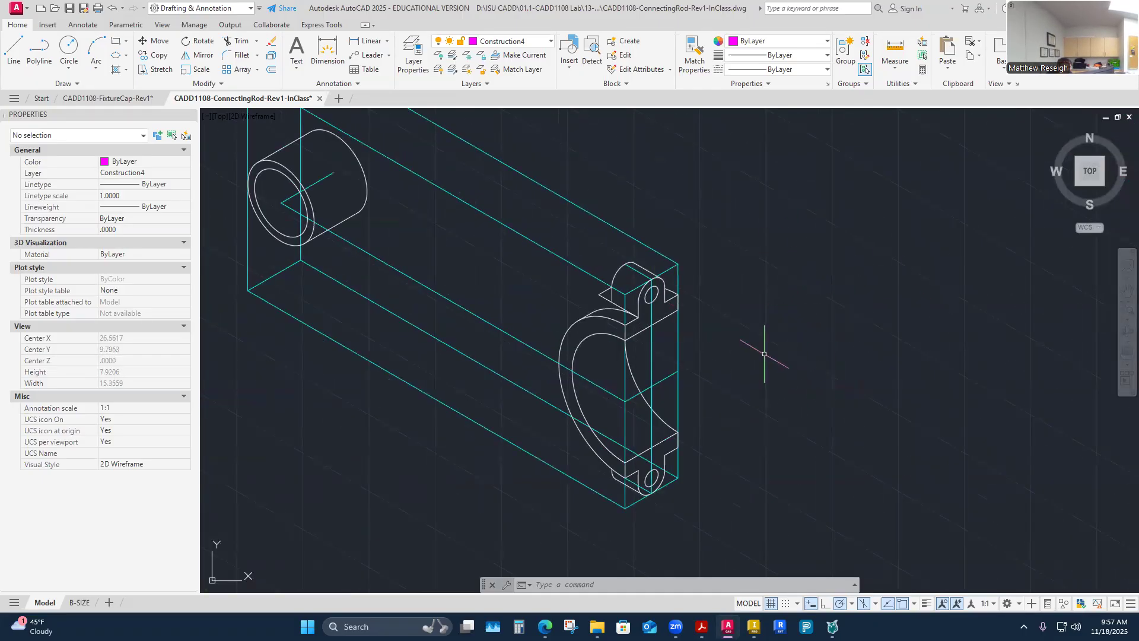
{"action": "scroll", "coordinate": [734, 369], "scroll_direction": "down", "scroll_amount": 2}
{"action": "scroll", "coordinate": [474, 259], "scroll_direction": "up", "scroll_amount": 2}
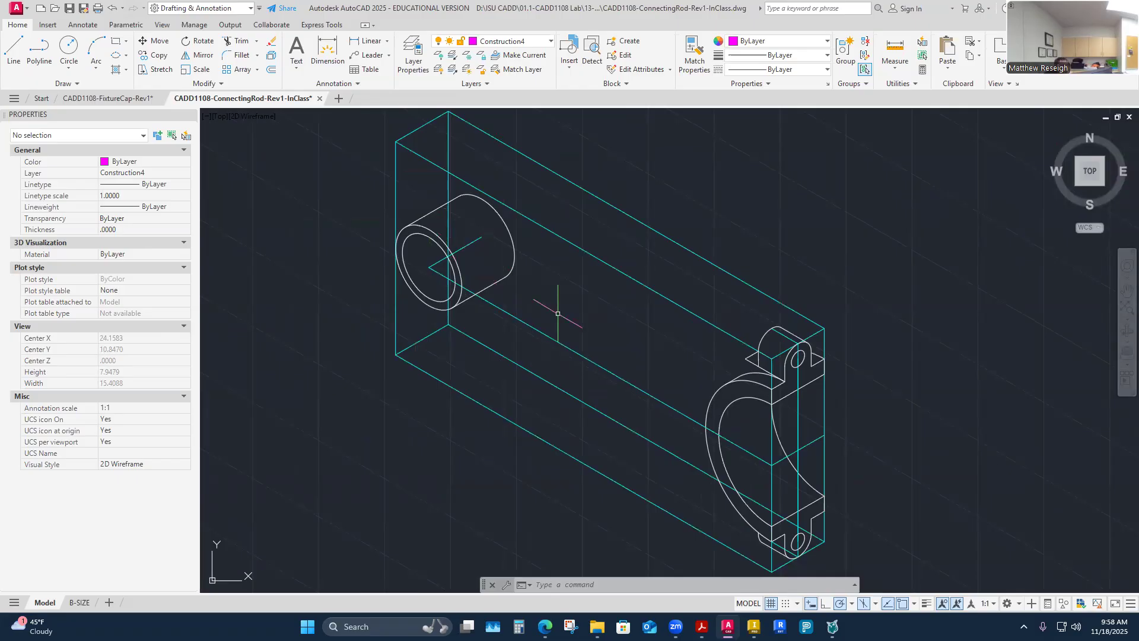
{"action": "scroll", "coordinate": [649, 394], "scroll_direction": "down", "scroll_amount": 4}
{"action": "scroll", "coordinate": [623, 381], "scroll_direction": "up", "scroll_amount": 6}
{"action": "scroll", "coordinate": [610, 376], "scroll_direction": "down", "scroll_amount": 6}
{"action": "scroll", "coordinate": [551, 352], "scroll_direction": "up", "scroll_amount": 4}
{"action": "scroll", "coordinate": [682, 377], "scroll_direction": "up", "scroll_amount": 2}
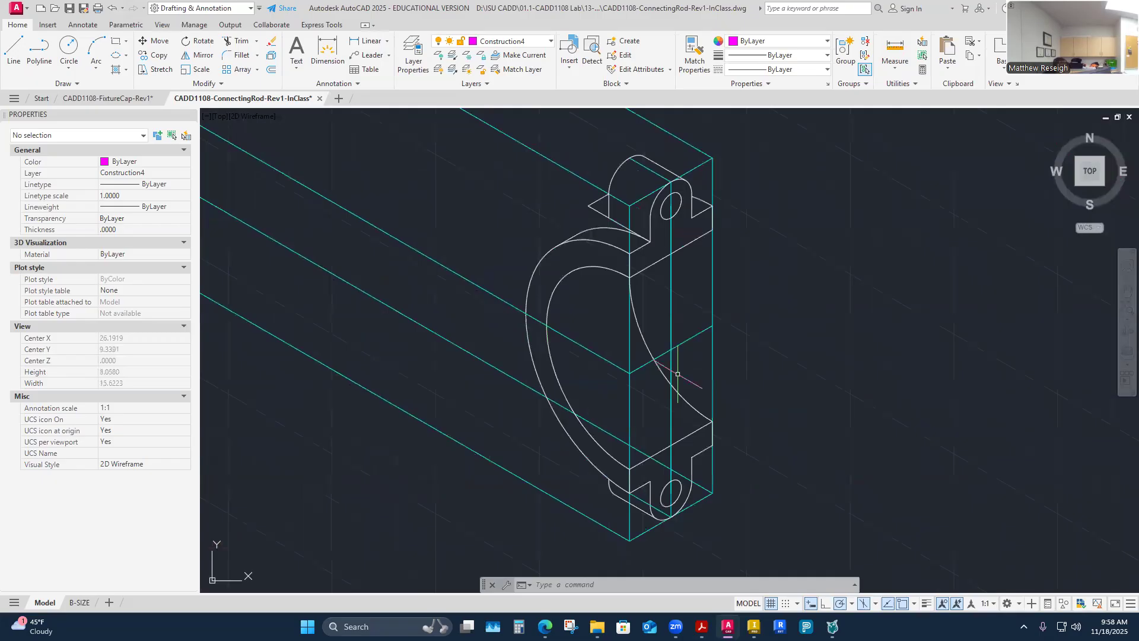
{"action": "left_click", "coordinate": [16, 52]}
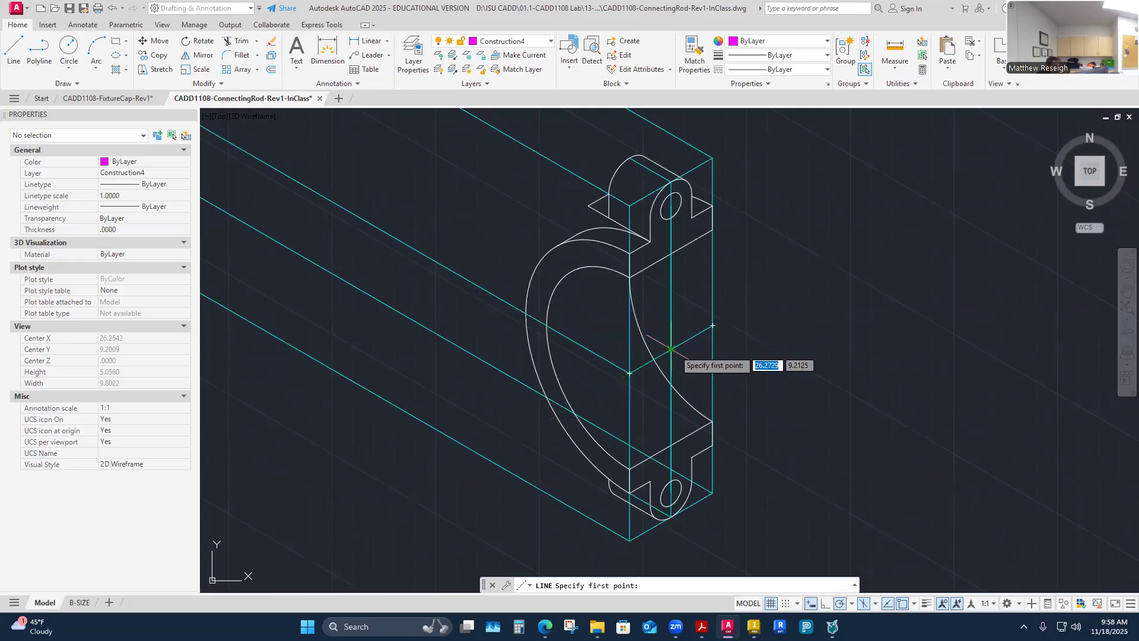
{"action": "scroll", "coordinate": [671, 348], "scroll_direction": "up", "scroll_amount": 4}
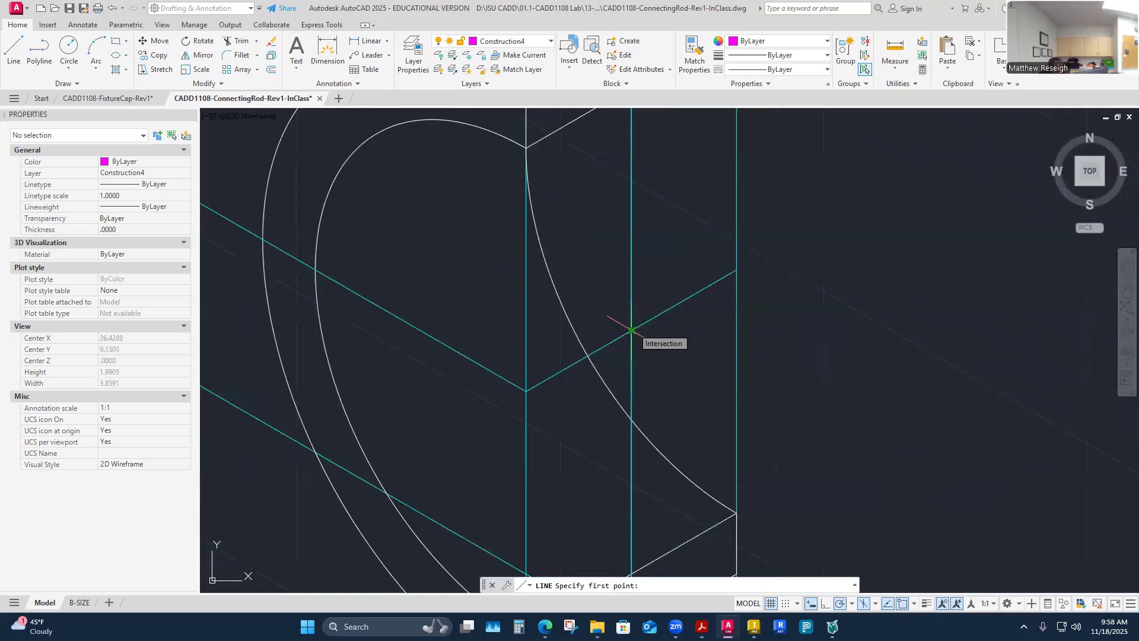
{"action": "left_click", "coordinate": [631, 330]}
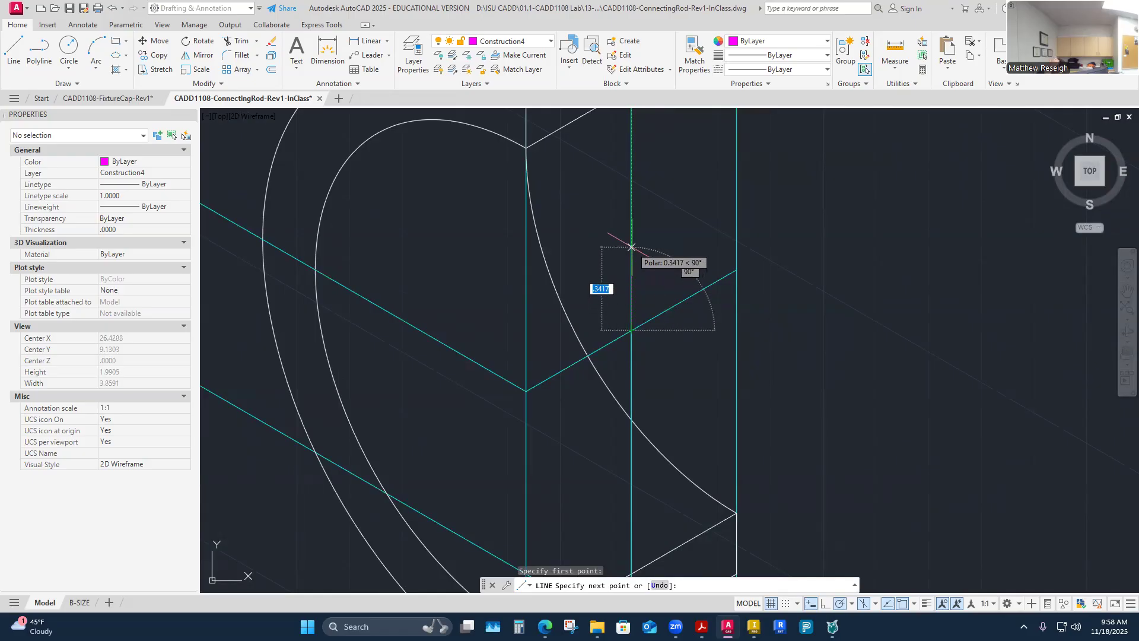
{"action": "type", "text": "."}
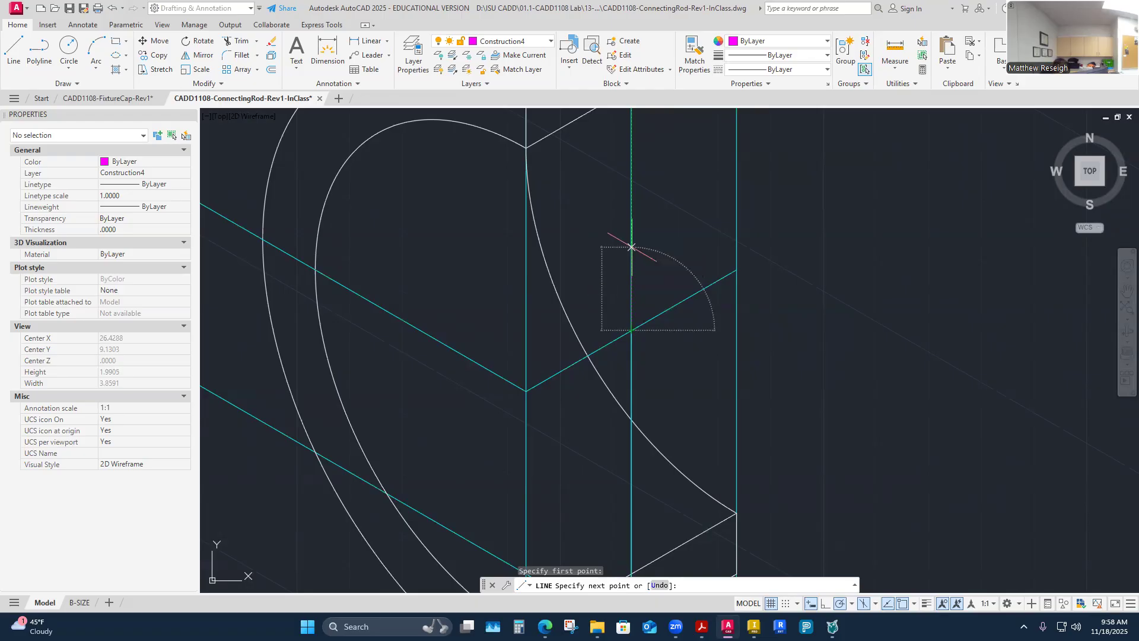
{"action": "key", "text": "Return"}
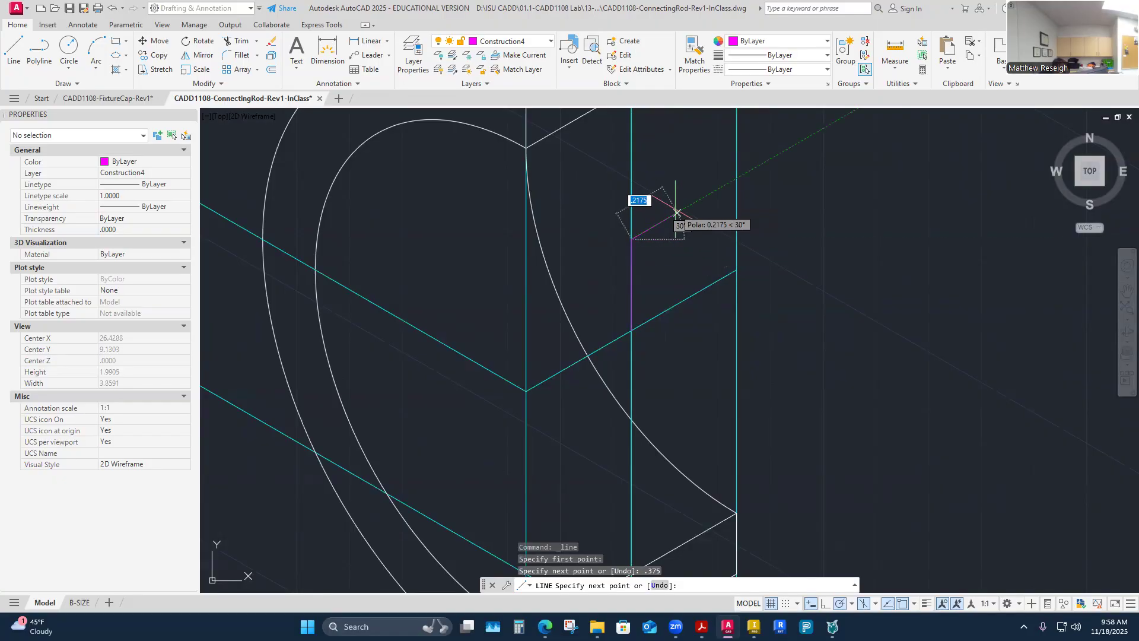
{"action": "type", "text": ".2"}
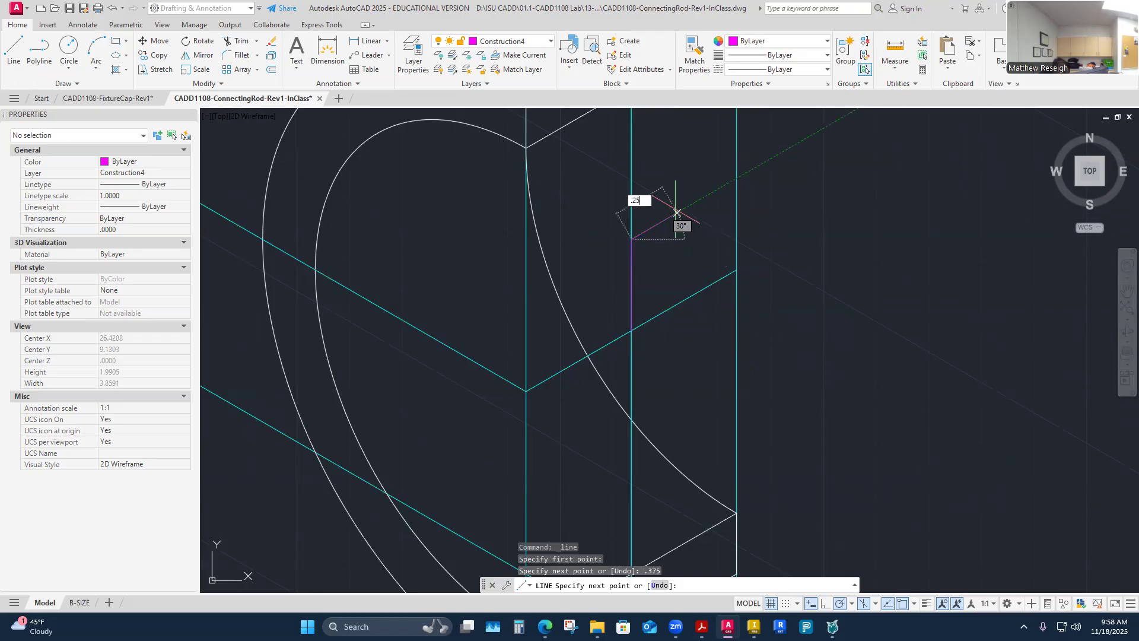
{"action": "key", "text": "Return"}
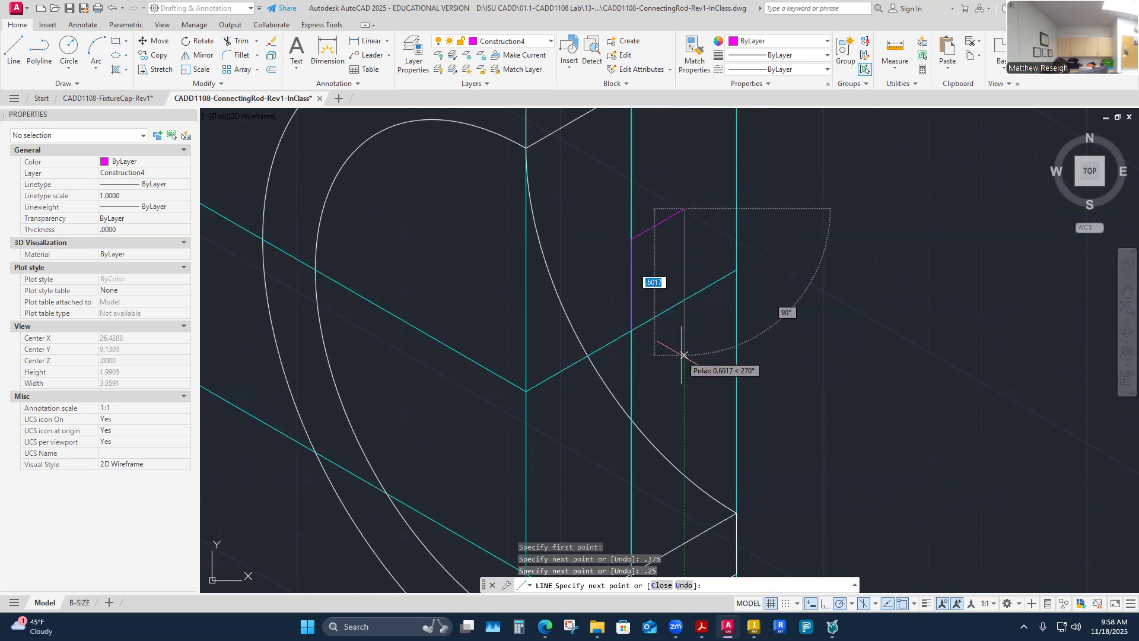
Step: Continue the magenta cross-section outline with a .75 line straight down
{"action": "type", "text": ".75"}
{"action": "key", "text": "Return"}
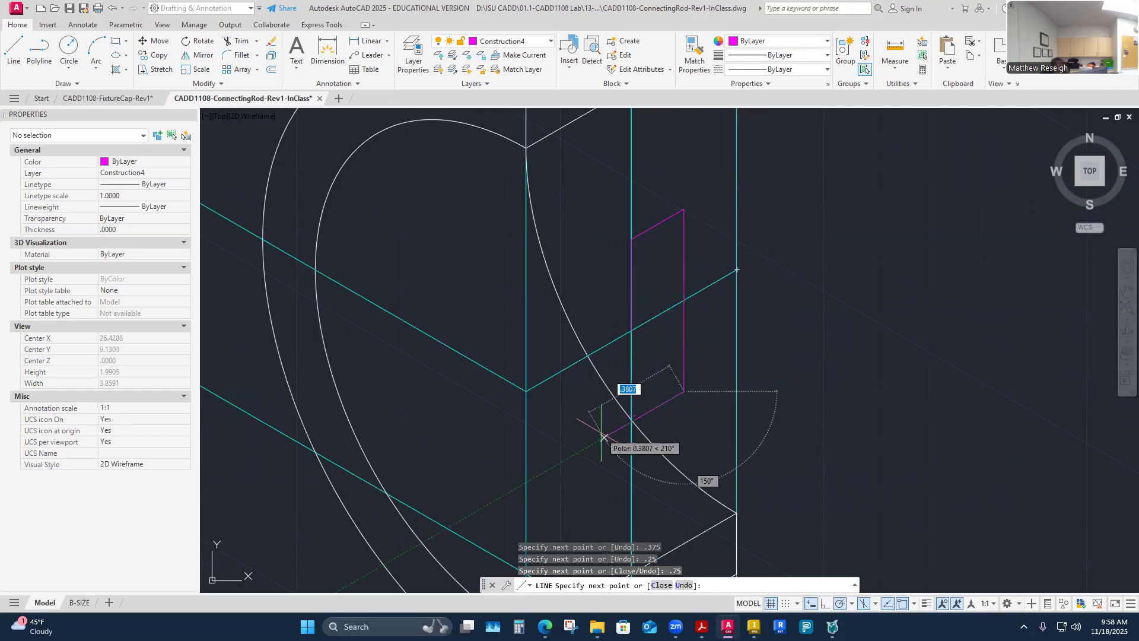
{"action": "type", "text": ".3"}
{"action": "key", "text": "Return"}
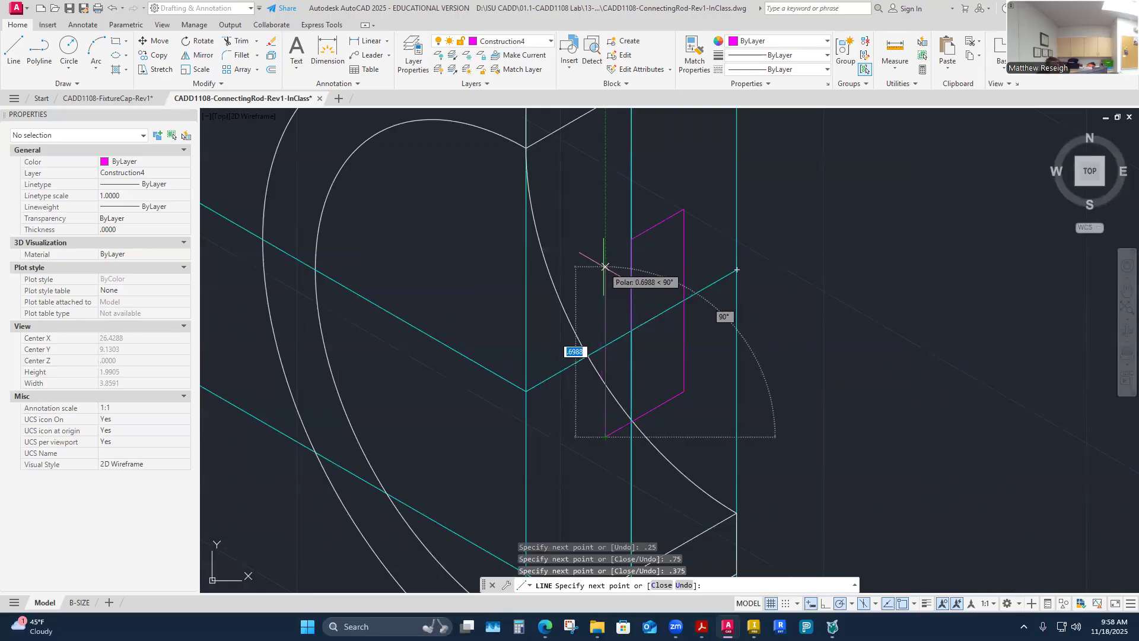
{"action": "key", "text": "Escape"}
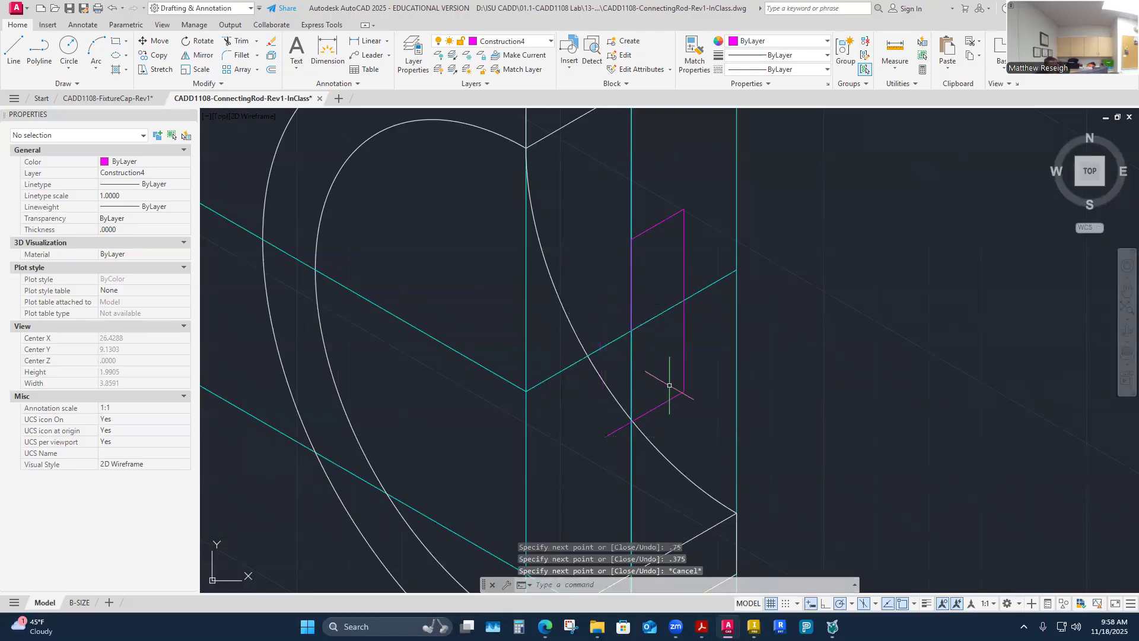
{"action": "left_click", "coordinate": [647, 412]}
{"action": "key", "text": "Delete"}
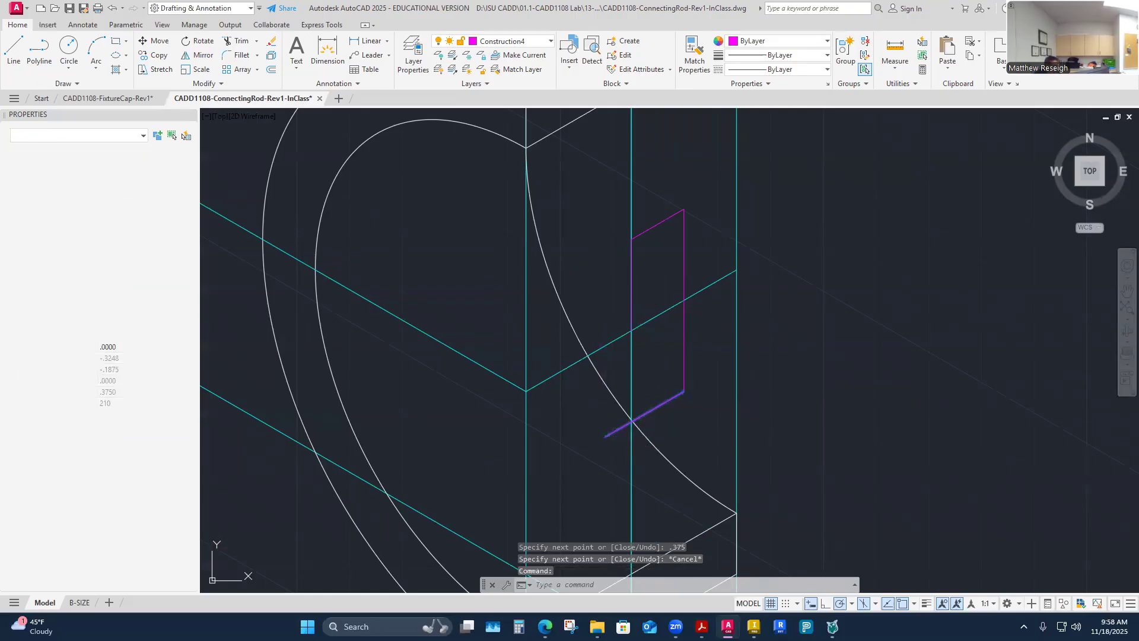
Step: Close the cross-section outline with a .5 line at 210° from the open lower corner, a vertical line up, and a 30° line to the start
{"action": "left_click", "coordinate": [14, 50]}
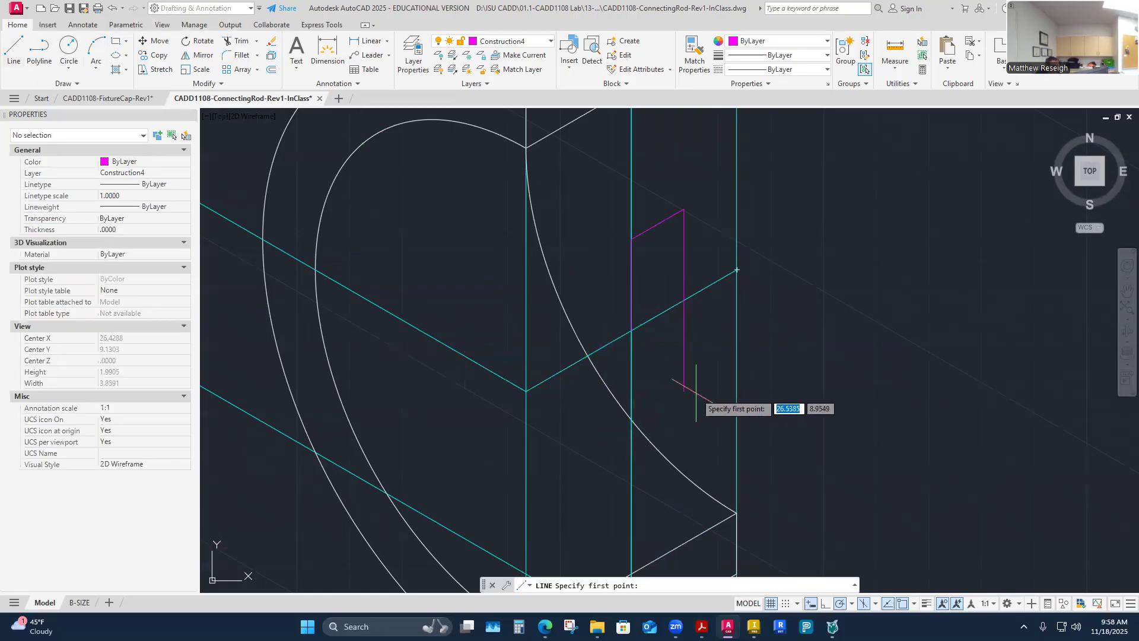
{"action": "left_click", "coordinate": [684, 391]}
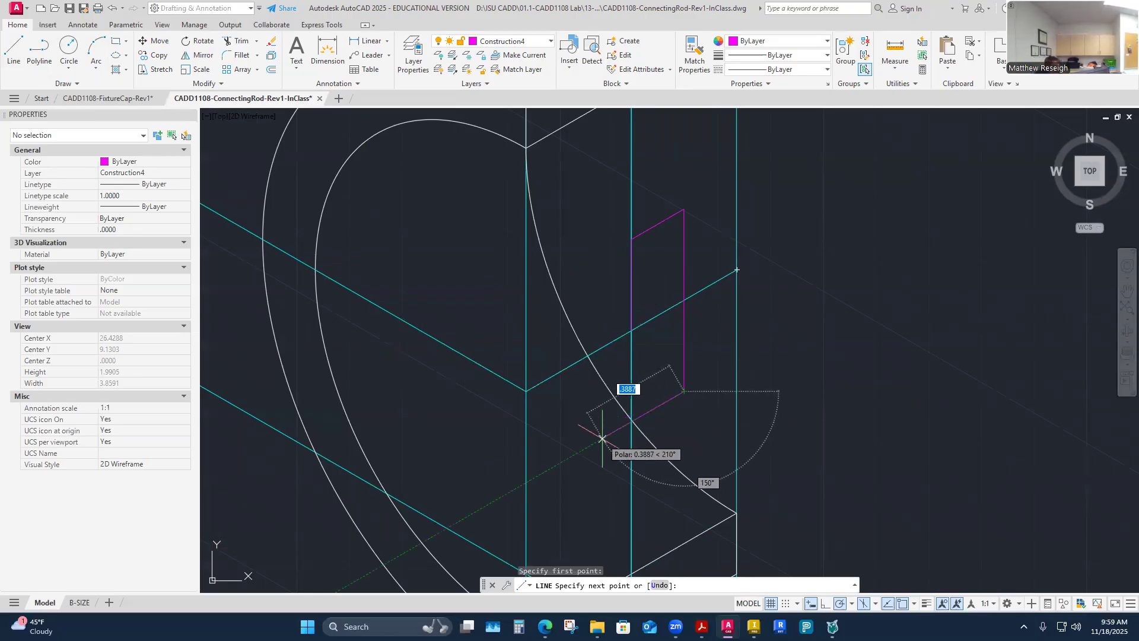
{"action": "type", "text": ".5"}
{"action": "key", "text": "Return"}
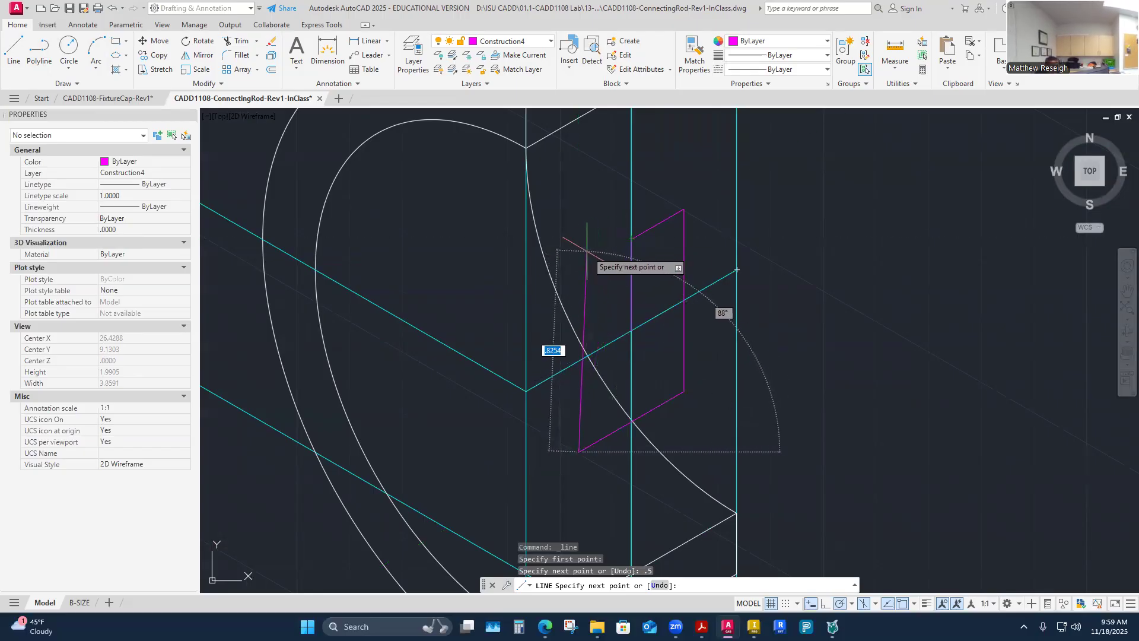
{"action": "left_click", "coordinate": [578, 270]}
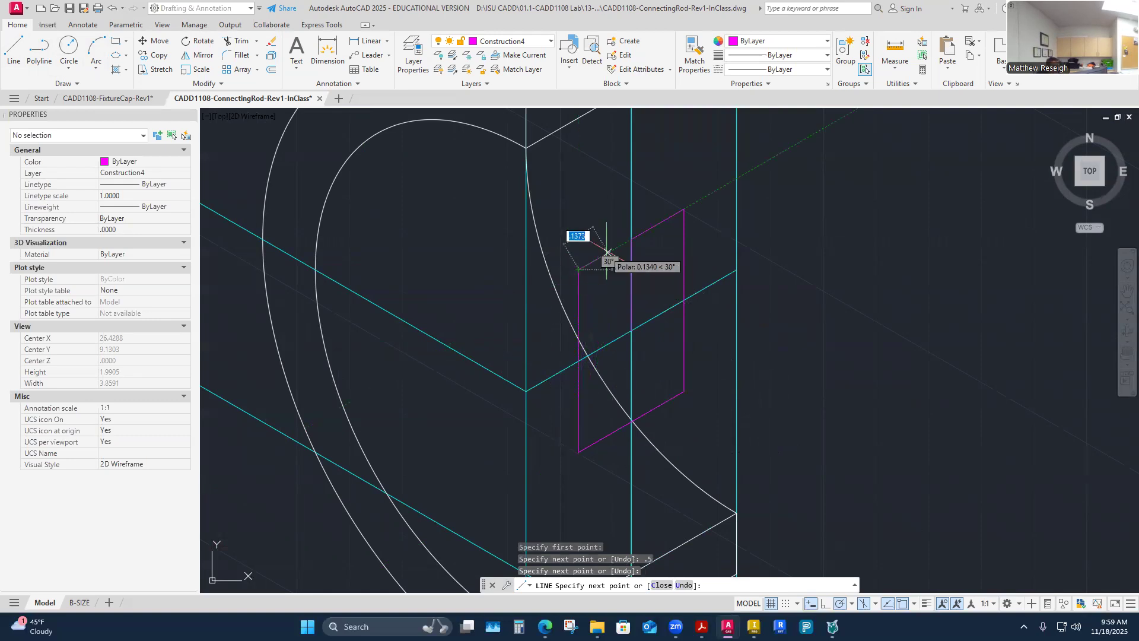
{"action": "left_click", "coordinate": [628, 240]}
{"action": "right_click", "coordinate": [630, 238]}
{"action": "left_click", "coordinate": [656, 248]}
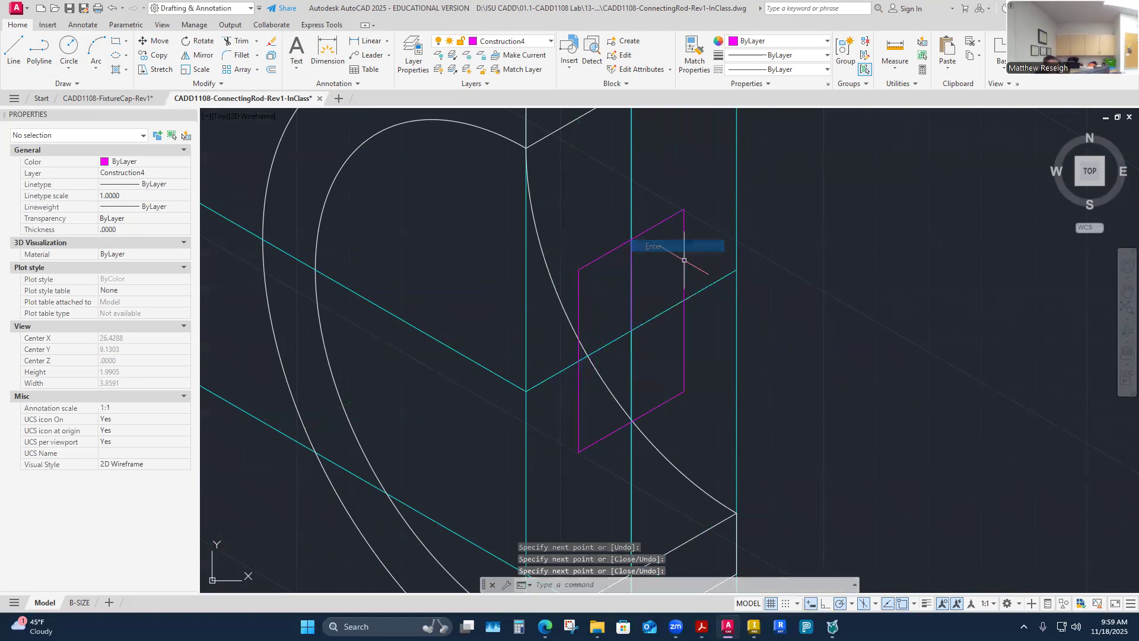
{"action": "scroll", "coordinate": [705, 285], "scroll_direction": "down", "scroll_amount": 4}
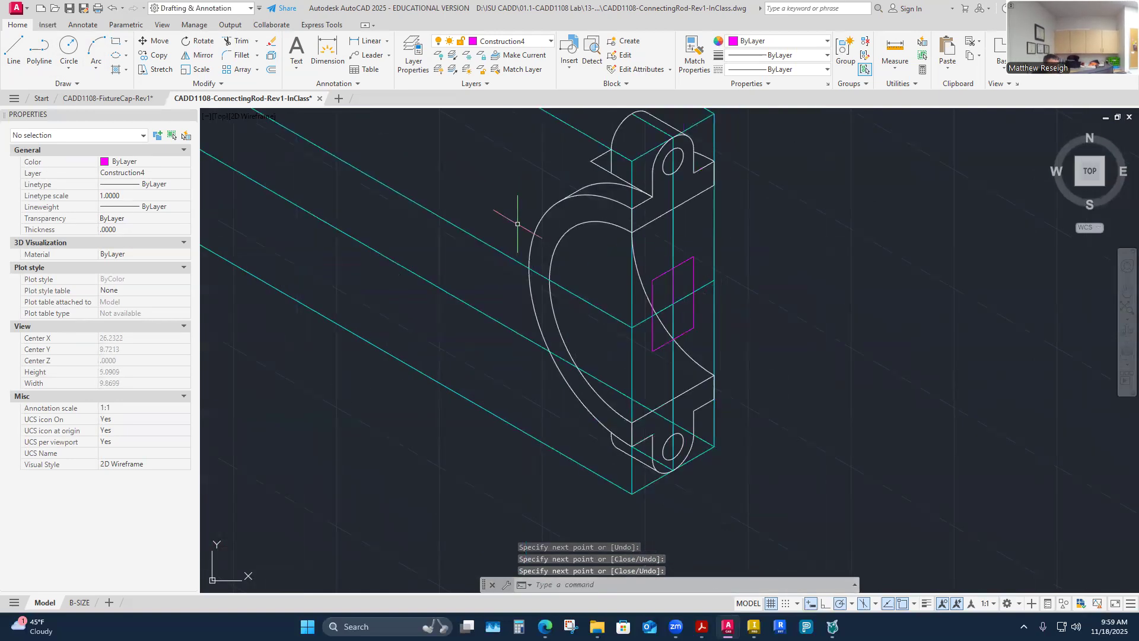
{"action": "scroll", "coordinate": [517, 224], "scroll_direction": "down", "scroll_amount": 5}
{"action": "scroll", "coordinate": [552, 267], "scroll_direction": "up", "scroll_amount": 4}
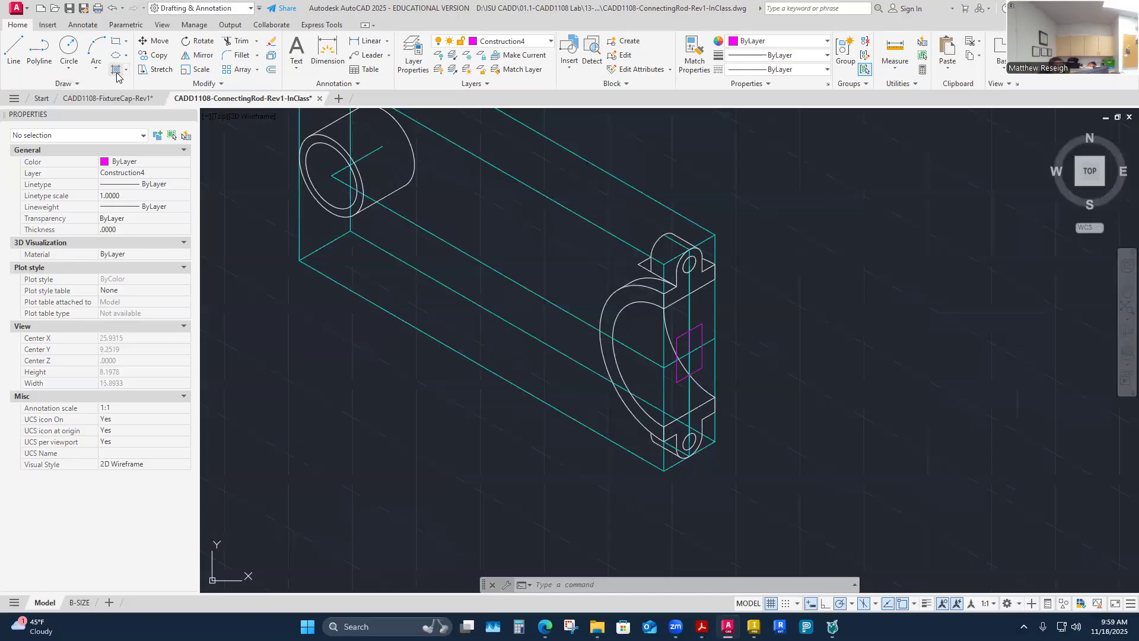
{"action": "left_click", "coordinate": [13, 47]}
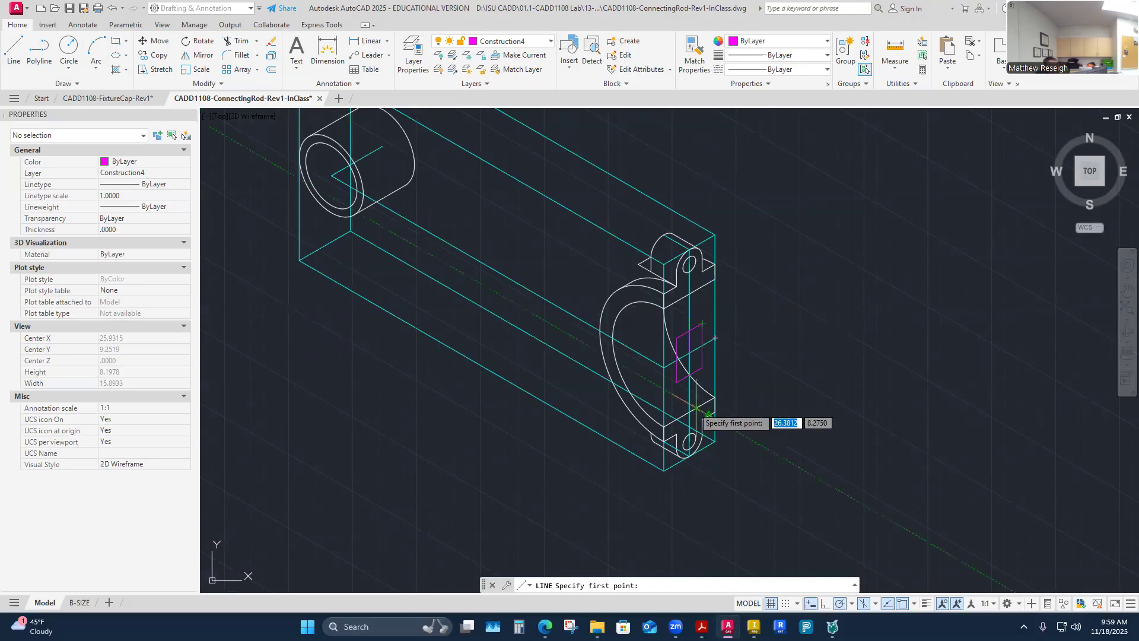
{"action": "scroll", "coordinate": [695, 409], "scroll_direction": "down", "scroll_amount": 4}
{"action": "scroll", "coordinate": [644, 379], "scroll_direction": "up", "scroll_amount": 1}
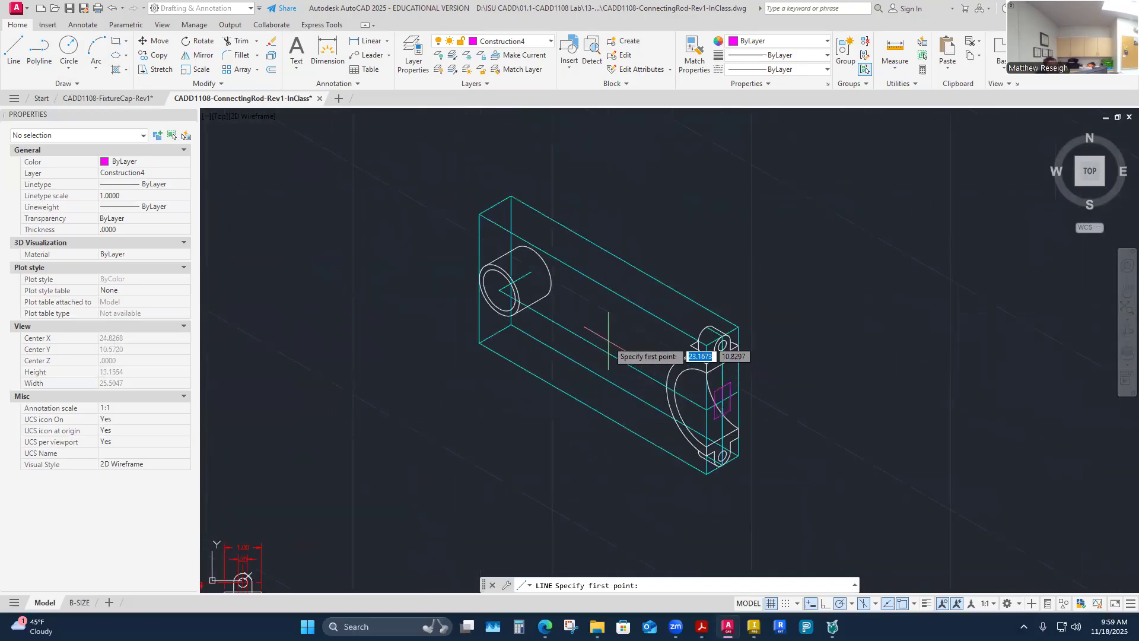
{"action": "scroll", "coordinate": [590, 332], "scroll_direction": "up", "scroll_amount": 4}
{"action": "key", "text": "Escape"}
{"action": "scroll", "coordinate": [588, 326], "scroll_direction": "down", "scroll_amount": 3}
{"action": "scroll", "coordinate": [588, 323], "scroll_direction": "up", "scroll_amount": 2}
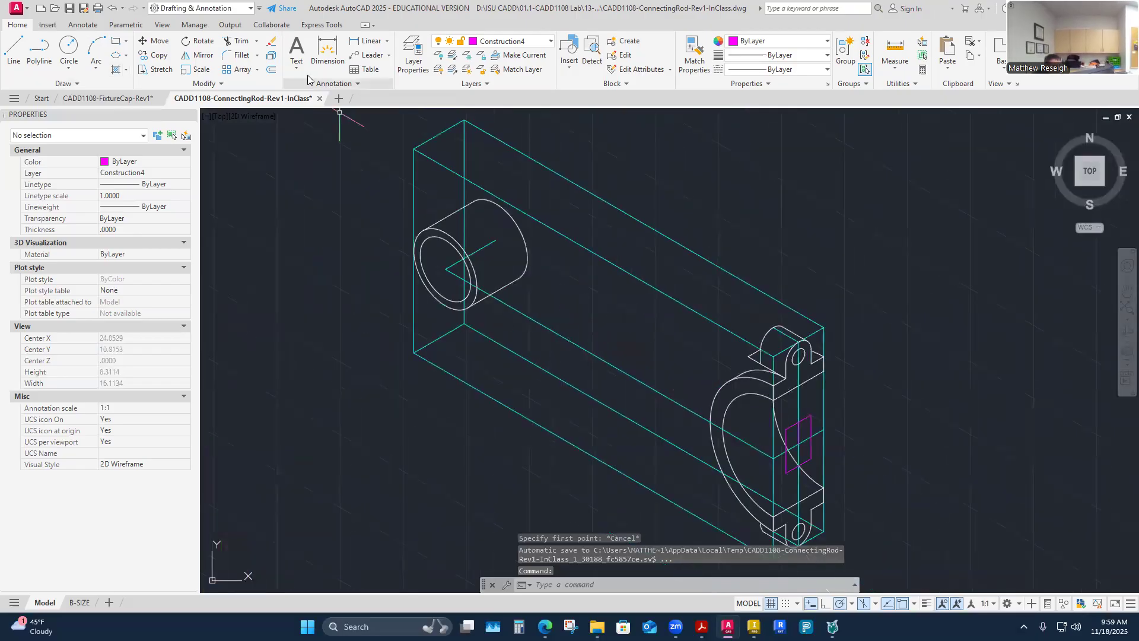
Step: Make Construction3 the current layer and draw a 30° line from the small end's left tangent point to the box's back vertical edge
{"action": "left_click", "coordinate": [548, 43]}
{"action": "left_click", "coordinate": [496, 170]}
{"action": "left_click", "coordinate": [14, 50]}
{"action": "scroll", "coordinate": [455, 237], "scroll_direction": "up", "scroll_amount": 4}
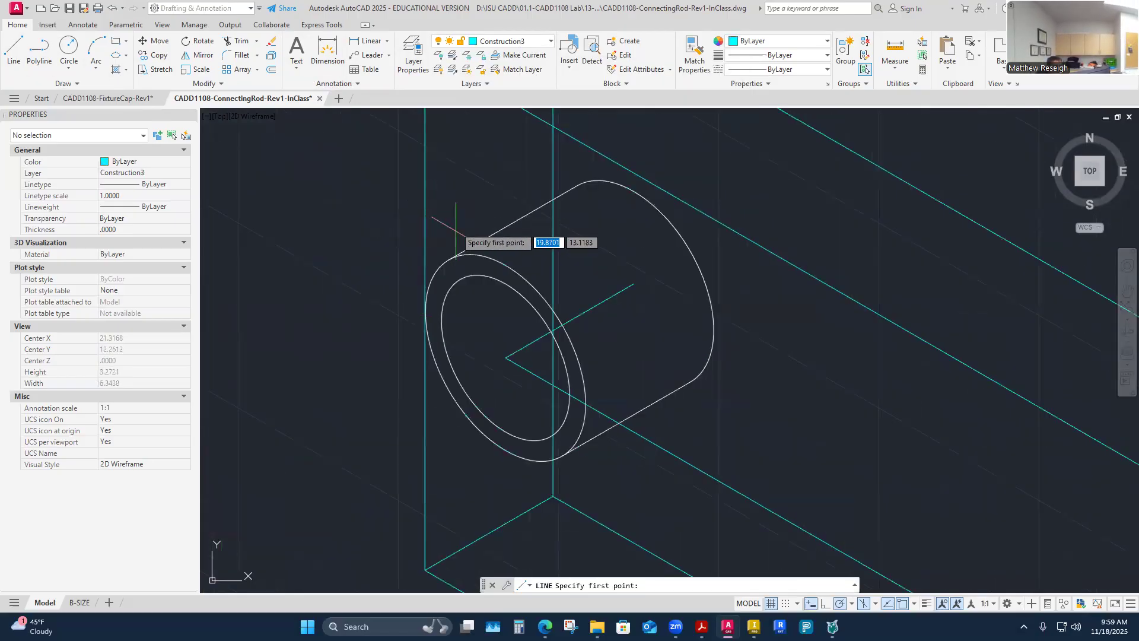
{"action": "left_click", "coordinate": [424, 311]}
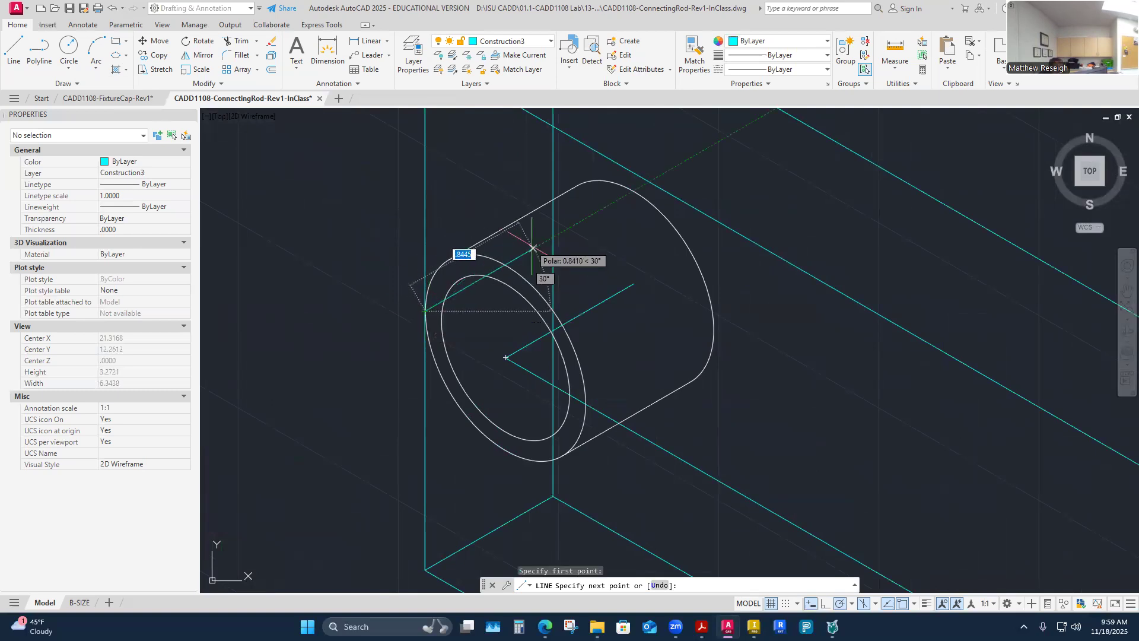
{"action": "left_click", "coordinate": [553, 237]}
{"action": "right_click", "coordinate": [552, 237]}
{"action": "left_click", "coordinate": [574, 245]}
{"action": "scroll", "coordinate": [564, 293], "scroll_direction": "down", "scroll_amount": 2}
{"action": "scroll", "coordinate": [563, 293], "scroll_direction": "up", "scroll_amount": 2}
{"action": "left_click", "coordinate": [562, 295]}
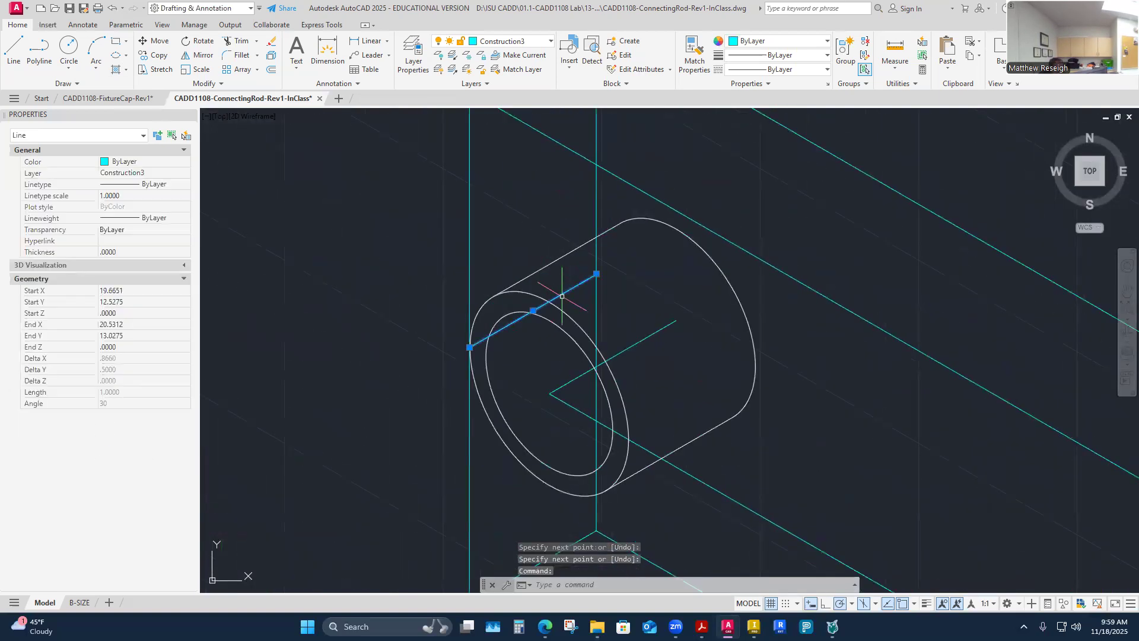
{"action": "scroll", "coordinate": [600, 264], "scroll_direction": "down", "scroll_amount": 5}
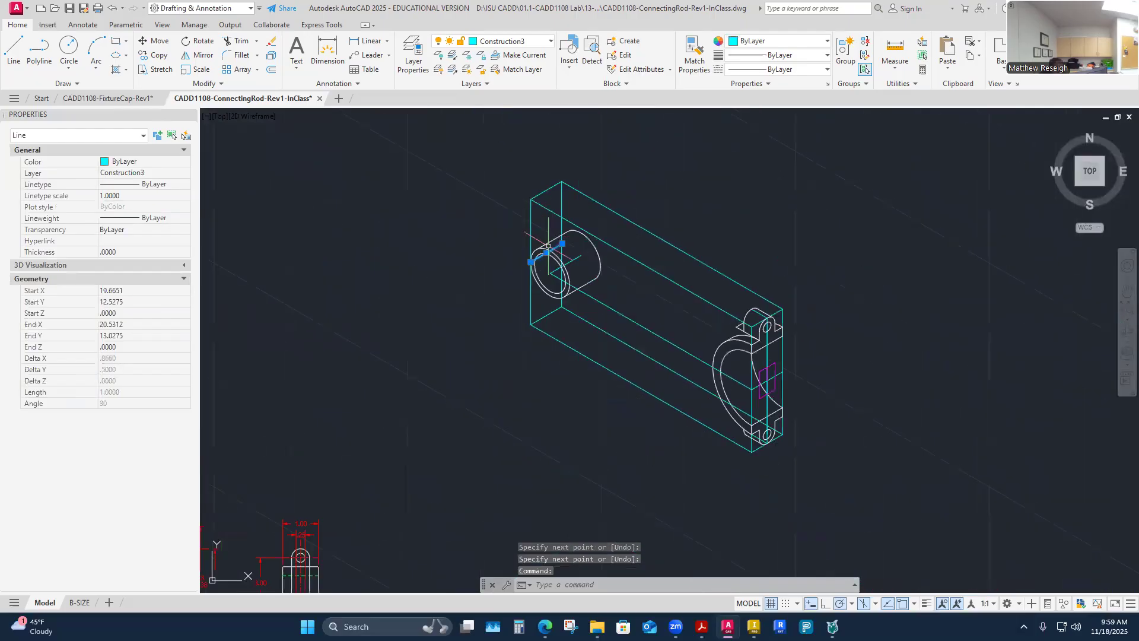
{"action": "scroll", "coordinate": [558, 279], "scroll_direction": "up", "scroll_amount": 4}
{"action": "key", "text": "Escape"}
{"action": "key", "text": "Escape"}
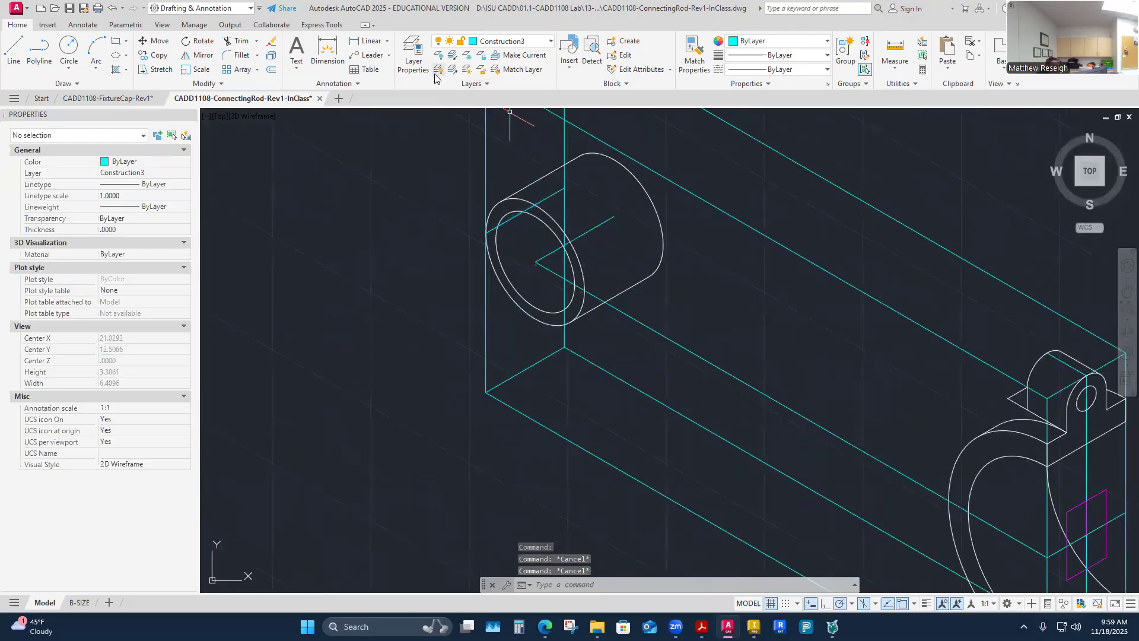
Step: Copy the magenta cross-section outline from the big end's centre intersection to the midpoint of the 30° line at the small end
{"action": "left_click", "coordinate": [168, 58]}
{"action": "scroll", "coordinate": [375, 245], "scroll_direction": "down", "scroll_amount": 3}
{"action": "scroll", "coordinate": [541, 326], "scroll_direction": "up", "scroll_amount": 8}
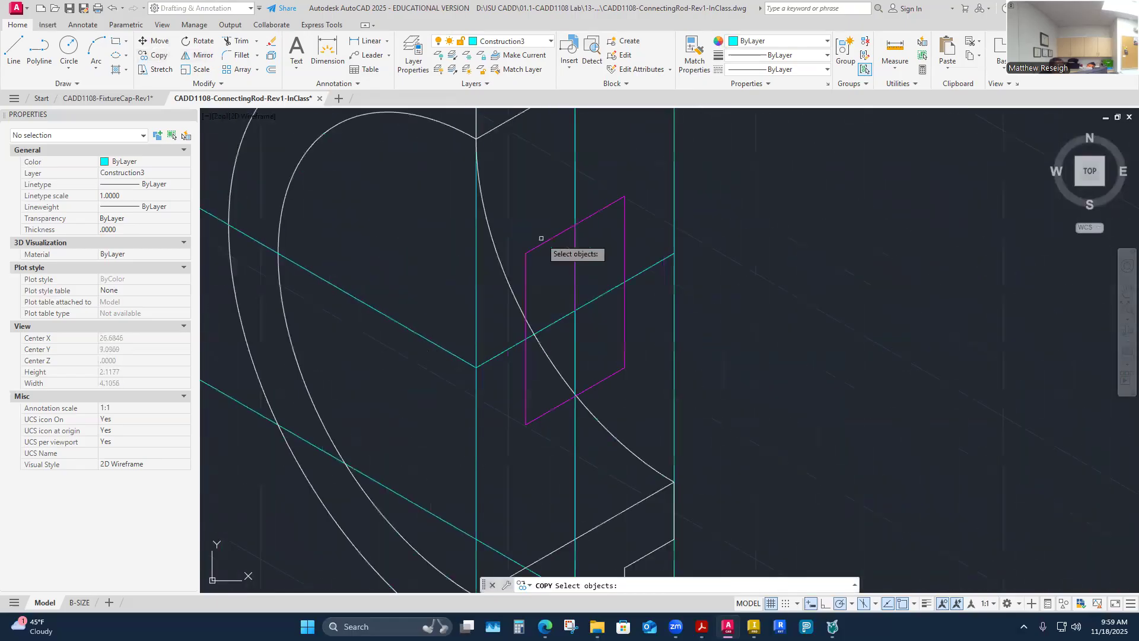
{"action": "left_click", "coordinate": [541, 240]}
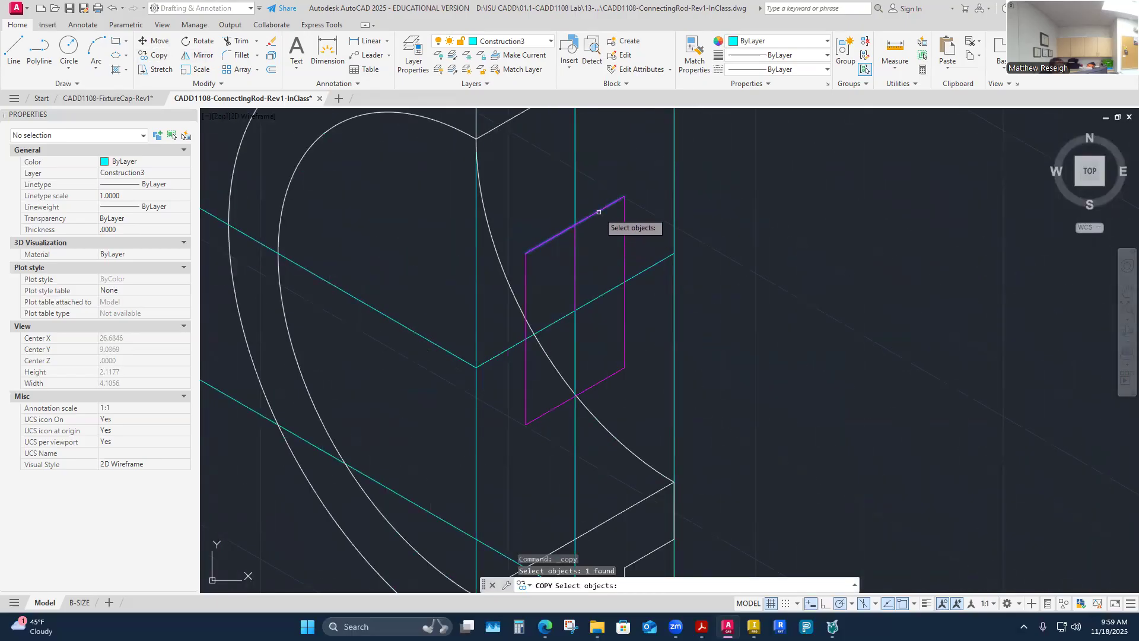
{"action": "left_click", "coordinate": [598, 212]}
{"action": "left_click", "coordinate": [625, 251]}
{"action": "left_click", "coordinate": [601, 381]}
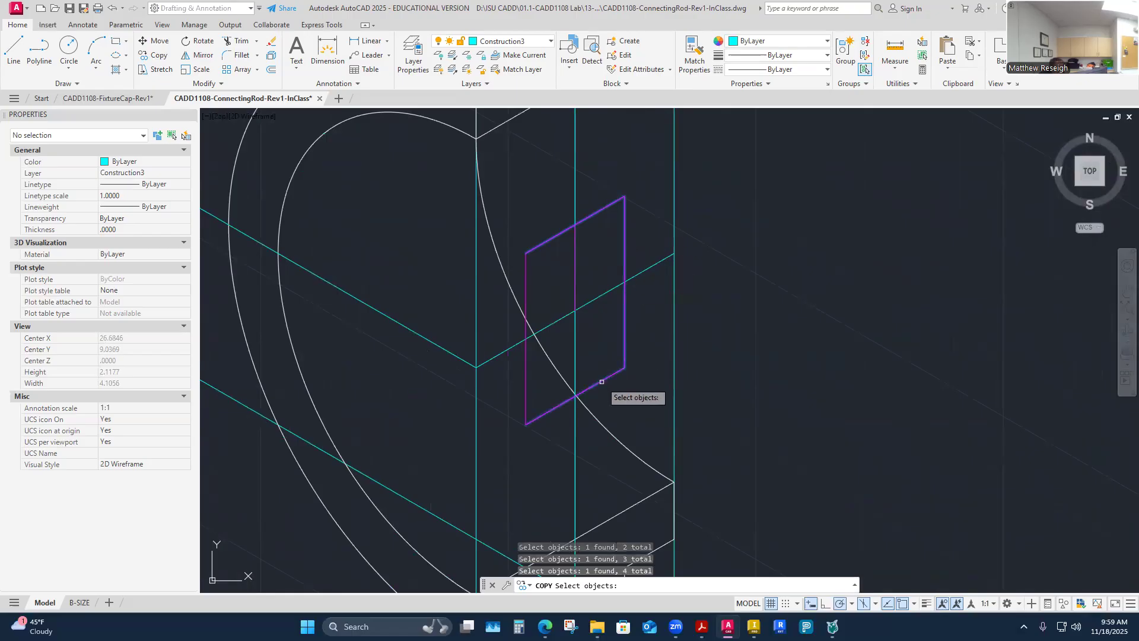
{"action": "left_click", "coordinate": [526, 386]}
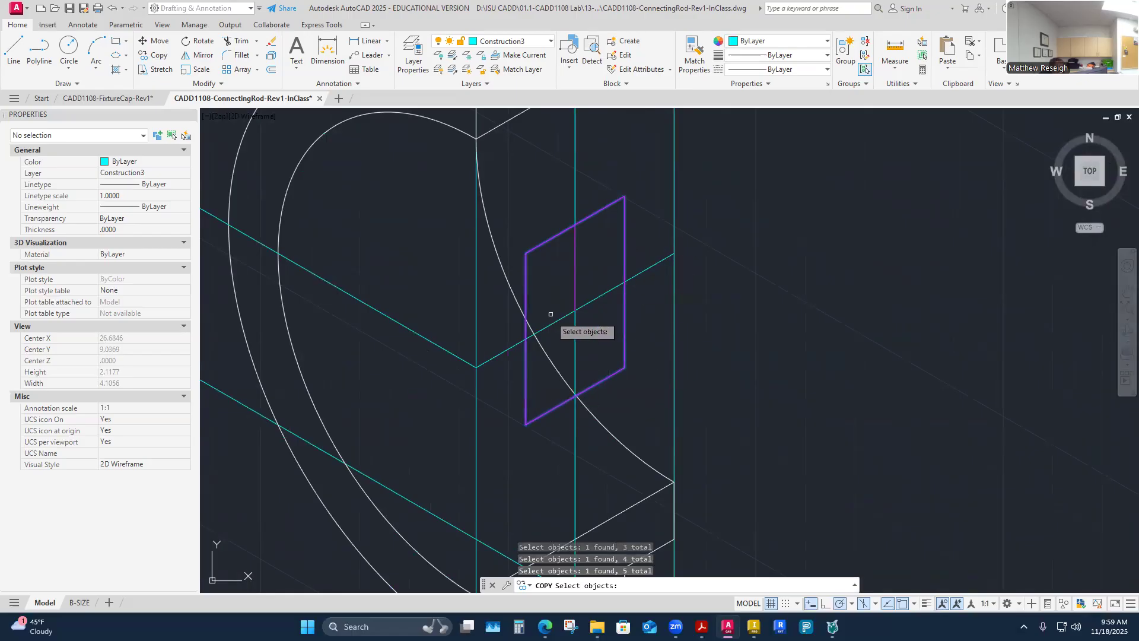
{"action": "key", "text": "Return"}
{"action": "left_click", "coordinate": [575, 312]}
{"action": "scroll", "coordinate": [575, 309], "scroll_direction": "down", "scroll_amount": 5}
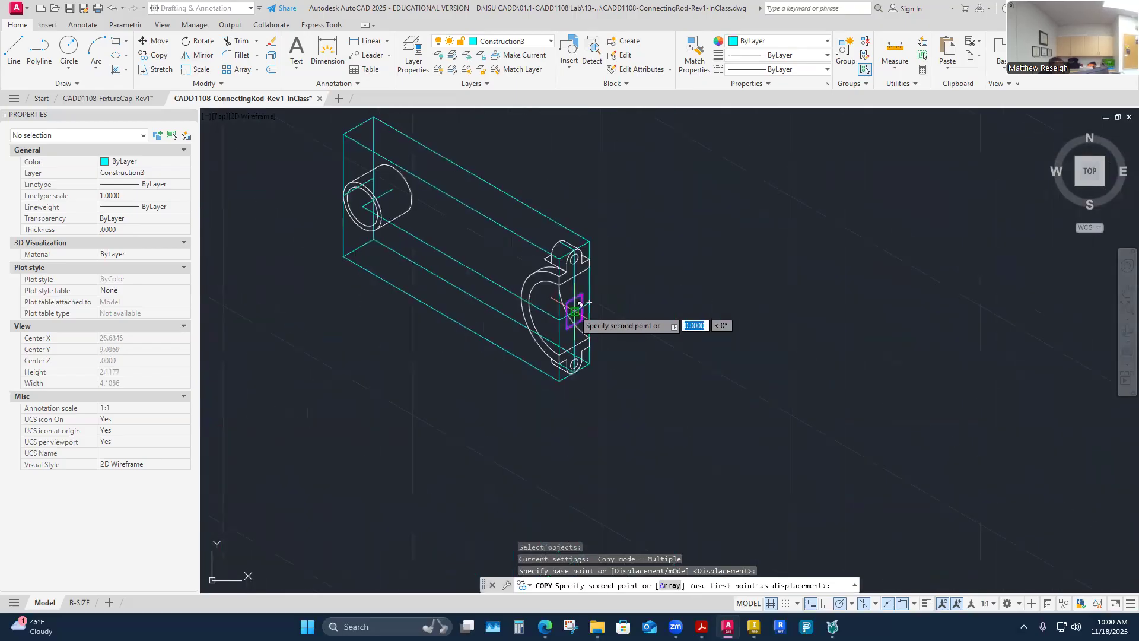
{"action": "scroll", "coordinate": [356, 178], "scroll_direction": "up", "scroll_amount": 8}
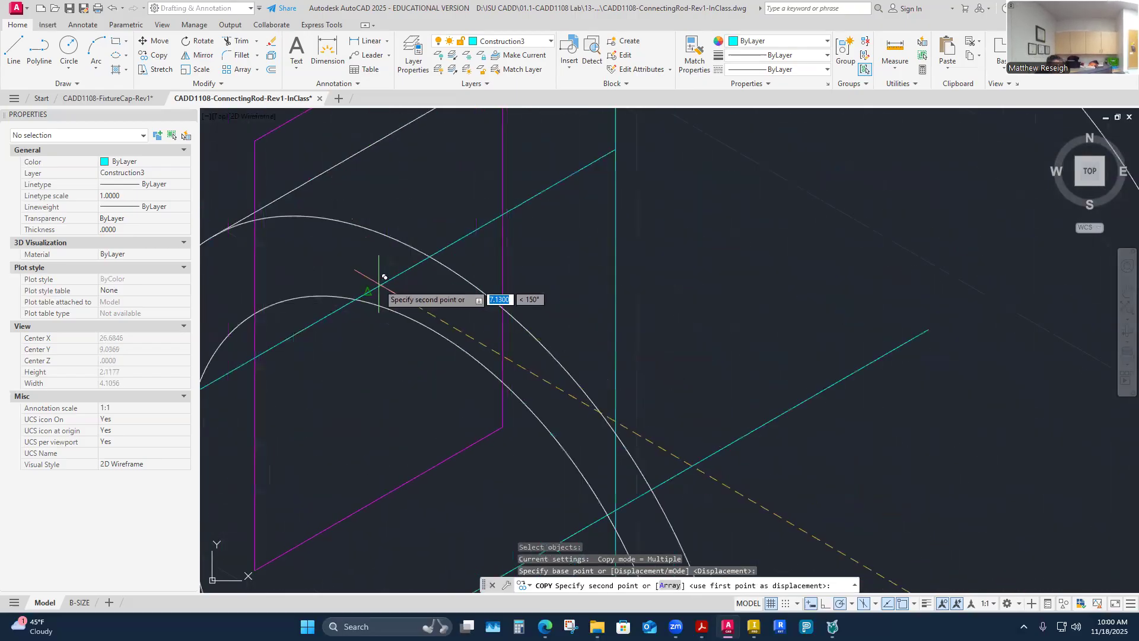
{"action": "left_click", "coordinate": [379, 280]}
{"action": "scroll", "coordinate": [378, 280], "scroll_direction": "down", "scroll_amount": 4}
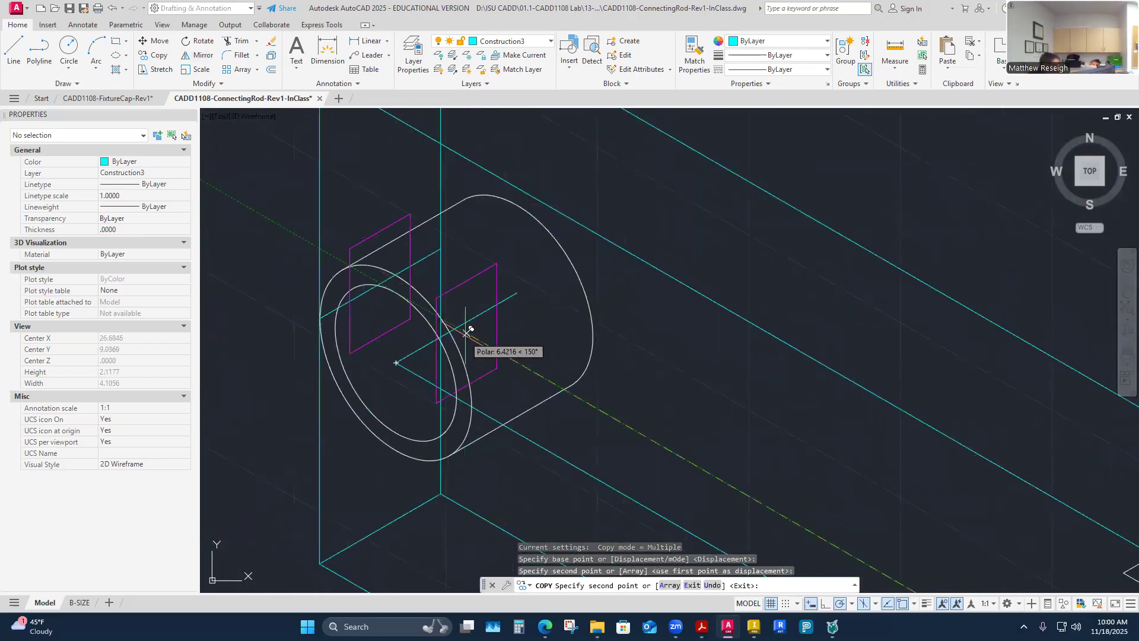
{"action": "key", "text": "Escape"}
Step: Draw a line connecting the upper-left corners of the cross-section outlines at the small and big ends
{"action": "scroll", "coordinate": [475, 332], "scroll_direction": "down", "scroll_amount": 4}
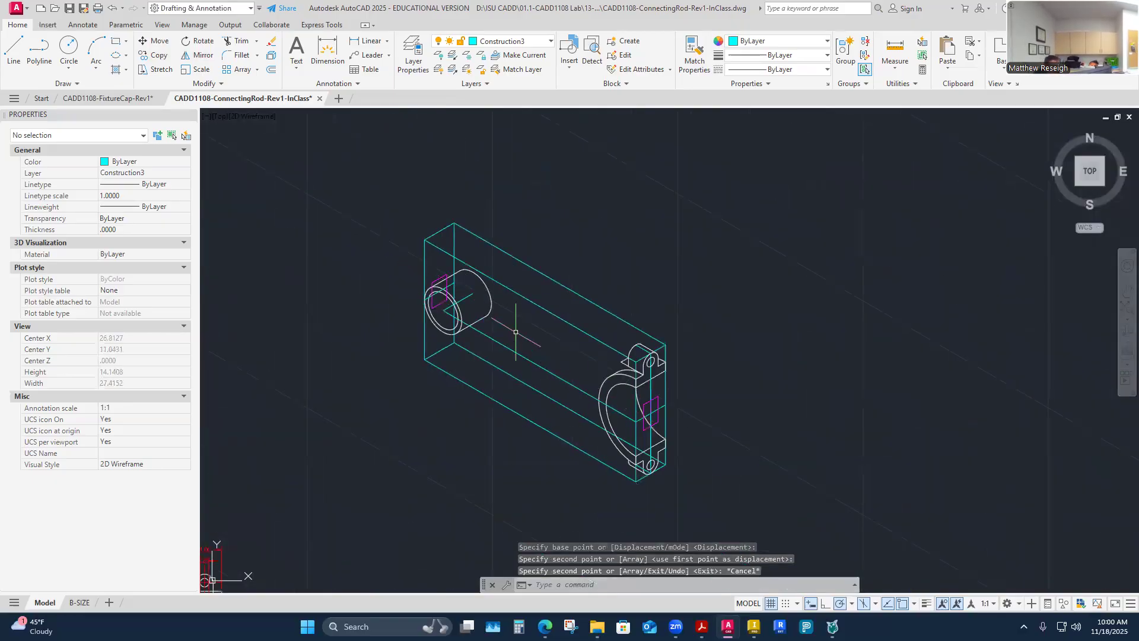
{"action": "left_click", "coordinate": [14, 51]}
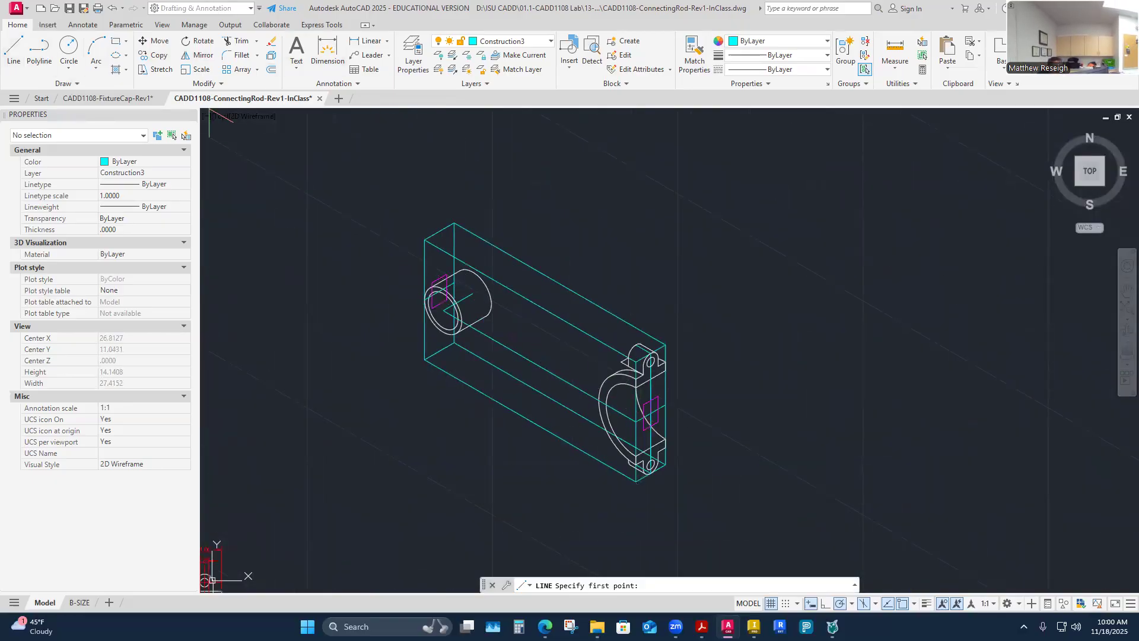
{"action": "scroll", "coordinate": [468, 293], "scroll_direction": "up", "scroll_amount": 4}
{"action": "left_click", "coordinate": [435, 280]}
{"action": "scroll", "coordinate": [255, 250], "scroll_direction": "down", "scroll_amount": 4}
{"action": "scroll", "coordinate": [440, 359], "scroll_direction": "up", "scroll_amount": 5}
{"action": "left_click", "coordinate": [528, 425]}
{"action": "right_click", "coordinate": [529, 425]}
{"action": "left_click", "coordinate": [551, 433]}
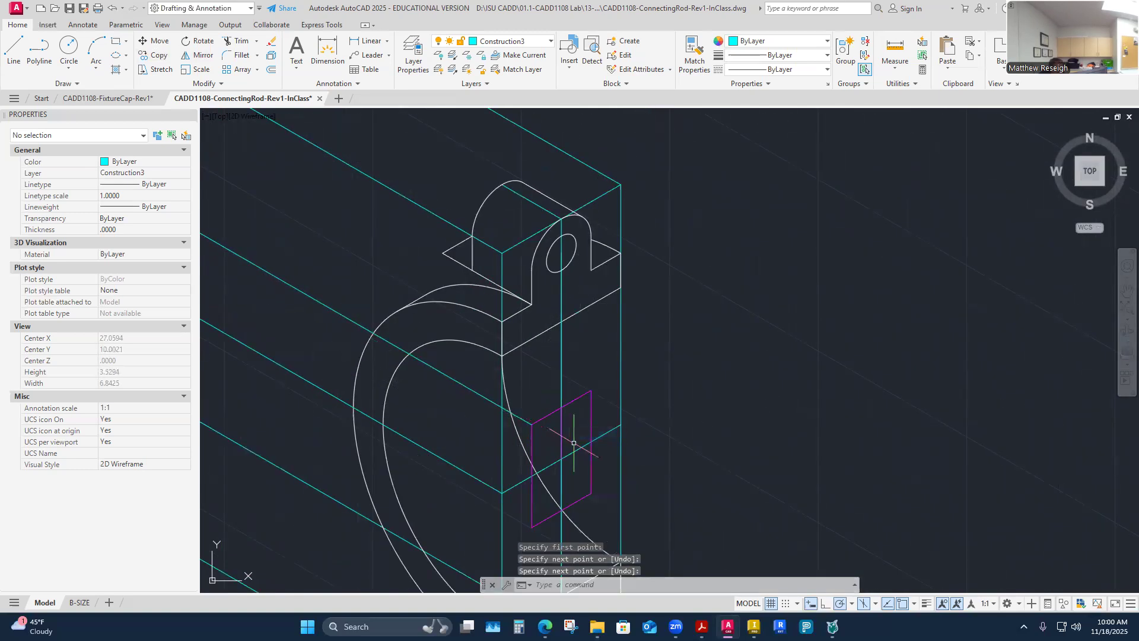
Step: Make Construction4 the current layer and match the new arm edge line's properties to the magenta outline
{"action": "left_click", "coordinate": [549, 42]}
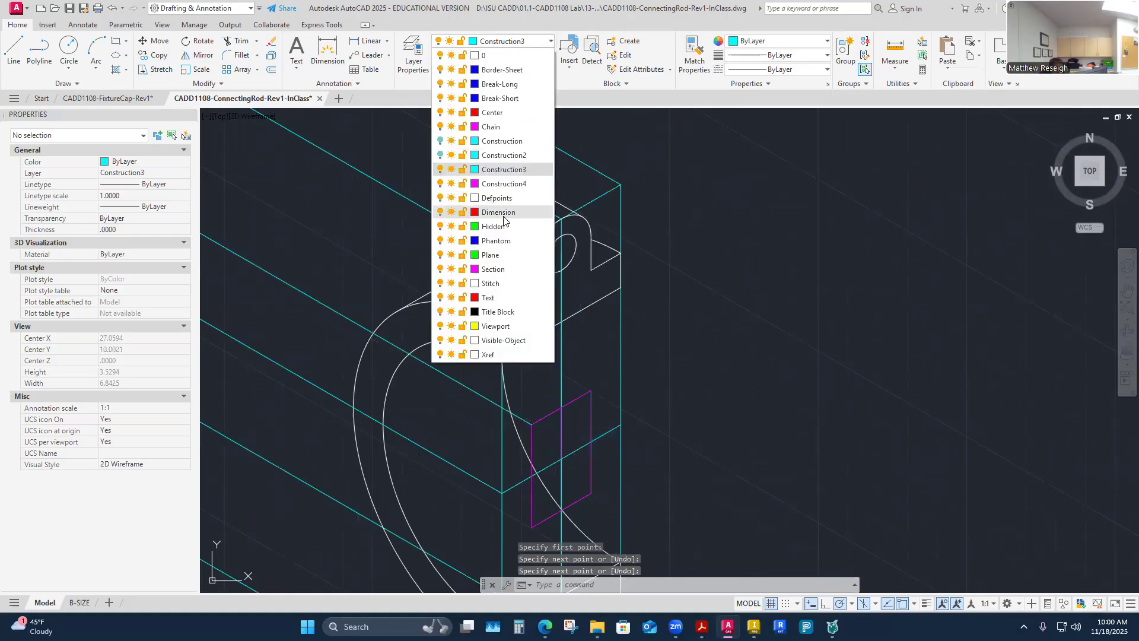
{"action": "left_click", "coordinate": [499, 184]}
{"action": "left_click", "coordinate": [694, 65]}
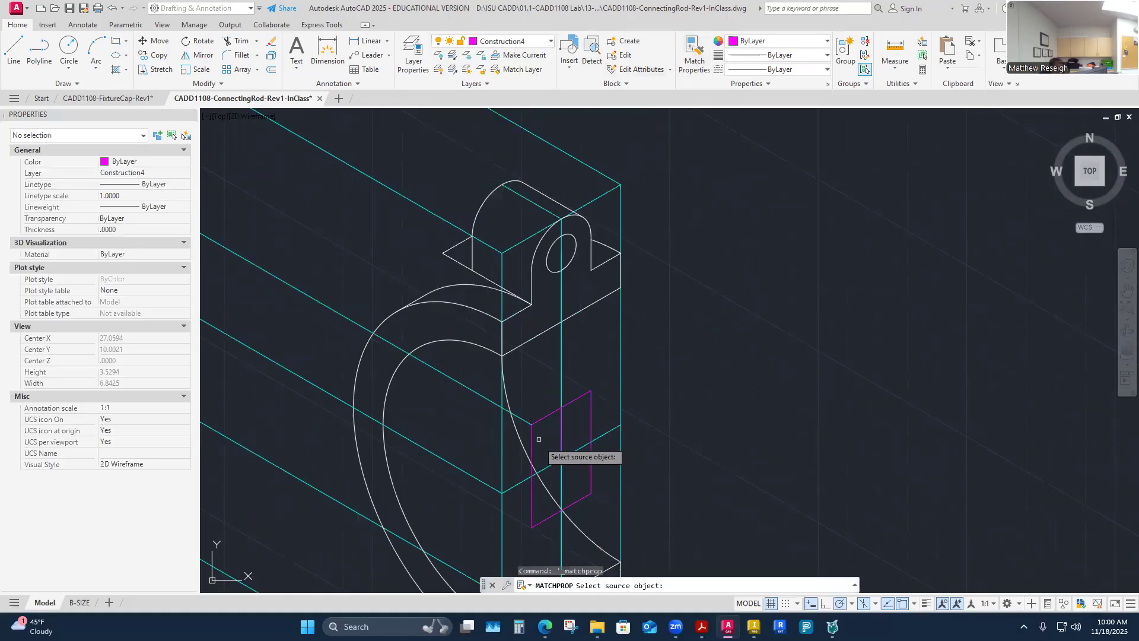
{"action": "left_click", "coordinate": [546, 414]}
{"action": "left_click", "coordinate": [449, 377]}
{"action": "right_click", "coordinate": [448, 402]}
{"action": "left_click", "coordinate": [475, 409]}
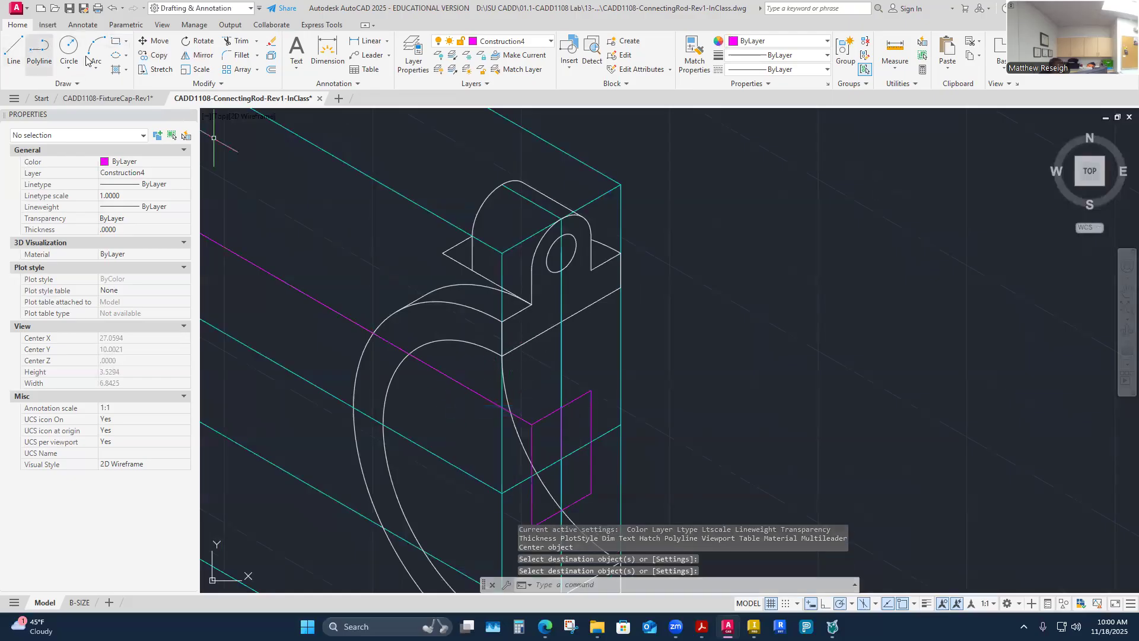
Step: Draw a line connecting the upper-right corners of the big-end and small-end cross-section outlines
{"action": "type", "text": "l"}
{"action": "key", "text": "Return"}
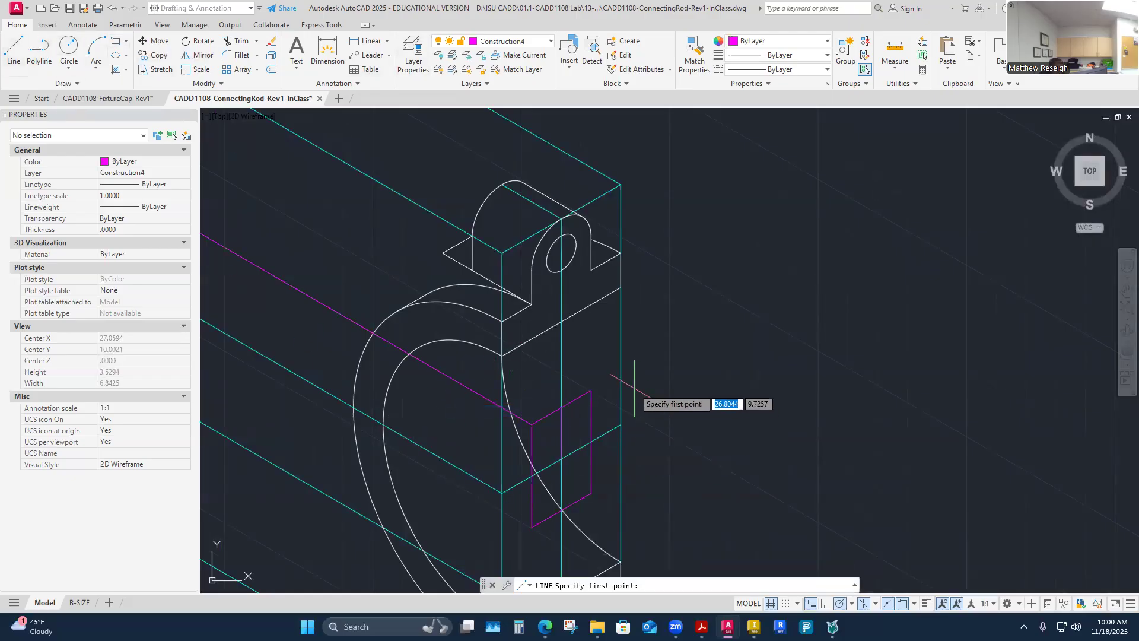
{"action": "scroll", "coordinate": [593, 396], "scroll_direction": "down", "scroll_amount": 3}
{"action": "left_click", "coordinate": [592, 390]}
{"action": "scroll", "coordinate": [406, 274], "scroll_direction": "up", "scroll_amount": 5}
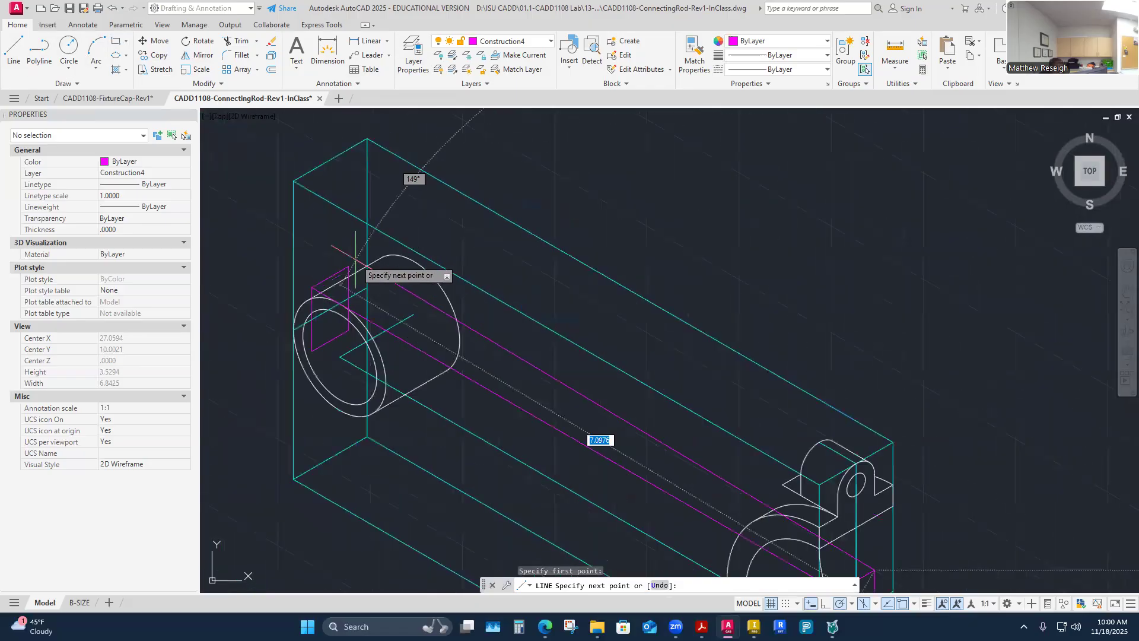
{"action": "left_click", "coordinate": [348, 266]}
{"action": "right_click", "coordinate": [352, 267]}
{"action": "left_click", "coordinate": [386, 284]}
Step: Draw a line connecting the lower-right corners of the small-end and big-end cross-section outlines
{"action": "right_click", "coordinate": [491, 270]}
{"action": "left_click", "coordinate": [534, 280]}
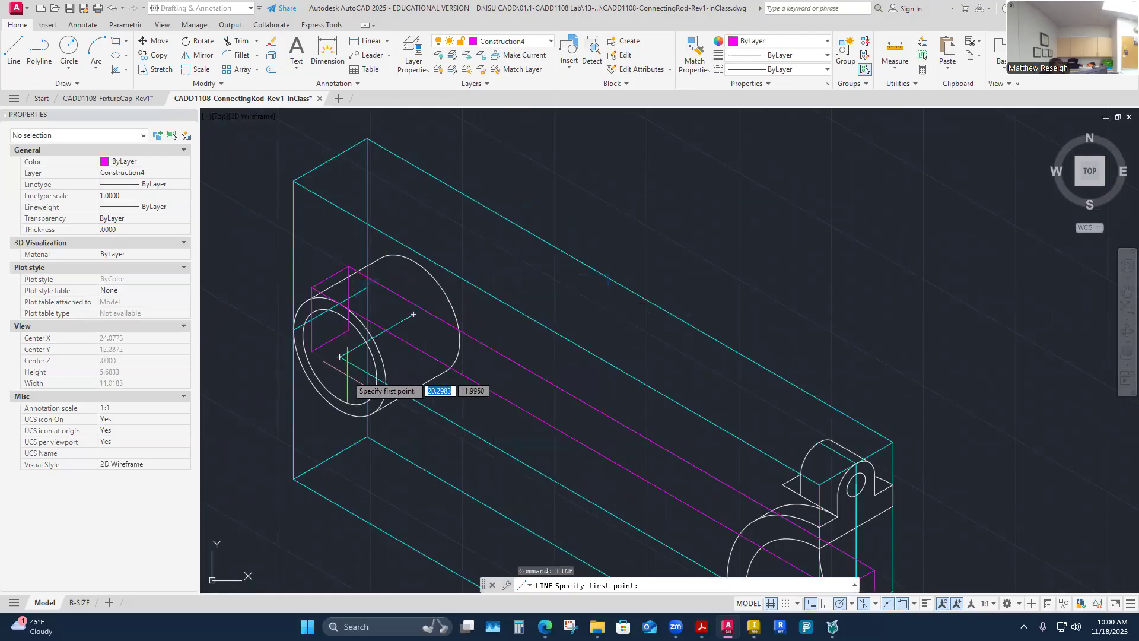
{"action": "left_click", "coordinate": [348, 330]}
{"action": "scroll", "coordinate": [350, 356], "scroll_direction": "down", "scroll_amount": 5}
{"action": "scroll", "coordinate": [474, 308], "scroll_direction": "up", "scroll_amount": 7}
{"action": "scroll", "coordinate": [515, 423], "scroll_direction": "up", "scroll_amount": 2}
{"action": "left_click", "coordinate": [596, 376]}
{"action": "right_click", "coordinate": [596, 371]}
{"action": "left_click", "coordinate": [604, 378]}
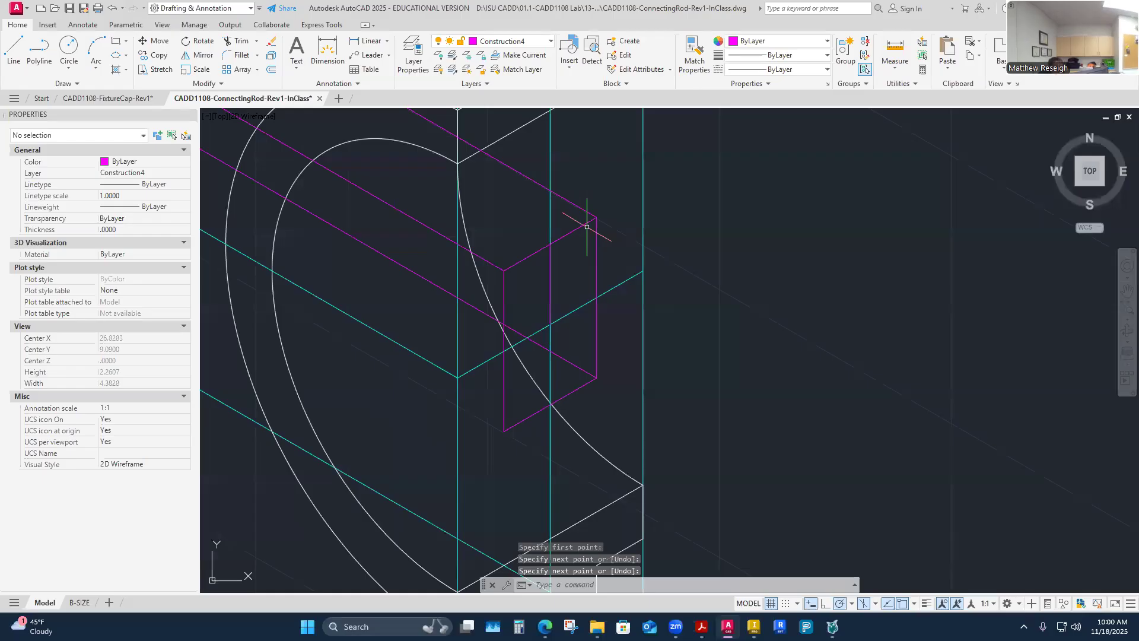
Step: Check the cross-section outline at the big end against the dimensioned connecting rod drawing in Acrobat, and return to AutoCAD
{"action": "scroll", "coordinate": [563, 345], "scroll_direction": "down", "scroll_amount": 4}
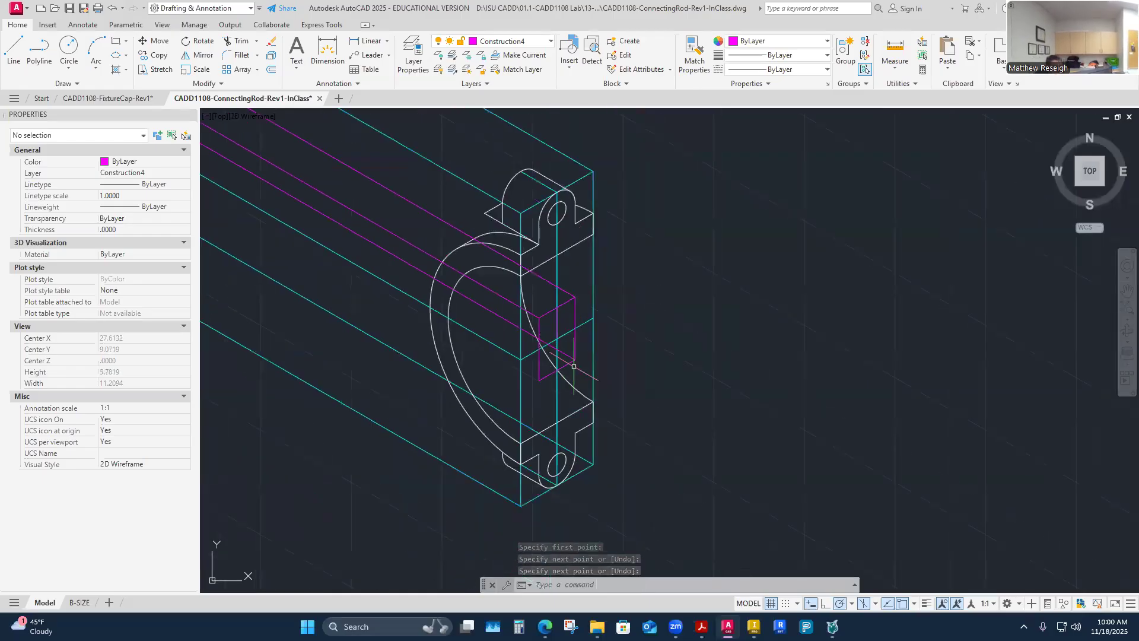
{"action": "scroll", "coordinate": [552, 315], "scroll_direction": "up", "scroll_amount": 4}
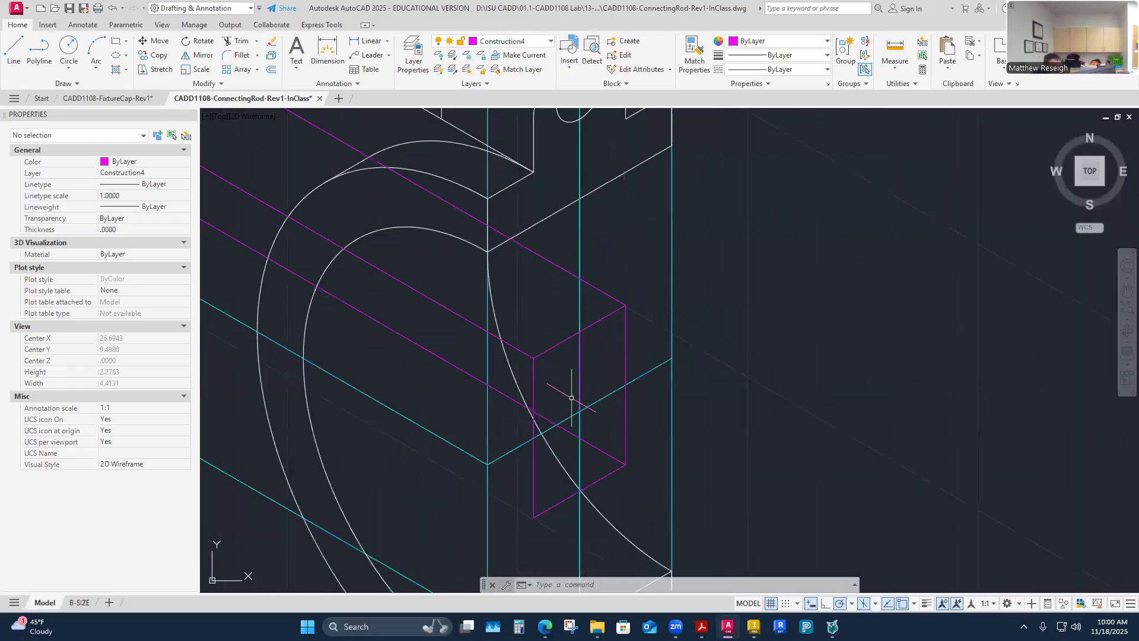
{"action": "scroll", "coordinate": [571, 398], "scroll_direction": "up", "scroll_amount": 2}
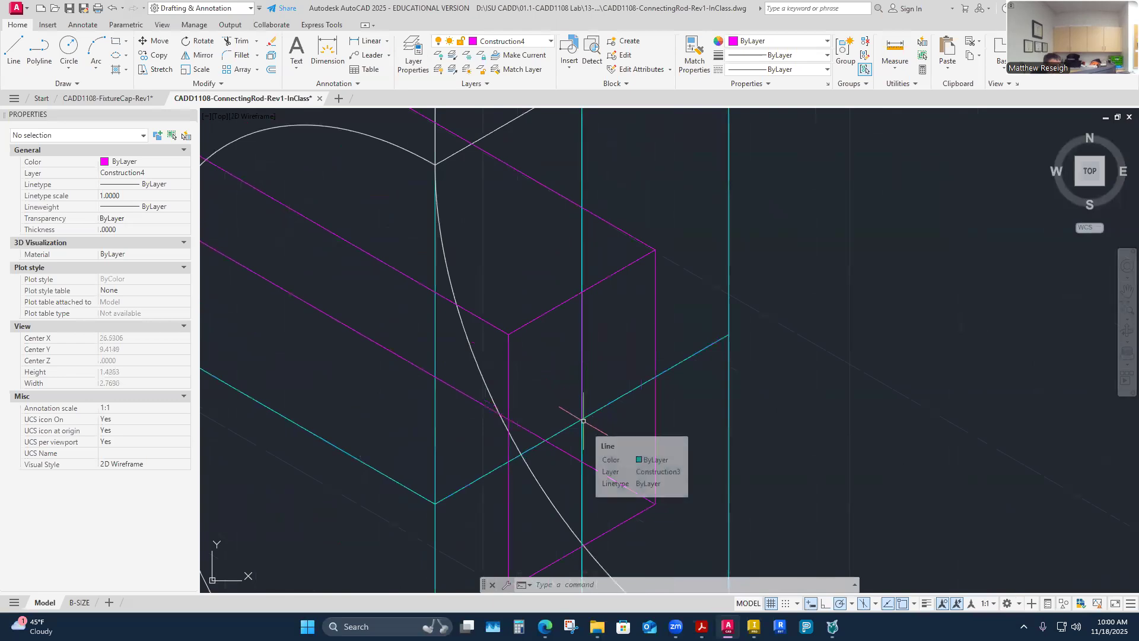
{"action": "scroll", "coordinate": [527, 337], "scroll_direction": "down", "scroll_amount": 2}
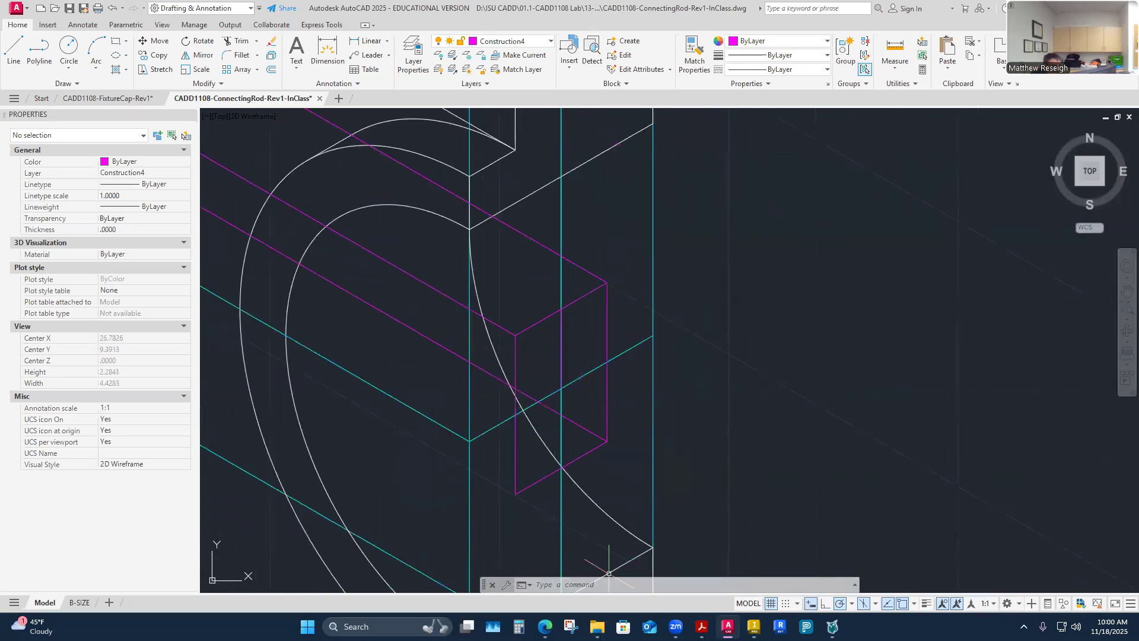
{"action": "left_click", "coordinate": [702, 627]}
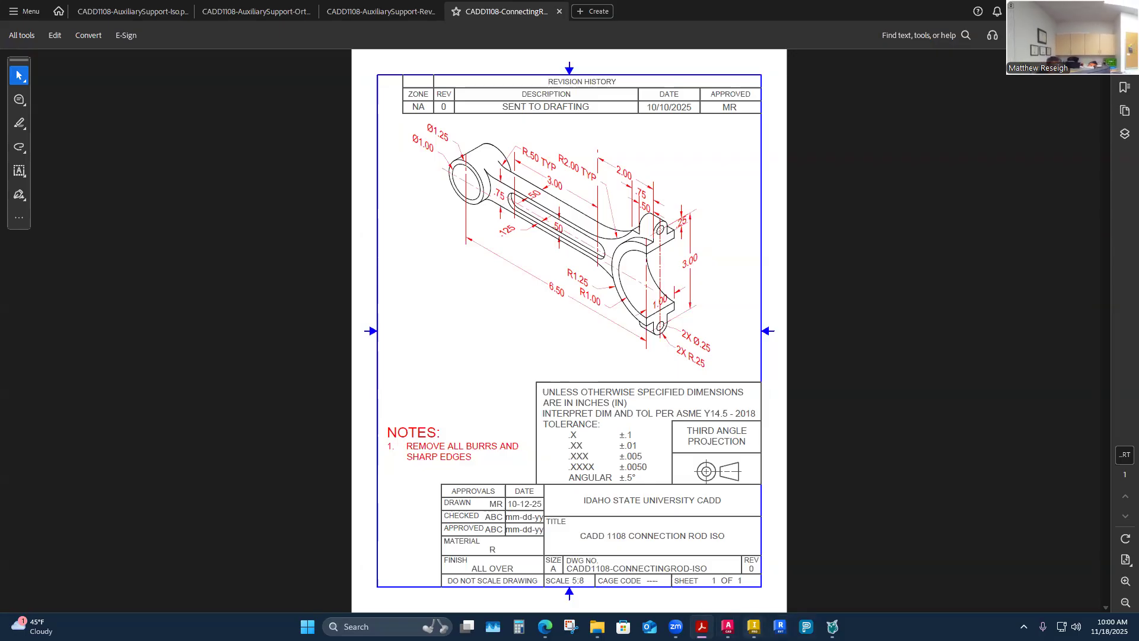
{"action": "key", "text": "alt+Tab"}
Step: Examine how the big-end cross-section outline is positioned from the 30° line's midpoint, the vertical centre line and the short magenta vertical line
{"action": "left_click", "coordinate": [592, 370]}
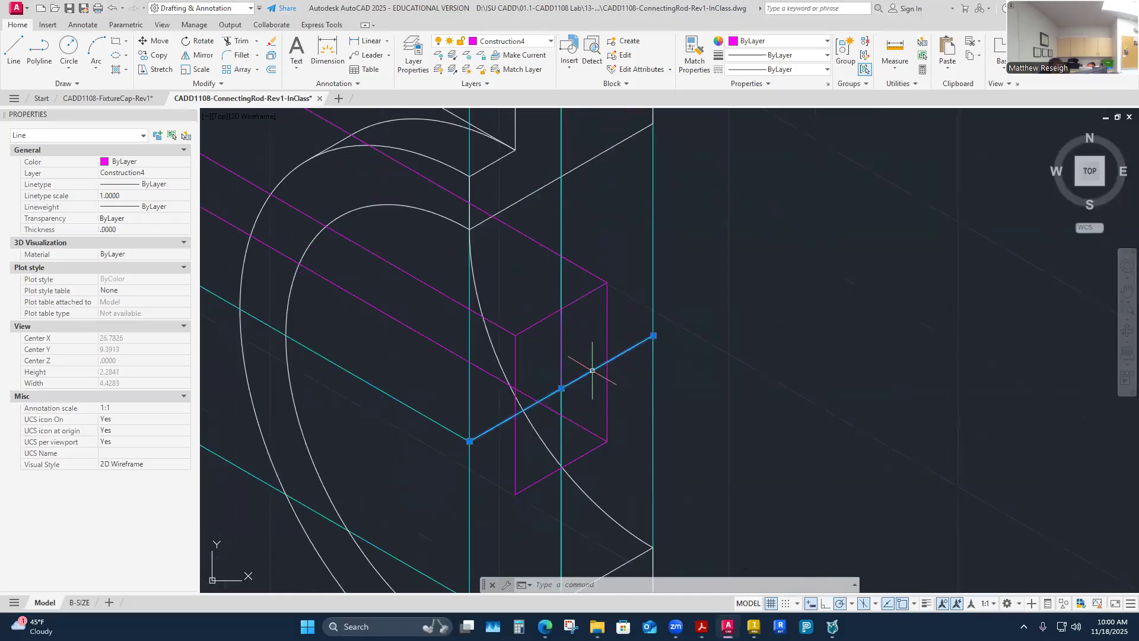
{"action": "left_click", "coordinate": [560, 226]}
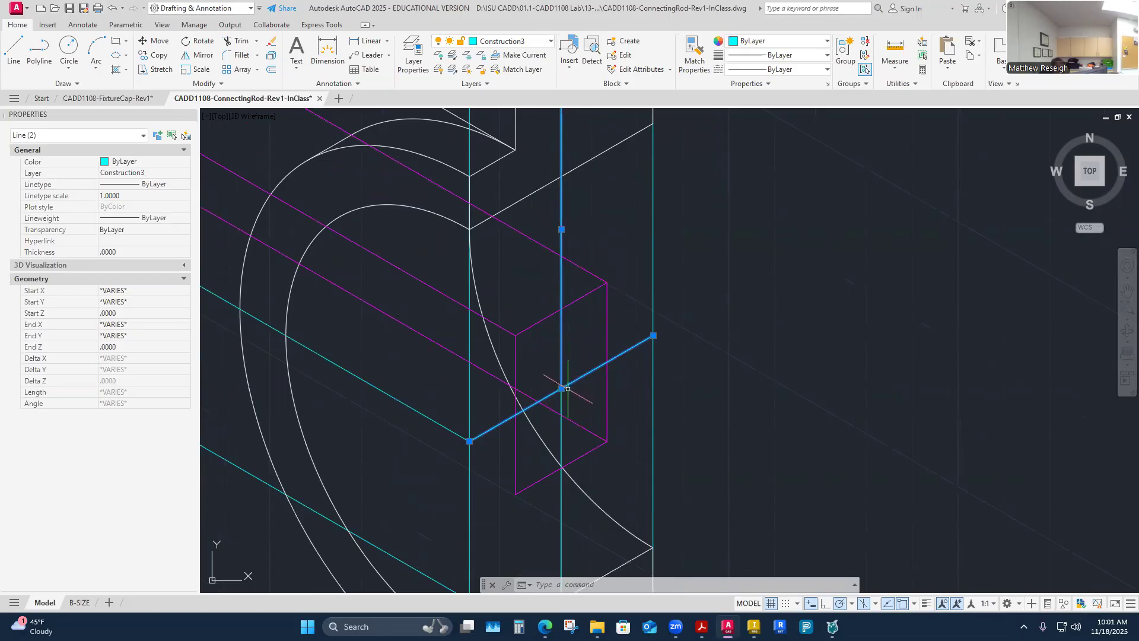
{"action": "left_click", "coordinate": [602, 406]}
{"action": "key", "text": "Escape"}
{"action": "key", "text": "Escape"}
{"action": "key", "text": "Escape"}
{"action": "left_click", "coordinate": [560, 380]}
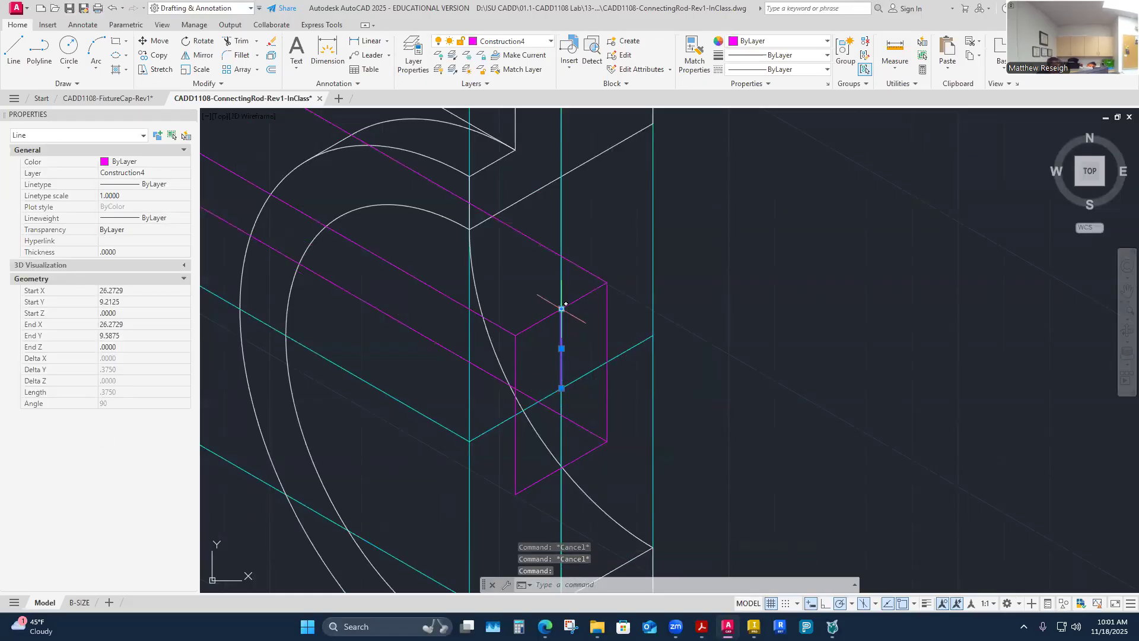
{"action": "mouse_move", "coordinate": [562, 309]}
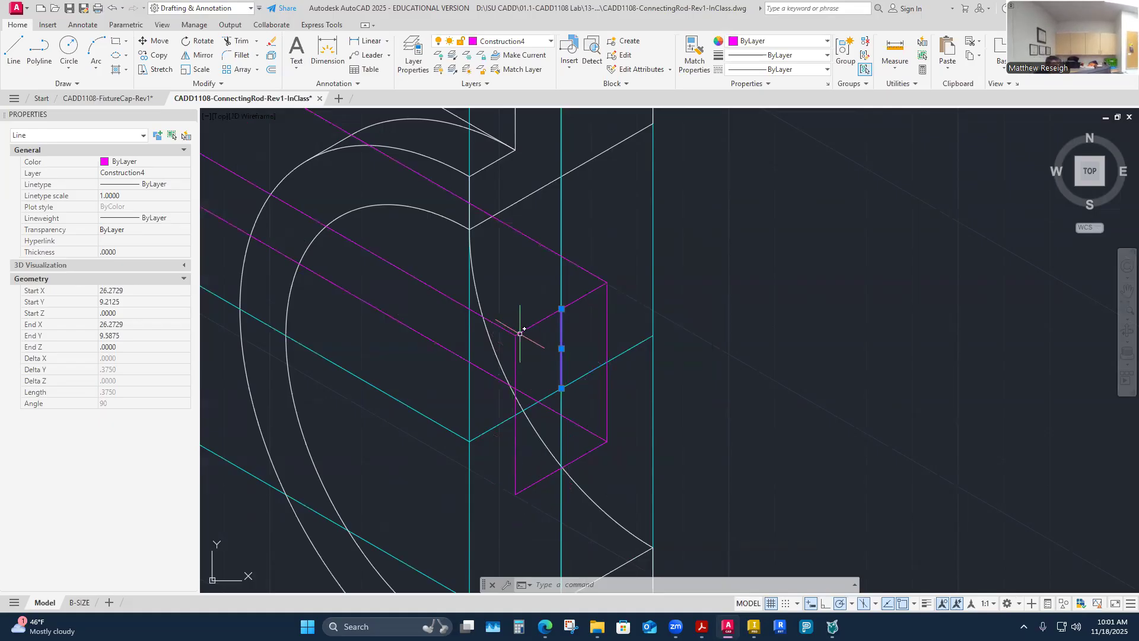
{"action": "key", "text": "Escape"}
{"action": "left_click", "coordinate": [537, 322]}
{"action": "key", "text": "Escape"}
{"action": "left_click", "coordinate": [584, 299]}
{"action": "key", "text": "Escape"}
{"action": "left_click", "coordinate": [588, 305]}
{"action": "key", "text": "Escape"}
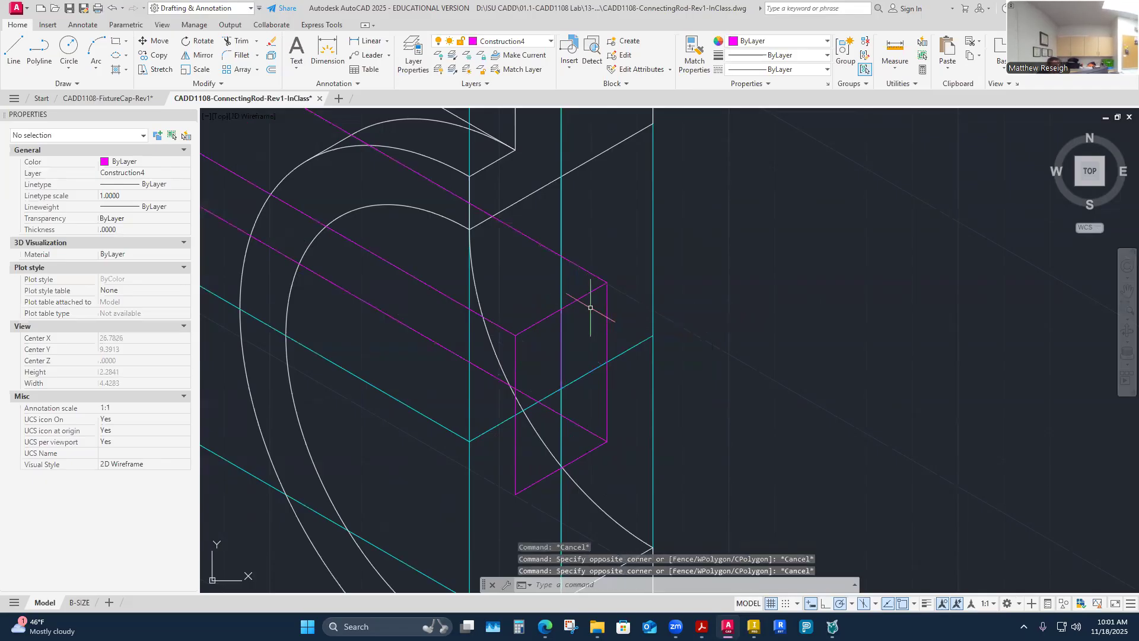
Step: Examine the 30° line at the small end and its midpoint, where the copied cross-section outline is placed
{"action": "scroll", "coordinate": [590, 308], "scroll_direction": "down", "scroll_amount": 5}
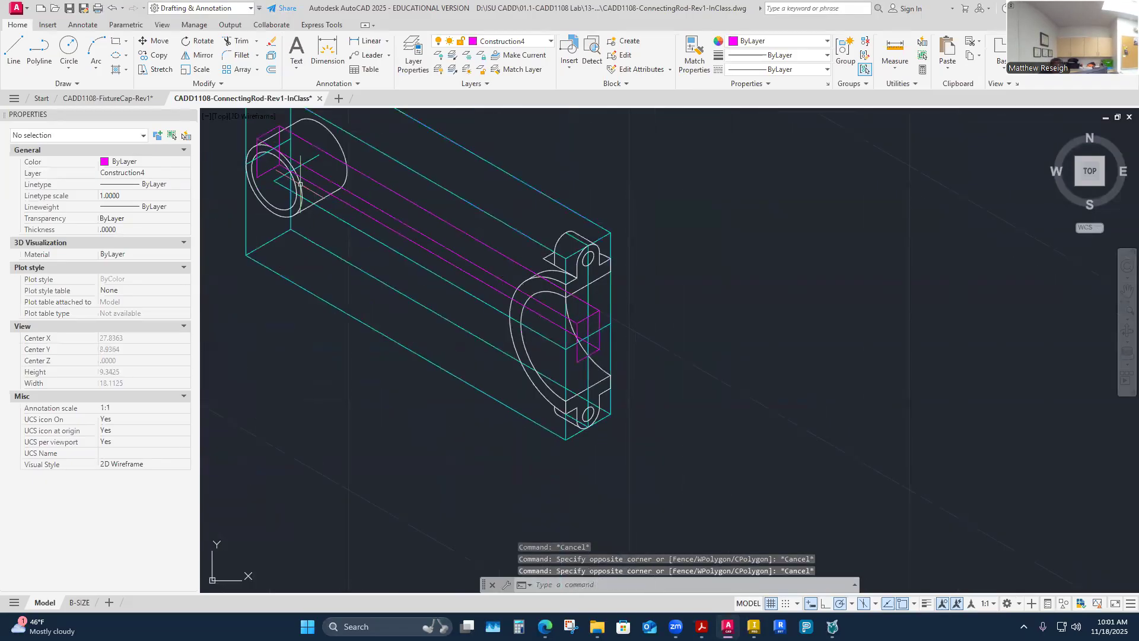
{"action": "scroll", "coordinate": [300, 184], "scroll_direction": "up", "scroll_amount": 4}
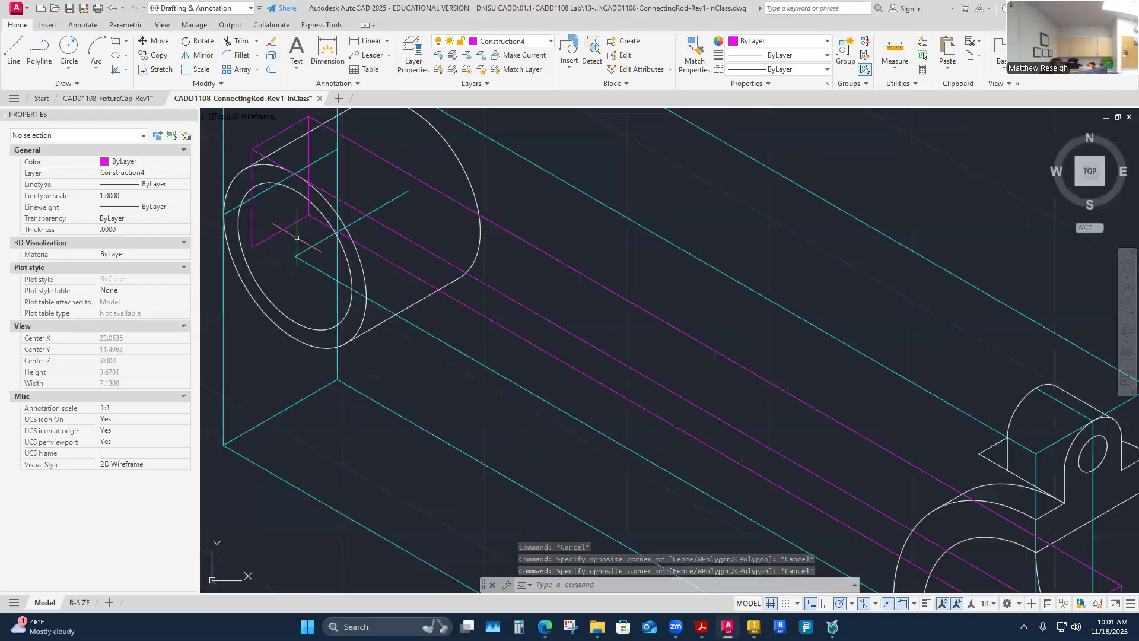
{"action": "middle_click_drag", "start_coordinate": [297, 237], "coordinate": [328, 359]}
{"action": "left_click", "coordinate": [300, 311]}
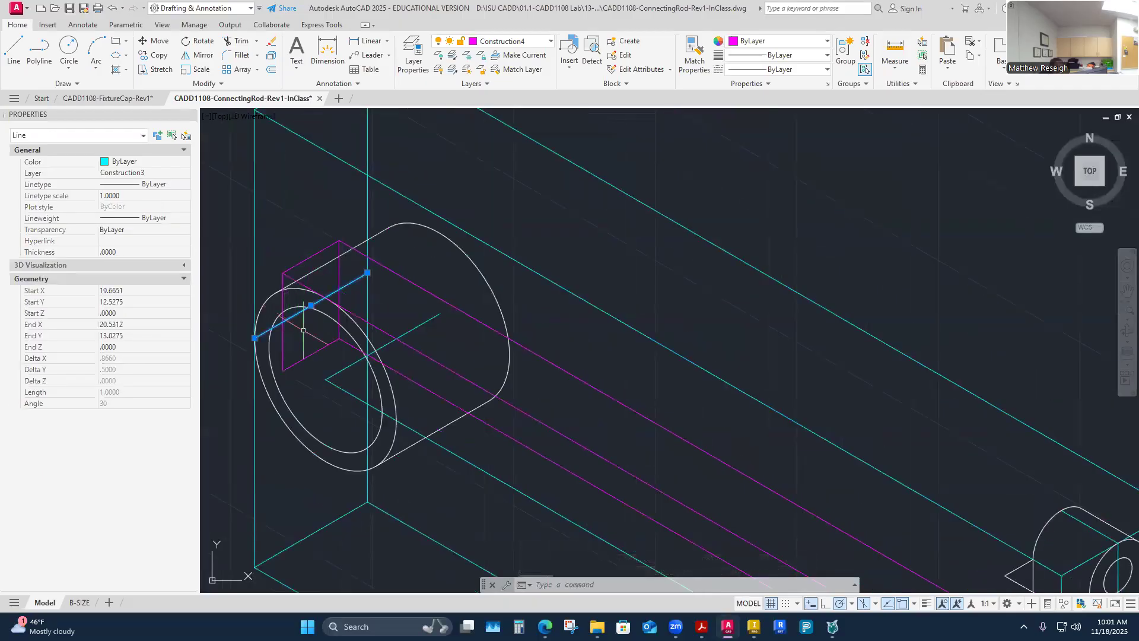
{"action": "scroll", "coordinate": [344, 332], "scroll_direction": "down", "scroll_amount": 4}
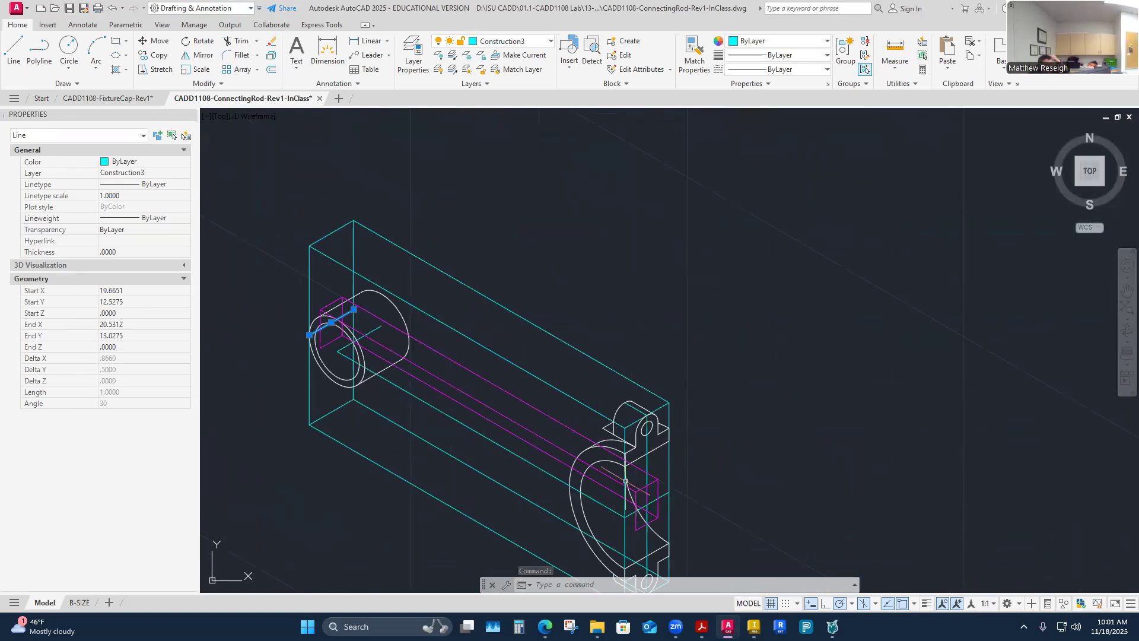
{"action": "scroll", "coordinate": [324, 341], "scroll_direction": "up", "scroll_amount": 4}
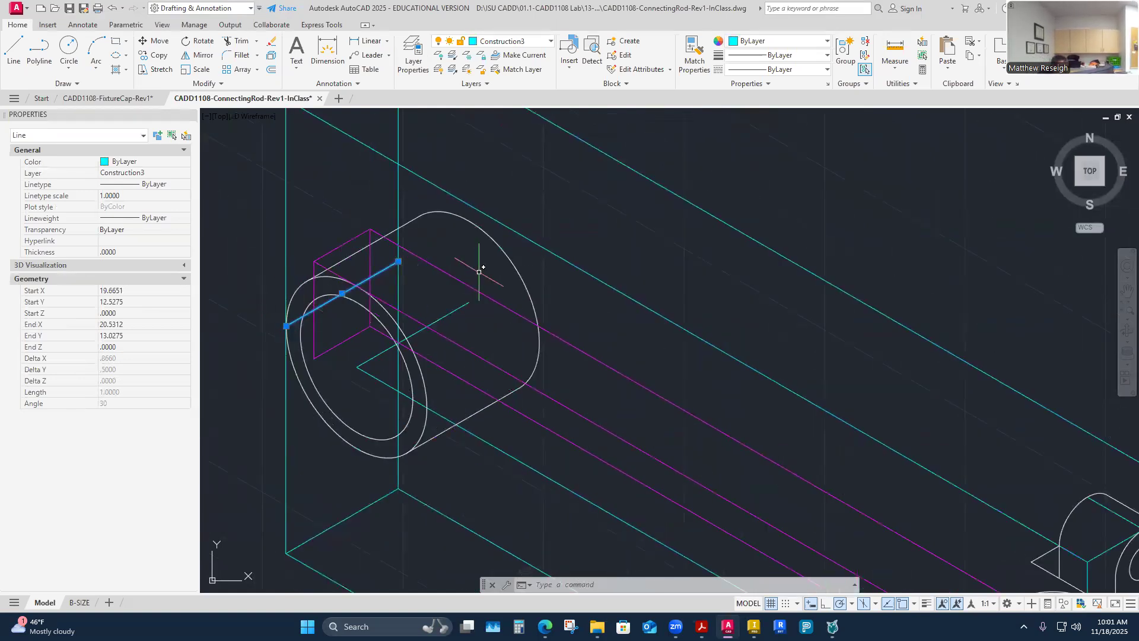
{"action": "scroll", "coordinate": [344, 294], "scroll_direction": "up", "scroll_amount": 2}
{"action": "key", "text": "Escape"}
{"action": "left_click", "coordinate": [349, 292]}
{"action": "key", "text": "Escape"}
{"action": "left_click", "coordinate": [349, 288]}
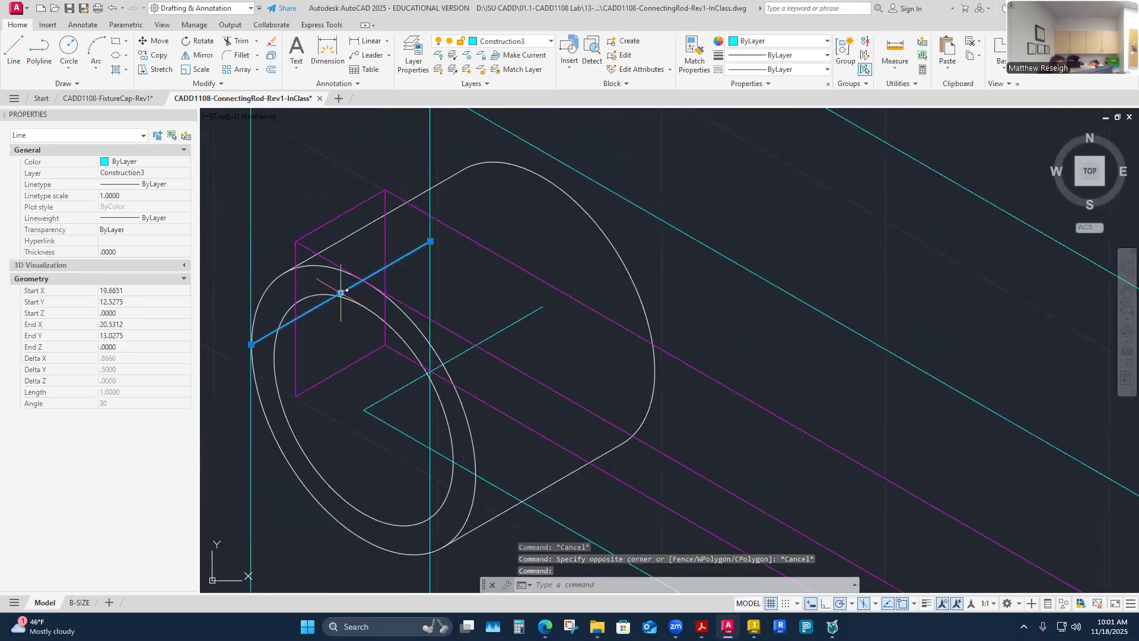
{"action": "left_click", "coordinate": [342, 292]}
{"action": "key", "text": "Escape"}
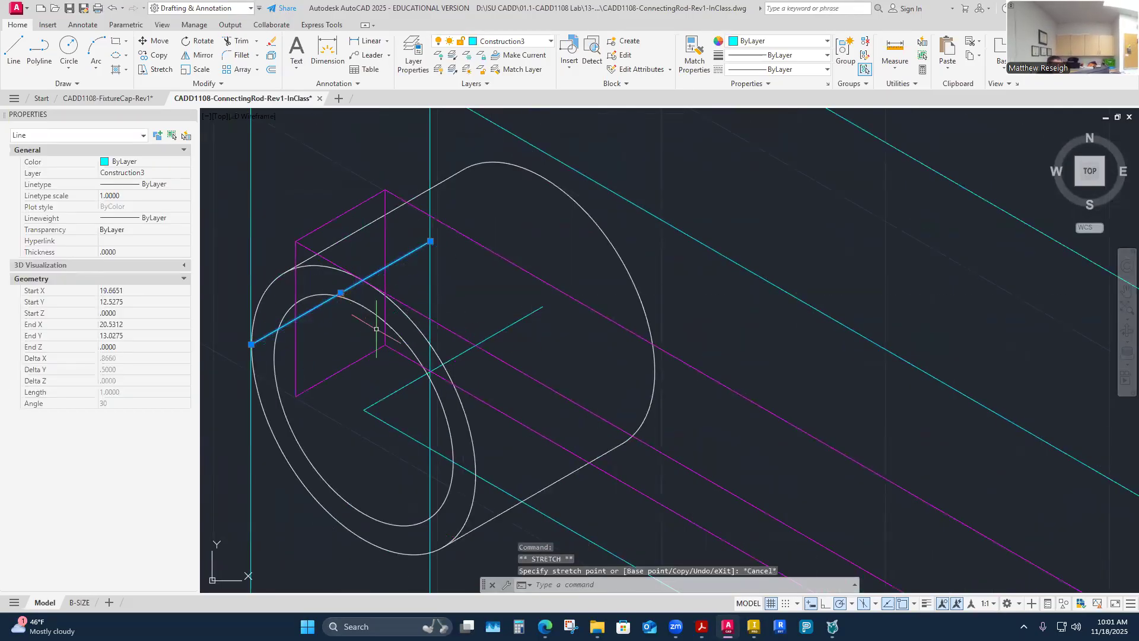
{"action": "key", "text": "Escape"}
Step: Draw a line connecting the lower-left corners of the small-end and big-end cross-section outlines
{"action": "scroll", "coordinate": [377, 293], "scroll_direction": "down", "scroll_amount": 4}
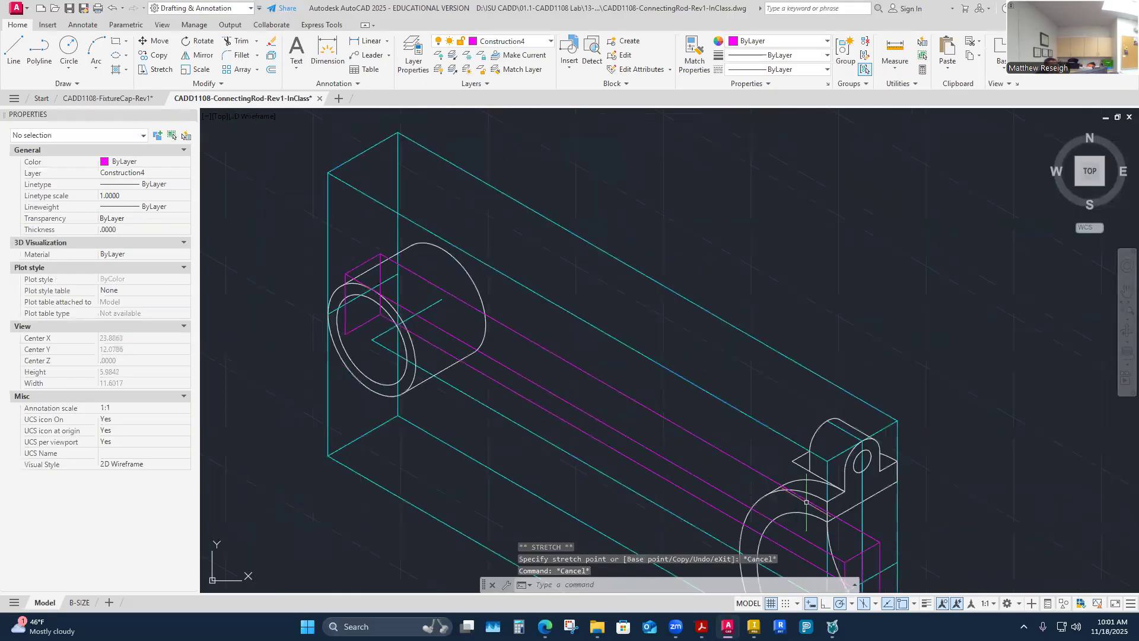
{"action": "scroll", "coordinate": [825, 498], "scroll_direction": "down", "scroll_amount": 2}
{"action": "scroll", "coordinate": [854, 551], "scroll_direction": "up", "scroll_amount": 2}
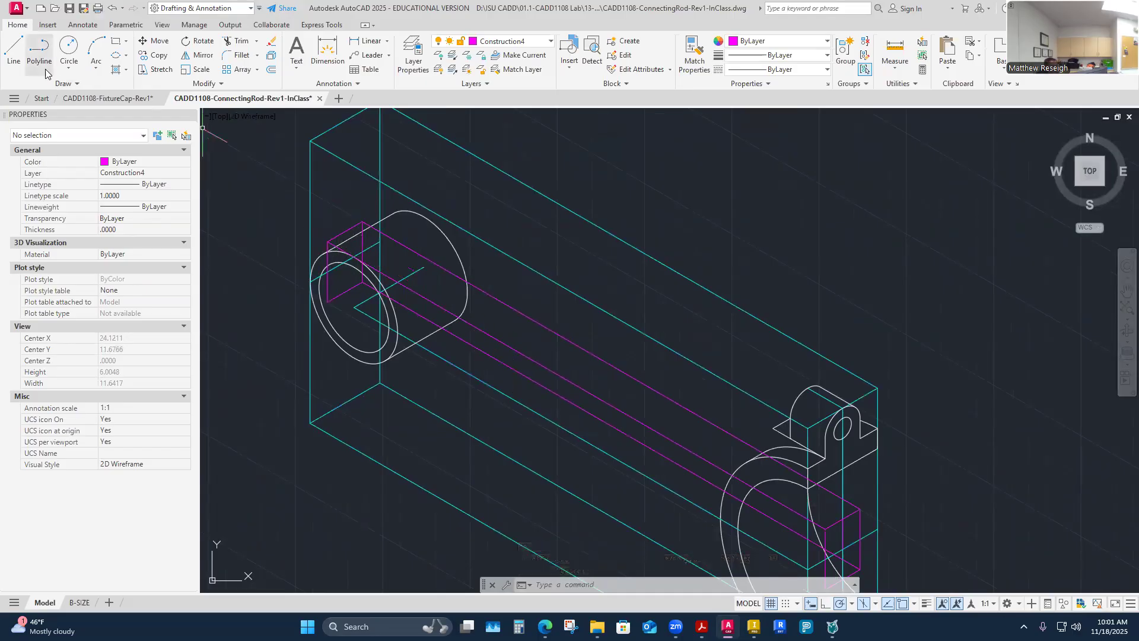
{"action": "left_click", "coordinate": [13, 50]}
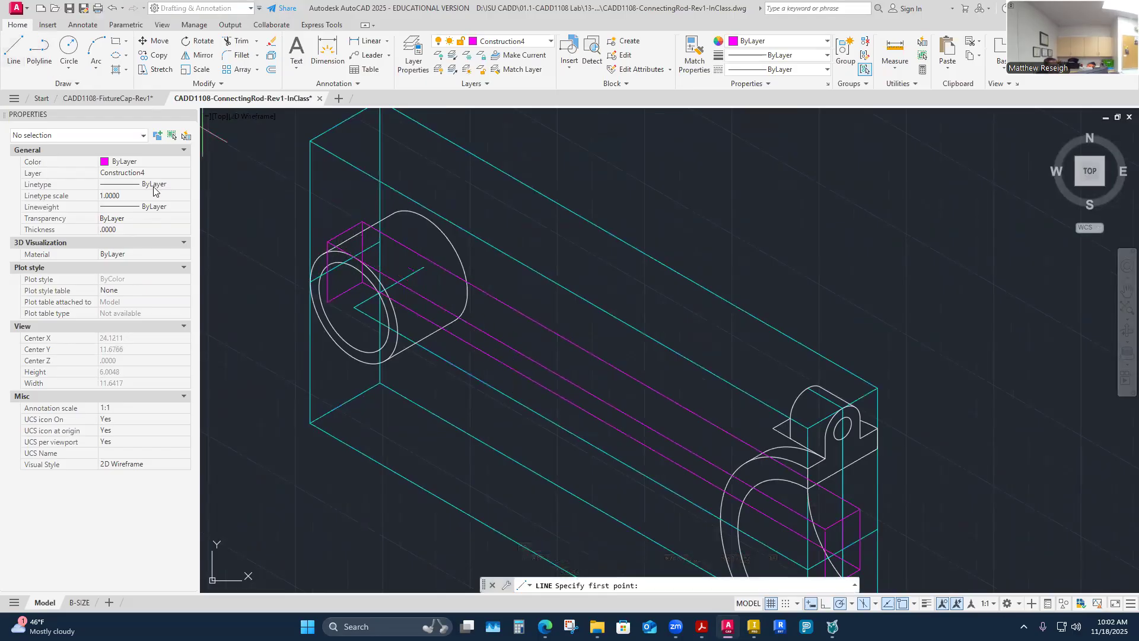
{"action": "left_click", "coordinate": [350, 307]}
{"action": "scroll", "coordinate": [345, 309], "scroll_direction": "down", "scroll_amount": 3}
{"action": "scroll", "coordinate": [534, 404], "scroll_direction": "up", "scroll_amount": 8}
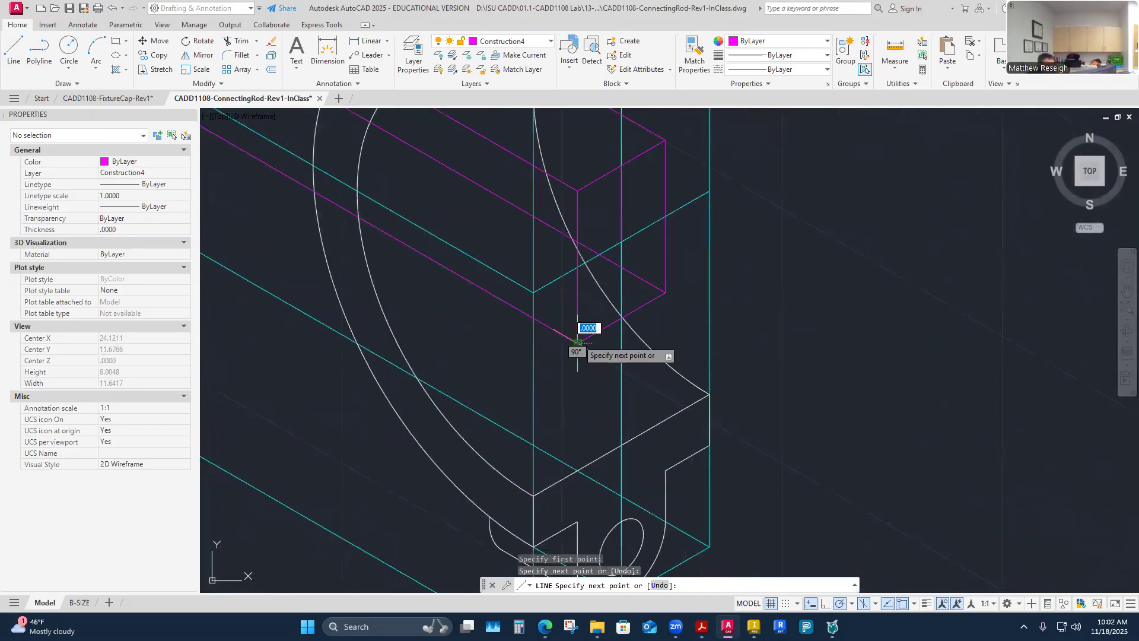
{"action": "key", "text": "Escape"}
Step: Hide the cyan construction lines by turning off the Construction3 layer
{"action": "scroll", "coordinate": [568, 356], "scroll_direction": "down", "scroll_amount": 6}
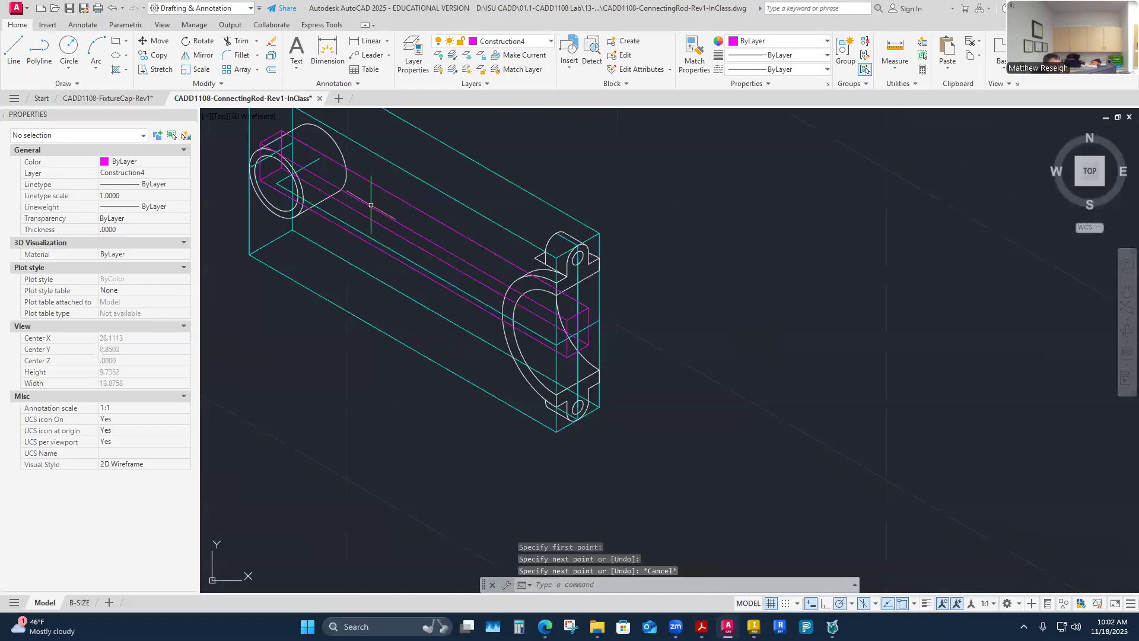
{"action": "scroll", "coordinate": [415, 324], "scroll_direction": "down", "scroll_amount": 2}
{"action": "scroll", "coordinate": [344, 202], "scroll_direction": "up", "scroll_amount": 2}
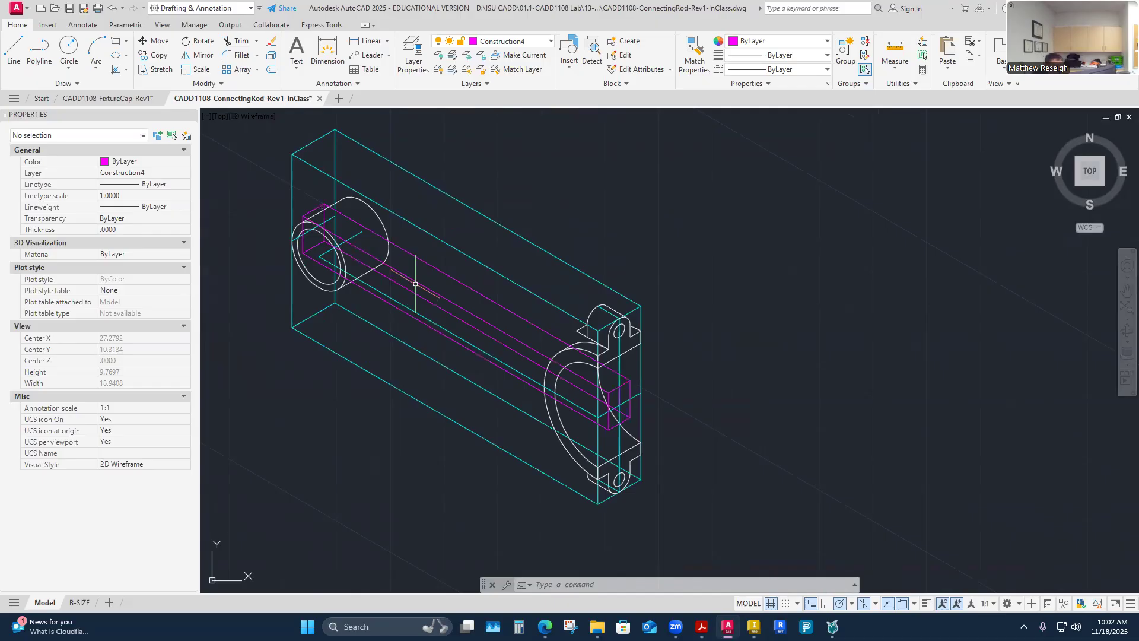
{"action": "left_click", "coordinate": [504, 41]}
{"action": "left_click", "coordinate": [440, 155]}
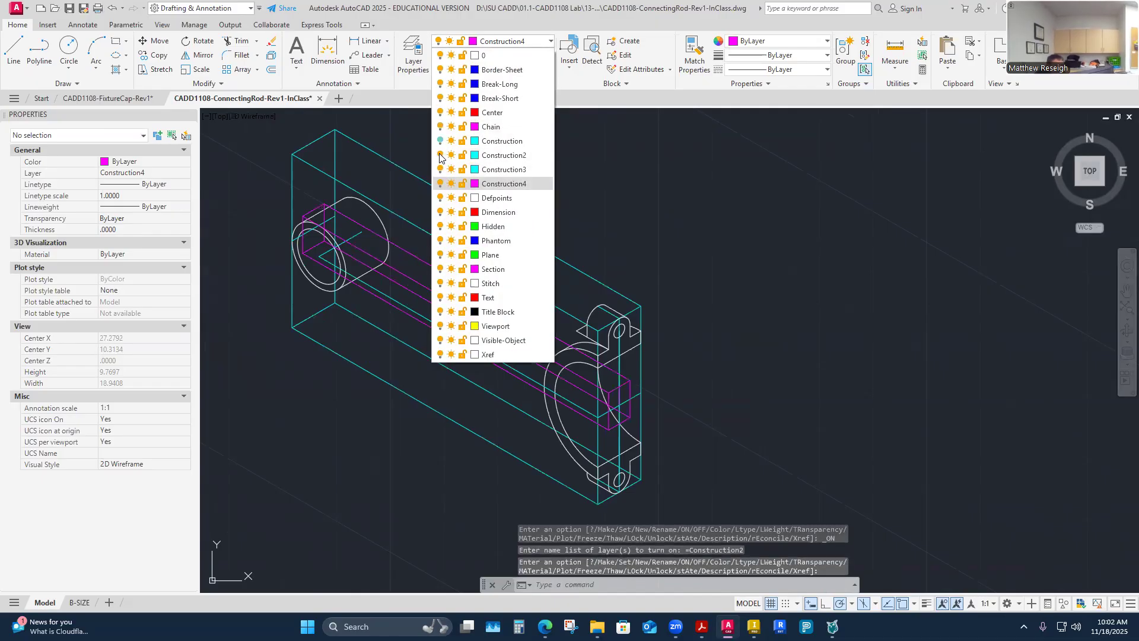
{"action": "left_click", "coordinate": [440, 170]}
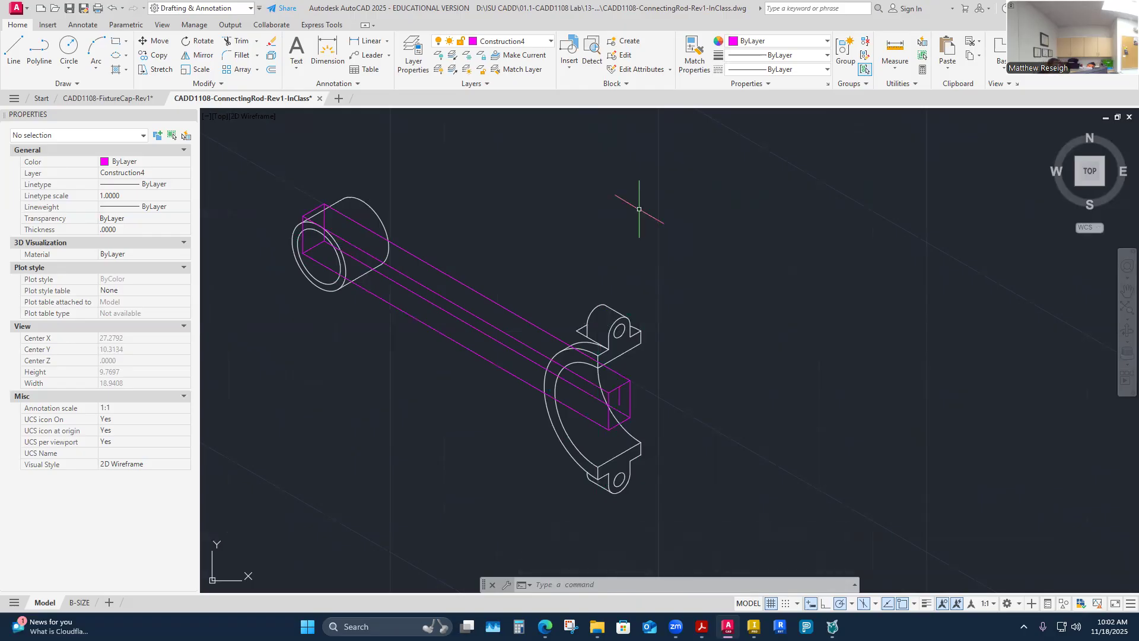
{"action": "scroll", "coordinate": [493, 343], "scroll_direction": "up", "scroll_amount": 2}
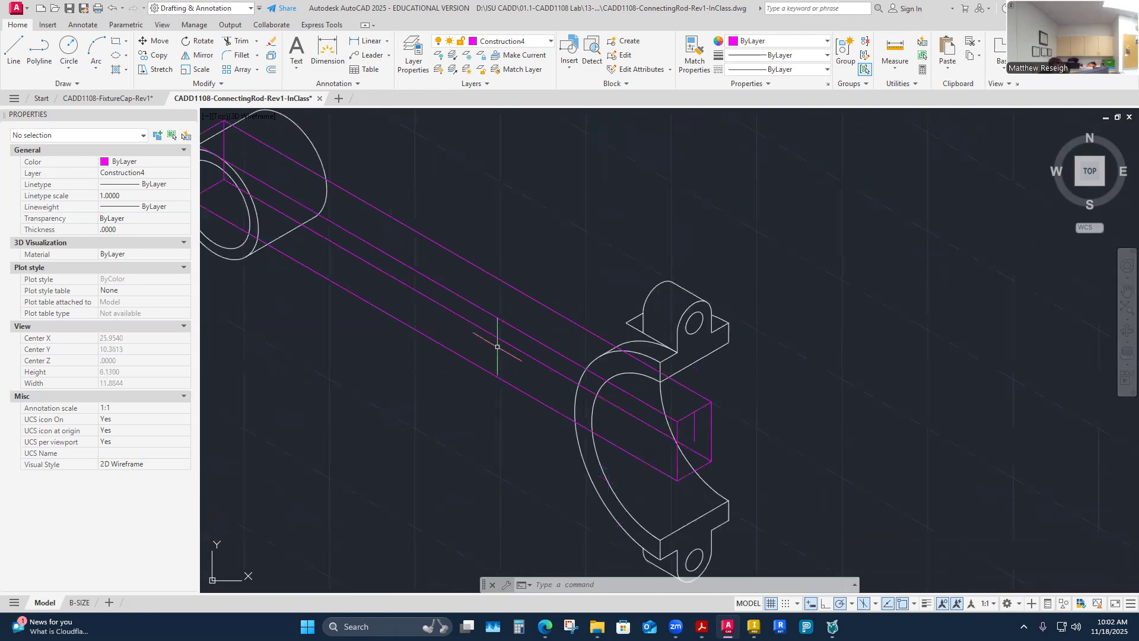
{"action": "scroll", "coordinate": [492, 343], "scroll_direction": "down", "scroll_amount": 2}
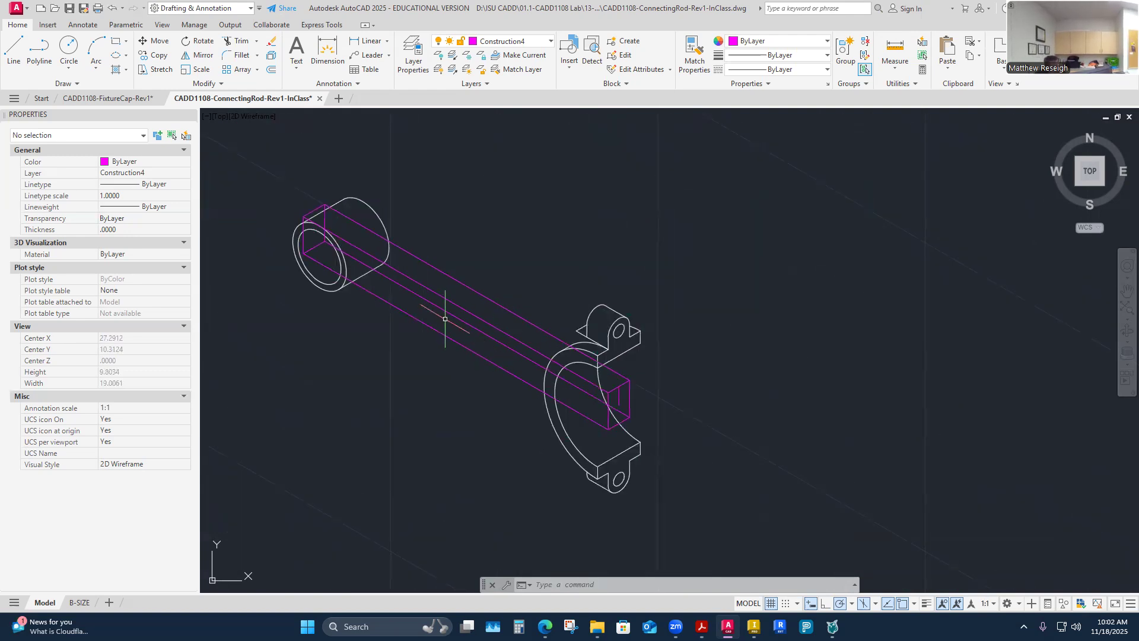
{"action": "scroll", "coordinate": [405, 255], "scroll_direction": "up", "scroll_amount": 2}
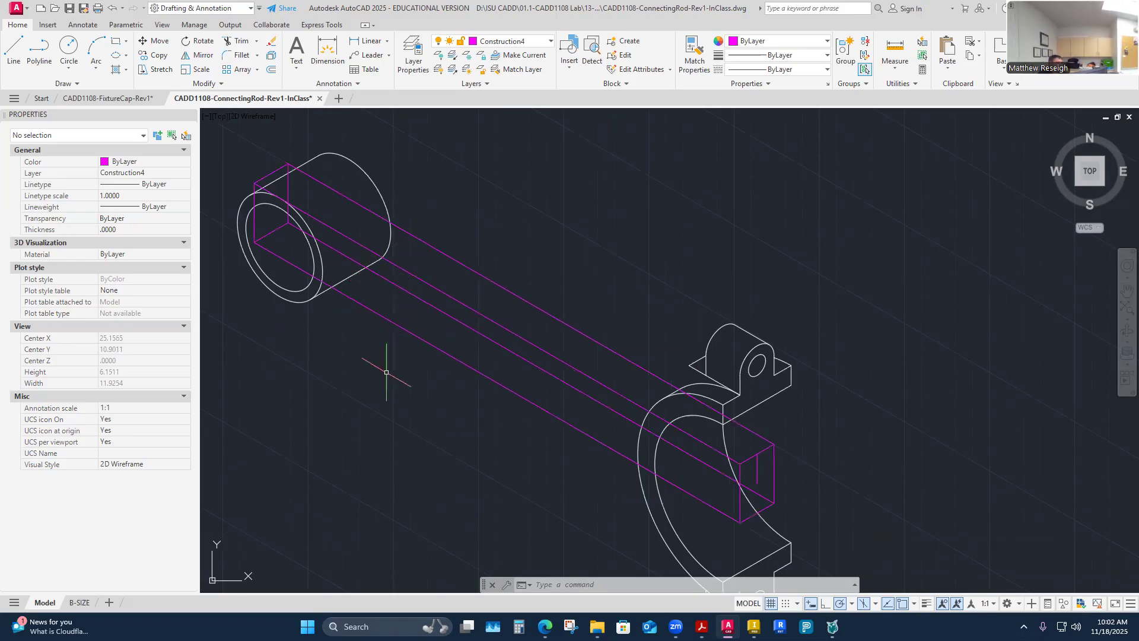
{"action": "scroll", "coordinate": [508, 356], "scroll_direction": "down", "scroll_amount": 4}
{"action": "scroll", "coordinate": [508, 356], "scroll_direction": "up", "scroll_amount": 4}
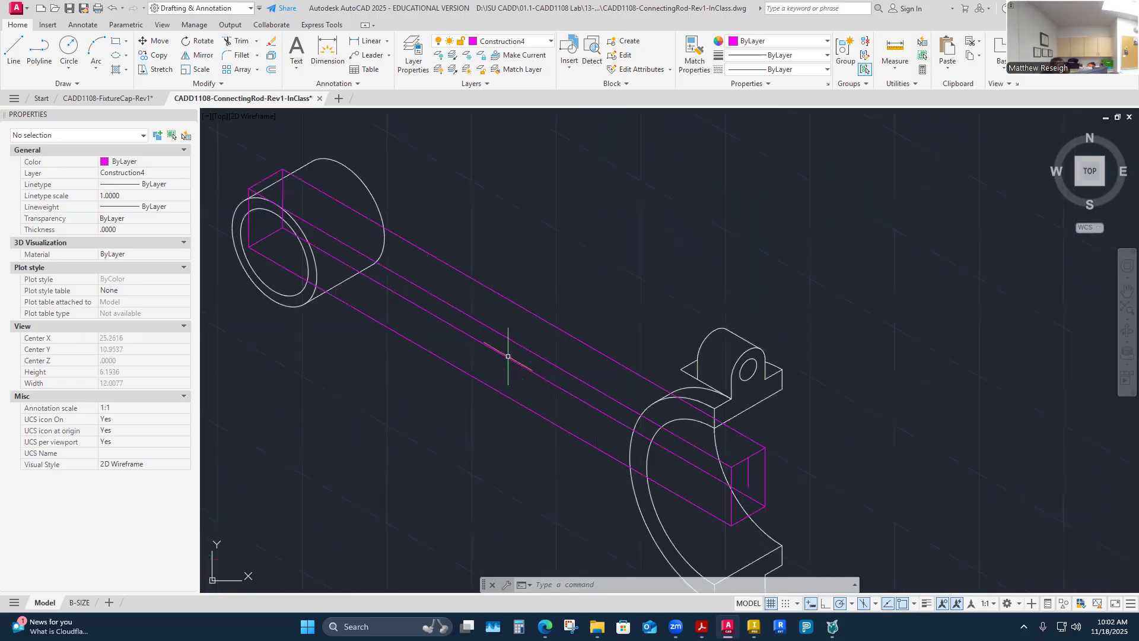
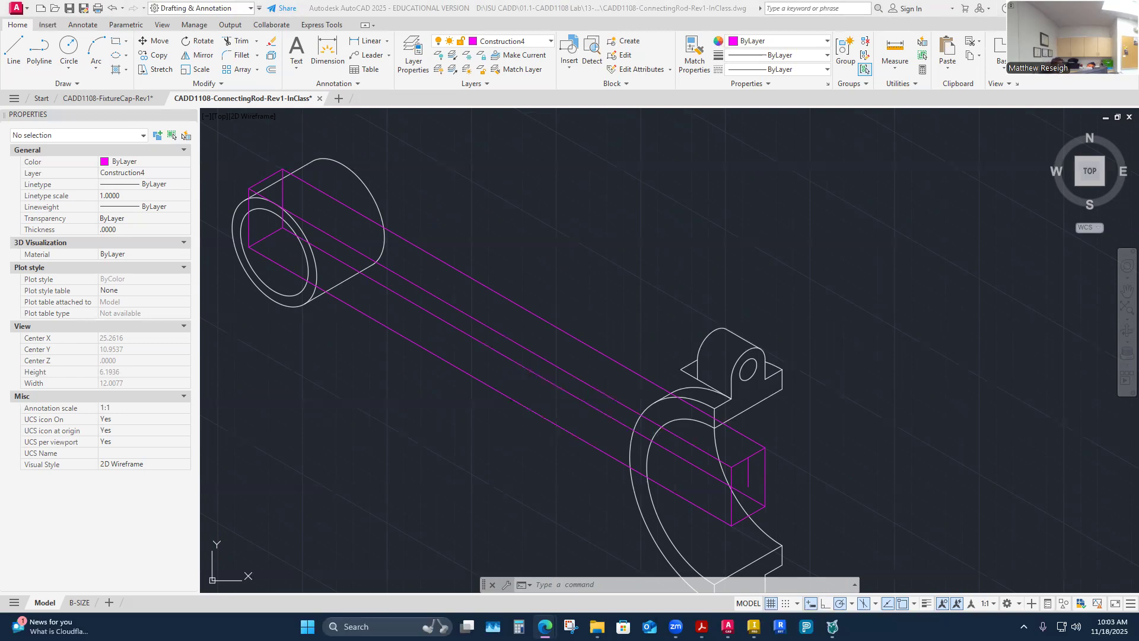
{"action": "scroll", "coordinate": [629, 376], "scroll_direction": "down", "scroll_amount": 3}
{"action": "scroll", "coordinate": [629, 376], "scroll_direction": "up", "scroll_amount": 4}
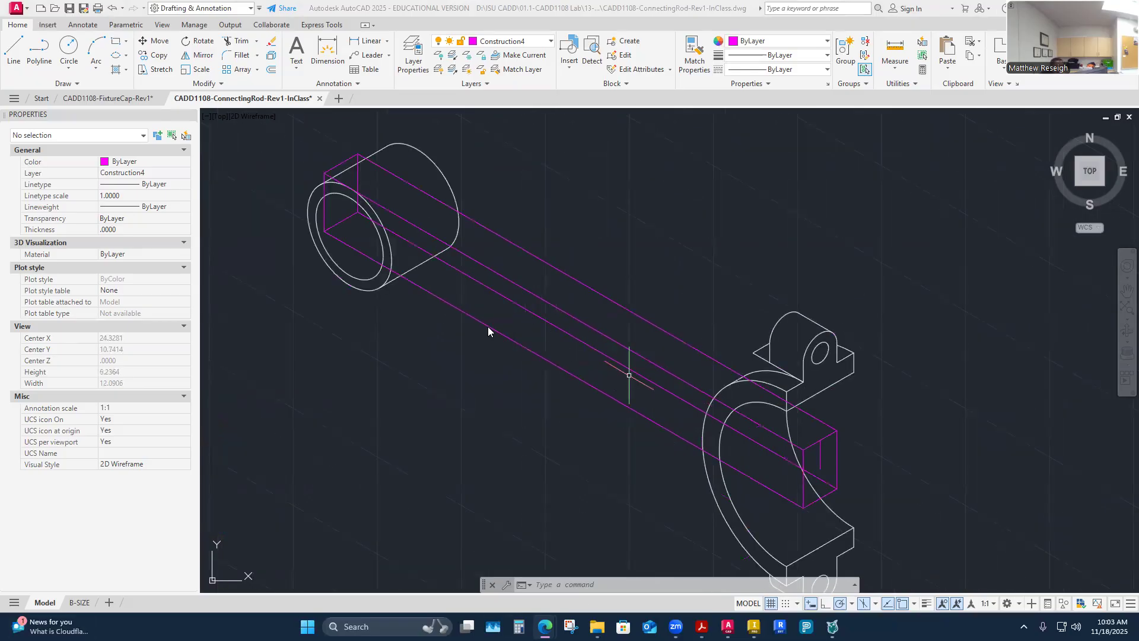
{"action": "scroll", "coordinate": [378, 301], "scroll_direction": "down", "scroll_amount": 3}
{"action": "scroll", "coordinate": [369, 289], "scroll_direction": "up", "scroll_amount": 5}
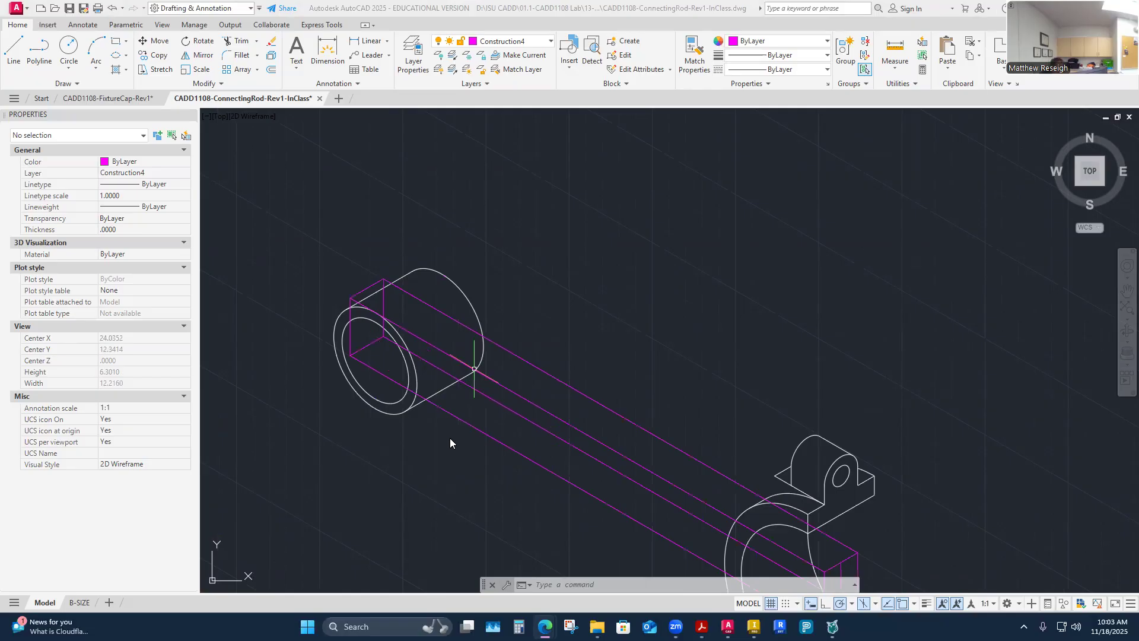
{"action": "scroll", "coordinate": [432, 389], "scroll_direction": "up", "scroll_amount": 1}
{"action": "scroll", "coordinate": [442, 379], "scroll_direction": "down", "scroll_amount": 5}
{"action": "scroll", "coordinate": [494, 427], "scroll_direction": "up", "scroll_amount": 4}
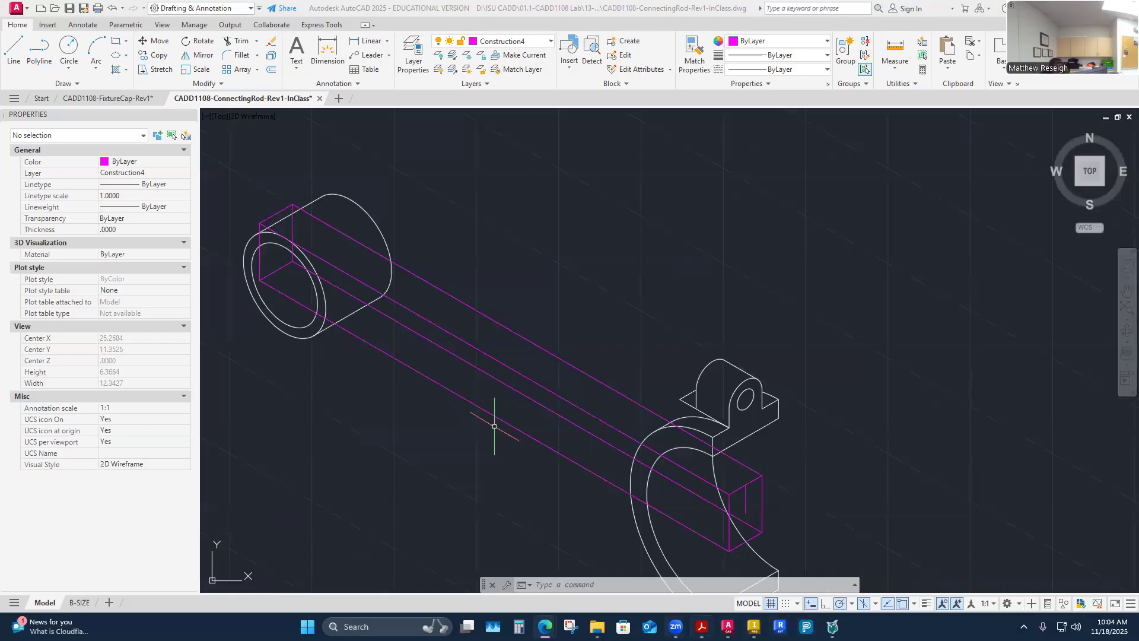
Step: Examine the upper fillet arc between the small end and the arm in the front view, and the matching area of the isometric view
{"action": "scroll", "coordinate": [649, 401], "scroll_direction": "down", "scroll_amount": 10}
{"action": "scroll", "coordinate": [460, 458], "scroll_direction": "up", "scroll_amount": 4}
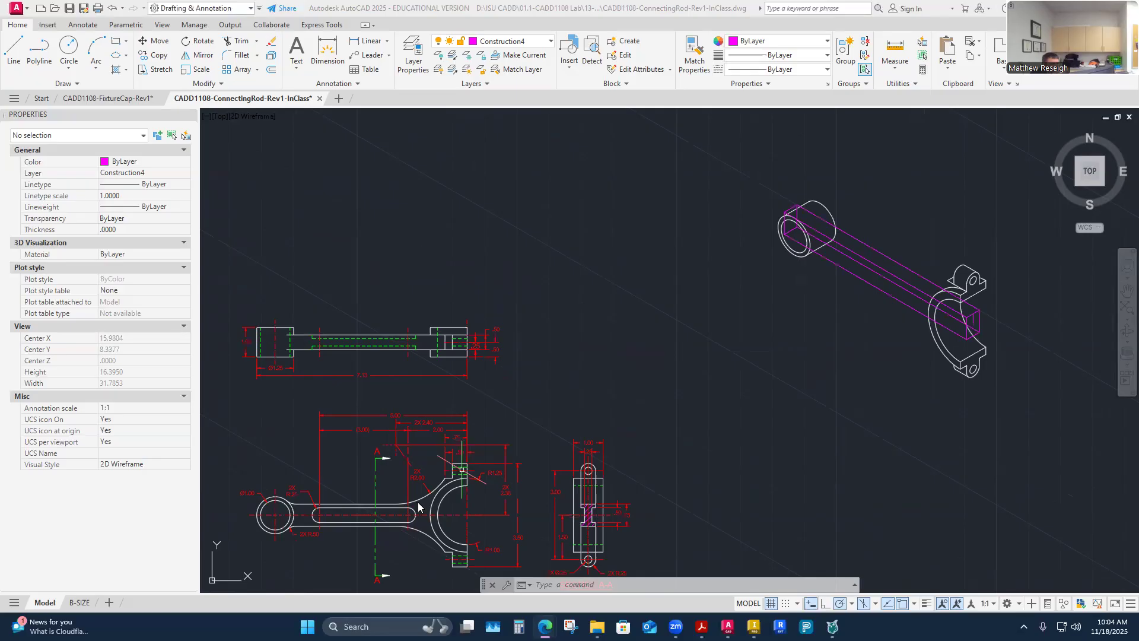
{"action": "scroll", "coordinate": [284, 509], "scroll_direction": "up", "scroll_amount": 2}
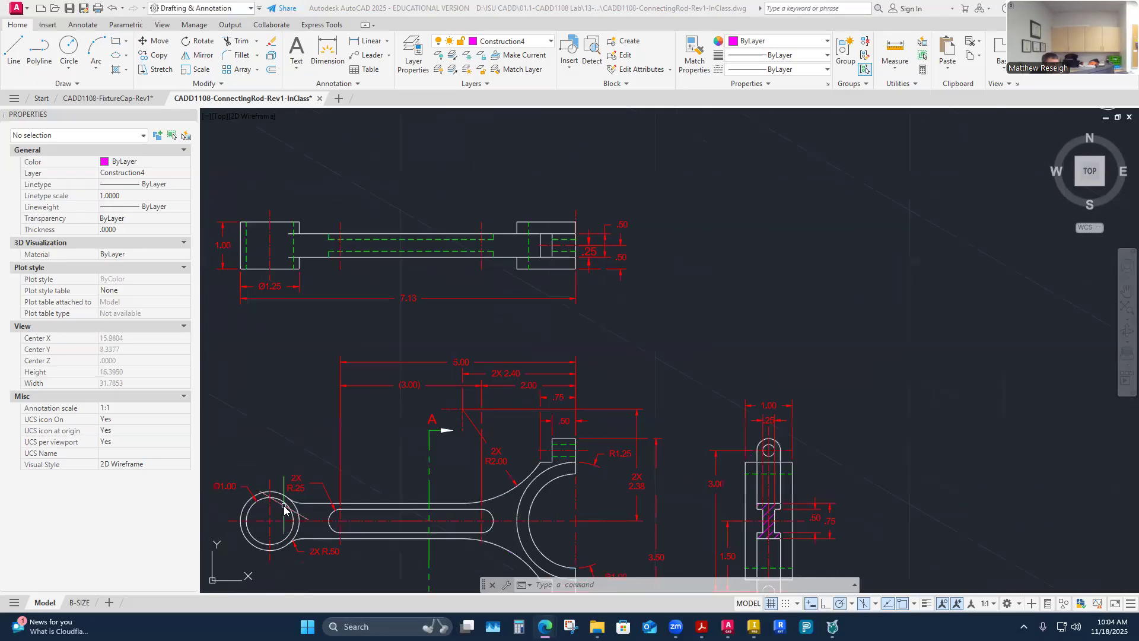
{"action": "scroll", "coordinate": [284, 509], "scroll_direction": "up", "scroll_amount": 4}
{"action": "left_click", "coordinate": [306, 497]}
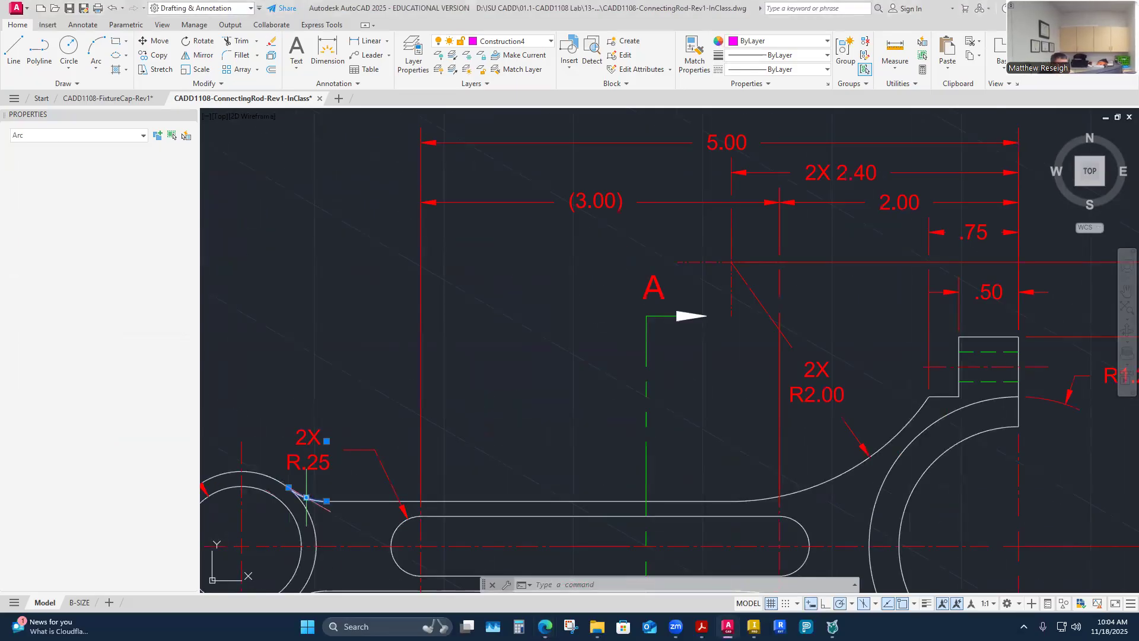
{"action": "mouse_move", "coordinate": [306, 497]}
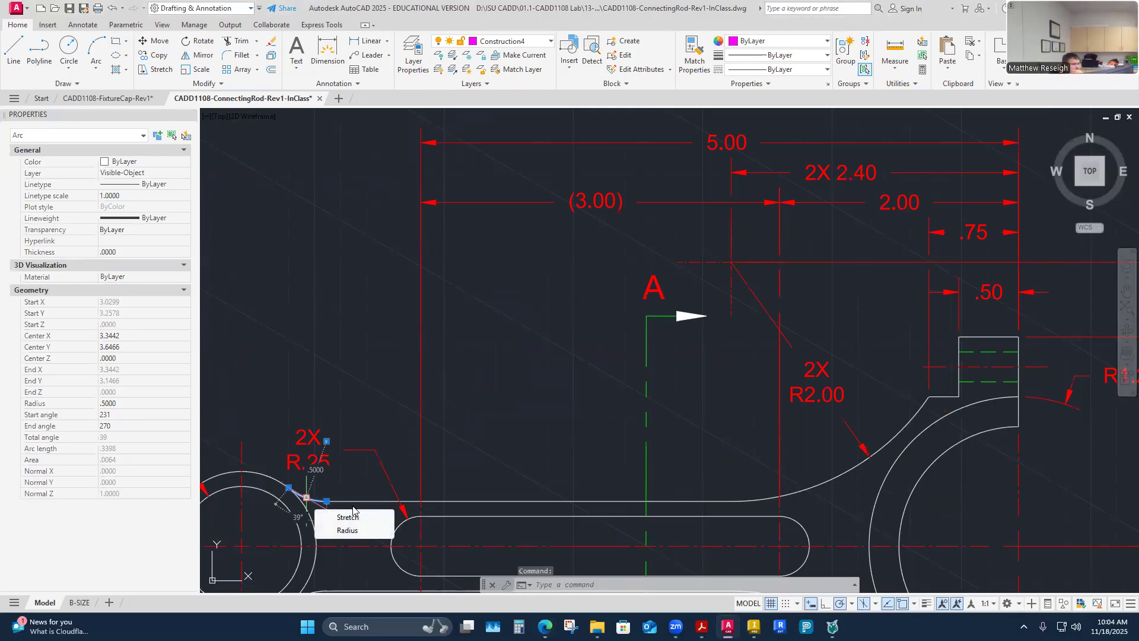
{"action": "scroll", "coordinate": [358, 403], "scroll_direction": "down", "scroll_amount": 4}
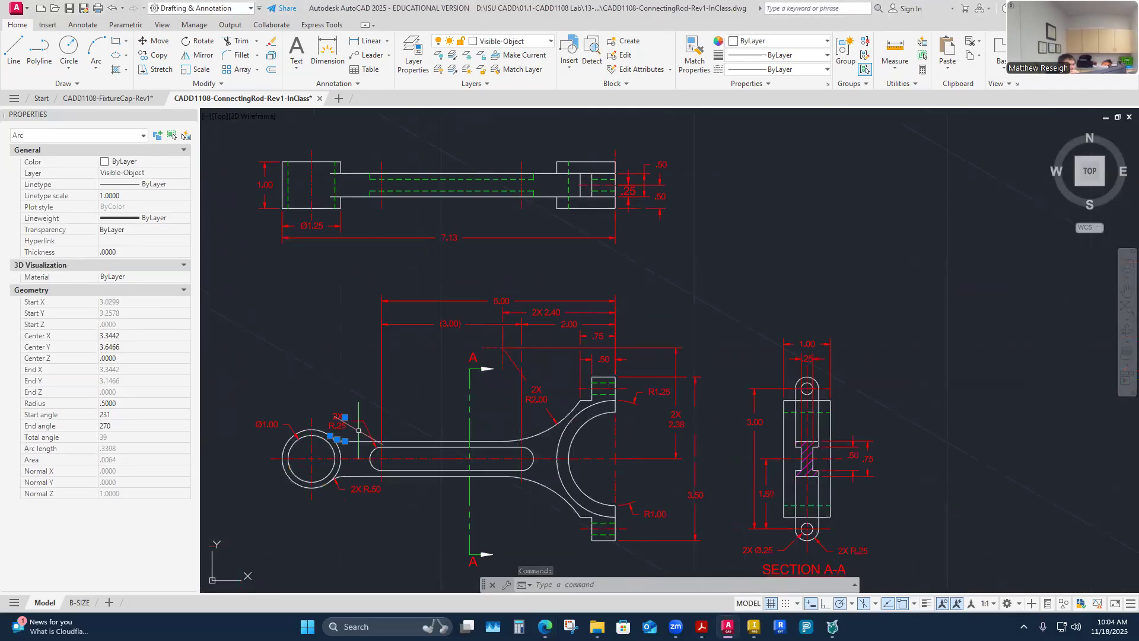
{"action": "scroll", "coordinate": [358, 430], "scroll_direction": "down", "scroll_amount": 8}
{"action": "scroll", "coordinate": [487, 375], "scroll_direction": "up", "scroll_amount": 3}
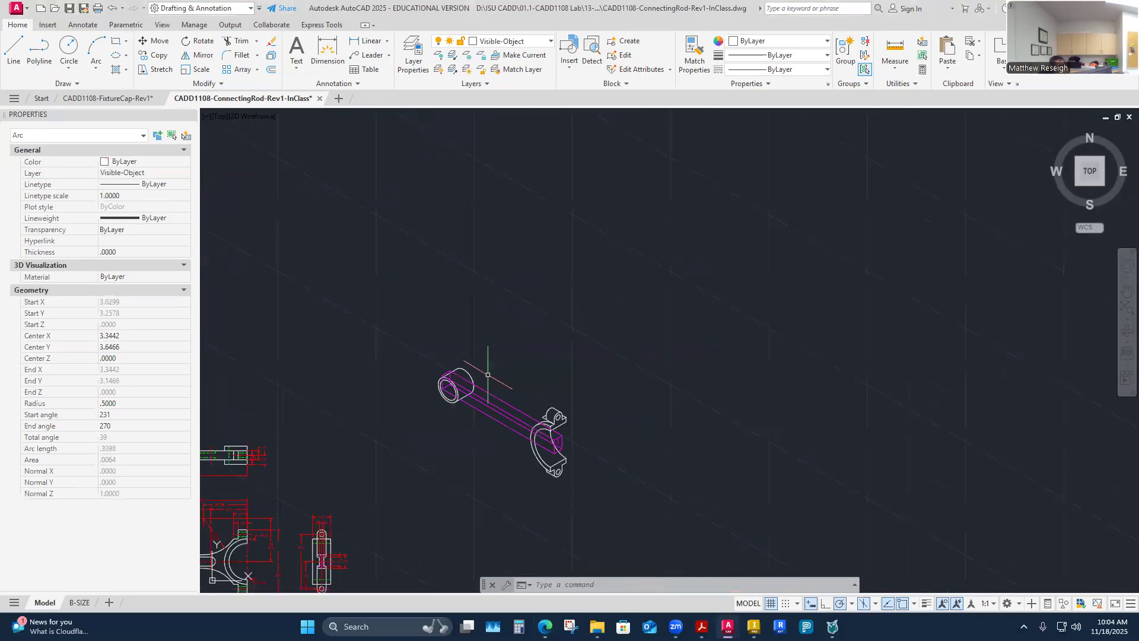
{"action": "scroll", "coordinate": [488, 375], "scroll_direction": "up", "scroll_amount": 4}
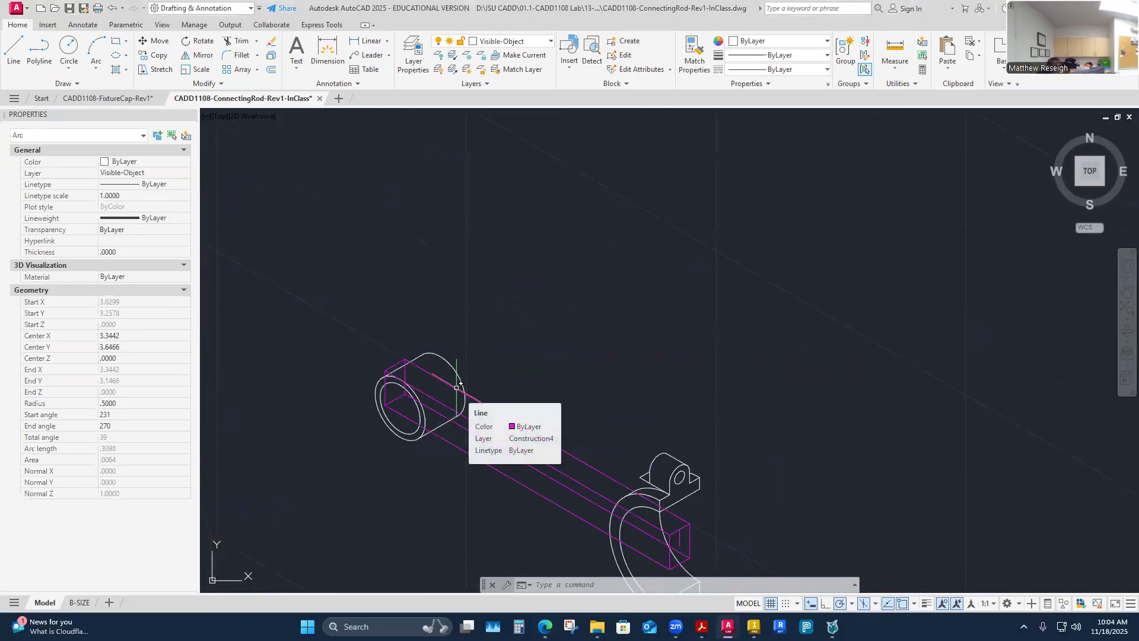
Step: Review the available arc construction methods against the small-end fillet arc in the front view
{"action": "left_click", "coordinate": [96, 67]}
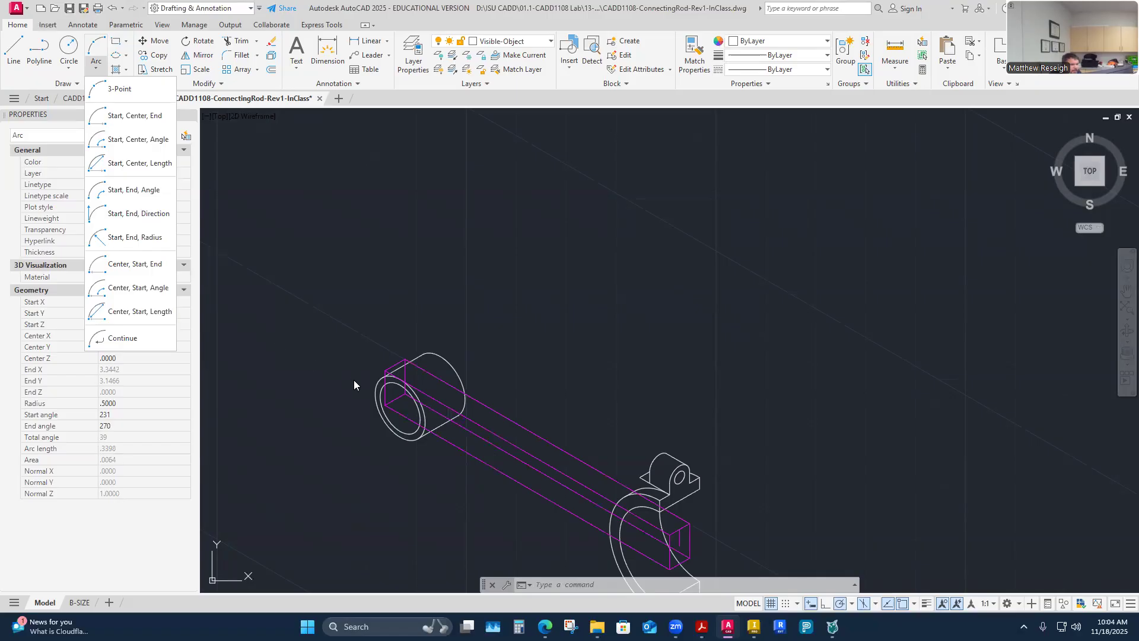
{"action": "scroll", "coordinate": [425, 403], "scroll_direction": "down", "scroll_amount": 2}
{"action": "scroll", "coordinate": [421, 424], "scroll_direction": "down", "scroll_amount": 5}
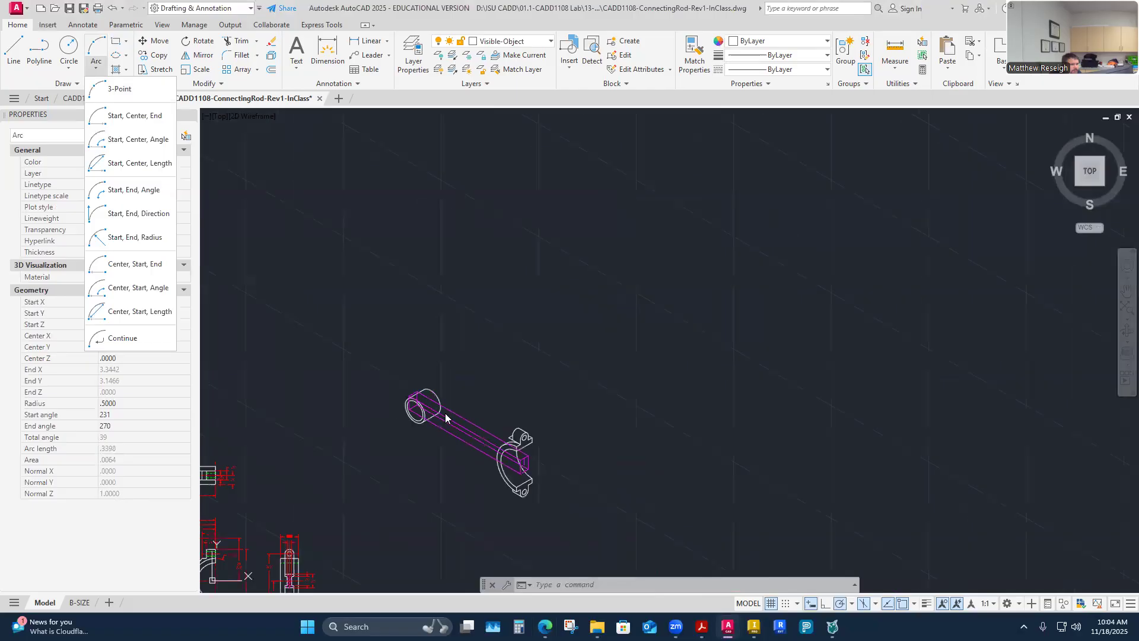
{"action": "scroll", "coordinate": [355, 460], "scroll_direction": "up", "scroll_amount": 6}
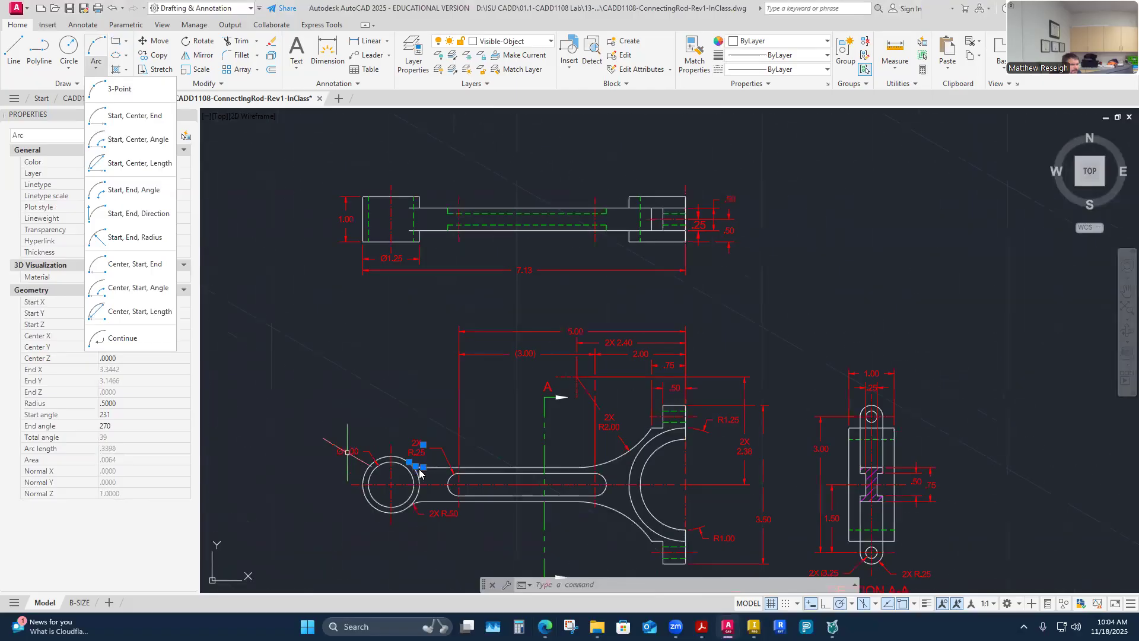
{"action": "scroll", "coordinate": [419, 468], "scroll_direction": "up", "scroll_amount": 2}
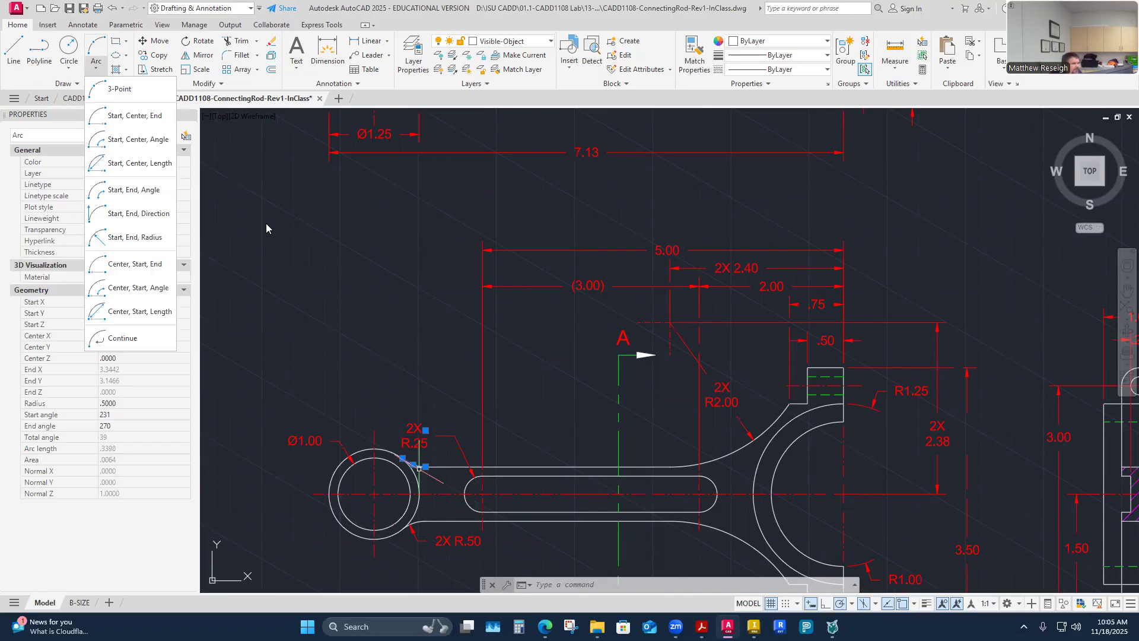
{"action": "key", "text": "Escape"}
{"action": "scroll", "coordinate": [437, 270], "scroll_direction": "down", "scroll_amount": 2}
{"action": "key", "text": "Escape"}
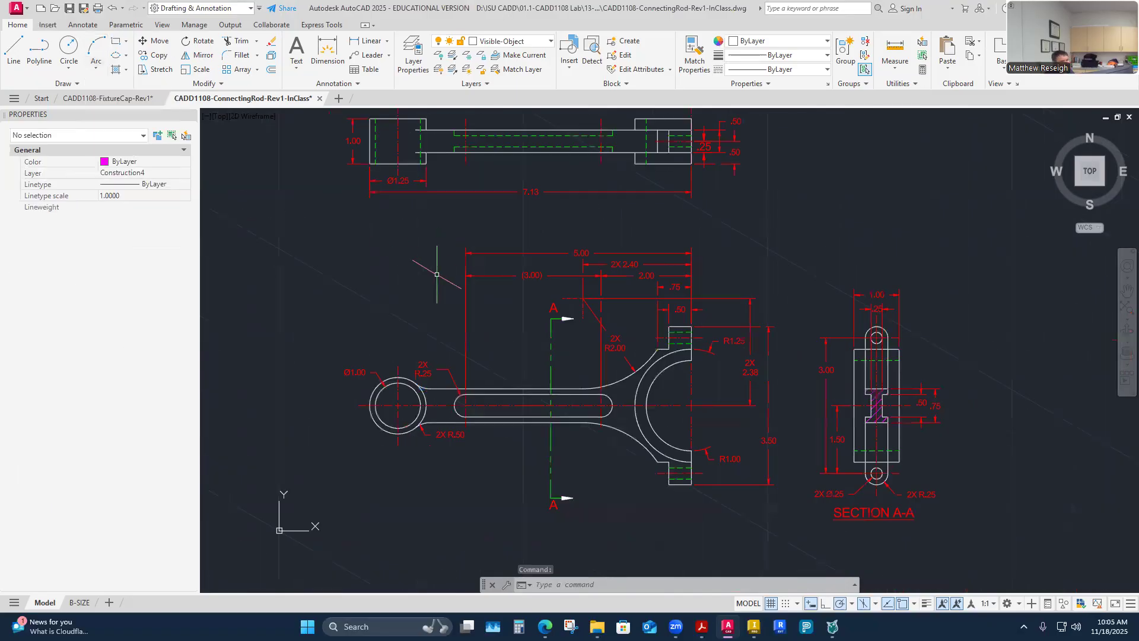
Step: Dimension the vertical distance from the upper small-end fillet arc's centre to the horizontal centre line, placing it beside the small end in the front view
{"action": "scroll", "coordinate": [415, 391], "scroll_direction": "up", "scroll_amount": 6}
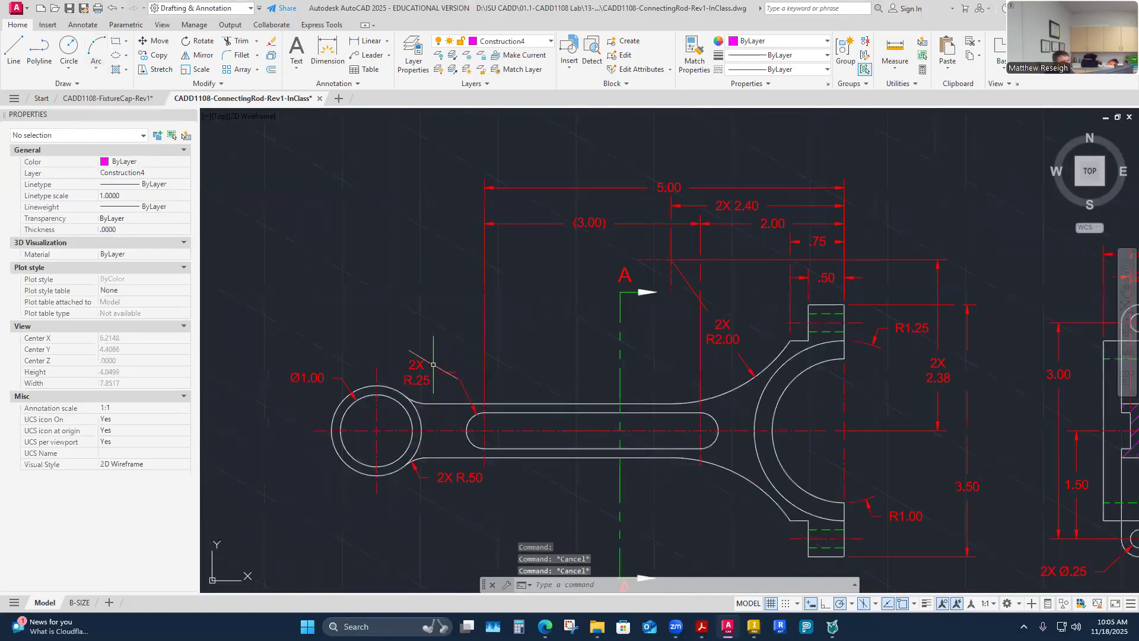
{"action": "left_click", "coordinate": [413, 396]}
{"action": "key", "text": "Escape"}
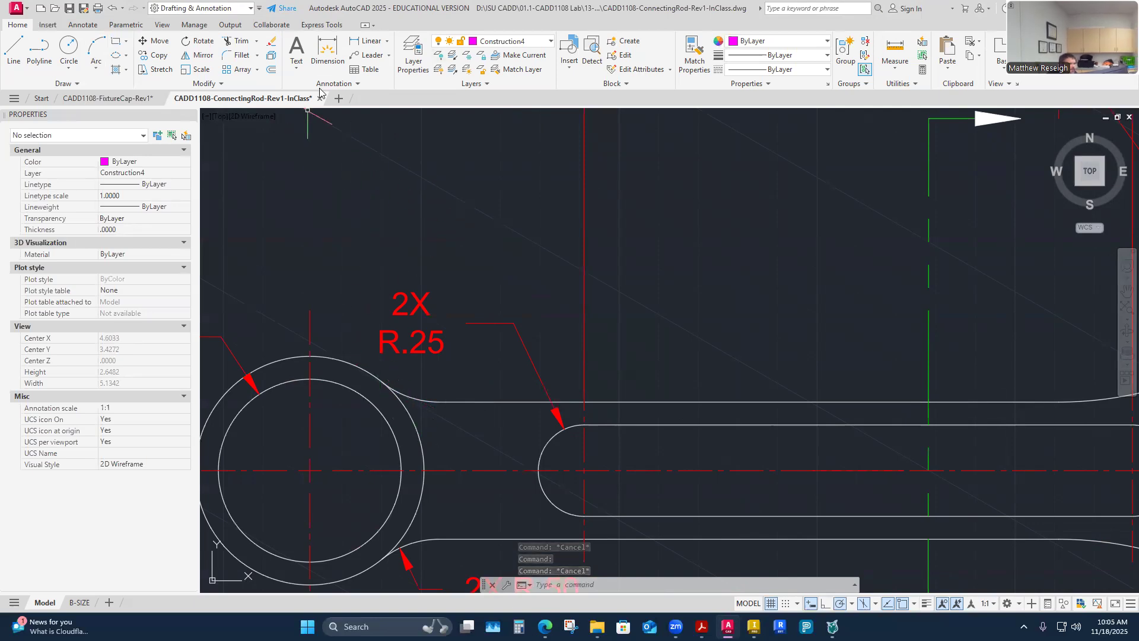
{"action": "left_click", "coordinate": [327, 52]}
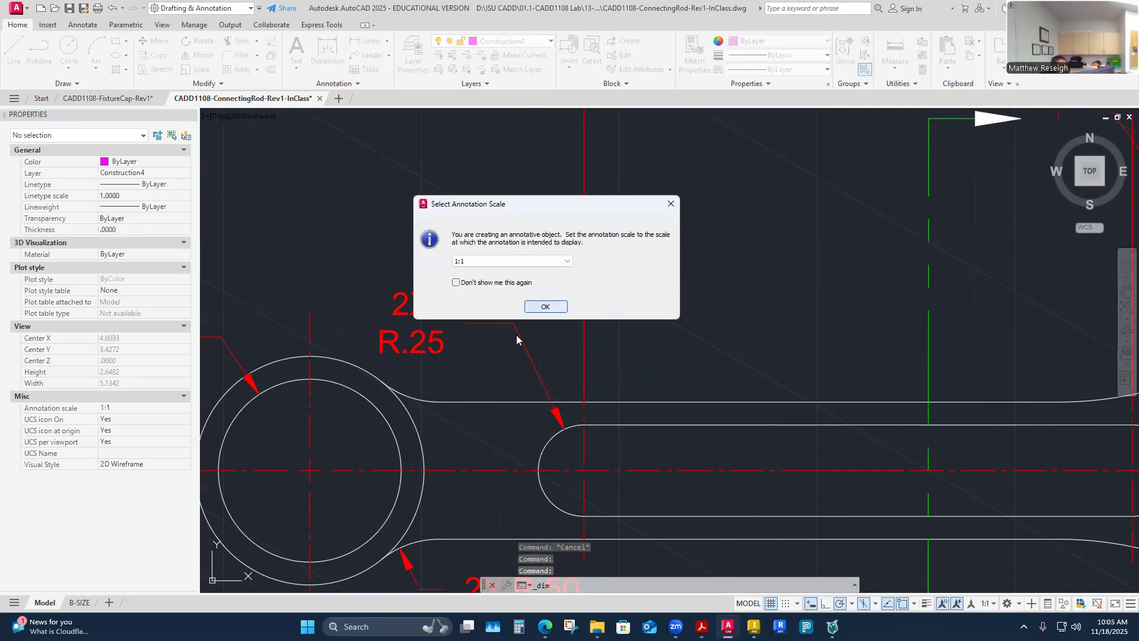
{"action": "left_click", "coordinate": [529, 307]}
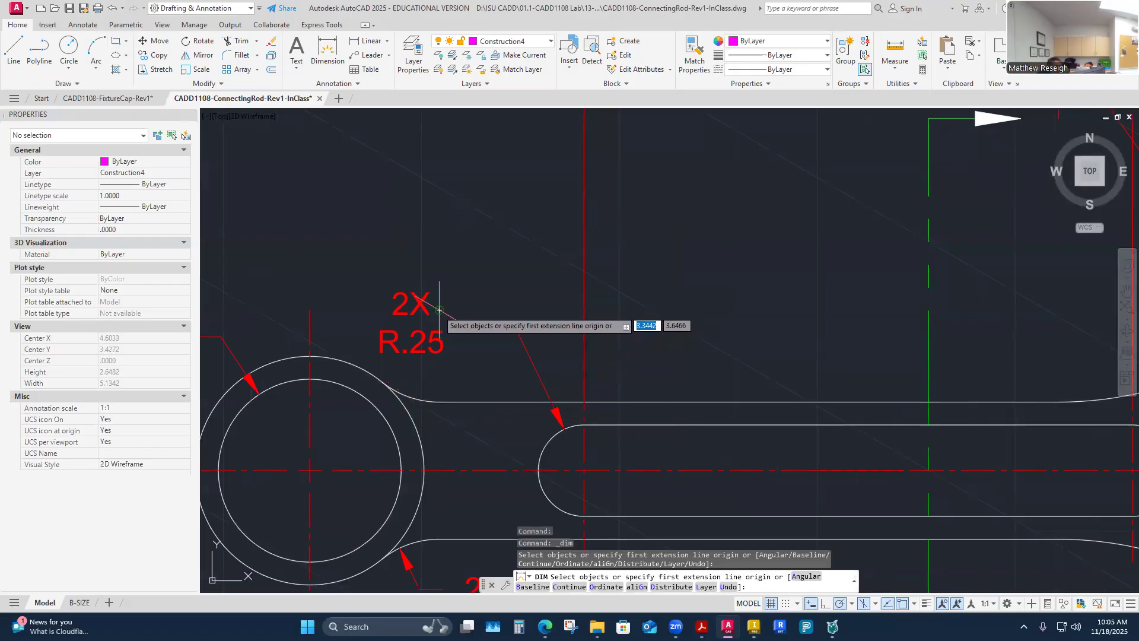
{"action": "left_click", "coordinate": [440, 310]}
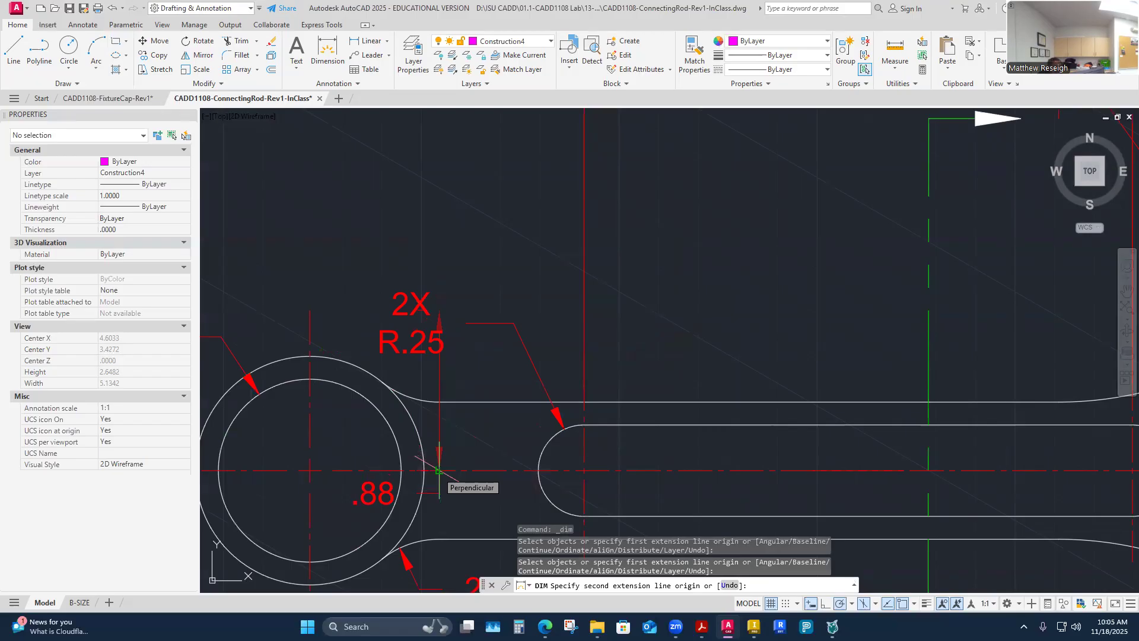
{"action": "left_click", "coordinate": [439, 472]}
{"action": "scroll", "coordinate": [439, 472], "scroll_direction": "down", "scroll_amount": 4}
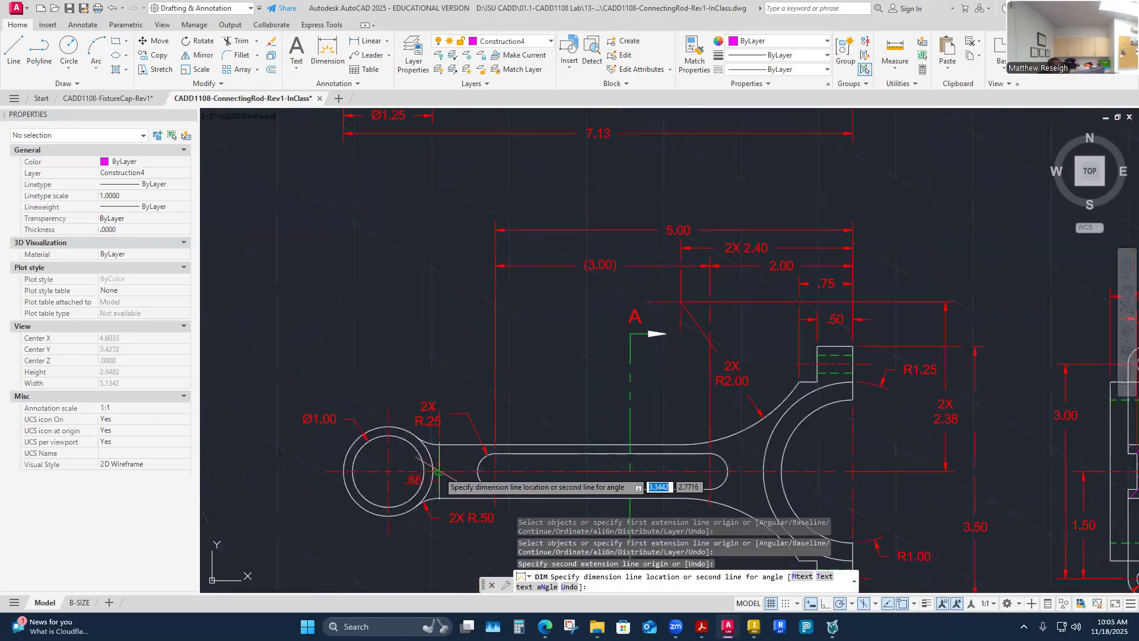
{"action": "left_click", "coordinate": [273, 475]}
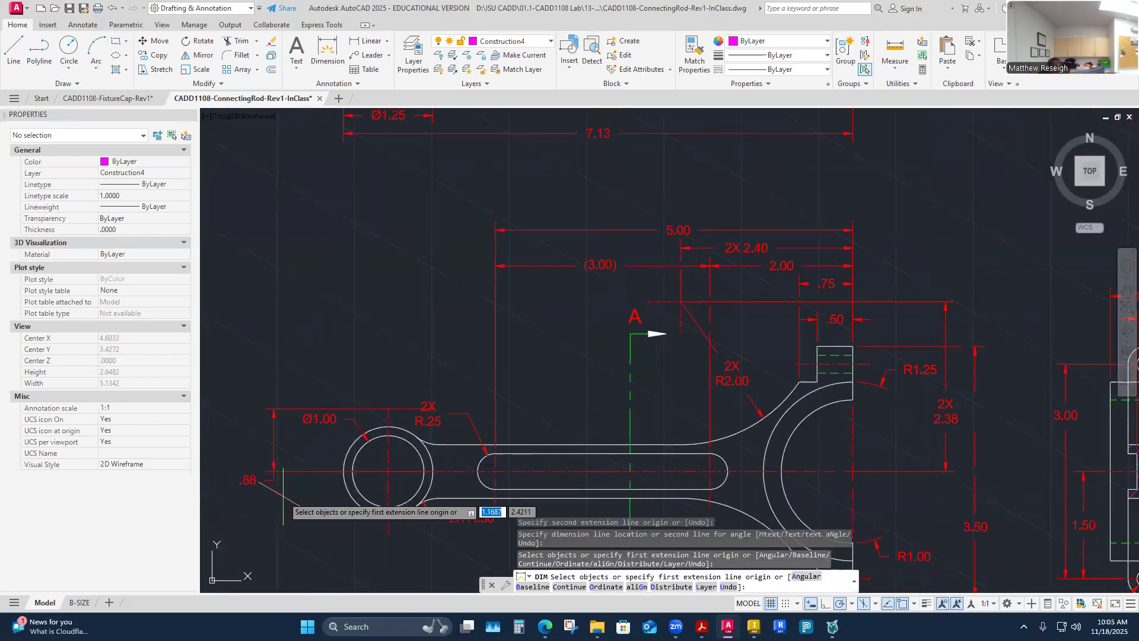
Step: Set the precision of the fillet centre's vertical dimension to four decimal places (0.0000)
{"action": "left_click", "coordinate": [252, 479]}
{"action": "right_click", "coordinate": [251, 480]}
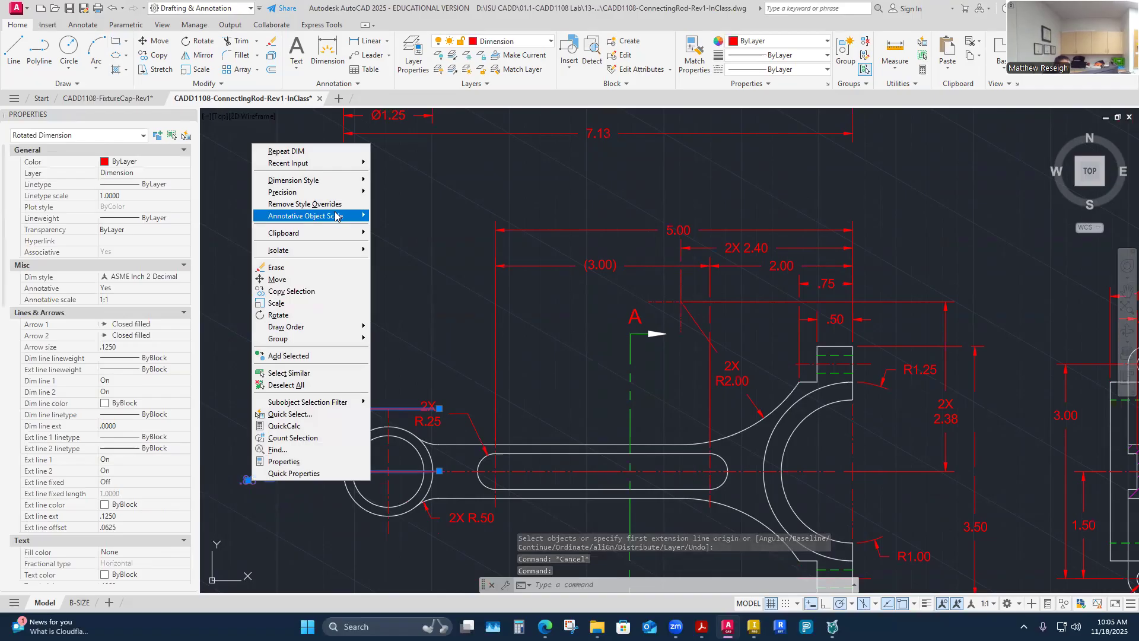
{"action": "mouse_move", "coordinate": [353, 192]}
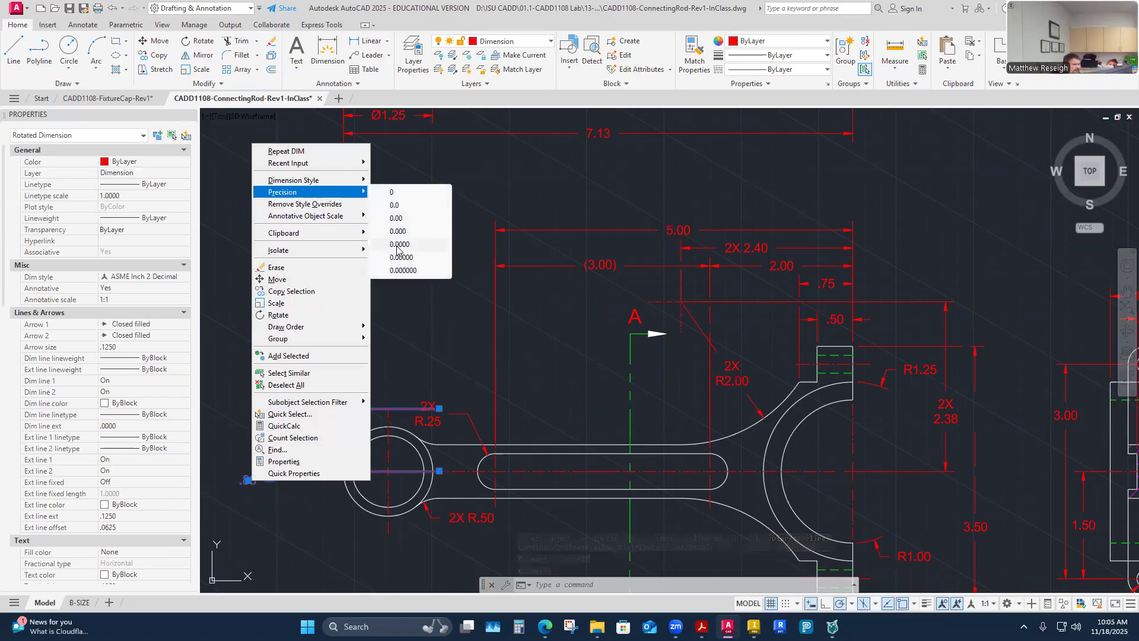
{"action": "left_click", "coordinate": [399, 244]}
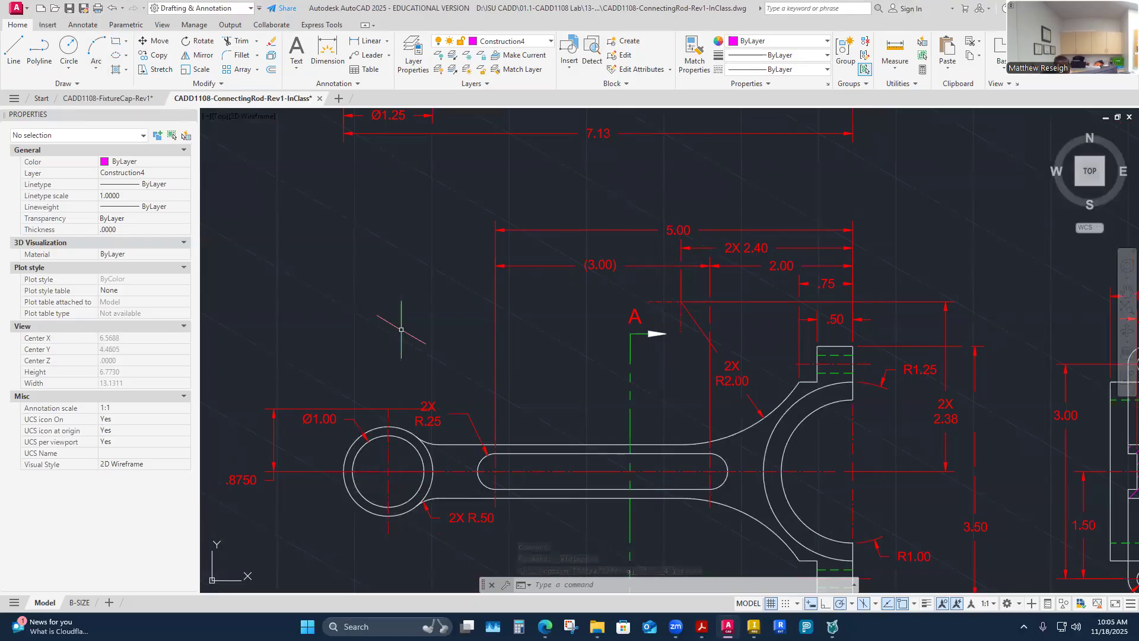
Step: Dimension the horizontal distance from the upper fillet arc's centre to the small-end circle's centre, placing it above the small end
{"action": "scroll", "coordinate": [432, 469], "scroll_direction": "up", "scroll_amount": 2}
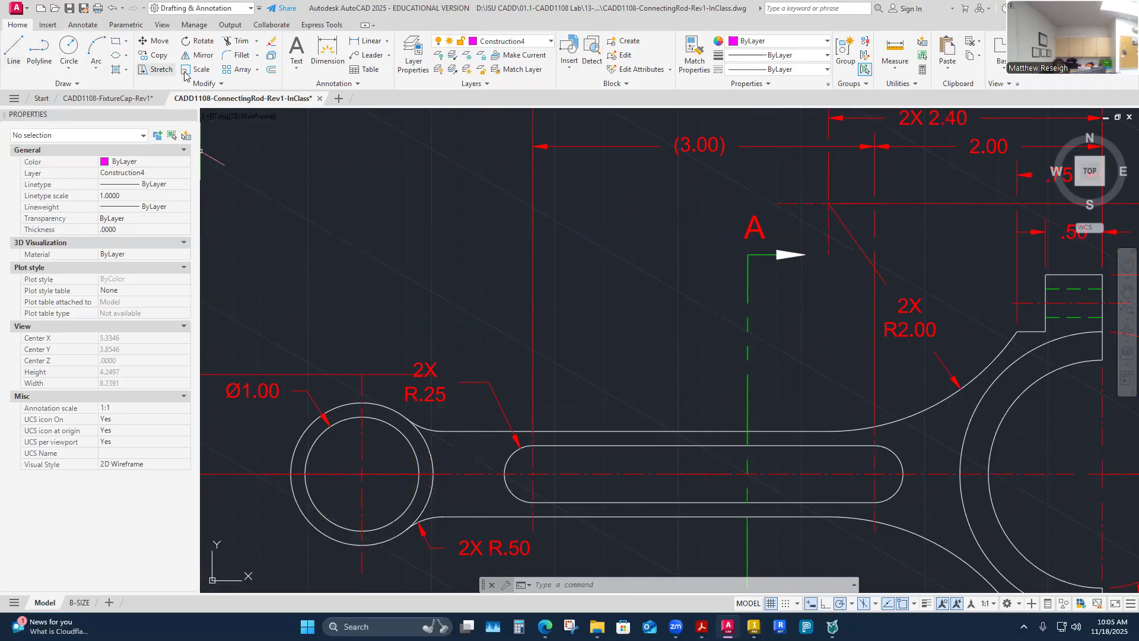
{"action": "left_click", "coordinate": [327, 52]}
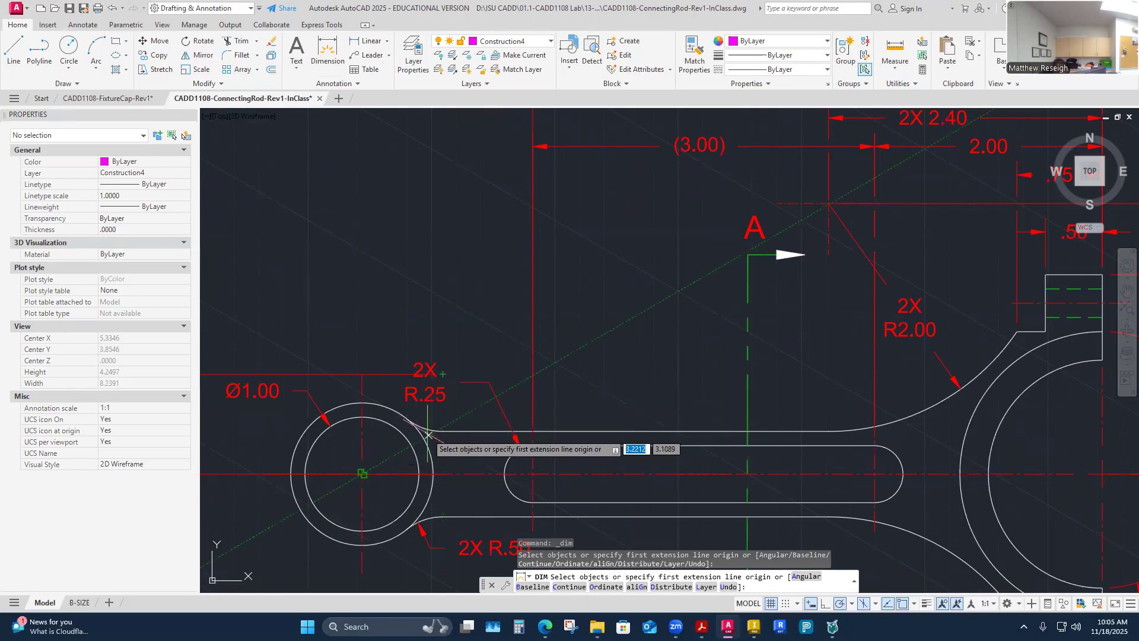
{"action": "left_click", "coordinate": [443, 374]}
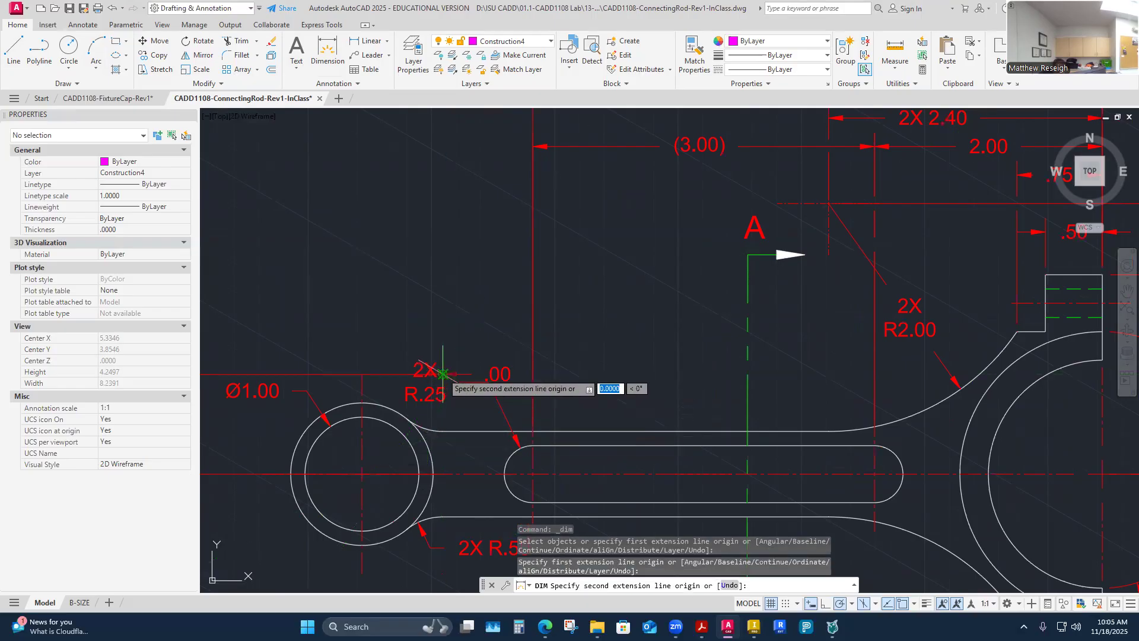
{"action": "left_click", "coordinate": [362, 473]}
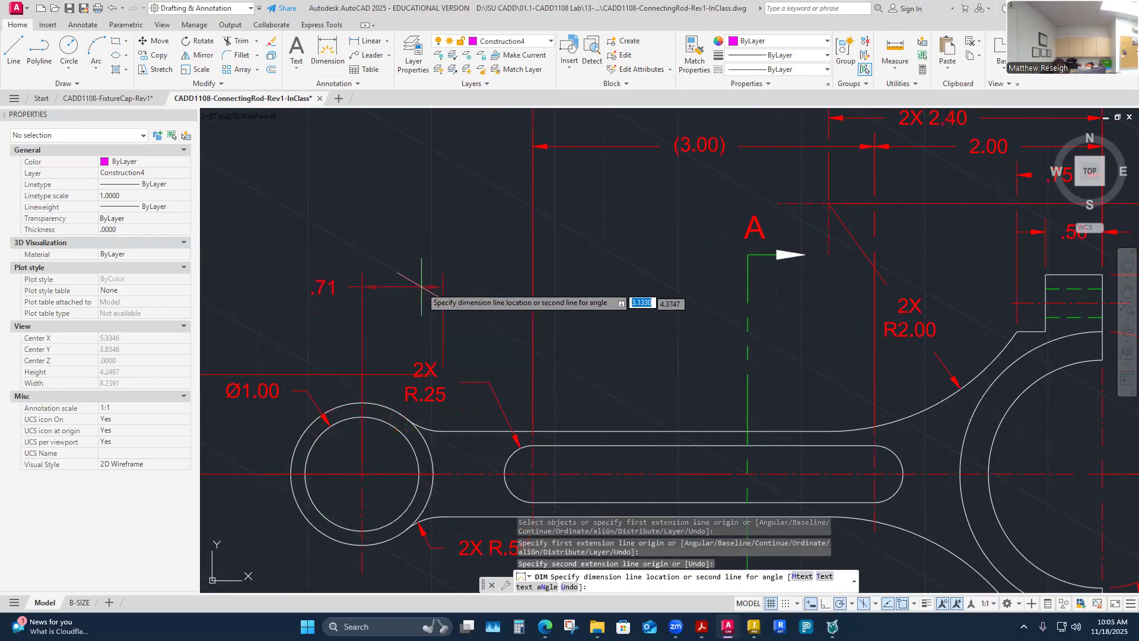
{"action": "left_click", "coordinate": [432, 305]}
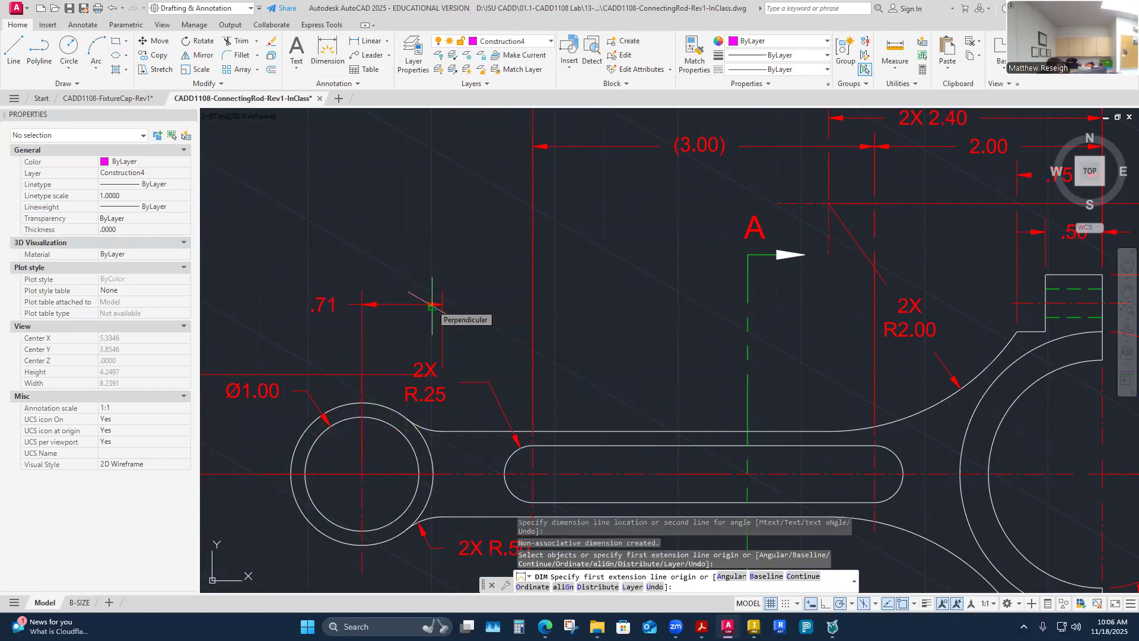
{"action": "key", "text": "Return"}
Step: Set the precision of the fillet centre's horizontal dimension to four decimal places (0.0000)
{"action": "left_click", "coordinate": [322, 305]}
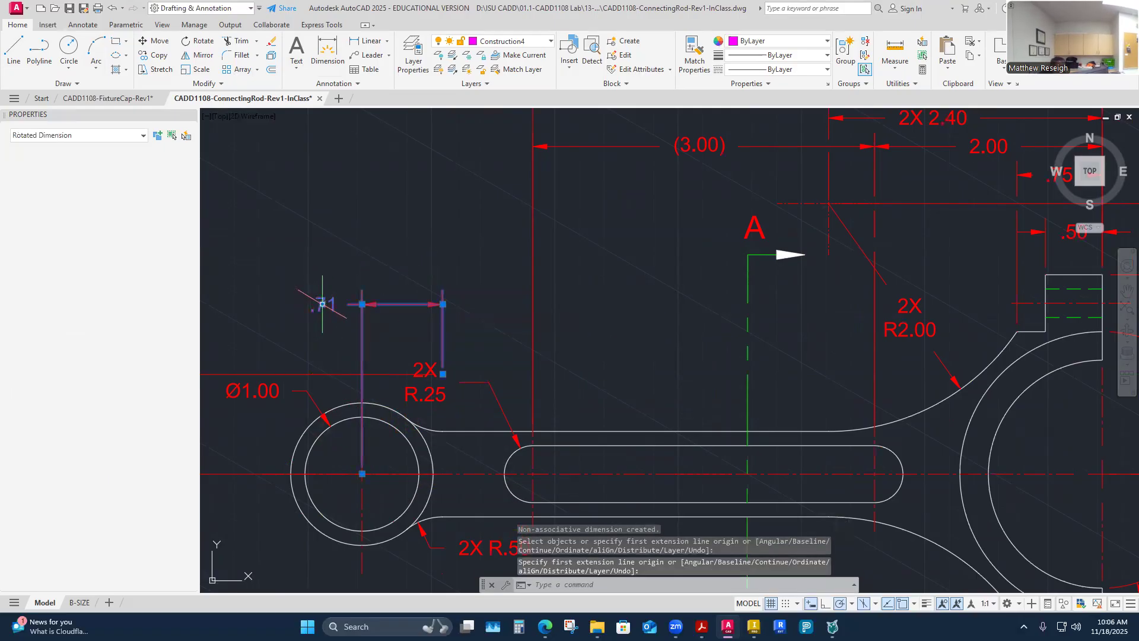
{"action": "right_click", "coordinate": [323, 304]}
{"action": "mouse_move", "coordinate": [374, 331]}
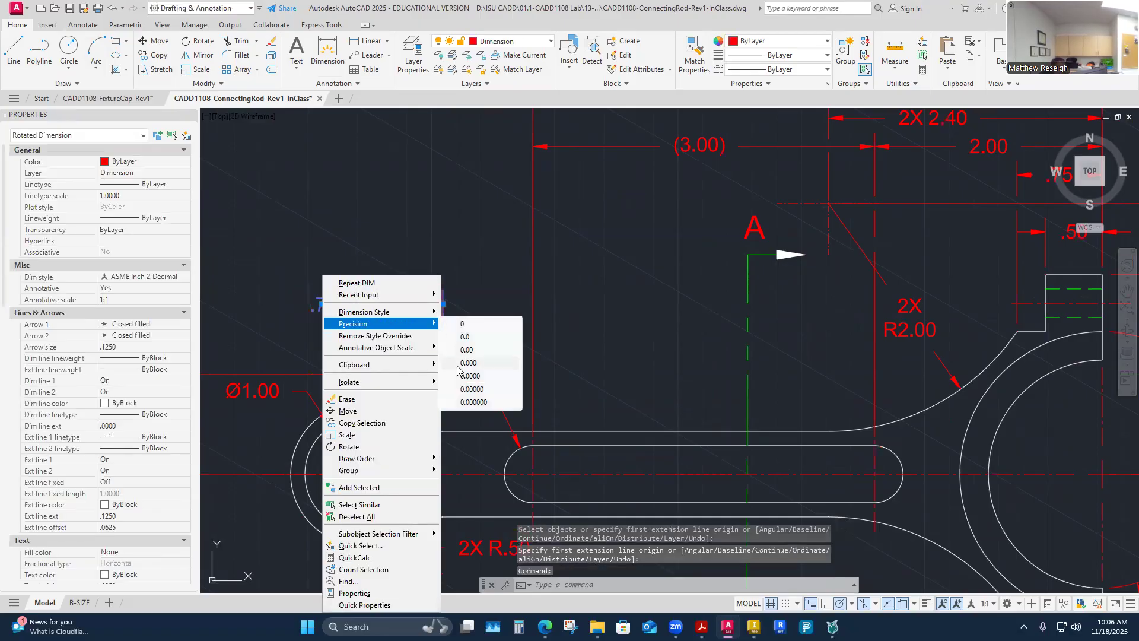
{"action": "left_click", "coordinate": [470, 376]}
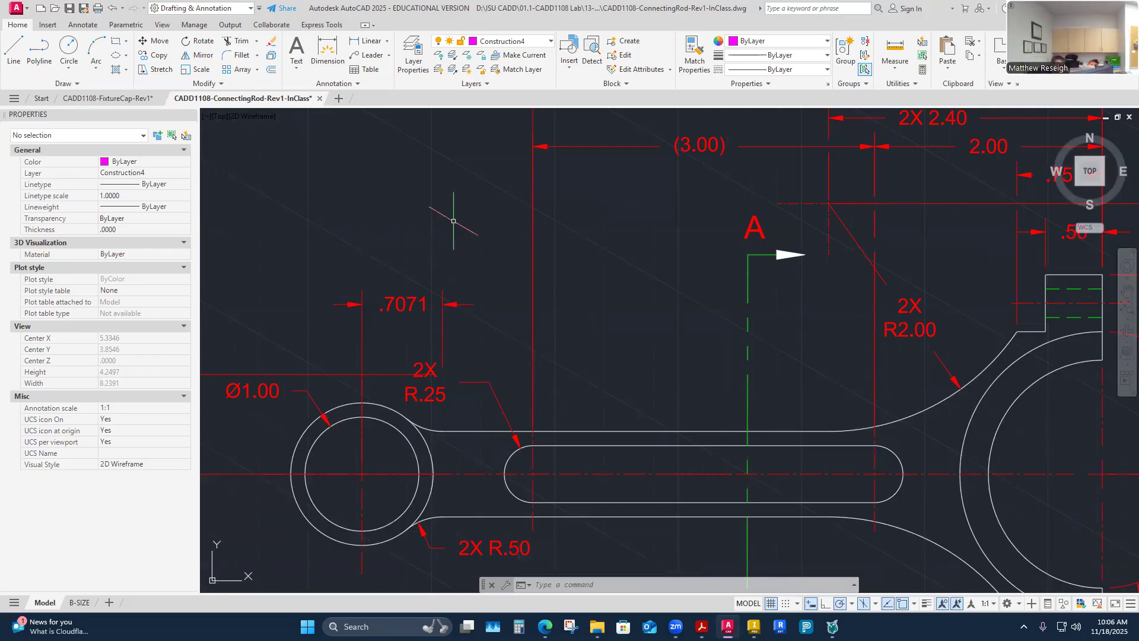
Step: Compare the small-end fillets and their centre dimensions in the front view with the small end and construction box in the isometric view
{"action": "scroll", "coordinate": [559, 241], "scroll_direction": "down", "scroll_amount": 7}
{"action": "scroll", "coordinate": [542, 223], "scroll_direction": "up", "scroll_amount": 5}
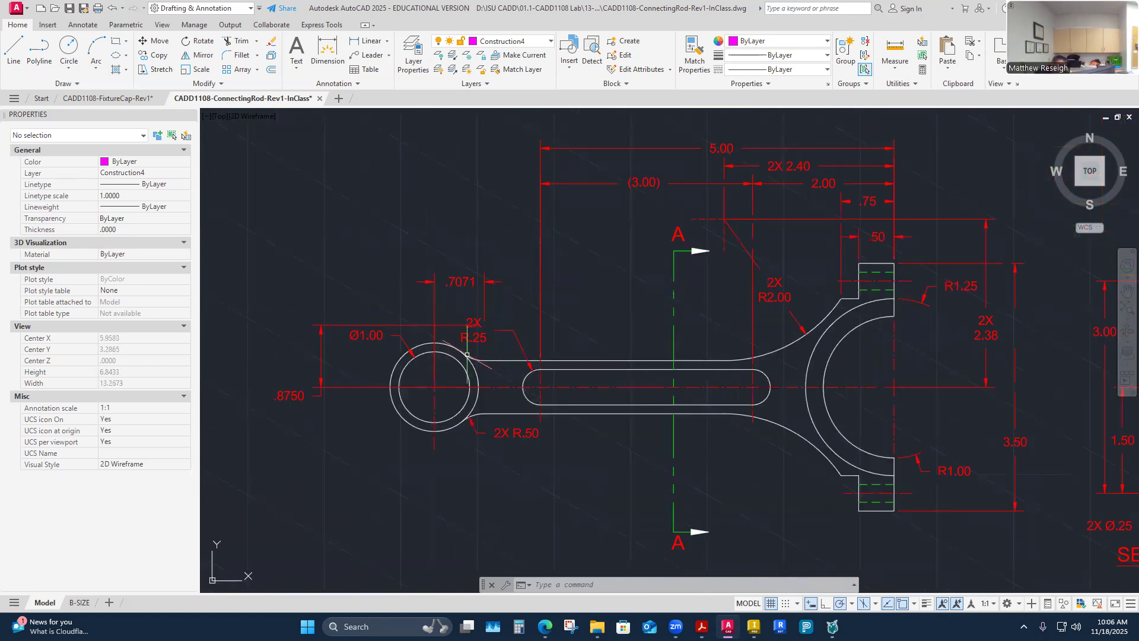
{"action": "scroll", "coordinate": [467, 355], "scroll_direction": "down", "scroll_amount": 5}
{"action": "scroll", "coordinate": [330, 424], "scroll_direction": "up", "scroll_amount": 5}
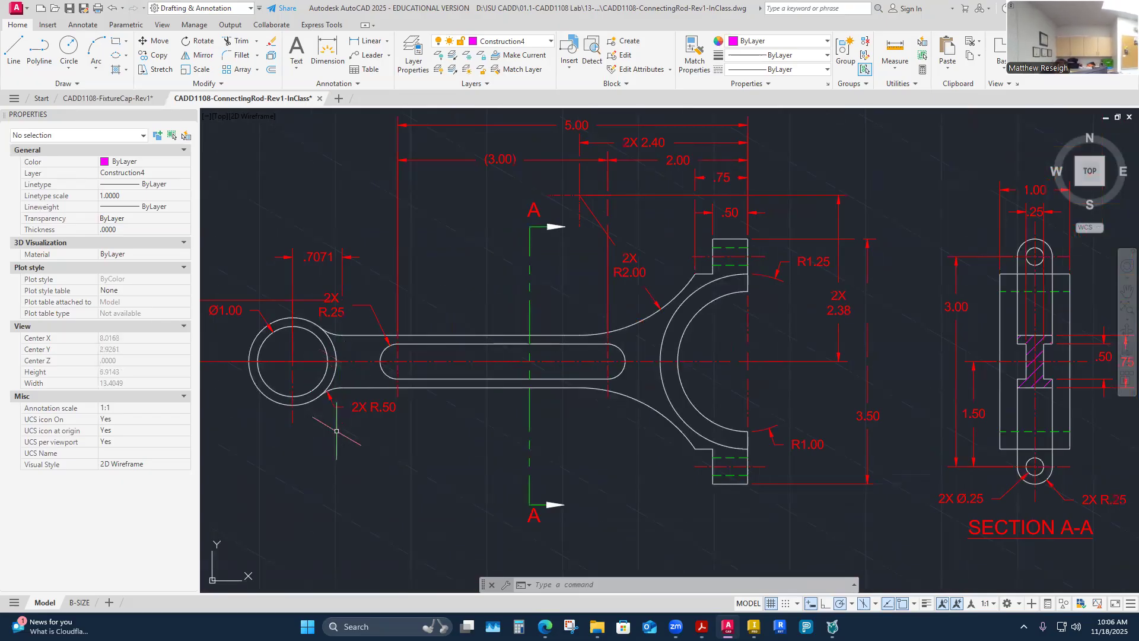
{"action": "scroll", "coordinate": [343, 270], "scroll_direction": "down", "scroll_amount": 2}
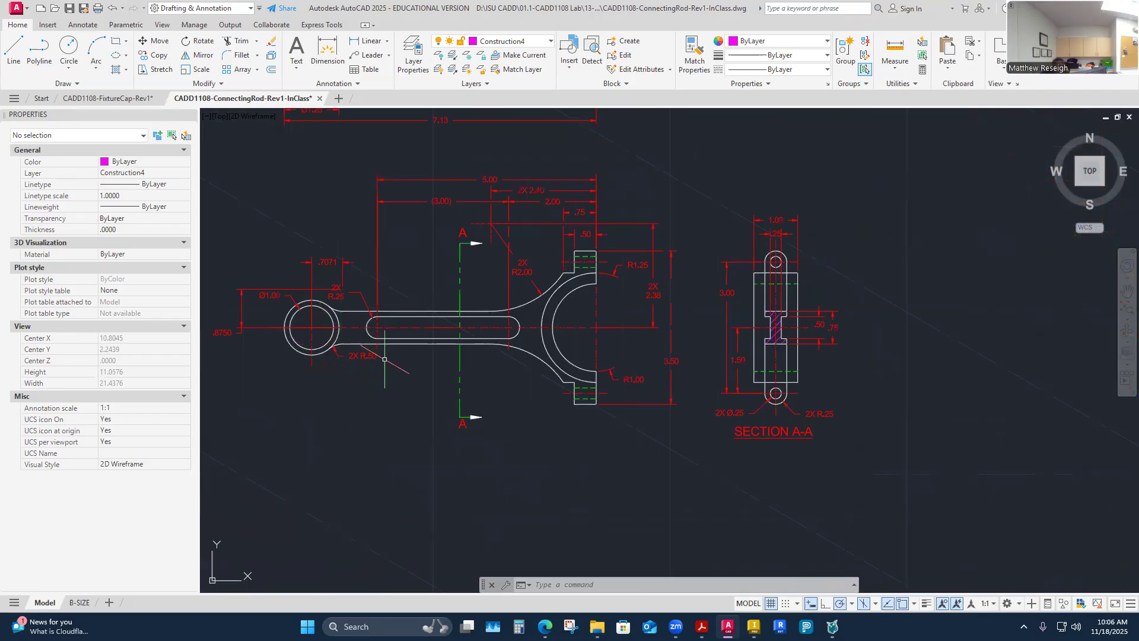
{"action": "scroll", "coordinate": [384, 359], "scroll_direction": "down", "scroll_amount": 5}
{"action": "scroll", "coordinate": [517, 282], "scroll_direction": "up", "scroll_amount": 6}
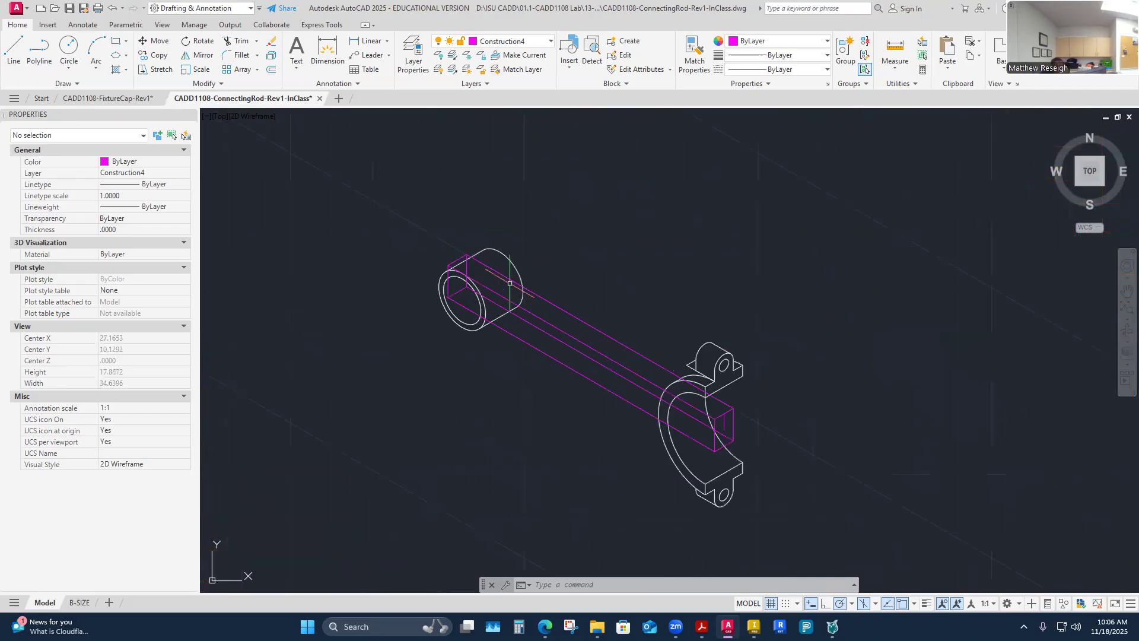
{"action": "scroll", "coordinate": [509, 283], "scroll_direction": "up", "scroll_amount": 4}
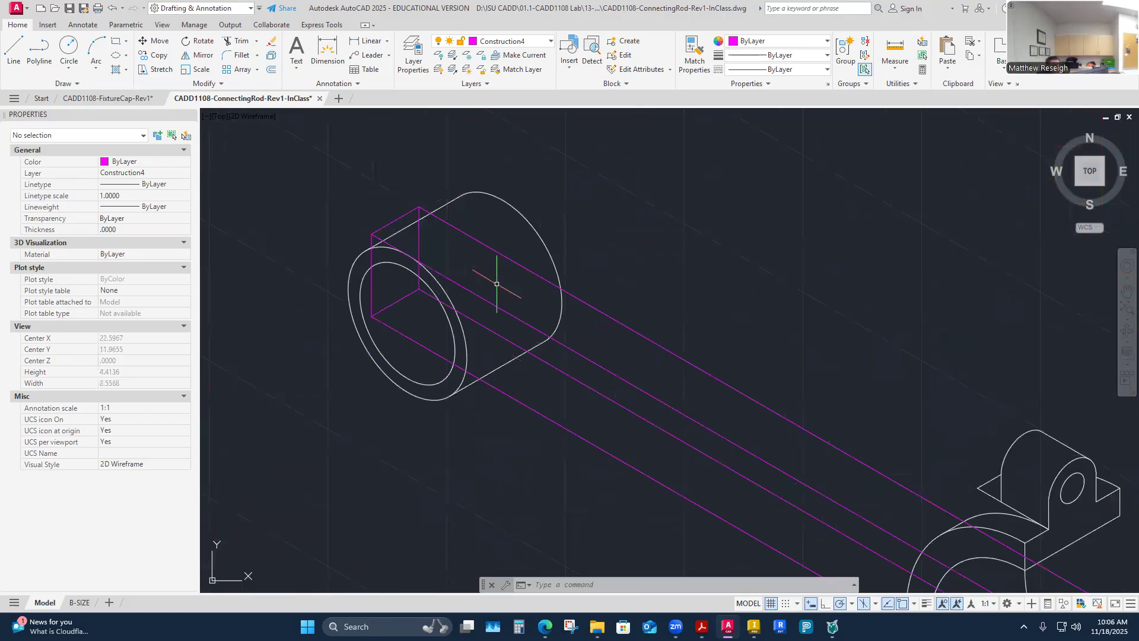
Step: Create a new layer with the properties of Construction4 and name it Construction5
{"action": "left_click", "coordinate": [514, 41]}
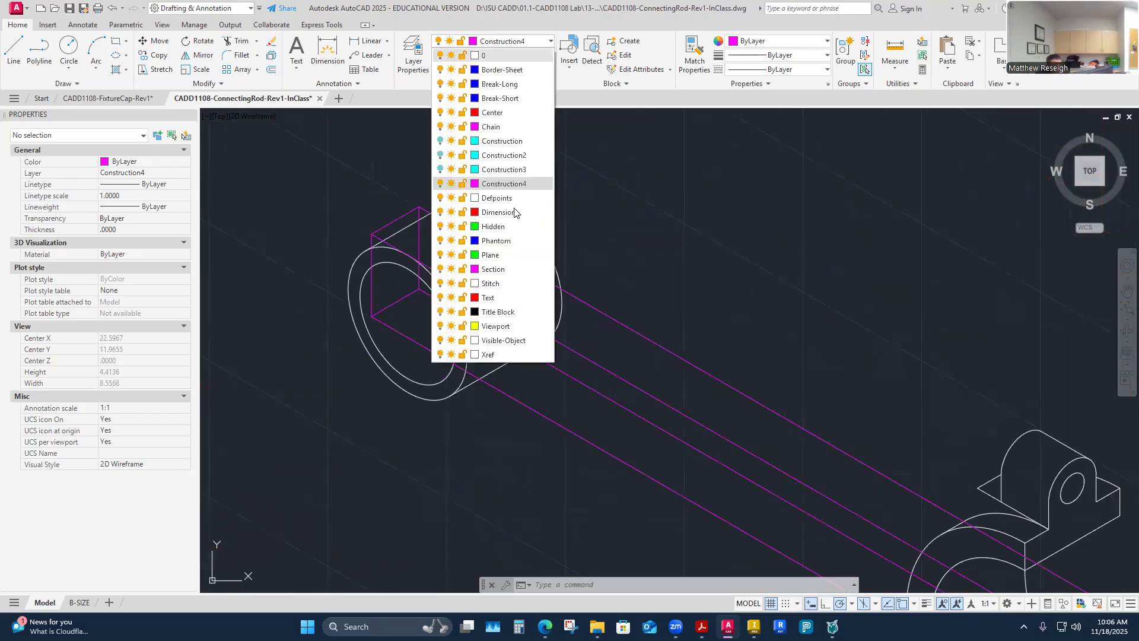
{"action": "left_click", "coordinate": [413, 54]}
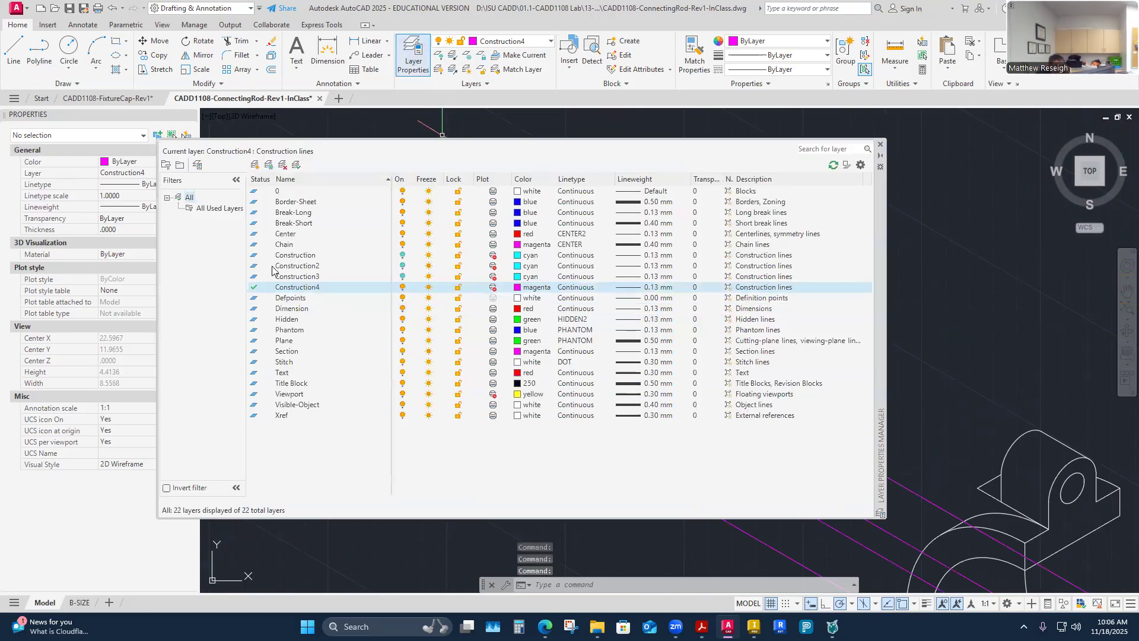
{"action": "left_click", "coordinate": [289, 288]}
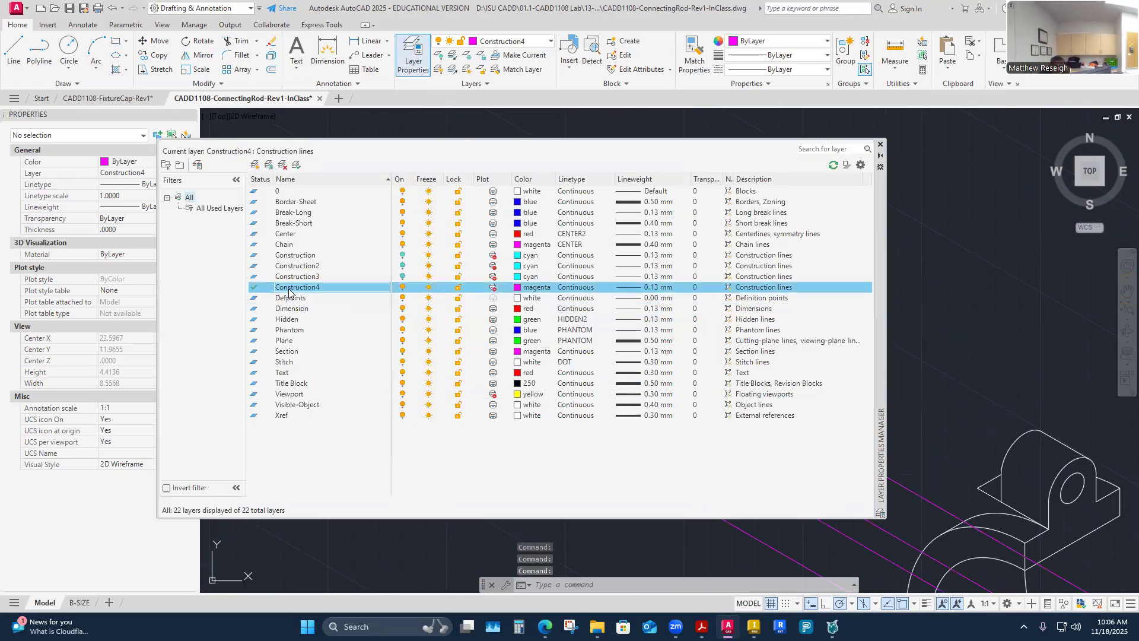
{"action": "left_click", "coordinate": [289, 287]}
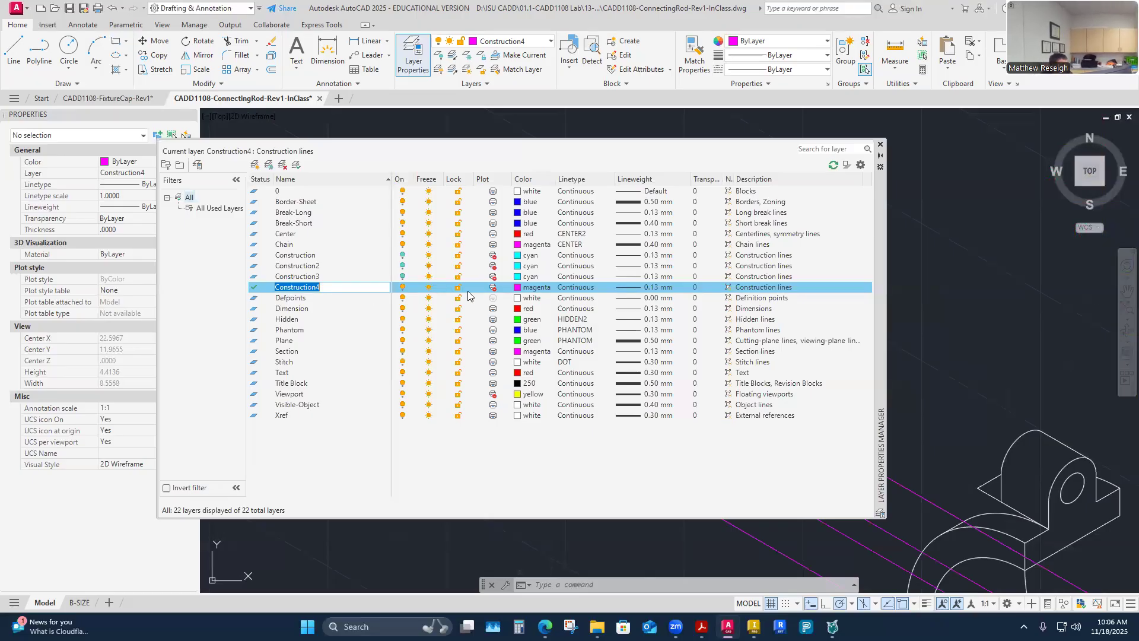
{"action": "left_click", "coordinate": [255, 165]}
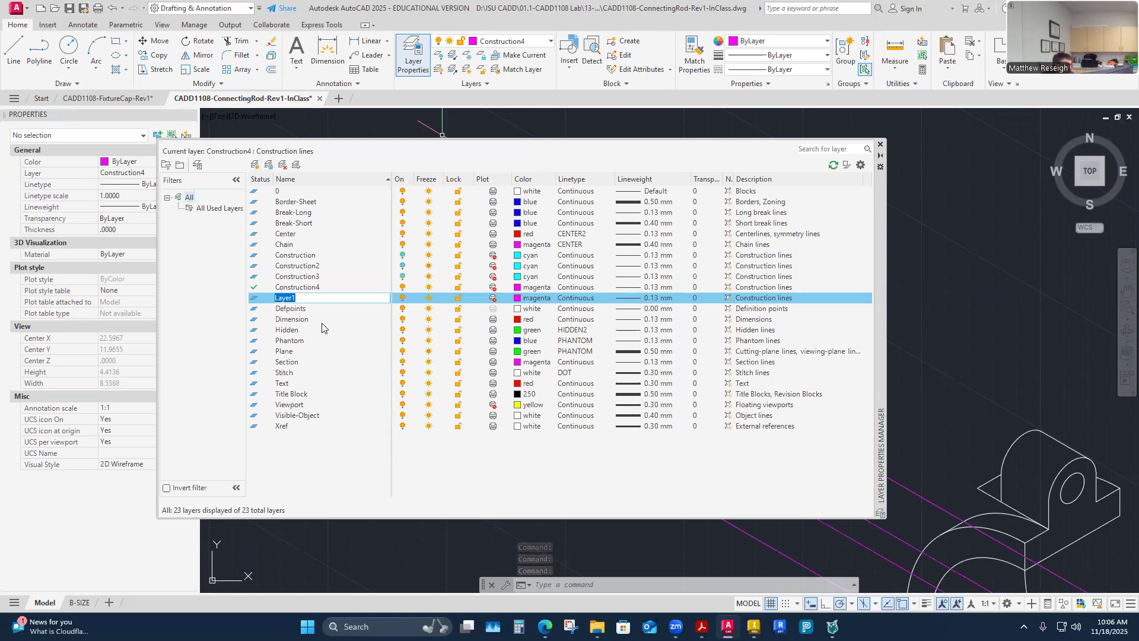
{"action": "left_click", "coordinate": [309, 289]}
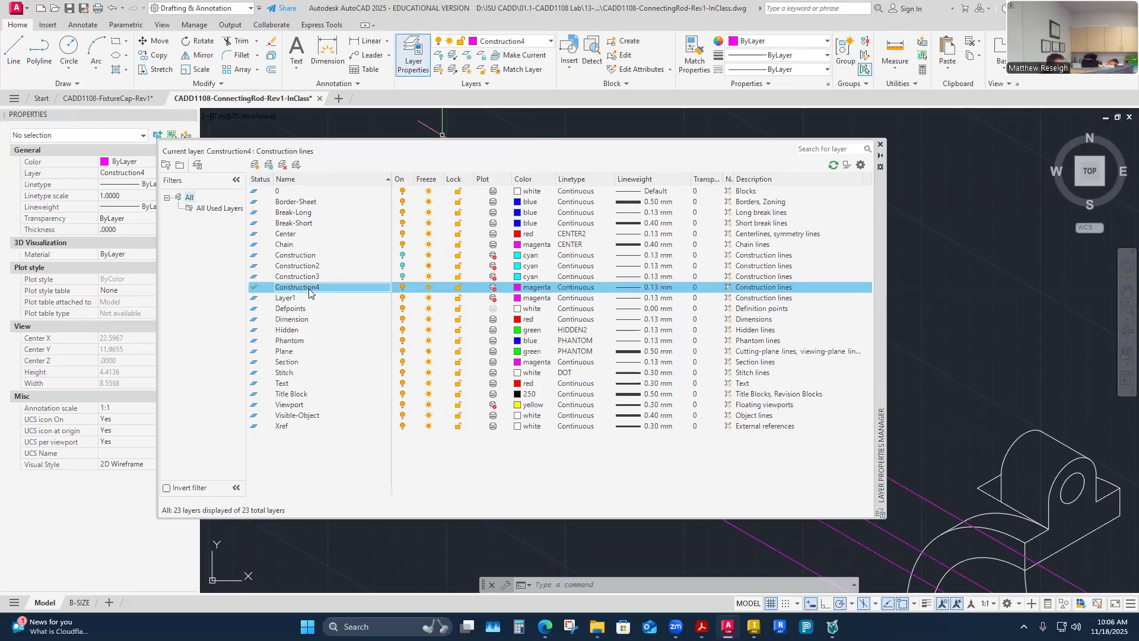
{"action": "left_click", "coordinate": [308, 290]}
{"action": "key", "text": "ctrl+c"}
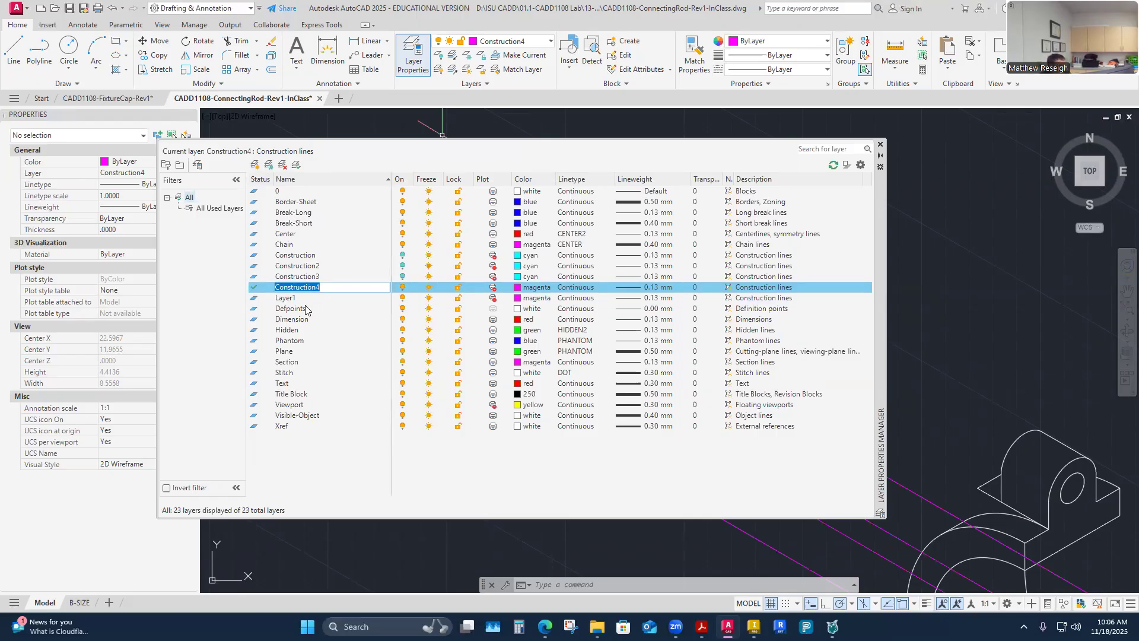
{"action": "left_click", "coordinate": [301, 301]}
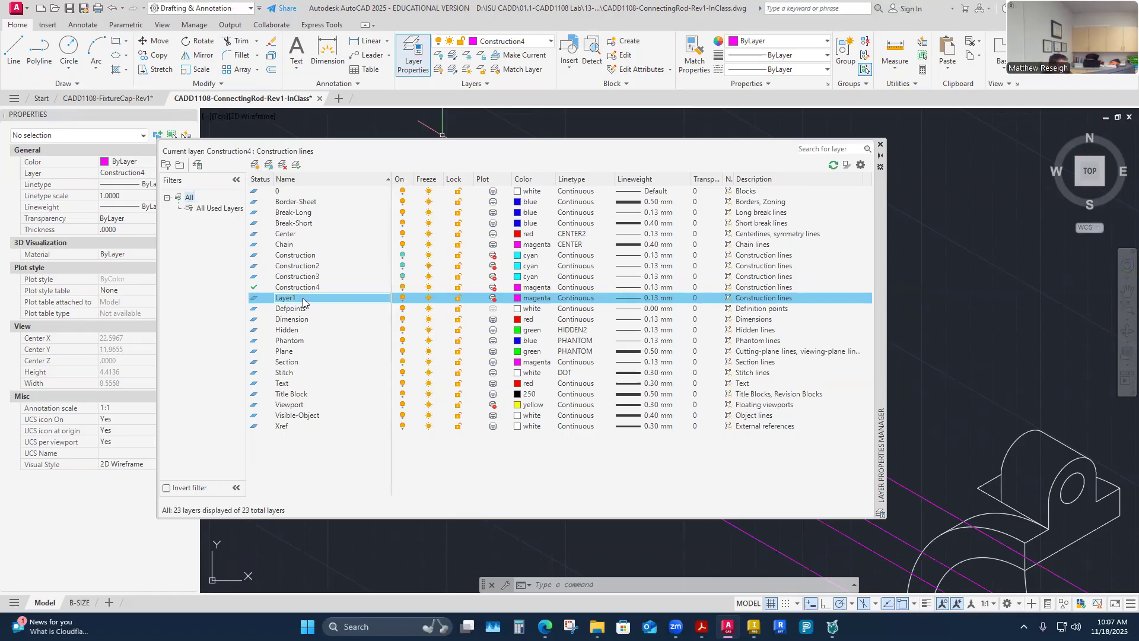
{"action": "left_click", "coordinate": [302, 300]}
{"action": "key", "text": "ctrl+v"}
{"action": "type", "text": "5"}
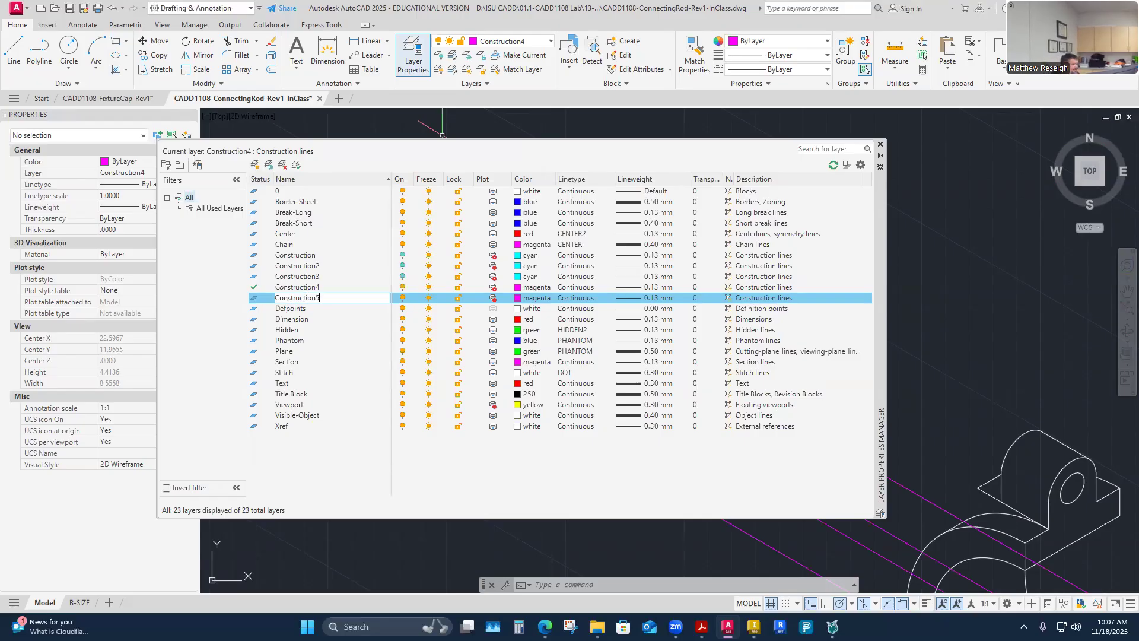
Step: Set the colour of the Construction5 layer to cyan and close the layer manager
{"action": "left_click", "coordinate": [544, 299]}
{"action": "left_click", "coordinate": [656, 258]}
{"action": "left_click", "coordinate": [700, 325]}
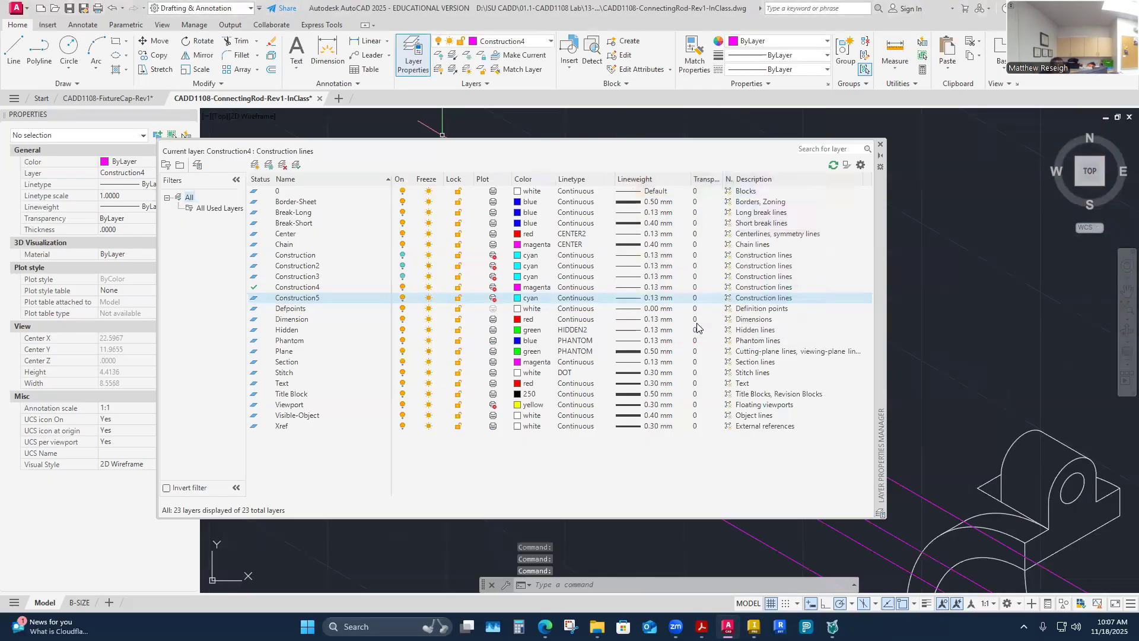
{"action": "left_click", "coordinate": [880, 146]}
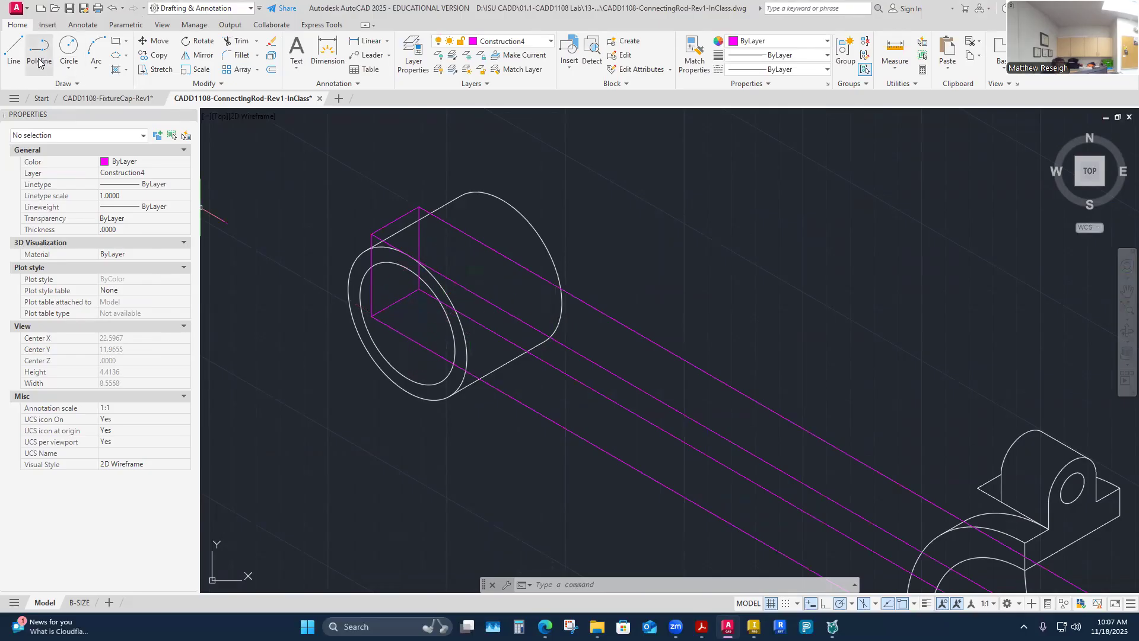
{"action": "left_click", "coordinate": [14, 52]}
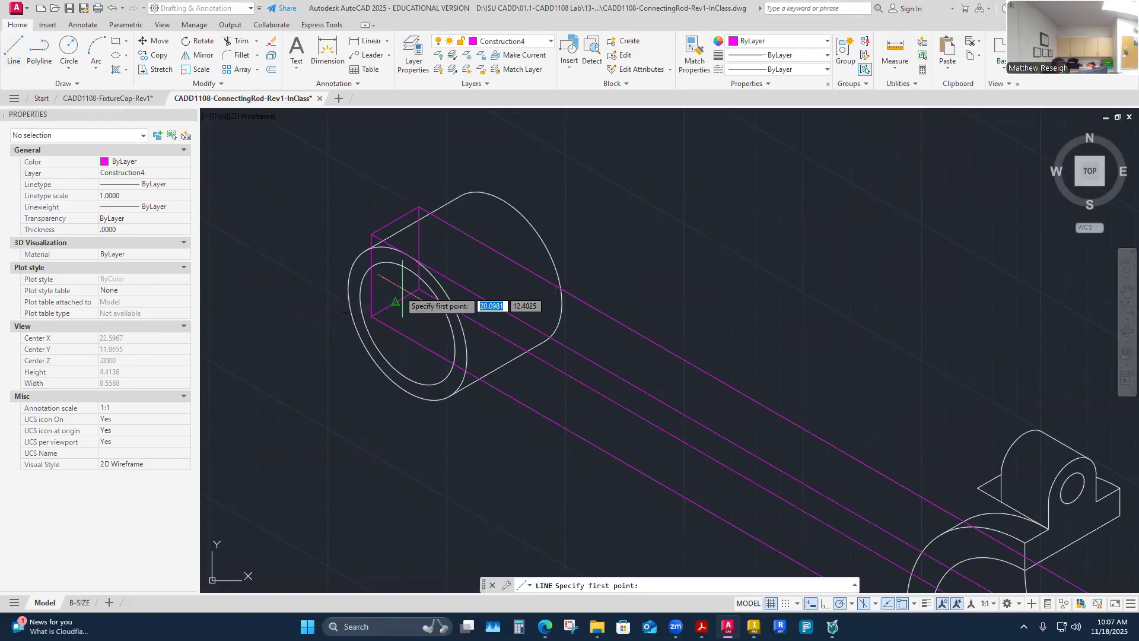
{"action": "left_click", "coordinate": [408, 323]}
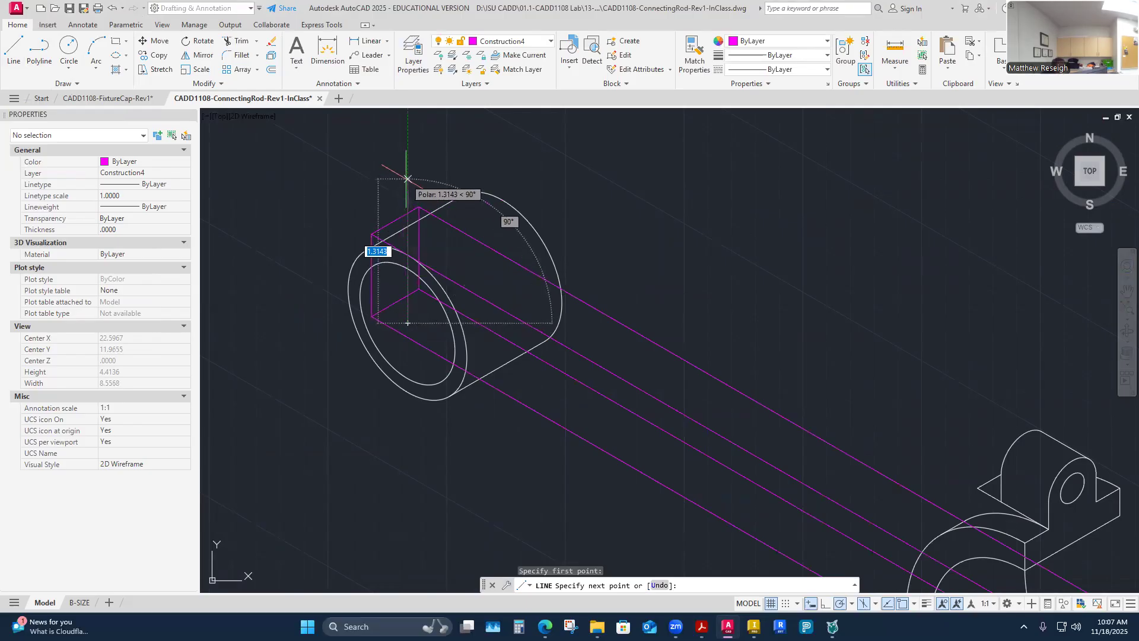
{"action": "key", "text": "Escape"}
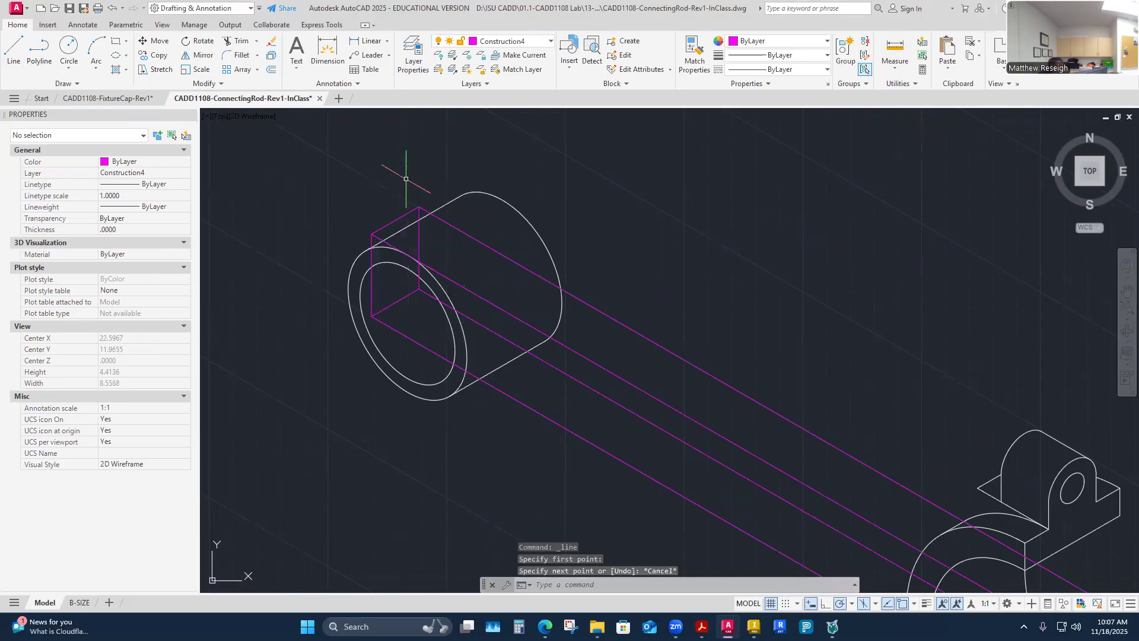
Step: Make Construction5 the current layer and draw a vertical line about 1.3 long upward from the centre of the small end's front face
{"action": "left_click", "coordinate": [547, 46]}
{"action": "left_click", "coordinate": [501, 197]}
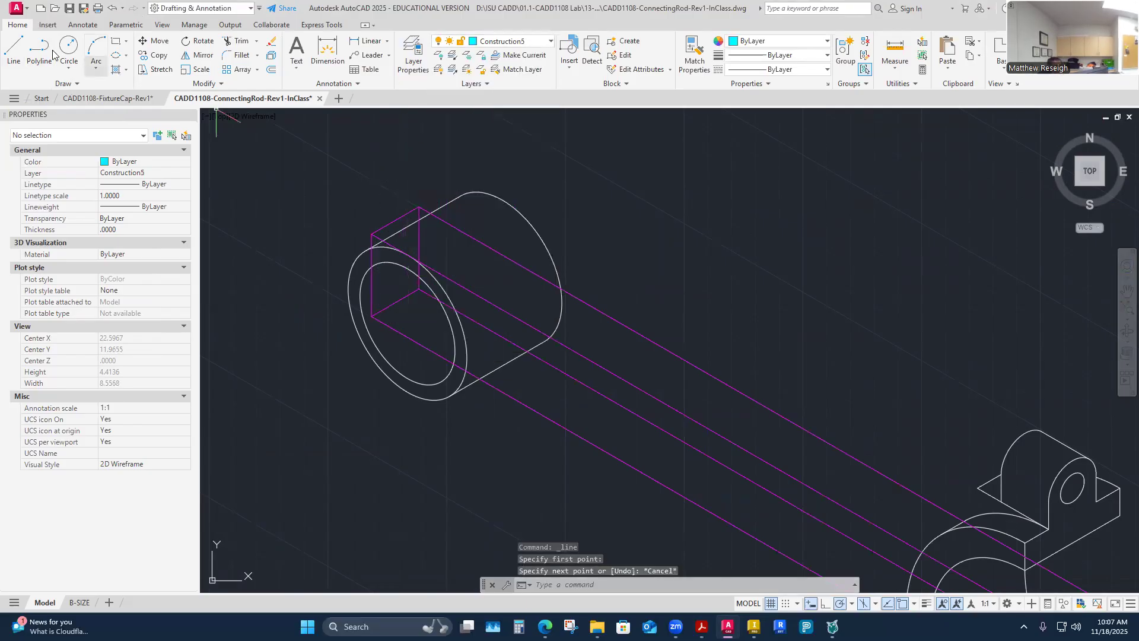
{"action": "left_click", "coordinate": [21, 53]}
{"action": "left_click", "coordinate": [408, 324]}
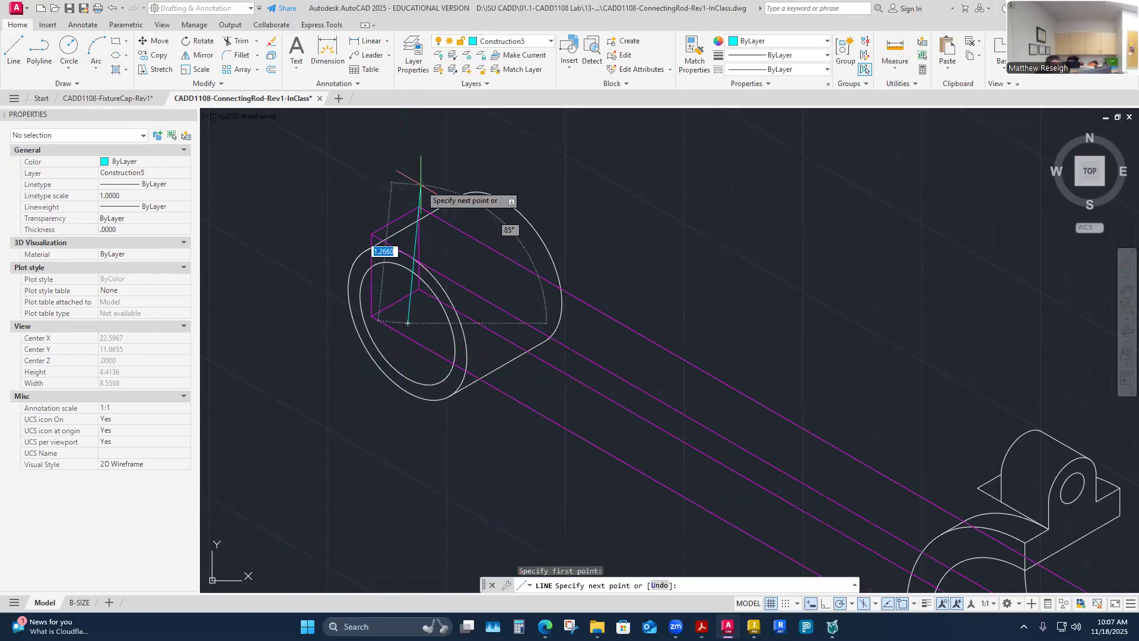
{"action": "left_click", "coordinate": [407, 178]}
{"action": "key", "text": "Escape"}
{"action": "right_click", "coordinate": [553, 186]}
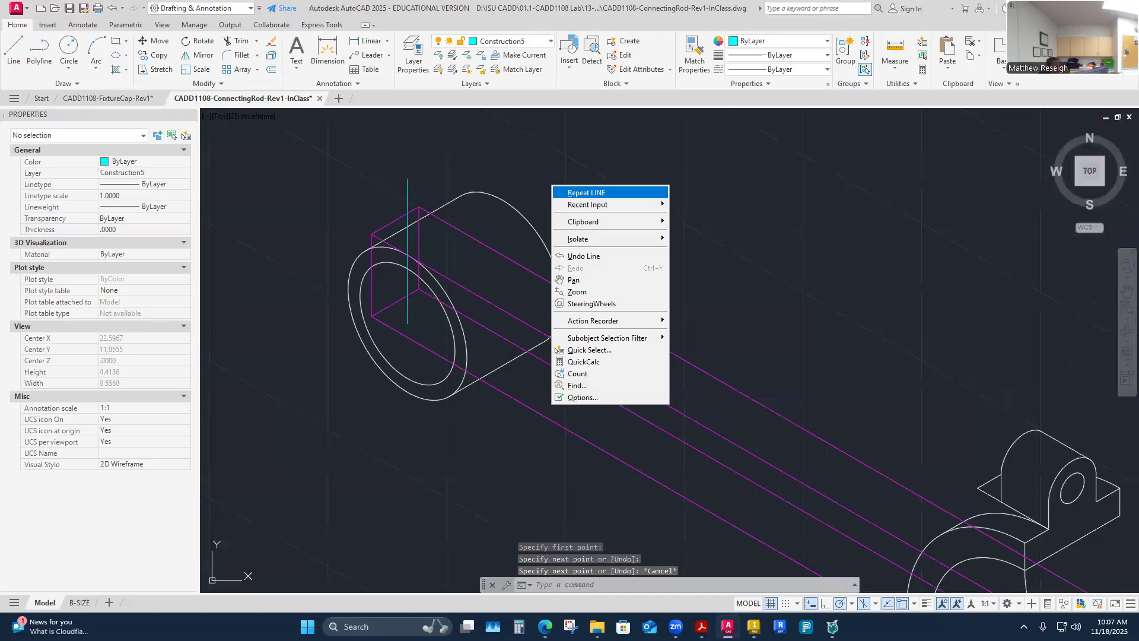
{"action": "key", "text": "Escape"}
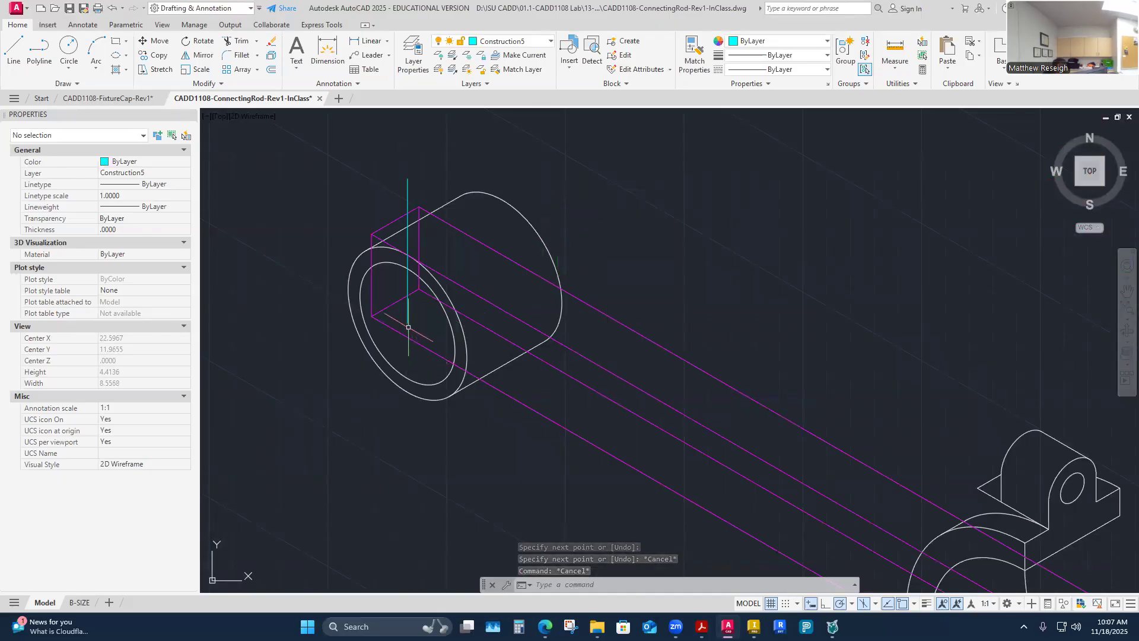
Step: Check the fillet centre's horizontal dimension at the small end of the front view against the isometric view
{"action": "scroll", "coordinate": [427, 260], "scroll_direction": "down", "scroll_amount": 5}
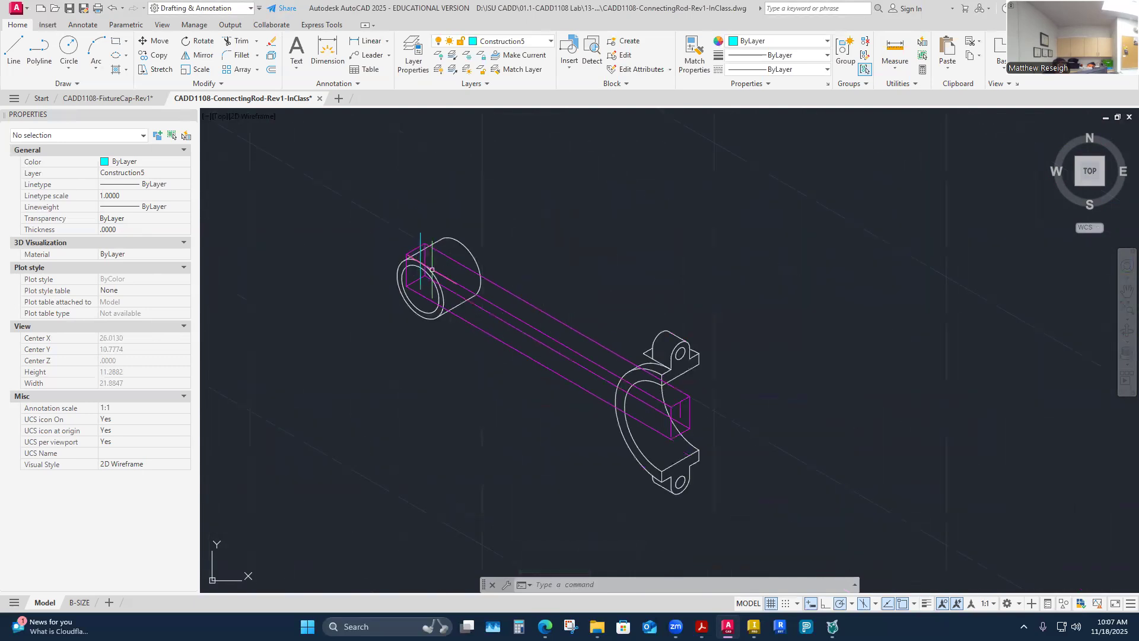
{"action": "scroll", "coordinate": [373, 341], "scroll_direction": "down", "scroll_amount": 6}
{"action": "scroll", "coordinate": [301, 335], "scroll_direction": "up", "scroll_amount": 2}
{"action": "scroll", "coordinate": [392, 344], "scroll_direction": "up", "scroll_amount": 7}
{"action": "scroll", "coordinate": [396, 321], "scroll_direction": "down", "scroll_amount": 9}
{"action": "scroll", "coordinate": [474, 276], "scroll_direction": "up", "scroll_amount": 8}
{"action": "scroll", "coordinate": [397, 335], "scroll_direction": "down", "scroll_amount": 9}
{"action": "scroll", "coordinate": [235, 421], "scroll_direction": "up", "scroll_amount": 6}
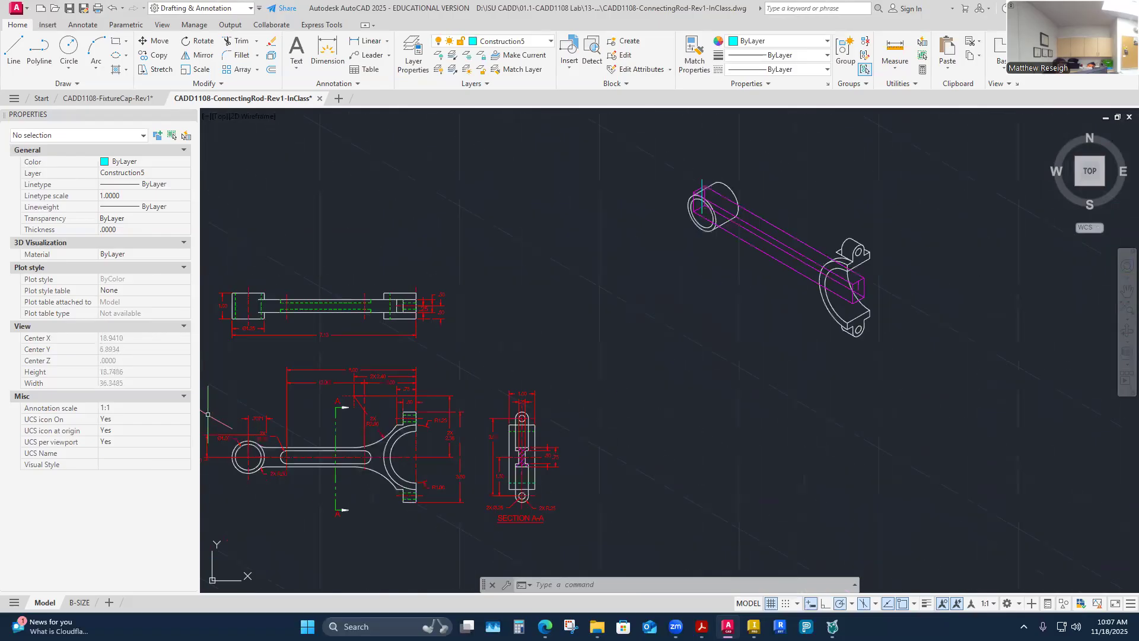
{"action": "scroll", "coordinate": [252, 427], "scroll_direction": "up", "scroll_amount": 4}
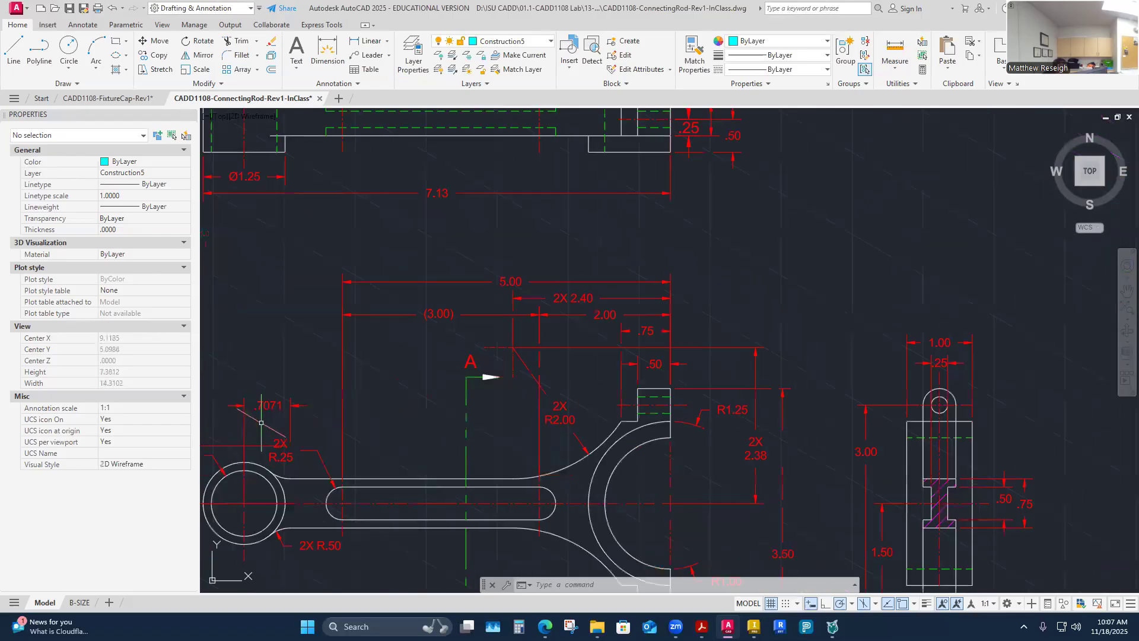
{"action": "scroll", "coordinate": [322, 410], "scroll_direction": "down", "scroll_amount": 6}
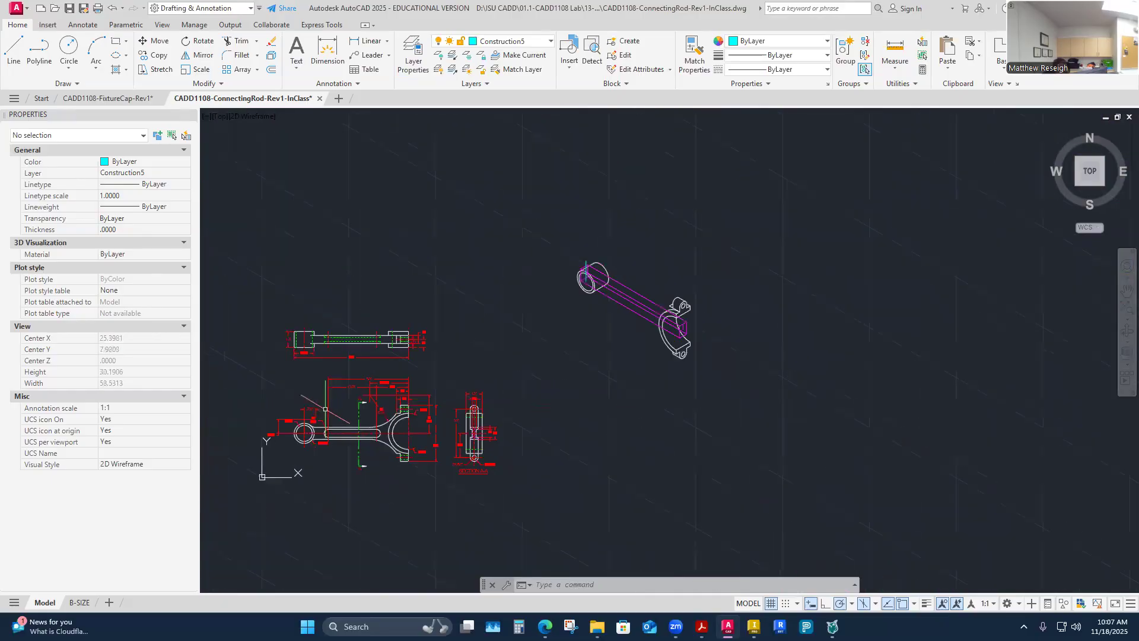
{"action": "scroll", "coordinate": [594, 265], "scroll_direction": "up", "scroll_amount": 8}
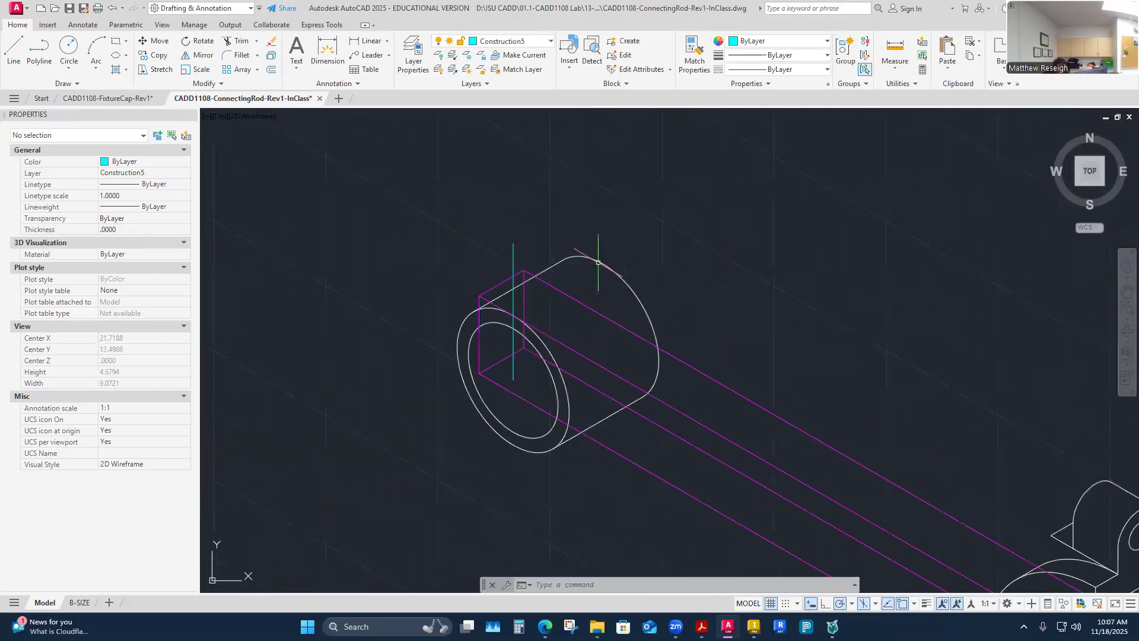
Step: Enter .7071 in the QuickCalc calculator, replacing its previous content
{"action": "left_click", "coordinate": [922, 70]}
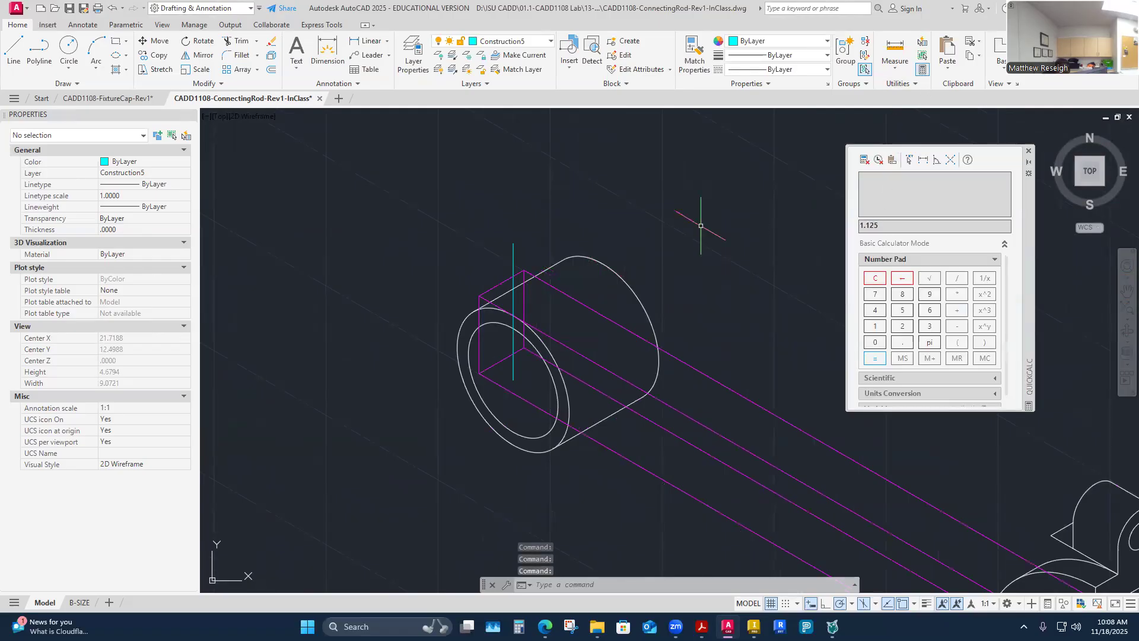
{"action": "type", "text": ".7"}
{"action": "key", "text": "Escape"}
{"action": "key", "text": "Escape"}
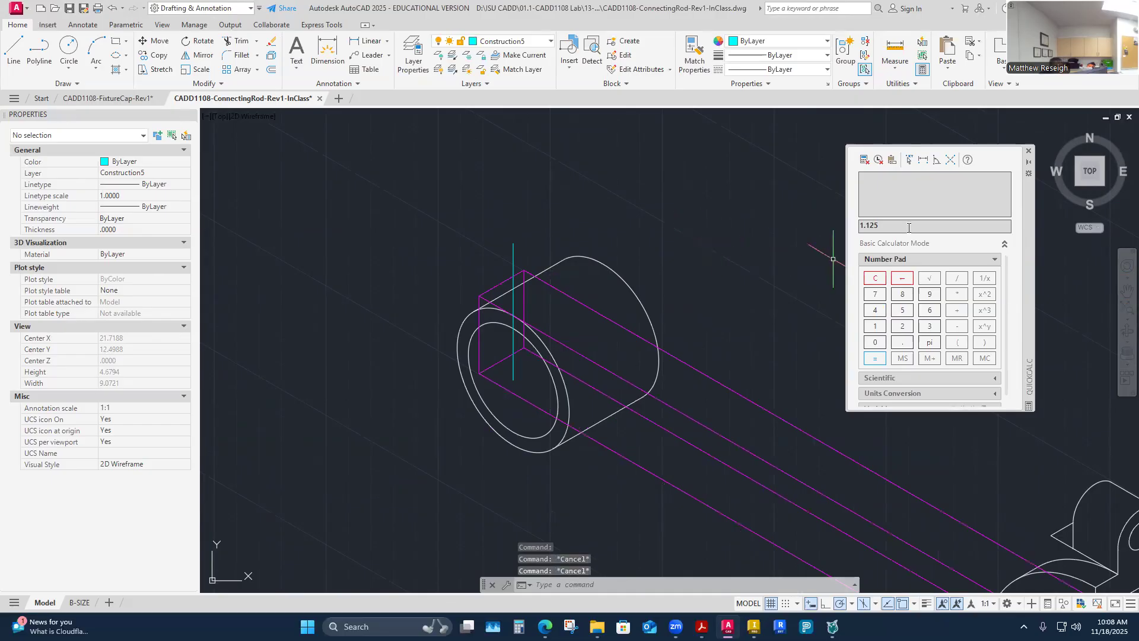
{"action": "left_click_drag", "start_coordinate": [864, 227], "coordinate": [807, 231]}
{"action": "type", "text": ".7"}
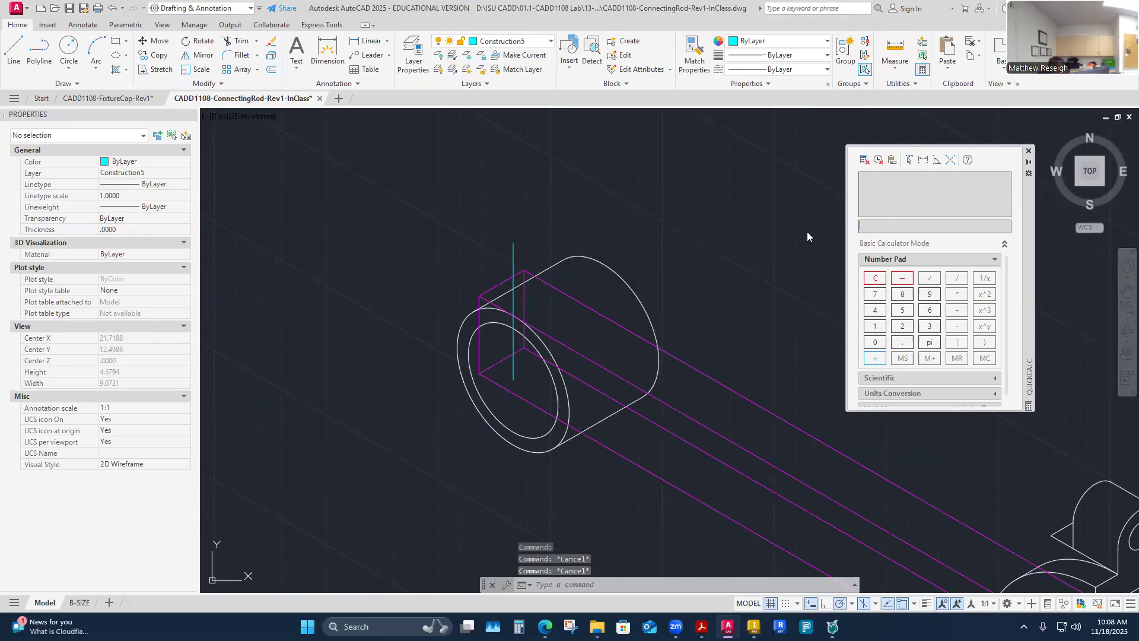
{"action": "type", "text": "071"}
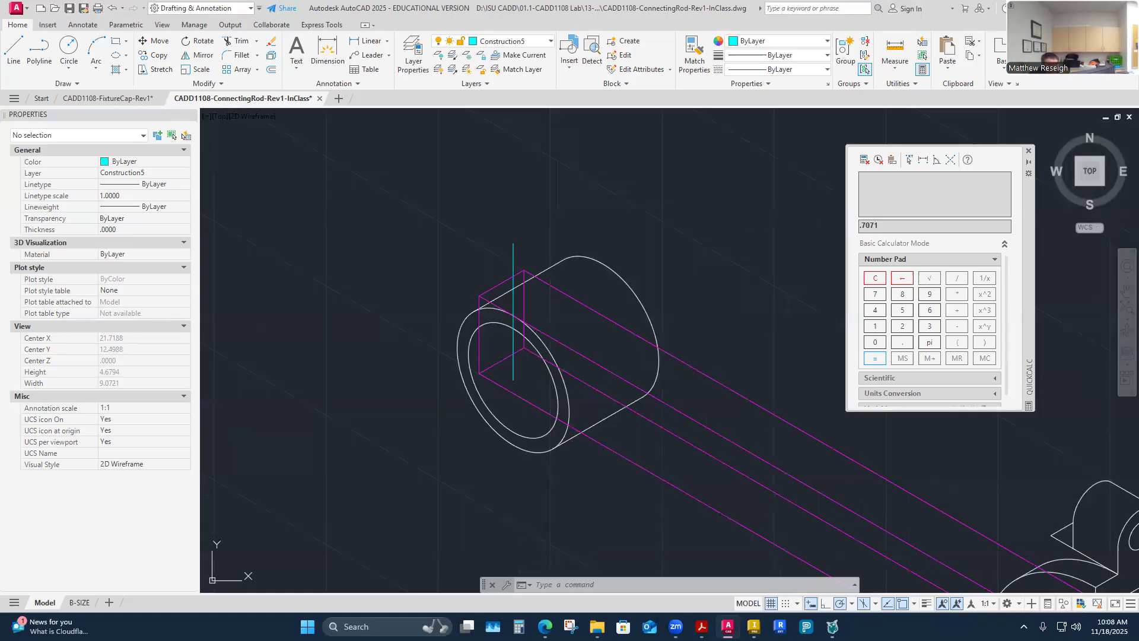
Step: Draw a .7071 line at 330° along the arm direction, starting .875 above the centre of the small end's front face
{"action": "scroll", "coordinate": [623, 219], "scroll_direction": "up", "scroll_amount": 4}
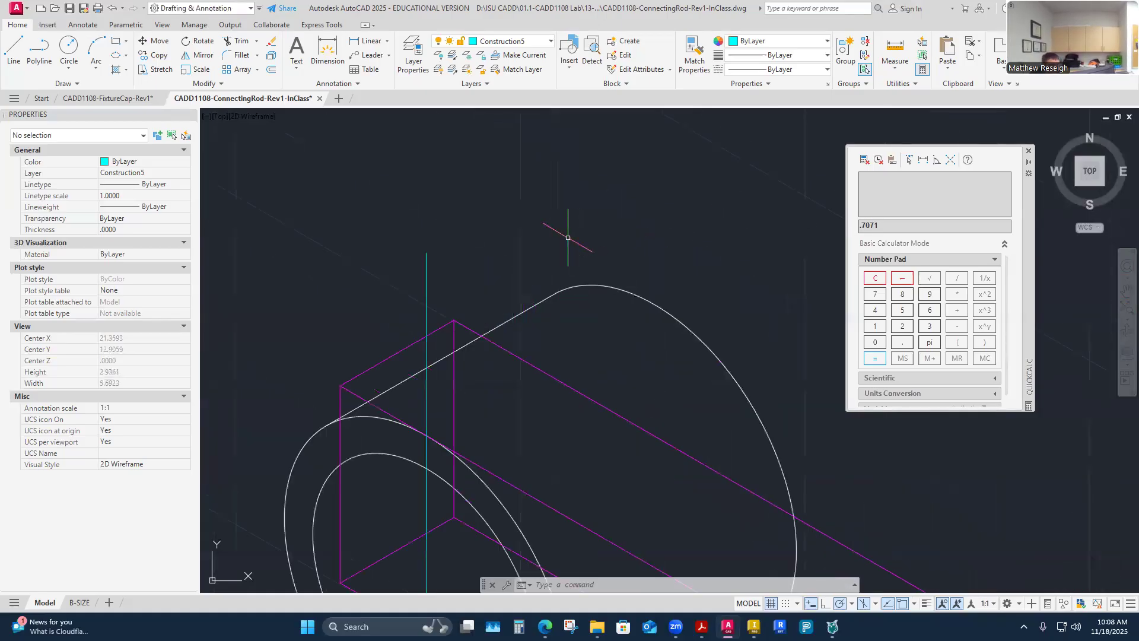
{"action": "left_click", "coordinate": [14, 50]}
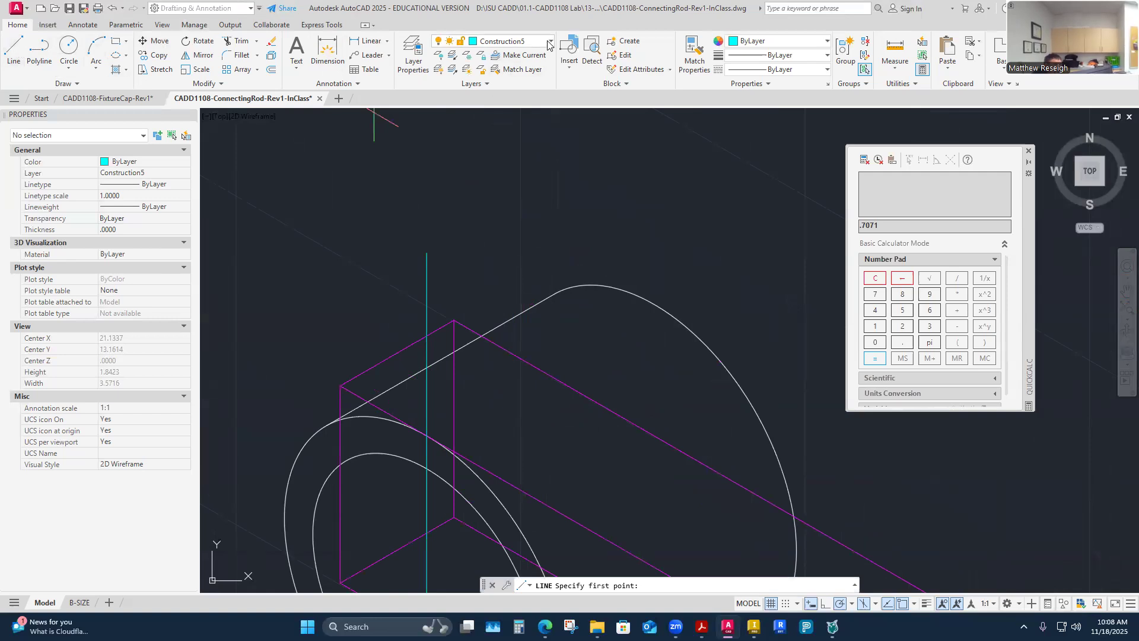
{"action": "scroll", "coordinate": [446, 345], "scroll_direction": "down", "scroll_amount": 4}
{"action": "scroll", "coordinate": [446, 345], "scroll_direction": "up", "scroll_amount": 2}
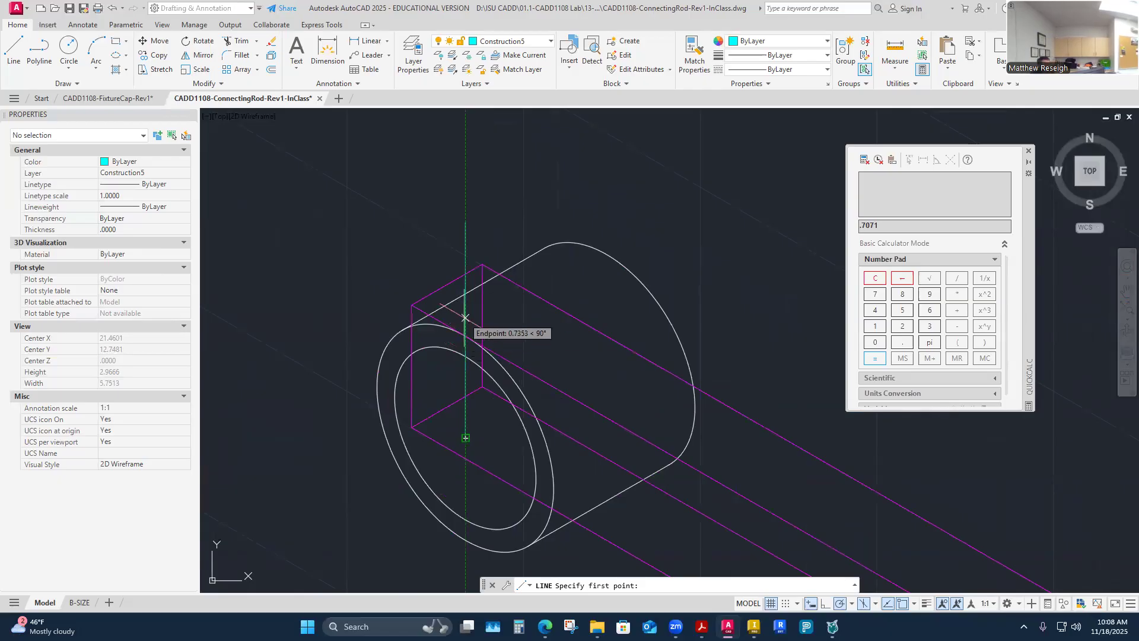
{"action": "type", "text": ".875"}
{"action": "key", "text": "Return"}
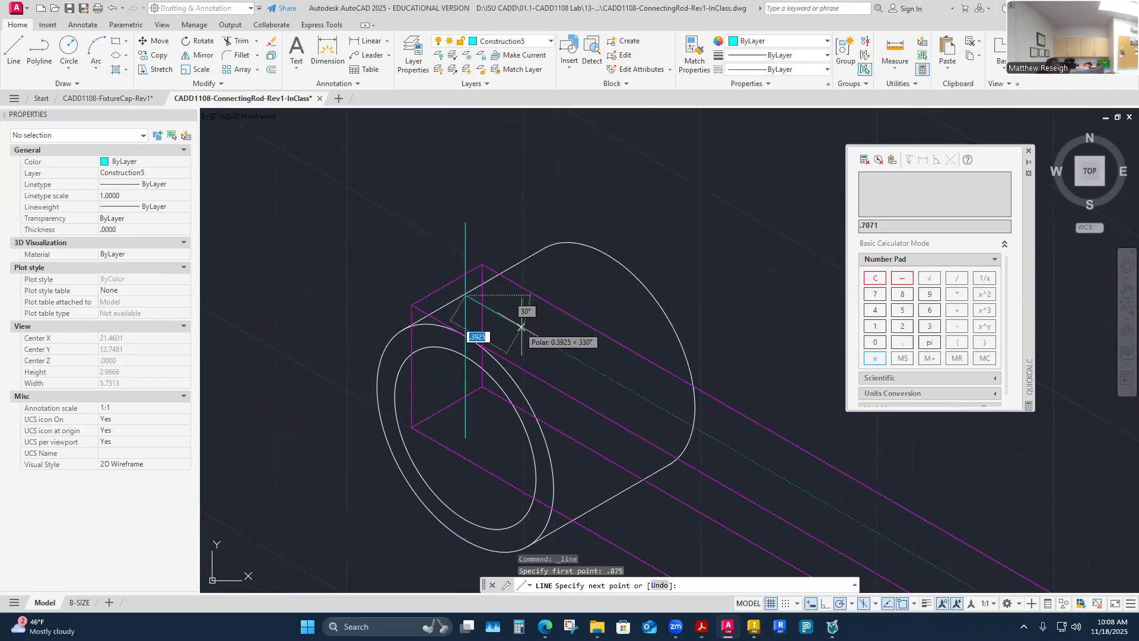
{"action": "type", "text": ".7071"}
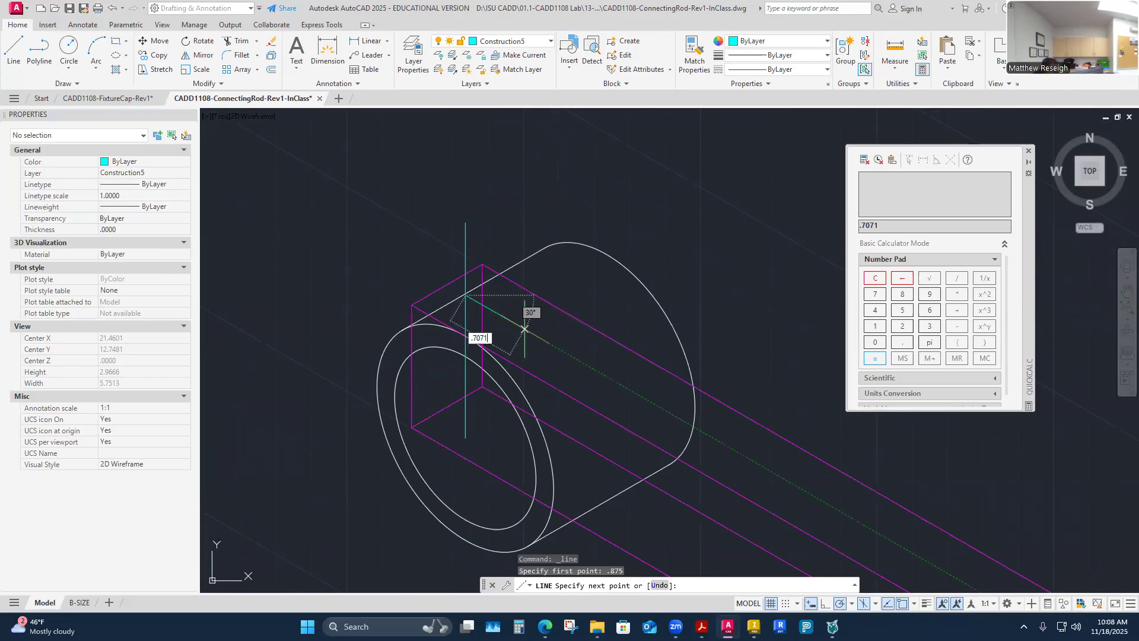
{"action": "key", "text": "Return"}
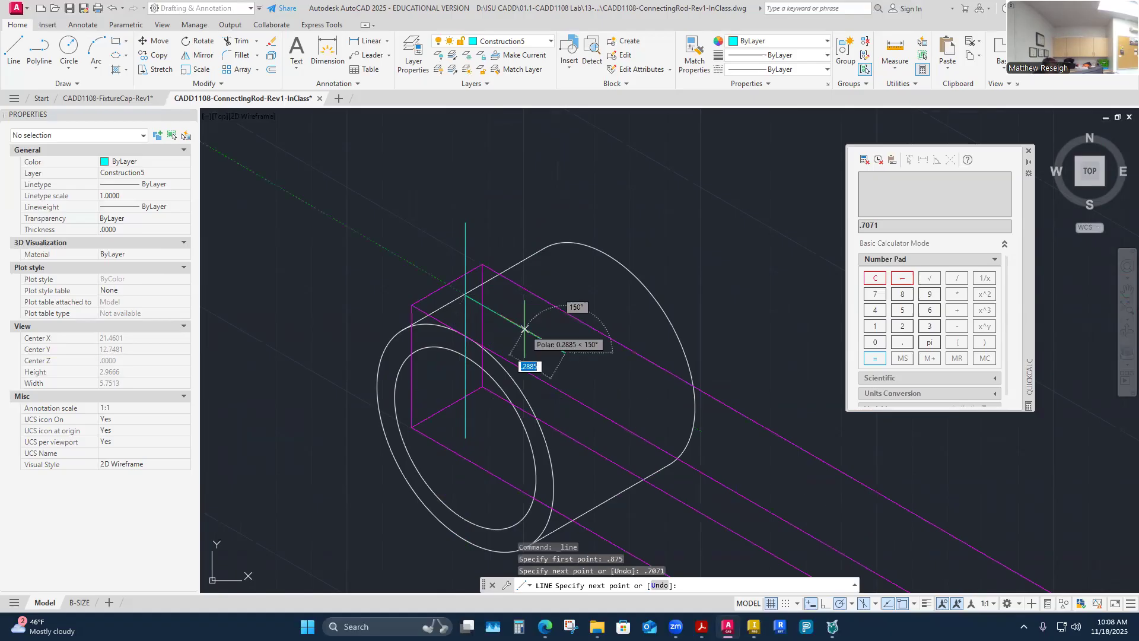
{"action": "key", "text": "Return"}
{"action": "key", "text": "Escape"}
Step: Draw a .5 line at 30° from the centre of the small end's front face toward the back
{"action": "middle_click_drag", "start_coordinate": [630, 395], "coordinate": [610, 377]}
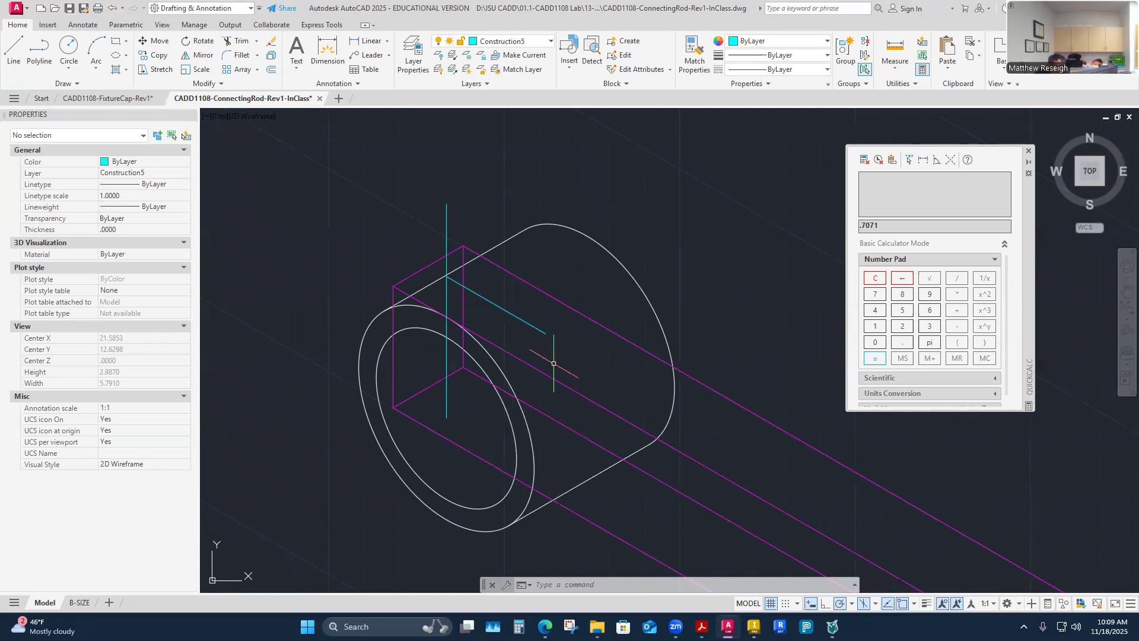
{"action": "left_click", "coordinate": [14, 50]}
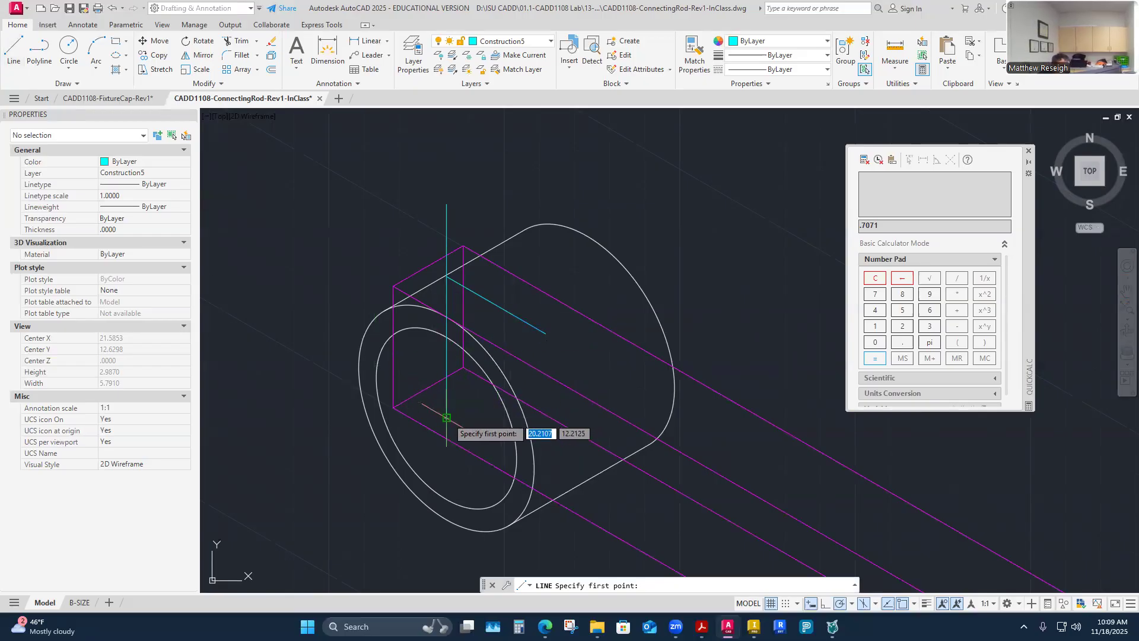
{"action": "left_click", "coordinate": [446, 417]}
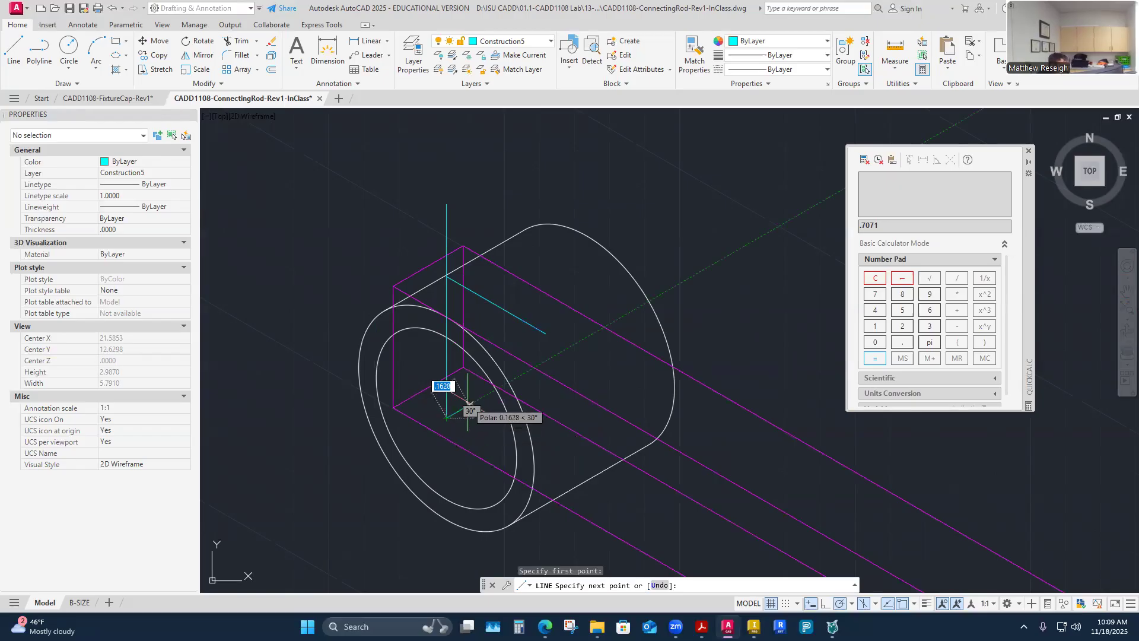
{"action": "type", "text": "."}
{"action": "key", "text": "Return"}
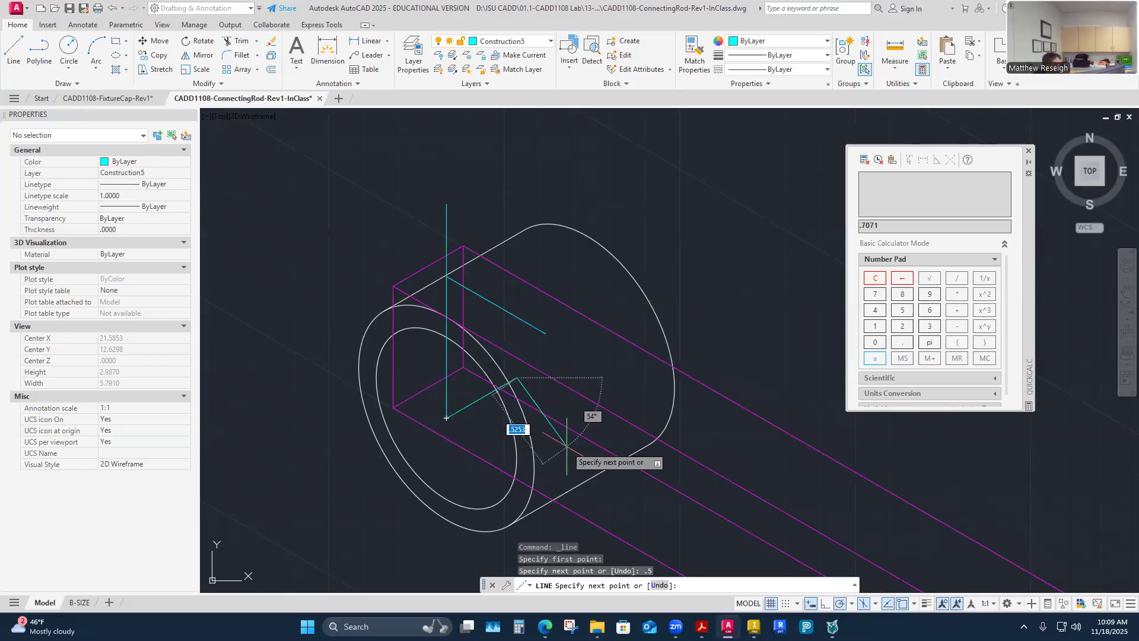
{"action": "key", "text": "Escape"}
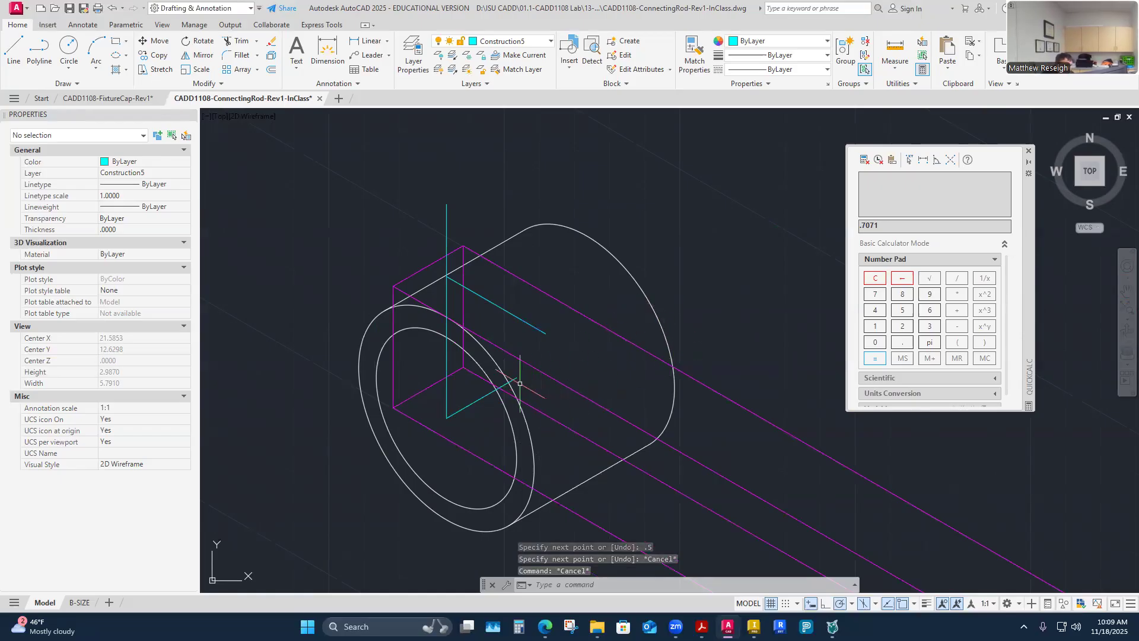
Step: Move the vertical construction line and the .7071 line from the front face's centre to the far end of the .5 line
{"action": "left_click", "coordinate": [156, 41]}
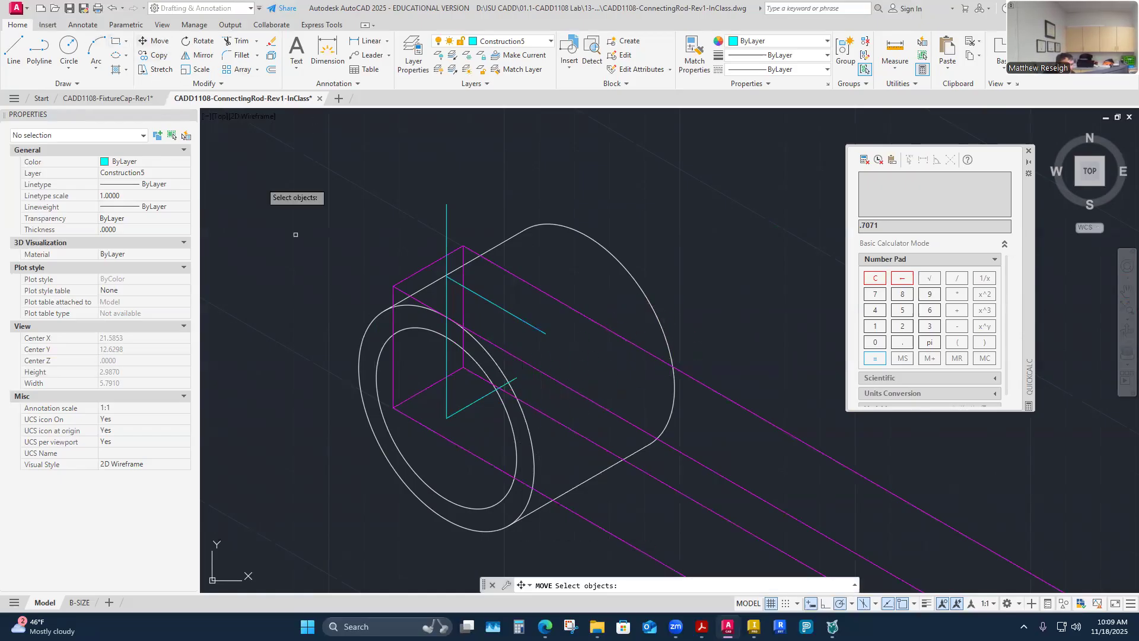
{"action": "left_click", "coordinate": [447, 363]}
{"action": "left_click", "coordinate": [515, 315]}
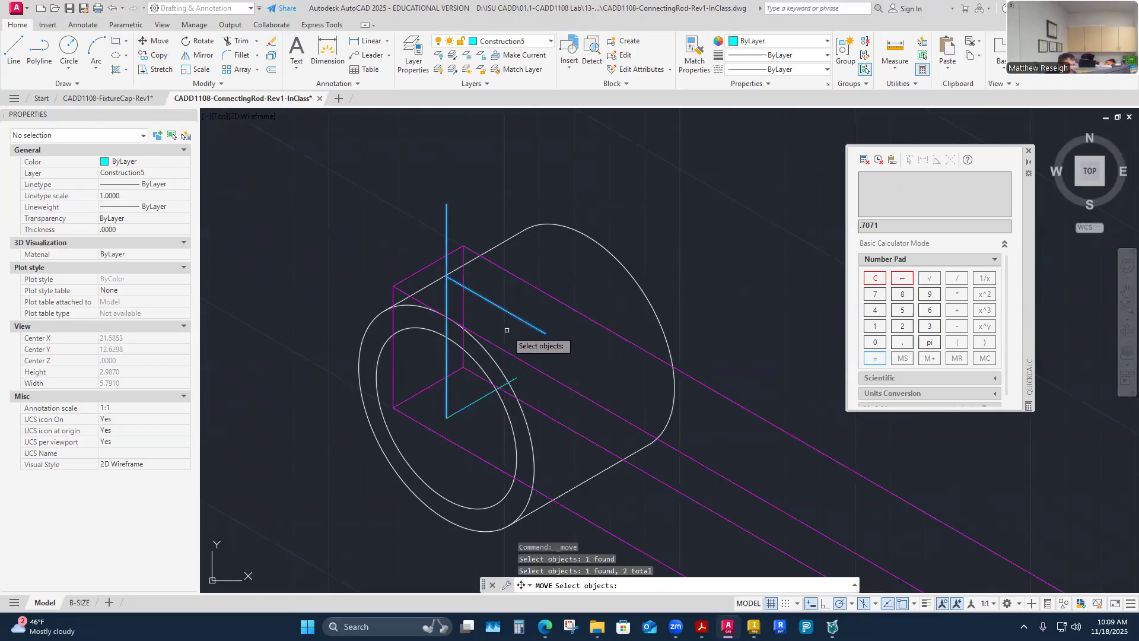
{"action": "key", "text": "Return"}
{"action": "left_click", "coordinate": [446, 417]}
{"action": "scroll", "coordinate": [516, 379], "scroll_direction": "up", "scroll_amount": 2}
{"action": "left_click", "coordinate": [516, 378]}
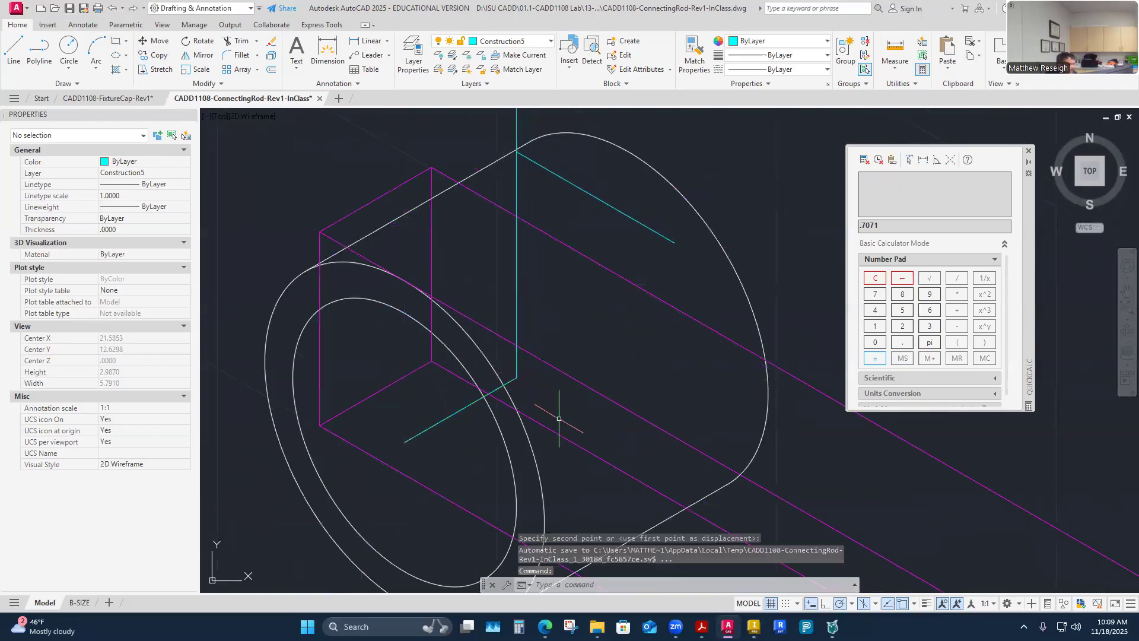
{"action": "key", "text": "Escape"}
{"action": "scroll", "coordinate": [540, 392], "scroll_direction": "down", "scroll_amount": 4}
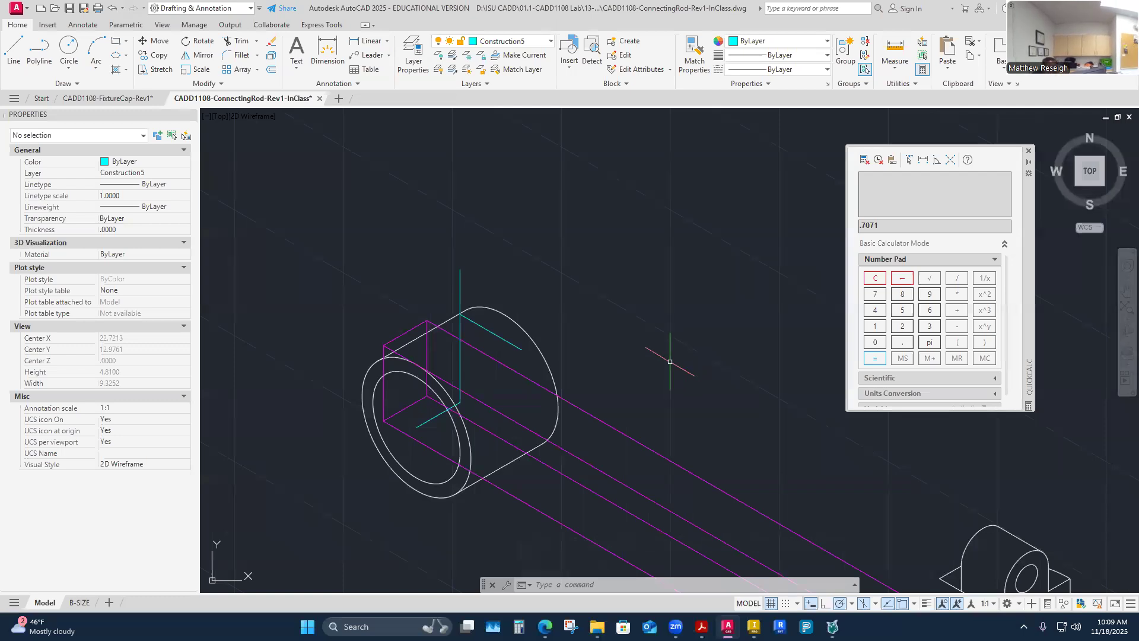
Step: Trim the vertical construction line above its junction with the .7071 line
{"action": "scroll", "coordinate": [493, 305], "scroll_direction": "up", "scroll_amount": 4}
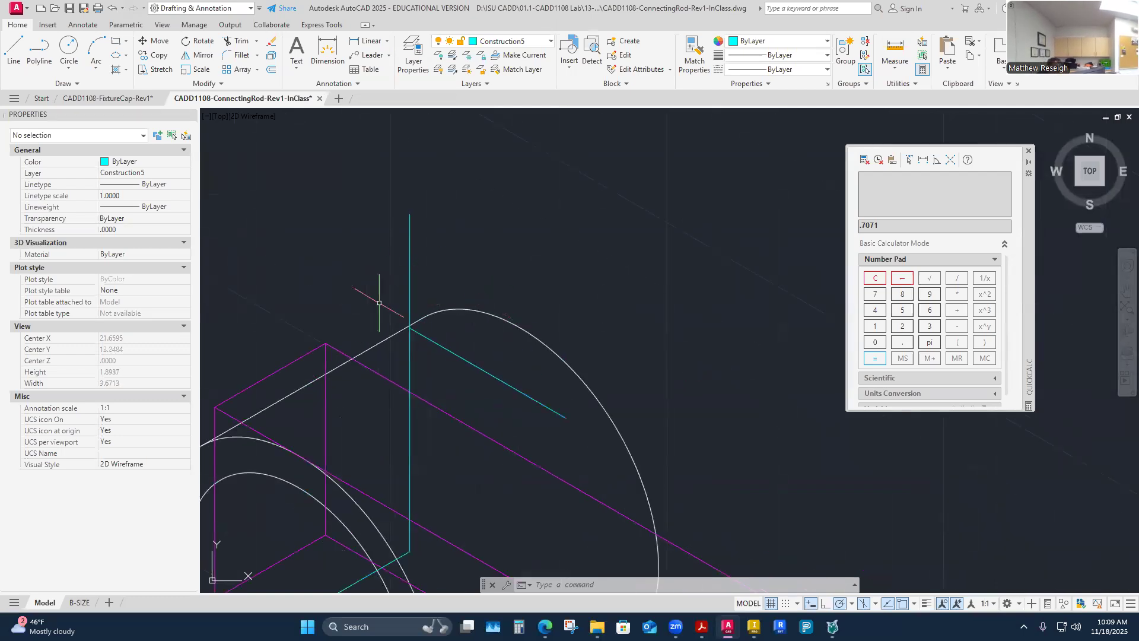
{"action": "left_click", "coordinate": [240, 42]}
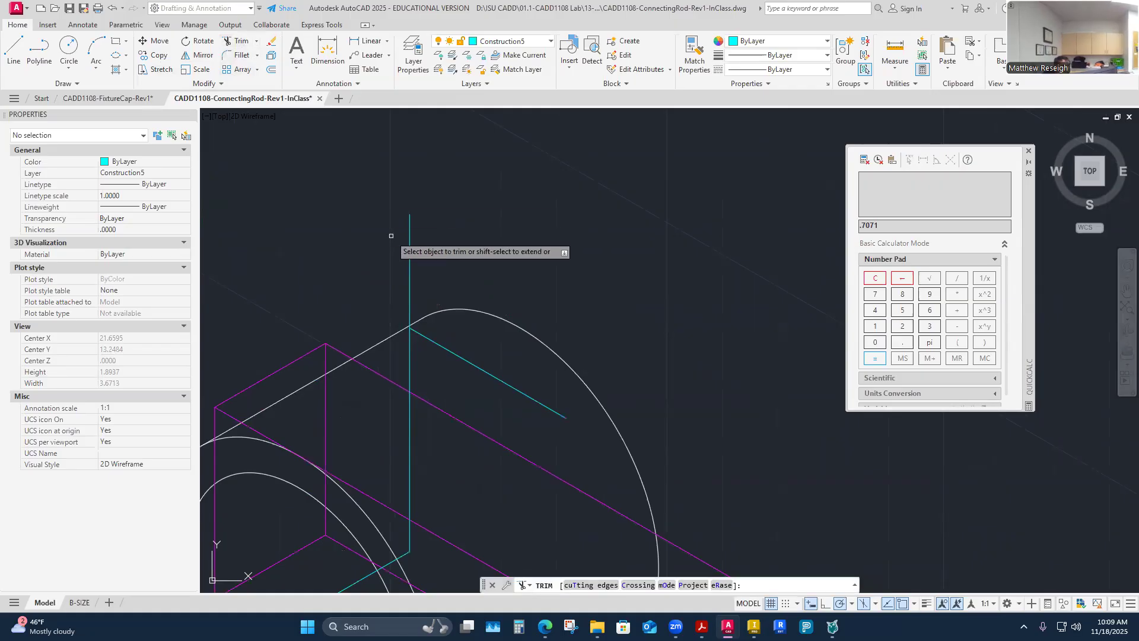
{"action": "scroll", "coordinate": [411, 318], "scroll_direction": "up", "scroll_amount": 3}
{"action": "scroll", "coordinate": [411, 319], "scroll_direction": "up", "scroll_amount": 2}
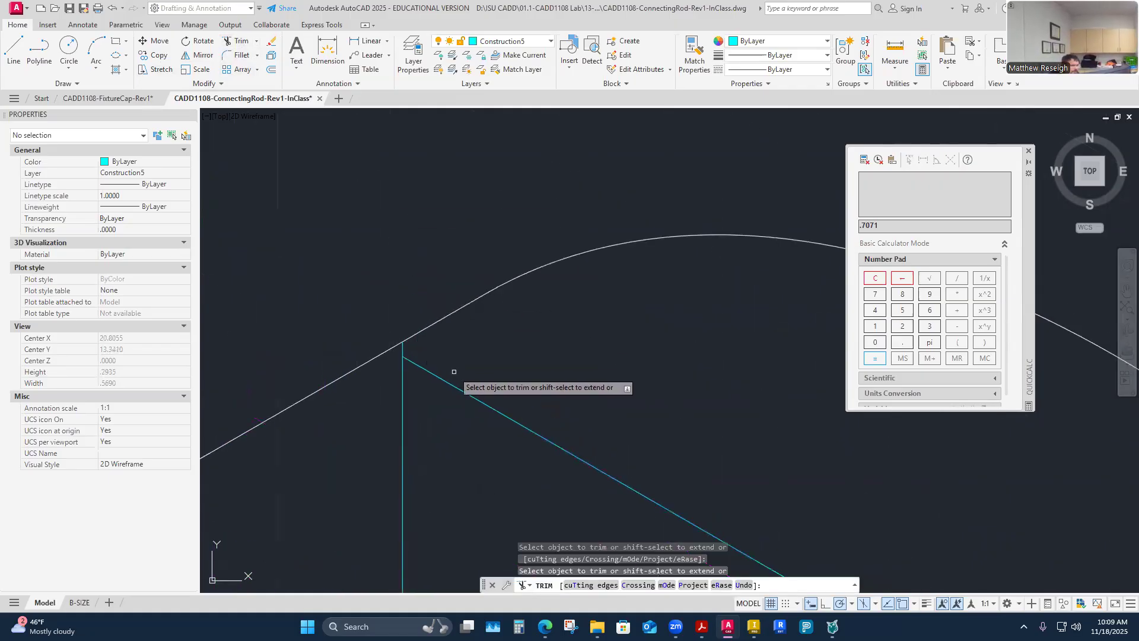
{"action": "scroll", "coordinate": [407, 343], "scroll_direction": "up", "scroll_amount": 2}
{"action": "right_click", "coordinate": [432, 255]}
{"action": "left_click", "coordinate": [432, 247]}
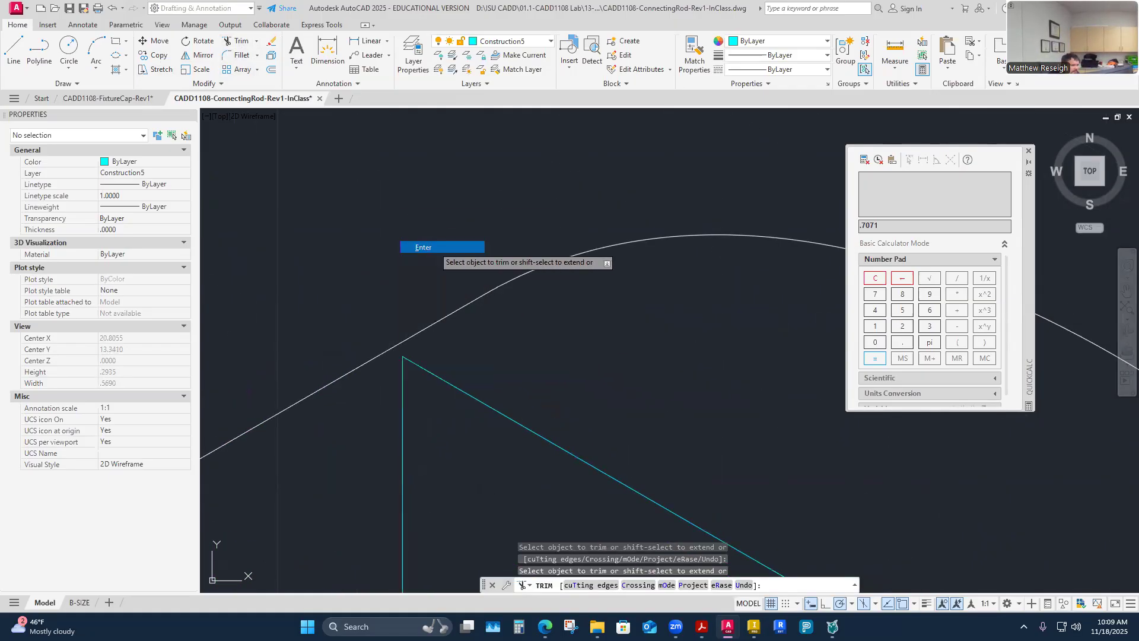
{"action": "scroll", "coordinate": [457, 246], "scroll_direction": "down", "scroll_amount": 6}
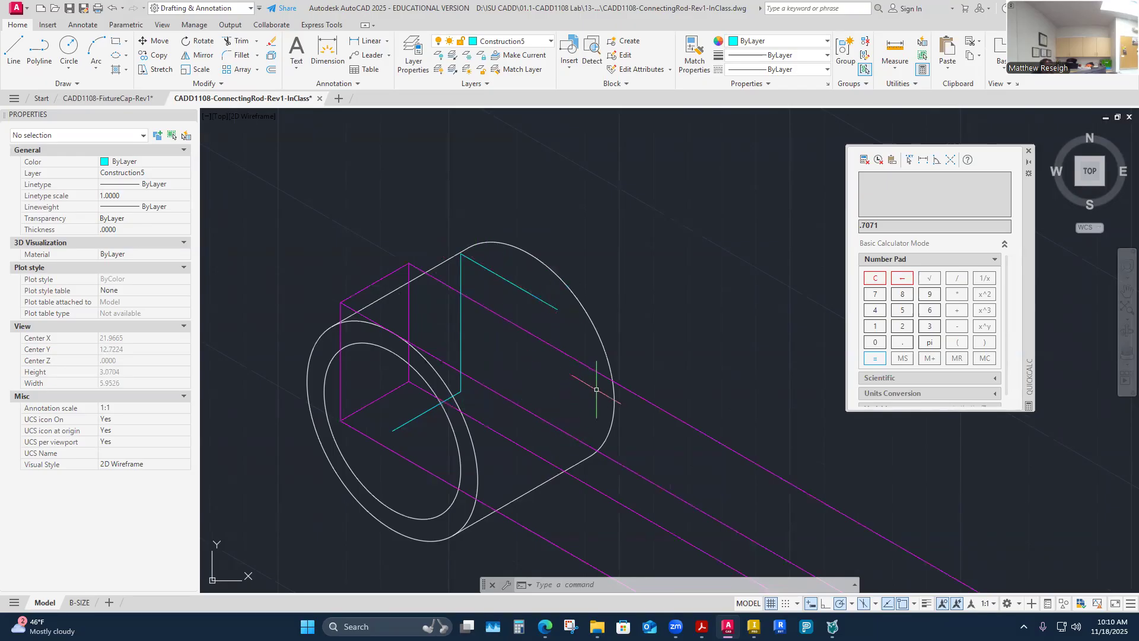
Step: Examine the .5 construction line and its endpoints between the small end's front face centre and the vertical line
{"action": "scroll", "coordinate": [562, 374], "scroll_direction": "down", "scroll_amount": 3}
{"action": "scroll", "coordinate": [585, 412], "scroll_direction": "up", "scroll_amount": 3}
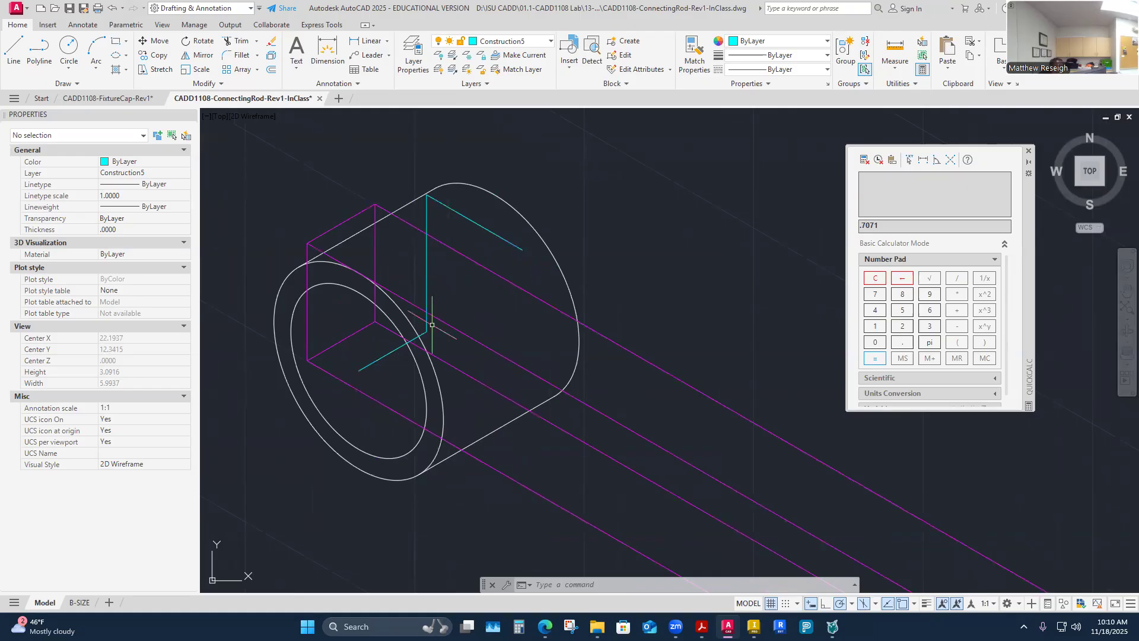
{"action": "left_click", "coordinate": [367, 366]}
{"action": "left_click", "coordinate": [397, 378]}
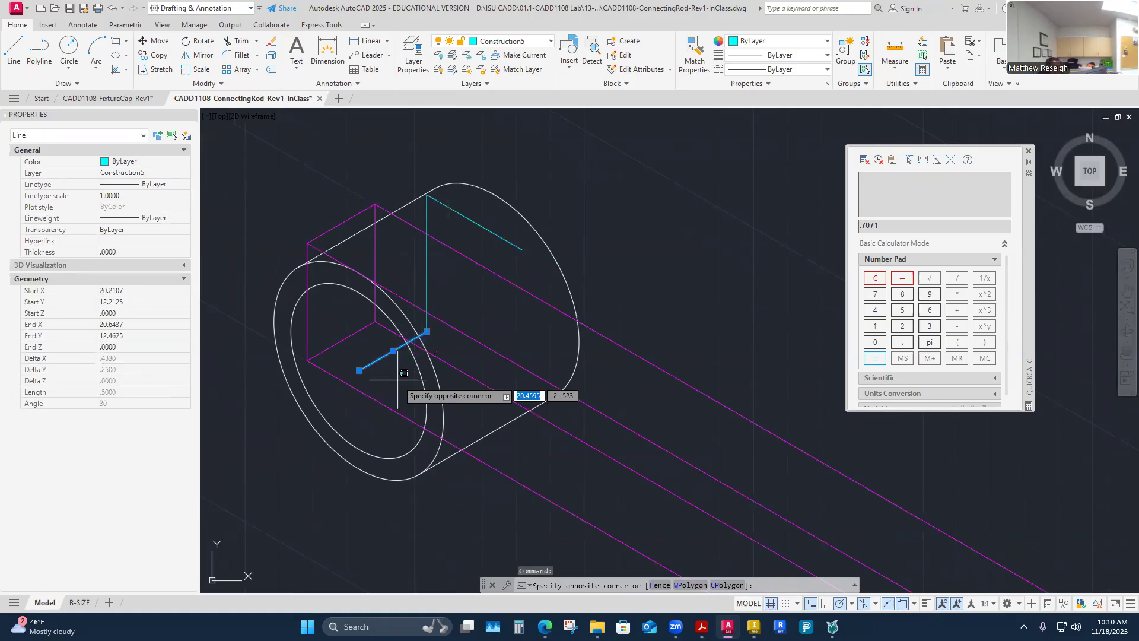
{"action": "key", "text": "Escape"}
{"action": "key", "text": "Escape"}
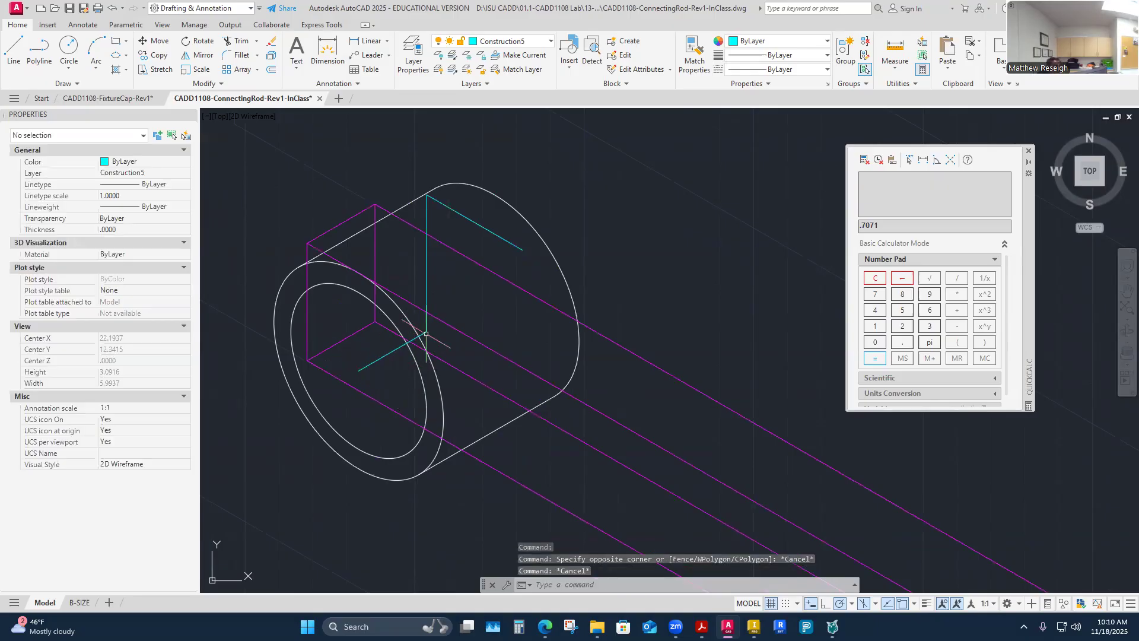
{"action": "left_click", "coordinate": [427, 403]}
{"action": "key", "text": "Escape"}
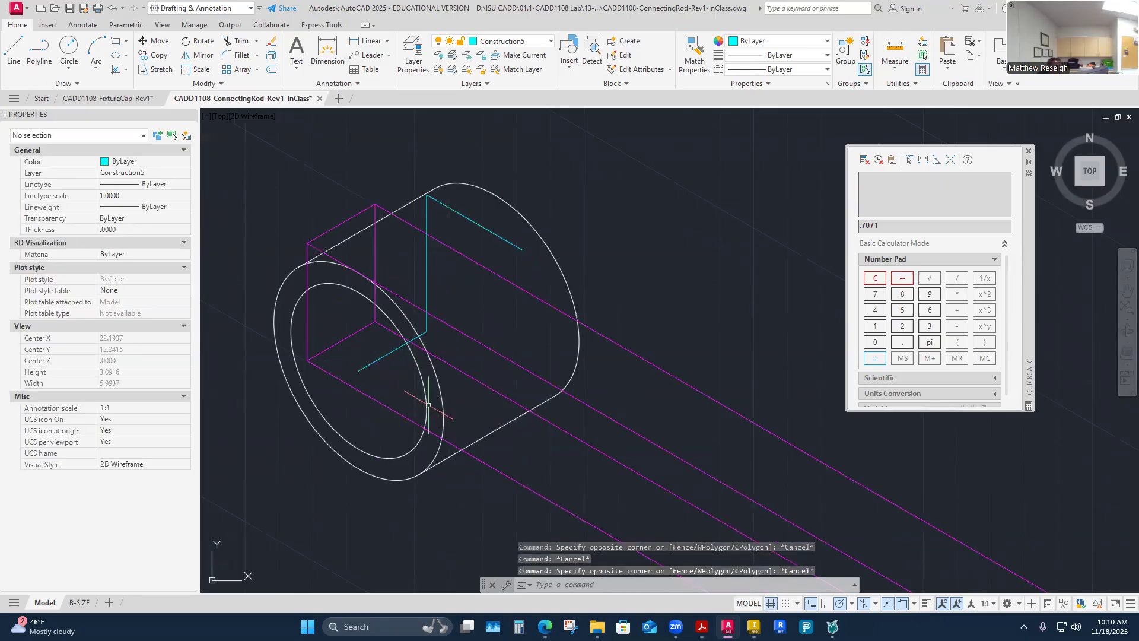
{"action": "left_click", "coordinate": [427, 405]}
{"action": "key", "text": "Escape"}
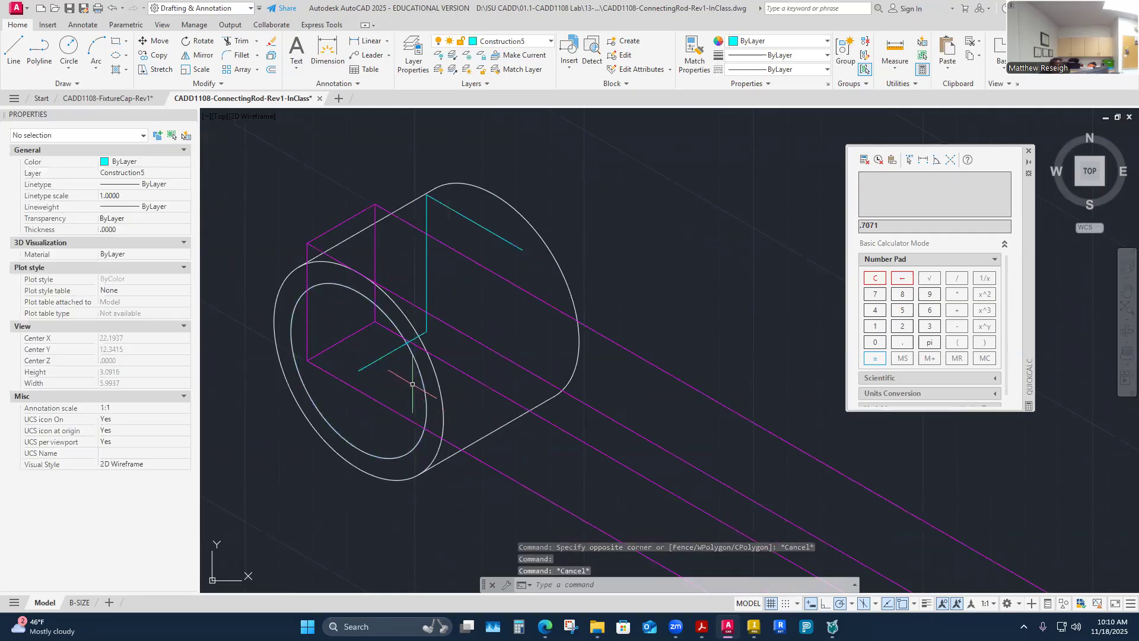
{"action": "left_click", "coordinate": [429, 371]}
{"action": "type", "text": "`"}
{"action": "key", "text": "Escape"}
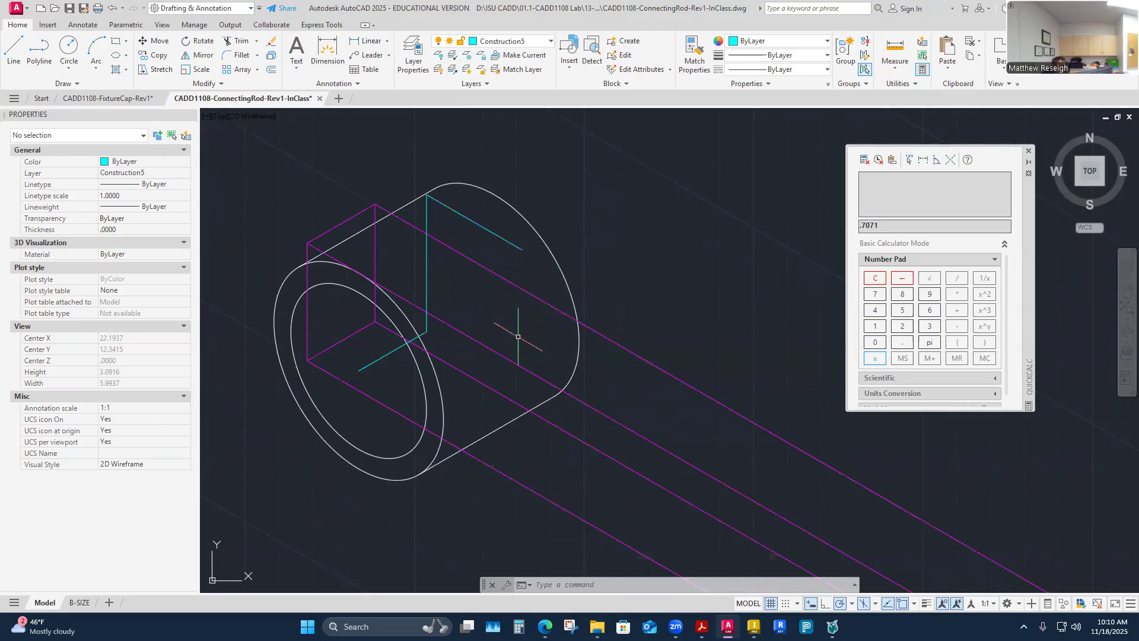
{"action": "scroll", "coordinate": [512, 339], "scroll_direction": "down", "scroll_amount": 3}
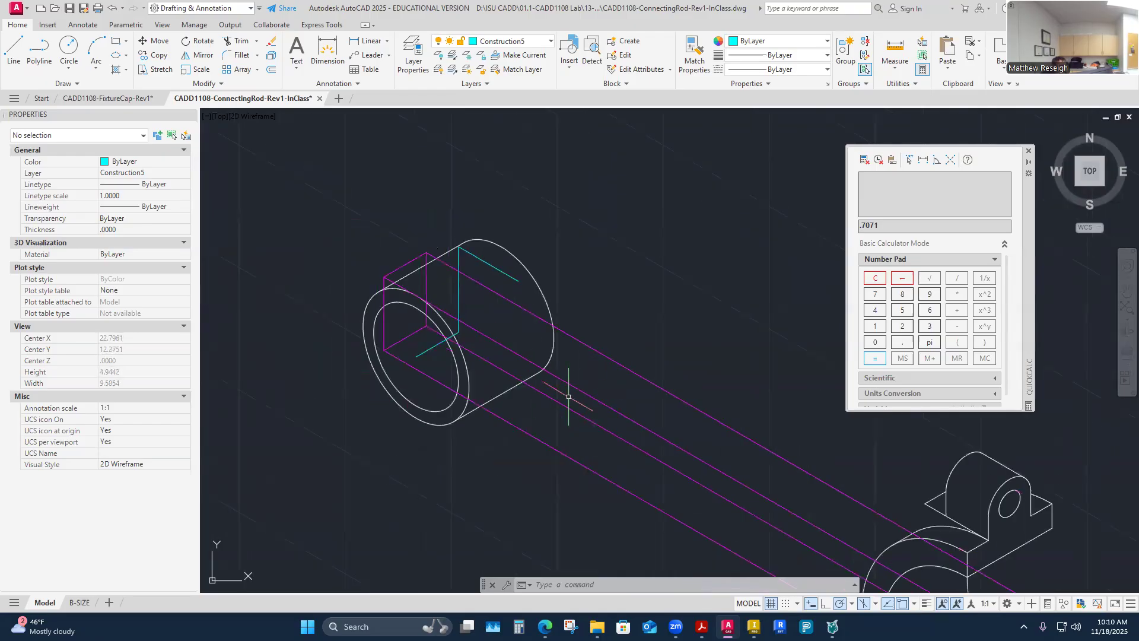
{"action": "scroll", "coordinate": [516, 344], "scroll_direction": "up", "scroll_amount": 3}
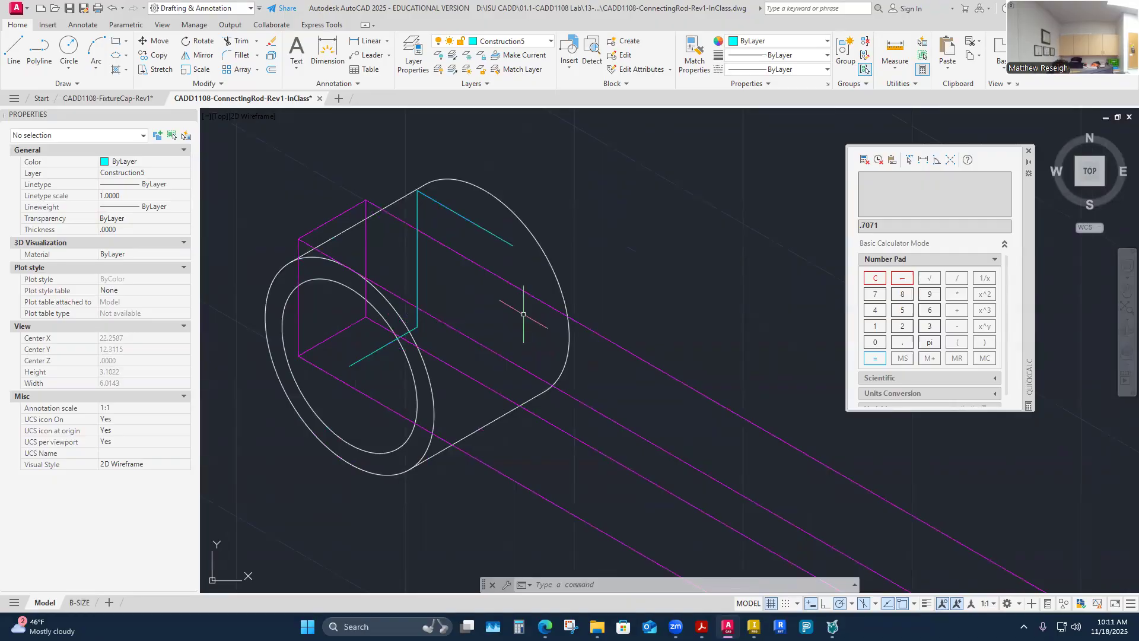
{"action": "scroll", "coordinate": [523, 314], "scroll_direction": "down", "scroll_amount": 3}
{"action": "scroll", "coordinate": [602, 351], "scroll_direction": "up", "scroll_amount": 3}
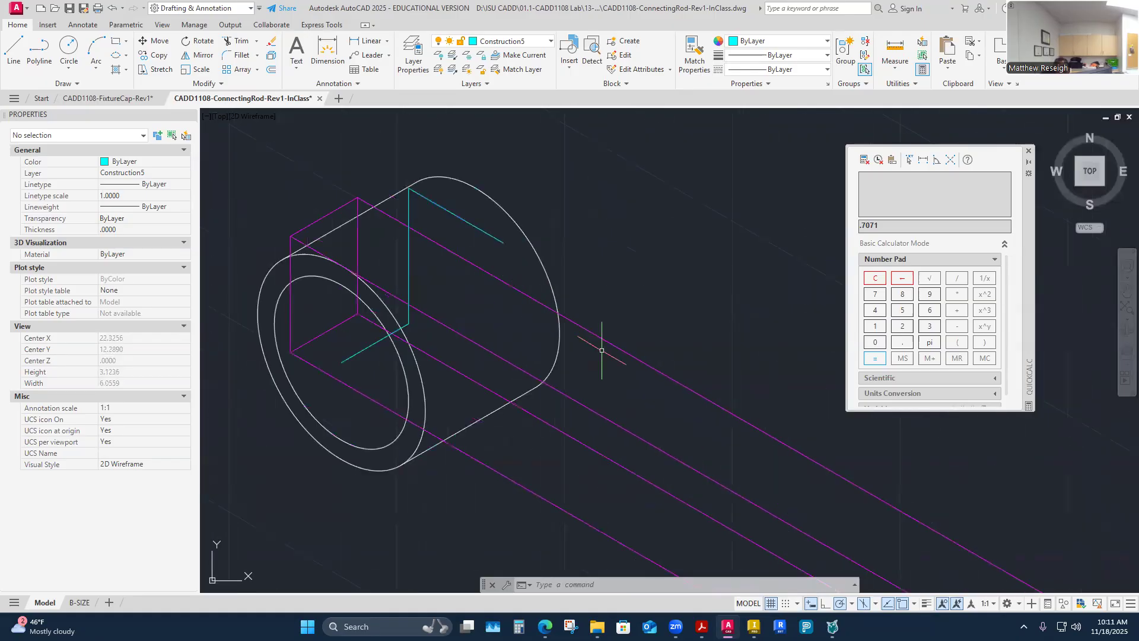
{"action": "scroll", "coordinate": [602, 351], "scroll_direction": "down", "scroll_amount": 5}
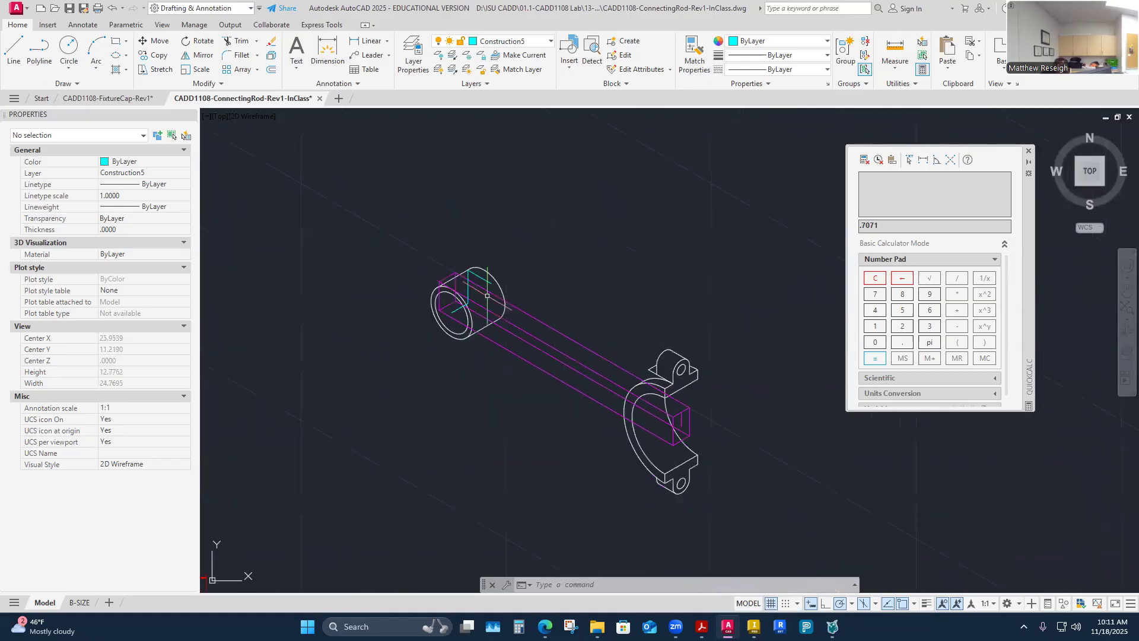
{"action": "scroll", "coordinate": [487, 296], "scroll_direction": "up", "scroll_amount": 4}
{"action": "scroll", "coordinate": [487, 295], "scroll_direction": "up", "scroll_amount": 1}
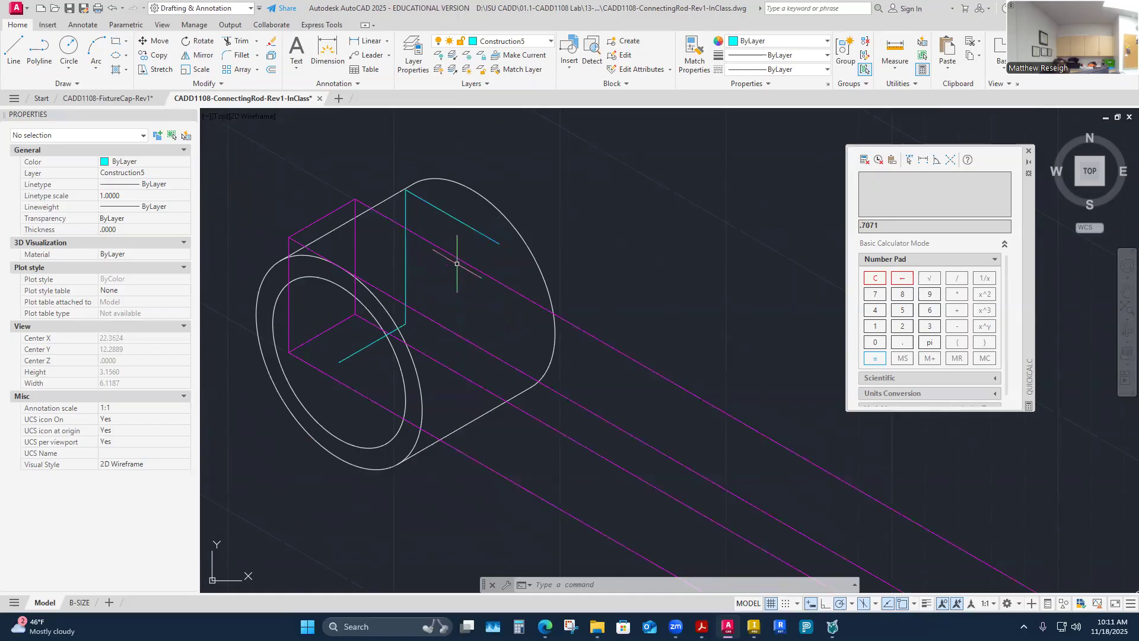
Step: Draw a .25 line at 210° from the free end of the .7071 line, toward the front of the small end
{"action": "left_click", "coordinate": [15, 56]}
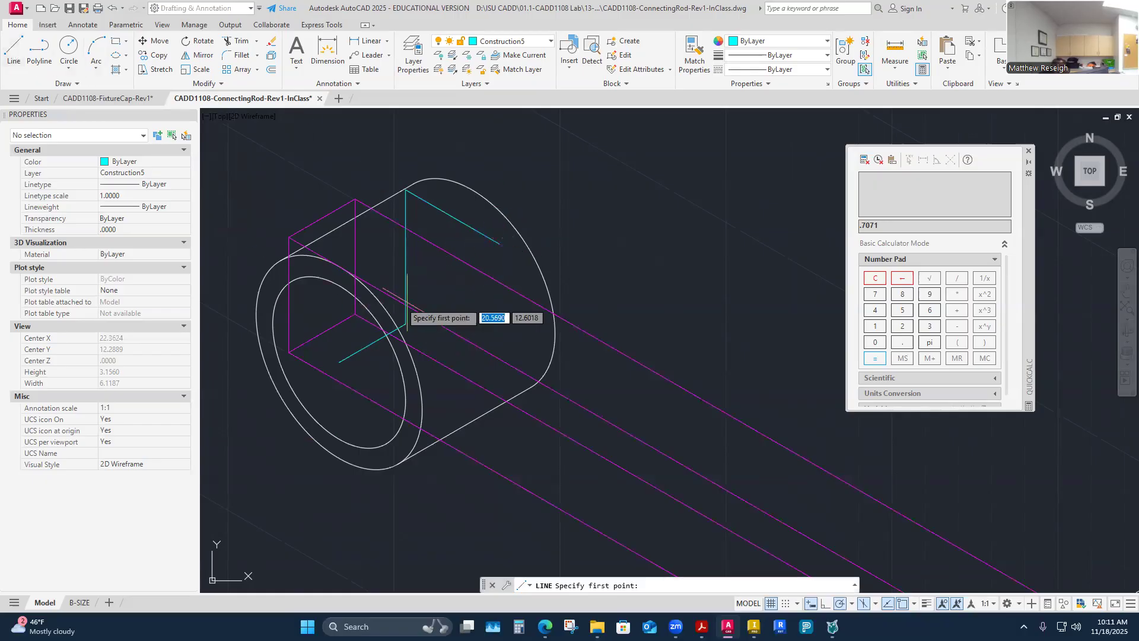
{"action": "left_click", "coordinate": [500, 243]}
{"action": "key", "text": "BackSpace"}
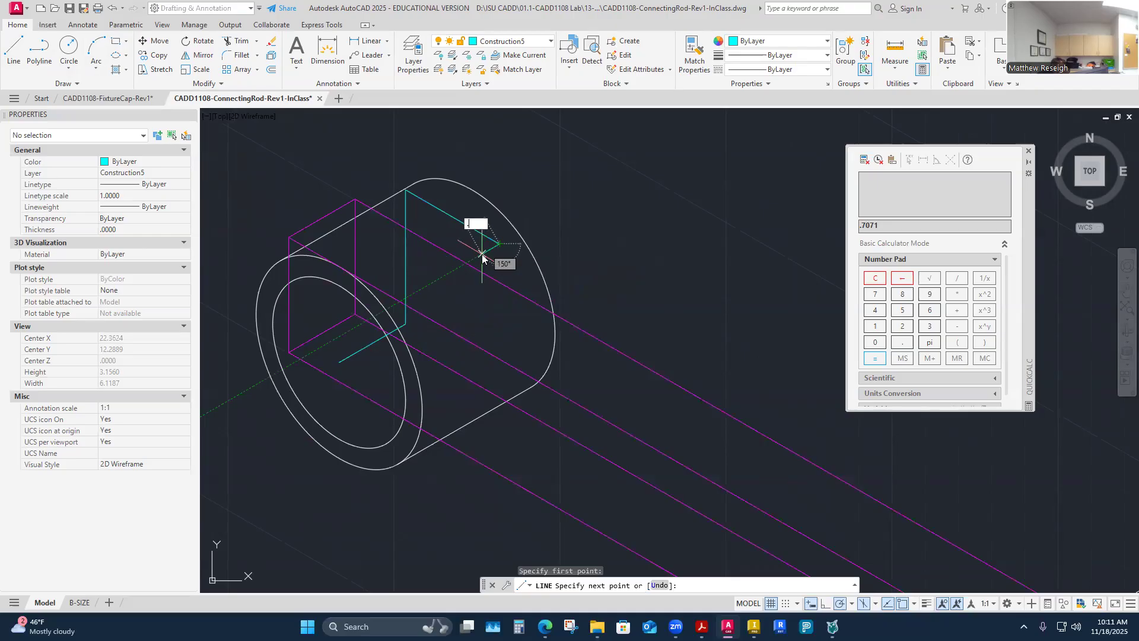
{"action": "key", "text": "Return"}
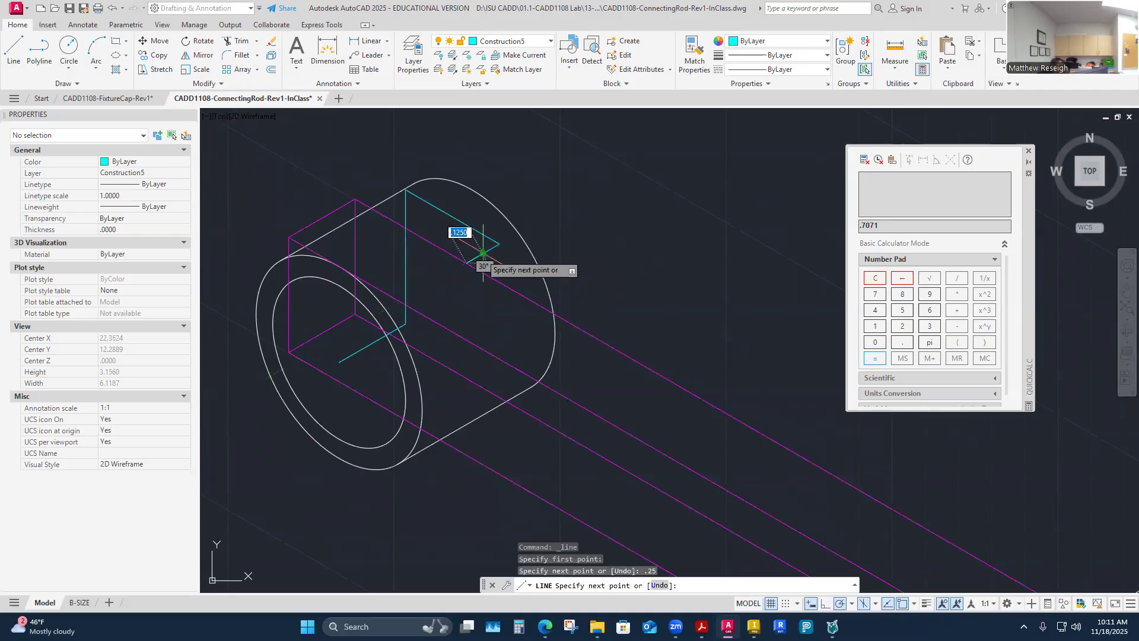
{"action": "right_click", "coordinate": [522, 279]}
{"action": "left_click", "coordinate": [537, 285]}
Step: Draw a second .25 line at 30° from the free end of the .7071 line, toward the back of the small end
{"action": "right_click", "coordinate": [572, 245]}
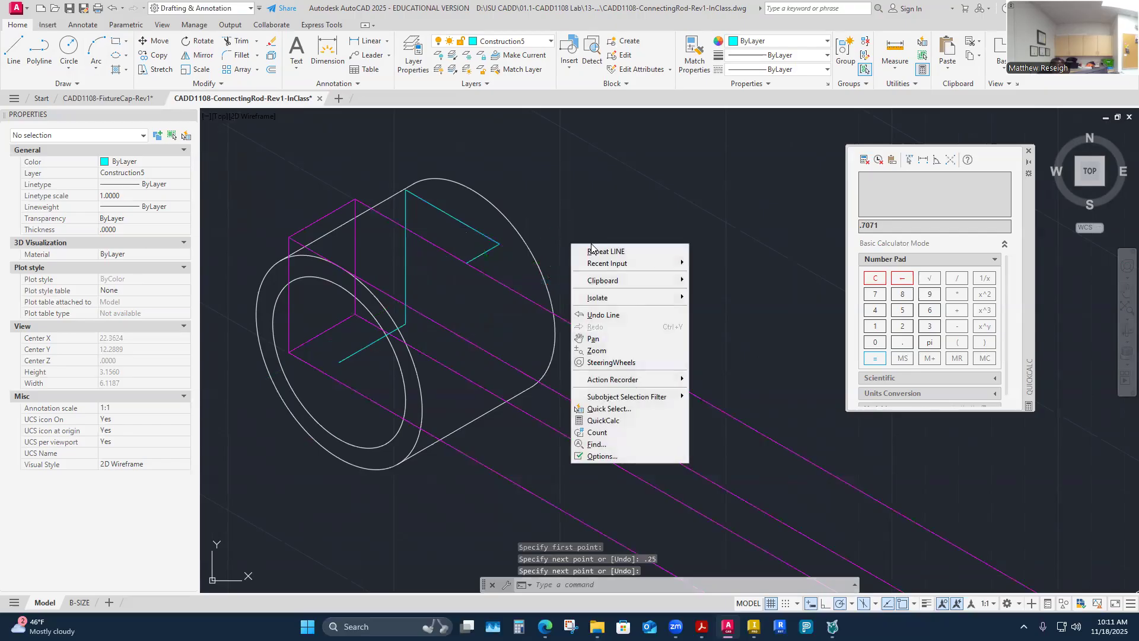
{"action": "left_click", "coordinate": [605, 251]}
{"action": "left_click", "coordinate": [500, 244]}
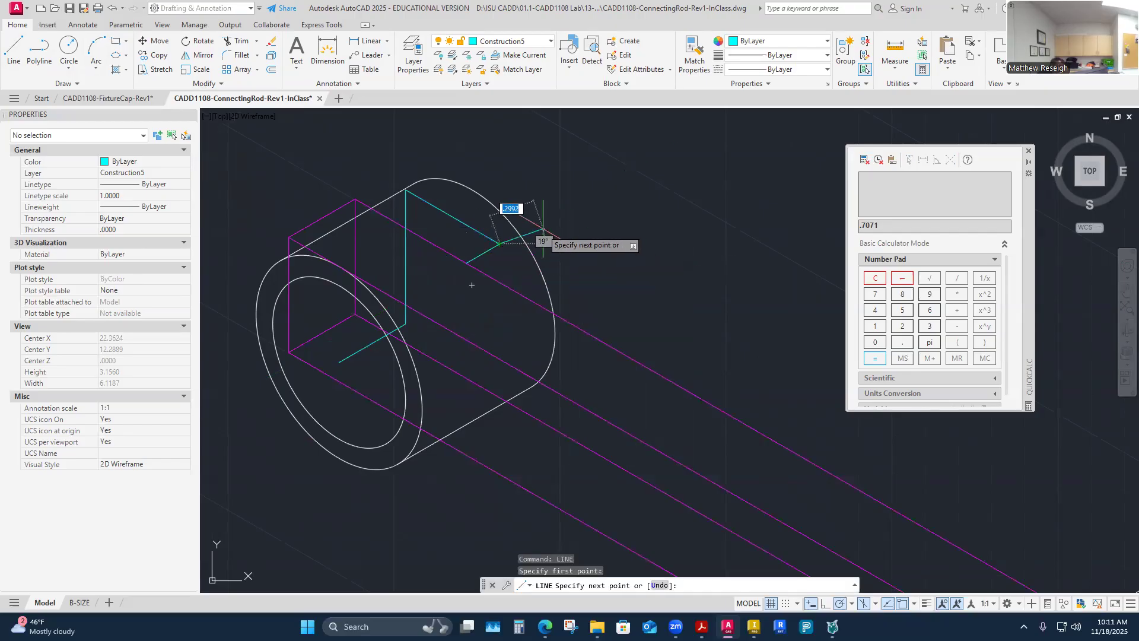
{"action": "type", "text": ".25"}
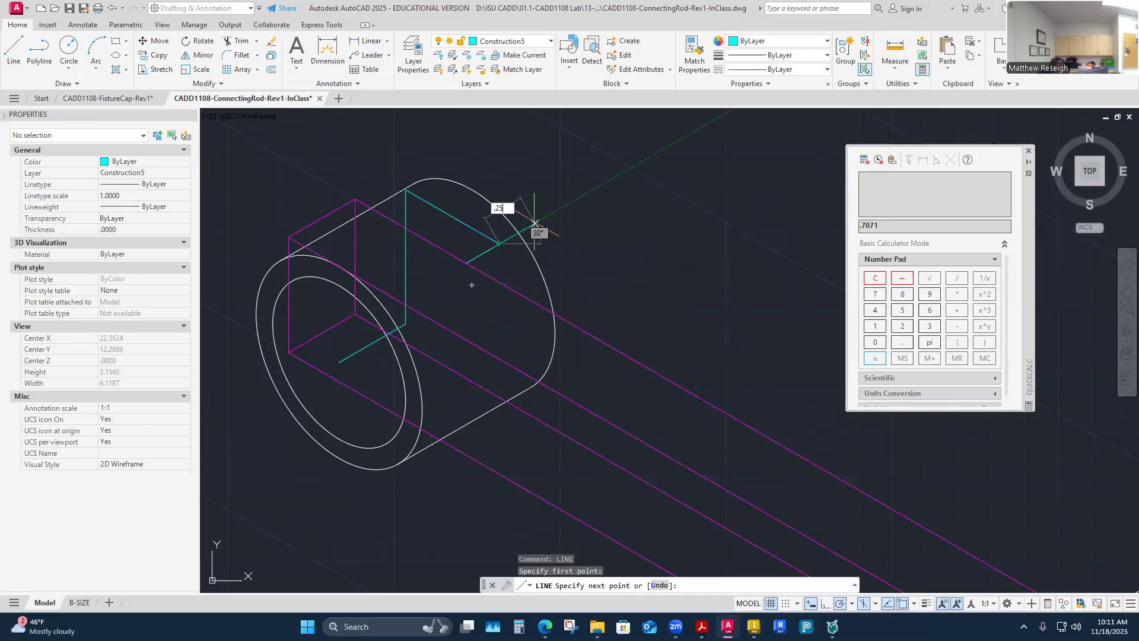
{"action": "key", "text": "Return"}
{"action": "right_click", "coordinate": [588, 232]}
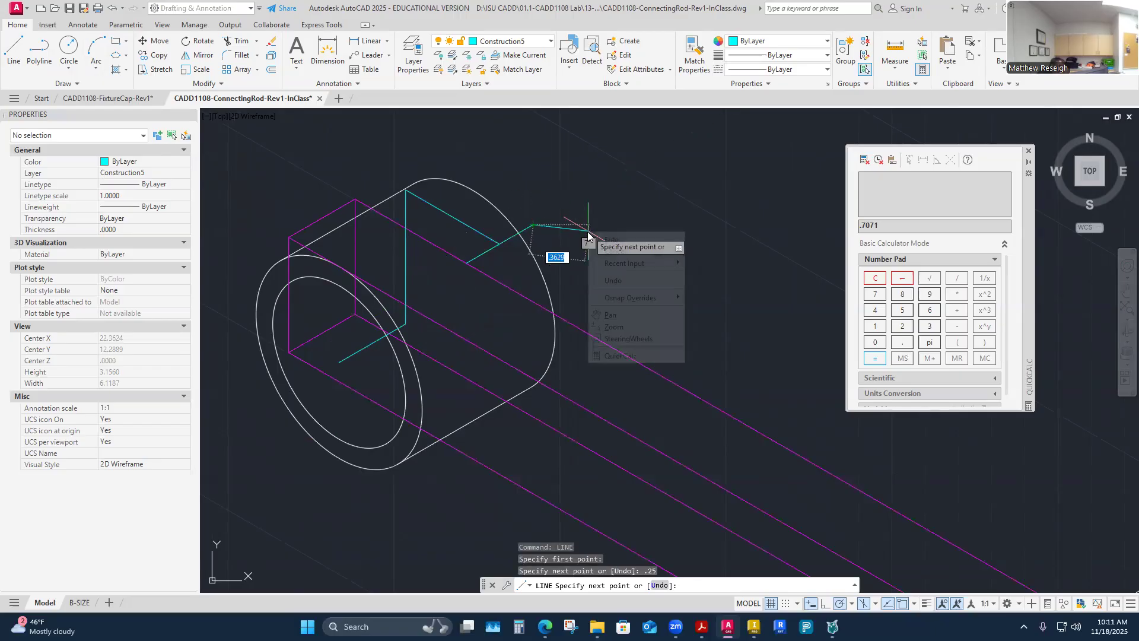
{"action": "left_click", "coordinate": [601, 236]}
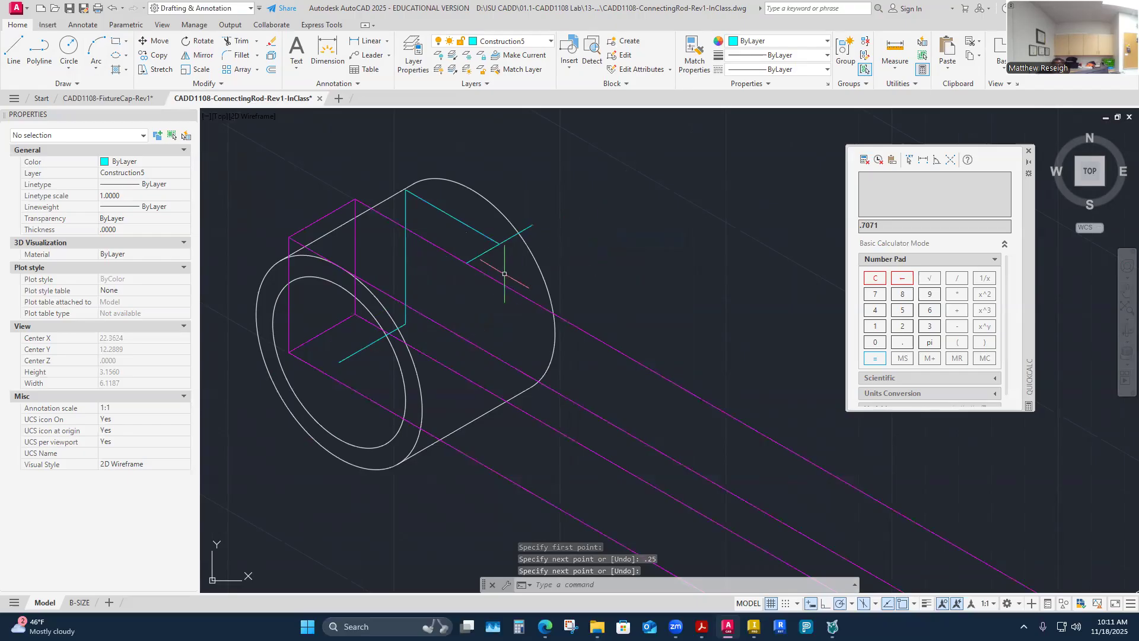
{"action": "left_click", "coordinate": [473, 260]}
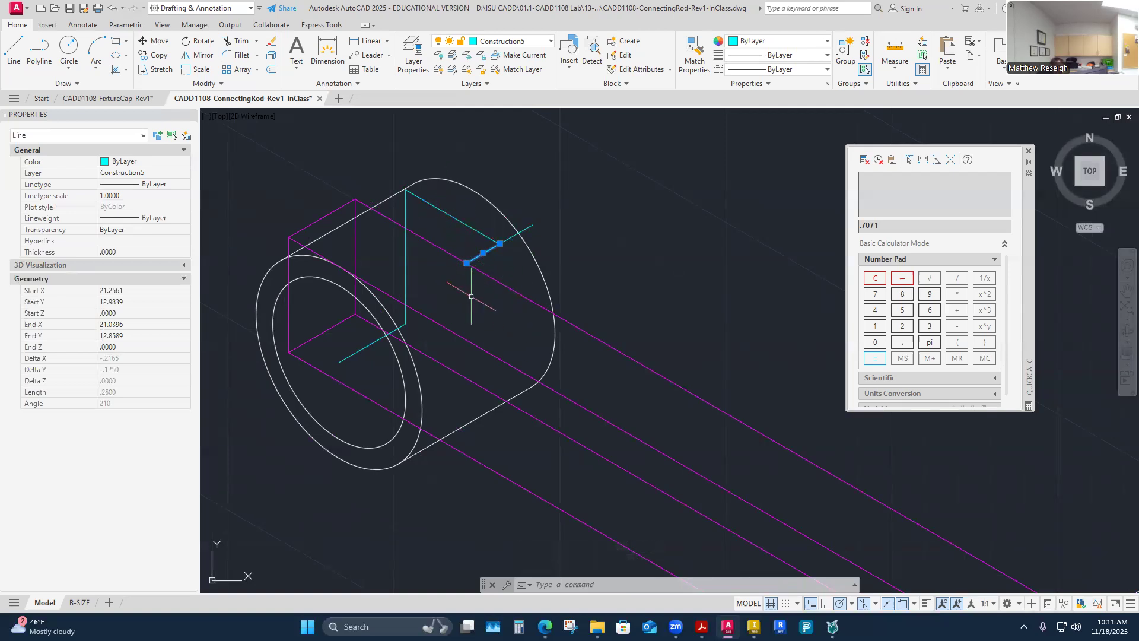
{"action": "key", "text": "Escape"}
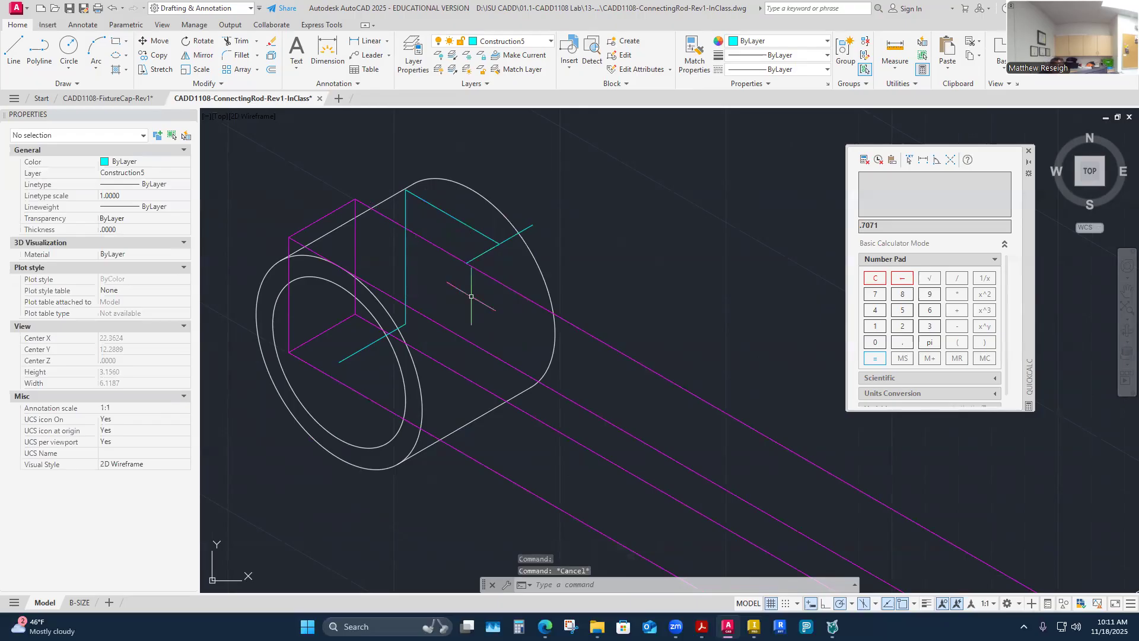
Step: Examine the upper fillet arc between the small end and the arm in the orthographic front view
{"action": "scroll", "coordinate": [372, 416], "scroll_direction": "down", "scroll_amount": 6}
{"action": "scroll", "coordinate": [347, 469], "scroll_direction": "up", "scroll_amount": 6}
{"action": "scroll", "coordinate": [348, 469], "scroll_direction": "up", "scroll_amount": 6}
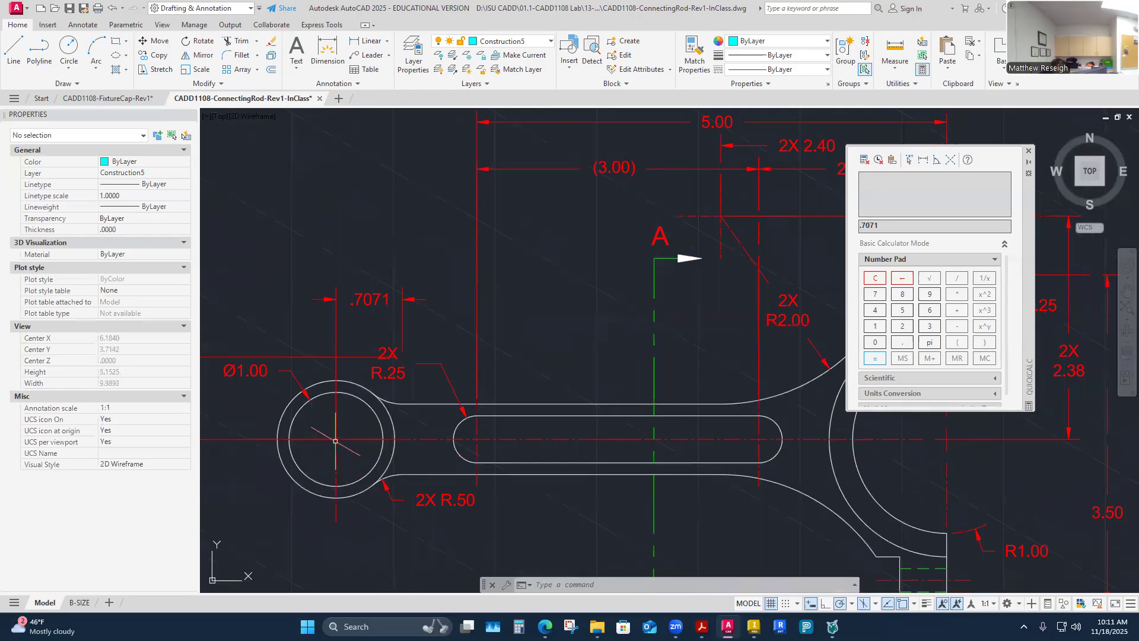
{"action": "scroll", "coordinate": [336, 440], "scroll_direction": "down", "scroll_amount": 4}
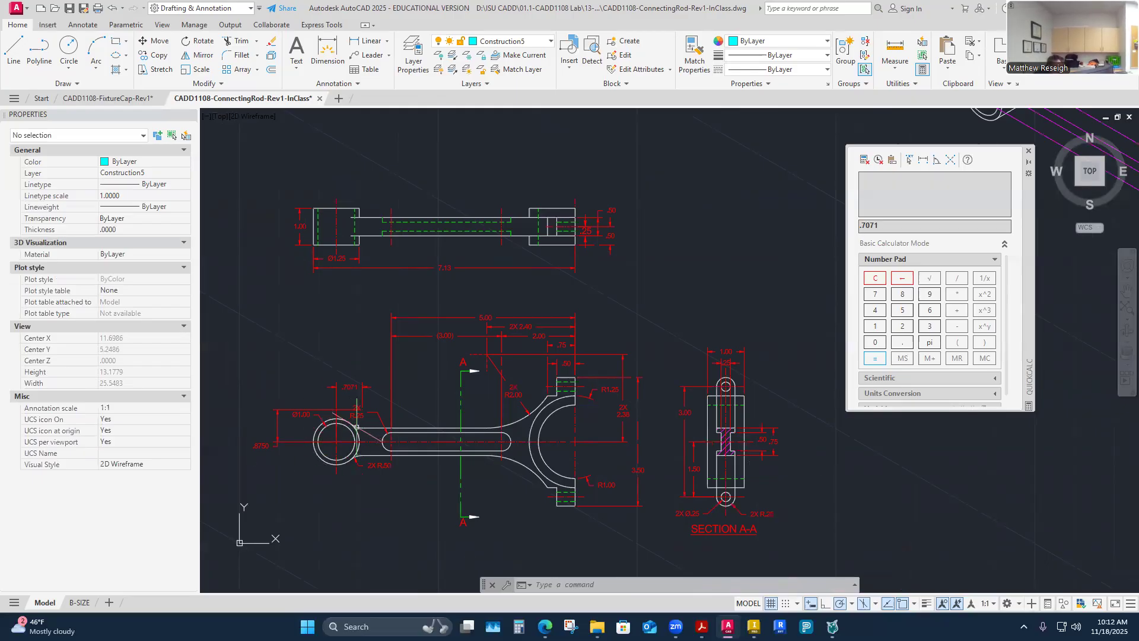
{"action": "scroll", "coordinate": [354, 426], "scroll_direction": "up", "scroll_amount": 4}
{"action": "left_click", "coordinate": [355, 426]}
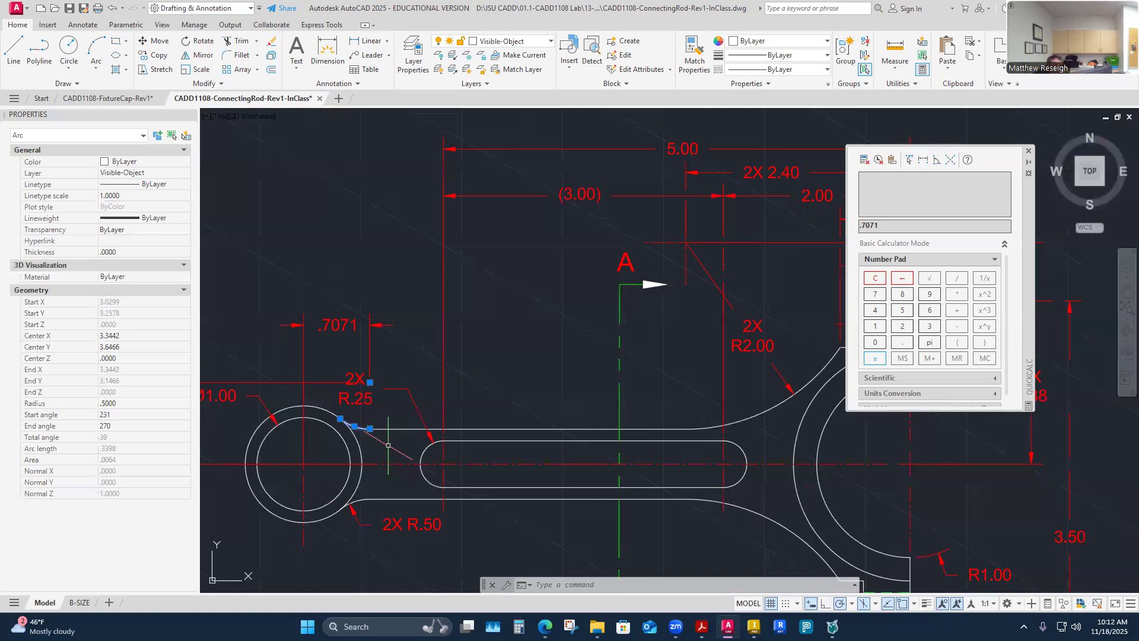
Step: Examine the construction lines at the fillet centre behind the small end in the isometric view
{"action": "scroll", "coordinate": [388, 445], "scroll_direction": "down", "scroll_amount": 10}
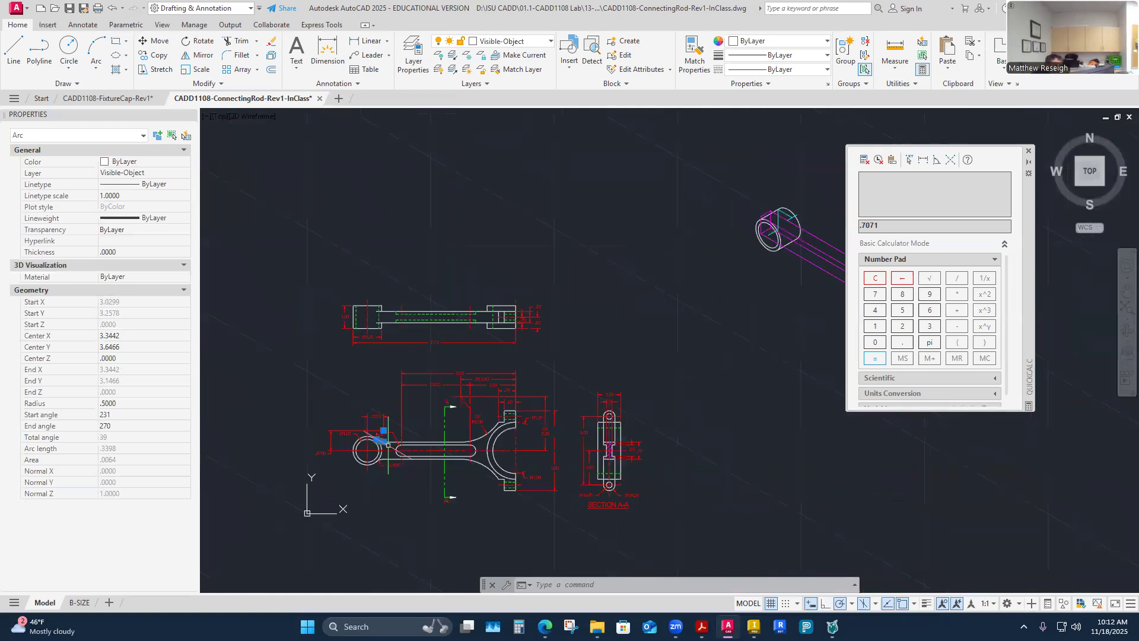
{"action": "scroll", "coordinate": [588, 337], "scroll_direction": "up", "scroll_amount": 12}
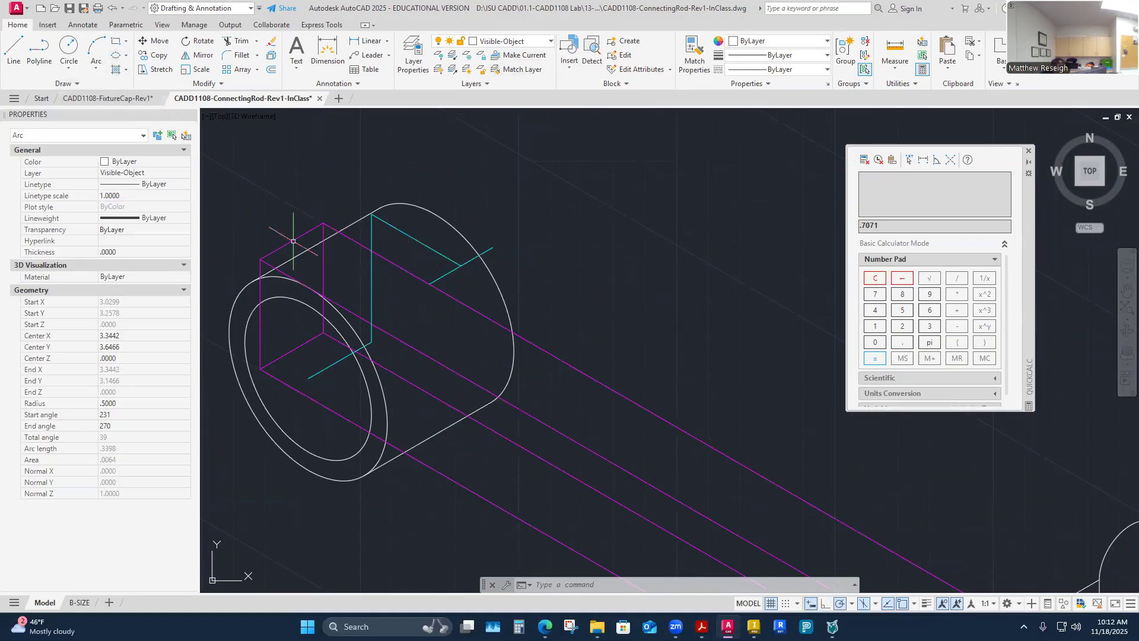
{"action": "scroll", "coordinate": [466, 281], "scroll_direction": "down", "scroll_amount": 2}
{"action": "left_click", "coordinate": [452, 277]}
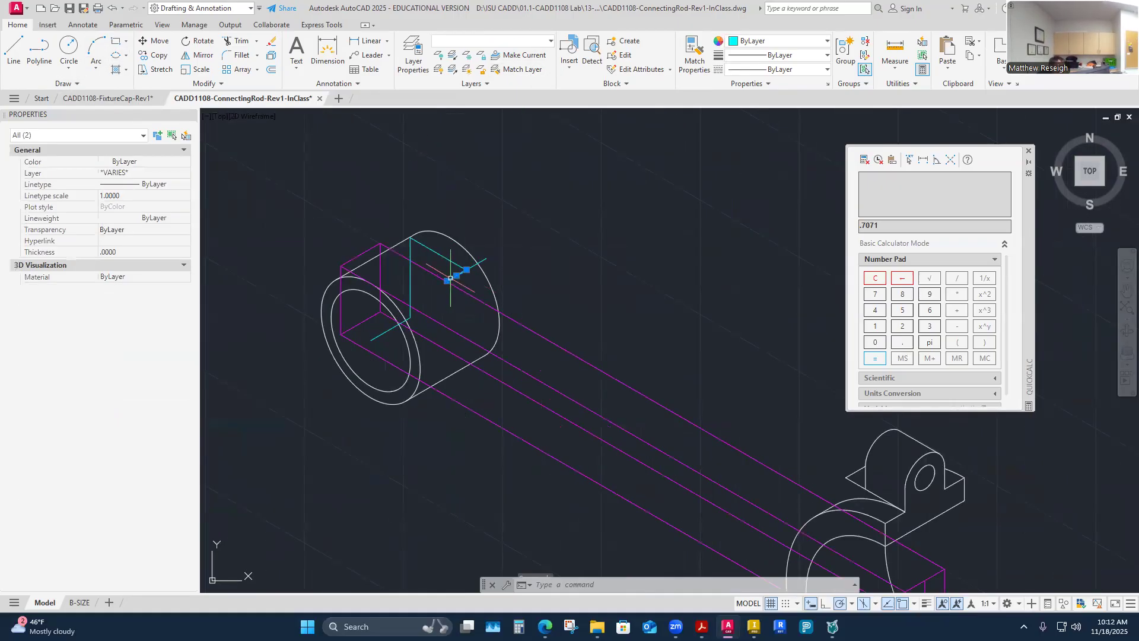
{"action": "key", "text": "Escape"}
{"action": "key", "text": "Escape"}
Step: Check the front view's upper small-end fillet arc and its centre point again
{"action": "scroll", "coordinate": [419, 410], "scroll_direction": "down", "scroll_amount": 4}
{"action": "scroll", "coordinate": [419, 409], "scroll_direction": "down", "scroll_amount": 3}
{"action": "scroll", "coordinate": [315, 384], "scroll_direction": "up", "scroll_amount": 4}
{"action": "scroll", "coordinate": [326, 345], "scroll_direction": "up", "scroll_amount": 4}
{"action": "left_click", "coordinate": [359, 324]}
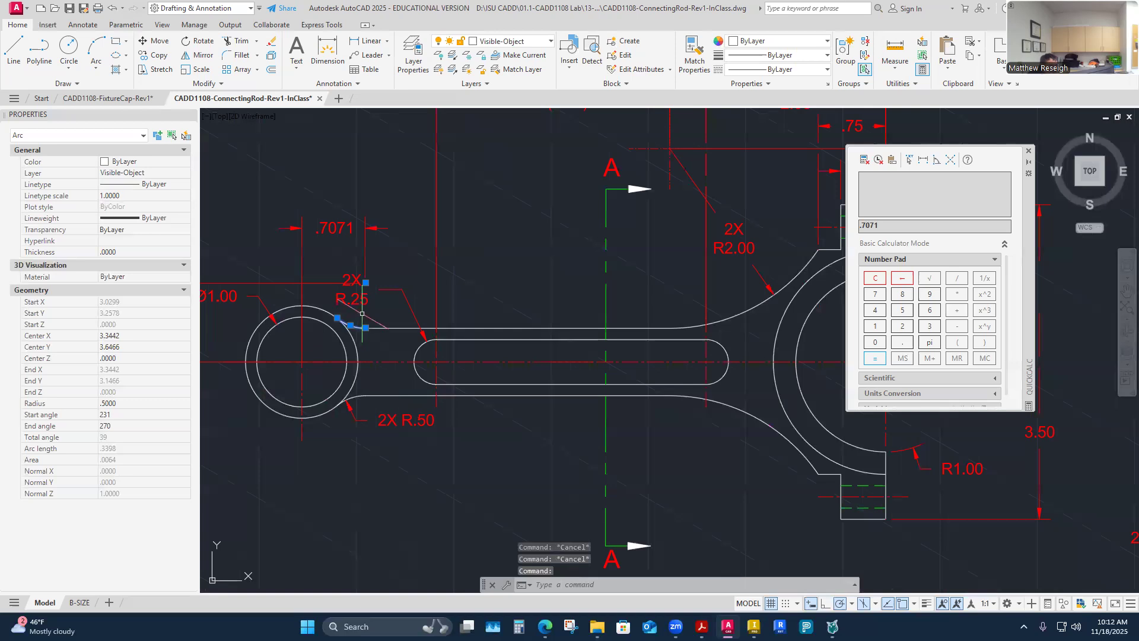
{"action": "key", "text": "Escape"}
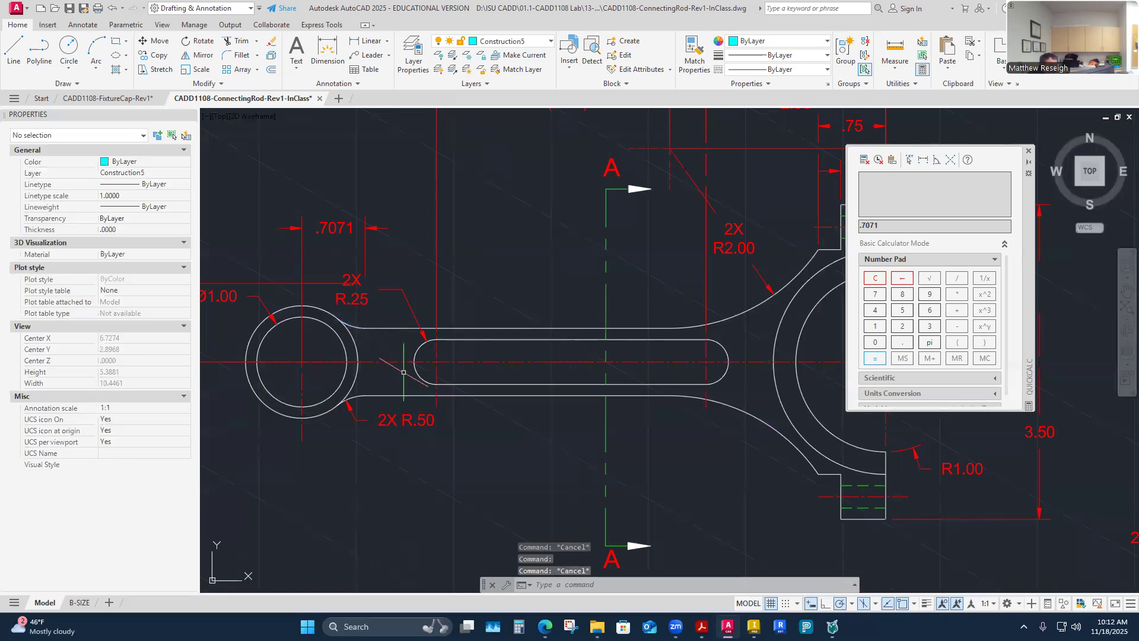
{"action": "scroll", "coordinate": [376, 355], "scroll_direction": "down", "scroll_amount": 2}
{"action": "scroll", "coordinate": [376, 355], "scroll_direction": "down", "scroll_amount": 3}
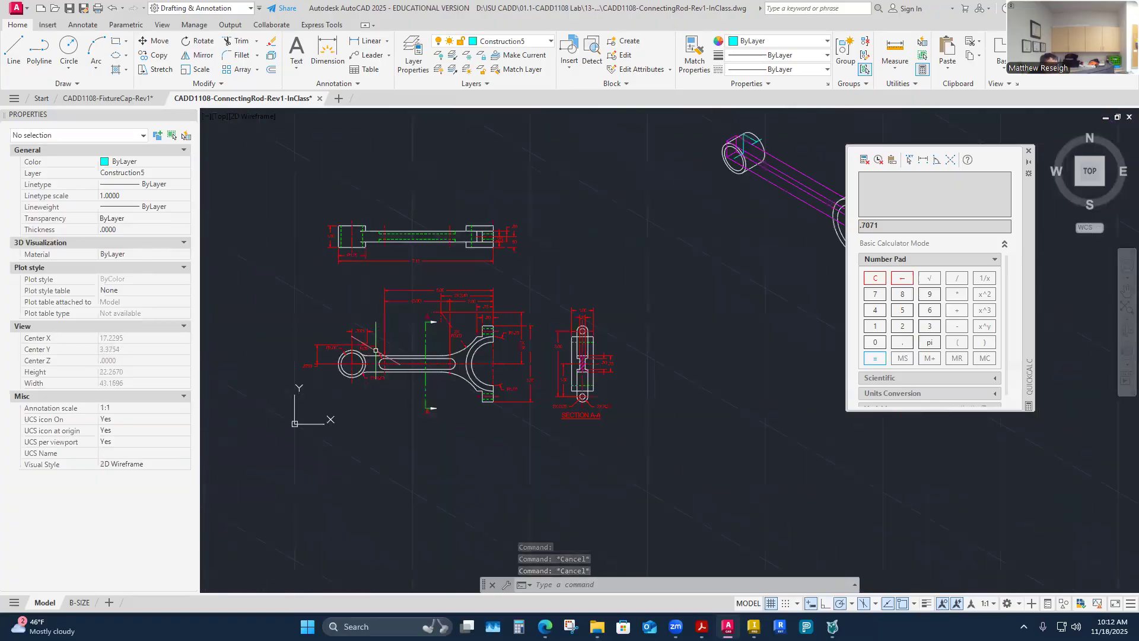
Step: Compare the upper and lower fillet arcs beside the small end in the front view
{"action": "scroll", "coordinate": [358, 352], "scroll_direction": "up", "scroll_amount": 8}
{"action": "left_click", "coordinate": [343, 387]}
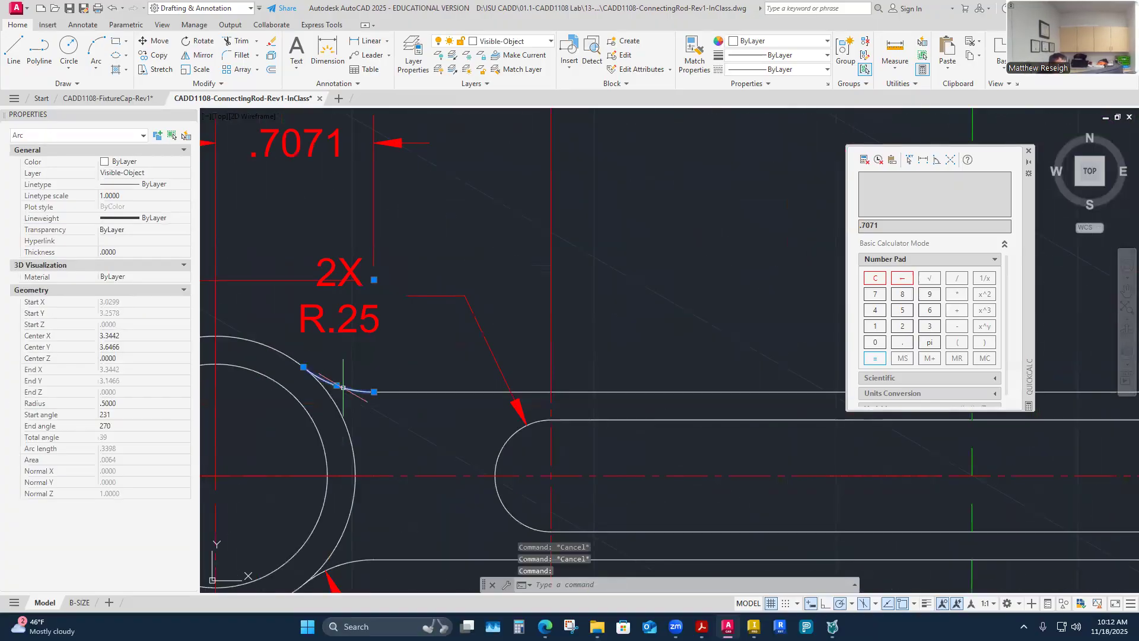
{"action": "key", "text": "Escape"}
{"action": "scroll", "coordinate": [517, 429], "scroll_direction": "down", "scroll_amount": 5}
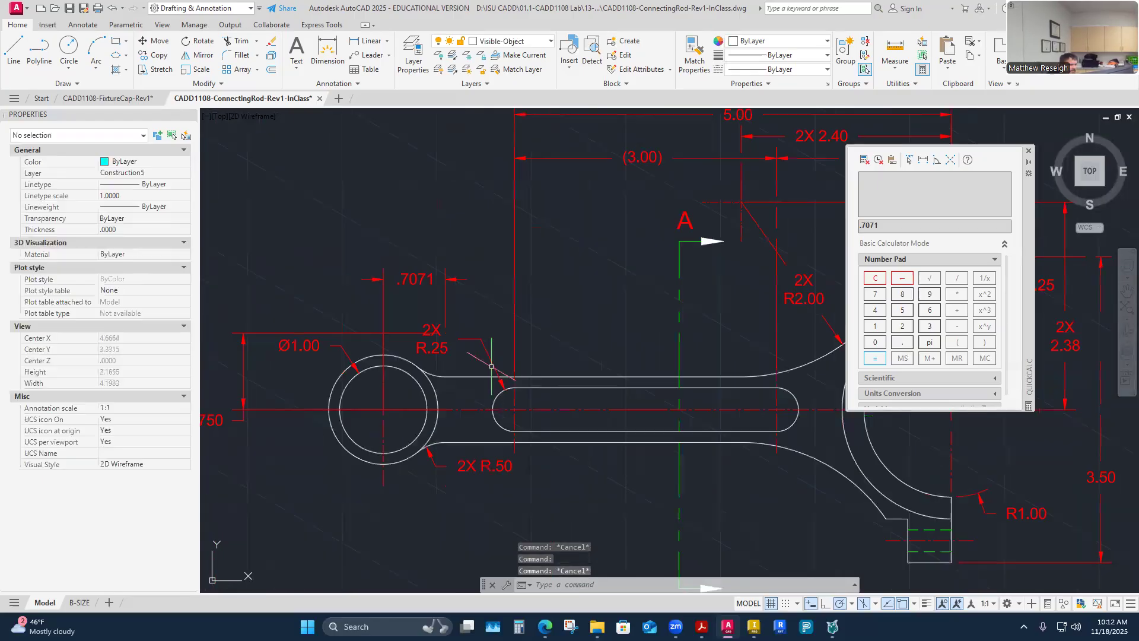
{"action": "scroll", "coordinate": [508, 364], "scroll_direction": "up", "scroll_amount": 5}
{"action": "left_click", "coordinate": [380, 307]}
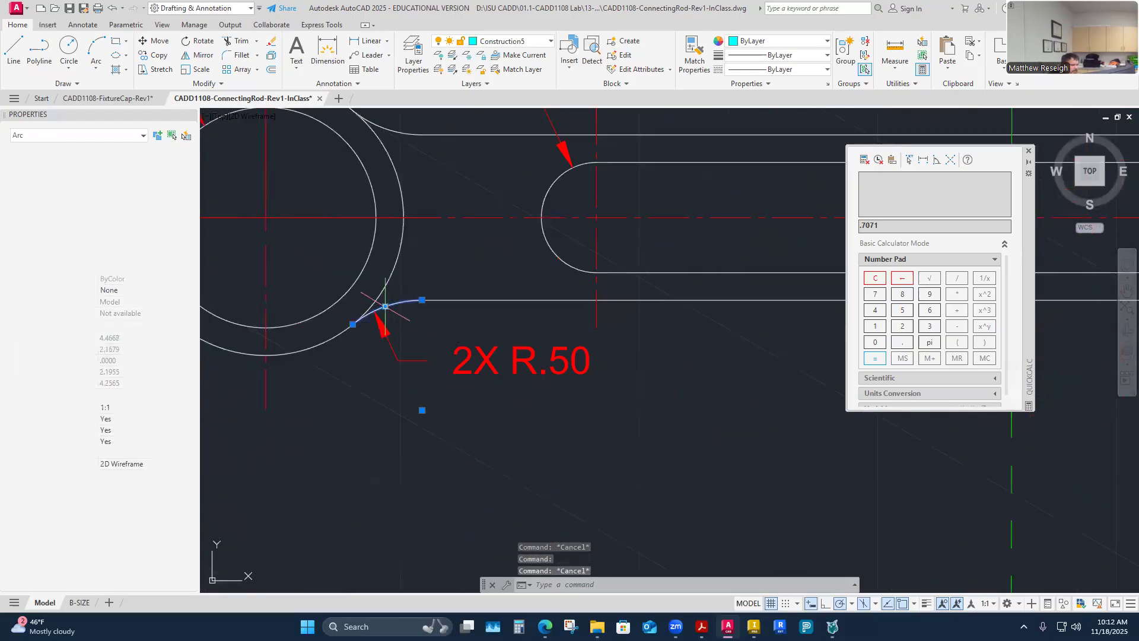
{"action": "key", "text": "Escape"}
{"action": "scroll", "coordinate": [371, 390], "scroll_direction": "down", "scroll_amount": 6}
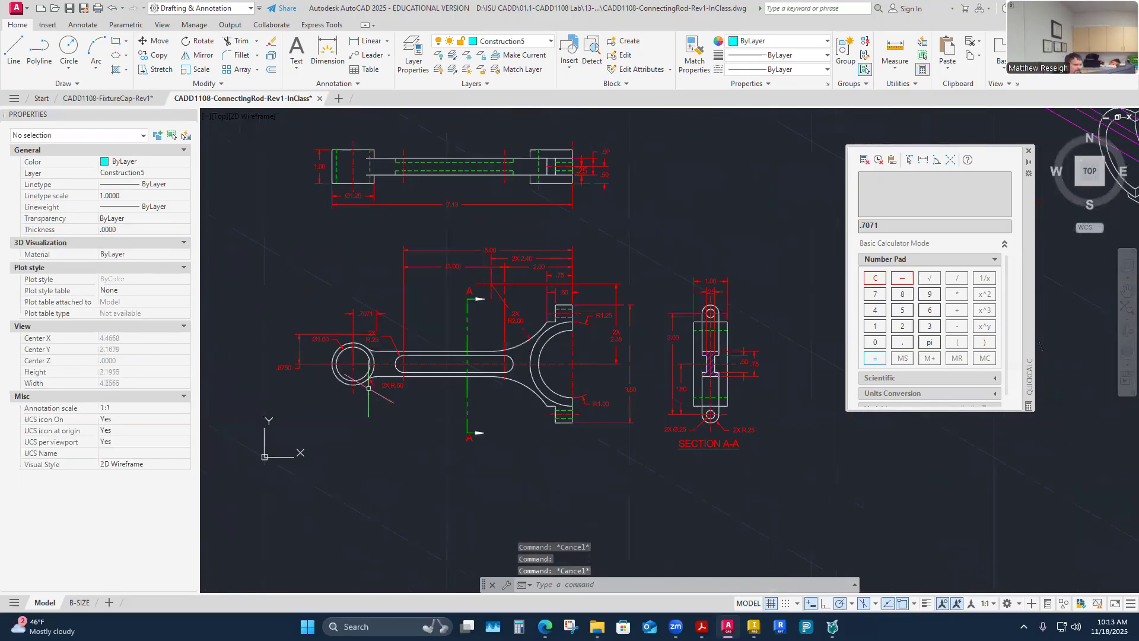
Step: On the Visible-Object layer, draw a .5 radius isocircle centred on the front end of the short construction line crossing the .7071 line's end
{"action": "scroll", "coordinate": [643, 217], "scroll_direction": "up", "scroll_amount": 4}
{"action": "scroll", "coordinate": [504, 223], "scroll_direction": "up", "scroll_amount": 4}
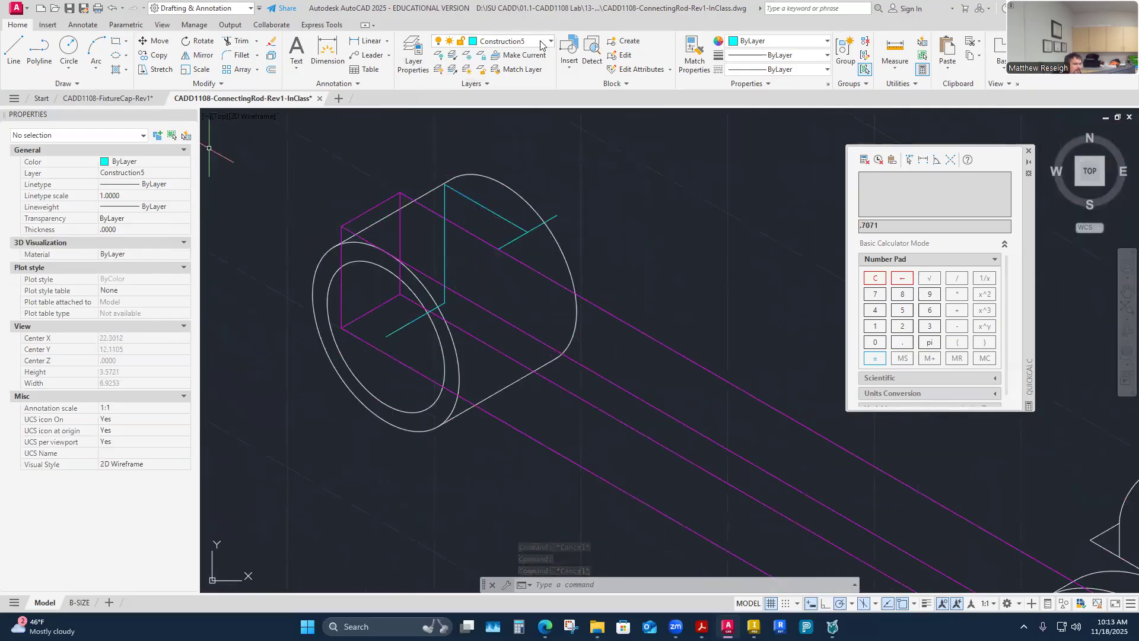
{"action": "left_click", "coordinate": [504, 41]}
{"action": "left_click", "coordinate": [506, 355]}
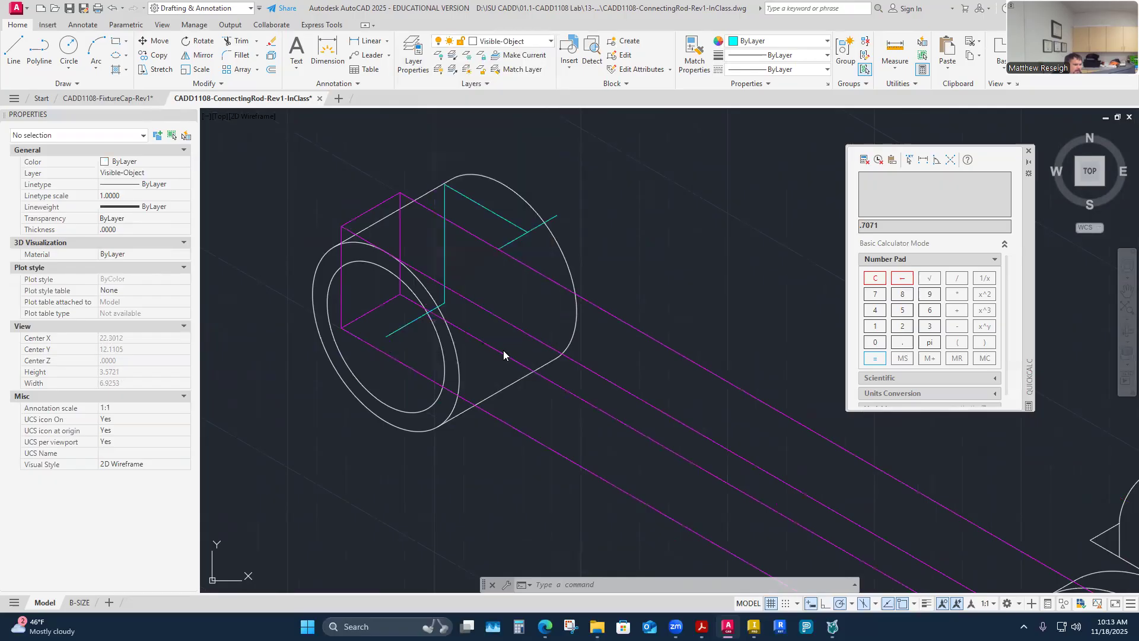
{"action": "left_click", "coordinate": [126, 56]}
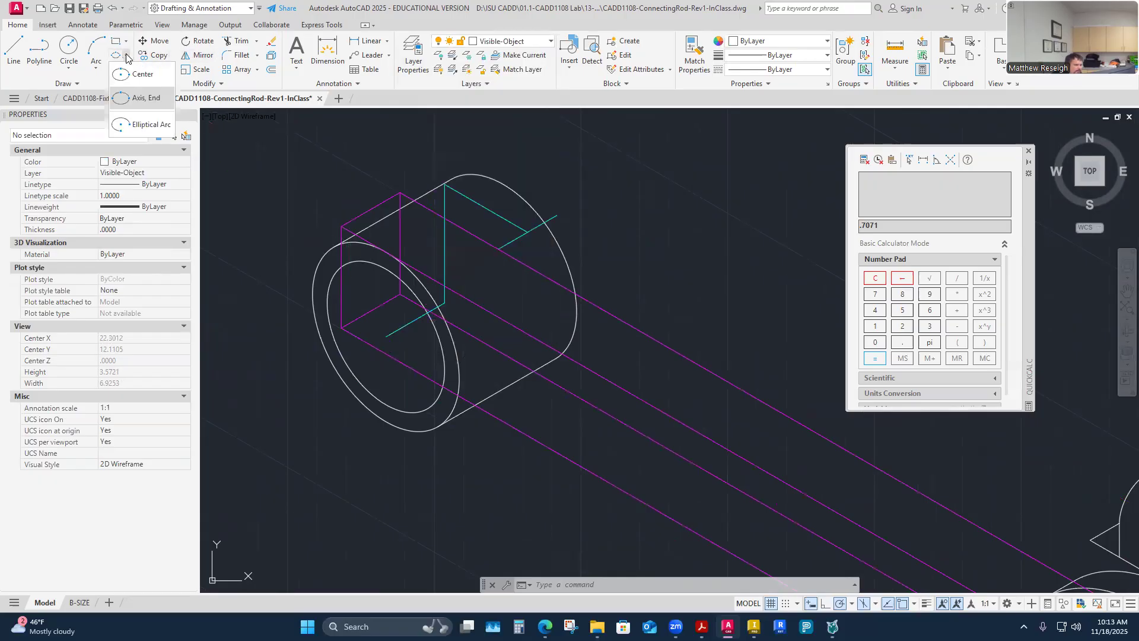
{"action": "left_click", "coordinate": [137, 96]}
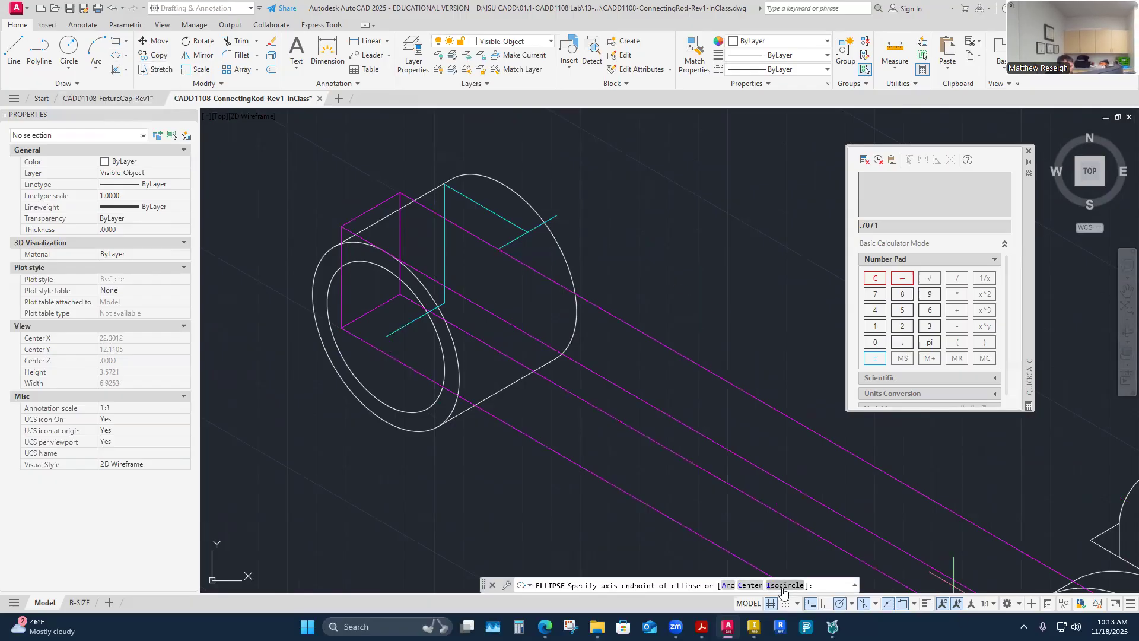
{"action": "left_click", "coordinate": [784, 585]}
{"action": "scroll", "coordinate": [478, 252], "scroll_direction": "up", "scroll_amount": 2}
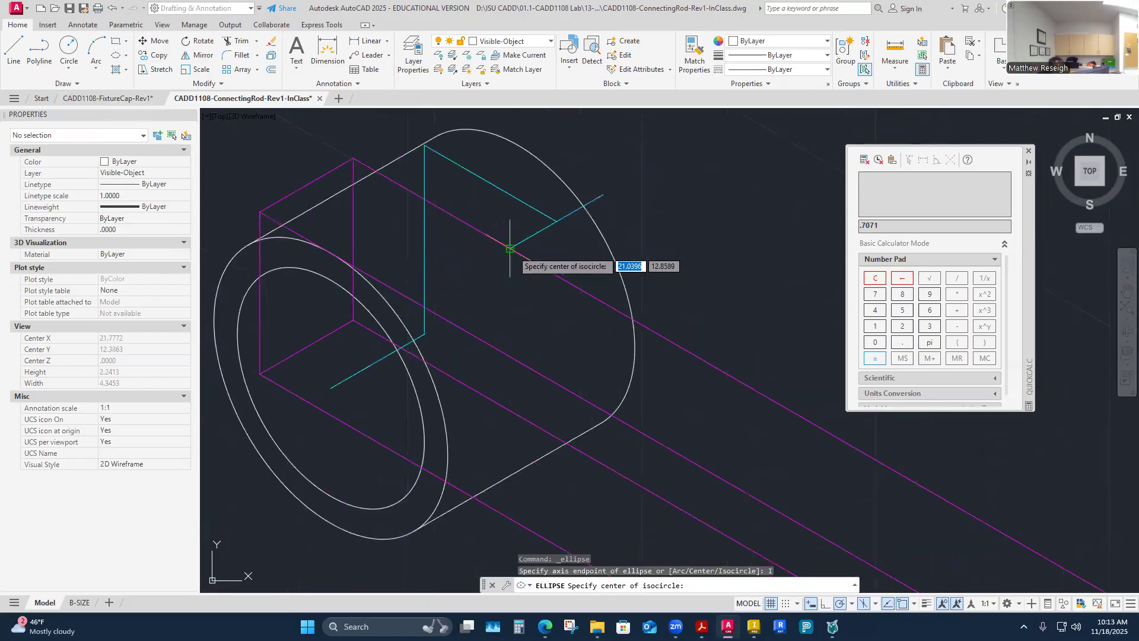
{"action": "left_click", "coordinate": [509, 248]}
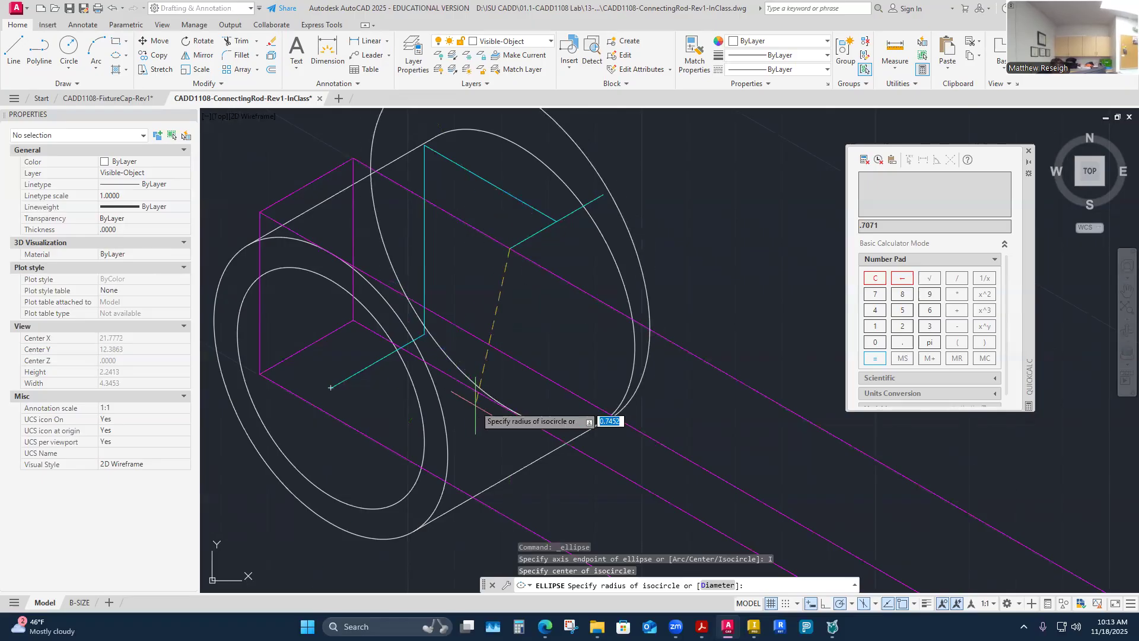
{"action": "left_click", "coordinate": [876, 604]}
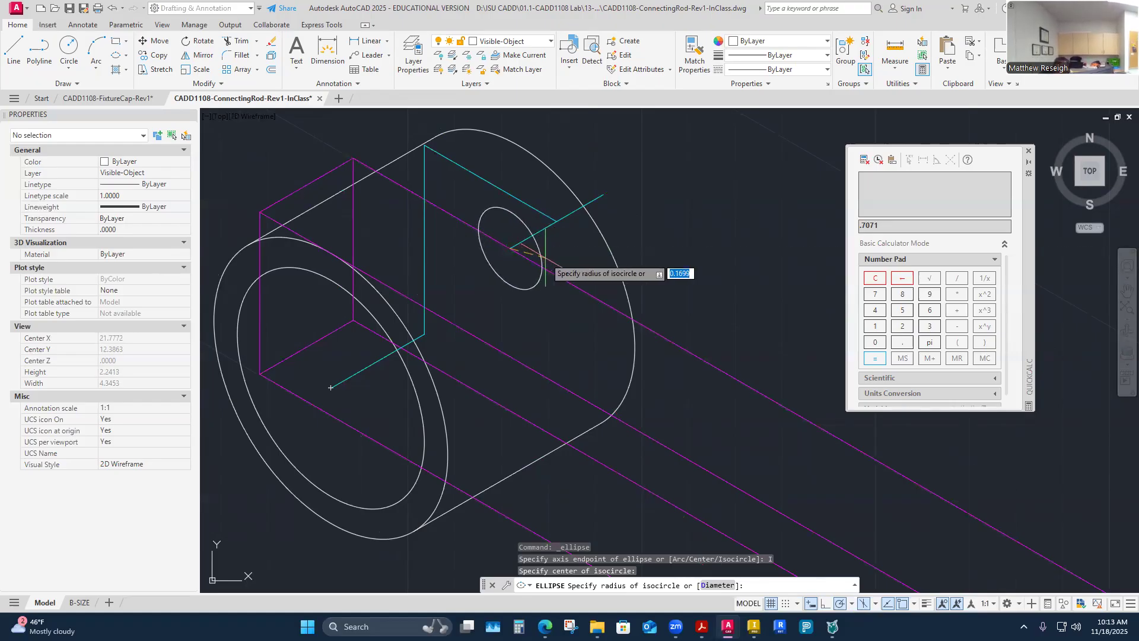
{"action": "type", "text": ".5"}
{"action": "key", "text": "Return"}
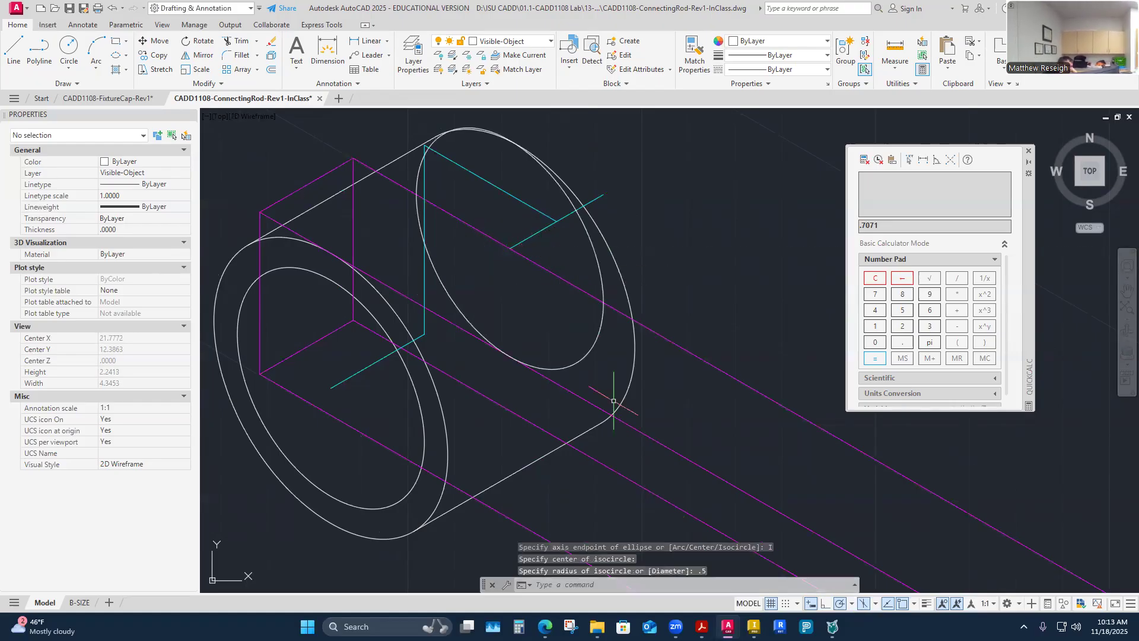
Step: Examine the new isocircle in relation to the small end's outer front ellipse and the arm lines
{"action": "scroll", "coordinate": [608, 169], "scroll_direction": "down", "scroll_amount": 3}
{"action": "scroll", "coordinate": [605, 172], "scroll_direction": "up", "scroll_amount": 3}
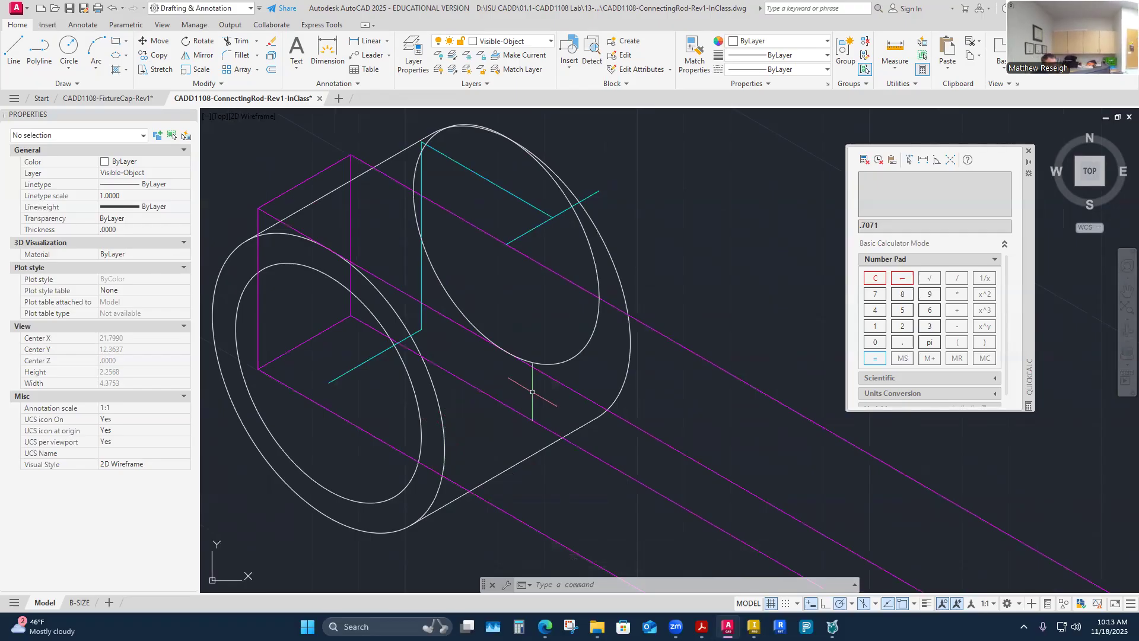
{"action": "scroll", "coordinate": [492, 317], "scroll_direction": "up", "scroll_amount": 3}
{"action": "scroll", "coordinate": [468, 361], "scroll_direction": "down", "scroll_amount": 3}
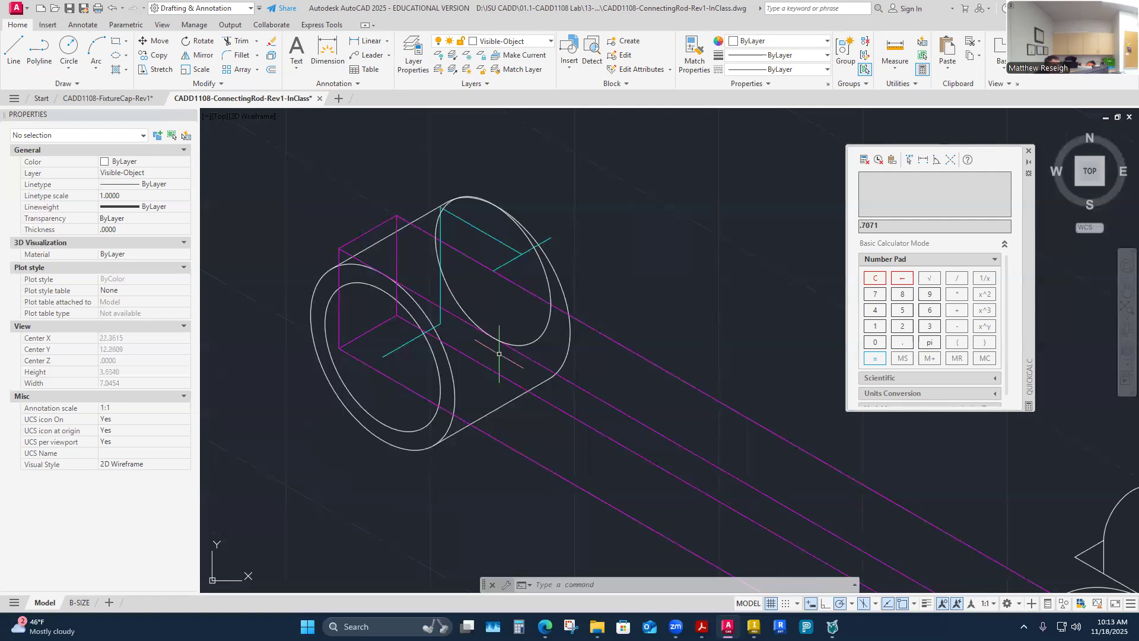
{"action": "left_click", "coordinate": [426, 411]}
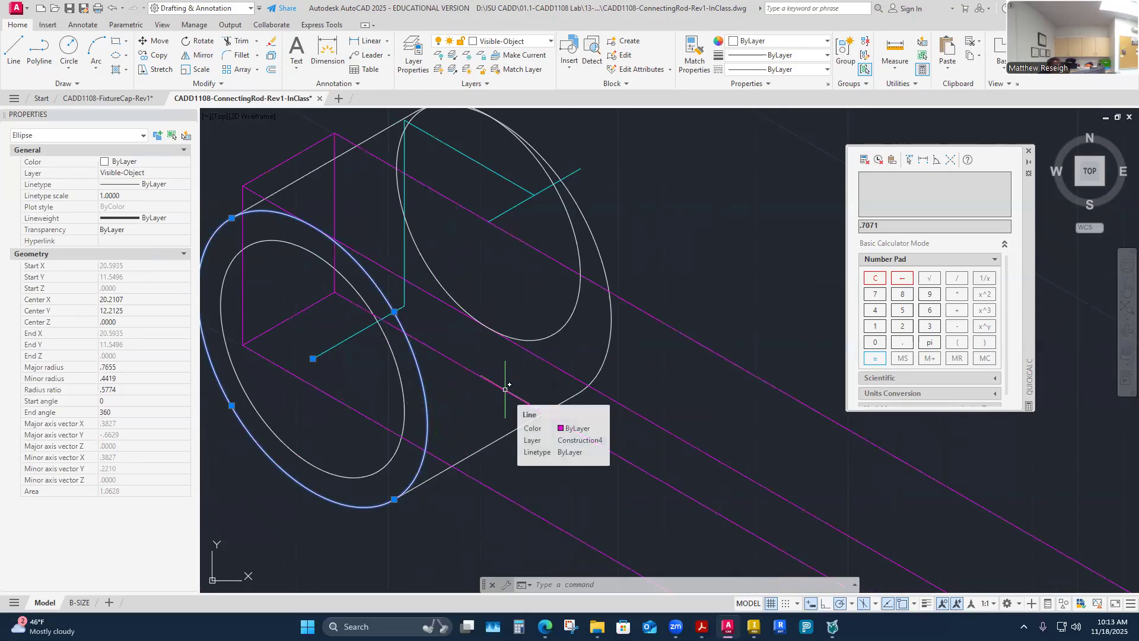
{"action": "key", "text": "Escape"}
{"action": "key", "text": "Escape"}
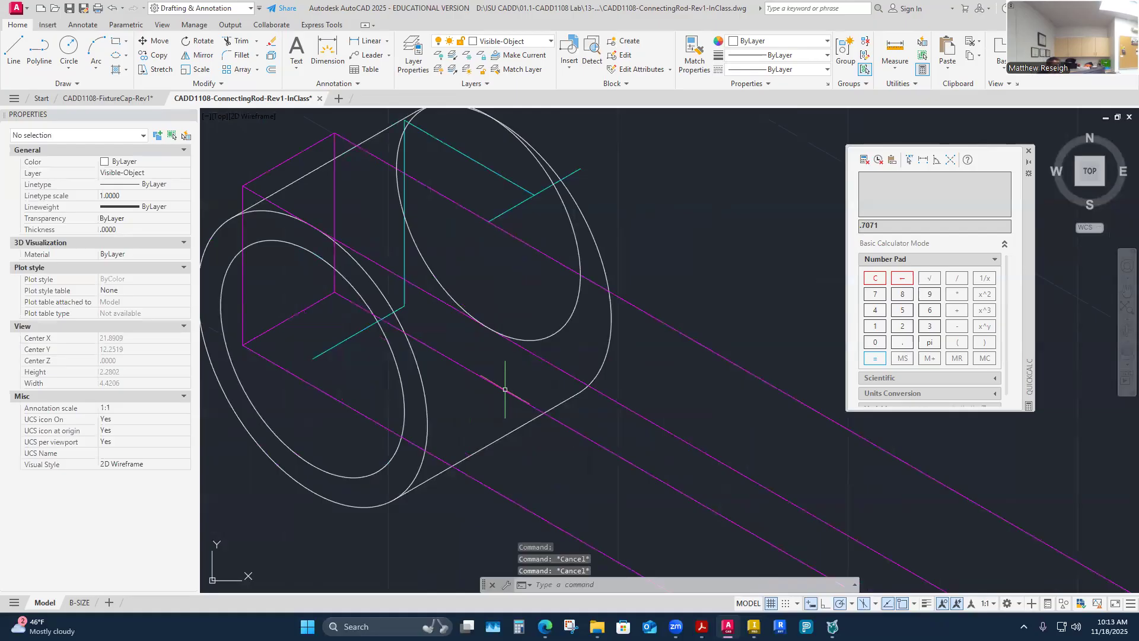
Step: Switch to the connecting rod isometric PDF in Acrobat and study the R.50 TYP fillets where the arm meets the small end
{"action": "left_click", "coordinate": [701, 626]}
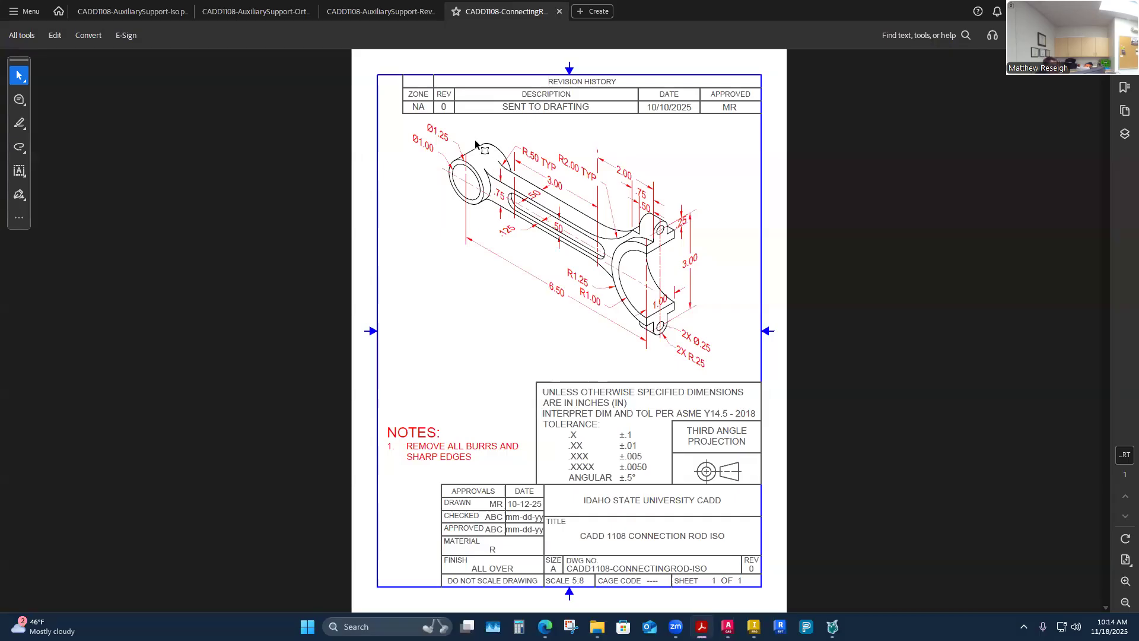
{"action": "scroll", "coordinate": [475, 145], "scroll_direction": "up", "scroll_amount": 2, "text": "ctrl"}
{"action": "scroll", "coordinate": [384, 156], "scroll_direction": "up", "scroll_amount": 2, "text": "ctrl"}
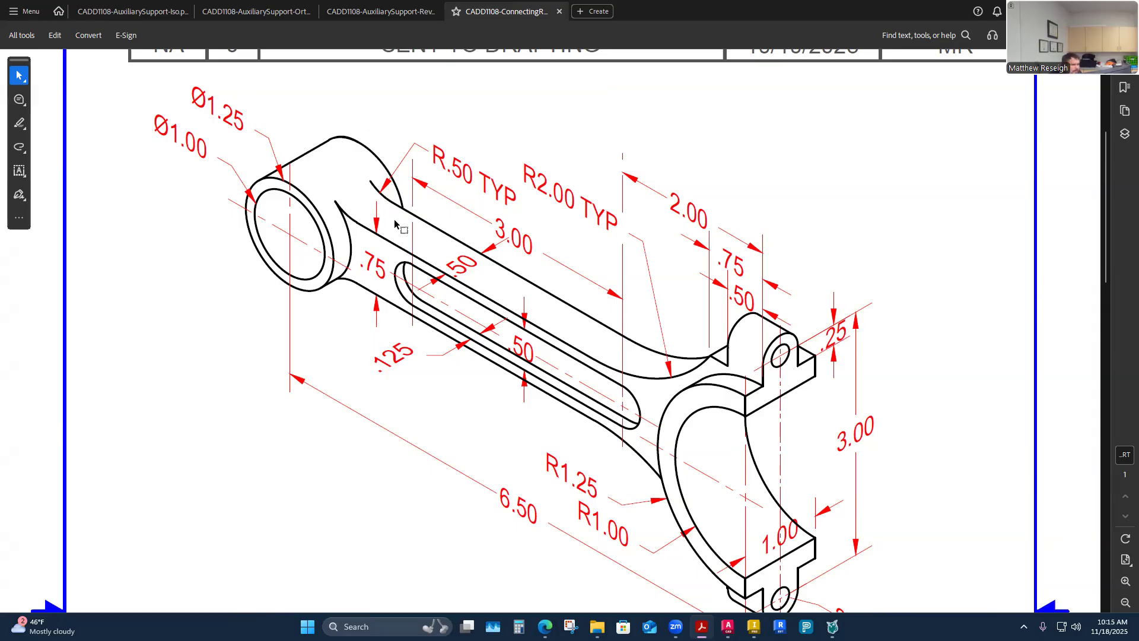
{"action": "scroll", "coordinate": [364, 207], "scroll_direction": "up", "scroll_amount": 2}
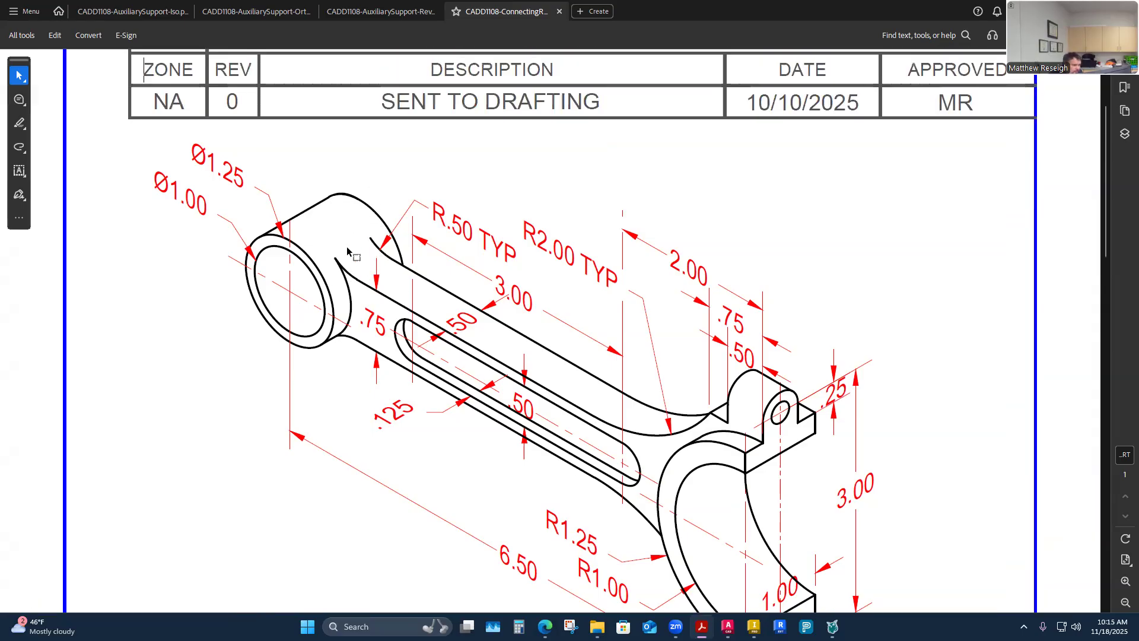
{"action": "scroll", "coordinate": [347, 236], "scroll_direction": "down", "scroll_amount": 2}
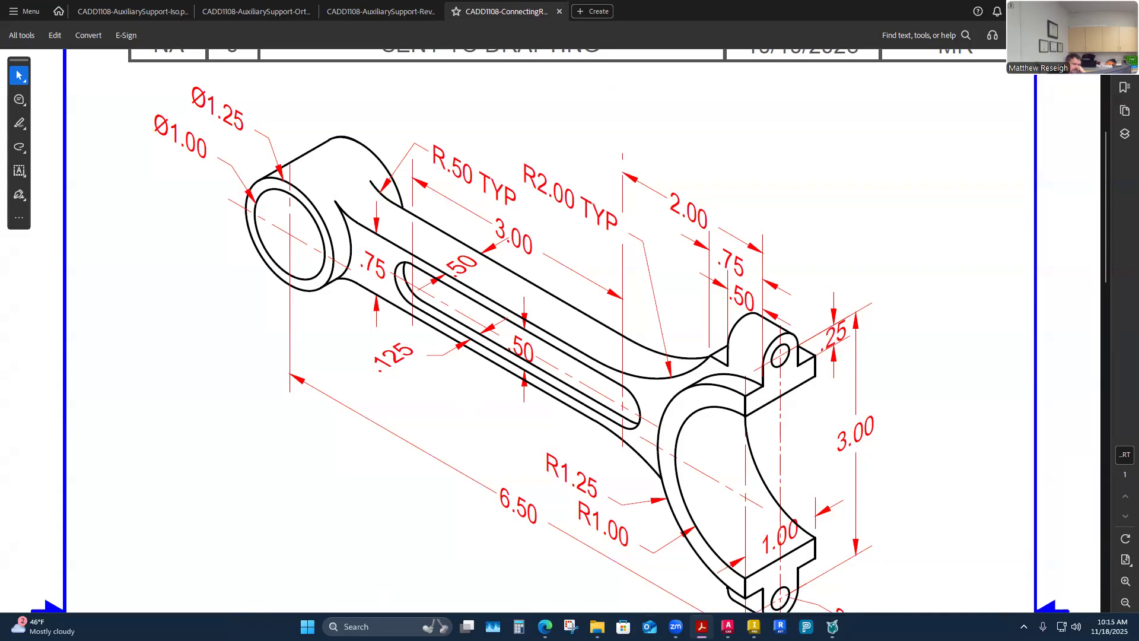
Step: Switch back to AutoCAD and examine the .5 construction line running from the small end's front face centre
{"action": "left_click", "coordinate": [728, 626]}
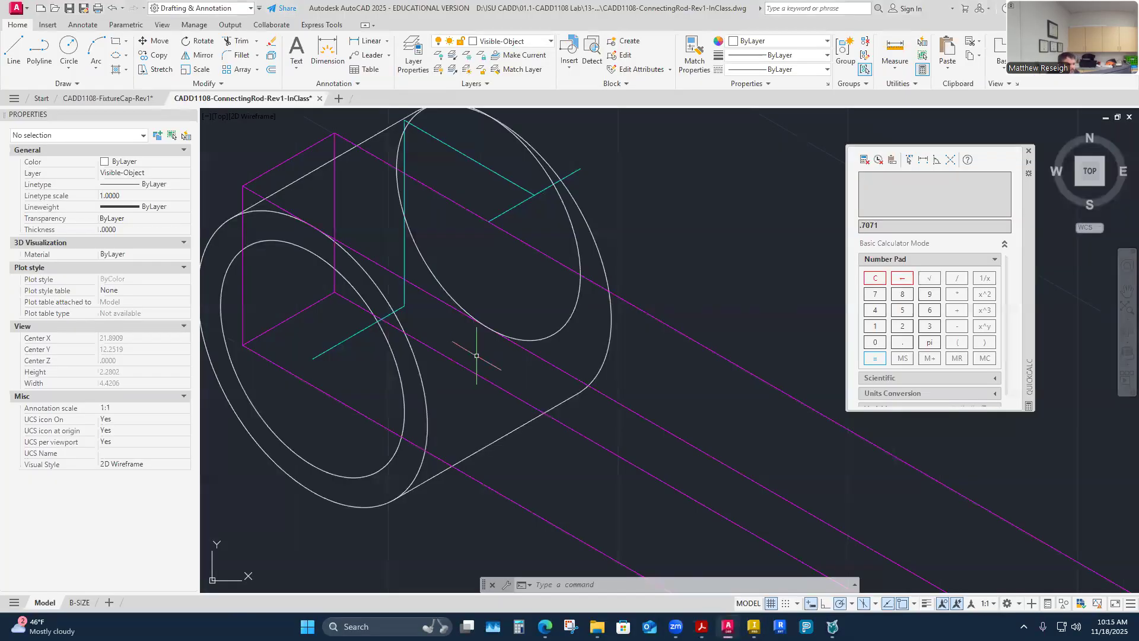
{"action": "scroll", "coordinate": [479, 356], "scroll_direction": "down", "scroll_amount": 3}
{"action": "scroll", "coordinate": [476, 355], "scroll_direction": "up", "scroll_amount": 3}
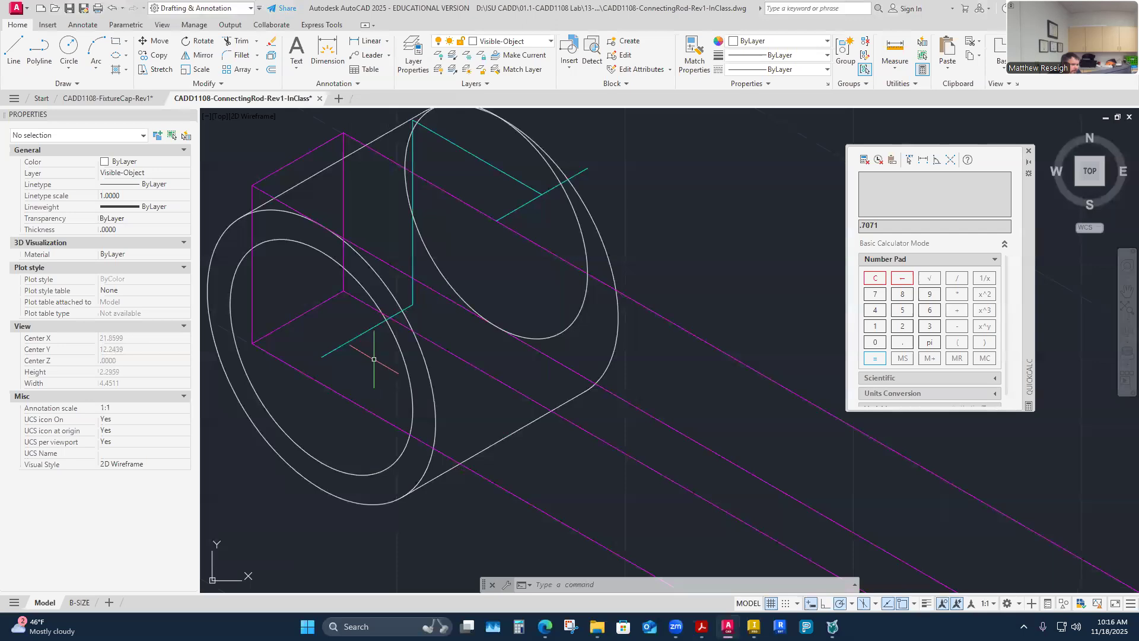
{"action": "left_click", "coordinate": [351, 346]}
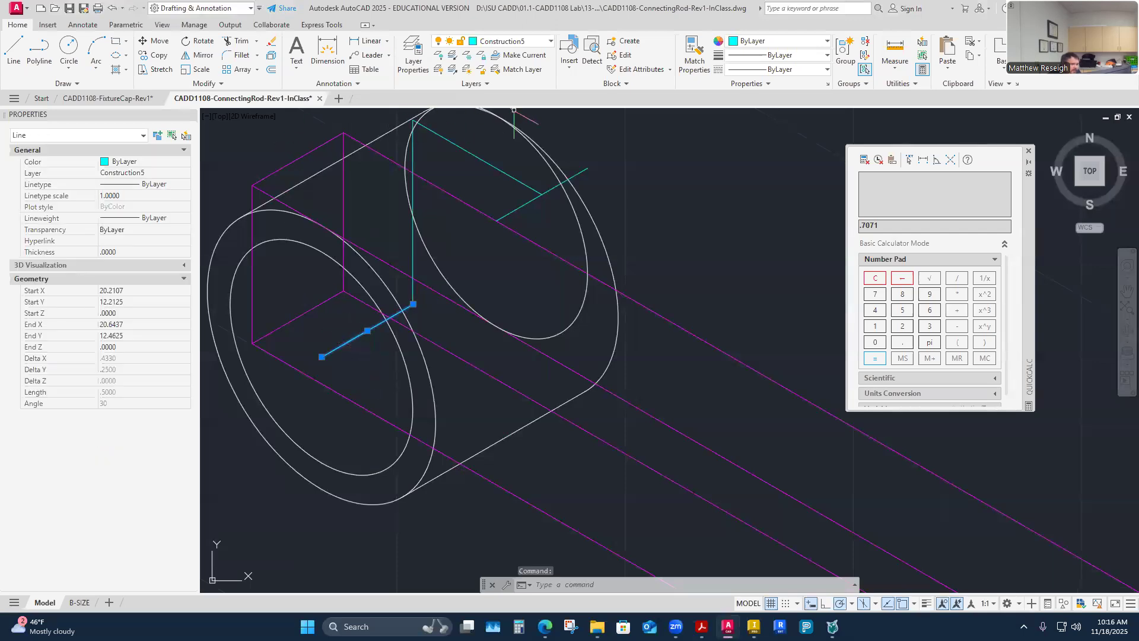
{"action": "left_click", "coordinate": [598, 144]}
{"action": "key", "text": "Escape"}
{"action": "key", "text": "Escape"}
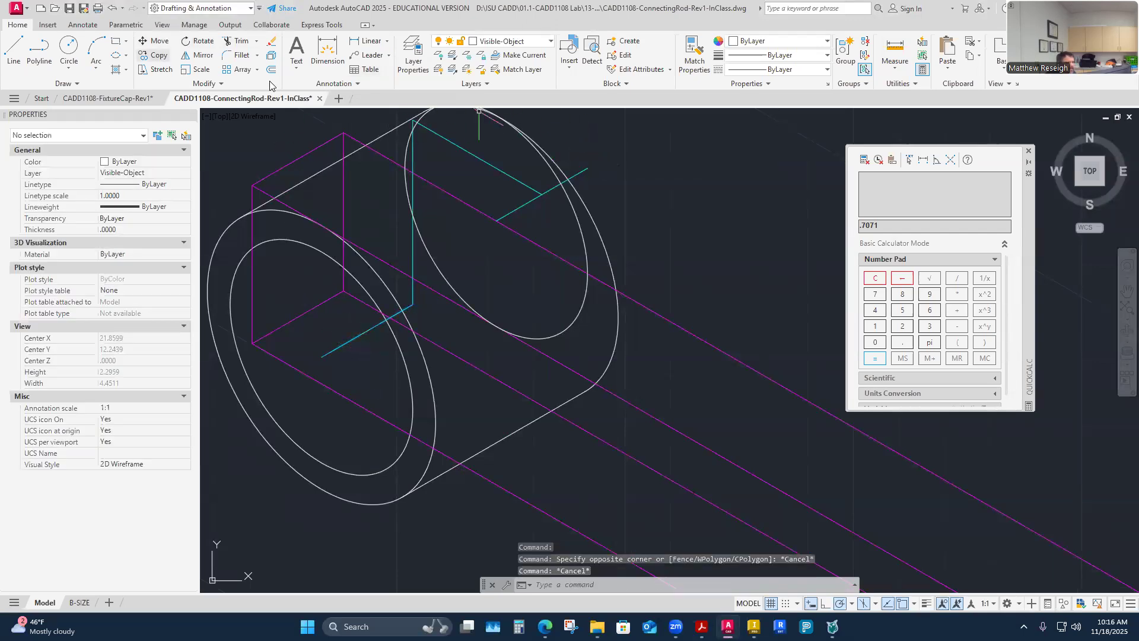
Step: On the Construction4 layer, draw a .25 line at 30° from the small end's front face centre along the .5 construction line
{"action": "left_click", "coordinate": [552, 42]}
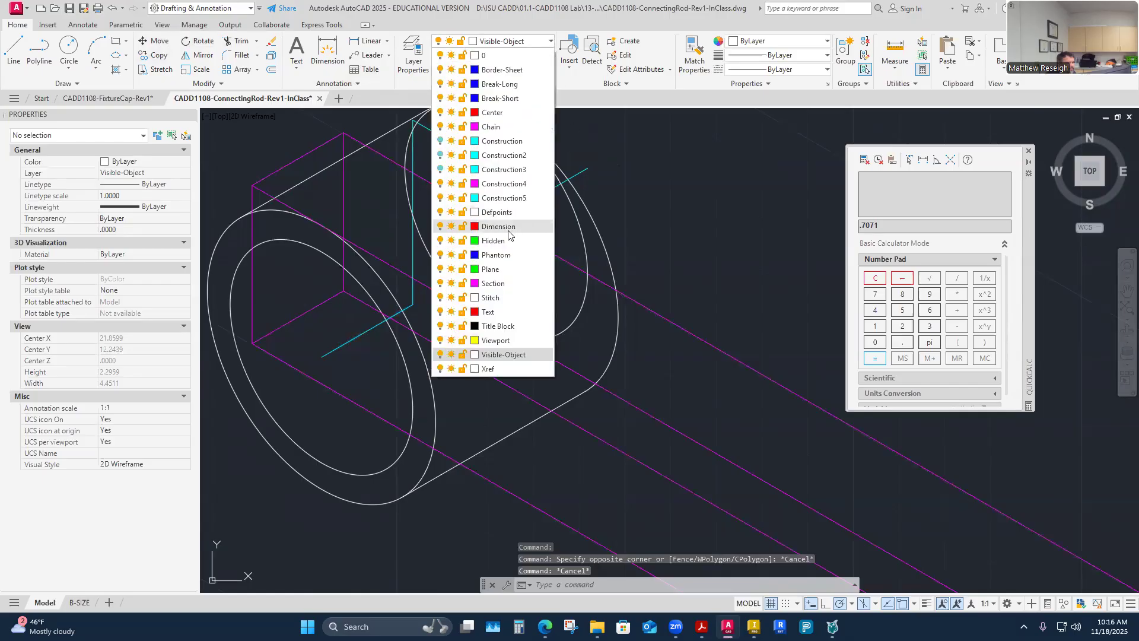
{"action": "left_click", "coordinate": [503, 195]}
{"action": "left_click", "coordinate": [14, 57]}
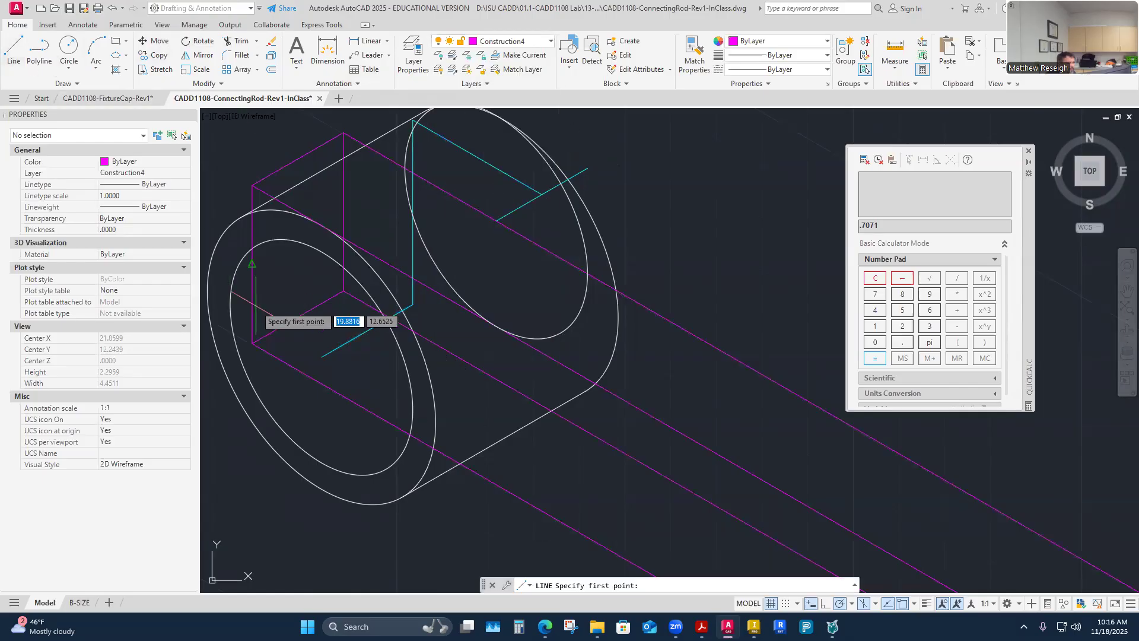
{"action": "left_click", "coordinate": [322, 356]}
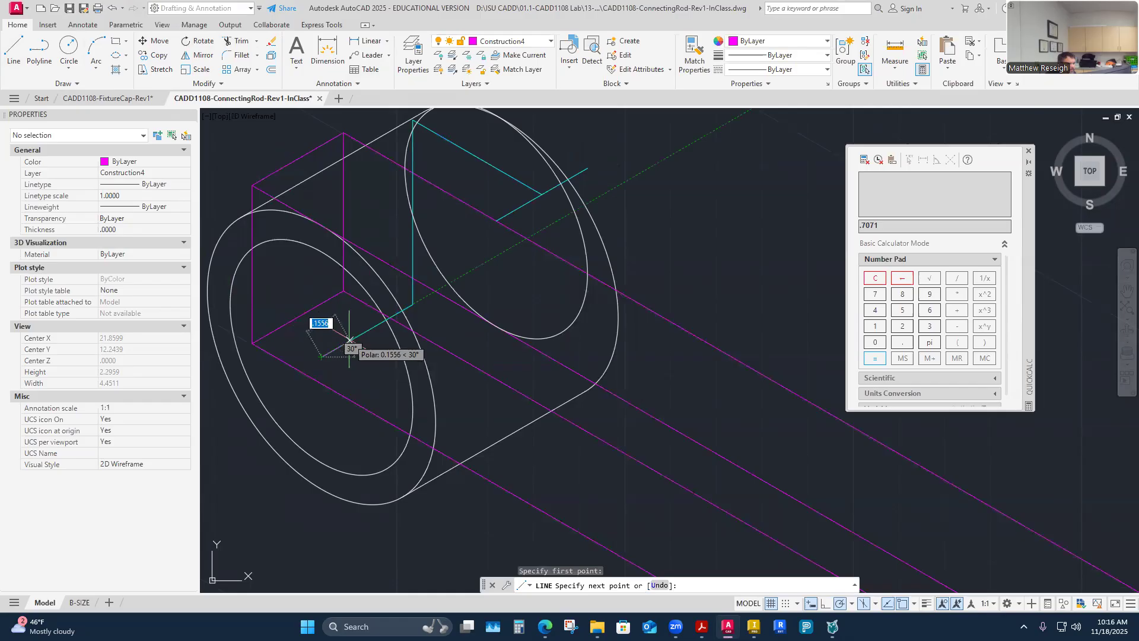
{"action": "type", "text": ".25"}
{"action": "key", "text": "Return"}
{"action": "key", "text": "Escape"}
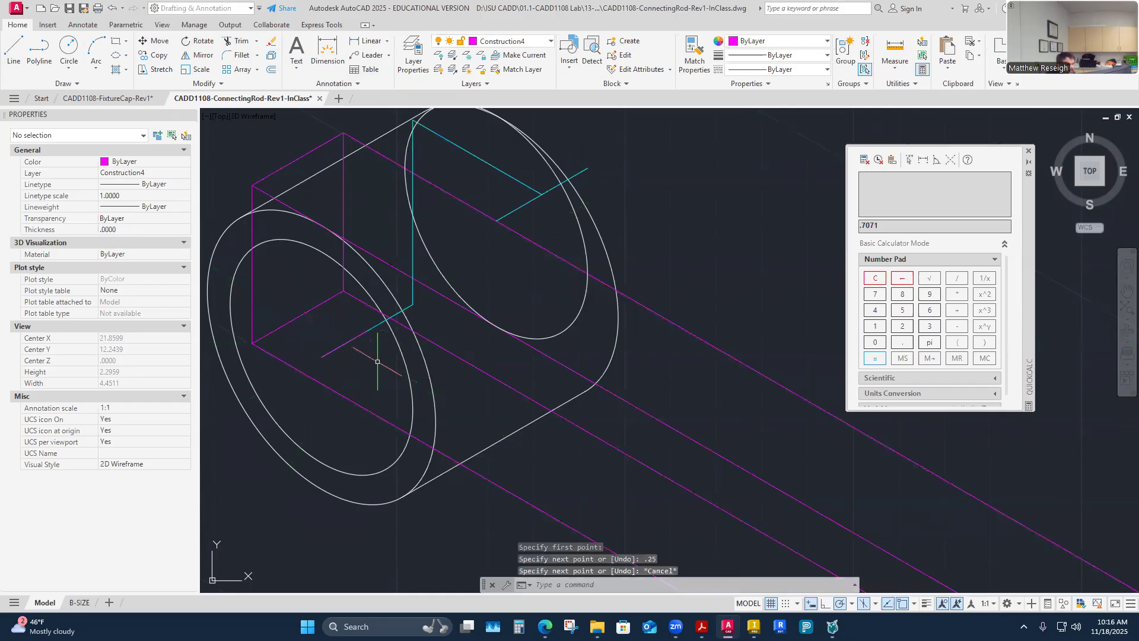
{"action": "left_click", "coordinate": [359, 336]}
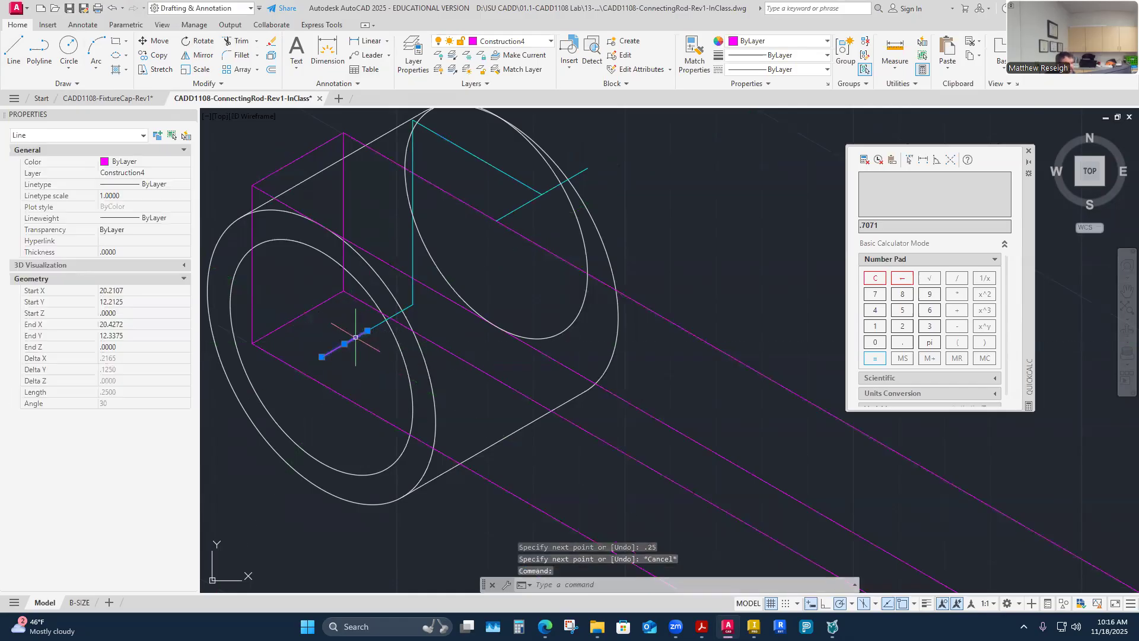
{"action": "key", "text": "Escape"}
Step: Copy the small end's outer front ellipse from the front face centre to the back end of the .25 line
{"action": "left_click", "coordinate": [155, 54]}
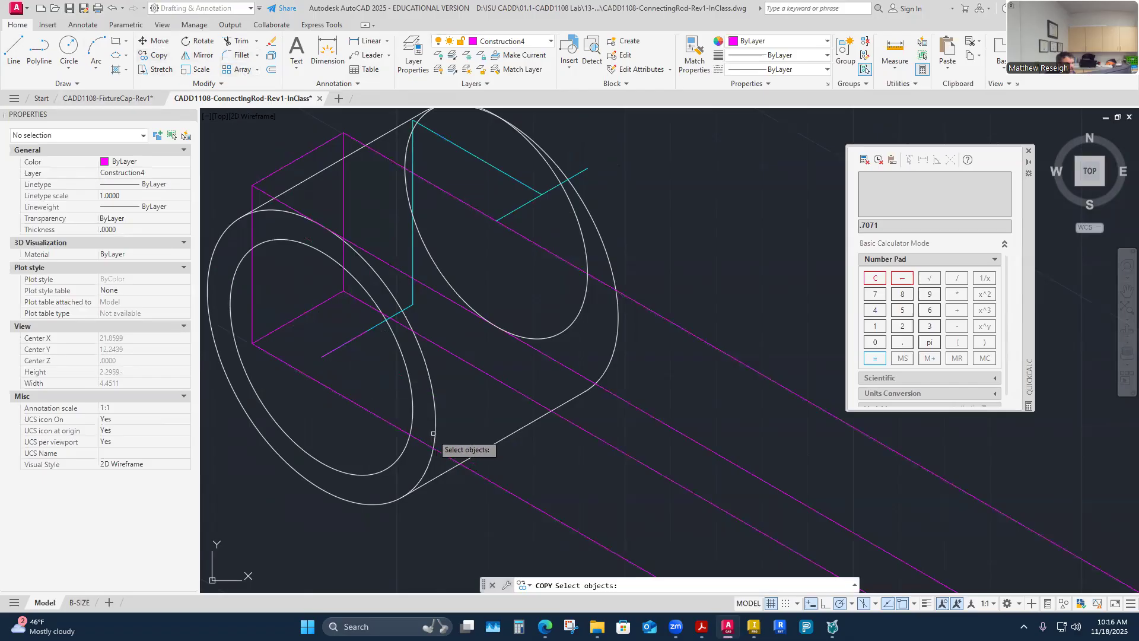
{"action": "left_click", "coordinate": [434, 417]}
{"action": "key", "text": "Return"}
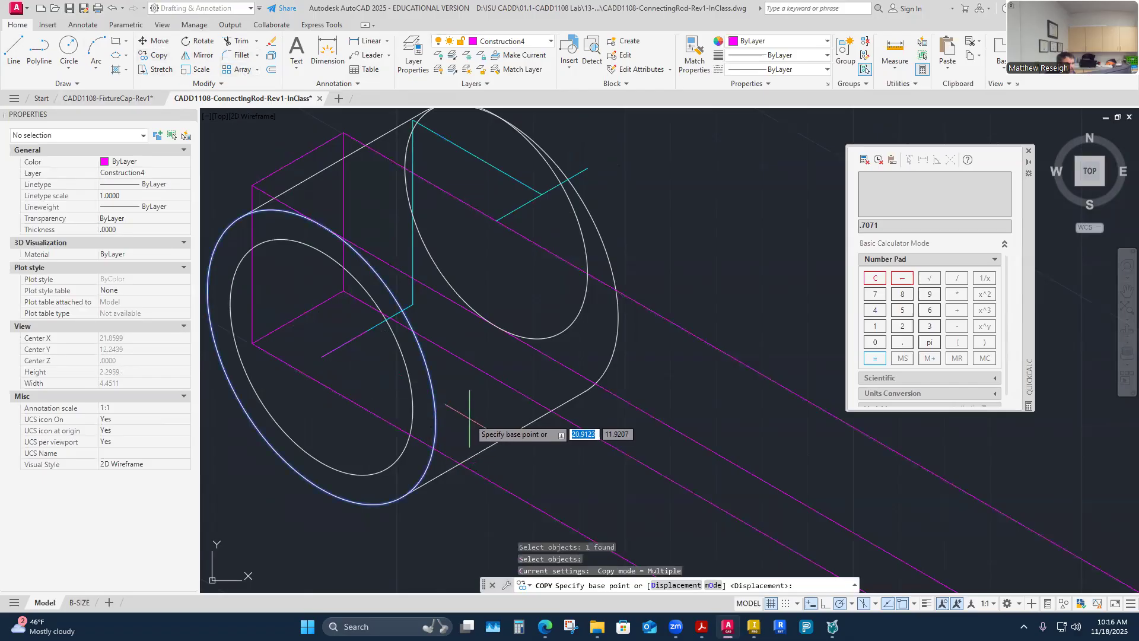
{"action": "left_click", "coordinate": [322, 356]}
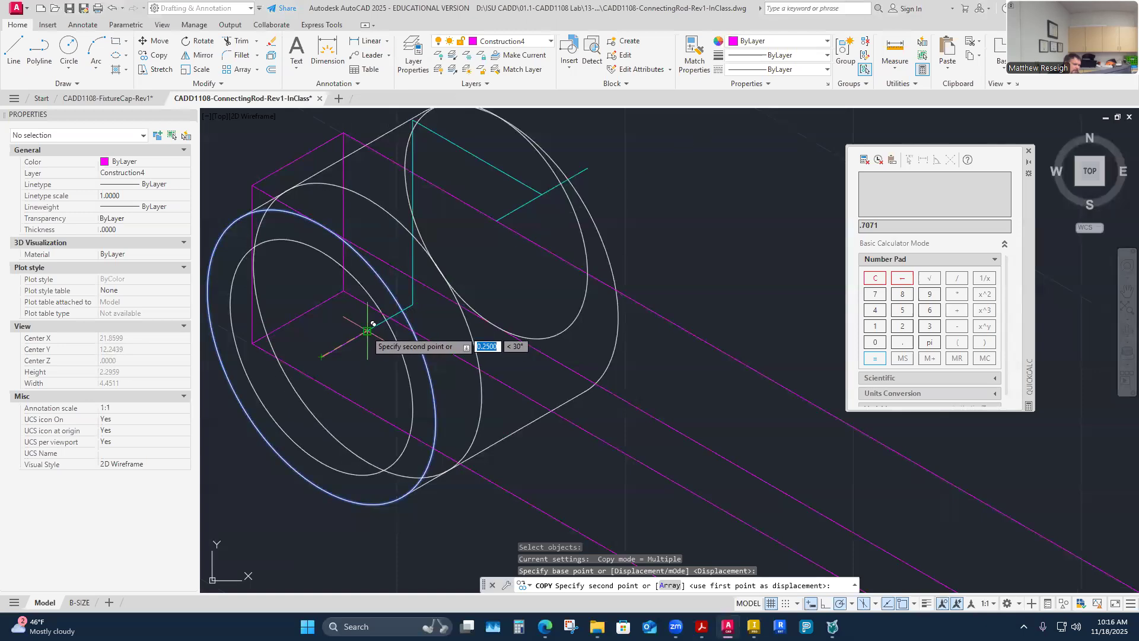
{"action": "left_click", "coordinate": [367, 331]}
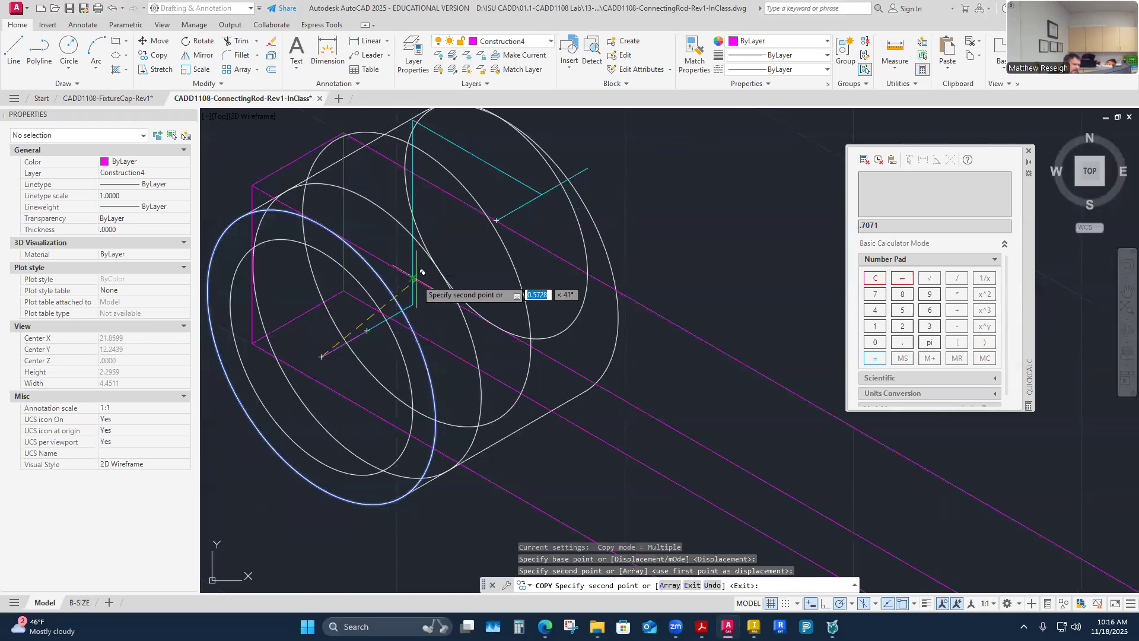
{"action": "right_click", "coordinate": [444, 325]}
{"action": "left_click", "coordinate": [461, 339]}
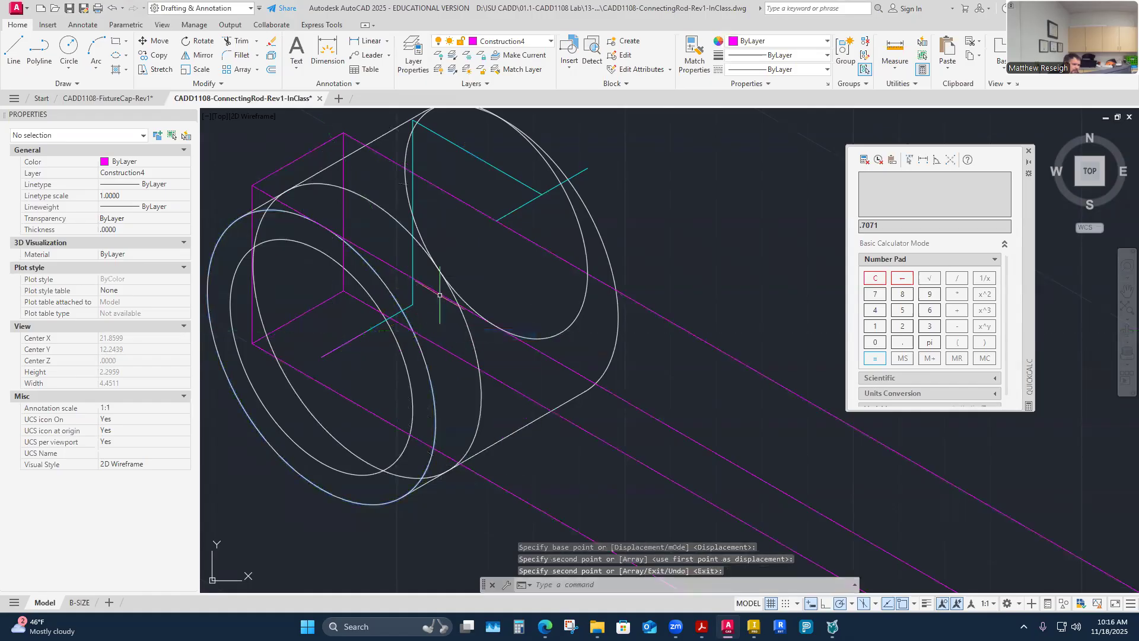
Step: Turn off the Construction4 and Construction5 layers, keeping Construction4 as the current layer
{"action": "scroll", "coordinate": [410, 225], "scroll_direction": "up", "scroll_amount": 6}
{"action": "scroll", "coordinate": [410, 225], "scroll_direction": "up", "scroll_amount": 4}
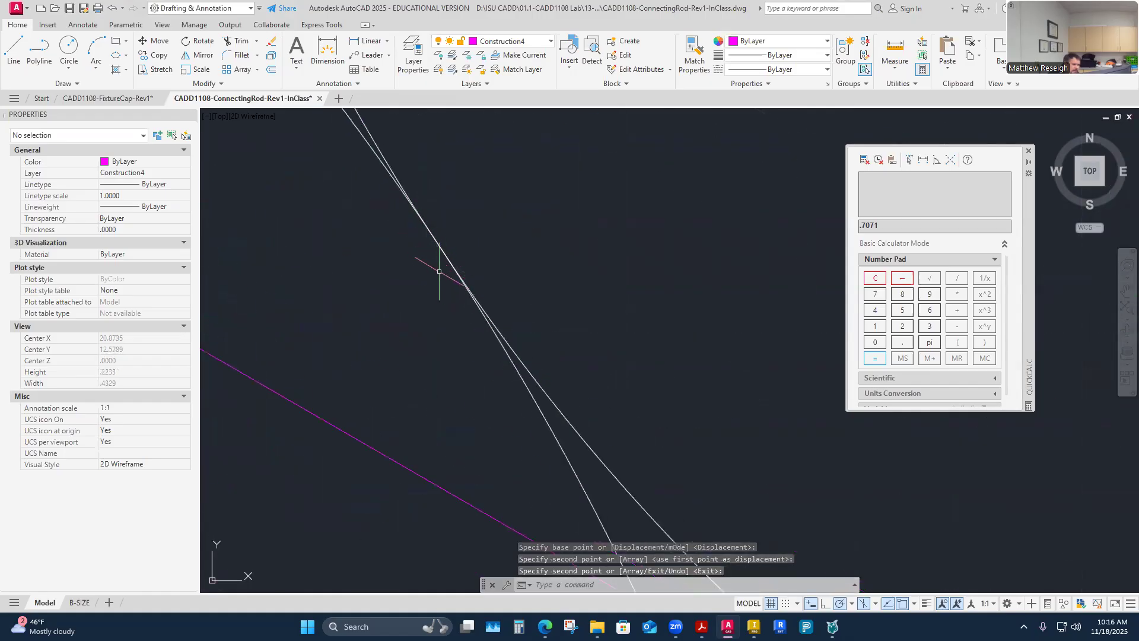
{"action": "scroll", "coordinate": [421, 250], "scroll_direction": "down", "scroll_amount": 8}
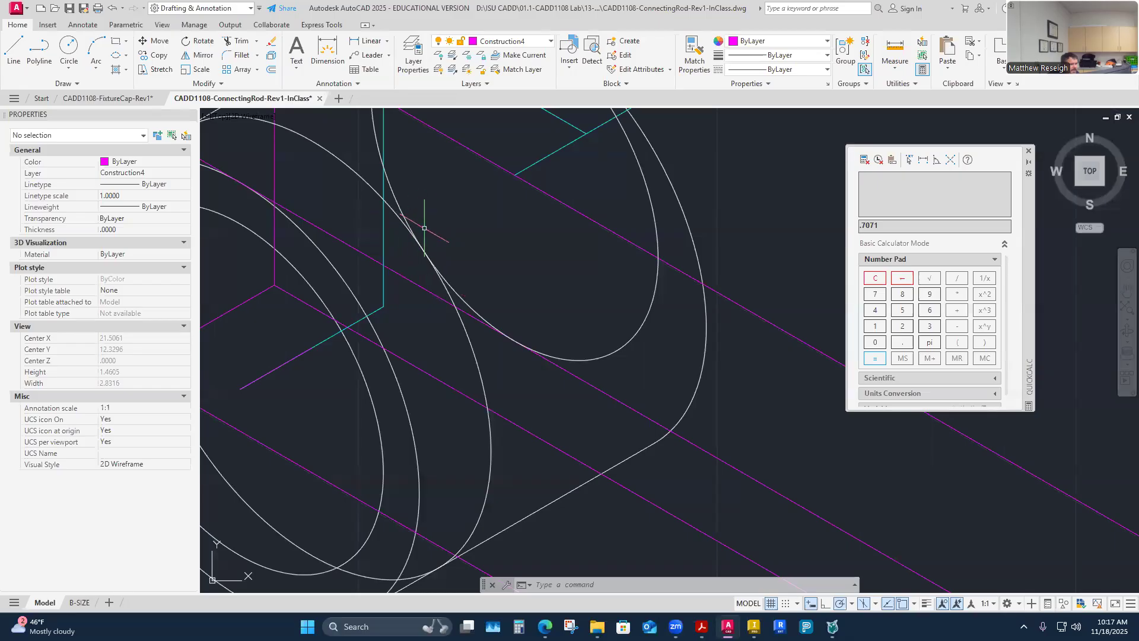
{"action": "scroll", "coordinate": [435, 236], "scroll_direction": "down", "scroll_amount": 5}
{"action": "scroll", "coordinate": [421, 236], "scroll_direction": "up", "scroll_amount": 2}
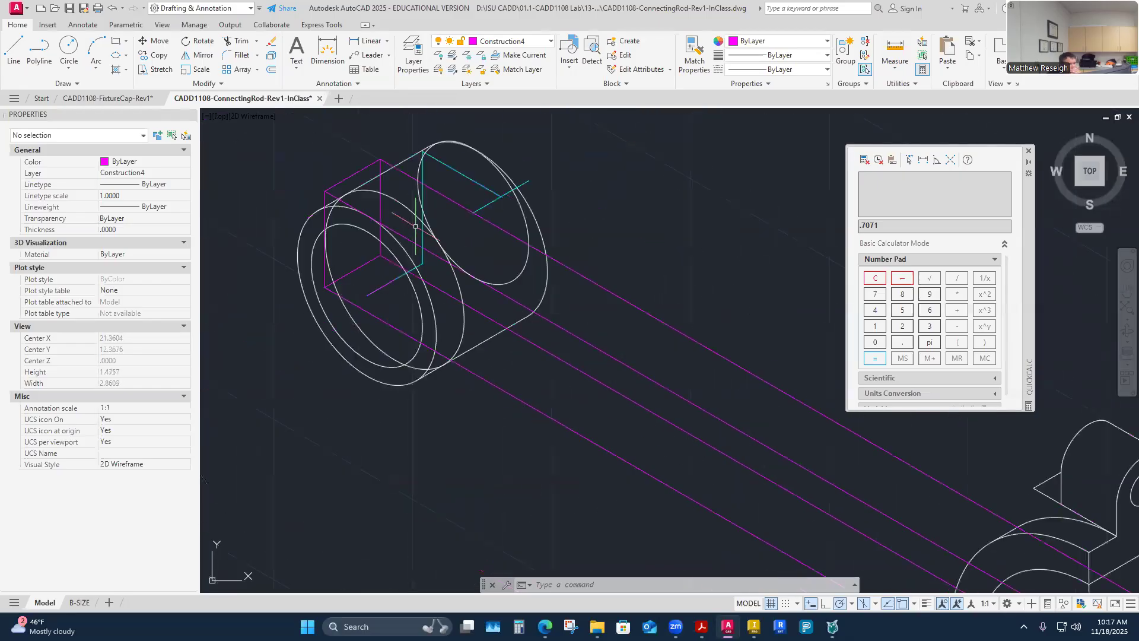
{"action": "left_click", "coordinate": [542, 43]}
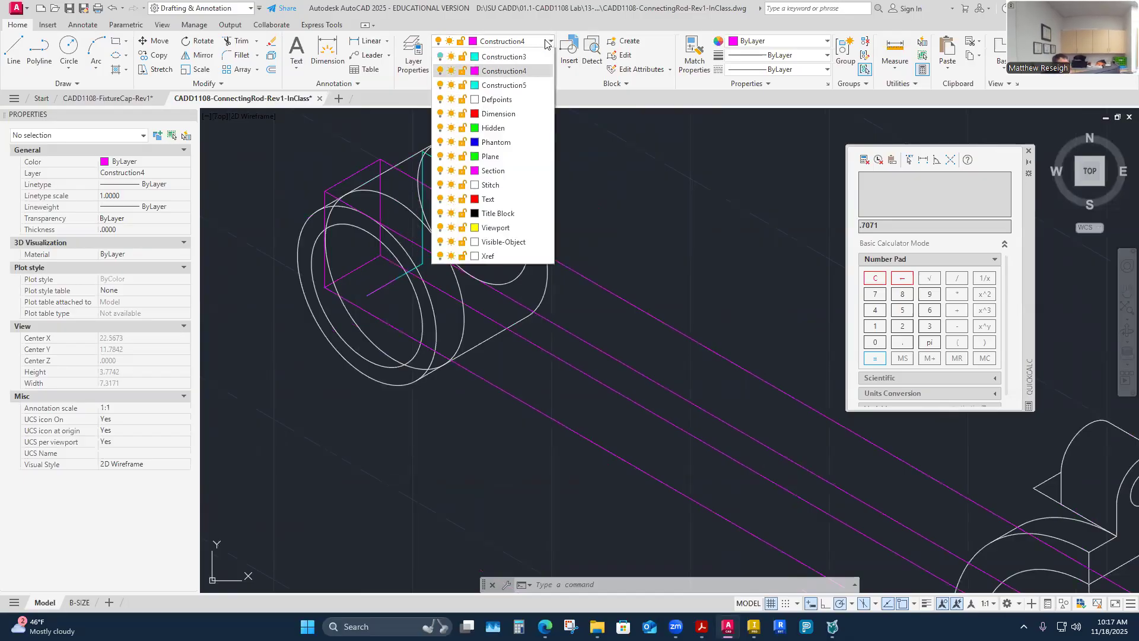
{"action": "left_click", "coordinate": [438, 183]}
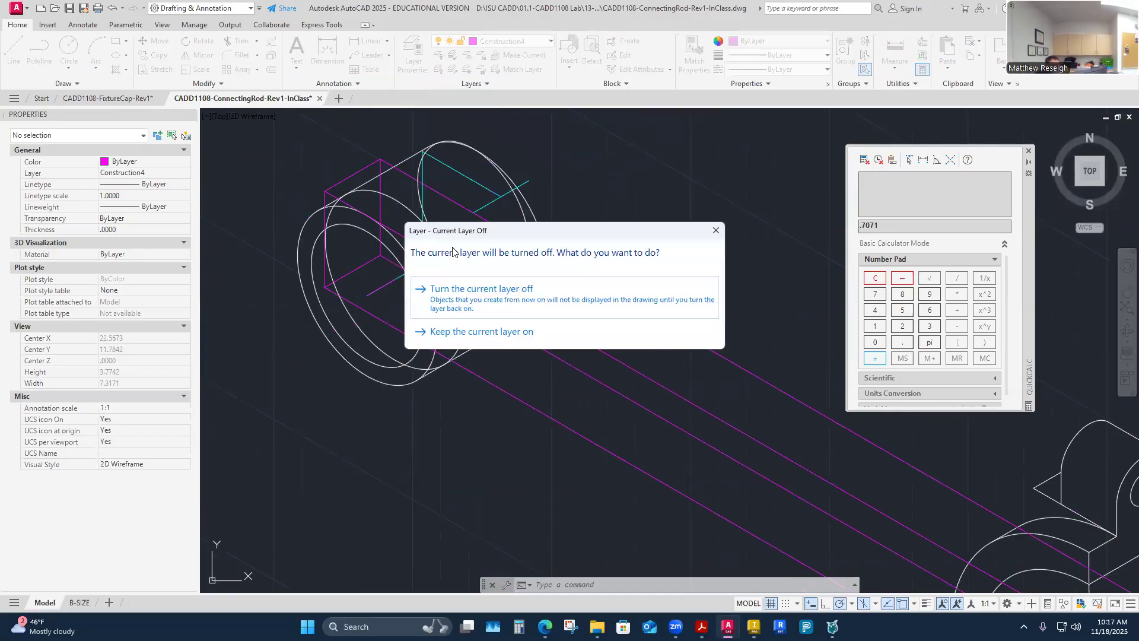
{"action": "left_click", "coordinate": [483, 301]}
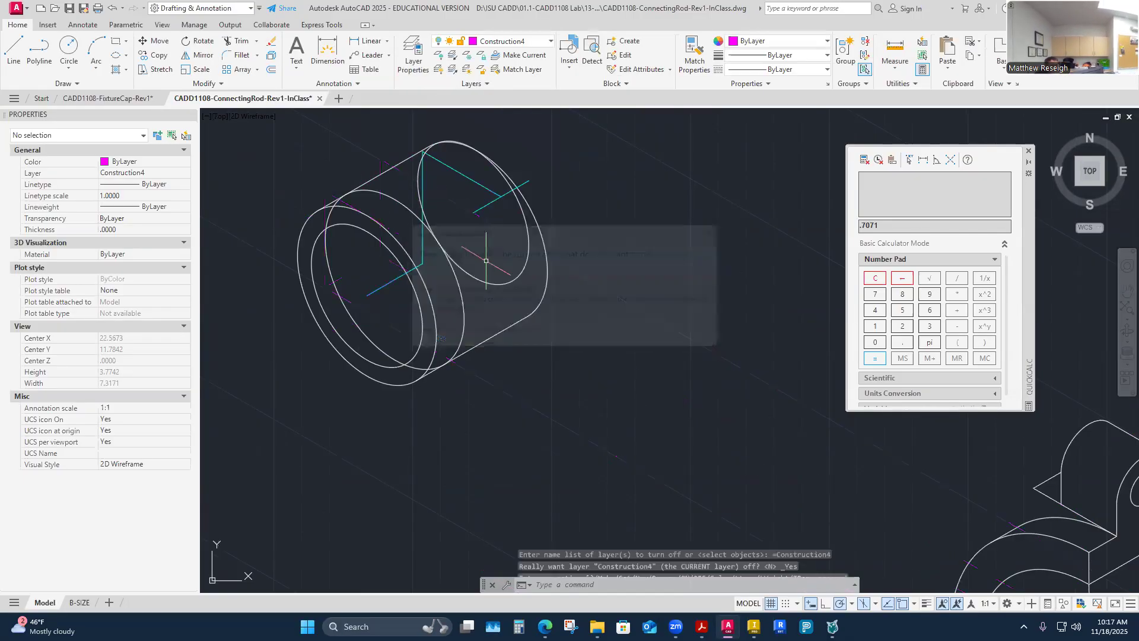
{"action": "left_click", "coordinate": [549, 43]}
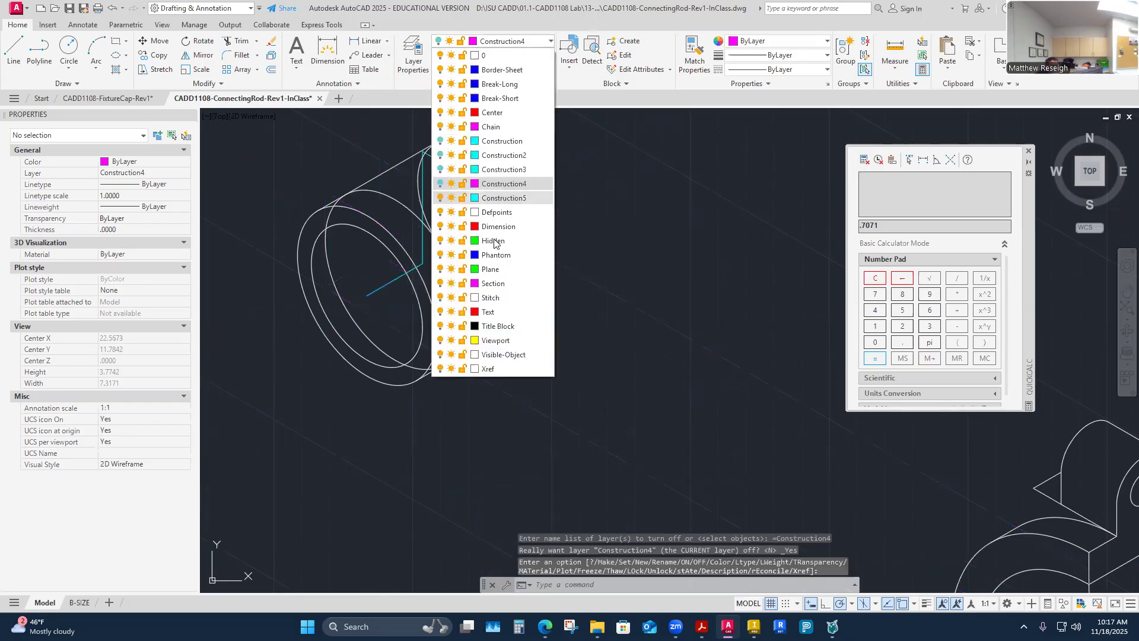
{"action": "left_click", "coordinate": [439, 198]}
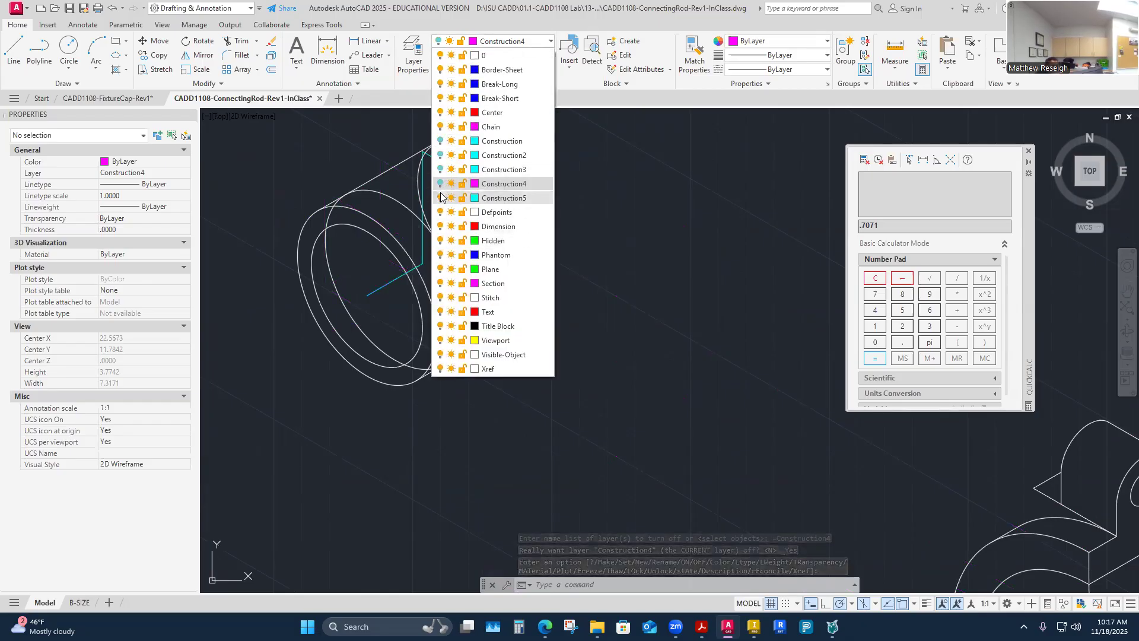
{"action": "key", "text": "Escape"}
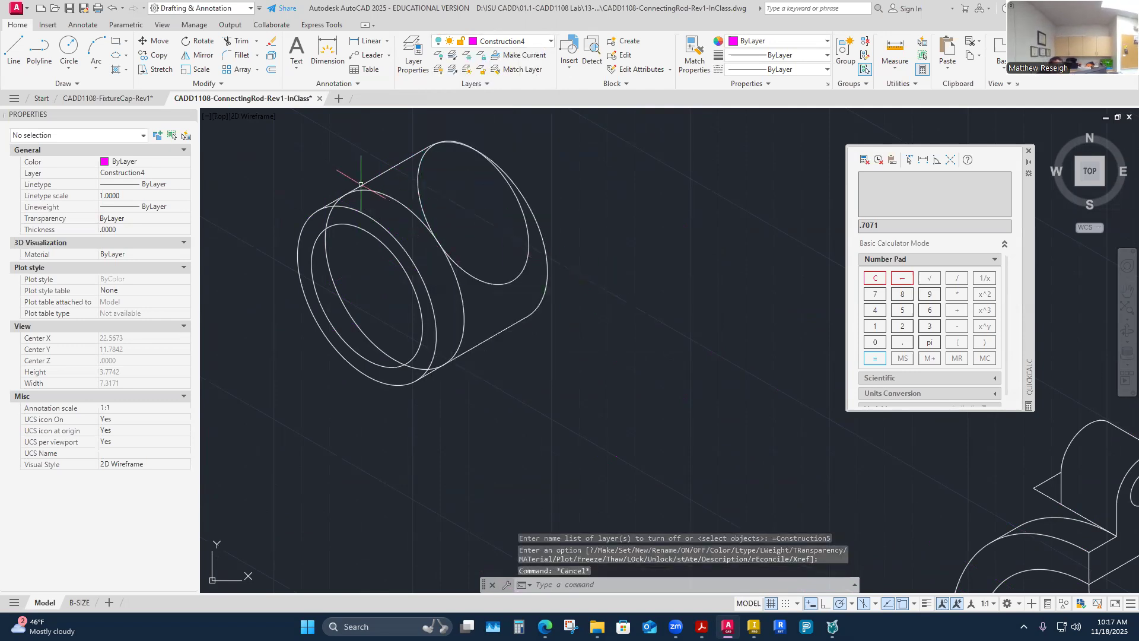
Step: Trim the copied ellipse's portions inside the front face and its upper arc back to the crossing with the fillet isocircle
{"action": "scroll", "coordinate": [360, 184], "scroll_direction": "up", "scroll_amount": 4}
{"action": "left_click", "coordinate": [237, 41]}
{"action": "scroll", "coordinate": [341, 211], "scroll_direction": "down", "scroll_amount": 6}
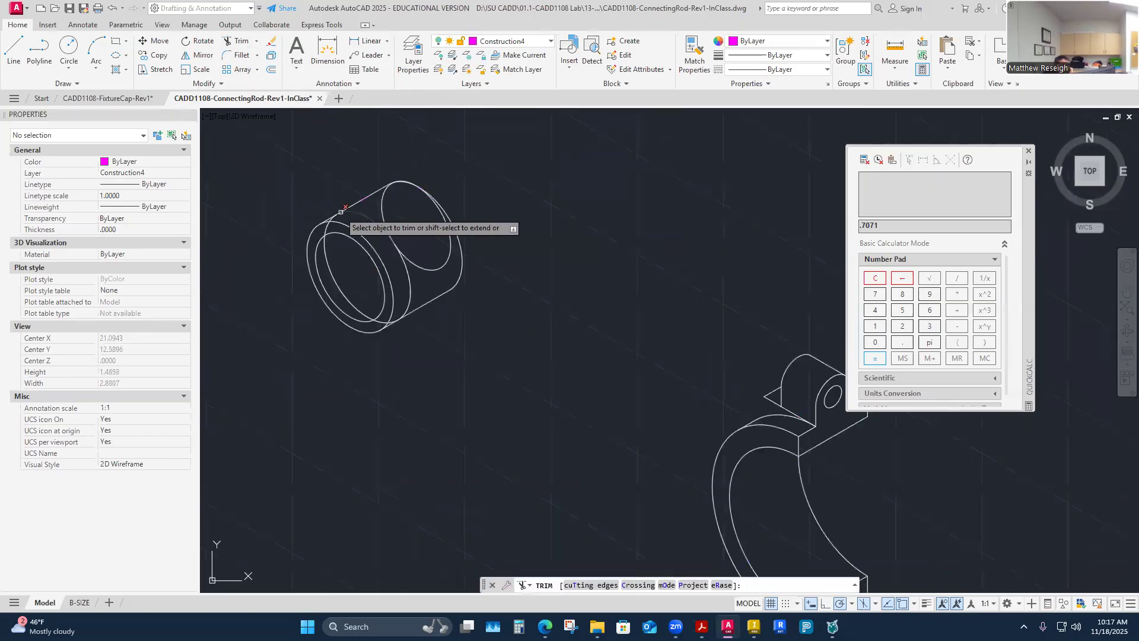
{"action": "scroll", "coordinate": [432, 328], "scroll_direction": "up", "scroll_amount": 5}
{"action": "scroll", "coordinate": [386, 332], "scroll_direction": "down", "scroll_amount": 5}
{"action": "scroll", "coordinate": [344, 371], "scroll_direction": "up", "scroll_amount": 5}
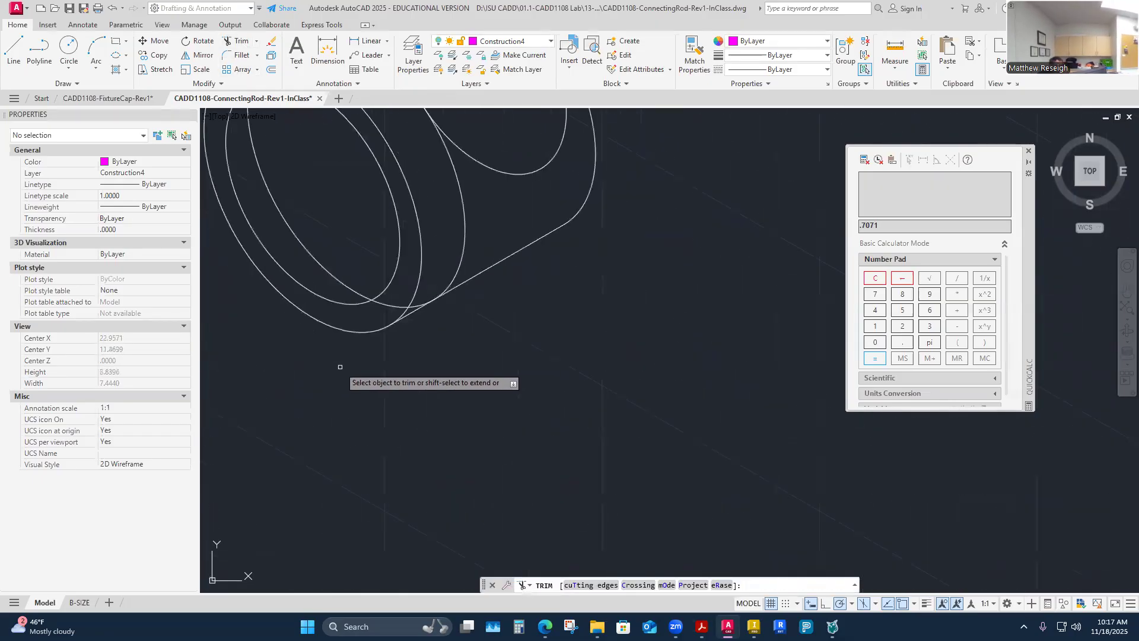
{"action": "left_click", "coordinate": [393, 305]}
{"action": "scroll", "coordinate": [425, 360], "scroll_direction": "up", "scroll_amount": 2}
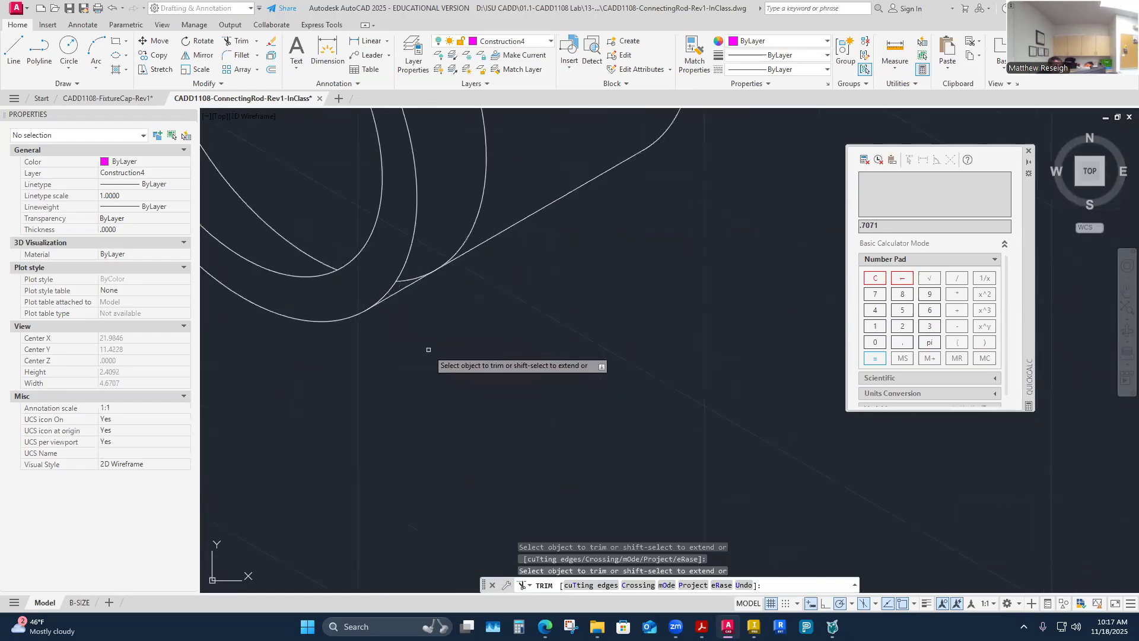
{"action": "scroll", "coordinate": [431, 315], "scroll_direction": "down", "scroll_amount": 4}
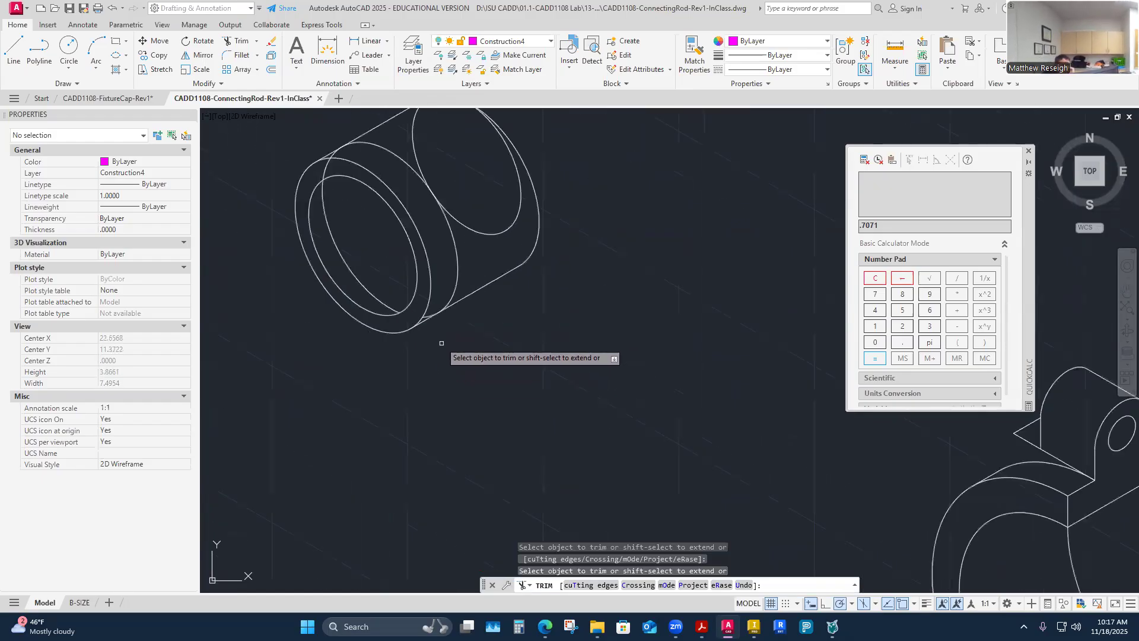
{"action": "scroll", "coordinate": [328, 150], "scroll_direction": "up", "scroll_amount": 4}
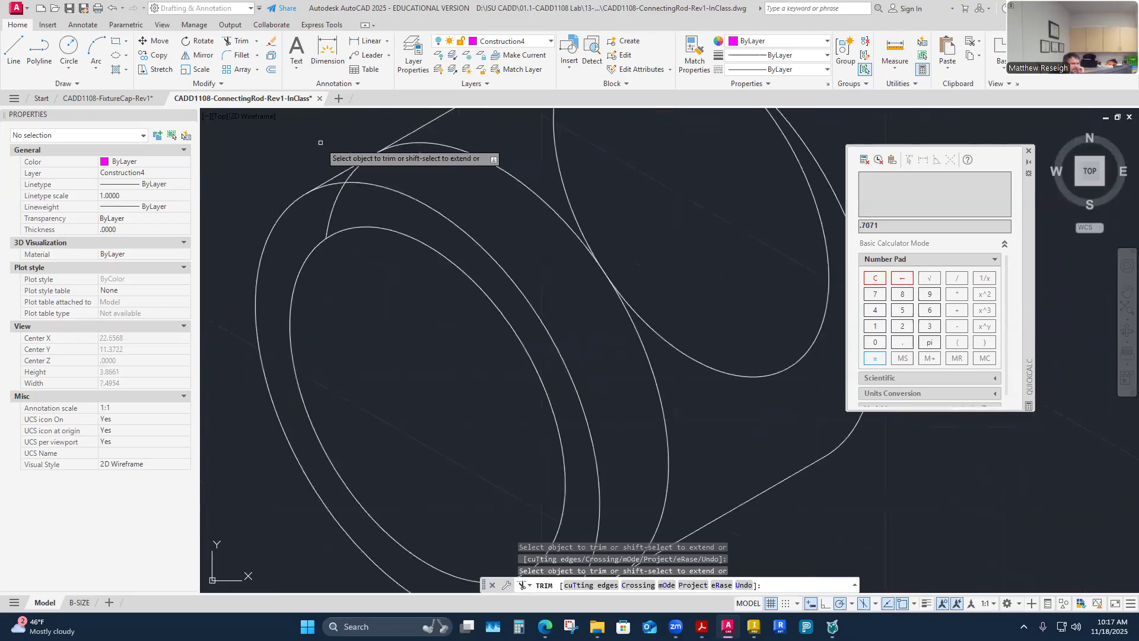
{"action": "left_click", "coordinate": [332, 210]}
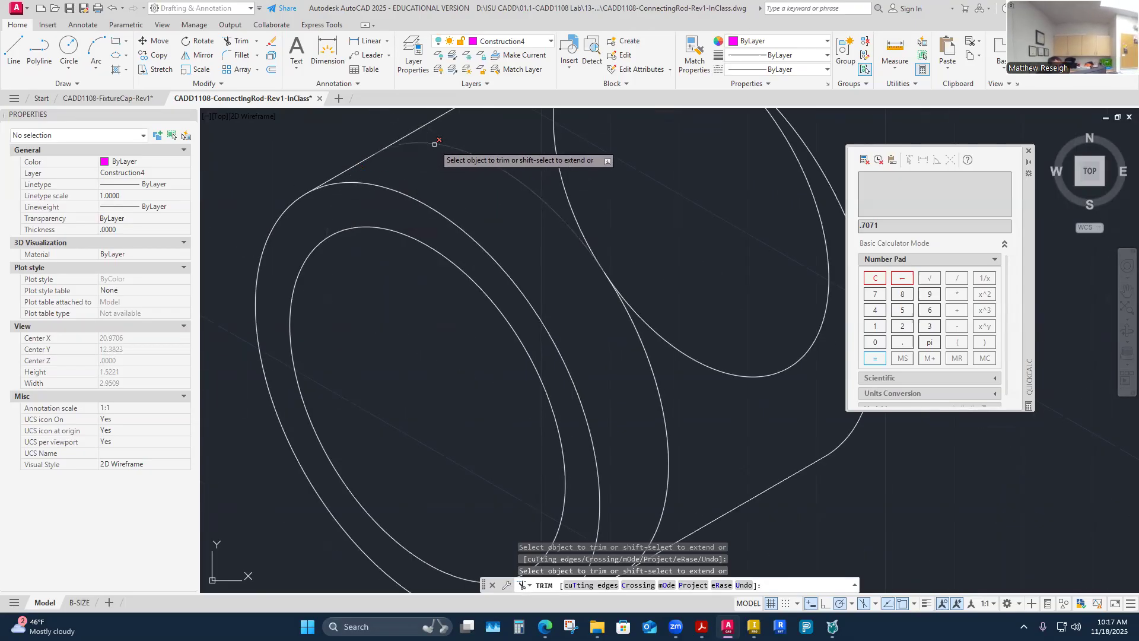
{"action": "scroll", "coordinate": [569, 282], "scroll_direction": "down", "scroll_amount": 5}
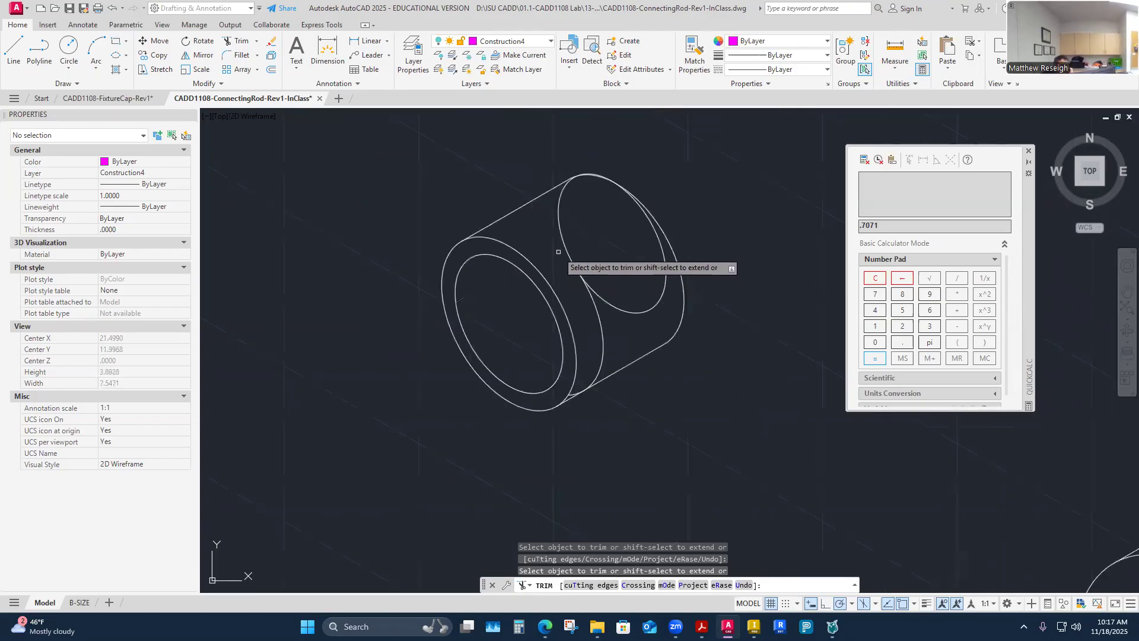
{"action": "scroll", "coordinate": [563, 249], "scroll_direction": "up", "scroll_amount": 1}
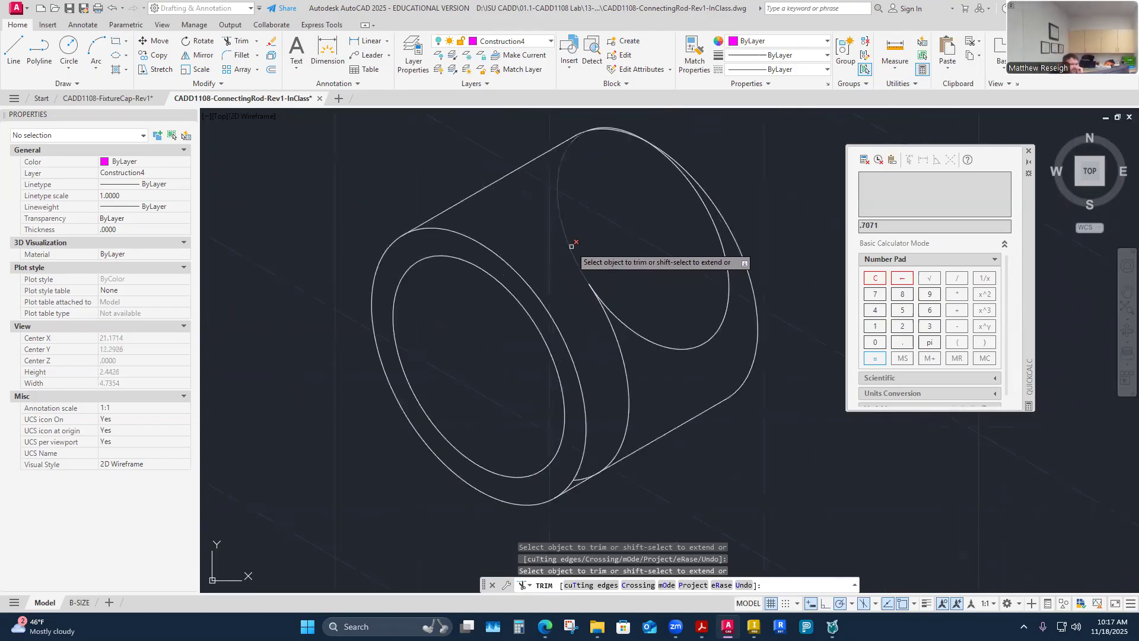
Step: Trim the fillet isocircle's front-side arc up to the copied ellipse and its upper arc projecting beyond the small end's back outline
{"action": "left_click", "coordinate": [571, 246]}
{"action": "scroll", "coordinate": [599, 144], "scroll_direction": "up", "scroll_amount": 5}
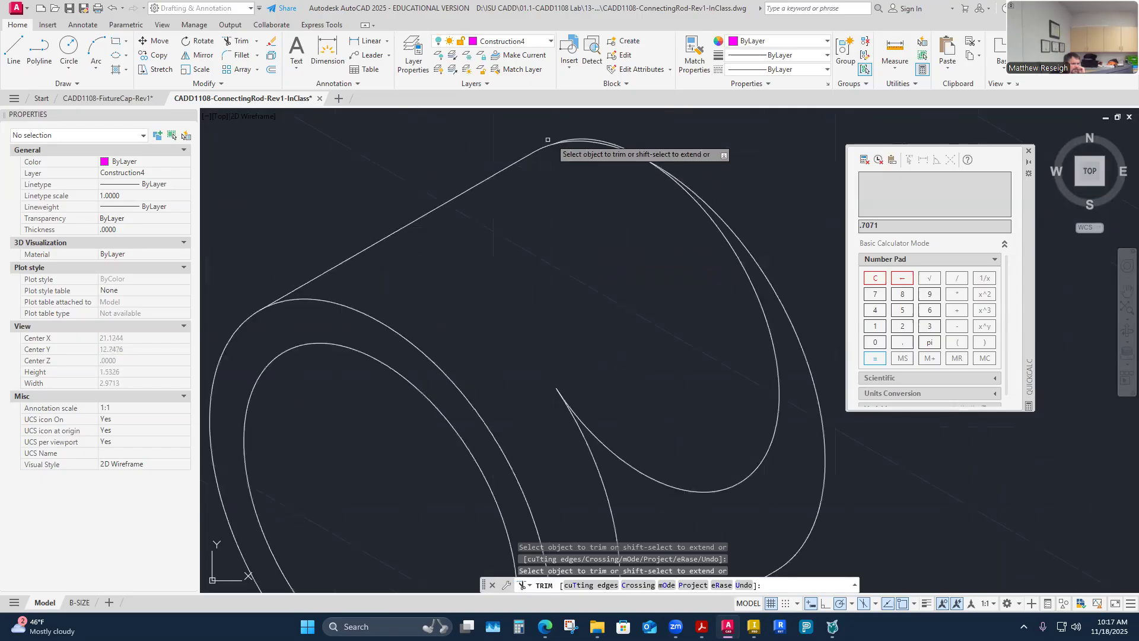
{"action": "scroll", "coordinate": [588, 190], "scroll_direction": "down", "scroll_amount": 5}
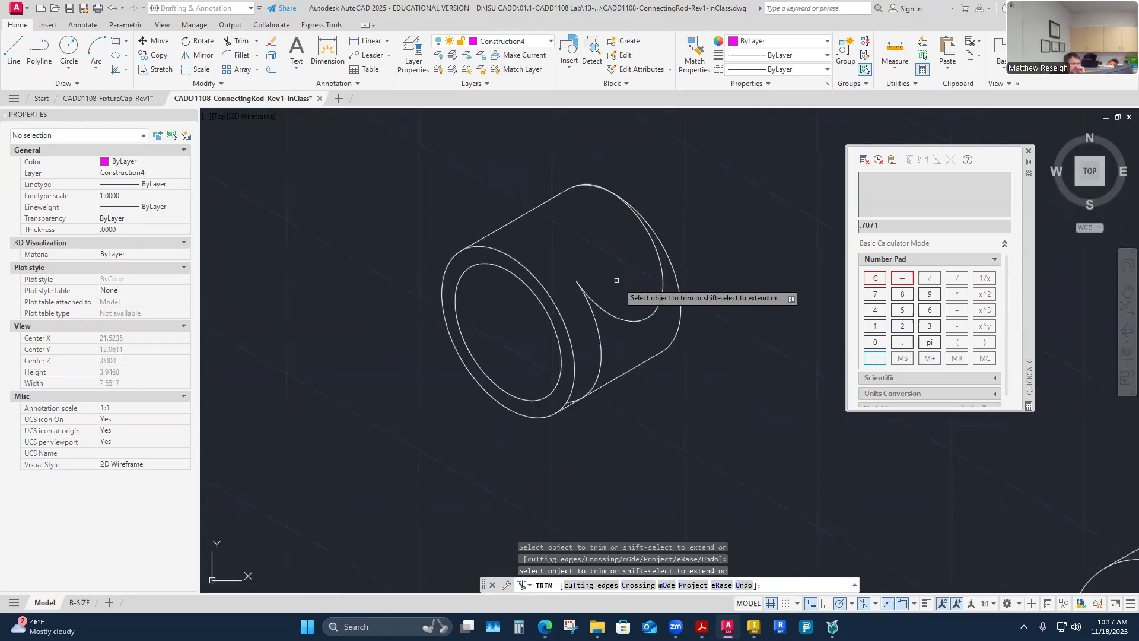
{"action": "scroll", "coordinate": [619, 279], "scroll_direction": "up", "scroll_amount": 2}
{"action": "scroll", "coordinate": [621, 264], "scroll_direction": "down", "scroll_amount": 4}
{"action": "scroll", "coordinate": [618, 226], "scroll_direction": "up", "scroll_amount": 4}
{"action": "scroll", "coordinate": [557, 239], "scroll_direction": "up", "scroll_amount": 2}
{"action": "scroll", "coordinate": [574, 236], "scroll_direction": "down", "scroll_amount": 4}
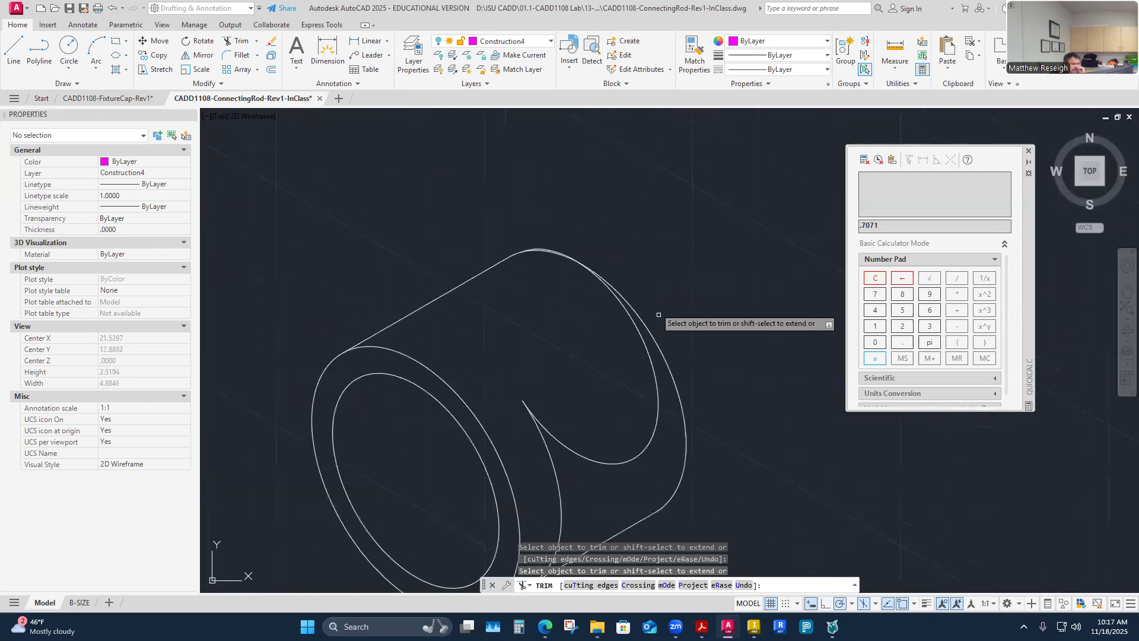
{"action": "scroll", "coordinate": [646, 386], "scroll_direction": "up", "scroll_amount": 2}
{"action": "scroll", "coordinate": [539, 233], "scroll_direction": "up", "scroll_amount": 3}
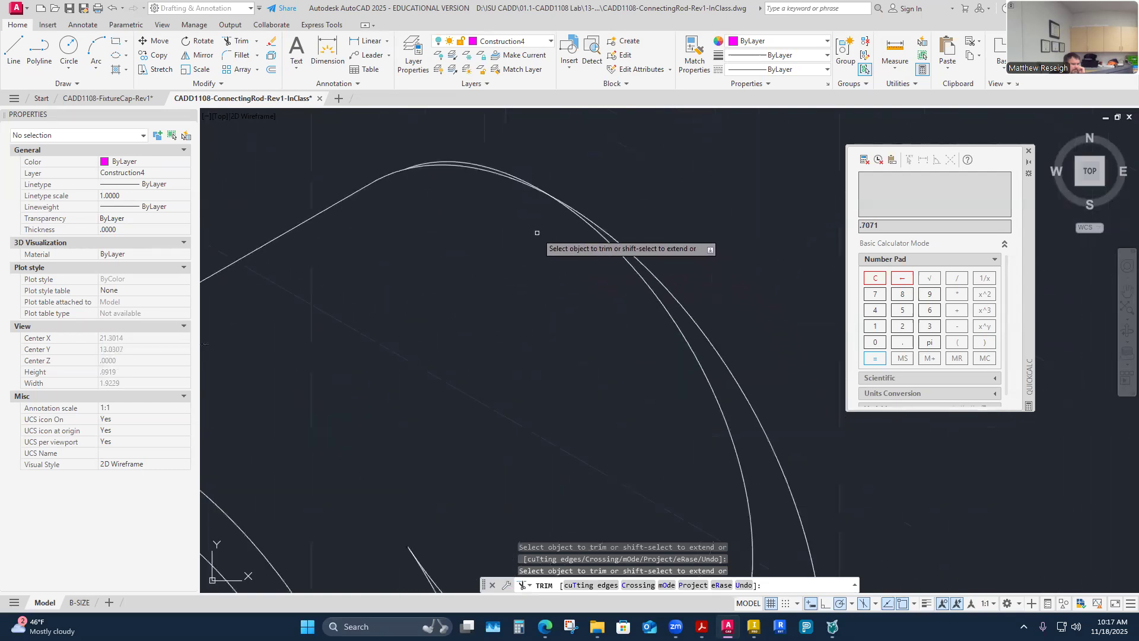
{"action": "scroll", "coordinate": [537, 228], "scroll_direction": "up", "scroll_amount": 2}
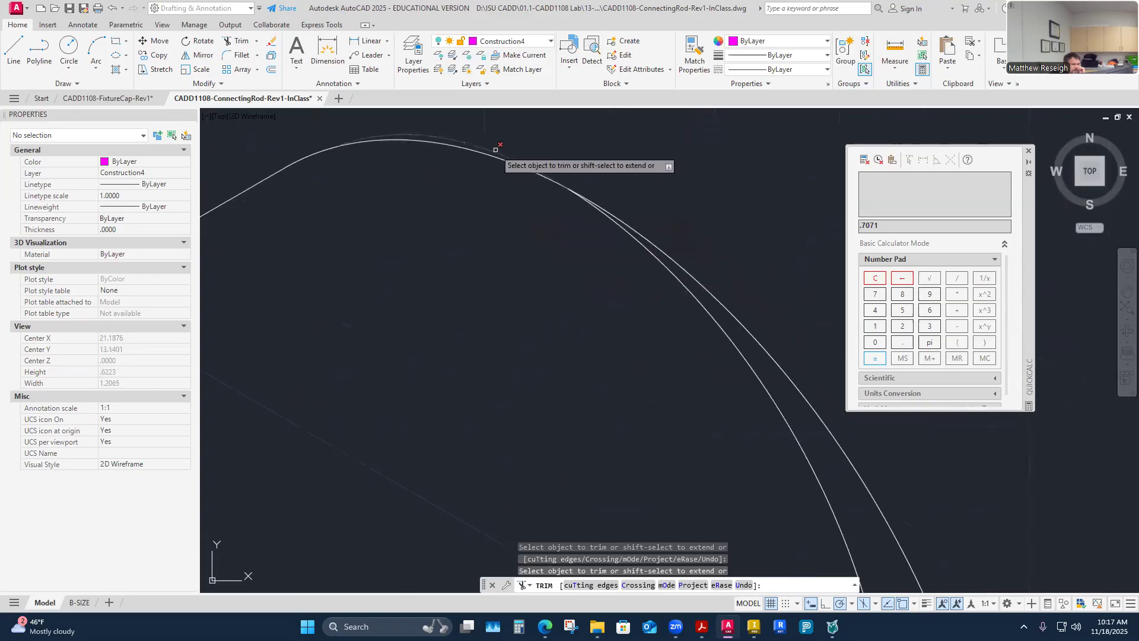
{"action": "scroll", "coordinate": [553, 127], "scroll_direction": "down", "scroll_amount": 4}
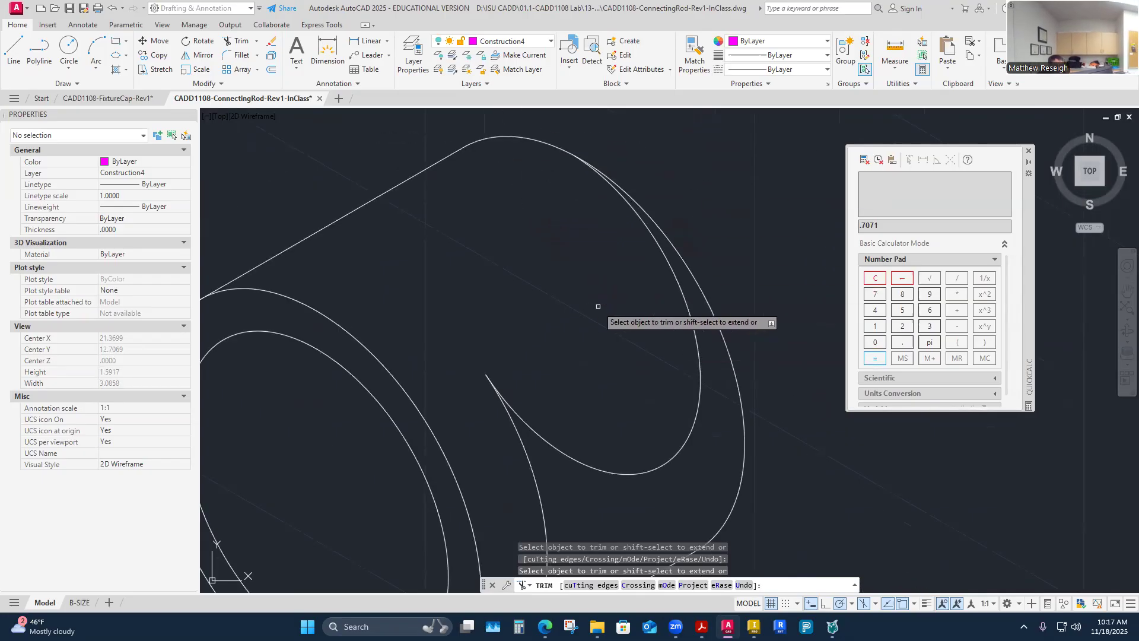
{"action": "key", "text": "Escape"}
{"action": "scroll", "coordinate": [537, 308], "scroll_direction": "down", "scroll_amount": 3}
{"action": "scroll", "coordinate": [545, 339], "scroll_direction": "up", "scroll_amount": 1}
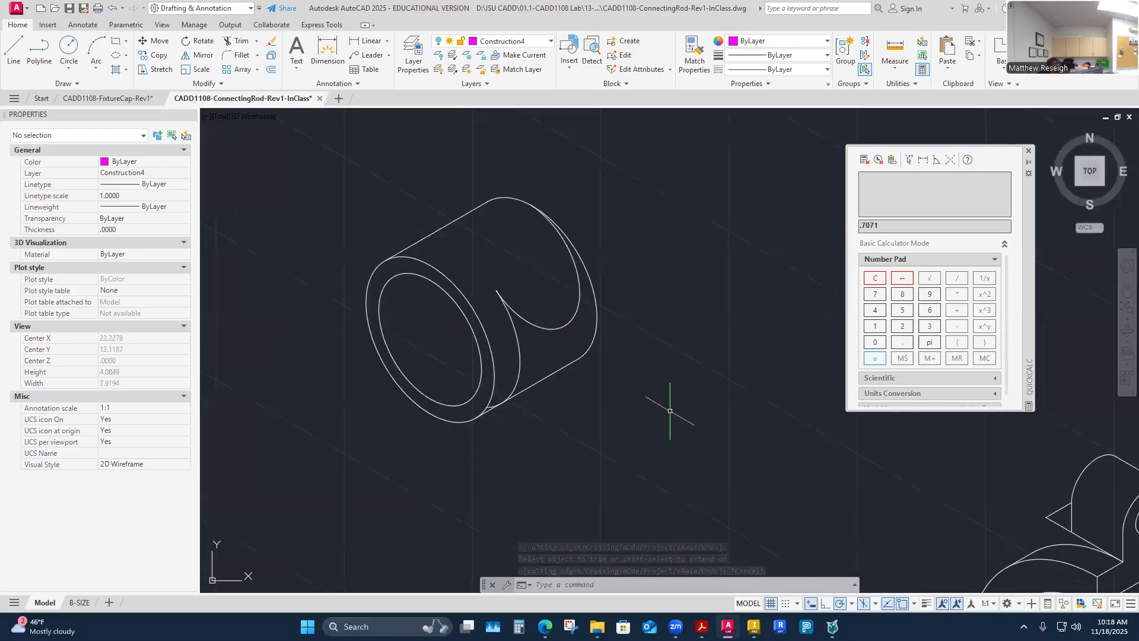
{"action": "scroll", "coordinate": [511, 445], "scroll_direction": "up", "scroll_amount": 2}
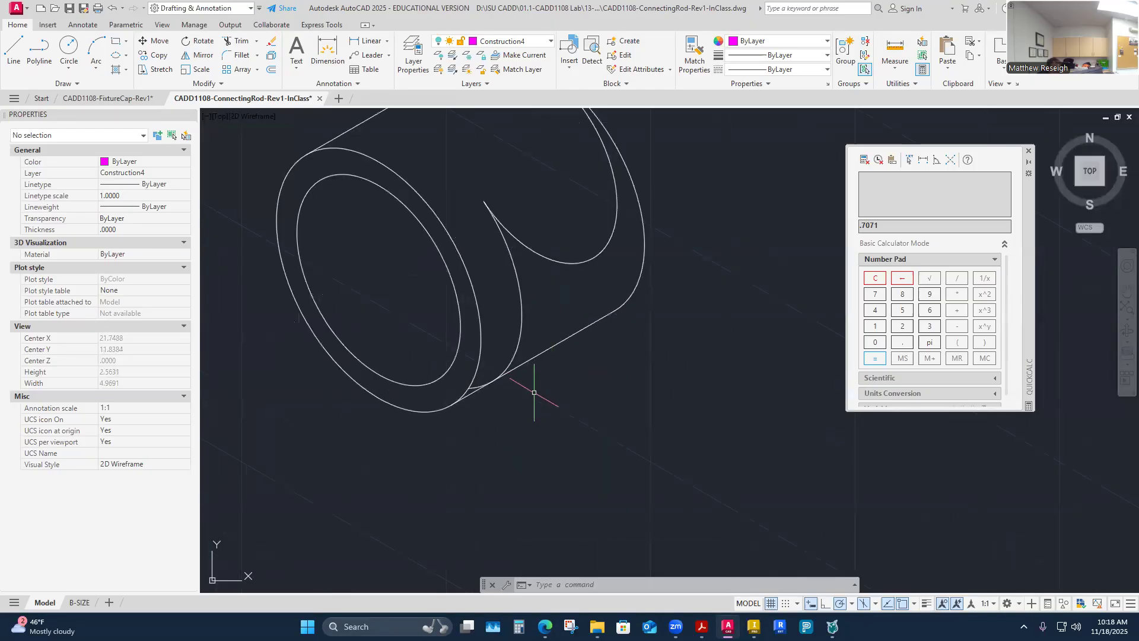
Step: Turn the Construction4 and Construction5 layers back on and make Visible-Object the current layer
{"action": "scroll", "coordinate": [534, 393], "scroll_direction": "down", "scroll_amount": 4}
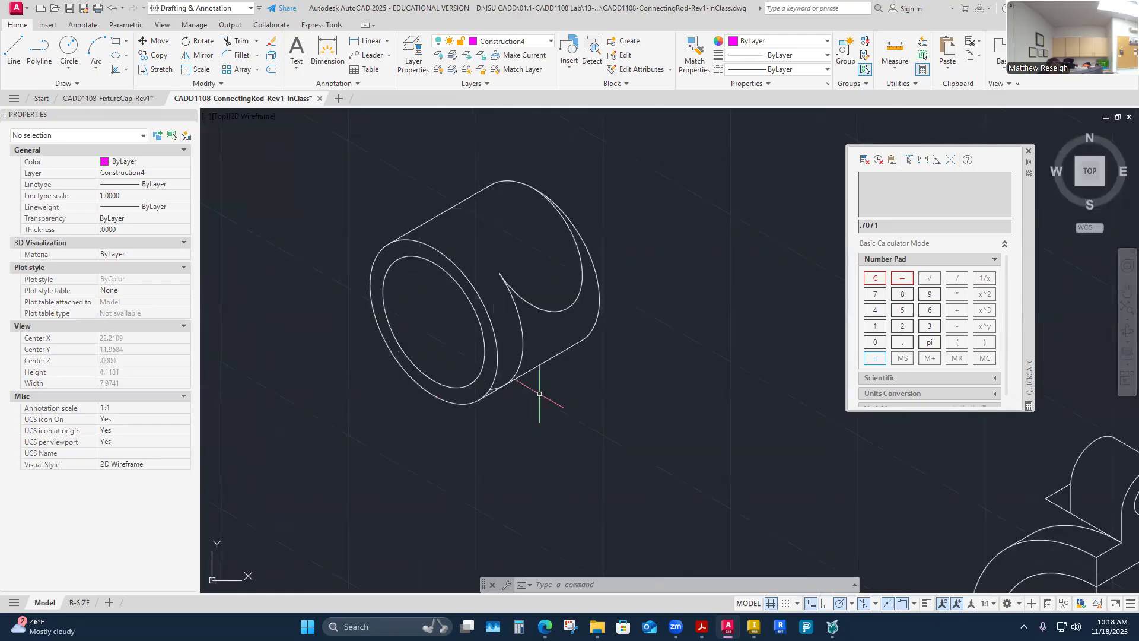
{"action": "left_click", "coordinate": [550, 46]}
{"action": "left_click", "coordinate": [440, 183]}
{"action": "left_click", "coordinate": [440, 198]}
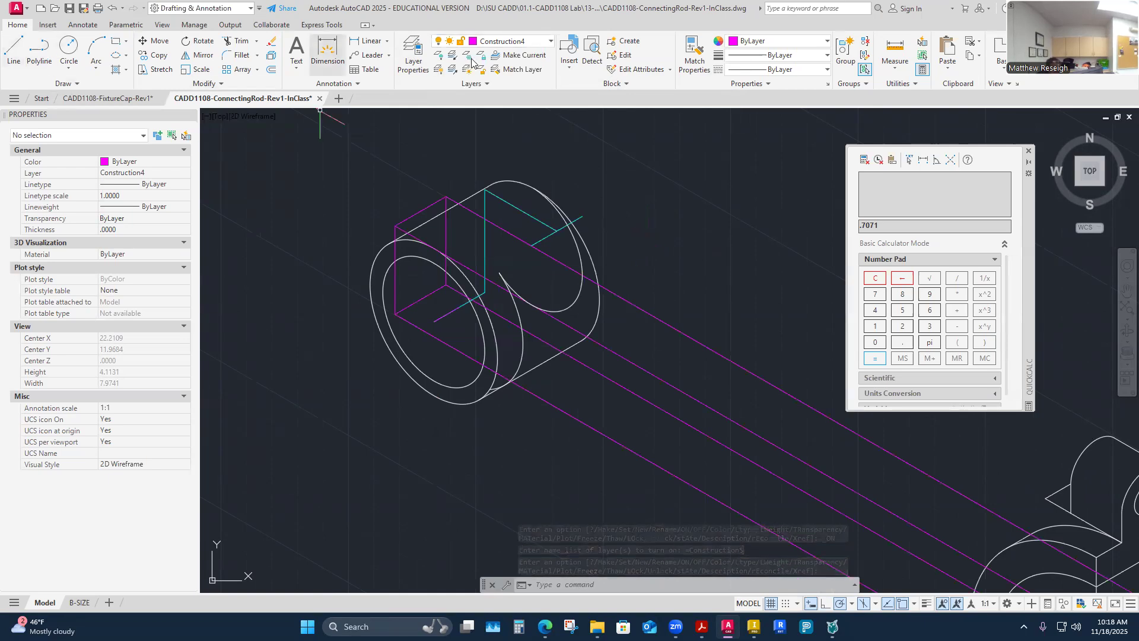
{"action": "left_click", "coordinate": [545, 41]}
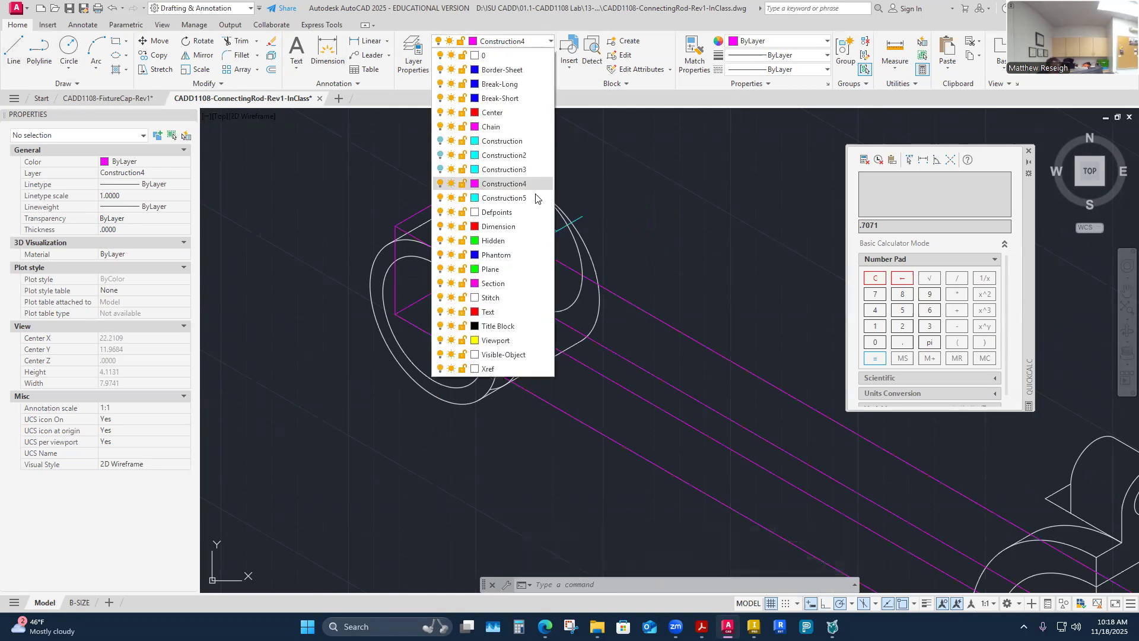
{"action": "left_click", "coordinate": [503, 354]}
Step: Draw the rod's upper front edge line from the fillet isocircle's point directly below its centre to the big end's outer arc
{"action": "left_click", "coordinate": [13, 49]}
{"action": "scroll", "coordinate": [522, 323], "scroll_direction": "up", "scroll_amount": 1}
{"action": "scroll", "coordinate": [653, 409], "scroll_direction": "down", "scroll_amount": 2}
{"action": "scroll", "coordinate": [696, 399], "scroll_direction": "up", "scroll_amount": 4}
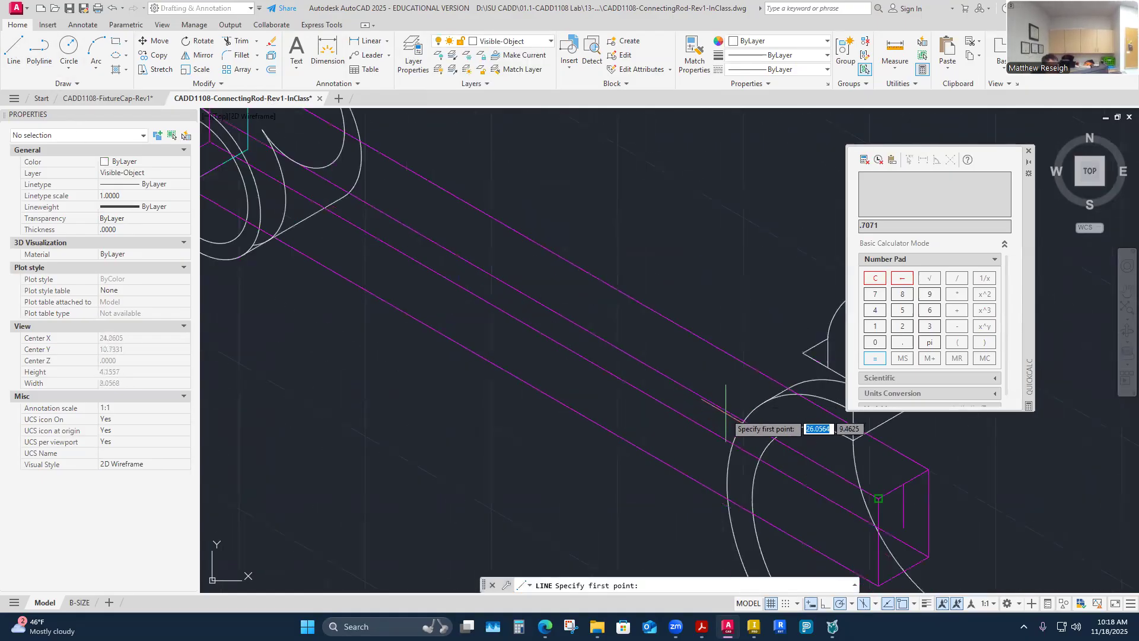
{"action": "scroll", "coordinate": [708, 419], "scroll_direction": "down", "scroll_amount": 4}
{"action": "scroll", "coordinate": [580, 356], "scroll_direction": "up", "scroll_amount": 8}
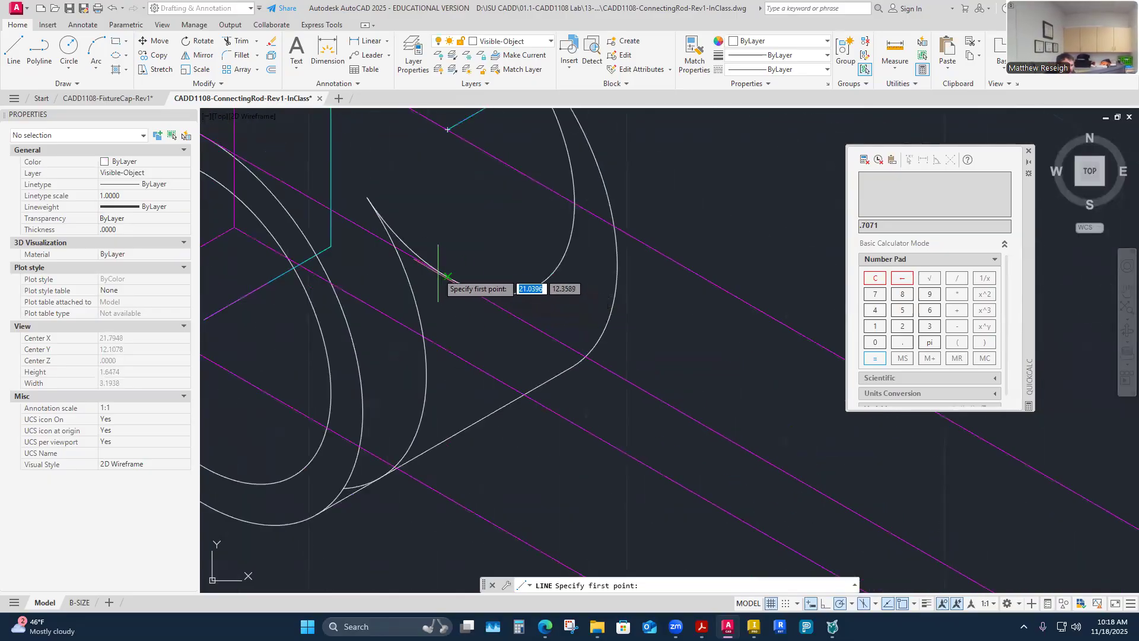
{"action": "left_click", "coordinate": [447, 277]}
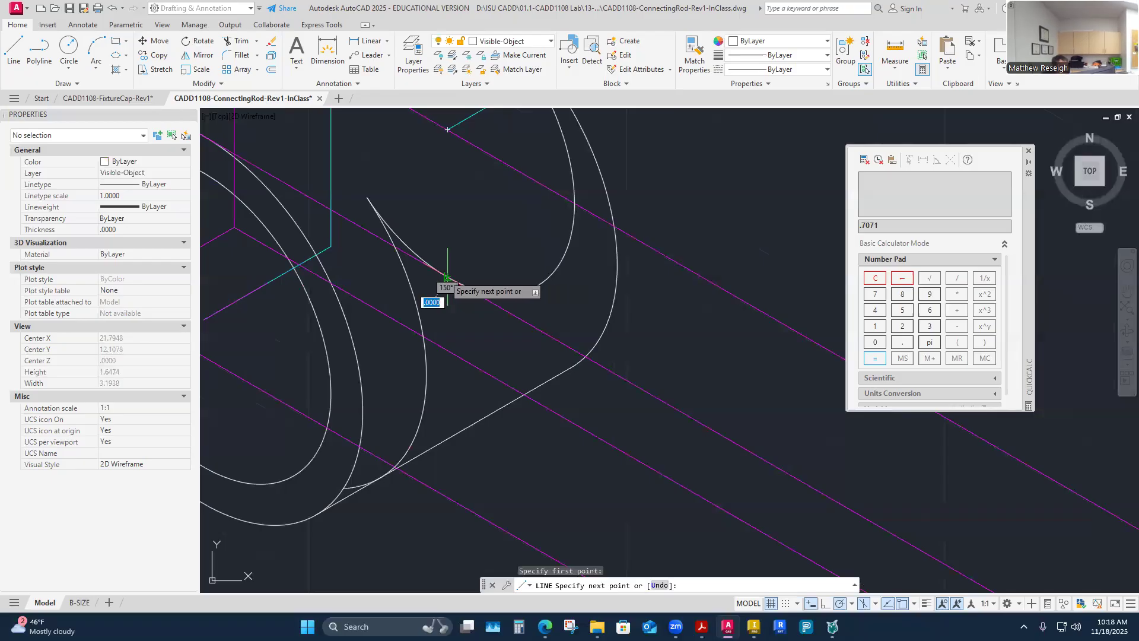
{"action": "scroll", "coordinate": [447, 277], "scroll_direction": "down", "scroll_amount": 5}
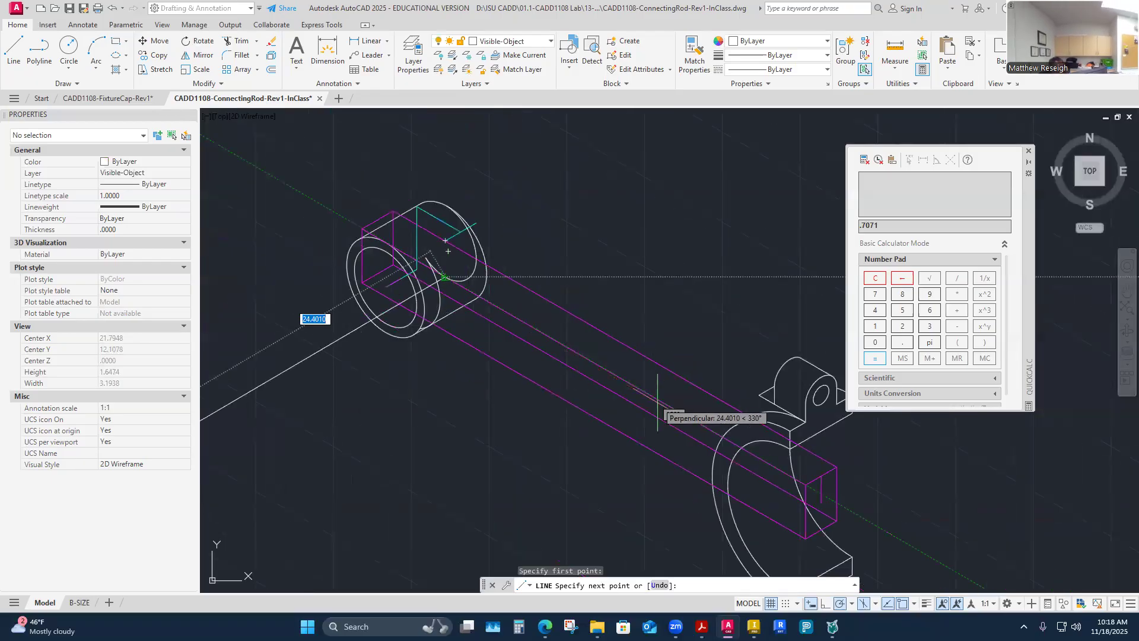
{"action": "scroll", "coordinate": [671, 419], "scroll_direction": "up", "scroll_amount": 5}
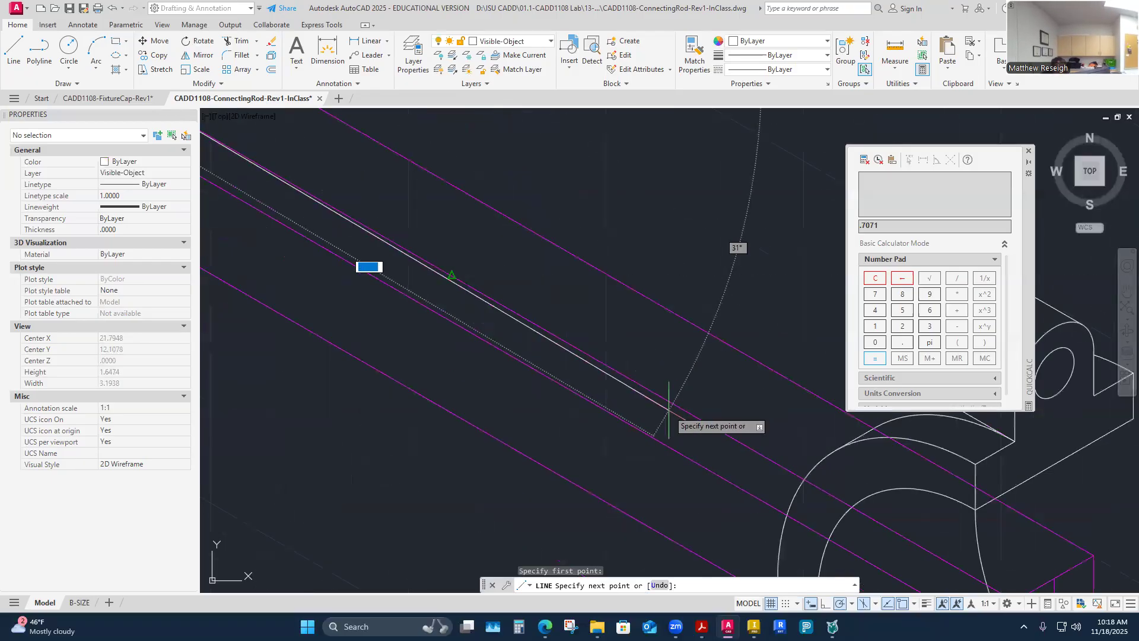
{"action": "left_click", "coordinate": [804, 478]}
{"action": "right_click", "coordinate": [804, 477]}
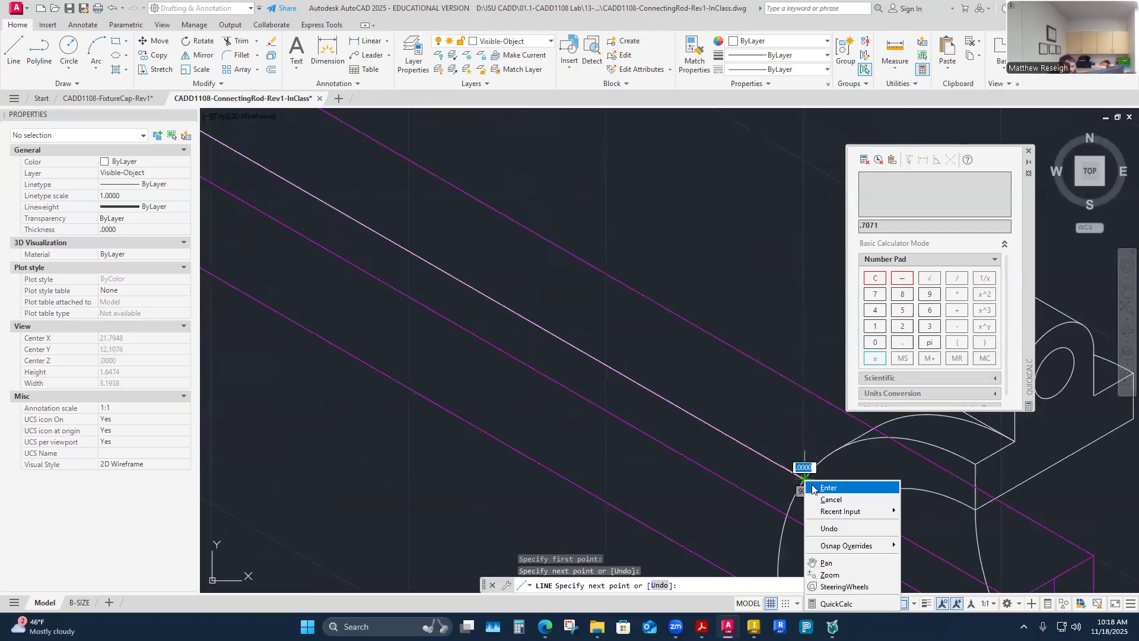
{"action": "left_click", "coordinate": [823, 485]}
Step: Trim the upper fillet isocircle's portions beyond the new rod edge, keeping only the short arc between the copied ellipse and the edge
{"action": "scroll", "coordinate": [720, 419], "scroll_direction": "down", "scroll_amount": 6}
{"action": "scroll", "coordinate": [687, 407], "scroll_direction": "up", "scroll_amount": 5}
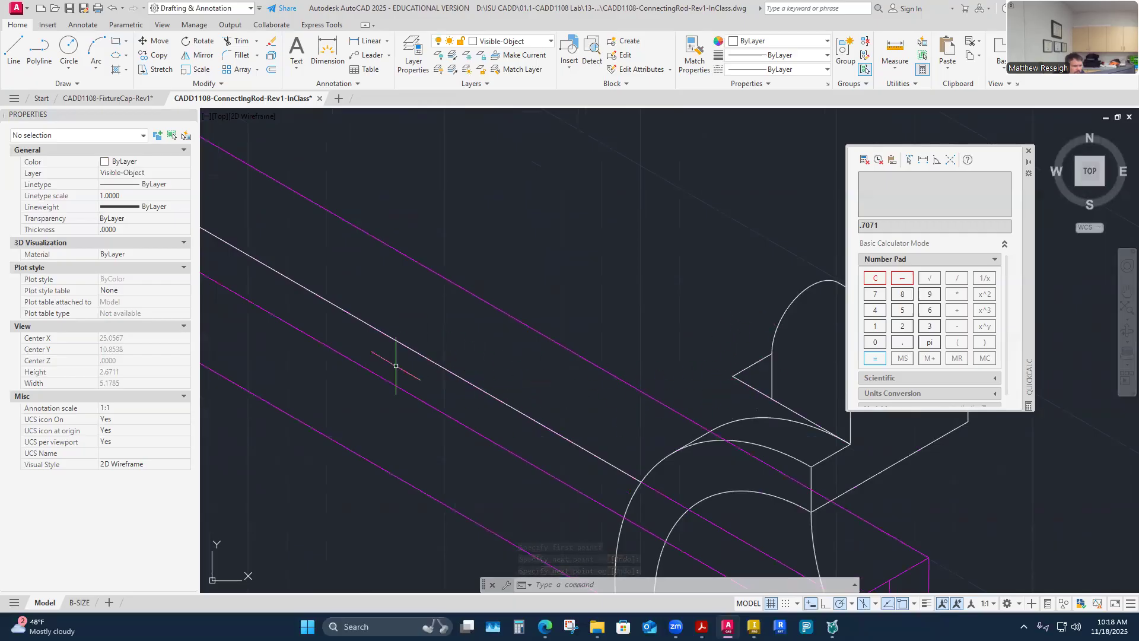
{"action": "scroll", "coordinate": [601, 260], "scroll_direction": "down", "scroll_amount": 5}
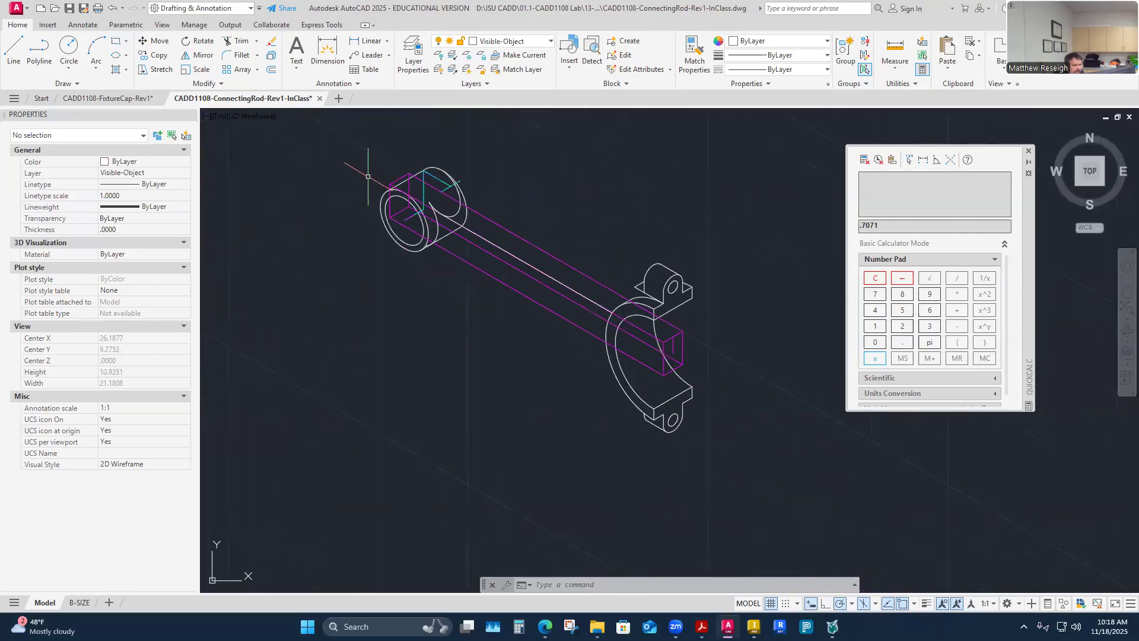
{"action": "scroll", "coordinate": [367, 175], "scroll_direction": "up", "scroll_amount": 5}
{"action": "scroll", "coordinate": [561, 197], "scroll_direction": "up", "scroll_amount": 2}
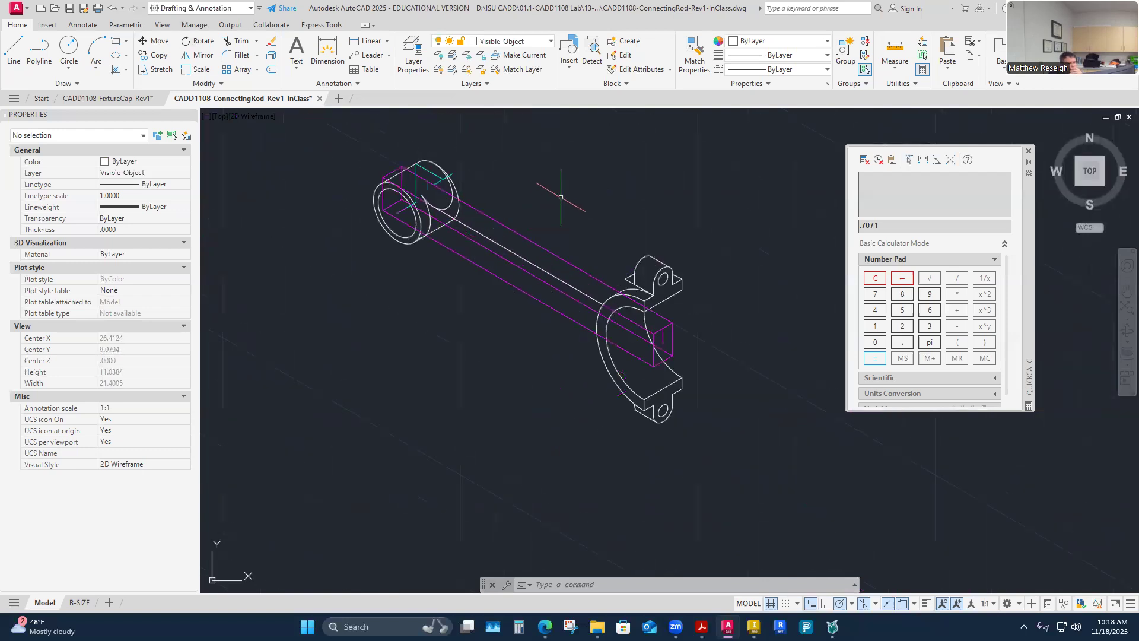
{"action": "scroll", "coordinate": [527, 202], "scroll_direction": "up", "scroll_amount": 3}
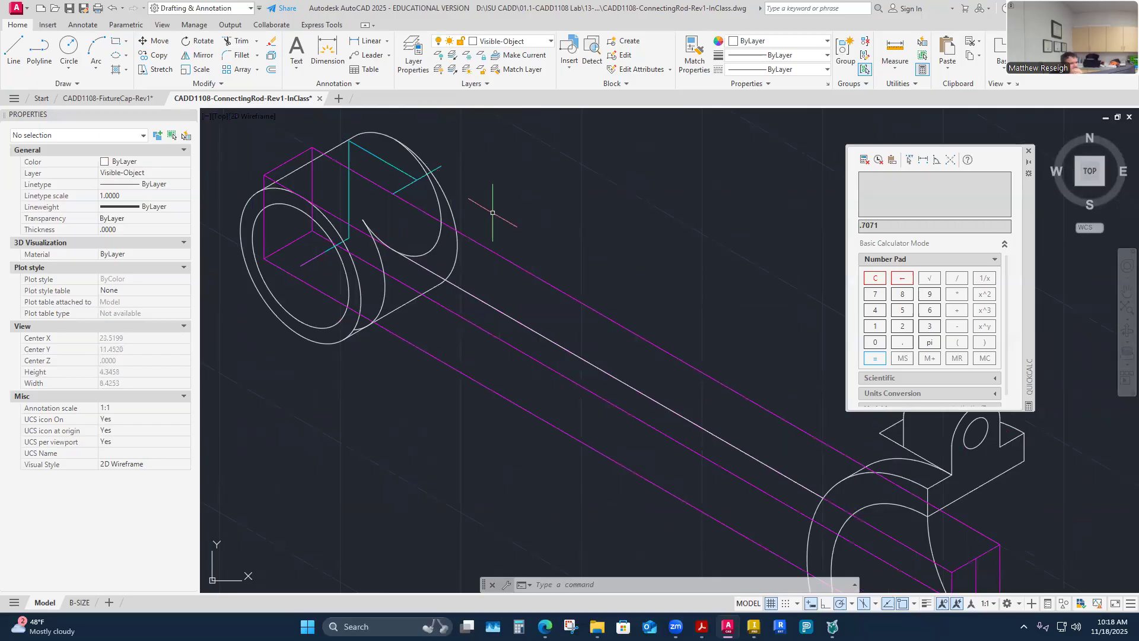
{"action": "scroll", "coordinate": [438, 207], "scroll_direction": "up", "scroll_amount": 2}
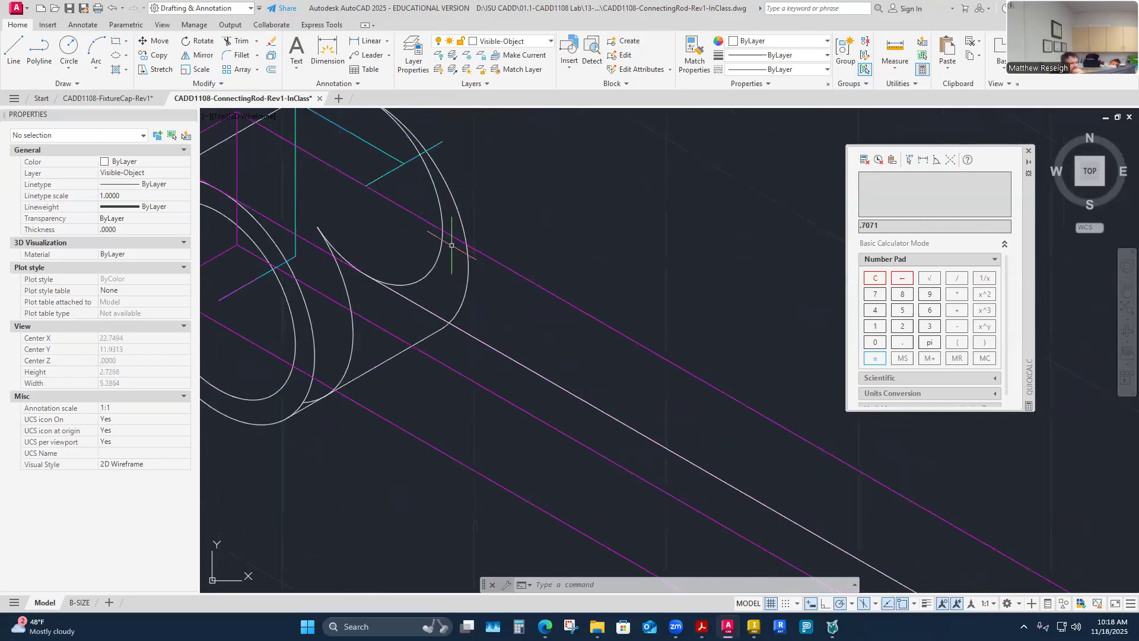
{"action": "left_click", "coordinate": [236, 40]}
{"action": "scroll", "coordinate": [397, 142], "scroll_direction": "up", "scroll_amount": 2}
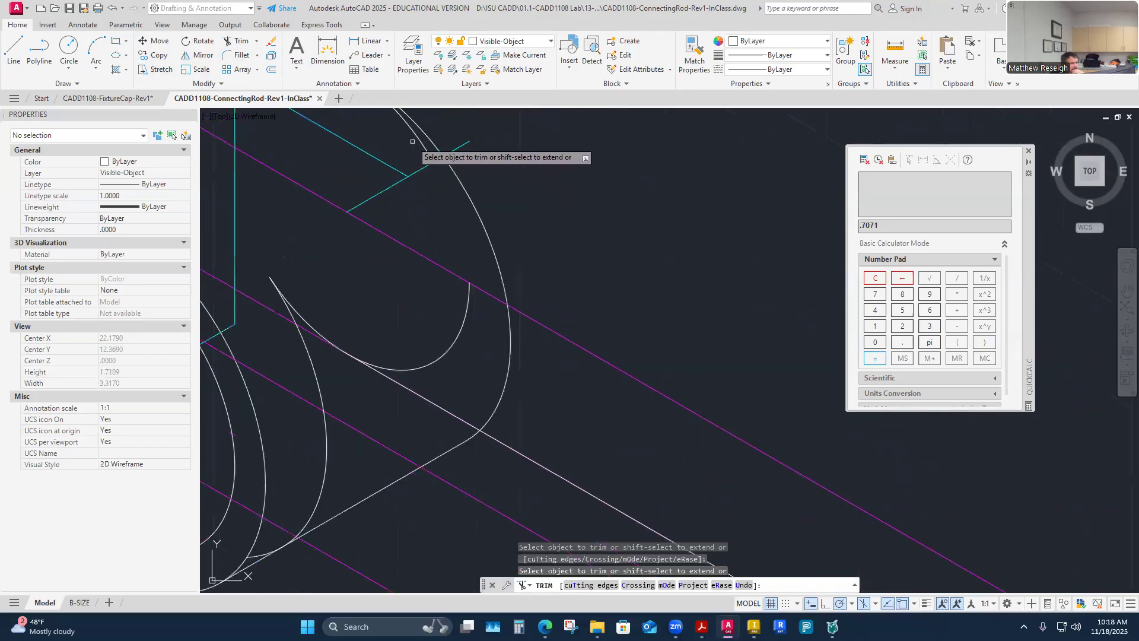
{"action": "left_click", "coordinate": [416, 137]}
{"action": "scroll", "coordinate": [406, 166], "scroll_direction": "down", "scroll_amount": 2}
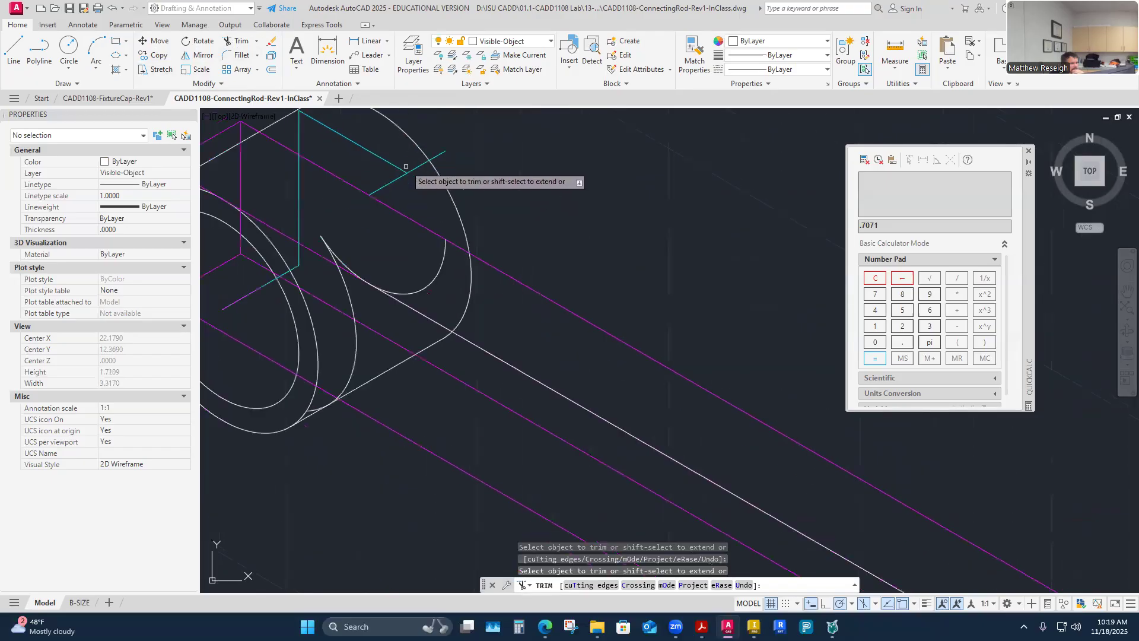
{"action": "left_click", "coordinate": [443, 262]}
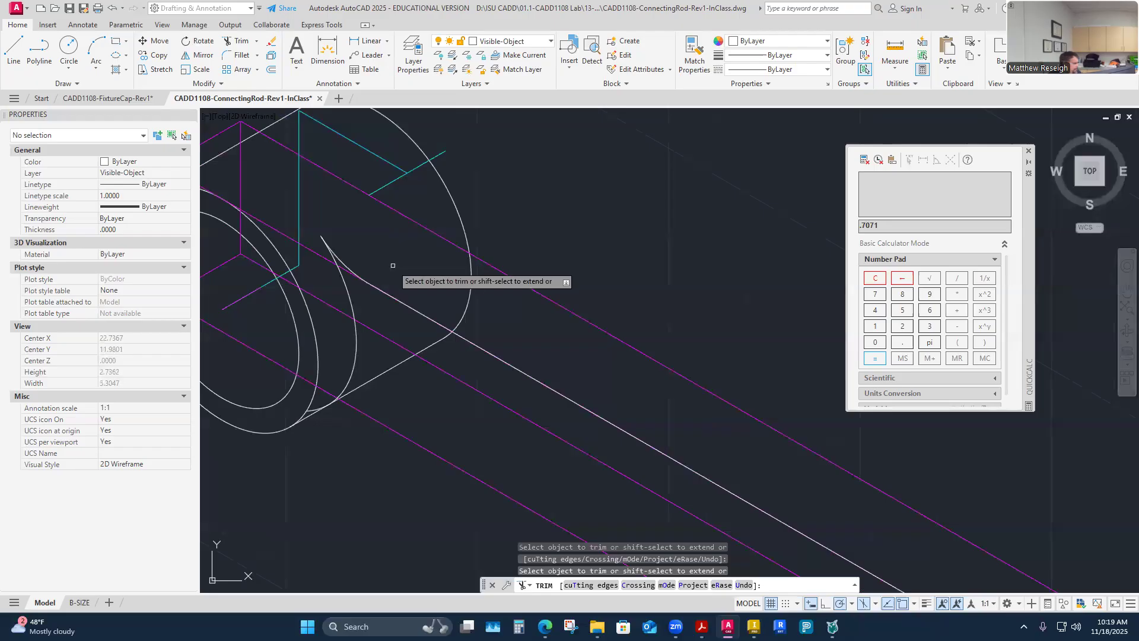
{"action": "key", "text": "Escape"}
Step: Examine the remaining fillet arc, the new rod edge and the lower construction line where they meet the small end
{"action": "left_click", "coordinate": [344, 261]}
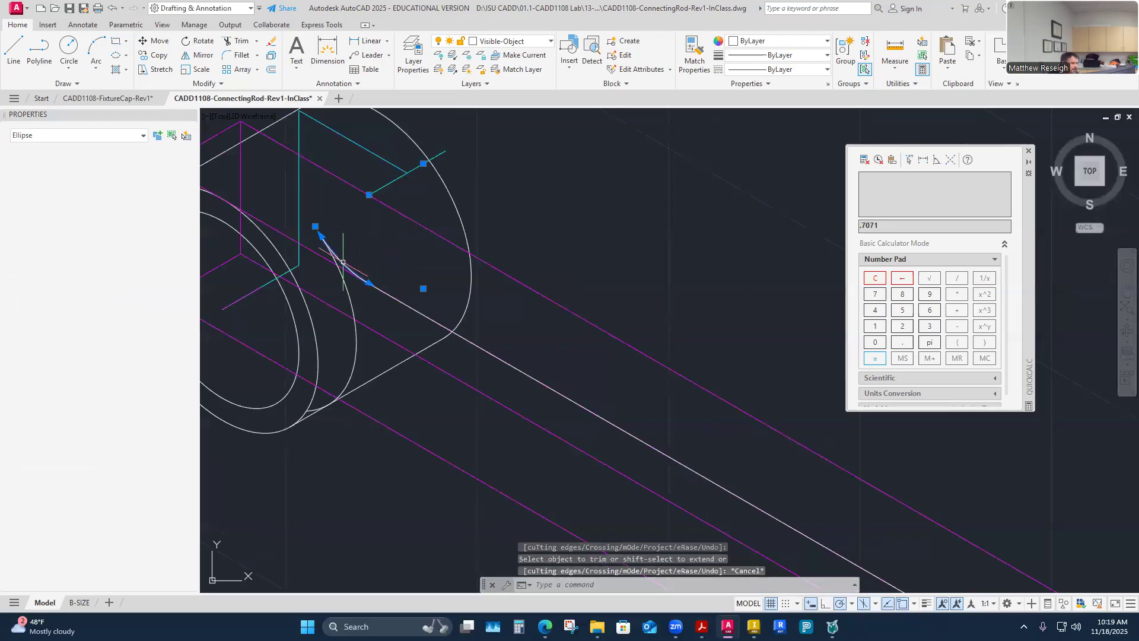
{"action": "scroll", "coordinate": [372, 241], "scroll_direction": "down", "scroll_amount": 3}
{"action": "scroll", "coordinate": [335, 240], "scroll_direction": "up", "scroll_amount": 1}
{"action": "scroll", "coordinate": [335, 241], "scroll_direction": "up", "scroll_amount": 2}
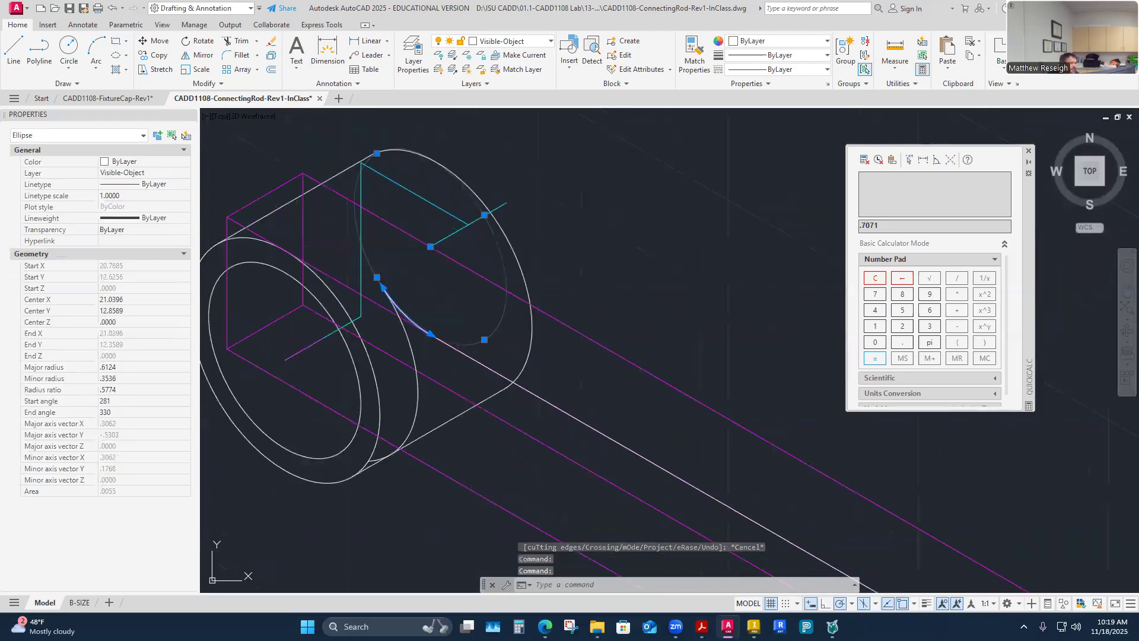
{"action": "key", "text": "Escape"}
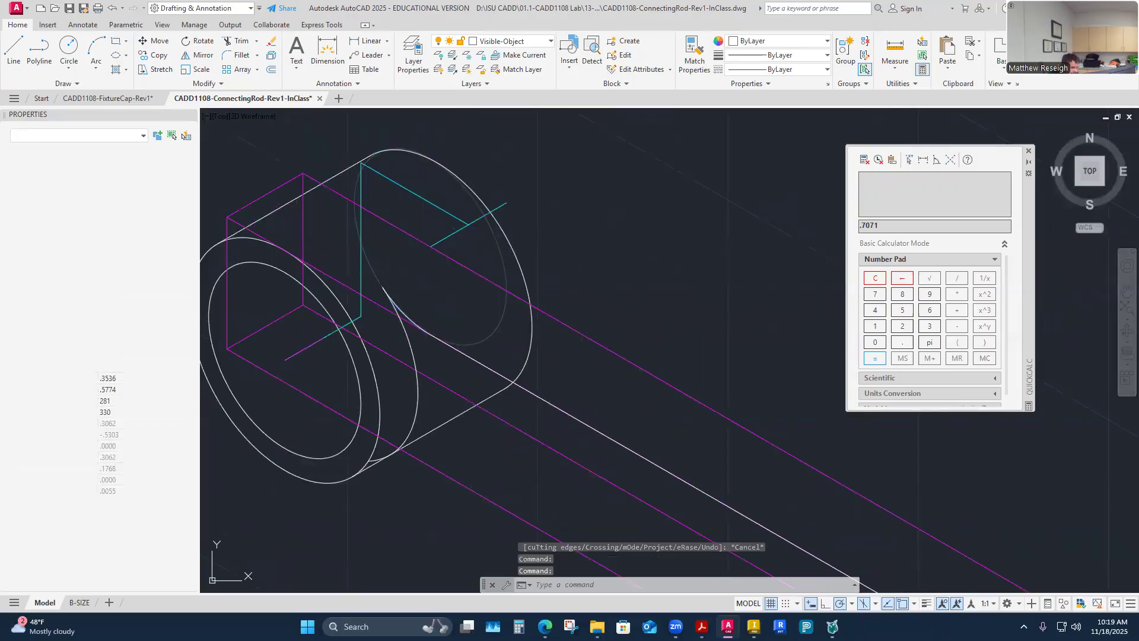
{"action": "scroll", "coordinate": [387, 317], "scroll_direction": "up", "scroll_amount": 3}
{"action": "left_click", "coordinate": [435, 312]}
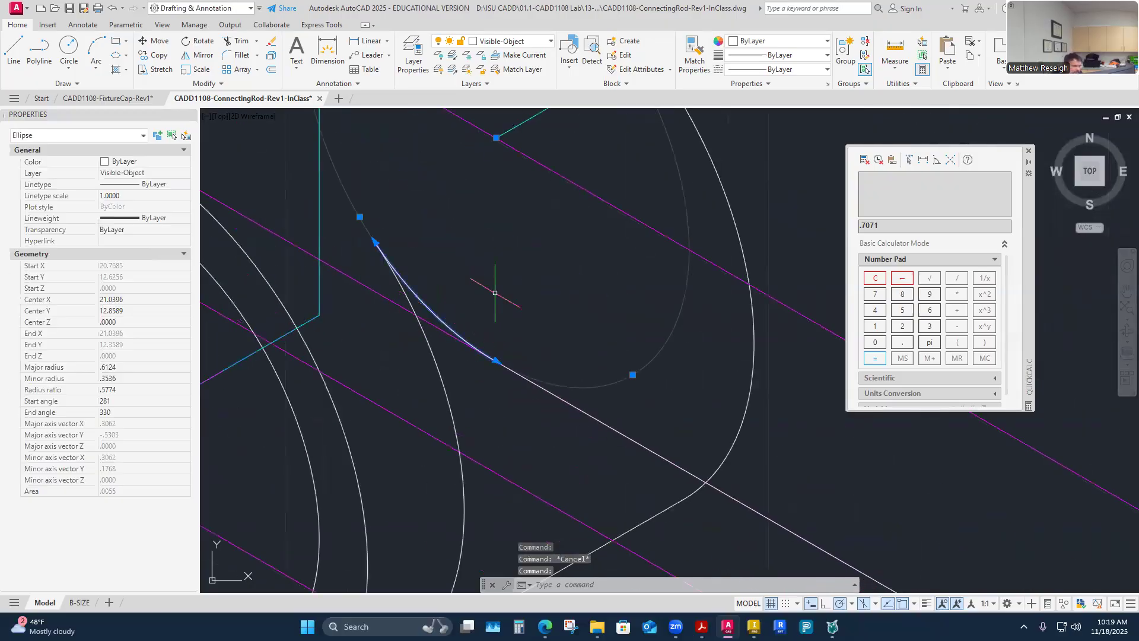
{"action": "key", "text": "Escape"}
{"action": "scroll", "coordinate": [468, 256], "scroll_direction": "down", "scroll_amount": 5}
{"action": "scroll", "coordinate": [435, 223], "scroll_direction": "up", "scroll_amount": 2}
{"action": "scroll", "coordinate": [435, 223], "scroll_direction": "down", "scroll_amount": 3}
{"action": "scroll", "coordinate": [386, 258], "scroll_direction": "up", "scroll_amount": 4}
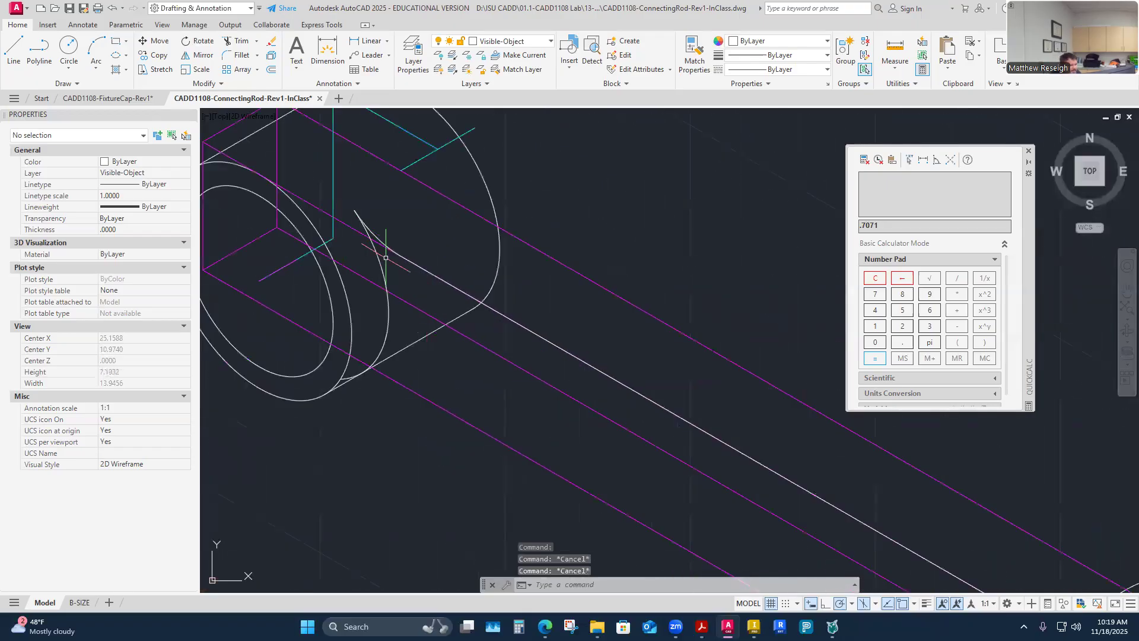
{"action": "scroll", "coordinate": [368, 261], "scroll_direction": "down", "scroll_amount": 4}
{"action": "scroll", "coordinate": [349, 273], "scroll_direction": "up", "scroll_amount": 2}
{"action": "scroll", "coordinate": [350, 274], "scroll_direction": "up", "scroll_amount": 2}
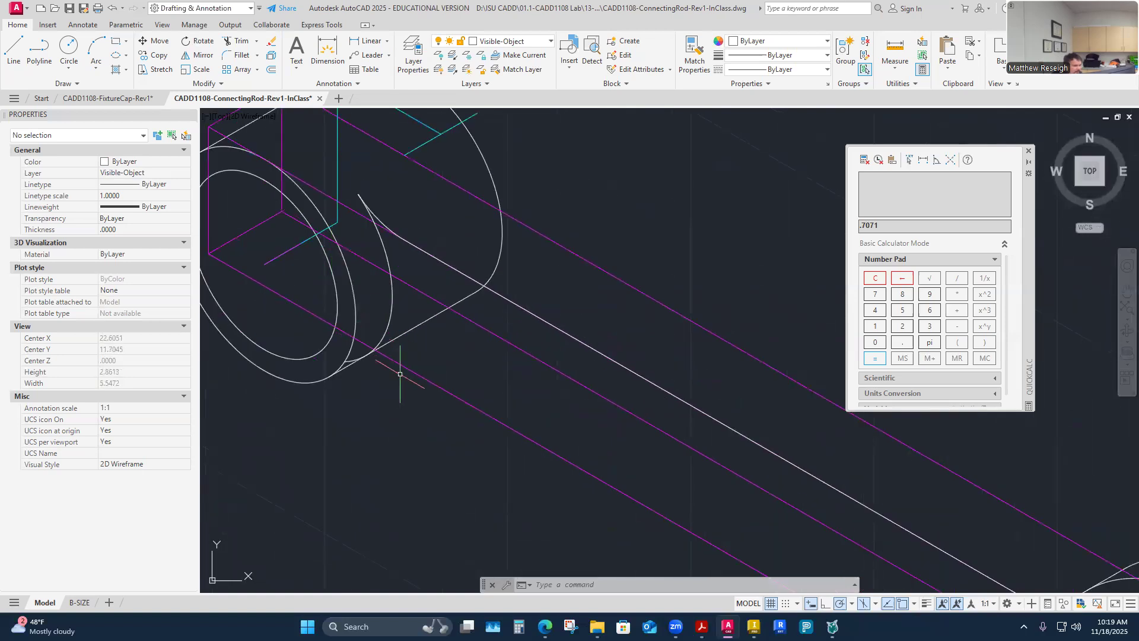
{"action": "scroll", "coordinate": [369, 291], "scroll_direction": "down", "scroll_amount": 4}
{"action": "scroll", "coordinate": [365, 282], "scroll_direction": "up", "scroll_amount": 3}
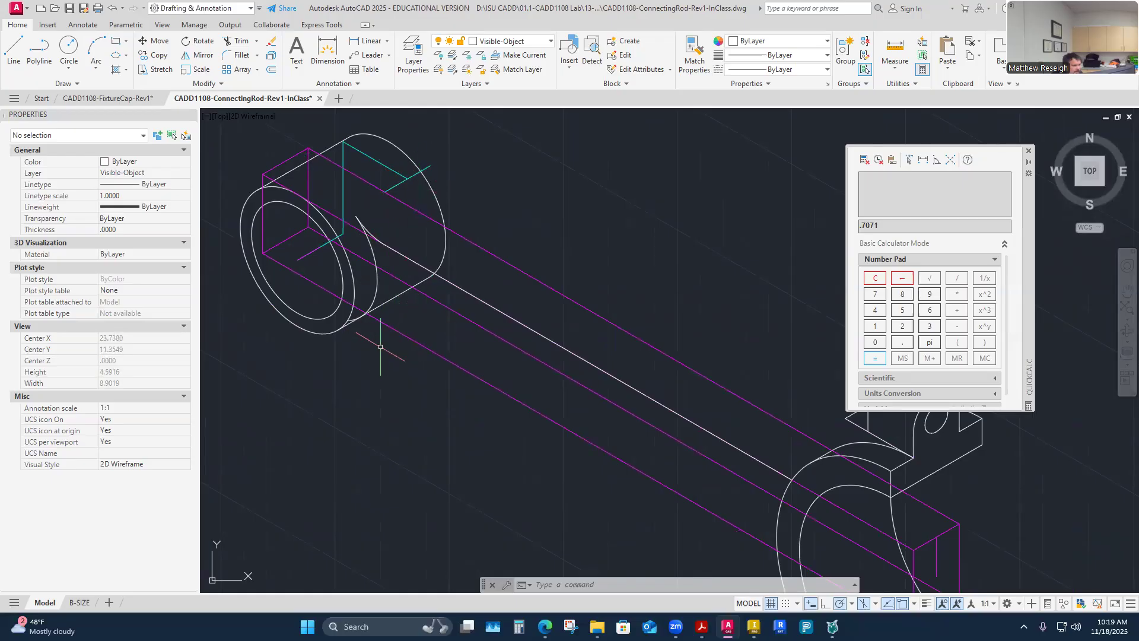
{"action": "left_click", "coordinate": [414, 343]}
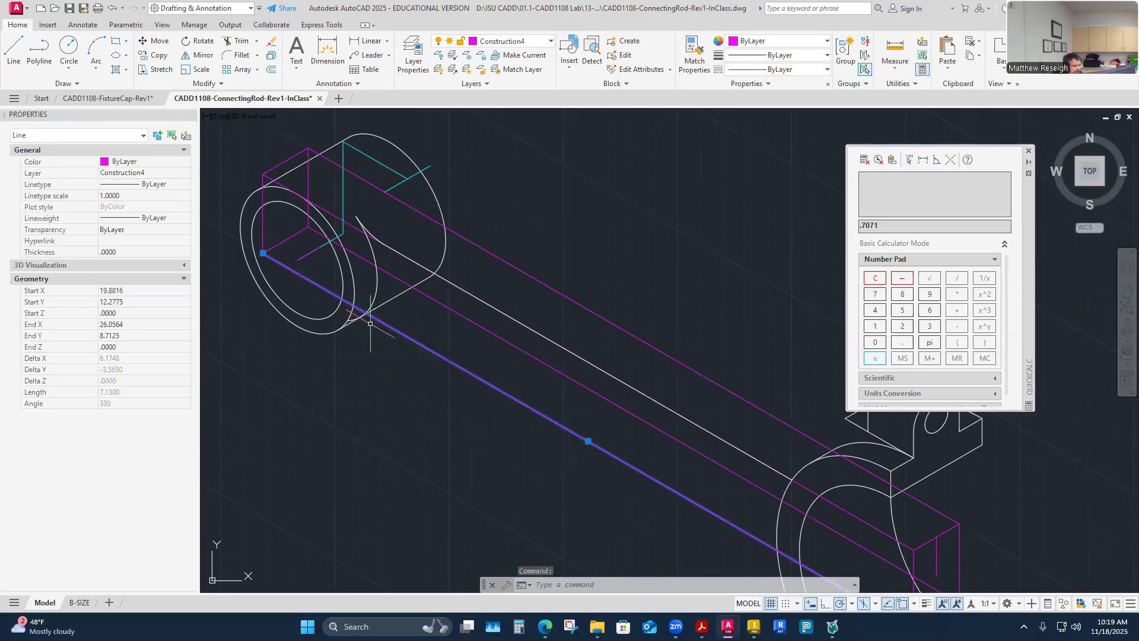
{"action": "key", "text": "Escape"}
{"action": "key", "text": "Escape"}
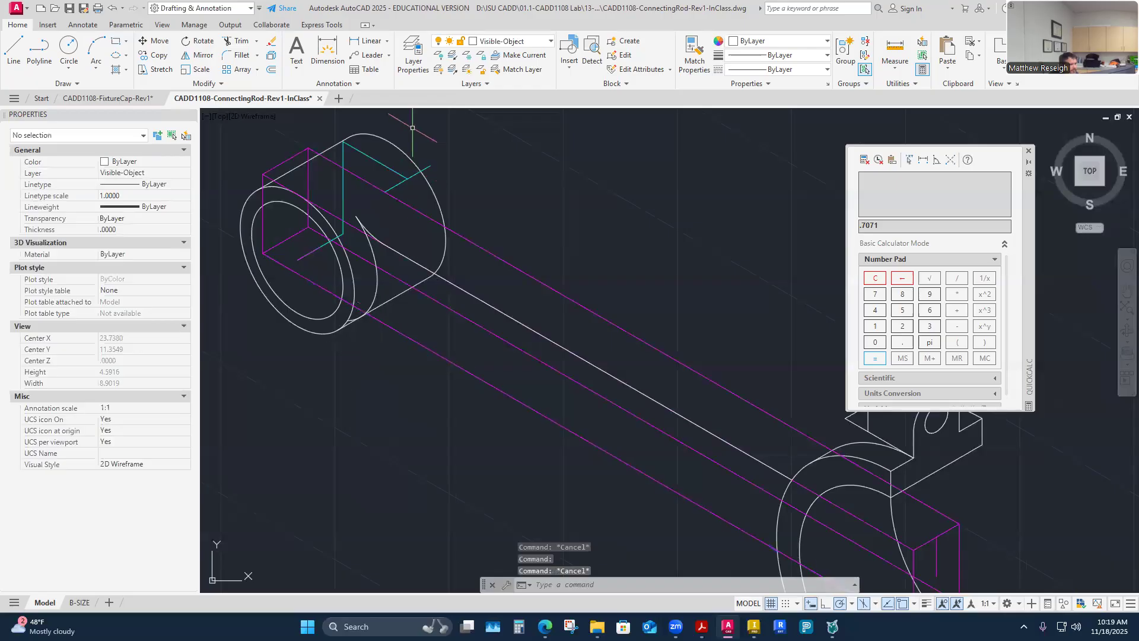
{"action": "key", "text": "Escape"}
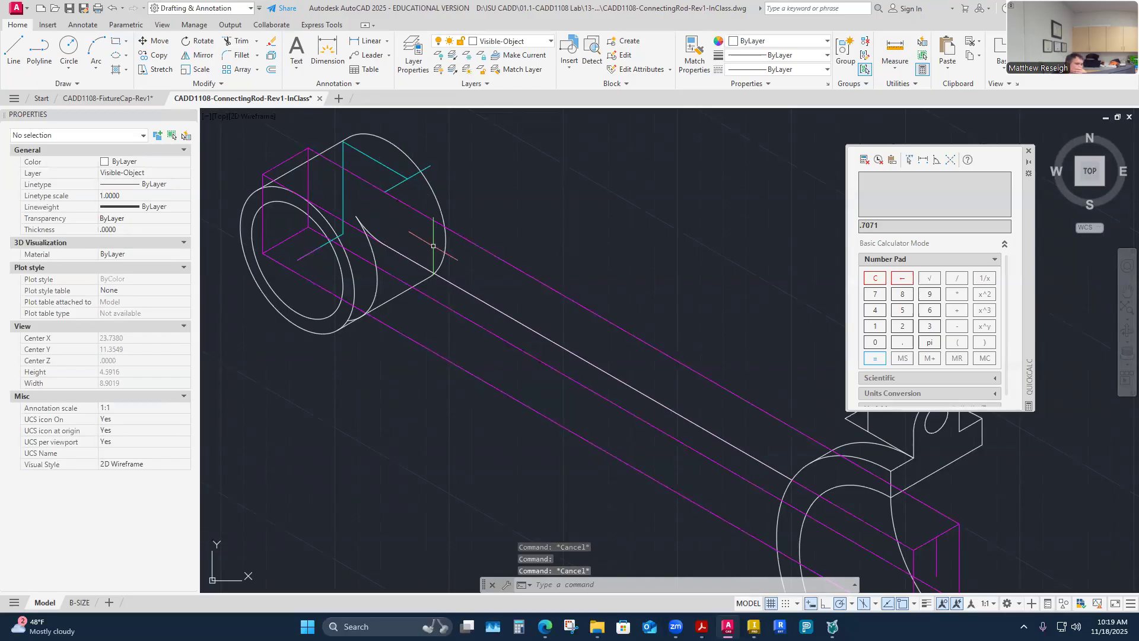
Step: On the Construction5 layer, draw a .875 vertical construction line downward from the back end of the .25 line on the small end's axis
{"action": "left_click", "coordinate": [541, 43]}
{"action": "left_click", "coordinate": [496, 198]}
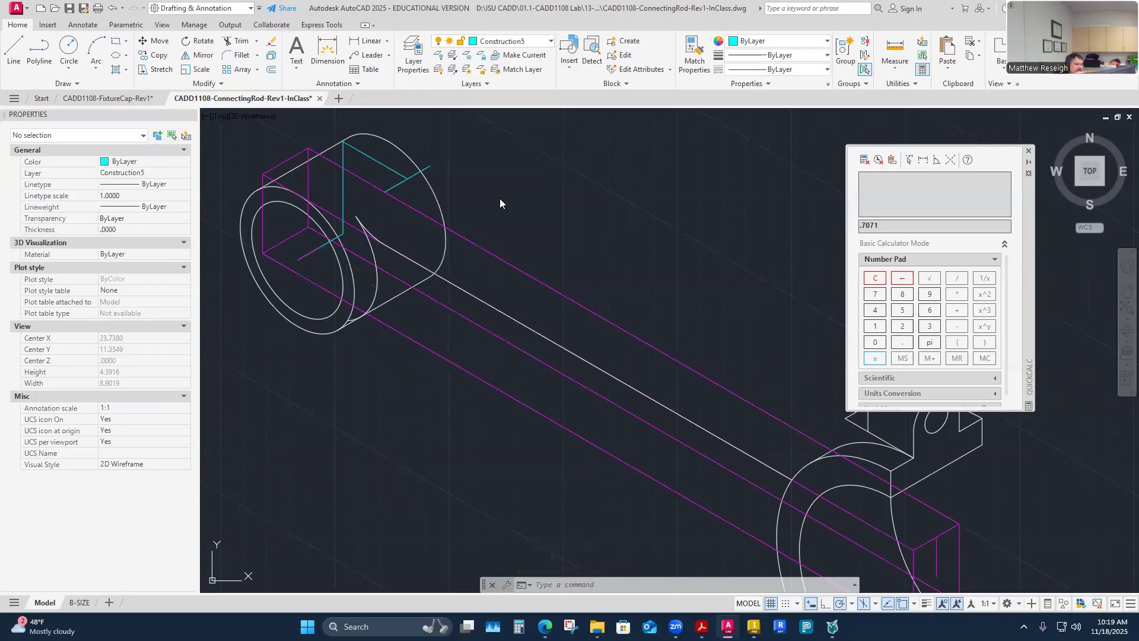
{"action": "left_click", "coordinate": [13, 50]}
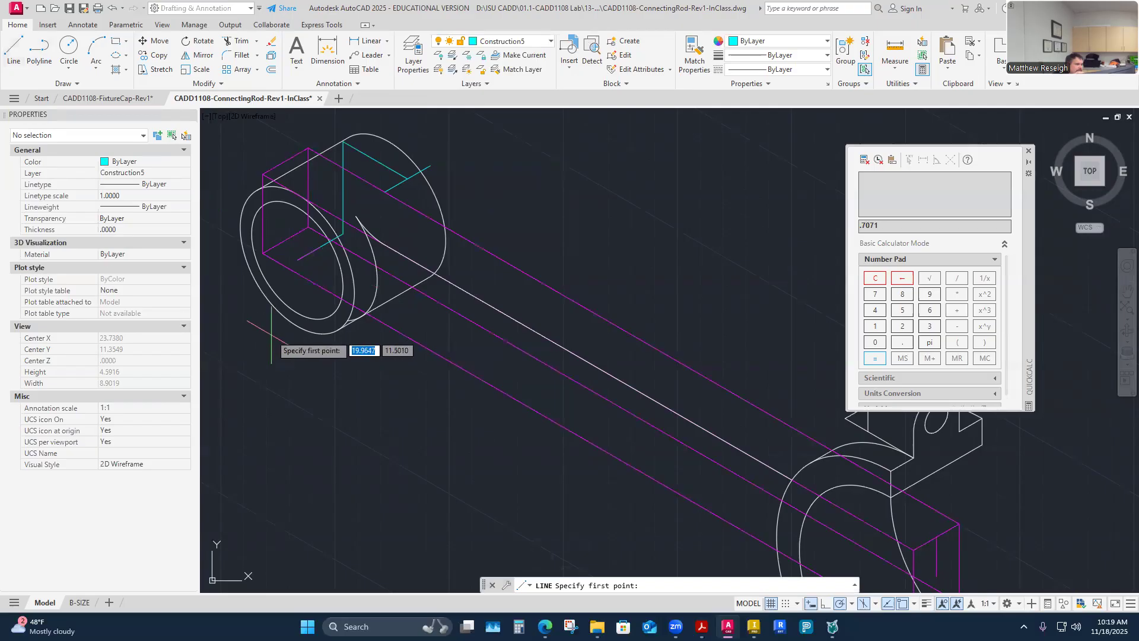
{"action": "scroll", "coordinate": [293, 298], "scroll_direction": "up", "scroll_amount": 4}
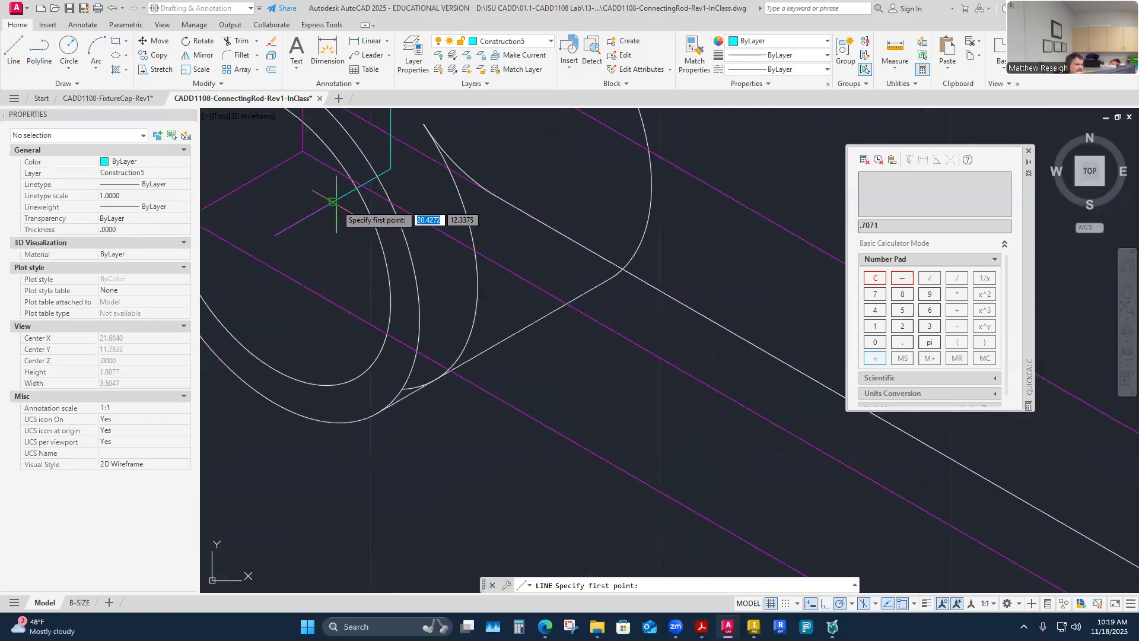
{"action": "scroll", "coordinate": [380, 261], "scroll_direction": "down", "scroll_amount": 4}
{"action": "scroll", "coordinate": [393, 238], "scroll_direction": "up", "scroll_amount": 2}
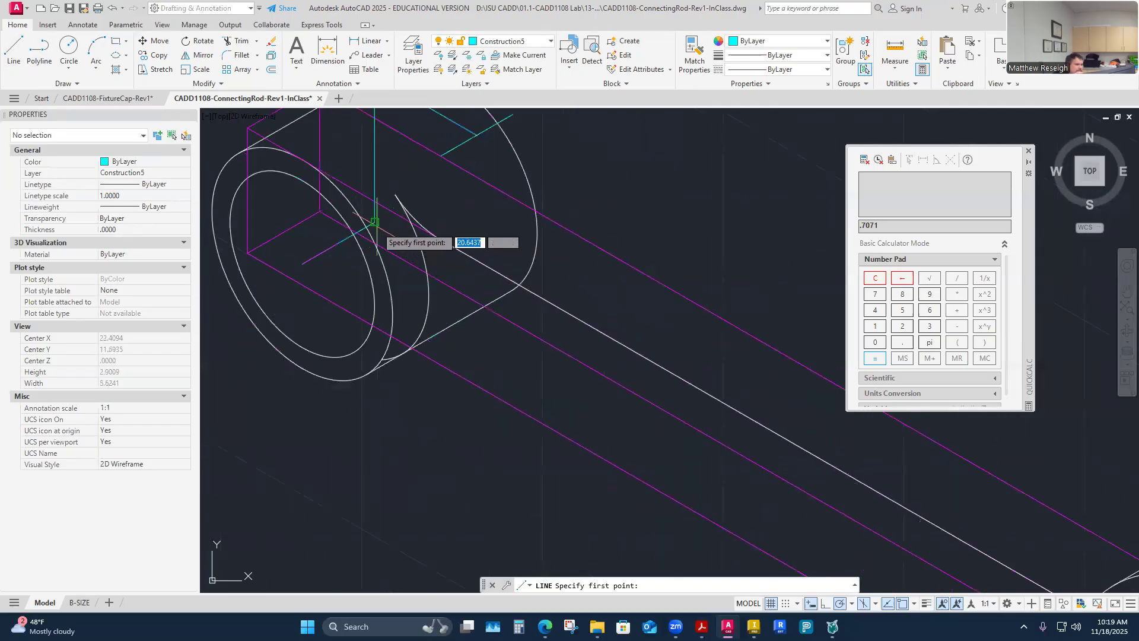
{"action": "left_click", "coordinate": [374, 222]}
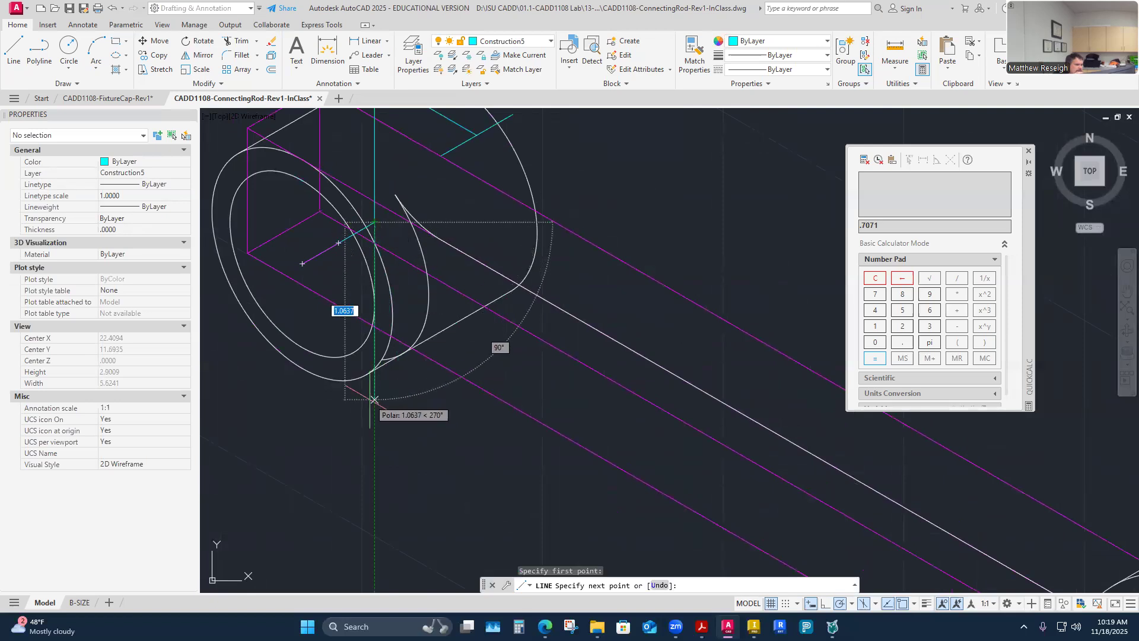
{"action": "type", "text": ".875"}
{"action": "key", "text": "Return"}
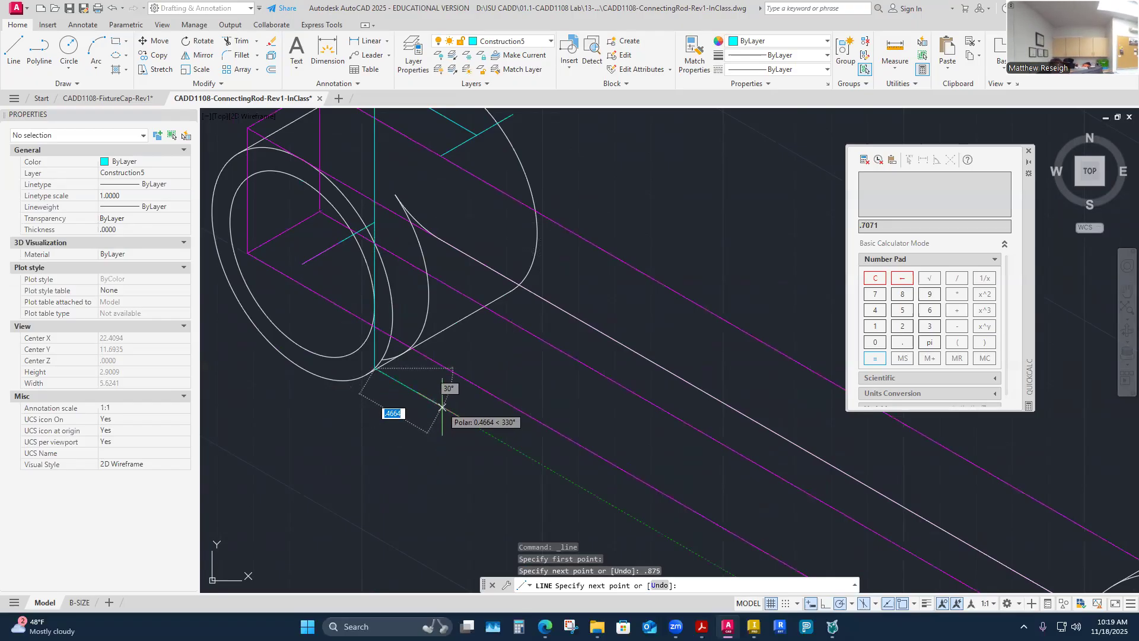
Step: Continue the construction line .7071 at 330° along the rod's direction, and from there .25 toward the front, parallel to the small end's axis
{"action": "type", "text": ".7071"}
{"action": "key", "text": "Return"}
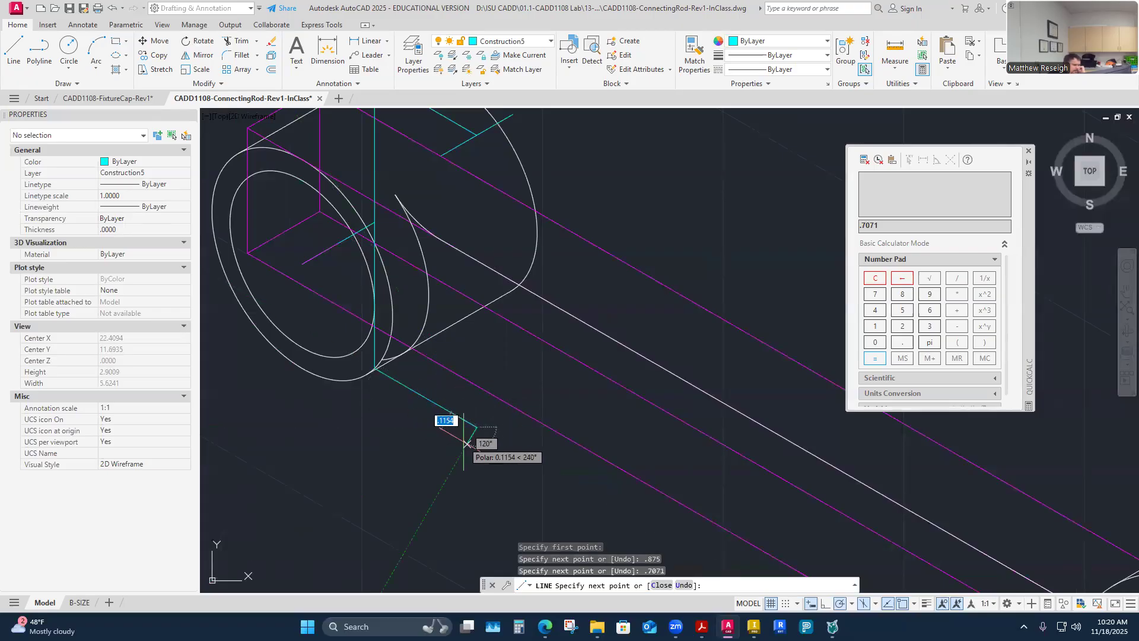
{"action": "type", "text": ".25"}
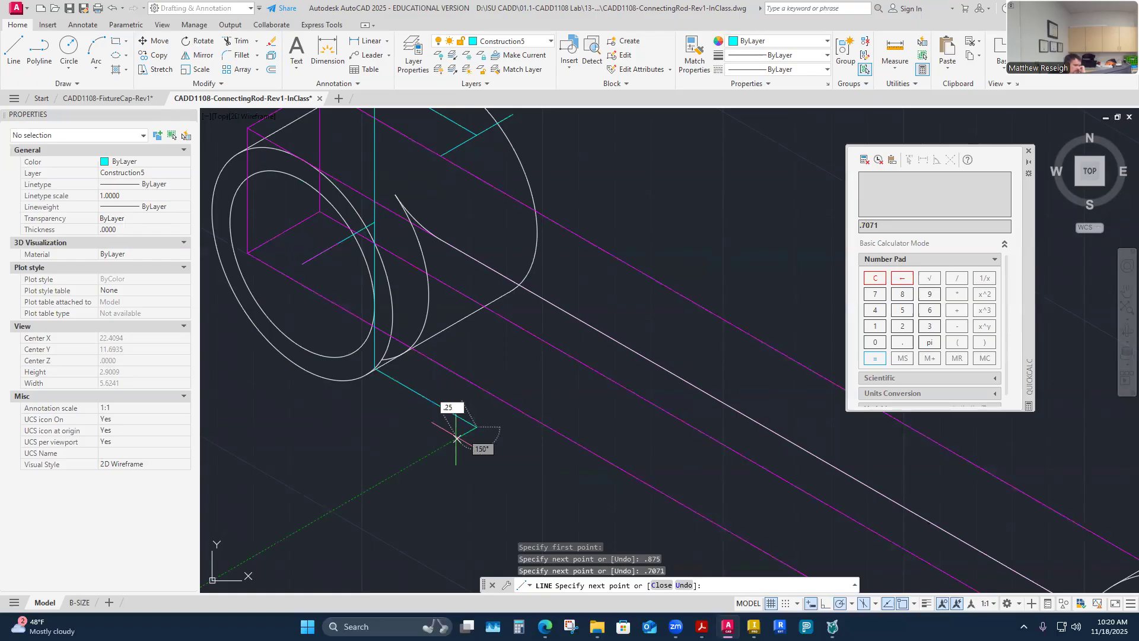
{"action": "key", "text": "Return"}
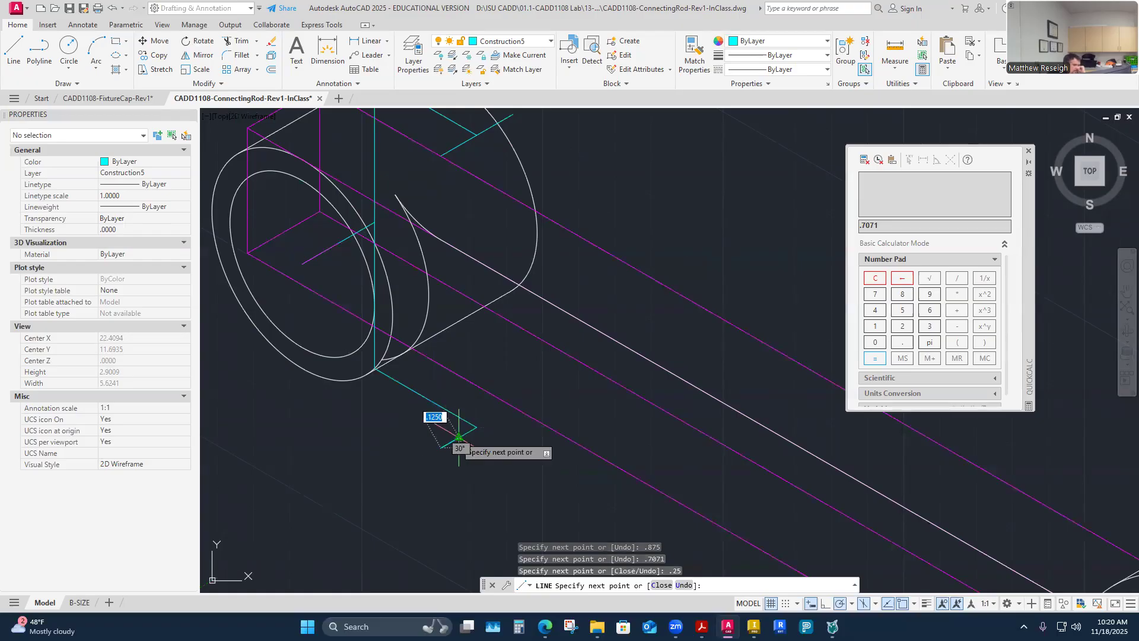
{"action": "key", "text": "Escape"}
Step: Draw a .25 construction line at 30° toward the back from the outer end of the lower .7071 line
{"action": "scroll", "coordinate": [552, 417], "scroll_direction": "up", "scroll_amount": 2}
{"action": "right_click", "coordinate": [468, 429]}
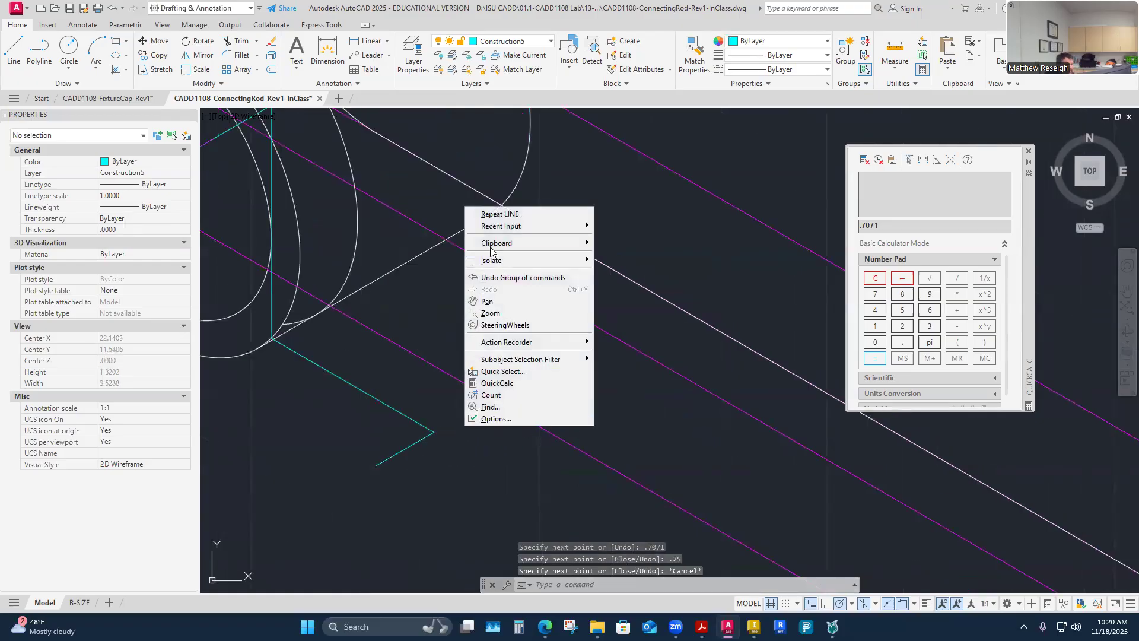
{"action": "left_click", "coordinate": [500, 214]}
{"action": "left_click", "coordinate": [434, 430]}
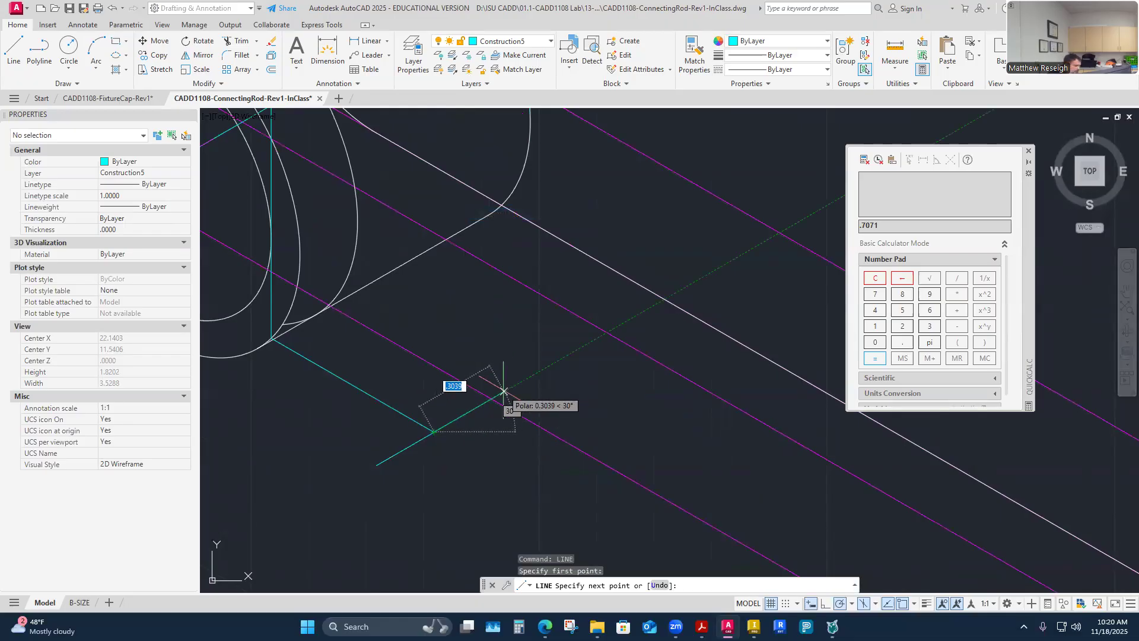
{"action": "type", "text": ".25"}
{"action": "key", "text": "Return"}
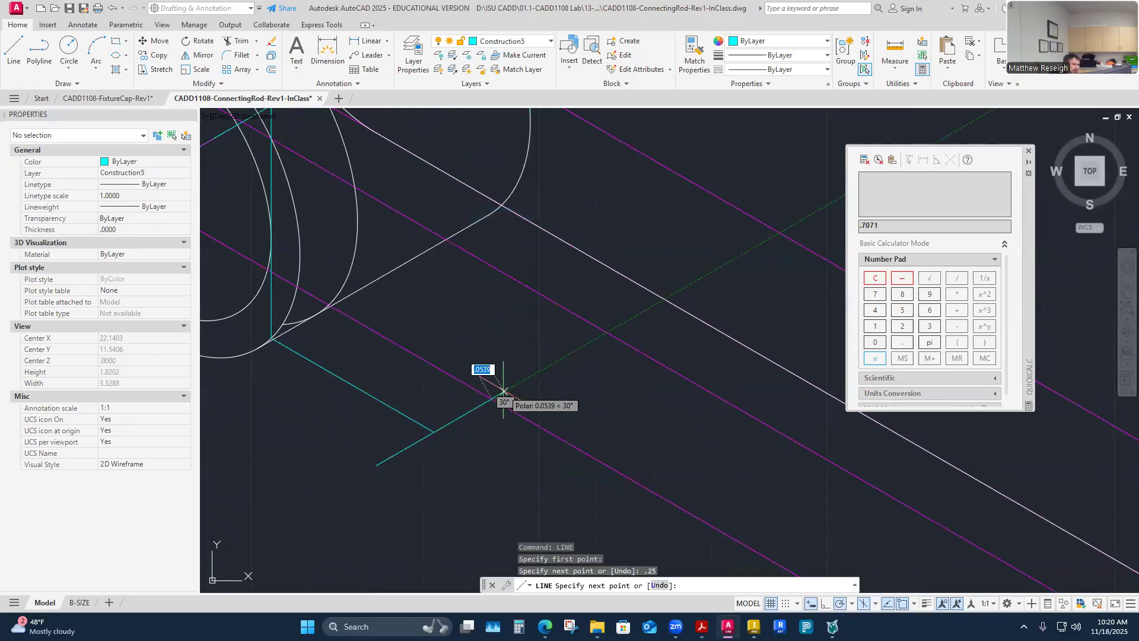
{"action": "key", "text": "Escape"}
{"action": "scroll", "coordinate": [470, 368], "scroll_direction": "down", "scroll_amount": 5}
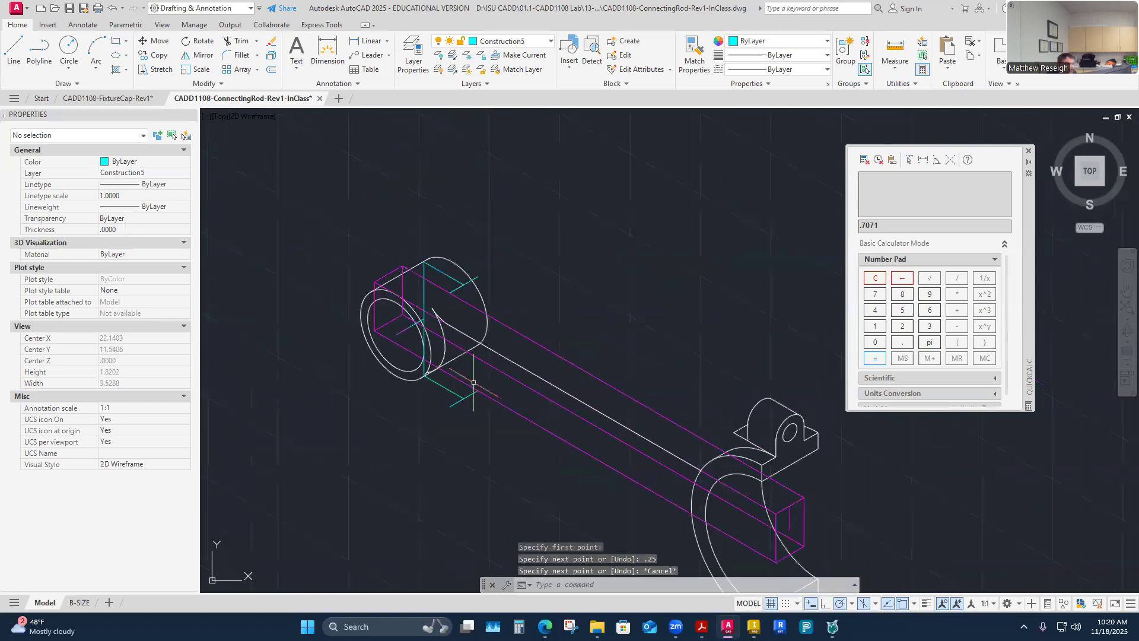
{"action": "scroll", "coordinate": [470, 371], "scroll_direction": "up", "scroll_amount": 3}
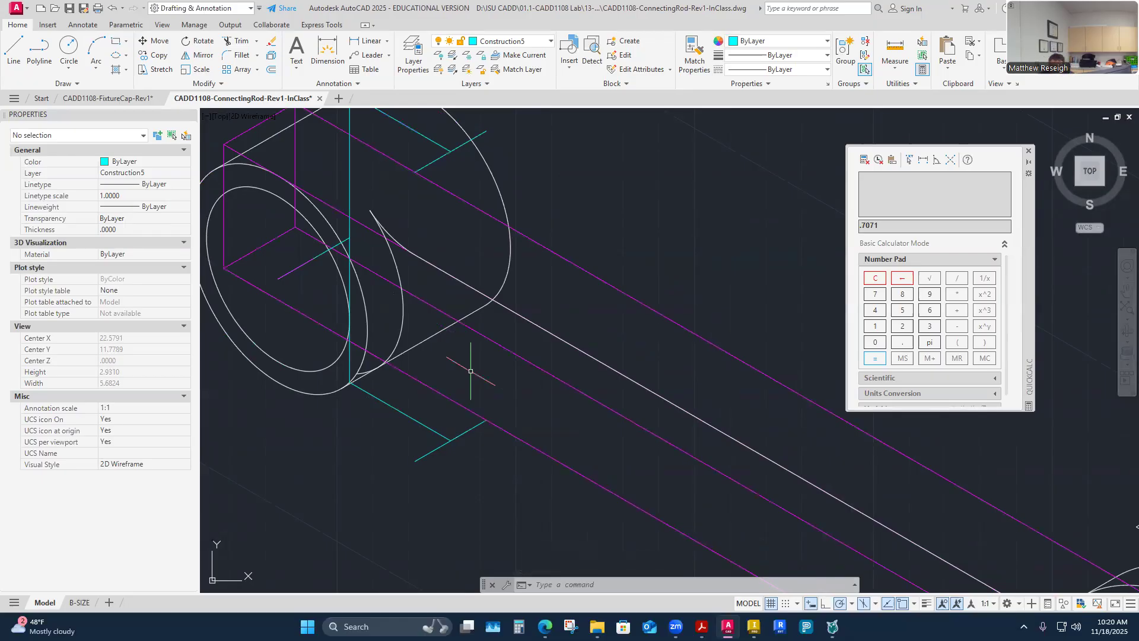
{"action": "scroll", "coordinate": [470, 372], "scroll_direction": "down", "scroll_amount": 4}
{"action": "scroll", "coordinate": [447, 304], "scroll_direction": "up", "scroll_amount": 2}
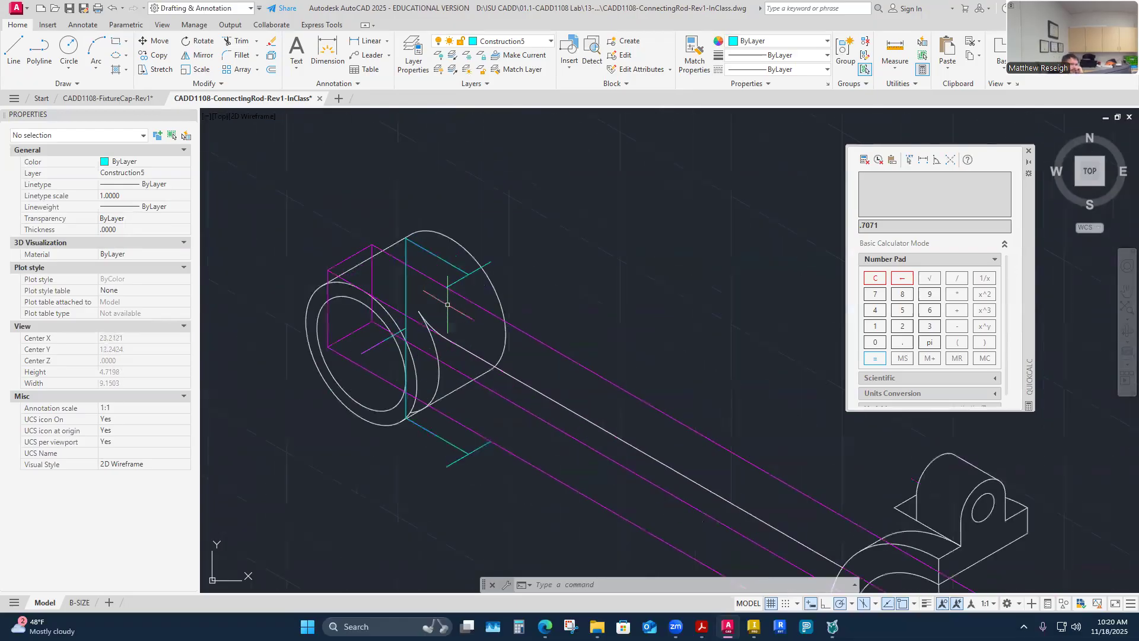
{"action": "scroll", "coordinate": [510, 474], "scroll_direction": "up", "scroll_amount": 2}
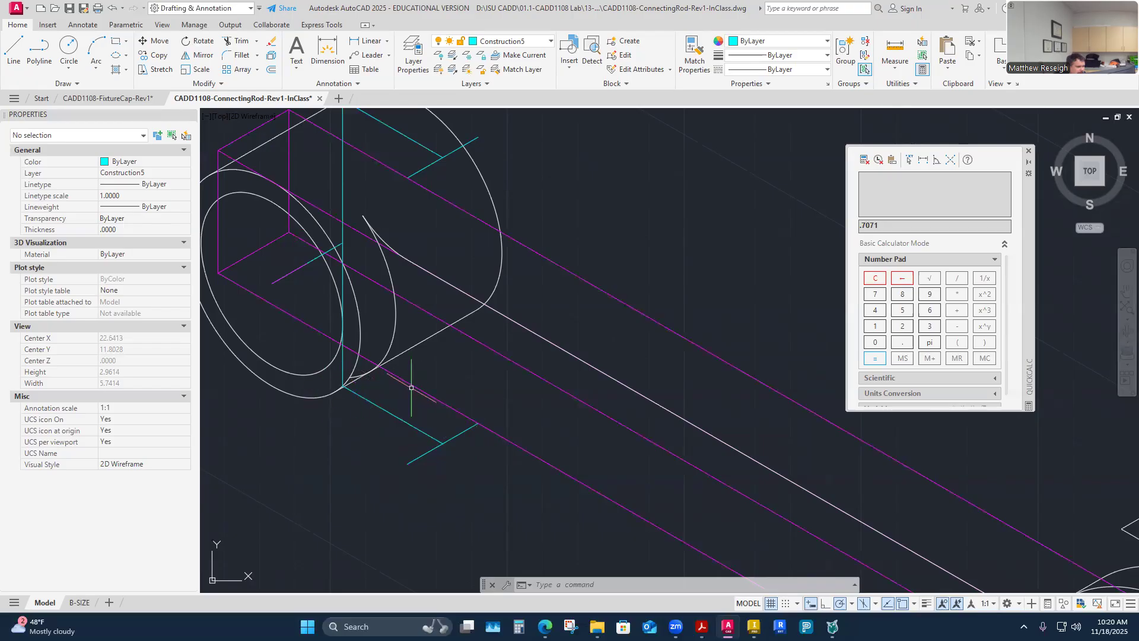
{"action": "scroll", "coordinate": [359, 385], "scroll_direction": "up", "scroll_amount": 2}
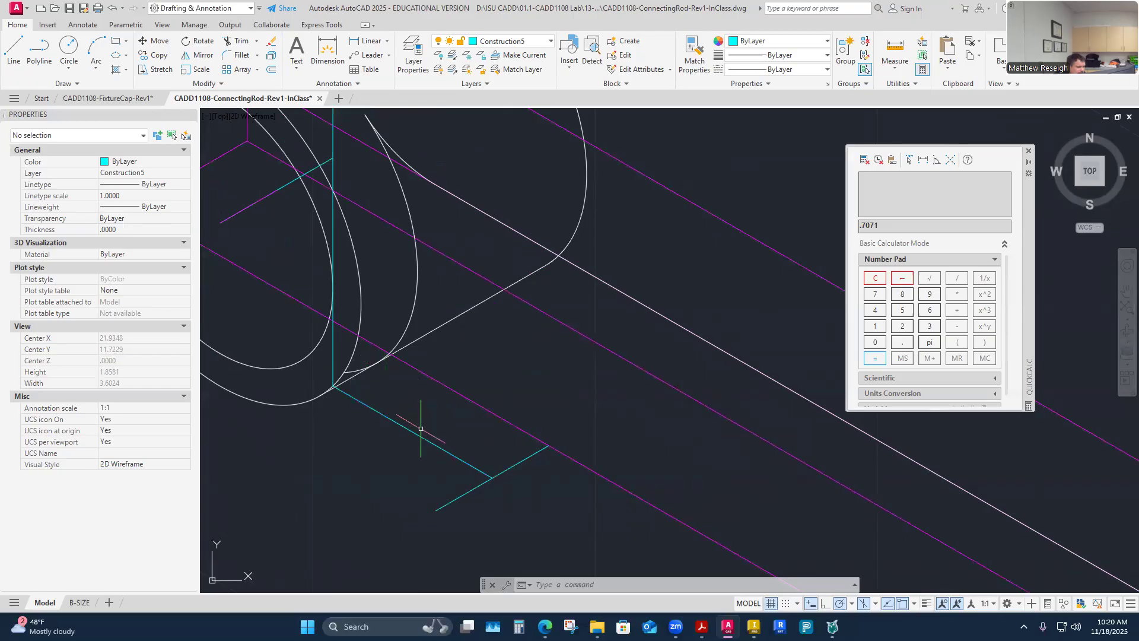
Step: On the Visible-Object layer, draw an isocircle of radius .5 centred on the free end of the lower cyan construction line
{"action": "scroll", "coordinate": [438, 427], "scroll_direction": "down", "scroll_amount": 4}
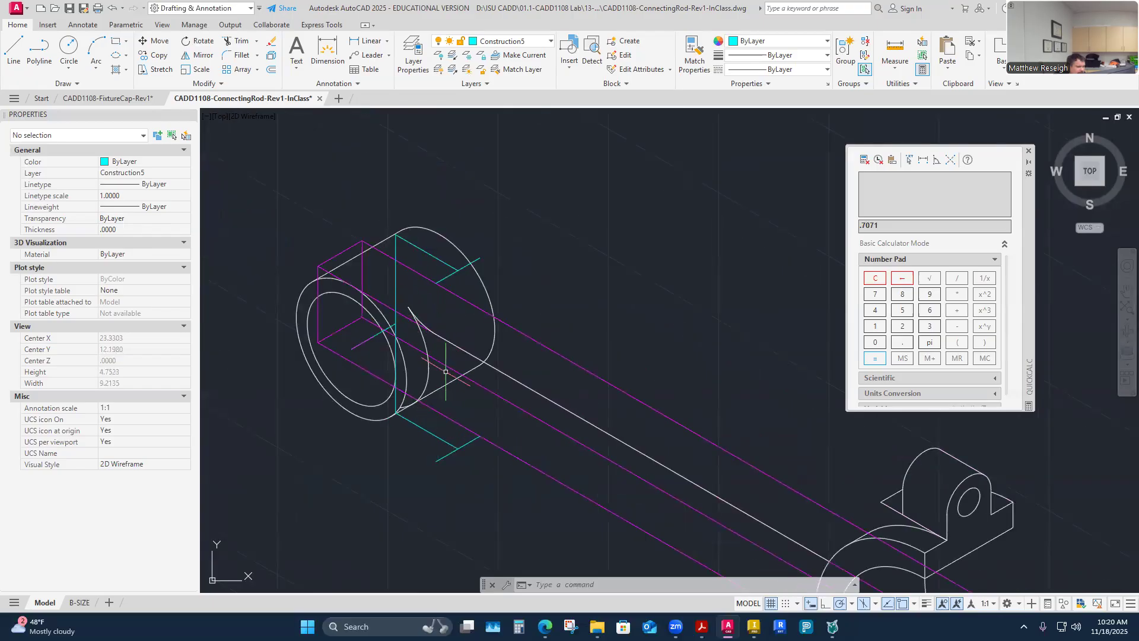
{"action": "left_click", "coordinate": [544, 47]}
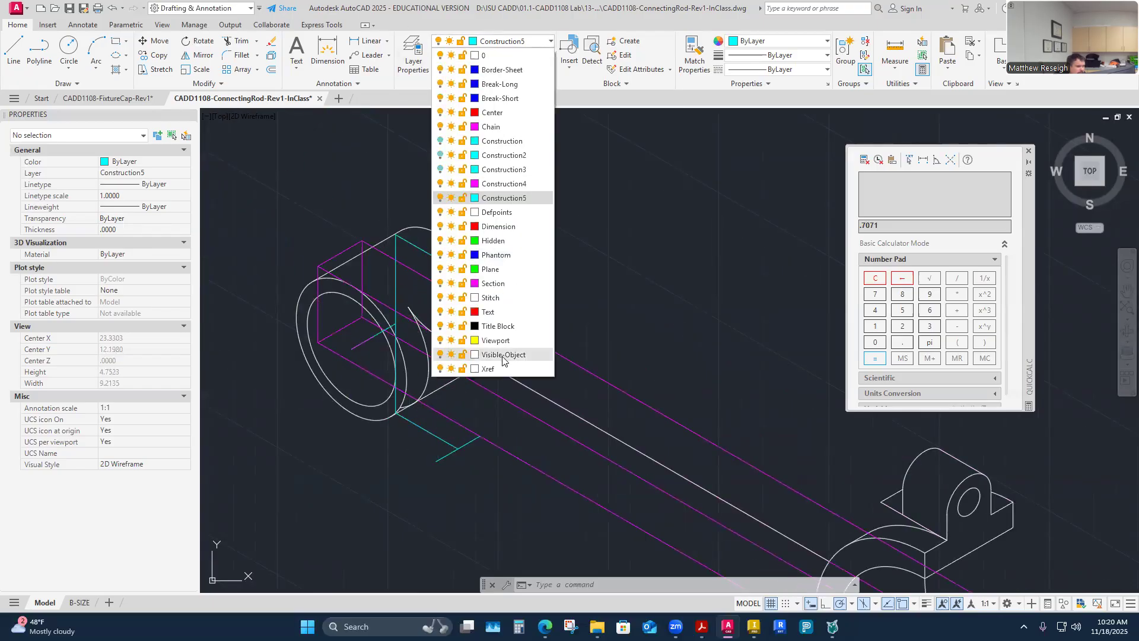
{"action": "left_click", "coordinate": [503, 359]}
{"action": "left_click", "coordinate": [115, 55]}
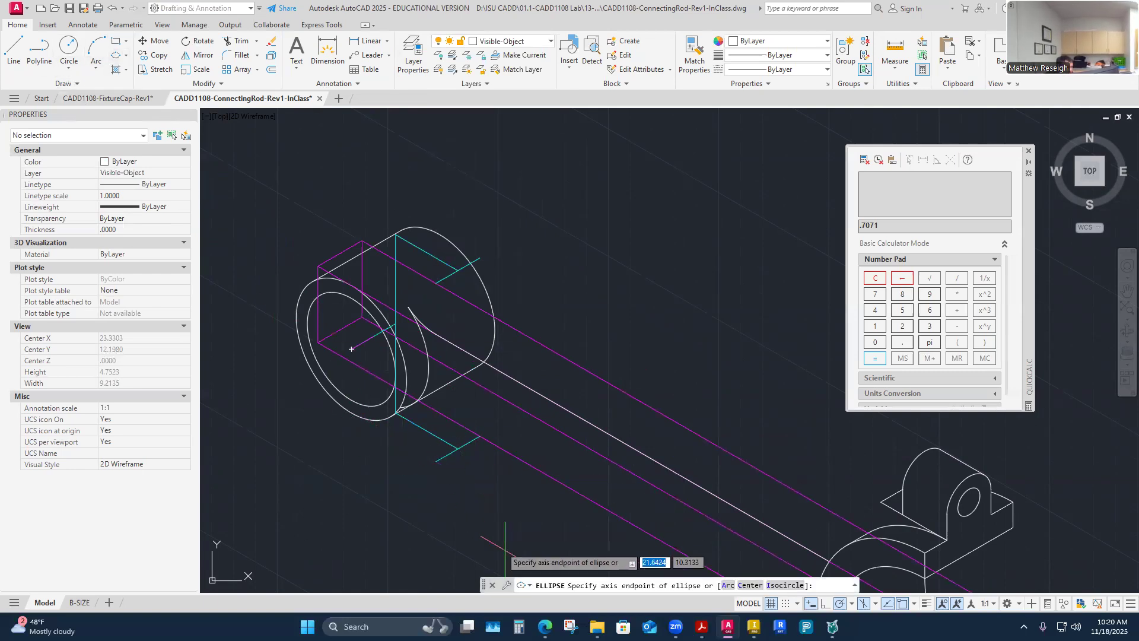
{"action": "left_click", "coordinate": [784, 585]}
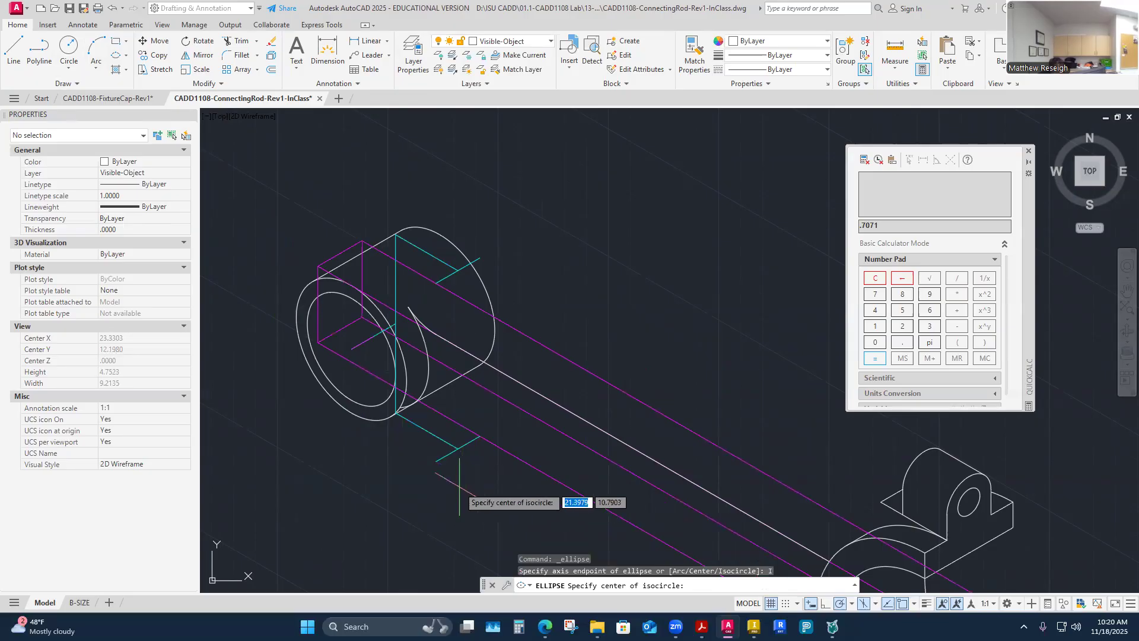
{"action": "scroll", "coordinate": [439, 478], "scroll_direction": "up", "scroll_amount": 2}
{"action": "left_click", "coordinate": [434, 452]}
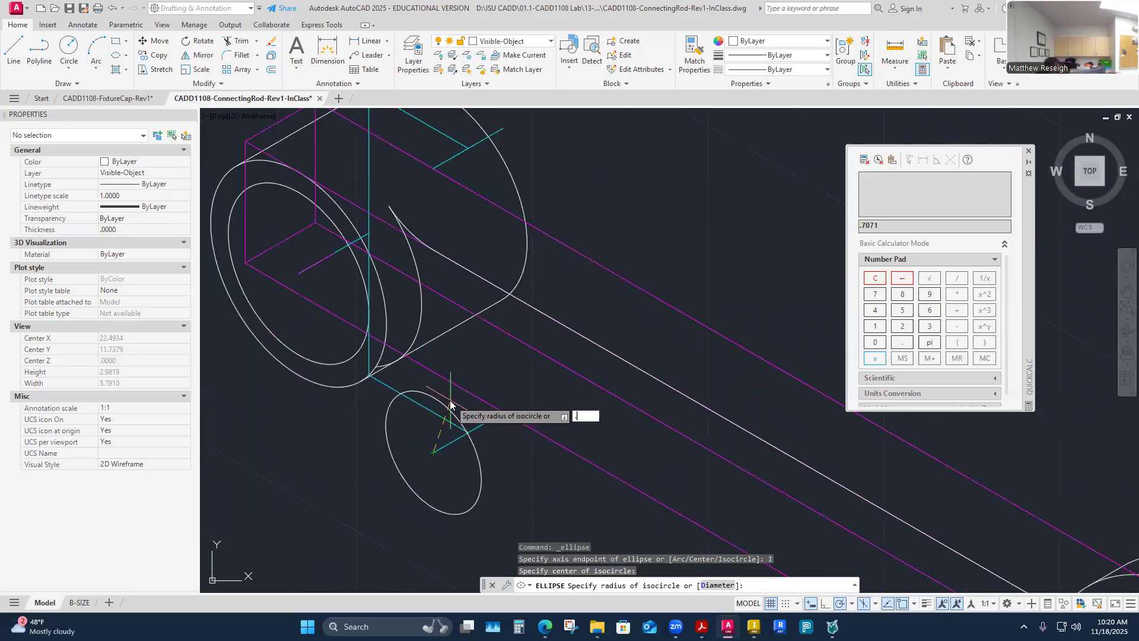
{"action": "key", "text": "Return"}
Step: Examine how the new isocircle meets the small end's lower tangent line and neighbouring ellipse arcs
{"action": "scroll", "coordinate": [439, 386], "scroll_direction": "up", "scroll_amount": 2}
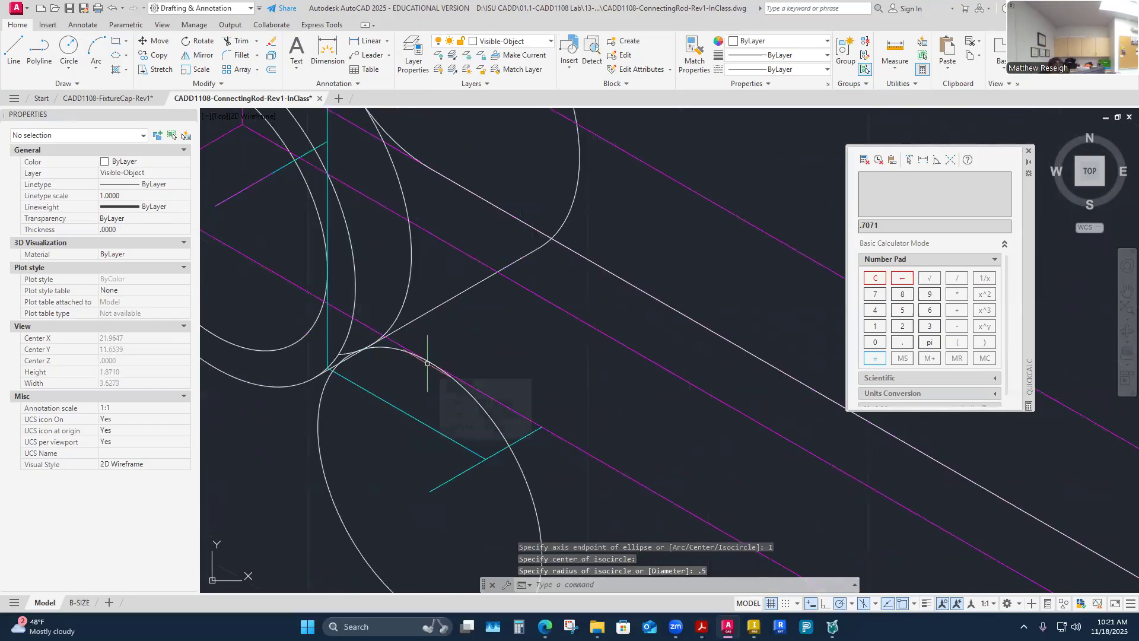
{"action": "scroll", "coordinate": [347, 358], "scroll_direction": "up", "scroll_amount": 2}
{"action": "scroll", "coordinate": [348, 358], "scroll_direction": "up", "scroll_amount": 4}
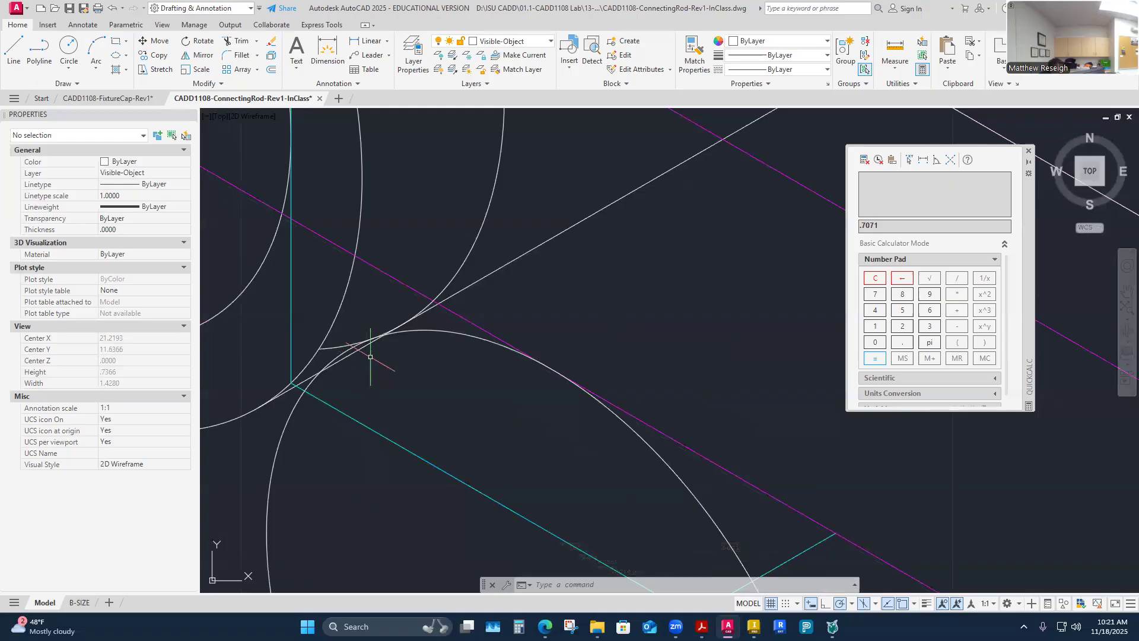
{"action": "scroll", "coordinate": [314, 404], "scroll_direction": "up", "scroll_amount": 4}
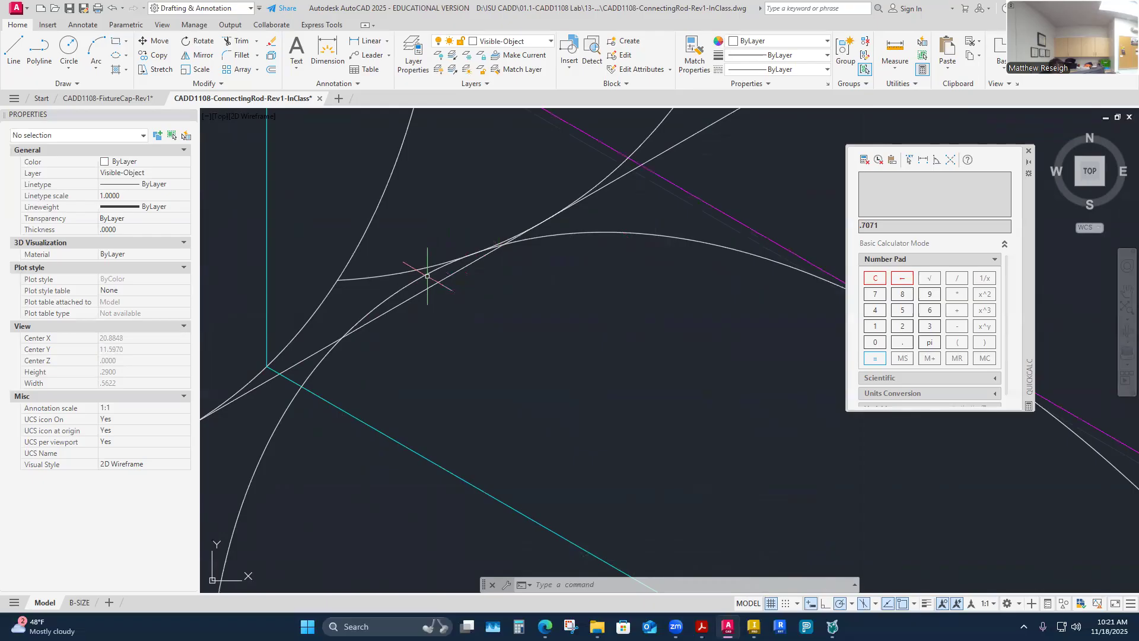
{"action": "scroll", "coordinate": [436, 307], "scroll_direction": "down", "scroll_amount": 4}
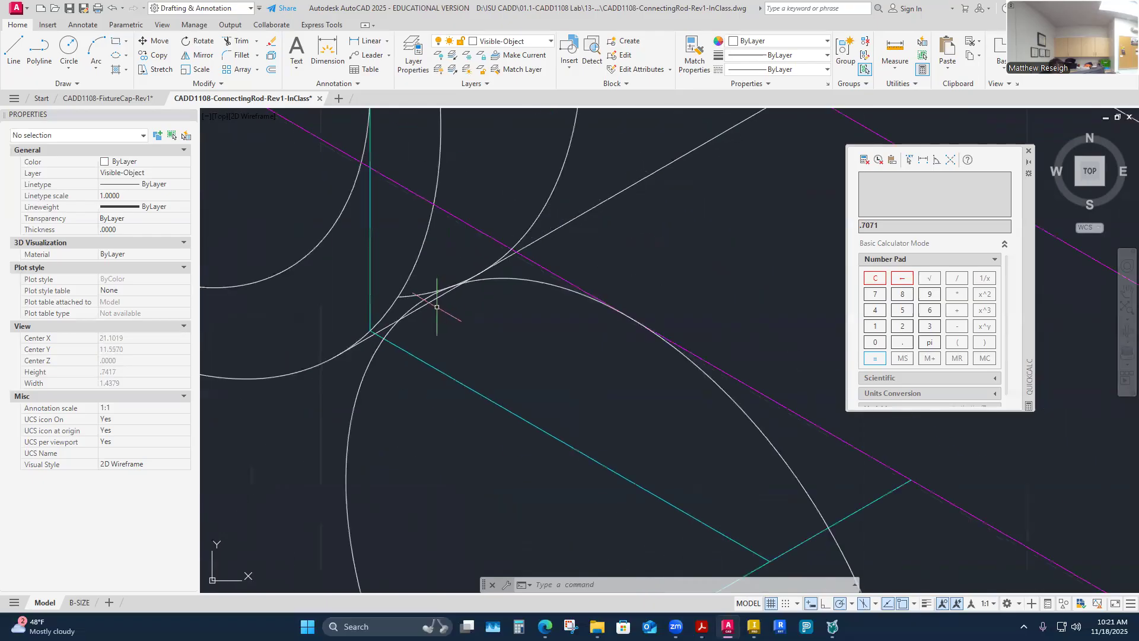
{"action": "scroll", "coordinate": [467, 357], "scroll_direction": "down", "scroll_amount": 4}
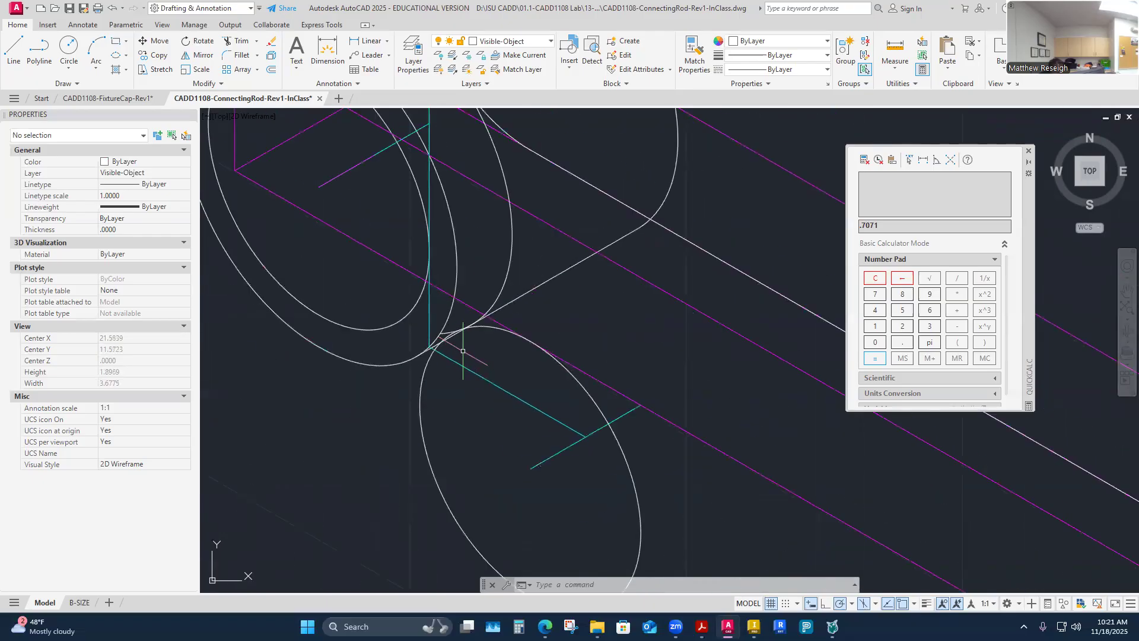
{"action": "scroll", "coordinate": [463, 351], "scroll_direction": "up", "scroll_amount": 4}
{"action": "left_click", "coordinate": [586, 199]}
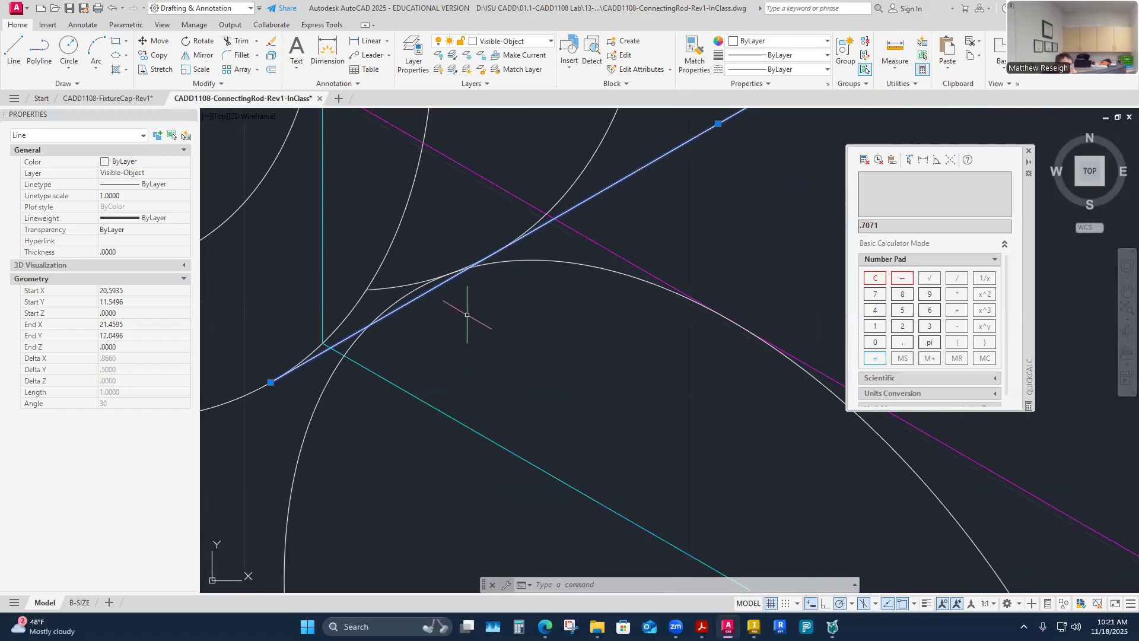
{"action": "left_click", "coordinate": [517, 359]}
{"action": "key", "text": "Escape"}
{"action": "key", "text": "Escape"}
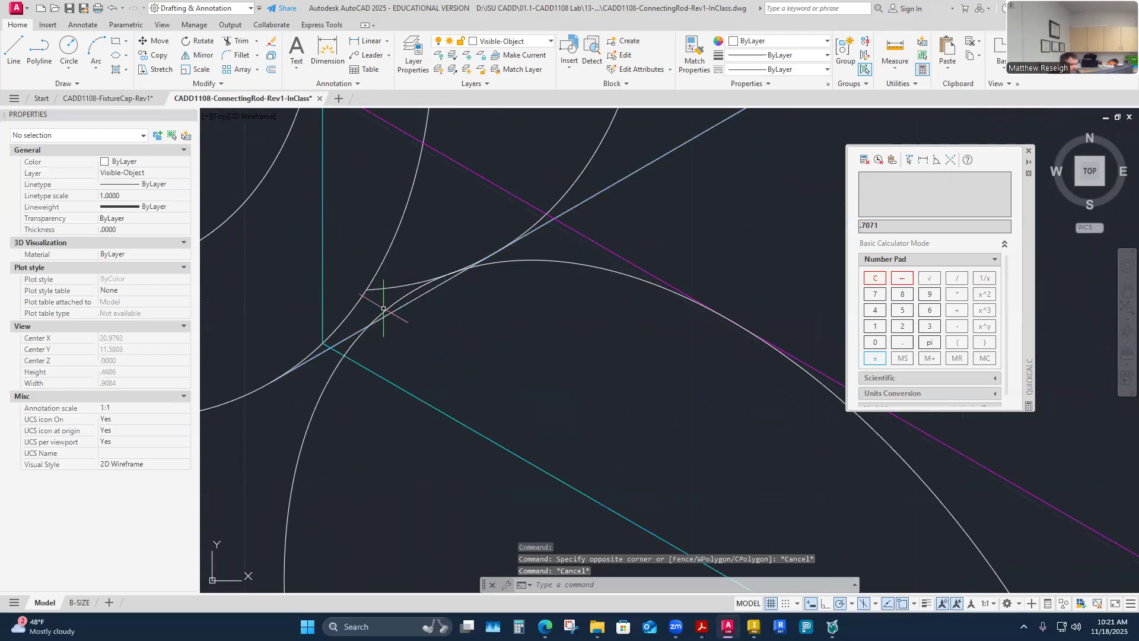
Step: Draw the rod's lower edge as a line from the isocircle's tangency along the magenta box edge to the large end's outer ellipse
{"action": "scroll", "coordinate": [481, 330], "scroll_direction": "down", "scroll_amount": 6}
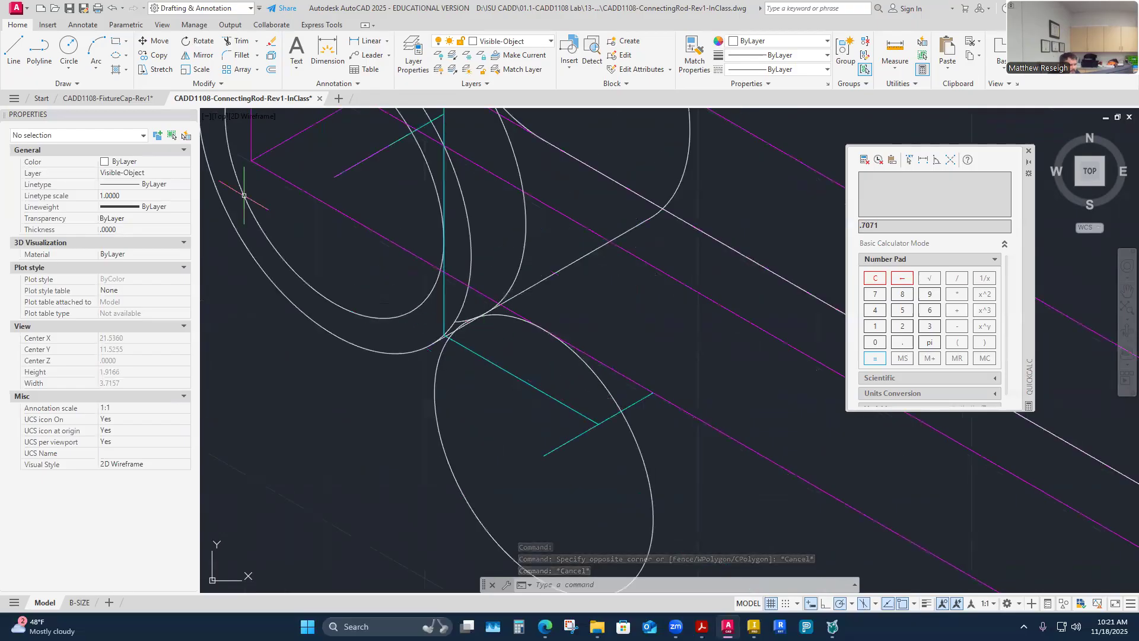
{"action": "left_click", "coordinate": [13, 48]}
{"action": "scroll", "coordinate": [603, 354], "scroll_direction": "up", "scroll_amount": 4}
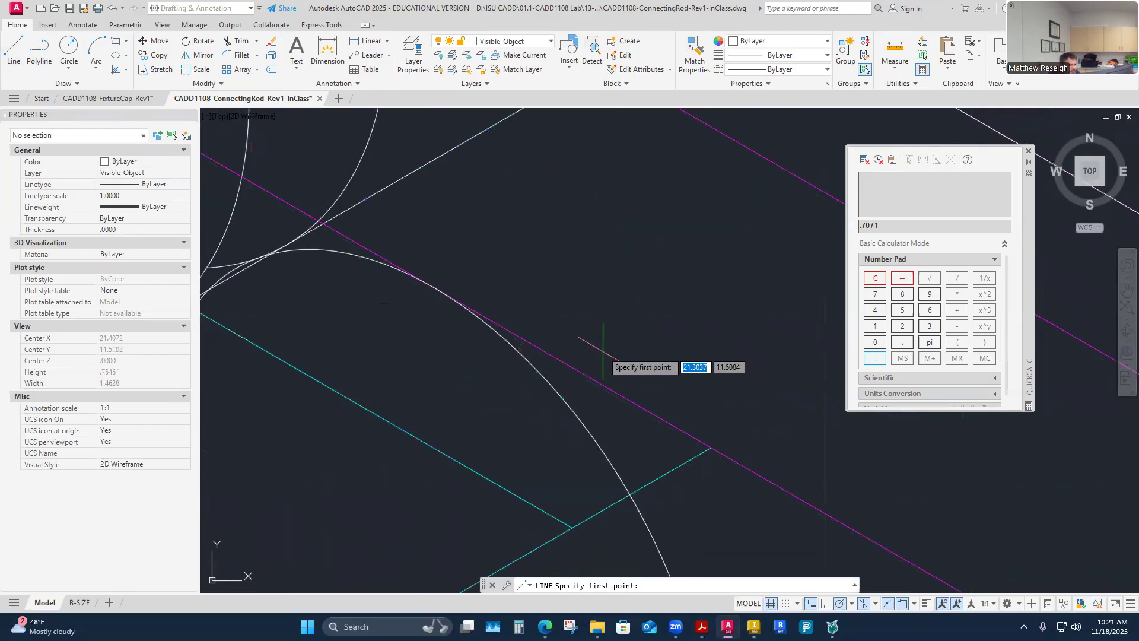
{"action": "left_click", "coordinate": [433, 288]}
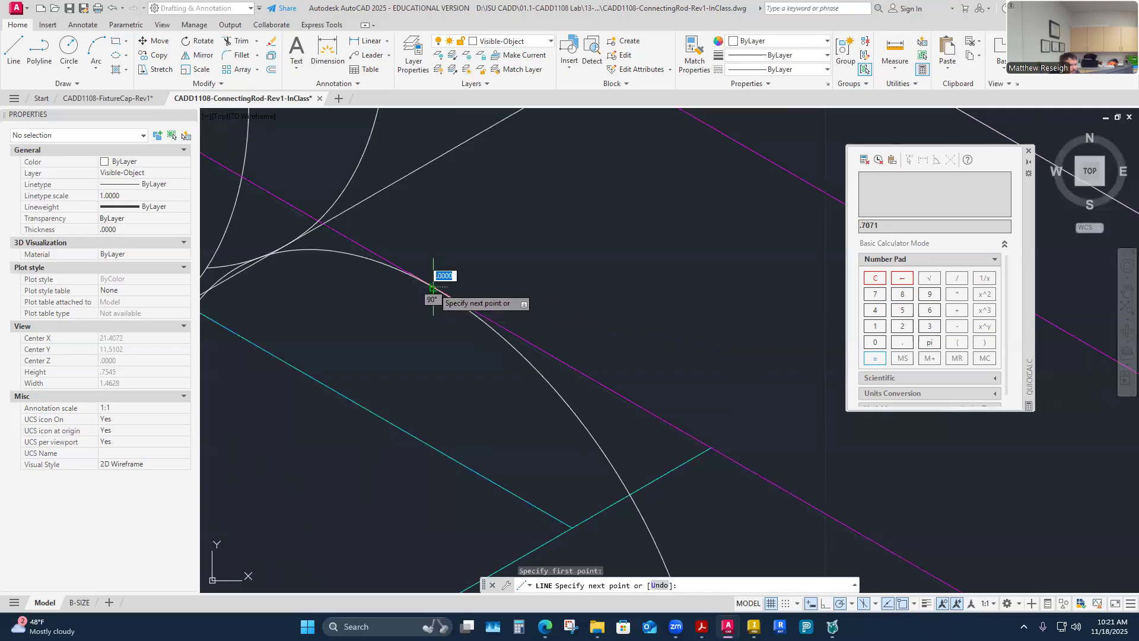
{"action": "scroll", "coordinate": [432, 288], "scroll_direction": "down", "scroll_amount": 5}
{"action": "scroll", "coordinate": [760, 475], "scroll_direction": "up", "scroll_amount": 5}
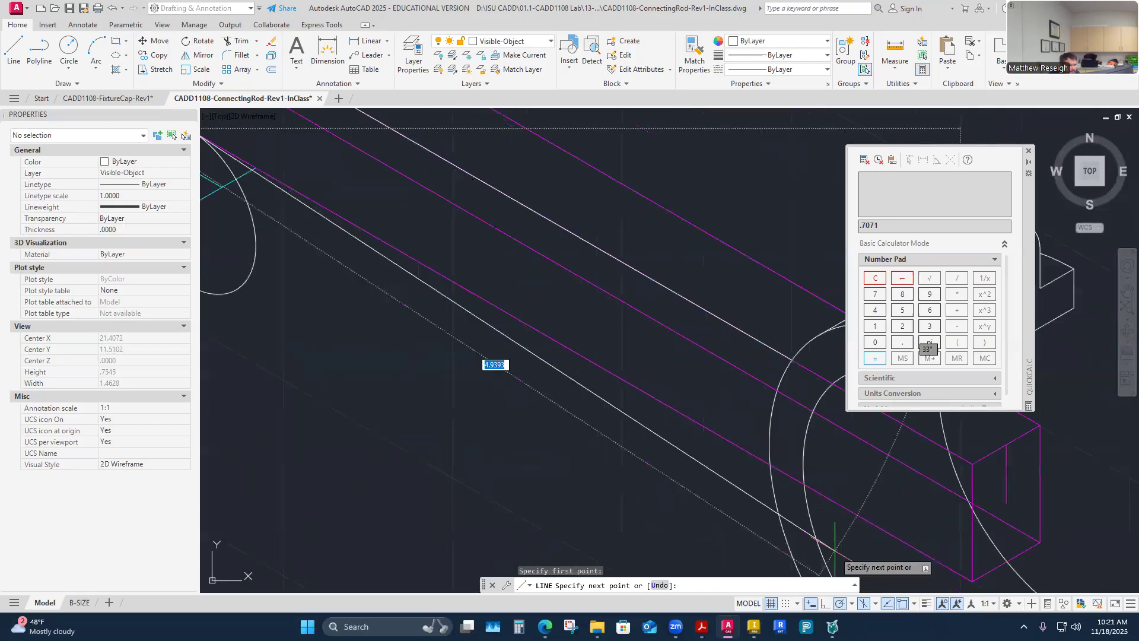
{"action": "left_click", "coordinate": [767, 462]}
{"action": "right_click", "coordinate": [770, 470]}
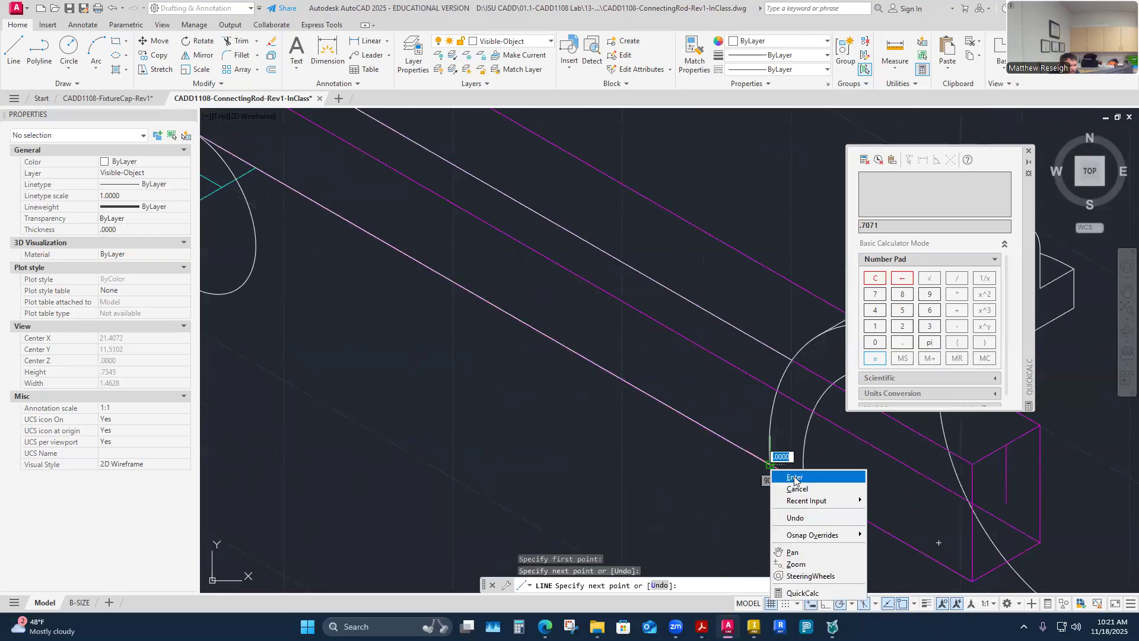
{"action": "left_click", "coordinate": [794, 477]}
Step: Trim away the large lower portion of the isocircle beyond the rod's lower edge
{"action": "scroll", "coordinate": [637, 433], "scroll_direction": "down", "scroll_amount": 5}
{"action": "scroll", "coordinate": [507, 333], "scroll_direction": "up", "scroll_amount": 3}
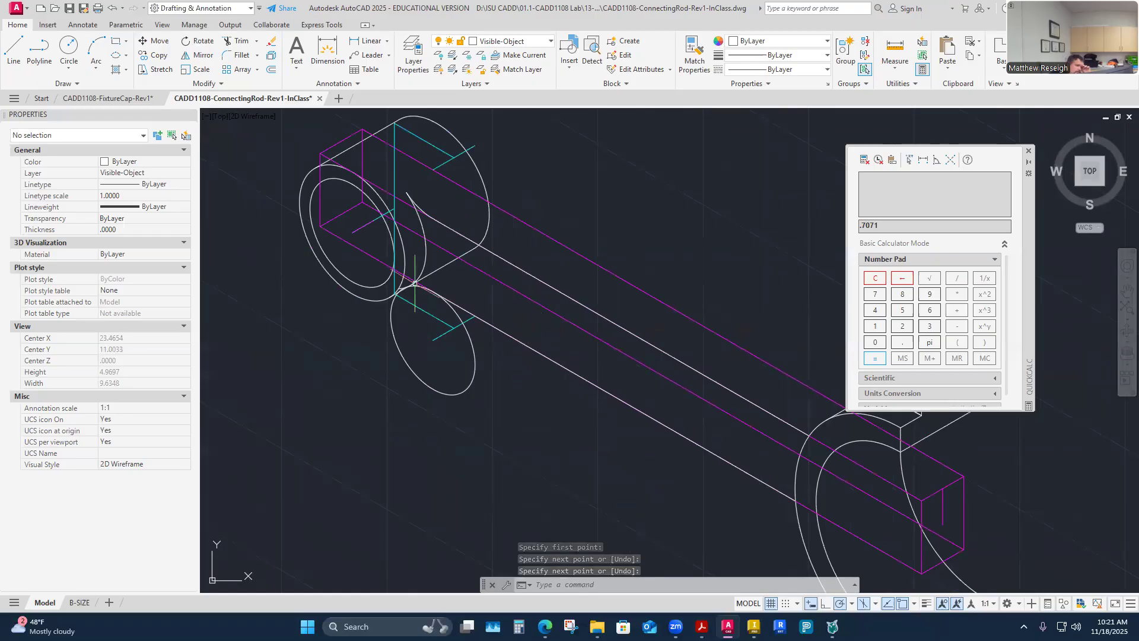
{"action": "scroll", "coordinate": [350, 279], "scroll_direction": "up", "scroll_amount": 2}
{"action": "left_click", "coordinate": [237, 43]}
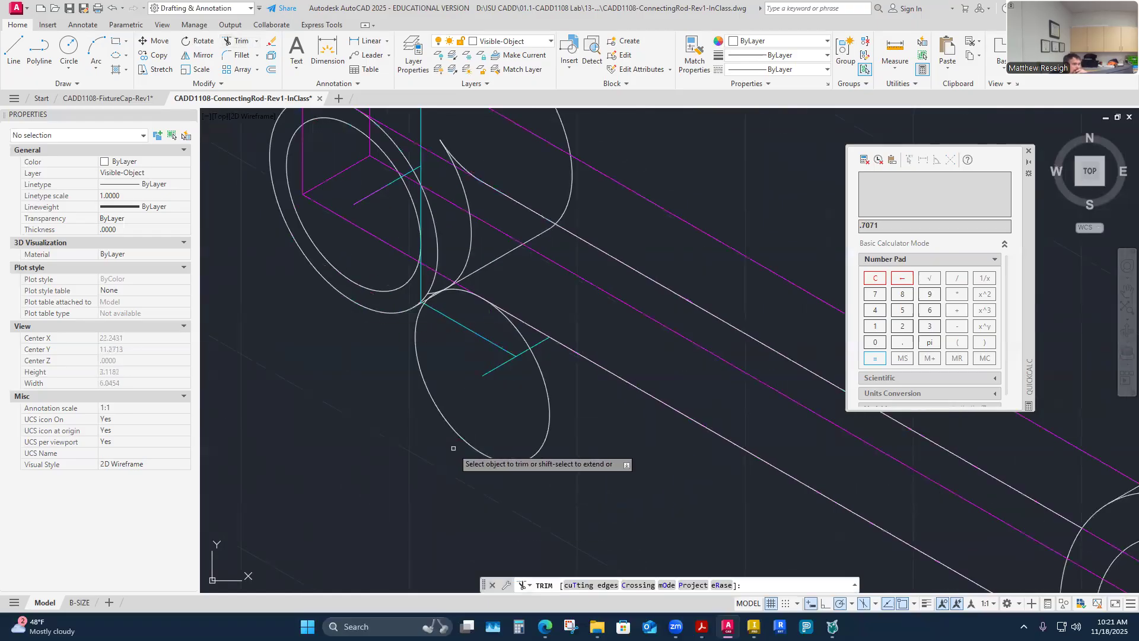
{"action": "scroll", "coordinate": [422, 377], "scroll_direction": "up", "scroll_amount": 2}
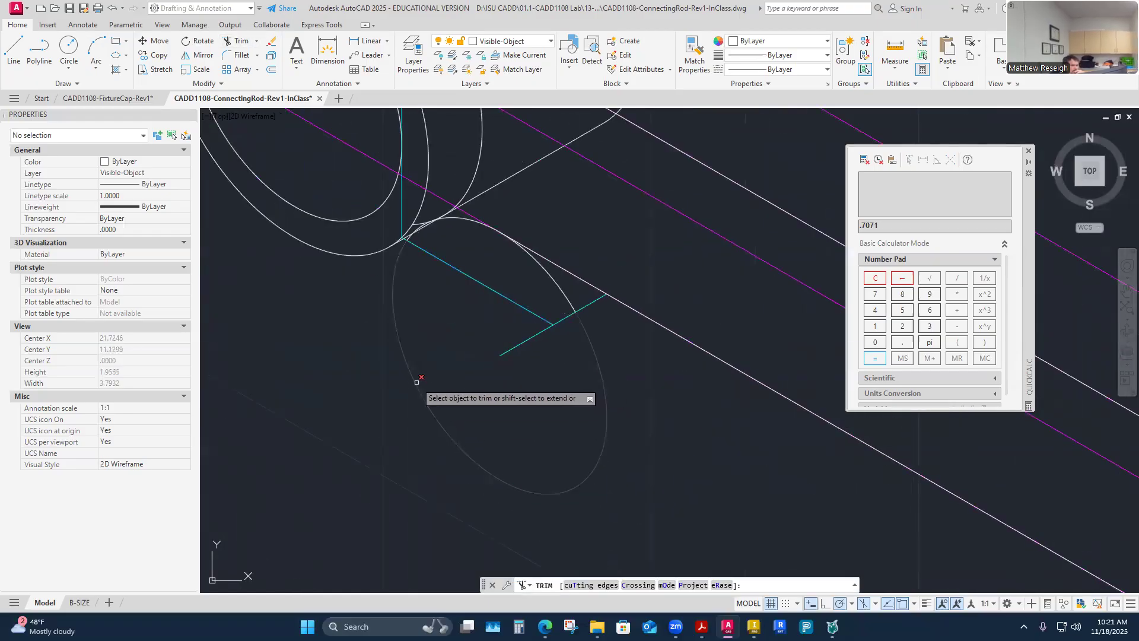
{"action": "left_click", "coordinate": [416, 382]}
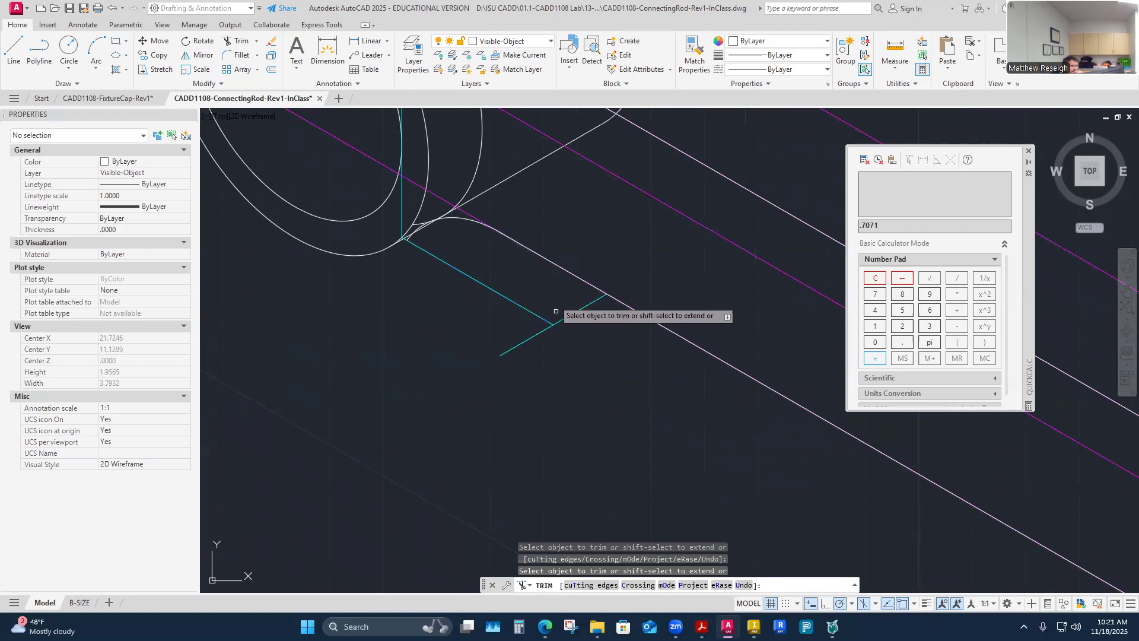
Step: Trim the isocircle and ellipse leftovers beside the small end's lower tangent line, leaving only the fillet arc into the rod
{"action": "scroll", "coordinate": [435, 234], "scroll_direction": "up", "scroll_amount": 3}
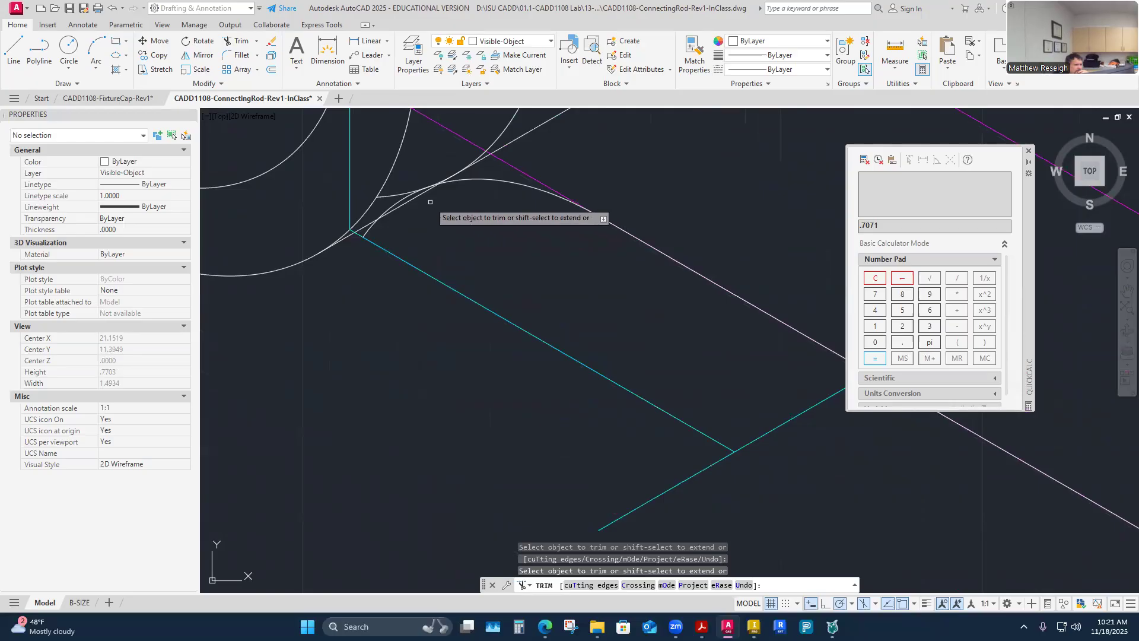
{"action": "scroll", "coordinate": [422, 232], "scroll_direction": "up", "scroll_amount": 2}
{"action": "left_click", "coordinate": [336, 231]}
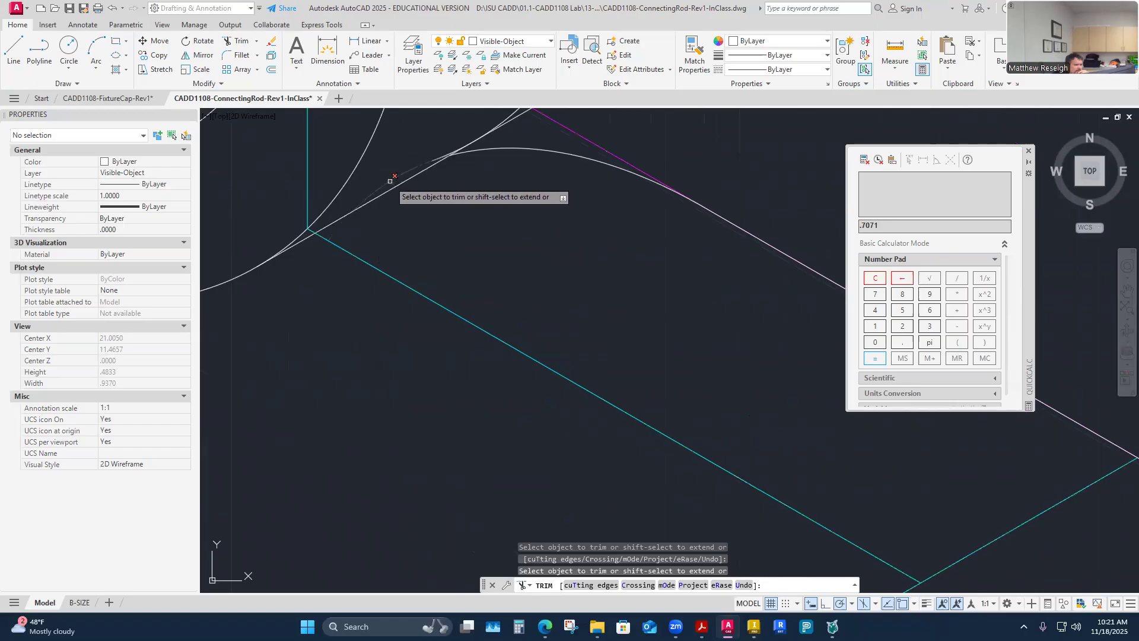
{"action": "scroll", "coordinate": [439, 190], "scroll_direction": "up", "scroll_amount": 5}
{"action": "scroll", "coordinate": [474, 206], "scroll_direction": "down", "scroll_amount": 5}
{"action": "scroll", "coordinate": [509, 220], "scroll_direction": "down", "scroll_amount": 5}
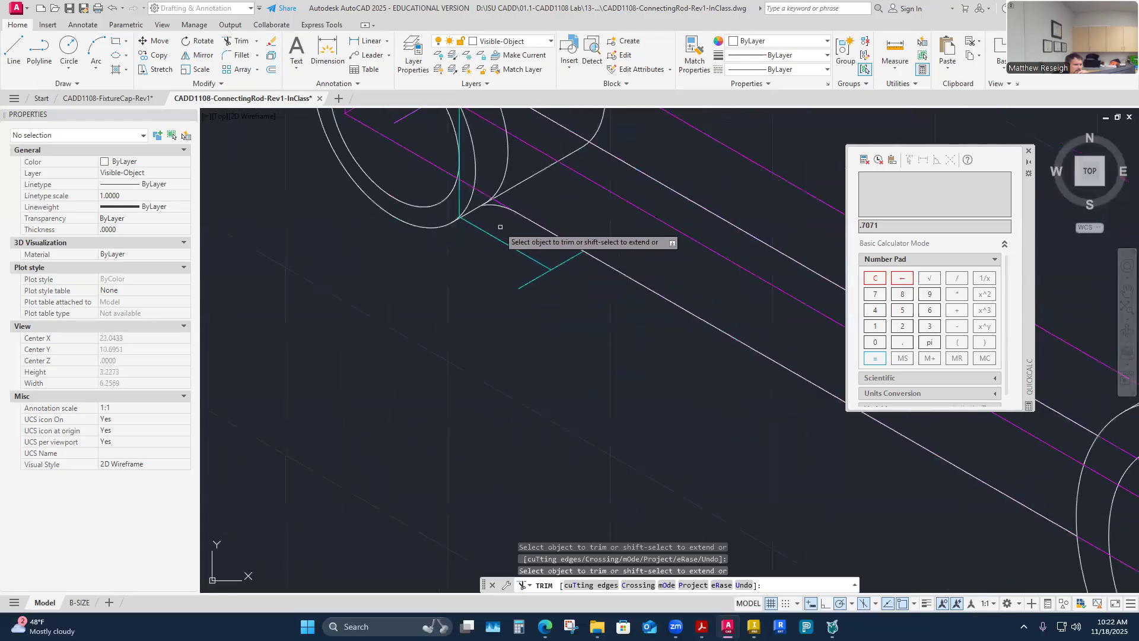
{"action": "scroll", "coordinate": [504, 214], "scroll_direction": "up", "scroll_amount": 4}
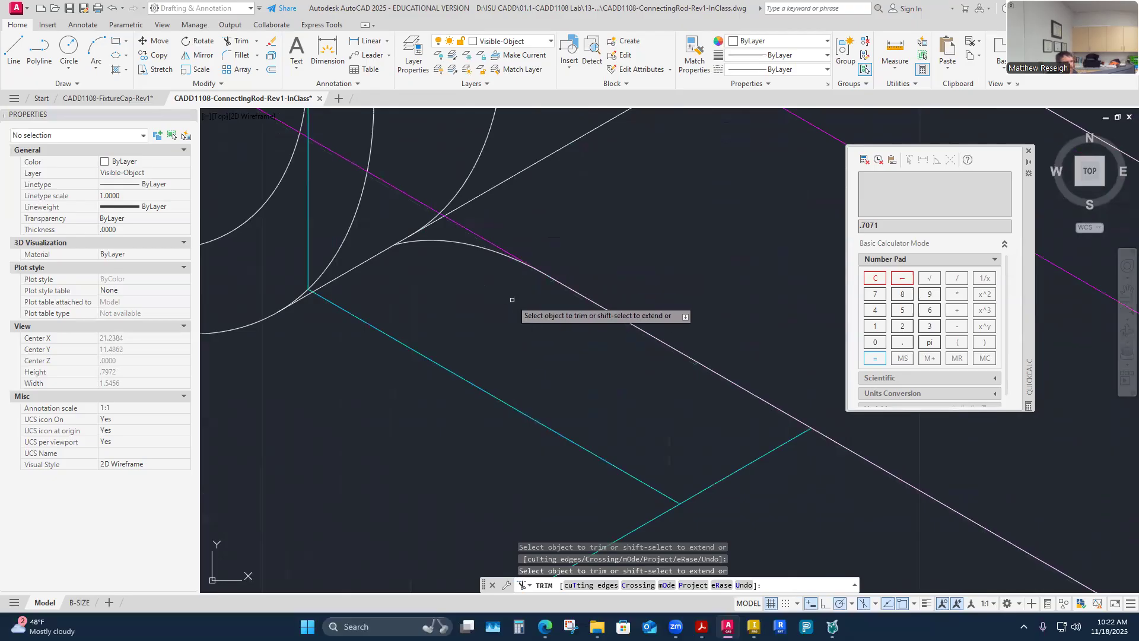
{"action": "scroll", "coordinate": [512, 299], "scroll_direction": "down", "scroll_amount": 5}
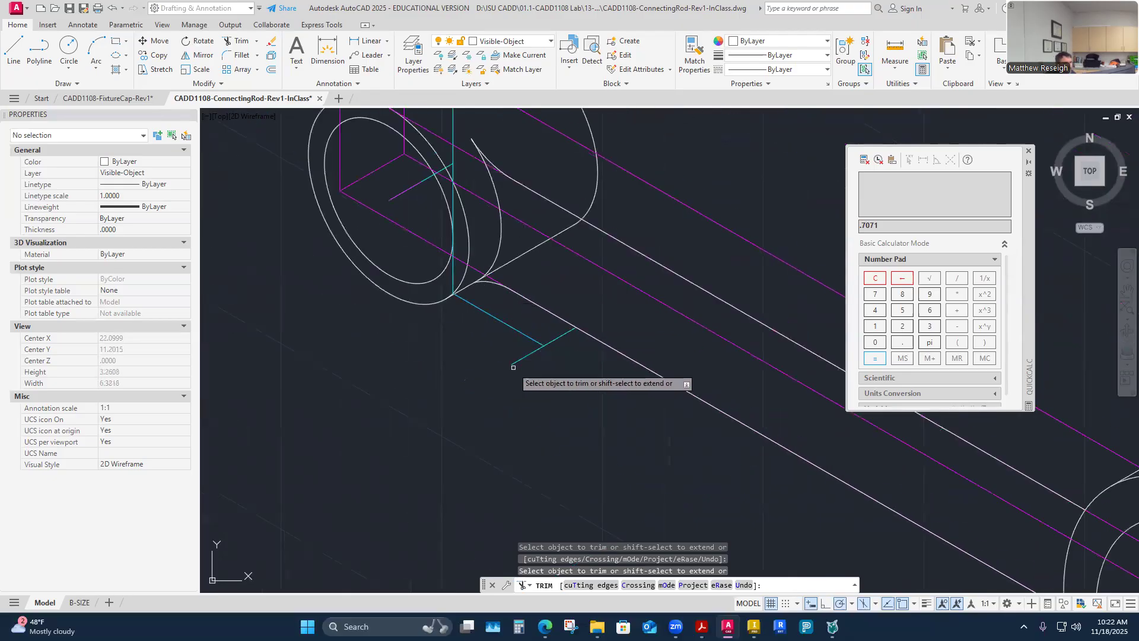
Step: Trim the small end's lower tangent line beyond the fillet and its rear ellipse arc below the upper magenta box edge
{"action": "scroll", "coordinate": [508, 275], "scroll_direction": "up", "scroll_amount": 4}
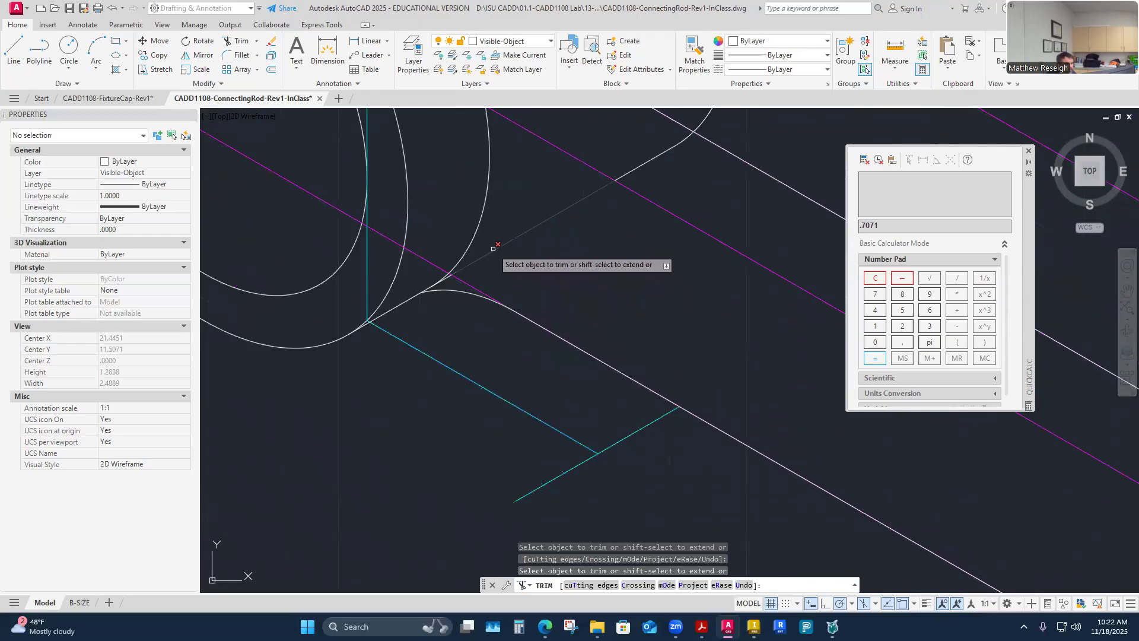
{"action": "scroll", "coordinate": [451, 279], "scroll_direction": "up", "scroll_amount": 8}
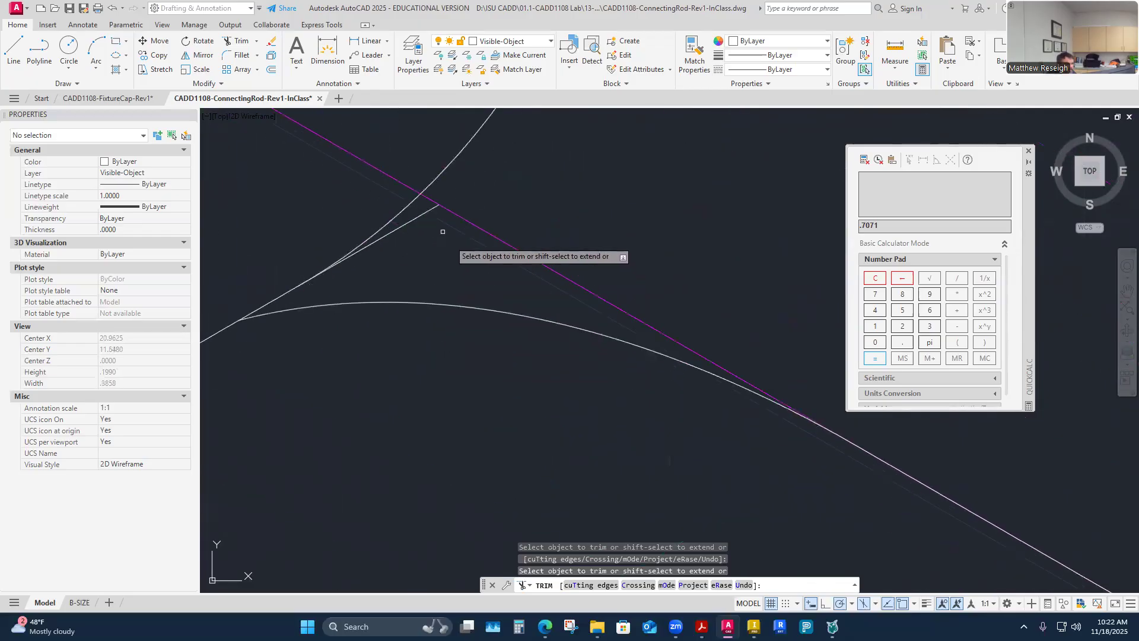
{"action": "scroll", "coordinate": [442, 356], "scroll_direction": "down", "scroll_amount": 12}
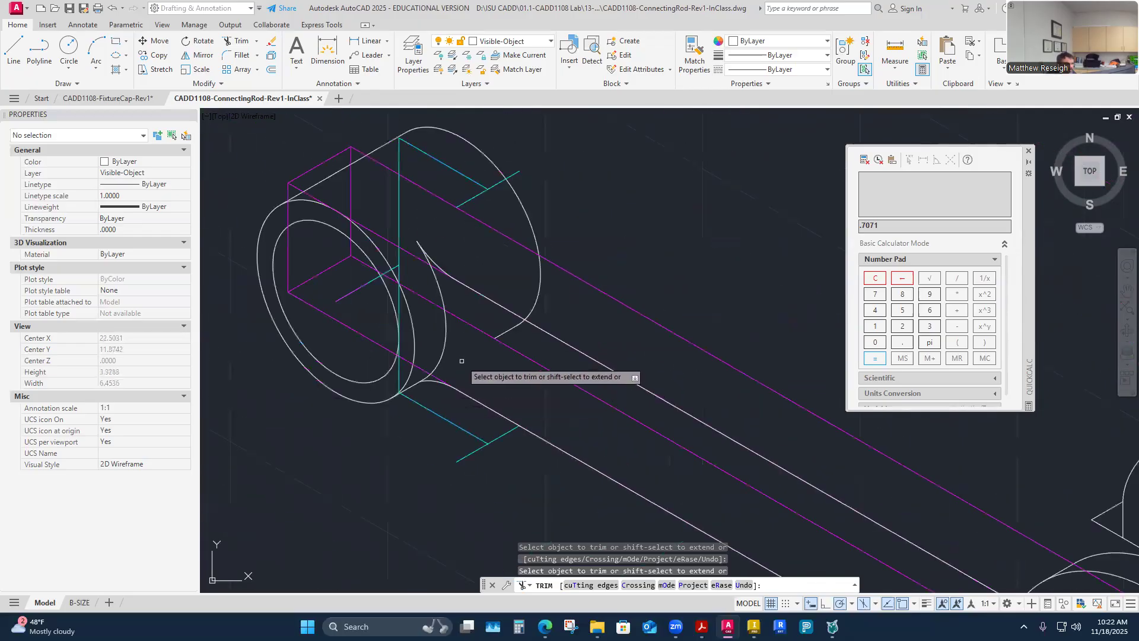
{"action": "scroll", "coordinate": [468, 360], "scroll_direction": "up", "scroll_amount": 4}
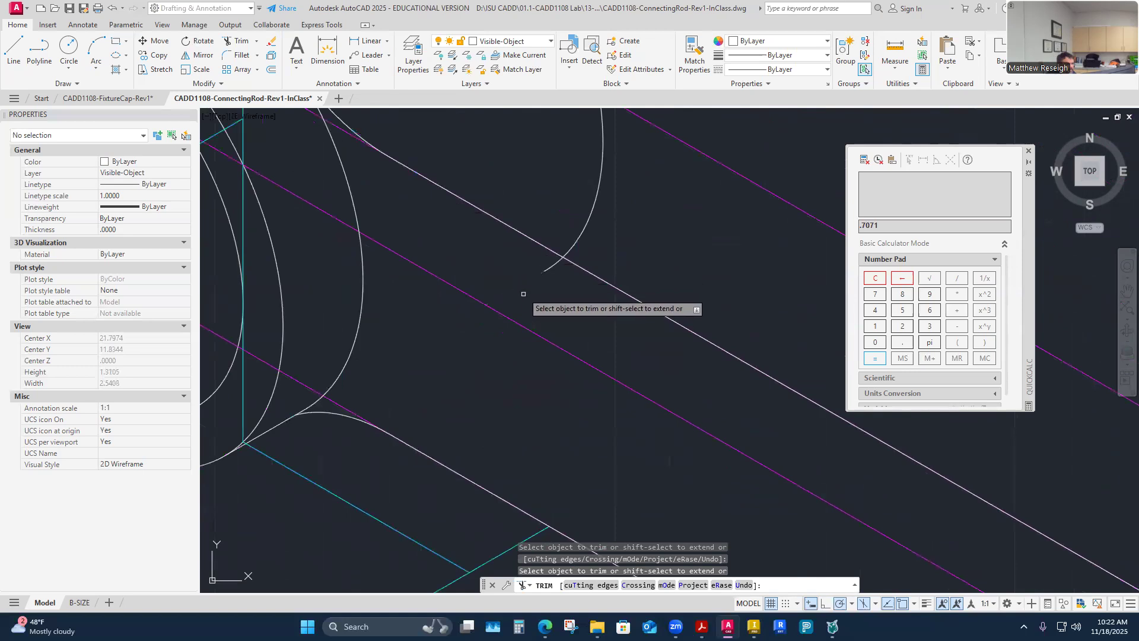
{"action": "scroll", "coordinate": [544, 264], "scroll_direction": "down", "scroll_amount": 6}
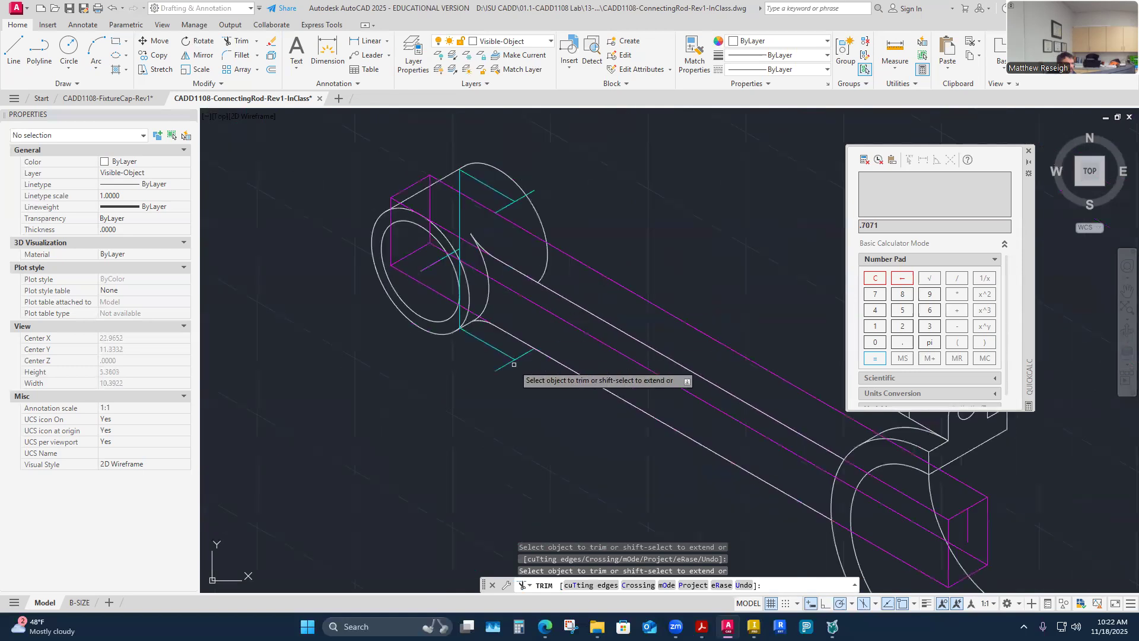
{"action": "left_click", "coordinate": [547, 266]}
{"action": "key", "text": "Escape"}
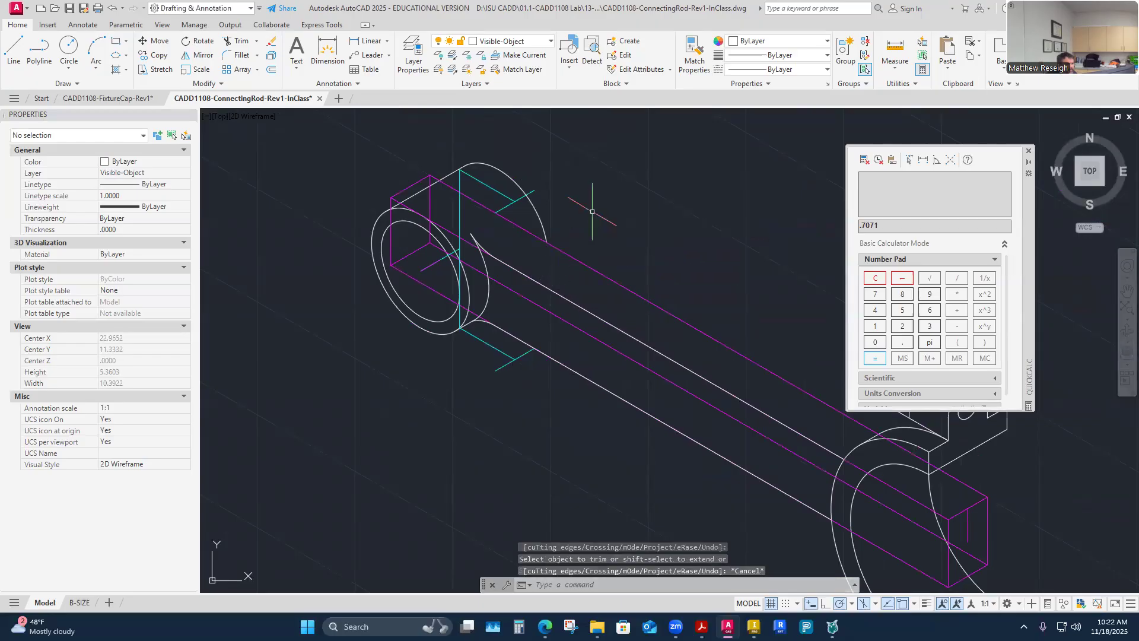
{"action": "scroll", "coordinate": [490, 335], "scroll_direction": "up", "scroll_amount": 6}
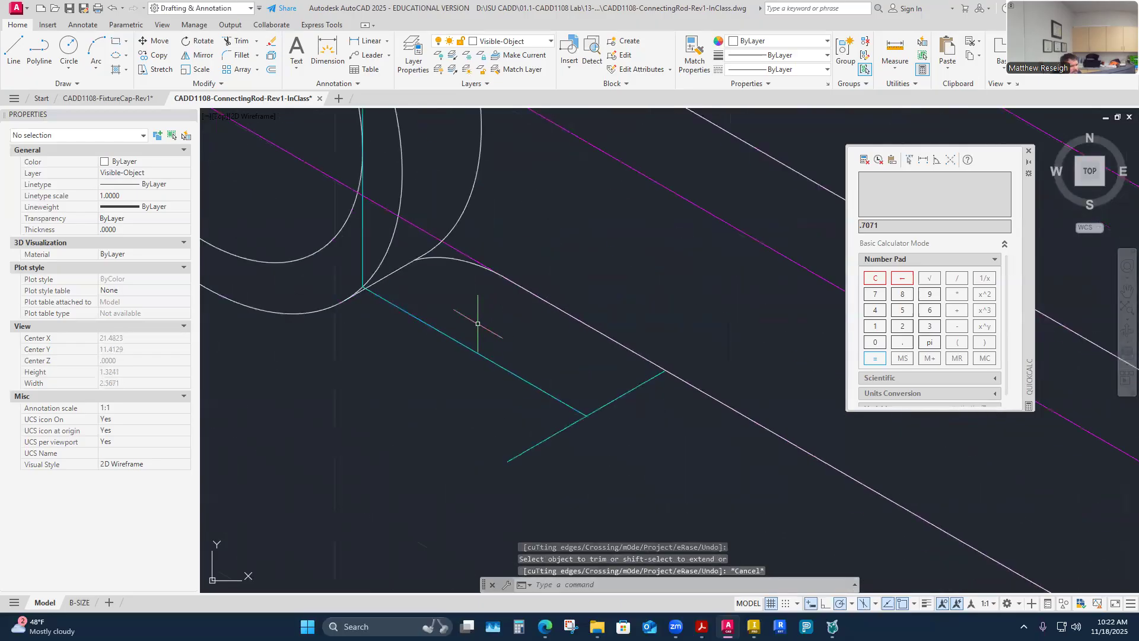
{"action": "left_click", "coordinate": [454, 259]}
{"action": "key", "text": "Escape"}
{"action": "key", "text": "Escape"}
{"action": "scroll", "coordinate": [427, 335], "scroll_direction": "down", "scroll_amount": 8}
{"action": "scroll", "coordinate": [481, 372], "scroll_direction": "up", "scroll_amount": 2}
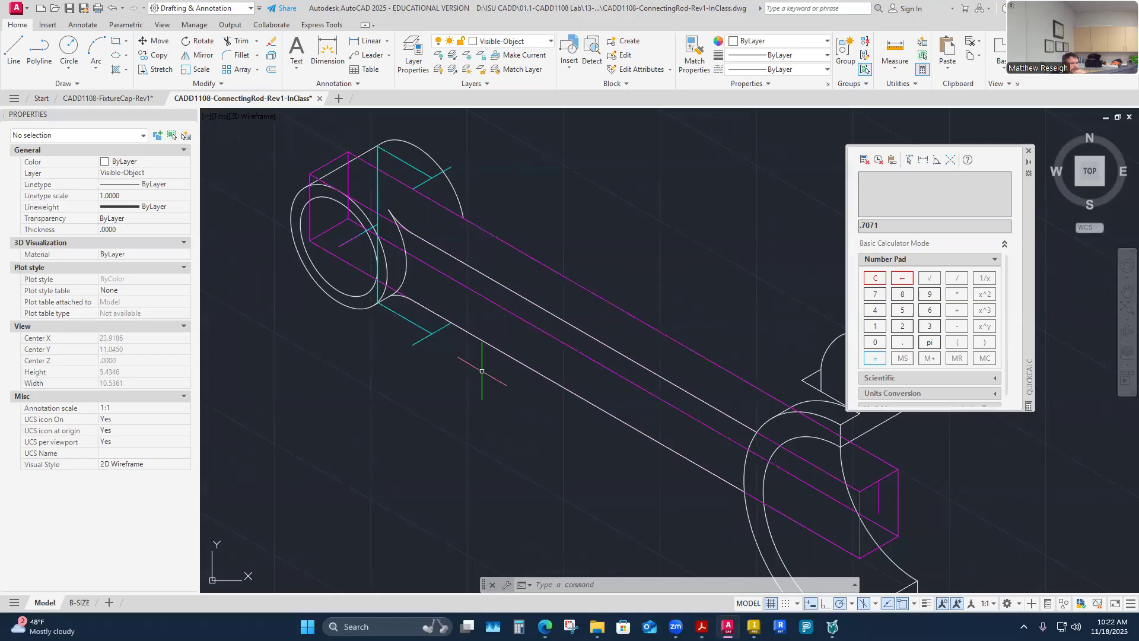
{"action": "left_click", "coordinate": [442, 329]}
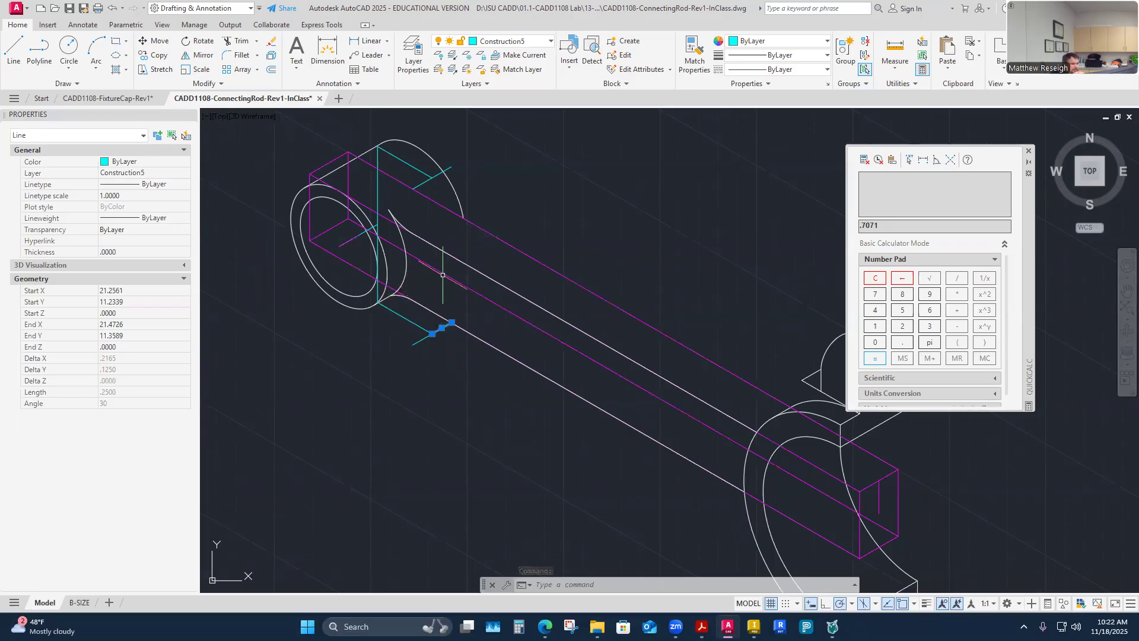
{"action": "key", "text": "Escape"}
{"action": "key", "text": "Escape"}
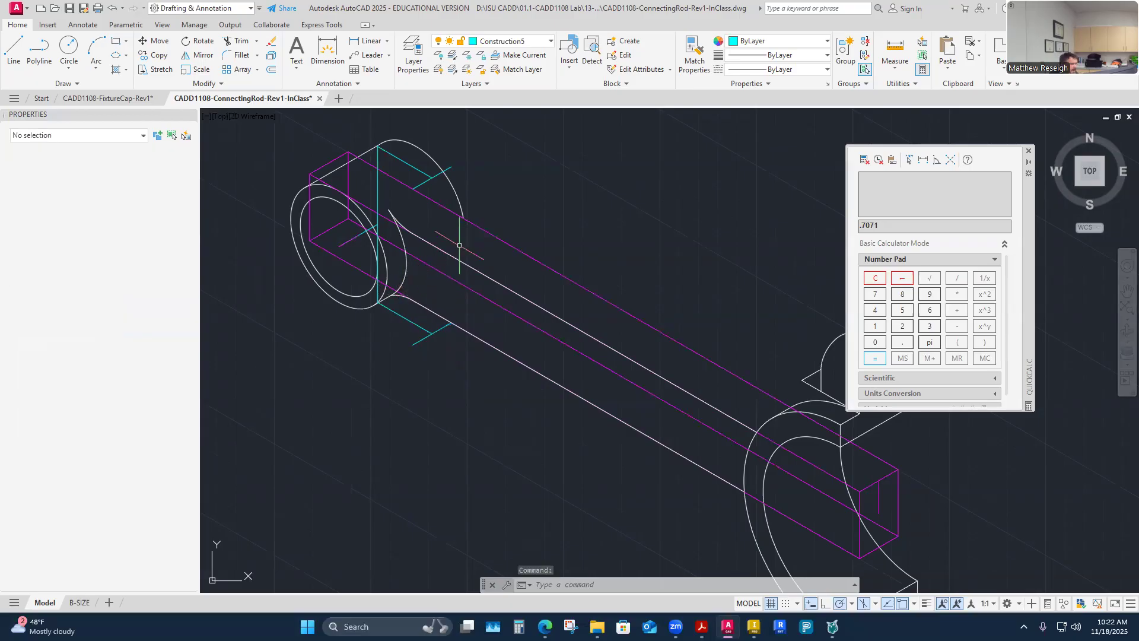
Step: Copy the upper fillet arc to the rod's rear upper edge, using the two ends of the upper cyan construction line as base and second points
{"action": "left_click", "coordinate": [158, 56]}
{"action": "scroll", "coordinate": [467, 223], "scroll_direction": "up", "scroll_amount": 4}
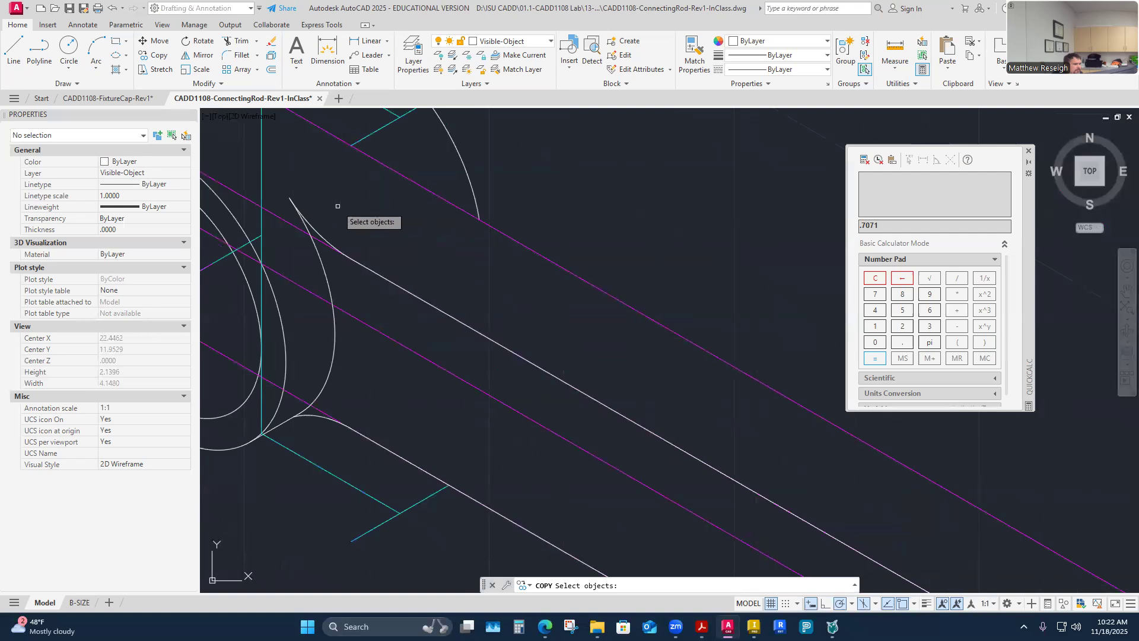
{"action": "left_click", "coordinate": [330, 246]}
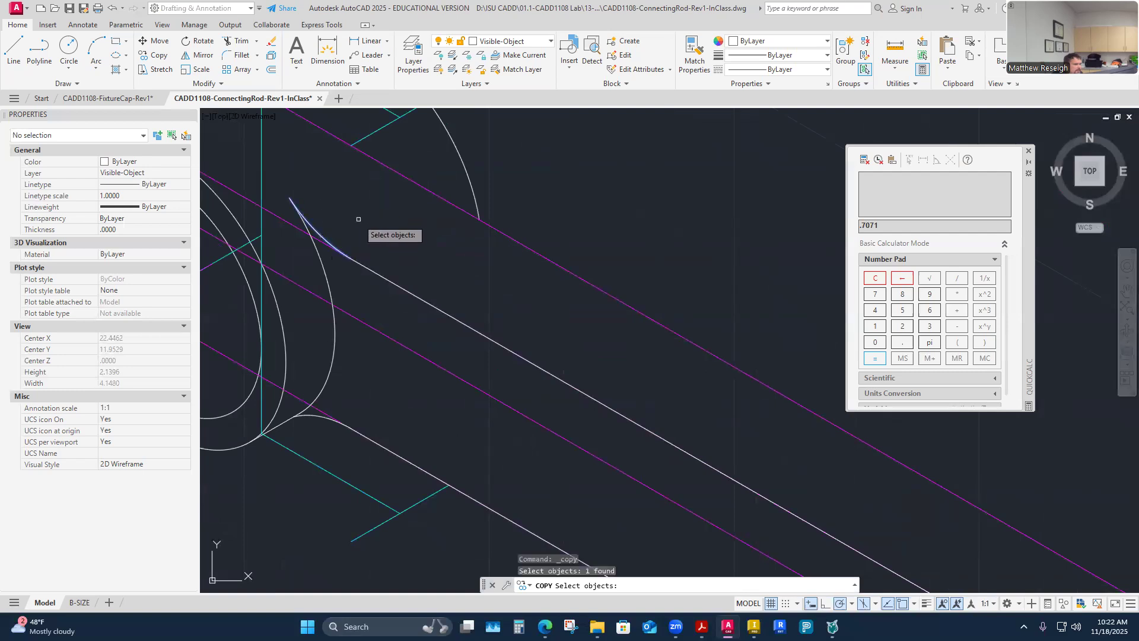
{"action": "key", "text": "Return"}
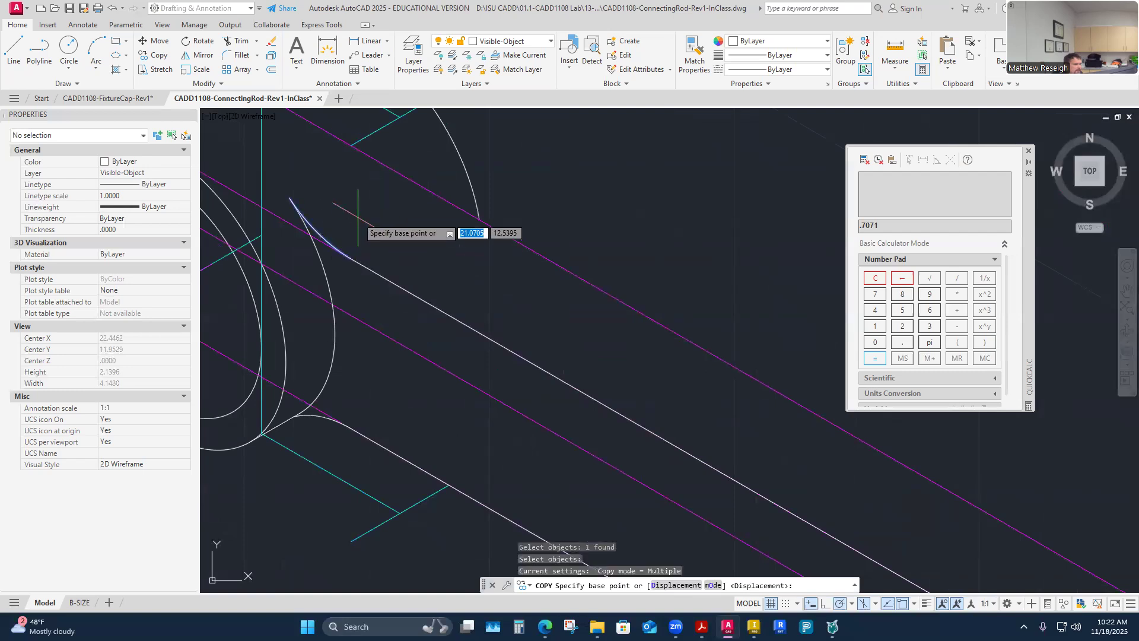
{"action": "left_click", "coordinate": [353, 144]}
{"action": "scroll", "coordinate": [352, 144], "scroll_direction": "down", "scroll_amount": 3}
{"action": "scroll", "coordinate": [387, 109], "scroll_direction": "up", "scroll_amount": 5}
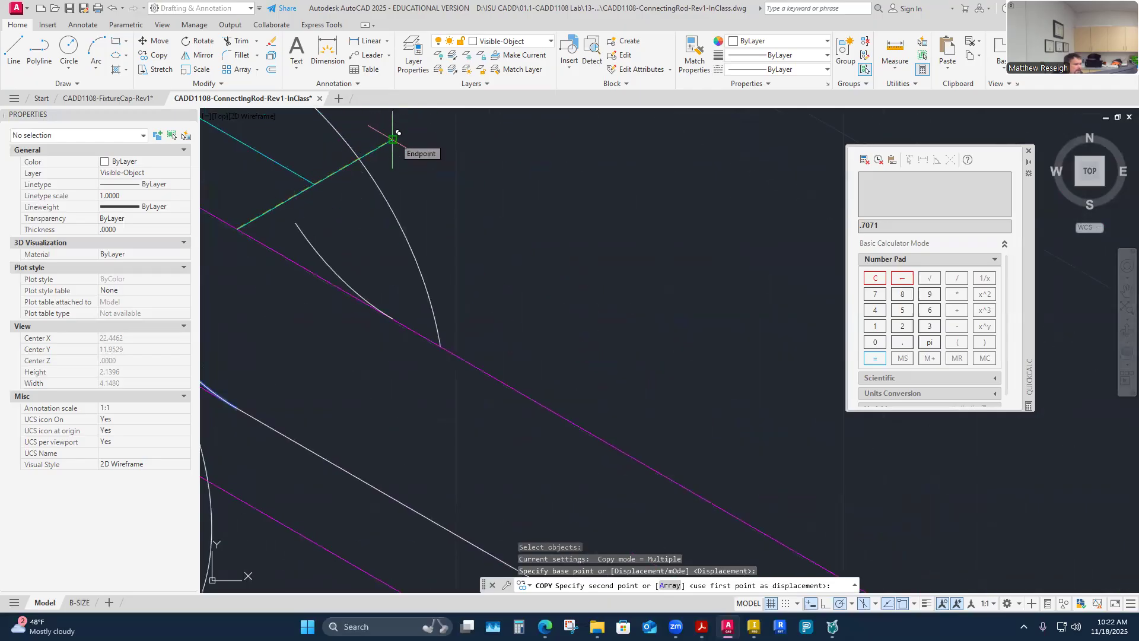
{"action": "left_click", "coordinate": [392, 139]}
{"action": "key", "text": "Escape"}
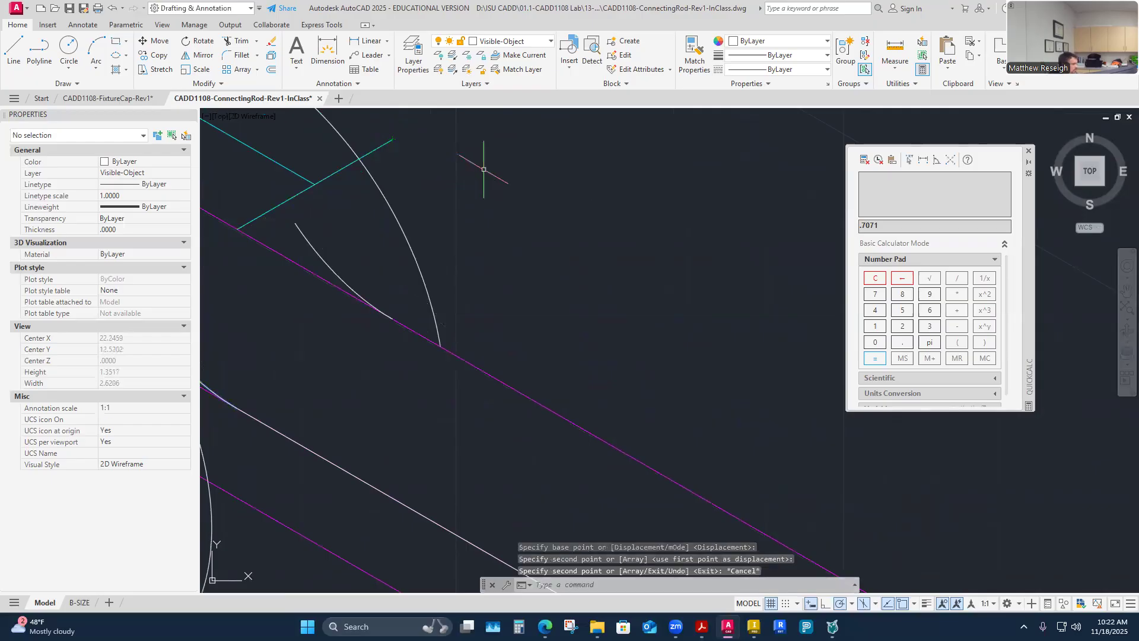
Step: Draw the rod's rear upper edge as a line from the copied arc's end along the magenta box edge to the large end's rear ellipse
{"action": "scroll", "coordinate": [487, 166], "scroll_direction": "down", "scroll_amount": 4}
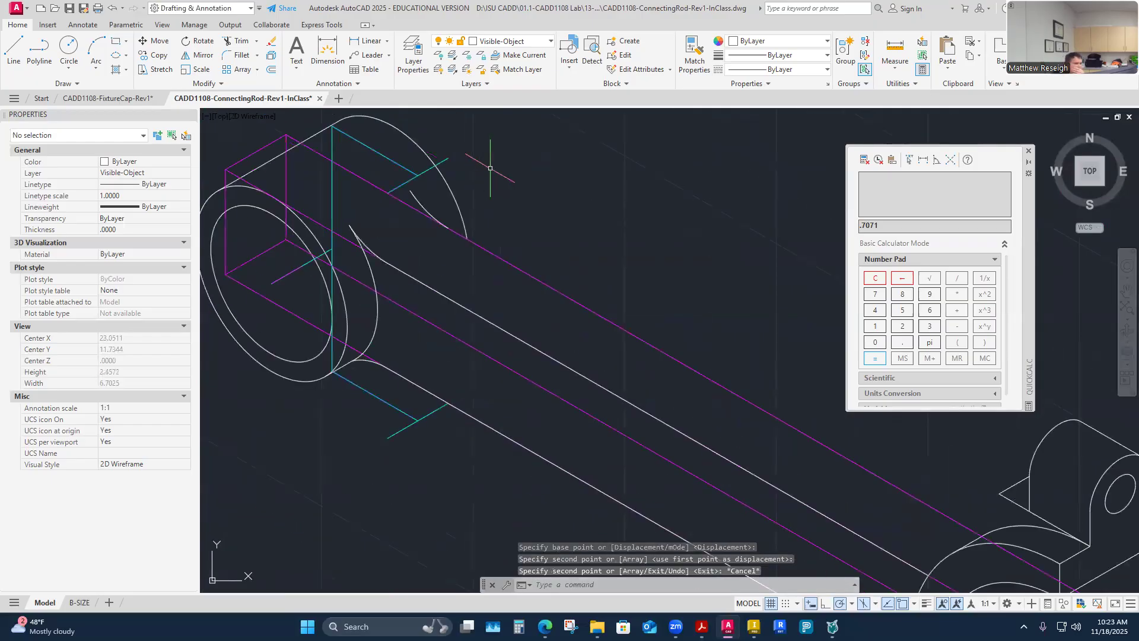
{"action": "left_click", "coordinate": [13, 50]}
{"action": "scroll", "coordinate": [451, 238], "scroll_direction": "up", "scroll_amount": 4}
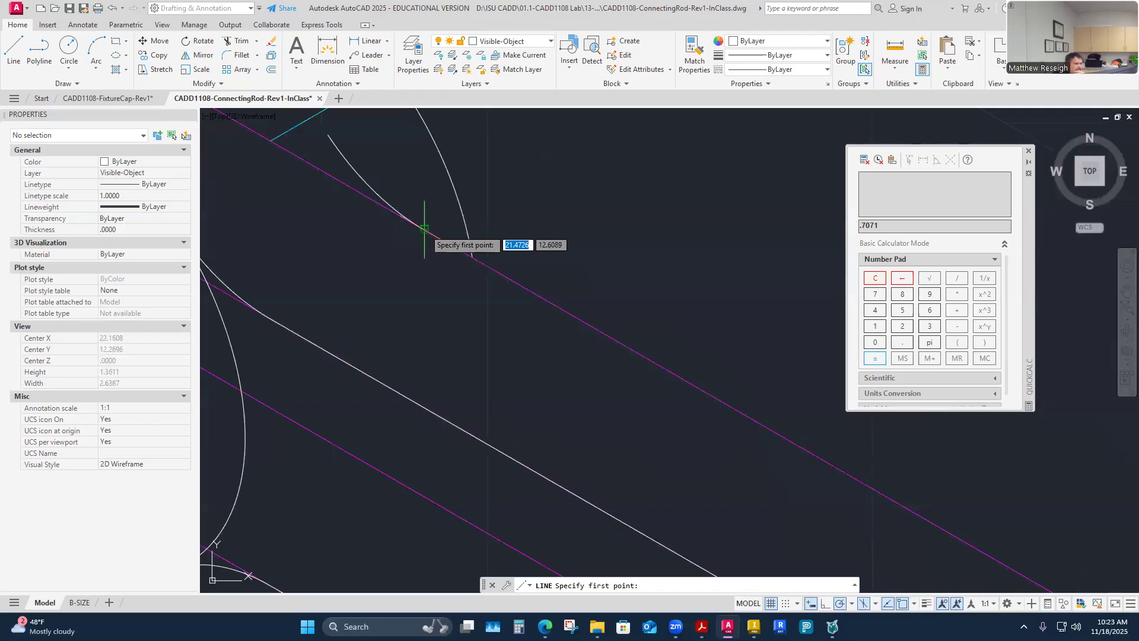
{"action": "scroll", "coordinate": [424, 235], "scroll_direction": "up", "scroll_amount": 2}
{"action": "left_click", "coordinate": [439, 243]}
{"action": "scroll", "coordinate": [442, 234], "scroll_direction": "down", "scroll_amount": 4}
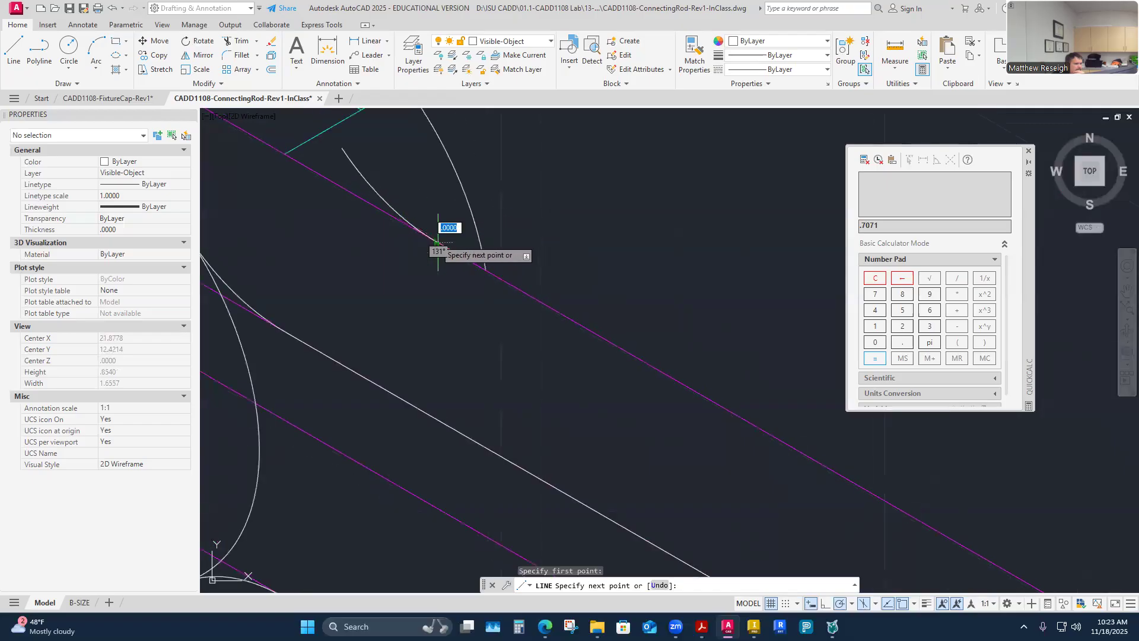
{"action": "scroll", "coordinate": [516, 236], "scroll_direction": "up", "scroll_amount": 3}
{"action": "scroll", "coordinate": [643, 355], "scroll_direction": "up", "scroll_amount": 2}
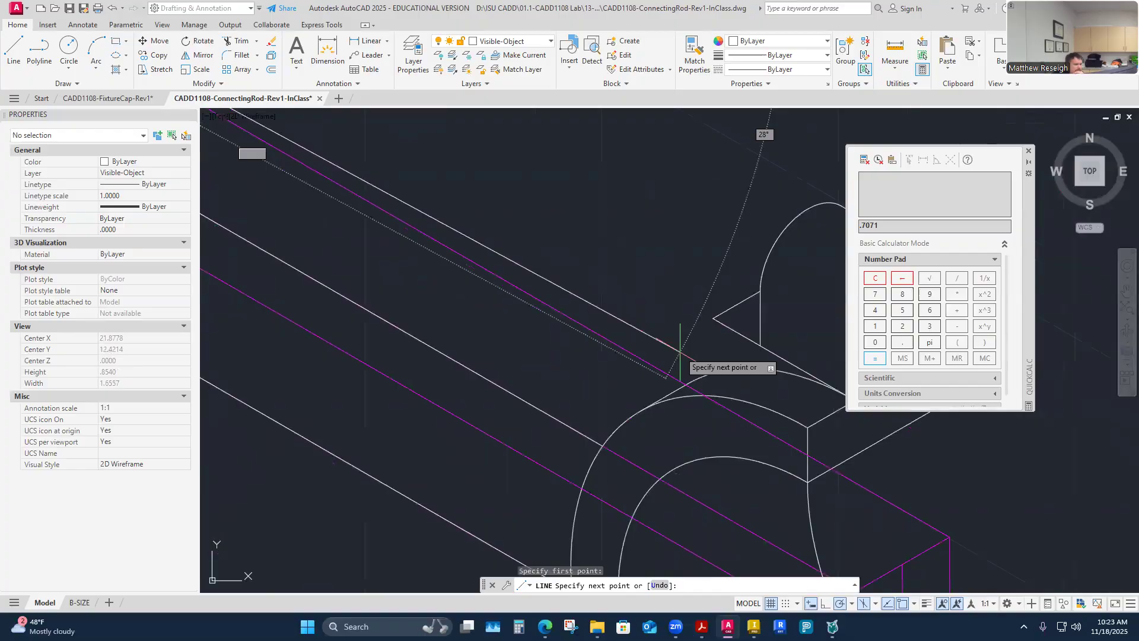
{"action": "left_click", "coordinate": [686, 384]}
{"action": "right_click", "coordinate": [686, 386]}
{"action": "left_click", "coordinate": [704, 394]}
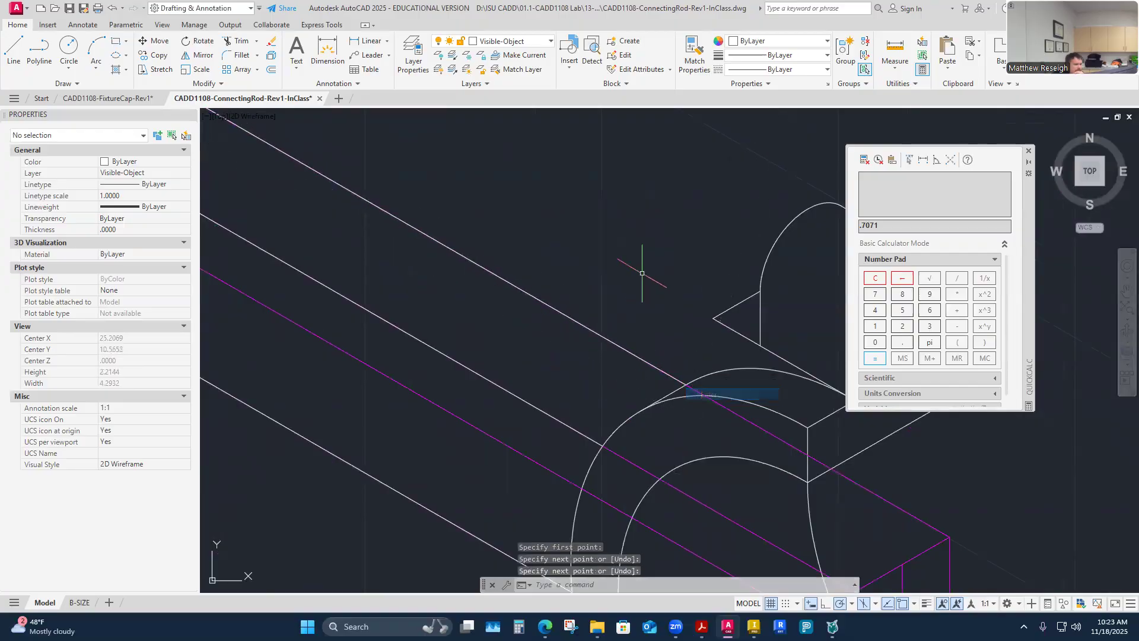
Step: Turn off the Construction4 layer to hide the magenta box around the rod
{"action": "scroll", "coordinate": [650, 267], "scroll_direction": "down", "scroll_amount": 3}
{"action": "scroll", "coordinate": [432, 155], "scroll_direction": "up", "scroll_amount": 3}
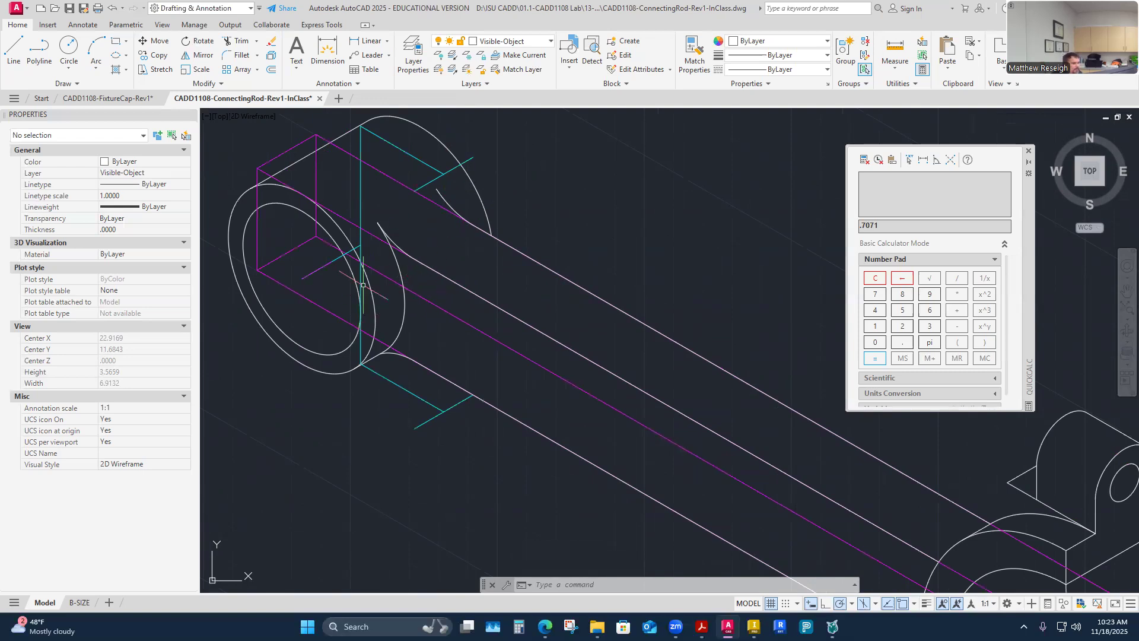
{"action": "scroll", "coordinate": [321, 316], "scroll_direction": "down", "scroll_amount": 5}
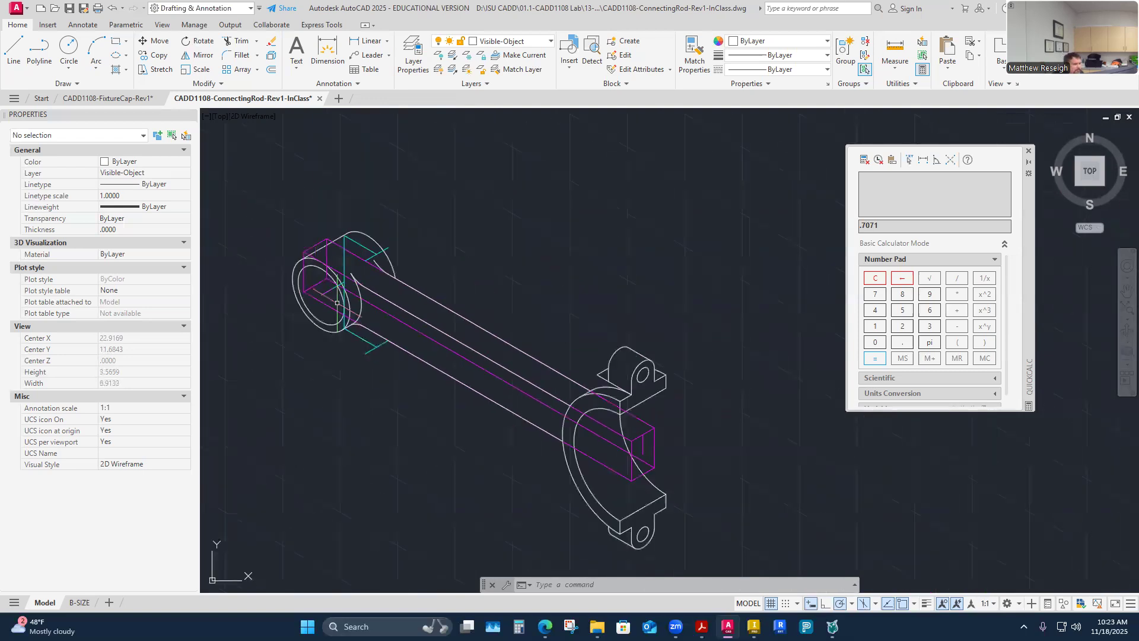
{"action": "scroll", "coordinate": [600, 442], "scroll_direction": "up", "scroll_amount": 3}
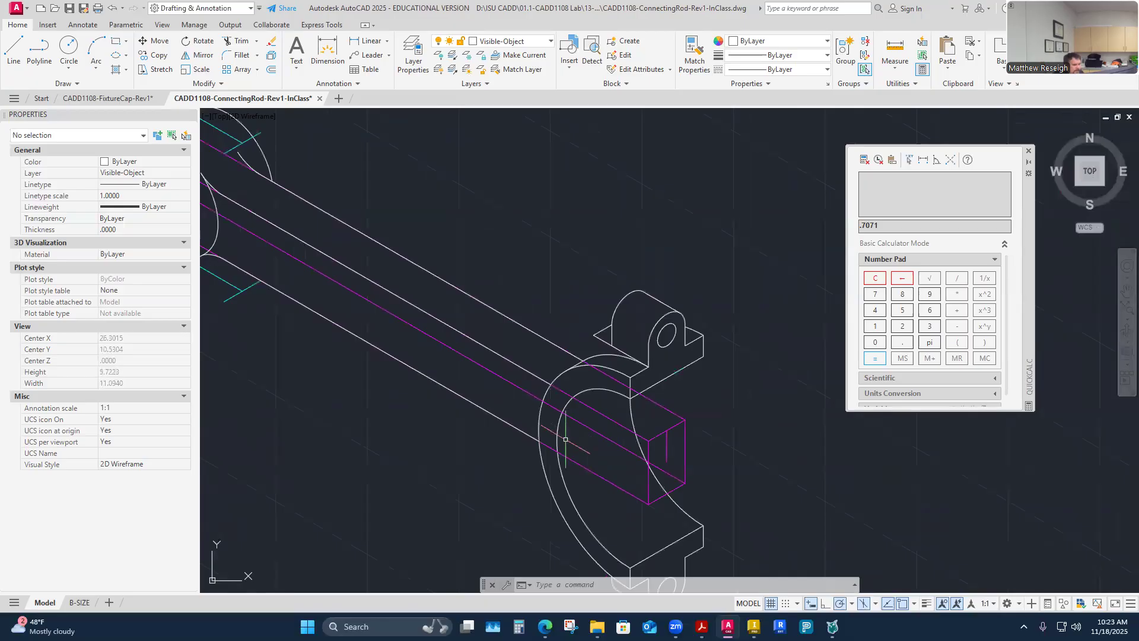
{"action": "scroll", "coordinate": [566, 439], "scroll_direction": "down", "scroll_amount": 2}
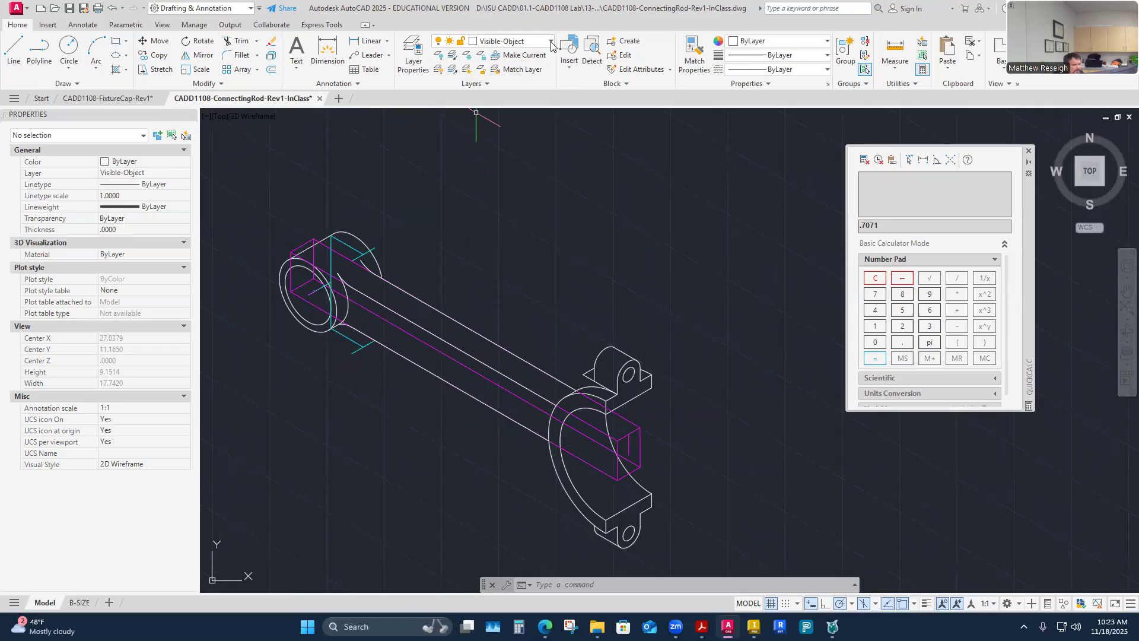
{"action": "left_click", "coordinate": [516, 41]}
{"action": "left_click", "coordinate": [440, 183]}
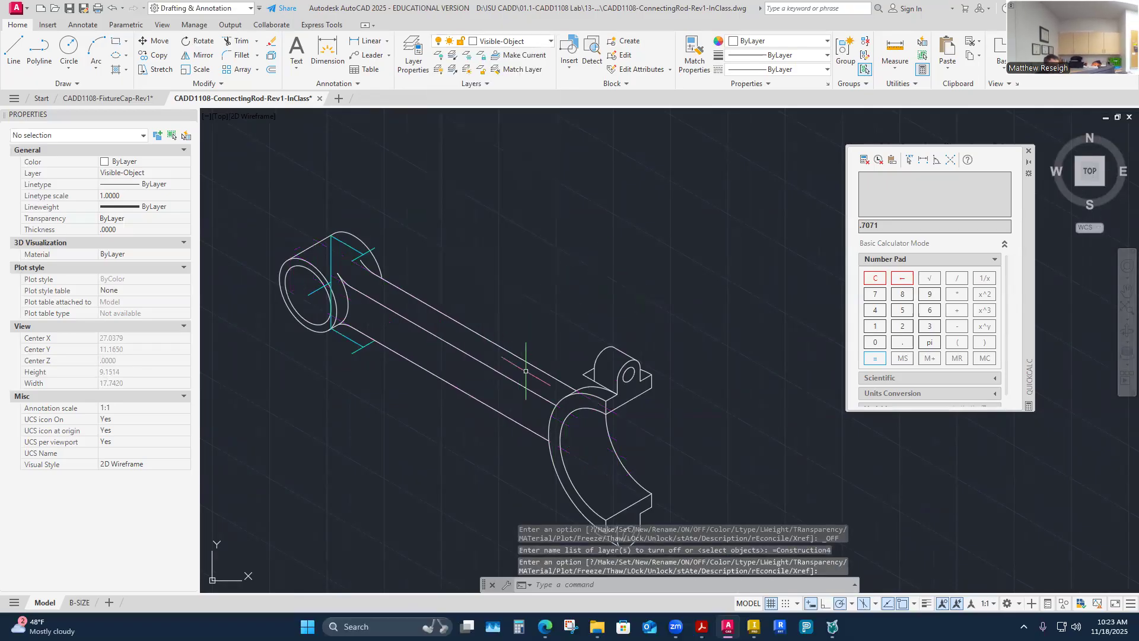
Step: Examine the small end's fillet arcs and the cyan Construction5 lines that locate them
{"action": "scroll", "coordinate": [447, 433], "scroll_direction": "down", "scroll_amount": 4}
{"action": "scroll", "coordinate": [446, 433], "scroll_direction": "up", "scroll_amount": 2}
{"action": "scroll", "coordinate": [446, 433], "scroll_direction": "up", "scroll_amount": 2}
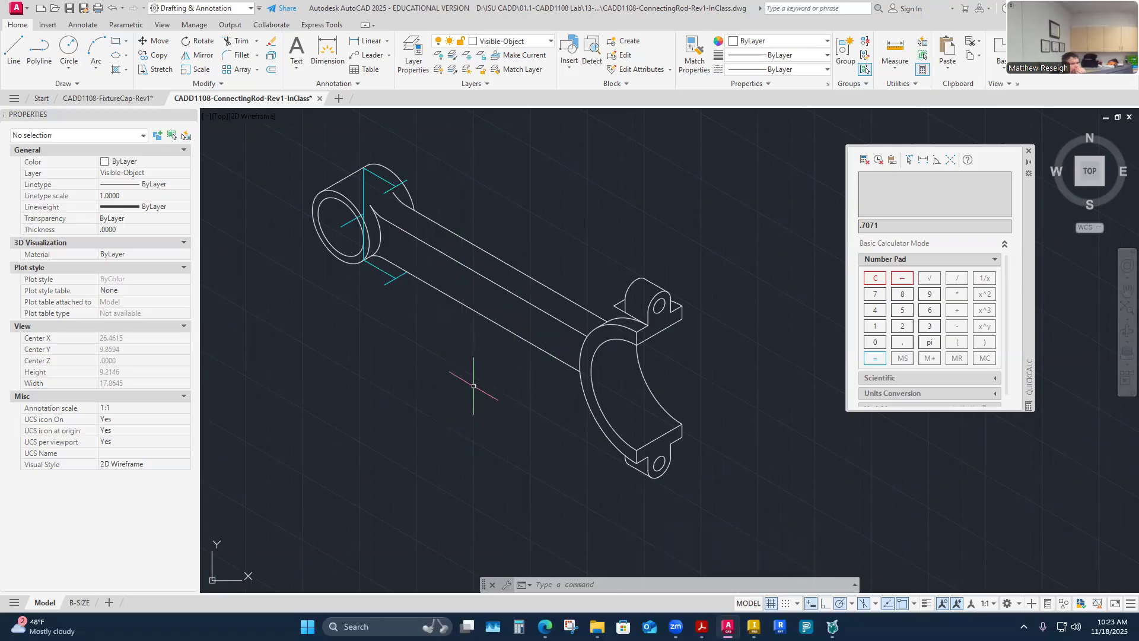
{"action": "scroll", "coordinate": [373, 190], "scroll_direction": "up", "scroll_amount": 4}
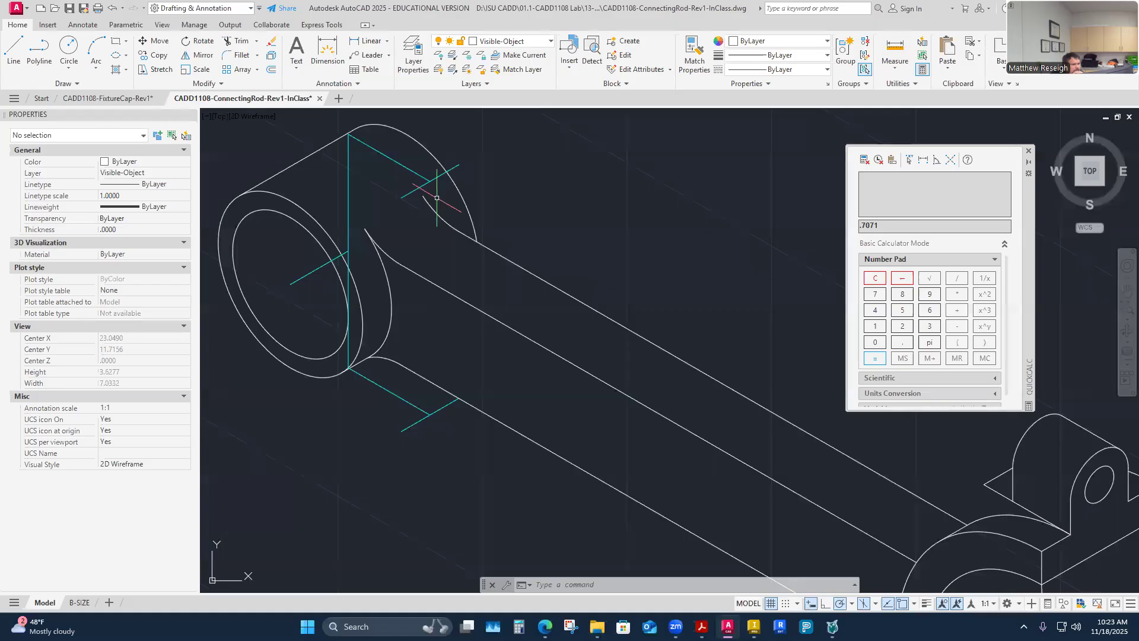
{"action": "scroll", "coordinate": [371, 394], "scroll_direction": "down", "scroll_amount": 2}
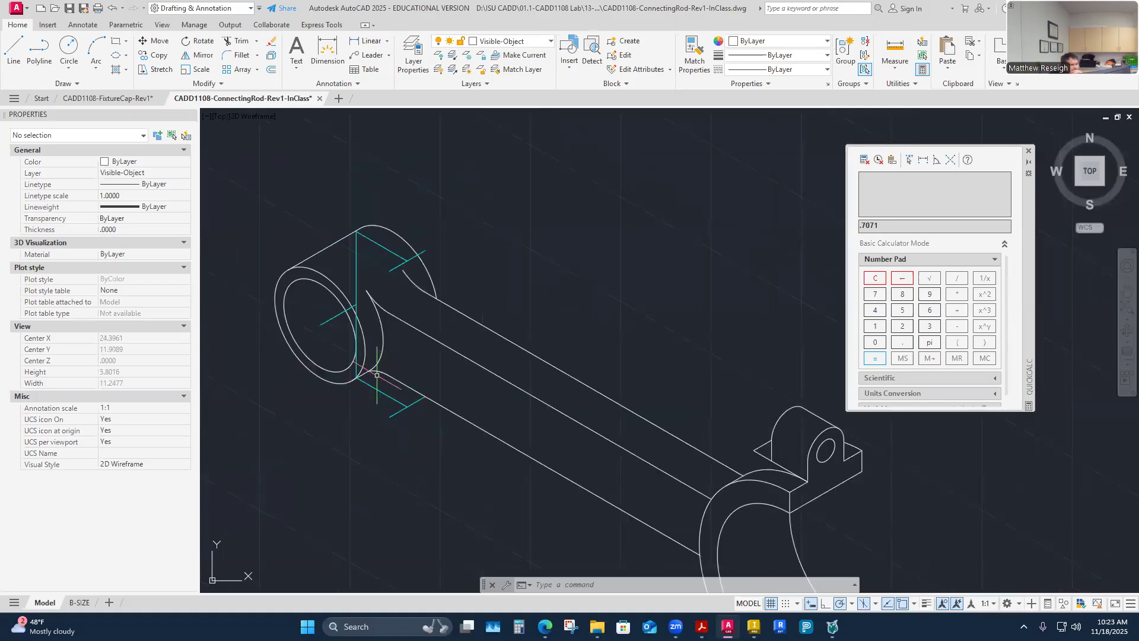
{"action": "scroll", "coordinate": [375, 376], "scroll_direction": "up", "scroll_amount": 2}
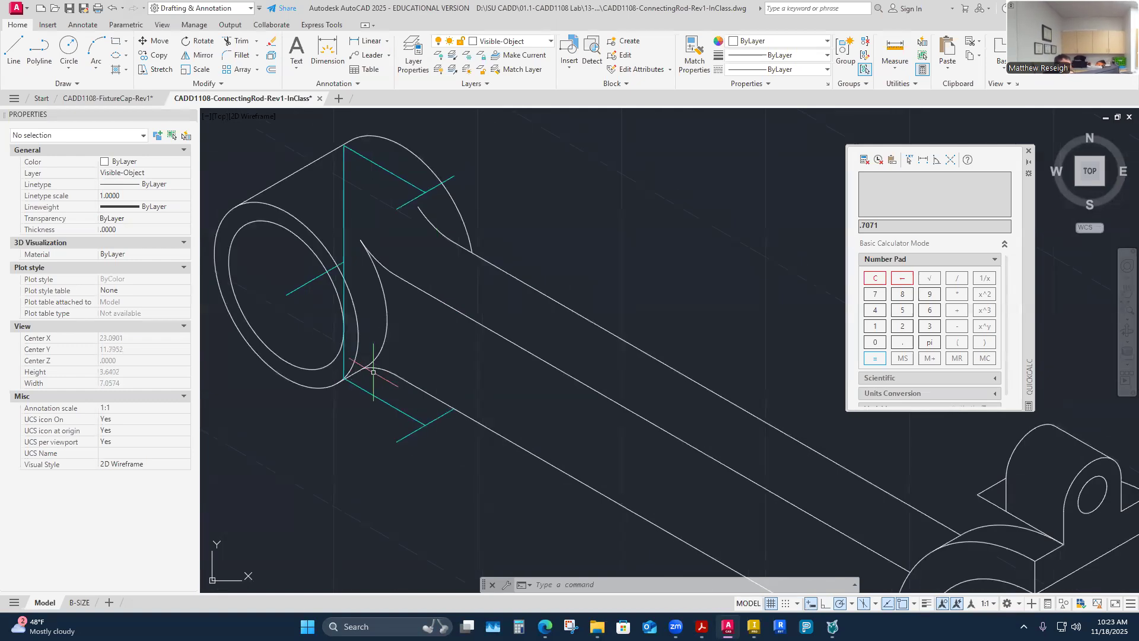
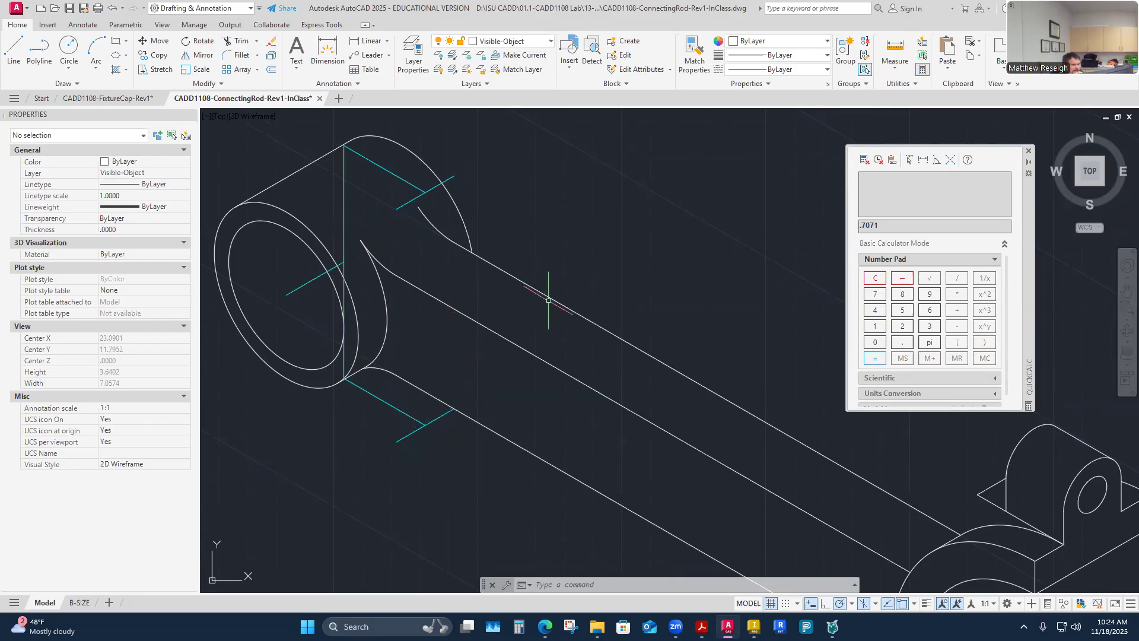
{"action": "left_click", "coordinate": [407, 436]}
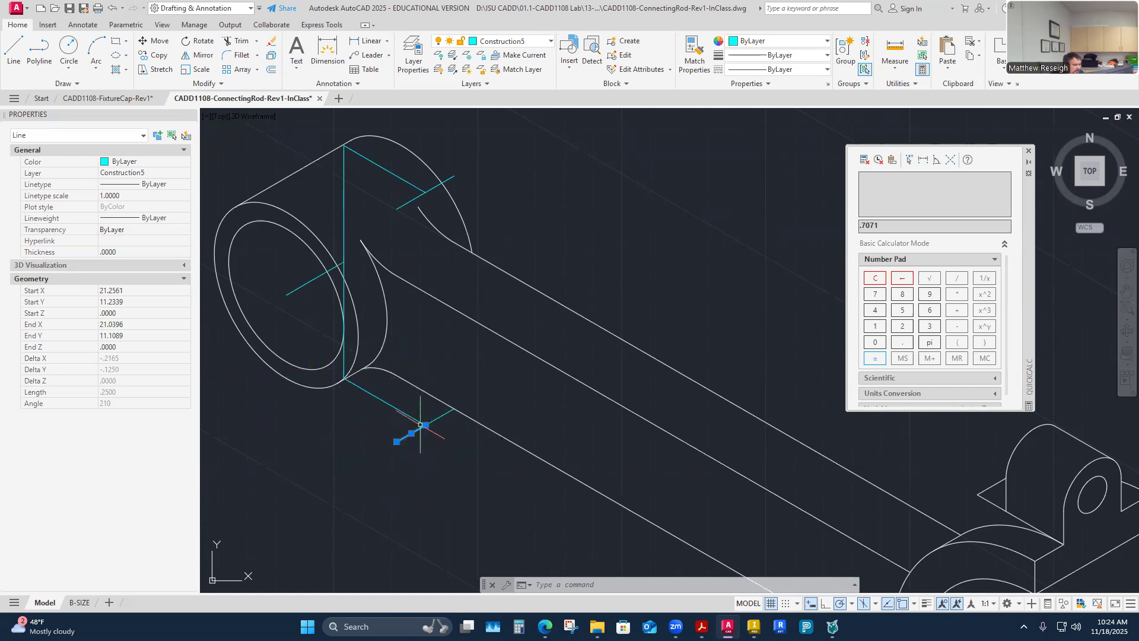
{"action": "left_click", "coordinate": [423, 393]}
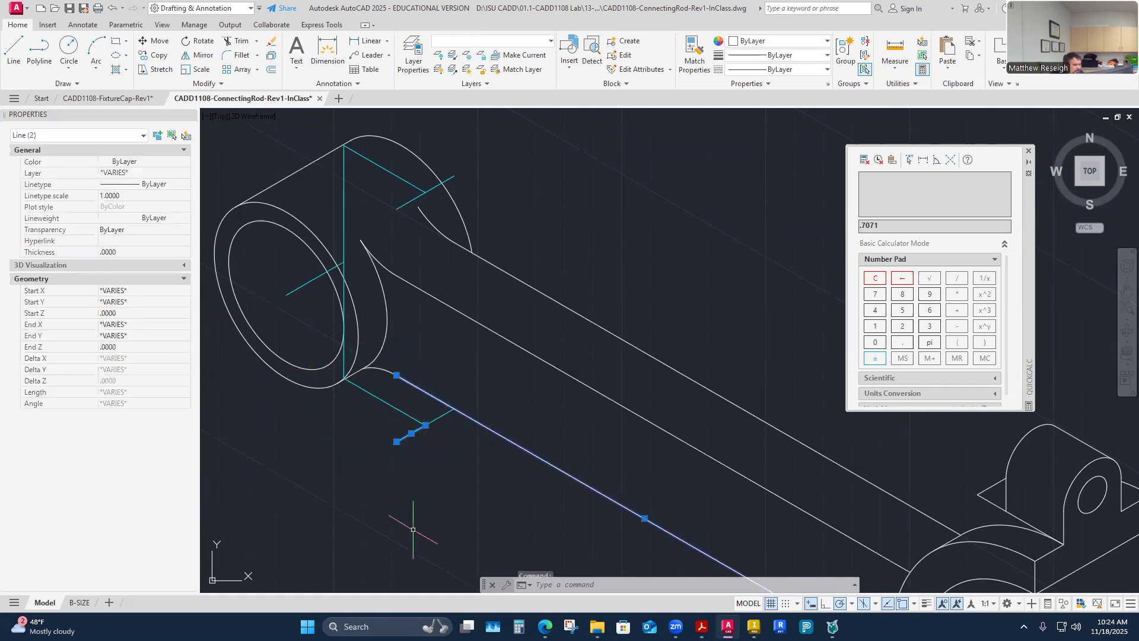
{"action": "left_click", "coordinate": [351, 489]}
{"action": "key", "text": "Escape"}
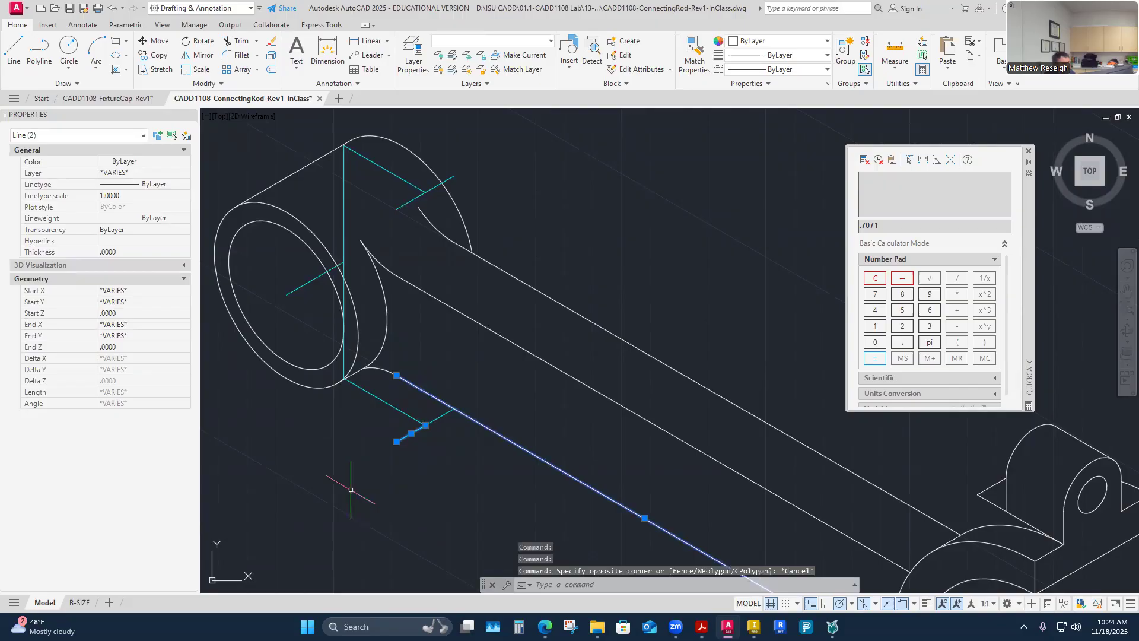
{"action": "key", "text": "Escape"}
{"action": "key", "text": "Escape"}
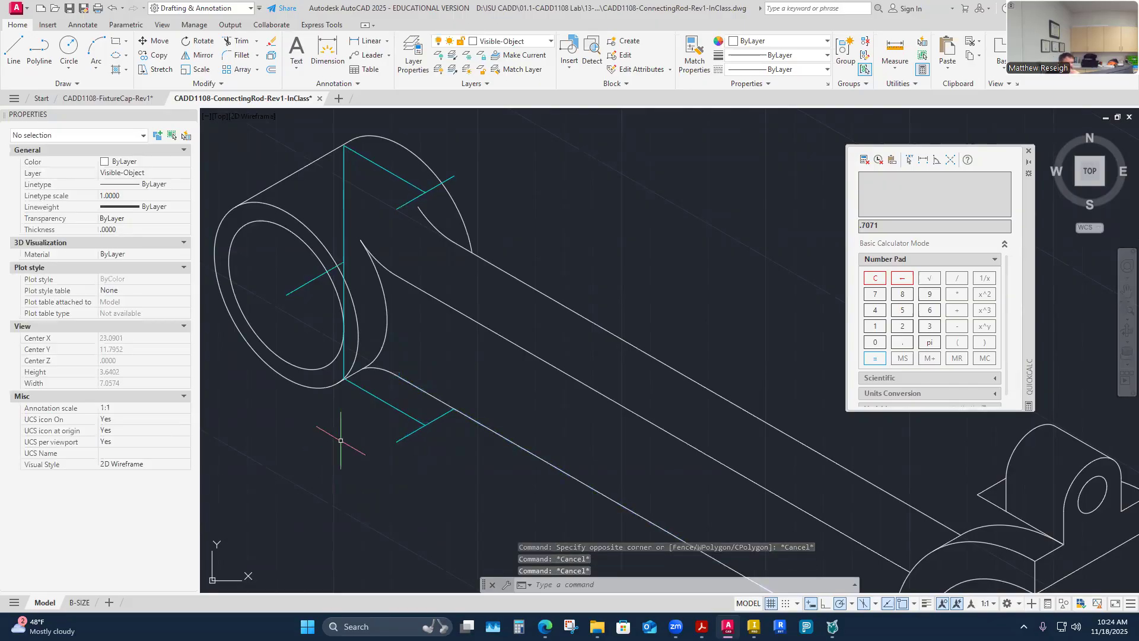
{"action": "scroll", "coordinate": [344, 386], "scroll_direction": "down", "scroll_amount": 2}
{"action": "left_click", "coordinate": [386, 412]}
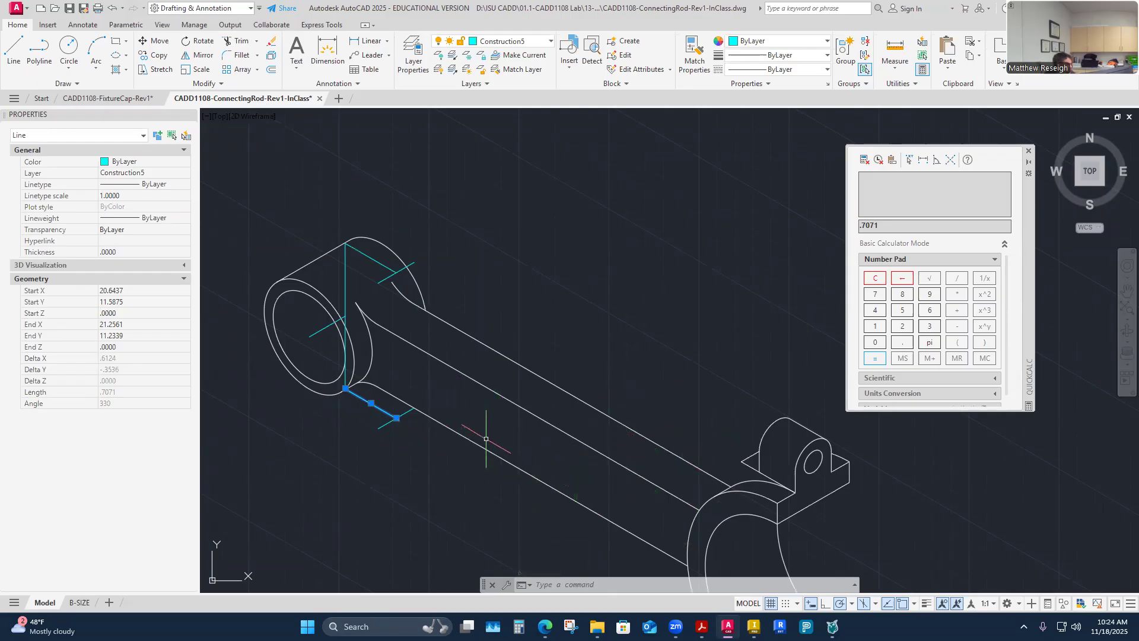
{"action": "key", "text": "Escape"}
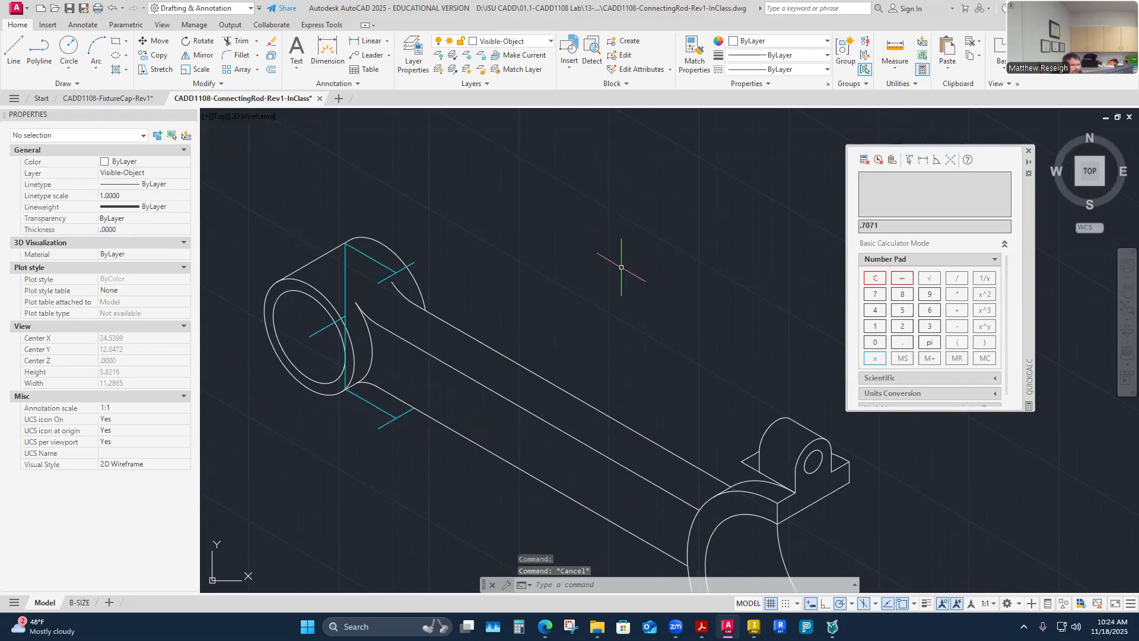
Step: Examine the upper R2.00 arc joining the rod to the large end in the dimensioned front view
{"action": "scroll", "coordinate": [623, 268], "scroll_direction": "down", "scroll_amount": 4}
{"action": "scroll", "coordinate": [628, 268], "scroll_direction": "down", "scroll_amount": 2}
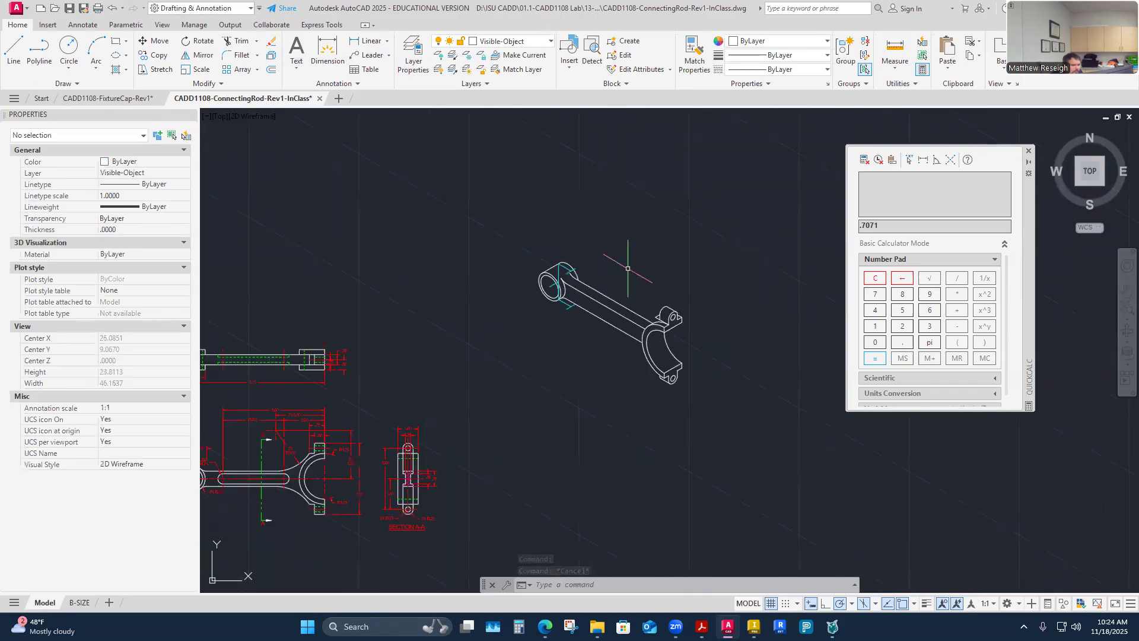
{"action": "scroll", "coordinate": [628, 268], "scroll_direction": "down", "scroll_amount": 3}
{"action": "scroll", "coordinate": [510, 333], "scroll_direction": "up", "scroll_amount": 5}
{"action": "scroll", "coordinate": [509, 333], "scroll_direction": "up", "scroll_amount": 2}
{"action": "middle_click_drag", "start_coordinate": [791, 280], "coordinate": [581, 305]}
{"action": "left_click", "coordinate": [566, 308]}
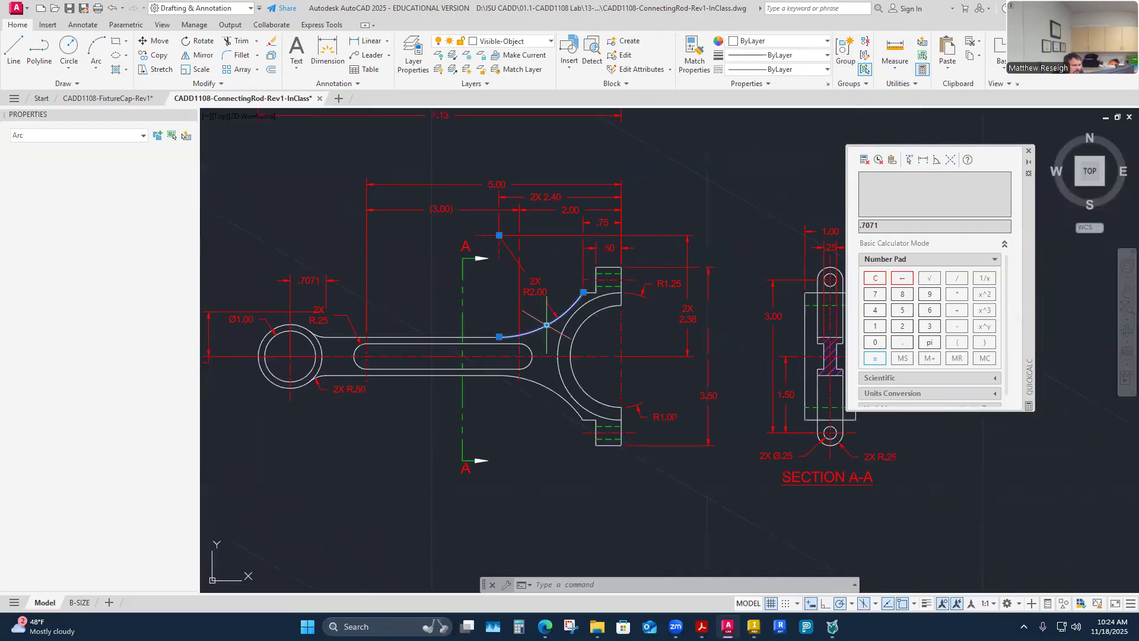
{"action": "left_click", "coordinate": [525, 440]}
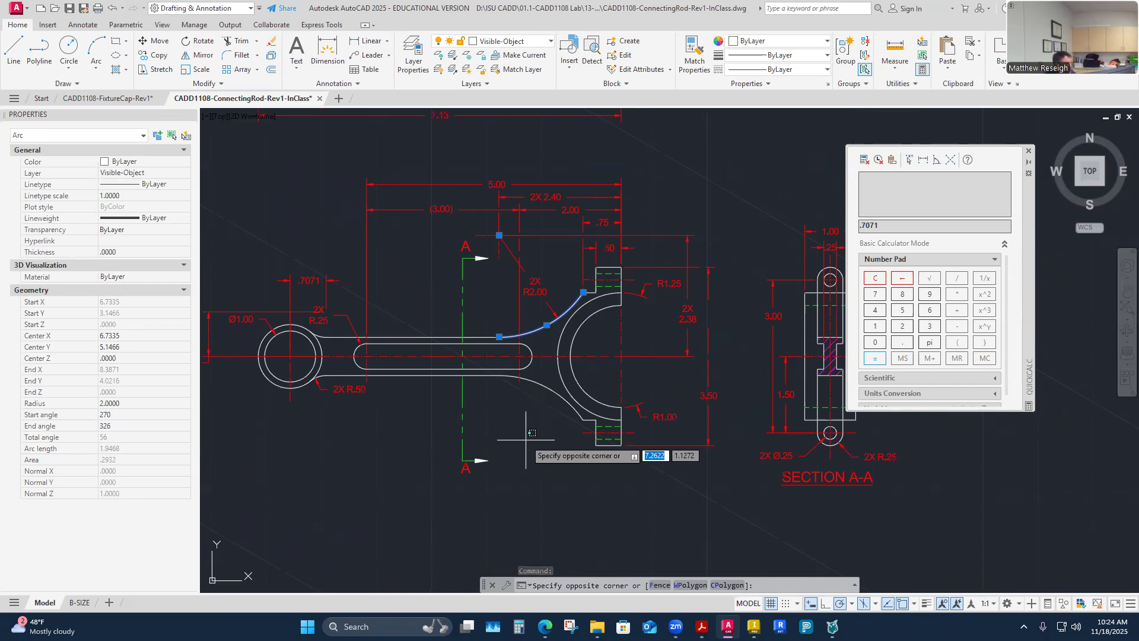
{"action": "key", "text": "Escape"}
{"action": "key", "text": "Escape"}
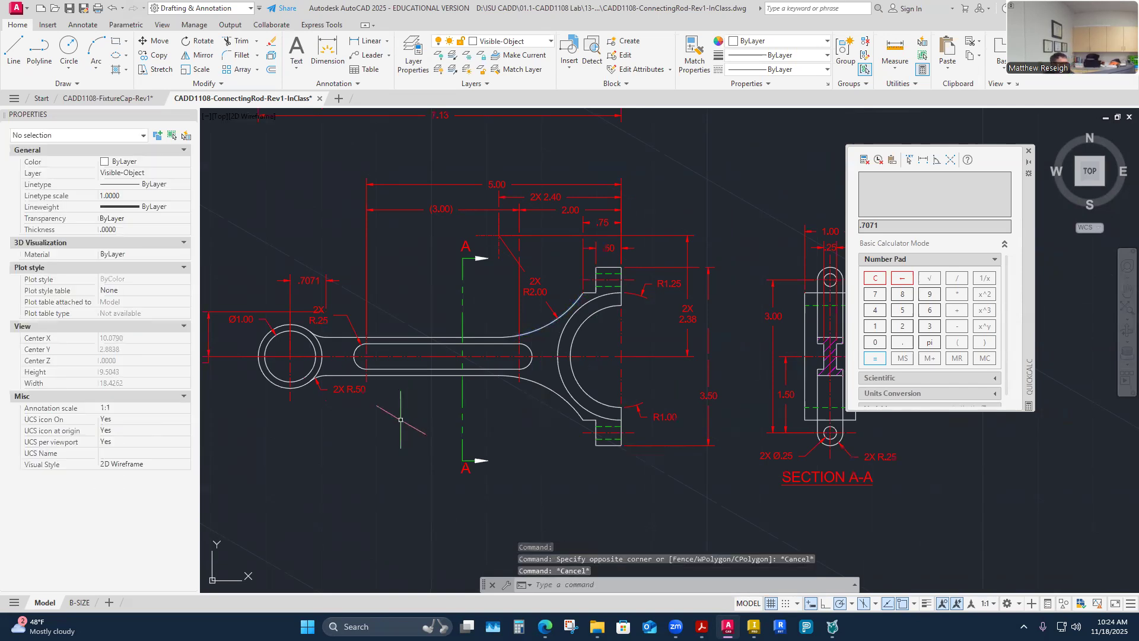
{"action": "middle_click_drag", "start_coordinate": [484, 262], "coordinate": [498, 287]}
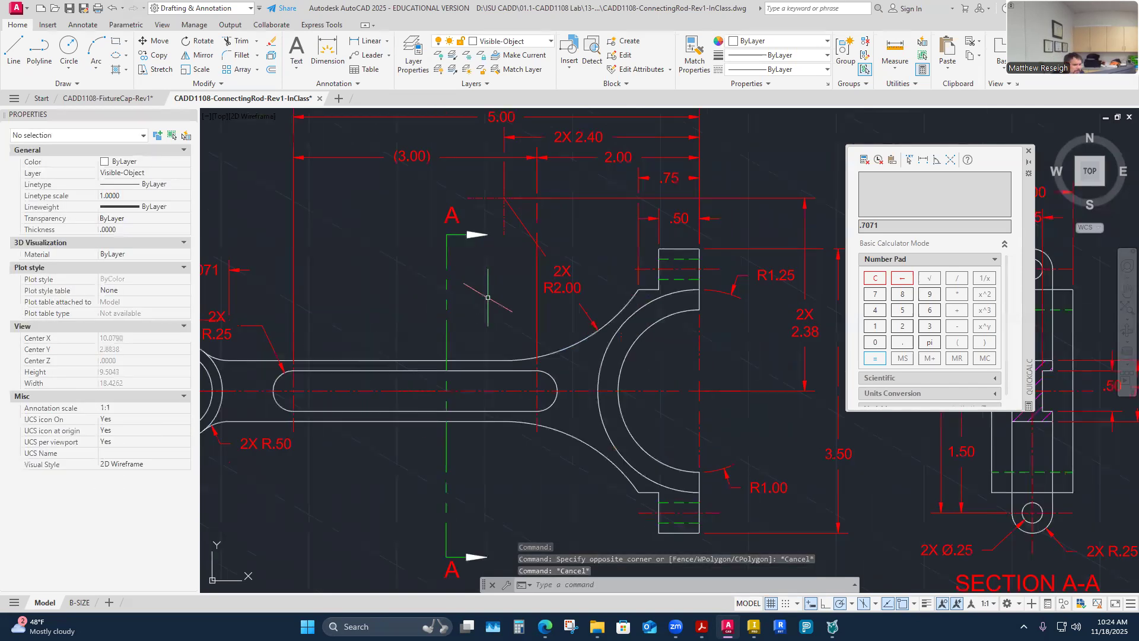
{"action": "left_click", "coordinate": [529, 363]}
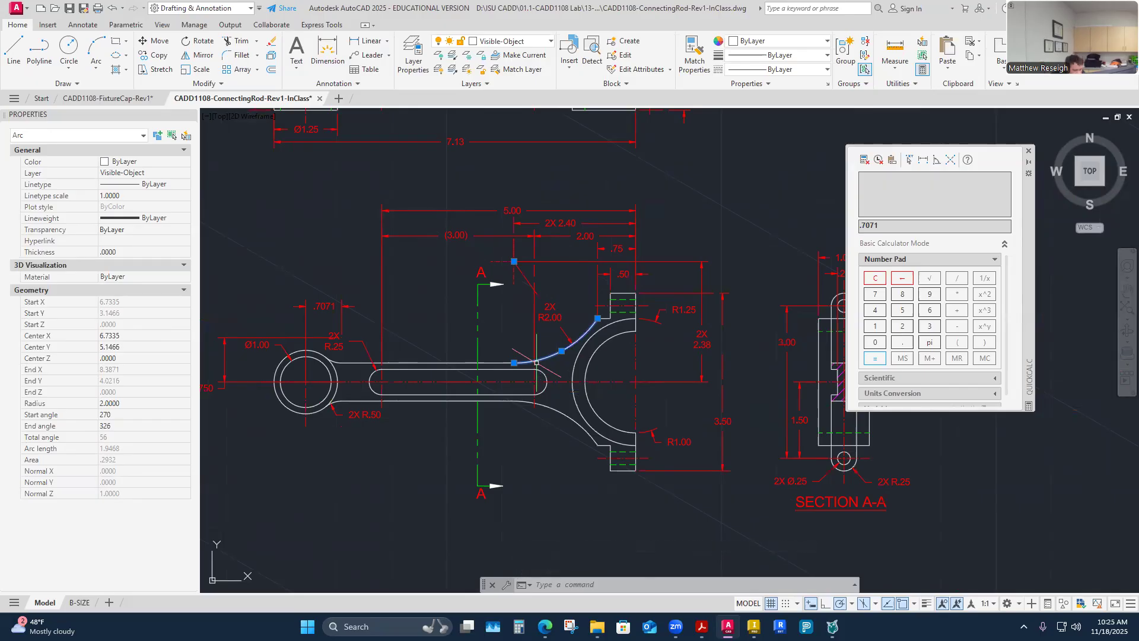
Step: Examine the lower R.50 fillet arc and the 2X 2.40 dimension that locates the R2.00 arc's center
{"action": "left_click", "coordinate": [334, 403]}
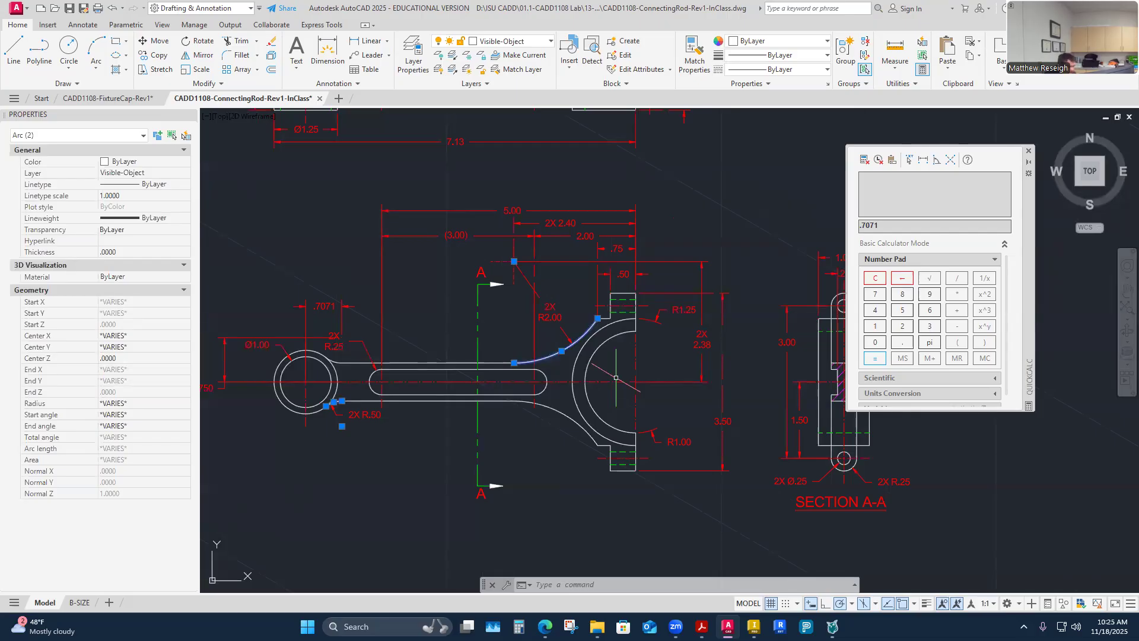
{"action": "key", "text": "Escape"}
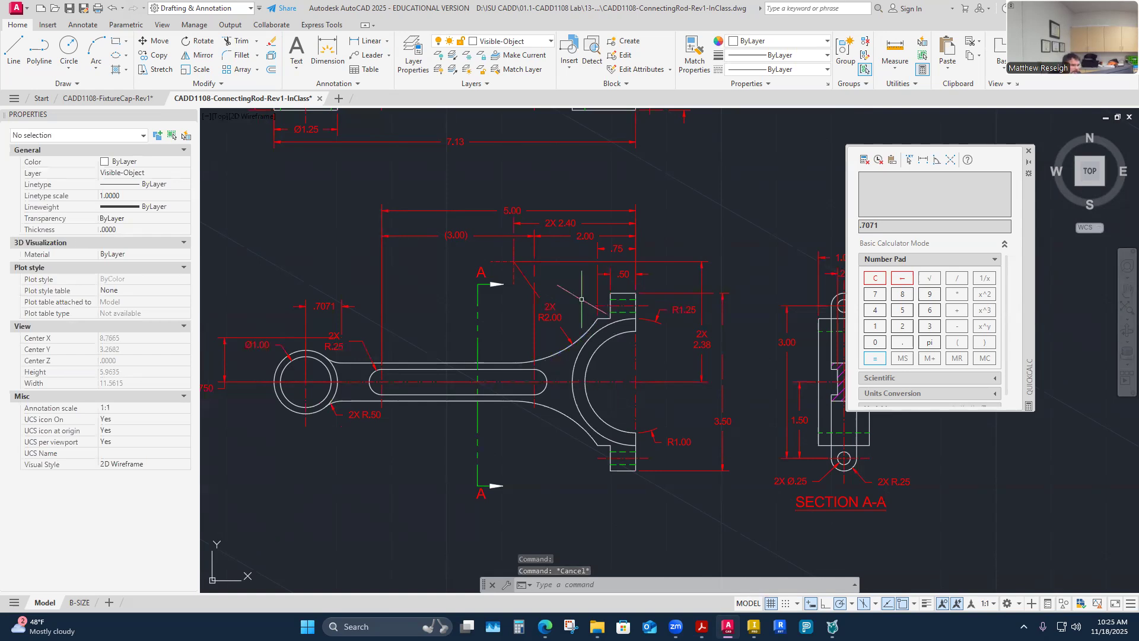
{"action": "left_click", "coordinate": [564, 223]}
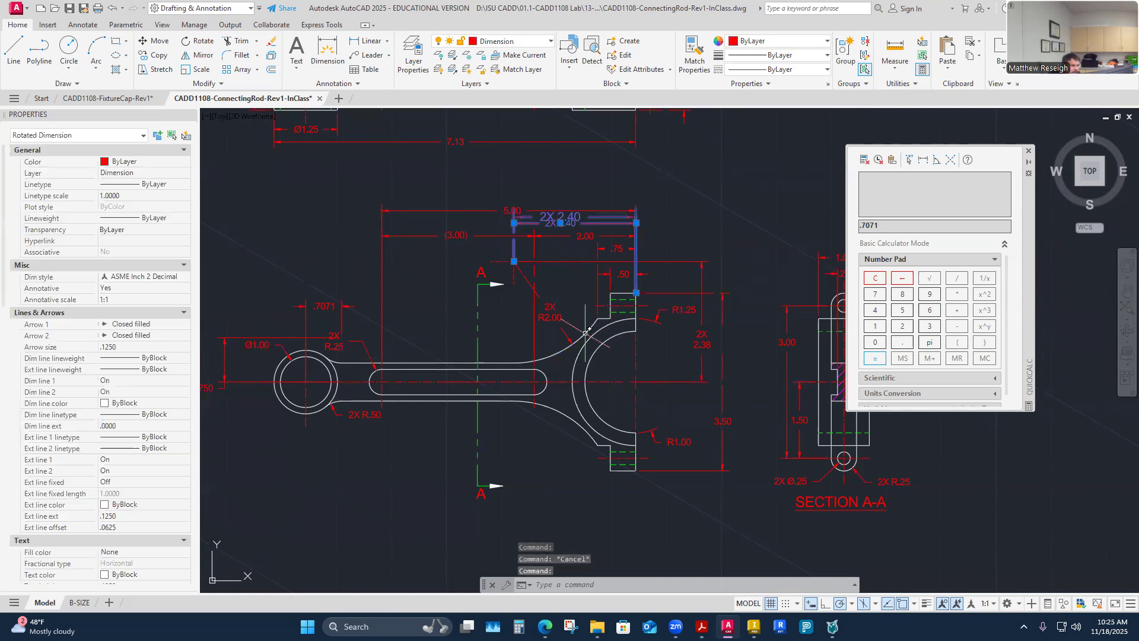
{"action": "key", "text": "Escape"}
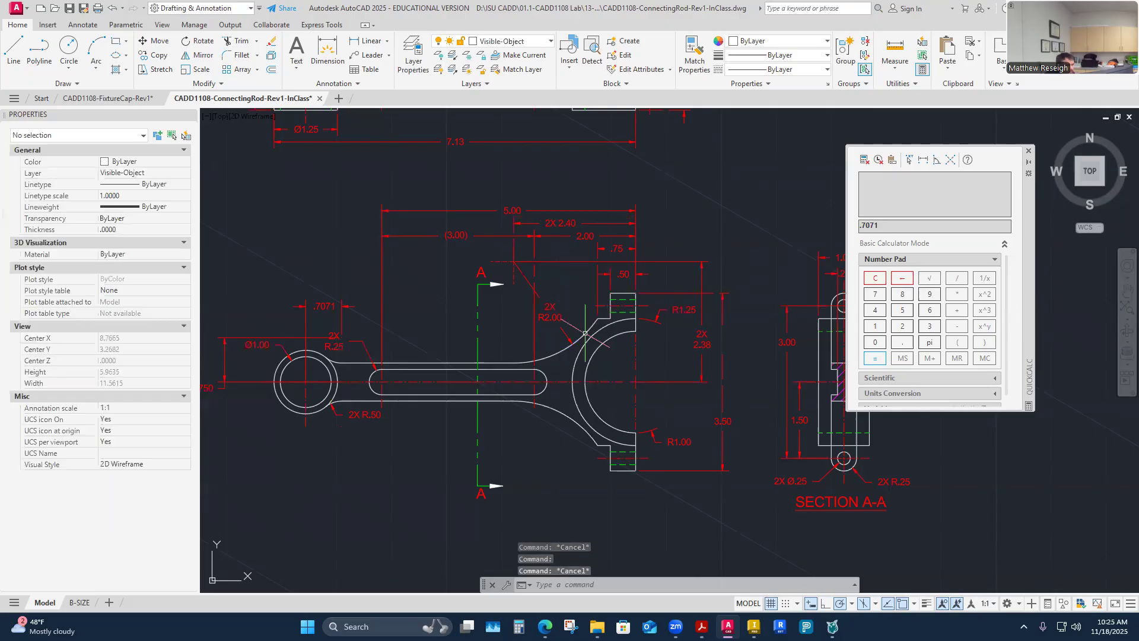
{"action": "scroll", "coordinate": [667, 225], "scroll_direction": "up", "scroll_amount": 4}
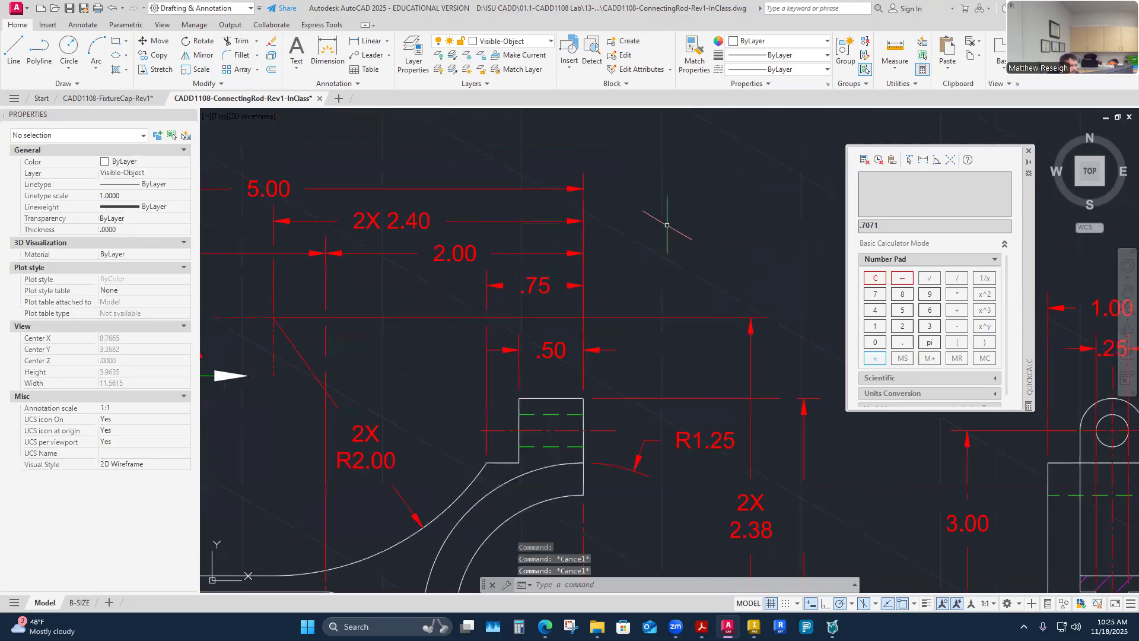
{"action": "left_click", "coordinate": [504, 223]}
{"action": "scroll", "coordinate": [624, 255], "scroll_direction": "down", "scroll_amount": 2}
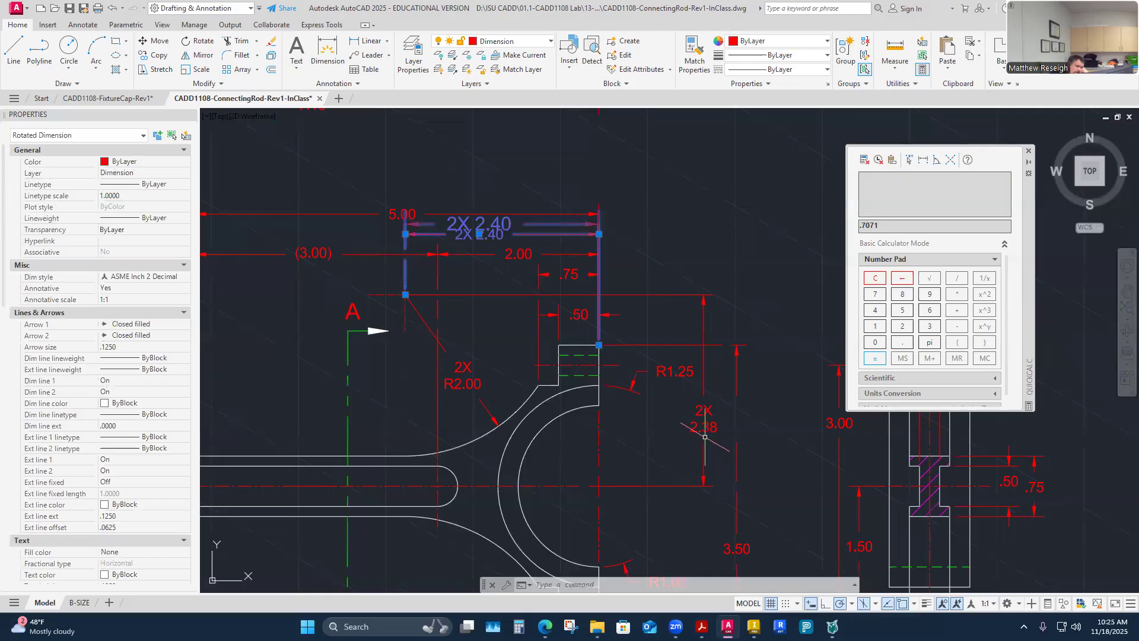
{"action": "key", "text": "Escape"}
{"action": "key", "text": "Escape"}
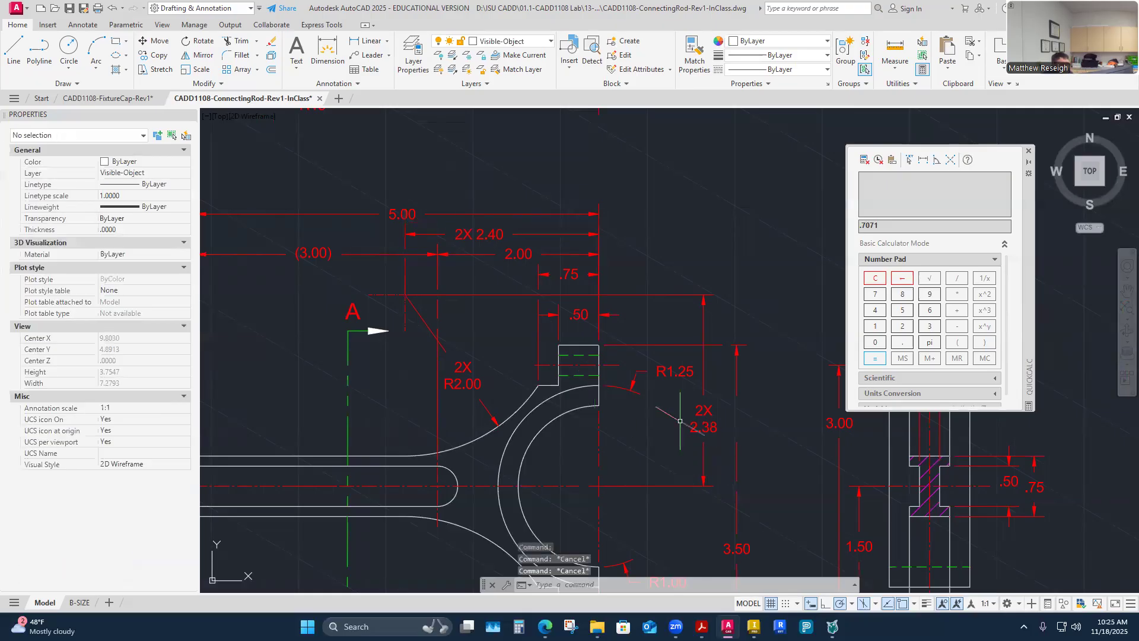
Step: Set the vertical 2X 2.38 dimension of the R2.00 arc's center to four-decimal precision (0.0000)
{"action": "left_click", "coordinate": [713, 427]}
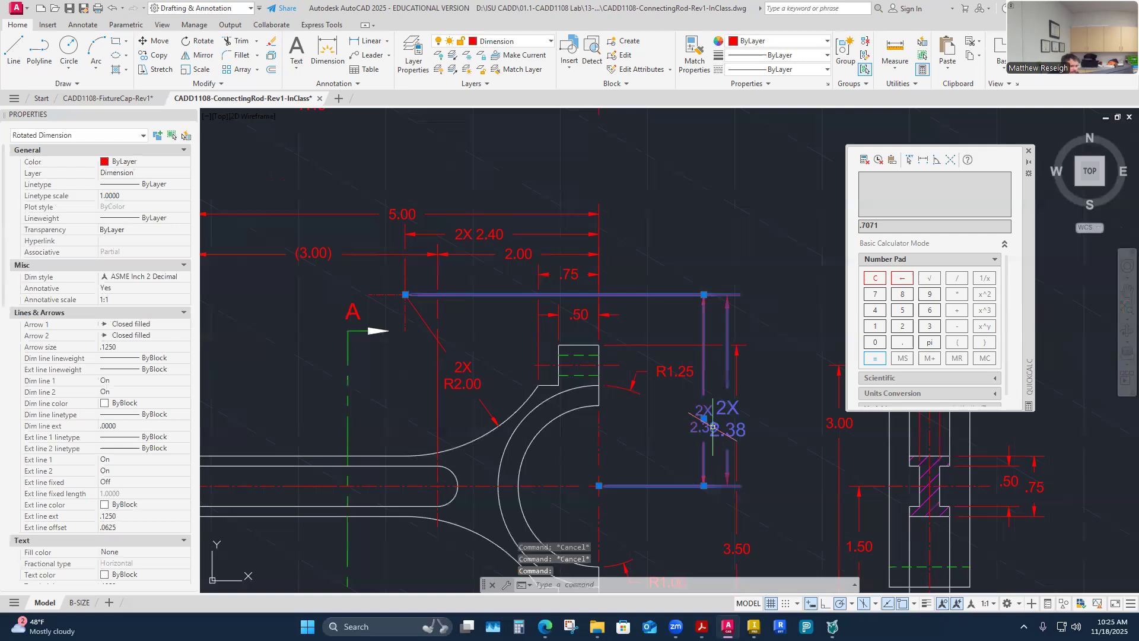
{"action": "right_click", "coordinate": [713, 426]}
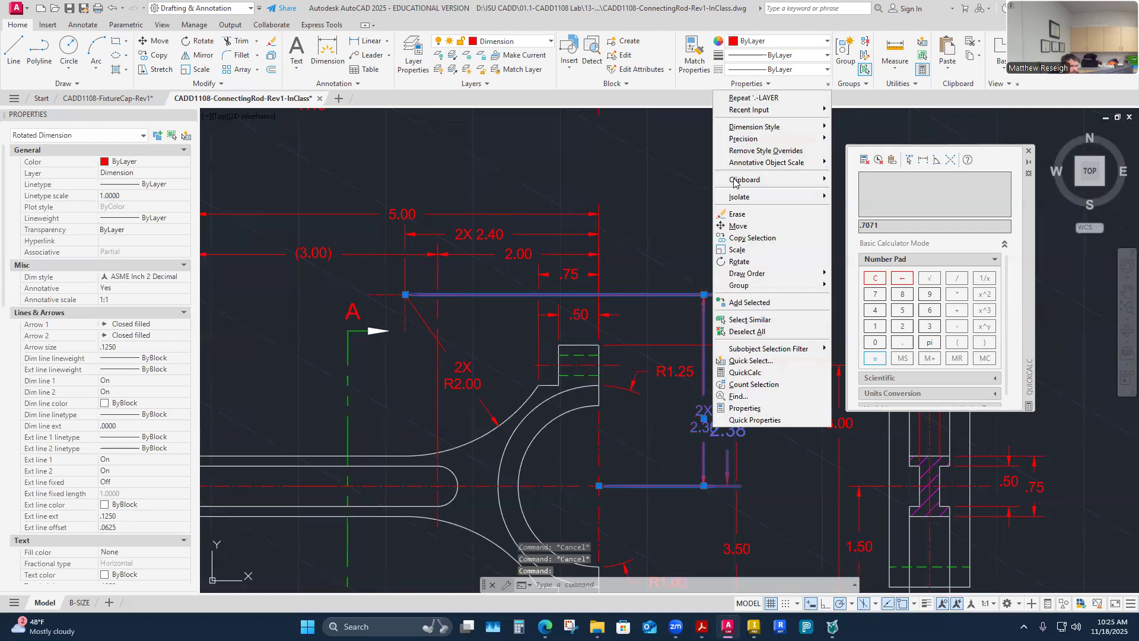
{"action": "mouse_move", "coordinate": [766, 142]}
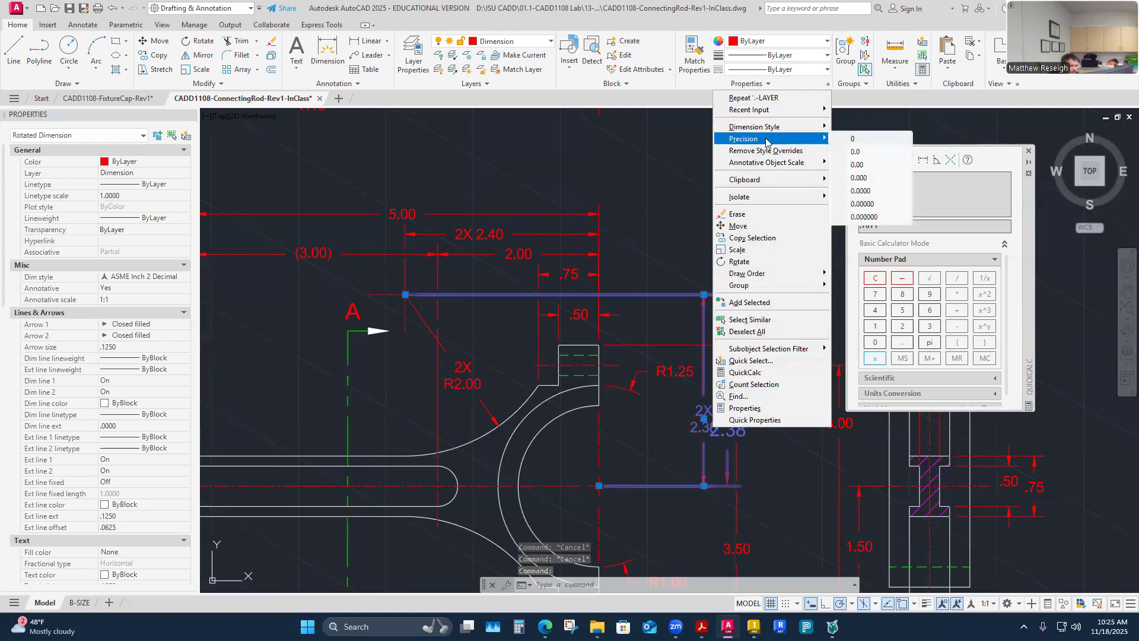
{"action": "left_click", "coordinate": [860, 191]}
{"action": "scroll", "coordinate": [723, 441], "scroll_direction": "up", "scroll_amount": 2}
{"action": "scroll", "coordinate": [723, 440], "scroll_direction": "up", "scroll_amount": 3}
{"action": "scroll", "coordinate": [682, 451], "scroll_direction": "down", "scroll_amount": 6}
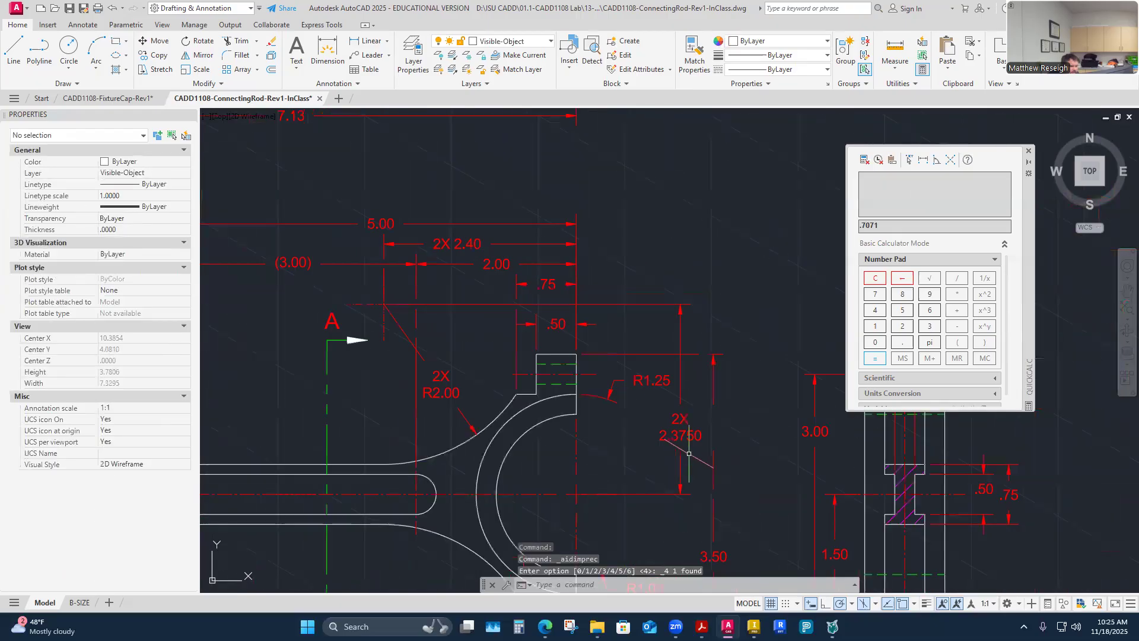
Step: Set the horizontal 2X 2.40 dimension of the R2.00 arc's center to four-decimal precision (0.0000)
{"action": "scroll", "coordinate": [537, 290], "scroll_direction": "up", "scroll_amount": 2}
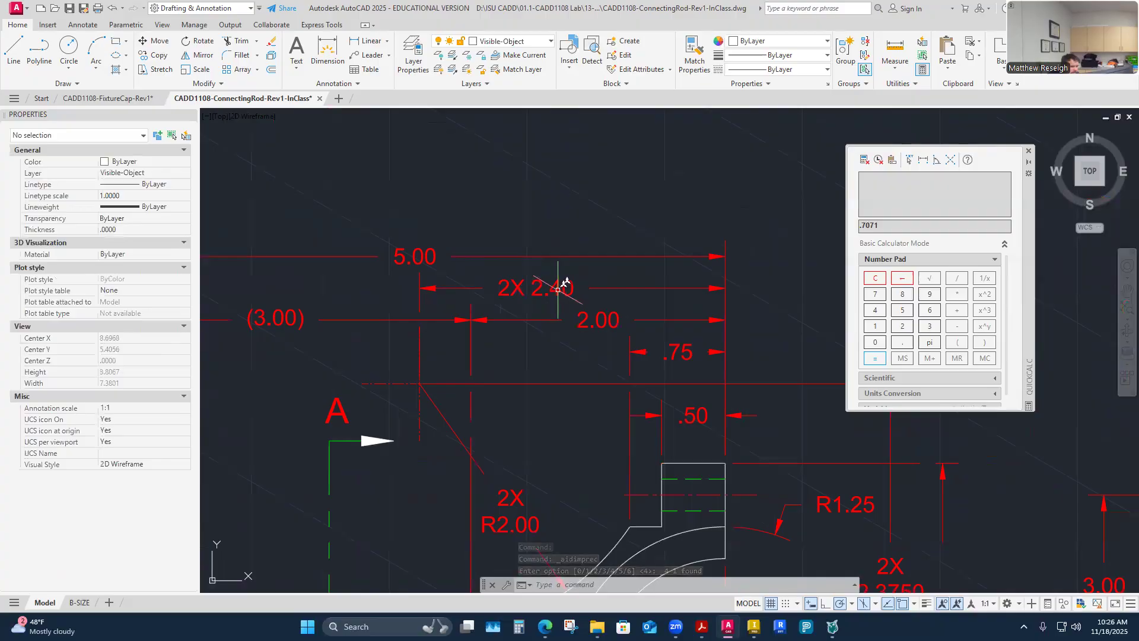
{"action": "left_click", "coordinate": [557, 290]}
{"action": "right_click", "coordinate": [556, 293]}
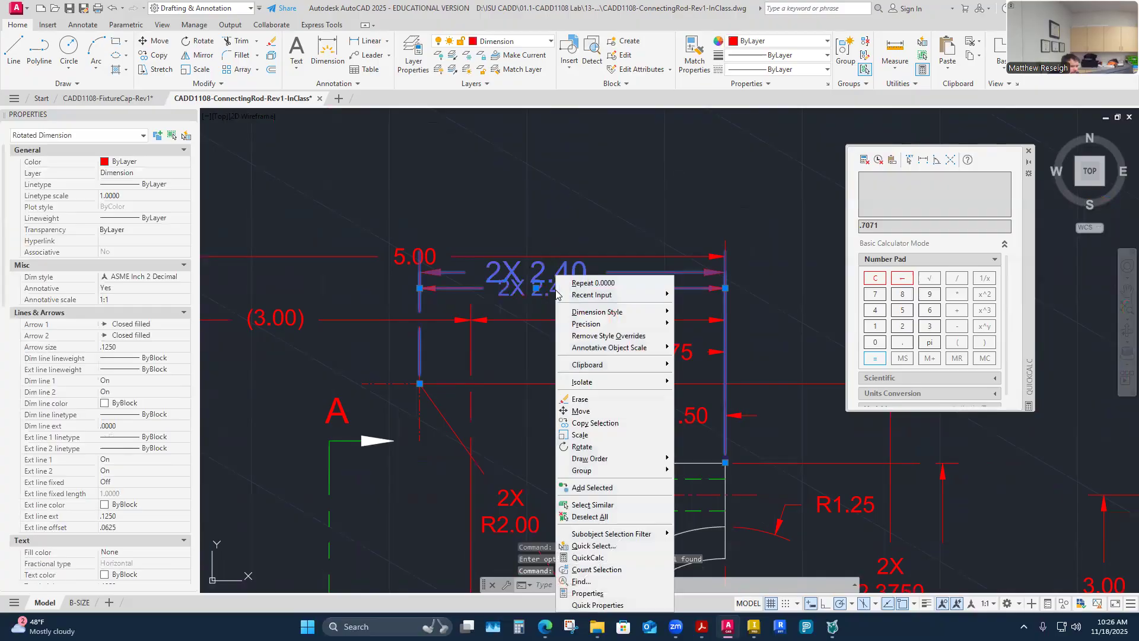
{"action": "mouse_move", "coordinate": [607, 328]}
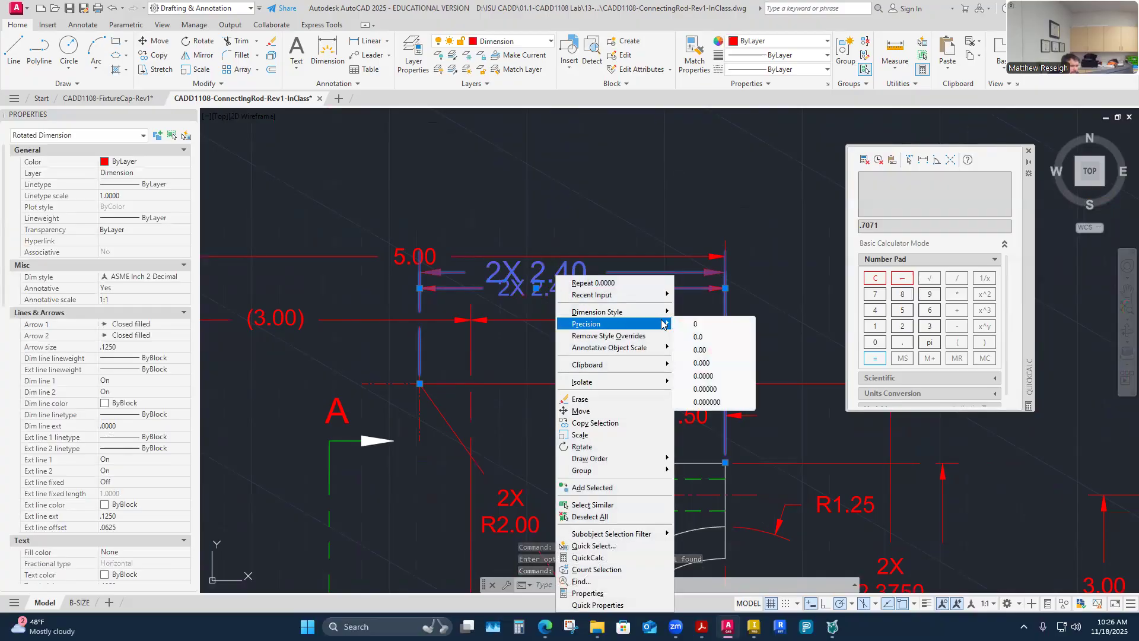
{"action": "left_click", "coordinate": [706, 376]}
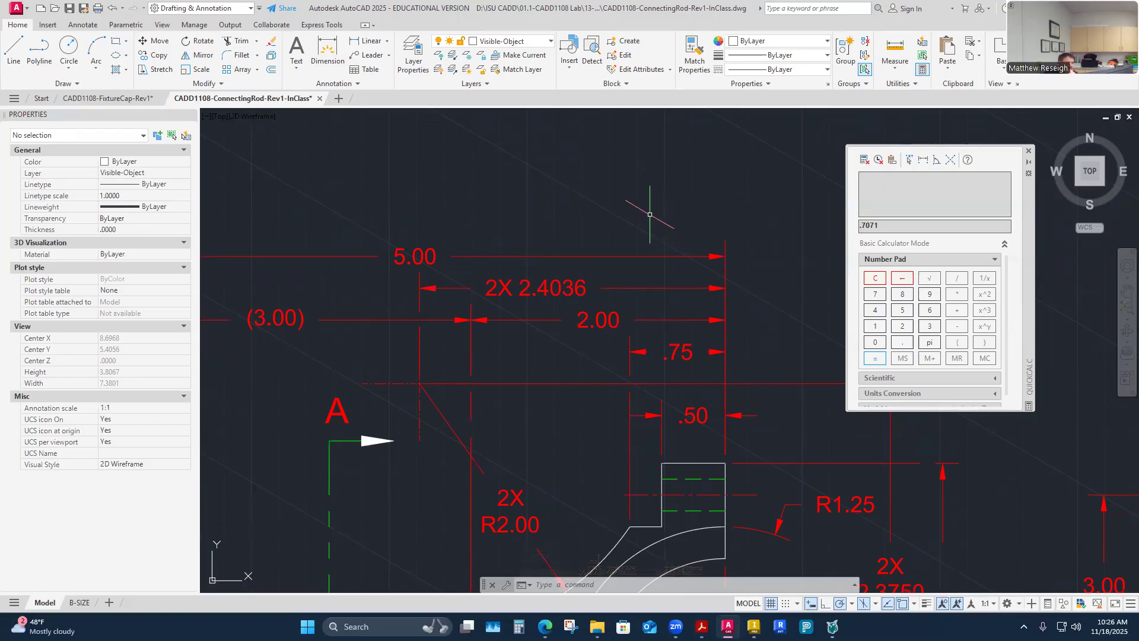
Step: Note the R2.00 arc center's horizontal distance by entering 2.4036 in the QuickCalc calculator
{"action": "scroll", "coordinate": [593, 221], "scroll_direction": "down", "scroll_amount": 5}
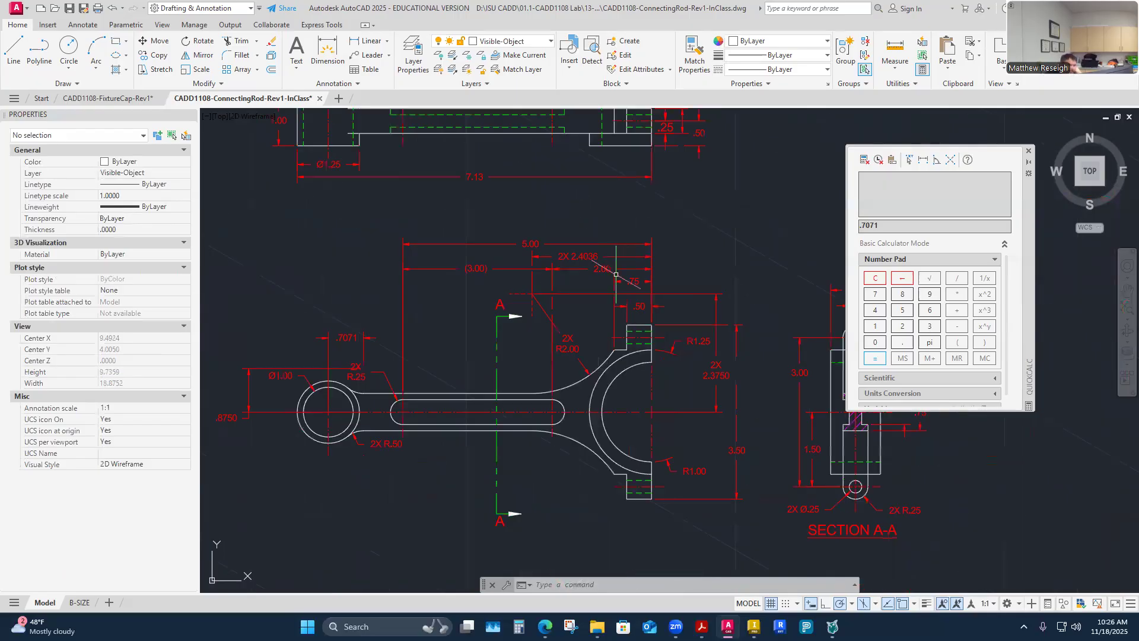
{"action": "scroll", "coordinate": [607, 286], "scroll_direction": "up", "scroll_amount": 4}
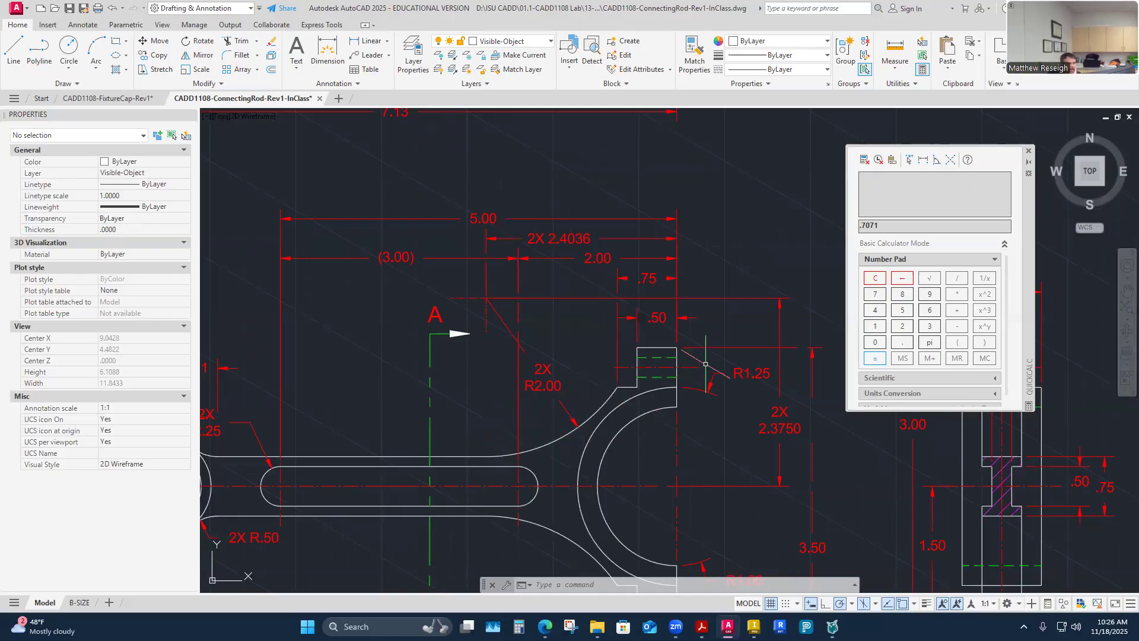
{"action": "scroll", "coordinate": [519, 371], "scroll_direction": "down", "scroll_amount": 6}
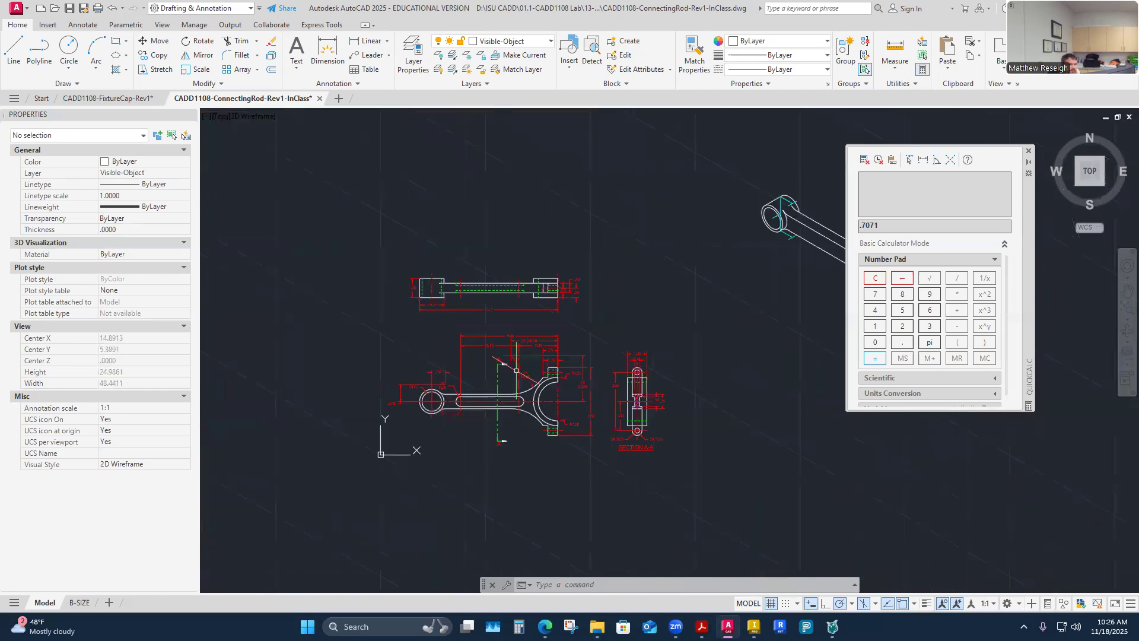
{"action": "scroll", "coordinate": [526, 362], "scroll_direction": "up", "scroll_amount": 4}
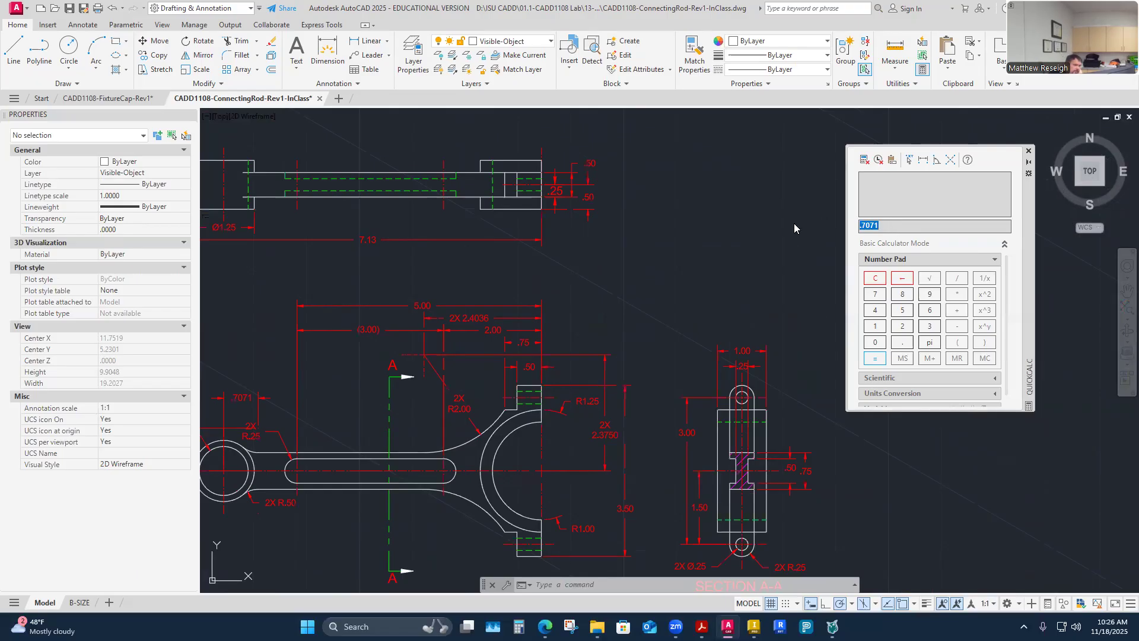
{"action": "type", "text": "2."}
{"action": "left_click", "coordinate": [721, 257]}
{"action": "key", "text": "Escape"}
{"action": "key", "text": "Escape"}
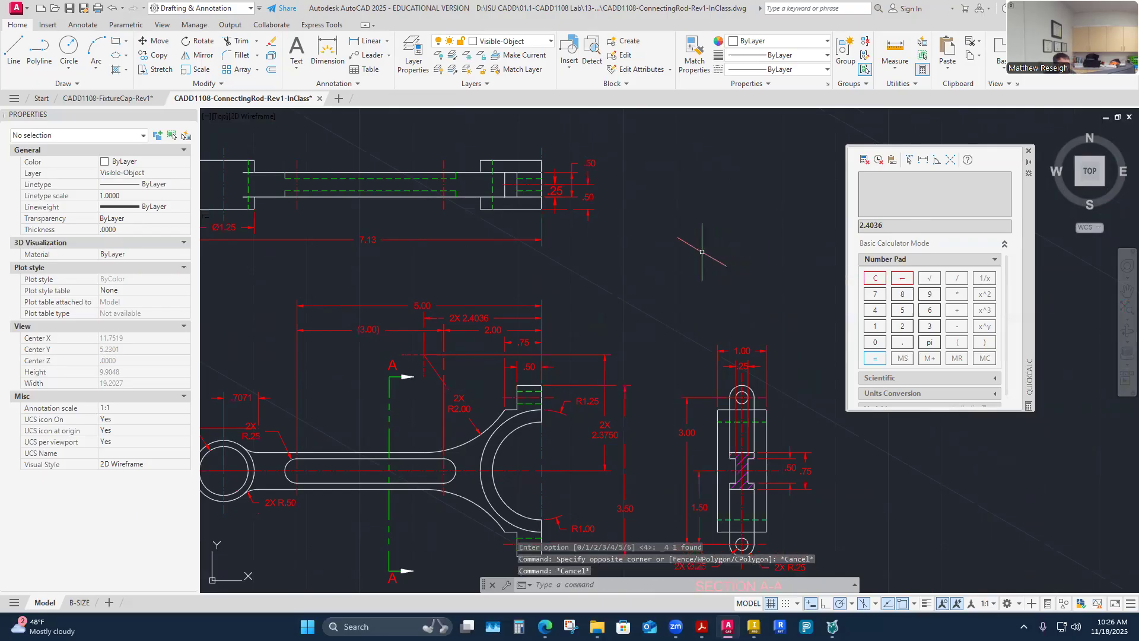
Step: Turn on the Construction4 layer to show the magenta box around the isometric rod
{"action": "scroll", "coordinate": [729, 247], "scroll_direction": "down", "scroll_amount": 5}
{"action": "scroll", "coordinate": [741, 240], "scroll_direction": "up", "scroll_amount": 8}
{"action": "scroll", "coordinate": [741, 240], "scroll_direction": "down", "scroll_amount": 3}
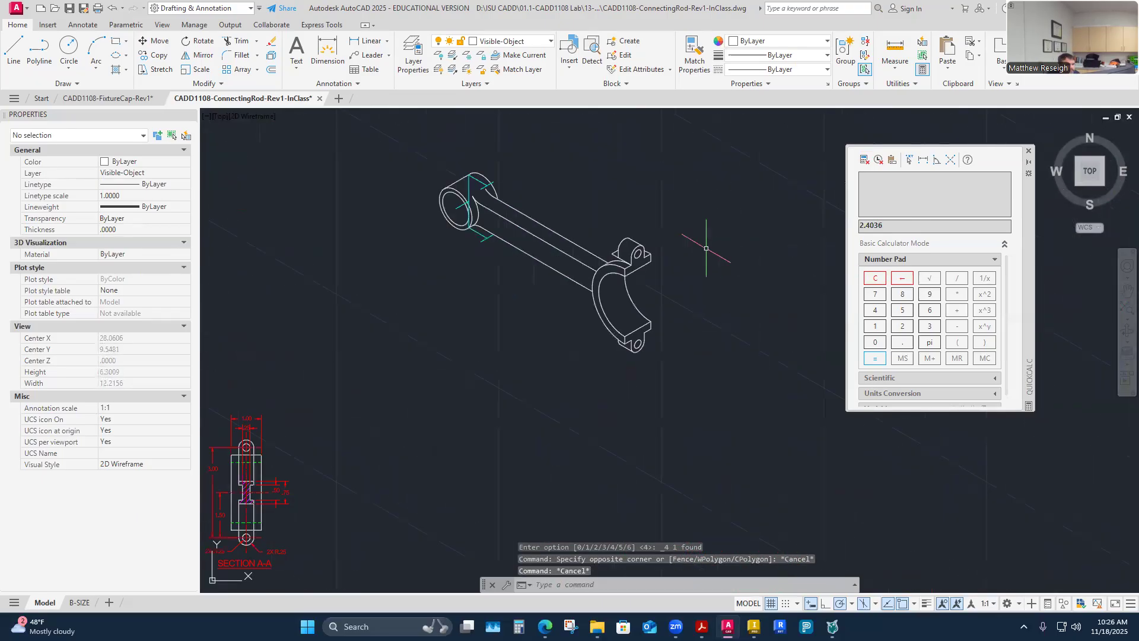
{"action": "scroll", "coordinate": [615, 231], "scroll_direction": "up", "scroll_amount": 2}
{"action": "left_click", "coordinate": [545, 41]}
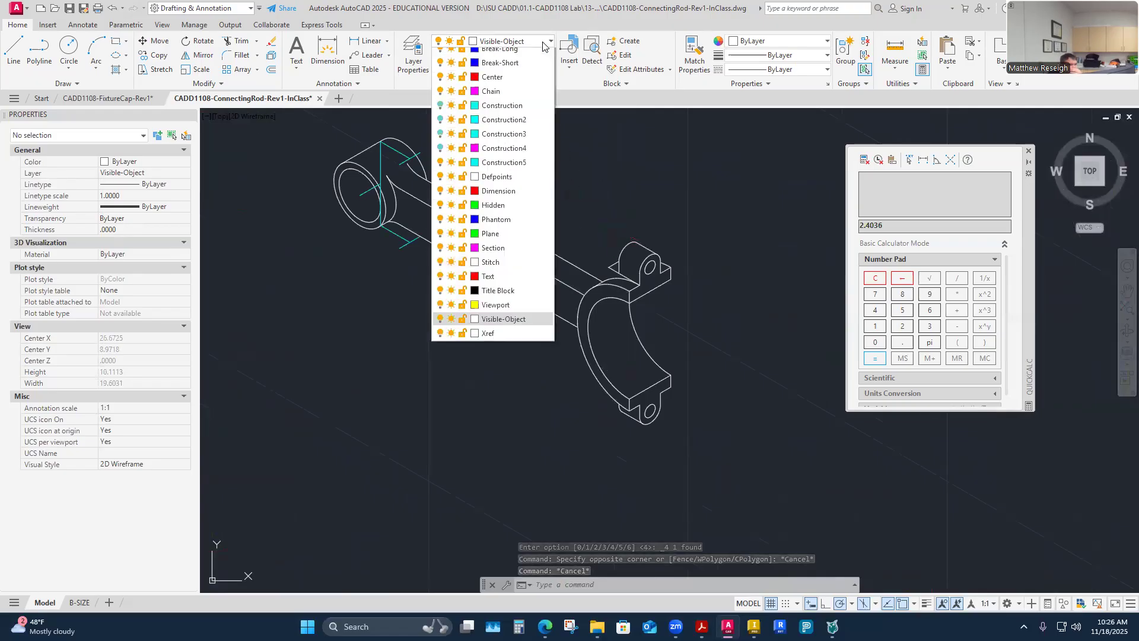
{"action": "left_click", "coordinate": [439, 186]}
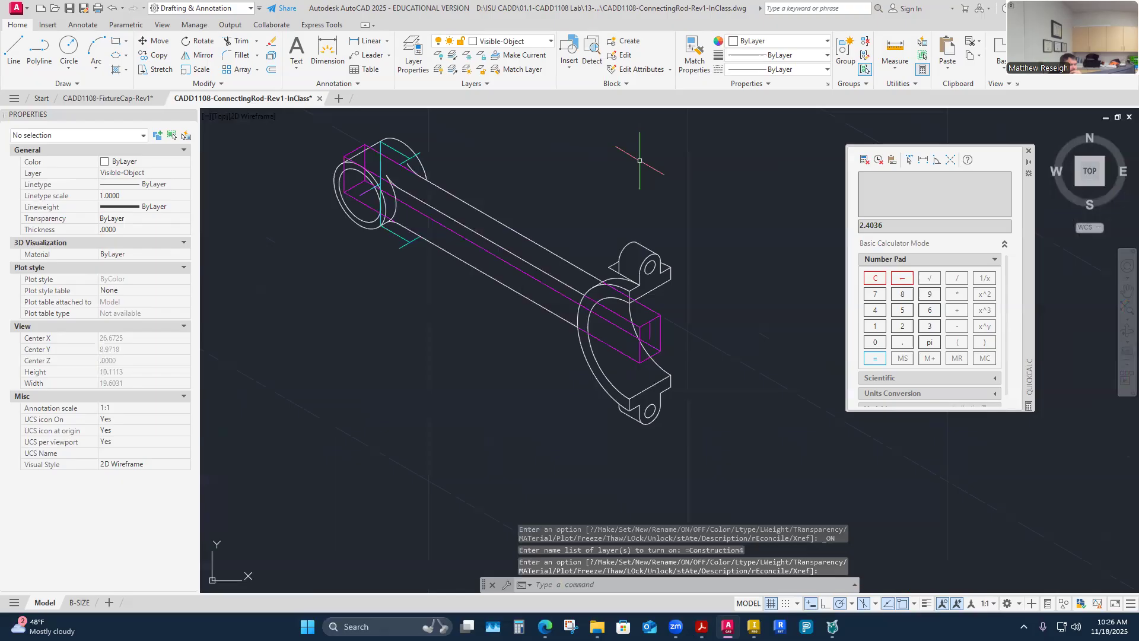
Step: Examine the short vertical magenta line inside the box's end face at the large end
{"action": "scroll", "coordinate": [635, 387], "scroll_direction": "up", "scroll_amount": 2}
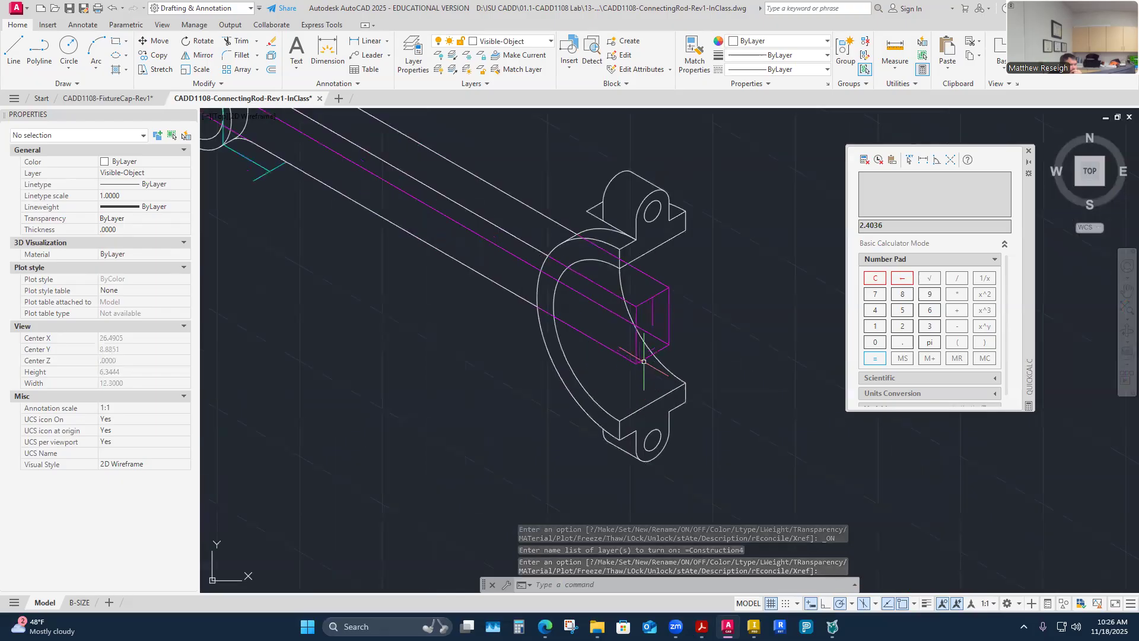
{"action": "key", "text": "Return"}
{"action": "left_click", "coordinate": [653, 321]}
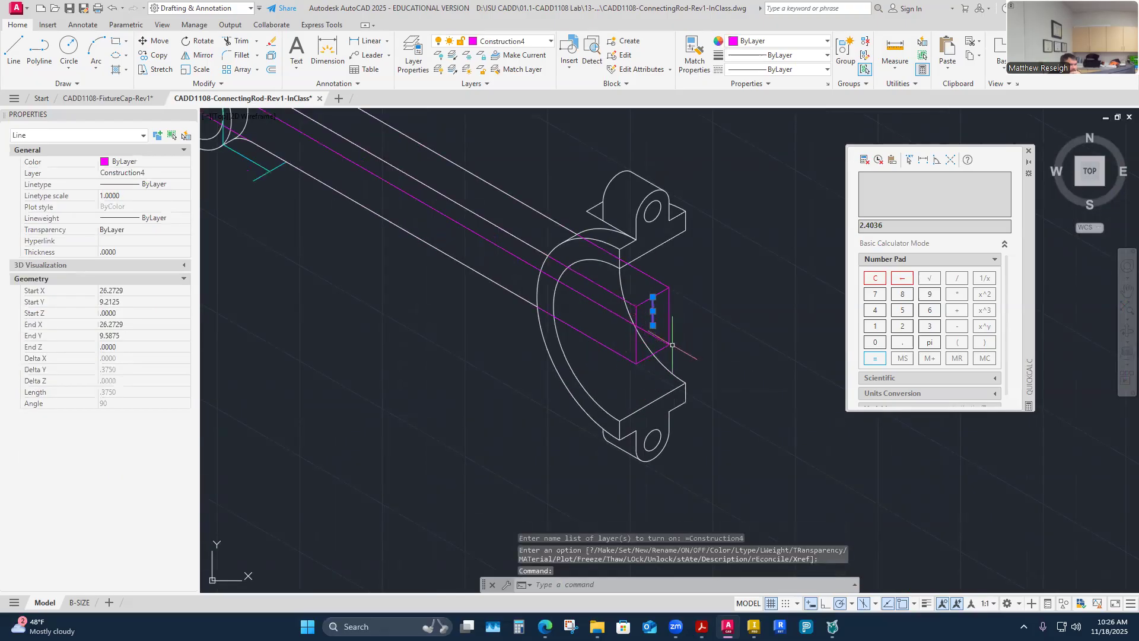
{"action": "scroll", "coordinate": [654, 347], "scroll_direction": "up", "scroll_amount": 4}
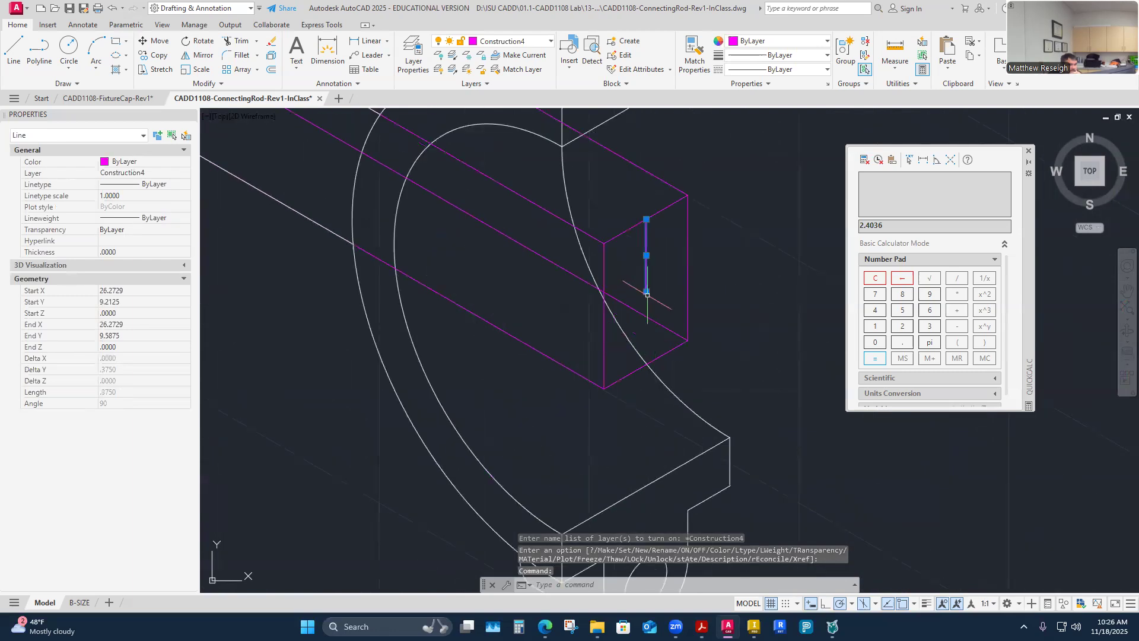
{"action": "scroll", "coordinate": [656, 304], "scroll_direction": "down", "scroll_amount": 4}
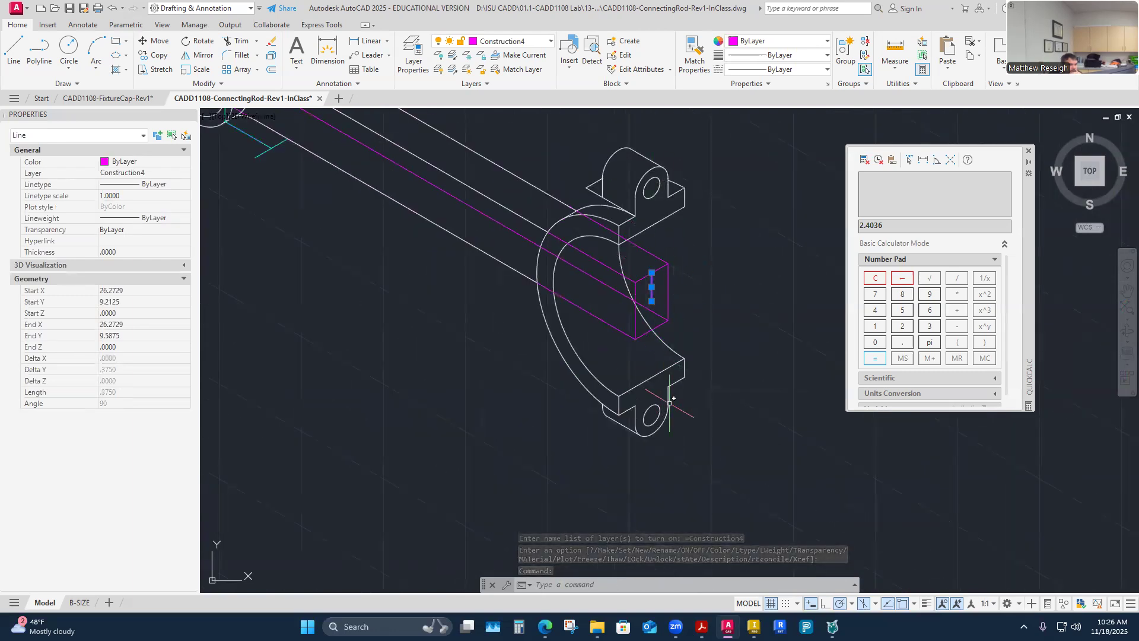
{"action": "left_click", "coordinate": [652, 301]}
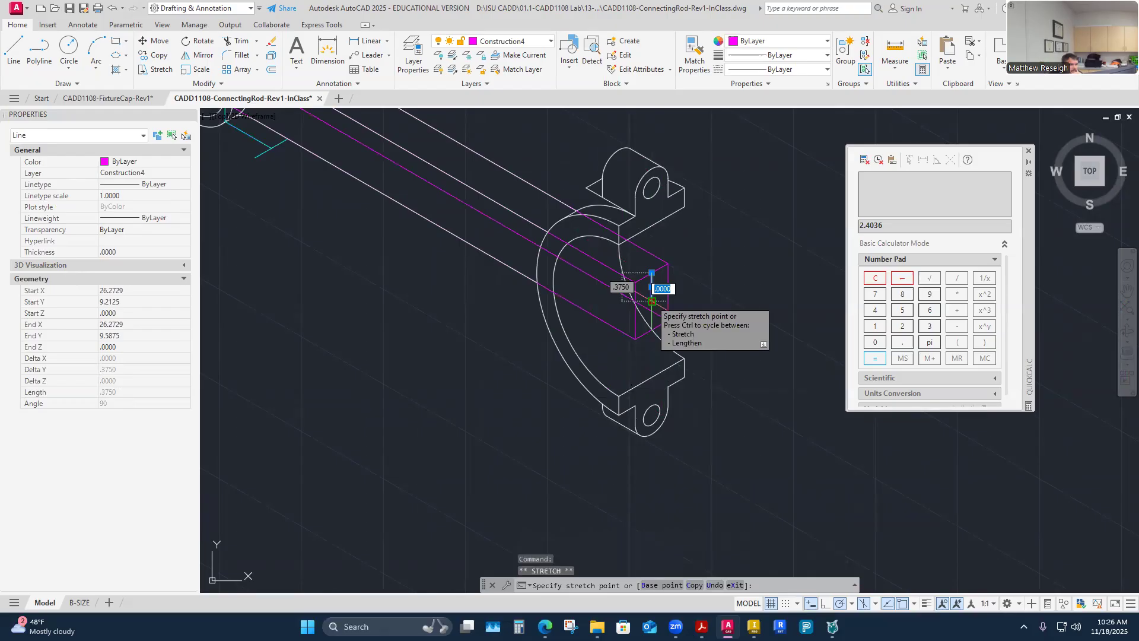
{"action": "key", "text": "Escape"}
{"action": "key", "text": "Escape"}
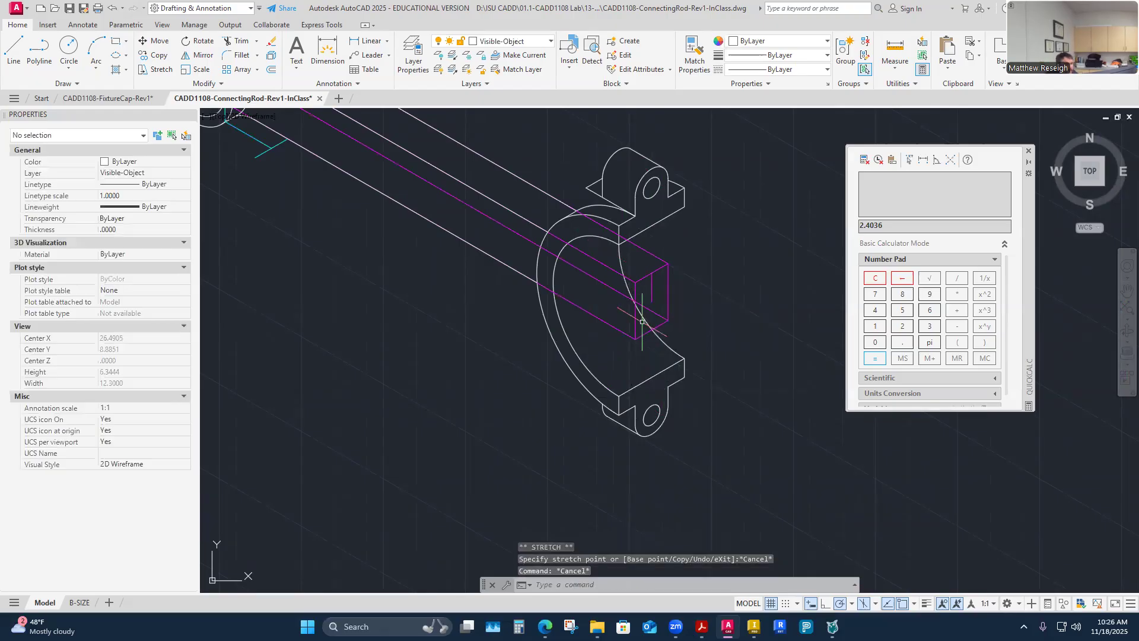
Step: On the Construction5 layer, draw a 2.4036 line at 150° from the lower end of the short magenta line inside the box's end face
{"action": "left_click", "coordinate": [511, 41]}
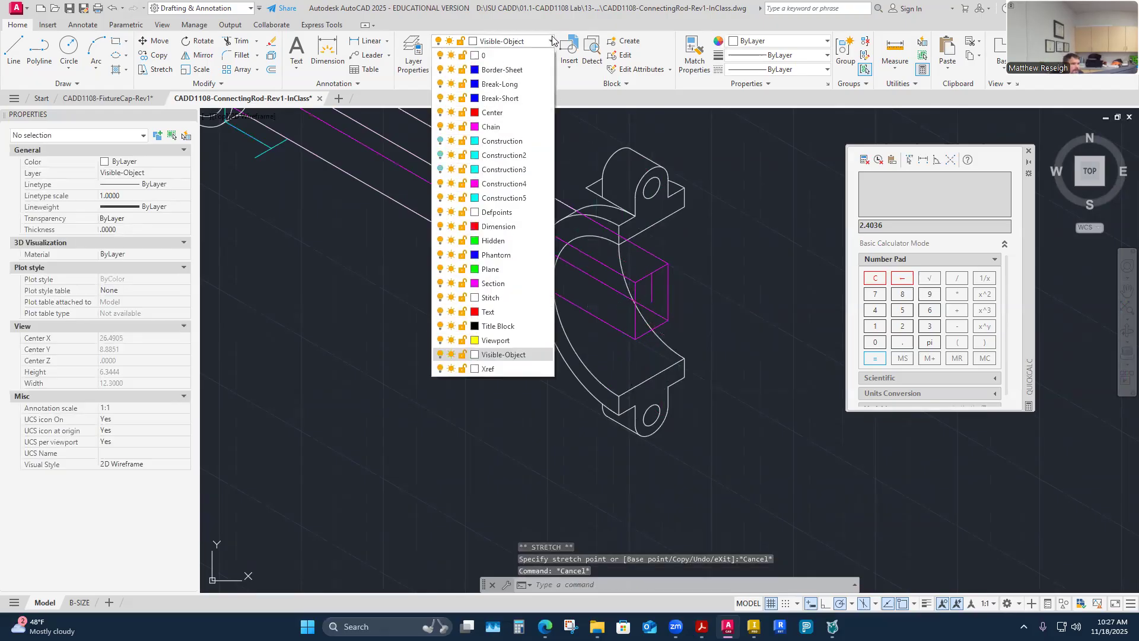
{"action": "left_click", "coordinate": [450, 198]}
{"action": "scroll", "coordinate": [564, 276], "scroll_direction": "down", "scroll_amount": 5}
{"action": "scroll", "coordinate": [446, 239], "scroll_direction": "up", "scroll_amount": 4}
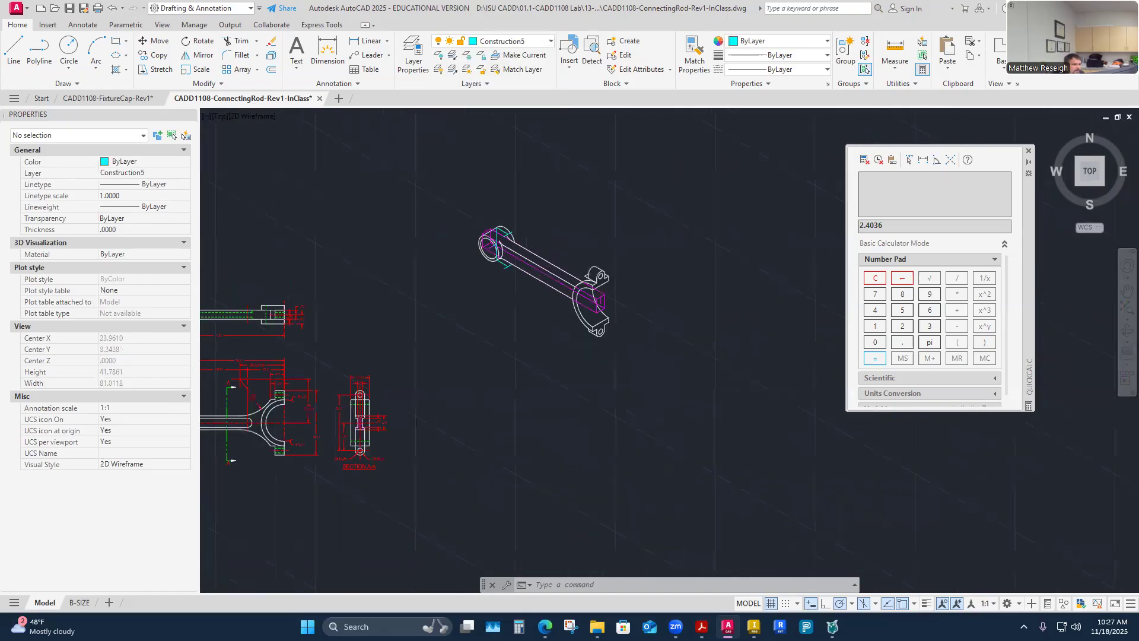
{"action": "scroll", "coordinate": [678, 352], "scroll_direction": "up", "scroll_amount": 2}
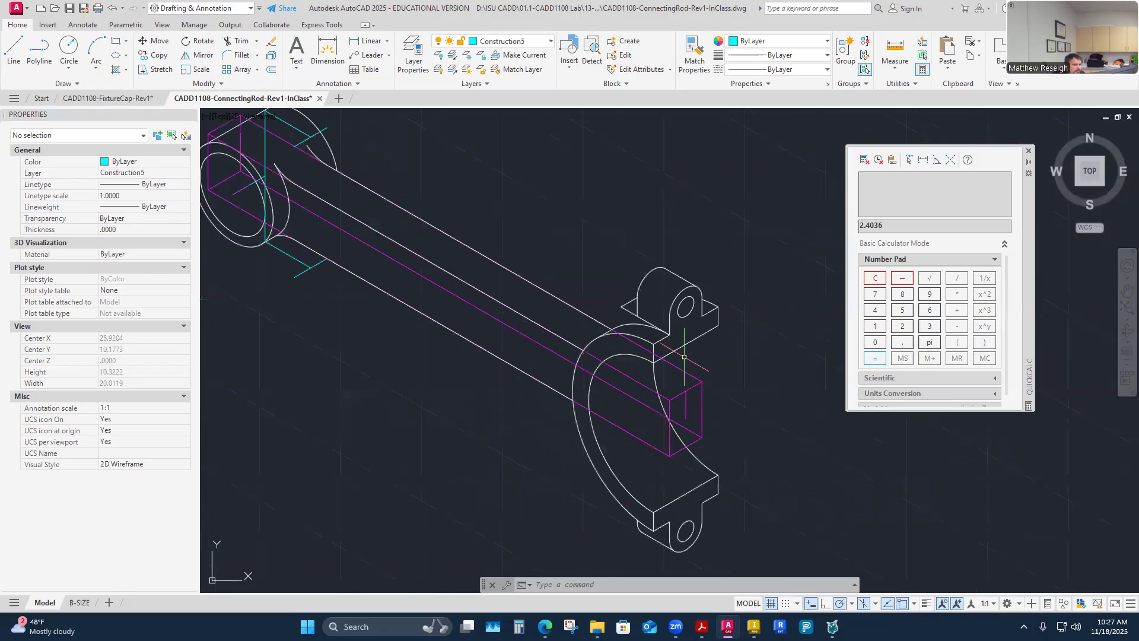
{"action": "left_click", "coordinate": [14, 49]}
{"action": "scroll", "coordinate": [730, 496], "scroll_direction": "up", "scroll_amount": 4}
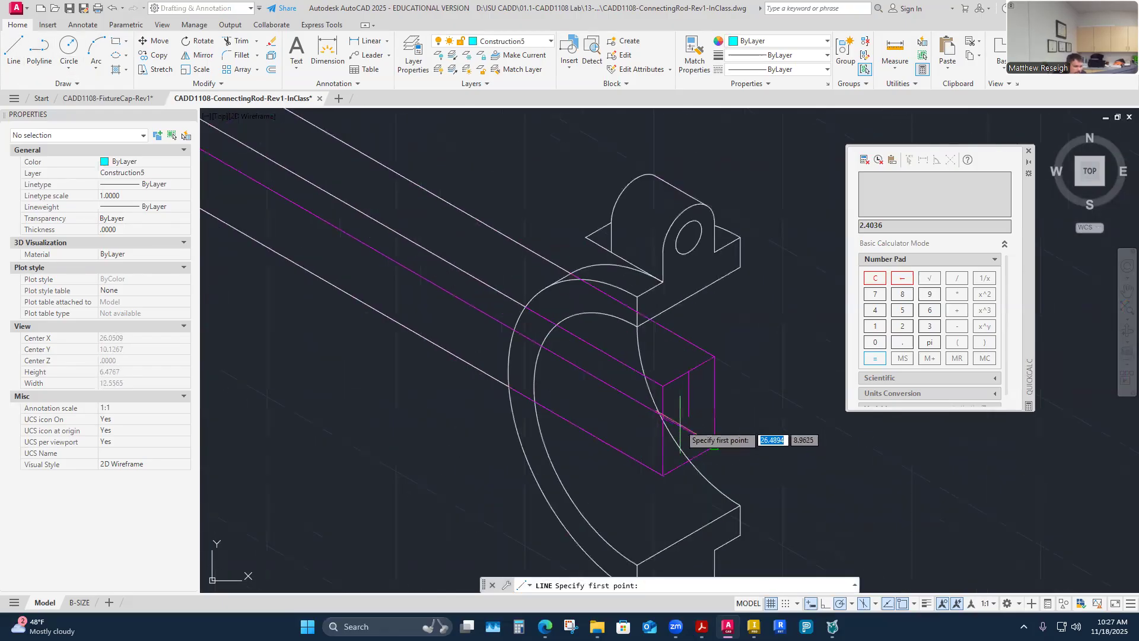
{"action": "left_click", "coordinate": [693, 412]}
{"action": "scroll", "coordinate": [693, 411], "scroll_direction": "down", "scroll_amount": 7}
{"action": "scroll", "coordinate": [682, 410], "scroll_direction": "up", "scroll_amount": 6}
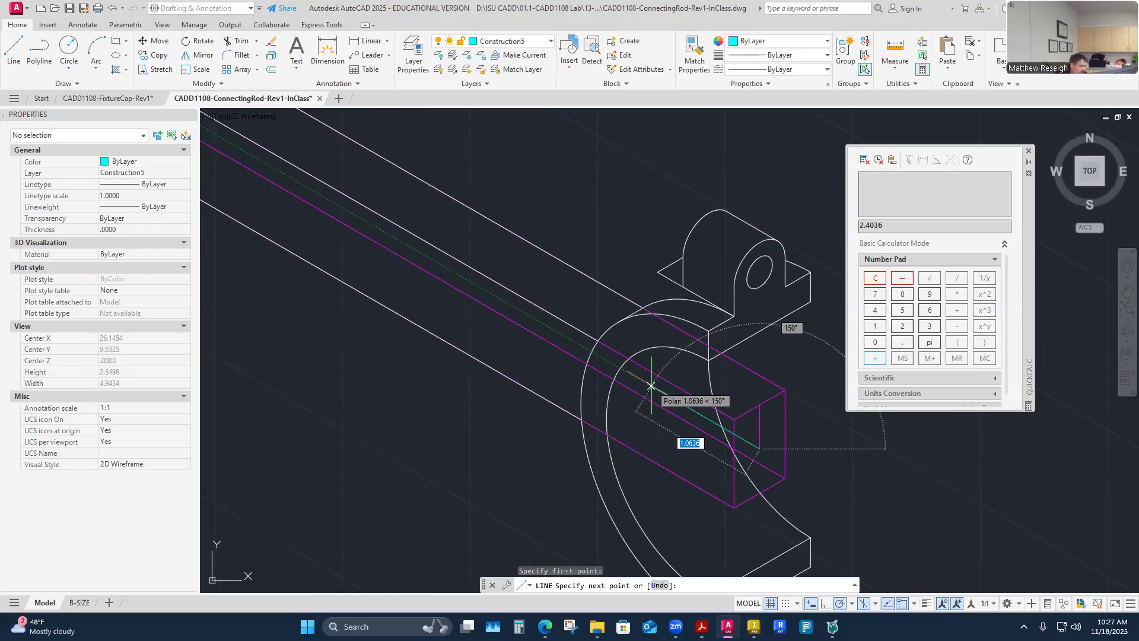
{"action": "type", "text": "2."}
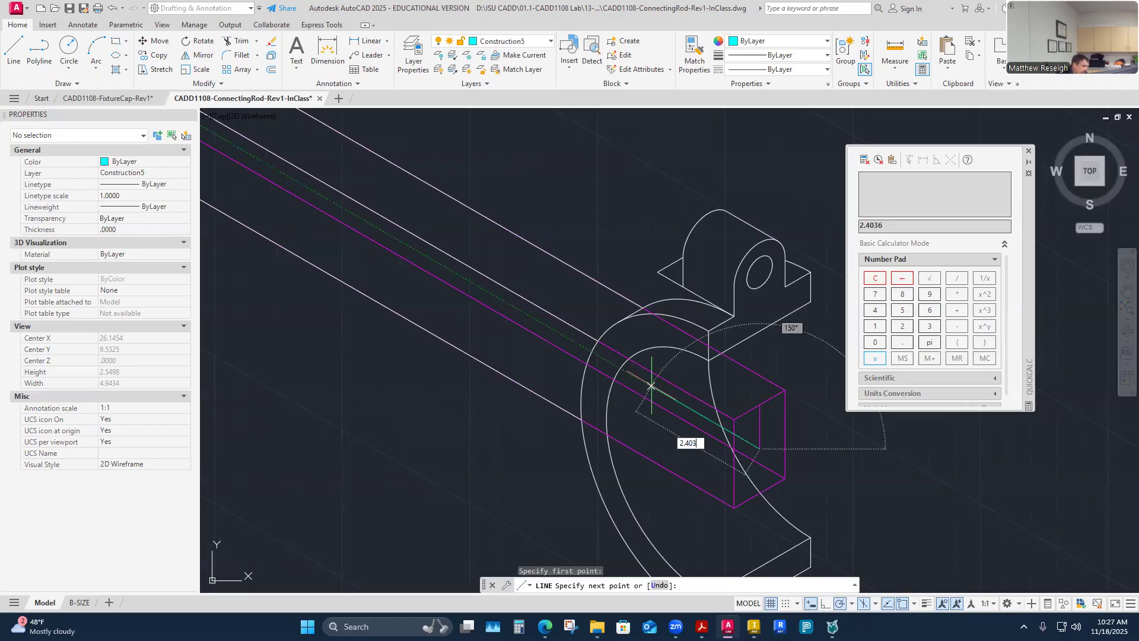
{"action": "key", "text": "Return"}
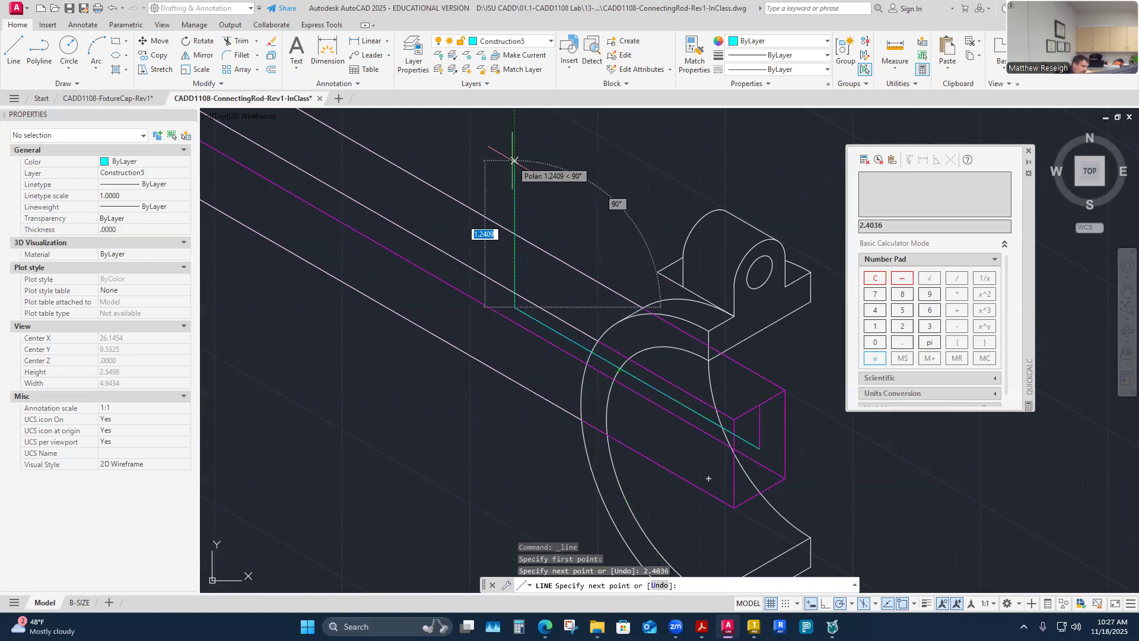
Step: Continue the construction line 2.375 straight up from its far end, then .25 at 210° toward the rod's front face
{"action": "type", "text": "2.375"}
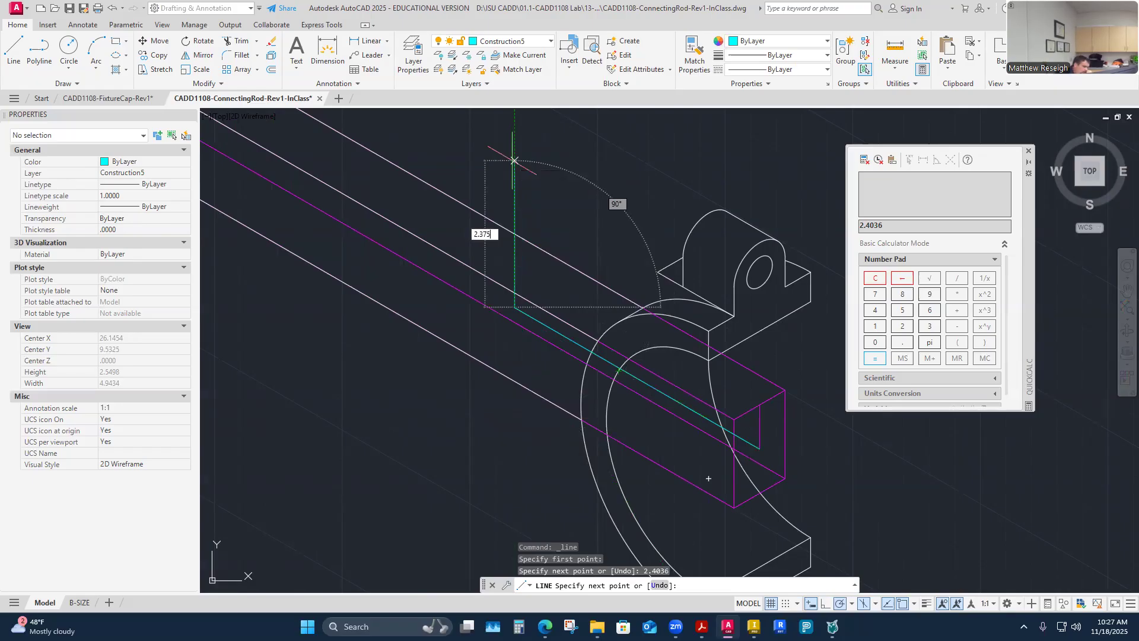
{"action": "key", "text": "Return"}
{"action": "scroll", "coordinate": [588, 297], "scroll_direction": "down", "scroll_amount": 5}
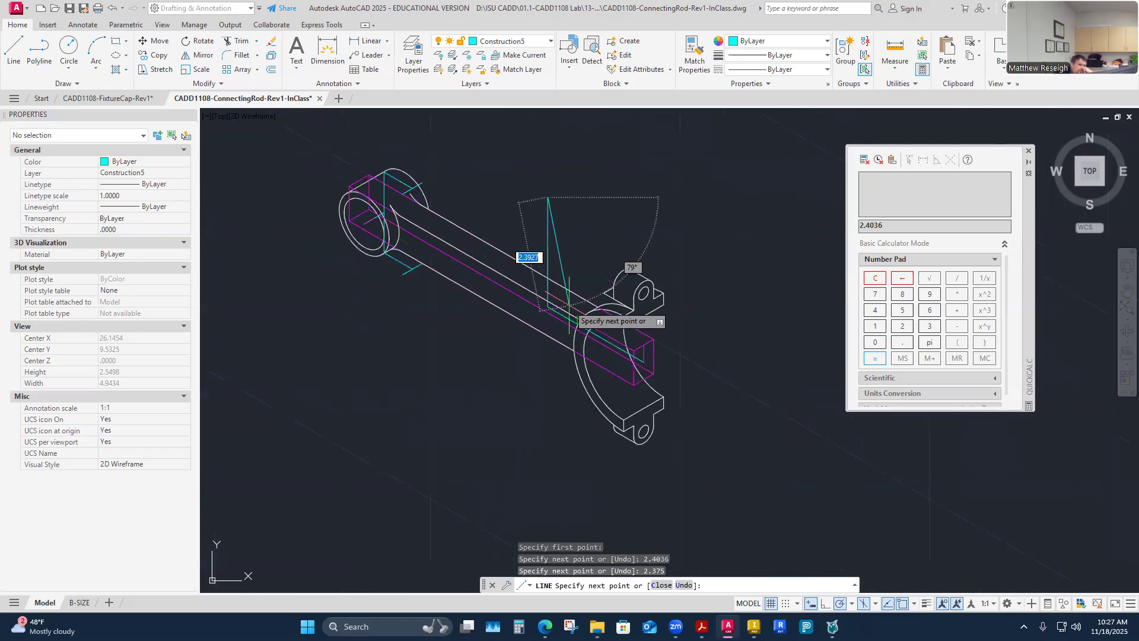
{"action": "scroll", "coordinate": [579, 234], "scroll_direction": "up", "scroll_amount": 5}
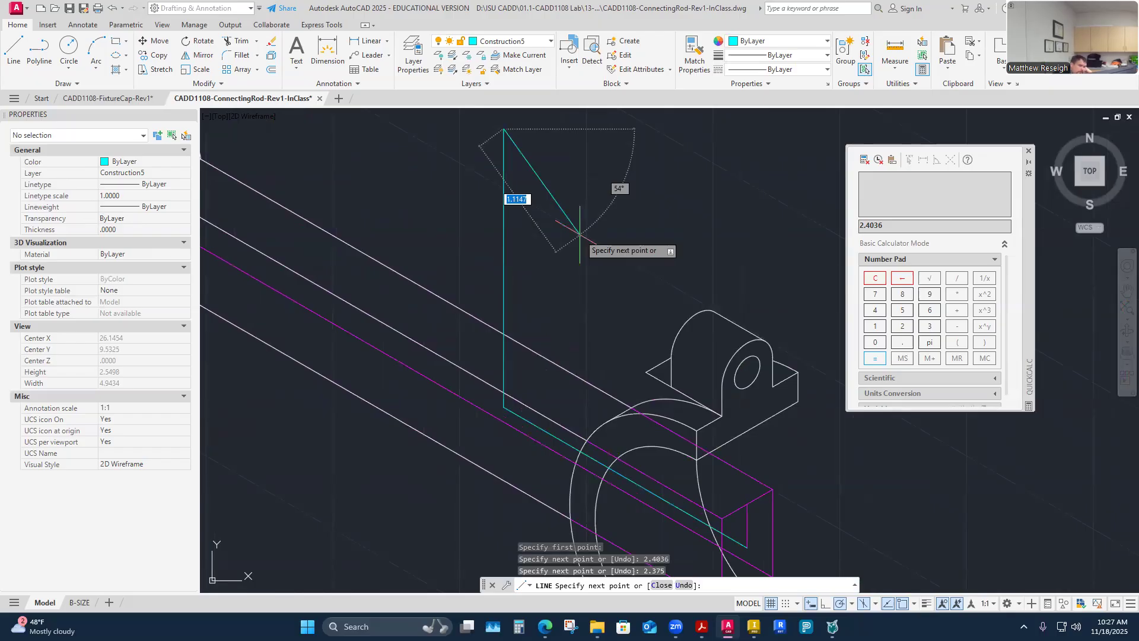
{"action": "scroll", "coordinate": [504, 178], "scroll_direction": "down", "scroll_amount": 5}
{"action": "scroll", "coordinate": [498, 166], "scroll_direction": "up", "scroll_amount": 5}
{"action": "scroll", "coordinate": [496, 178], "scroll_direction": "down", "scroll_amount": 4}
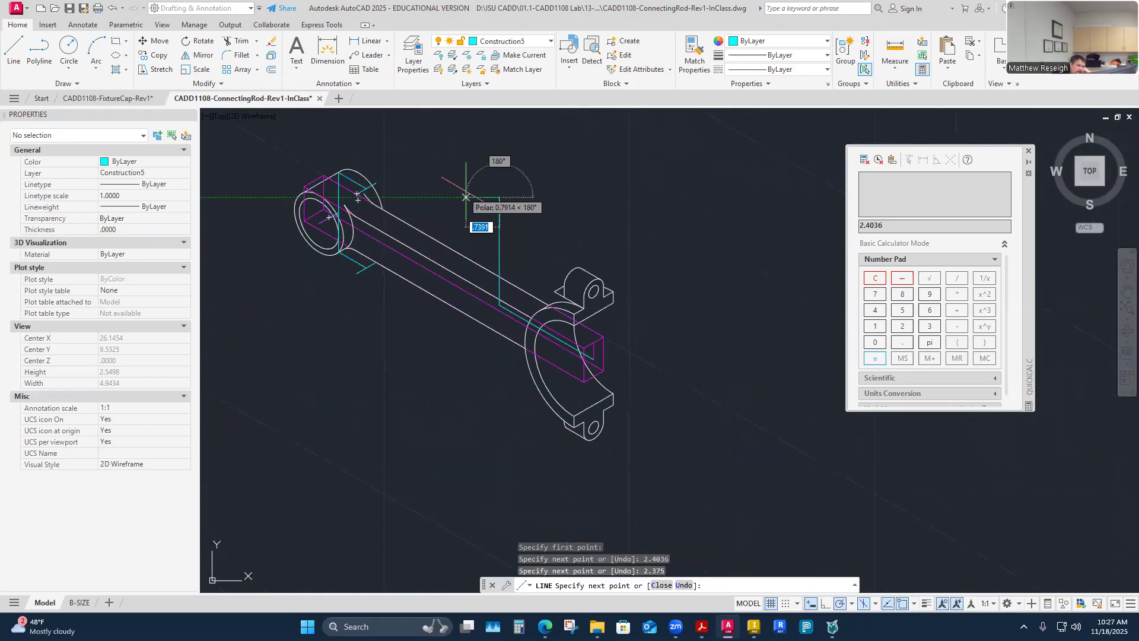
{"action": "scroll", "coordinate": [499, 199], "scroll_direction": "up", "scroll_amount": 4}
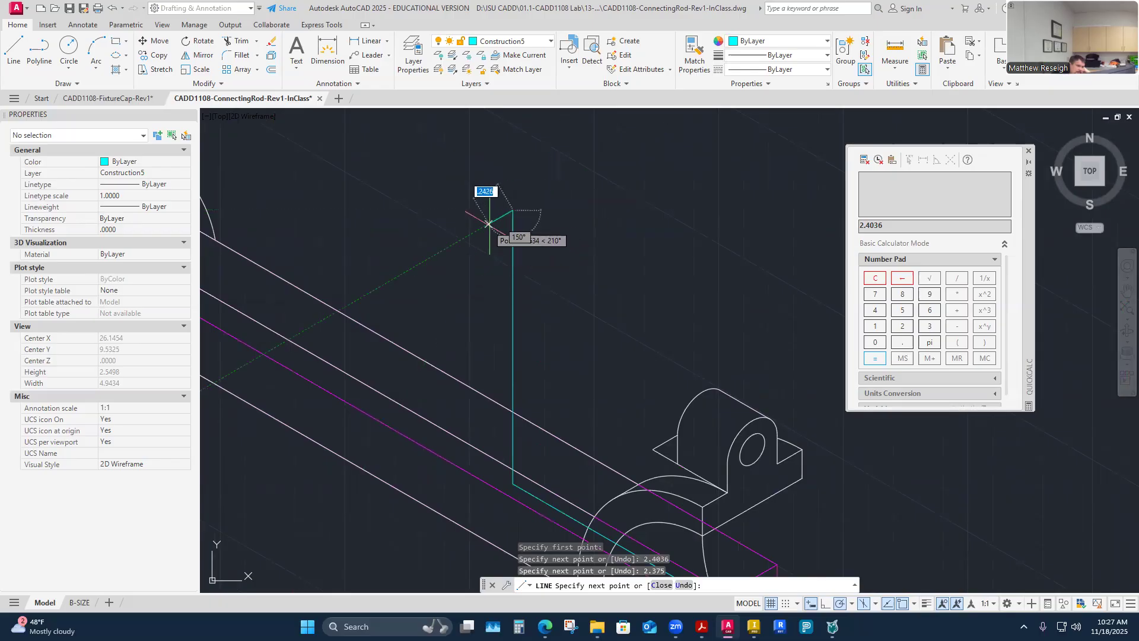
{"action": "type", "text": "."}
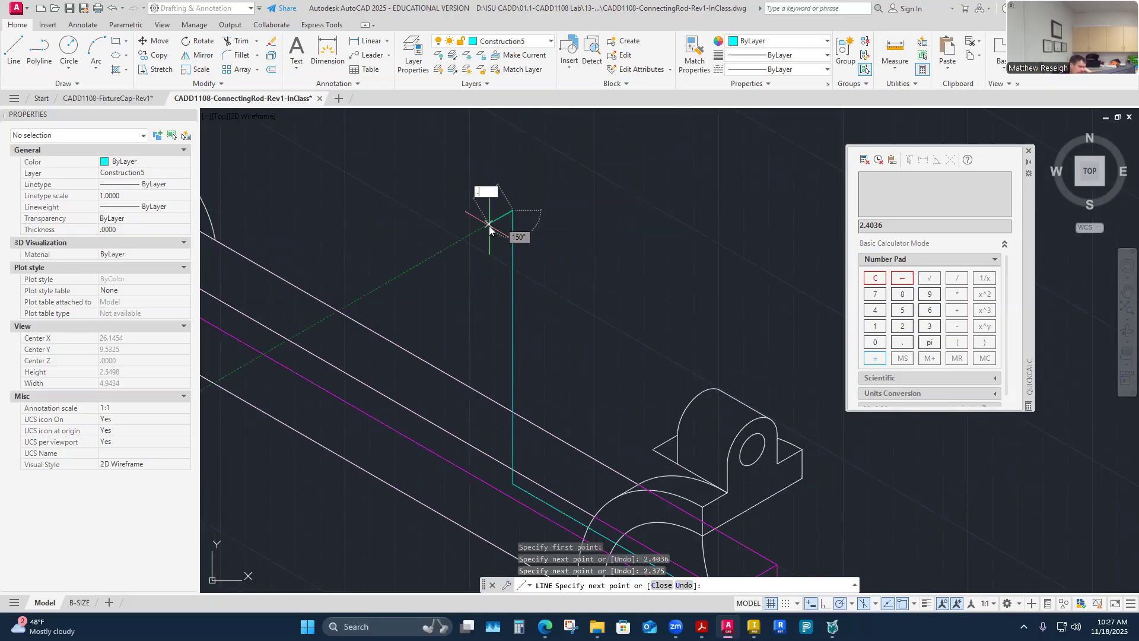
{"action": "key", "text": "Return"}
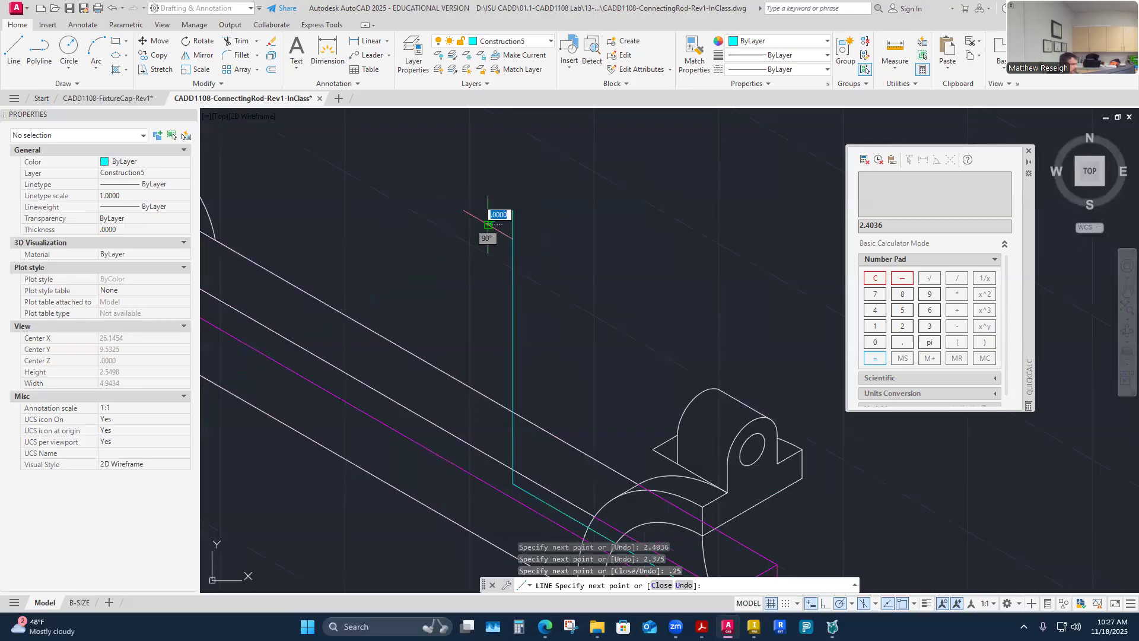
{"action": "key", "text": "Escape"}
Step: Draw a .25 construction line from the top of the vertical 2.375 line toward the rod's back face
{"action": "right_click", "coordinate": [527, 207]}
{"action": "left_click", "coordinate": [561, 212]}
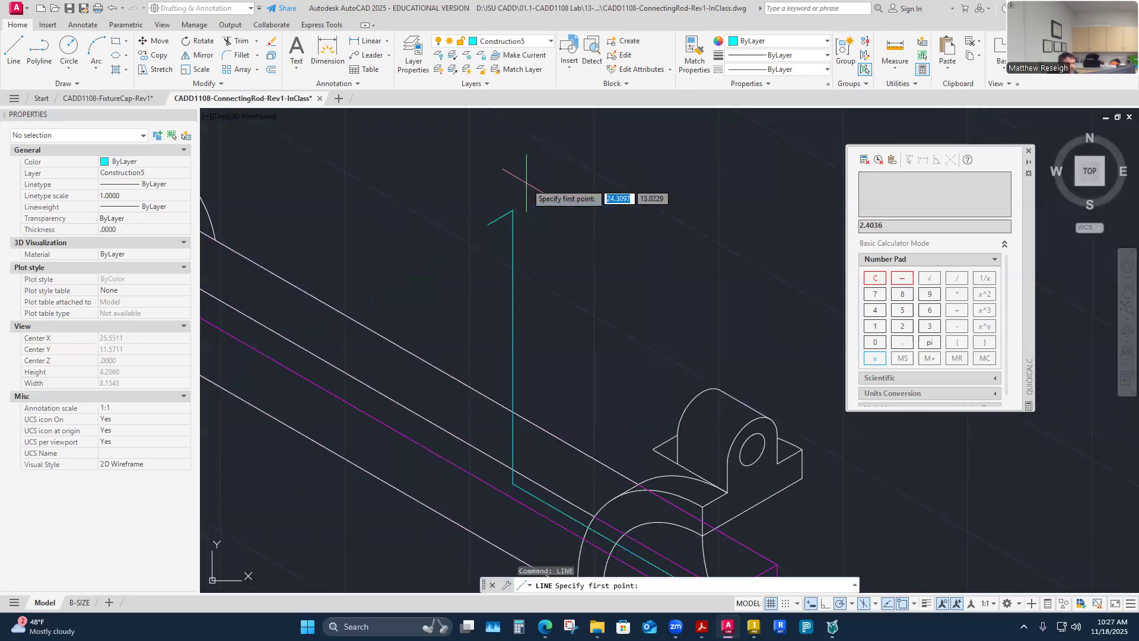
{"action": "left_click", "coordinate": [513, 210]}
{"action": "type", "text": ".25"}
{"action": "key", "text": "Return"}
{"action": "key", "text": "Escape"}
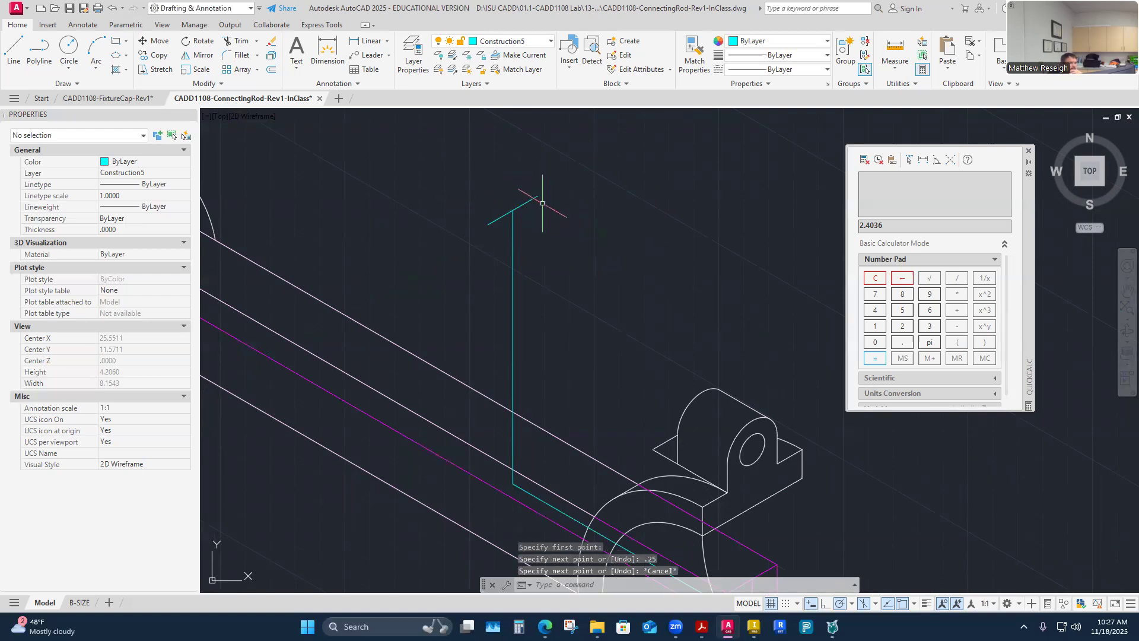
Step: Draw a 2.375 construction line straight down from the junction of the 2.4036 axis line and the vertical line
{"action": "scroll", "coordinate": [568, 300], "scroll_direction": "down", "scroll_amount": 2}
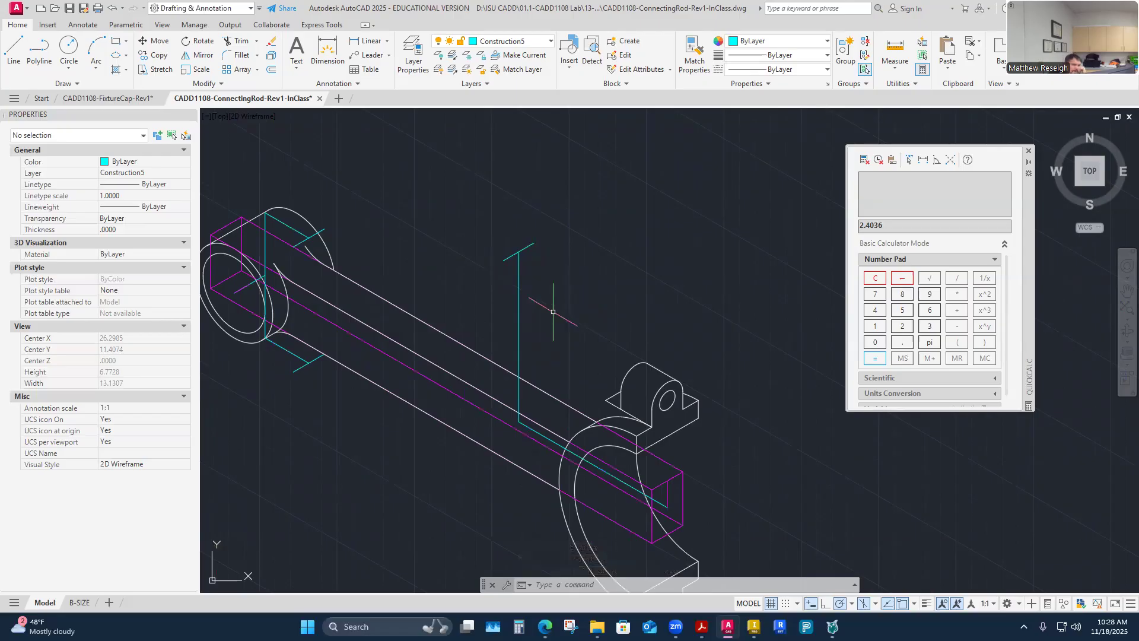
{"action": "left_click", "coordinate": [13, 49]}
{"action": "scroll", "coordinate": [606, 521], "scroll_direction": "up", "scroll_amount": 2}
{"action": "left_click", "coordinate": [466, 365]}
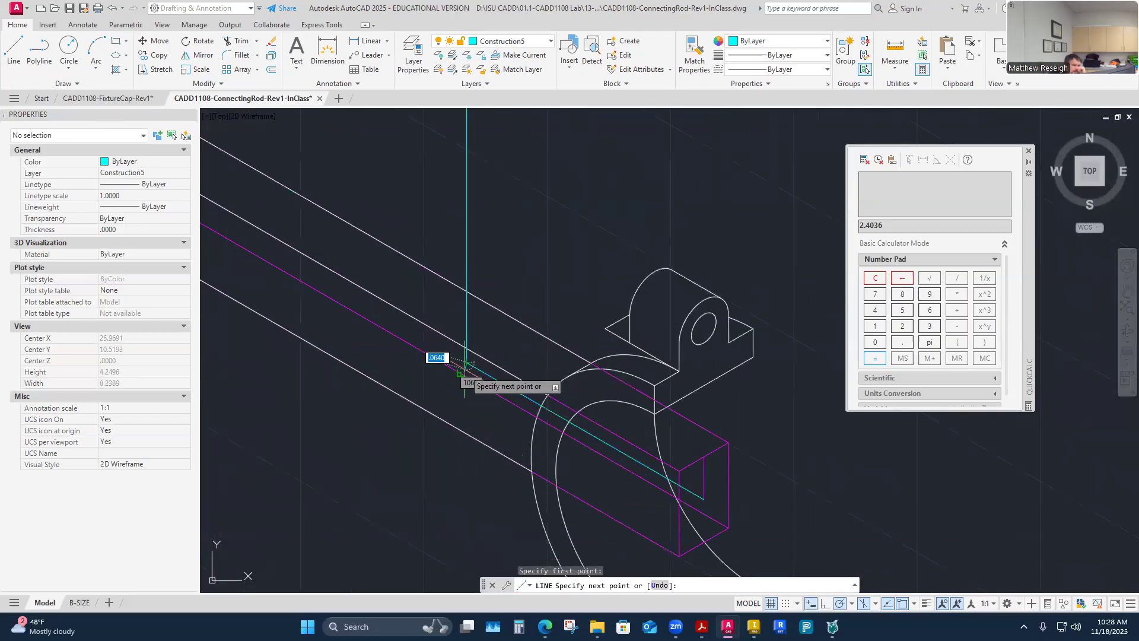
{"action": "scroll", "coordinate": [466, 368], "scroll_direction": "down", "scroll_amount": 3}
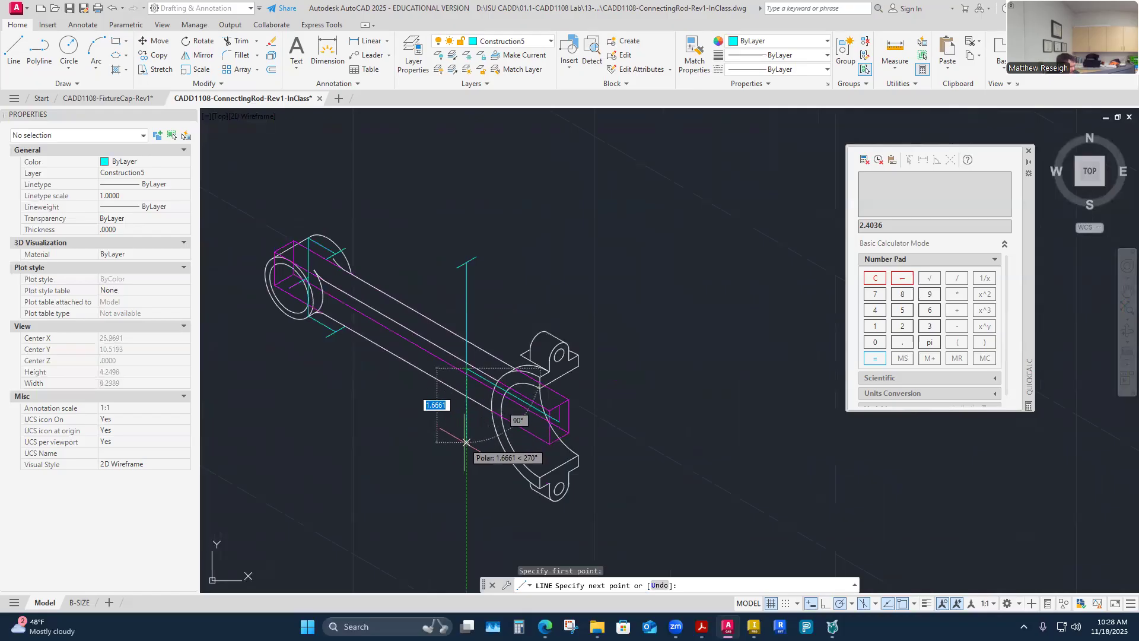
{"action": "type", "text": "2."}
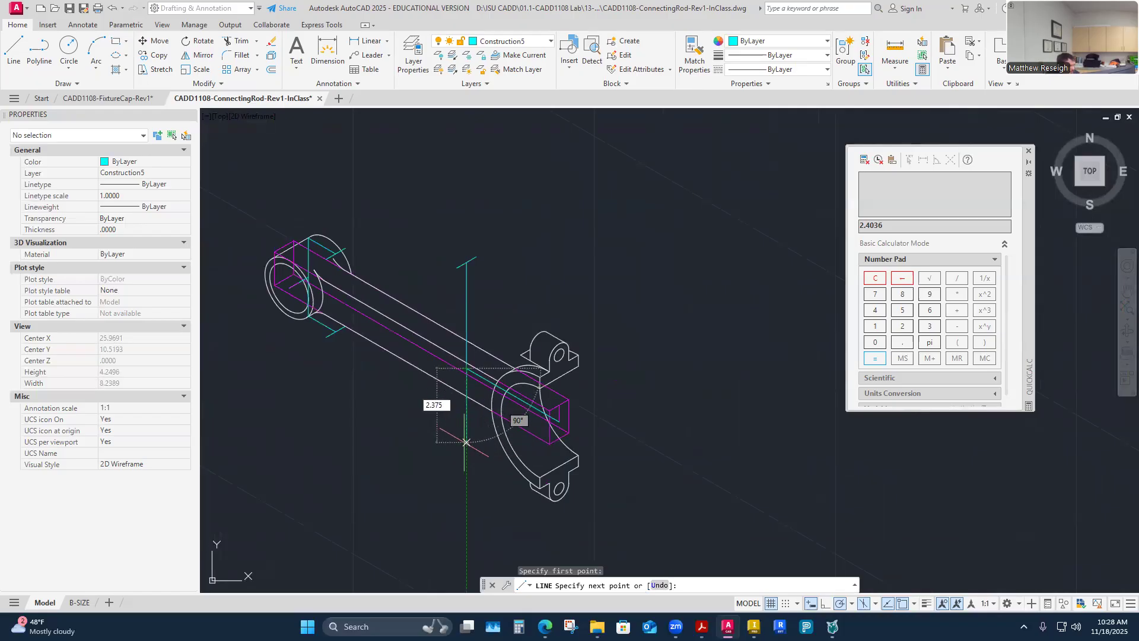
{"action": "type", "text": "375"}
{"action": "key", "text": "Return"}
Step: Add .25 construction lines toward the rod's front and back faces at the lower end of the downward 2.375 line
{"action": "scroll", "coordinate": [432, 454], "scroll_direction": "up", "scroll_amount": 5}
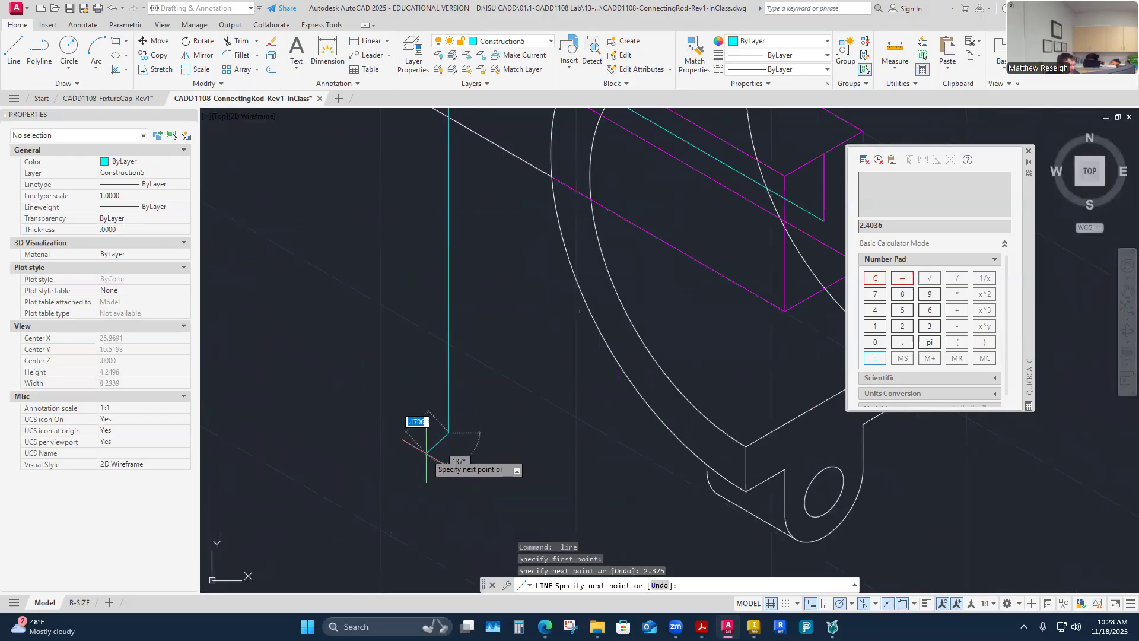
{"action": "type", "text": ".25"}
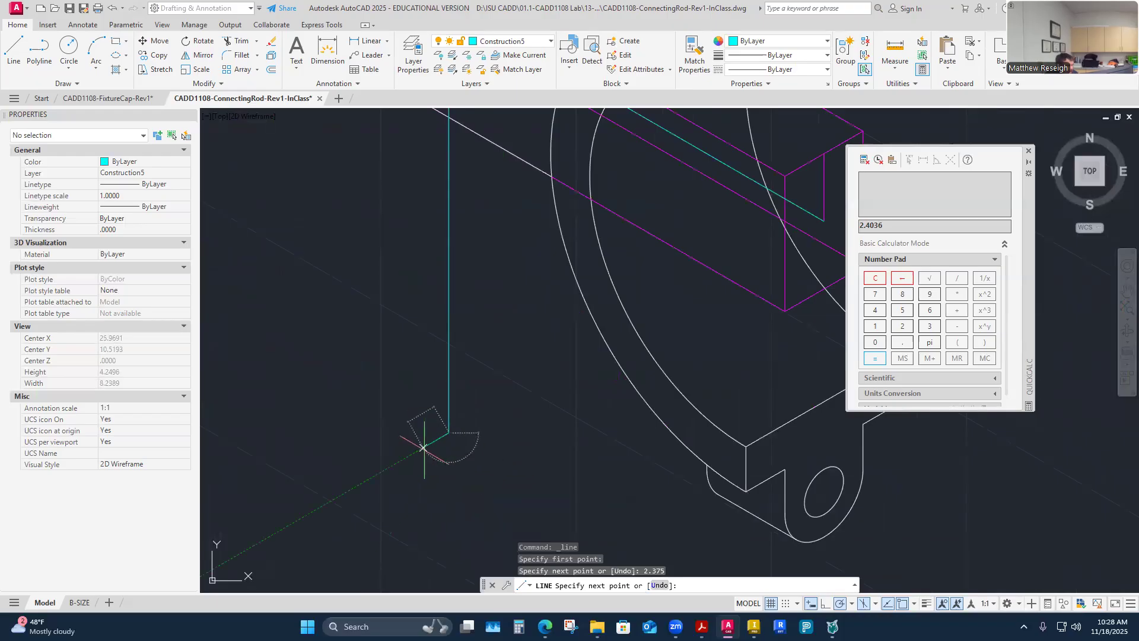
{"action": "key", "text": "Return"}
{"action": "key", "text": "Return"}
{"action": "right_click", "coordinate": [556, 230]}
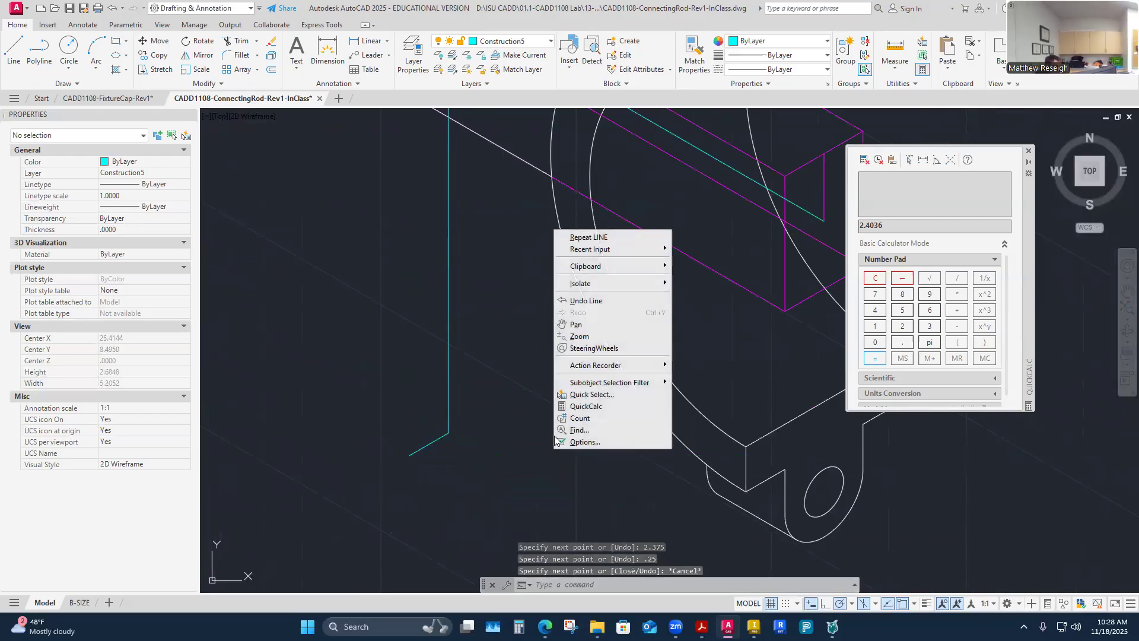
{"action": "left_click", "coordinate": [590, 237]}
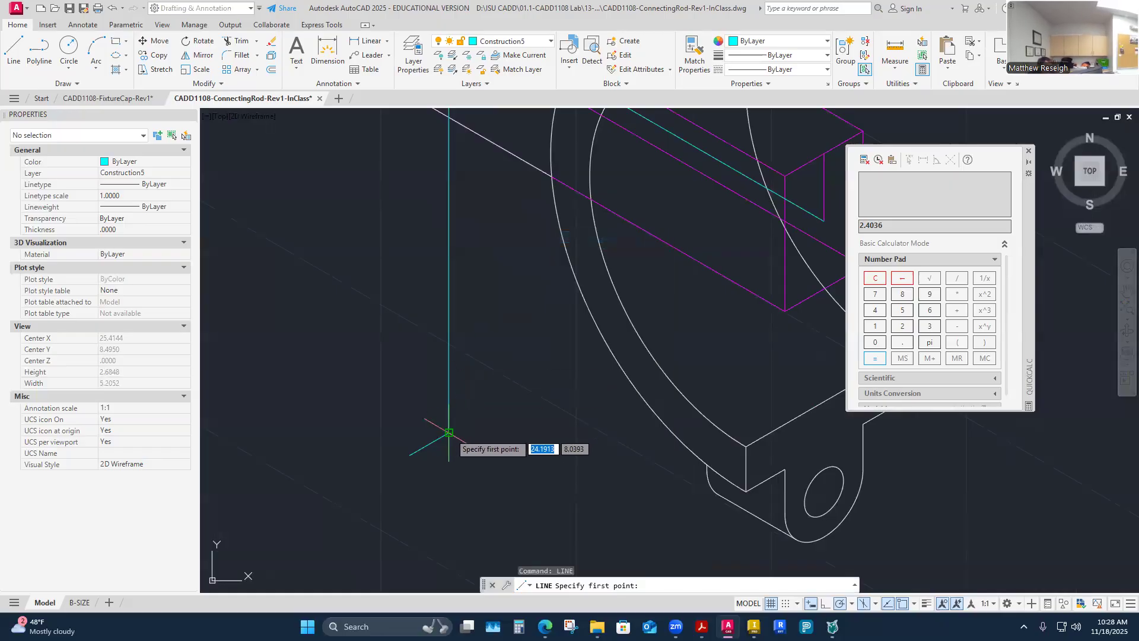
{"action": "left_click", "coordinate": [449, 433]}
{"action": "type", "text": ".25"}
{"action": "key", "text": "Return"}
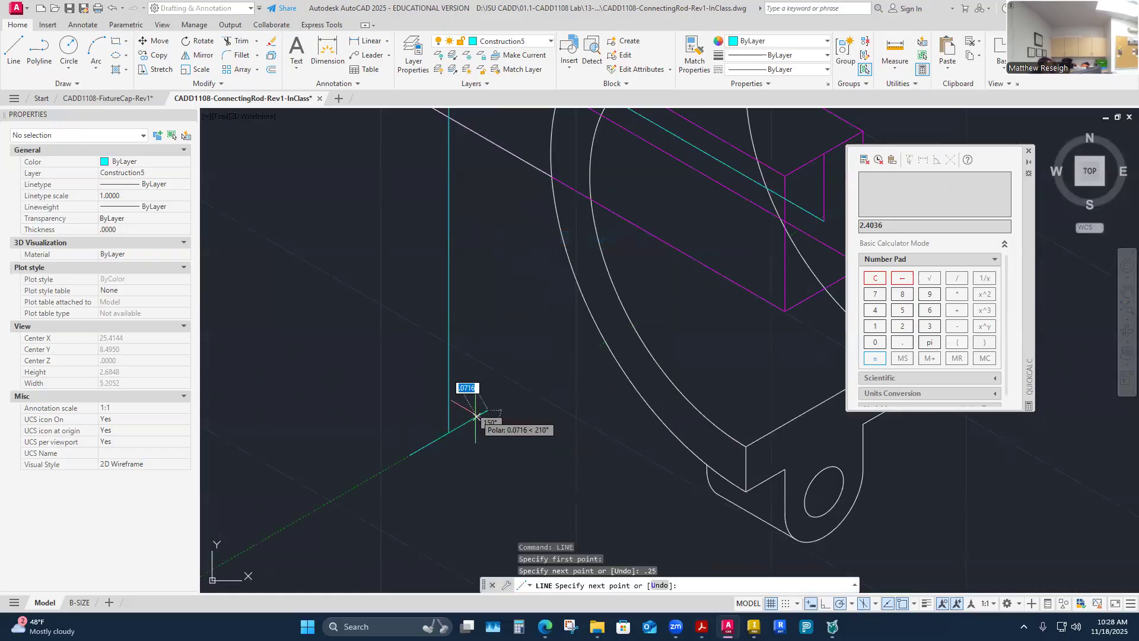
{"action": "key", "text": "Escape"}
Step: On the Visible-Object layer, draw a radius 2 isocircle centered on the front end of the upper .25 construction line
{"action": "scroll", "coordinate": [475, 429], "scroll_direction": "down", "scroll_amount": 5}
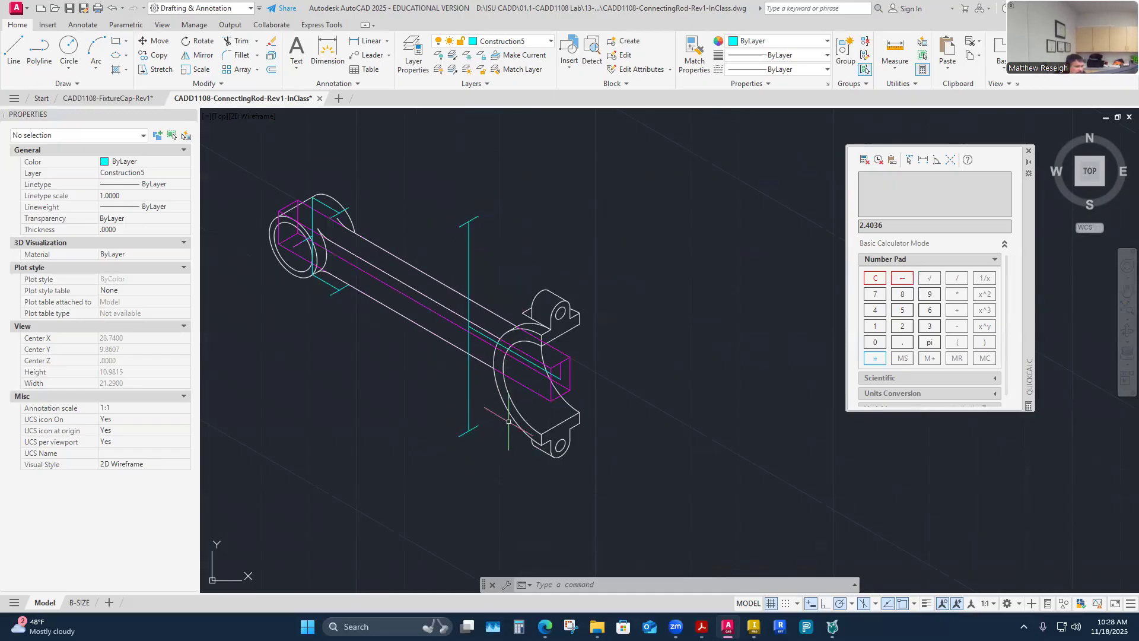
{"action": "scroll", "coordinate": [493, 232], "scroll_direction": "up", "scroll_amount": 2}
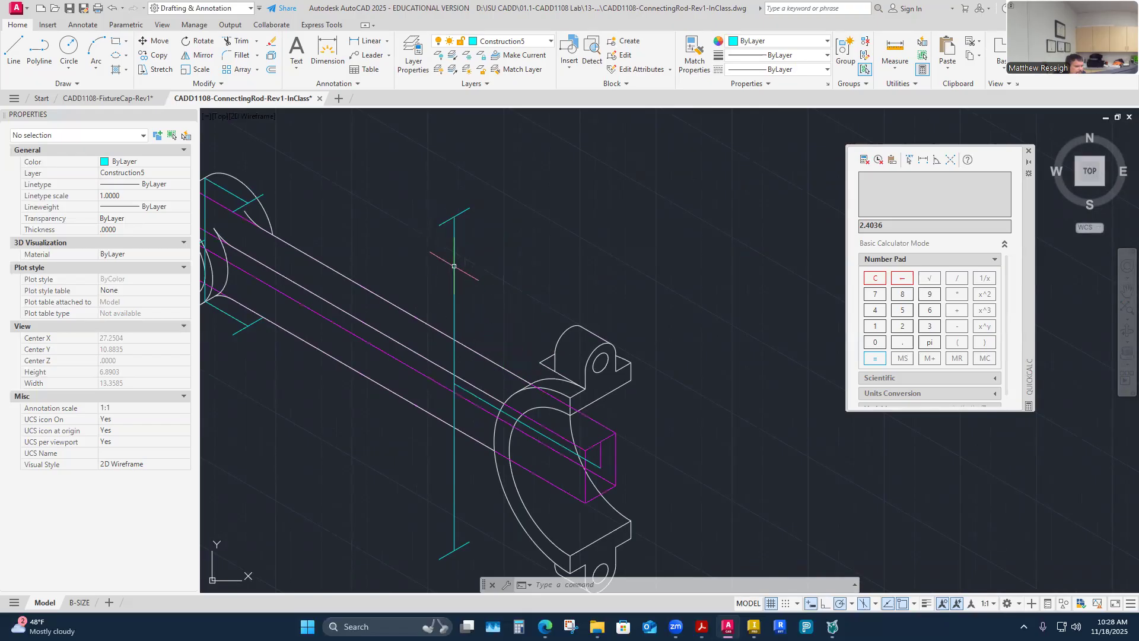
{"action": "left_click", "coordinate": [551, 42]}
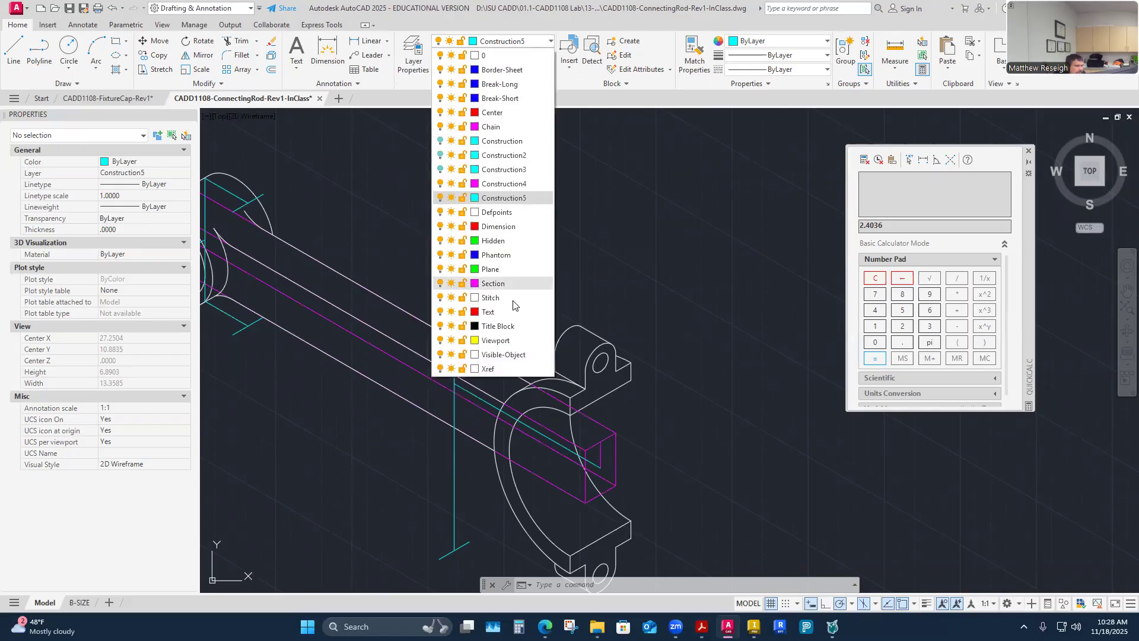
{"action": "left_click", "coordinate": [504, 356]}
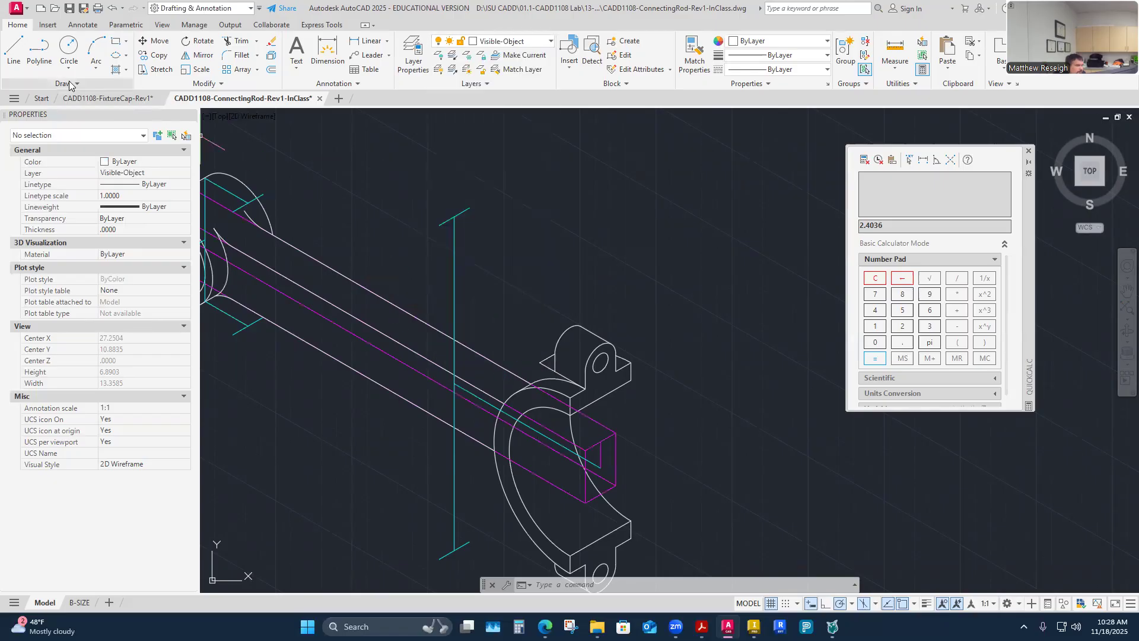
{"action": "left_click", "coordinate": [116, 54]}
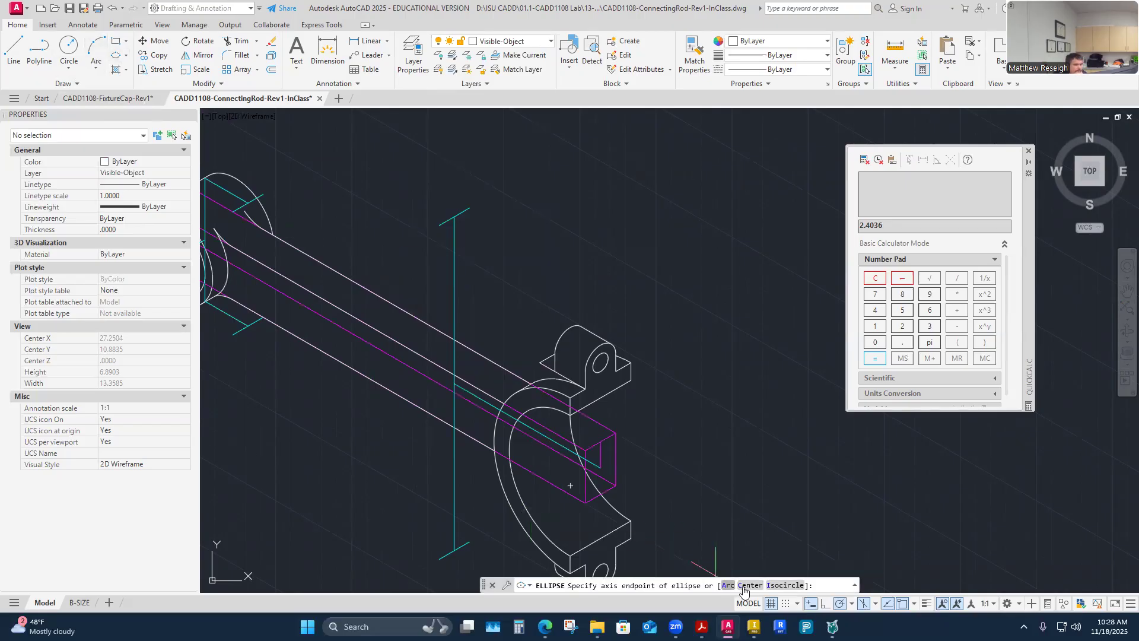
{"action": "left_click", "coordinate": [785, 585]}
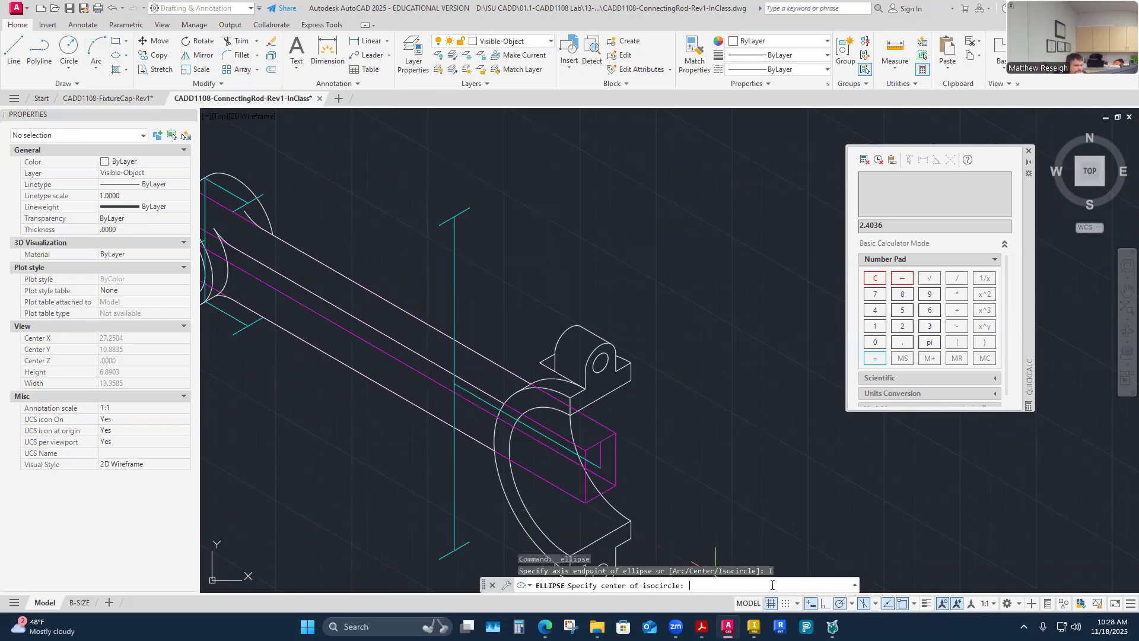
{"action": "left_click", "coordinate": [440, 225]}
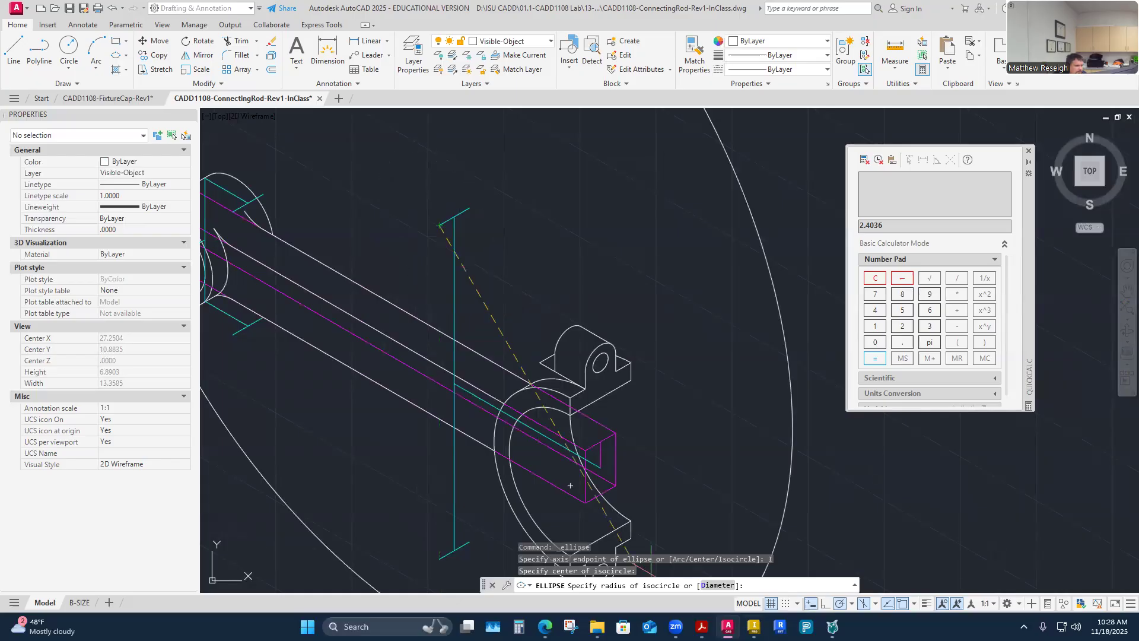
{"action": "mouse_move", "coordinate": [702, 626]}
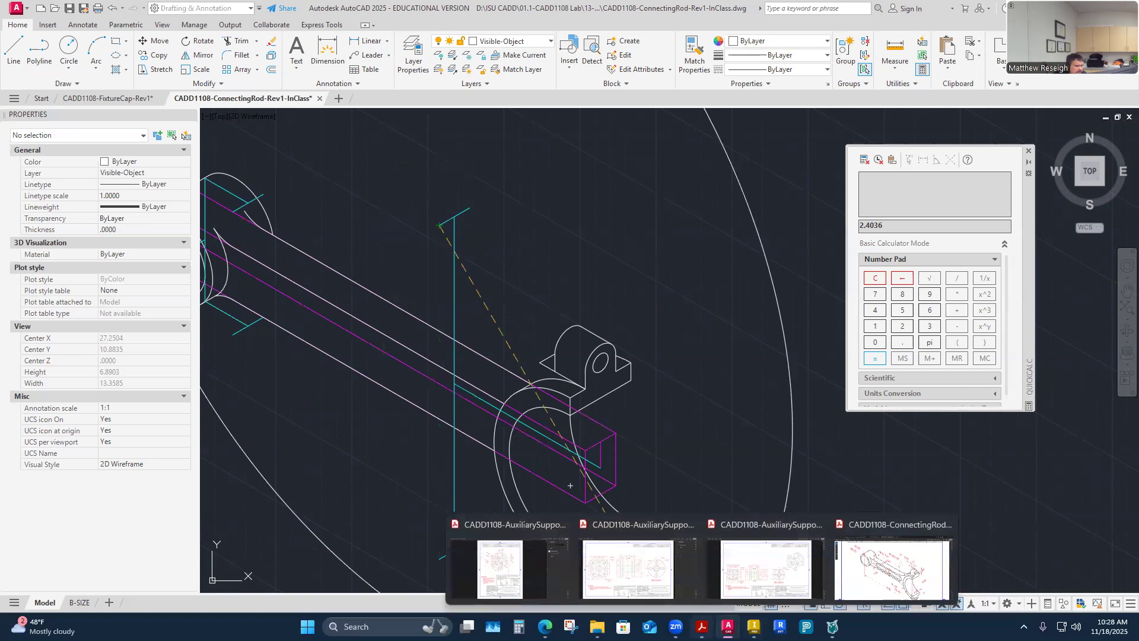
{"action": "left_click", "coordinate": [892, 568]}
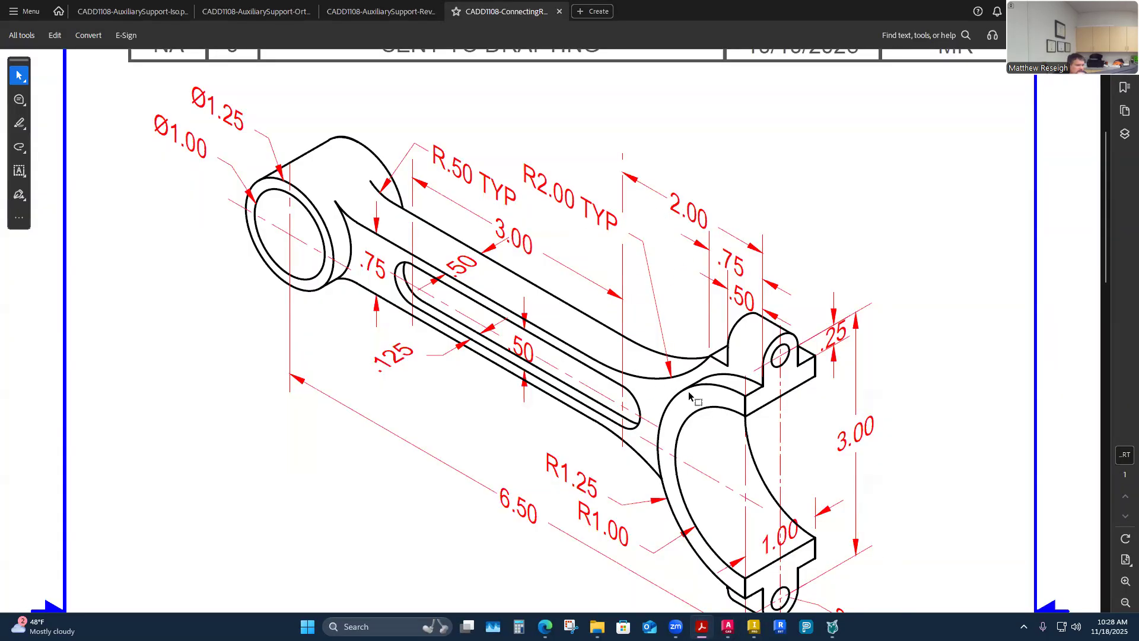
{"action": "key", "text": "alt+Tab"}
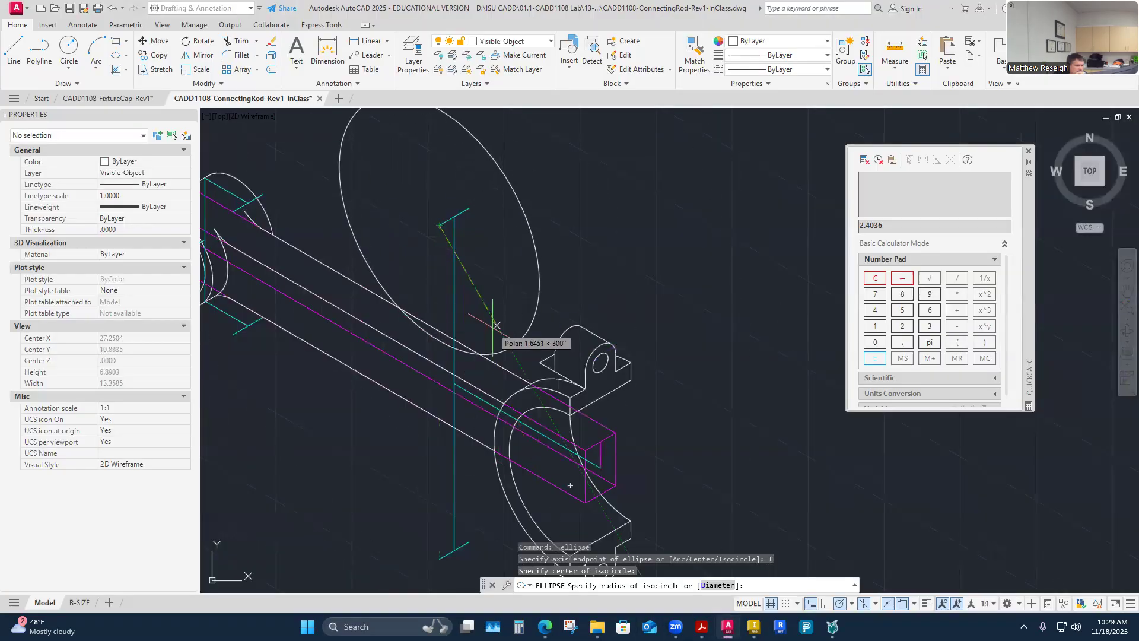
{"action": "type", "text": "2"}
{"action": "key", "text": "Return"}
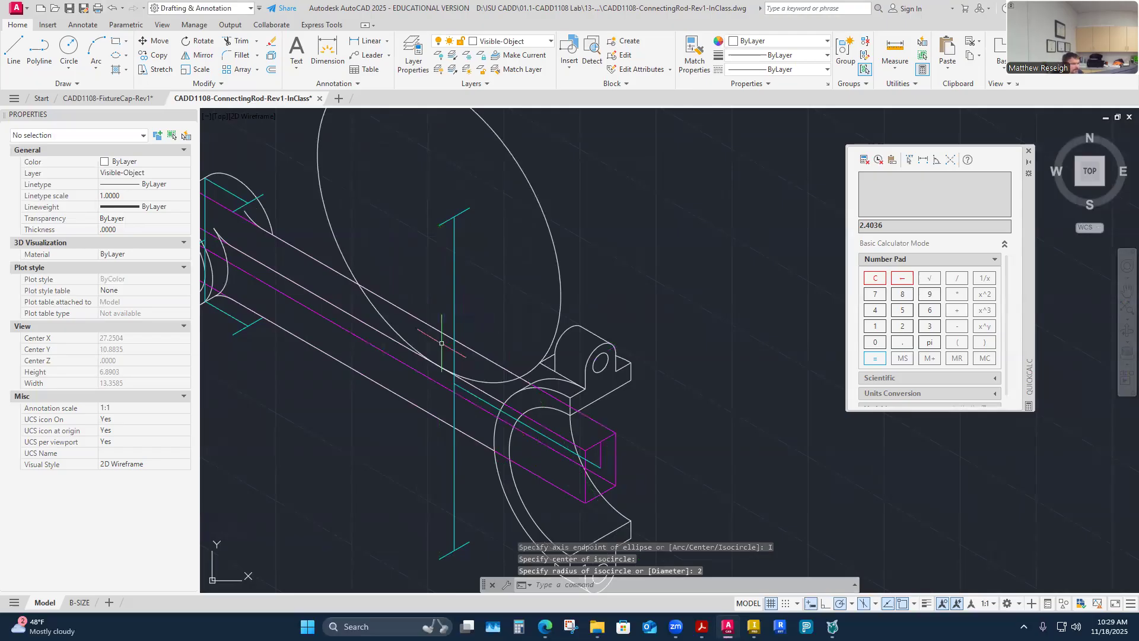
Step: Examine the isocircle's tangency to the rod's upper front edge and its meeting point with the upper lug's base corner
{"action": "scroll", "coordinate": [442, 343], "scroll_direction": "up", "scroll_amount": 4}
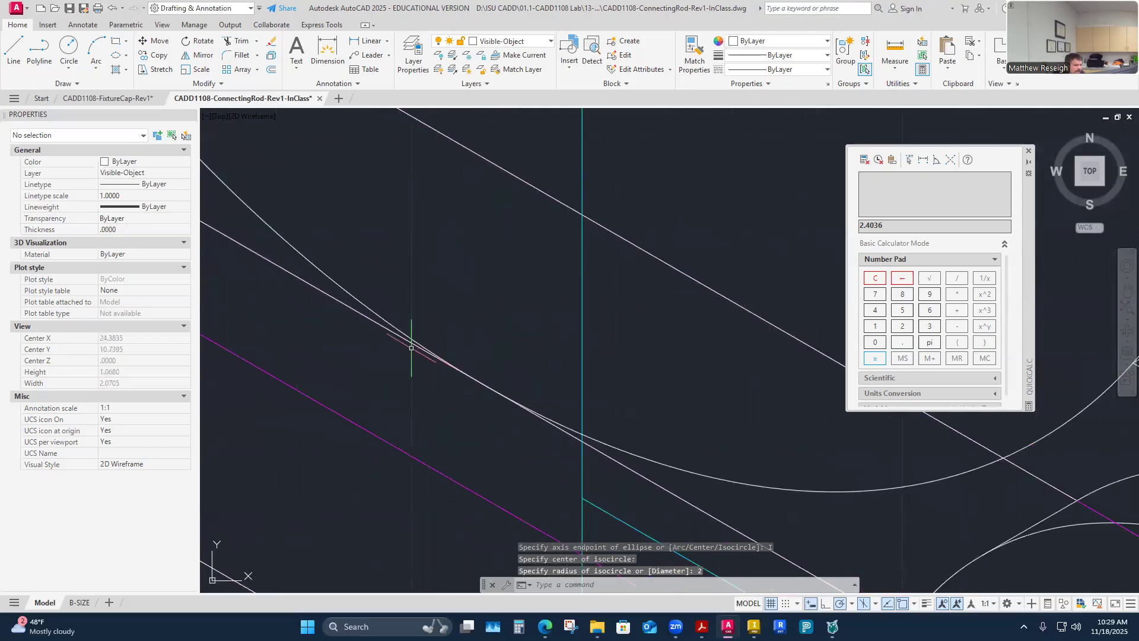
{"action": "scroll", "coordinate": [474, 385], "scroll_direction": "up", "scroll_amount": 8}
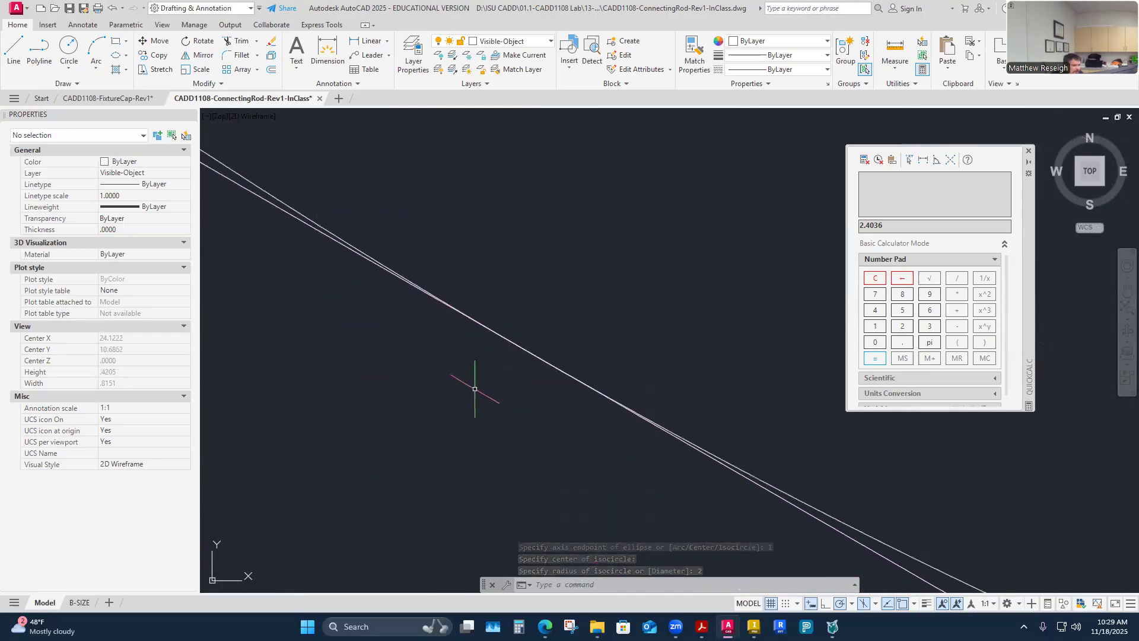
{"action": "scroll", "coordinate": [476, 388], "scroll_direction": "down", "scroll_amount": 6}
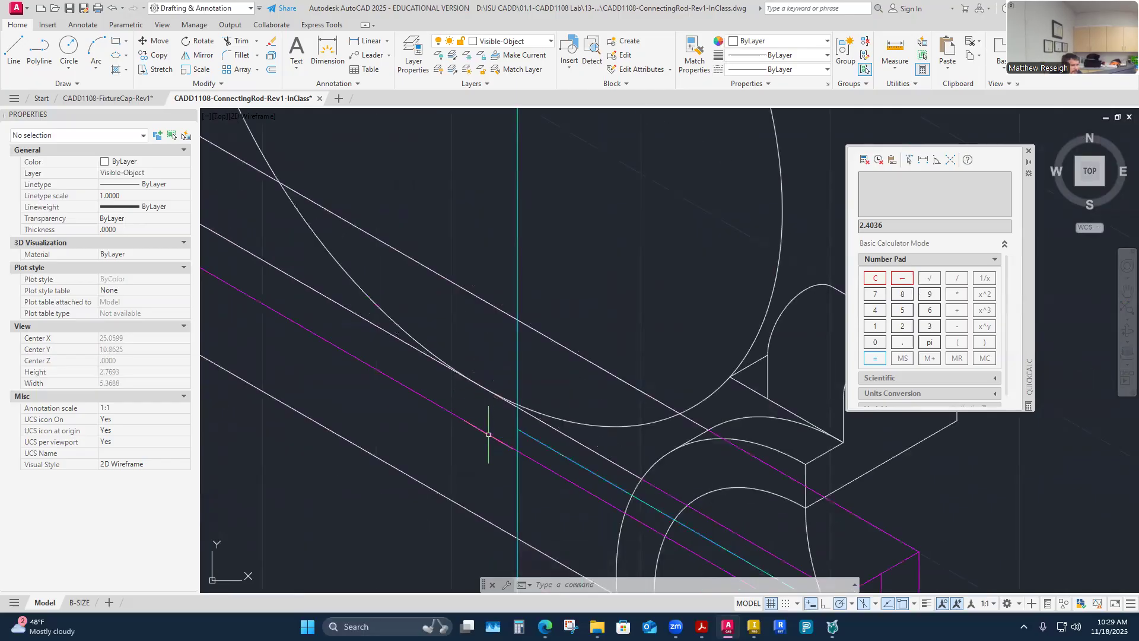
{"action": "scroll", "coordinate": [489, 434], "scroll_direction": "down", "scroll_amount": 2}
{"action": "scroll", "coordinate": [623, 411], "scroll_direction": "up", "scroll_amount": 18}
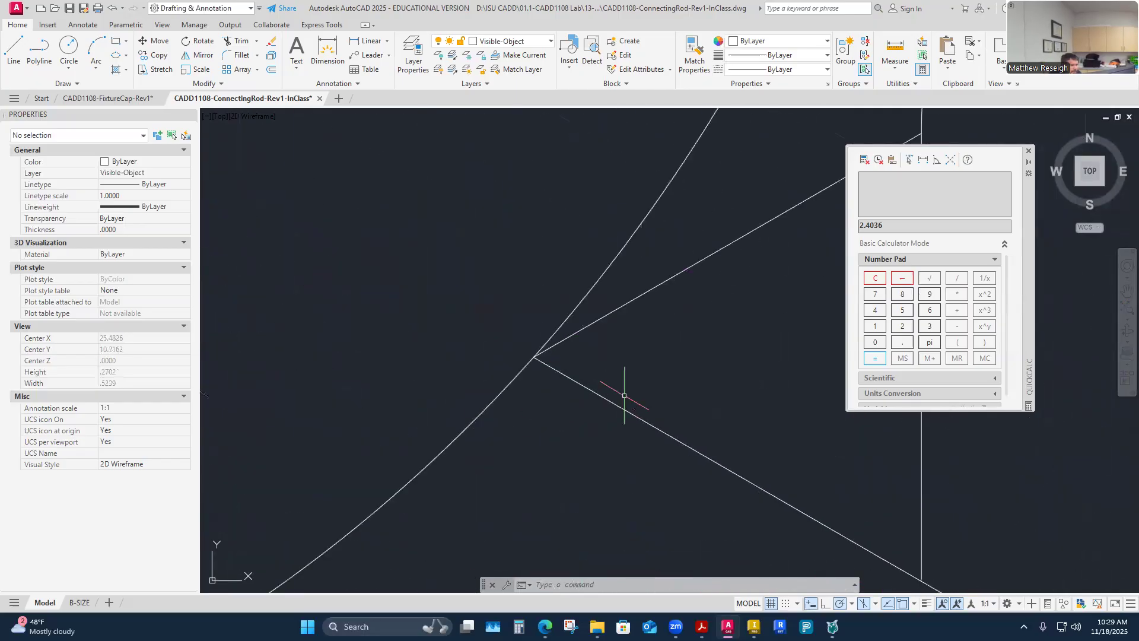
{"action": "left_click", "coordinate": [542, 356]}
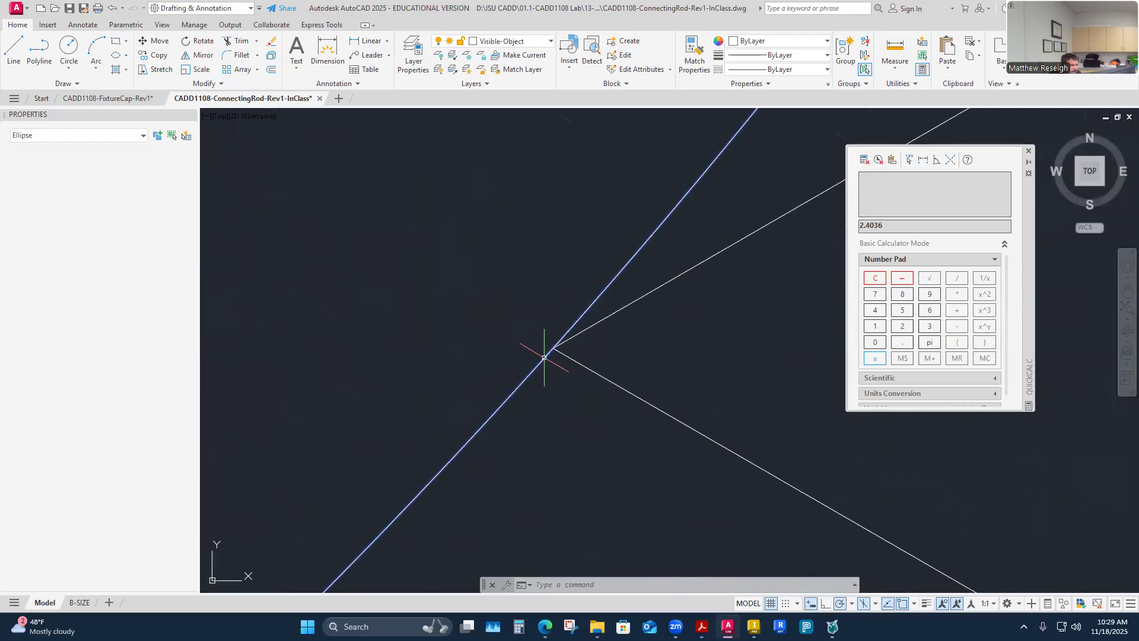
{"action": "key", "text": "Escape"}
{"action": "key", "text": "Escape"}
{"action": "scroll", "coordinate": [560, 388], "scroll_direction": "down", "scroll_amount": 15}
{"action": "scroll", "coordinate": [572, 399], "scroll_direction": "down", "scroll_amount": 5}
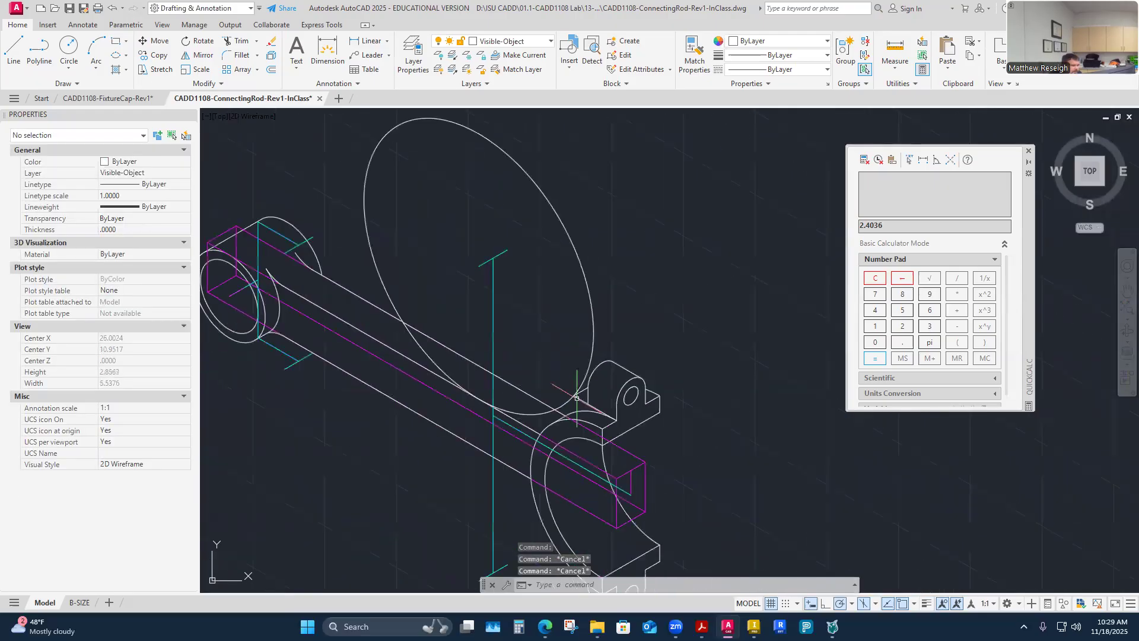
{"action": "scroll", "coordinate": [567, 401], "scroll_direction": "up", "scroll_amount": 3}
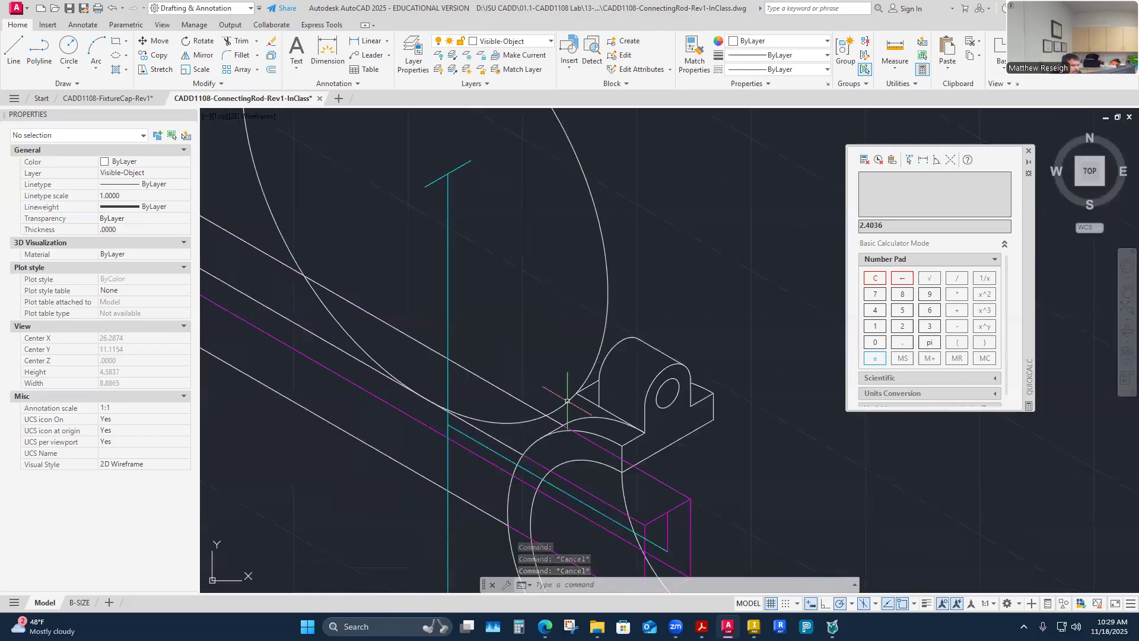
{"action": "scroll", "coordinate": [338, 323], "scroll_direction": "down", "scroll_amount": 8}
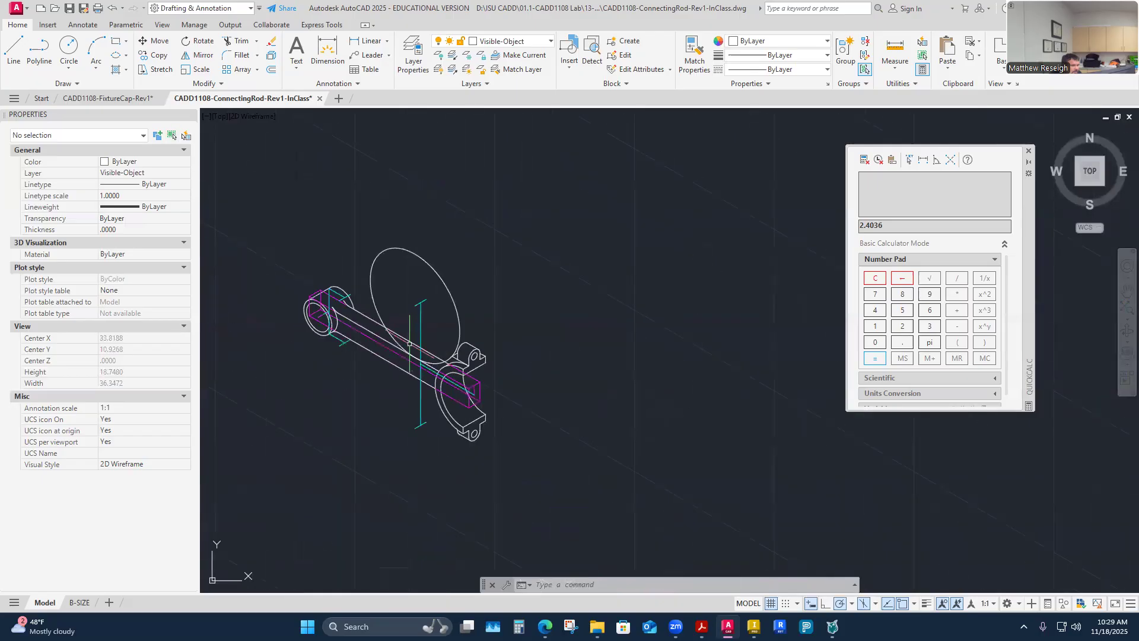
{"action": "scroll", "coordinate": [388, 320], "scroll_direction": "up", "scroll_amount": 2}
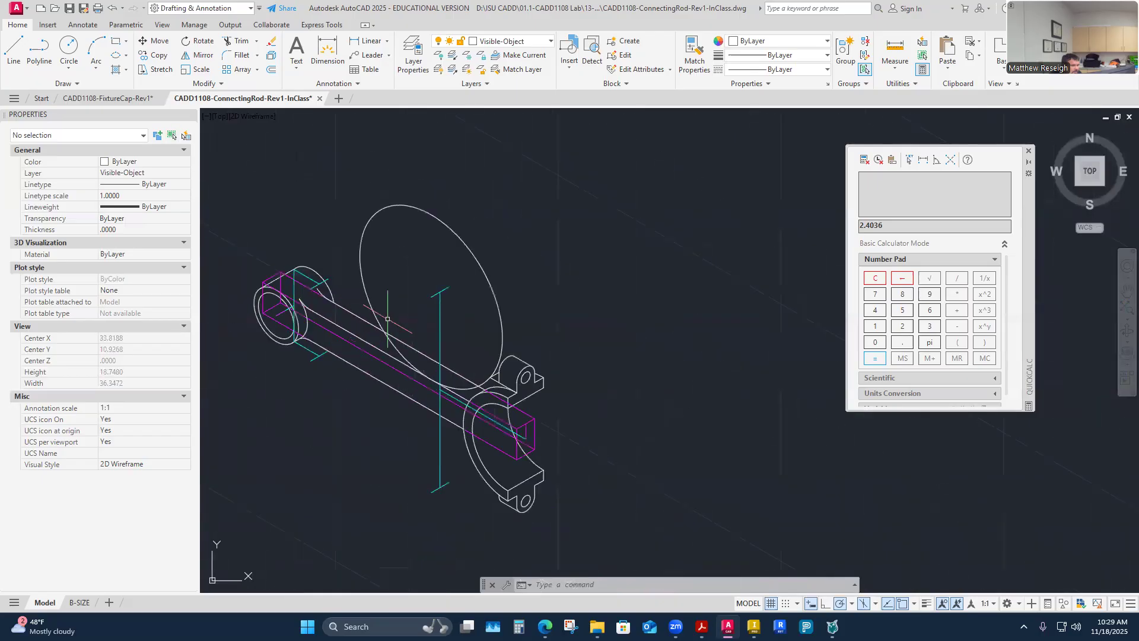
Step: Turn off the Construction4 and Construction5 layers
{"action": "left_click", "coordinate": [549, 41]}
{"action": "left_click", "coordinate": [440, 185]}
{"action": "left_click", "coordinate": [440, 197]}
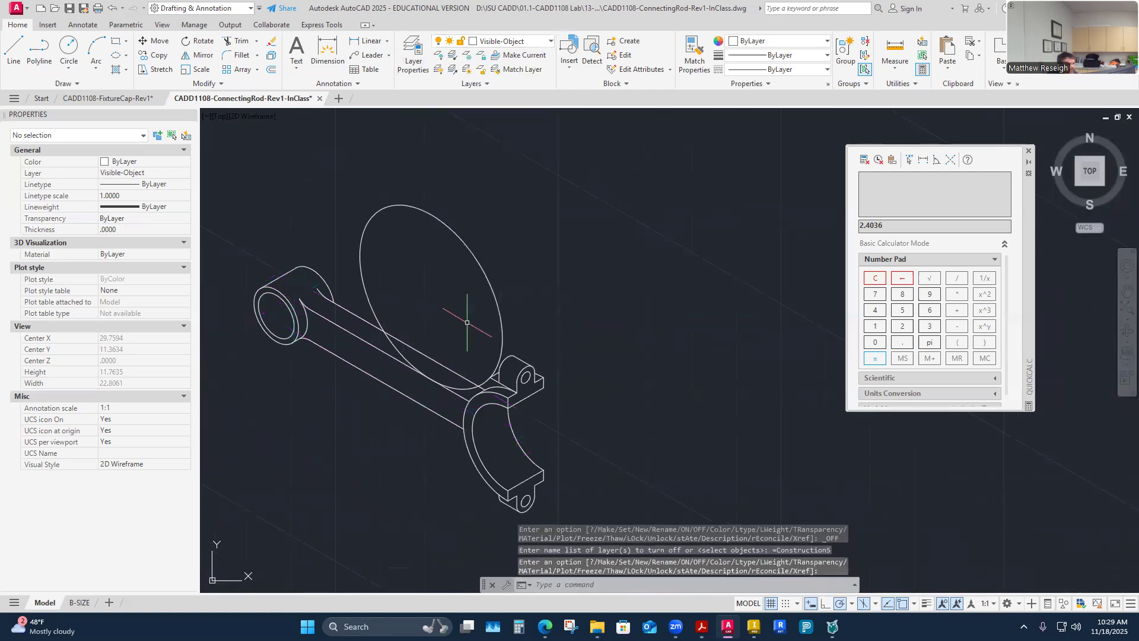
Step: Try trimming the isocircle and the rod's upper front edge down to a blend arc at the large end, and undo the trims
{"action": "left_click", "coordinate": [238, 40]}
{"action": "scroll", "coordinate": [395, 359], "scroll_direction": "up", "scroll_amount": 4}
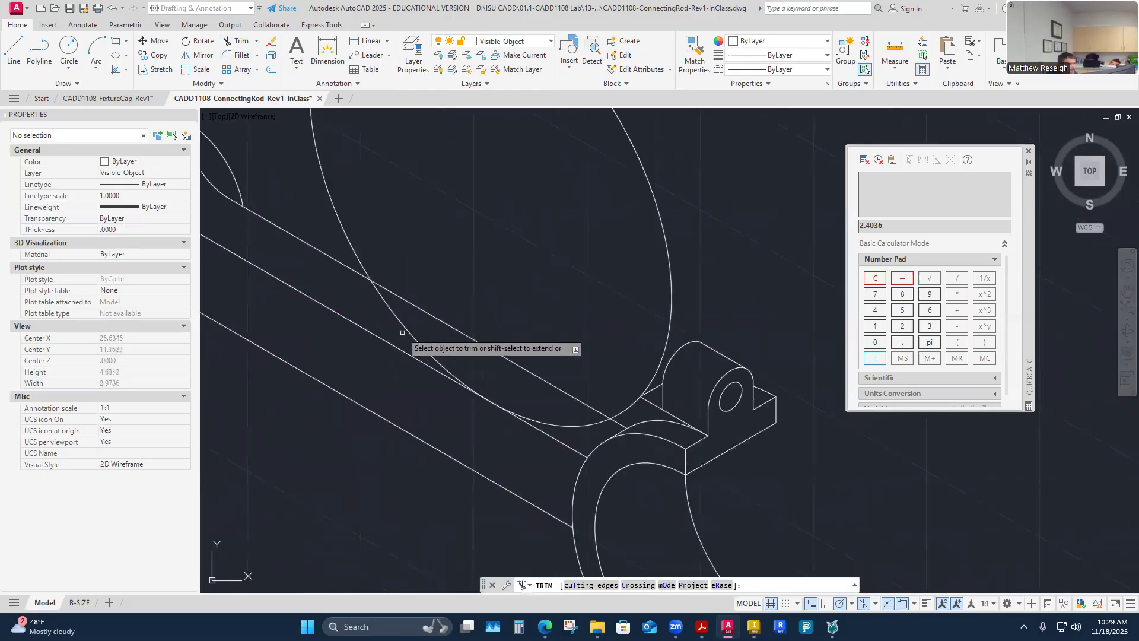
{"action": "left_click", "coordinate": [412, 332]}
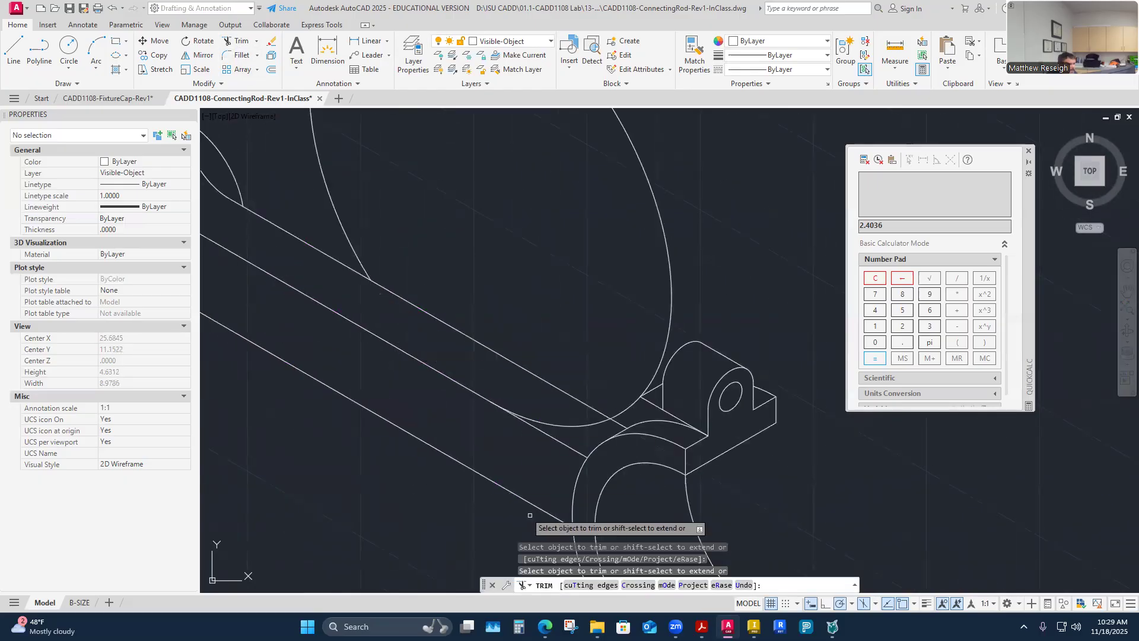
{"action": "left_click", "coordinate": [556, 439]}
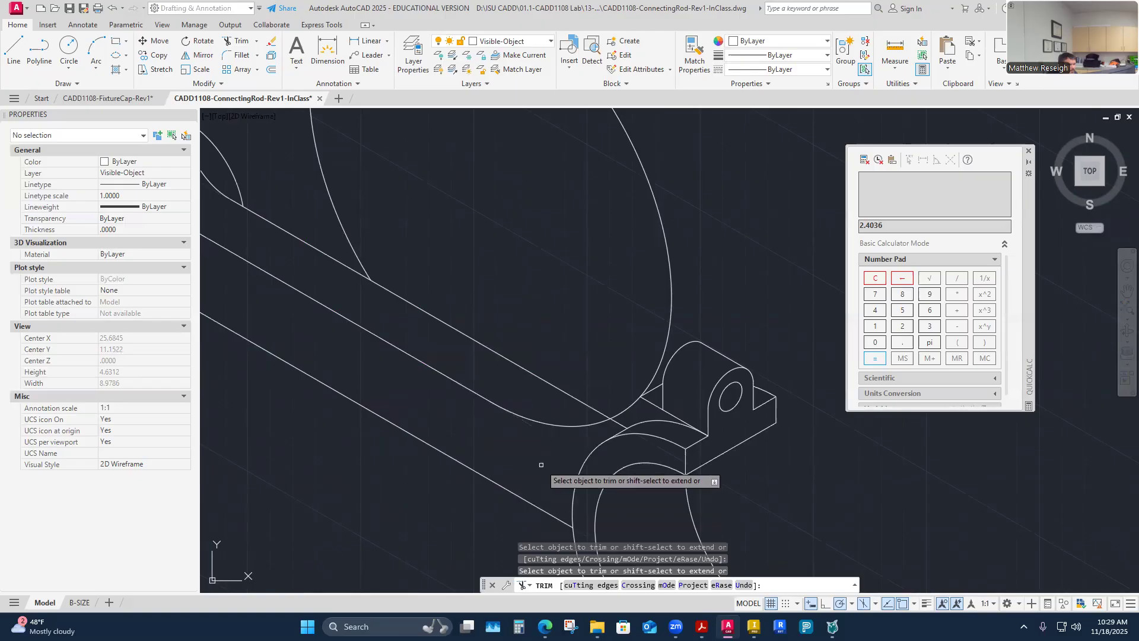
{"action": "left_click", "coordinate": [663, 354]}
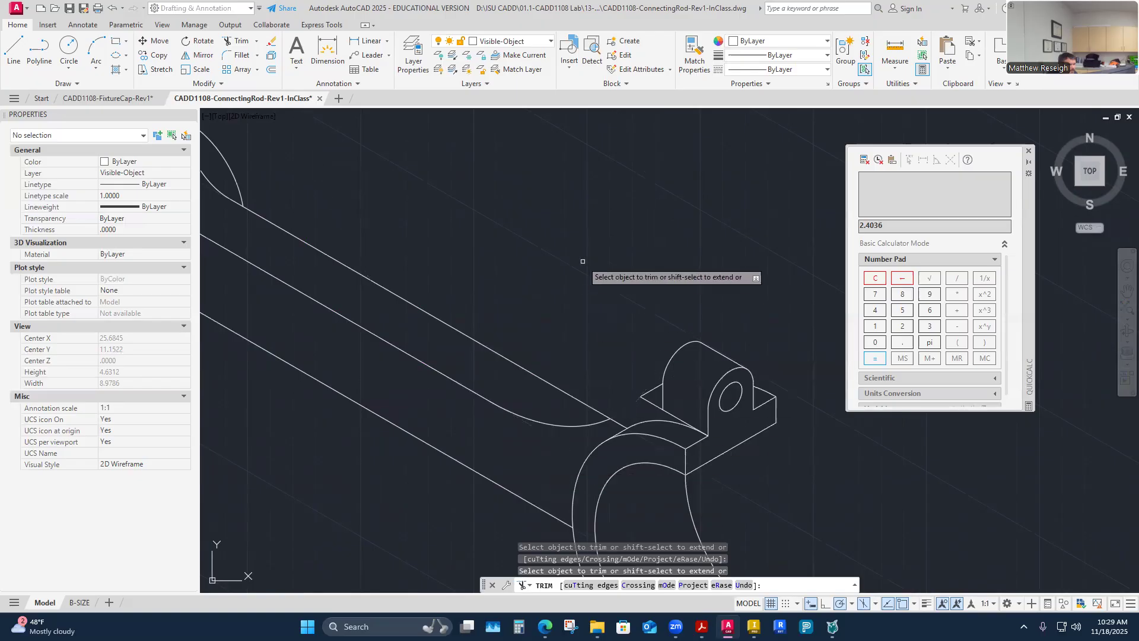
{"action": "left_click", "coordinate": [115, 8]}
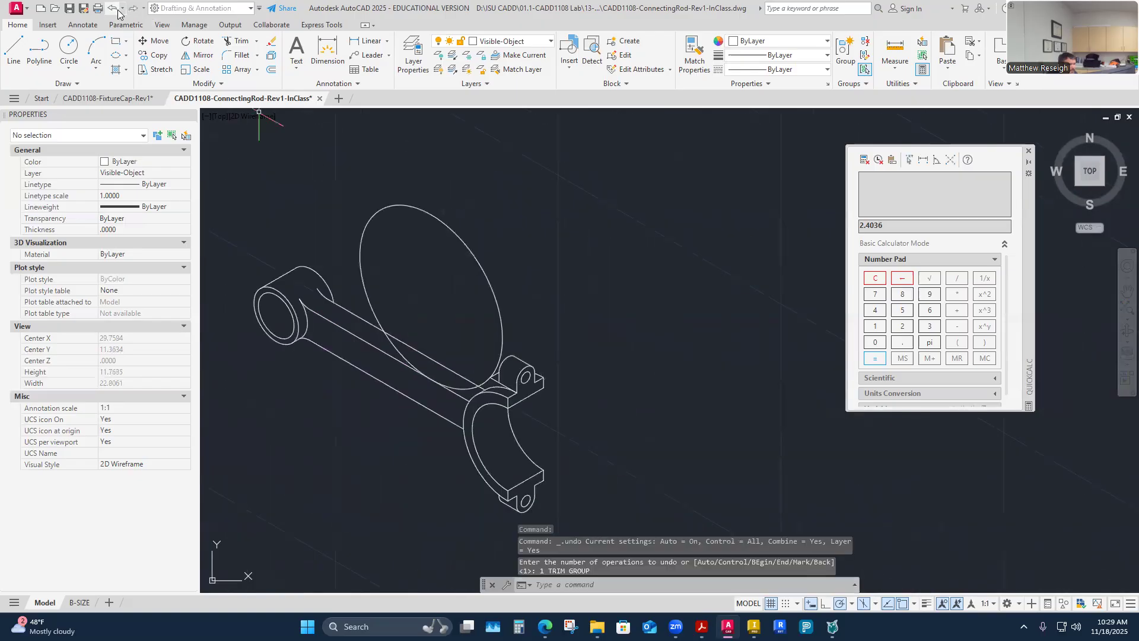
Step: Try trimming the isocircle's segments across the rod's upper face and below its back edge, and undo the trims
{"action": "scroll", "coordinate": [372, 335], "scroll_direction": "up", "scroll_amount": 2}
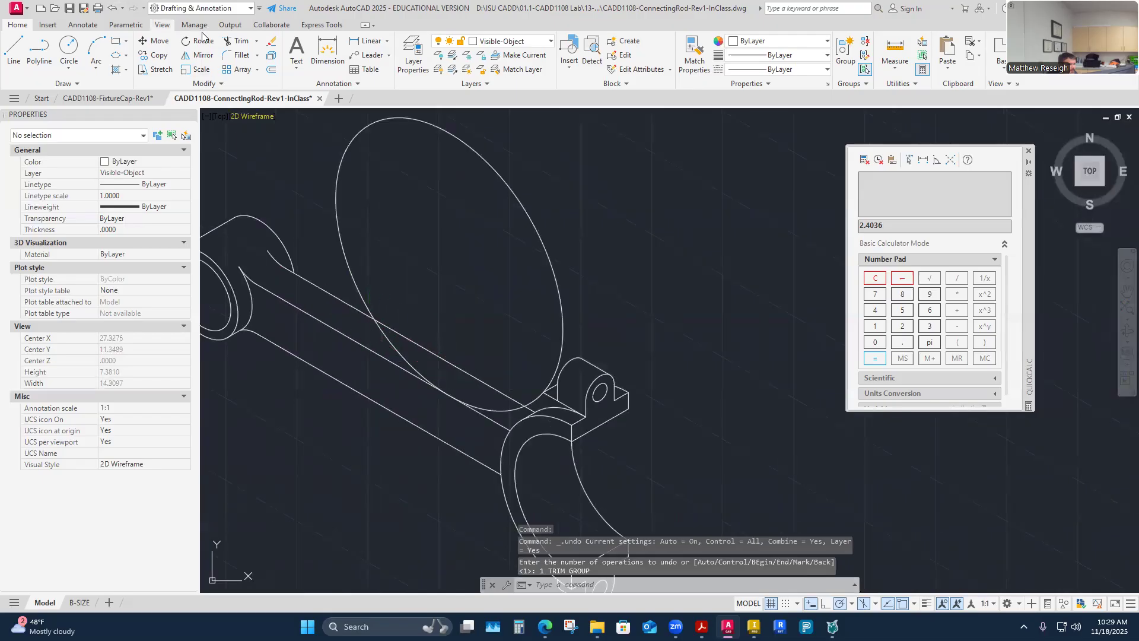
{"action": "left_click", "coordinate": [245, 43]}
{"action": "scroll", "coordinate": [379, 297], "scroll_direction": "up", "scroll_amount": 2}
{"action": "left_click_drag", "start_coordinate": [366, 290], "coordinate": [385, 301]}
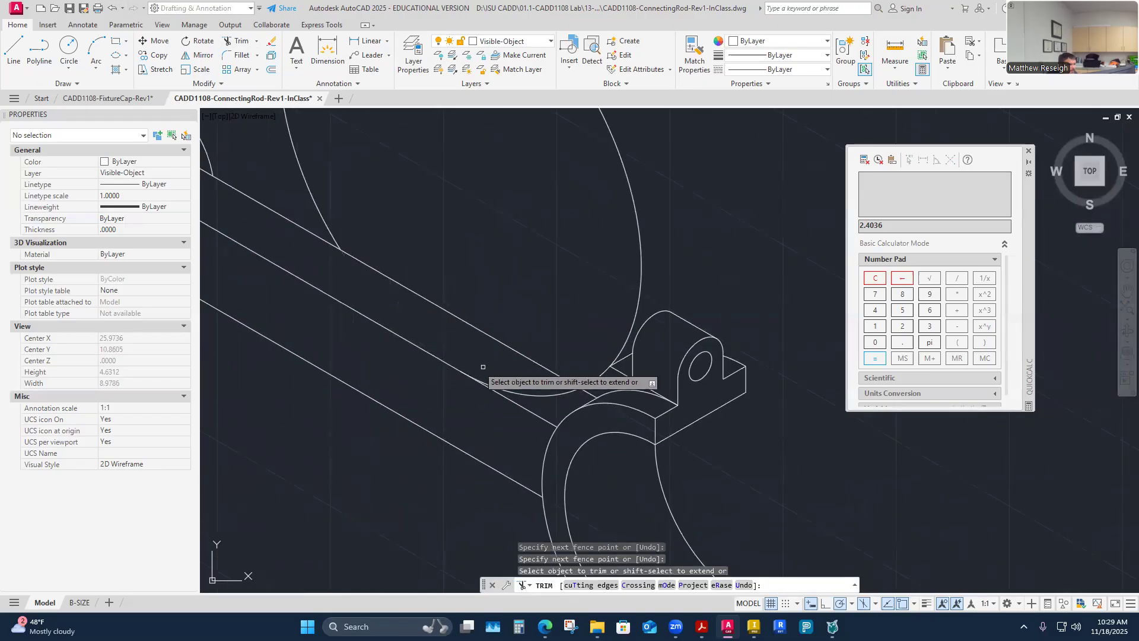
{"action": "left_click", "coordinate": [528, 394]}
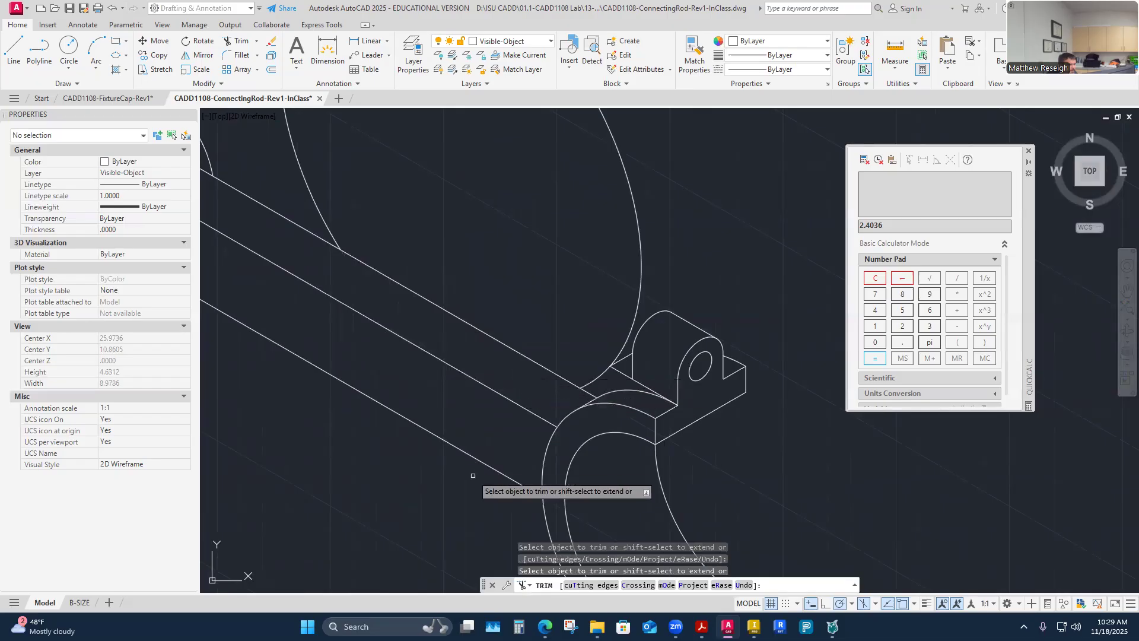
{"action": "left_click", "coordinate": [112, 11]}
{"action": "scroll", "coordinate": [411, 391], "scroll_direction": "up", "scroll_amount": 2}
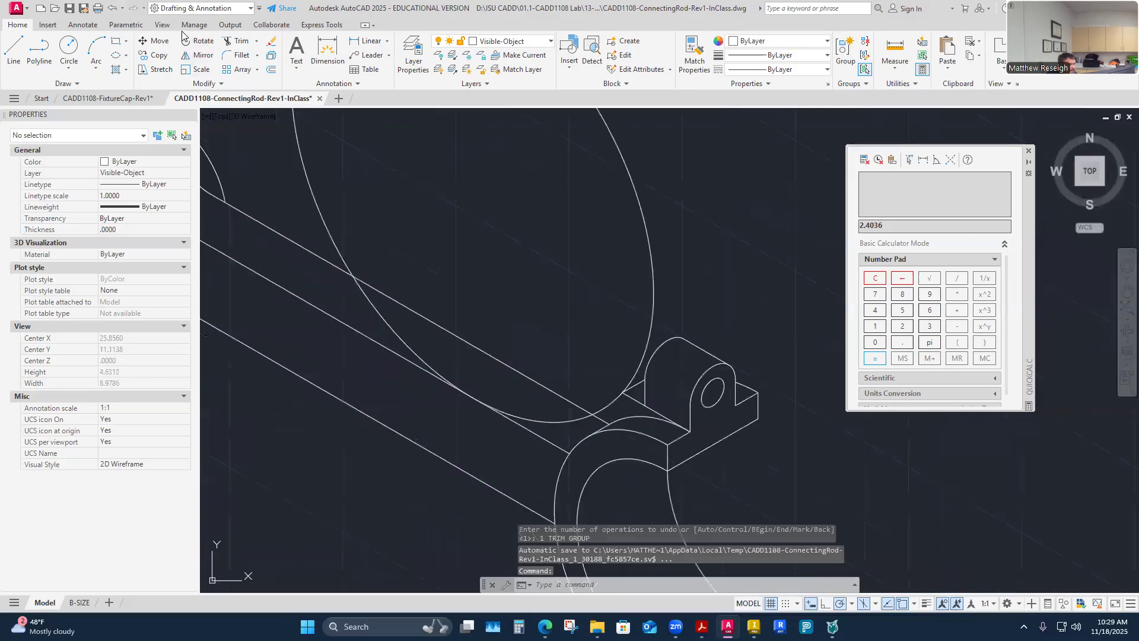
Step: Trim the isocircle between the rod's upper back edge and front-edge tangent point, and inspect its crossing at the upper lug's base corner
{"action": "left_click", "coordinate": [236, 41]}
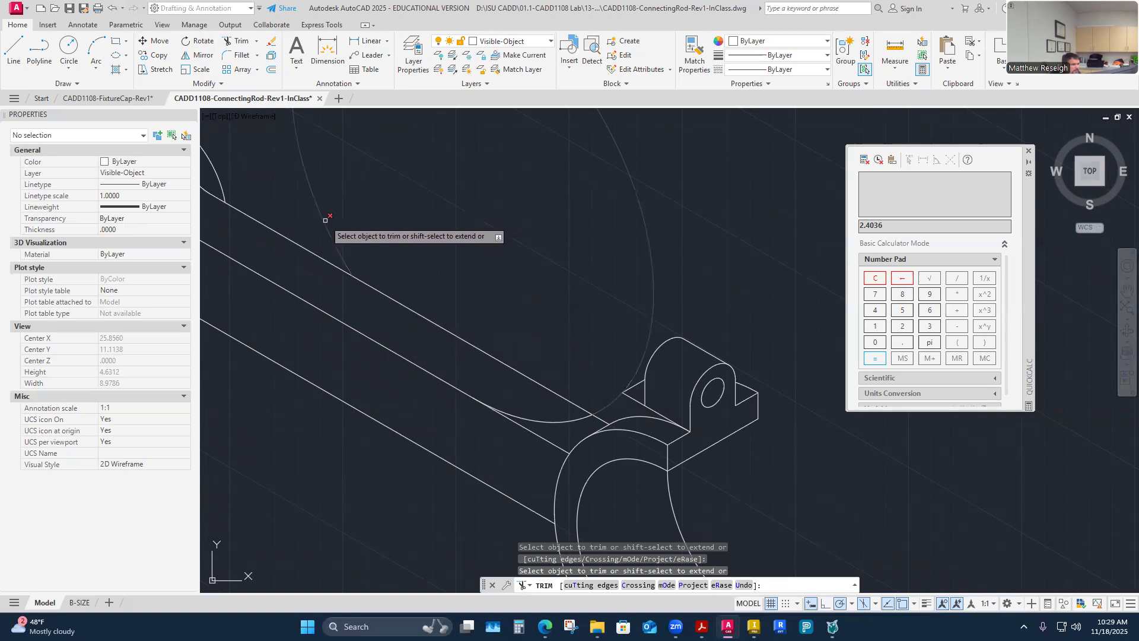
{"action": "scroll", "coordinate": [632, 409], "scroll_direction": "up", "scroll_amount": 2}
{"action": "scroll", "coordinate": [622, 390], "scroll_direction": "up", "scroll_amount": 15}
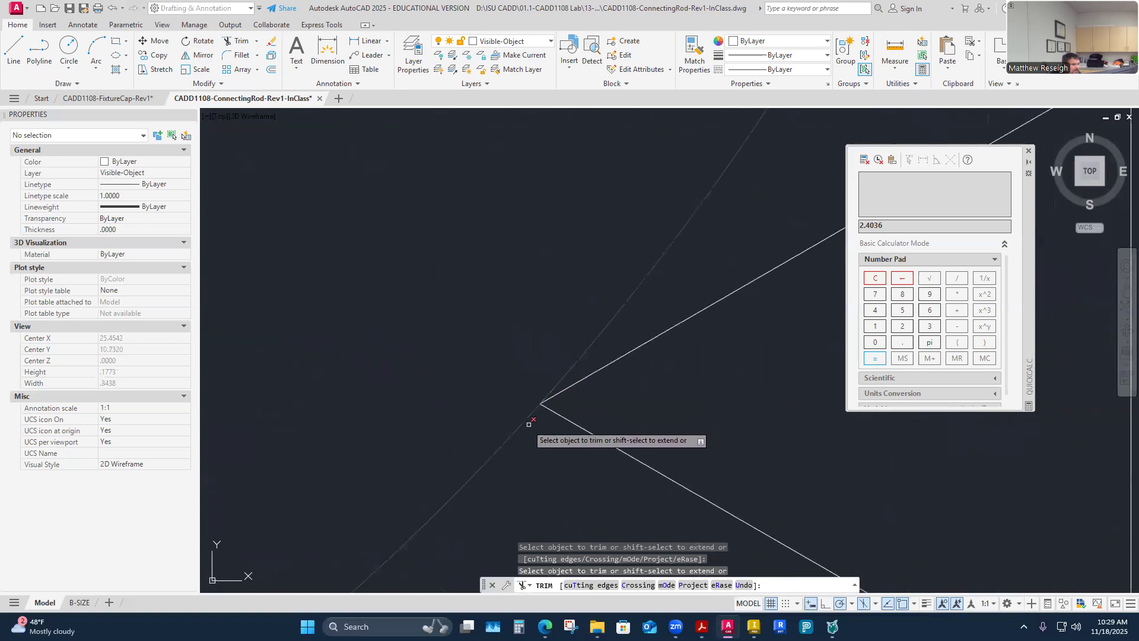
{"action": "scroll", "coordinate": [550, 394], "scroll_direction": "up", "scroll_amount": 14}
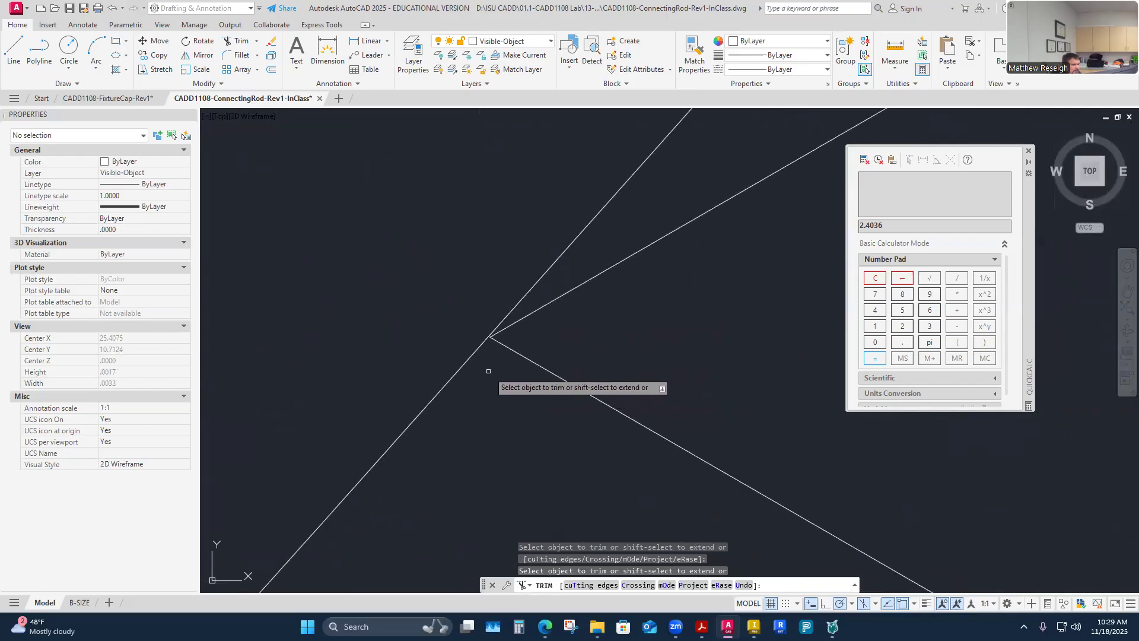
{"action": "scroll", "coordinate": [495, 353], "scroll_direction": "up", "scroll_amount": 4}
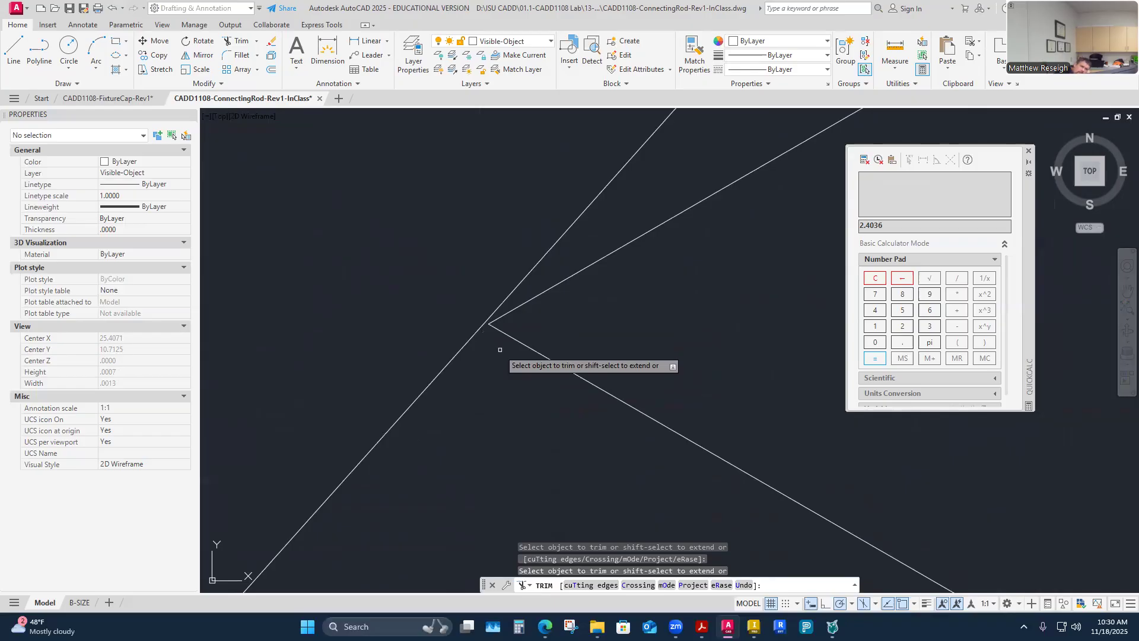
{"action": "key", "text": "Escape"}
{"action": "scroll", "coordinate": [480, 325], "scroll_direction": "up", "scroll_amount": 3}
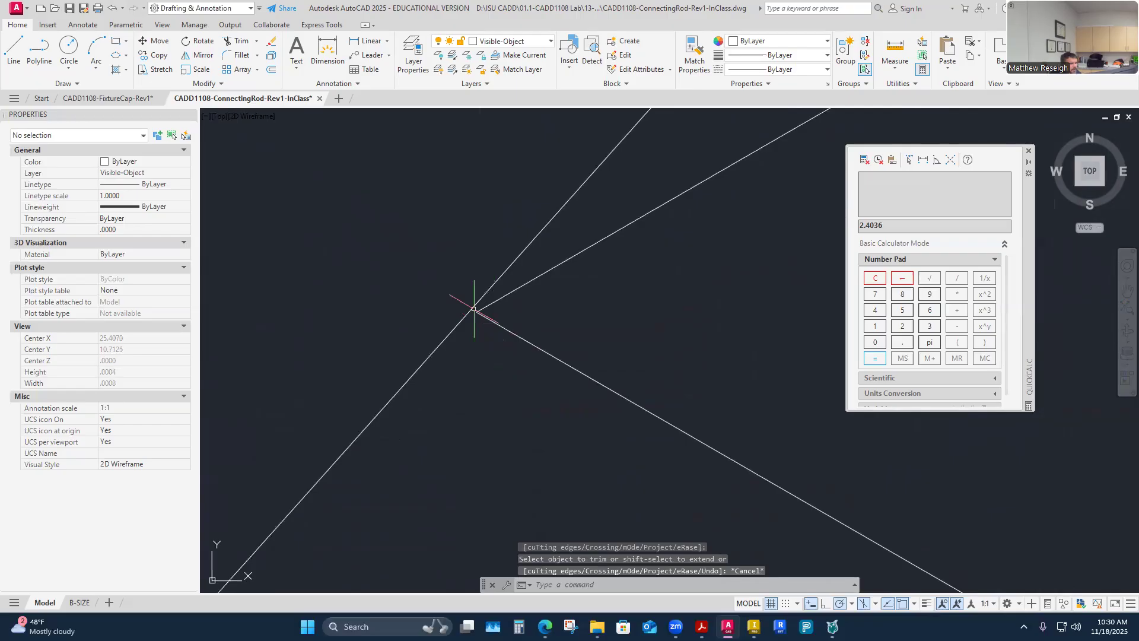
Step: Try stretching the end of the upper lug's base edge onto the isocircle, and undo the stretch
{"action": "left_click", "coordinate": [503, 328]}
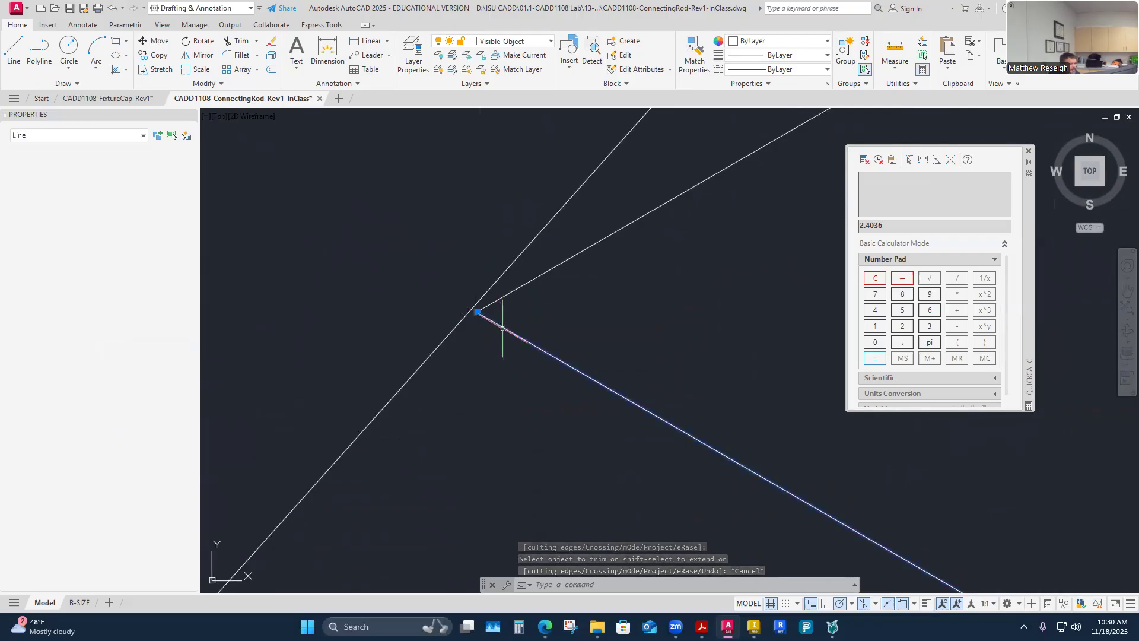
{"action": "left_click", "coordinate": [477, 310]}
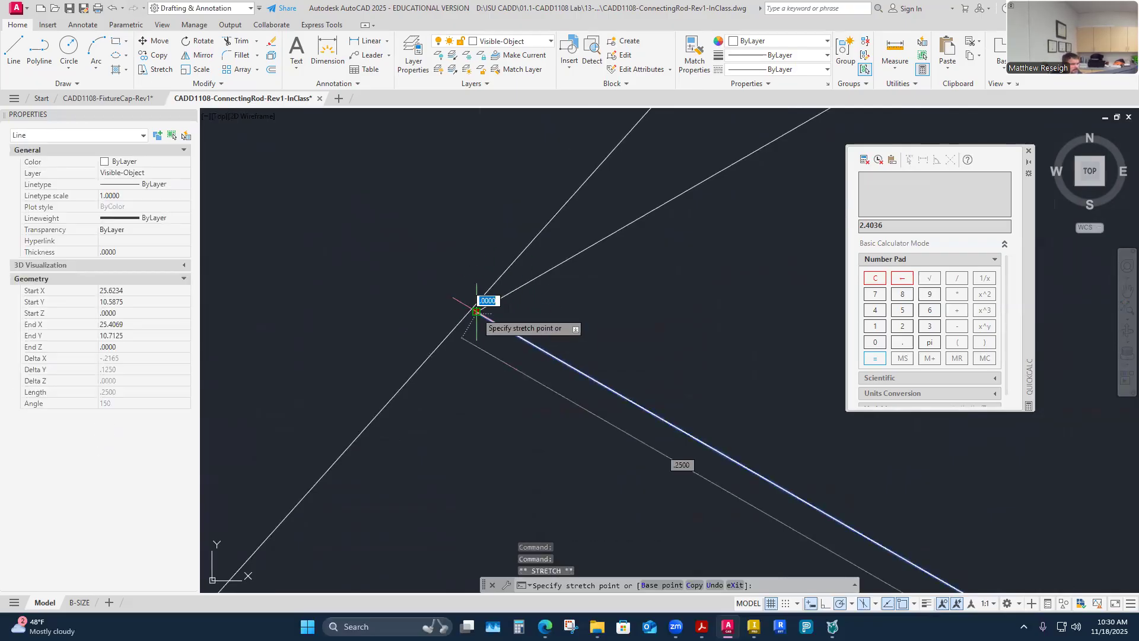
{"action": "left_click", "coordinate": [473, 308]}
{"action": "key", "text": "Escape"}
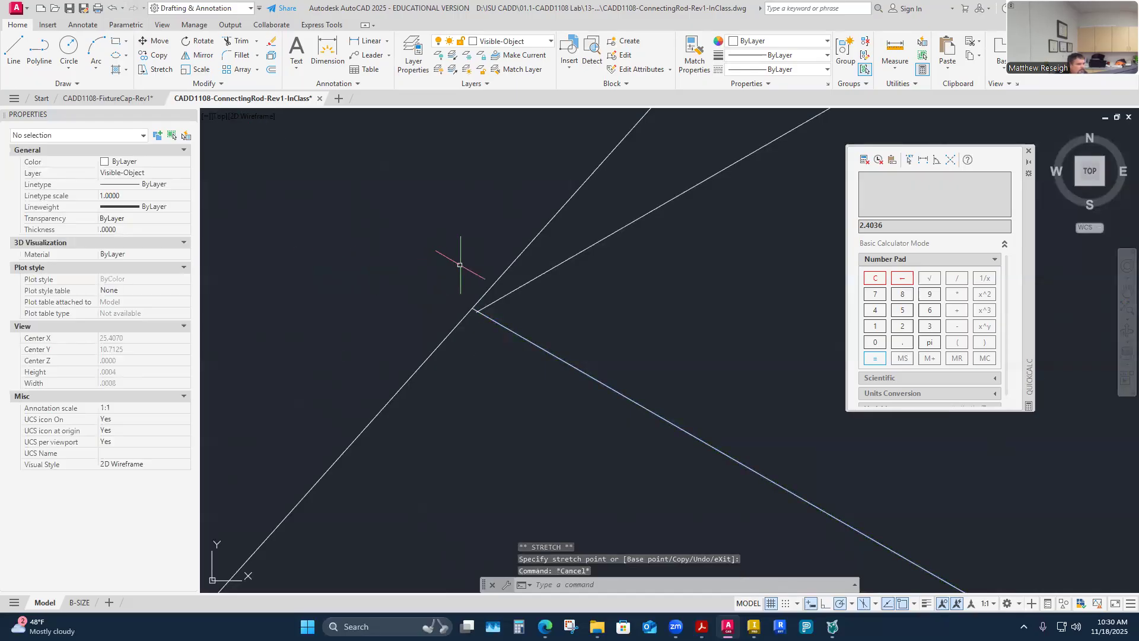
{"action": "scroll", "coordinate": [488, 296], "scroll_direction": "up", "scroll_amount": 5}
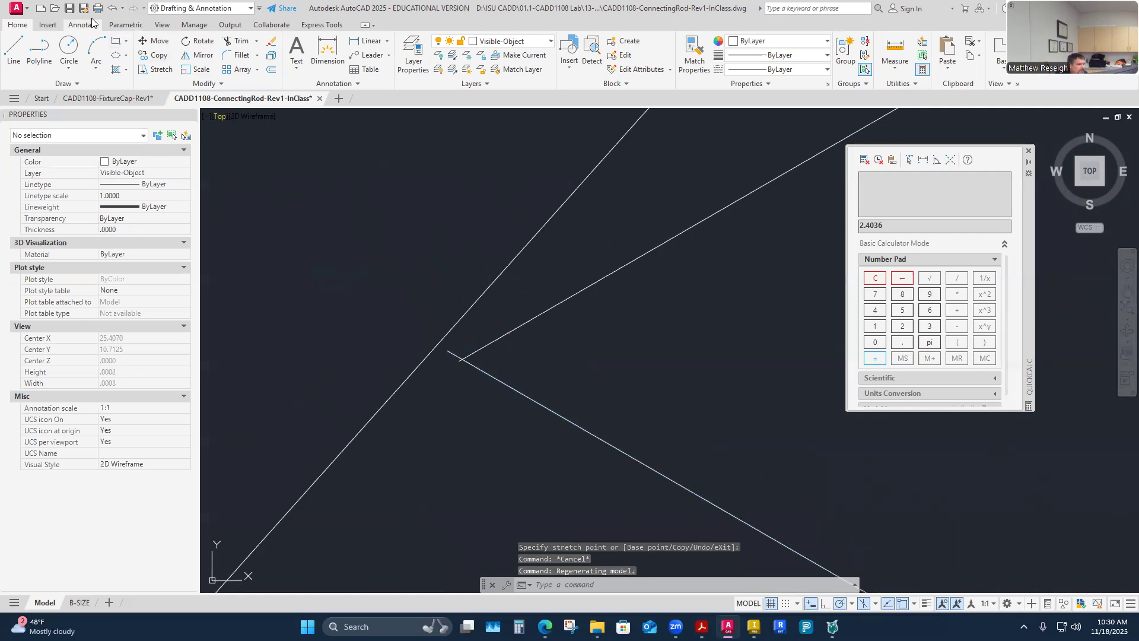
{"action": "left_click", "coordinate": [109, 9]}
{"action": "left_click", "coordinate": [108, 9]}
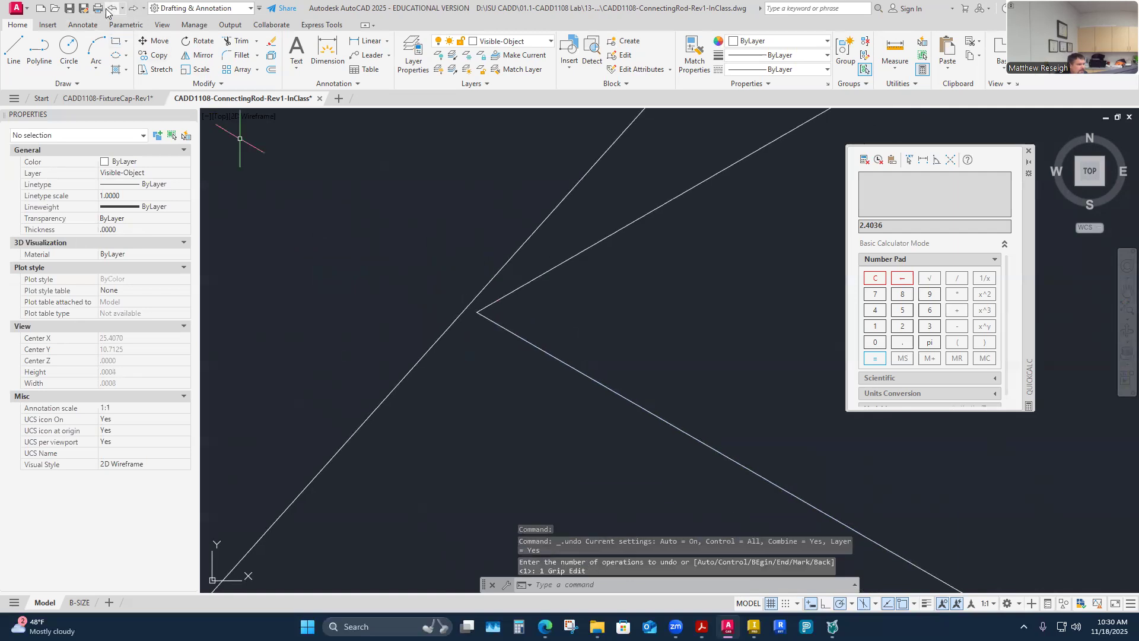
Step: Extend the upper lug's base edge to the isocircle at the lug's base corner
{"action": "left_click", "coordinate": [255, 42]}
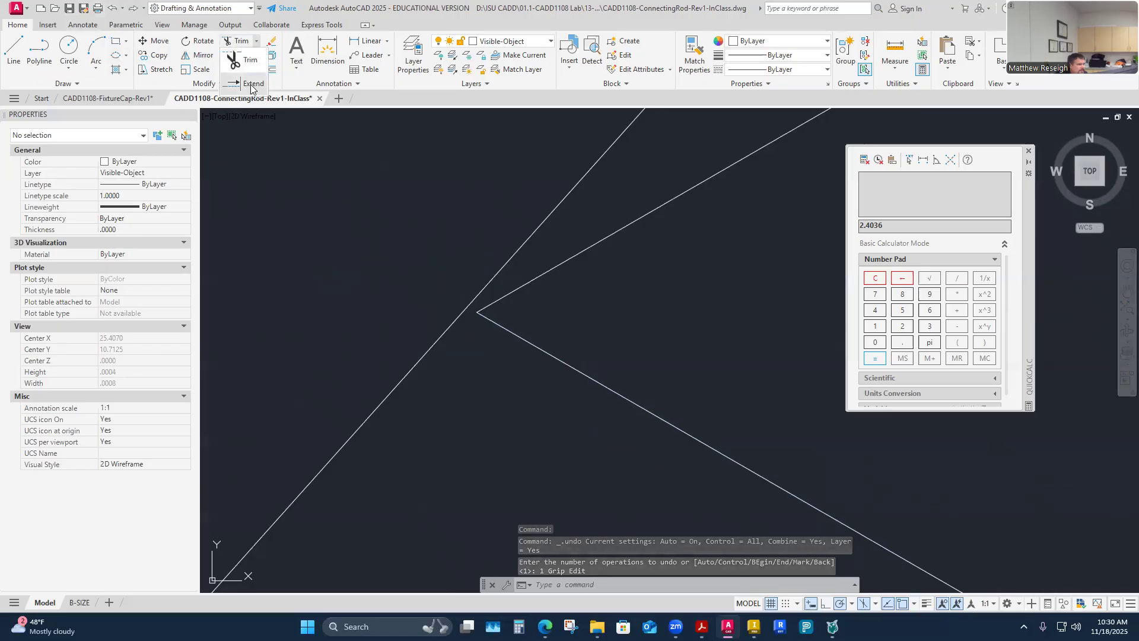
{"action": "left_click", "coordinate": [243, 70]}
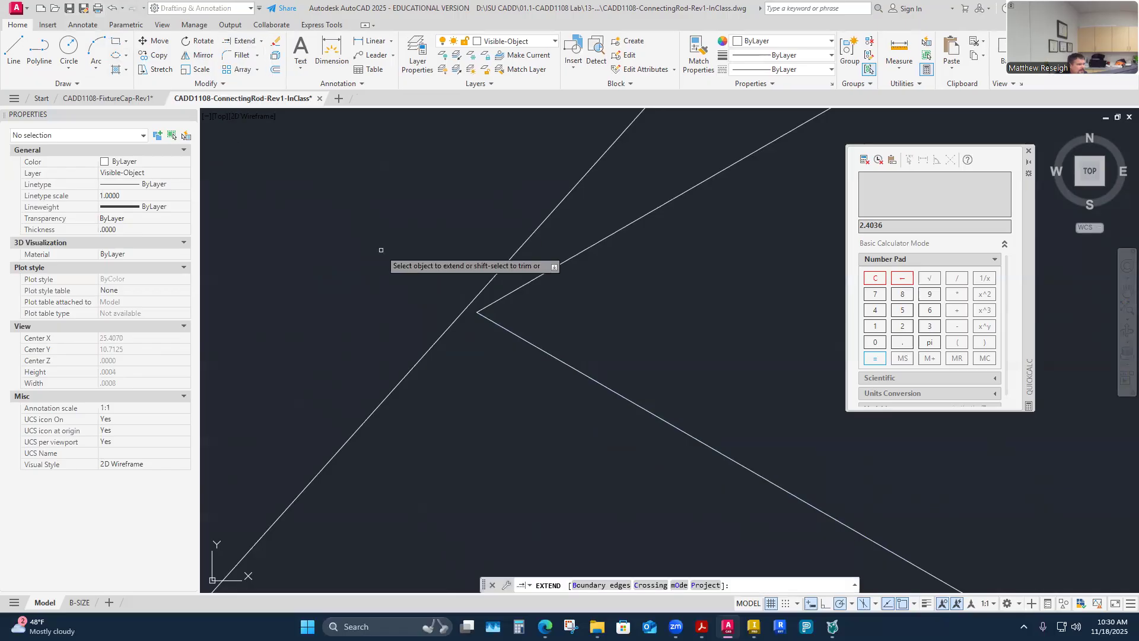
{"action": "left_click", "coordinate": [472, 320]}
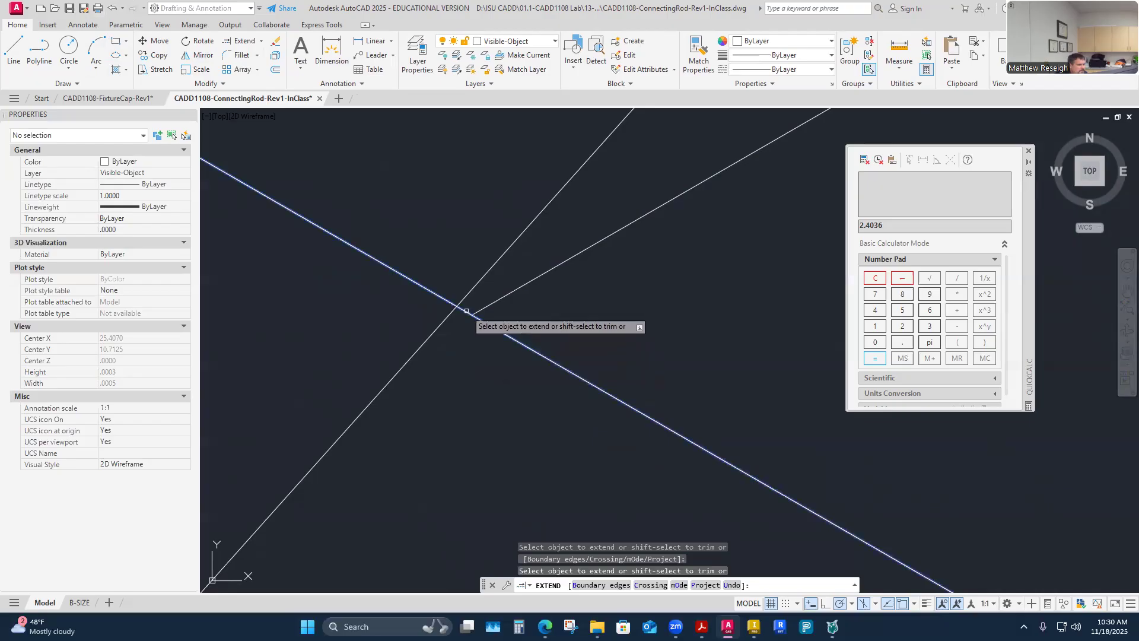
{"action": "scroll", "coordinate": [465, 311], "scroll_direction": "down", "scroll_amount": 10}
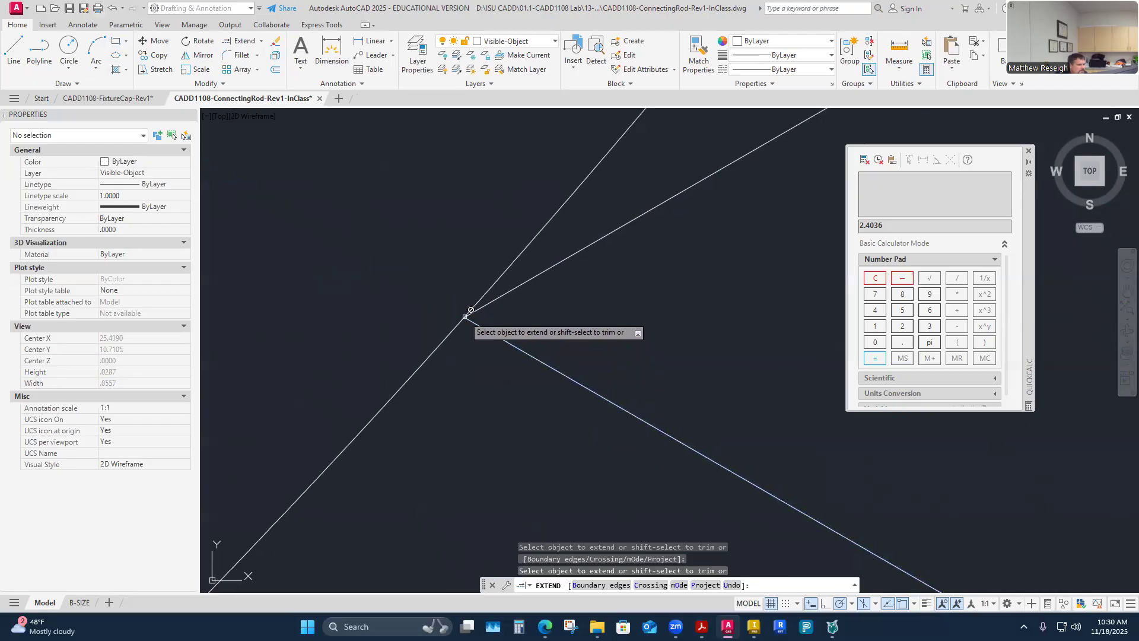
{"action": "scroll", "coordinate": [464, 316], "scroll_direction": "down", "scroll_amount": 2}
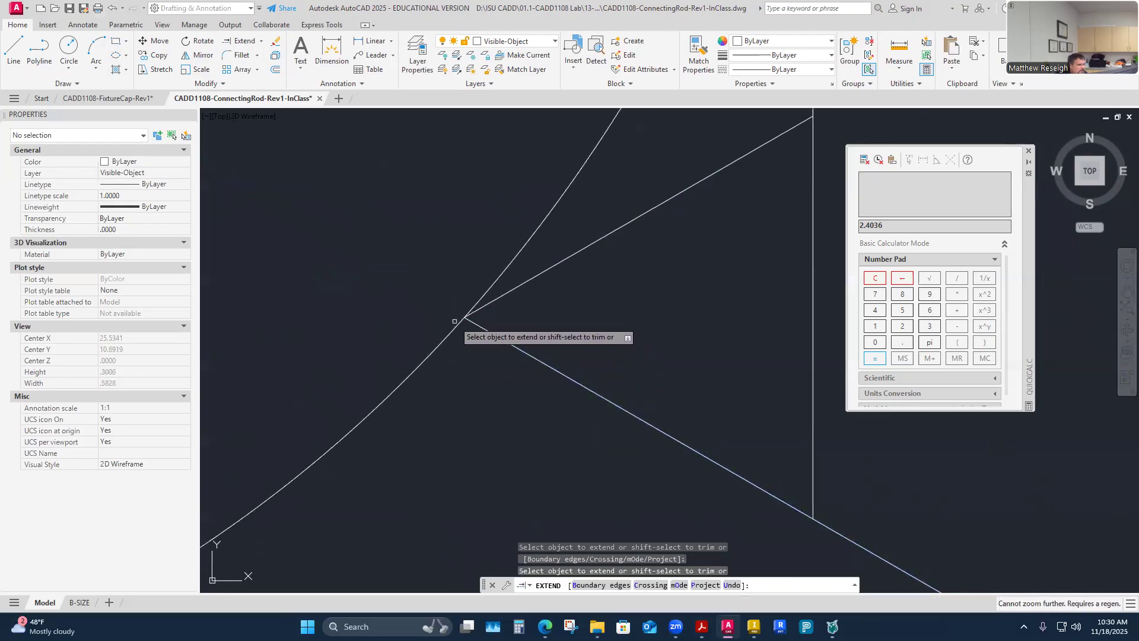
{"action": "scroll", "coordinate": [504, 359], "scroll_direction": "up", "scroll_amount": 4}
{"action": "scroll", "coordinate": [532, 369], "scroll_direction": "down", "scroll_amount": 4}
{"action": "scroll", "coordinate": [634, 350], "scroll_direction": "up", "scroll_amount": 3}
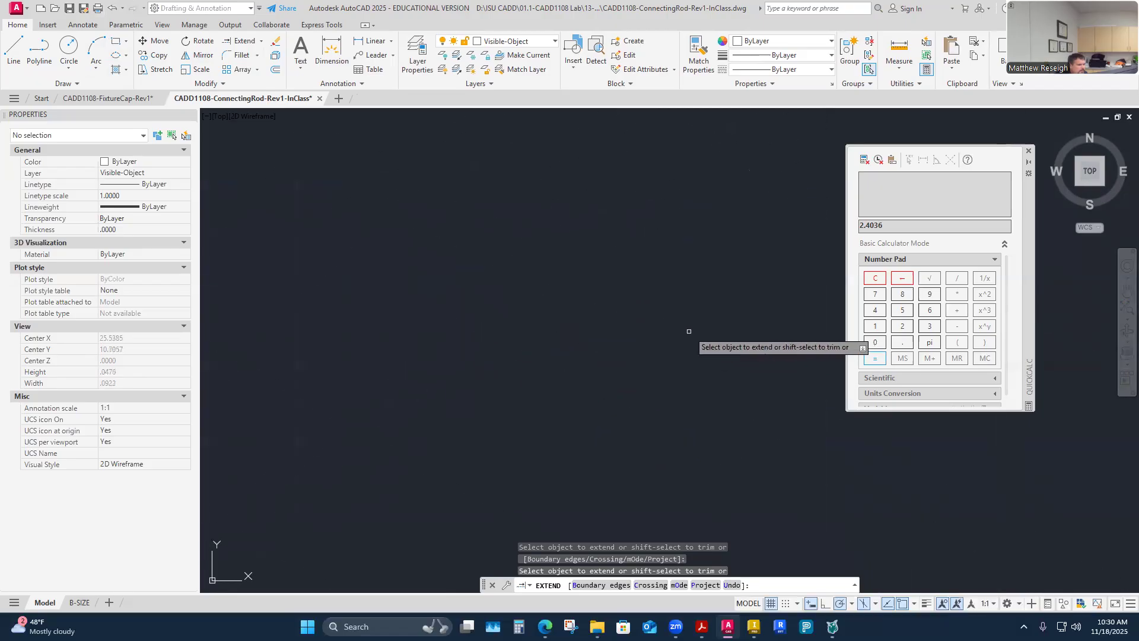
{"action": "scroll", "coordinate": [674, 338], "scroll_direction": "down", "scroll_amount": 3}
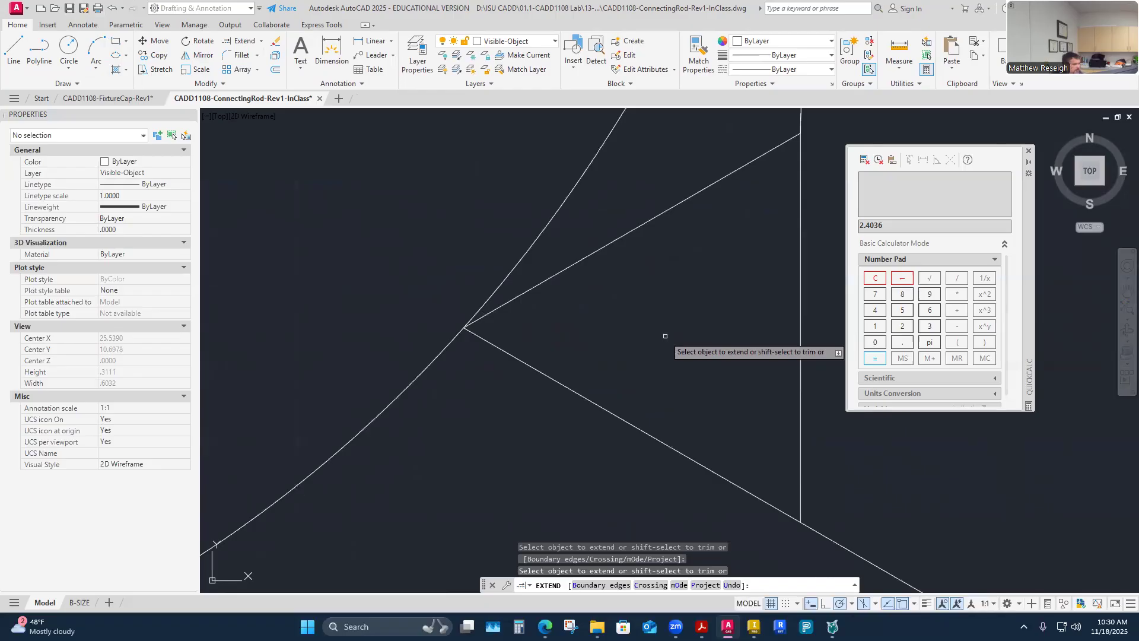
{"action": "key", "text": "Escape"}
Step: Stretch the upper end of the lug's base edge along its 150° direction to just past the isocircle
{"action": "scroll", "coordinate": [460, 336], "scroll_direction": "up", "scroll_amount": 5}
{"action": "scroll", "coordinate": [489, 253], "scroll_direction": "up", "scroll_amount": 15}
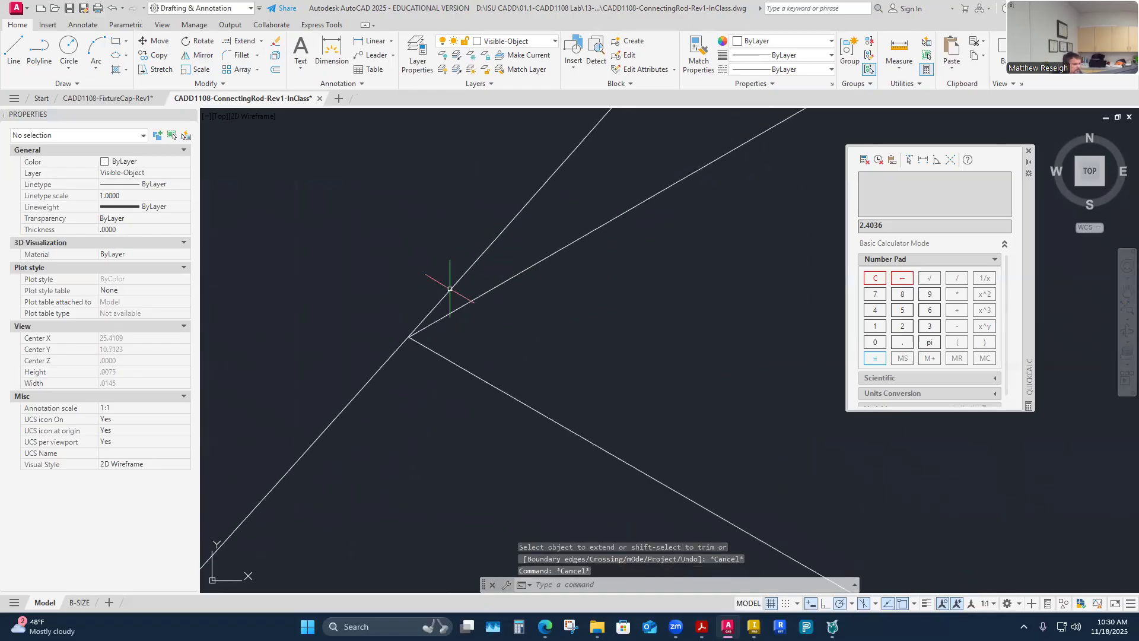
{"action": "scroll", "coordinate": [402, 390], "scroll_direction": "down", "scroll_amount": 5}
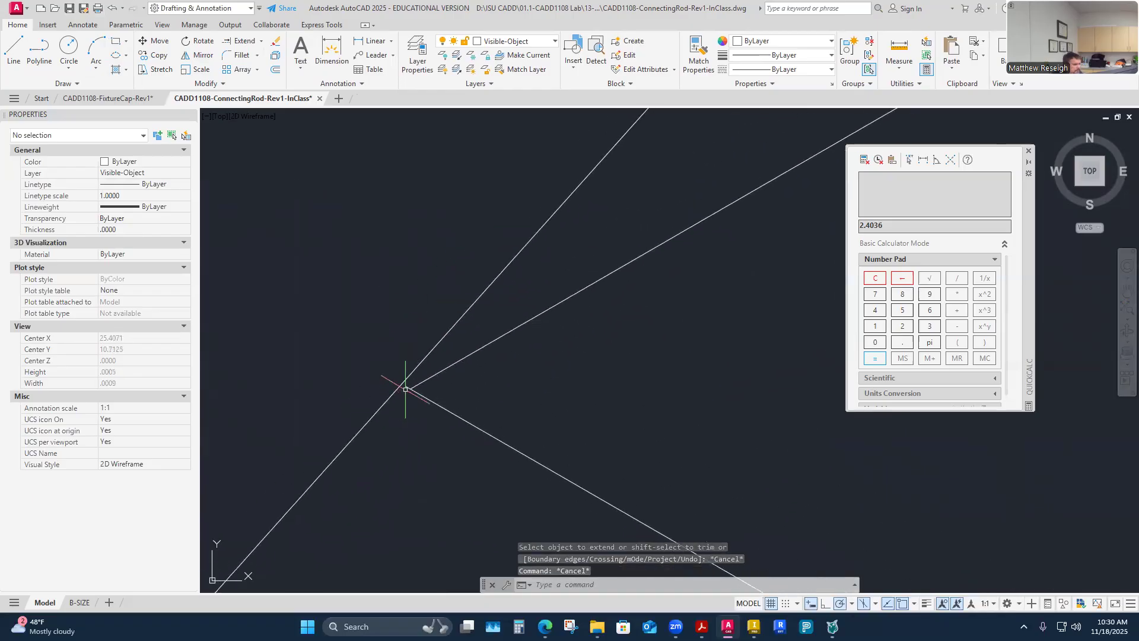
{"action": "scroll", "coordinate": [391, 392], "scroll_direction": "up", "scroll_amount": 2}
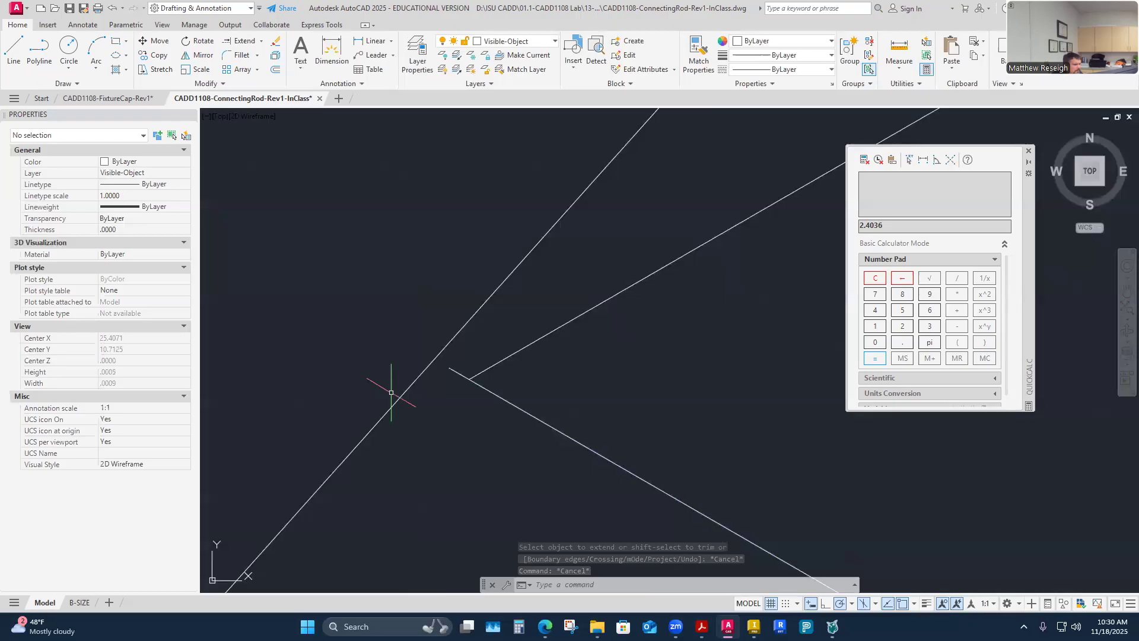
{"action": "left_click", "coordinate": [451, 375]}
{"action": "left_click", "coordinate": [453, 372]}
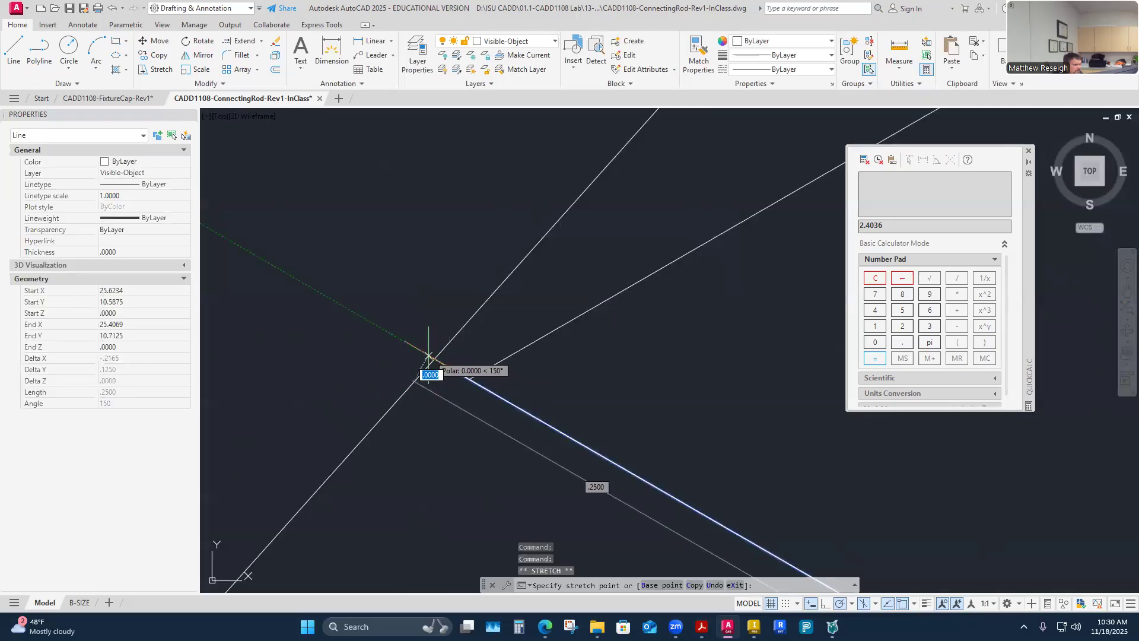
{"action": "left_click", "coordinate": [427, 355]}
{"action": "key", "text": "Escape"}
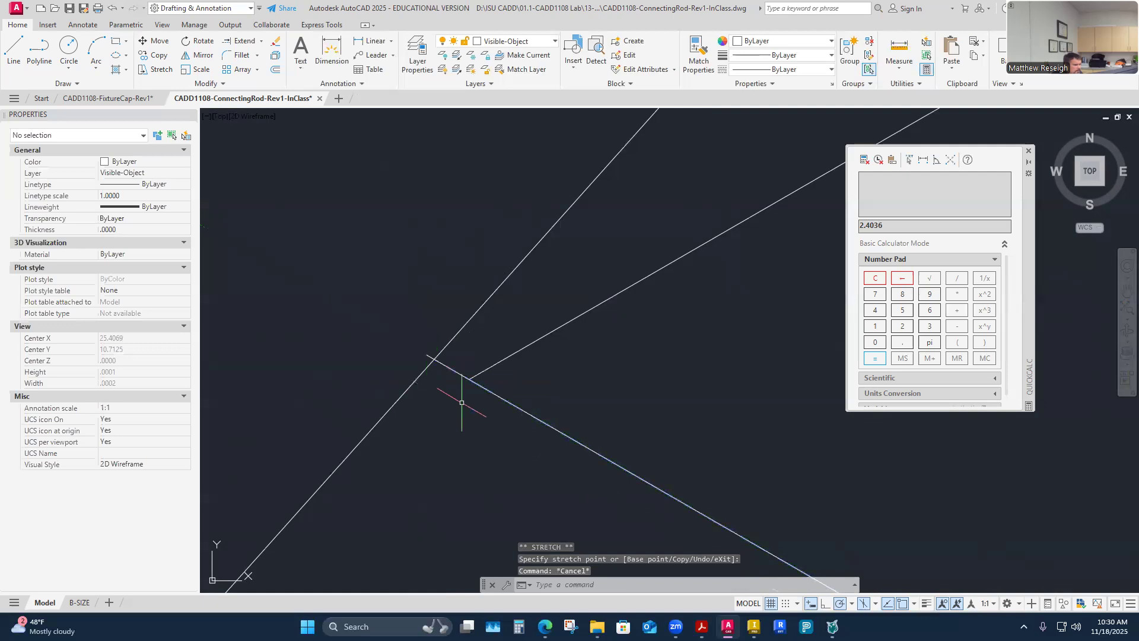
Step: Try trimming the lug base edge's overshoot past the isocircle, and undo the trim
{"action": "left_click", "coordinate": [261, 41]}
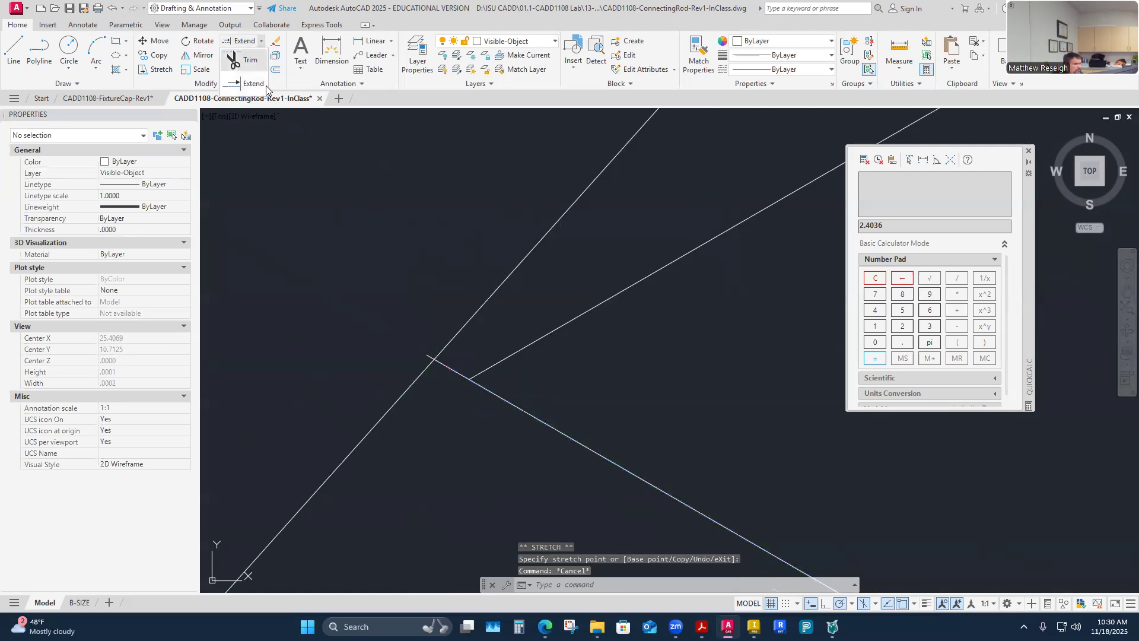
{"action": "left_click", "coordinate": [246, 60]}
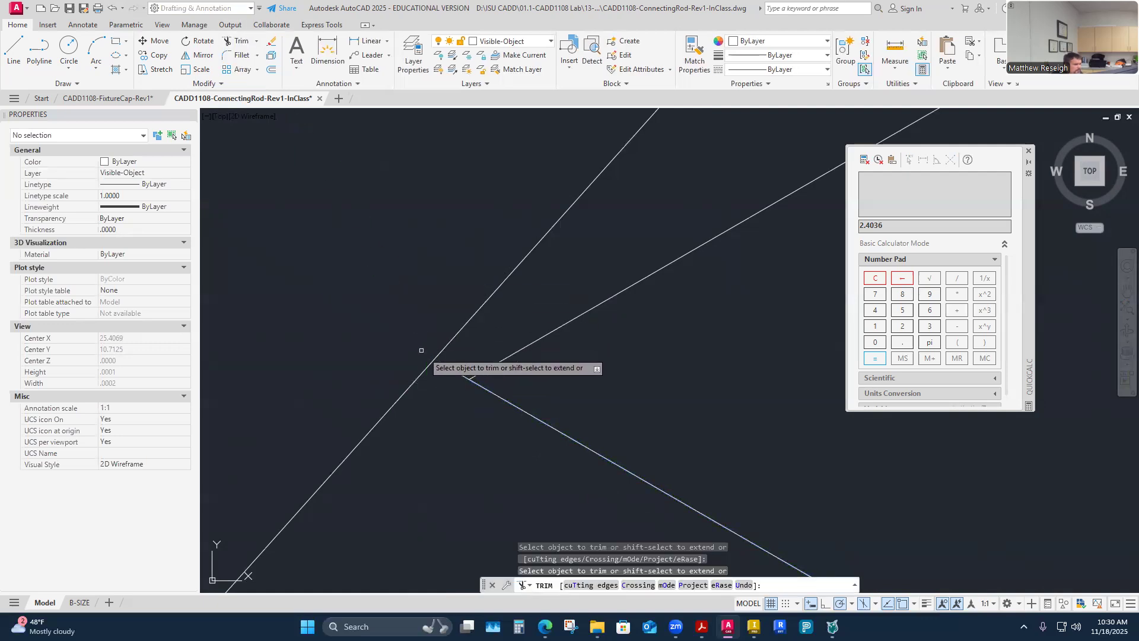
{"action": "left_click", "coordinate": [111, 8]}
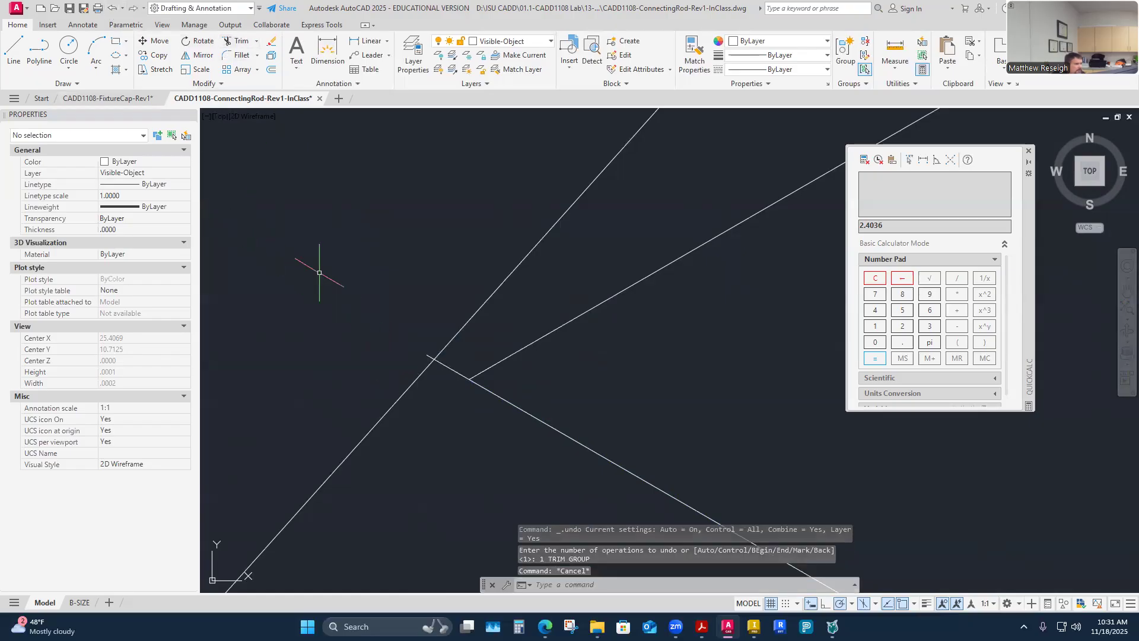
{"action": "left_click", "coordinate": [235, 41]}
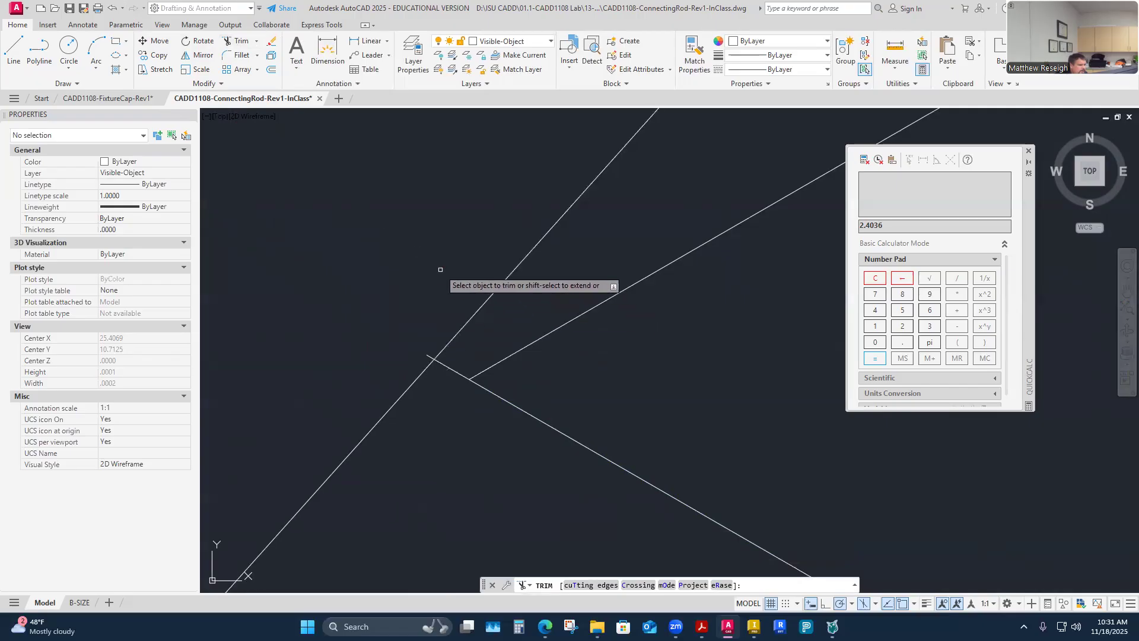
{"action": "scroll", "coordinate": [473, 314], "scroll_direction": "down", "scroll_amount": 15}
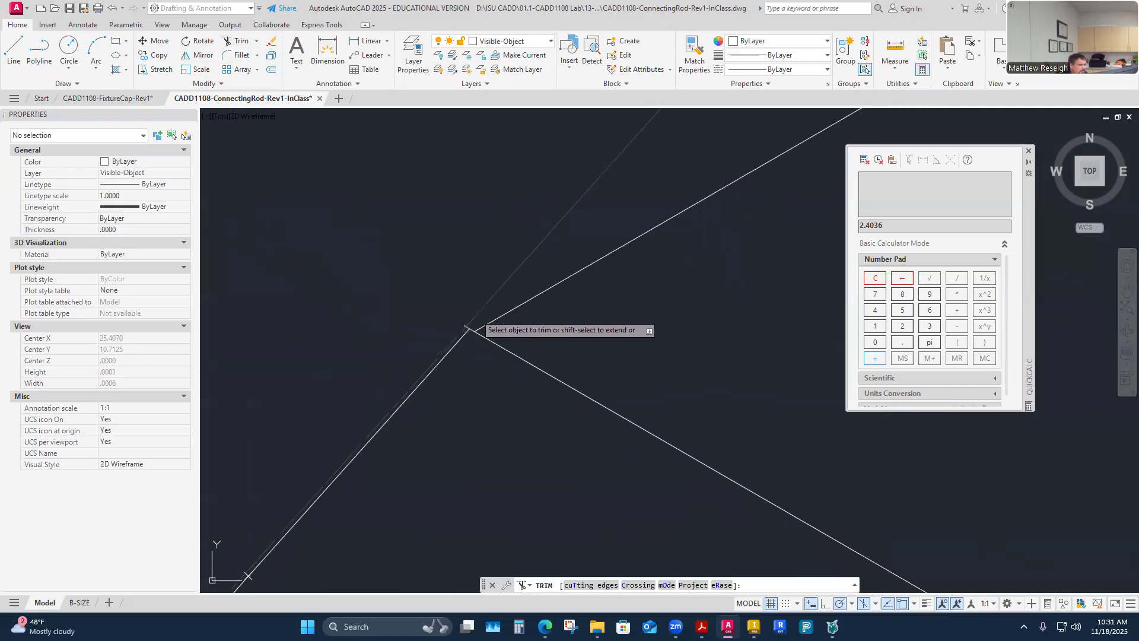
{"action": "scroll", "coordinate": [471, 317], "scroll_direction": "down", "scroll_amount": 4}
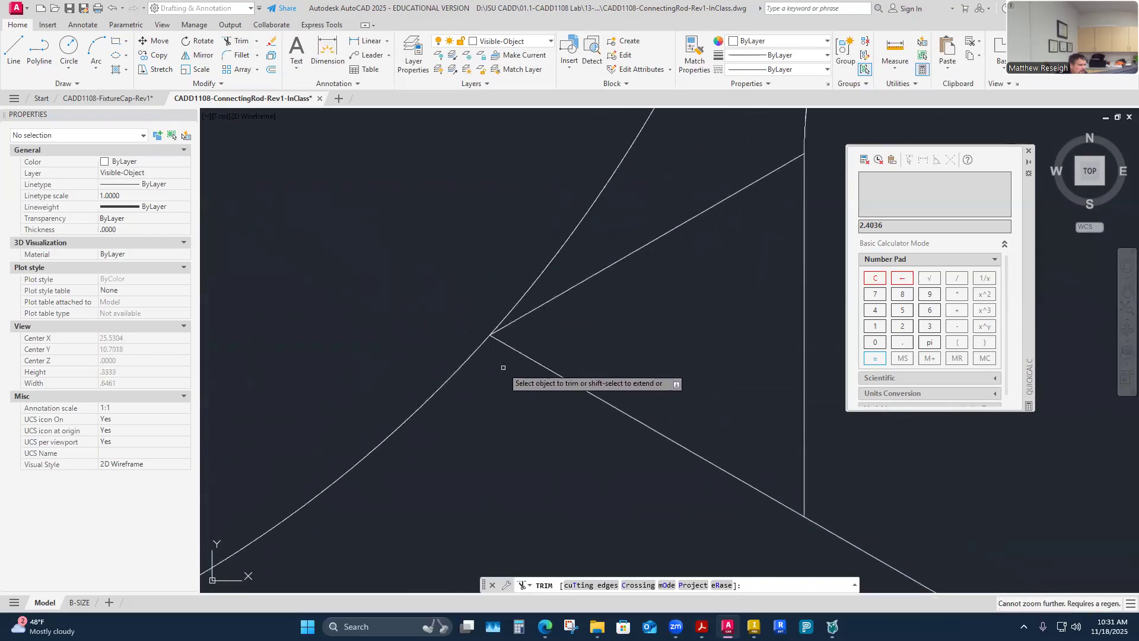
{"action": "key", "text": "Escape"}
Step: Trim away the isocircle above the upper lug's base corner, and check the trimmed corner
{"action": "middle_click", "coordinate": [500, 410]}
{"action": "middle_click", "coordinate": [500, 410]}
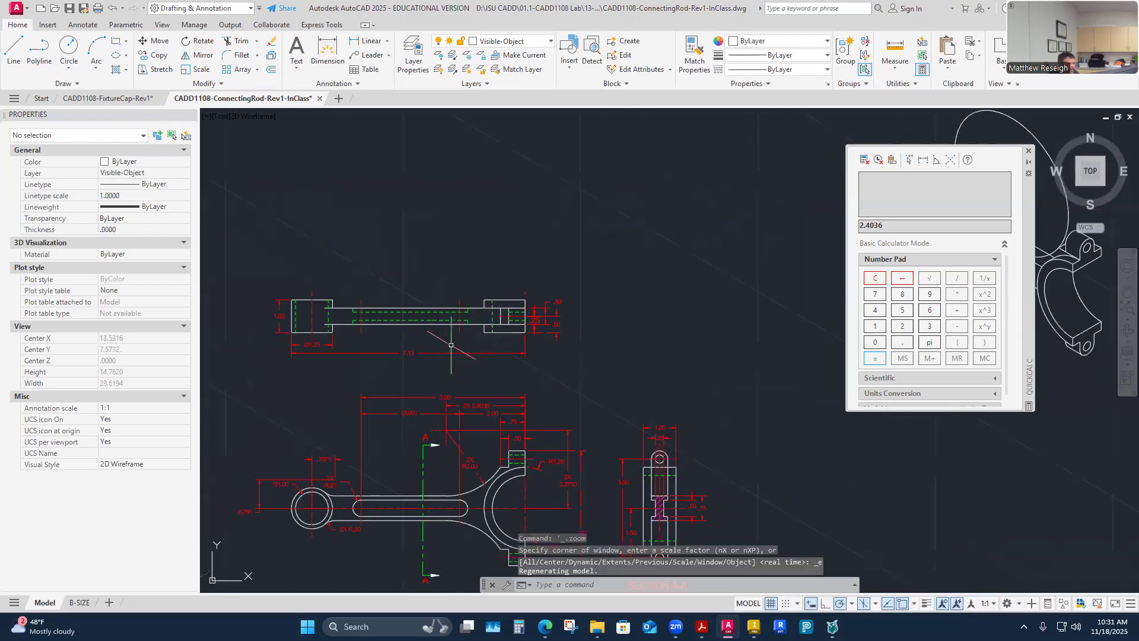
{"action": "scroll", "coordinate": [450, 345], "scroll_direction": "down", "scroll_amount": 6}
{"action": "scroll", "coordinate": [564, 311], "scroll_direction": "up", "scroll_amount": 12}
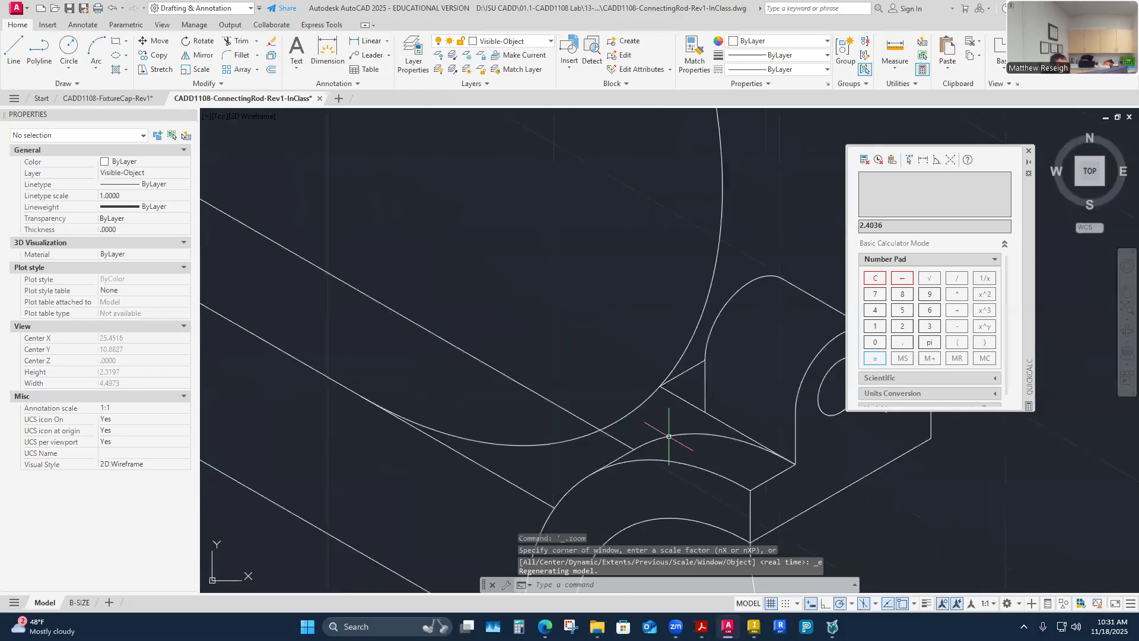
{"action": "scroll", "coordinate": [669, 391], "scroll_direction": "up", "scroll_amount": 8}
{"action": "scroll", "coordinate": [640, 378], "scroll_direction": "down", "scroll_amount": 5}
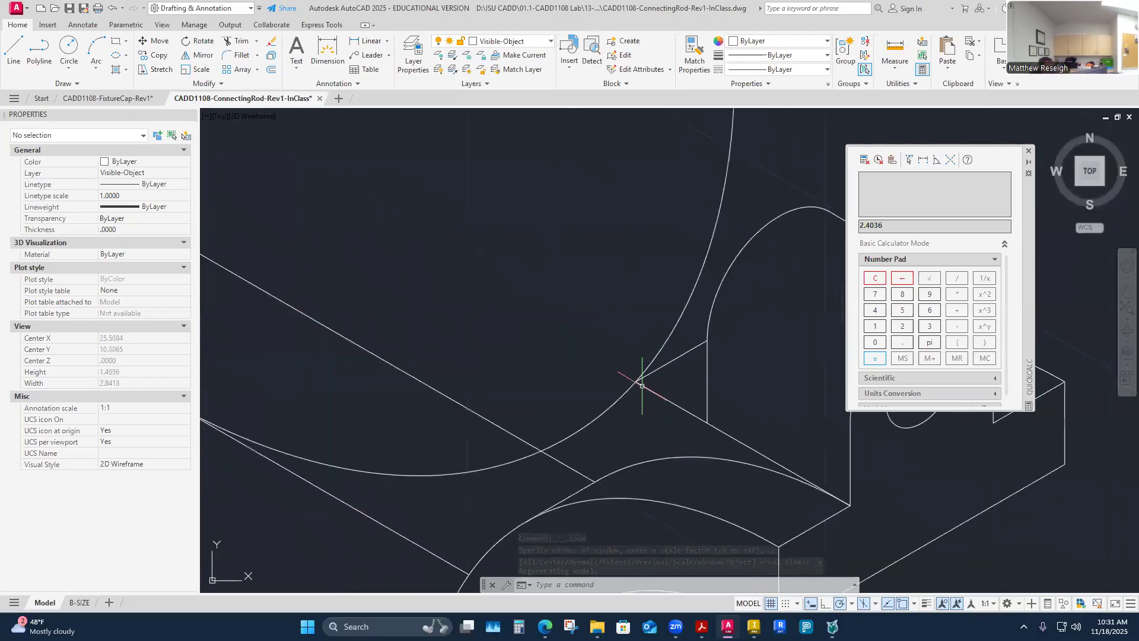
{"action": "left_click", "coordinate": [236, 41]}
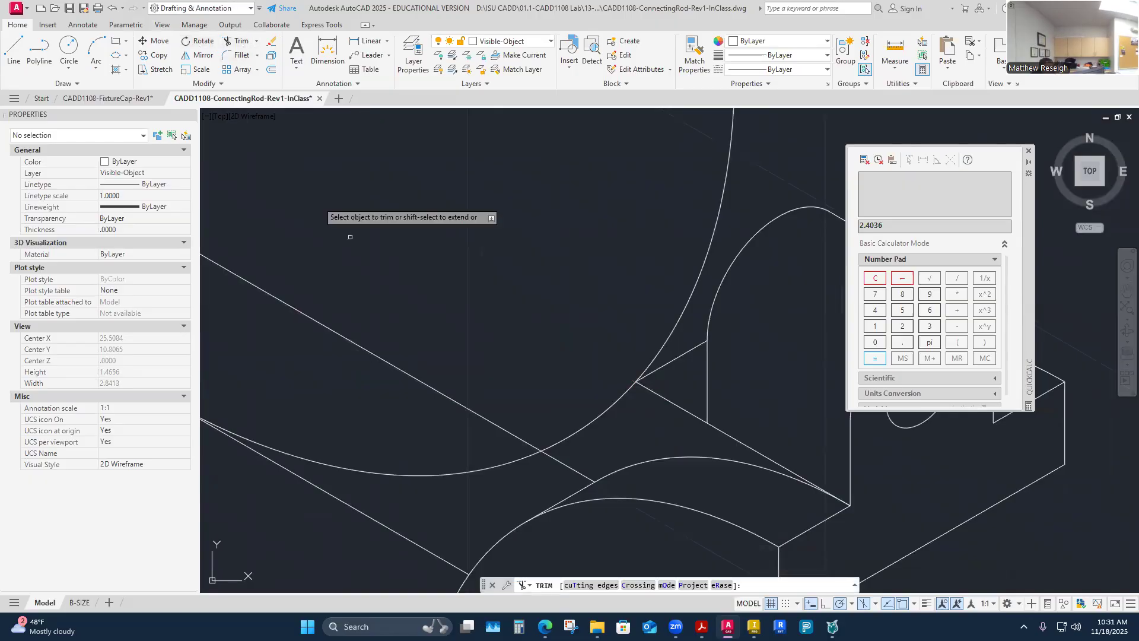
{"action": "left_click", "coordinate": [681, 321]}
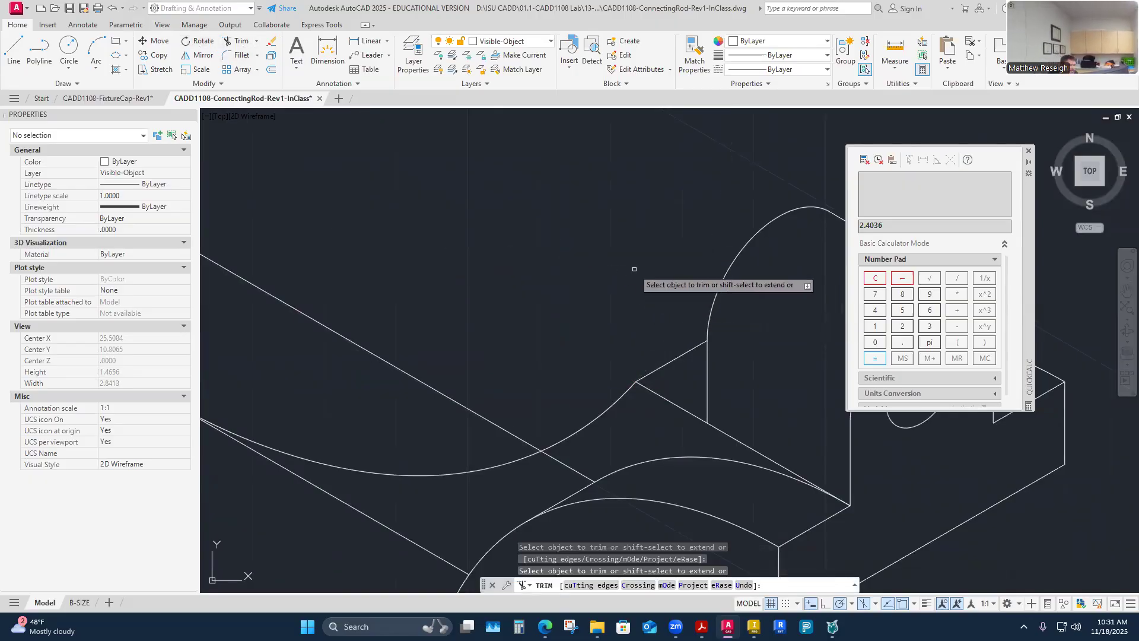
{"action": "scroll", "coordinate": [634, 269], "scroll_direction": "down", "scroll_amount": 5}
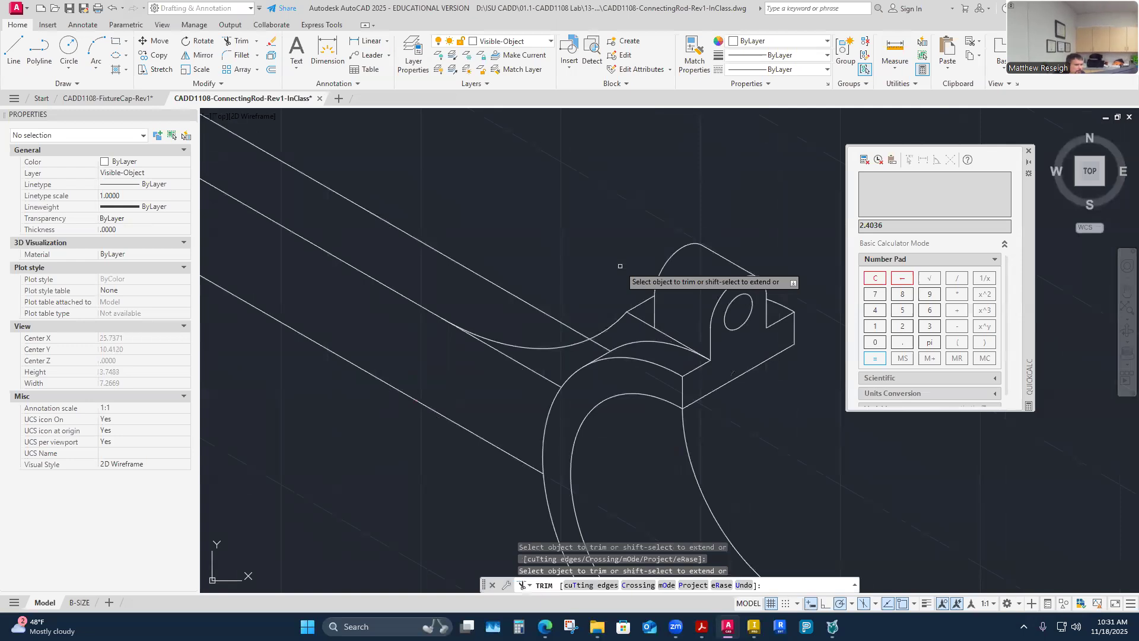
{"action": "scroll", "coordinate": [593, 296], "scroll_direction": "up", "scroll_amount": 15}
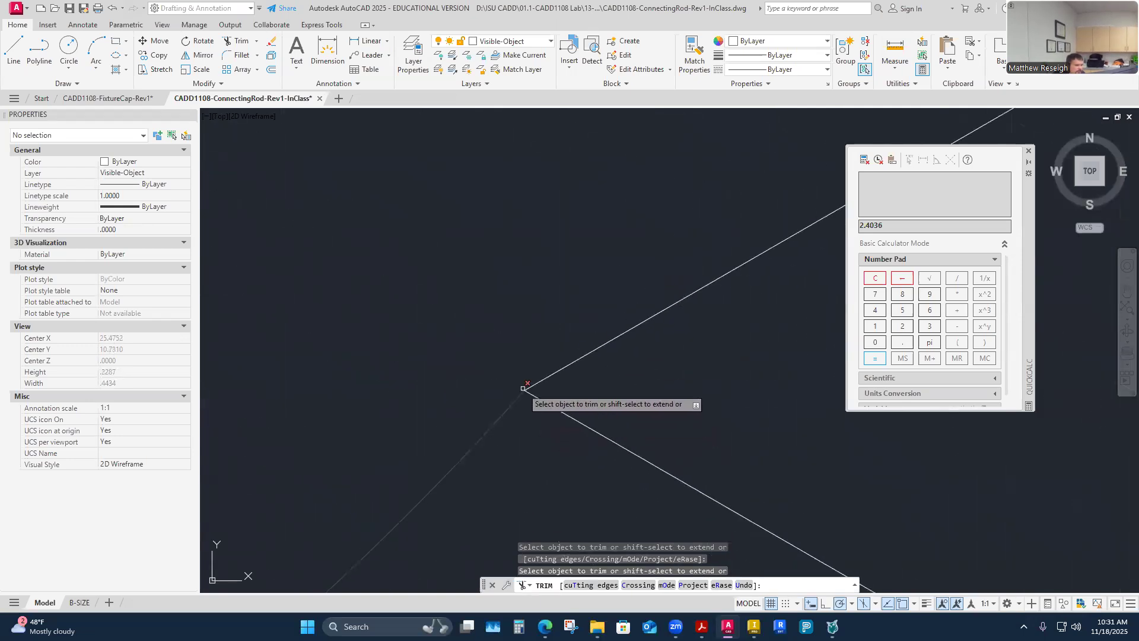
{"action": "scroll", "coordinate": [519, 373], "scroll_direction": "up", "scroll_amount": 4}
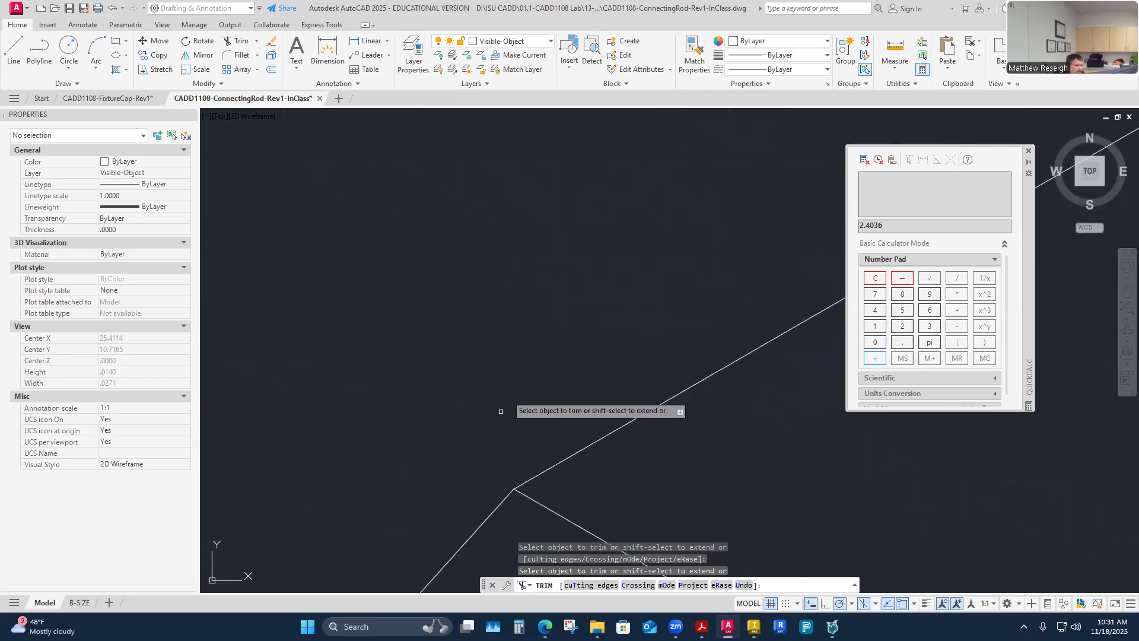
{"action": "scroll", "coordinate": [493, 374], "scroll_direction": "down", "scroll_amount": 20}
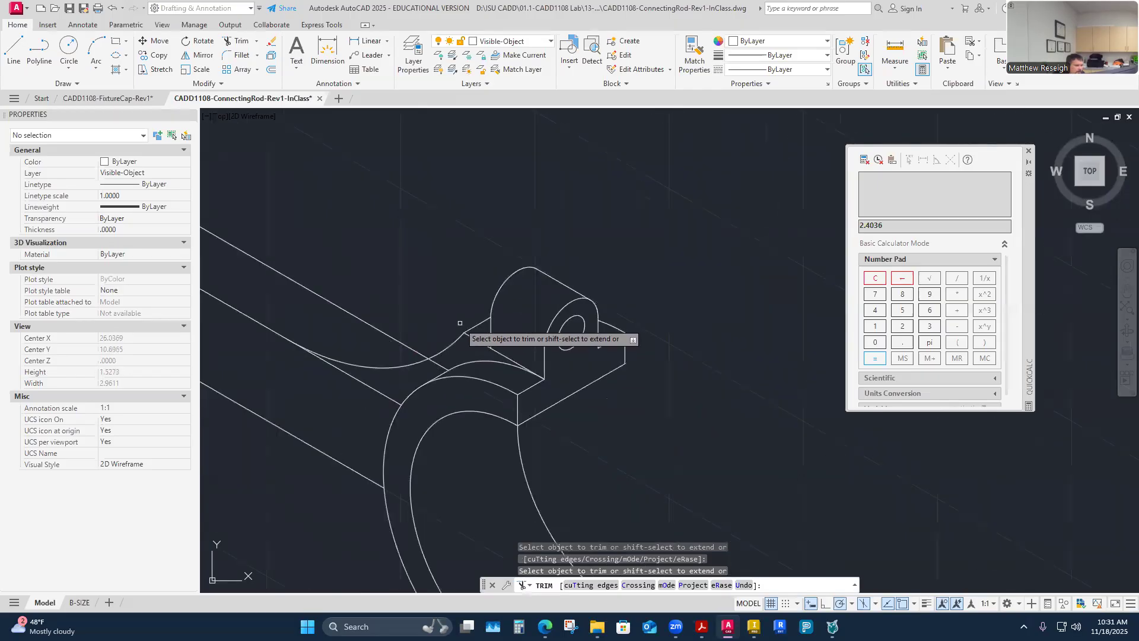
Step: Trim the rod's upper edges back to the remaining blend arc at the large end
{"action": "scroll", "coordinate": [412, 377], "scroll_direction": "up", "scroll_amount": 4}
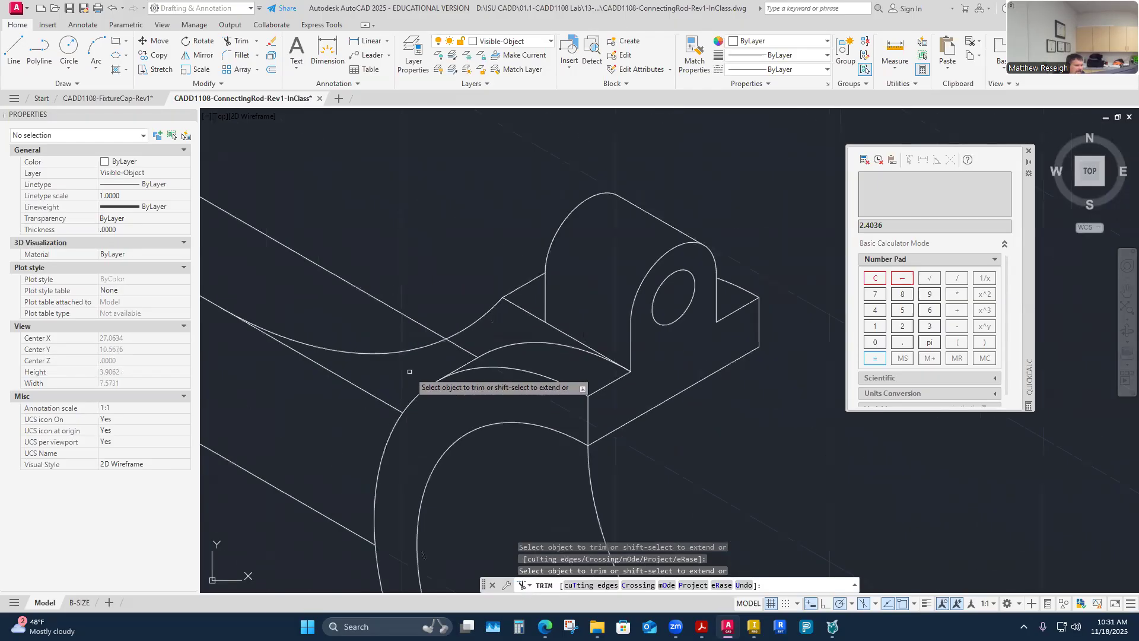
{"action": "scroll", "coordinate": [379, 296], "scroll_direction": "down", "scroll_amount": 6}
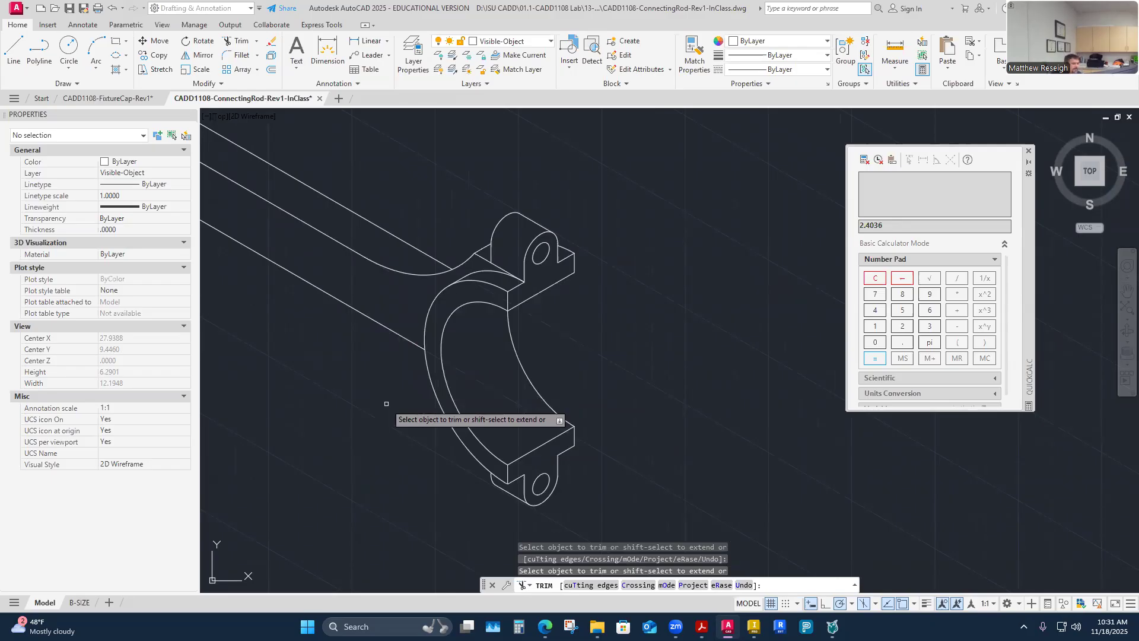
{"action": "key", "text": "Escape"}
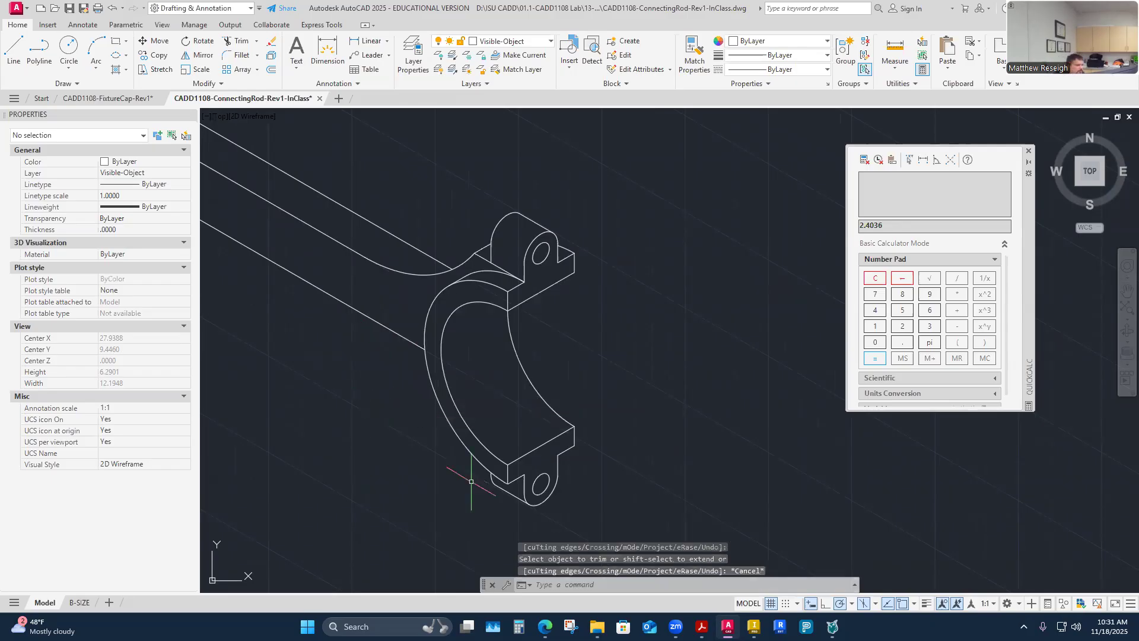
Step: Trim the upper lug base edge's tiny overshoot past the blend arc at the base corner
{"action": "scroll", "coordinate": [476, 249], "scroll_direction": "up", "scroll_amount": 6}
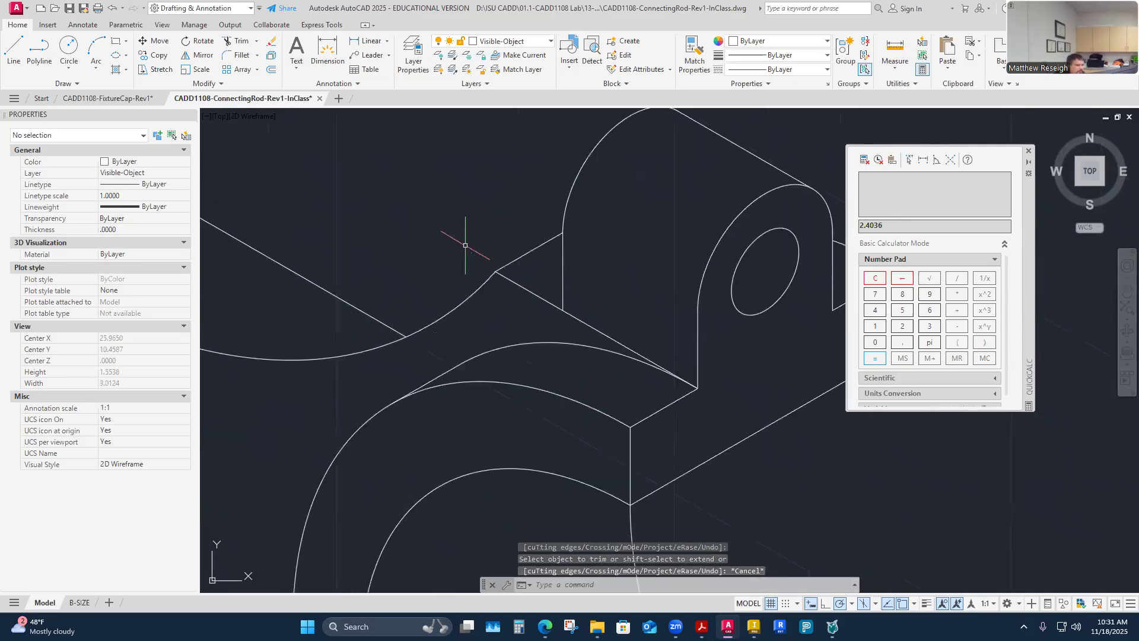
{"action": "scroll", "coordinate": [487, 274], "scroll_direction": "up", "scroll_amount": 14}
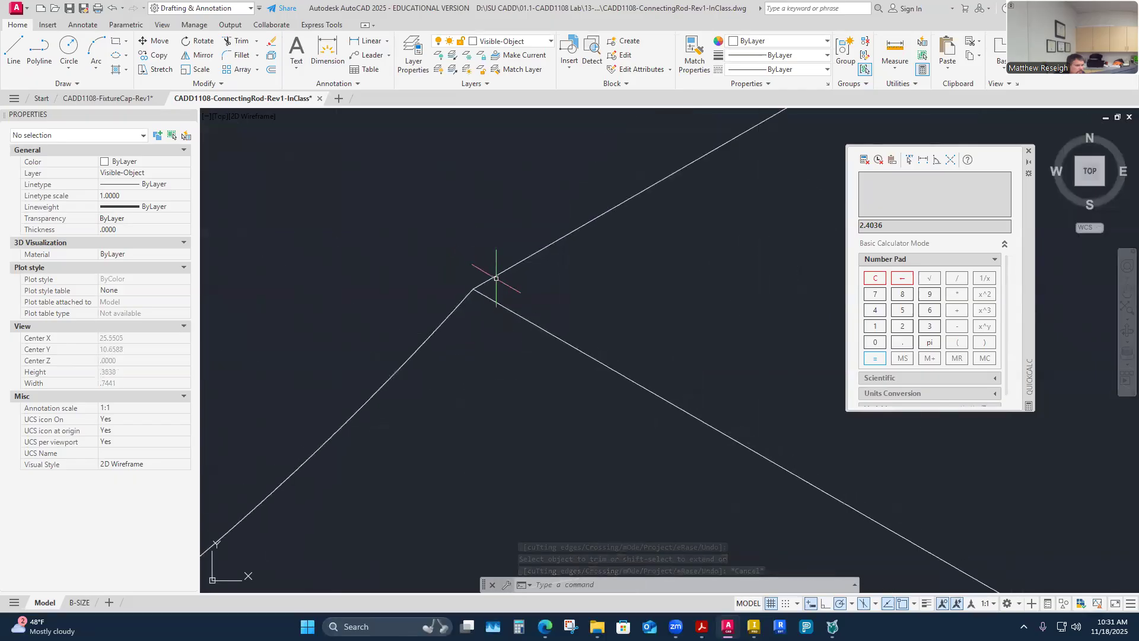
{"action": "scroll", "coordinate": [424, 305], "scroll_direction": "up", "scroll_amount": 4}
{"action": "scroll", "coordinate": [582, 224], "scroll_direction": "up", "scroll_amount": 4}
{"action": "scroll", "coordinate": [558, 252], "scroll_direction": "up", "scroll_amount": 4}
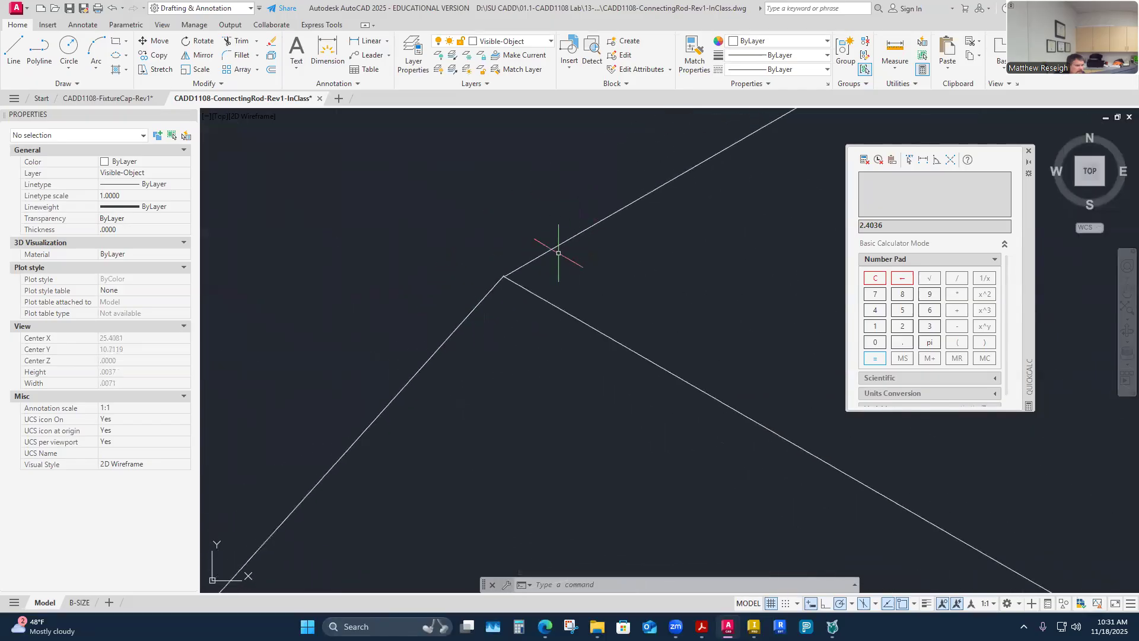
{"action": "scroll", "coordinate": [506, 285], "scroll_direction": "up", "scroll_amount": 4}
{"action": "scroll", "coordinate": [397, 271], "scroll_direction": "up", "scroll_amount": 3}
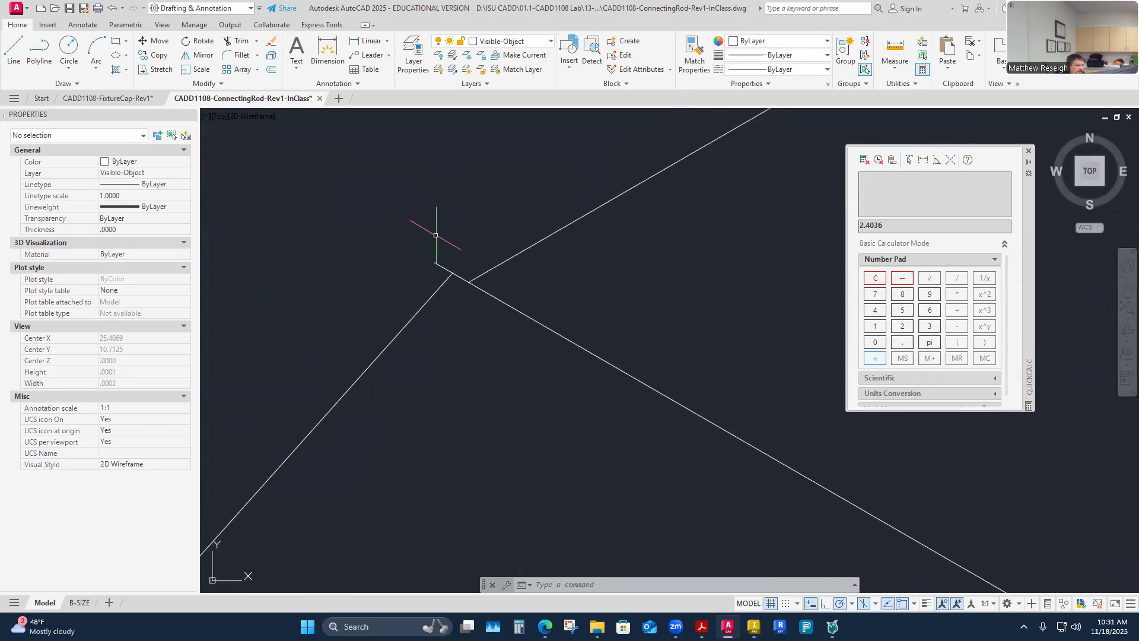
{"action": "left_click", "coordinate": [238, 41]}
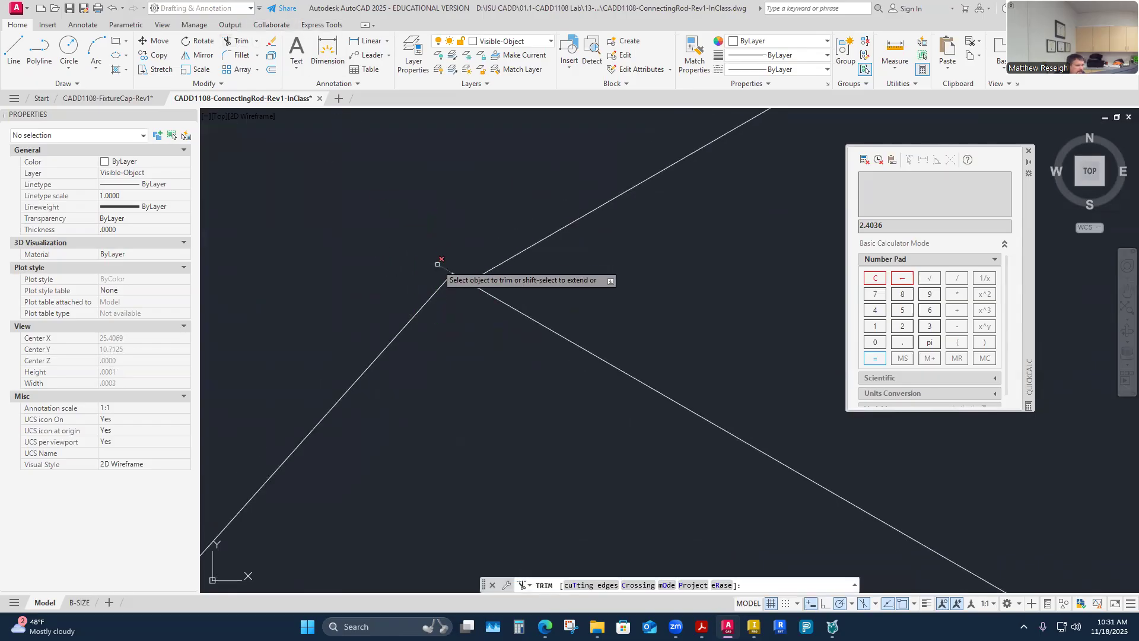
{"action": "left_click", "coordinate": [438, 264]}
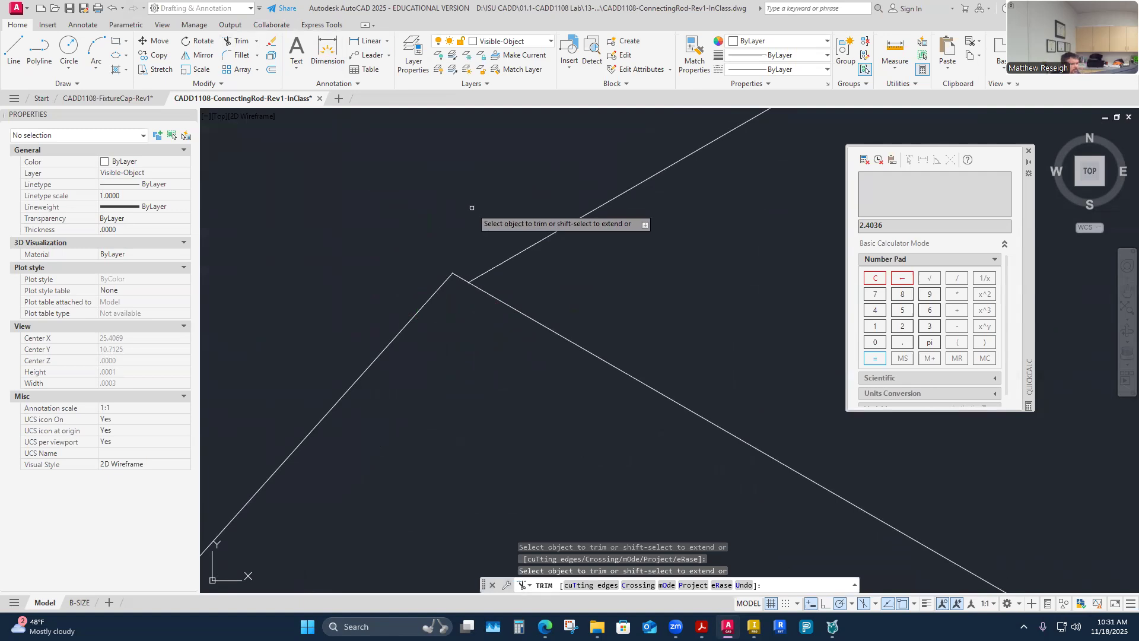
{"action": "key", "text": "Escape"}
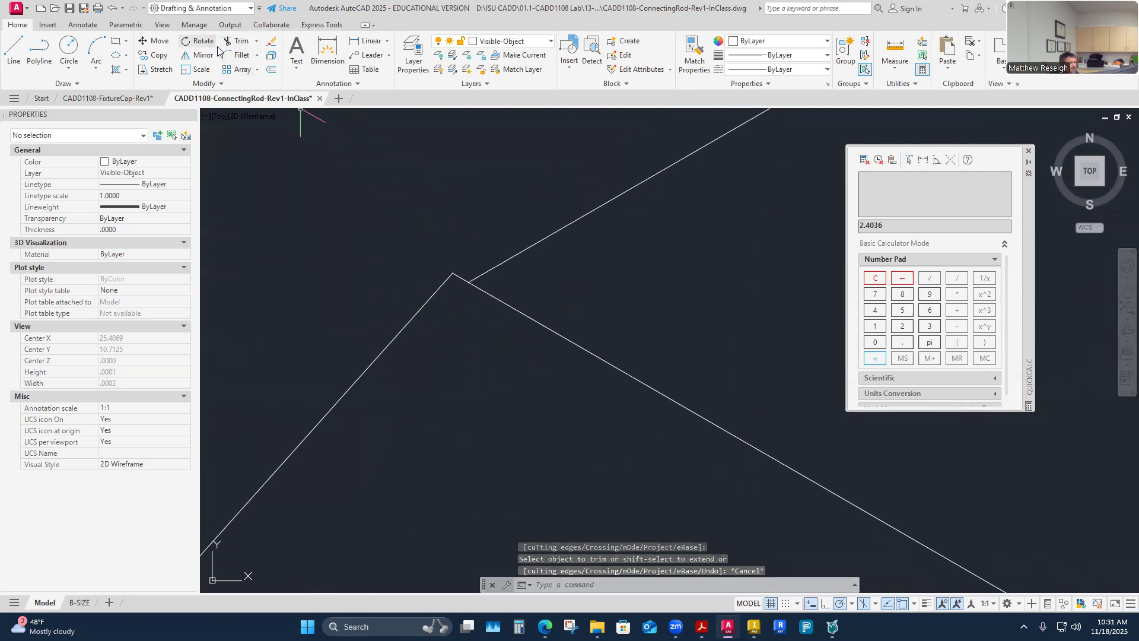
Step: Move the upper lug's short rear base edge from its lower endpoint to the trimmed blend arc corner
{"action": "left_click", "coordinate": [155, 41]}
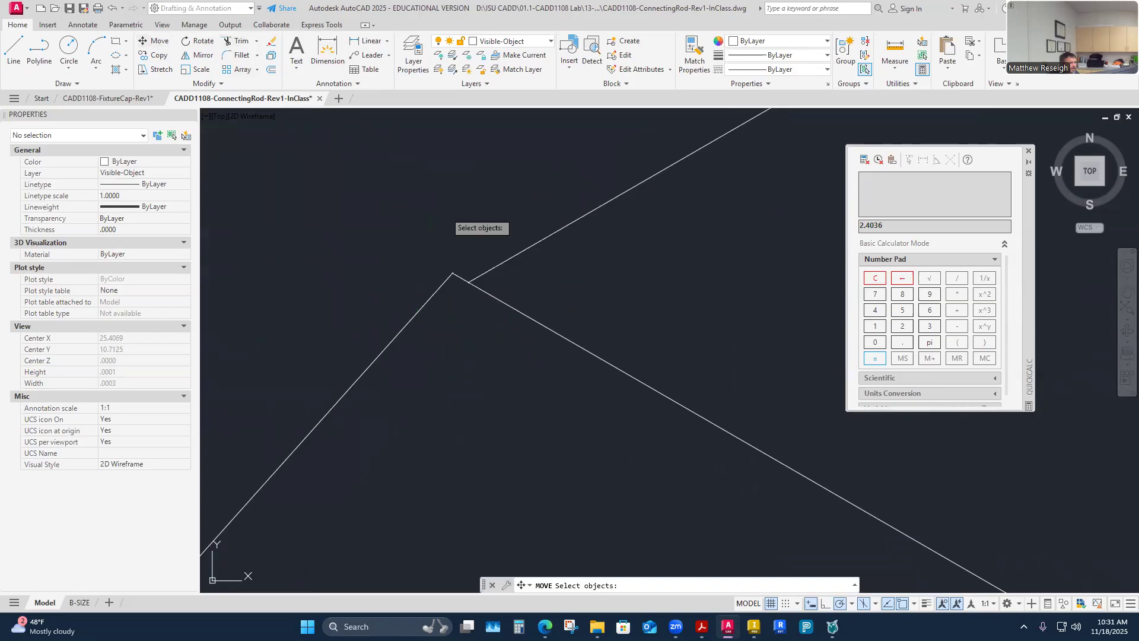
{"action": "left_click", "coordinate": [539, 242]}
{"action": "key", "text": "Return"}
{"action": "left_click", "coordinate": [454, 273]}
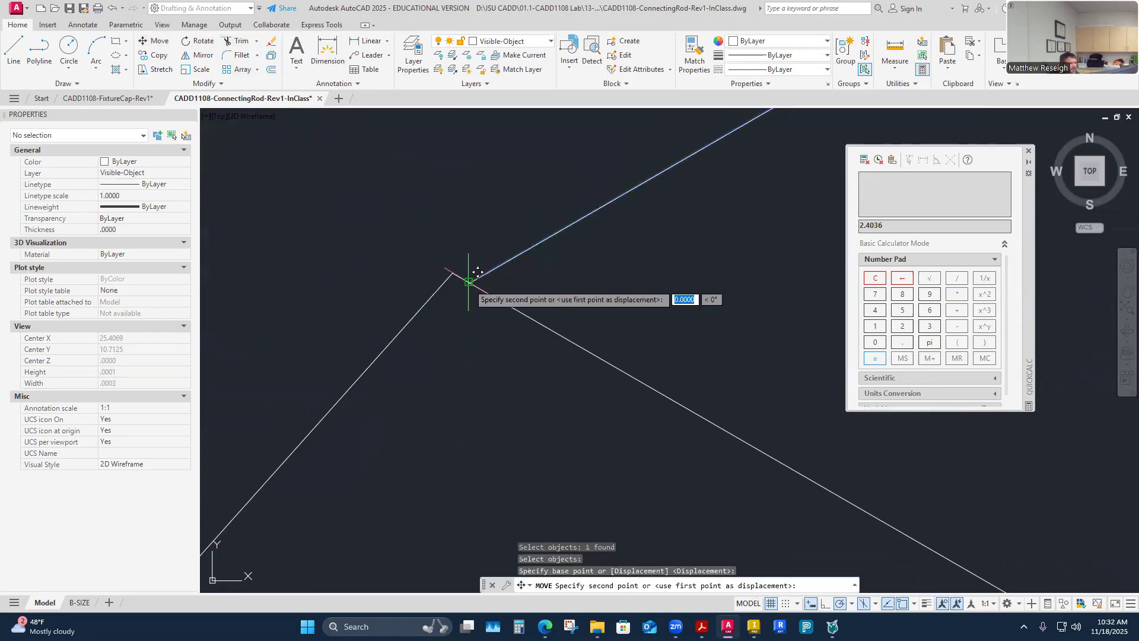
{"action": "key", "text": "Escape"}
{"action": "scroll", "coordinate": [498, 312], "scroll_direction": "down", "scroll_amount": 15}
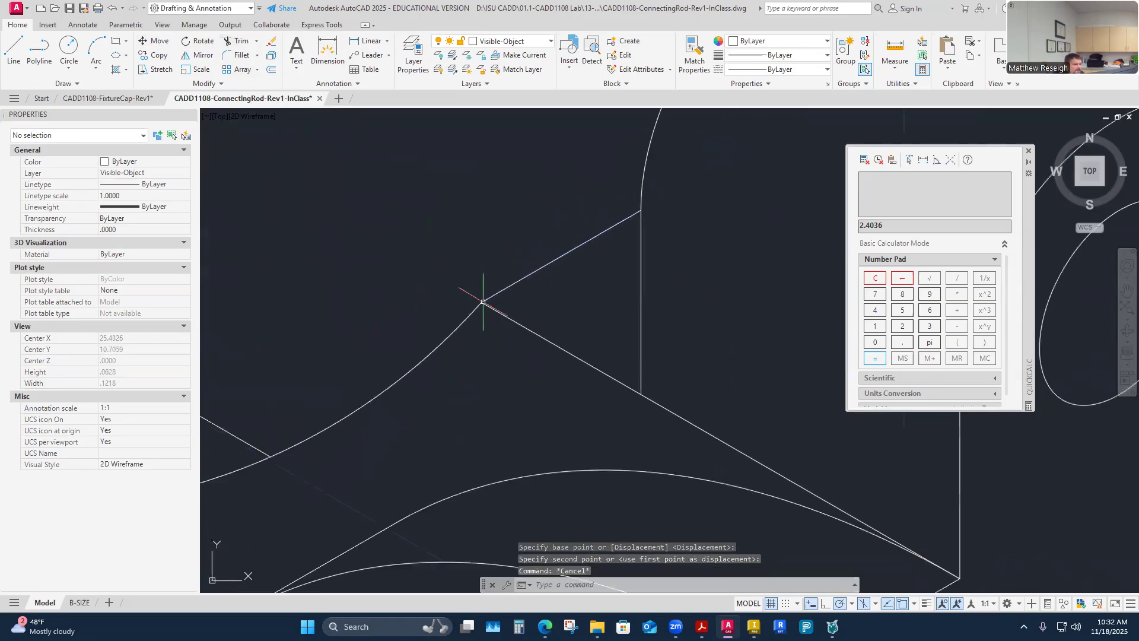
{"action": "scroll", "coordinate": [498, 311], "scroll_direction": "up", "scroll_amount": 5}
{"action": "scroll", "coordinate": [500, 324], "scroll_direction": "down", "scroll_amount": 6}
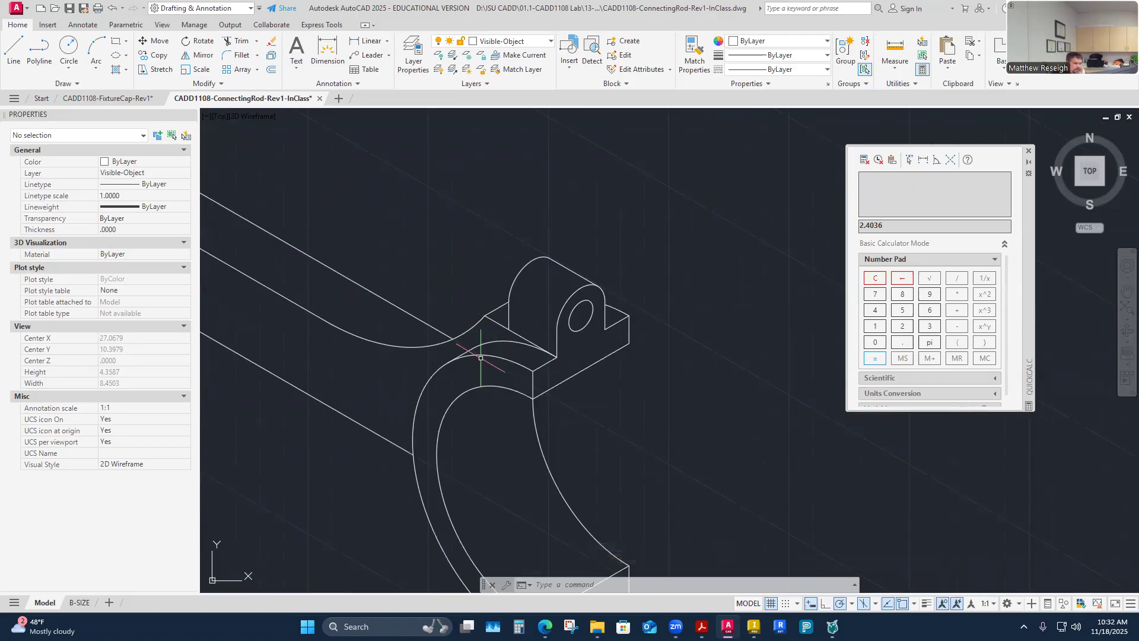
Step: Turn on the Construction5 and Construction4 layers to show the rod's construction geometry
{"action": "scroll", "coordinate": [481, 358], "scroll_direction": "down", "scroll_amount": 5}
{"action": "scroll", "coordinate": [375, 350], "scroll_direction": "up", "scroll_amount": 6}
{"action": "scroll", "coordinate": [376, 349], "scroll_direction": "down", "scroll_amount": 5}
{"action": "scroll", "coordinate": [338, 339], "scroll_direction": "up", "scroll_amount": 4}
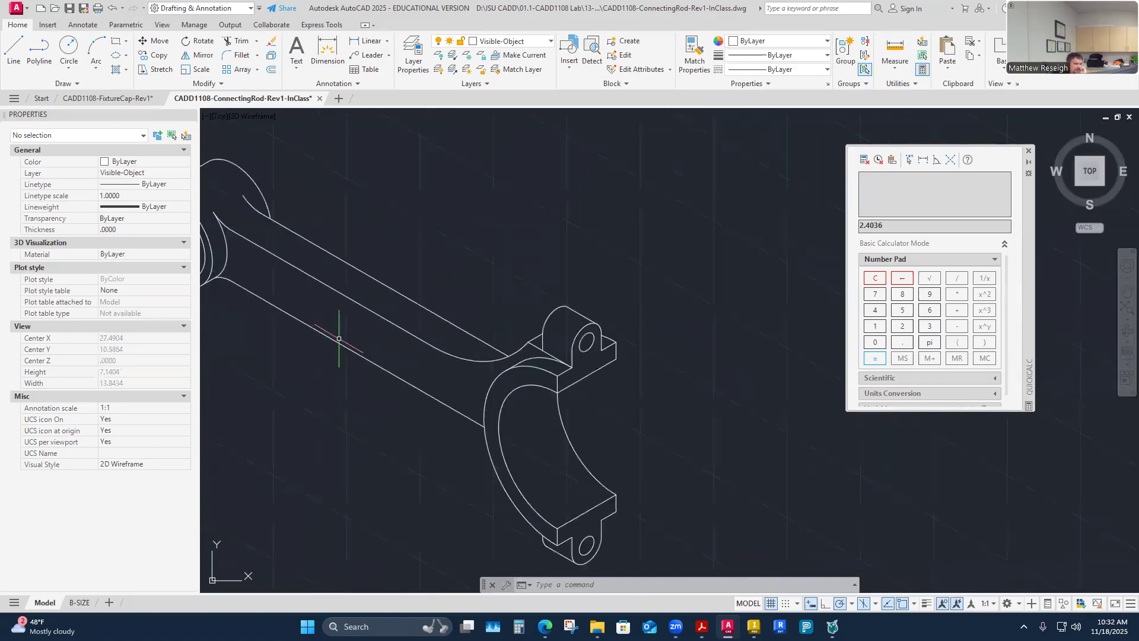
{"action": "left_click", "coordinate": [511, 41]}
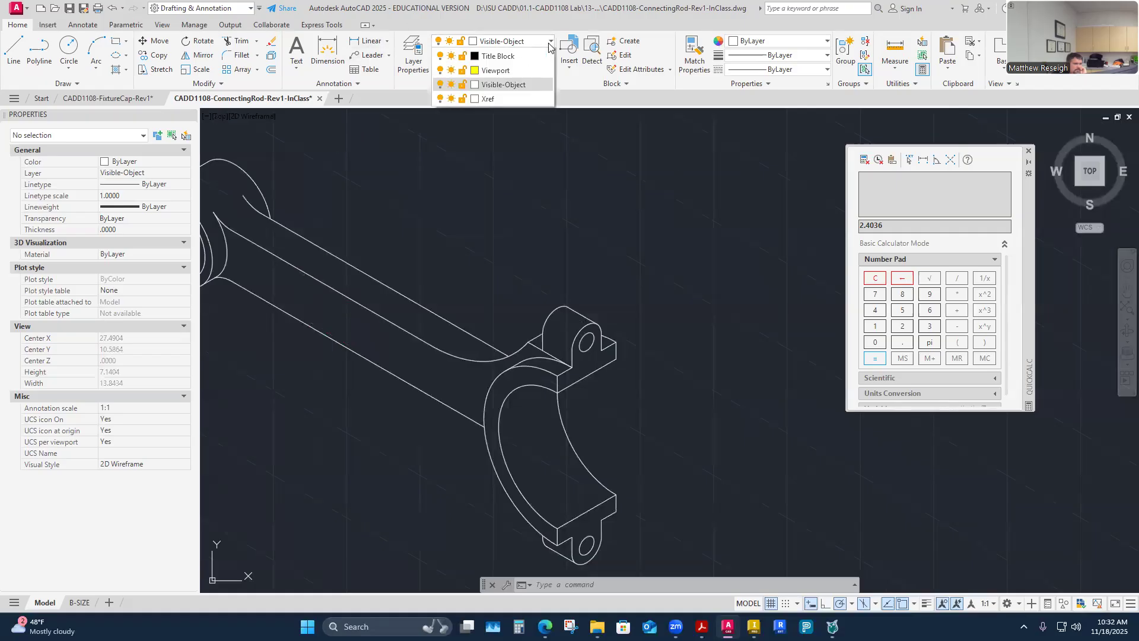
{"action": "left_click", "coordinate": [440, 198]}
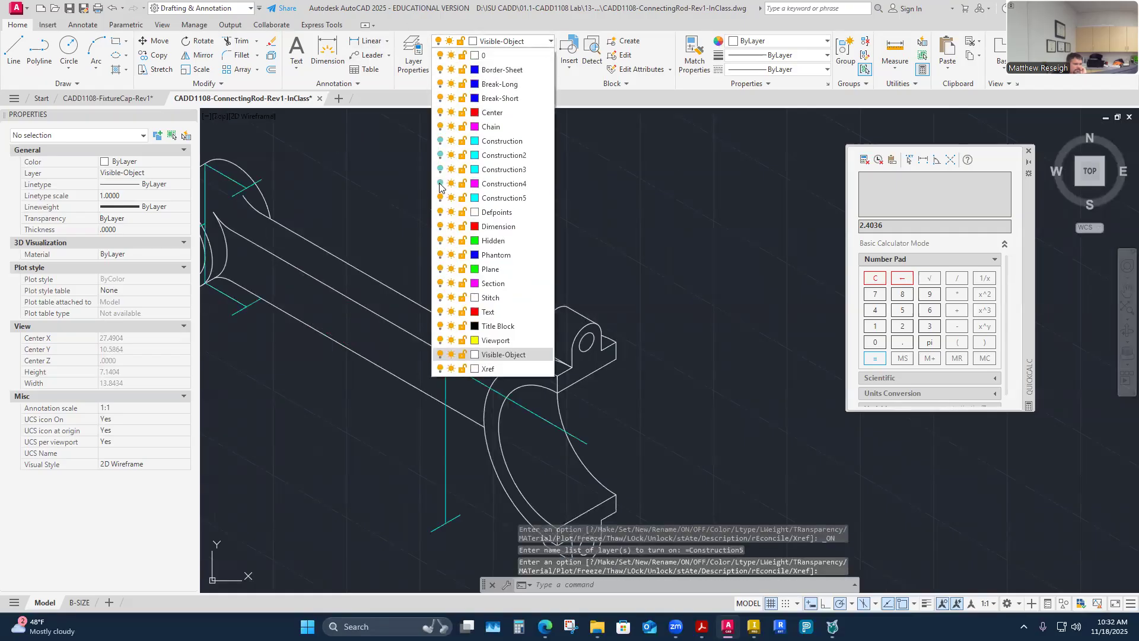
{"action": "left_click", "coordinate": [440, 183]}
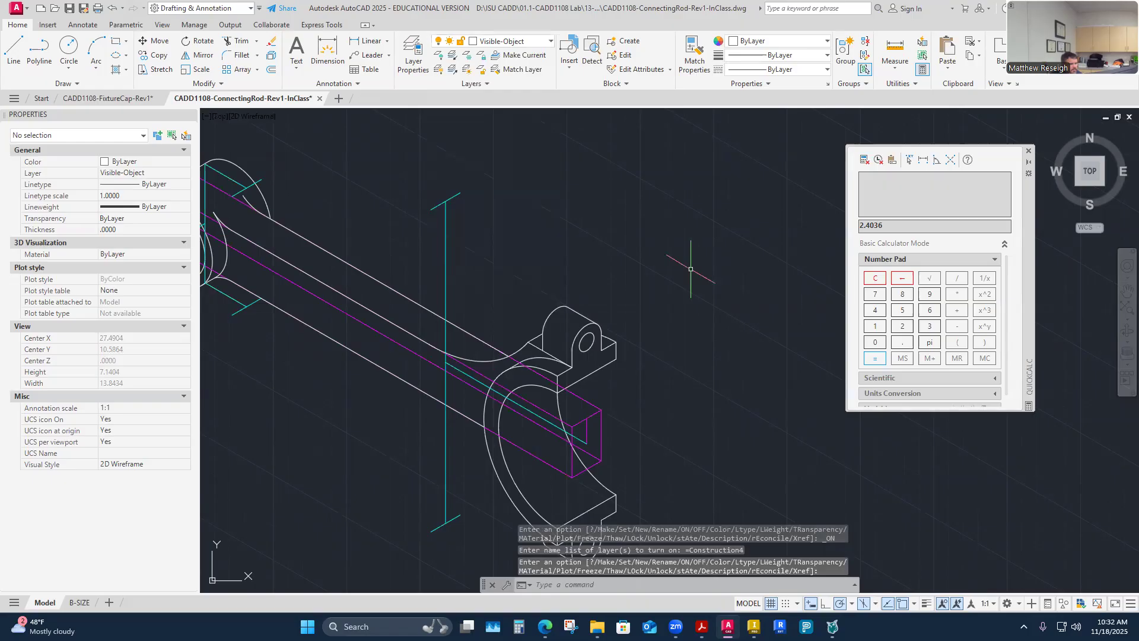
{"action": "key", "text": "Escape"}
{"action": "key", "text": "Escape"}
{"action": "scroll", "coordinate": [432, 391], "scroll_direction": "up", "scroll_amount": 2}
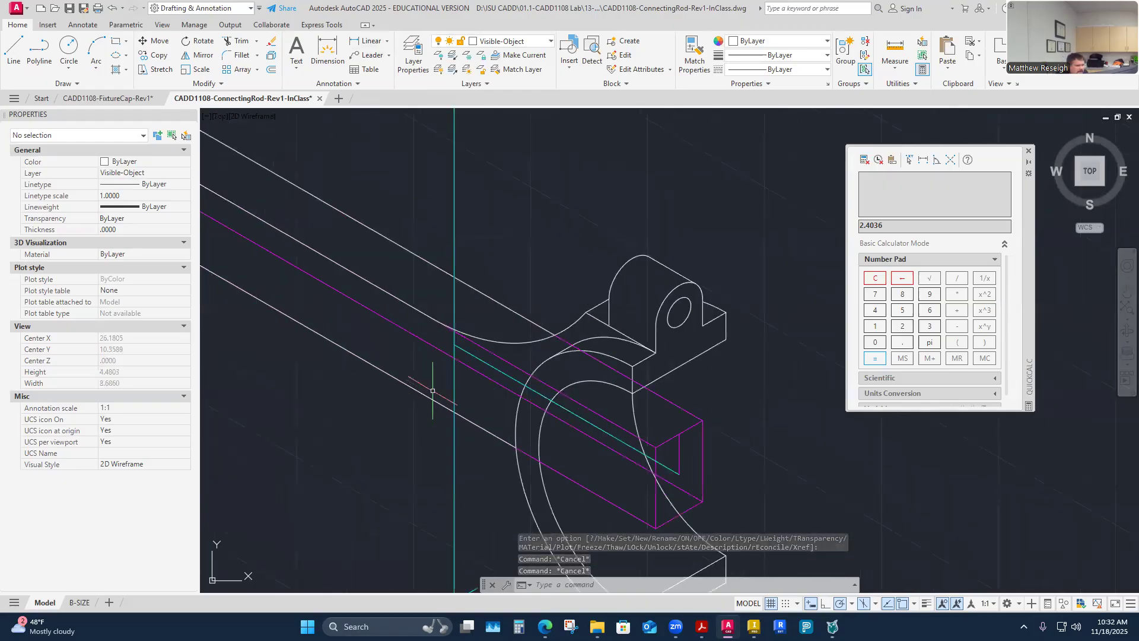
Step: Copy the upper blend arc 0.5000 at 30° between the two ends of the upper construction tick line
{"action": "scroll", "coordinate": [433, 391], "scroll_direction": "down", "scroll_amount": 4}
{"action": "scroll", "coordinate": [512, 368], "scroll_direction": "up", "scroll_amount": 2}
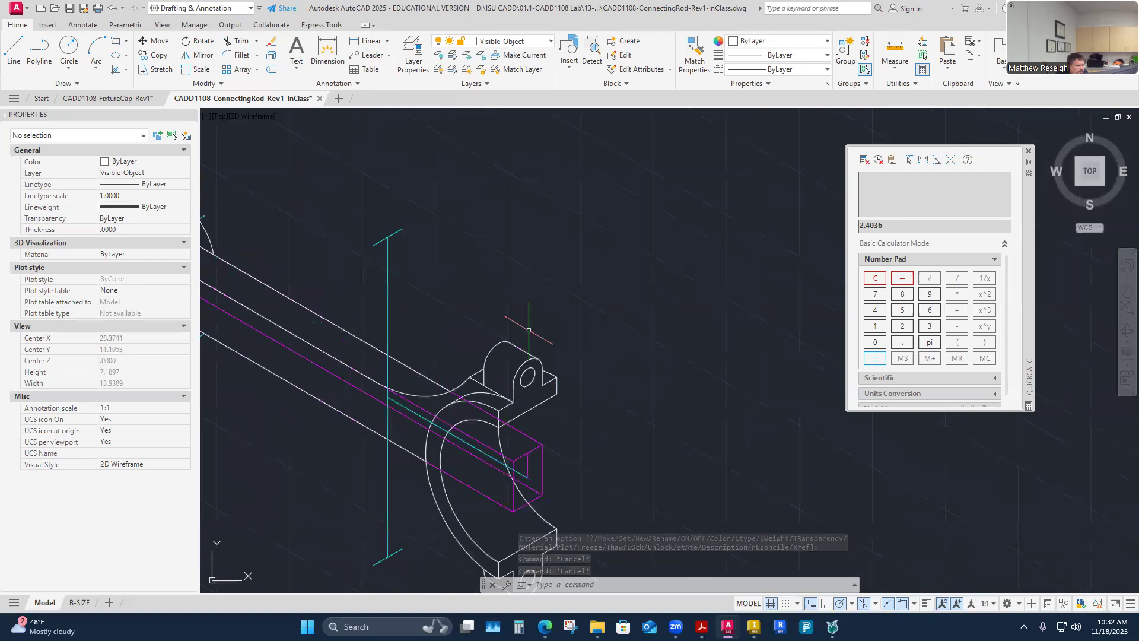
{"action": "left_click", "coordinate": [155, 55]}
{"action": "left_click", "coordinate": [429, 396]}
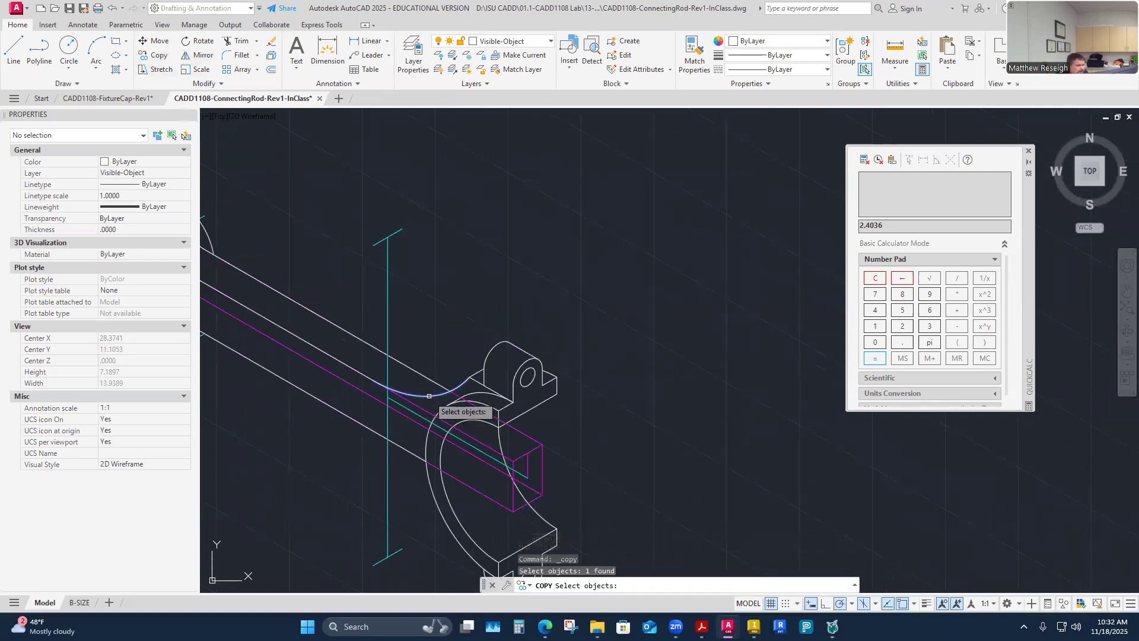
{"action": "key", "text": "Return"}
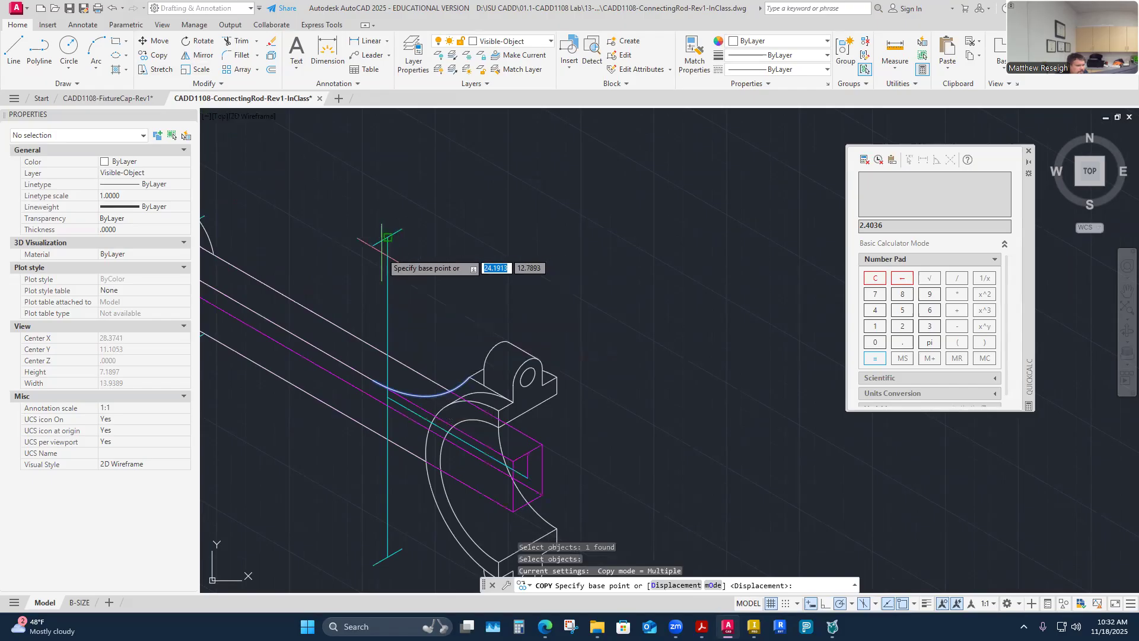
{"action": "left_click", "coordinate": [374, 243]}
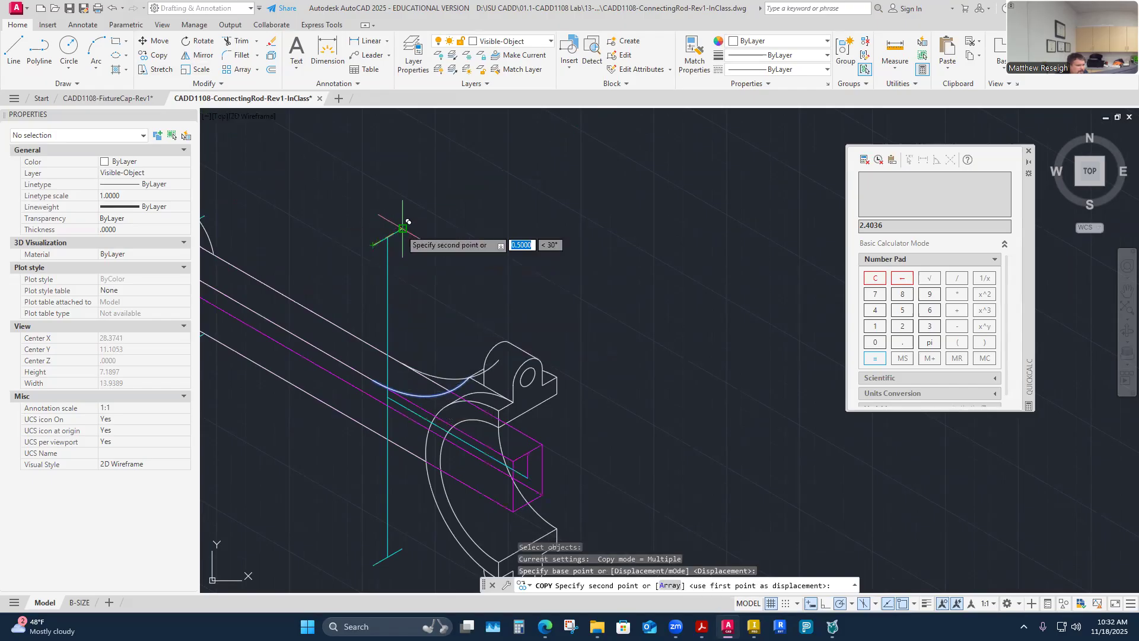
{"action": "left_click", "coordinate": [403, 225]}
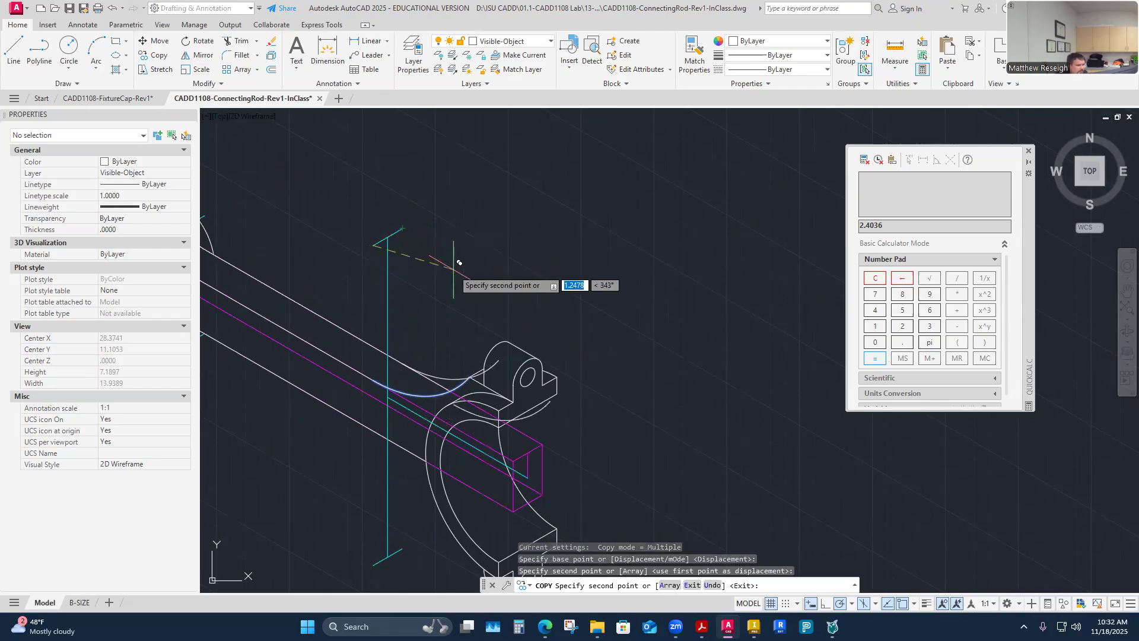
{"action": "key", "text": "Escape"}
Step: Trim the copied blend arc where it runs past the upper lug's base edge
{"action": "scroll", "coordinate": [456, 397], "scroll_direction": "up", "scroll_amount": 6}
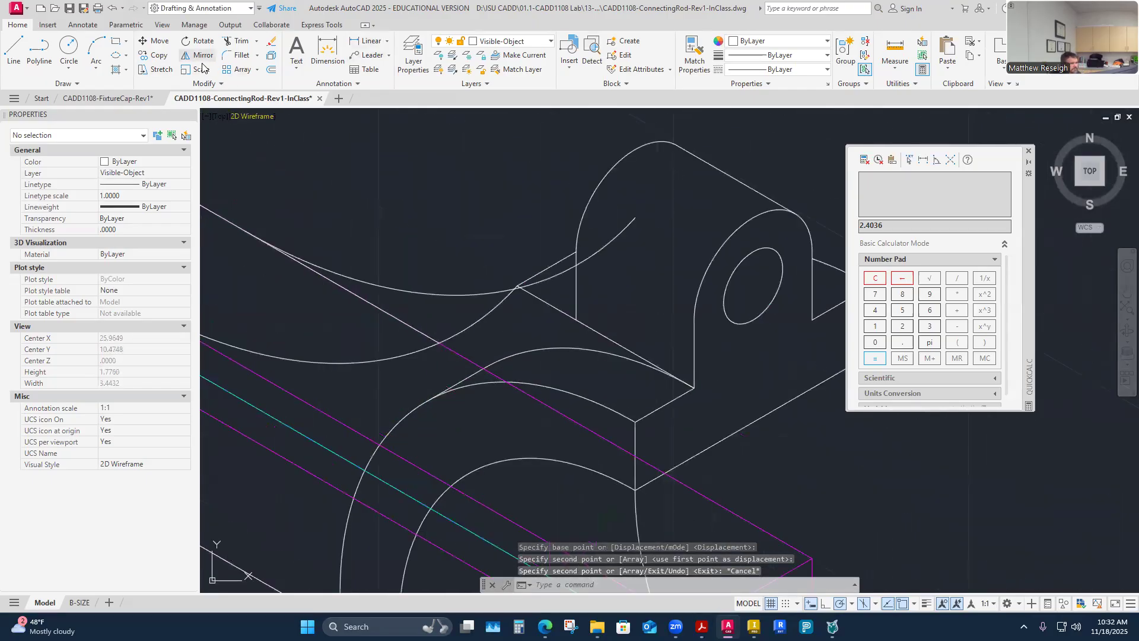
{"action": "left_click", "coordinate": [238, 42]}
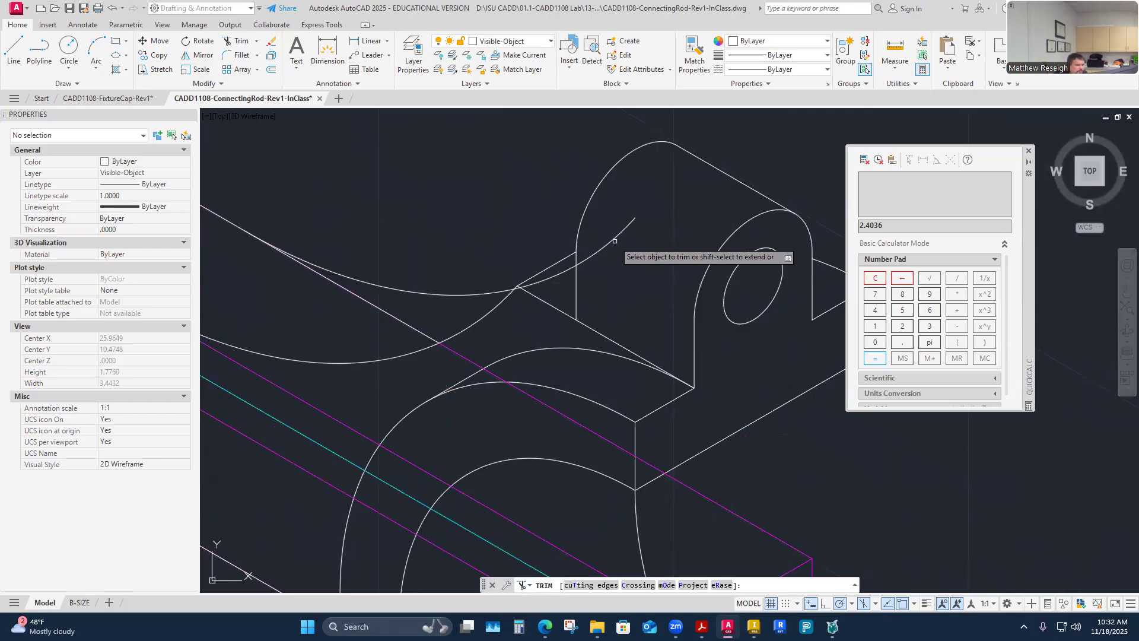
{"action": "scroll", "coordinate": [548, 285], "scroll_direction": "up", "scroll_amount": 10}
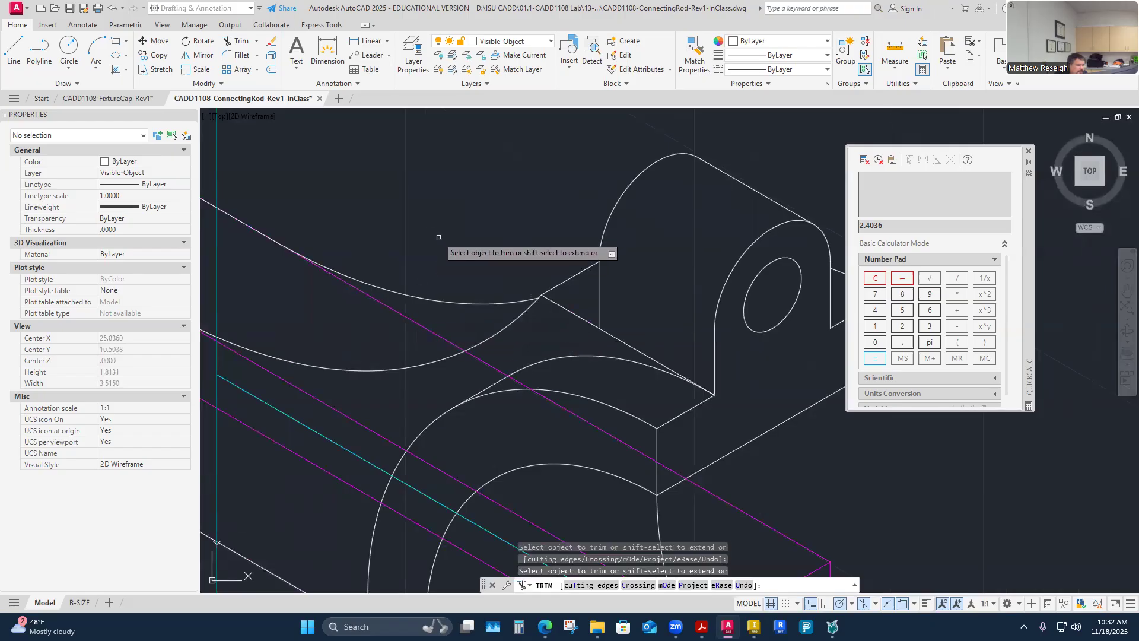
{"action": "scroll", "coordinate": [439, 237], "scroll_direction": "down", "scroll_amount": 5}
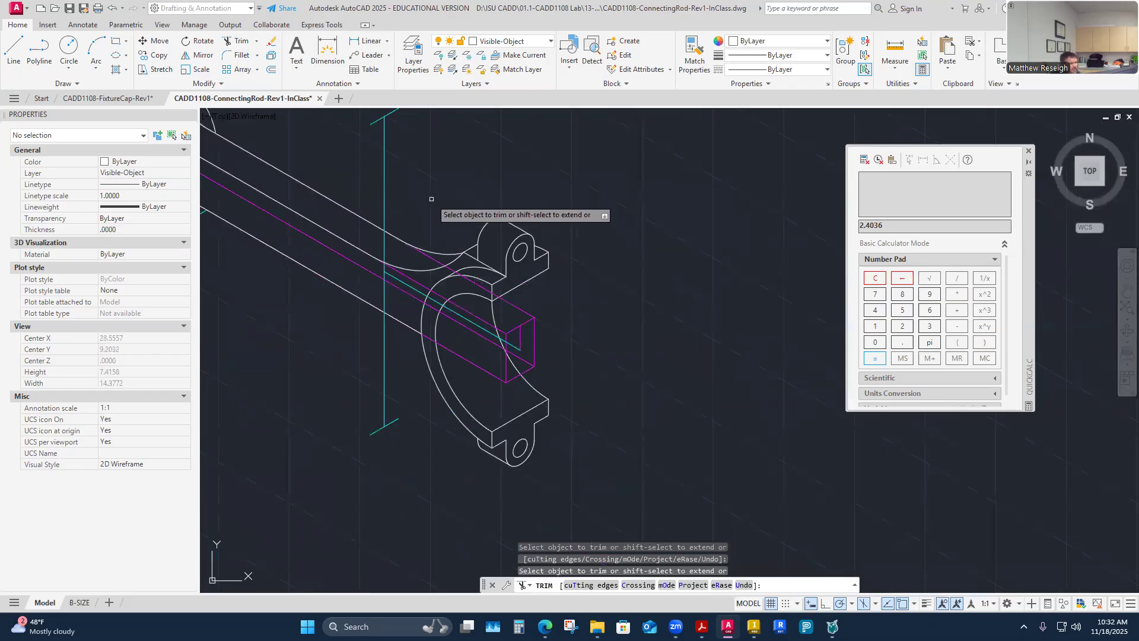
{"action": "key", "text": "Escape"}
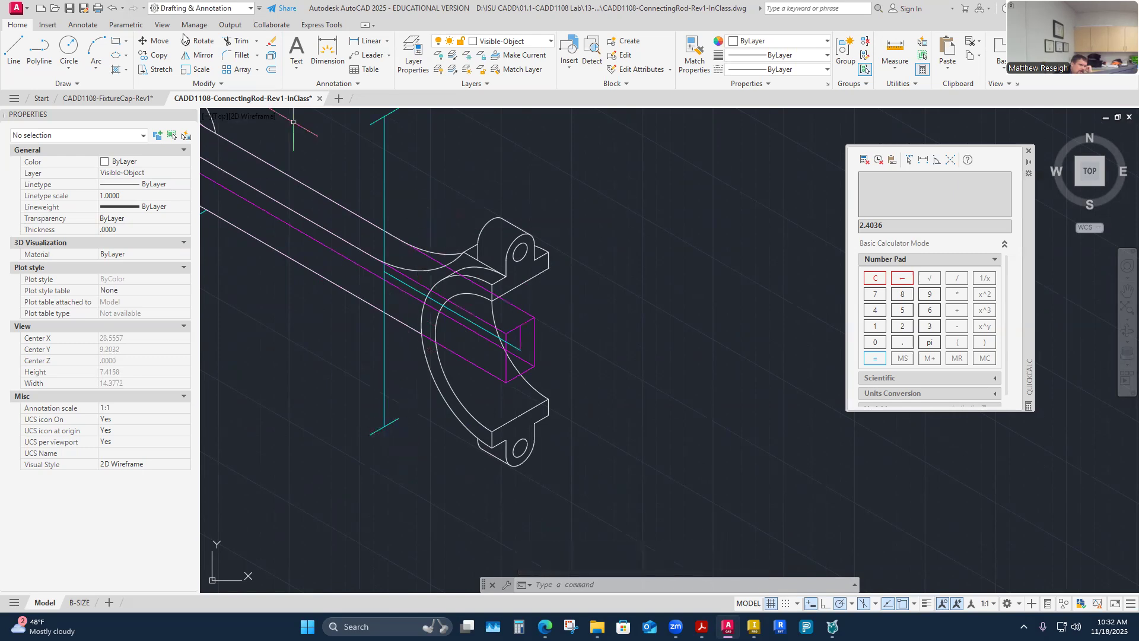
Step: Draw an isocircle of radius 2 centred on the near end of the lower construction tick line
{"action": "left_click", "coordinate": [117, 55]}
{"action": "type", "text": "I"}
{"action": "key", "text": "Return"}
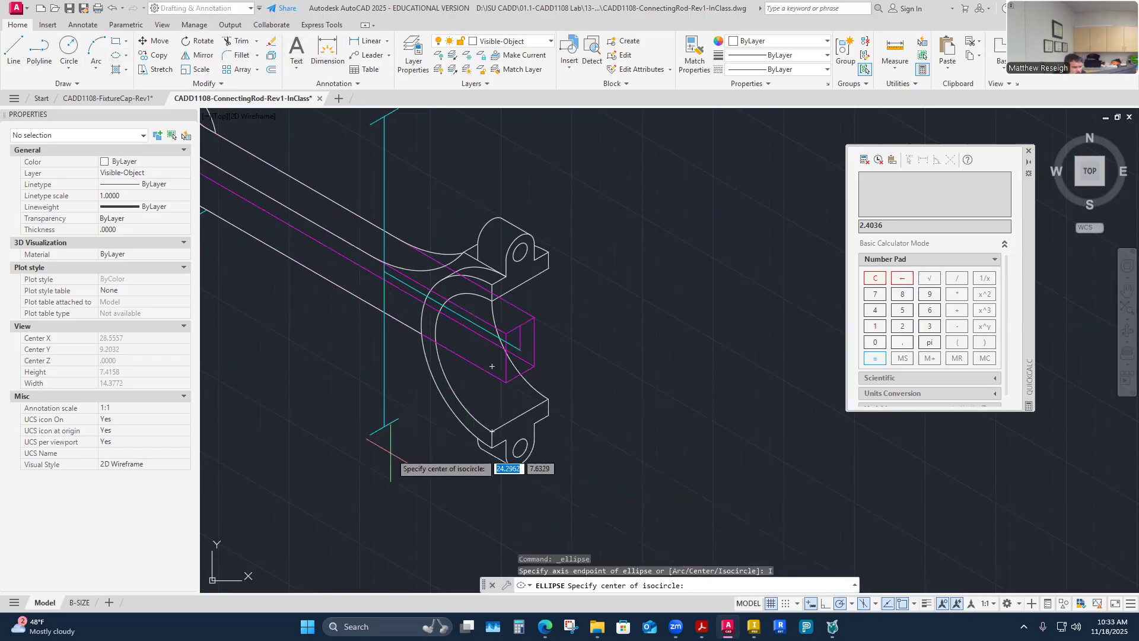
{"action": "left_click", "coordinate": [371, 434]}
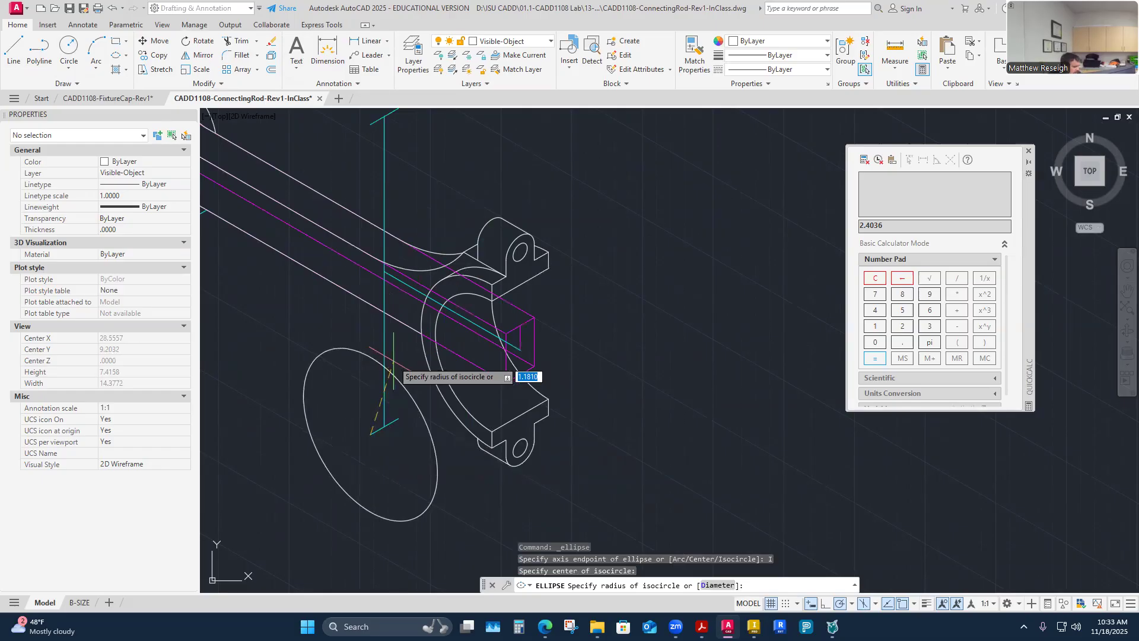
{"action": "type", "text": "2"}
{"action": "key", "text": "Return"}
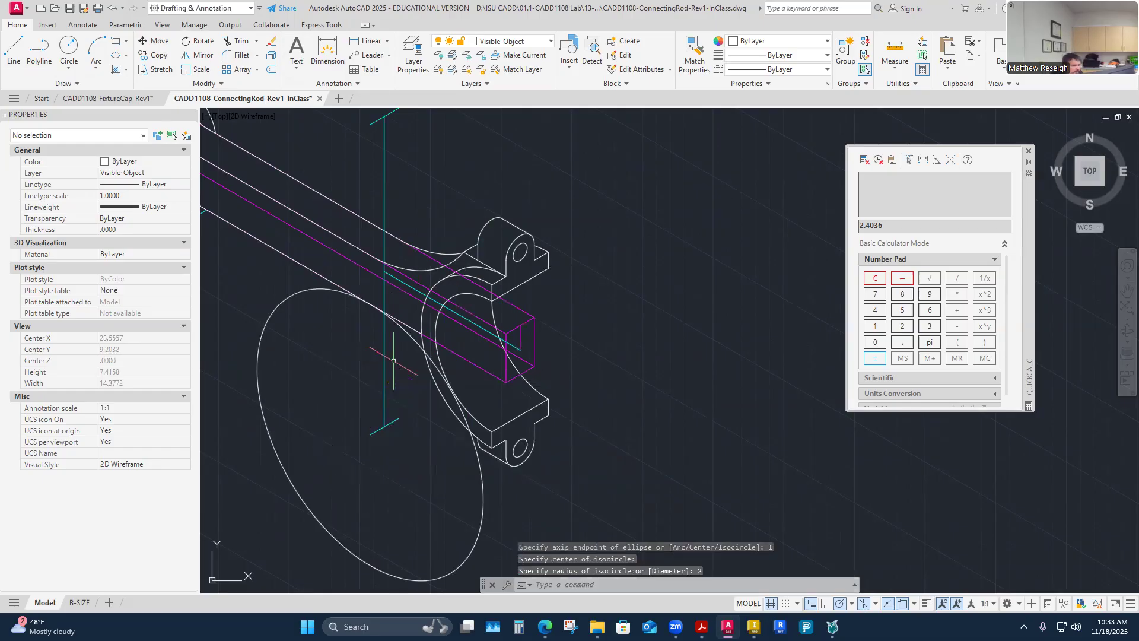
Step: Trim the lower isocircle and the rod's lower edge to a blend arc running into the large end
{"action": "left_click", "coordinate": [238, 41]}
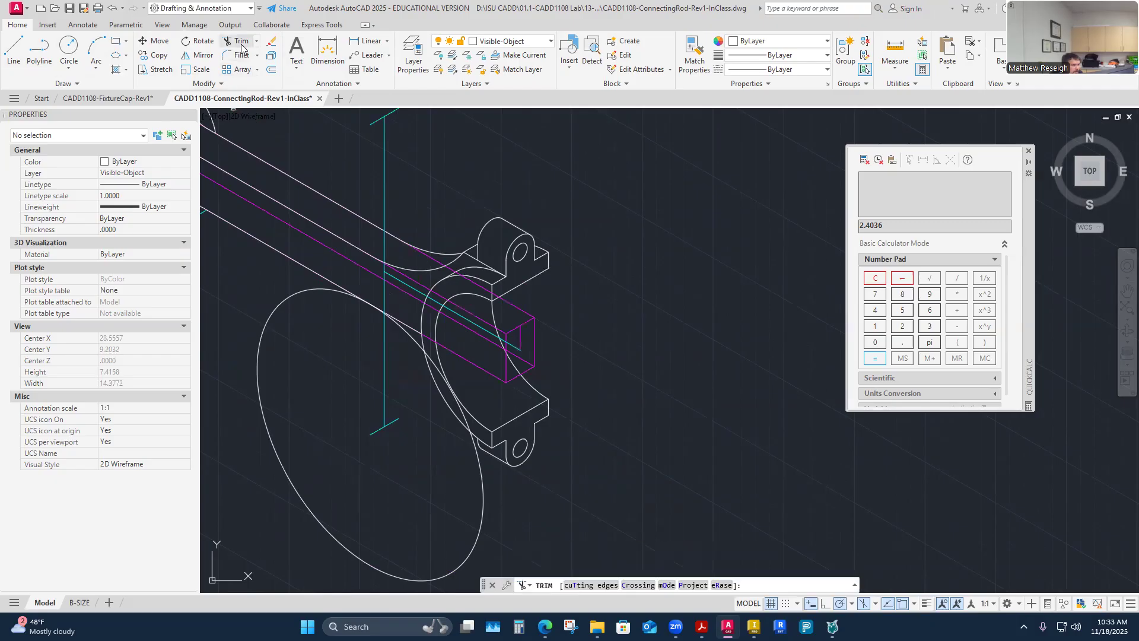
{"action": "left_click", "coordinate": [296, 295]}
{"action": "scroll", "coordinate": [457, 449], "scroll_direction": "up", "scroll_amount": 2}
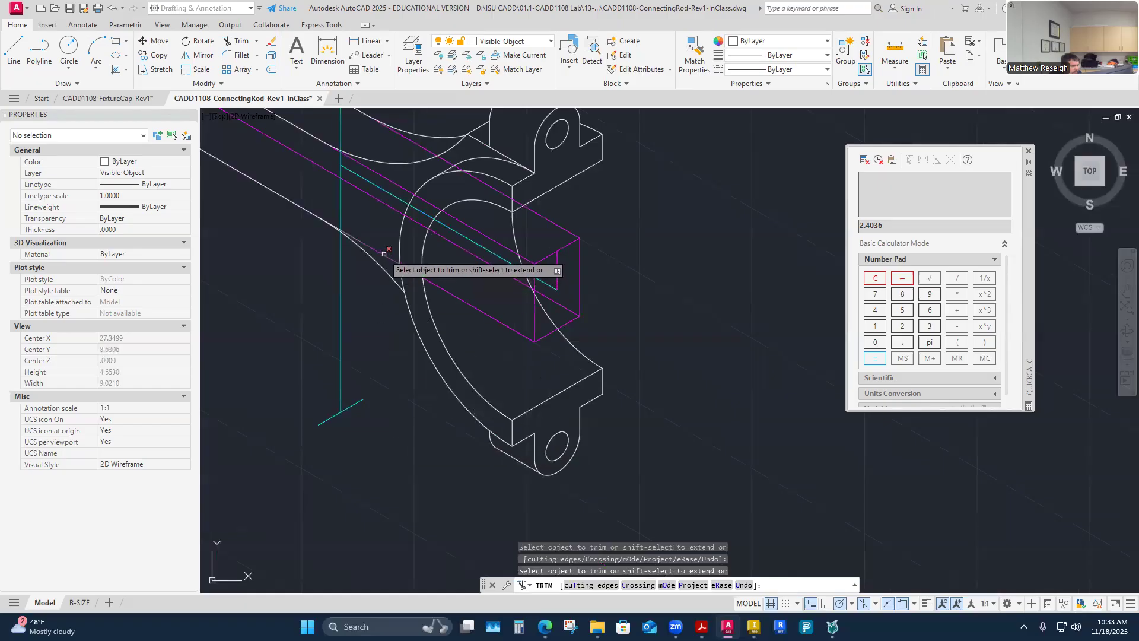
{"action": "scroll", "coordinate": [334, 220], "scroll_direction": "up", "scroll_amount": 5}
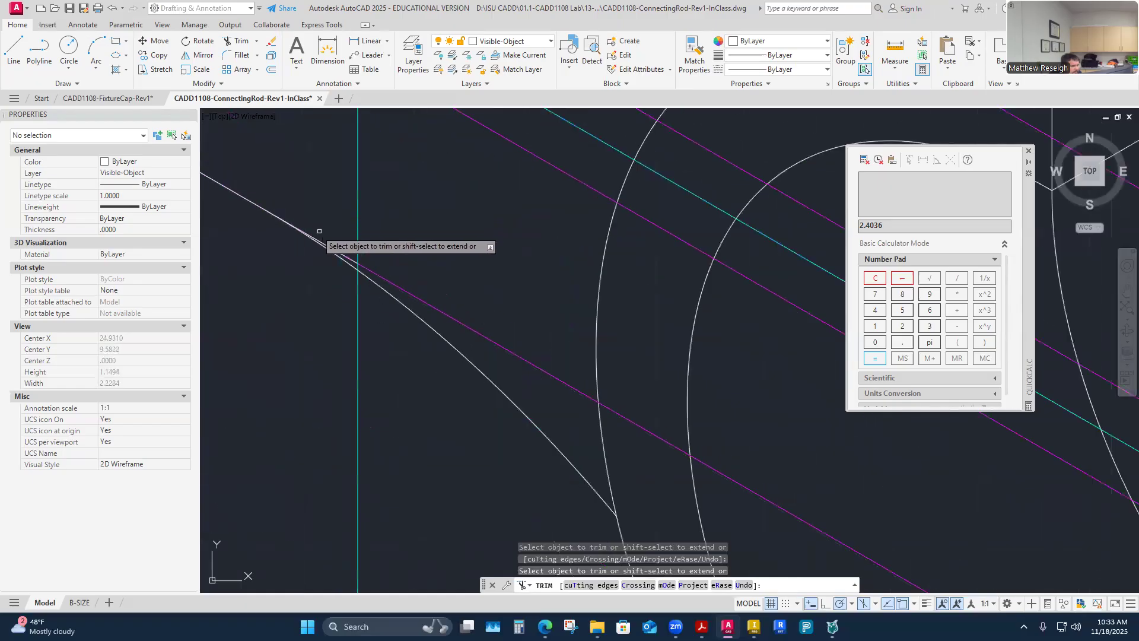
{"action": "scroll", "coordinate": [278, 395], "scroll_direction": "down", "scroll_amount": 2}
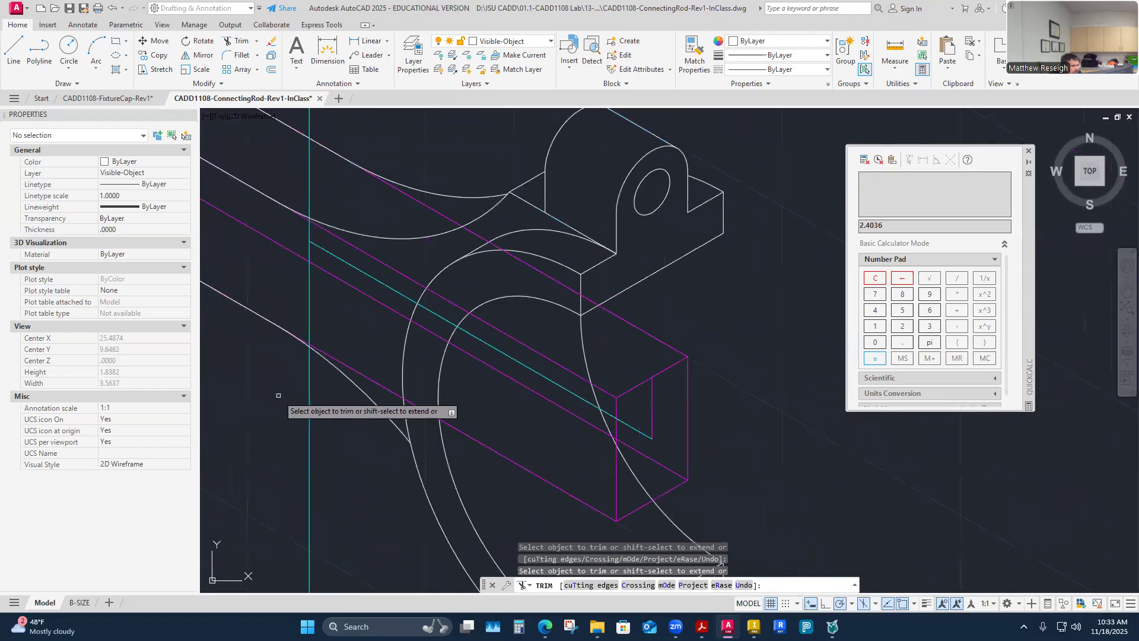
{"action": "scroll", "coordinate": [279, 395], "scroll_direction": "down", "scroll_amount": 8}
{"action": "key", "text": "Escape"}
Step: Turn off the Construction4 and Construction5 layers
{"action": "scroll", "coordinate": [265, 444], "scroll_direction": "down", "scroll_amount": 2}
{"action": "scroll", "coordinate": [380, 469], "scroll_direction": "up", "scroll_amount": 6}
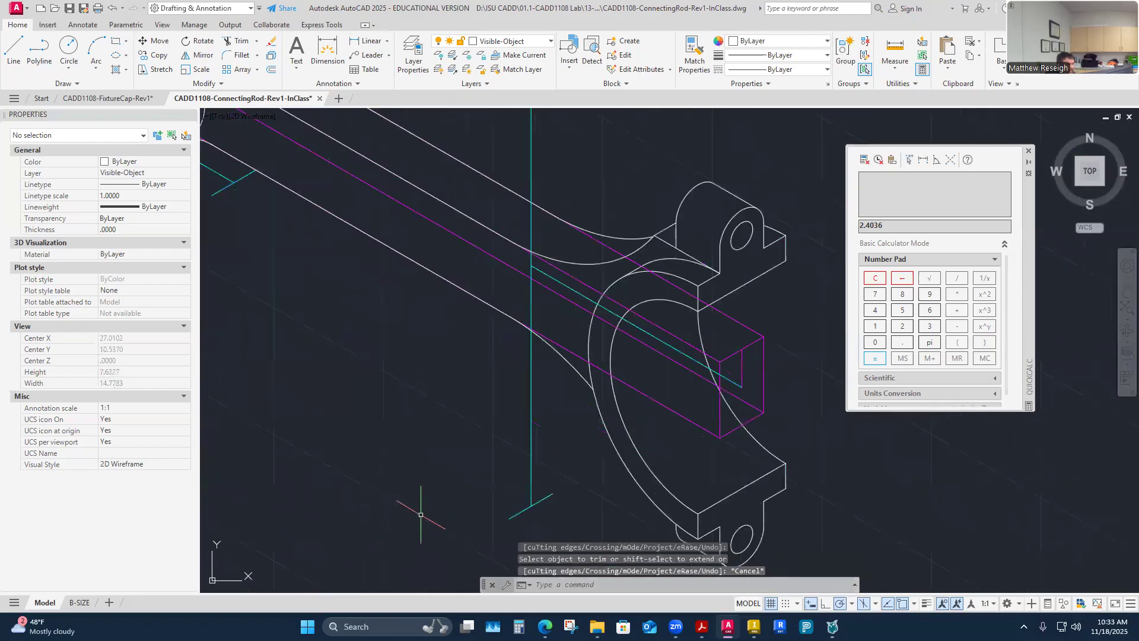
{"action": "left_click", "coordinate": [550, 41]}
{"action": "left_click", "coordinate": [440, 184]}
{"action": "left_click", "coordinate": [439, 197]}
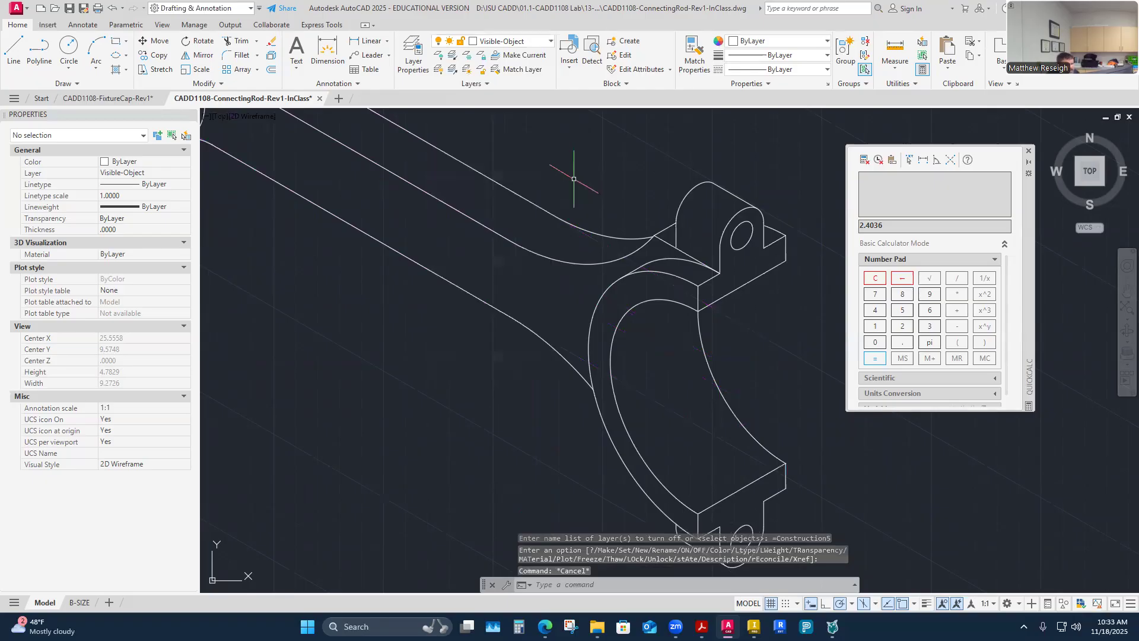
Step: Inspect the whole isometric connecting rod and the finished blend arcs at its large end
{"action": "scroll", "coordinate": [574, 179], "scroll_direction": "down", "scroll_amount": 4}
{"action": "scroll", "coordinate": [603, 149], "scroll_direction": "up", "scroll_amount": 2}
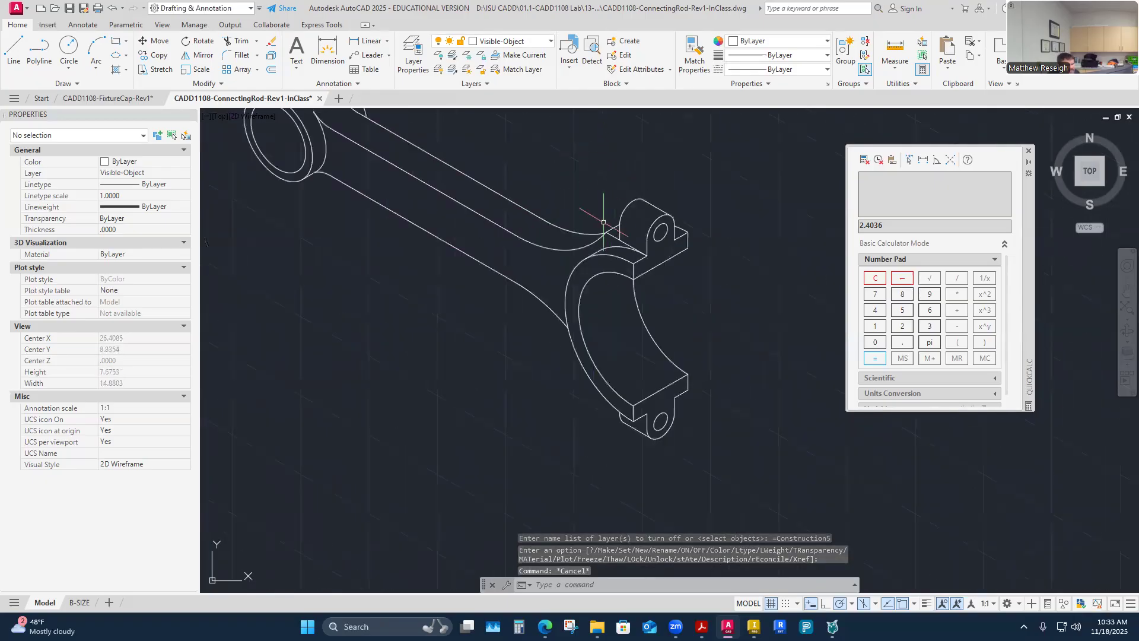
{"action": "scroll", "coordinate": [603, 223], "scroll_direction": "up", "scroll_amount": 3}
{"action": "scroll", "coordinate": [603, 222], "scroll_direction": "down", "scroll_amount": 5}
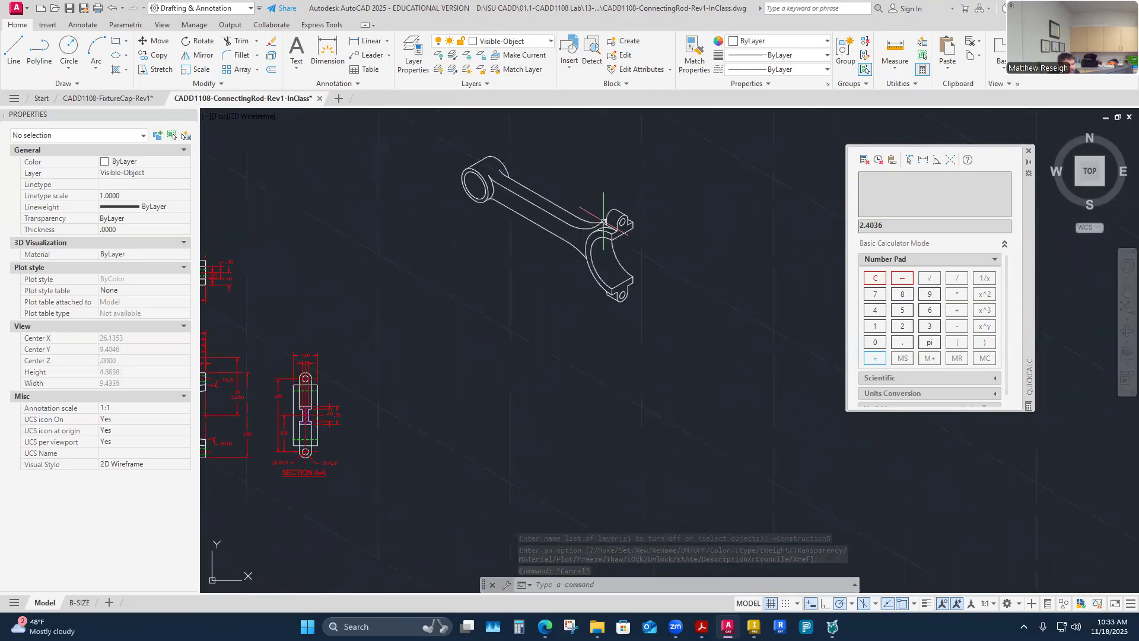
{"action": "scroll", "coordinate": [594, 162], "scroll_direction": "up", "scroll_amount": 4}
{"action": "scroll", "coordinate": [593, 162], "scroll_direction": "down", "scroll_amount": 4}
{"action": "scroll", "coordinate": [593, 162], "scroll_direction": "up", "scroll_amount": 2}
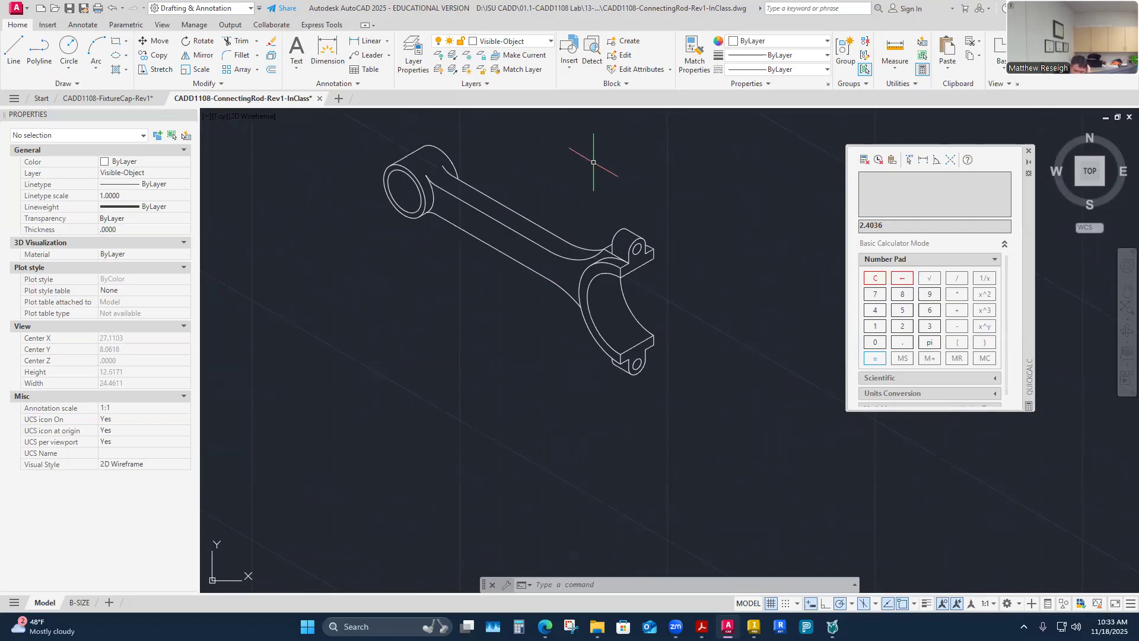
{"action": "scroll", "coordinate": [620, 231], "scroll_direction": "down", "scroll_amount": 3}
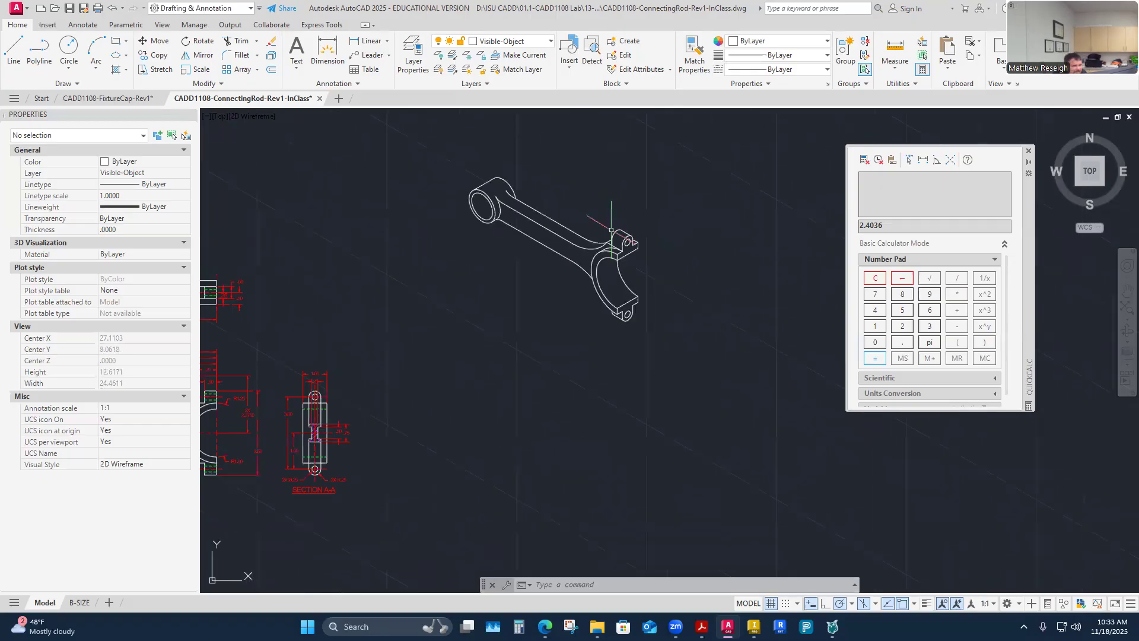
{"action": "scroll", "coordinate": [590, 211], "scroll_direction": "up", "scroll_amount": 3}
{"action": "scroll", "coordinate": [515, 177], "scroll_direction": "up", "scroll_amount": 5}
{"action": "scroll", "coordinate": [516, 175], "scroll_direction": "down", "scroll_amount": 4}
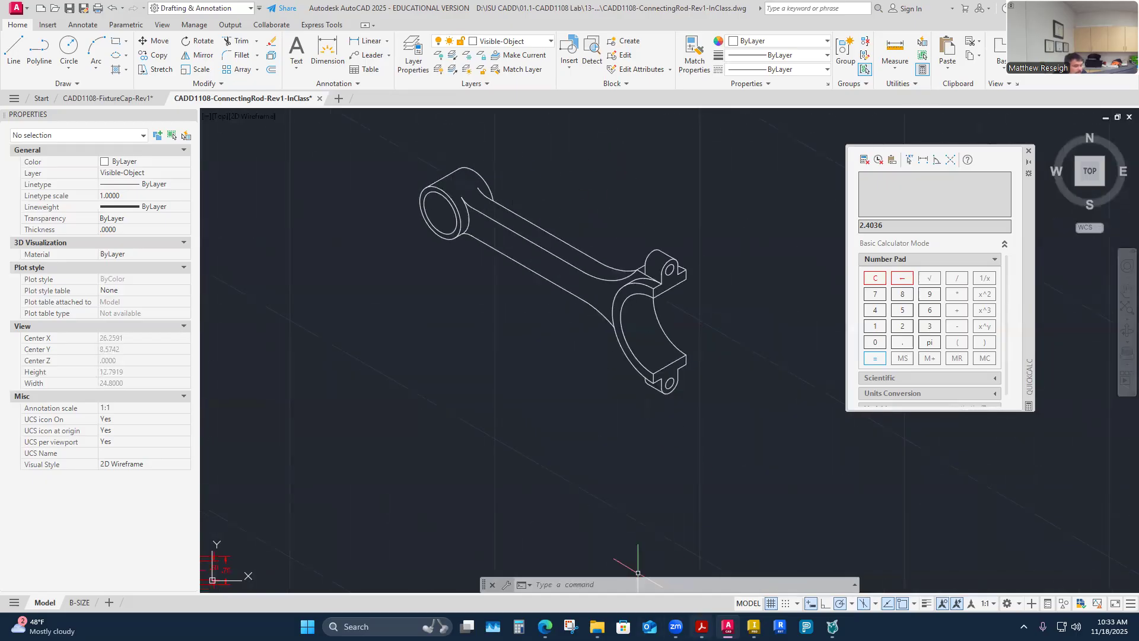
Step: Check the connecting rod reference drawing in Acrobat, return to AutoCAD and examine the large end and upper lug area
{"action": "left_click", "coordinate": [702, 626]}
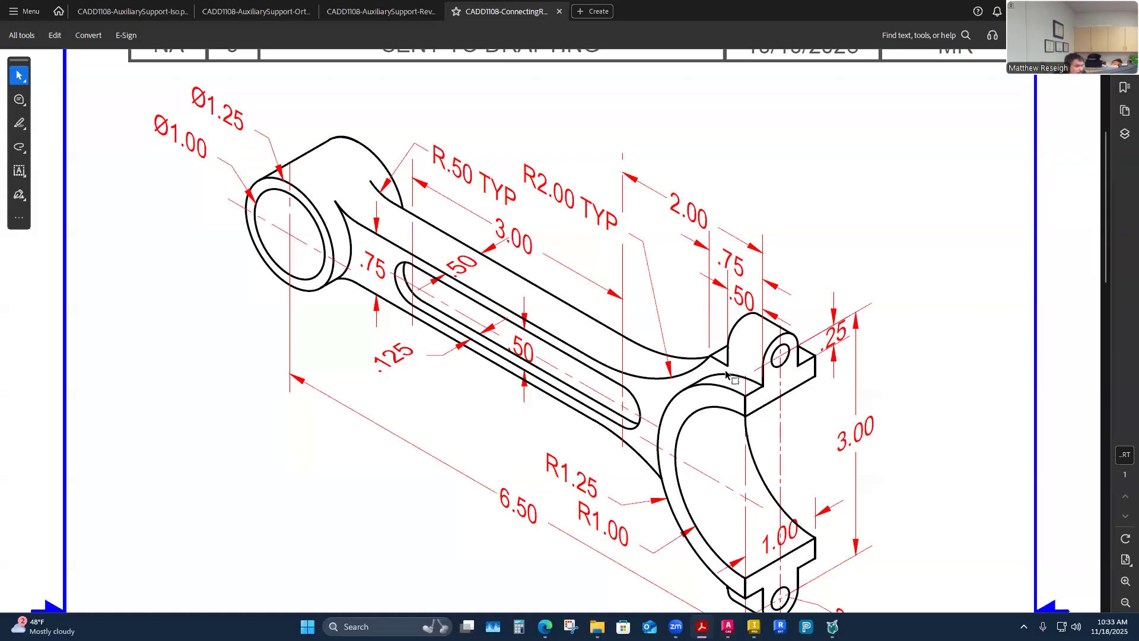
{"action": "mouse_move", "coordinate": [728, 626]}
{"action": "left_click", "coordinate": [783, 587]}
{"action": "scroll", "coordinate": [631, 250], "scroll_direction": "up", "scroll_amount": 4}
{"action": "scroll", "coordinate": [630, 251], "scroll_direction": "down", "scroll_amount": 3}
{"action": "scroll", "coordinate": [674, 310], "scroll_direction": "up", "scroll_amount": 2}
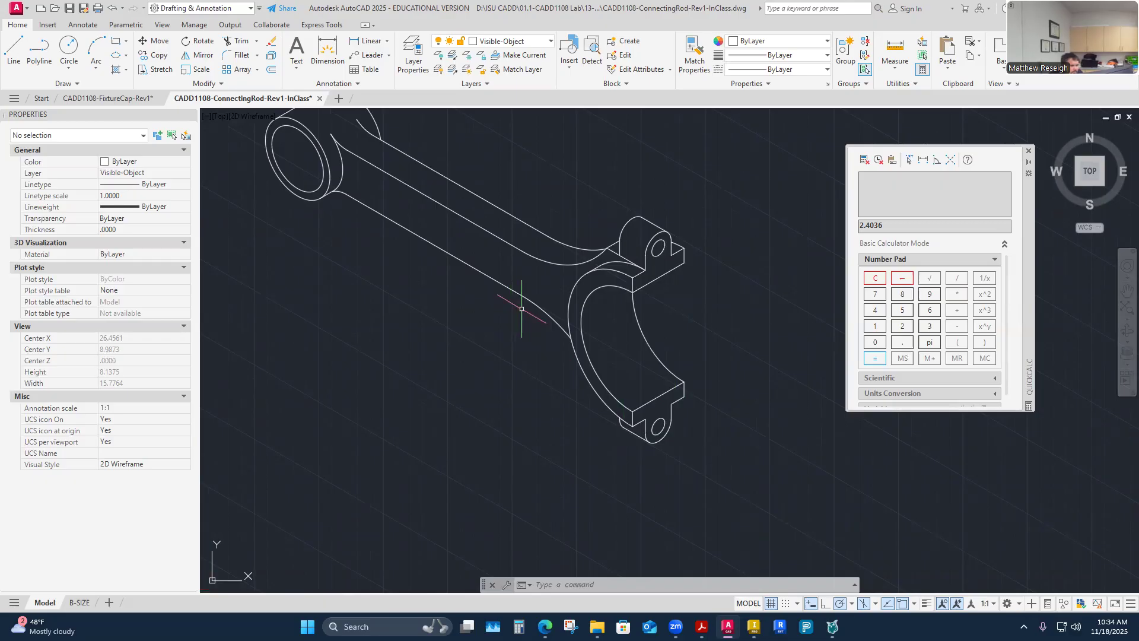
{"action": "scroll", "coordinate": [619, 265], "scroll_direction": "up", "scroll_amount": 4}
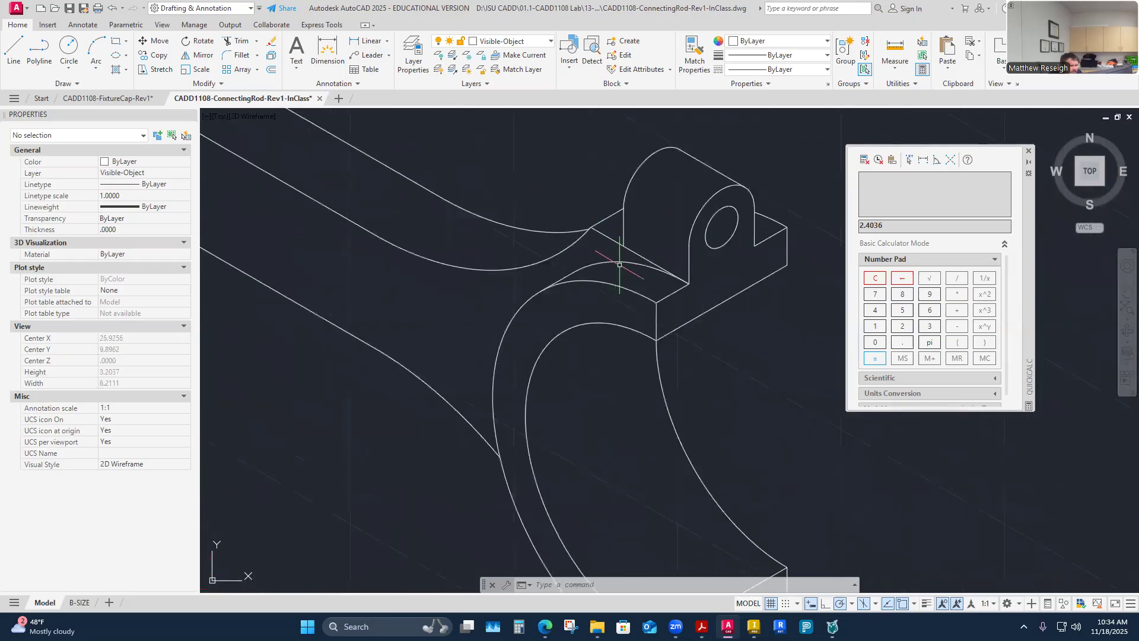
{"action": "scroll", "coordinate": [621, 265], "scroll_direction": "down", "scroll_amount": 6}
{"action": "scroll", "coordinate": [647, 392], "scroll_direction": "up", "scroll_amount": 4}
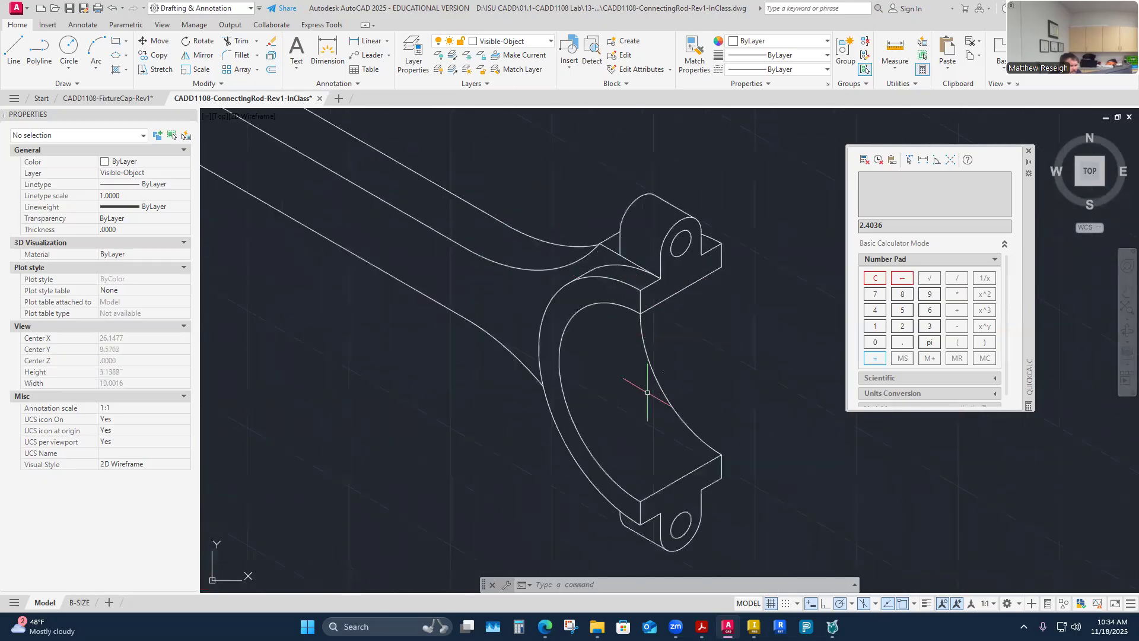
Step: Examine the short base edge line beside the upper lug and compare that area with the reference drawing in Acrobat
{"action": "left_click", "coordinate": [625, 265]}
{"action": "key", "text": "Escape"}
{"action": "key", "text": "Escape"}
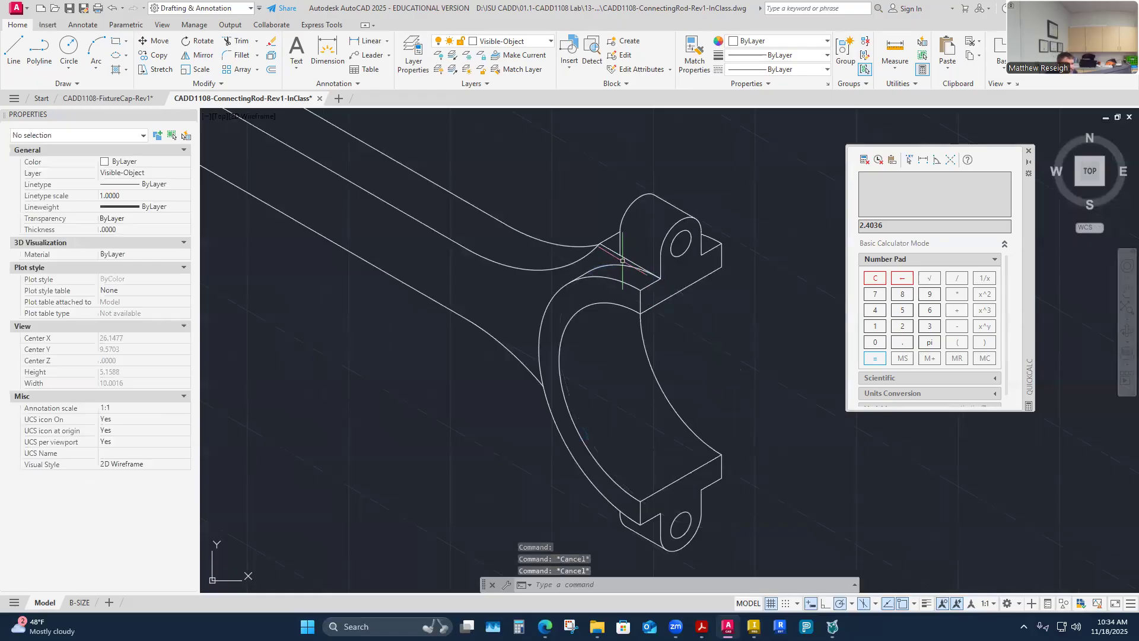
{"action": "left_click", "coordinate": [605, 246]}
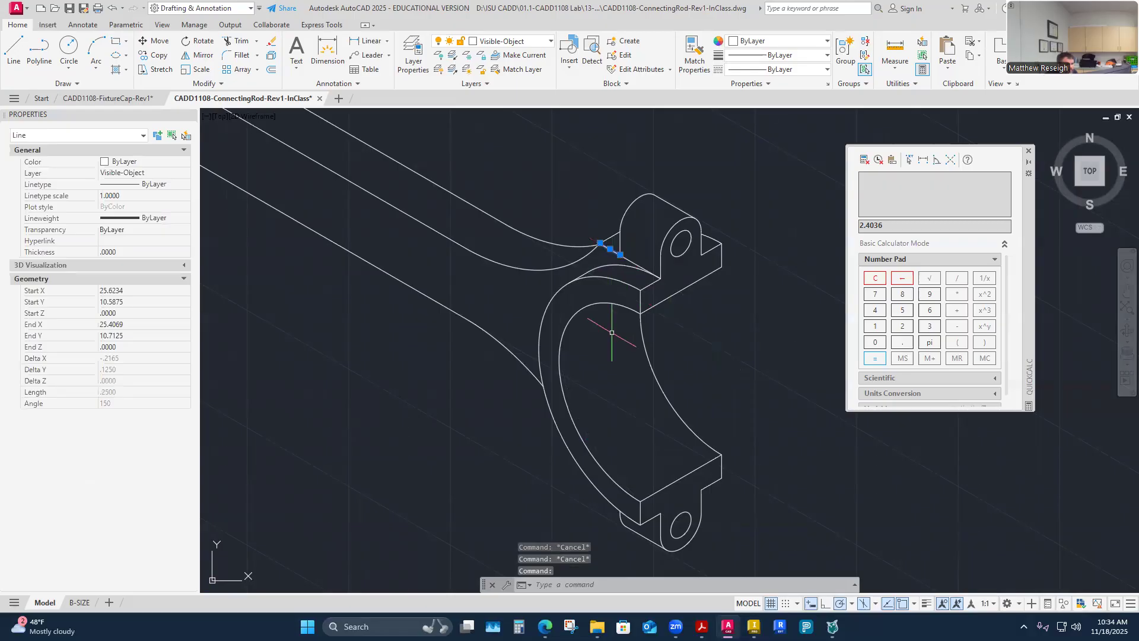
{"action": "key", "text": "Escape"}
{"action": "key", "text": "Escape"}
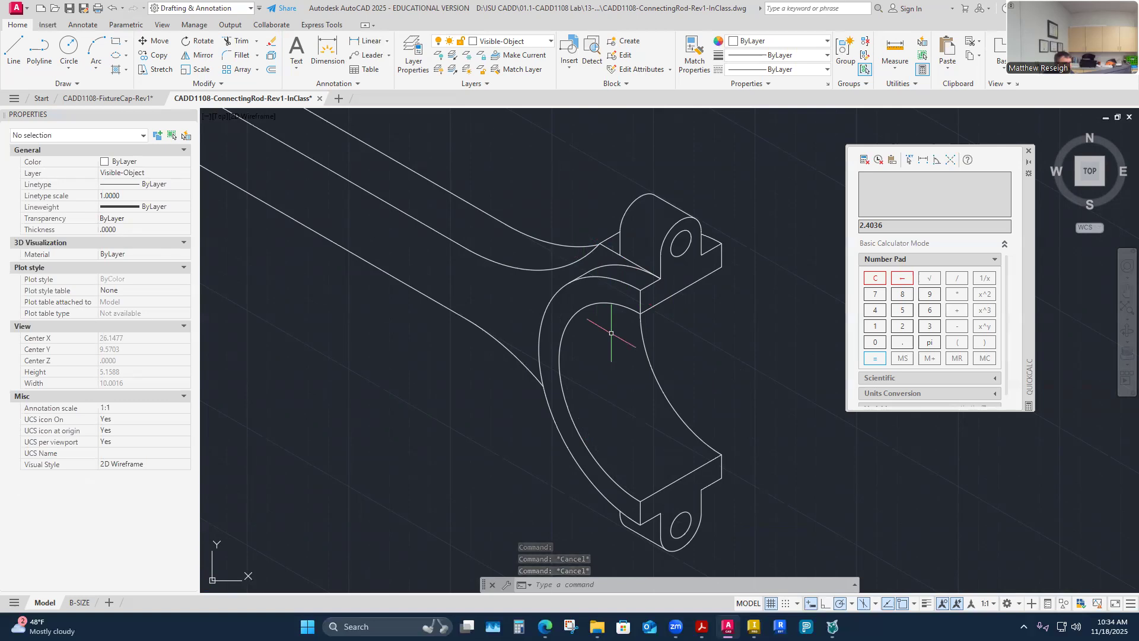
{"action": "left_click", "coordinate": [702, 626]}
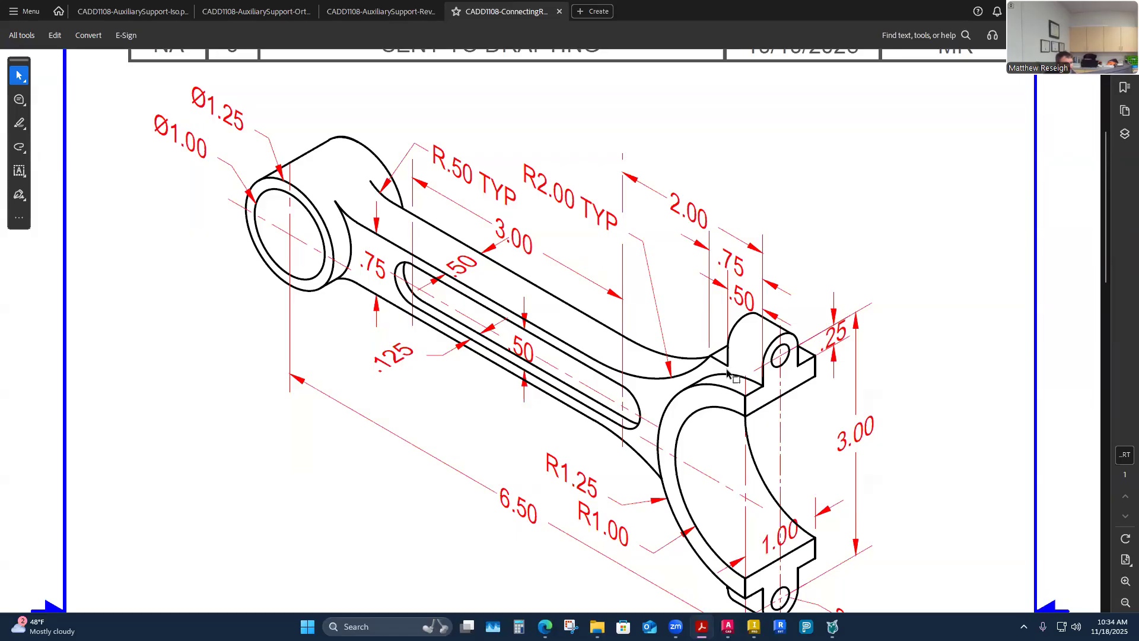
{"action": "mouse_move", "coordinate": [728, 626]}
{"action": "left_click", "coordinate": [765, 587]}
{"action": "scroll", "coordinate": [415, 153], "scroll_direction": "up", "scroll_amount": 5}
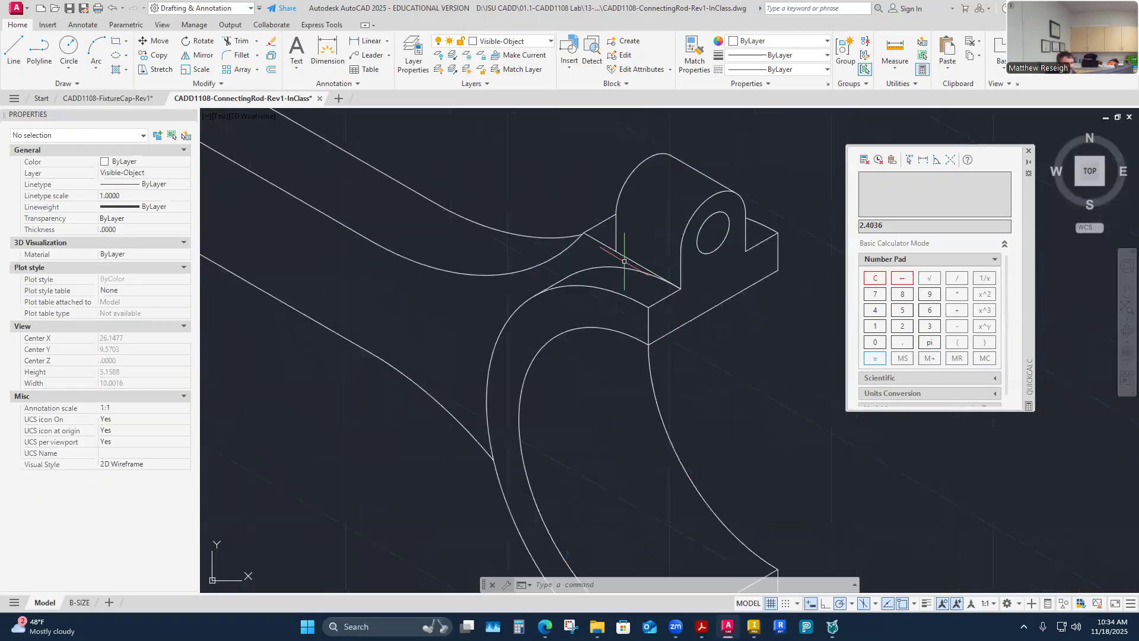
{"action": "left_click", "coordinate": [11, 53]}
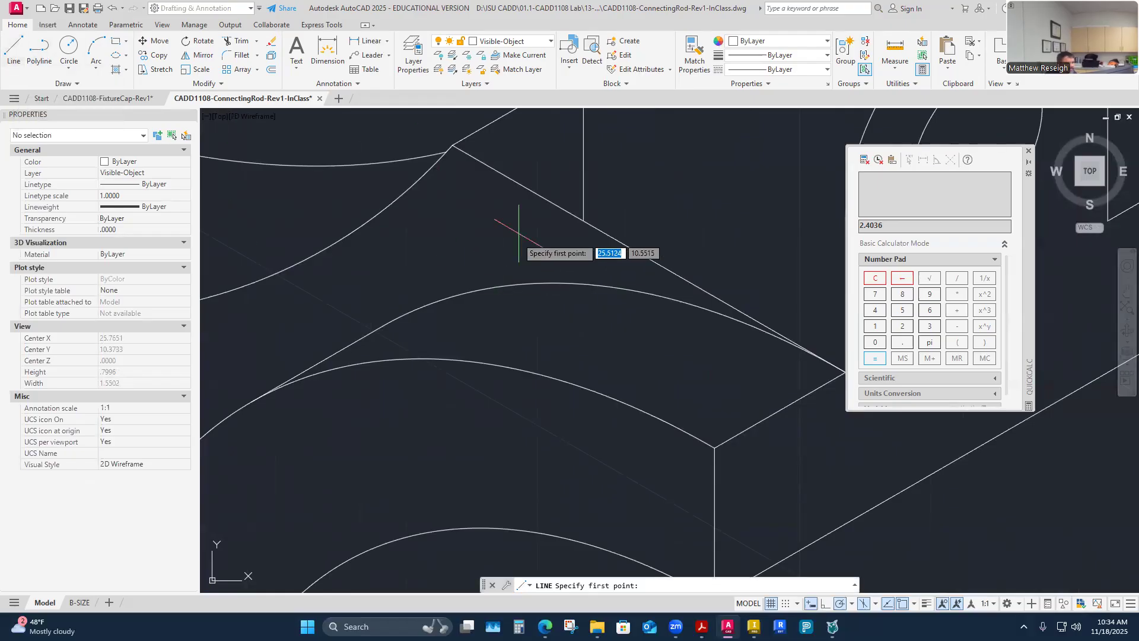
{"action": "key", "text": "Escape"}
{"action": "key", "text": "Escape"}
Step: Trim away the upper lug's base edge between the lug's rear vertical edge and its front corner above the large end's outer arc
{"action": "scroll", "coordinate": [537, 254], "scroll_direction": "down", "scroll_amount": 5}
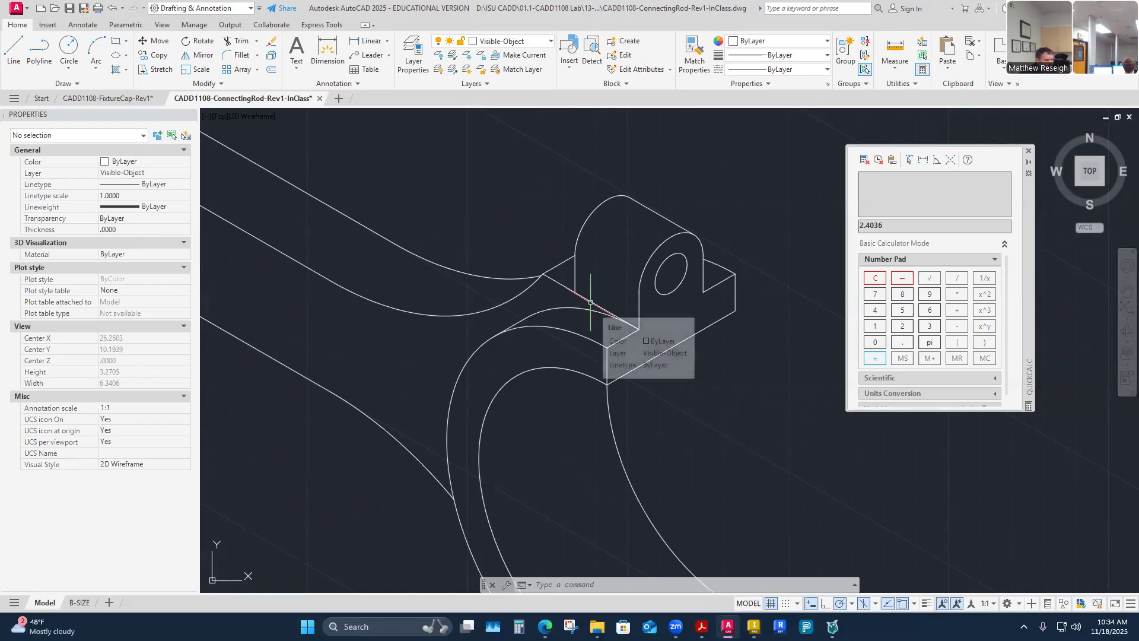
{"action": "left_click", "coordinate": [237, 40]}
{"action": "left_click", "coordinate": [585, 304]}
{"action": "right_click", "coordinate": [499, 224]}
{"action": "left_click", "coordinate": [523, 228]}
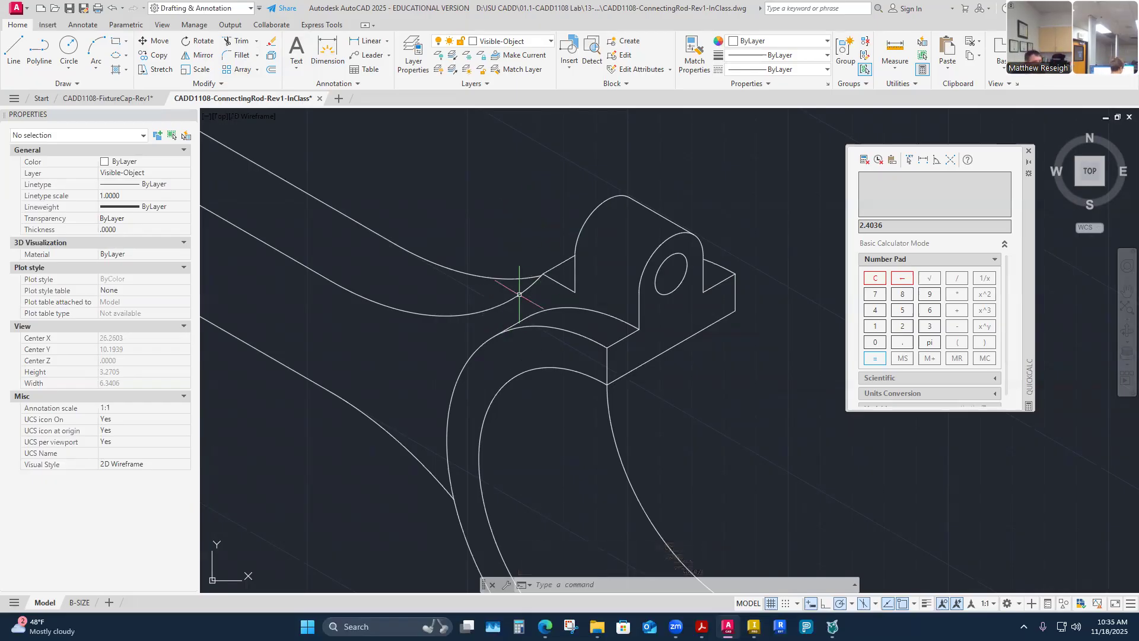
Step: Inspect the trimmed upper lug, the large end and the rod body along its full length
{"action": "scroll", "coordinate": [519, 294], "scroll_direction": "down", "scroll_amount": 5}
{"action": "scroll", "coordinate": [475, 373], "scroll_direction": "up", "scroll_amount": 5}
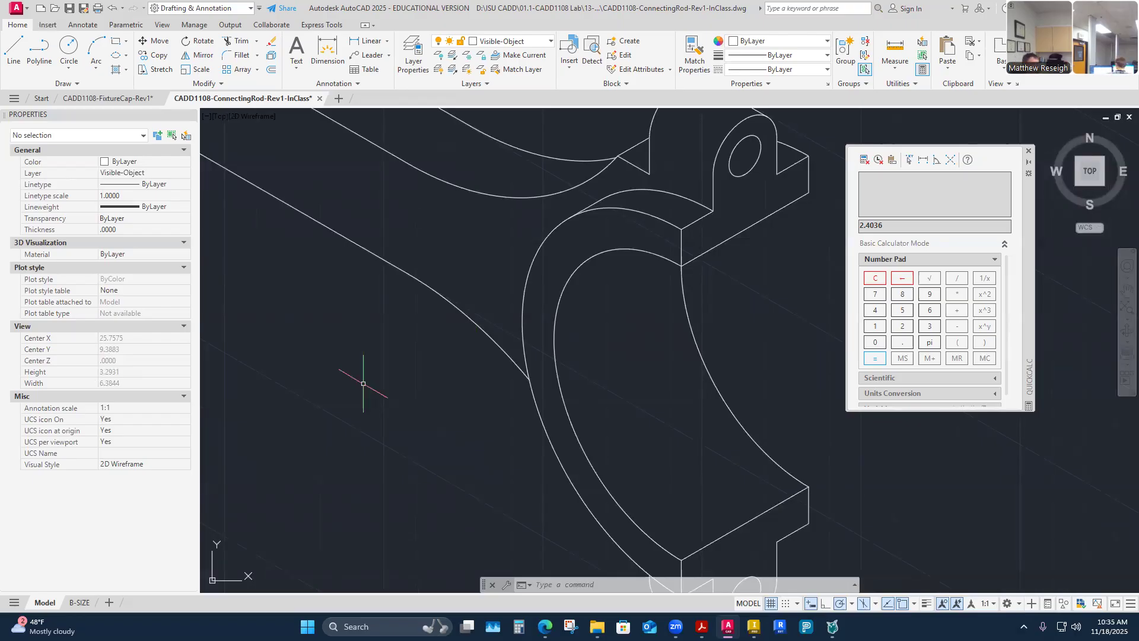
{"action": "scroll", "coordinate": [682, 249], "scroll_direction": "down", "scroll_amount": 10}
{"action": "scroll", "coordinate": [718, 274], "scroll_direction": "up", "scroll_amount": 3}
{"action": "scroll", "coordinate": [682, 237], "scroll_direction": "down", "scroll_amount": 4}
{"action": "scroll", "coordinate": [623, 190], "scroll_direction": "up", "scroll_amount": 4}
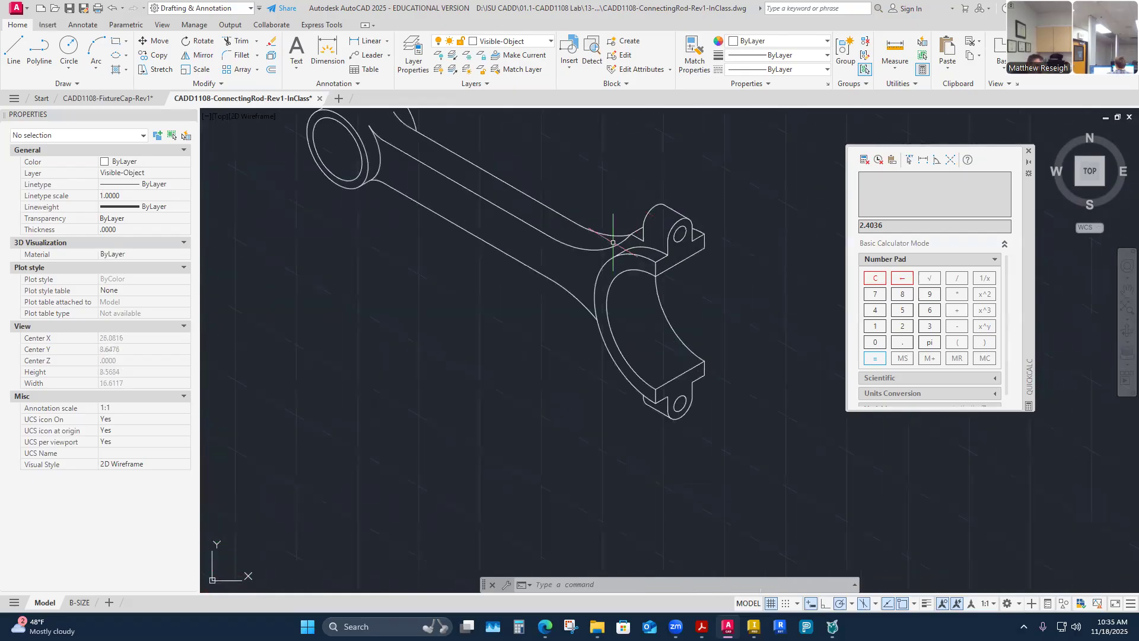
{"action": "scroll", "coordinate": [604, 238], "scroll_direction": "up", "scroll_amount": 7}
{"action": "scroll", "coordinate": [603, 237], "scroll_direction": "down", "scroll_amount": 2}
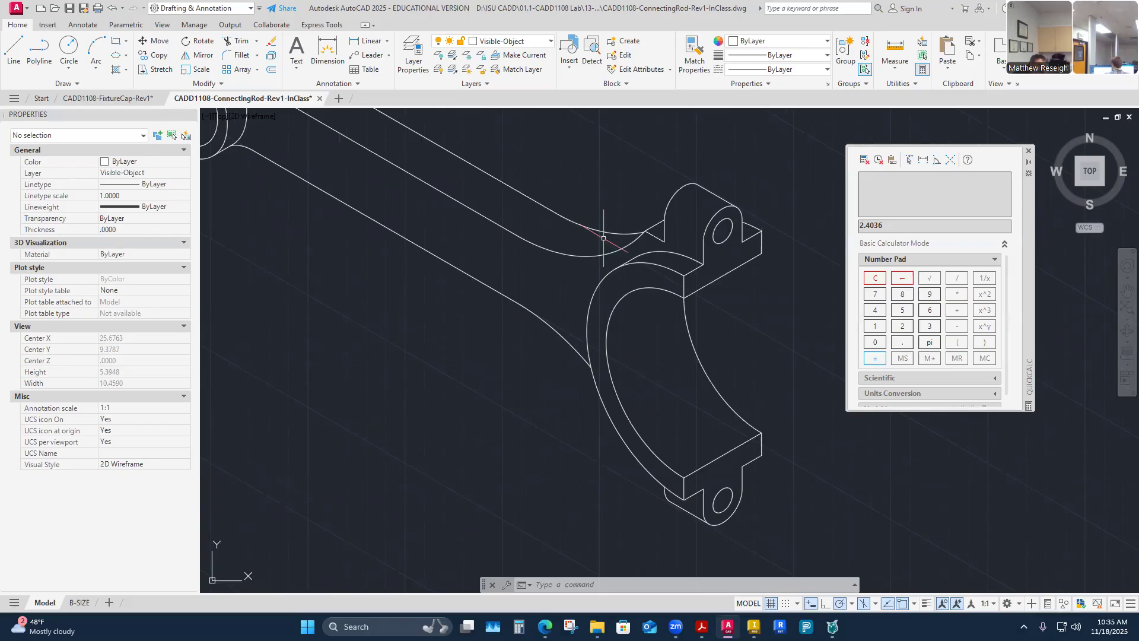
{"action": "scroll", "coordinate": [603, 238], "scroll_direction": "down", "scroll_amount": 5}
{"action": "scroll", "coordinate": [530, 364], "scroll_direction": "up", "scroll_amount": 7}
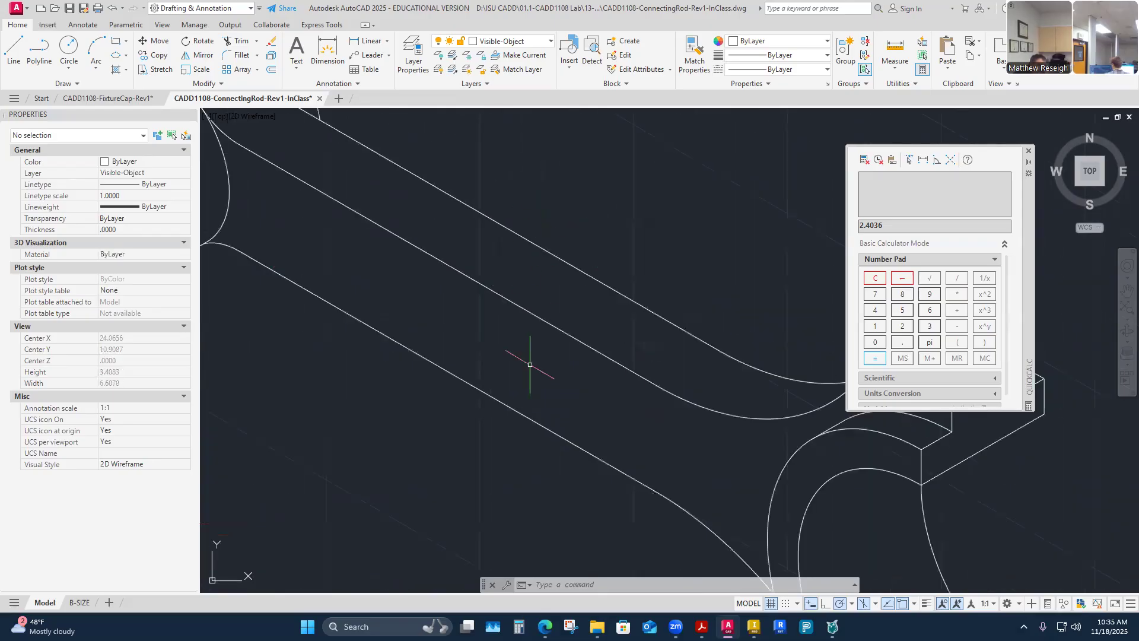
{"action": "scroll", "coordinate": [494, 265], "scroll_direction": "down", "scroll_amount": 5}
{"action": "scroll", "coordinate": [481, 278], "scroll_direction": "up", "scroll_amount": 4}
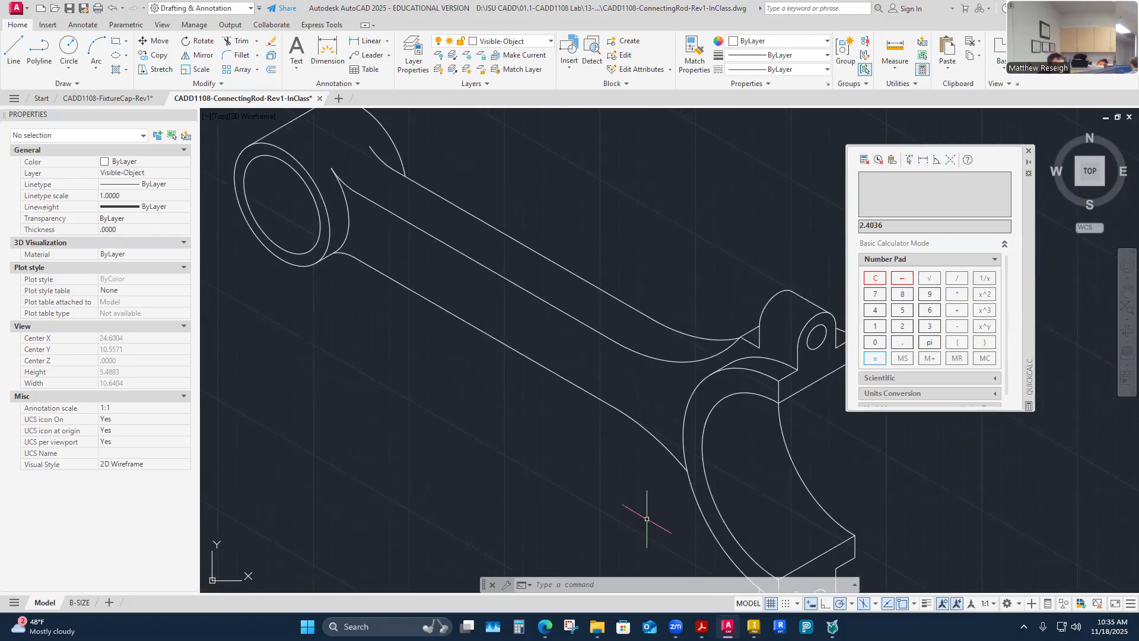
Step: Read the rod's slot dimensions on the reference drawing in Acrobat and return to the AutoCAD drawing
{"action": "mouse_move", "coordinate": [728, 626]}
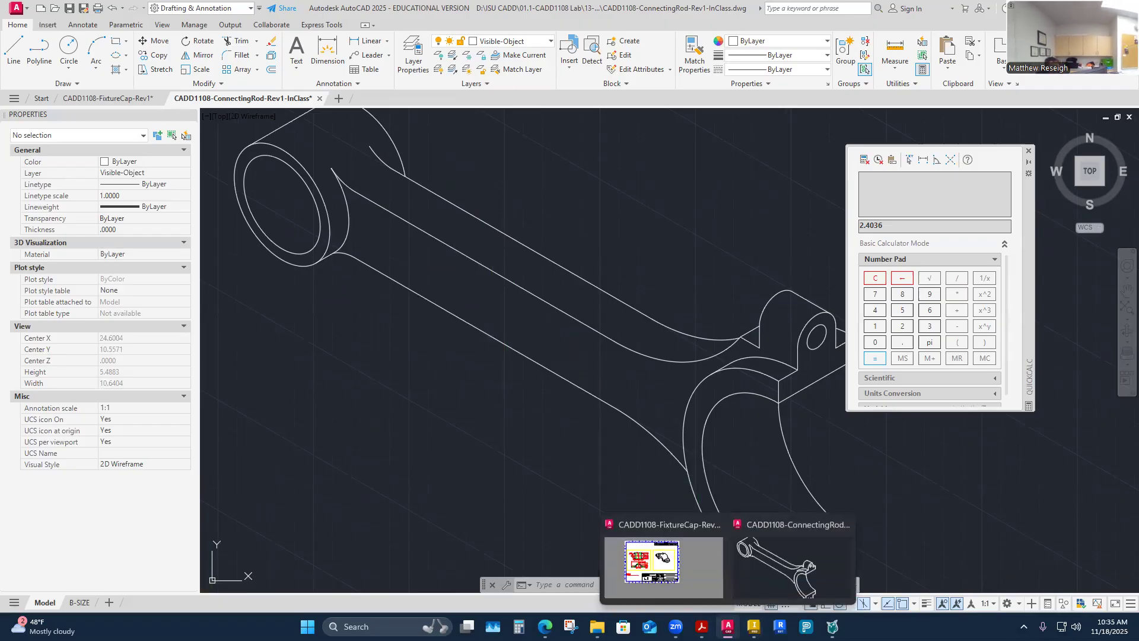
{"action": "key", "text": "alt+Tab"}
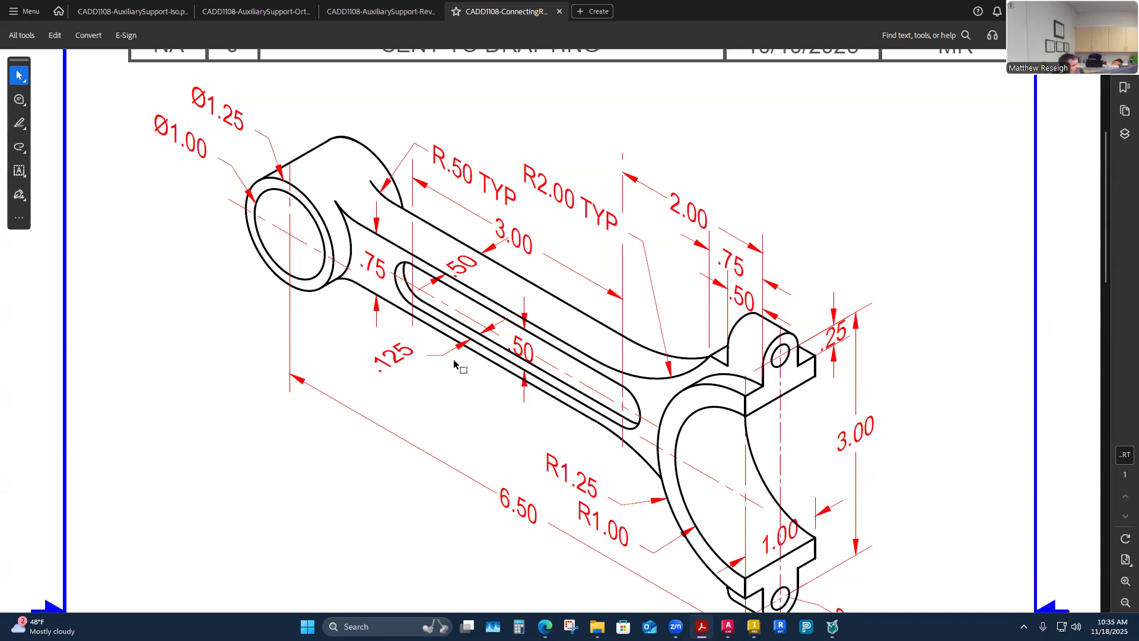
{"action": "scroll", "coordinate": [474, 356], "scroll_direction": "down", "scroll_amount": 1}
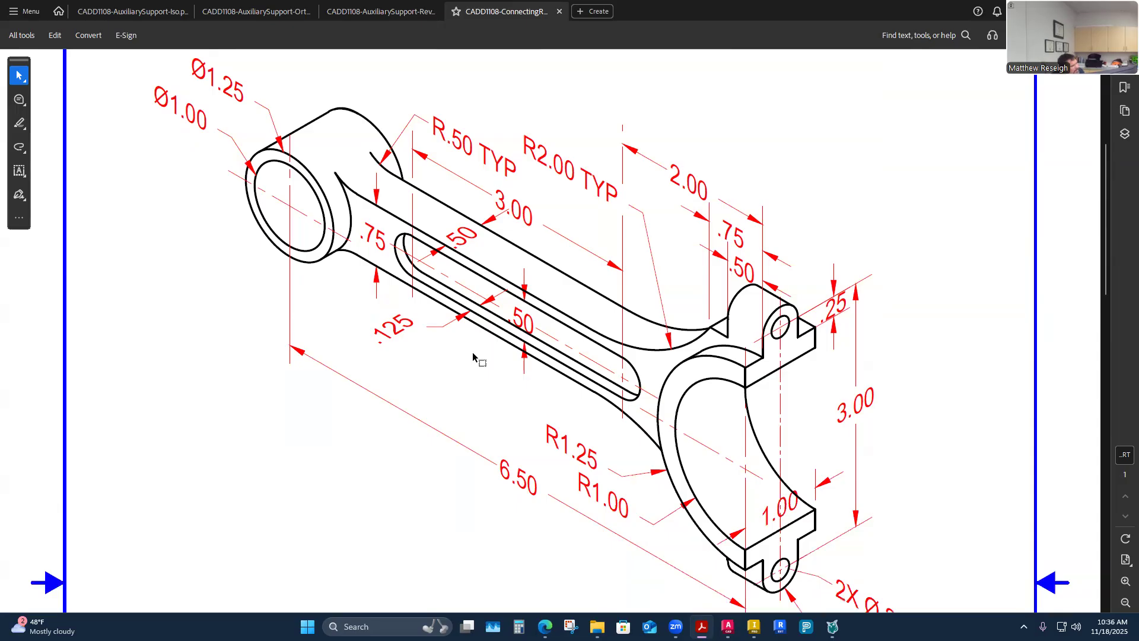
{"action": "scroll", "coordinate": [473, 357], "scroll_direction": "down", "scroll_amount": 1}
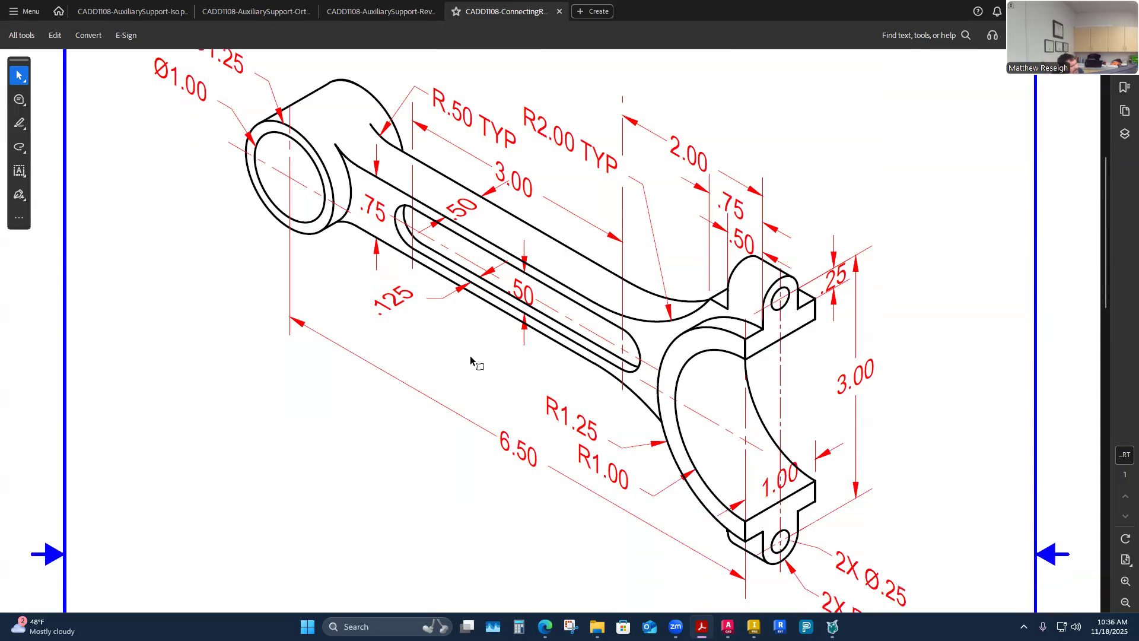
{"action": "scroll", "coordinate": [475, 357], "scroll_direction": "up", "scroll_amount": 1}
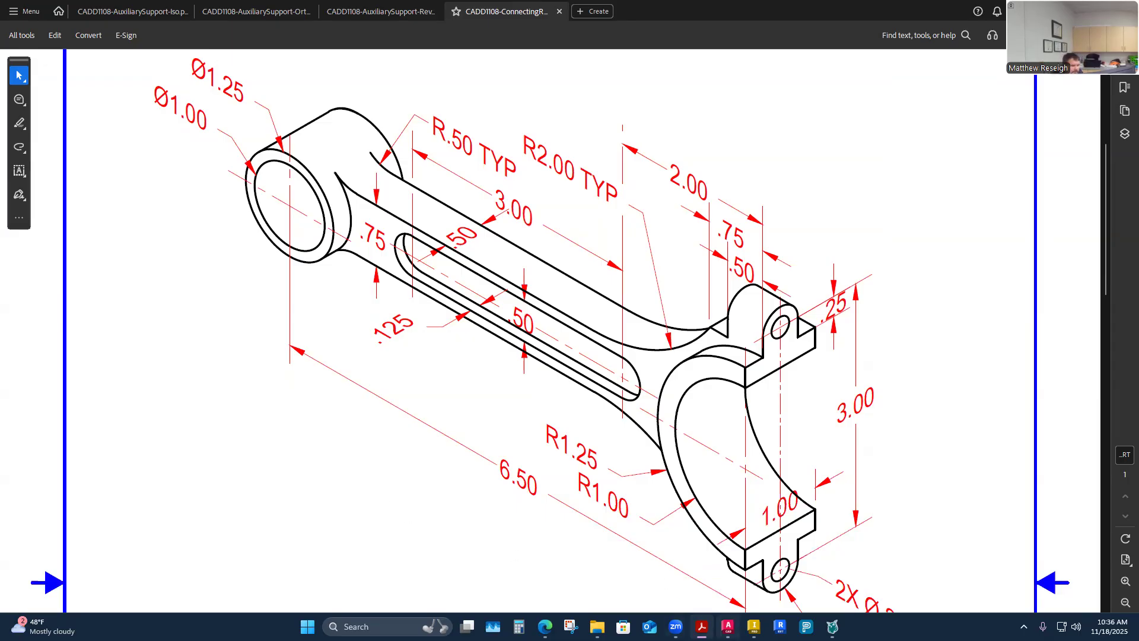
{"action": "key", "text": "alt+Tab"}
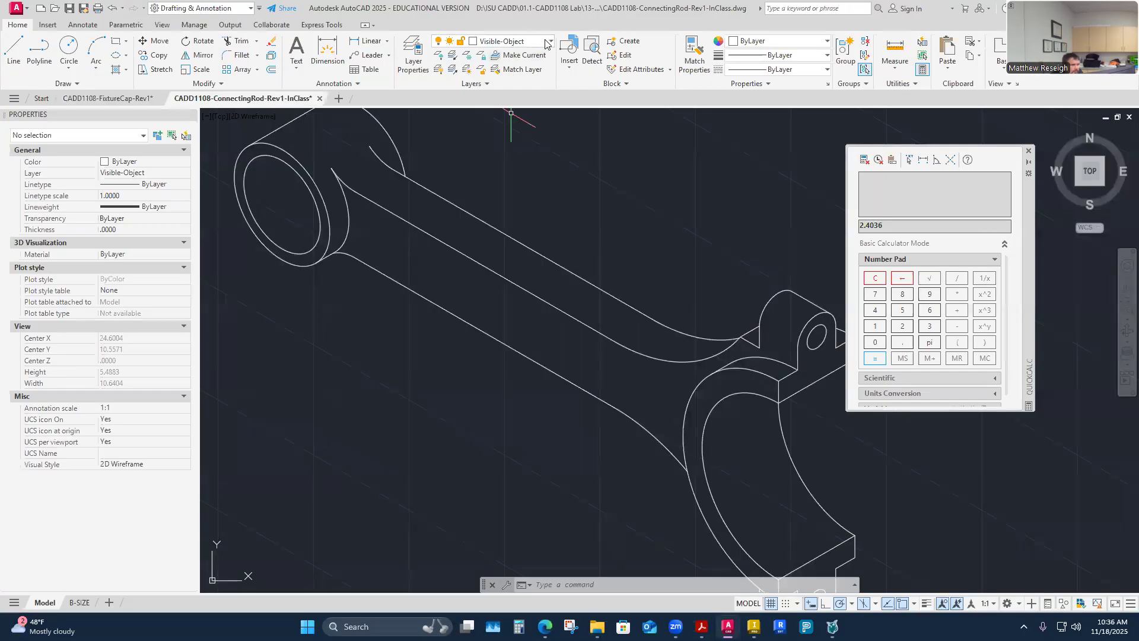
Step: Turn on the Construction4 layer and check the construction box's long edge line
{"action": "left_click", "coordinate": [546, 44]}
{"action": "left_click", "coordinate": [439, 184]}
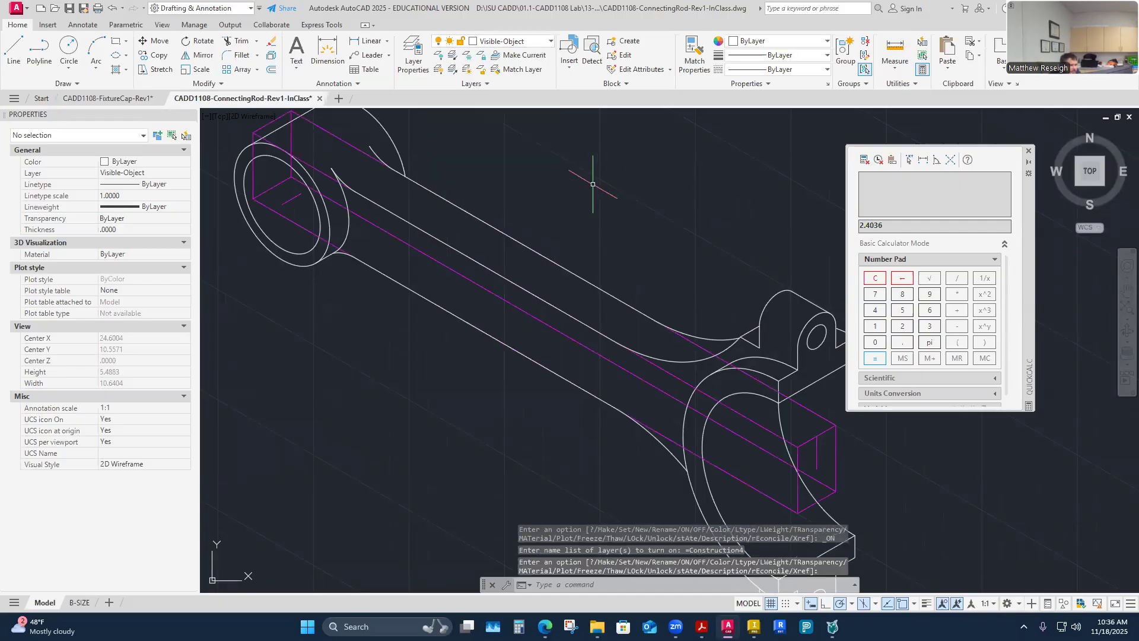
{"action": "key", "text": "Return"}
{"action": "left_click", "coordinate": [563, 333]}
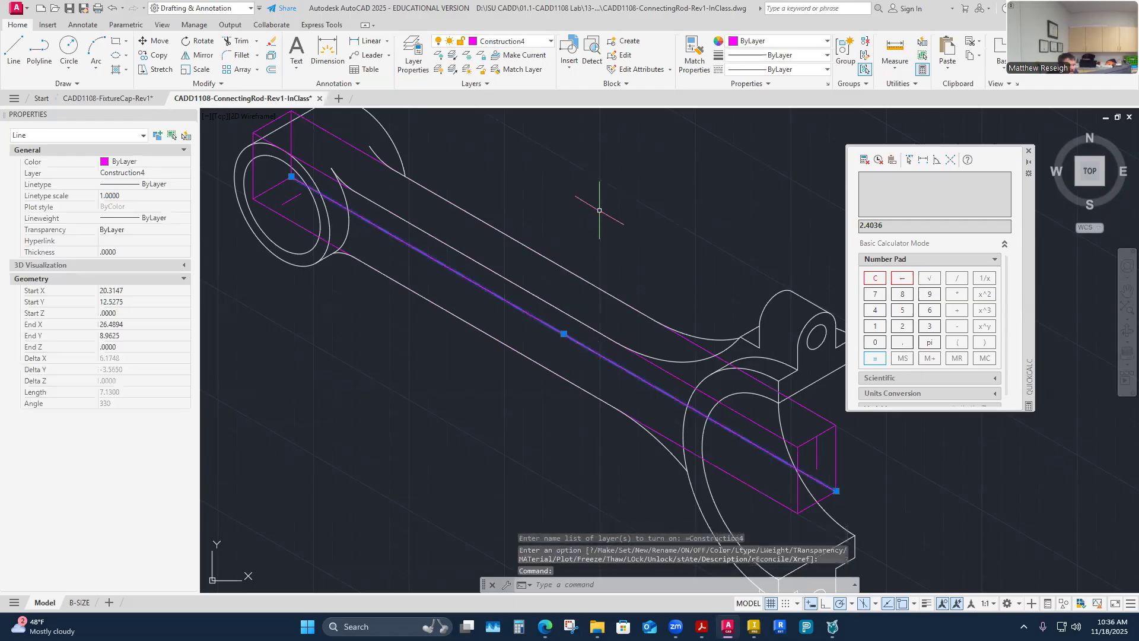
{"action": "key", "text": "Escape"}
{"action": "key", "text": "Escape"}
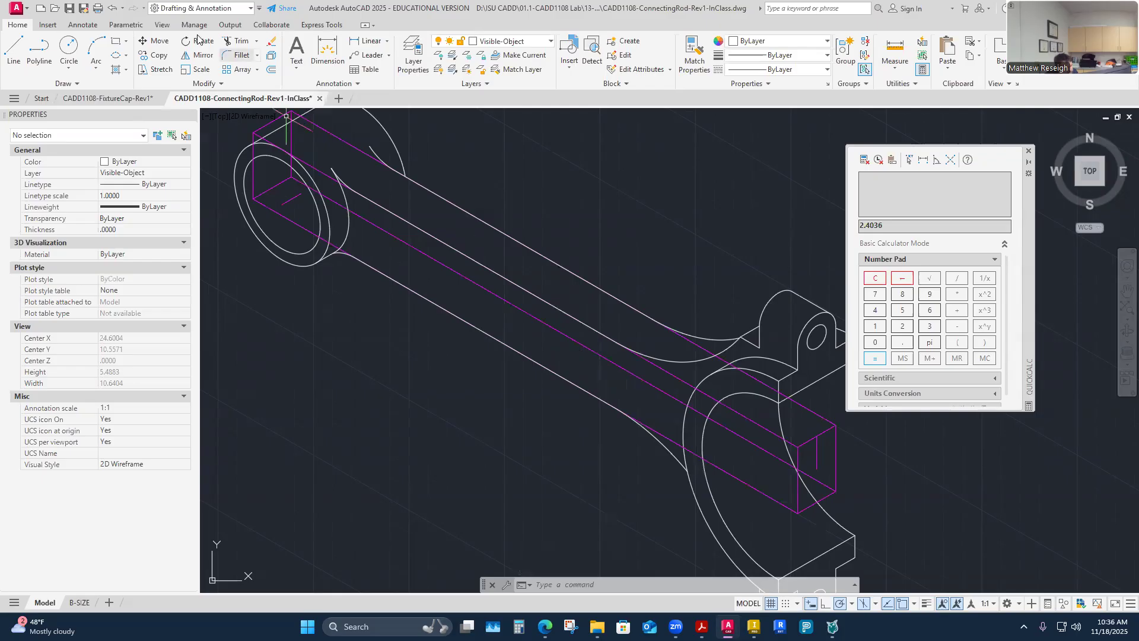
Step: Make Construction4 the current layer and draw a lengthwise centerline on the construction box's front face between its end edges' midpoints
{"action": "left_click", "coordinate": [550, 40]}
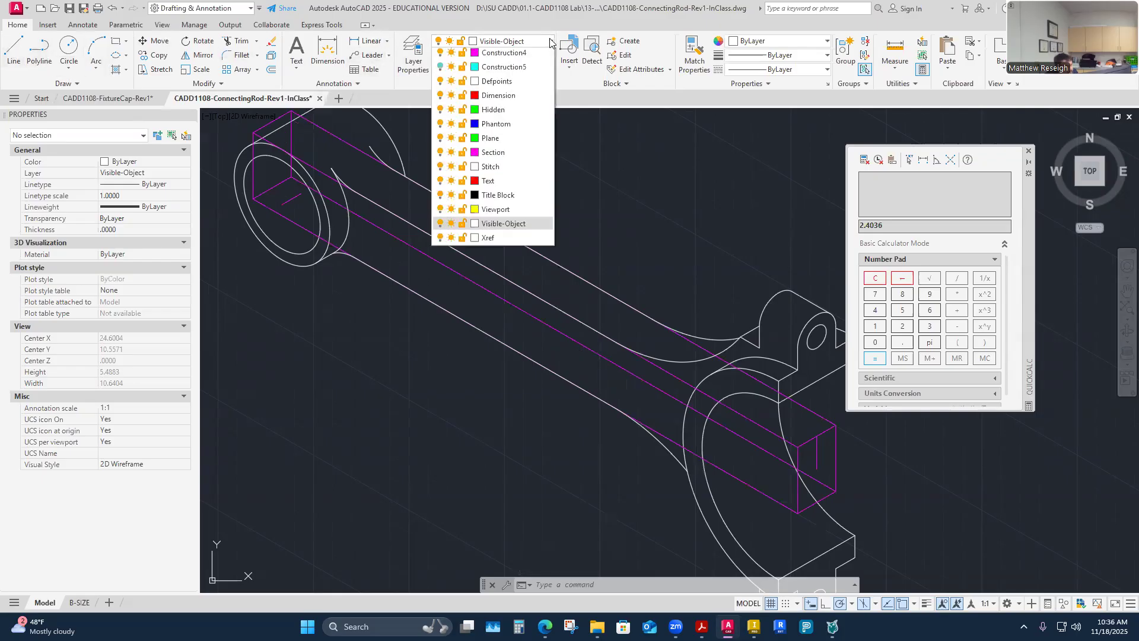
{"action": "left_click", "coordinate": [496, 184]}
{"action": "left_click", "coordinate": [14, 50]}
{"action": "scroll", "coordinate": [778, 491], "scroll_direction": "up", "scroll_amount": 4}
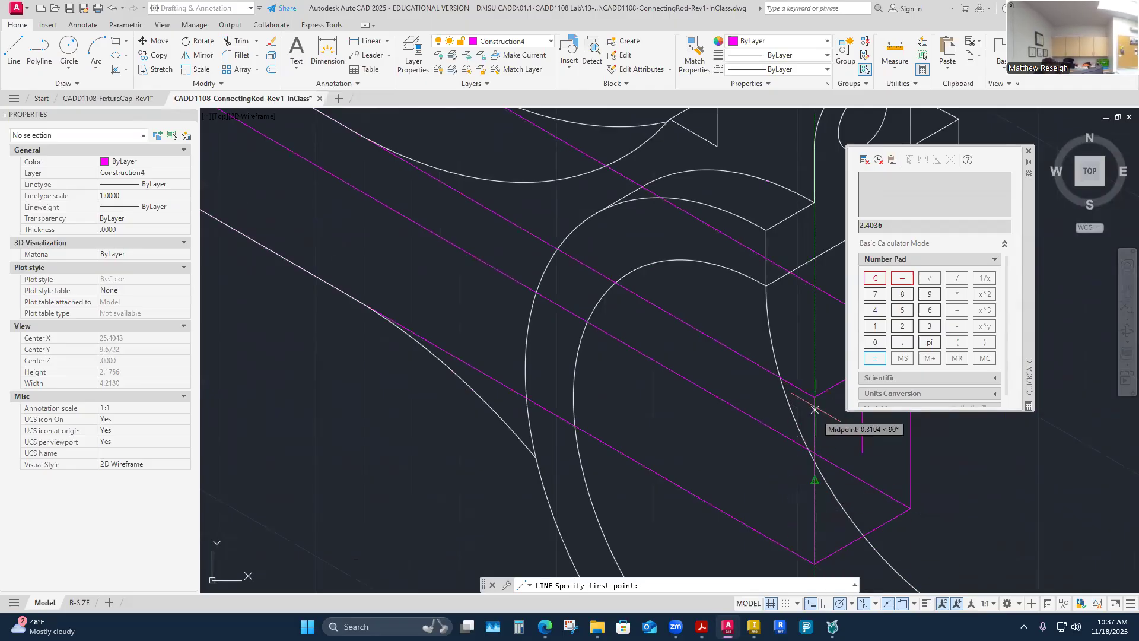
{"action": "left_click", "coordinate": [814, 481]}
{"action": "scroll", "coordinate": [815, 481], "scroll_direction": "down", "scroll_amount": 3}
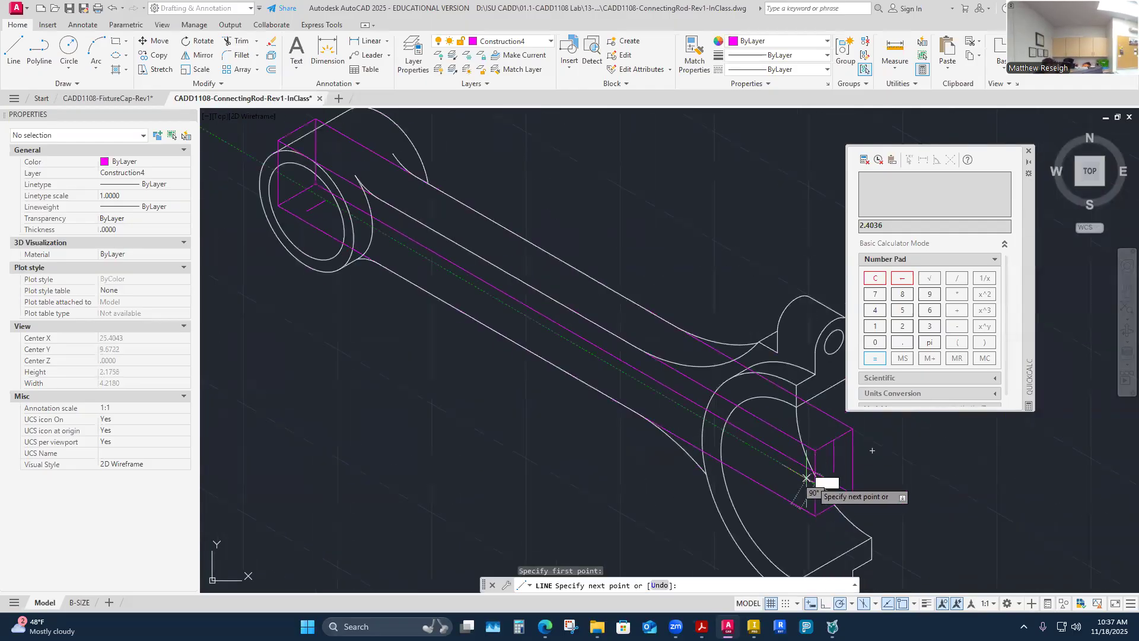
{"action": "scroll", "coordinate": [307, 198], "scroll_direction": "up", "scroll_amount": 2}
{"action": "scroll", "coordinate": [307, 219], "scroll_direction": "up", "scroll_amount": 2}
{"action": "scroll", "coordinate": [381, 312], "scroll_direction": "down", "scroll_amount": 2}
{"action": "scroll", "coordinate": [412, 364], "scroll_direction": "up", "scroll_amount": 2}
{"action": "scroll", "coordinate": [304, 218], "scroll_direction": "up", "scroll_amount": 3}
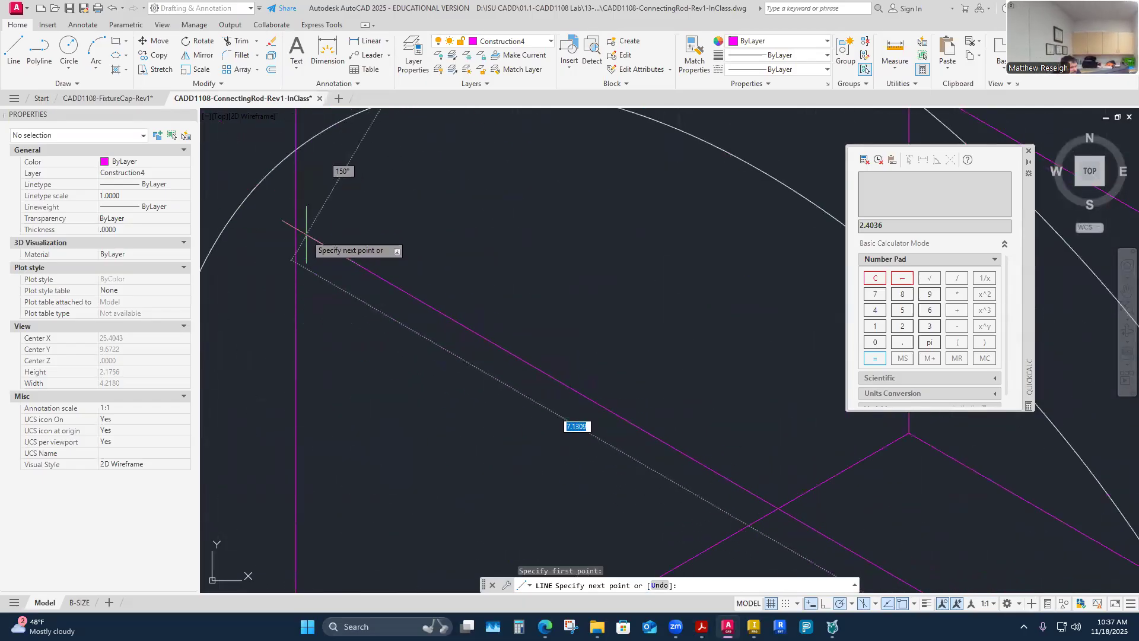
{"action": "left_click", "coordinate": [295, 255]}
{"action": "right_click", "coordinate": [295, 256]}
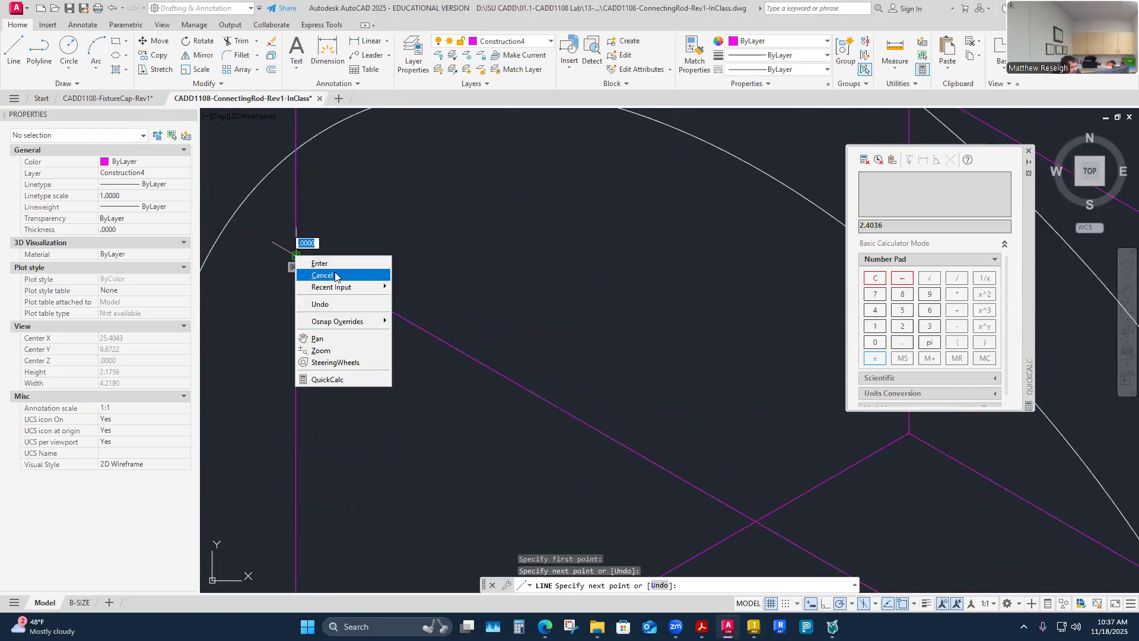
{"action": "left_click", "coordinate": [320, 256]}
{"action": "scroll", "coordinate": [379, 247], "scroll_direction": "down", "scroll_amount": 3}
{"action": "scroll", "coordinate": [390, 248], "scroll_direction": "down", "scroll_amount": 5}
{"action": "scroll", "coordinate": [817, 497], "scroll_direction": "up", "scroll_amount": 2}
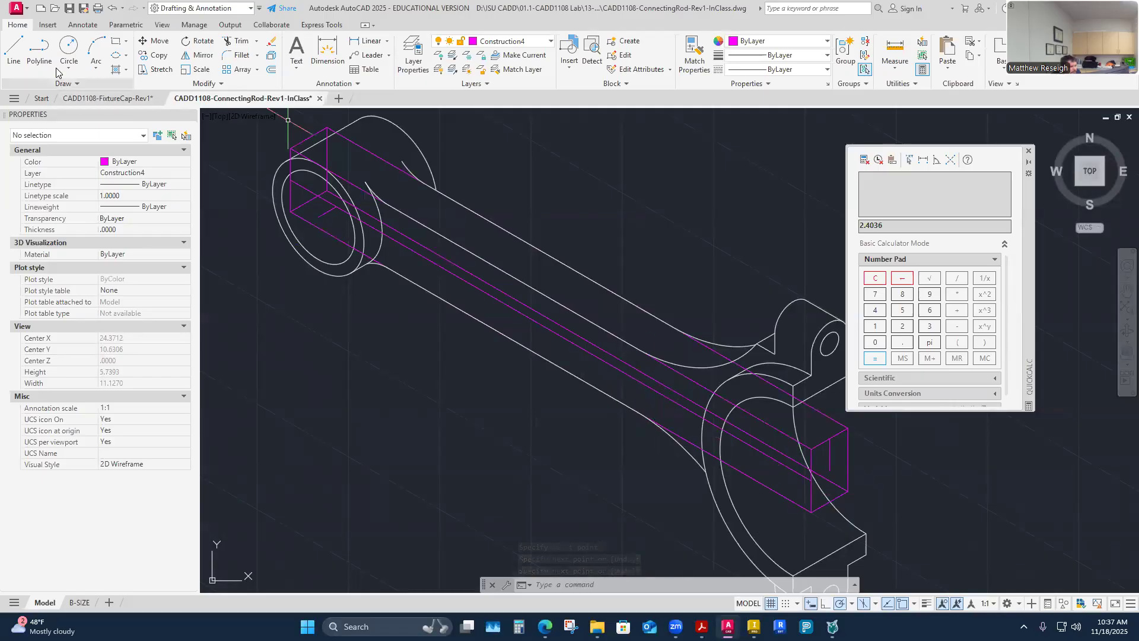
Step: Draw a vertical construction line from the centerline point 2 units in from the large-end edge down to the front face's lower edge
{"action": "left_click", "coordinate": [14, 51]}
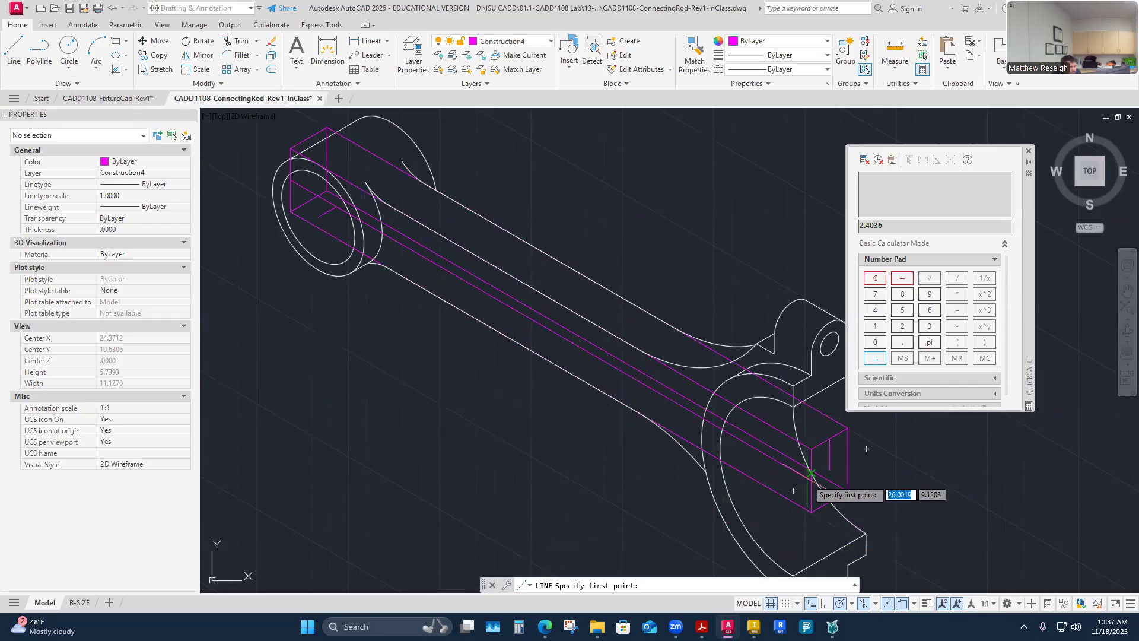
{"action": "scroll", "coordinate": [793, 491], "scroll_direction": "up", "scroll_amount": 4}
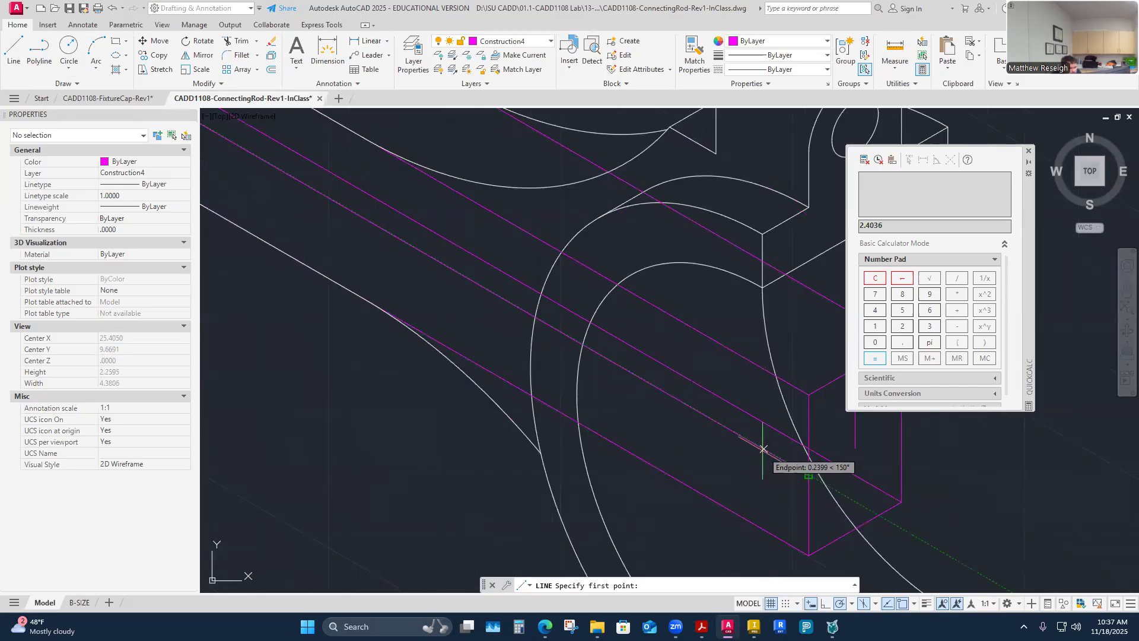
{"action": "type", "text": "2"}
{"action": "key", "text": "Return"}
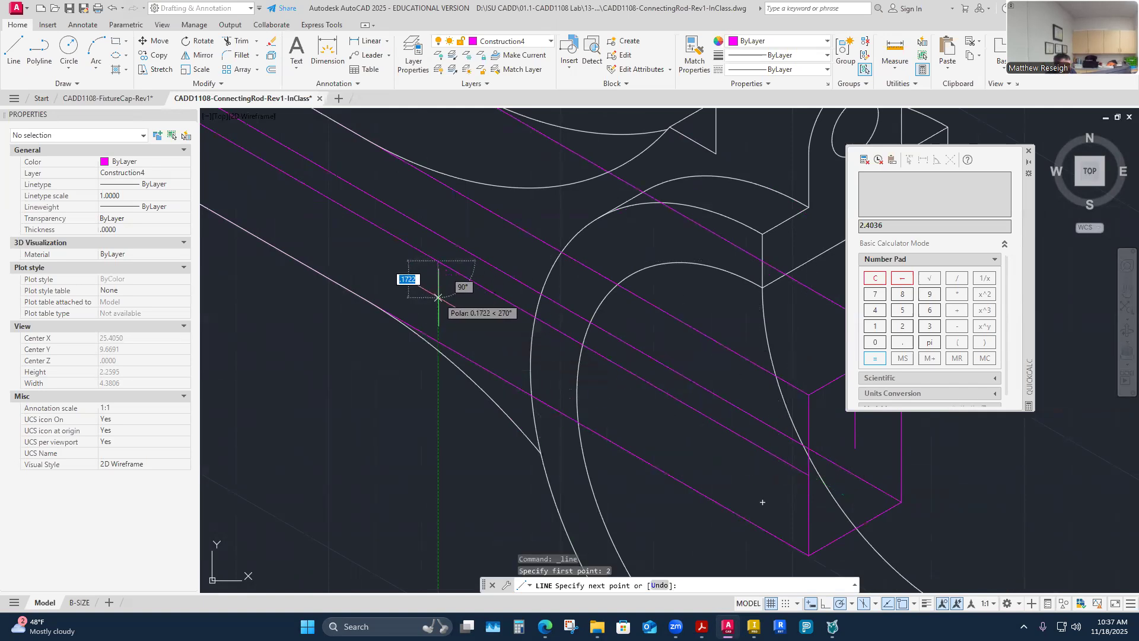
{"action": "left_click", "coordinate": [438, 340]}
{"action": "right_click", "coordinate": [438, 341]}
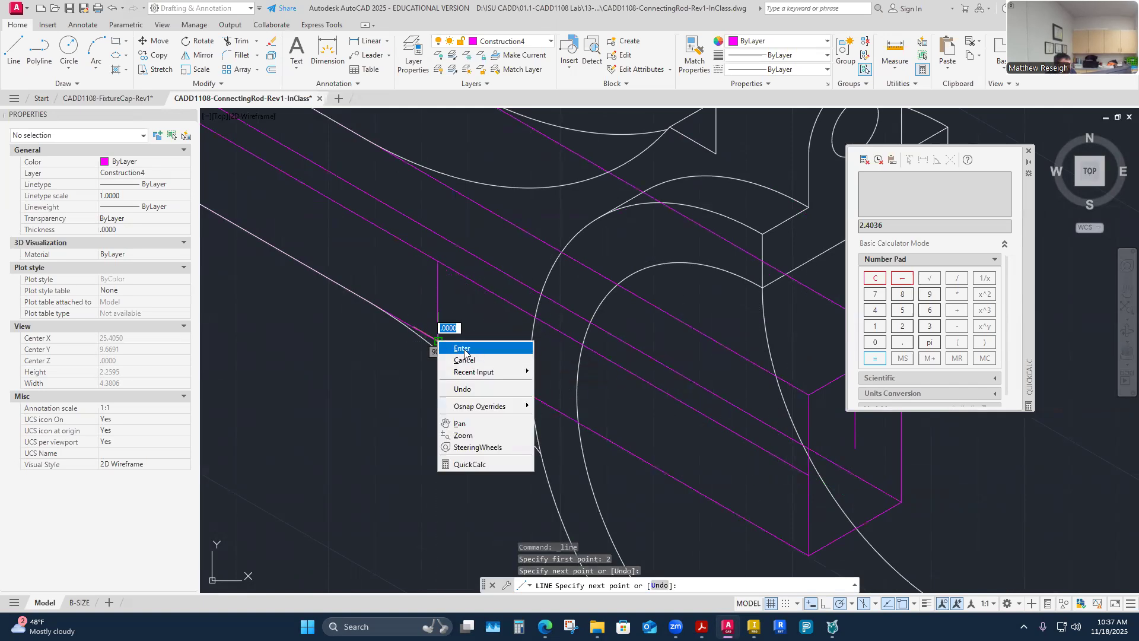
{"action": "left_click", "coordinate": [465, 350]}
Step: Draw the matching vertical construction line from that centerline point near the large end up to the front face's upper edge
{"action": "right_click", "coordinate": [426, 207]}
{"action": "left_click", "coordinate": [457, 214]}
{"action": "left_click", "coordinate": [438, 261]}
{"action": "scroll", "coordinate": [436, 261], "scroll_direction": "down", "scroll_amount": 2}
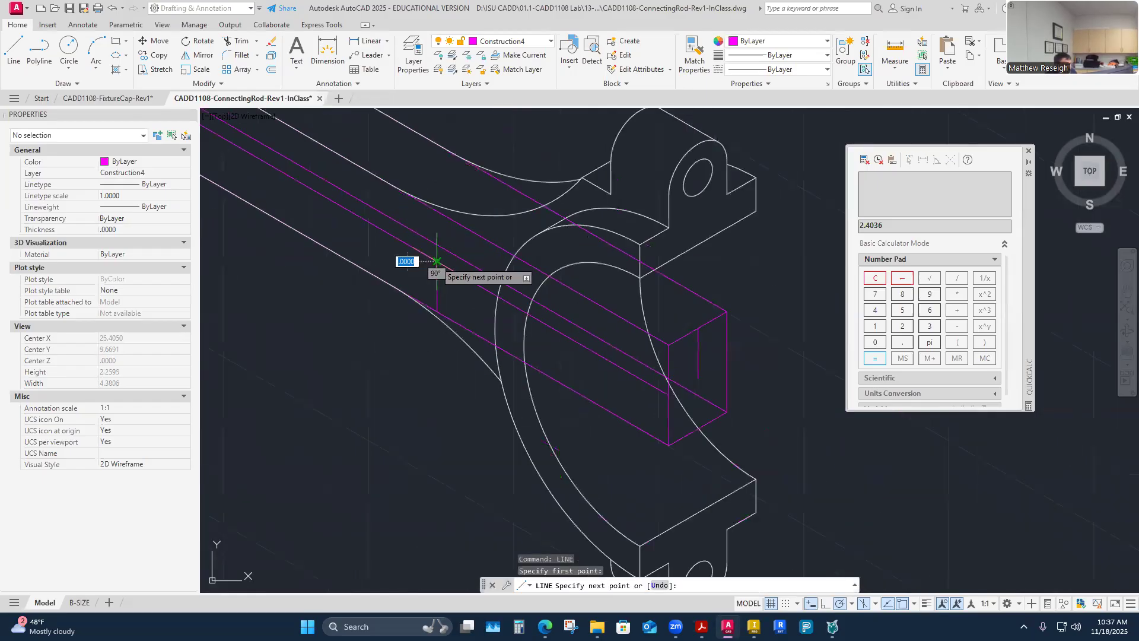
{"action": "scroll", "coordinate": [437, 202], "scroll_direction": "up", "scroll_amount": 2}
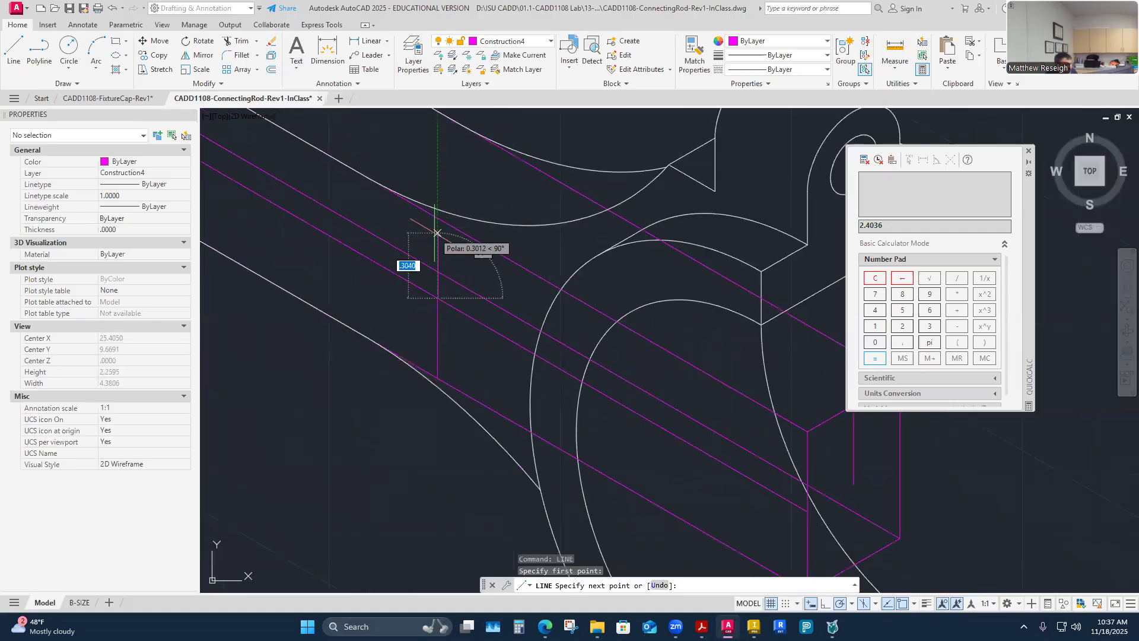
{"action": "right_click", "coordinate": [437, 217]}
{"action": "left_click", "coordinate": [469, 225]}
{"action": "scroll", "coordinate": [501, 277], "scroll_direction": "down", "scroll_amount": 5}
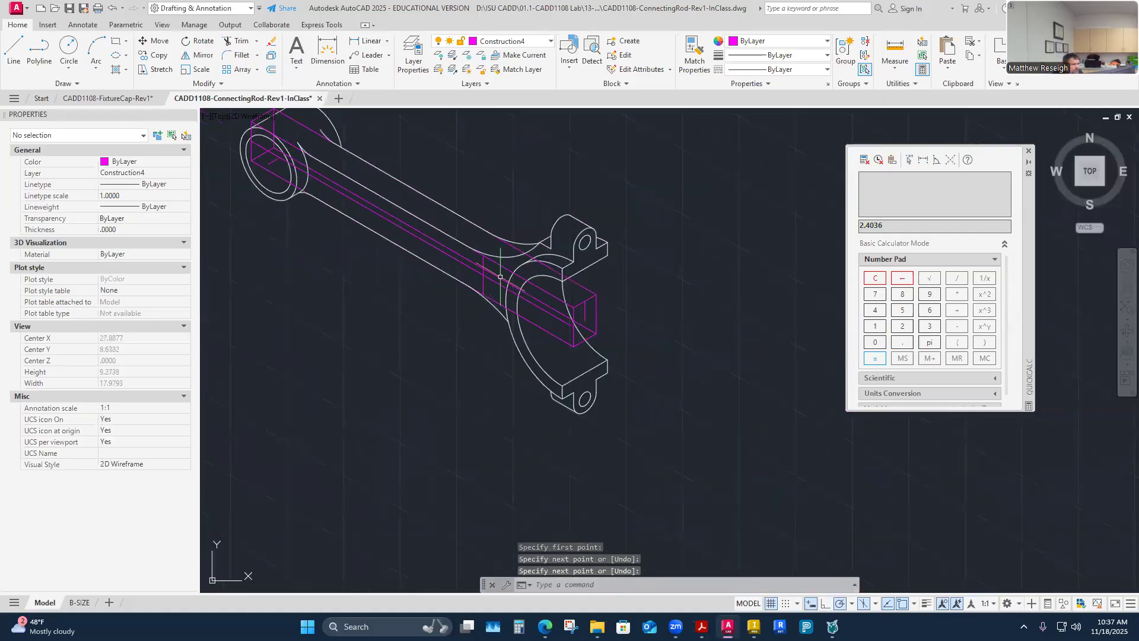
Step: Draw a vertical construction line down to the lower edge from the centerline point 3 units farther toward the small end
{"action": "scroll", "coordinate": [352, 188], "scroll_direction": "up", "scroll_amount": 4}
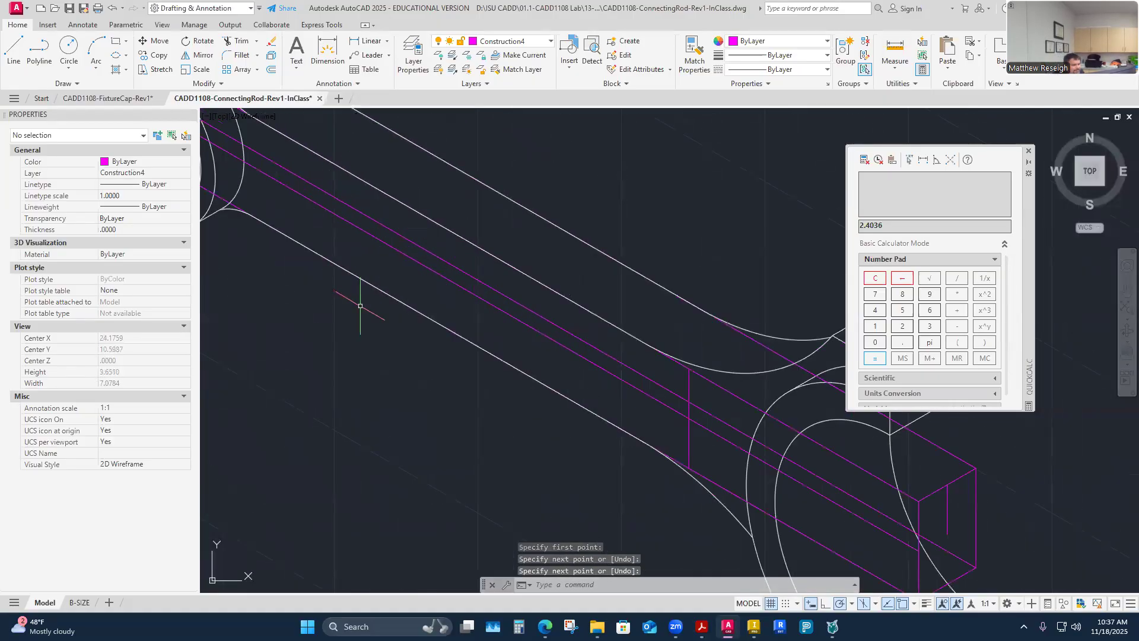
{"action": "left_click", "coordinate": [15, 52]}
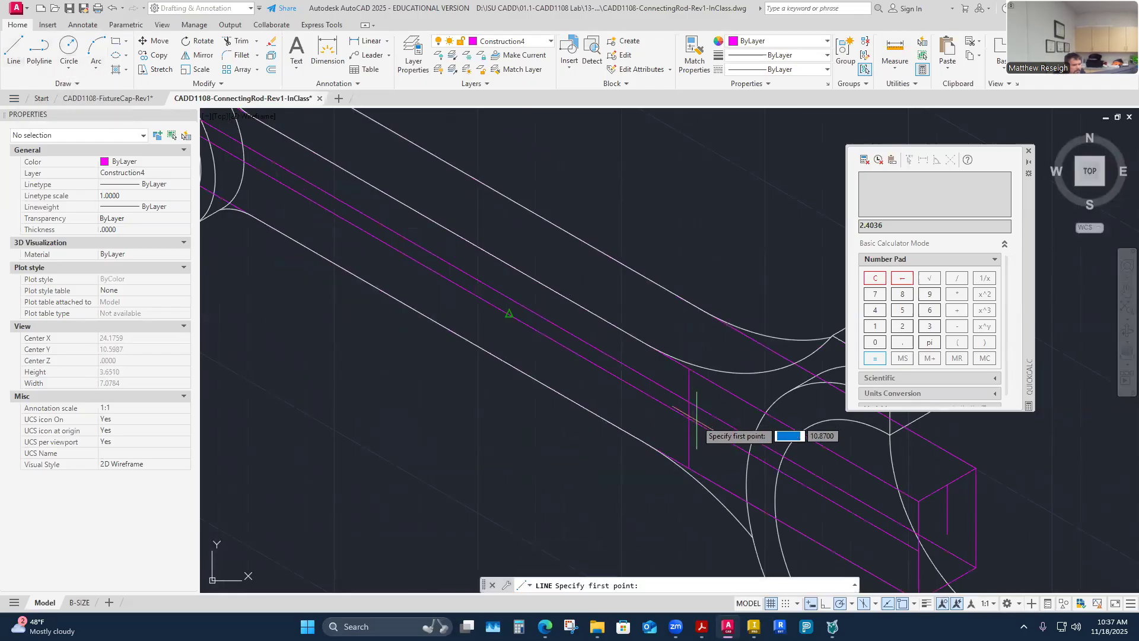
{"action": "type", "text": "3"}
{"action": "key", "text": "Return"}
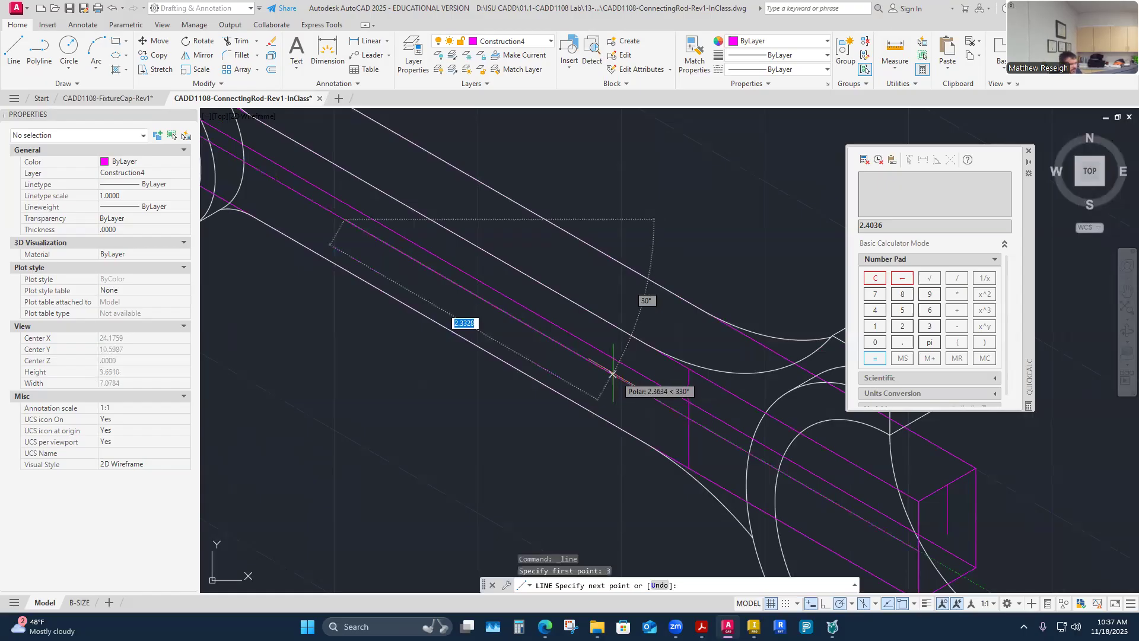
{"action": "left_click", "coordinate": [345, 268]}
{"action": "right_click", "coordinate": [345, 268]}
{"action": "left_click", "coordinate": [363, 277]}
Step: Extend the small-end slot position upward with a vertical construction line from the centerline to the front face's upper edge
{"action": "right_click", "coordinate": [340, 176]}
{"action": "left_click", "coordinate": [354, 187]}
{"action": "scroll", "coordinate": [345, 194], "scroll_direction": "up", "scroll_amount": 2}
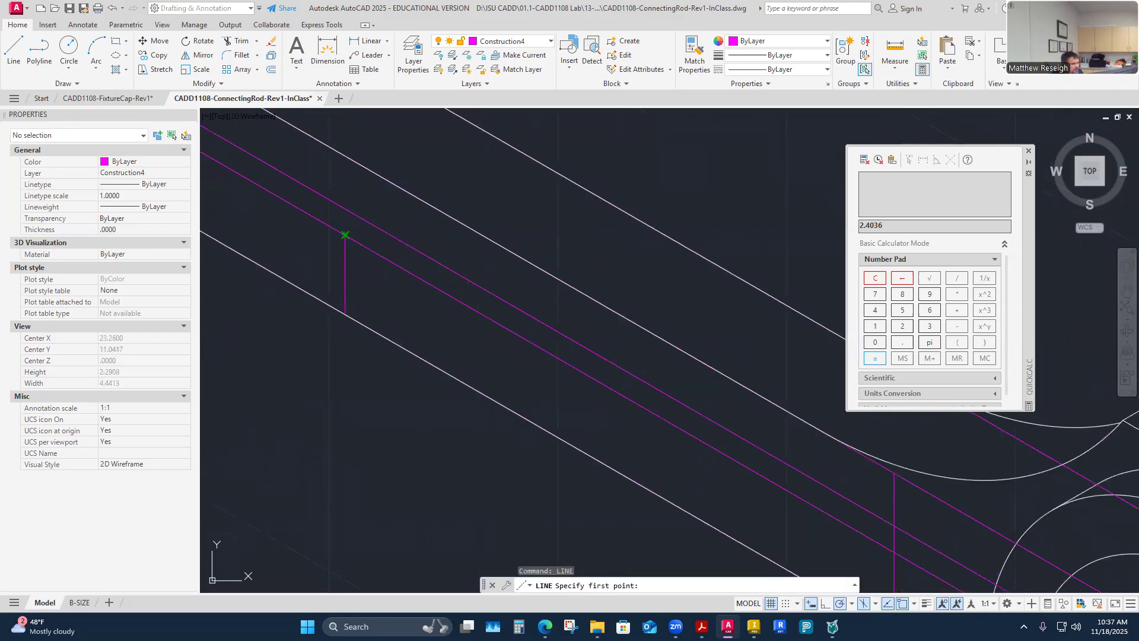
{"action": "left_click", "coordinate": [345, 235]}
{"action": "left_click", "coordinate": [344, 157]}
{"action": "right_click", "coordinate": [346, 157]}
{"action": "left_click", "coordinate": [371, 176]}
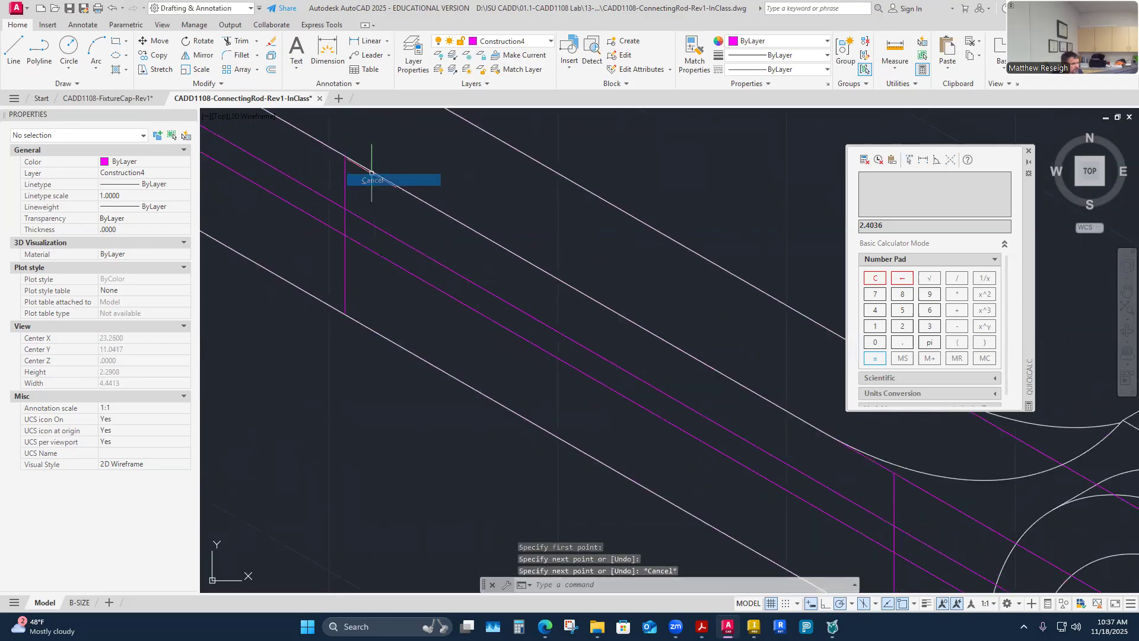
{"action": "scroll", "coordinate": [379, 178], "scroll_direction": "down", "scroll_amount": 4}
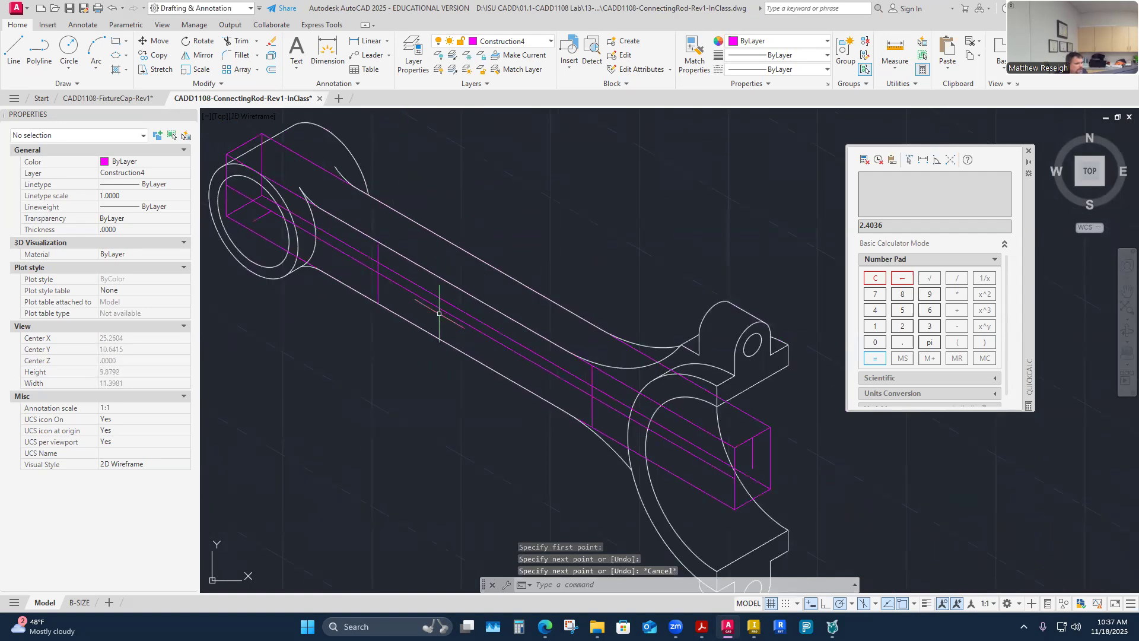
{"action": "scroll", "coordinate": [379, 275], "scroll_direction": "up", "scroll_amount": 2}
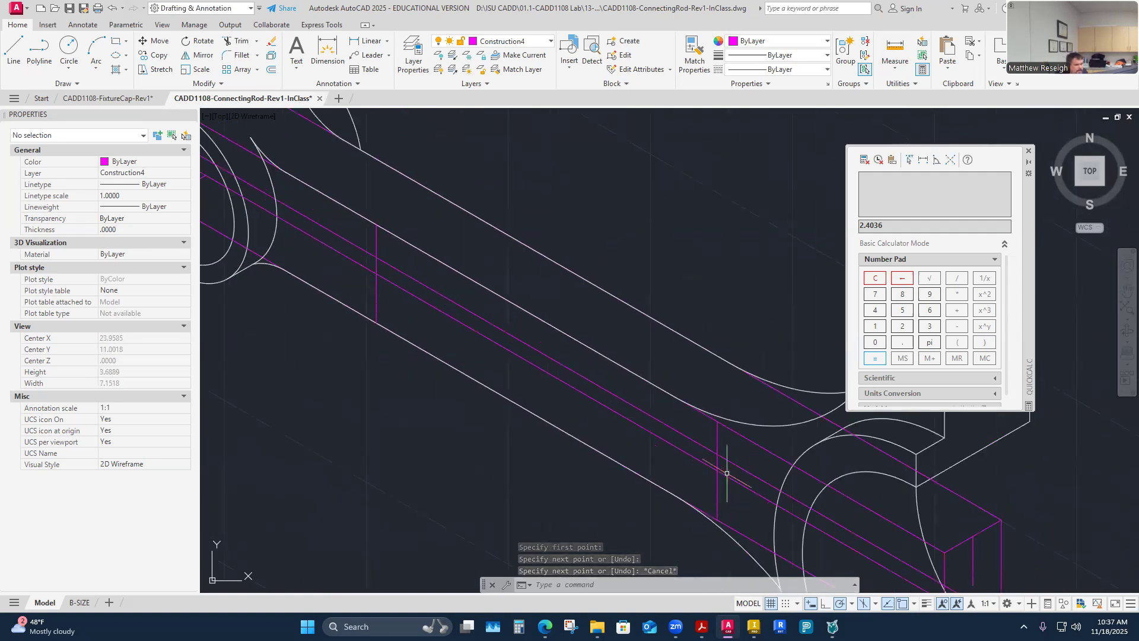
{"action": "left_click", "coordinate": [750, 473]}
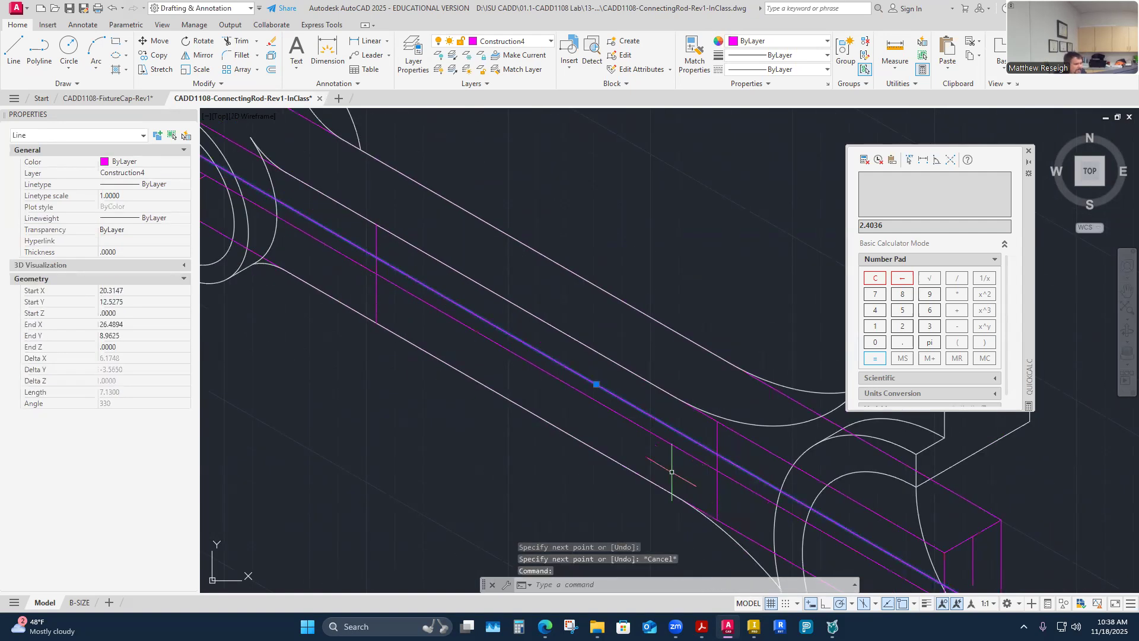
{"action": "key", "text": "Escape"}
{"action": "key", "text": "Escape"}
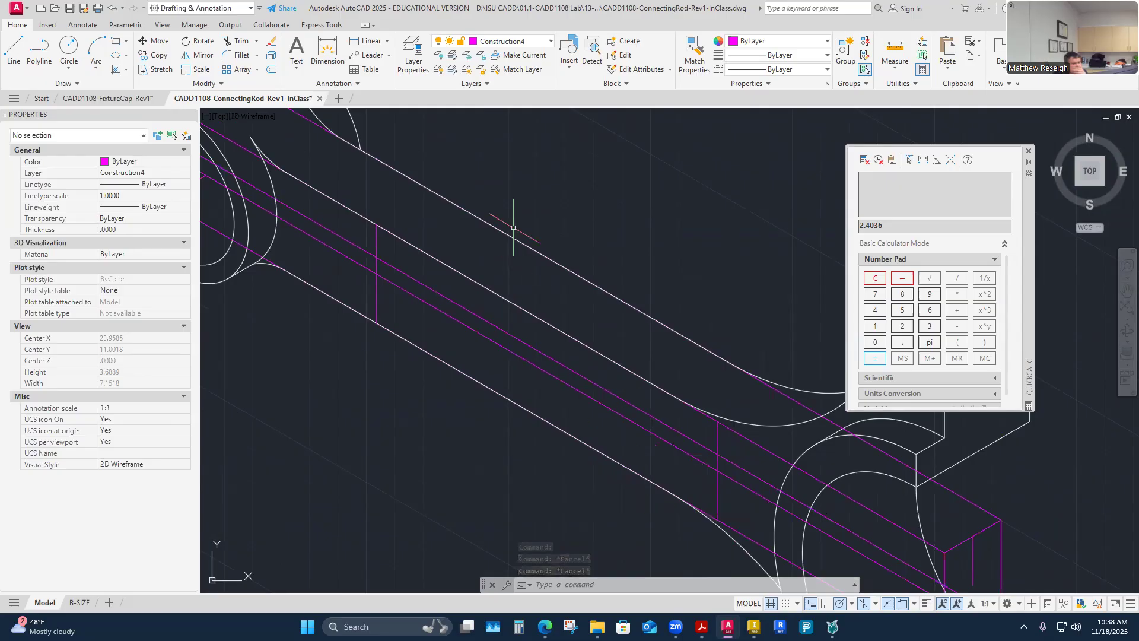
Step: Make Visible-Object the current layer and draw an isocircle of radius .25 at the small-end slot center on the front face
{"action": "left_click", "coordinate": [549, 42]}
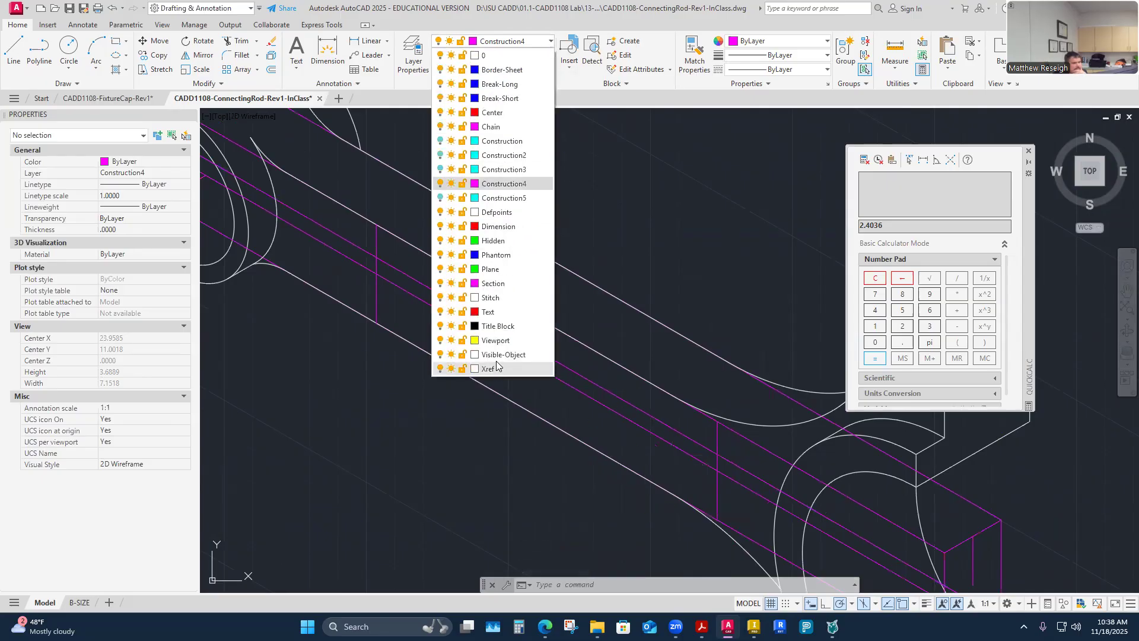
{"action": "left_click", "coordinate": [503, 355]}
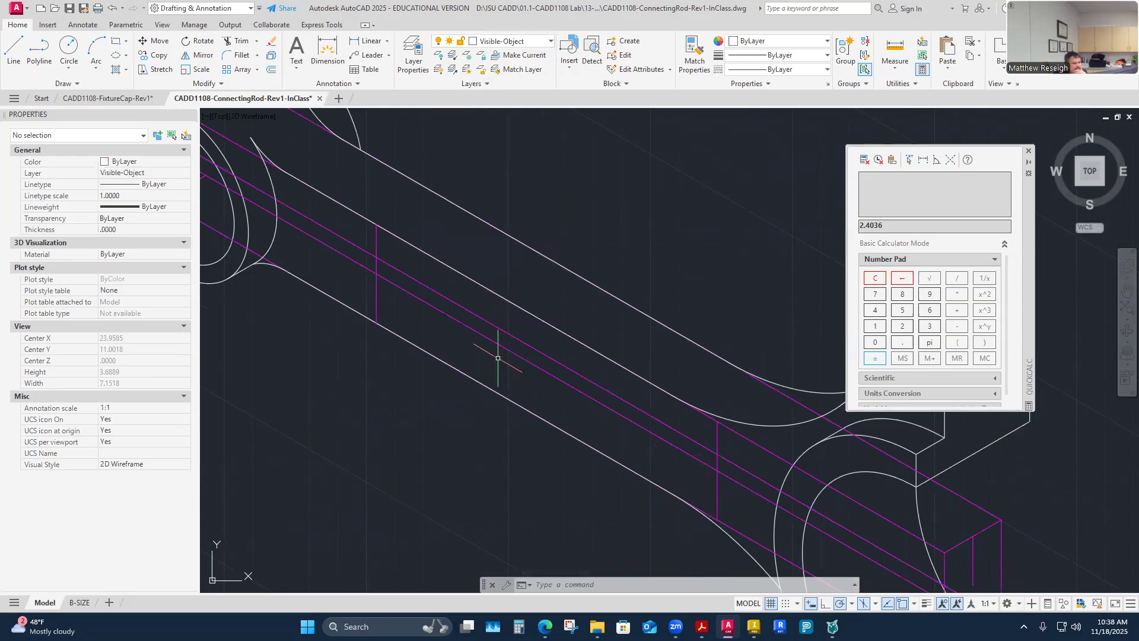
{"action": "left_click", "coordinate": [117, 55]}
{"action": "left_click", "coordinate": [783, 585]}
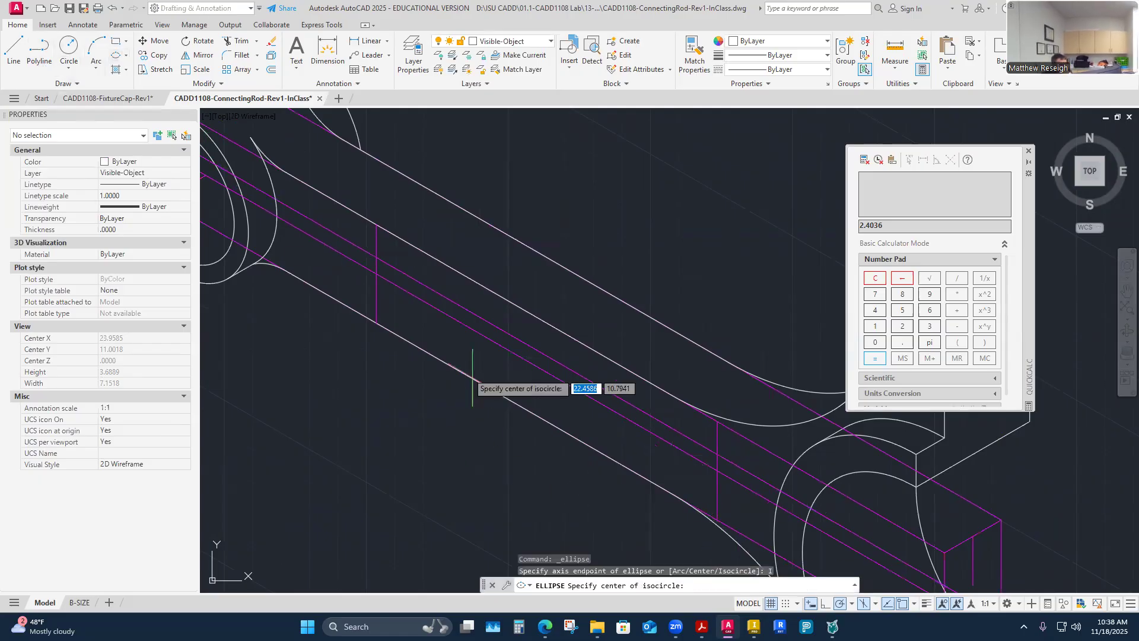
{"action": "left_click", "coordinate": [376, 274]}
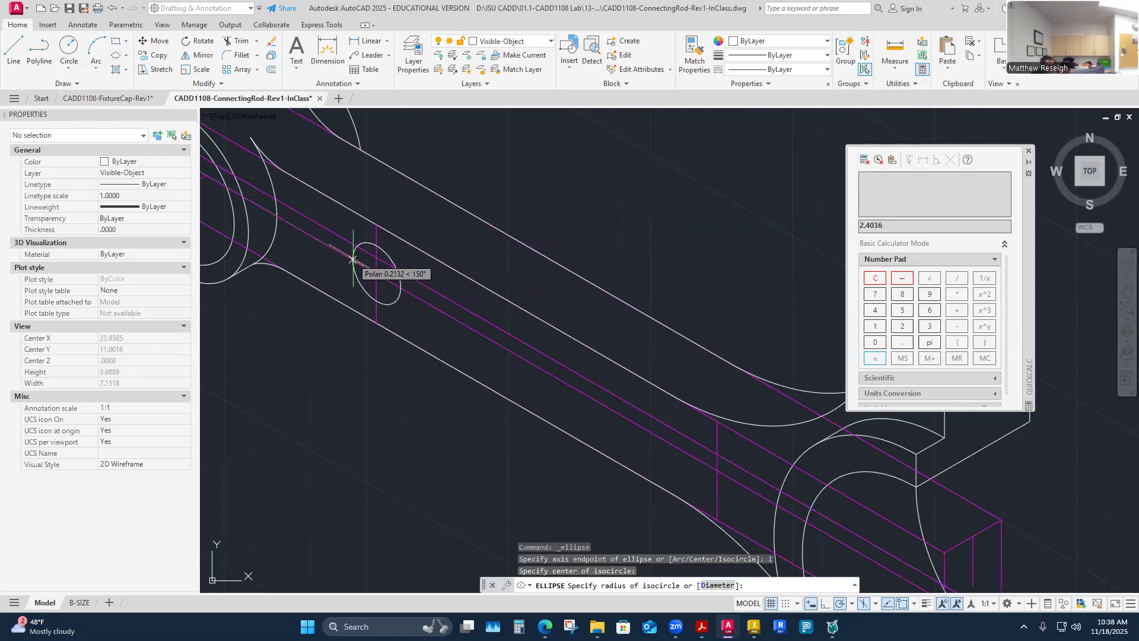
{"action": "type", "text": ".25"}
{"action": "key", "text": "Return"}
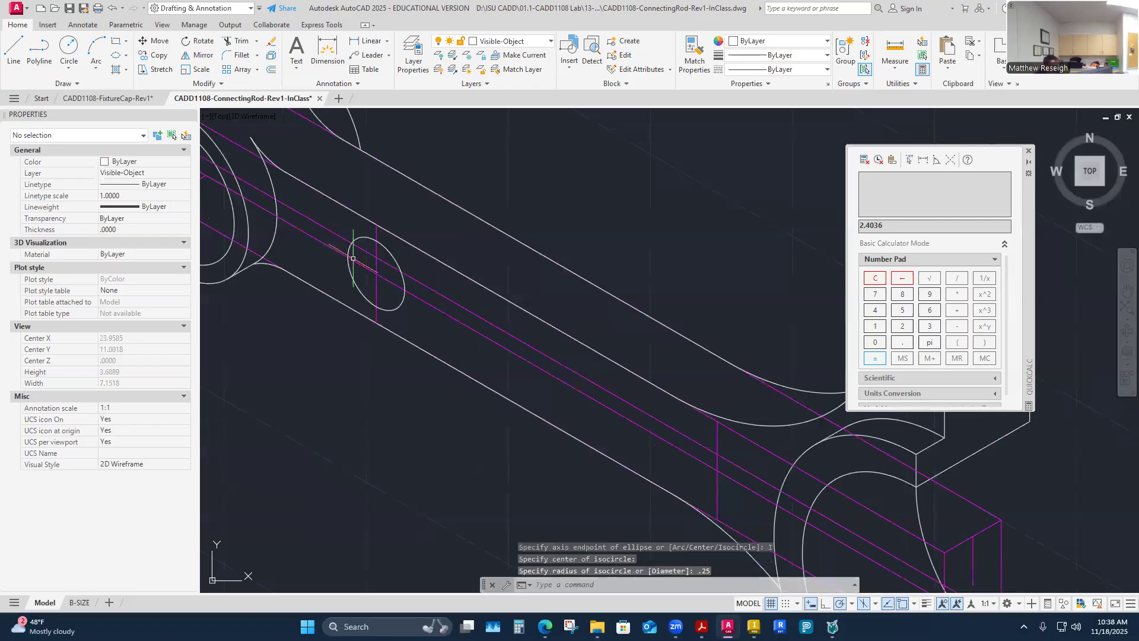
Step: Copy the slot isocircle from its center to the slot center nearer the large end, 3 units along the centerline
{"action": "left_click", "coordinate": [159, 55]}
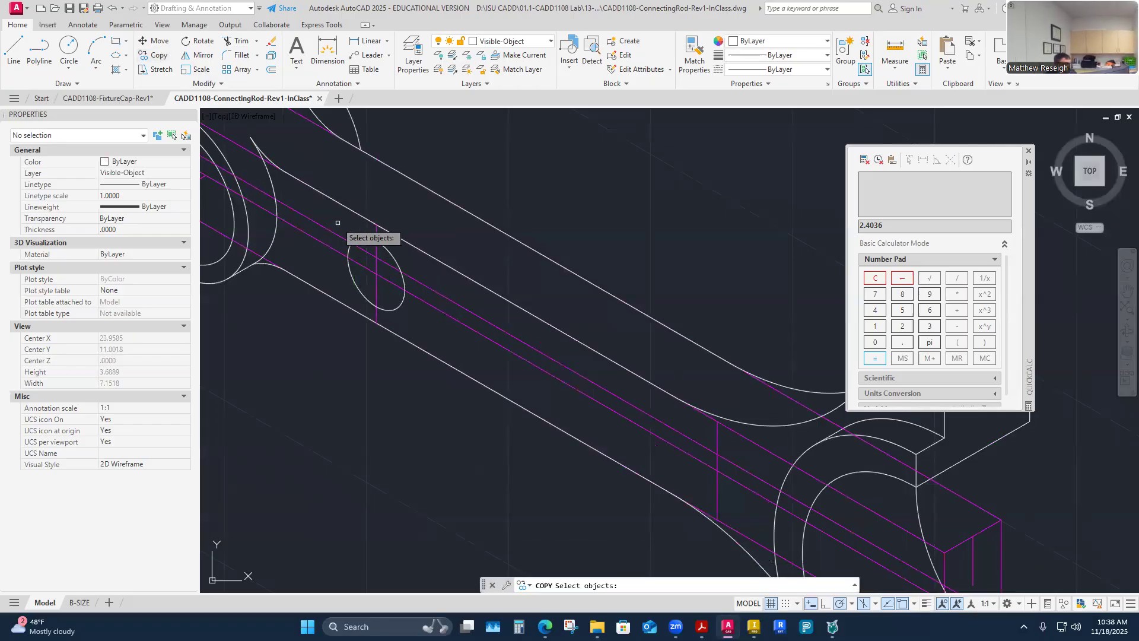
{"action": "left_click", "coordinate": [360, 238]}
{"action": "key", "text": "Return"}
{"action": "left_click", "coordinate": [376, 274]}
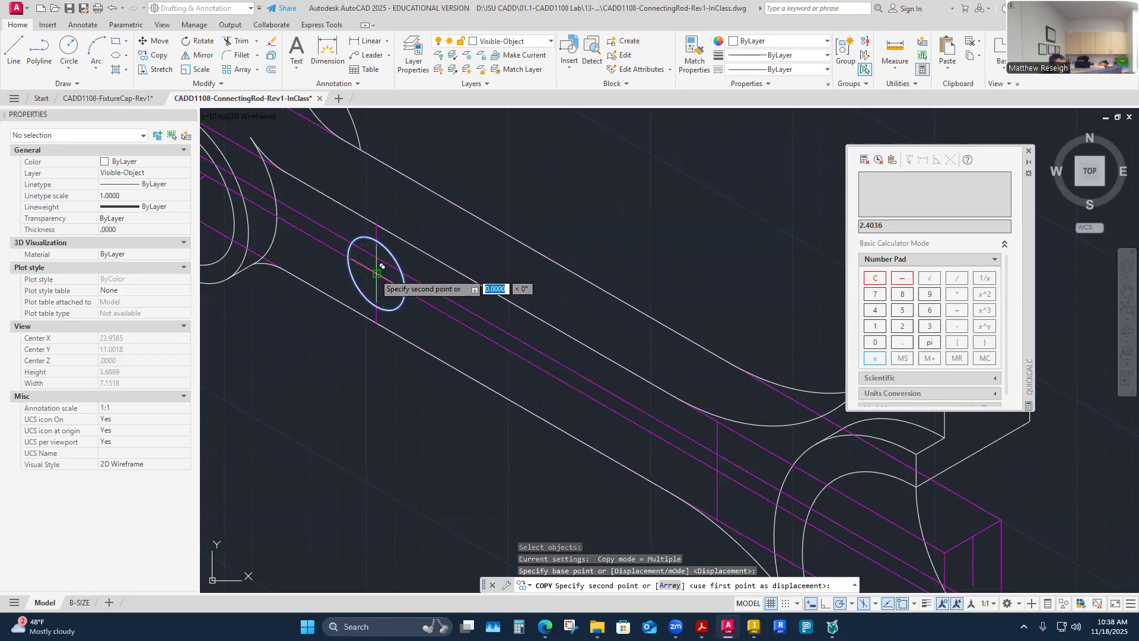
{"action": "left_click", "coordinate": [717, 470]}
{"action": "right_click", "coordinate": [717, 481]}
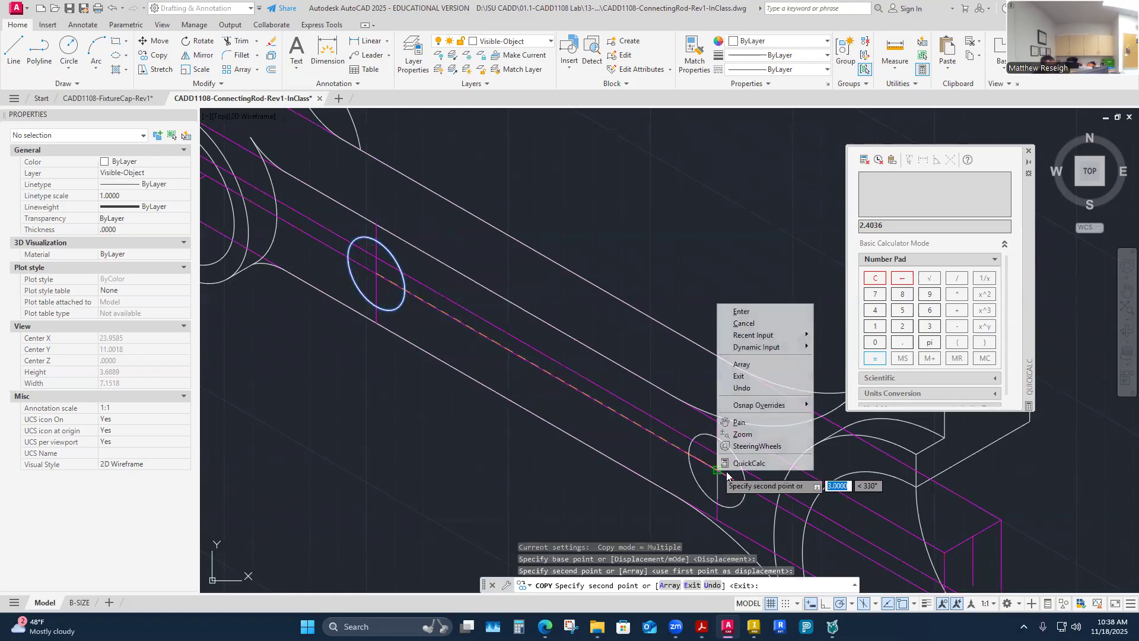
{"action": "left_click", "coordinate": [741, 311]}
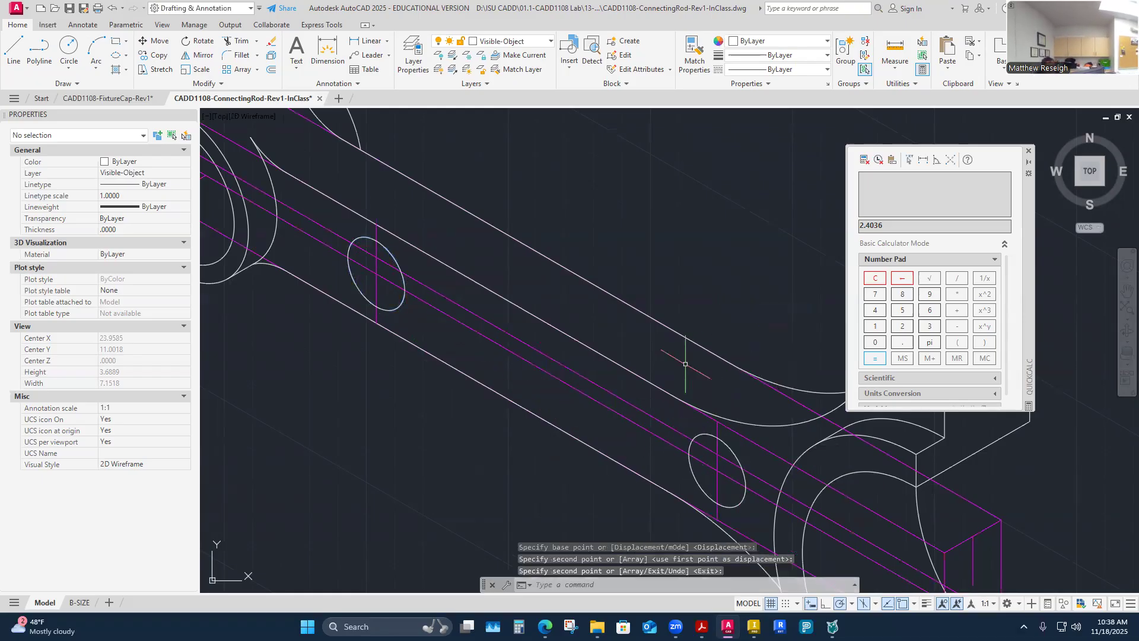
Step: Draw the slot's upper edge line between the two isocircles where their vertical construction lines cross them
{"action": "left_click", "coordinate": [11, 46]}
{"action": "left_click", "coordinate": [376, 240]}
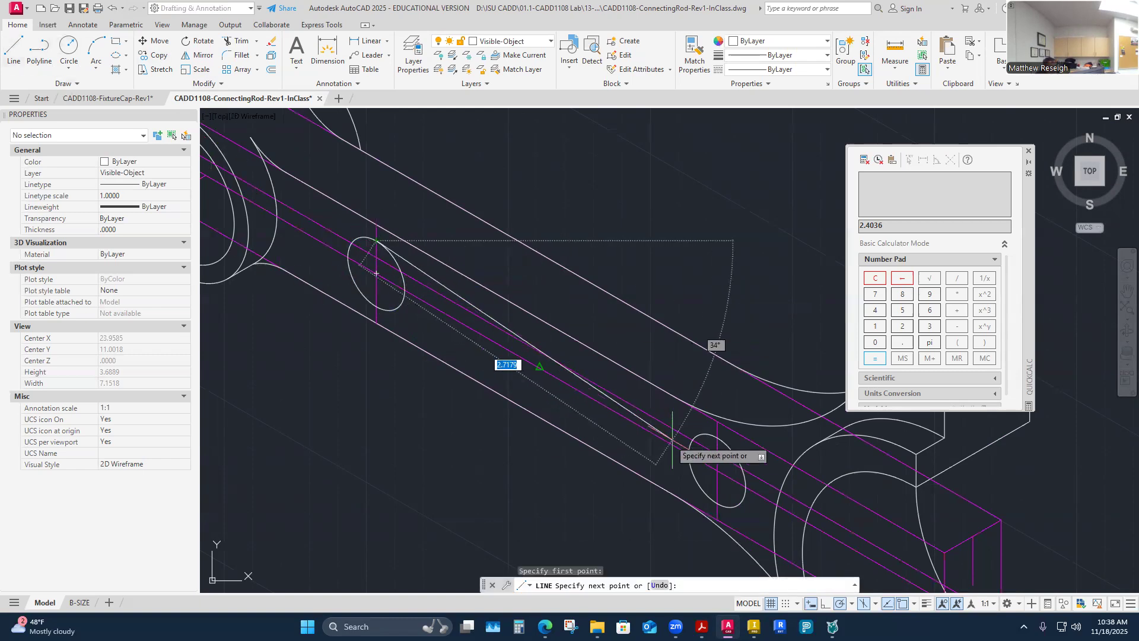
{"action": "left_click", "coordinate": [690, 428]}
{"action": "right_click", "coordinate": [710, 437]}
{"action": "left_click", "coordinate": [735, 445]}
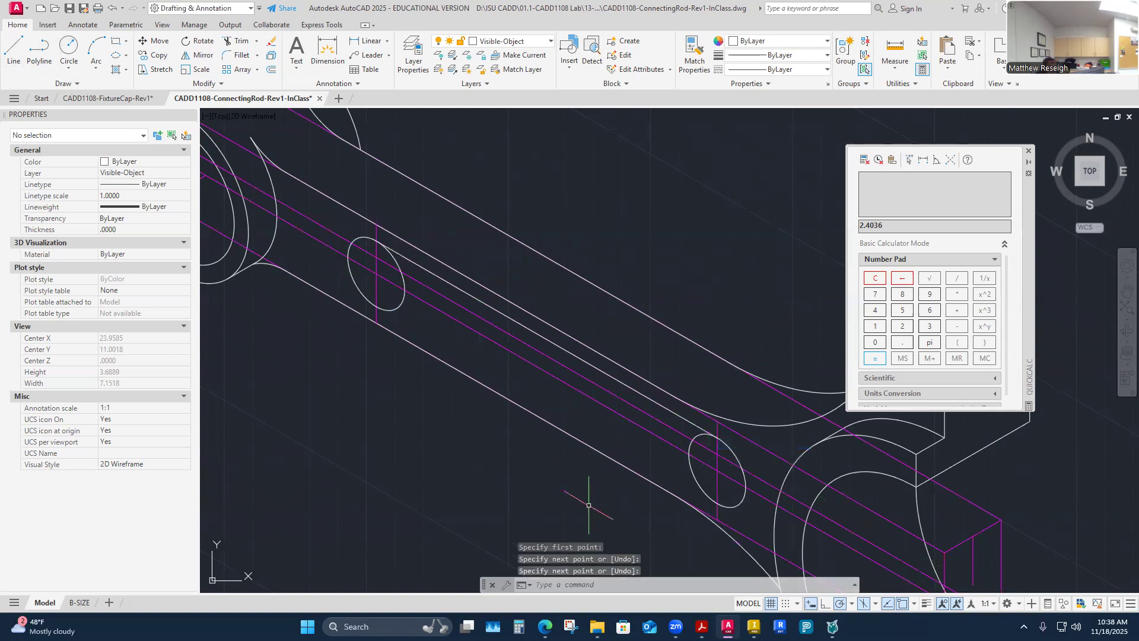
Step: Draw the slot's lower edge line between the two isocircles where their vertical construction lines cross them
{"action": "right_click", "coordinate": [589, 505]}
{"action": "left_click", "coordinate": [611, 292]}
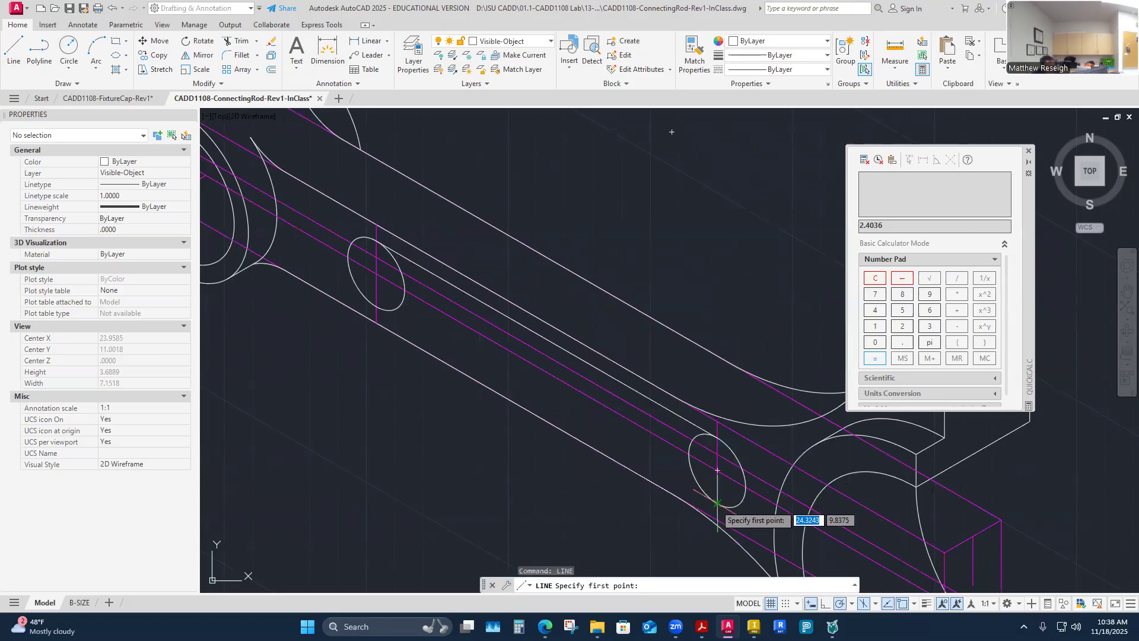
{"action": "left_click", "coordinate": [717, 504]}
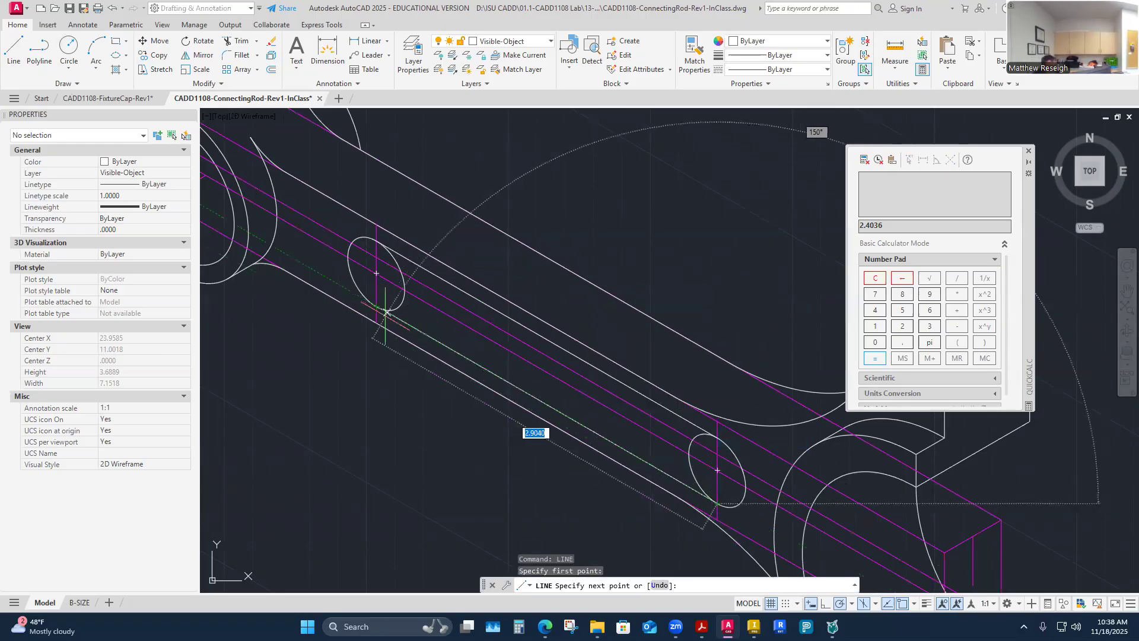
{"action": "left_click", "coordinate": [376, 322]}
{"action": "right_click", "coordinate": [372, 311]}
{"action": "left_click", "coordinate": [389, 316]}
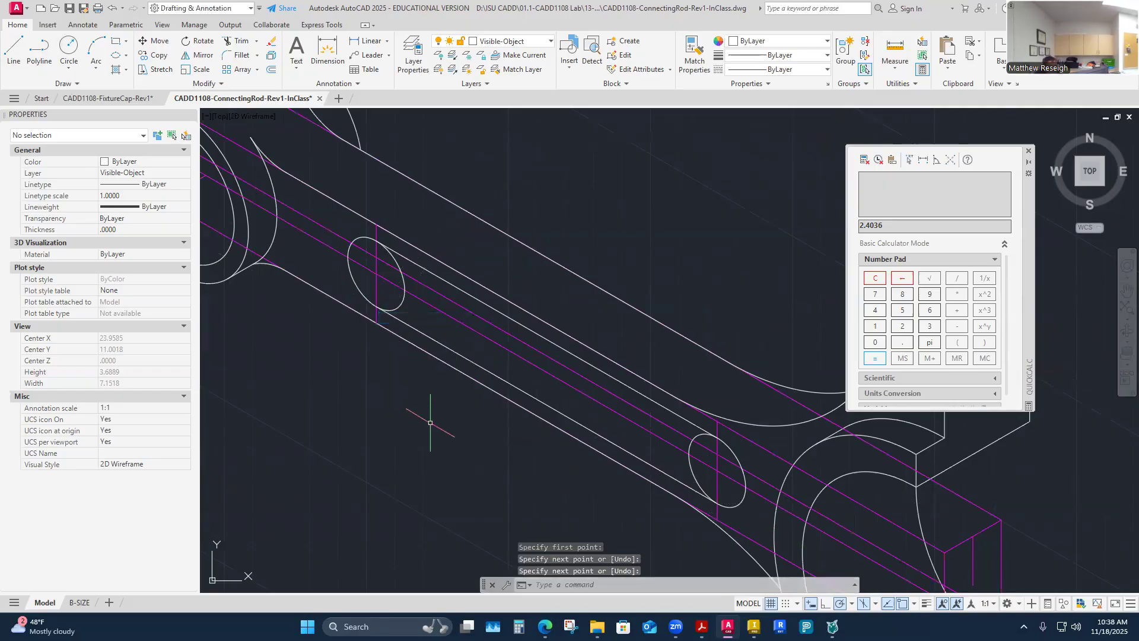
Step: Trim away the inner halves of both isocircles, leaving a closed rounded slot outline on the front face
{"action": "left_click", "coordinate": [239, 45]}
{"action": "scroll", "coordinate": [389, 264], "scroll_direction": "up", "scroll_amount": 5}
{"action": "scroll", "coordinate": [438, 257], "scroll_direction": "down", "scroll_amount": 3}
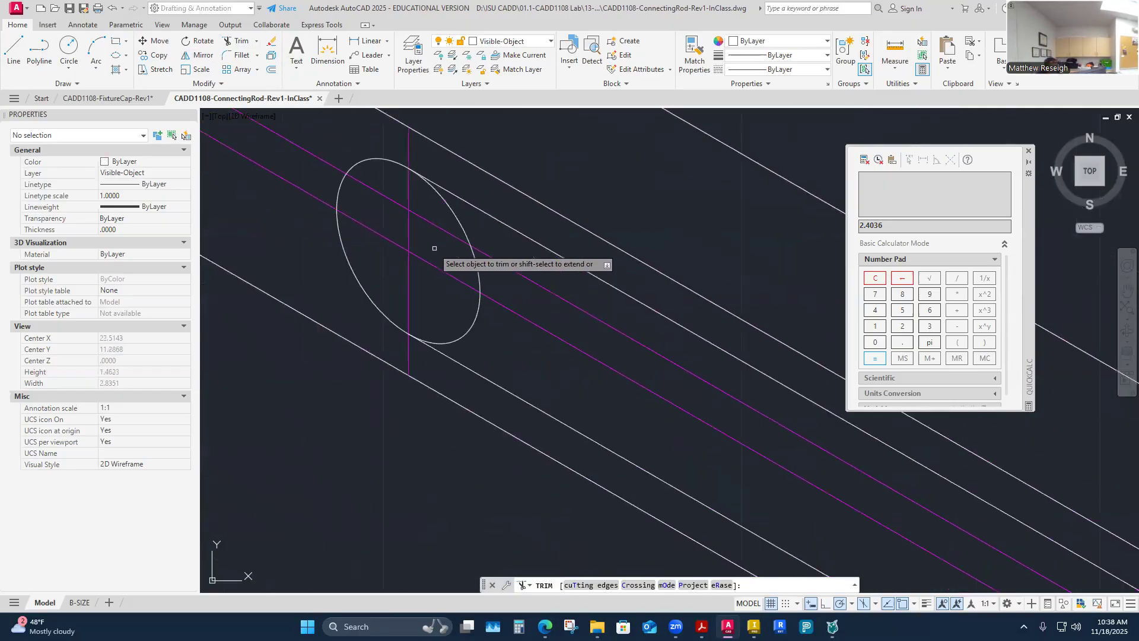
{"action": "left_click", "coordinate": [449, 206]}
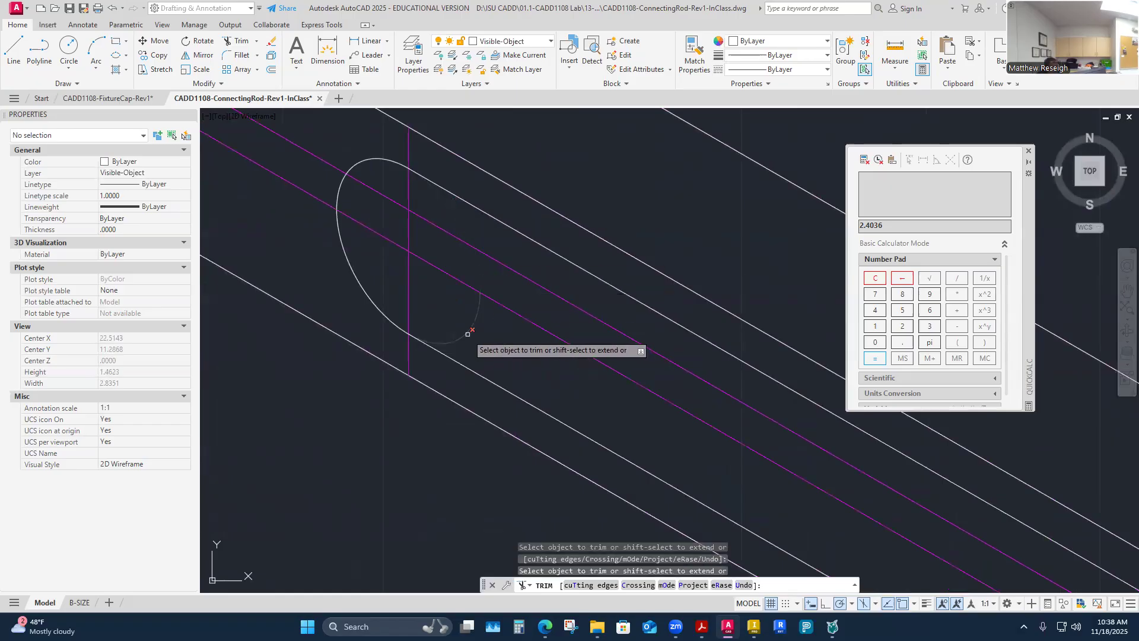
{"action": "scroll", "coordinate": [498, 379], "scroll_direction": "down", "scroll_amount": 4}
{"action": "scroll", "coordinate": [814, 508], "scroll_direction": "up", "scroll_amount": 2}
{"action": "scroll", "coordinate": [813, 508], "scroll_direction": "up", "scroll_amount": 5}
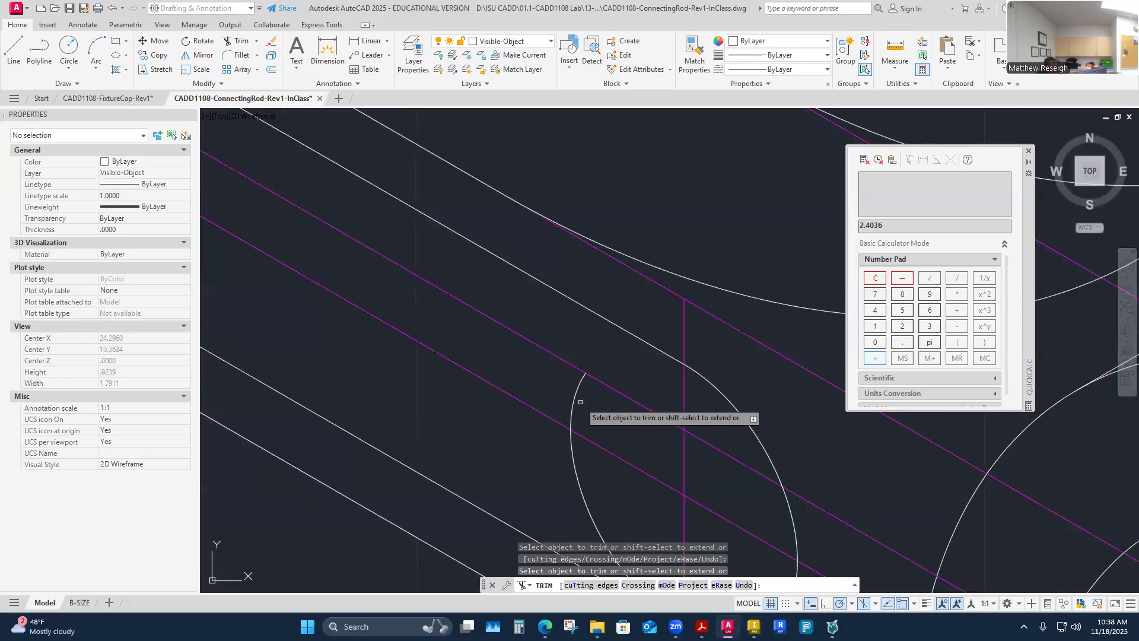
{"action": "scroll", "coordinate": [581, 401], "scroll_direction": "down", "scroll_amount": 5}
{"action": "left_click", "coordinate": [591, 423]}
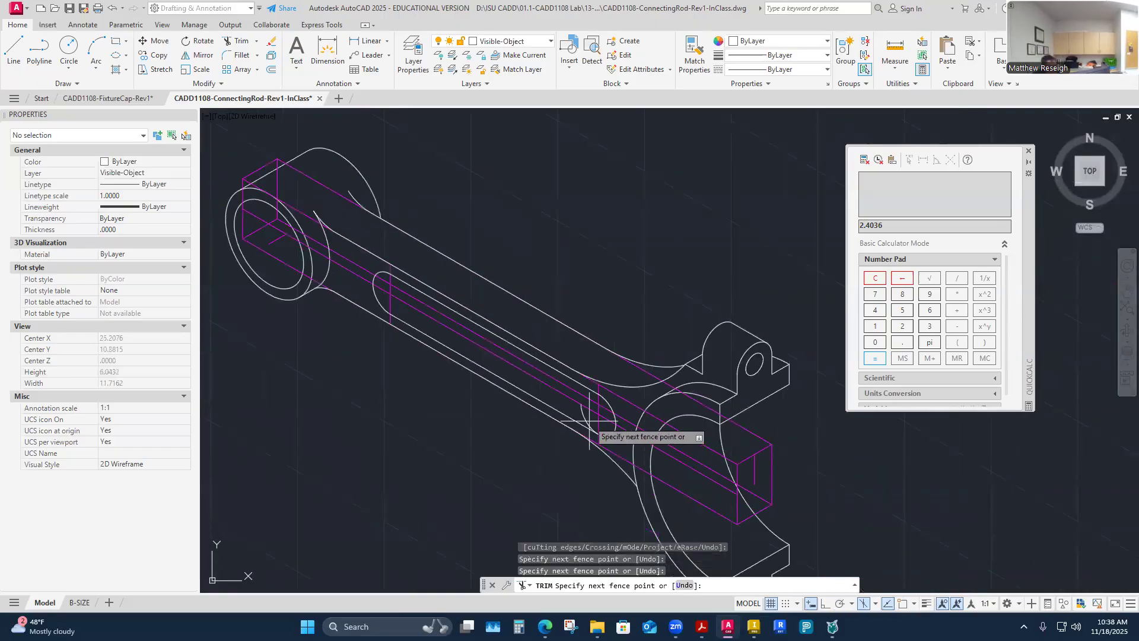
{"action": "left_click", "coordinate": [587, 423]}
{"action": "scroll", "coordinate": [594, 427], "scroll_direction": "down", "scroll_amount": 1}
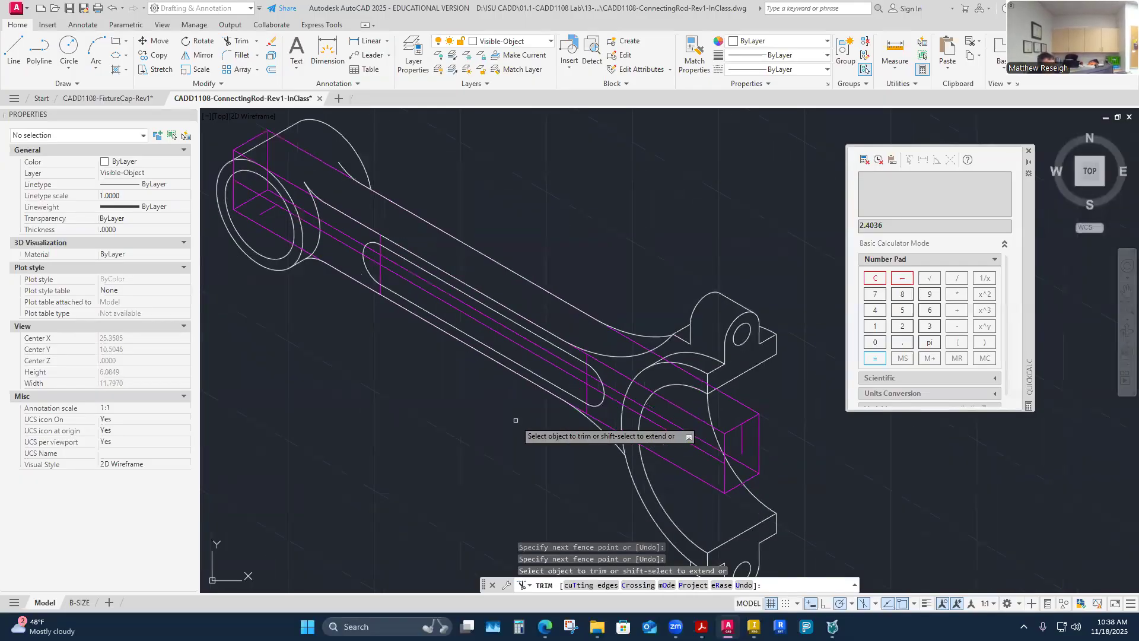
{"action": "key", "text": "Escape"}
{"action": "key", "text": "Escape"}
Step: Make Construction4 the current layer and draw a .125 depth line at 30° from the small-end slot center
{"action": "scroll", "coordinate": [380, 245], "scroll_direction": "up", "scroll_amount": 4}
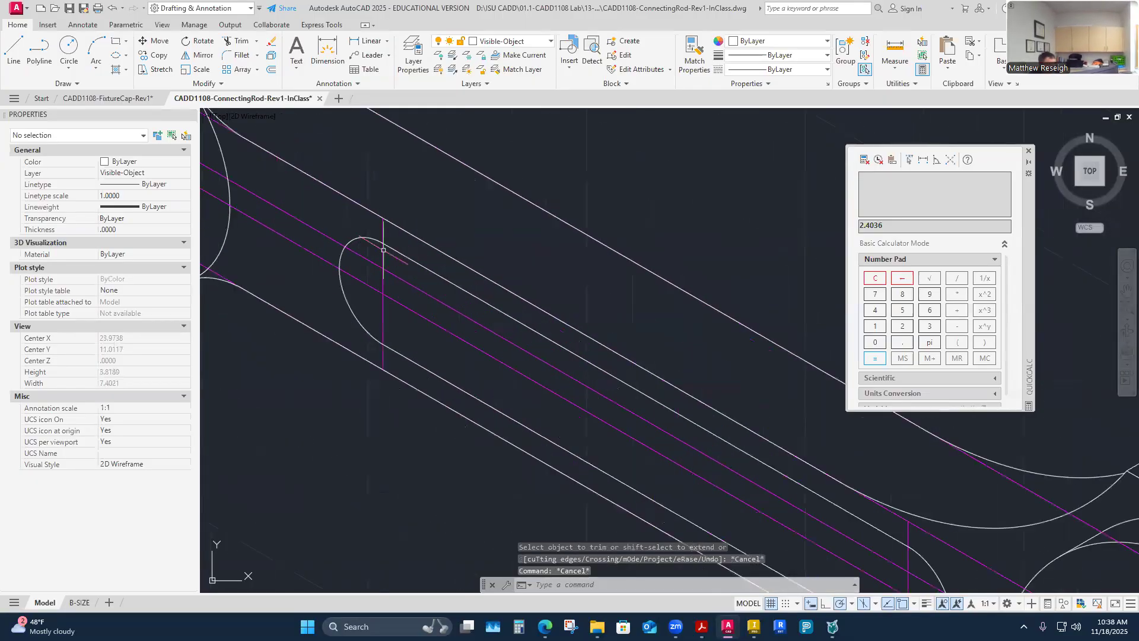
{"action": "left_click", "coordinate": [538, 40]}
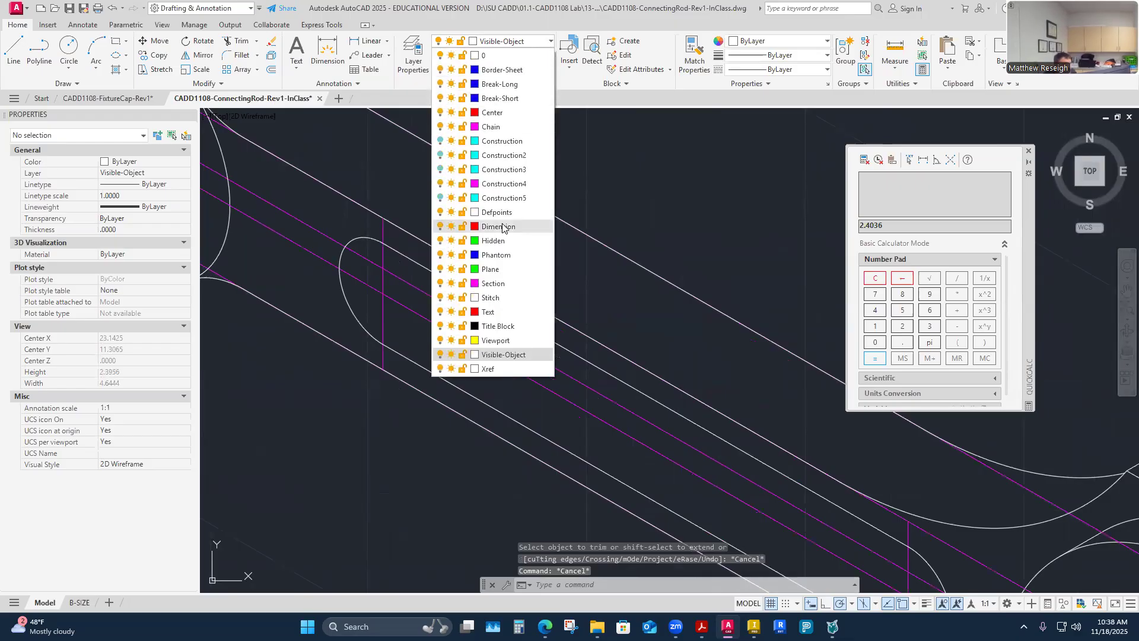
{"action": "left_click", "coordinate": [475, 182]}
{"action": "left_click", "coordinate": [13, 48]}
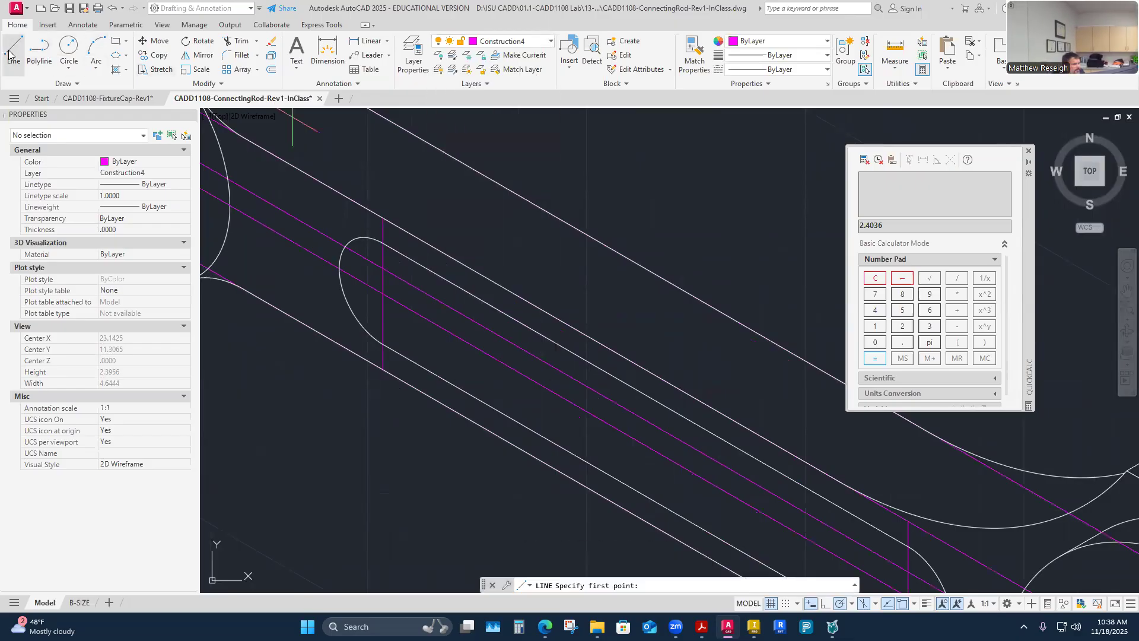
{"action": "scroll", "coordinate": [323, 359], "scroll_direction": "down", "scroll_amount": 4}
{"action": "scroll", "coordinate": [556, 478], "scroll_direction": "up", "scroll_amount": 2}
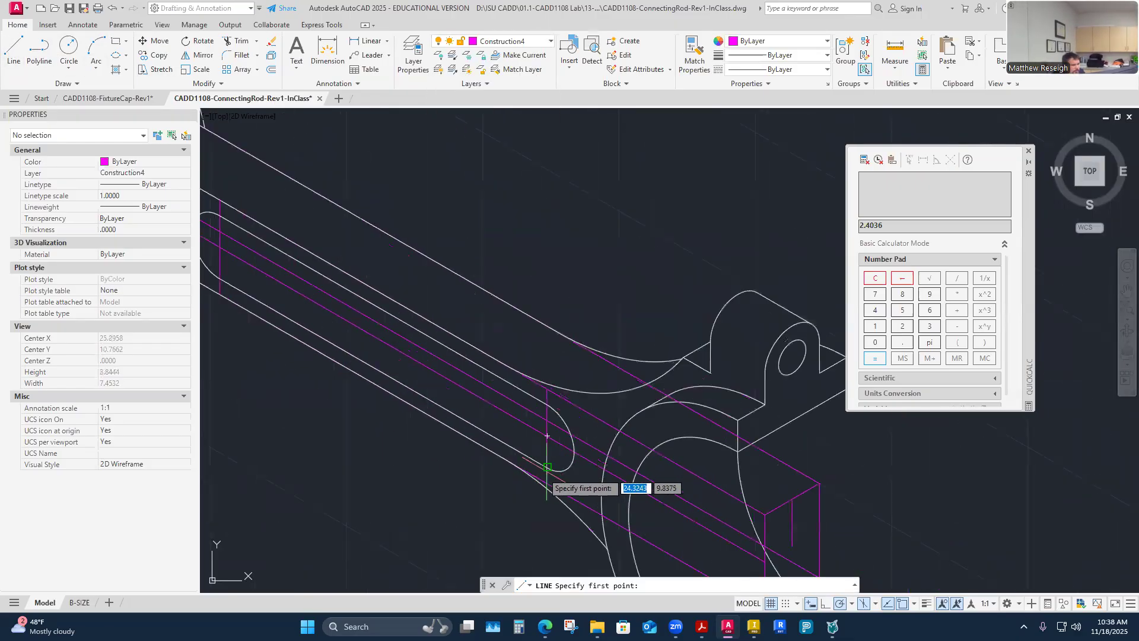
{"action": "scroll", "coordinate": [505, 481], "scroll_direction": "down", "scroll_amount": 4}
{"action": "scroll", "coordinate": [393, 389], "scroll_direction": "up", "scroll_amount": 8}
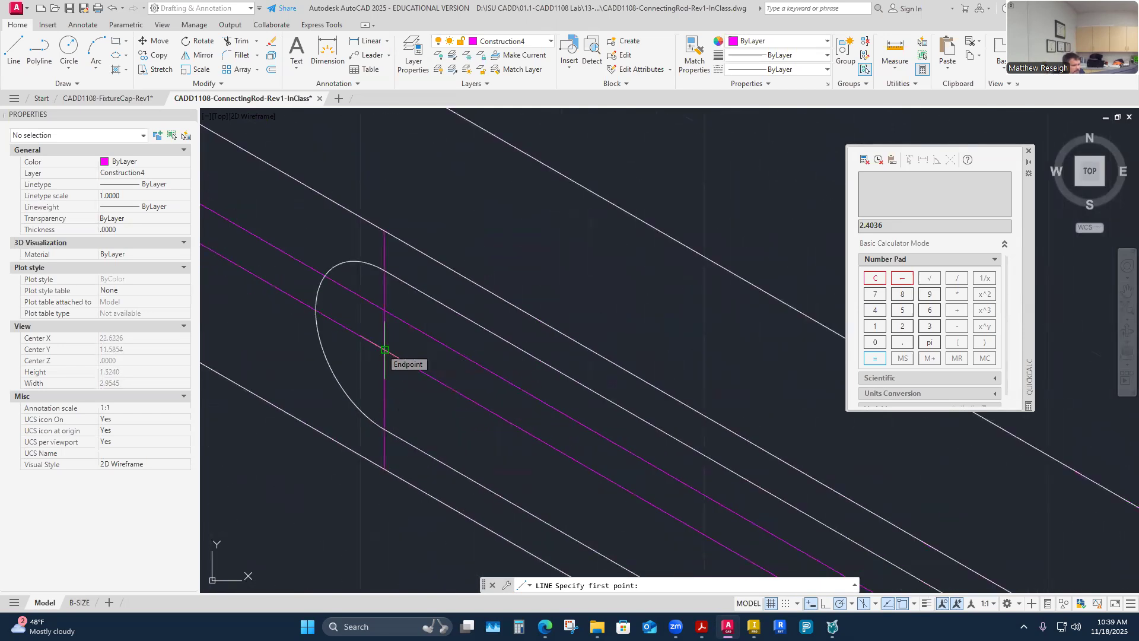
{"action": "left_click", "coordinate": [385, 350]}
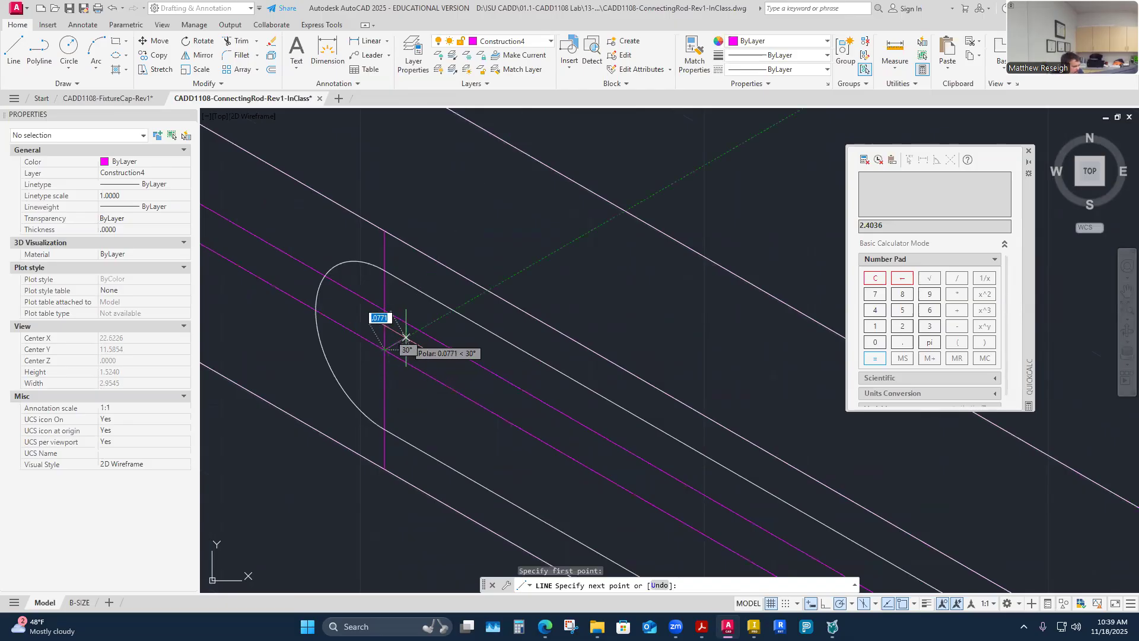
{"action": "type", "text": ".125"}
{"action": "key", "text": "Return"}
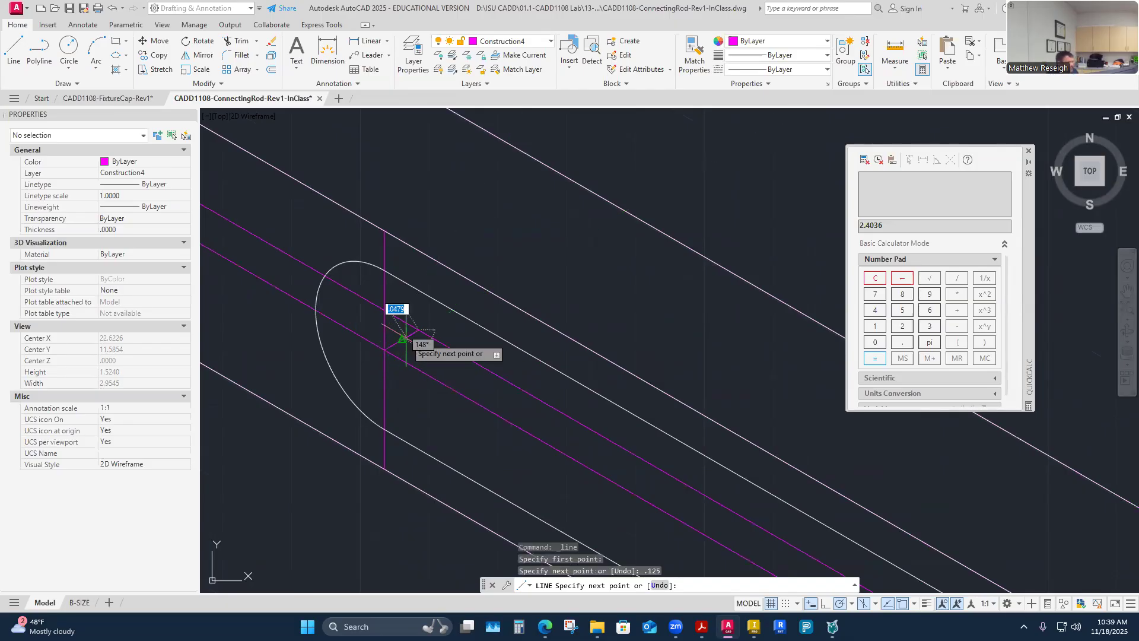
{"action": "key", "text": "Escape"}
Step: Examine up close where the end of the .125 depth line meets the neighboring construction line
{"action": "scroll", "coordinate": [410, 342], "scroll_direction": "up", "scroll_amount": 10}
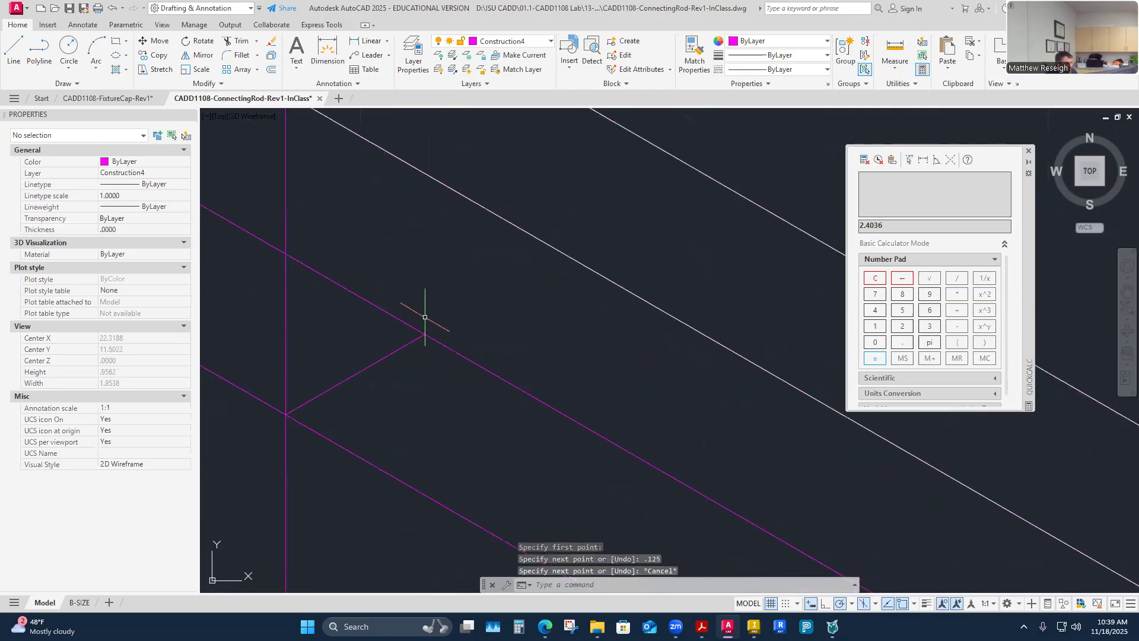
{"action": "left_click", "coordinate": [455, 358]}
{"action": "key", "text": "Escape"}
{"action": "left_click", "coordinate": [402, 361]}
{"action": "left_click", "coordinate": [402, 365]}
{"action": "left_click", "coordinate": [404, 367]}
{"action": "key", "text": "Escape"}
{"action": "scroll", "coordinate": [433, 374], "scroll_direction": "down", "scroll_amount": 5}
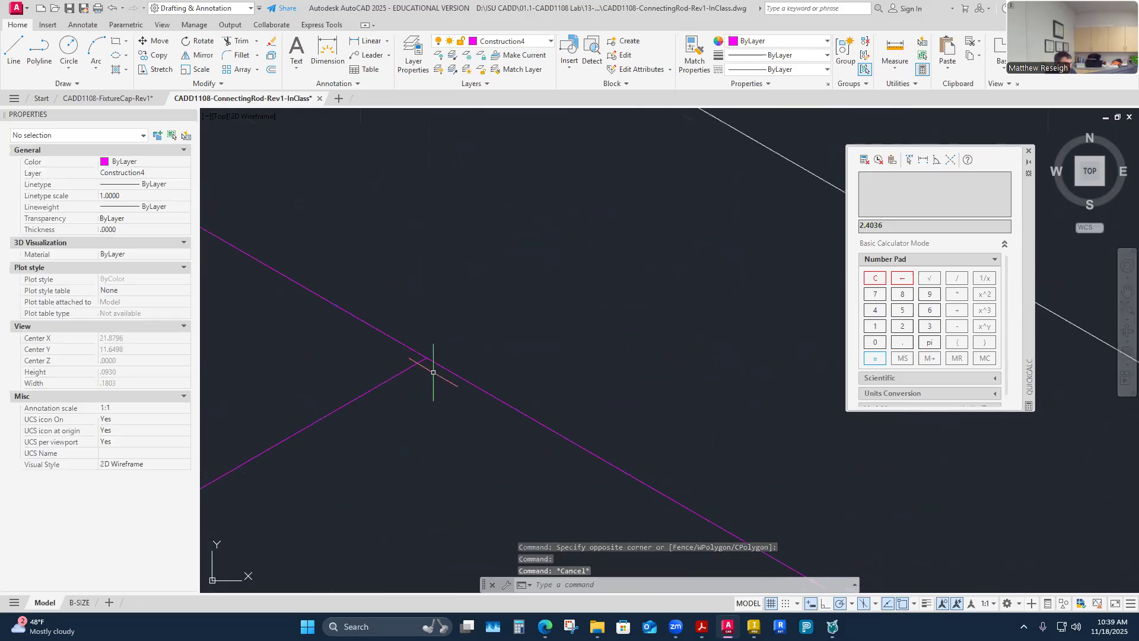
{"action": "left_click", "coordinate": [441, 379]}
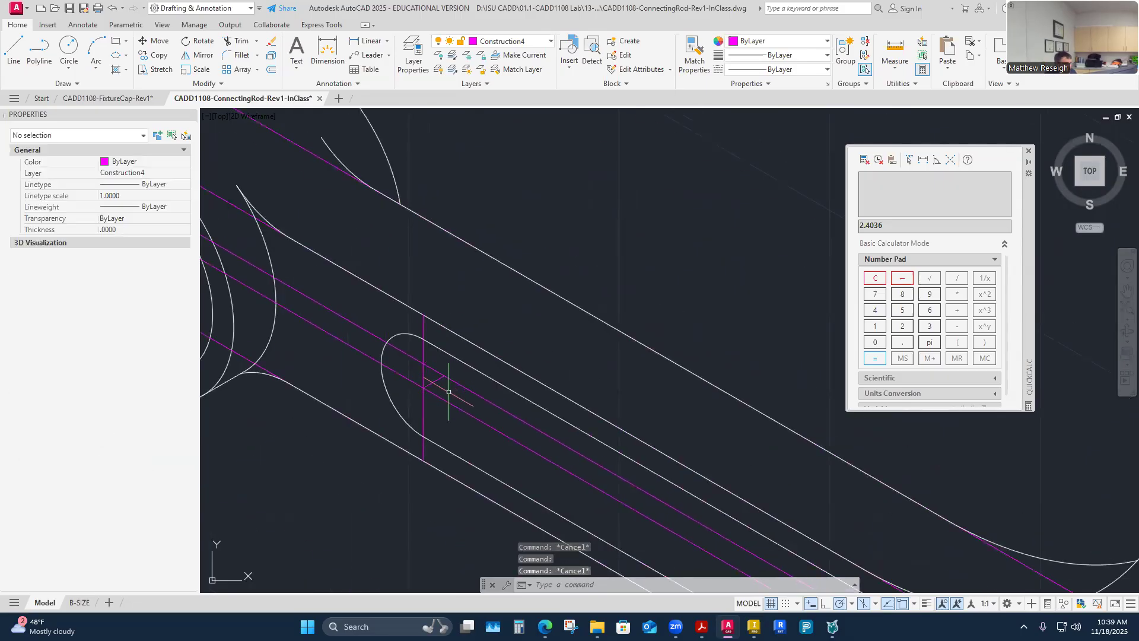
{"action": "key", "text": "Escape"}
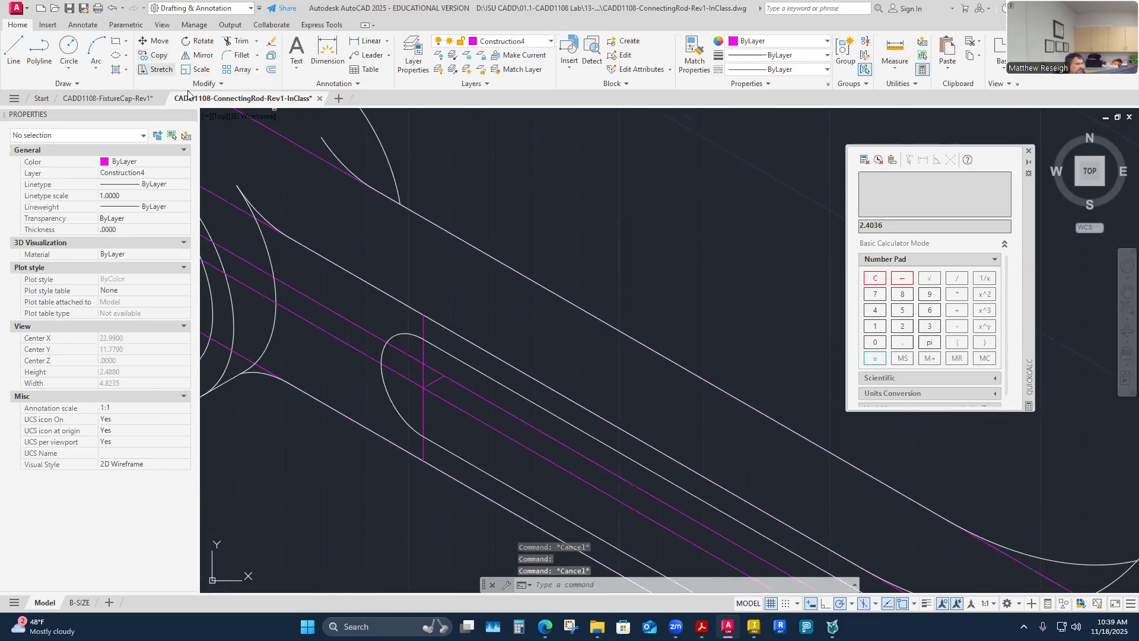
Step: Copy both slot end arcs and the lower edge line from the small-end slot center to the depth line's far end
{"action": "left_click", "coordinate": [156, 55]}
{"action": "left_click", "coordinate": [399, 336]}
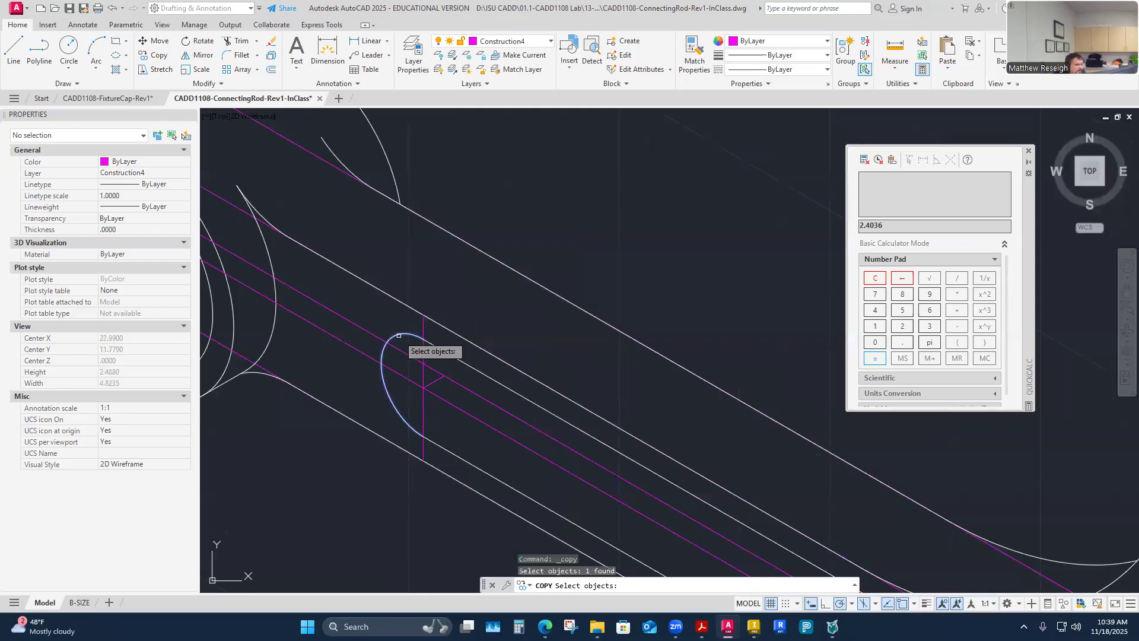
{"action": "left_click", "coordinate": [477, 469]}
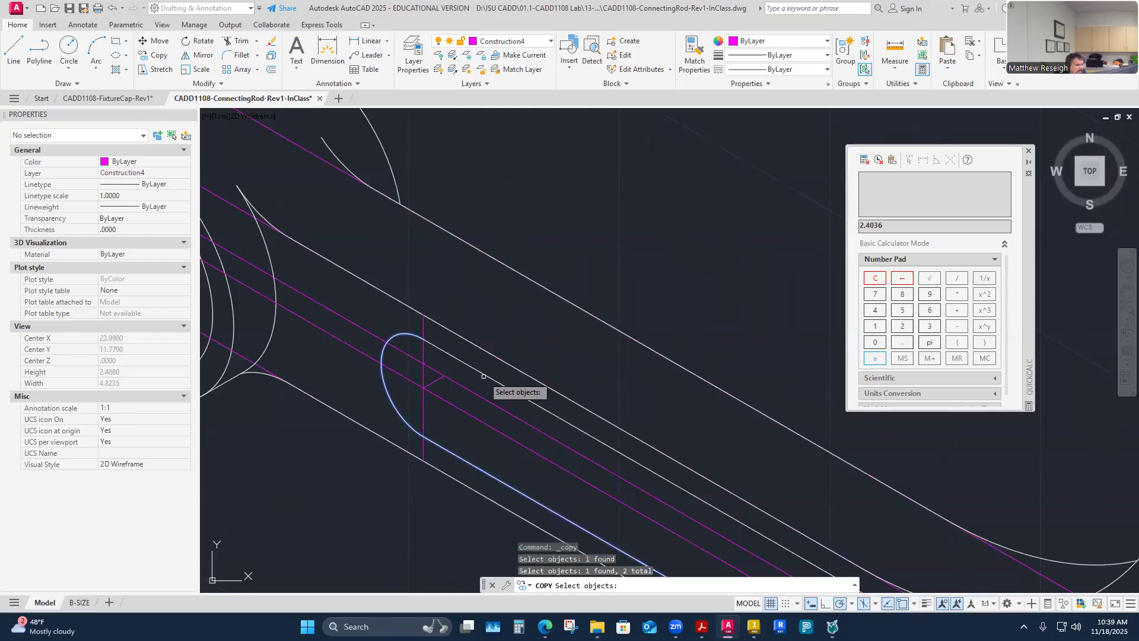
{"action": "scroll", "coordinate": [465, 401], "scroll_direction": "down", "scroll_amount": 5}
{"action": "scroll", "coordinate": [653, 530], "scroll_direction": "up", "scroll_amount": 7}
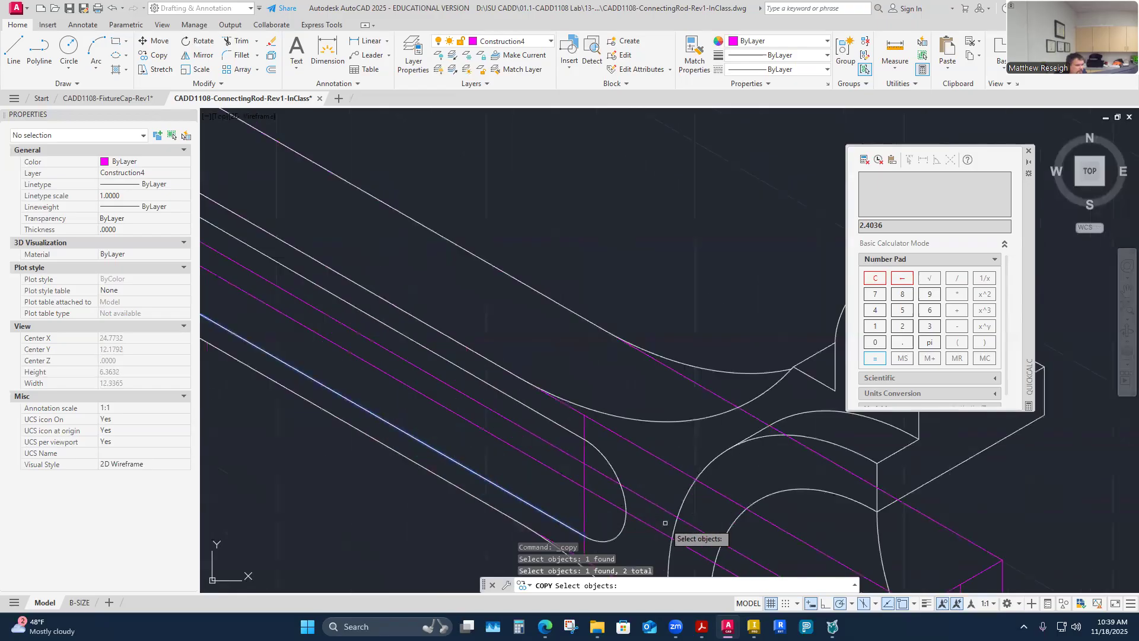
{"action": "left_click", "coordinate": [589, 538]}
{"action": "scroll", "coordinate": [590, 539], "scroll_direction": "down", "scroll_amount": 5}
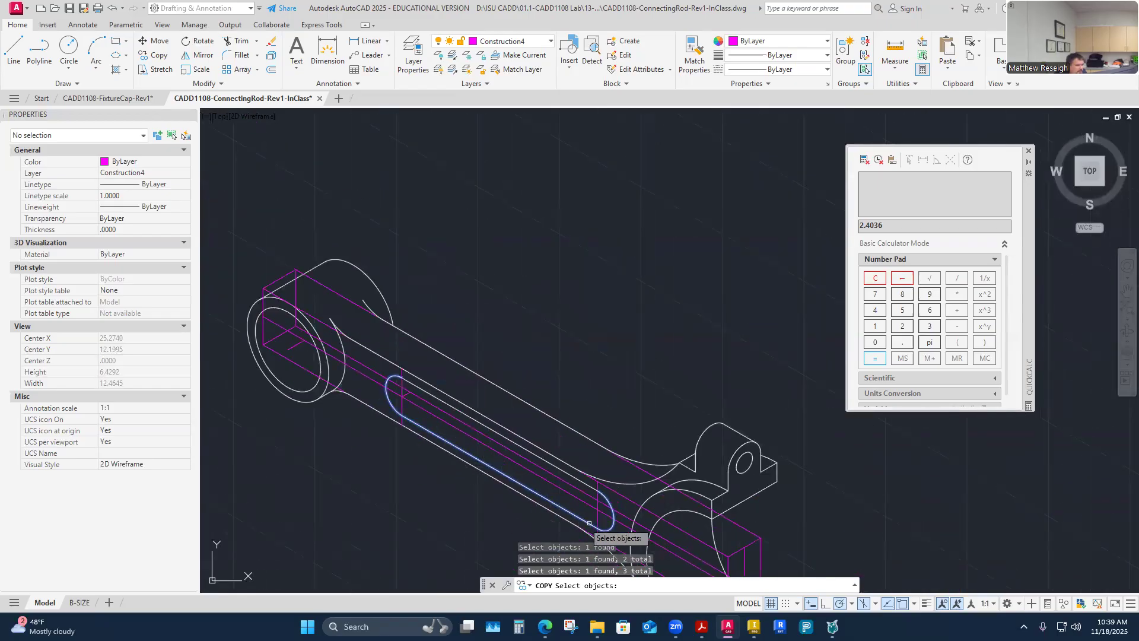
{"action": "scroll", "coordinate": [483, 427], "scroll_direction": "up", "scroll_amount": 4}
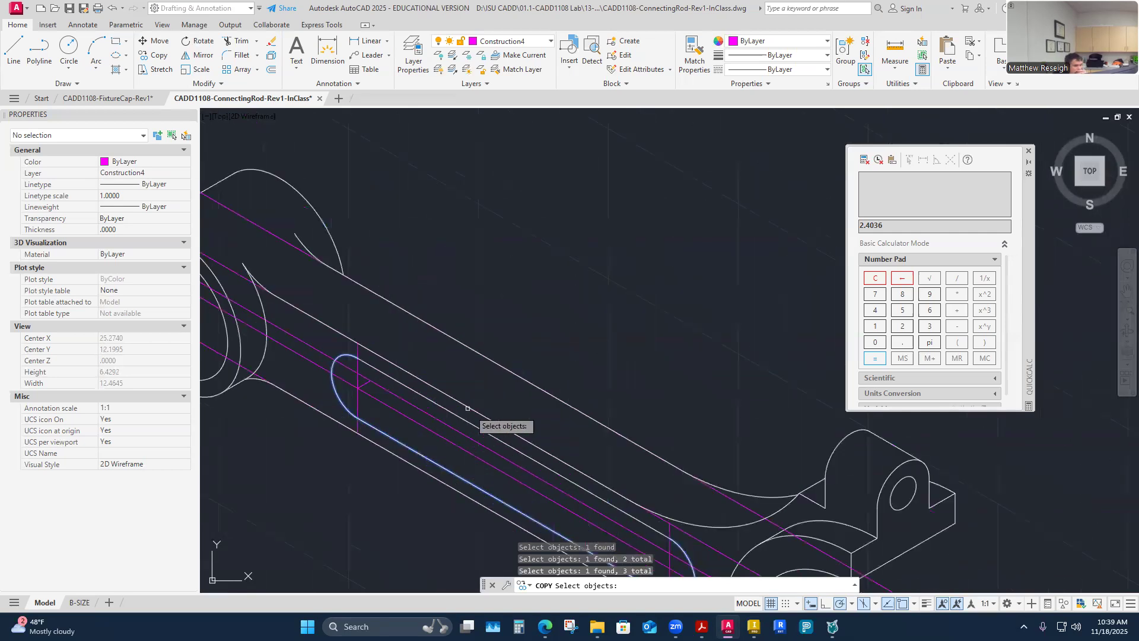
{"action": "scroll", "coordinate": [318, 402], "scroll_direction": "down", "scroll_amount": 2}
{"action": "scroll", "coordinate": [297, 405], "scroll_direction": "up", "scroll_amount": 2}
{"action": "key", "text": "Return"}
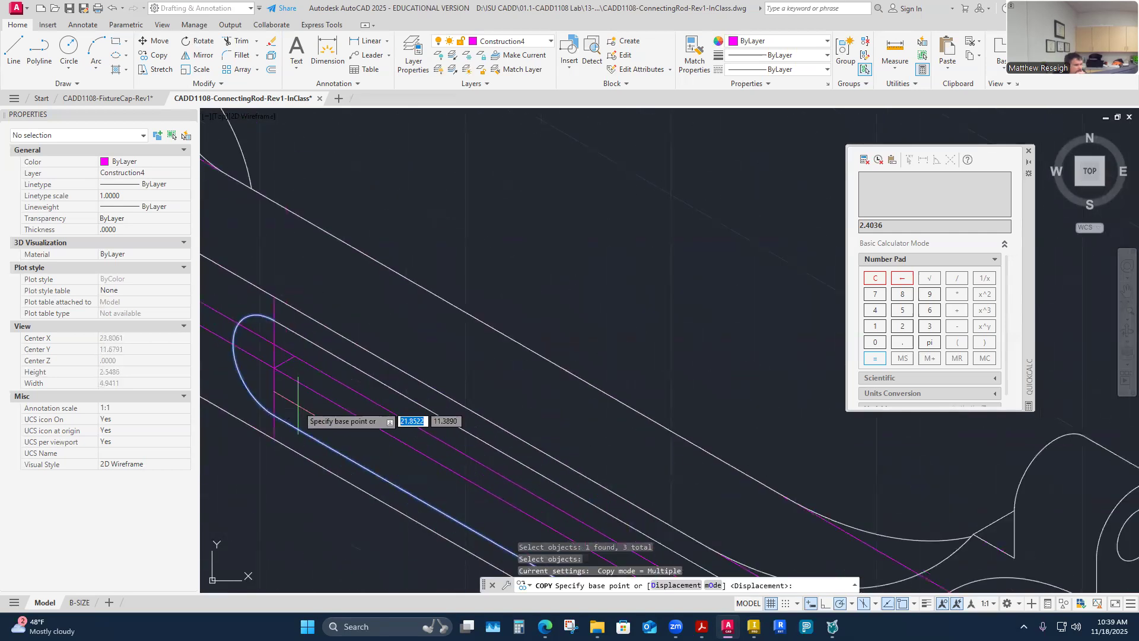
{"action": "left_click", "coordinate": [274, 367]}
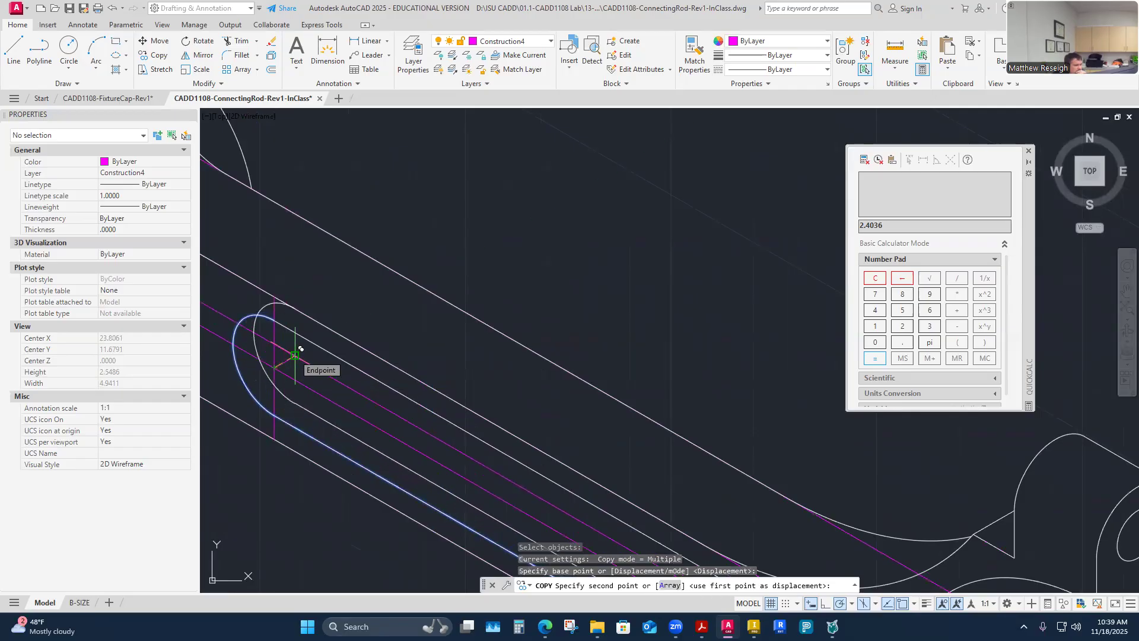
{"action": "left_click", "coordinate": [295, 355]}
{"action": "key", "text": "Escape"}
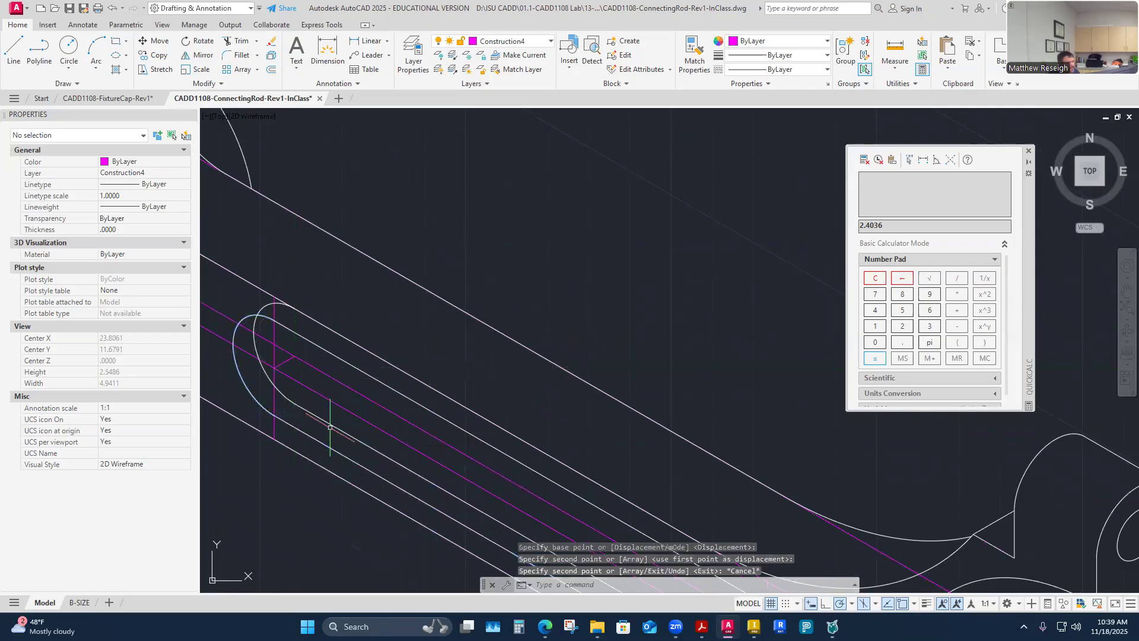
Step: Turn off the Construction4 layer
{"action": "scroll", "coordinate": [373, 386], "scroll_direction": "down", "scroll_amount": 5}
{"action": "scroll", "coordinate": [354, 414], "scroll_direction": "up", "scroll_amount": 2}
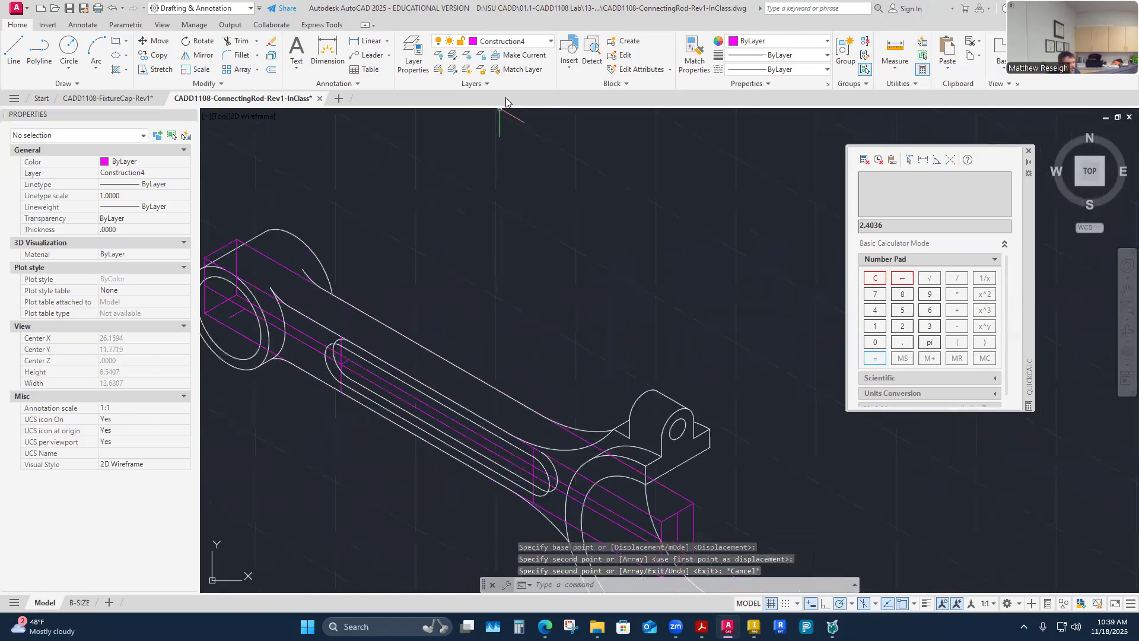
{"action": "left_click", "coordinate": [548, 42]}
{"action": "left_click", "coordinate": [442, 188]}
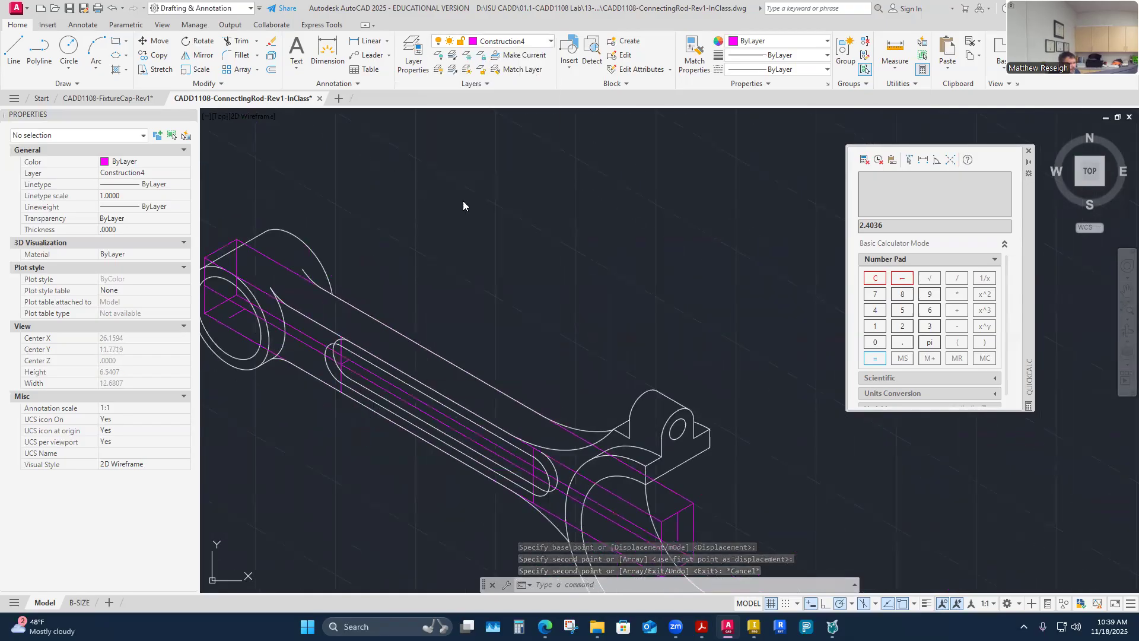
{"action": "left_click", "coordinate": [481, 288]}
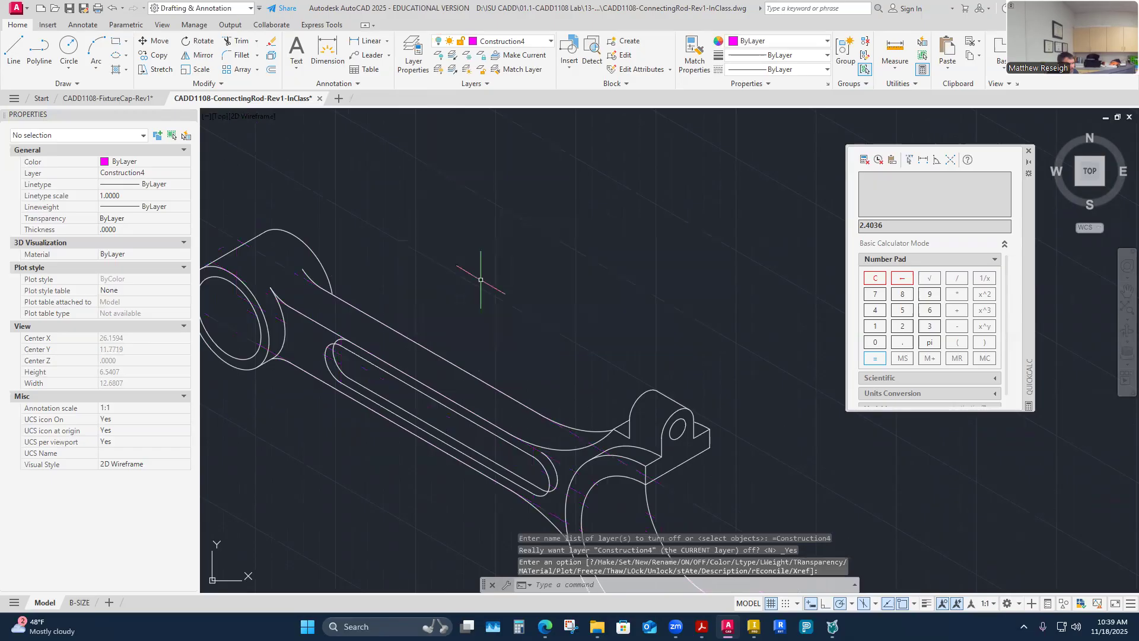
Step: Trim the copied slot arcs where they extend beyond the front slot outline at both ends
{"action": "left_click", "coordinate": [234, 41]}
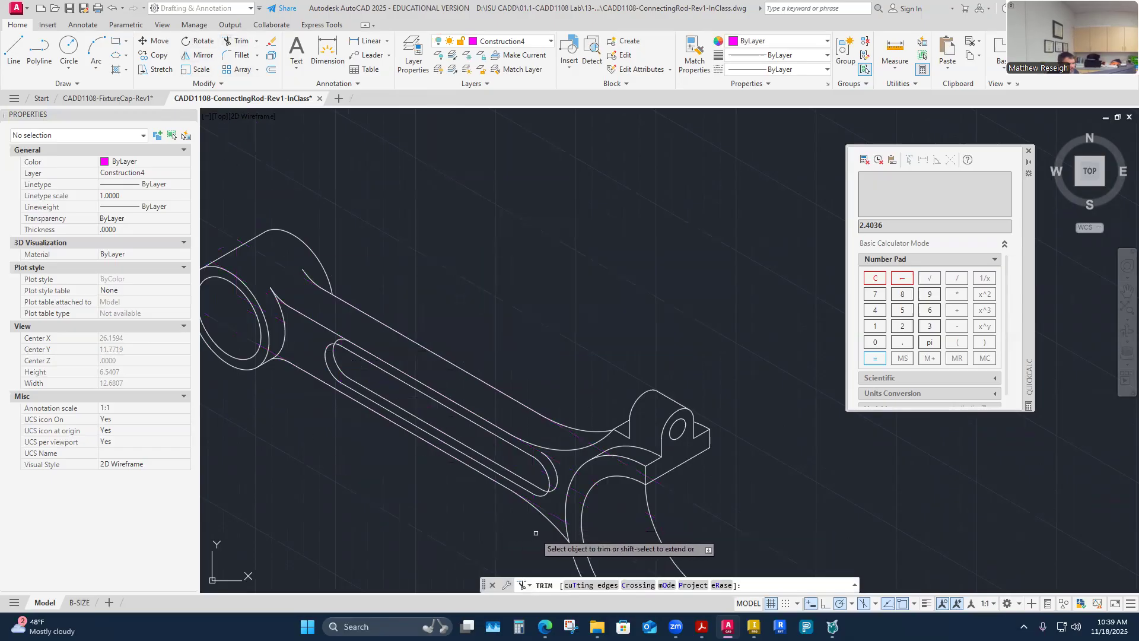
{"action": "scroll", "coordinate": [577, 442], "scroll_direction": "up", "scroll_amount": 4}
{"action": "left_click", "coordinate": [569, 423]}
{"action": "scroll", "coordinate": [561, 491], "scroll_direction": "down", "scroll_amount": 4}
{"action": "scroll", "coordinate": [441, 400], "scroll_direction": "up", "scroll_amount": 3}
{"action": "scroll", "coordinate": [439, 400], "scroll_direction": "up", "scroll_amount": 8}
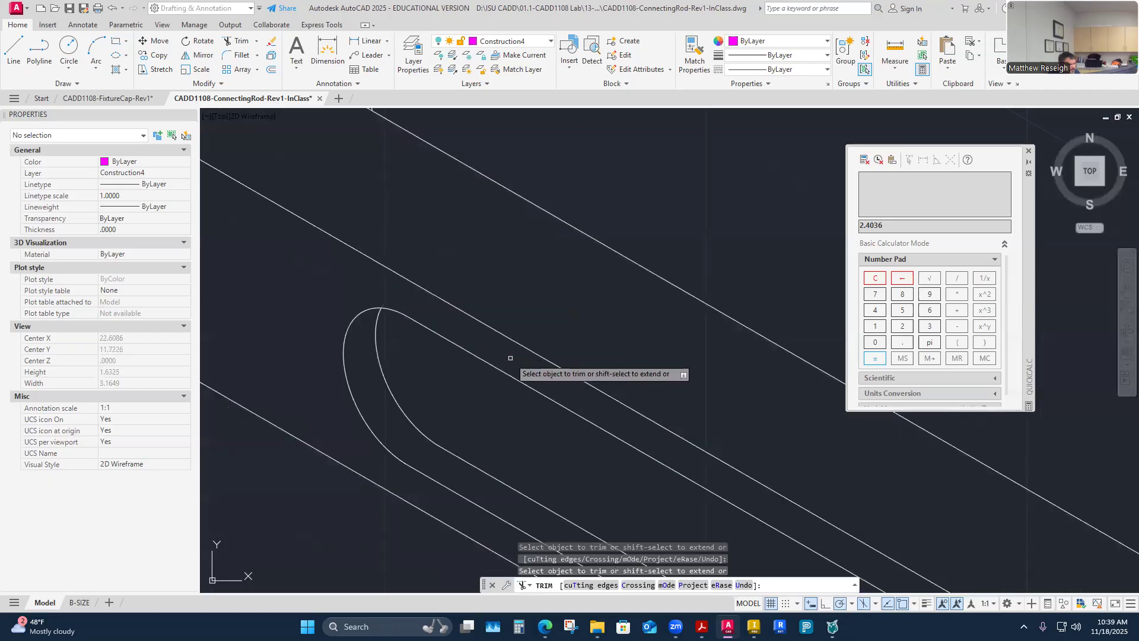
{"action": "scroll", "coordinate": [305, 496], "scroll_direction": "down", "scroll_amount": 8}
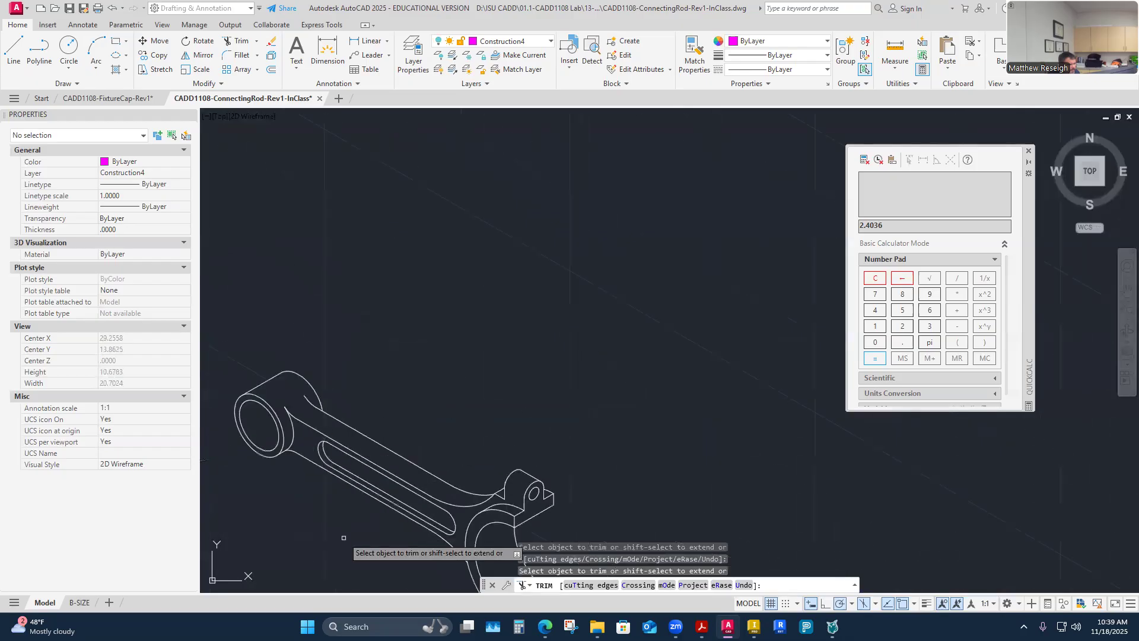
{"action": "scroll", "coordinate": [344, 537], "scroll_direction": "up", "scroll_amount": 4}
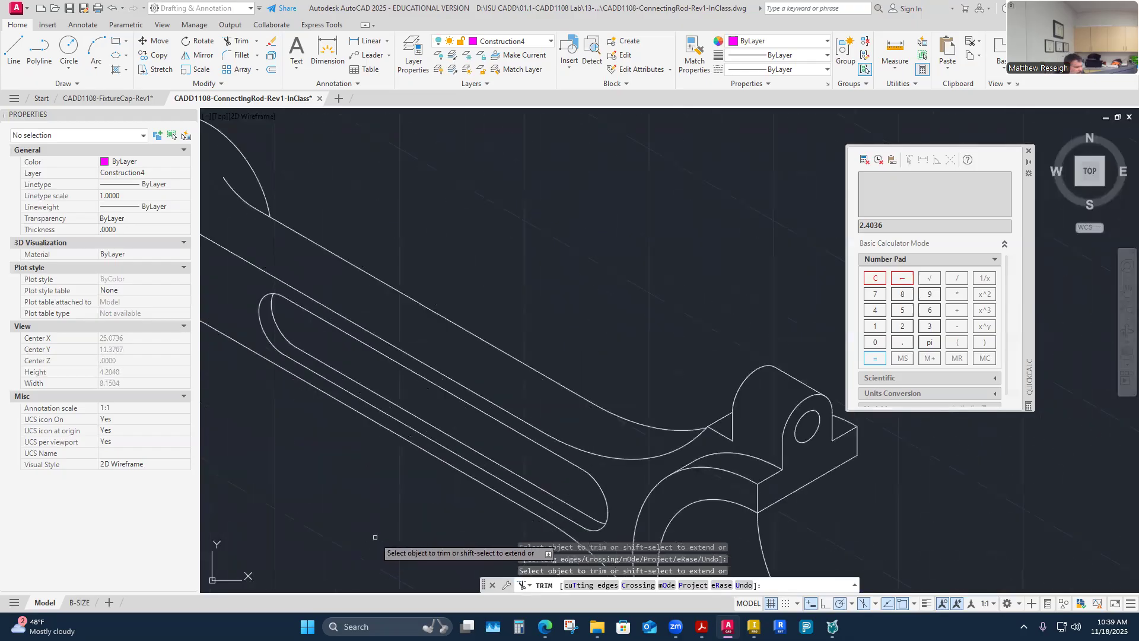
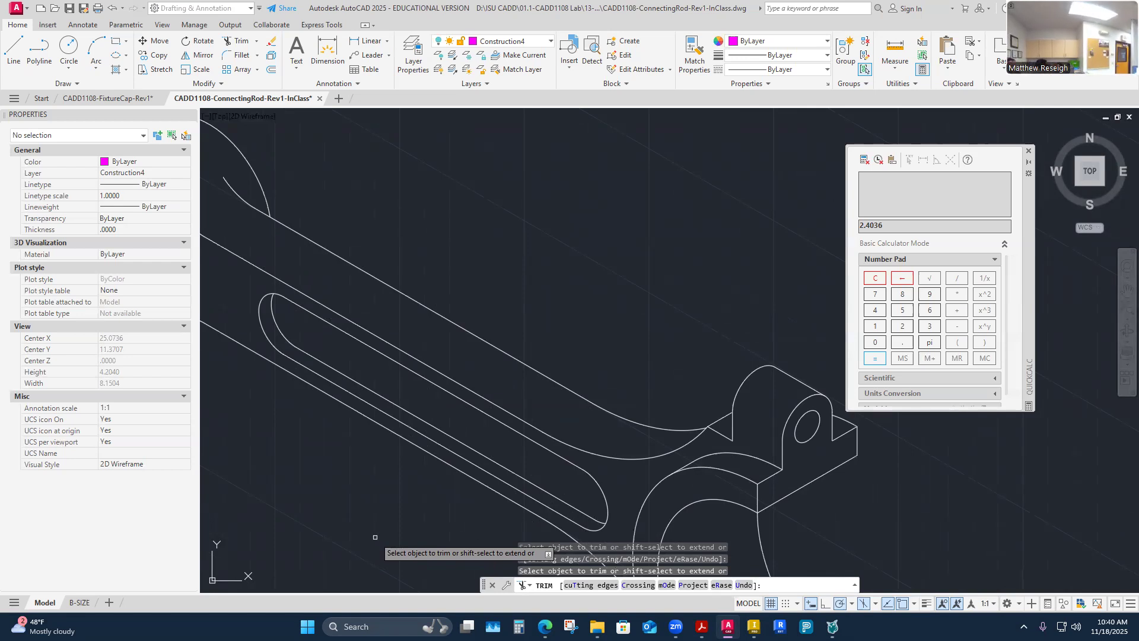
Step: End trimming and close the QuickCalc calculator palette
{"action": "key", "text": "Escape"}
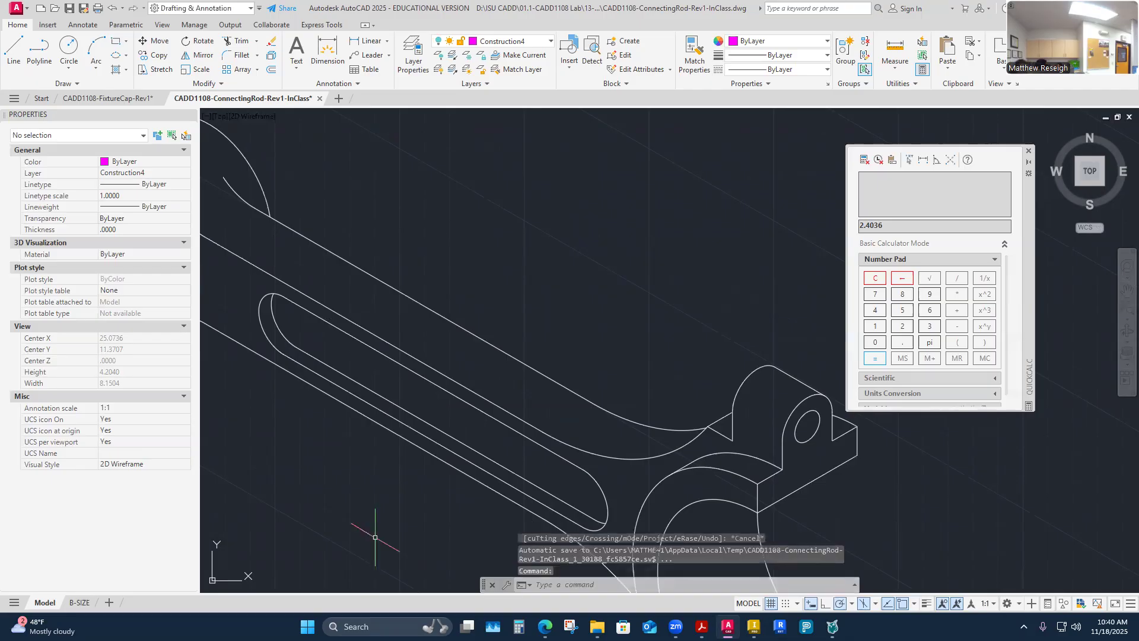
{"action": "scroll", "coordinate": [414, 363], "scroll_direction": "down", "scroll_amount": 2}
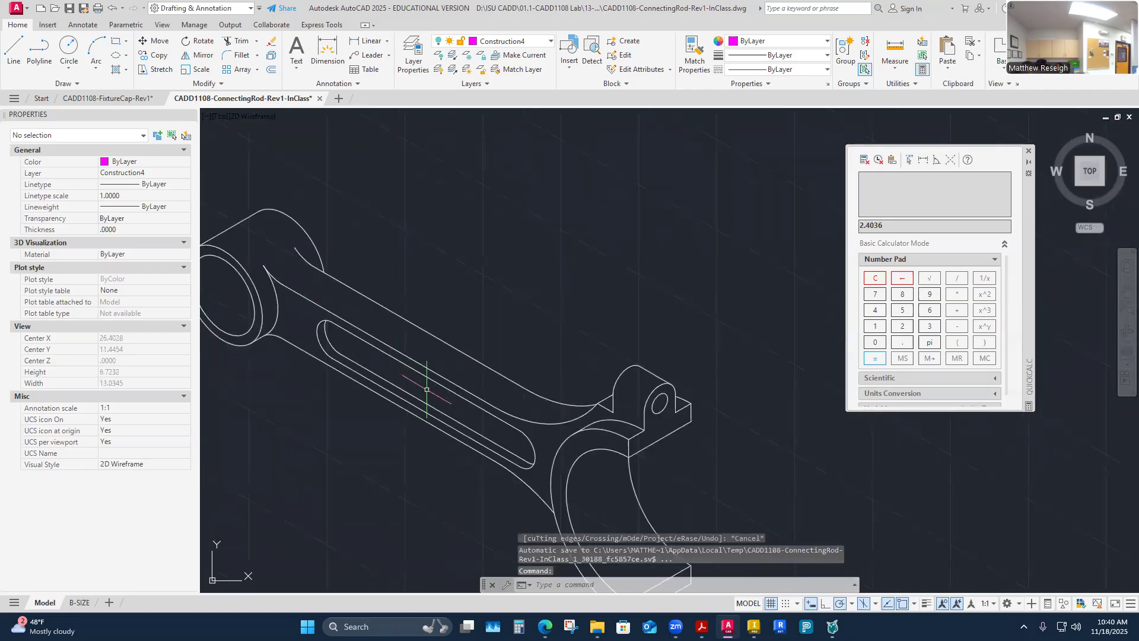
{"action": "scroll", "coordinate": [427, 390], "scroll_direction": "down", "scroll_amount": 4}
{"action": "scroll", "coordinate": [324, 385], "scroll_direction": "up", "scroll_amount": 2}
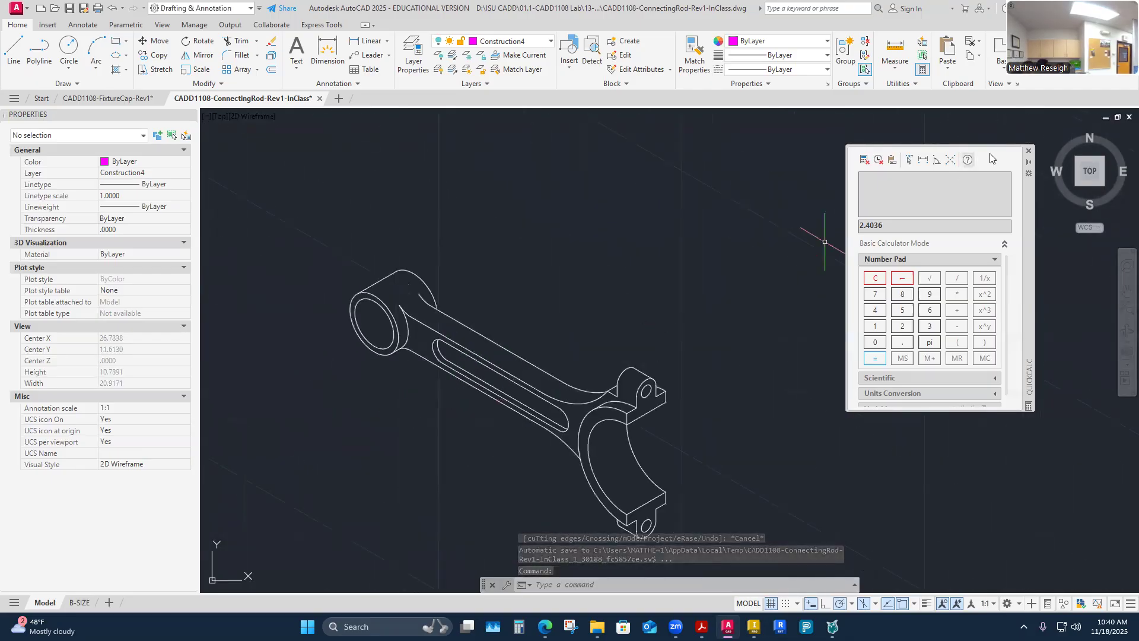
{"action": "left_click", "coordinate": [1029, 151]}
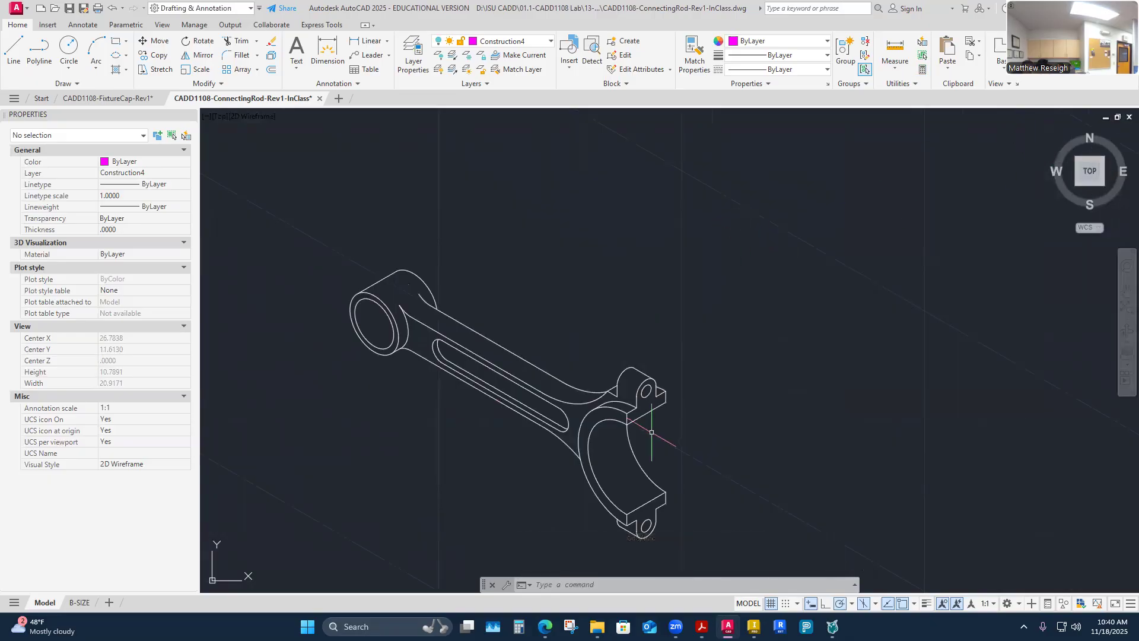
Step: Open the B-SIZE layout and activate the viewport containing the front view and Section A-A
{"action": "left_click", "coordinate": [79, 602]}
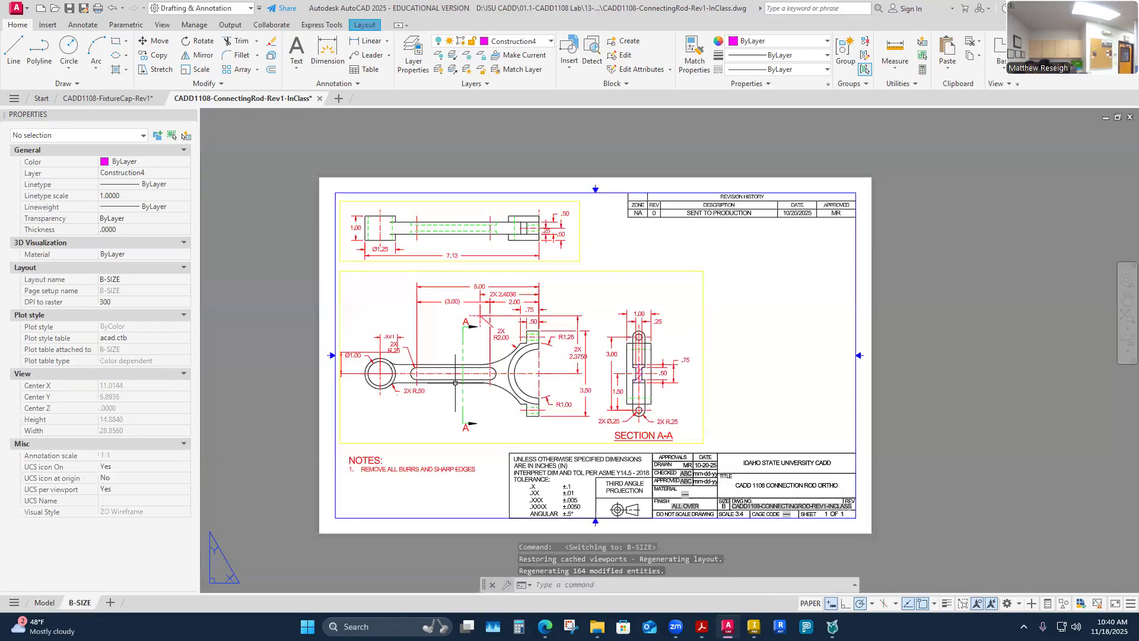
{"action": "double_click", "coordinate": [488, 424]}
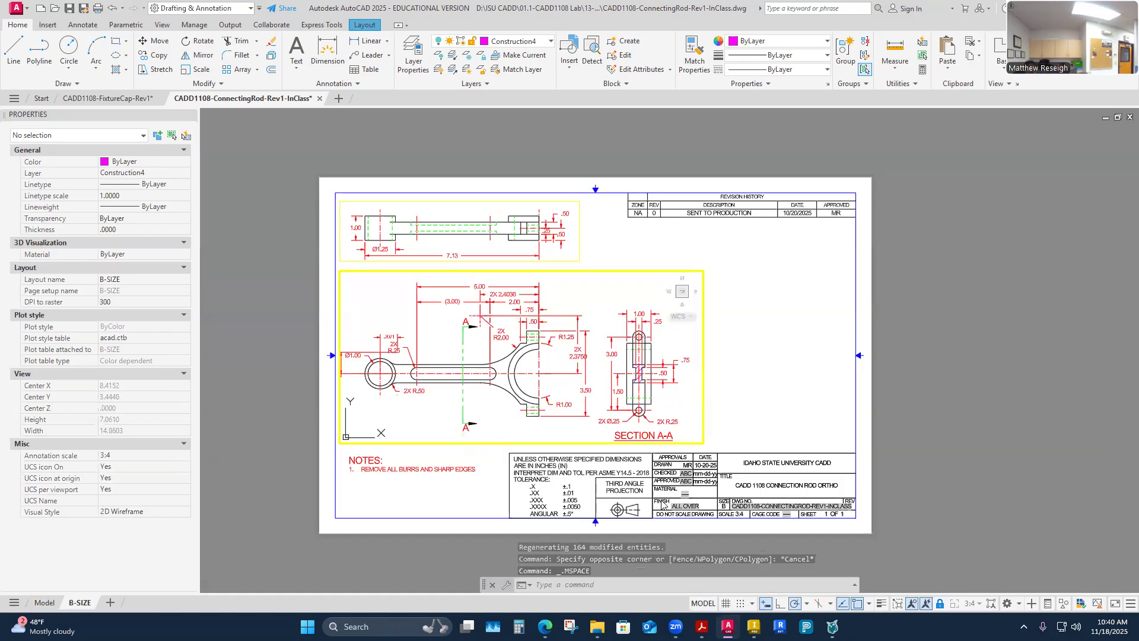
{"action": "key", "text": "Escape"}
{"action": "key", "text": "Escape"}
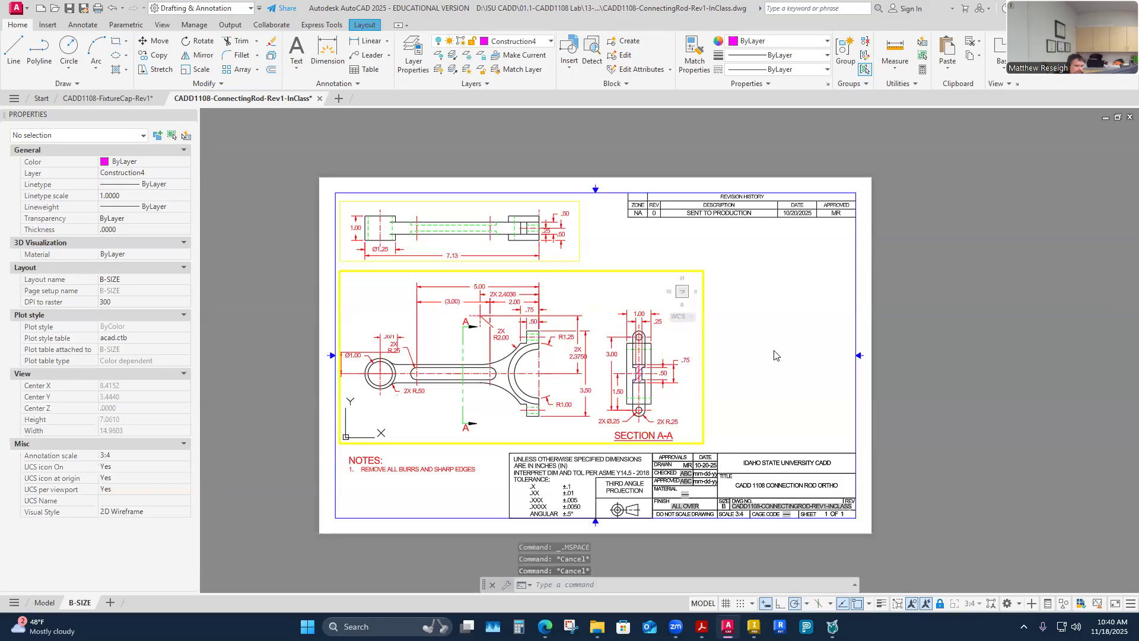
Step: Switch to the browser's assignment page, examine the reference sheet with the iso view, and return to the connecting rod drawing in AutoCAD
{"action": "mouse_move", "coordinate": [545, 626]}
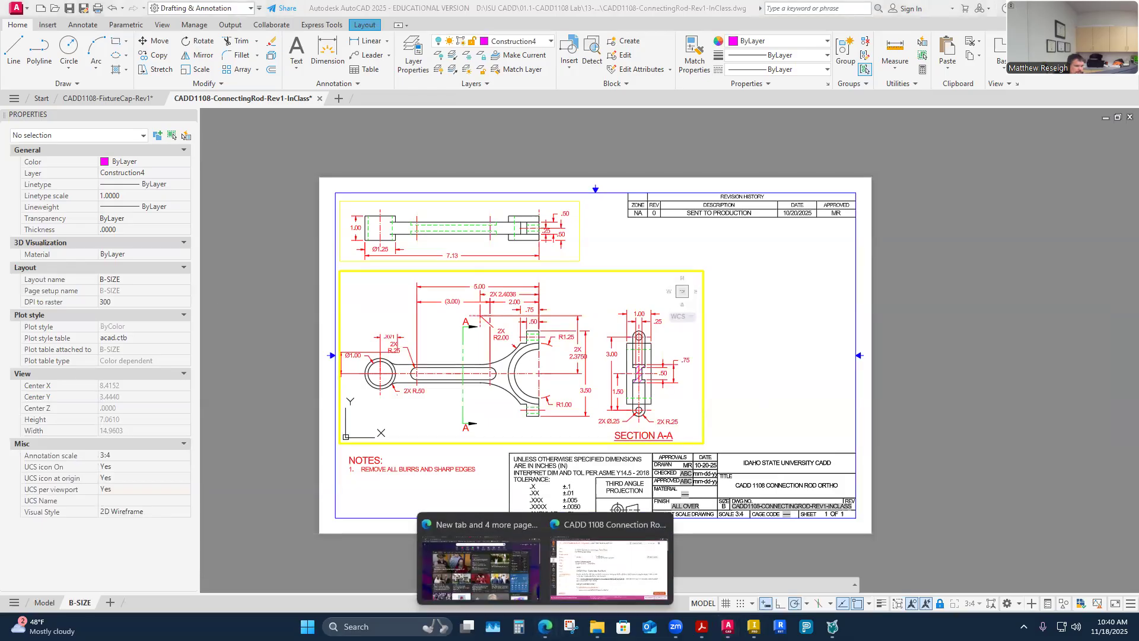
{"action": "left_click", "coordinate": [588, 586]}
{"action": "scroll", "coordinate": [629, 409], "scroll_direction": "down", "scroll_amount": 4}
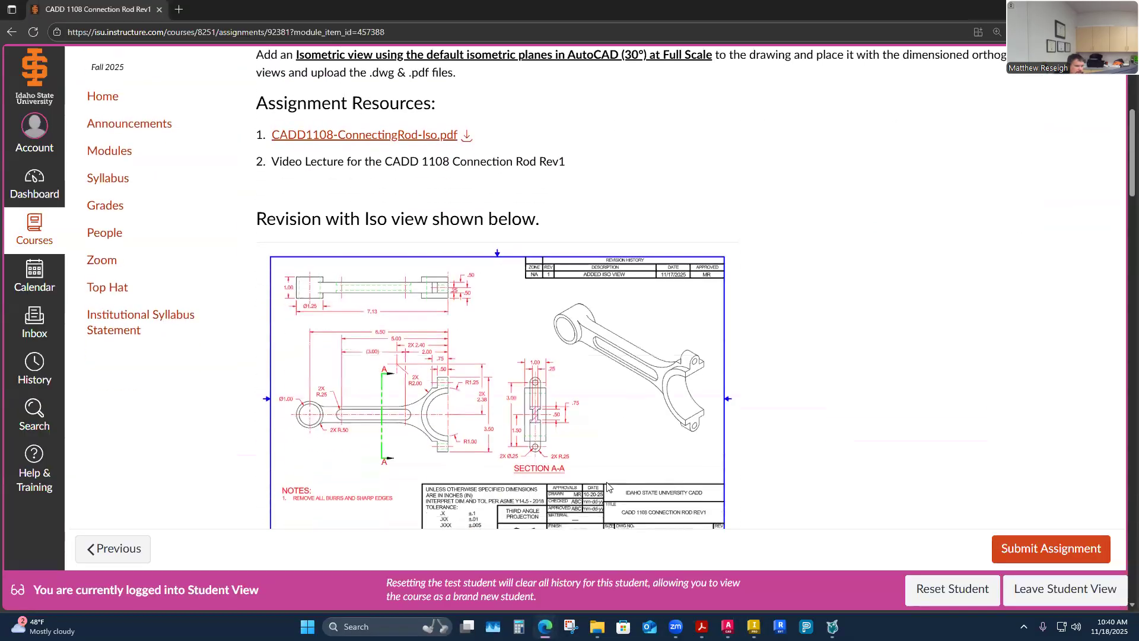
{"action": "scroll", "coordinate": [610, 481], "scroll_direction": "down", "scroll_amount": 2}
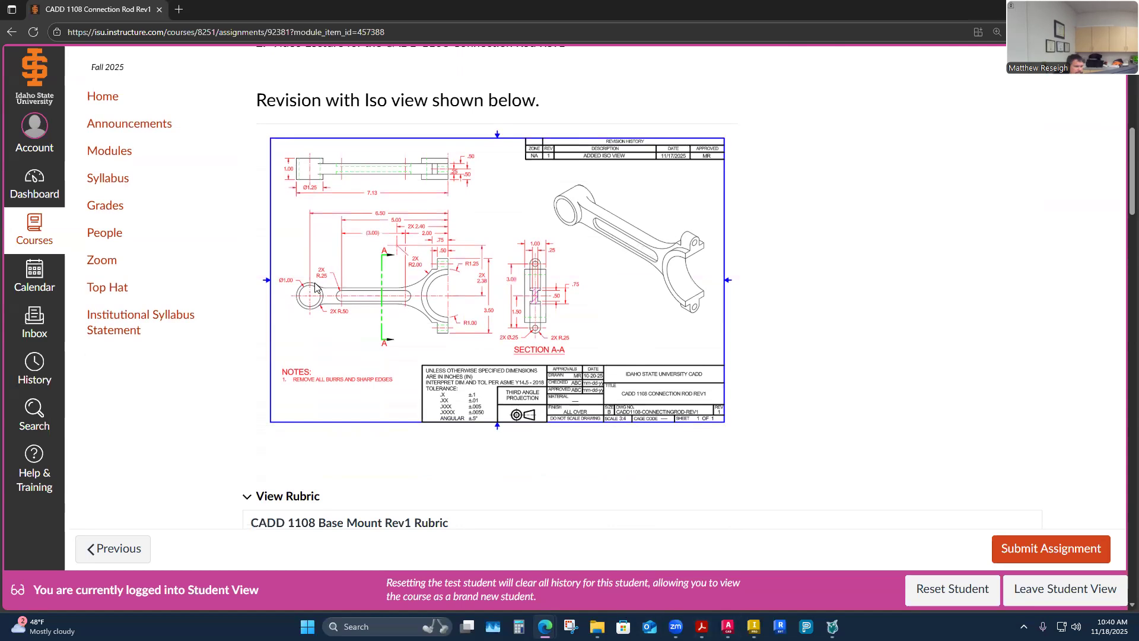
{"action": "mouse_move", "coordinate": [729, 627]}
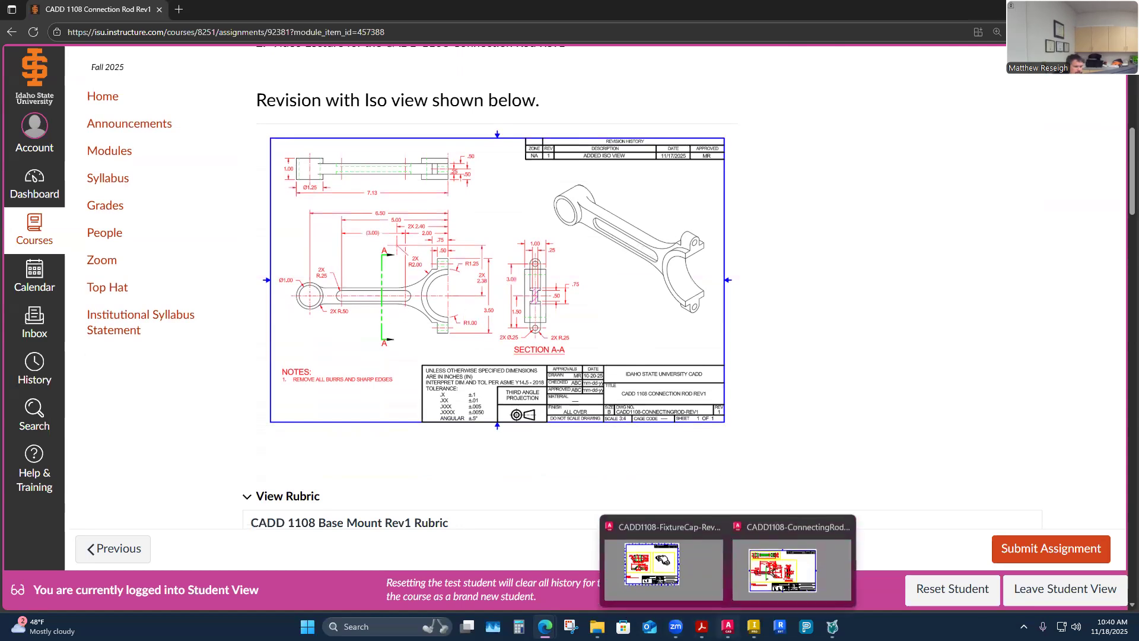
{"action": "left_click", "coordinate": [795, 563]}
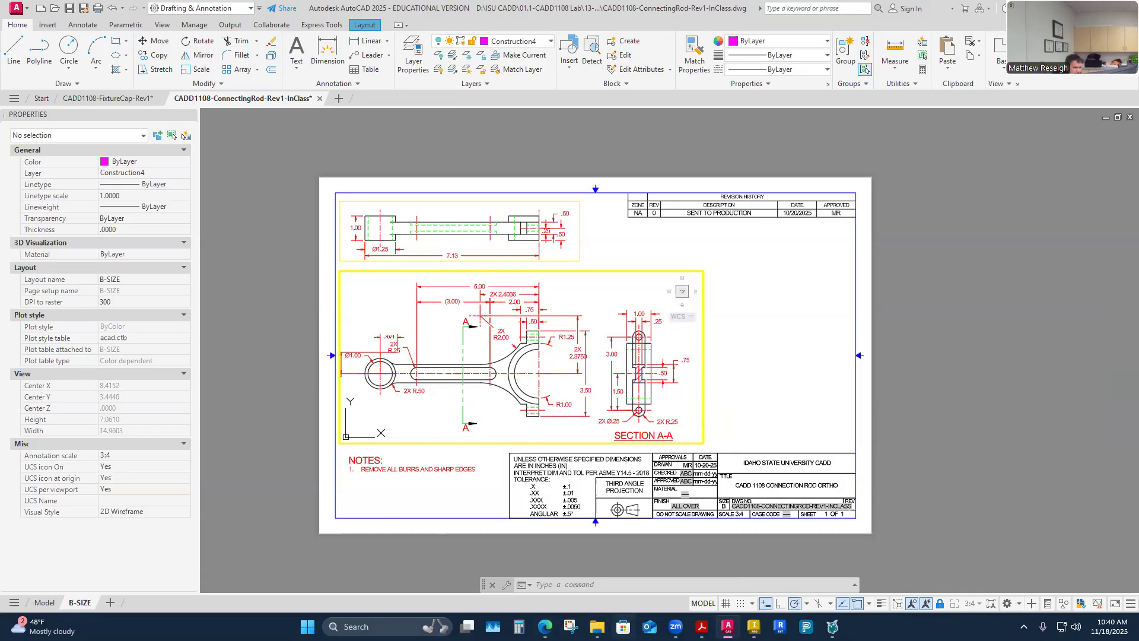
{"action": "mouse_move", "coordinate": [701, 627]}
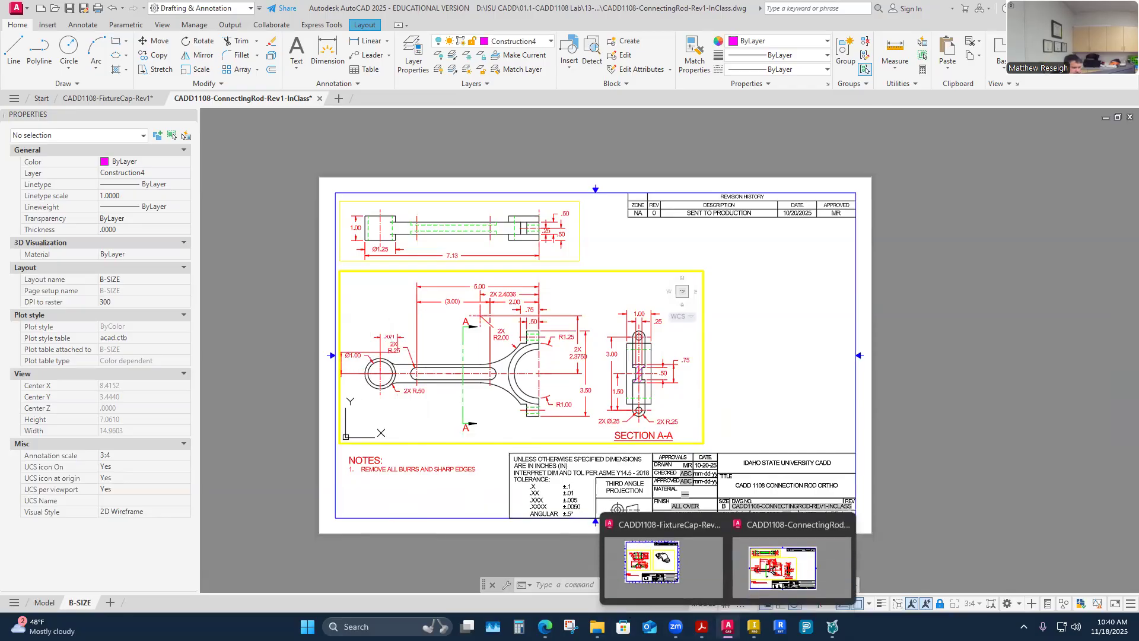
Step: Erase the .8750 and .7071 dimensions around the small-end circle of the front view in model space
{"action": "left_click", "coordinate": [44, 602]}
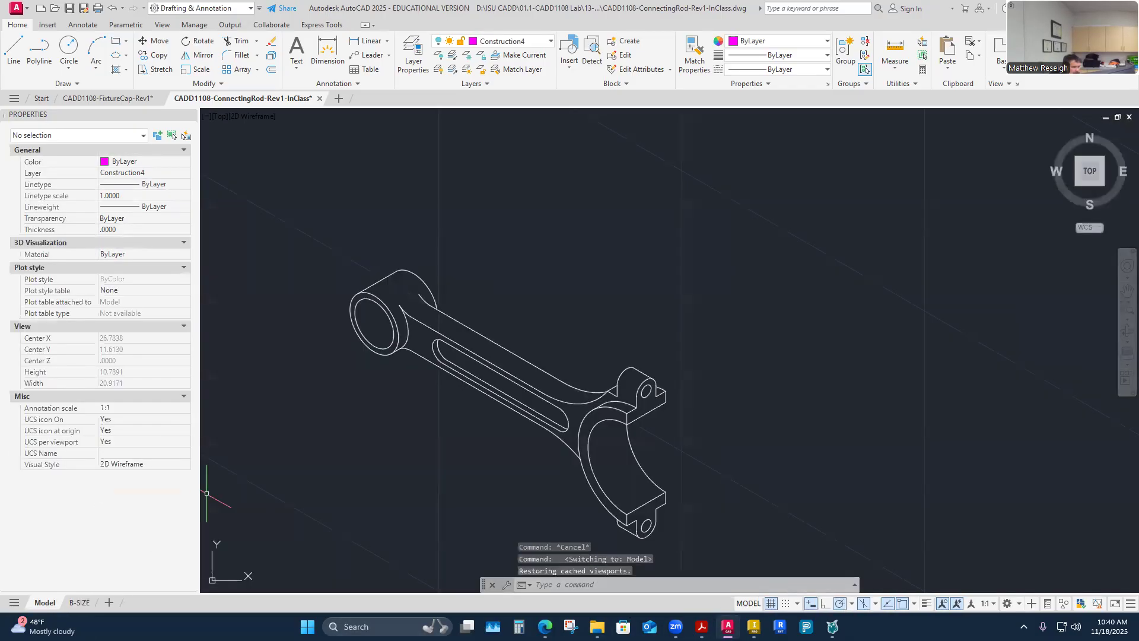
{"action": "scroll", "coordinate": [206, 493], "scroll_direction": "down", "scroll_amount": 5}
{"action": "scroll", "coordinate": [538, 369], "scroll_direction": "up", "scroll_amount": 10}
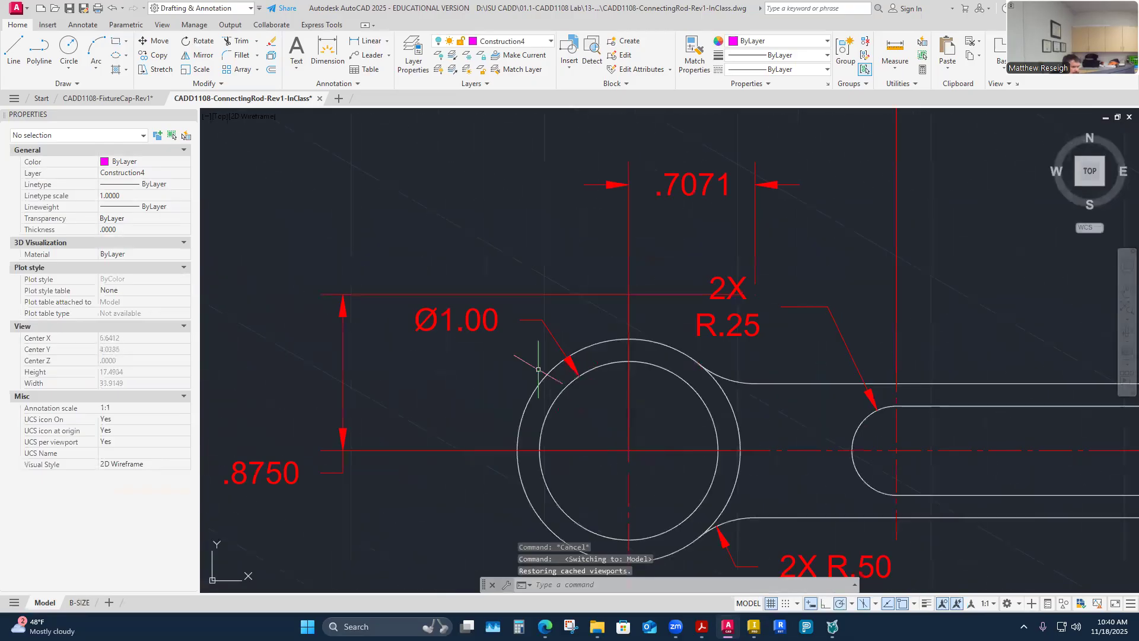
{"action": "left_click", "coordinate": [336, 433]}
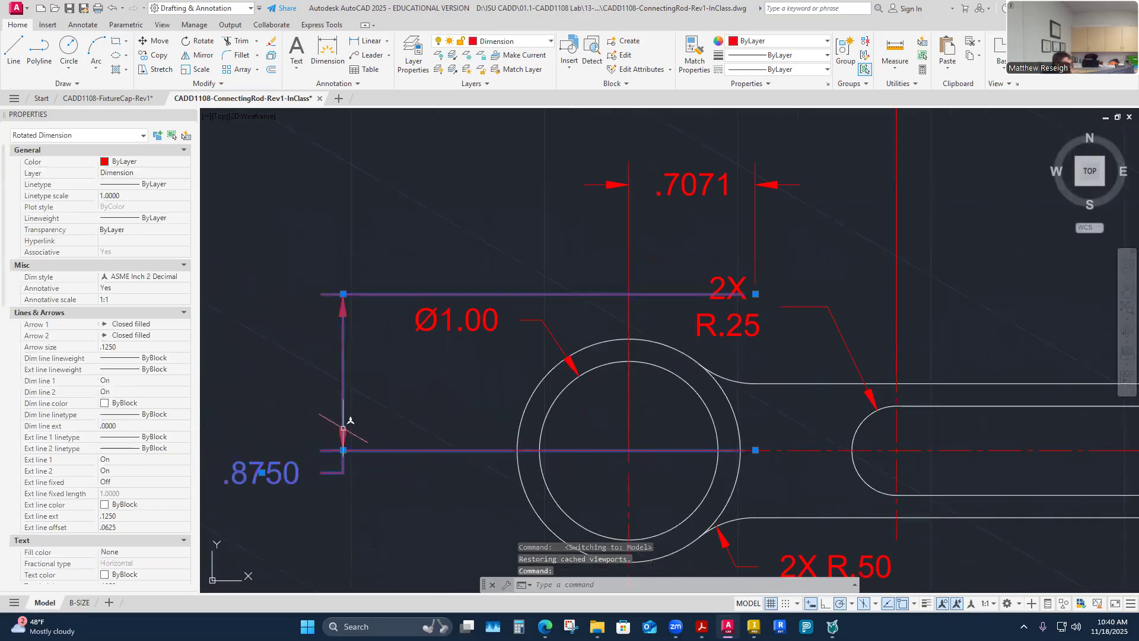
{"action": "key", "text": "Delete"}
{"action": "left_click", "coordinate": [627, 213]}
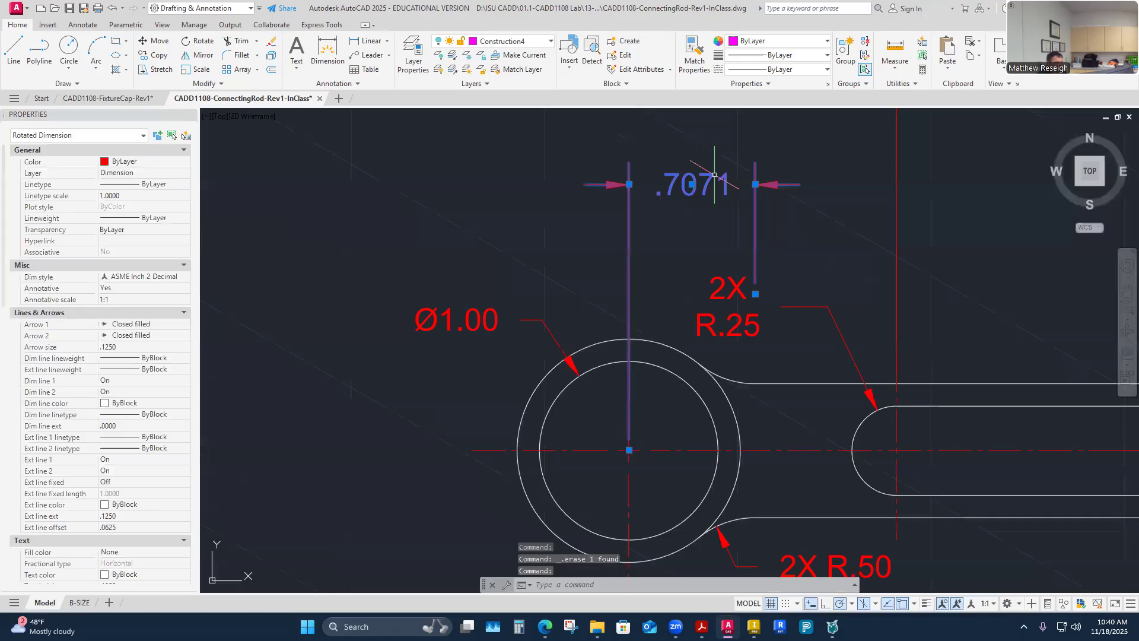
{"action": "key", "text": "Delete"}
Step: Set the precision of the horizontal 2X dimension locating the R2.00 arc center to two decimal places (0.00)
{"action": "scroll", "coordinate": [527, 297], "scroll_direction": "down", "scroll_amount": 2}
{"action": "scroll", "coordinate": [527, 297], "scroll_direction": "down", "scroll_amount": 3}
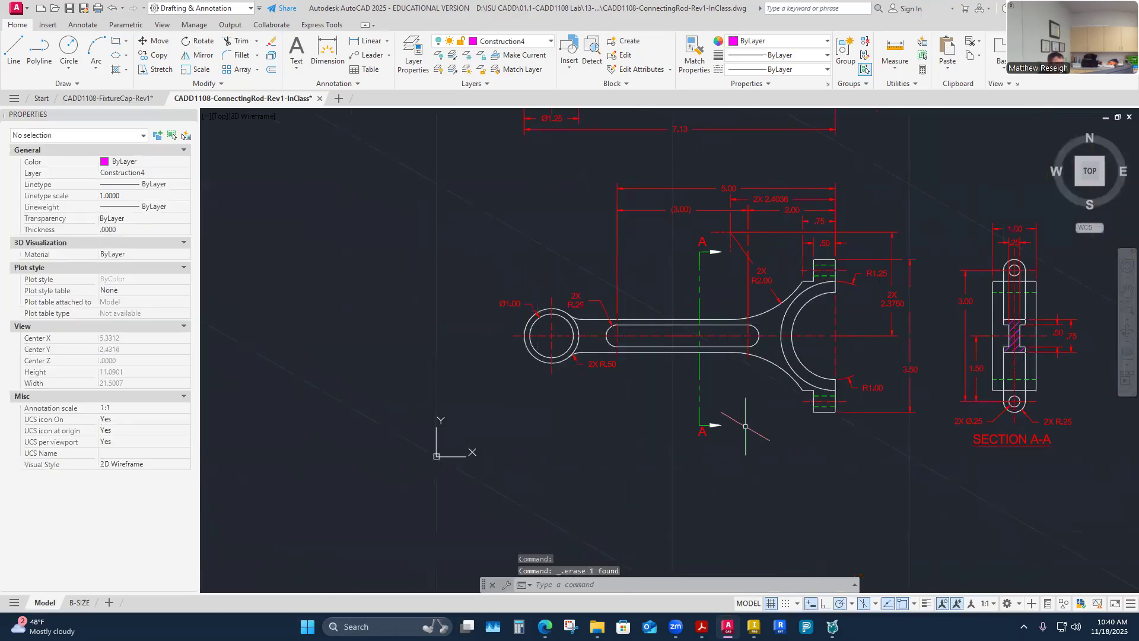
{"action": "scroll", "coordinate": [782, 194], "scroll_direction": "up", "scroll_amount": 4}
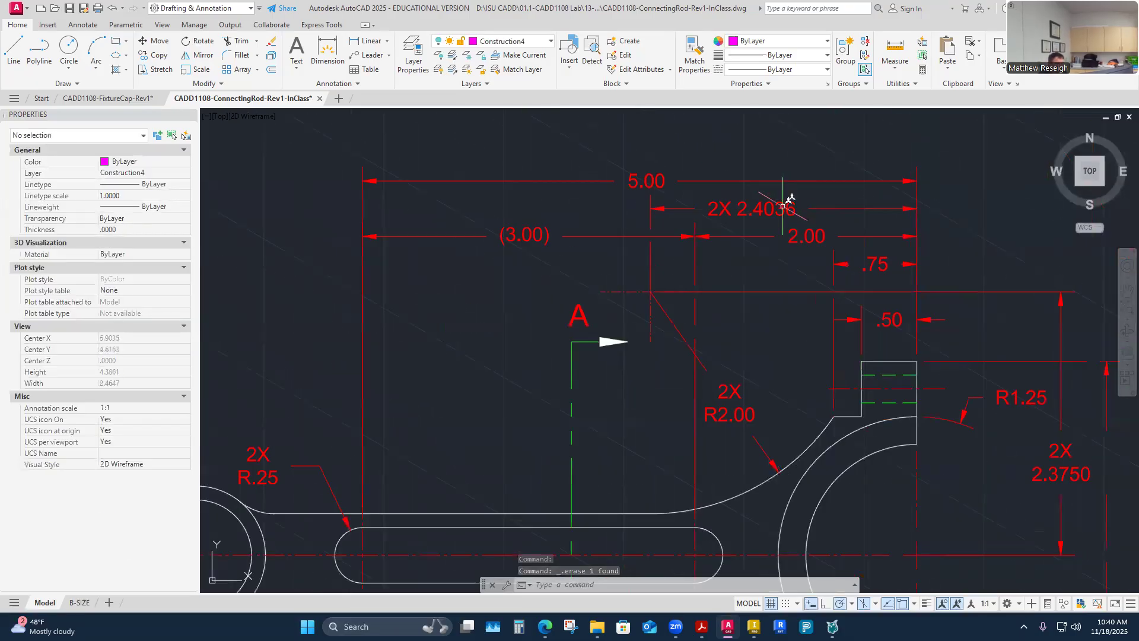
{"action": "left_click", "coordinate": [783, 207]}
{"action": "right_click", "coordinate": [783, 207]}
{"action": "mouse_move", "coordinate": [878, 255]}
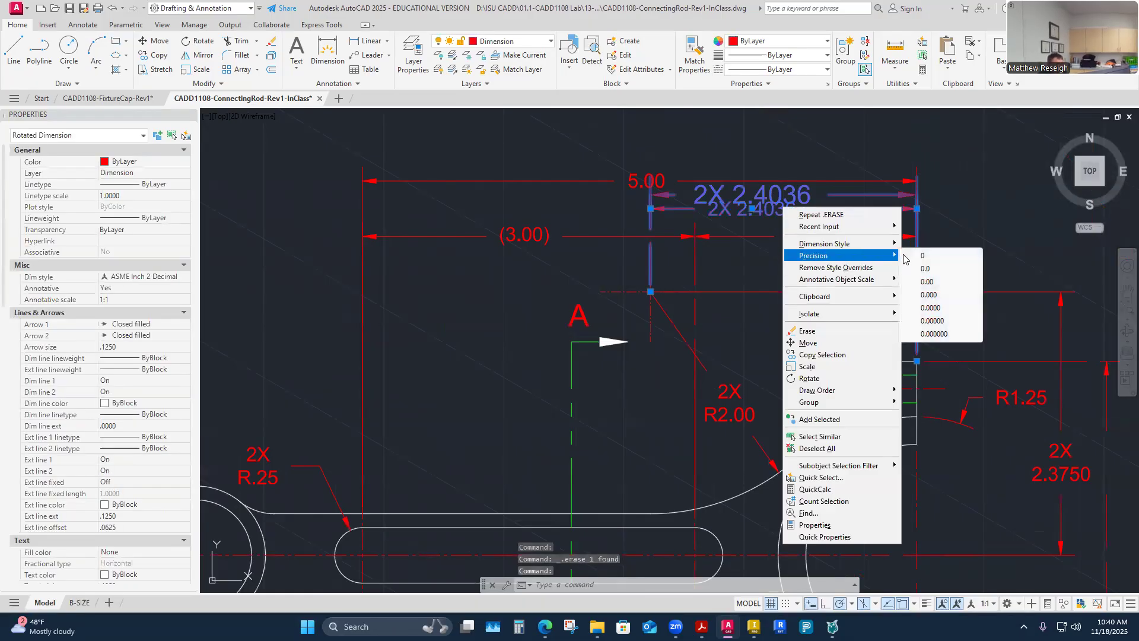
{"action": "left_click", "coordinate": [928, 283]}
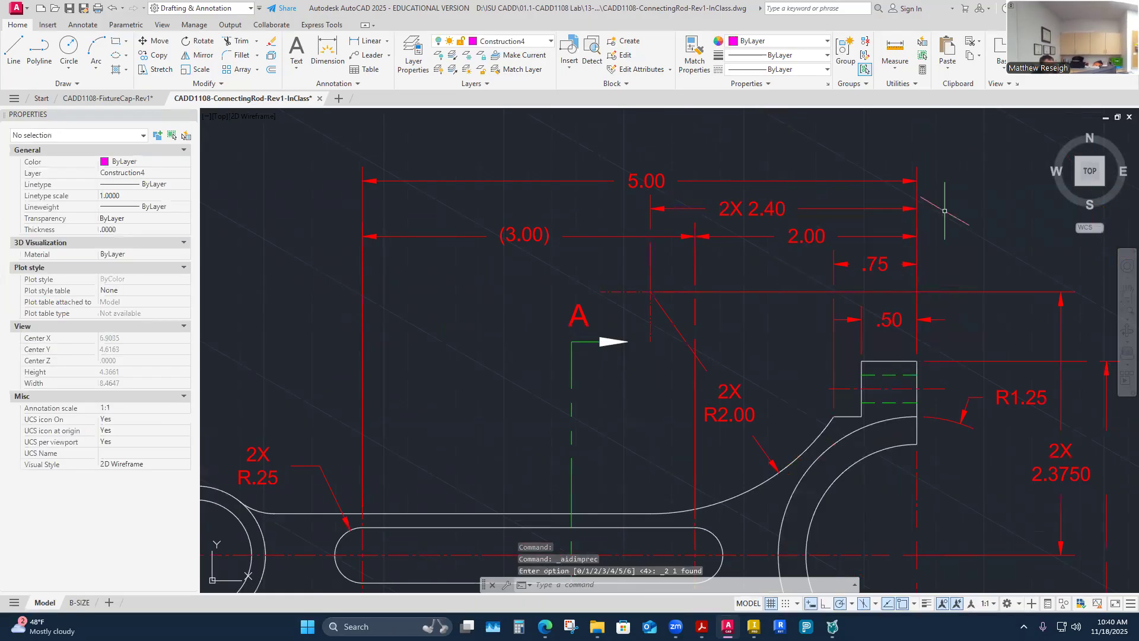
Step: Set the precision of the vertical 2X dimension locating the R2.00 arc center to two decimal places (0.00)
{"action": "left_click", "coordinate": [1061, 332]}
{"action": "right_click", "coordinate": [1060, 136]}
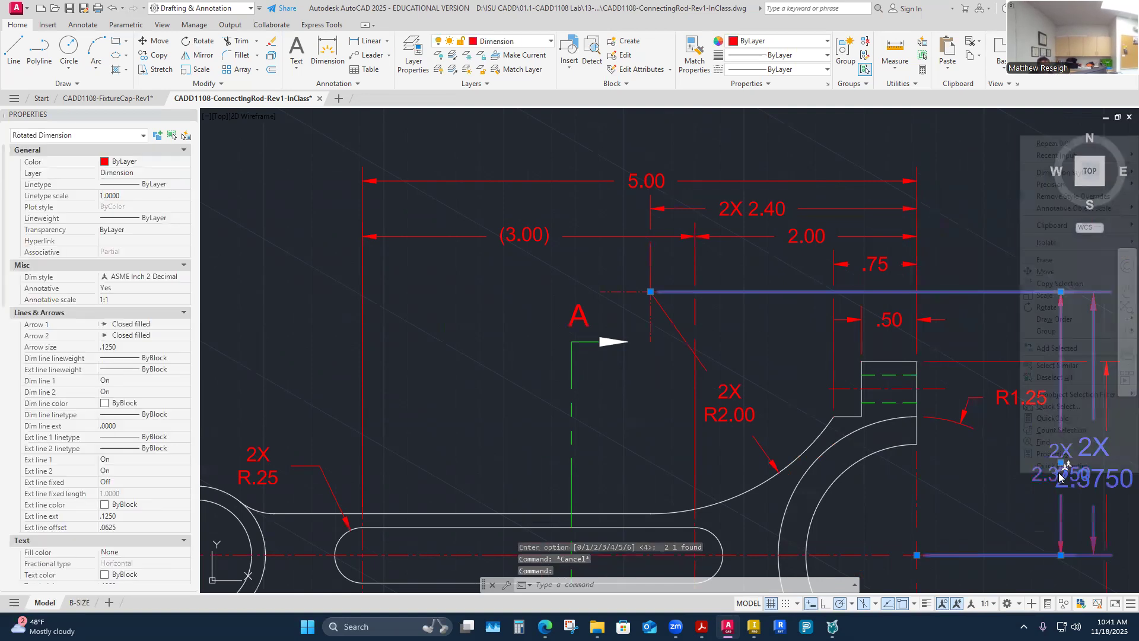
{"action": "mouse_move", "coordinate": [1058, 188]}
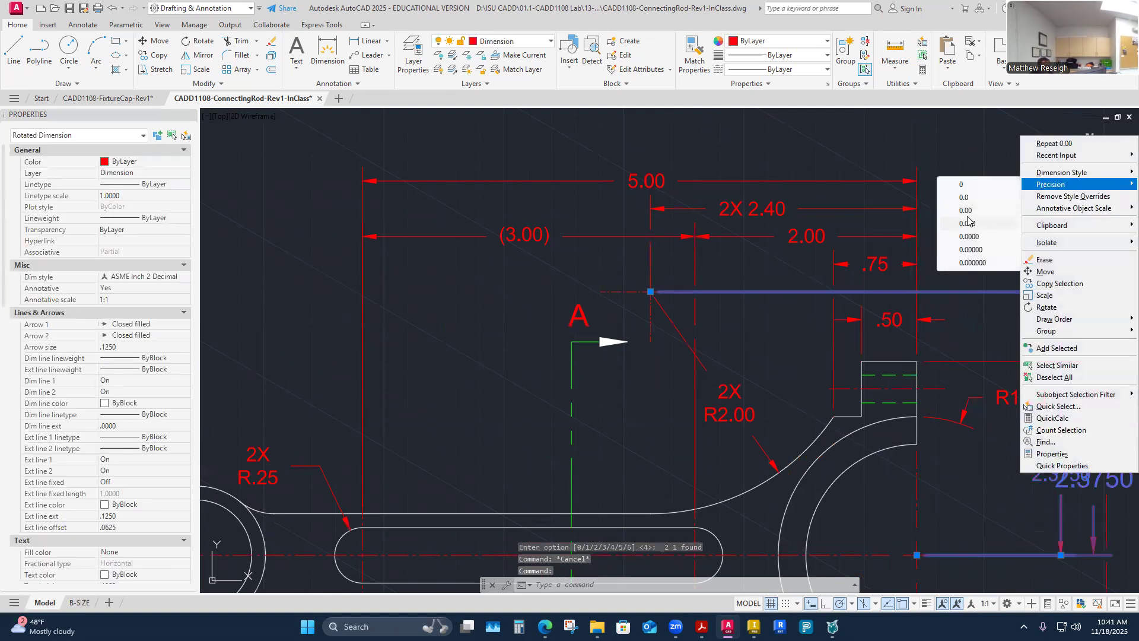
{"action": "left_click", "coordinate": [966, 212]}
{"action": "left_click", "coordinate": [952, 272]}
{"action": "key", "text": "Escape"}
Step: Return to the B-SIZE layout and make Viewport the current layer
{"action": "scroll", "coordinate": [909, 268], "scroll_direction": "down", "scroll_amount": 2}
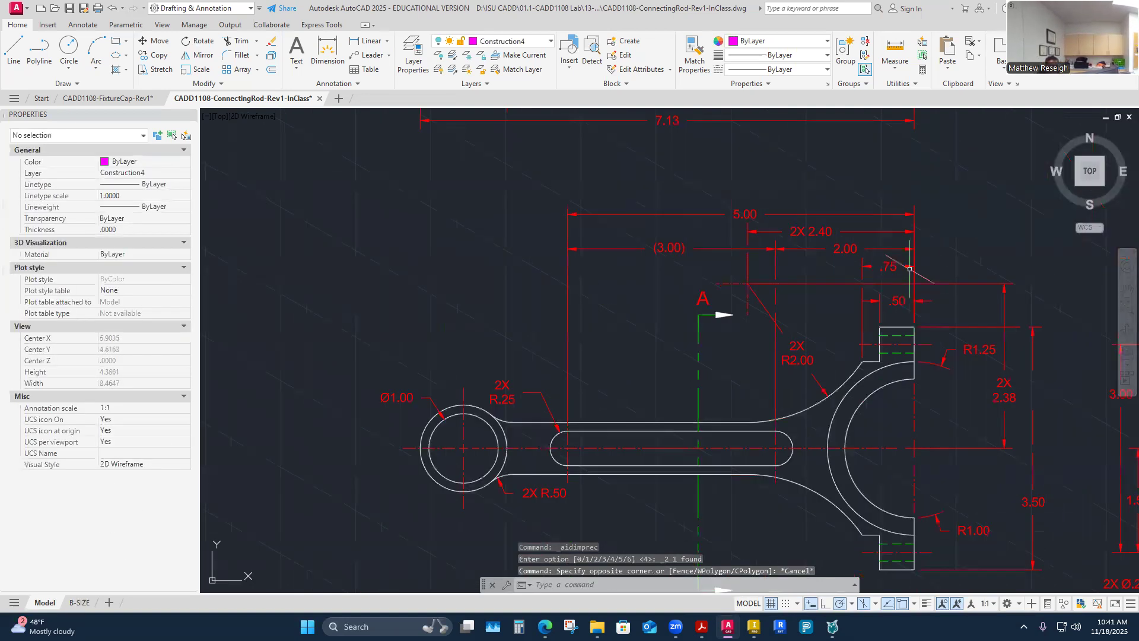
{"action": "scroll", "coordinate": [910, 268], "scroll_direction": "down", "scroll_amount": 5}
{"action": "scroll", "coordinate": [770, 309], "scroll_direction": "down", "scroll_amount": 3}
{"action": "scroll", "coordinate": [770, 309], "scroll_direction": "up", "scroll_amount": 4}
{"action": "scroll", "coordinate": [770, 309], "scroll_direction": "down", "scroll_amount": 5}
{"action": "scroll", "coordinate": [856, 249], "scroll_direction": "up", "scroll_amount": 4}
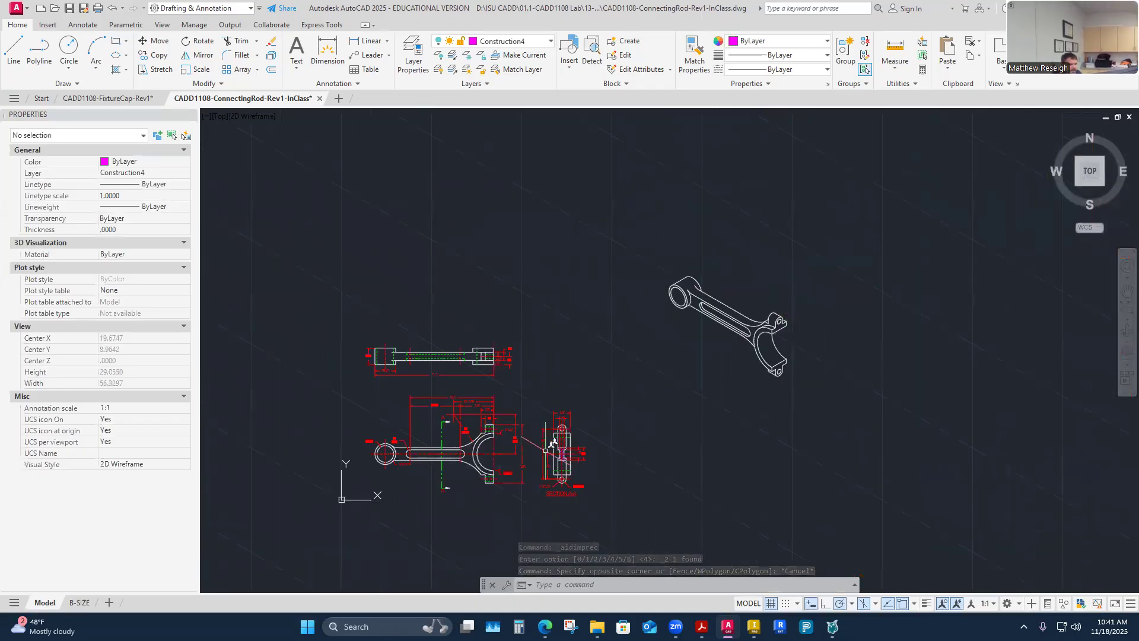
{"action": "left_click", "coordinate": [77, 603]}
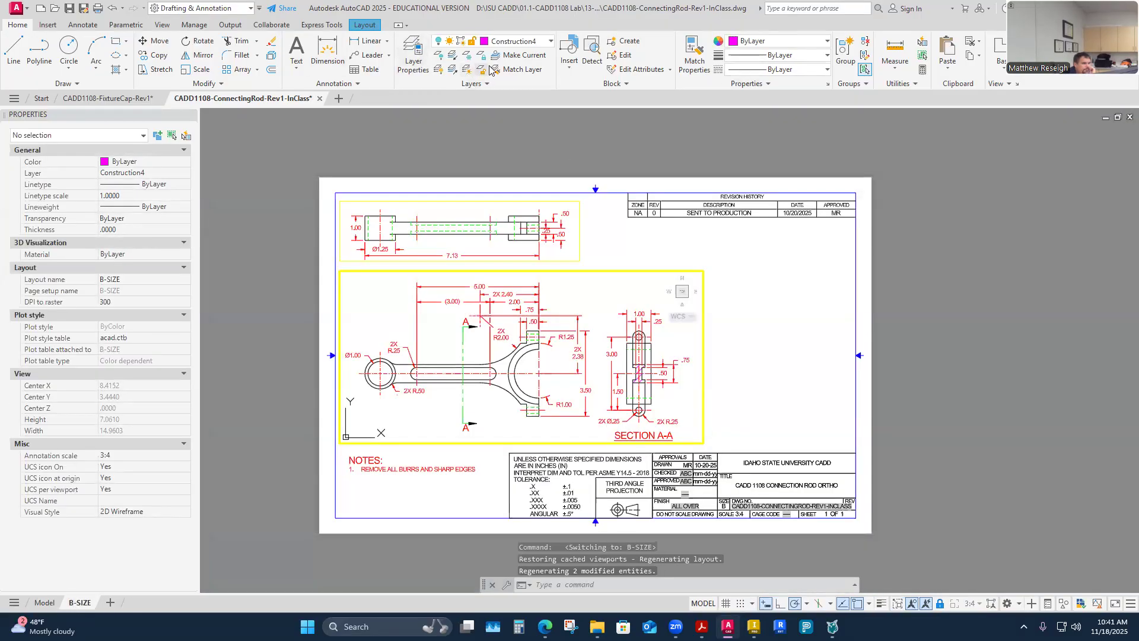
{"action": "left_click", "coordinate": [549, 42]}
{"action": "left_click", "coordinate": [498, 345]}
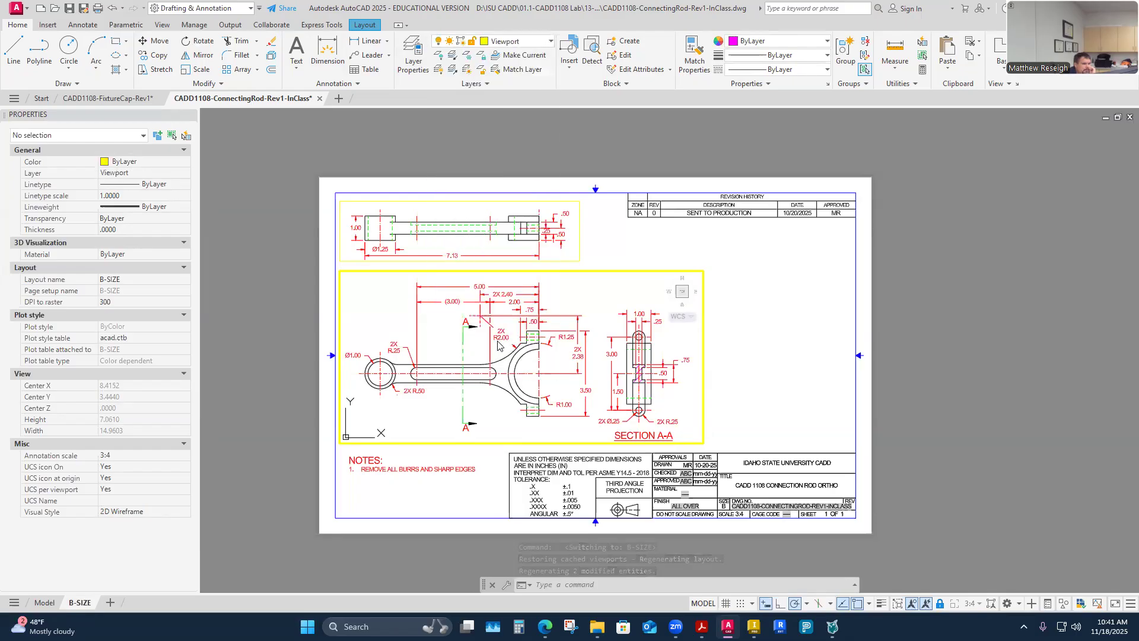
Step: Create a rectangular layout viewport about 5.96 wide in the empty sheet area below the revision history table
{"action": "left_click", "coordinate": [360, 26]}
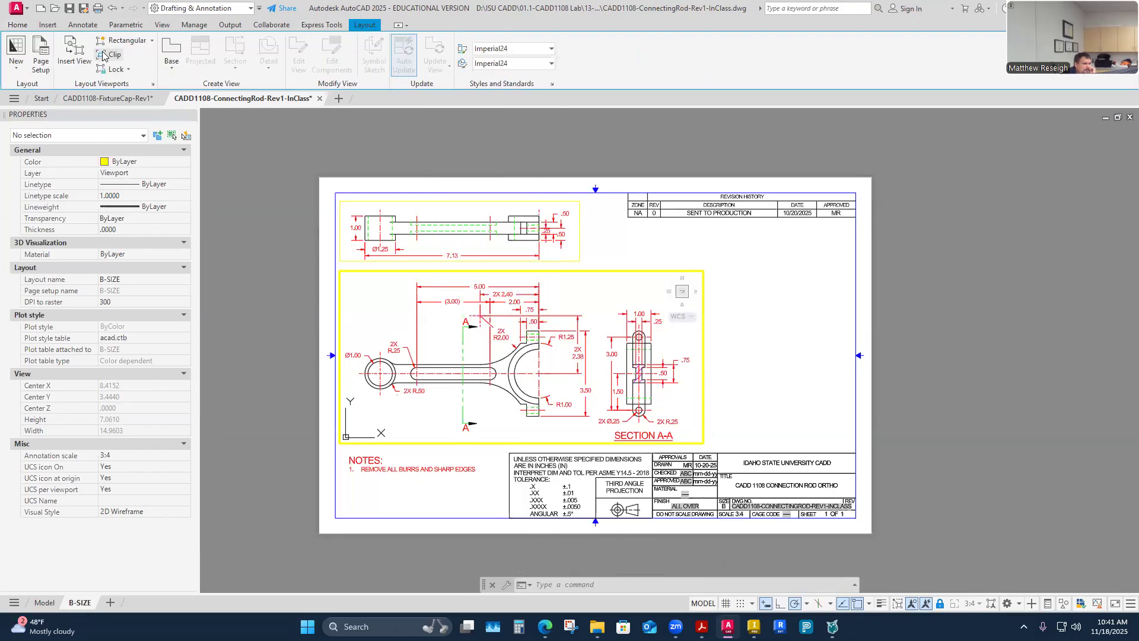
{"action": "left_click", "coordinate": [122, 41]}
{"action": "left_click", "coordinate": [655, 234]}
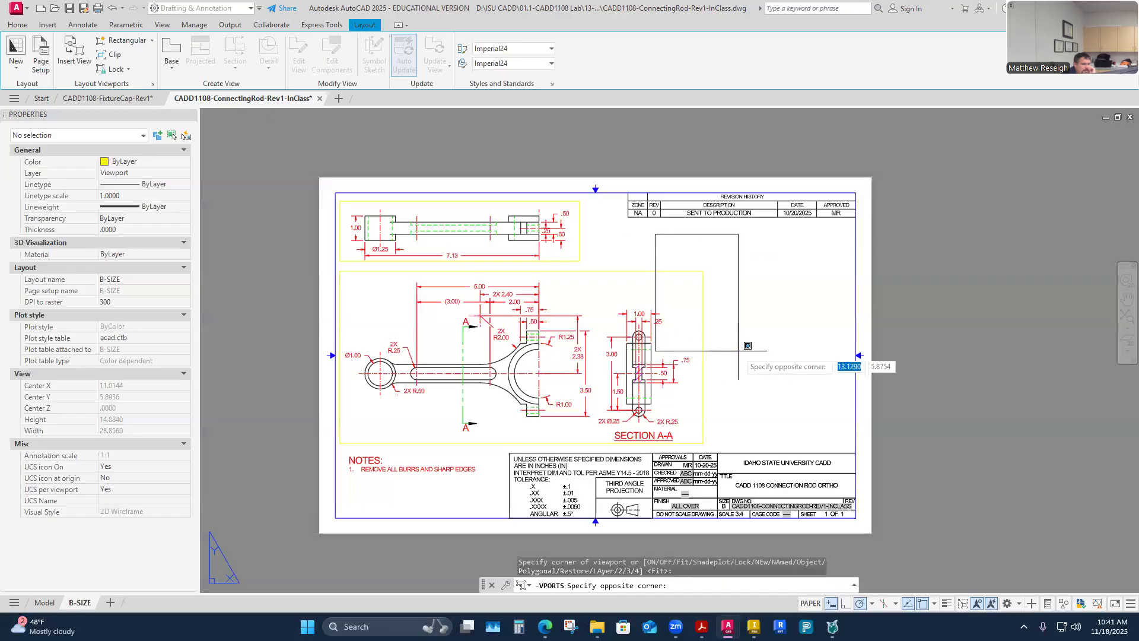
{"action": "left_click", "coordinate": [850, 408]}
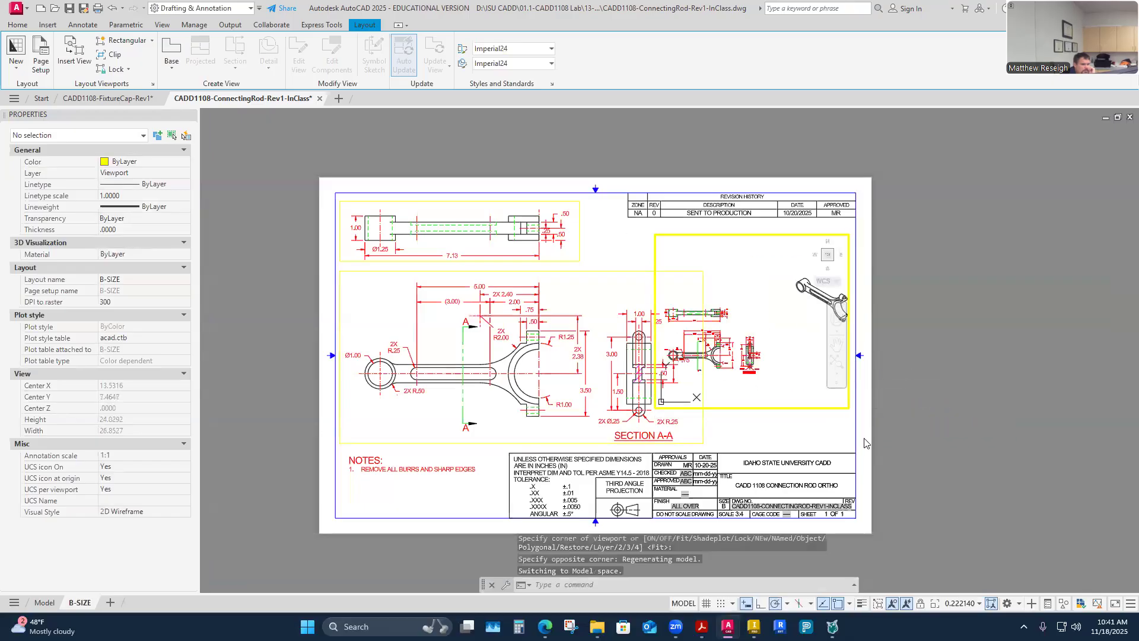
Step: Bring the isometric connecting rod into the new viewport and set the viewport scale to 3:4
{"action": "scroll", "coordinate": [806, 339], "scroll_direction": "up", "scroll_amount": 4}
{"action": "scroll", "coordinate": [801, 339], "scroll_direction": "down", "scroll_amount": 4}
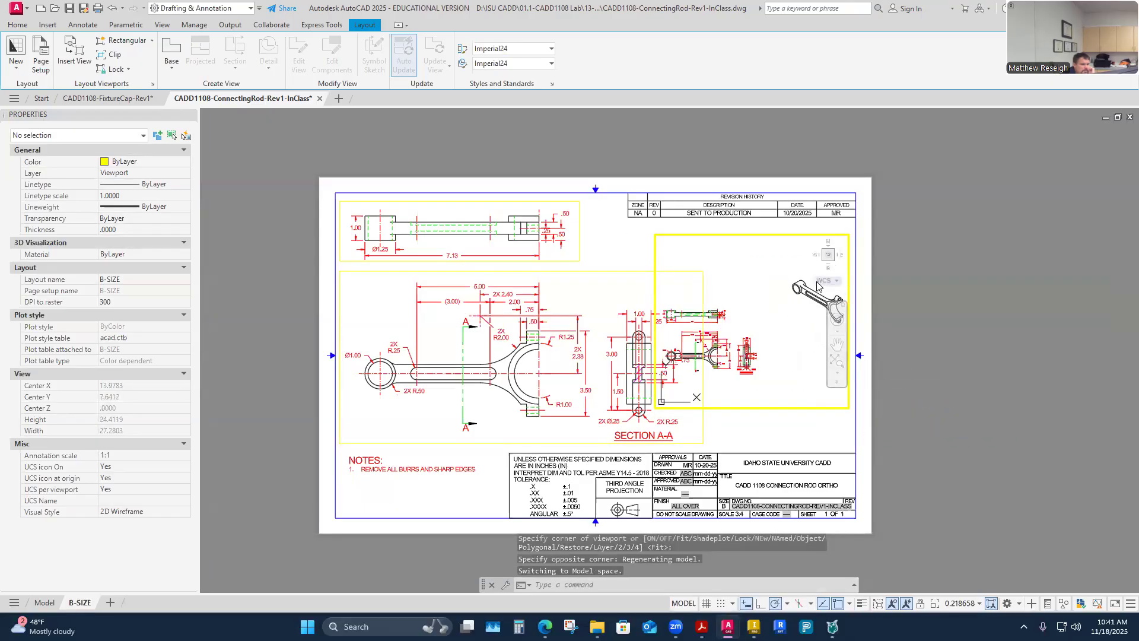
{"action": "middle_click_drag", "start_coordinate": [812, 306], "coordinate": [805, 344]}
{"action": "scroll", "coordinate": [780, 307], "scroll_direction": "up", "scroll_amount": 3}
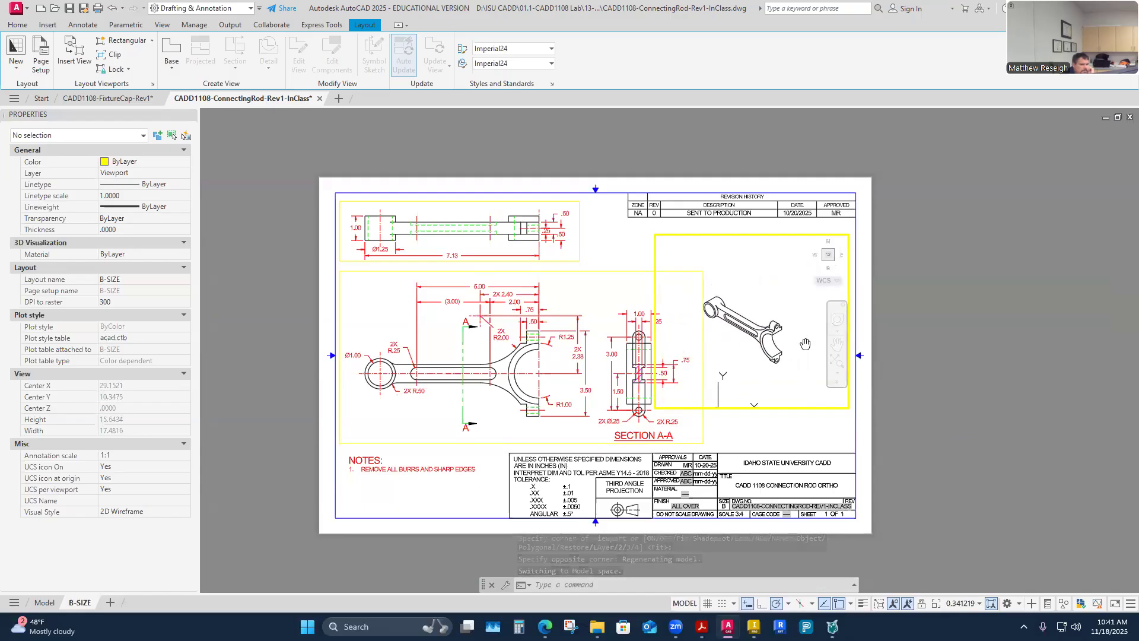
{"action": "left_click", "coordinate": [975, 606]}
{"action": "left_click", "coordinate": [950, 262]}
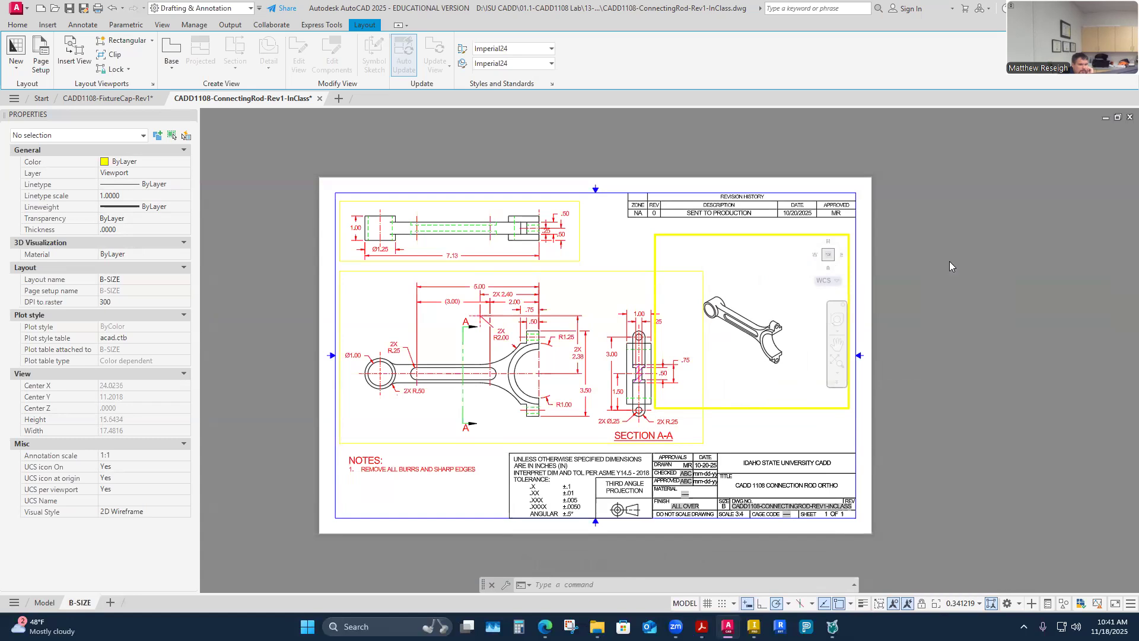
Step: Return to paper space and resize the isometric viewport to about 5.73 wide by 5.09 high around the connecting rod
{"action": "double_click", "coordinate": [830, 435]}
{"action": "left_click", "coordinate": [834, 408]}
{"action": "left_click", "coordinate": [849, 408]}
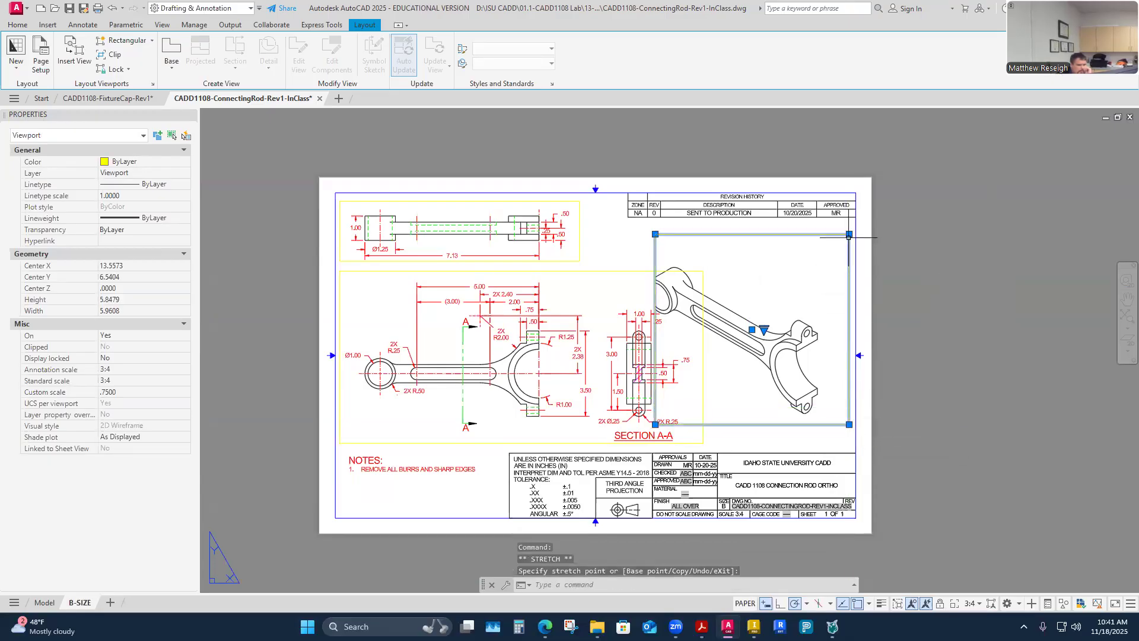
{"action": "left_click", "coordinate": [655, 234]}
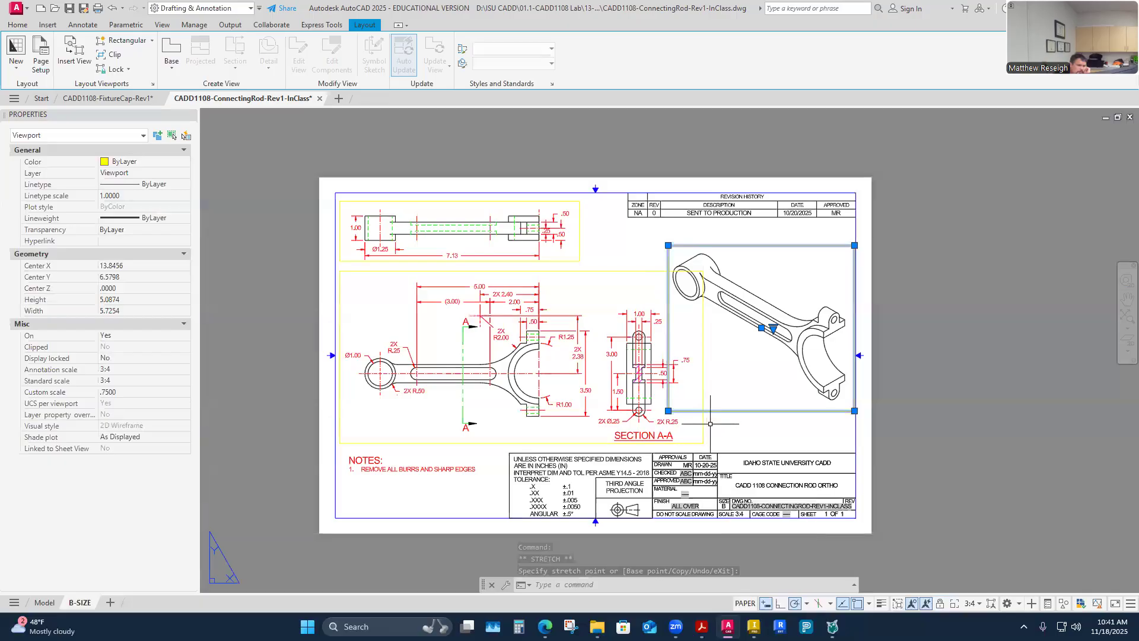
Step: Lock the isometric viewport's display scale and activate model space inside that viewport
{"action": "left_click", "coordinate": [941, 422]}
{"action": "key", "text": "Escape"}
{"action": "key", "text": "Escape"}
{"action": "left_click", "coordinate": [720, 387]}
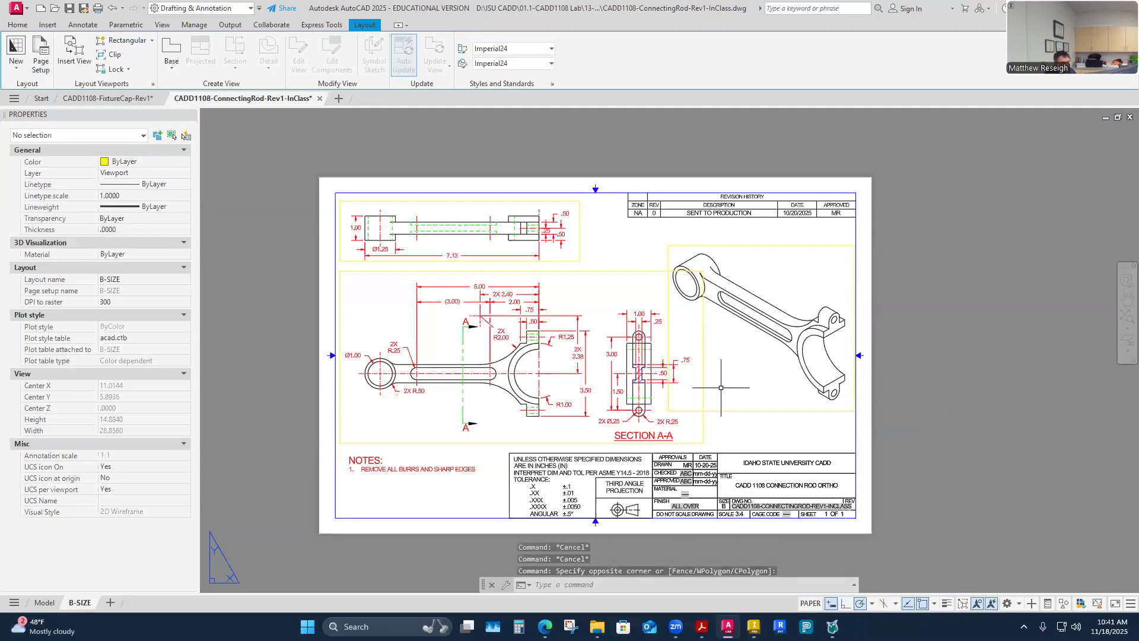
{"action": "double_click", "coordinate": [720, 387]}
{"action": "key", "text": "Escape"}
{"action": "key", "text": "Escape"}
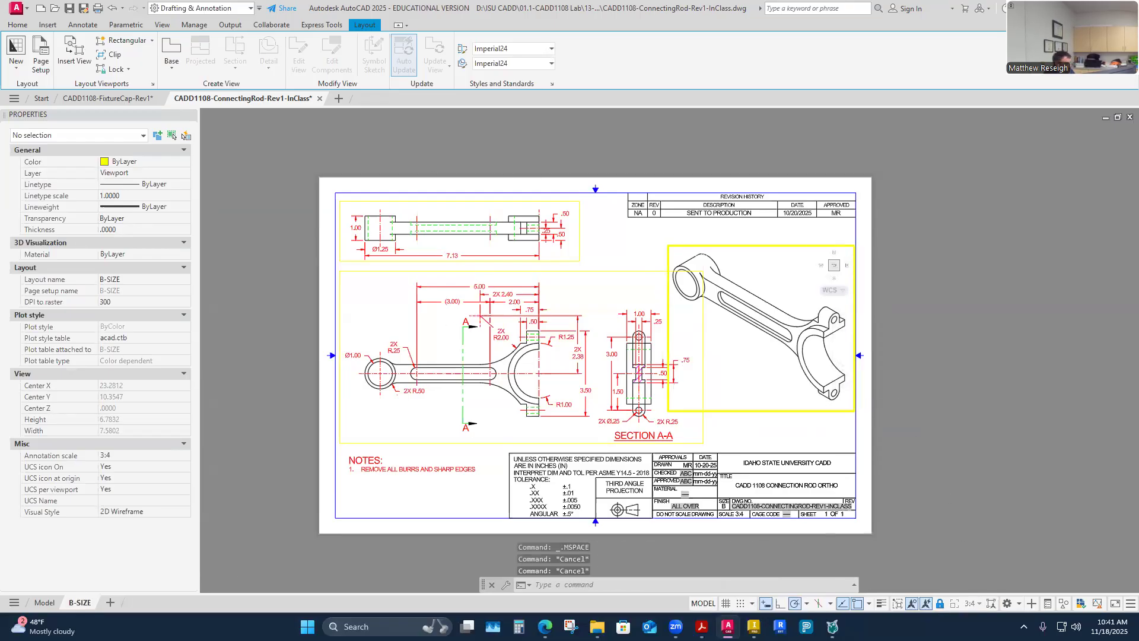
Step: Preview the B-SIZE sheet's plot to check the layout, and leave plotting without printing
{"action": "left_click", "coordinate": [98, 9]}
{"action": "left_click", "coordinate": [431, 469]}
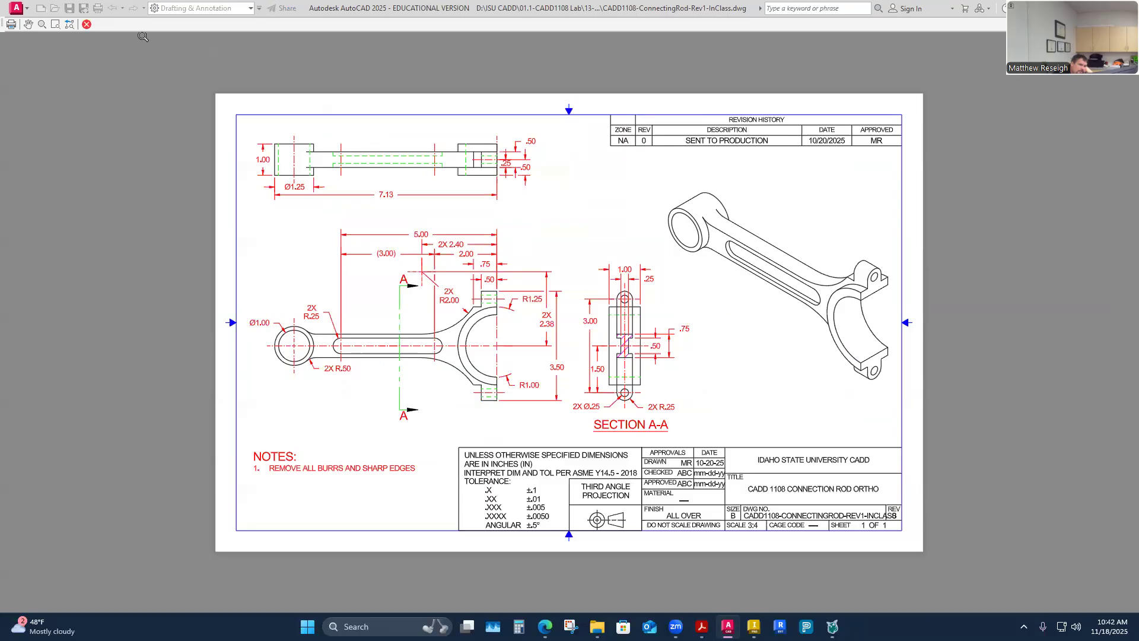
{"action": "left_click", "coordinate": [87, 25]}
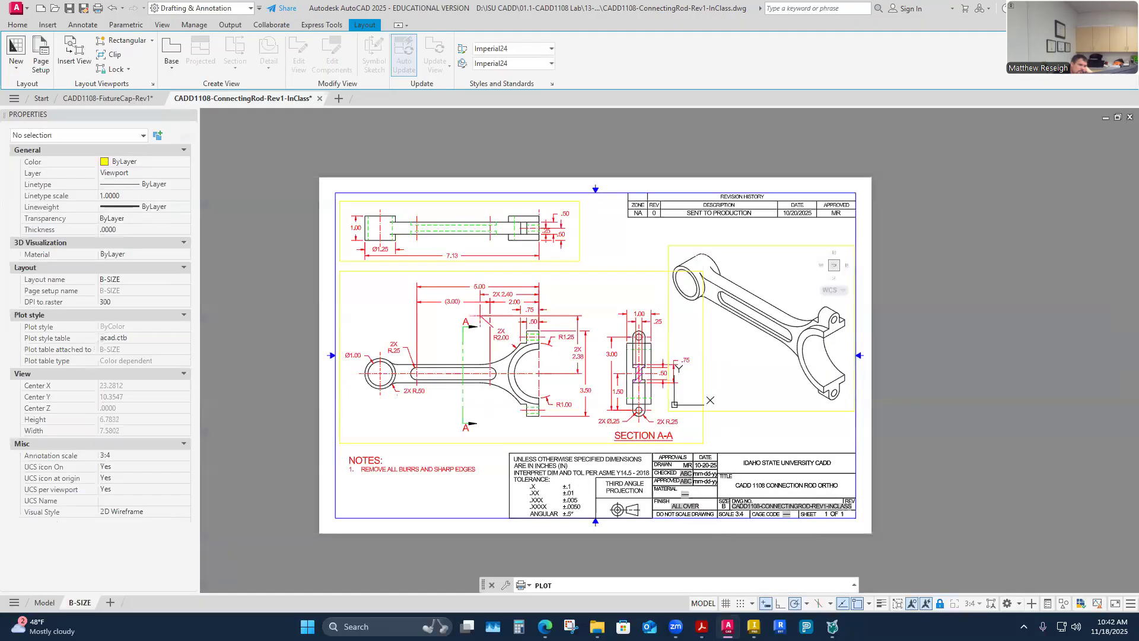
{"action": "left_click", "coordinate": [734, 467]}
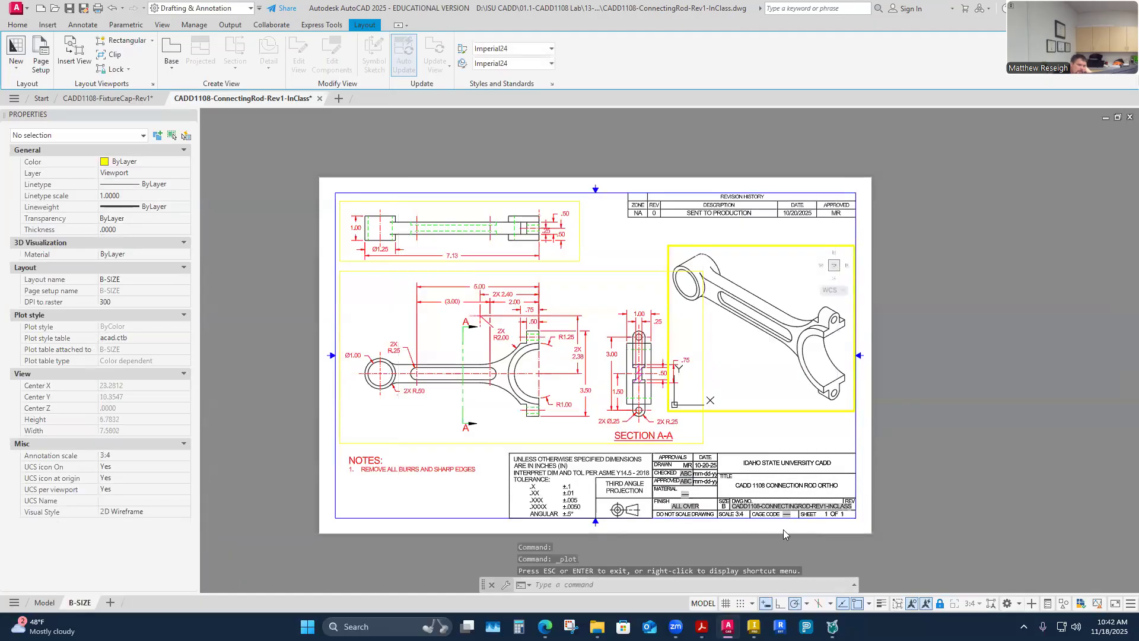
Step: Return to paper space and set the title block's REVISION attribute to 1
{"action": "scroll", "coordinate": [746, 463], "scroll_direction": "up", "scroll_amount": 2}
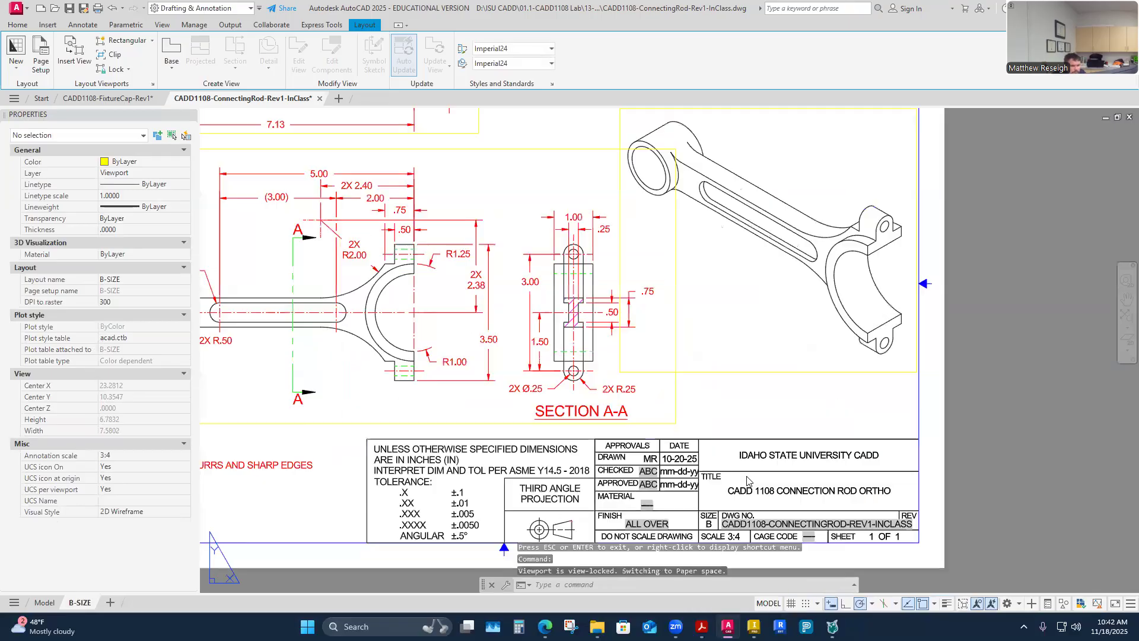
{"action": "scroll", "coordinate": [745, 466], "scroll_direction": "up", "scroll_amount": 2}
{"action": "left_click", "coordinate": [748, 469]}
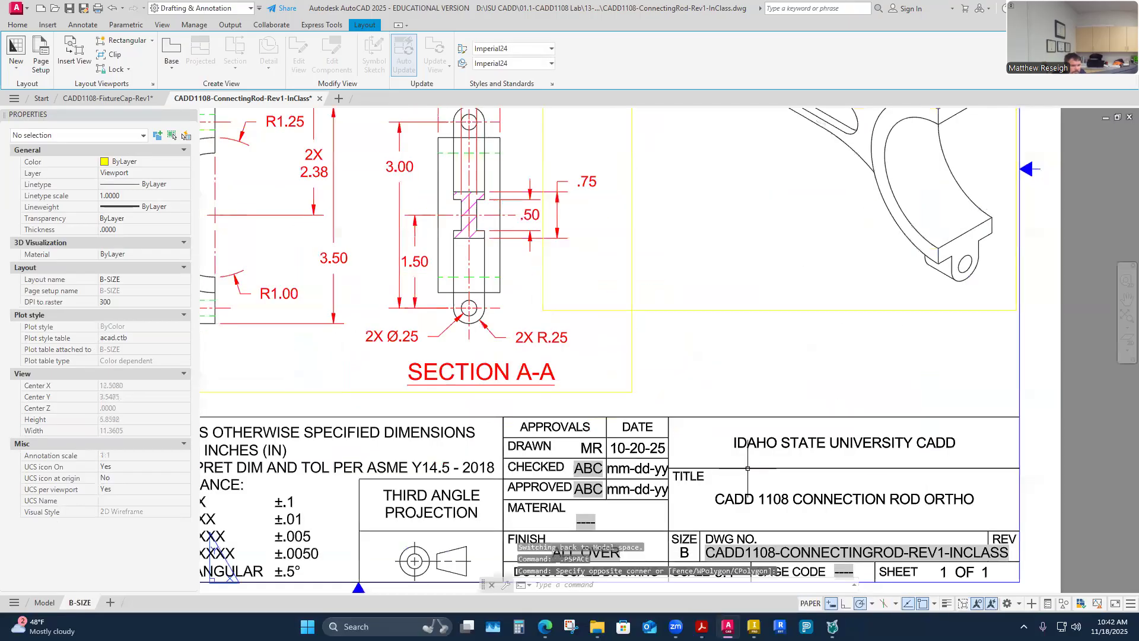
{"action": "double_click", "coordinate": [748, 469]}
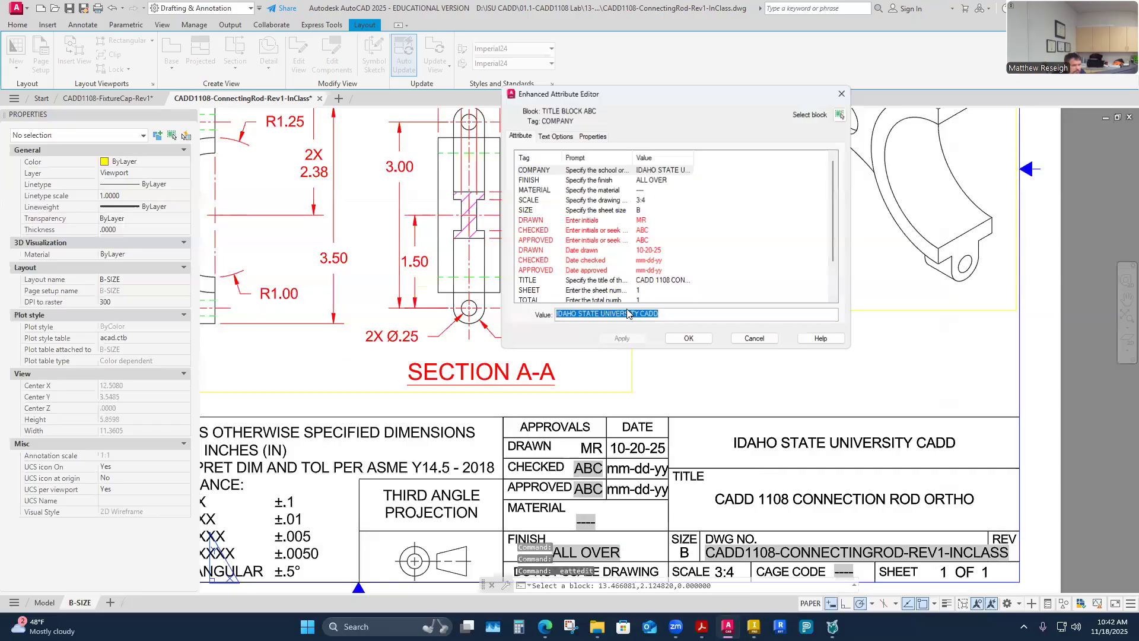
{"action": "scroll", "coordinate": [655, 270], "scroll_direction": "down", "scroll_amount": 2}
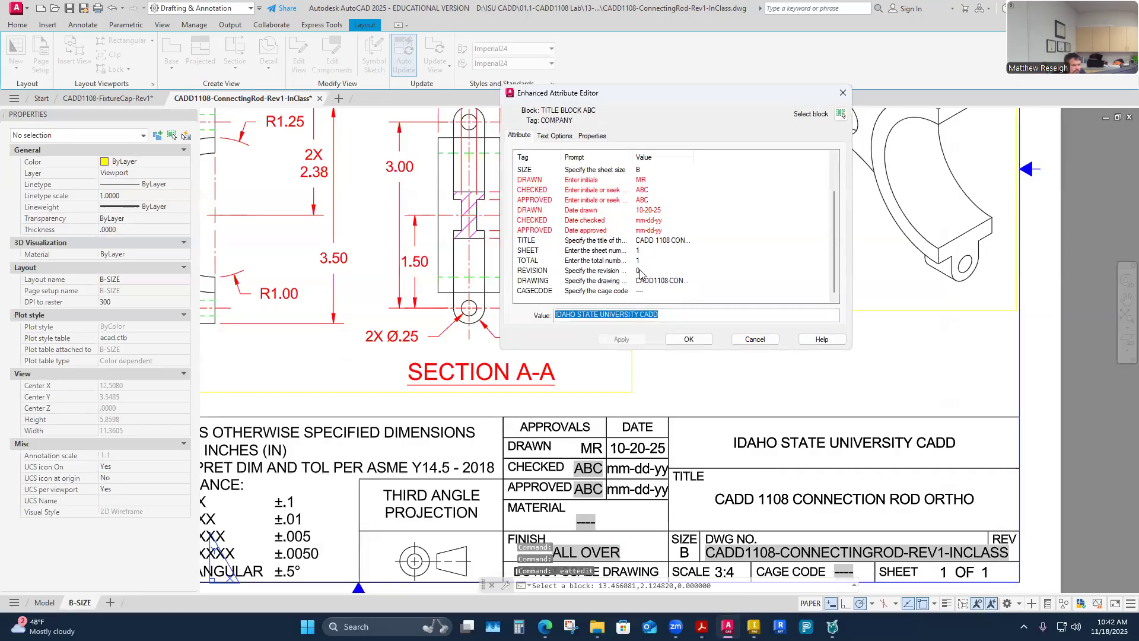
{"action": "left_click", "coordinate": [639, 271]}
{"action": "type", "text": "1"}
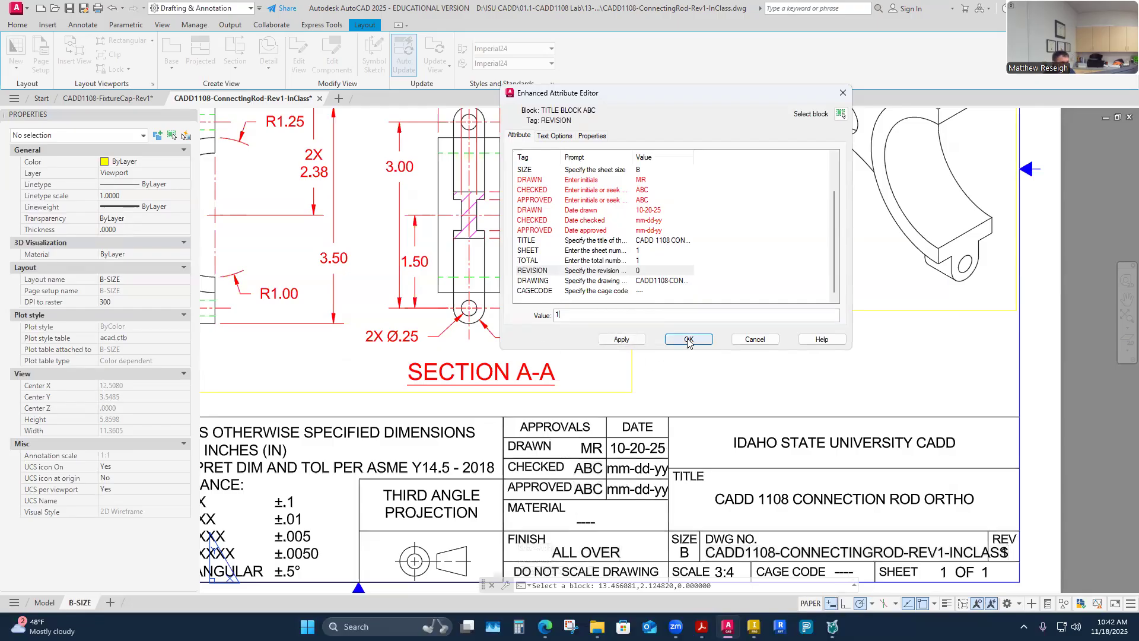
{"action": "left_click", "coordinate": [688, 340]}
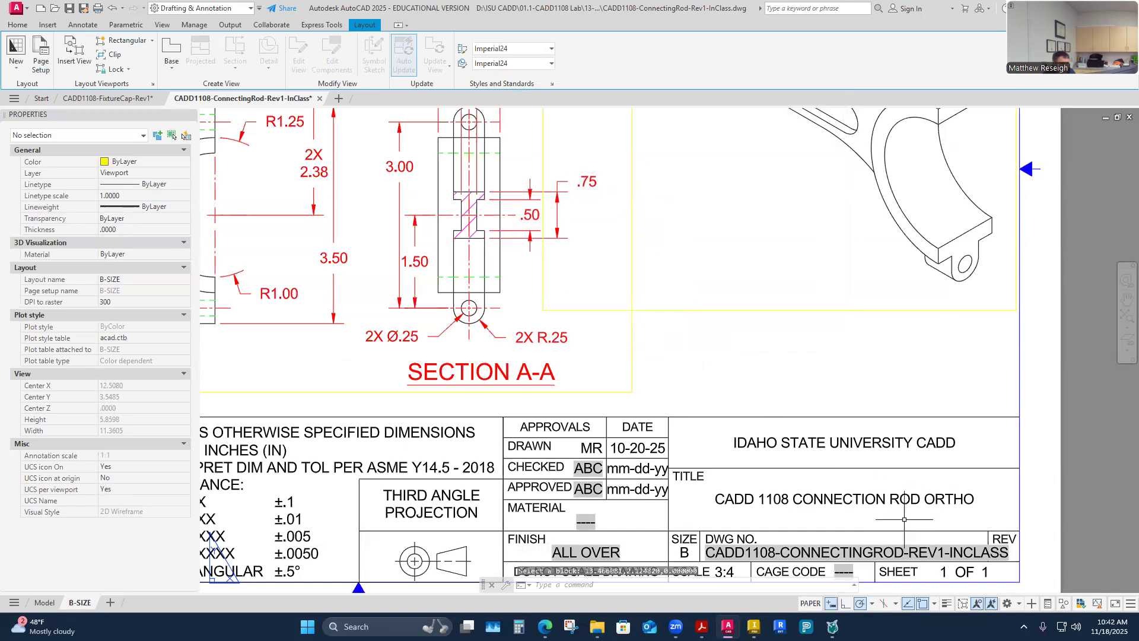
Step: Set the revision history block's date to 11/18/2025 and its revision number to 1
{"action": "scroll", "coordinate": [895, 520], "scroll_direction": "down", "scroll_amount": 3}
{"action": "scroll", "coordinate": [811, 477], "scroll_direction": "up", "scroll_amount": 3}
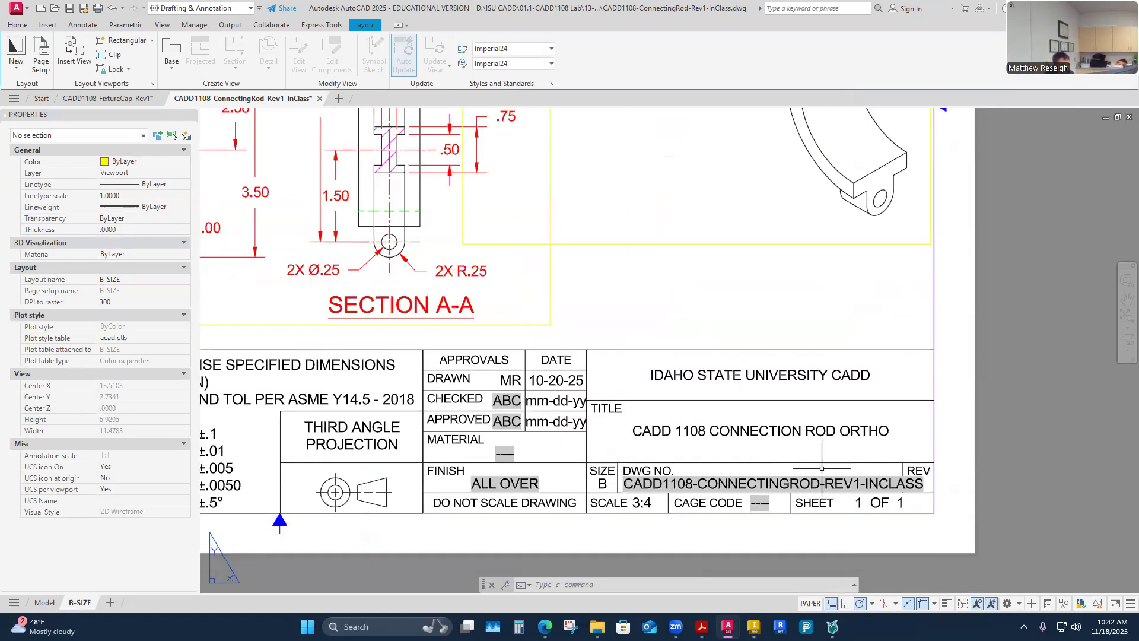
{"action": "scroll", "coordinate": [822, 468], "scroll_direction": "down", "scroll_amount": 4}
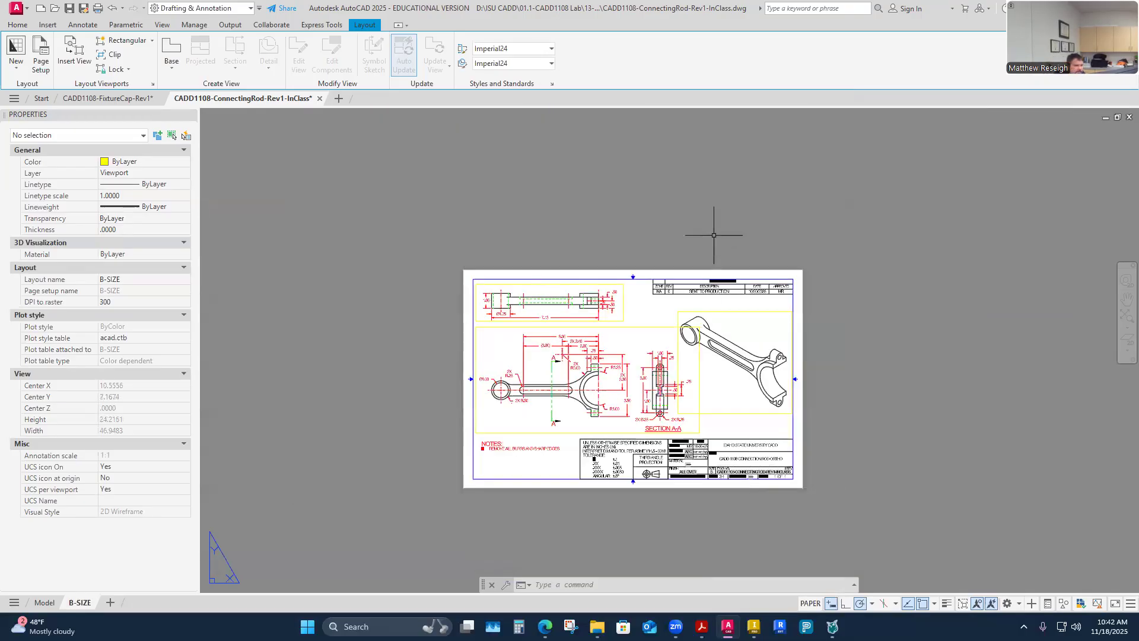
{"action": "scroll", "coordinate": [732, 315], "scroll_direction": "up", "scroll_amount": 4}
{"action": "scroll", "coordinate": [732, 315], "scroll_direction": "down", "scroll_amount": 4}
{"action": "scroll", "coordinate": [787, 534], "scroll_direction": "up", "scroll_amount": 3}
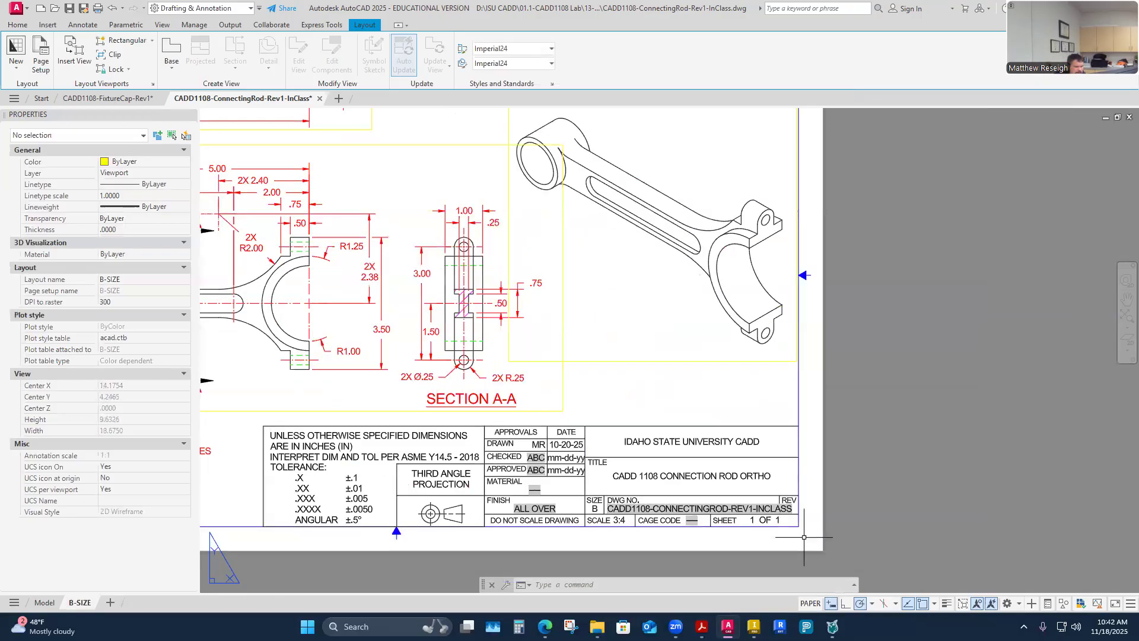
{"action": "scroll", "coordinate": [787, 534], "scroll_direction": "down", "scroll_amount": 3}
{"action": "scroll", "coordinate": [689, 279], "scroll_direction": "up", "scroll_amount": 4}
{"action": "double_click", "coordinate": [752, 462]}
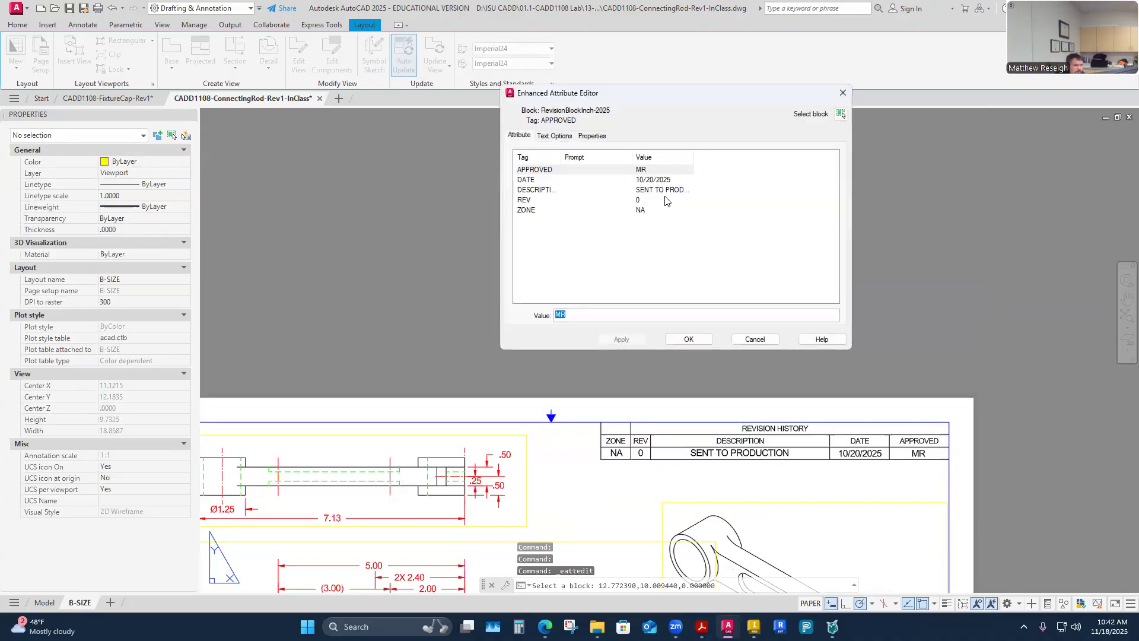
{"action": "left_click", "coordinate": [668, 181]}
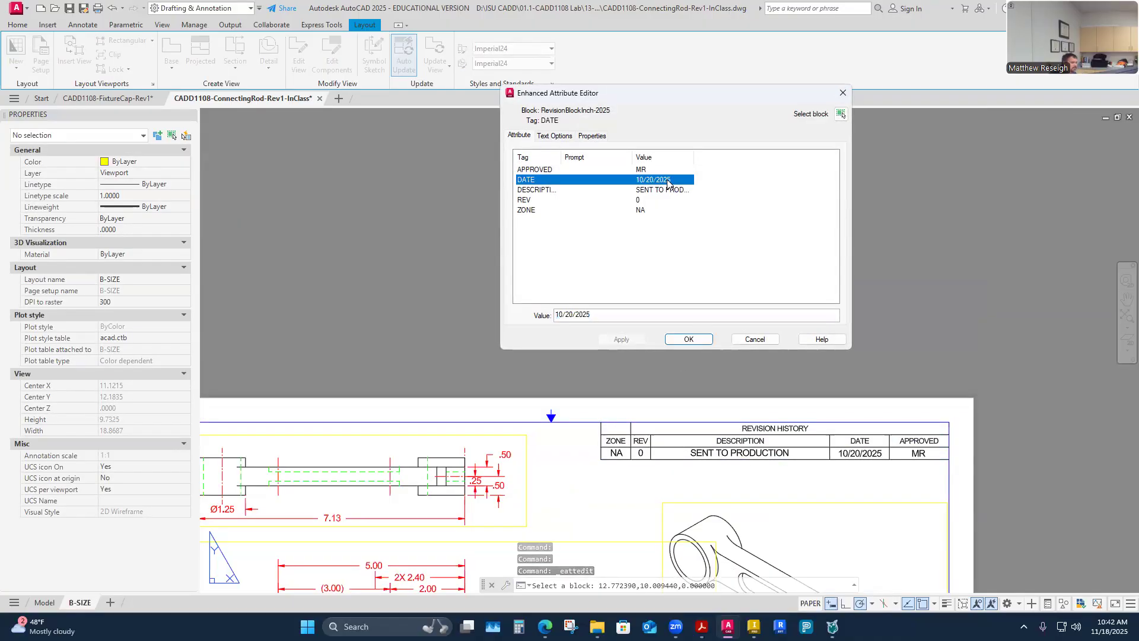
{"action": "left_click_drag", "start_coordinate": [596, 314], "coordinate": [486, 307]}
{"action": "type", "text": "11/18/"}
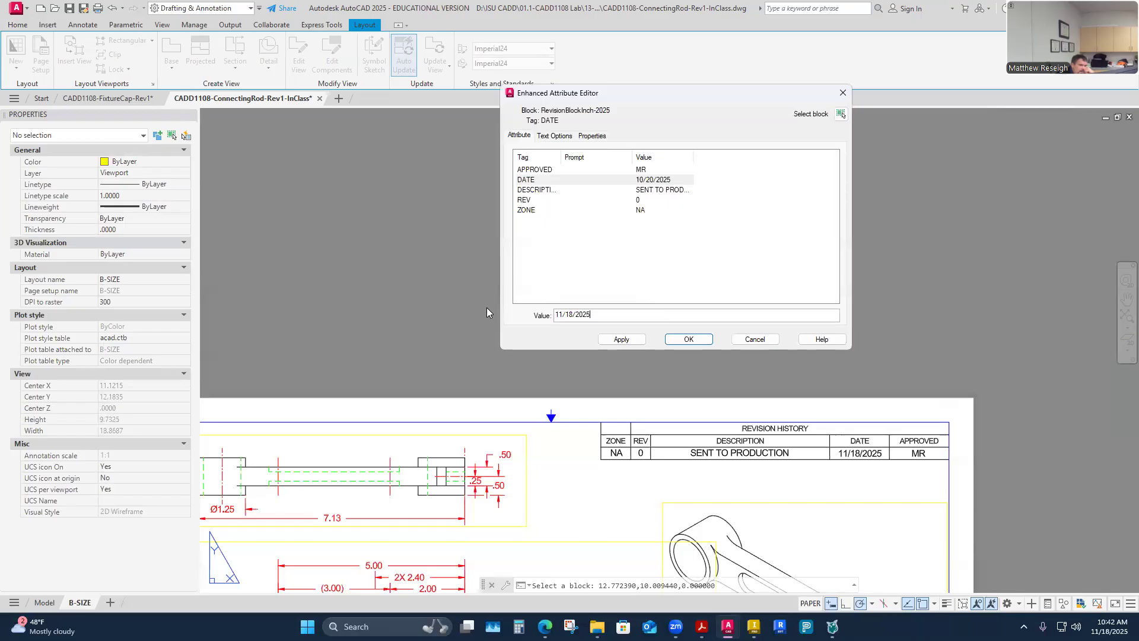
{"action": "left_click", "coordinate": [641, 200]}
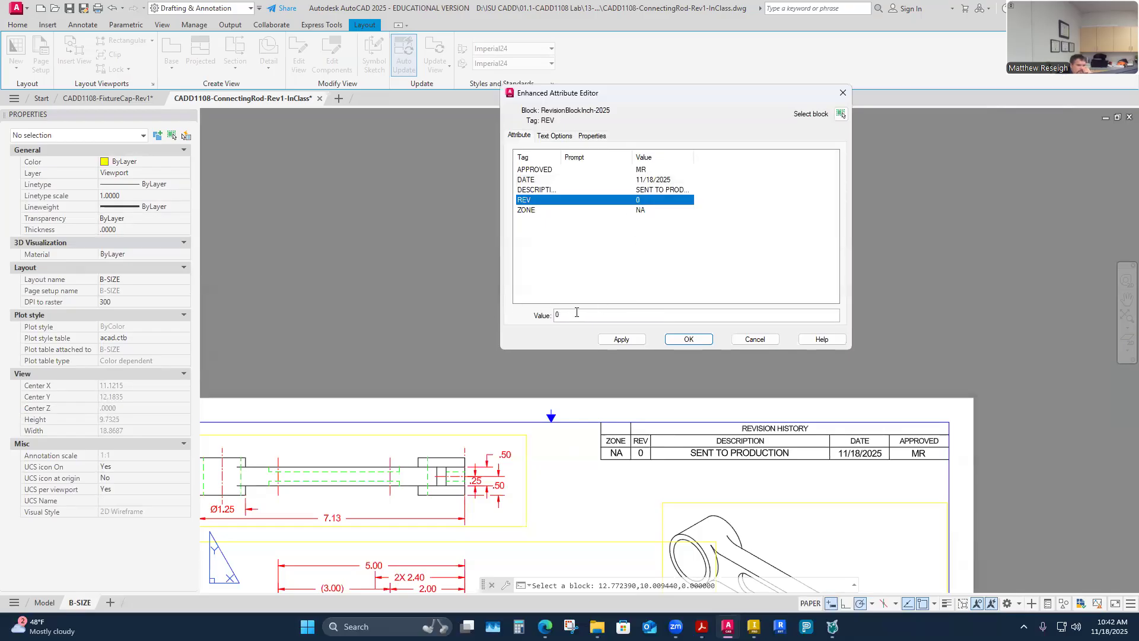
{"action": "left_click_drag", "start_coordinate": [576, 313], "coordinate": [518, 321]}
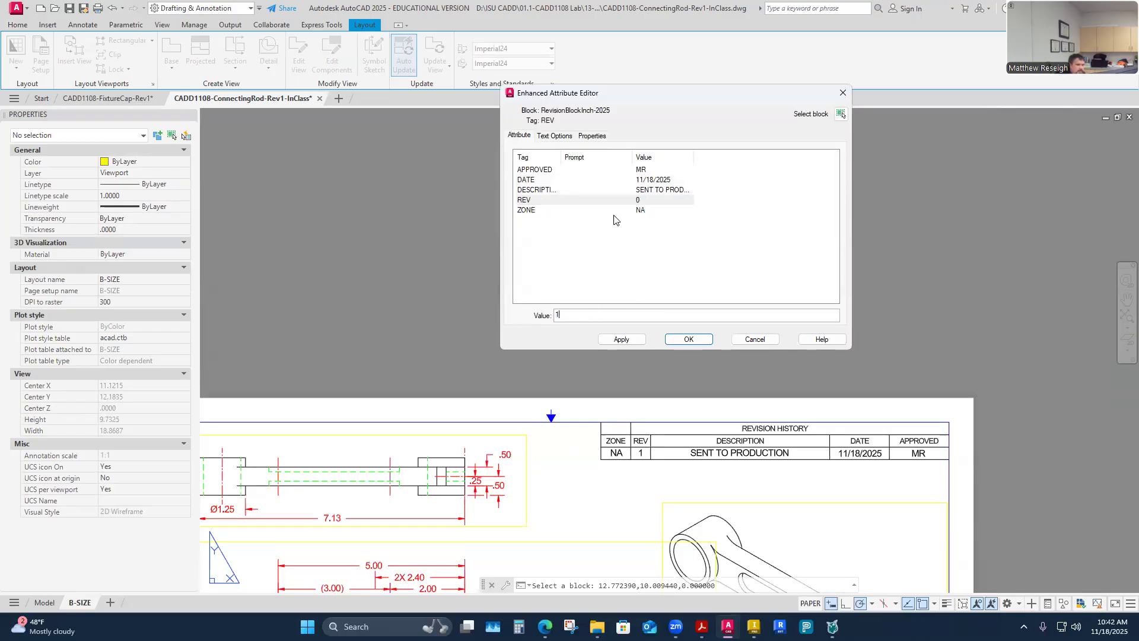
Step: Change the revision history description to ADDED ISO VIEW and apply the block's attribute edits
{"action": "left_click", "coordinate": [656, 190]}
{"action": "left_click_drag", "start_coordinate": [640, 315], "coordinate": [533, 319]}
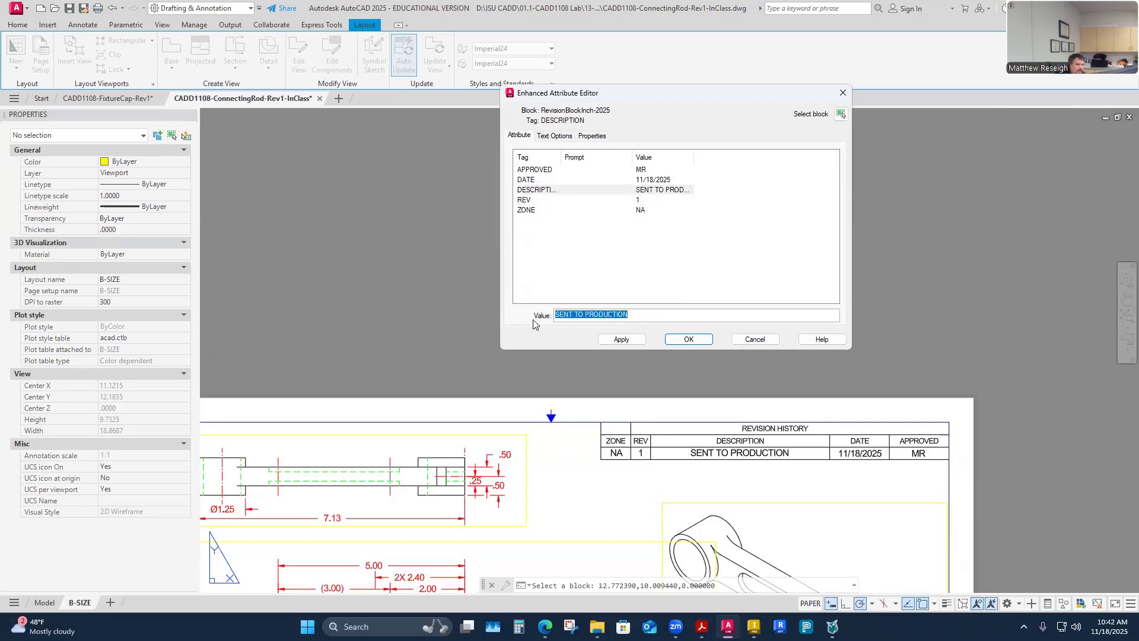
{"action": "type", "text": "ad"}
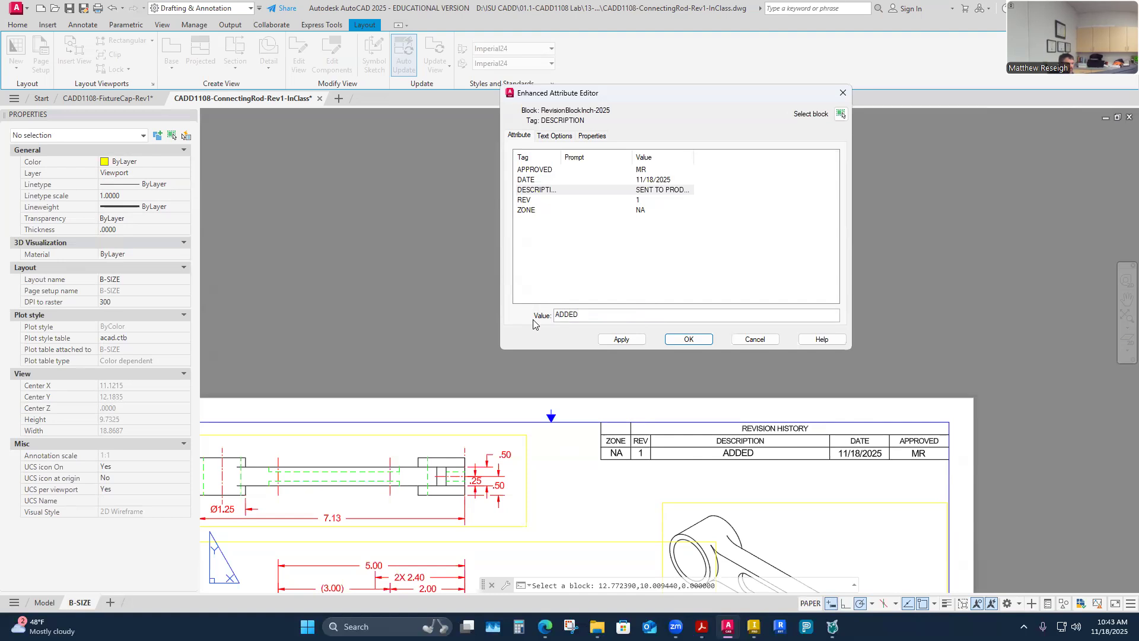
{"action": "type", "text": "DED ISO VIEW"}
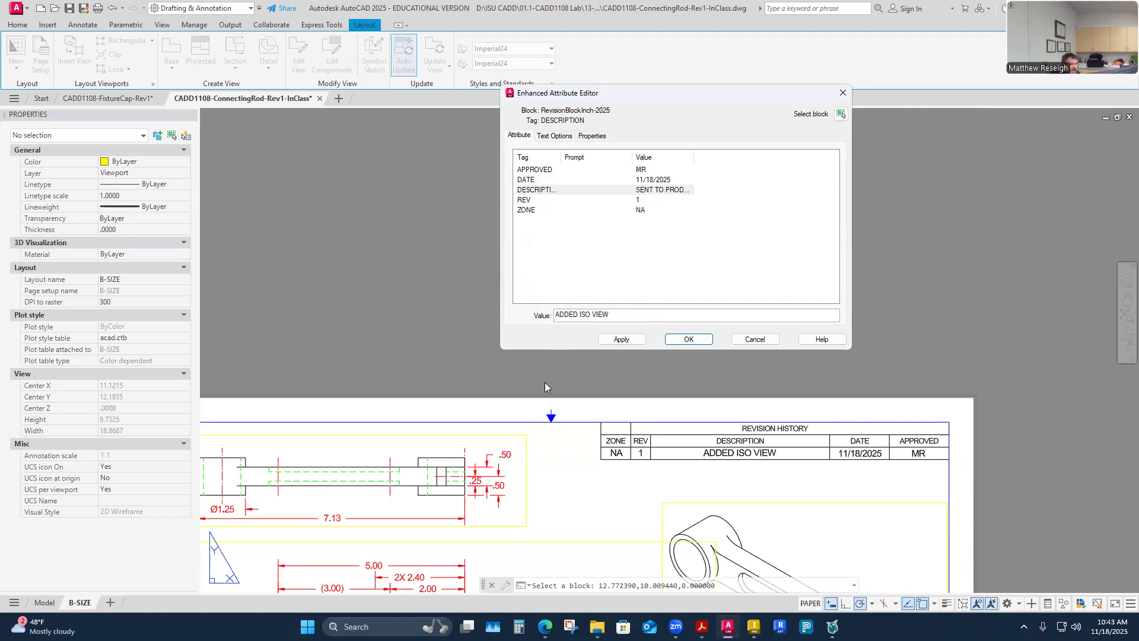
{"action": "left_click", "coordinate": [688, 338]}
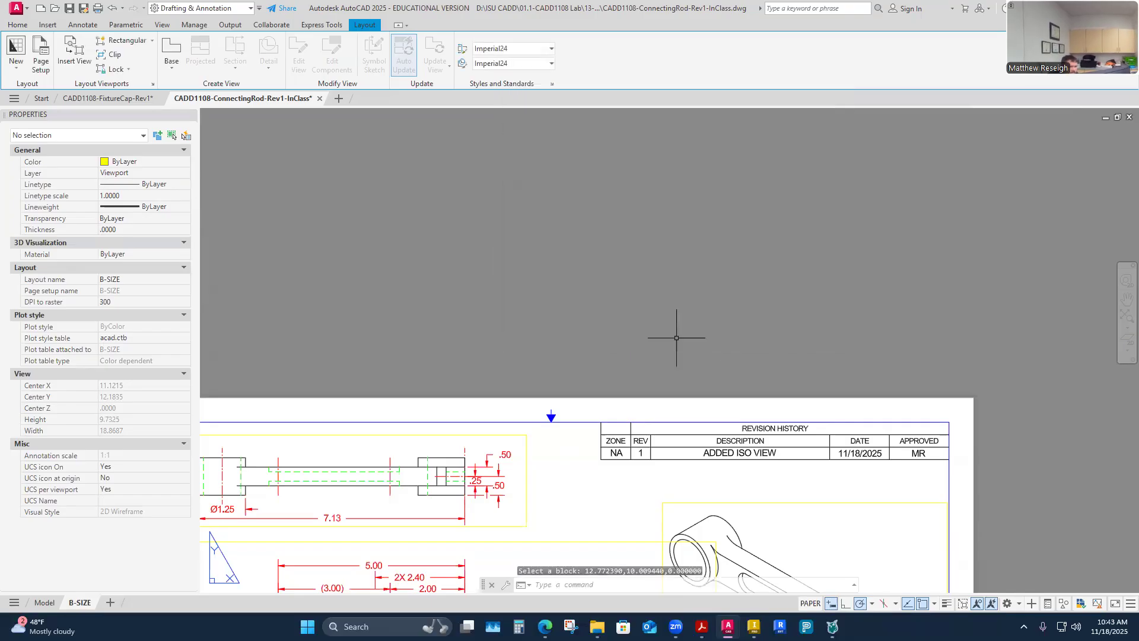
Step: Check the title block's revision area and save the connecting rod drawing under its existing file name
{"action": "scroll", "coordinate": [689, 319], "scroll_direction": "down", "scroll_amount": 2}
{"action": "scroll", "coordinate": [689, 320], "scroll_direction": "down", "scroll_amount": 3}
{"action": "scroll", "coordinate": [710, 398], "scroll_direction": "up", "scroll_amount": 3}
{"action": "scroll", "coordinate": [770, 458], "scroll_direction": "up", "scroll_amount": 1}
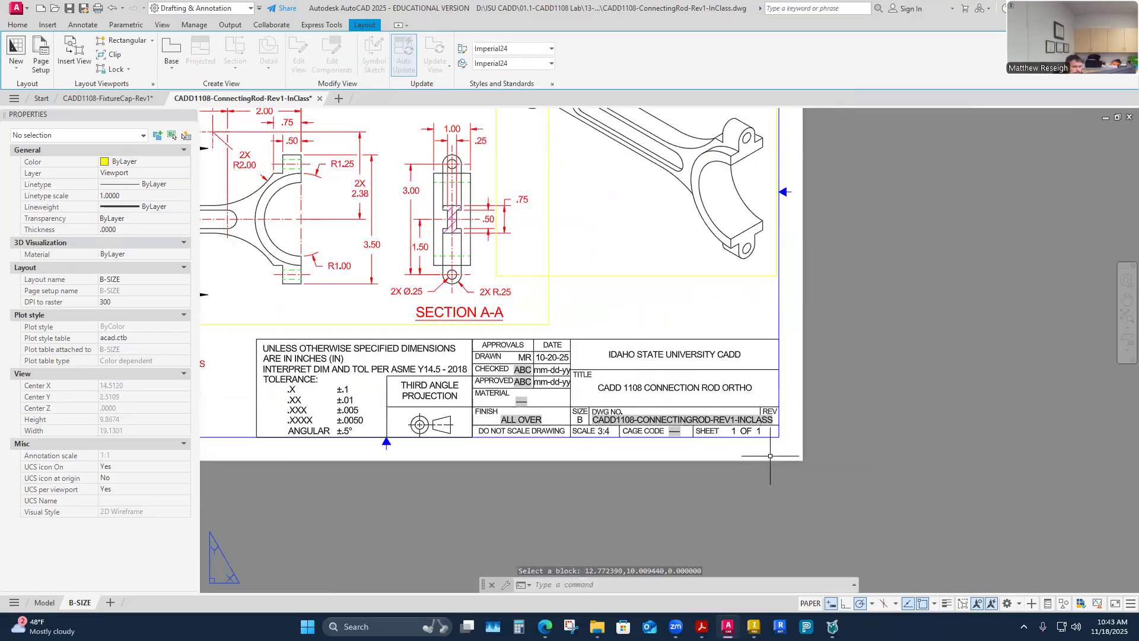
{"action": "scroll", "coordinate": [766, 436], "scroll_direction": "up", "scroll_amount": 1}
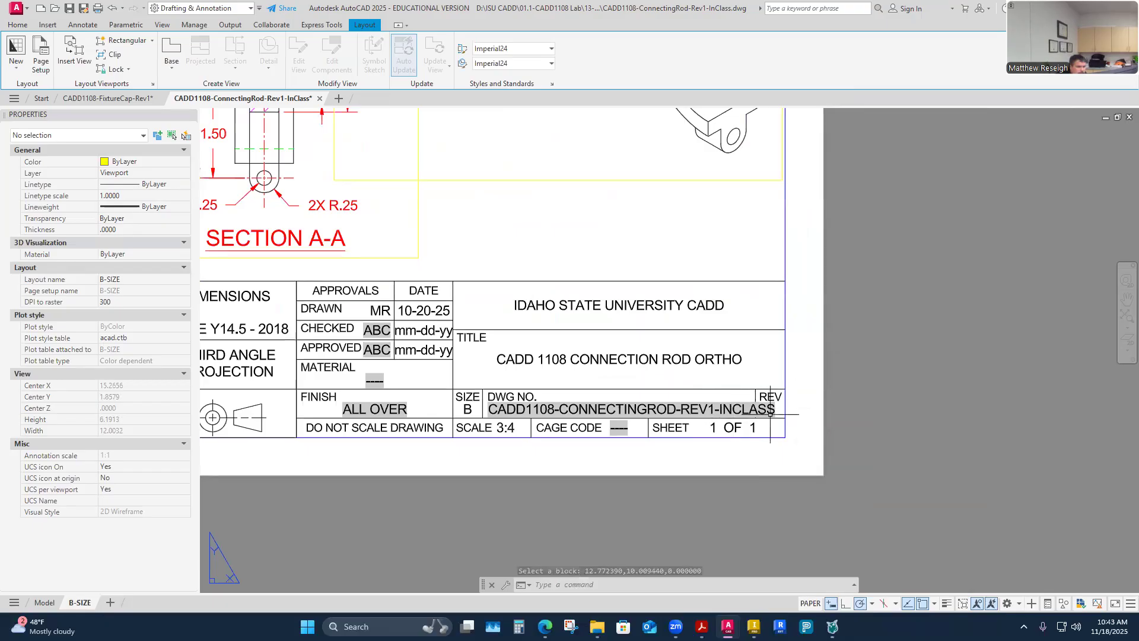
{"action": "scroll", "coordinate": [766, 436], "scroll_direction": "down", "scroll_amount": 4}
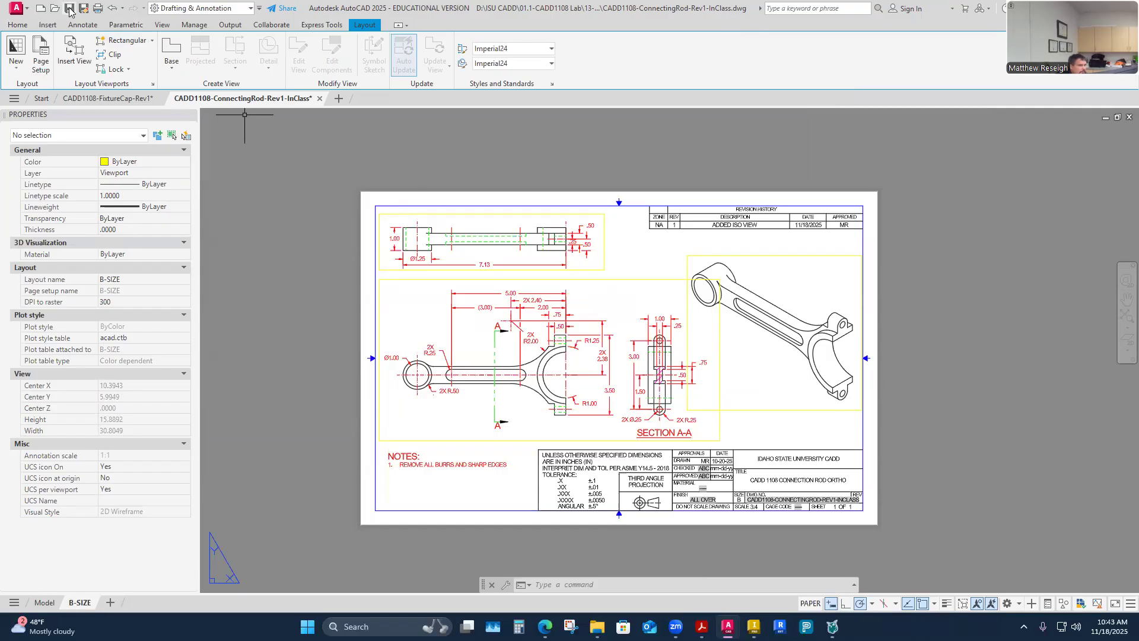
{"action": "key", "text": "ctrl+s"}
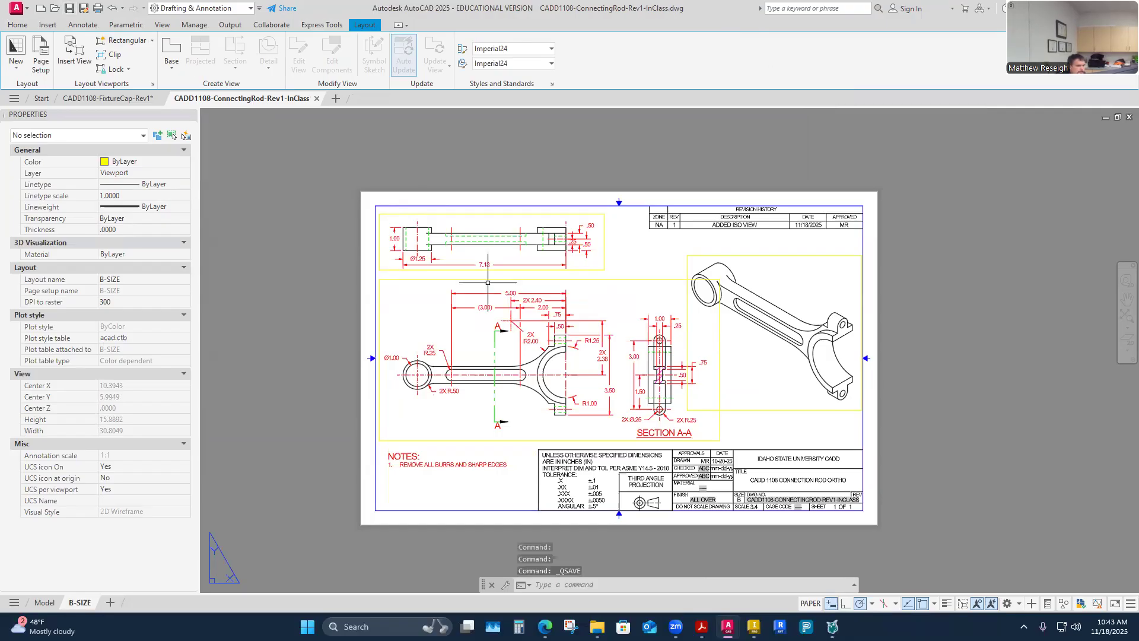